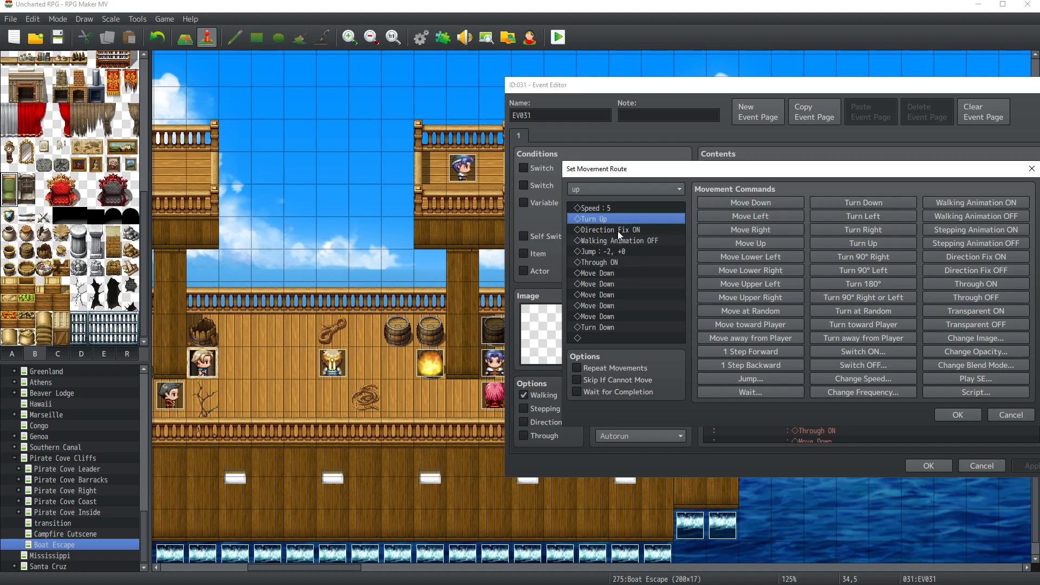
Step: Remove the final Turn Down command from the event's "up" movement route and save the event
{"action": "left_click", "coordinate": [607, 327]}
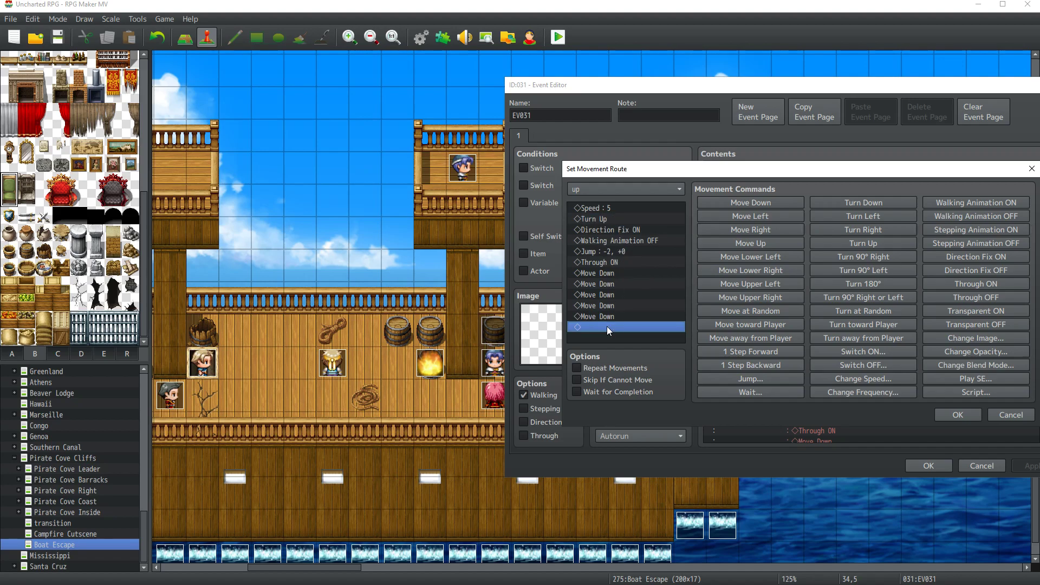
{"action": "left_click", "coordinate": [956, 416]}
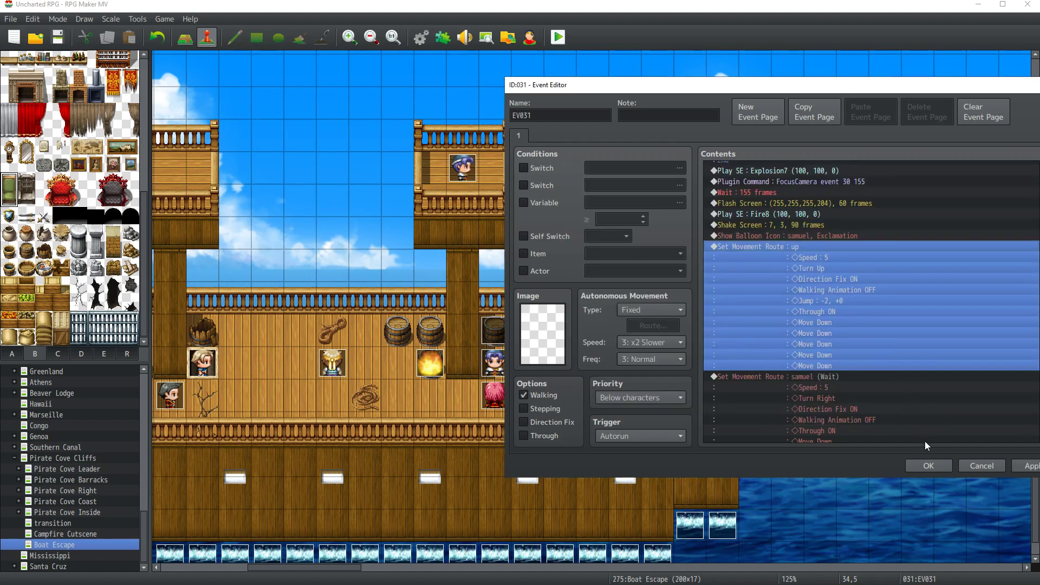
{"action": "left_click", "coordinate": [913, 466]}
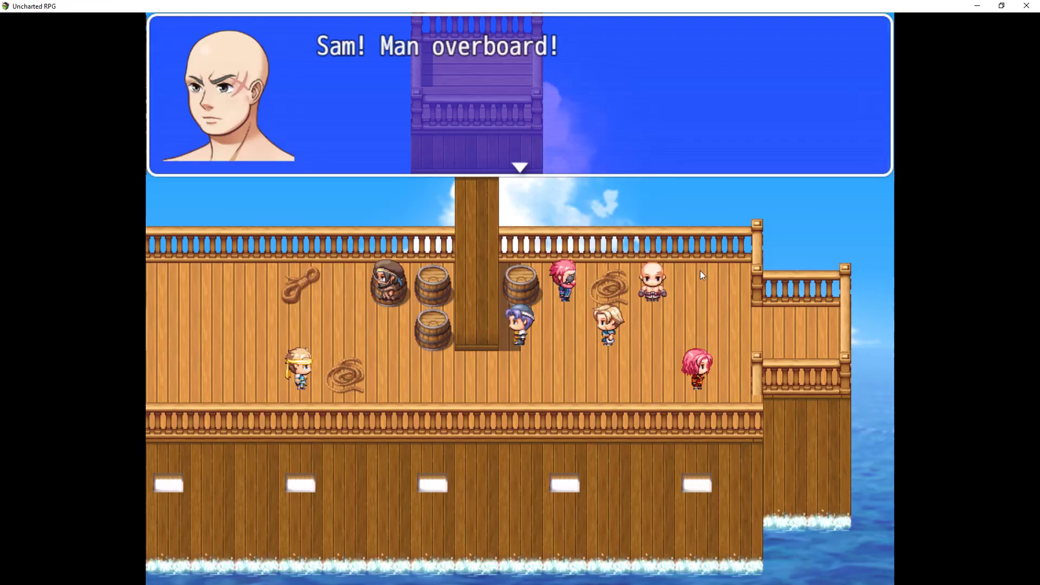
Step: Playtest the boat cutscene into the bedroom scene, walk around the beds and talk to the green-haired healer
{"action": "key", "text": "Return"}
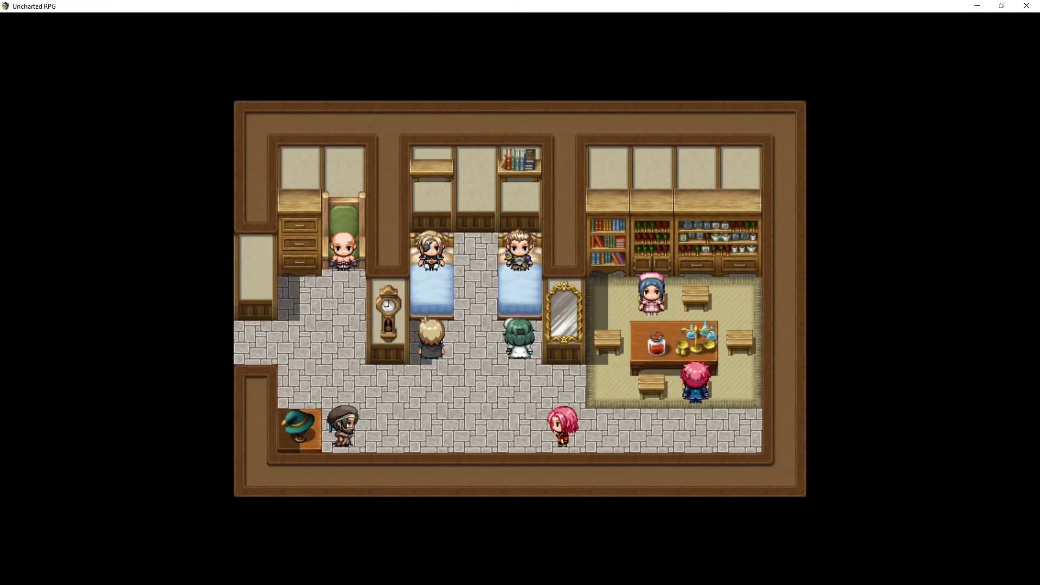
{"action": "key", "text": "Escape"}
{"action": "key", "text": "Escape"}
{"action": "key", "text": "Left"}
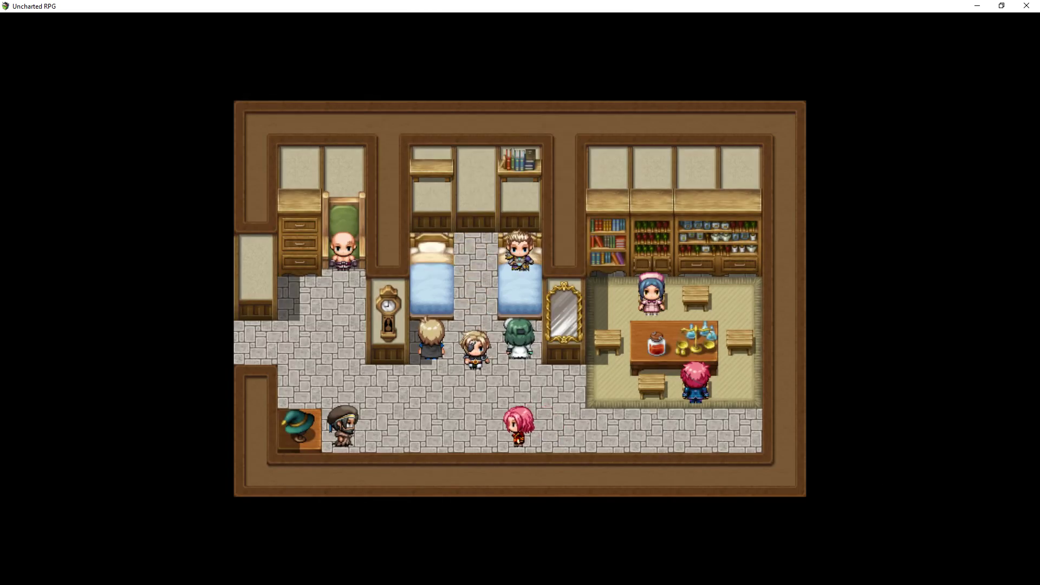
{"action": "key", "text": "Left"}
{"action": "key", "text": "Left"}
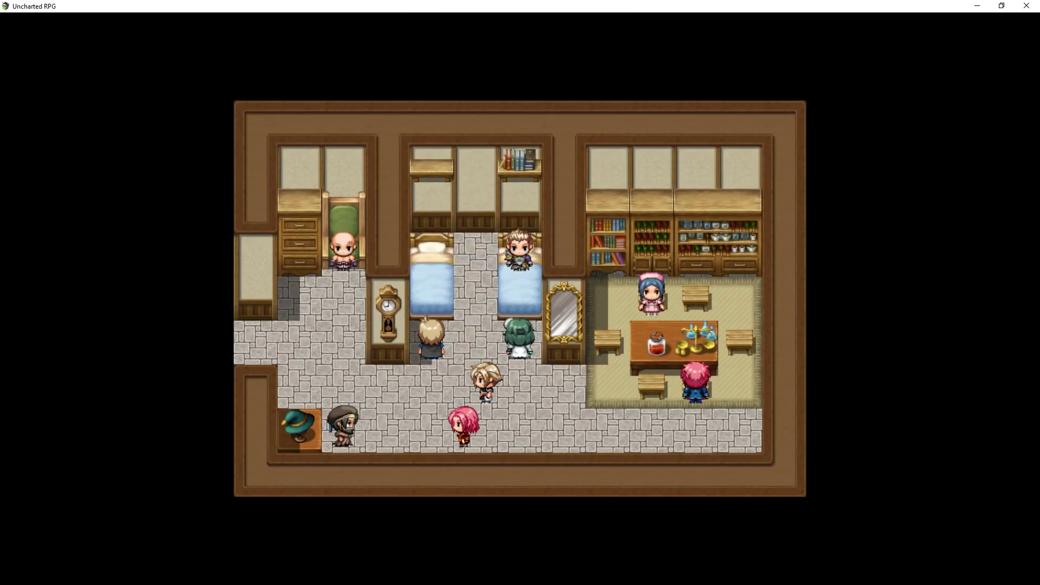
{"action": "key", "text": "Up"}
{"action": "key", "text": "Return"}
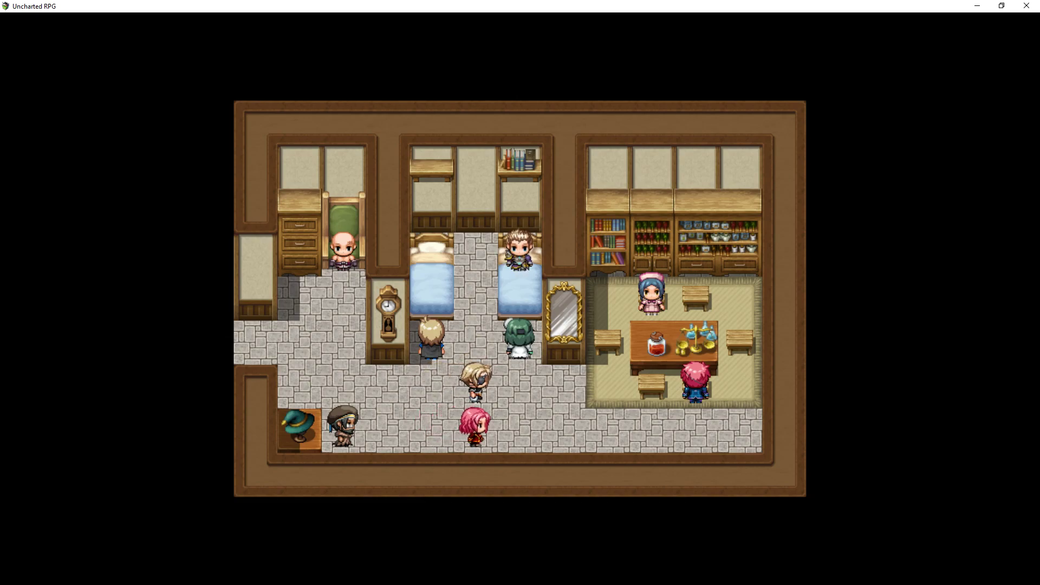
{"action": "key", "text": "Right"}
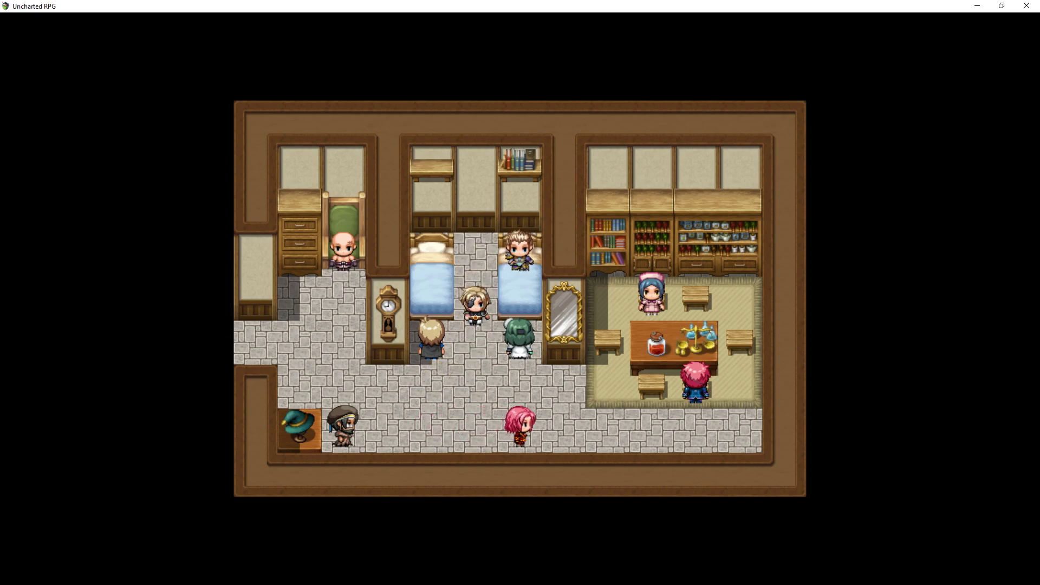
{"action": "key", "text": "Right"}
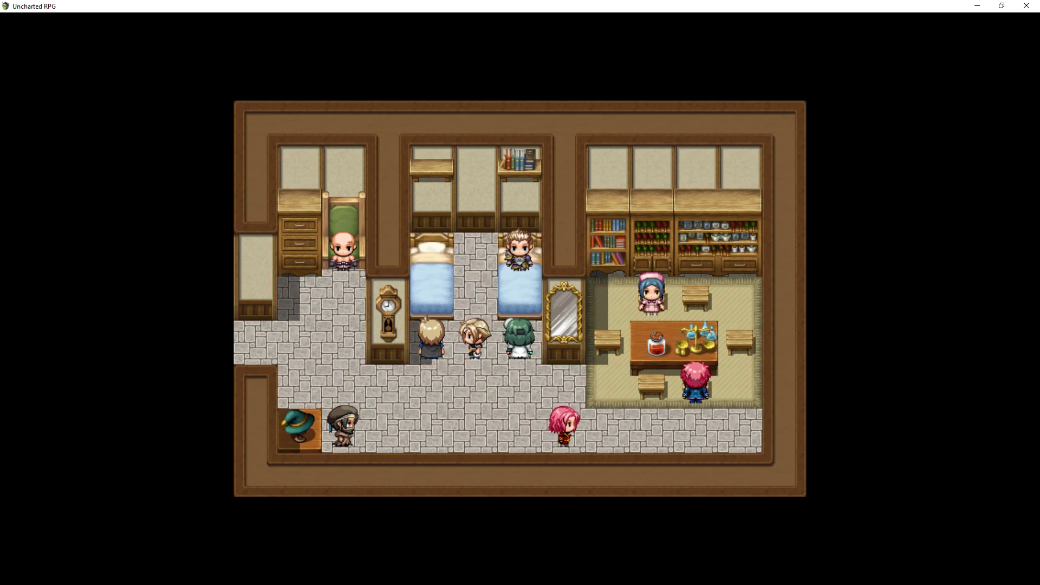
{"action": "key", "text": "Right"}
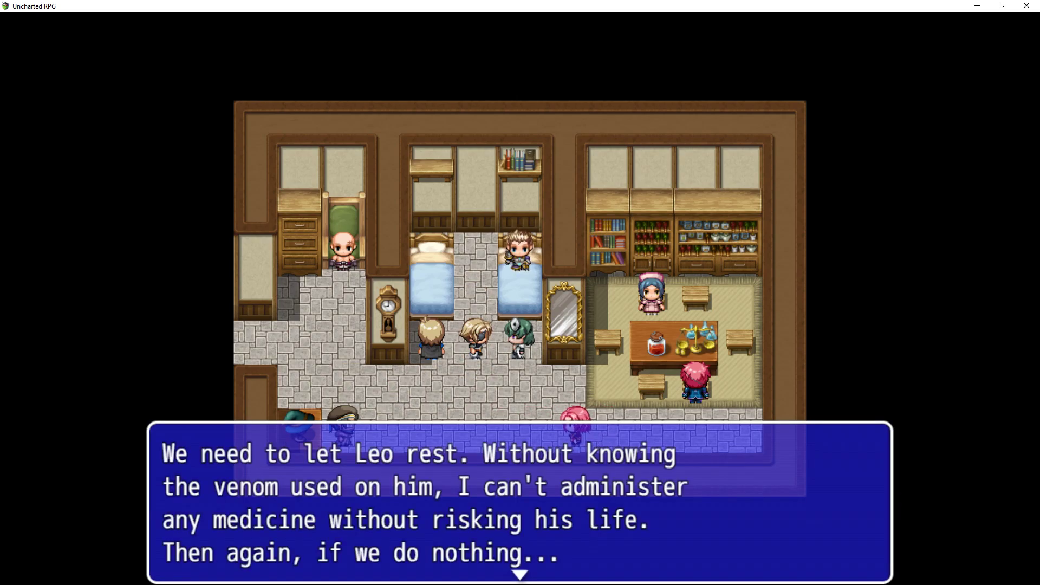
{"action": "key", "text": "Return"}
Step: Check the lead character's equipment and status pages in the playtest's game menu
{"action": "key", "text": "Left"}
{"action": "key", "text": "Escape"}
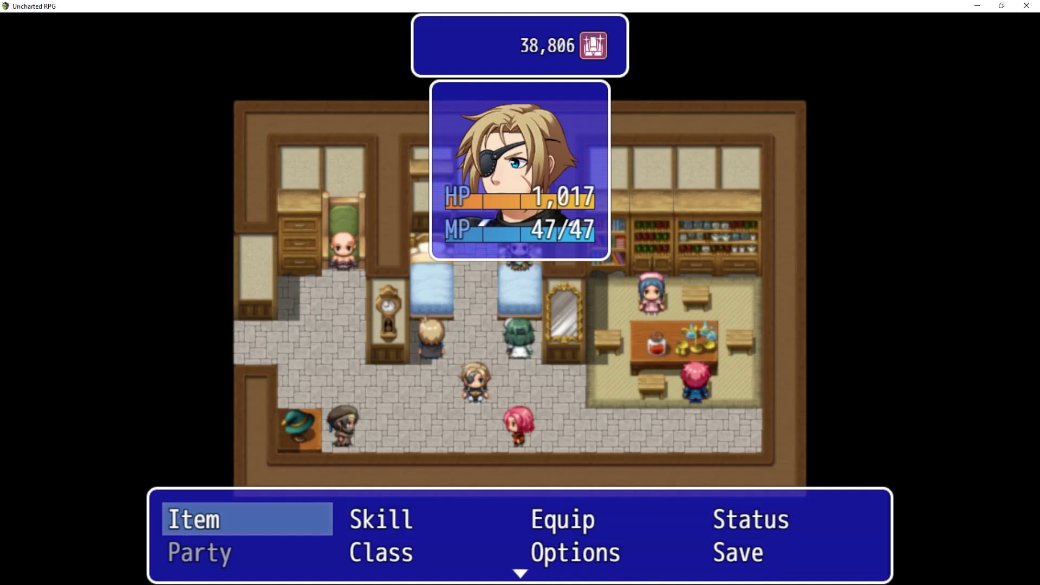
{"action": "key", "text": "Escape"}
{"action": "key", "text": "Left"}
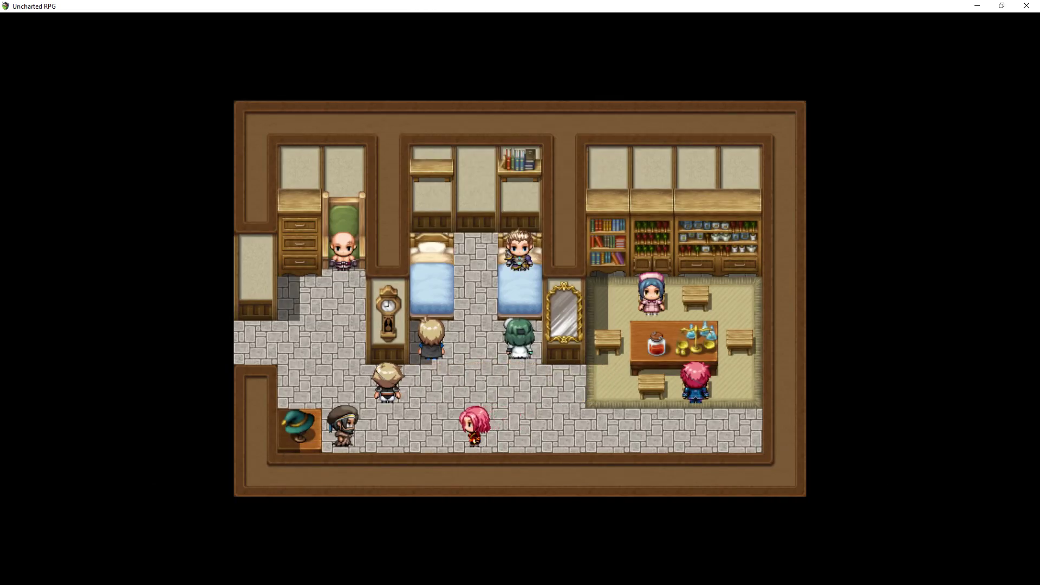
{"action": "key", "text": "Left"}
{"action": "key", "text": "Escape"}
{"action": "key", "text": "Right"}
{"action": "key", "text": "Right"}
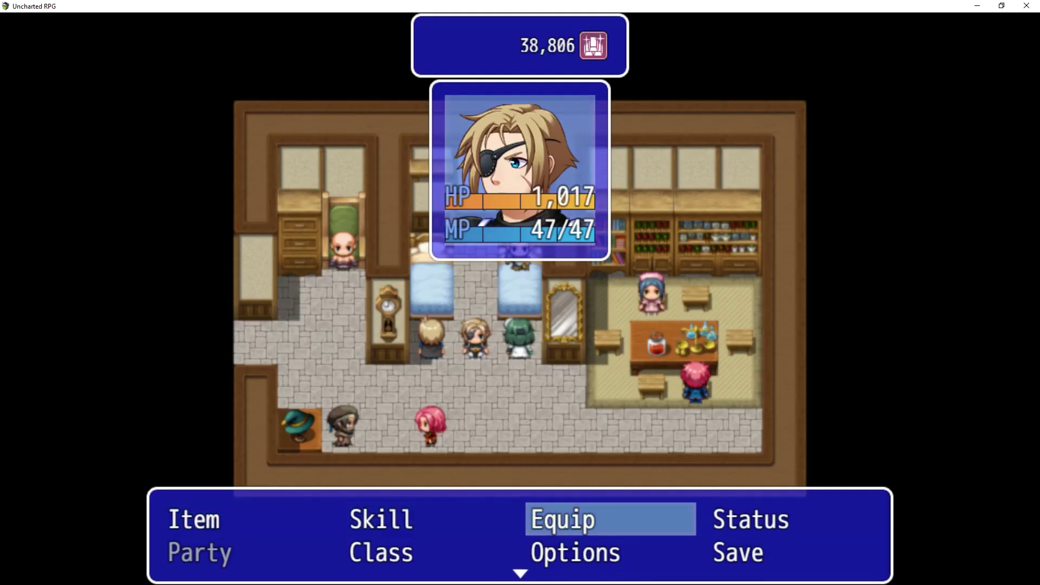
{"action": "key", "text": "Return"}
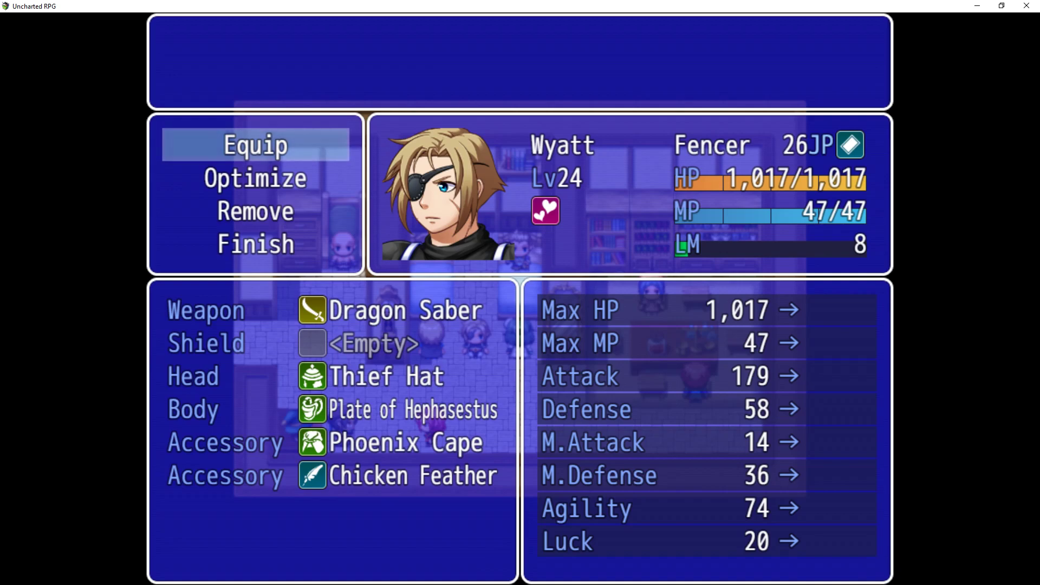
{"action": "key", "text": "Escape"}
{"action": "key", "text": "Right"}
{"action": "key", "text": "Return"}
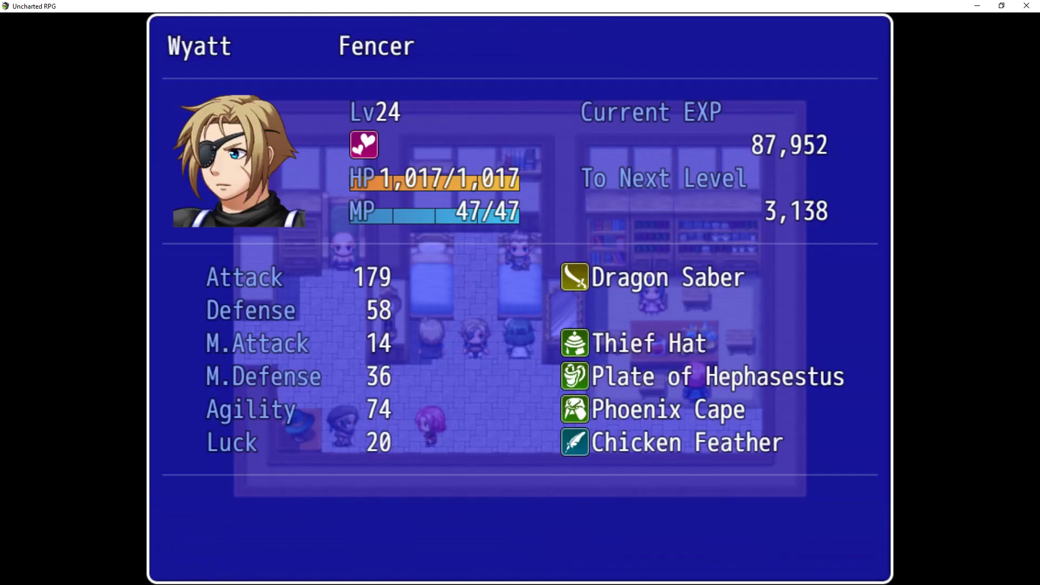
{"action": "key", "text": "Escape"}
{"action": "key", "text": "Escape"}
Step: Talk to the bearded man in the beret and the red-bearded man, then leave the bedroom for London
{"action": "key", "text": "Right"}
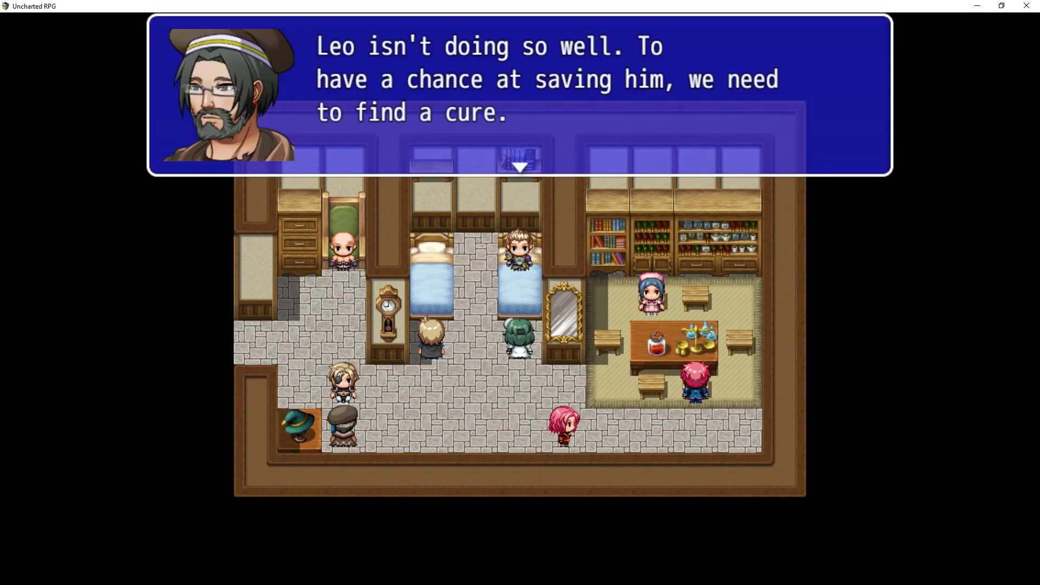
{"action": "key", "text": "Return"}
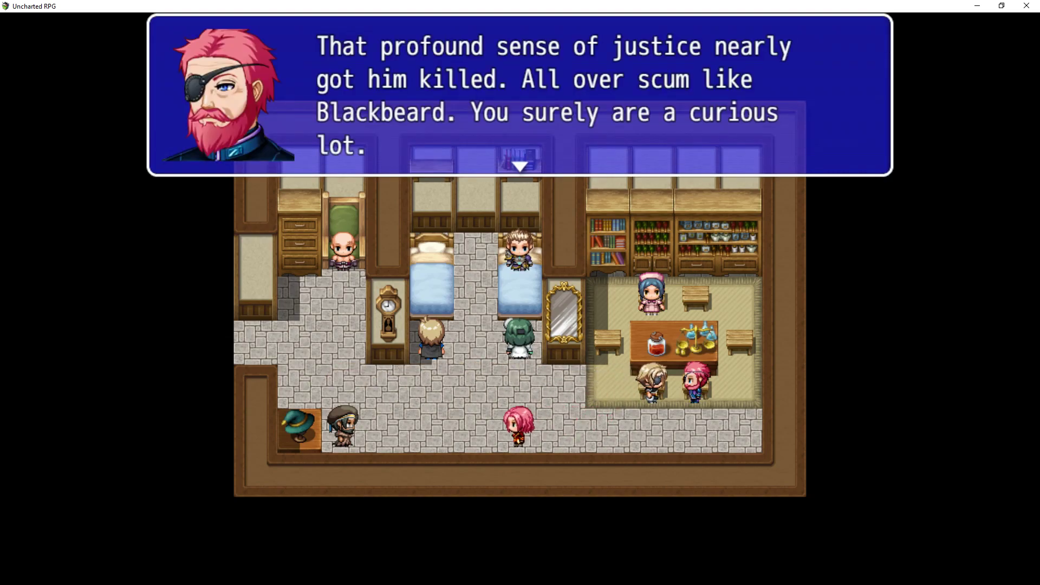
{"action": "key", "text": "Return"}
{"action": "key", "text": "Down"}
{"action": "key", "text": "Return"}
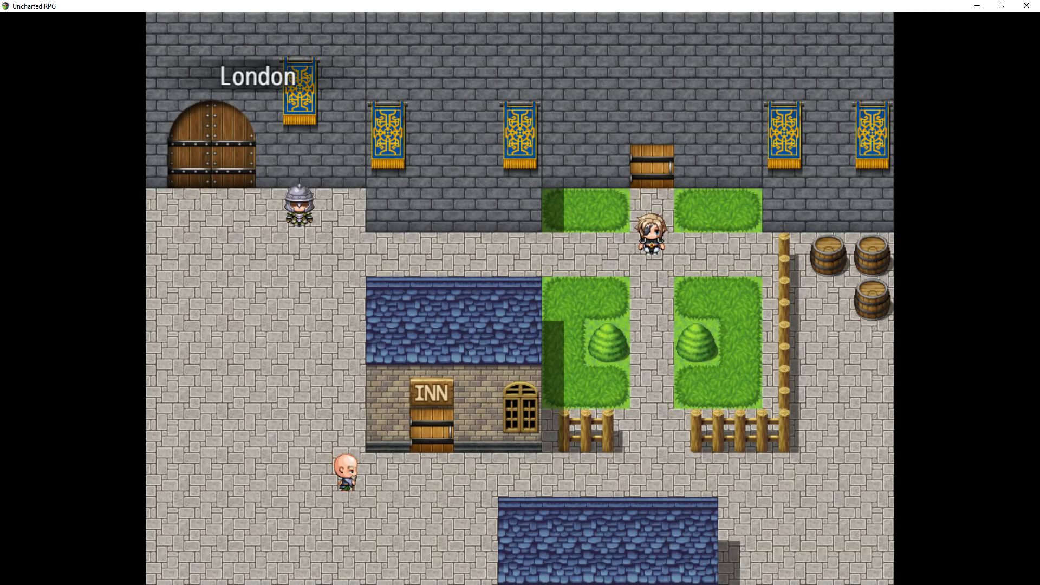
Step: Enter the London building, choose the Beginner's House in the dialogue to check that room, and end the playtest
{"action": "key", "text": "Escape"}
{"action": "key", "text": "Escape"}
{"action": "key", "text": "Up"}
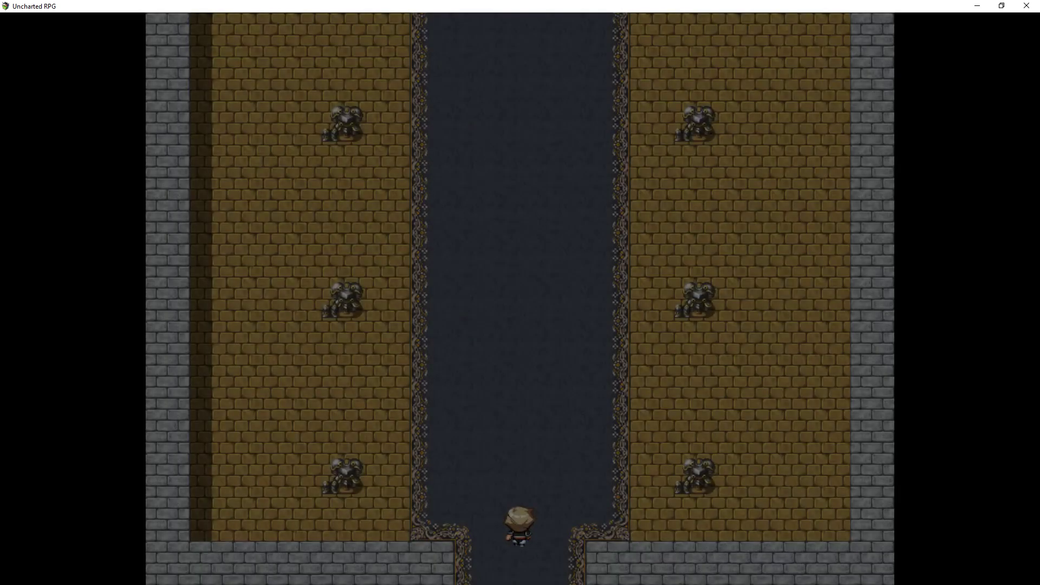
{"action": "key", "text": "Up"}
{"action": "key", "text": "Up"}
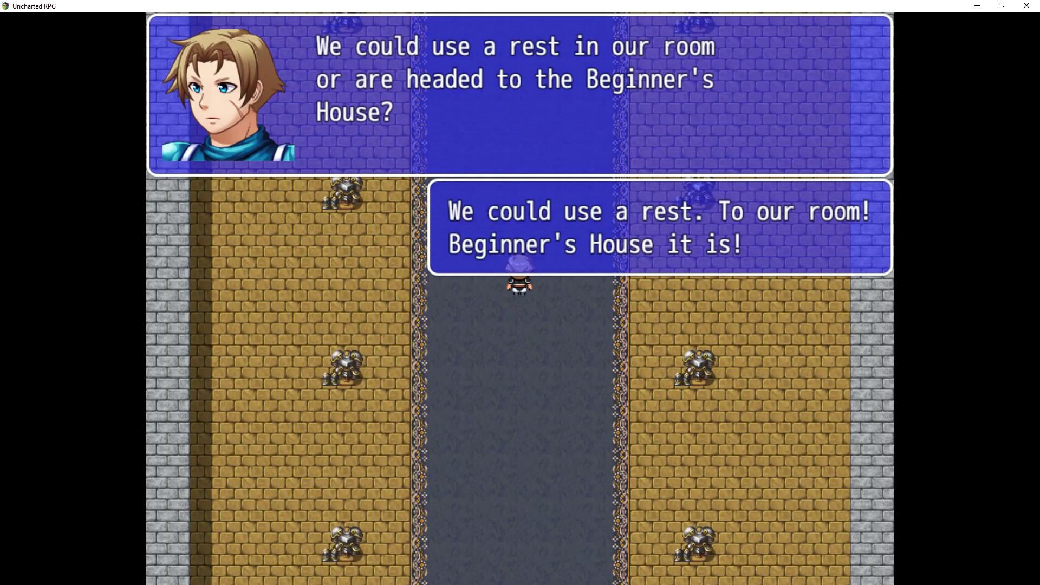
{"action": "key", "text": "Down"}
{"action": "key", "text": "Return"}
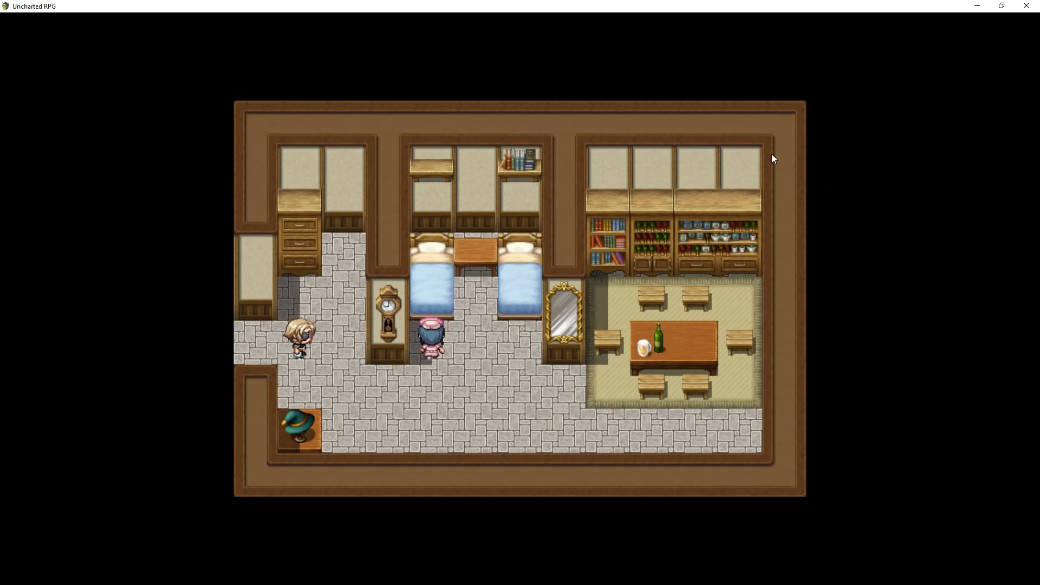
{"action": "left_click", "coordinate": [1027, 11]}
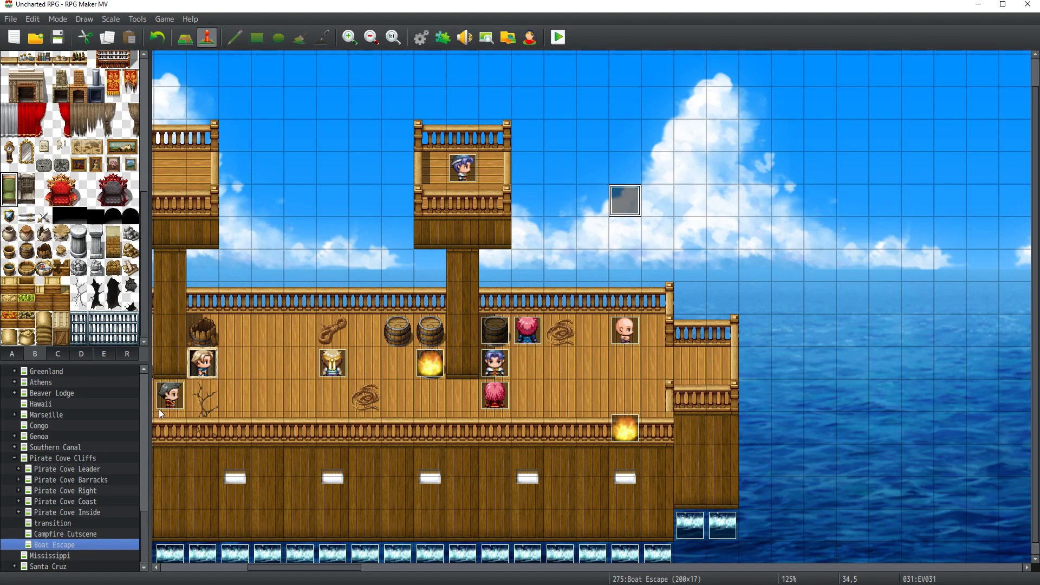
Step: Open the Bedroom3 map under Duke House and view its map properties and battleback setting
{"action": "scroll", "coordinate": [60, 506], "scroll_direction": "up", "scroll_amount": 10}
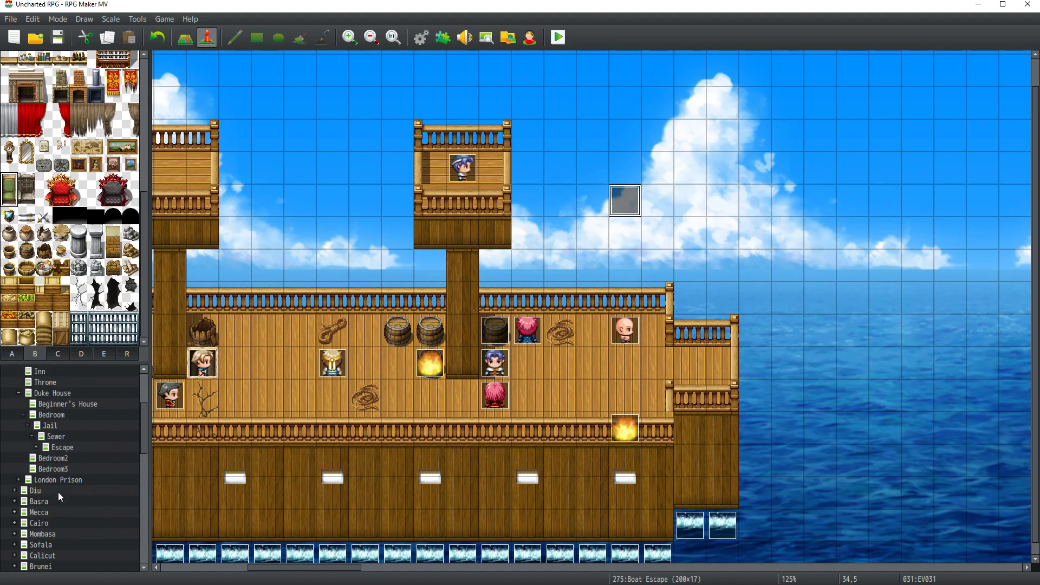
{"action": "scroll", "coordinate": [58, 492], "scroll_direction": "up", "scroll_amount": 2}
{"action": "left_click", "coordinate": [50, 511]}
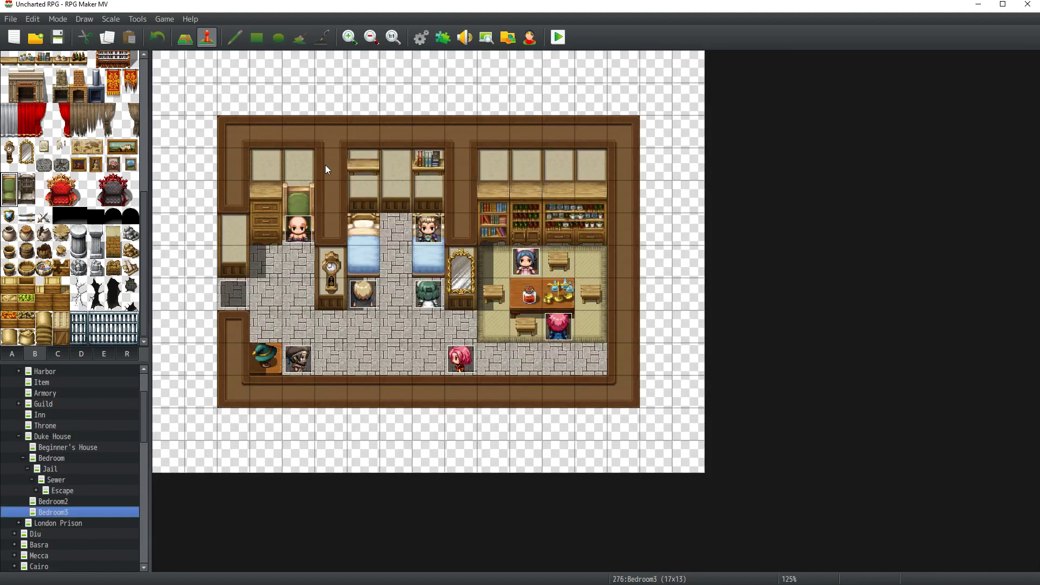
{"action": "right_click", "coordinate": [54, 512]}
{"action": "left_click", "coordinate": [118, 432]}
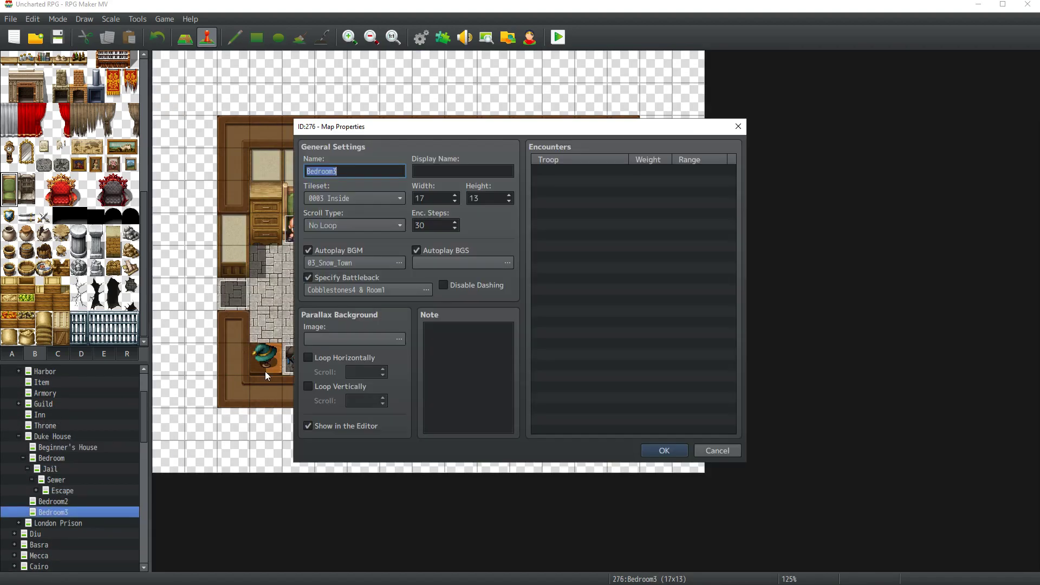
{"action": "left_click", "coordinate": [426, 290]}
{"action": "left_click", "coordinate": [731, 166]}
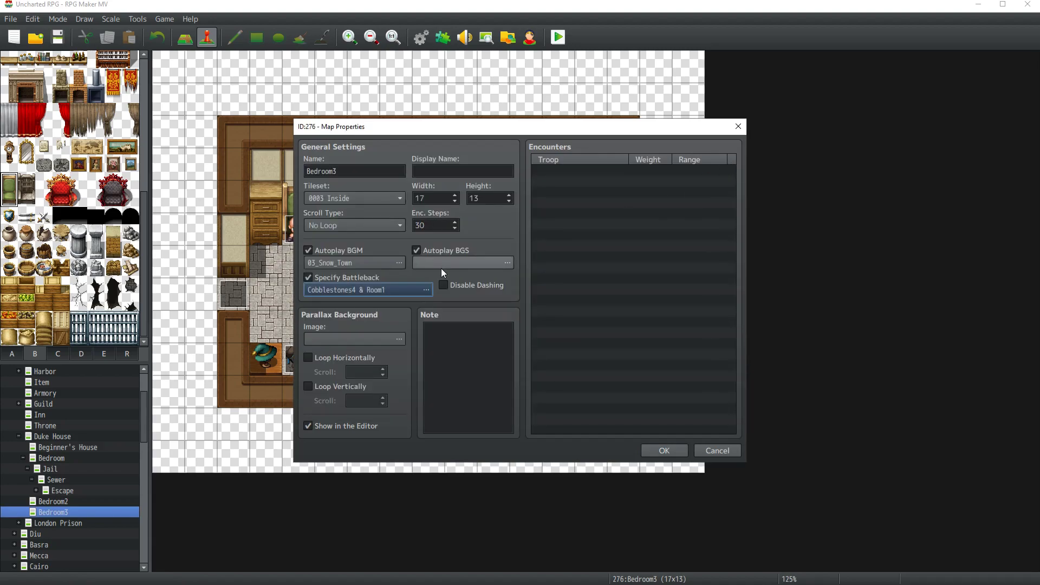
Step: Set Bedroom3's autoplay BGM to 03_Lonely_Departure at 90% volume and save the map properties
{"action": "left_click", "coordinate": [399, 264]}
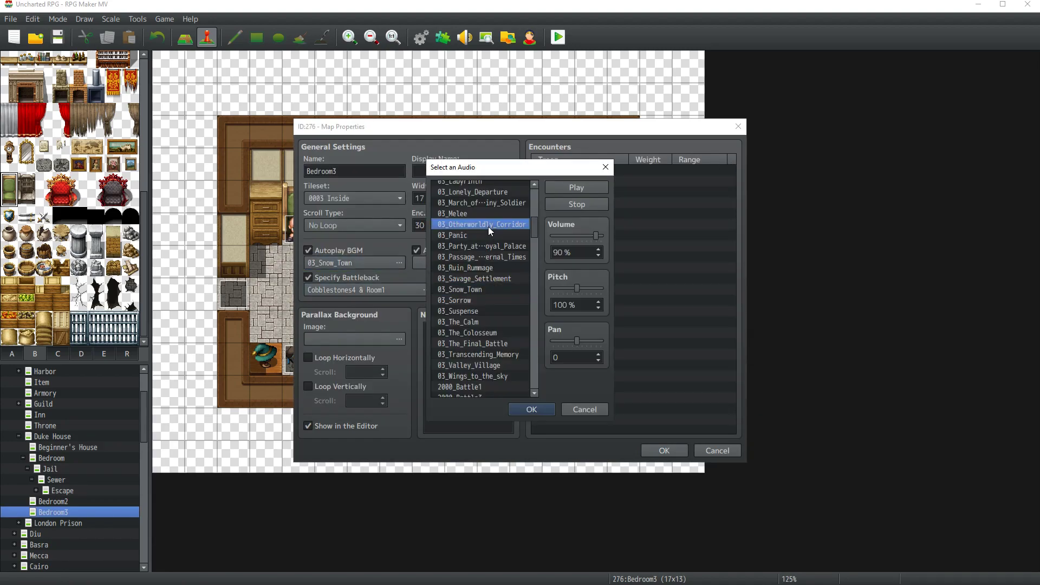
{"action": "left_click_drag", "start_coordinate": [595, 235], "coordinate": [569, 236]}
{"action": "scroll", "coordinate": [477, 239], "scroll_direction": "up", "scroll_amount": 2}
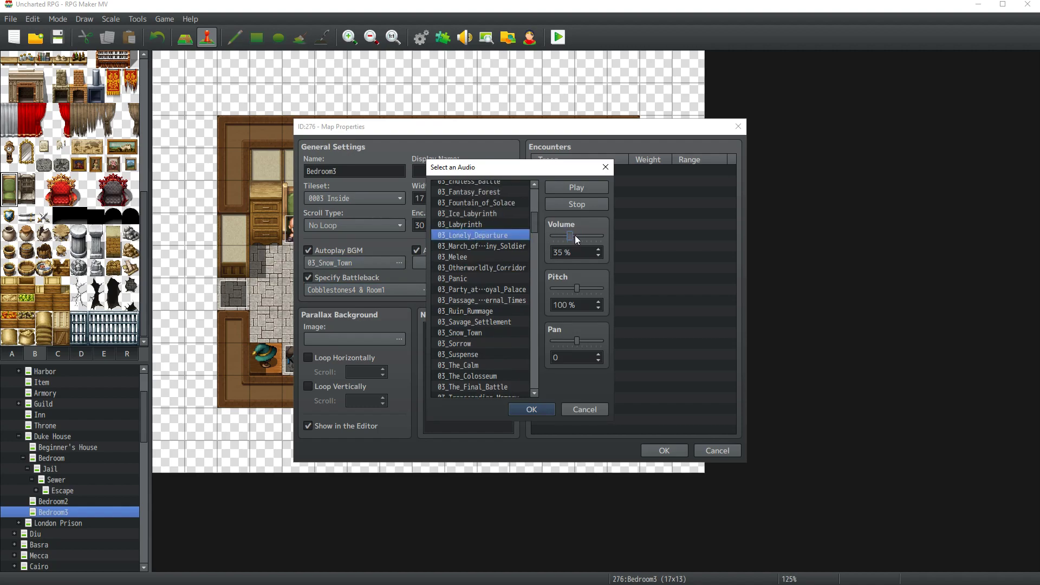
{"action": "left_click_drag", "start_coordinate": [593, 236], "coordinate": [597, 237]}
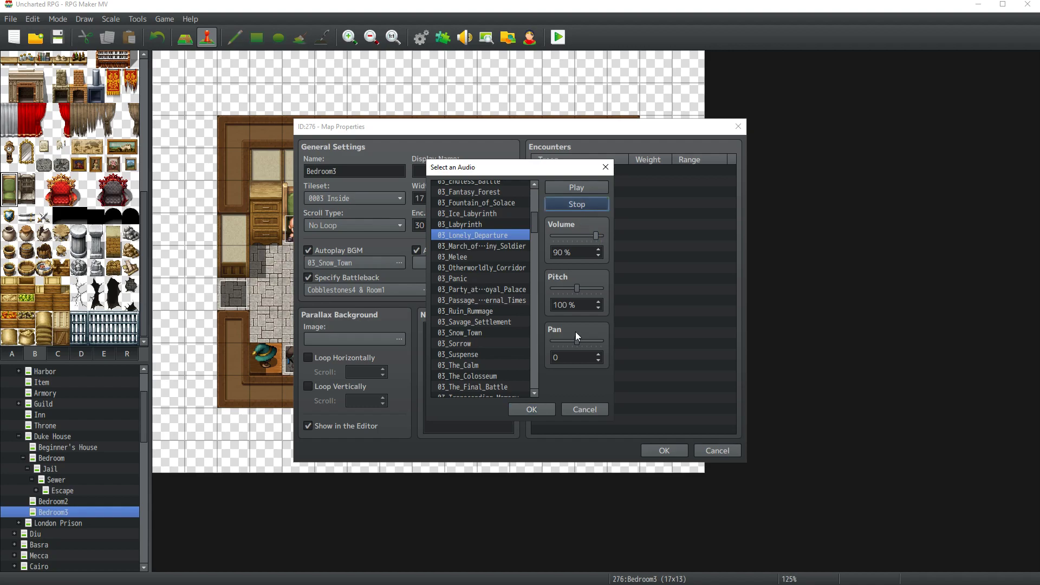
{"action": "left_click", "coordinate": [550, 410]}
{"action": "left_click", "coordinate": [672, 447]}
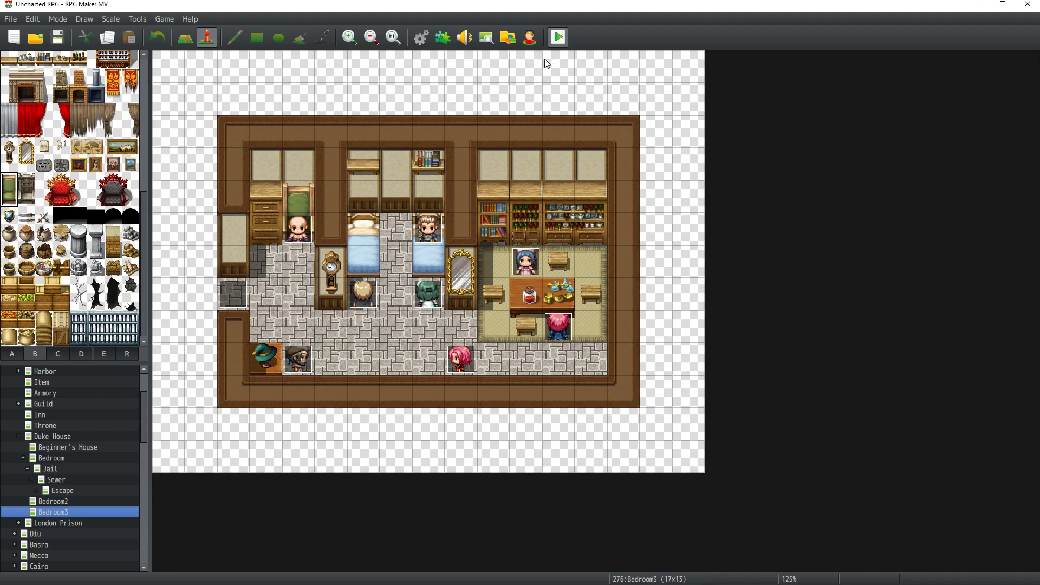
Step: Start a playtest from save File 4 and get through the shore dialogue to board the boat
{"action": "left_click", "coordinate": [559, 37]}
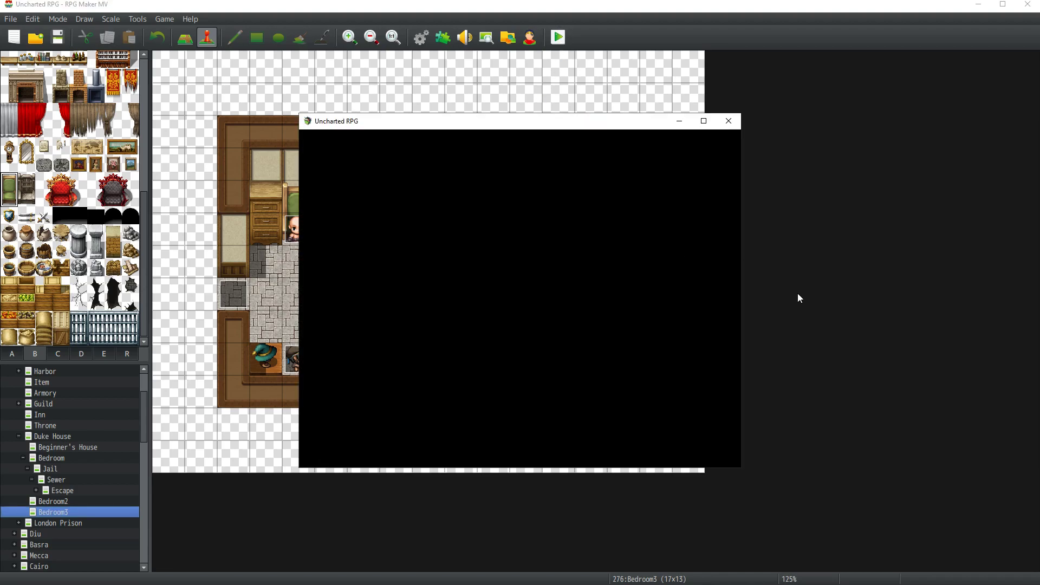
{"action": "key", "text": "Return"}
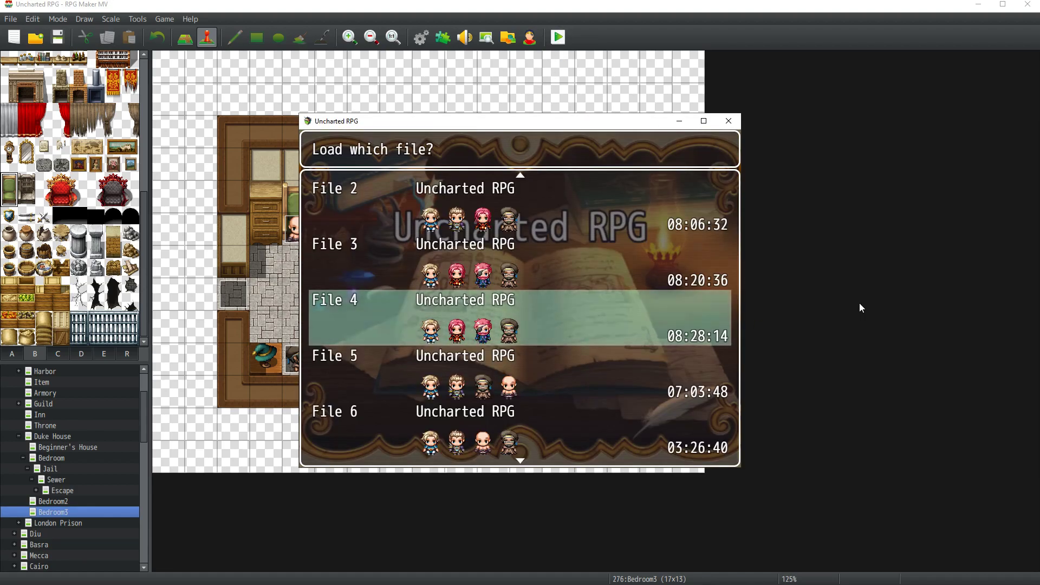
{"action": "key", "text": "Return"}
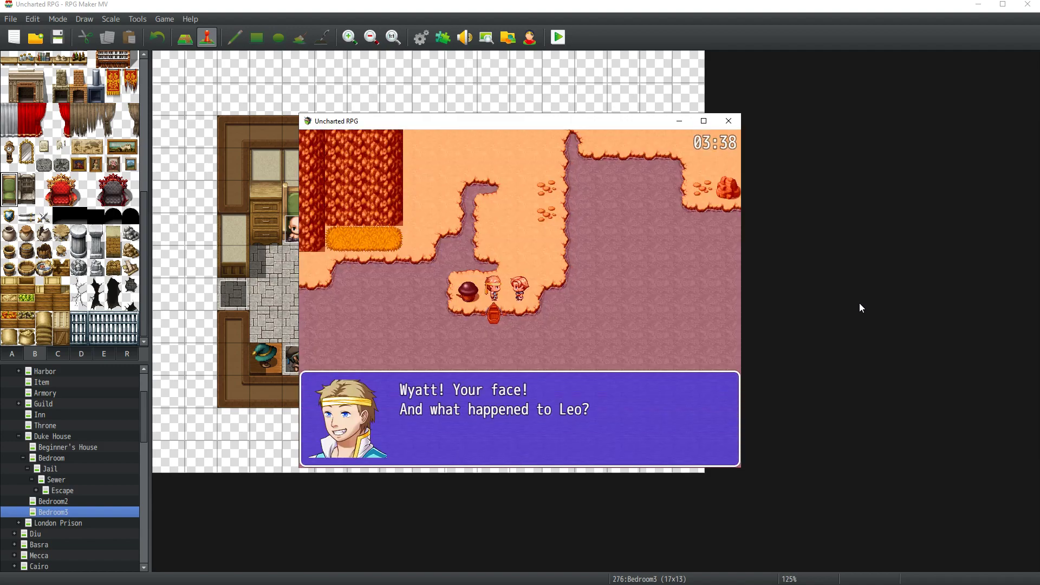
{"action": "key", "text": "Return"}
{"action": "key", "text": "Return"}
{"action": "key", "text": "Down"}
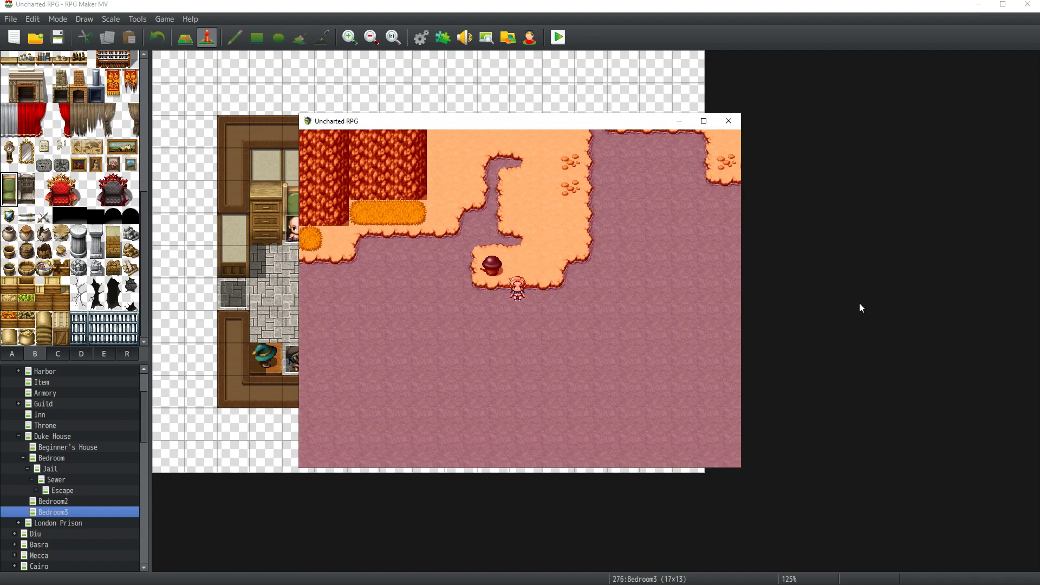
{"action": "key", "text": "Down"}
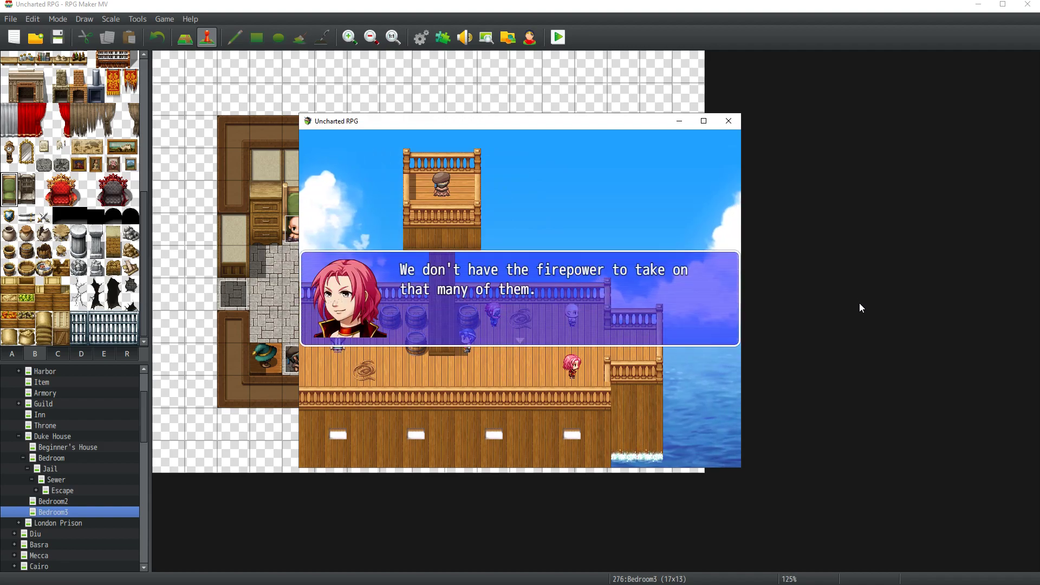
Step: Play through the ship-deck cutscene dialogue, including the exchange with the grey-haired captain on the second ship
{"action": "key", "text": "Return"}
{"action": "key", "text": "Return"}
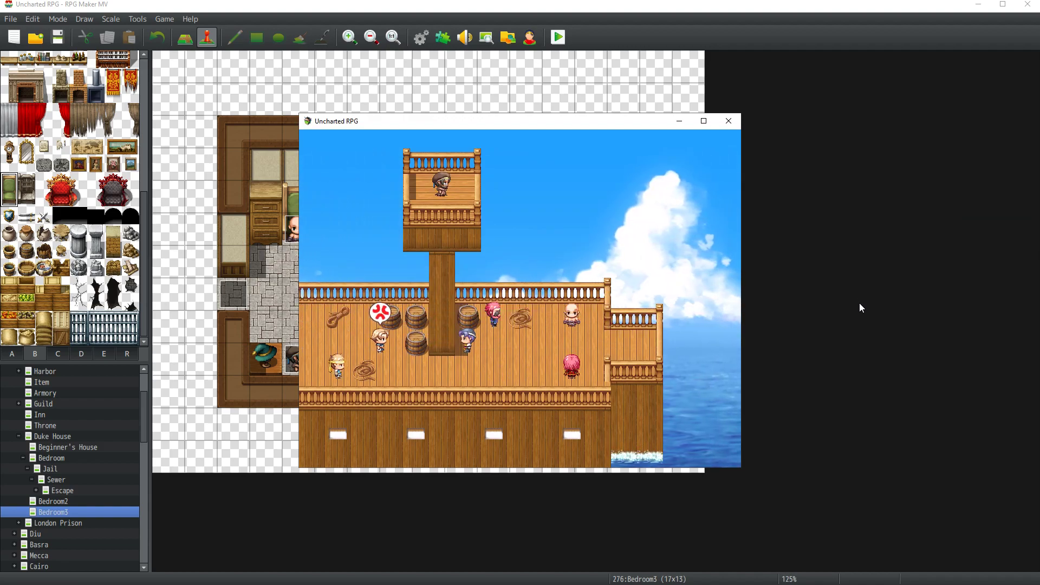
{"action": "key", "text": "Return"}
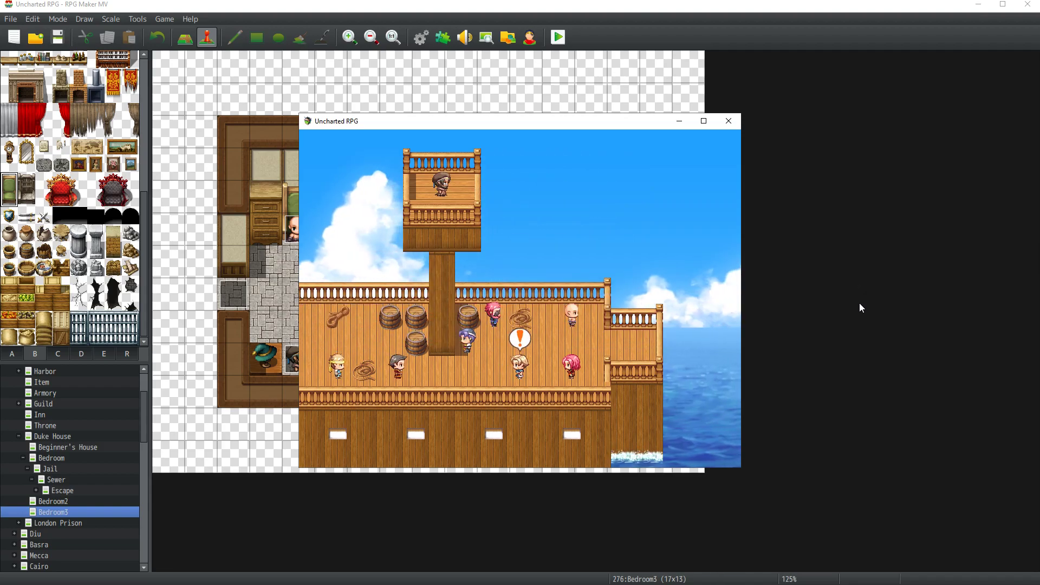
{"action": "key", "text": "Return"}
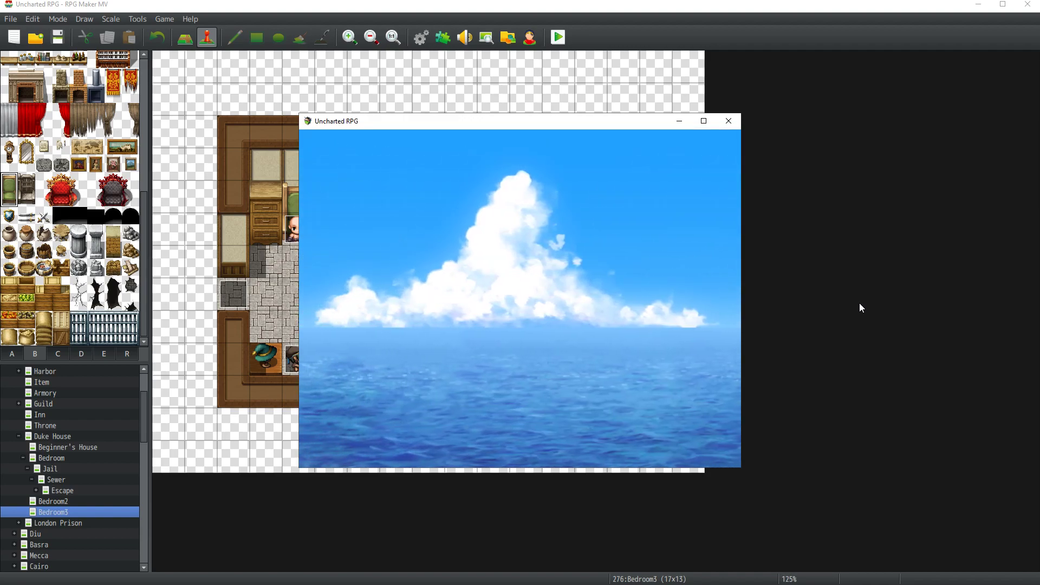
{"action": "key", "text": "Return"}
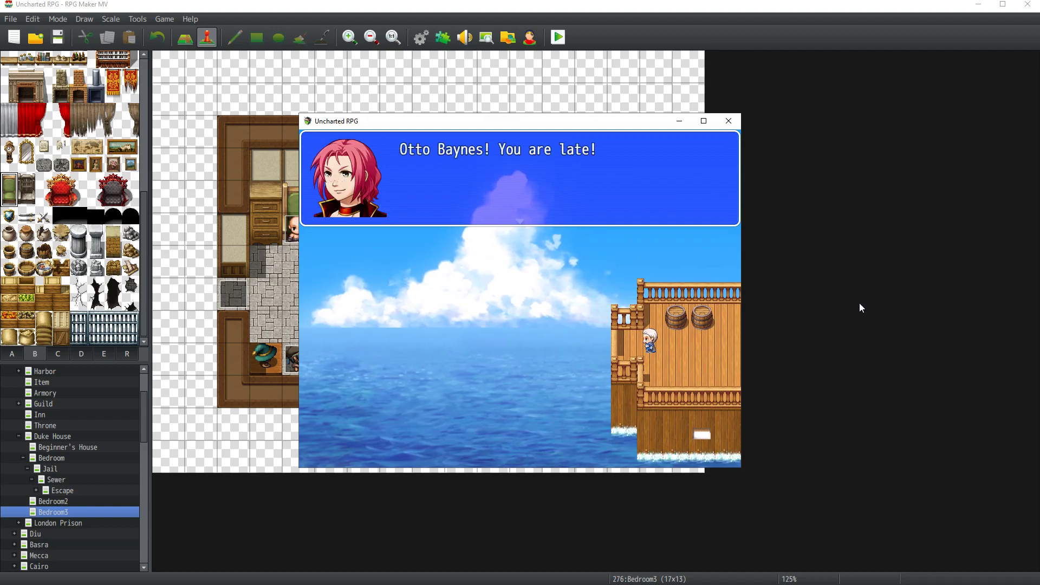
{"action": "key", "text": "Return"}
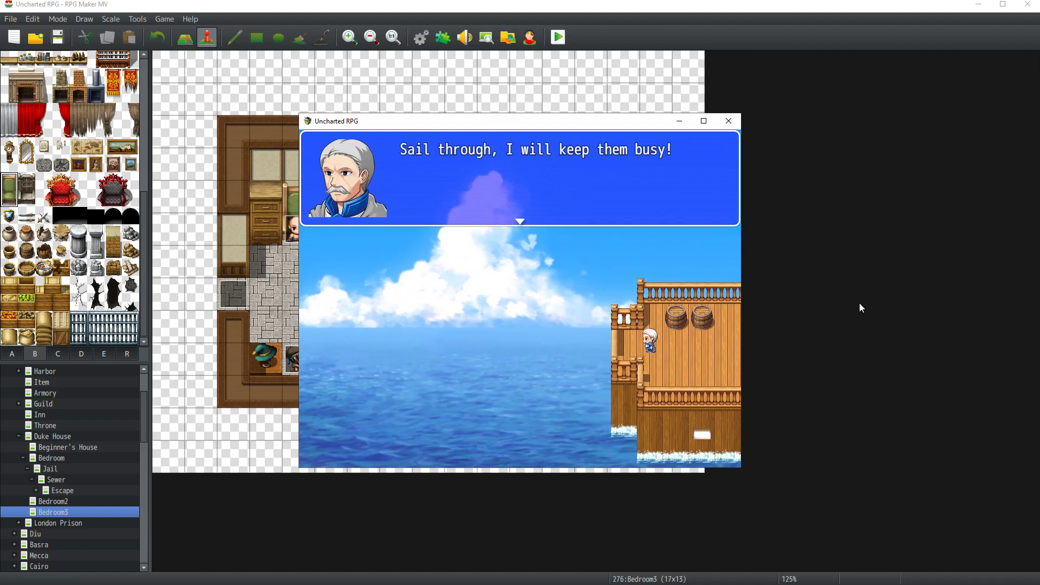
{"action": "key", "text": "Return"}
{"action": "key", "text": "Return"}
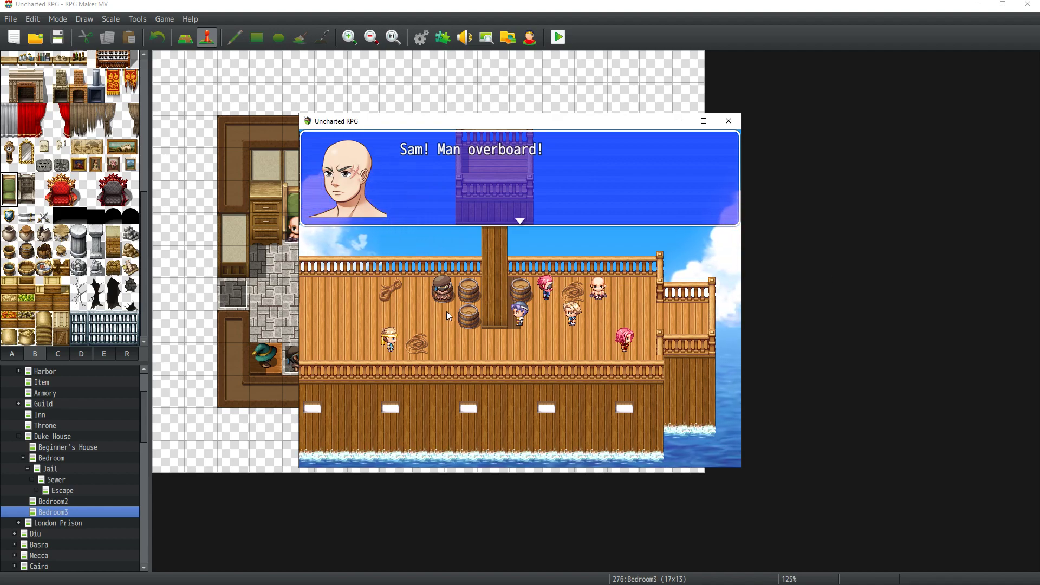
Step: Maximize the game window, watch the cutscene through its transition into the bedroom scene, and end the playtest
{"action": "left_click", "coordinate": [704, 120]}
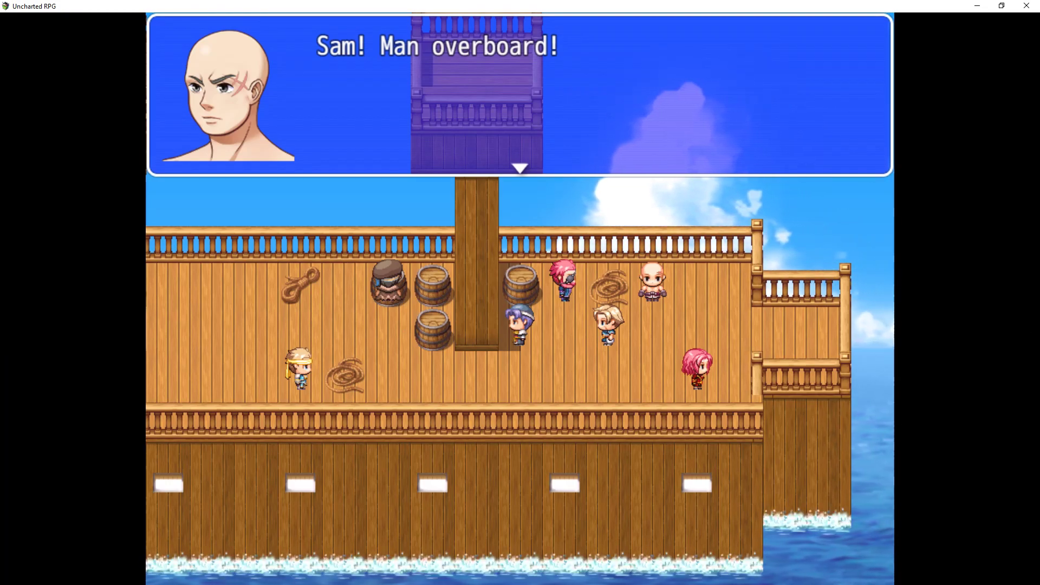
{"action": "key", "text": "Return"}
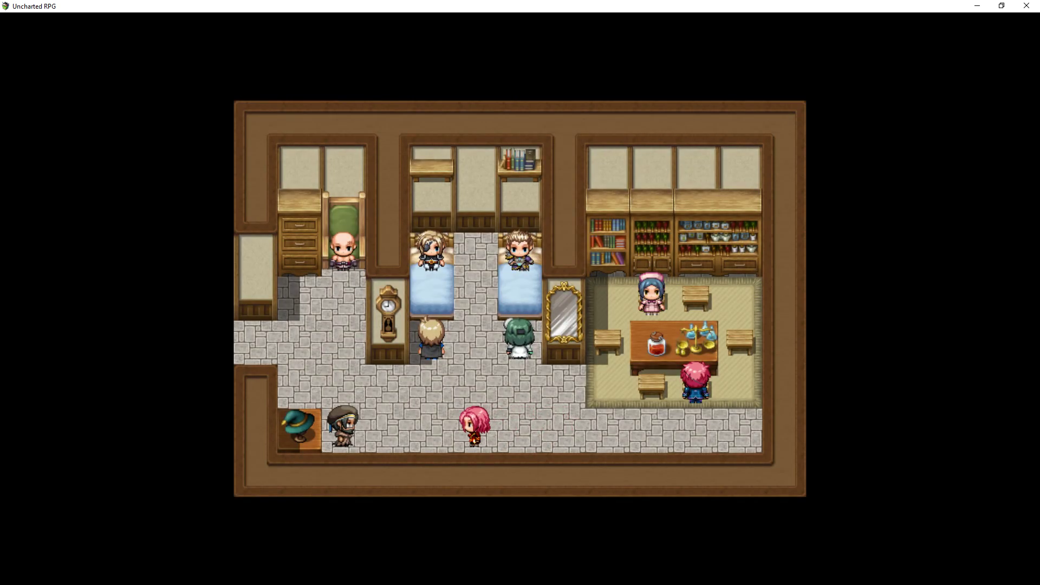
{"action": "key", "text": "Escape"}
{"action": "key", "text": "Escape"}
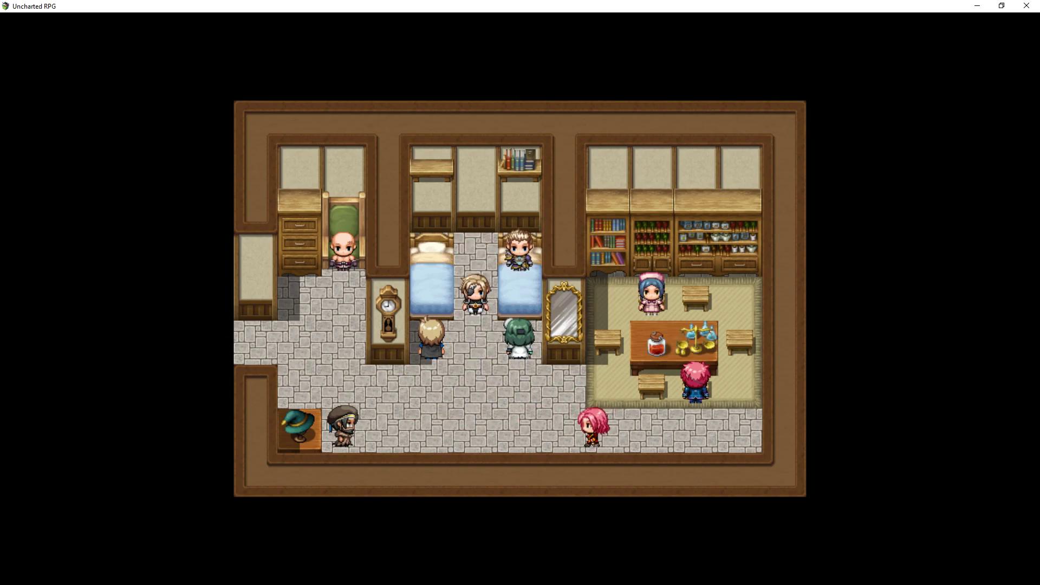
{"action": "left_click", "coordinate": [1031, 13]}
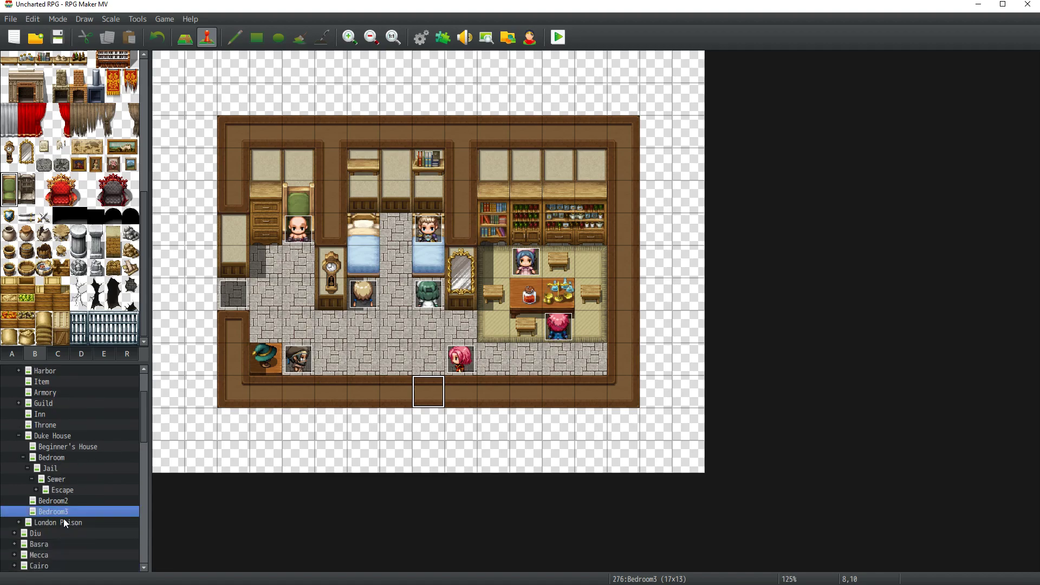
Step: In event EV031 on the Boat Escape map, set the wait before the transfer to Bedroom3 to 180 frames
{"action": "scroll", "coordinate": [64, 519], "scroll_direction": "down", "scroll_amount": 15}
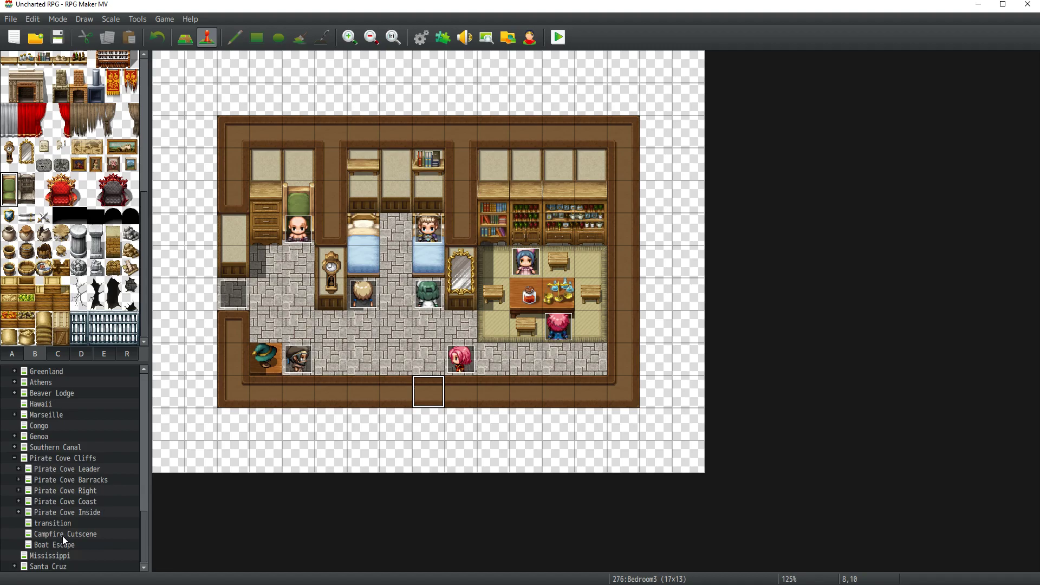
{"action": "left_click", "coordinate": [64, 535]}
{"action": "left_click", "coordinate": [64, 544]}
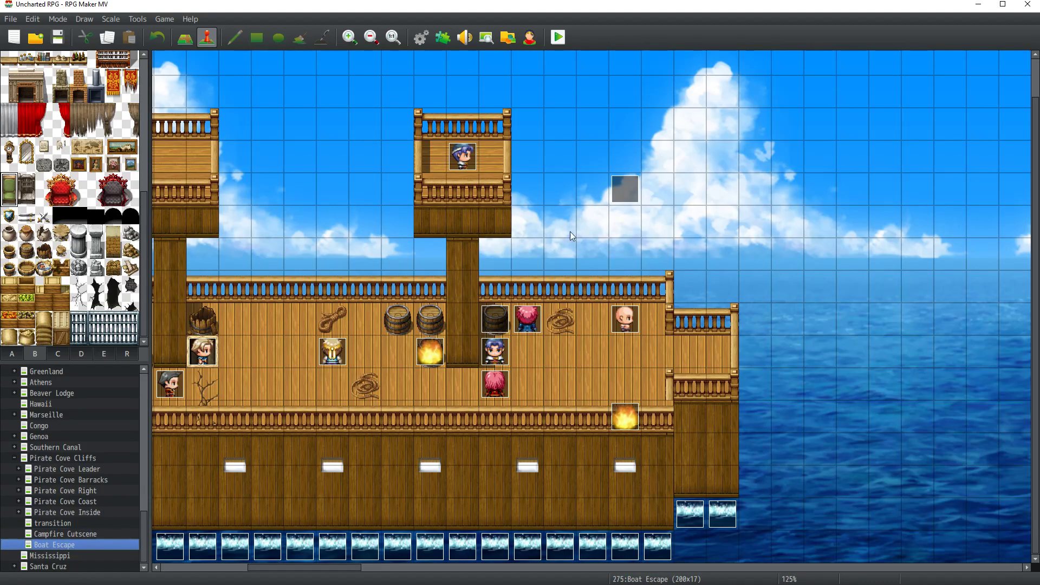
{"action": "double_click", "coordinate": [628, 184]}
{"action": "left_click_drag", "start_coordinate": [780, 193], "coordinate": [780, 453]}
{"action": "left_click_drag", "start_coordinate": [489, 103], "coordinate": [710, 76]}
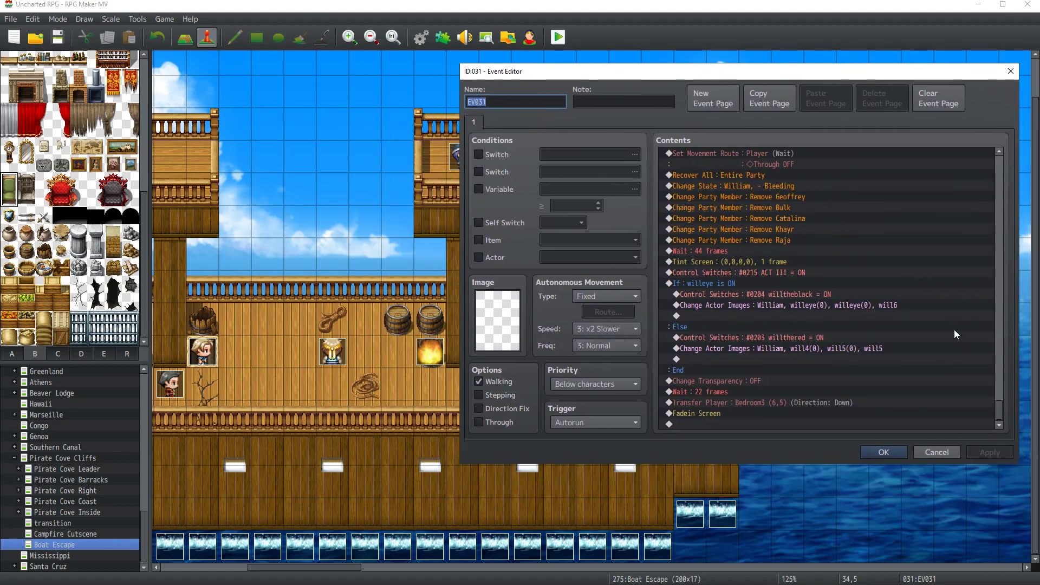
{"action": "mouse_move", "coordinate": [1000, 408]}
{"action": "left_mouse_down"}
{"action": "mouse_move", "coordinate": [1000, 395]}
{"action": "mouse_move", "coordinate": [1002, 412]}
{"action": "left_mouse_up"}
{"action": "double_click", "coordinate": [723, 393]}
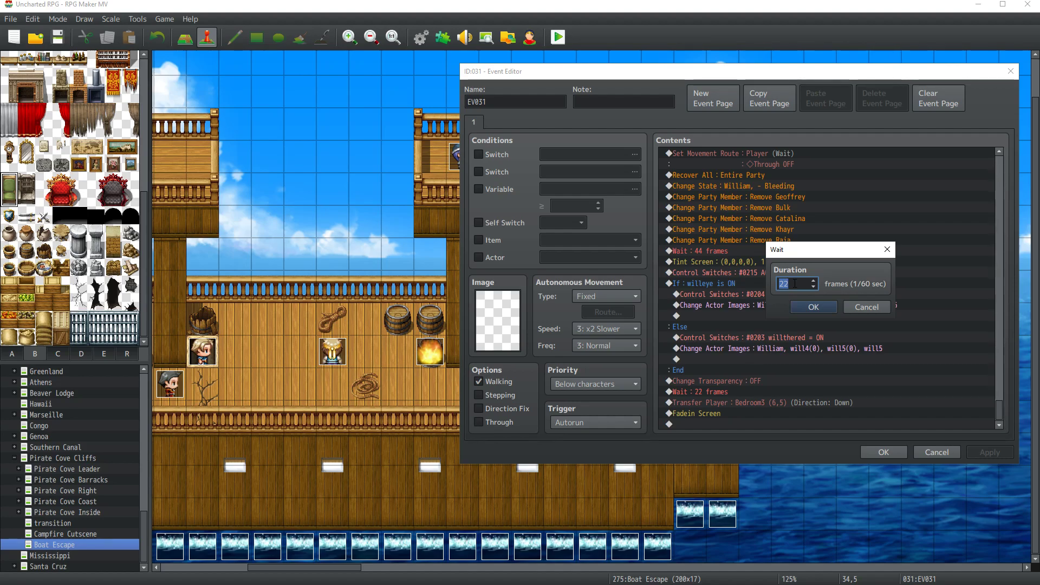
{"action": "type", "text": "180"}
{"action": "left_click", "coordinate": [814, 306]}
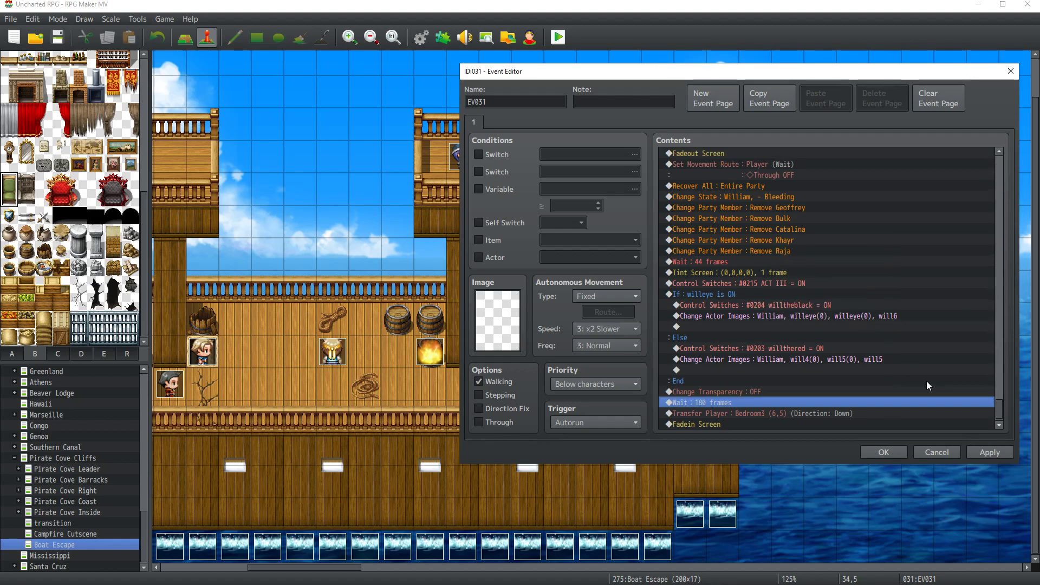
{"action": "left_click", "coordinate": [1001, 452]}
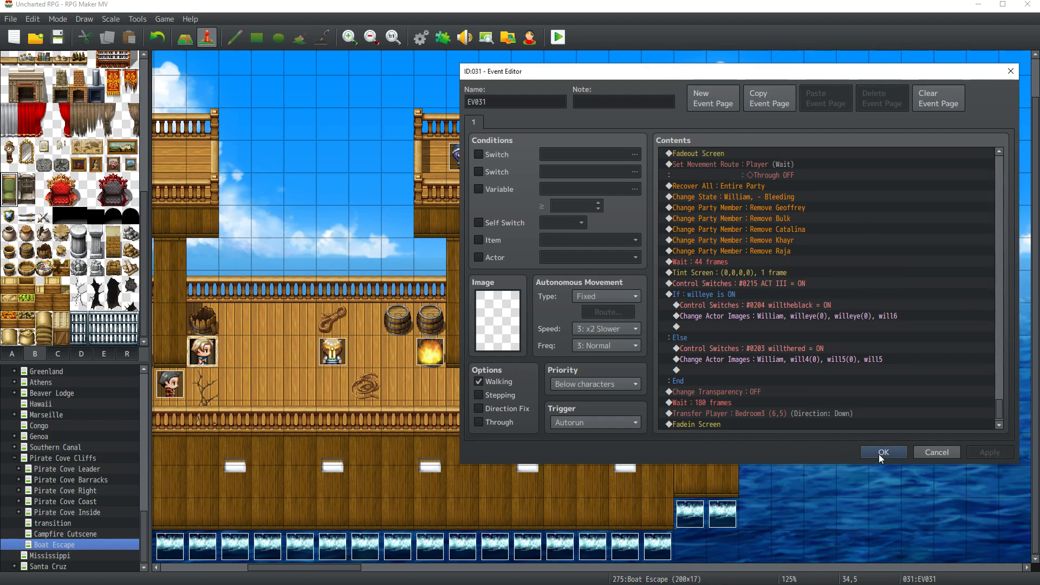
Step: Set EV031's wait after the BGM and BGS fadeouts to 180 frames and save the project
{"action": "scroll", "coordinate": [740, 401], "scroll_direction": "up", "scroll_amount": 3}
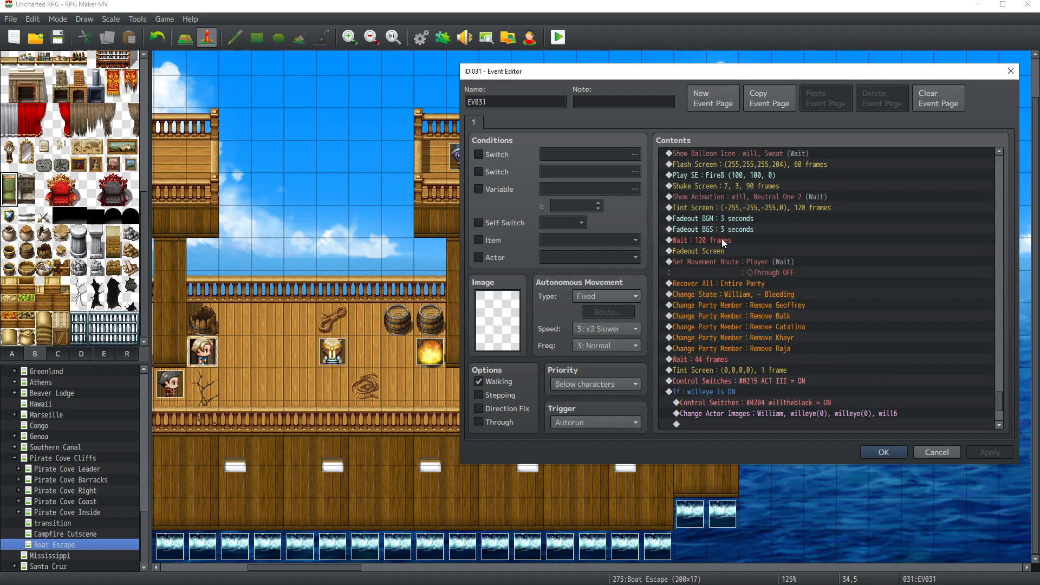
{"action": "double_click", "coordinate": [721, 240]}
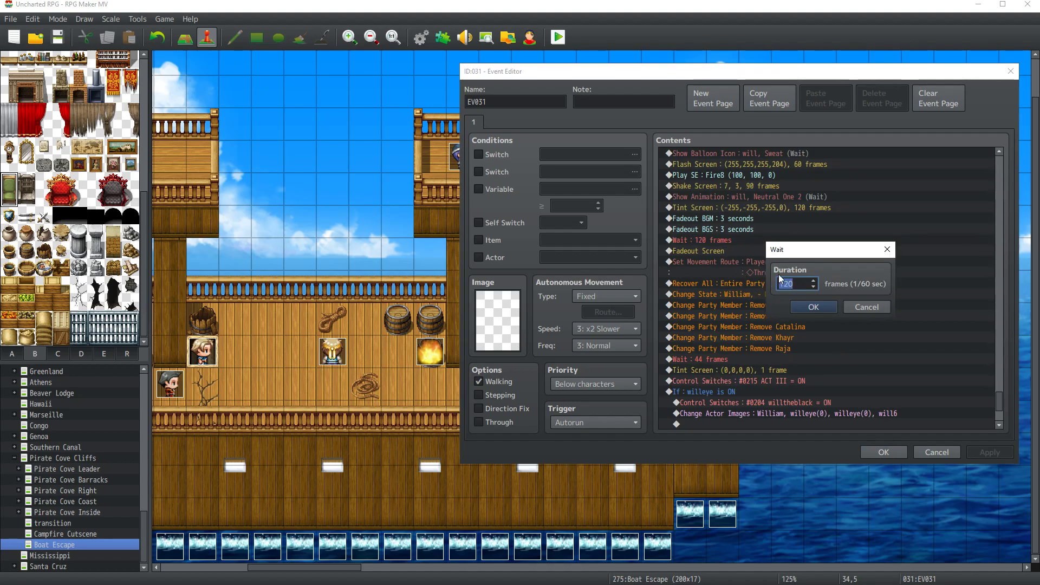
{"action": "type", "text": "180"}
{"action": "left_click", "coordinate": [814, 308]}
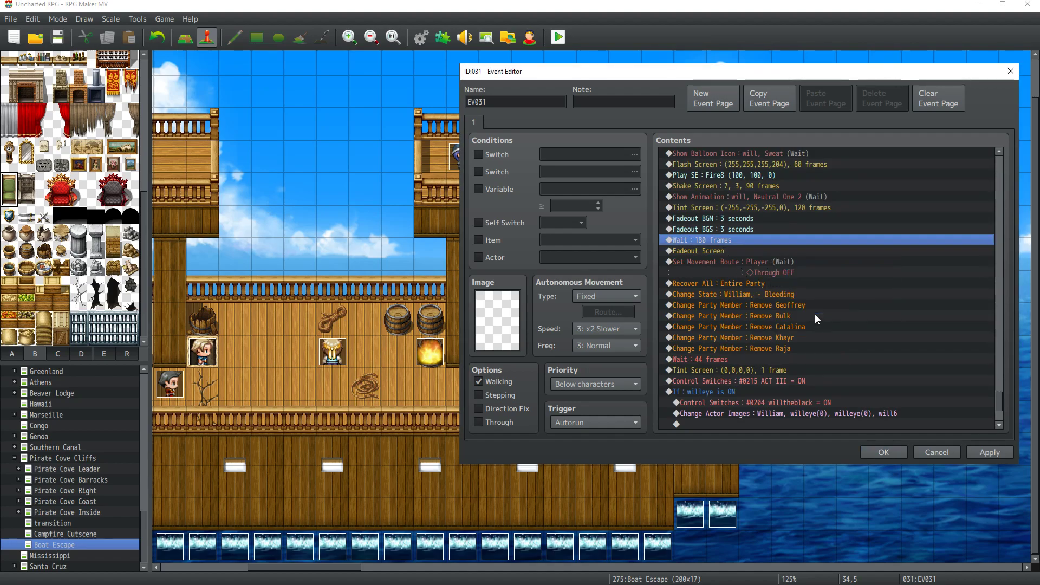
{"action": "left_click", "coordinate": [974, 450]}
{"action": "left_click", "coordinate": [884, 452]}
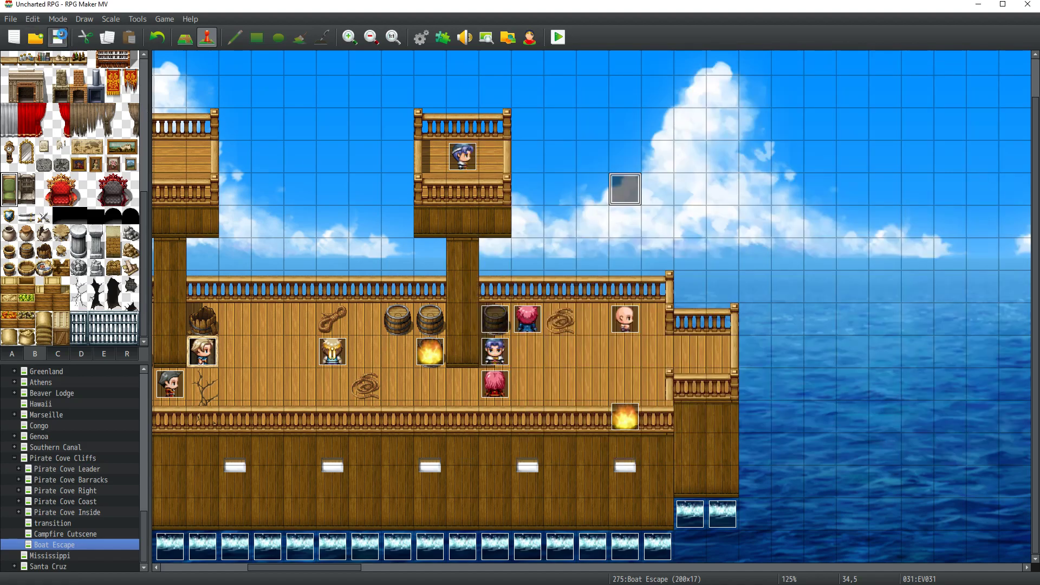
{"action": "left_click", "coordinate": [58, 37]}
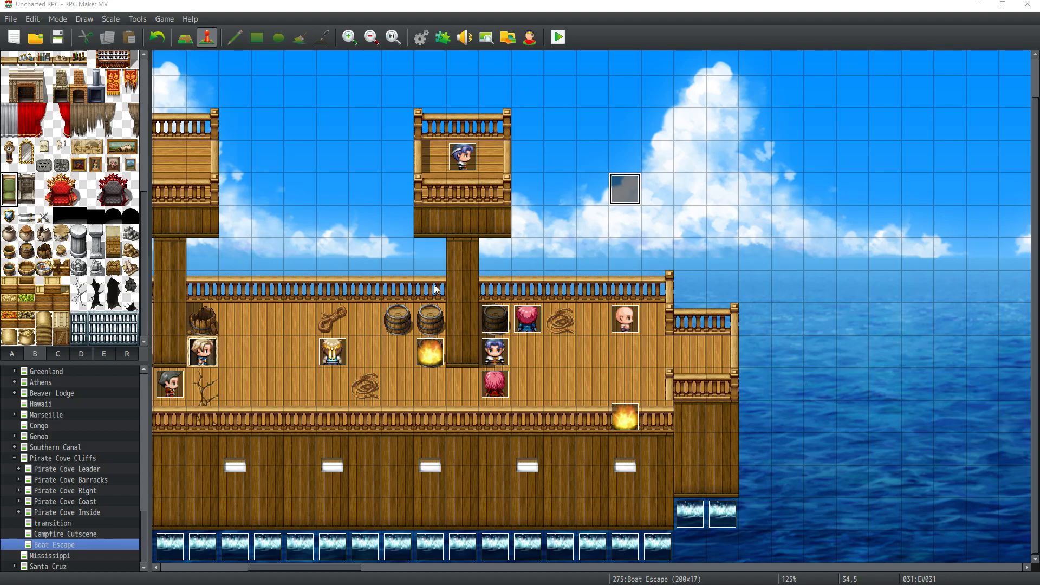
Step: Shorten the second ship by one tile column, moving its end column with barrels and crow's nest inward, save, and return to event editing
{"action": "left_click", "coordinate": [665, 264]}
{"action": "left_click", "coordinate": [766, 314]}
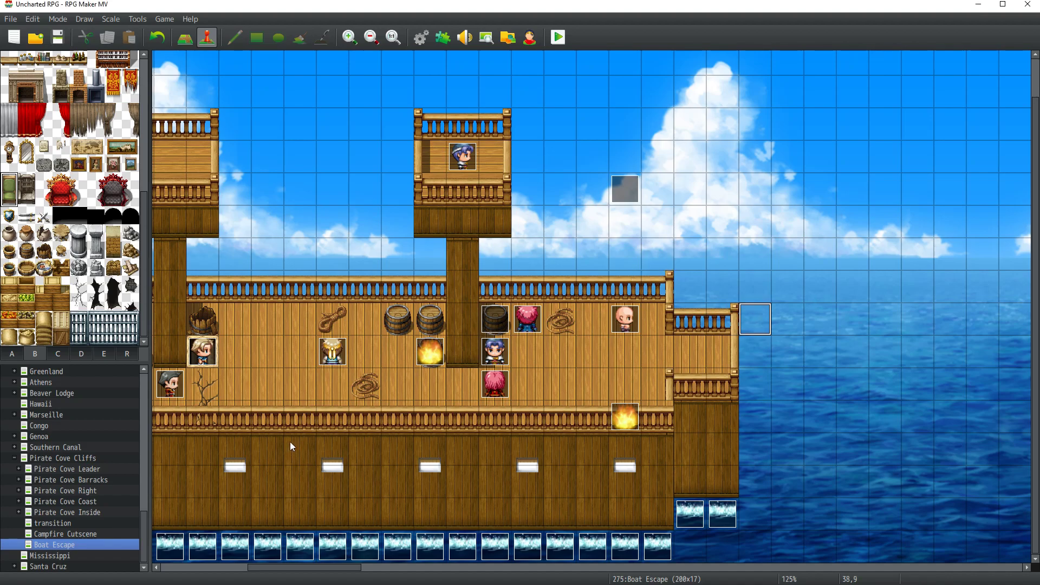
{"action": "middle_click_drag", "start_coordinate": [301, 466], "coordinate": [439, 424]}
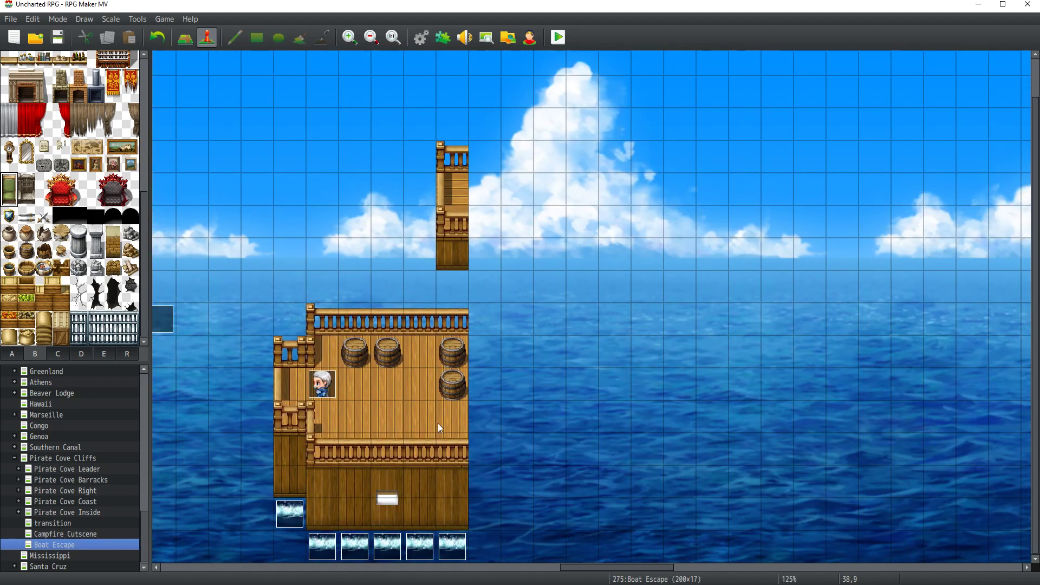
{"action": "left_click", "coordinate": [185, 37]}
{"action": "right_click_drag", "start_coordinate": [453, 153], "coordinate": [457, 487]}
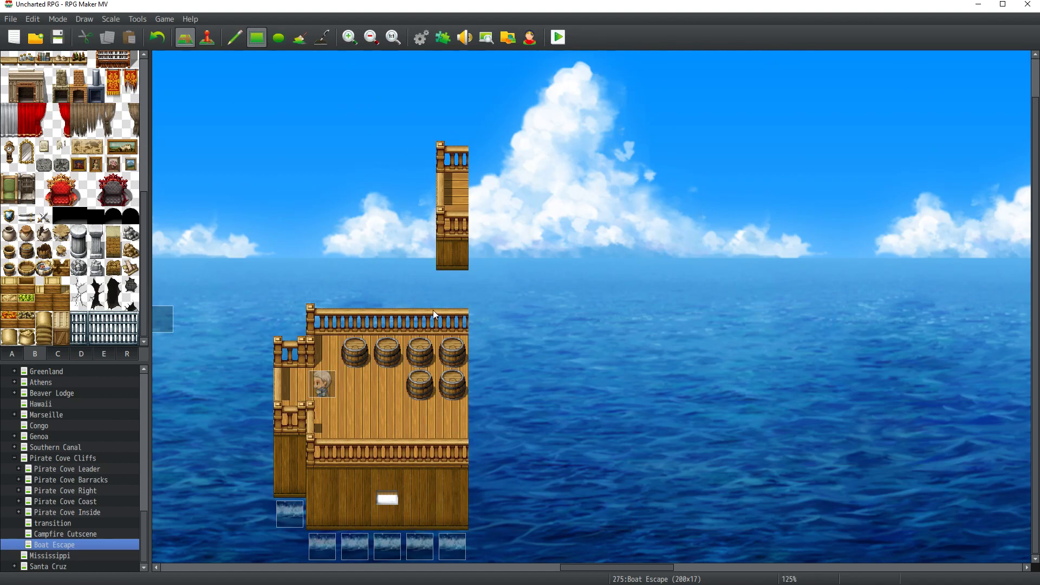
{"action": "left_click_drag", "start_coordinate": [460, 130], "coordinate": [494, 509]}
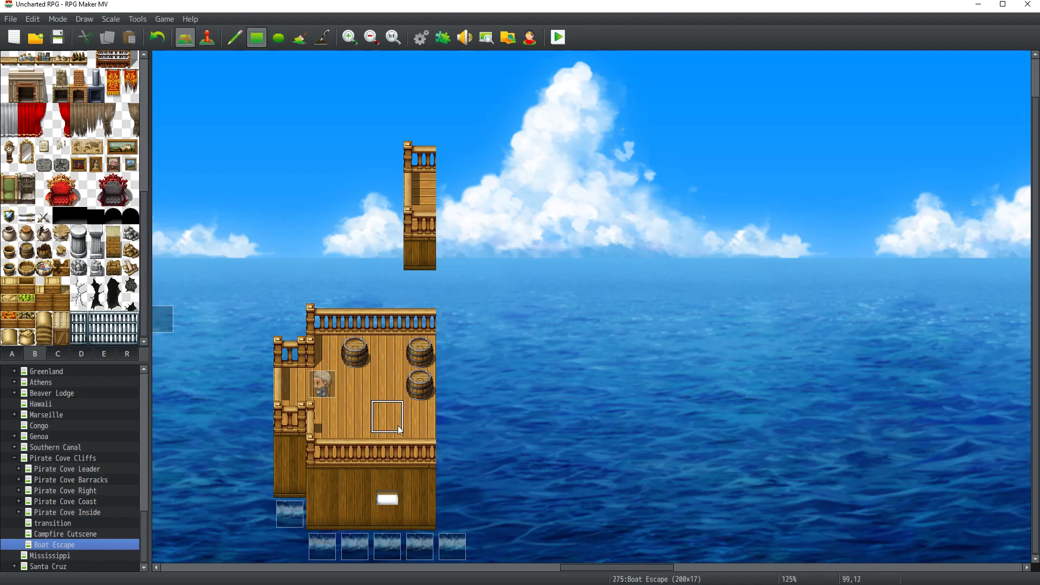
{"action": "left_click", "coordinate": [56, 36]}
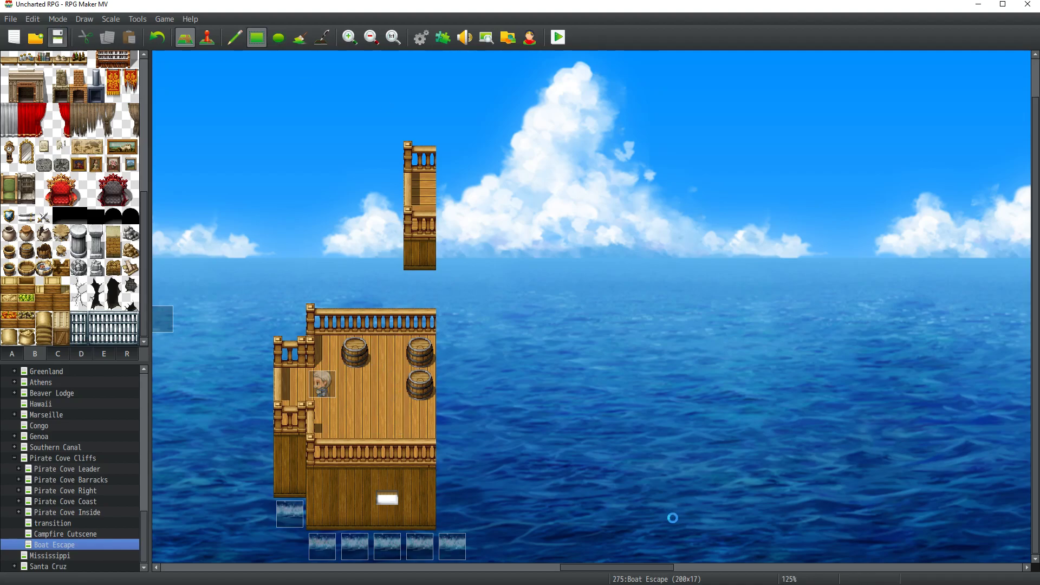
{"action": "left_click_drag", "start_coordinate": [626, 567], "coordinate": [316, 557]}
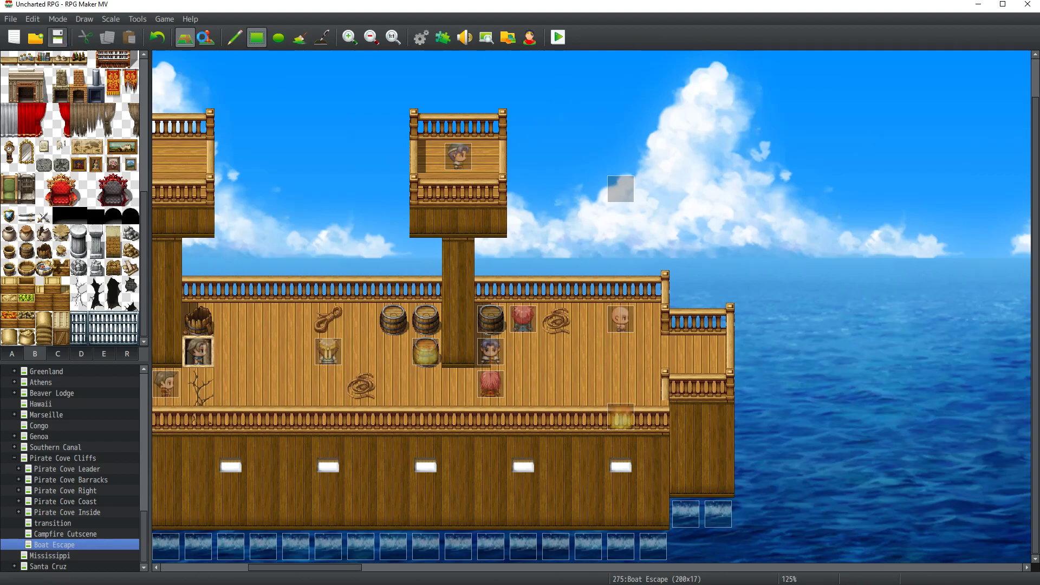
{"action": "left_click", "coordinate": [207, 37]}
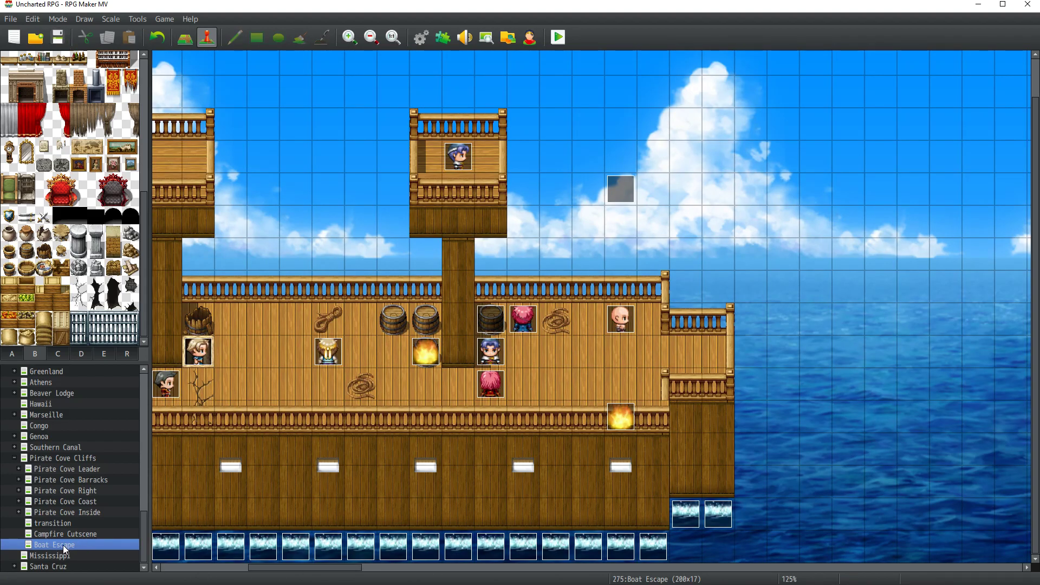
Step: Look through the Pirate Cove maps, collapse the Pirate Cove Cliffs branch and return to the London maps in the map list
{"action": "scroll", "coordinate": [61, 542], "scroll_direction": "up", "scroll_amount": 1}
{"action": "scroll", "coordinate": [60, 542], "scroll_direction": "down", "scroll_amount": 1}
{"action": "left_click", "coordinate": [63, 534]}
{"action": "left_click", "coordinate": [62, 523]}
{"action": "left_click", "coordinate": [57, 543]}
{"action": "double_click", "coordinate": [37, 459]}
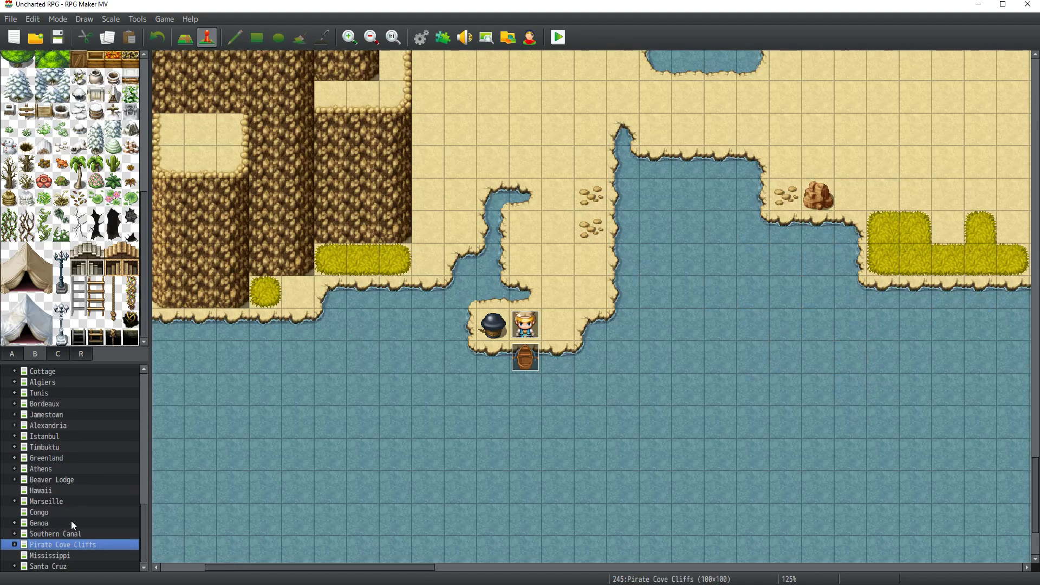
{"action": "scroll", "coordinate": [70, 521], "scroll_direction": "up", "scroll_amount": 9}
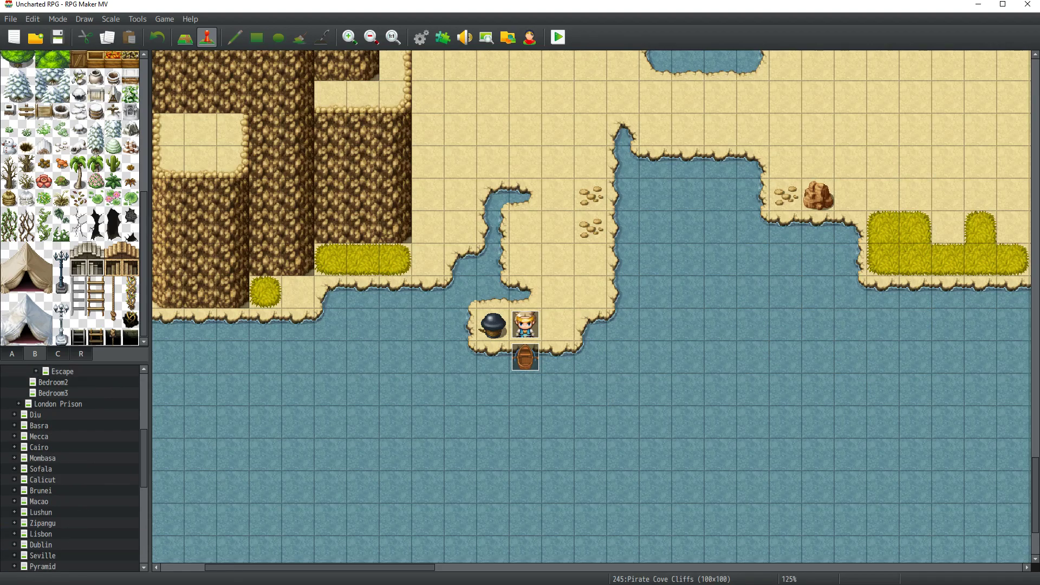
{"action": "scroll", "coordinate": [87, 472], "scroll_direction": "up", "scroll_amount": 5}
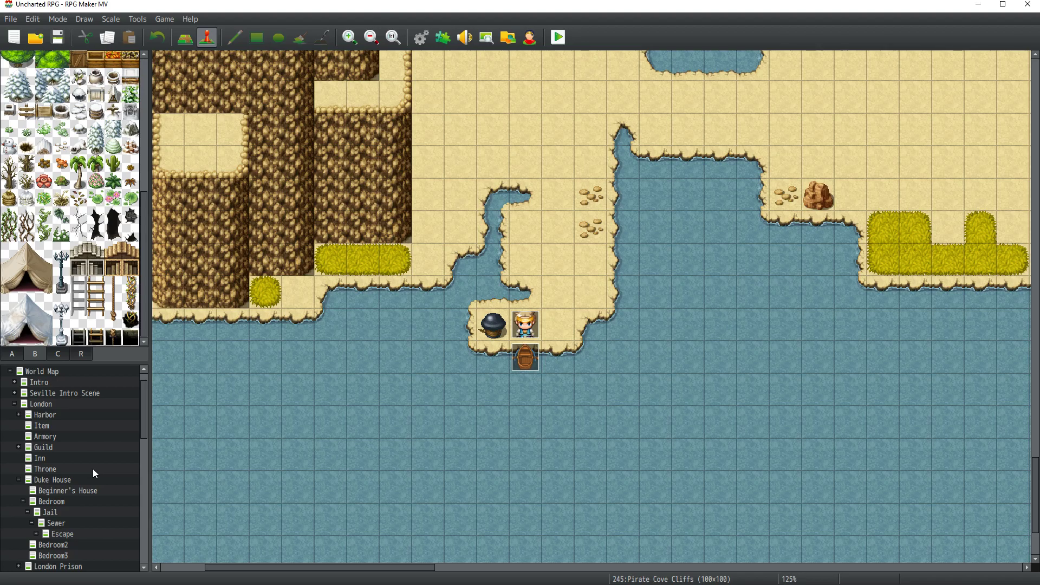
Step: Examine the coastline and cliff layout of the Pirate Cove Cliffs map at a reduced zoom
{"action": "left_click", "coordinate": [371, 37]}
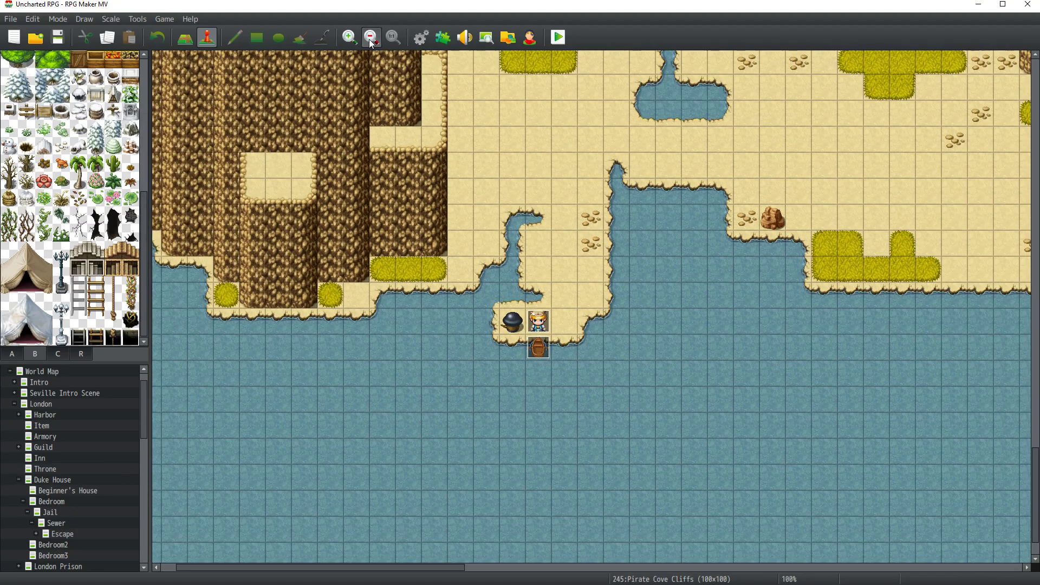
{"action": "left_click", "coordinate": [372, 37]}
{"action": "left_click", "coordinate": [371, 37]}
{"action": "middle_click", "coordinate": [564, 244]}
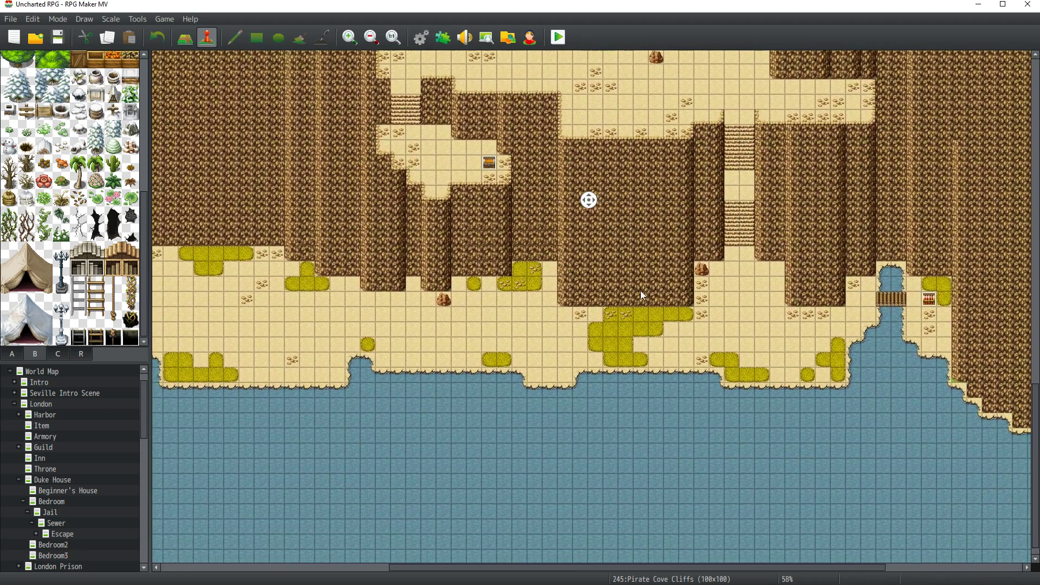
{"action": "middle_click", "coordinate": [456, 327]}
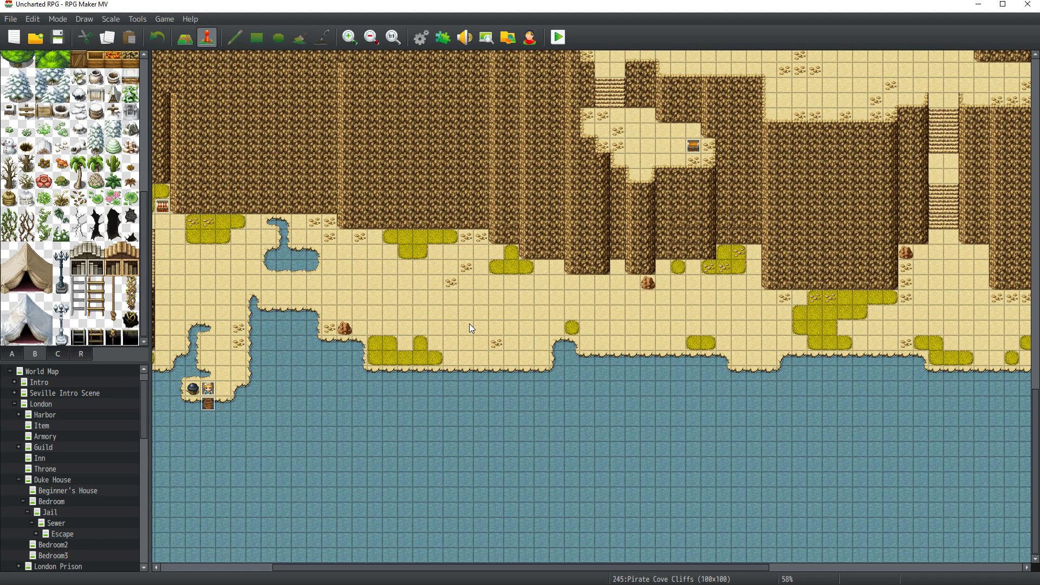
{"action": "scroll", "coordinate": [393, 406], "scroll_direction": "left", "scroll_amount": 4, "text": "shift"}
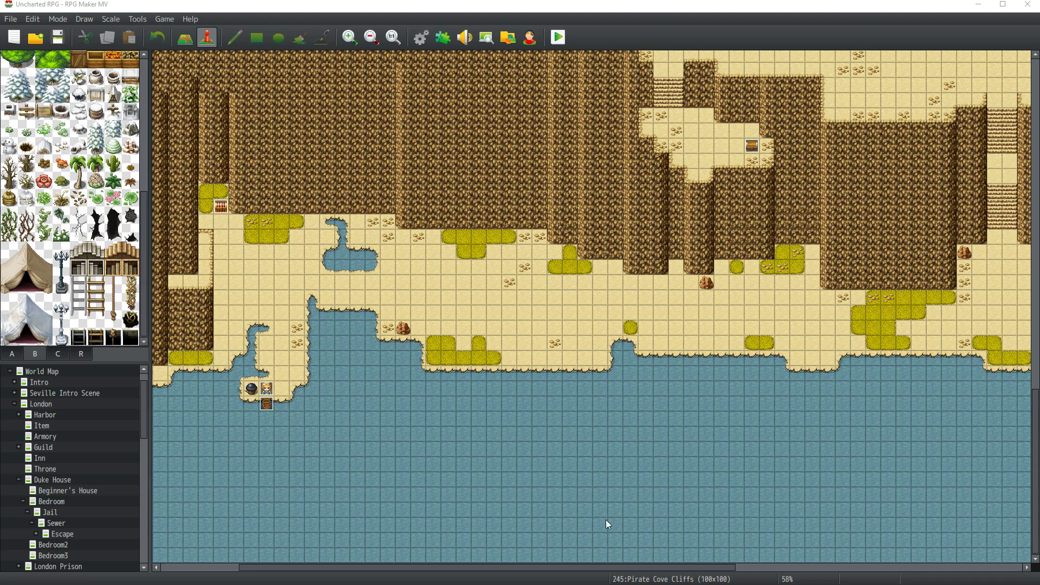
{"action": "left_click", "coordinate": [476, 481]}
{"action": "scroll", "coordinate": [303, 525], "scroll_direction": "left", "scroll_amount": 5, "text": "shift"}
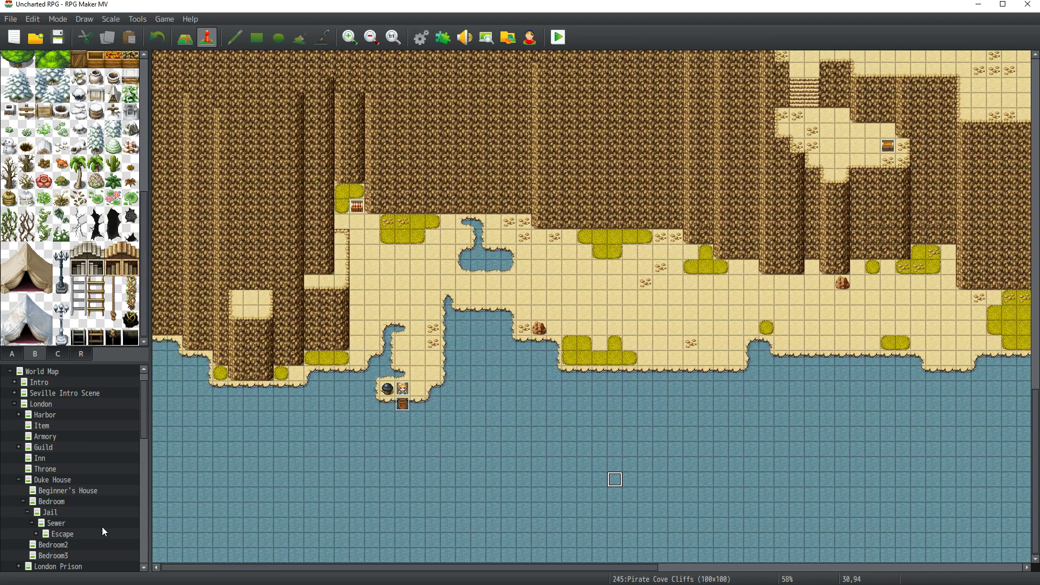
Step: Open the Bedroom3 map under Duke House and view its room layout at 113% zoom
{"action": "scroll", "coordinate": [77, 535], "scroll_direction": "up", "scroll_amount": 2}
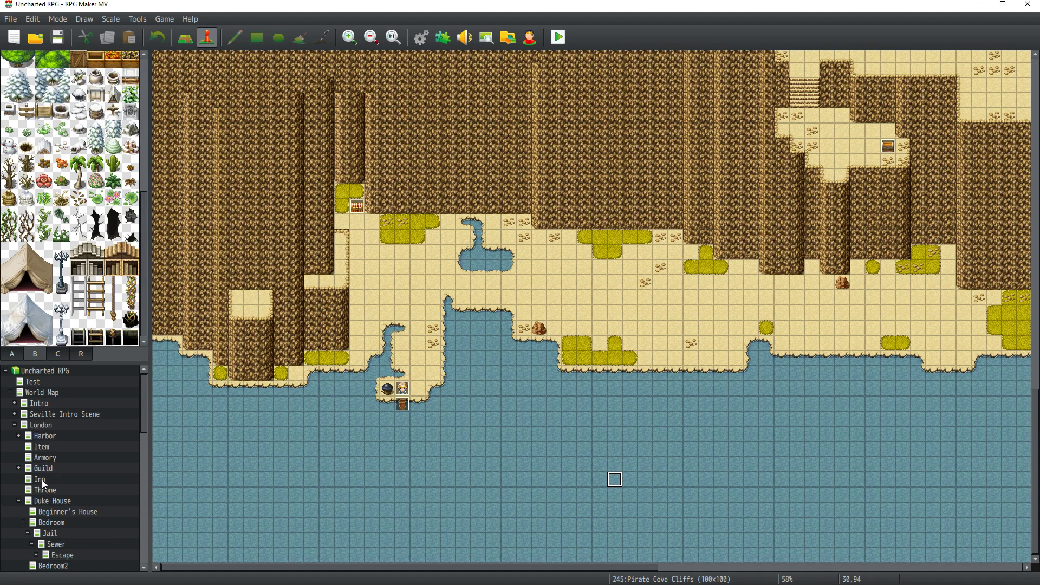
{"action": "scroll", "coordinate": [43, 481], "scroll_direction": "down", "scroll_amount": 3}
{"action": "left_click", "coordinate": [54, 545]}
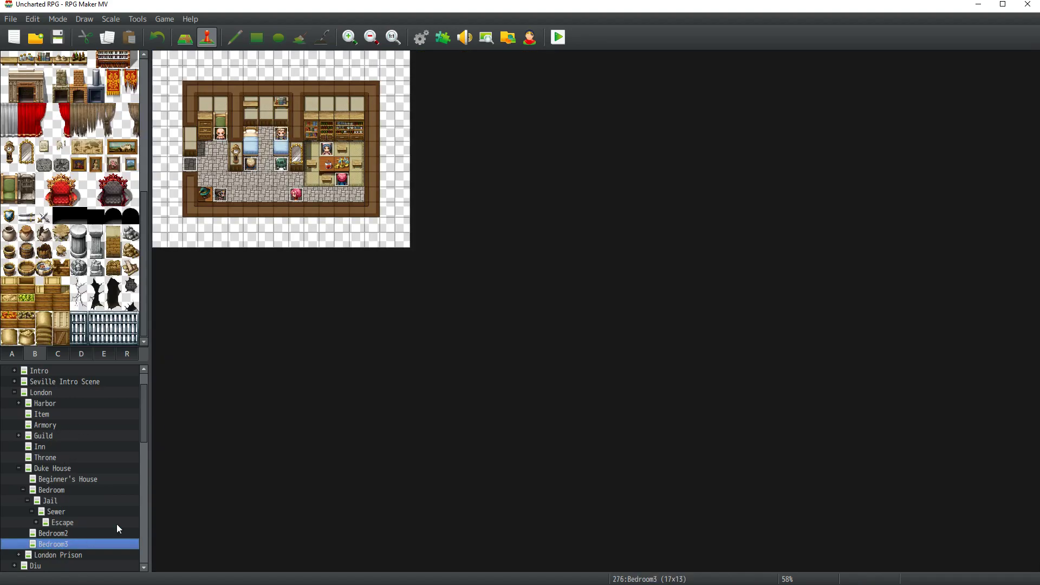
{"action": "left_click", "coordinate": [349, 38]}
{"action": "left_click", "coordinate": [350, 38]}
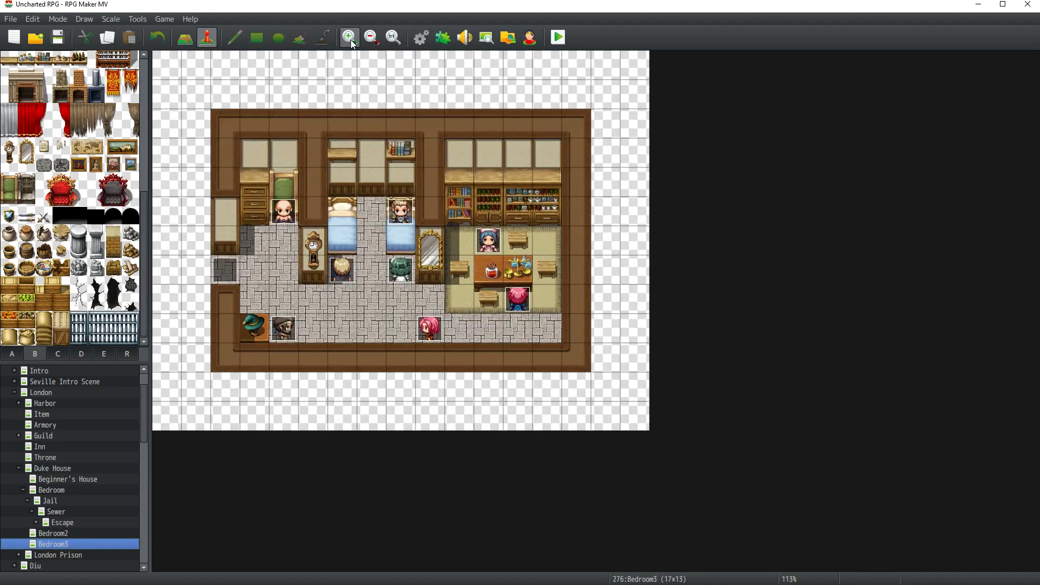
{"action": "left_click", "coordinate": [372, 37]}
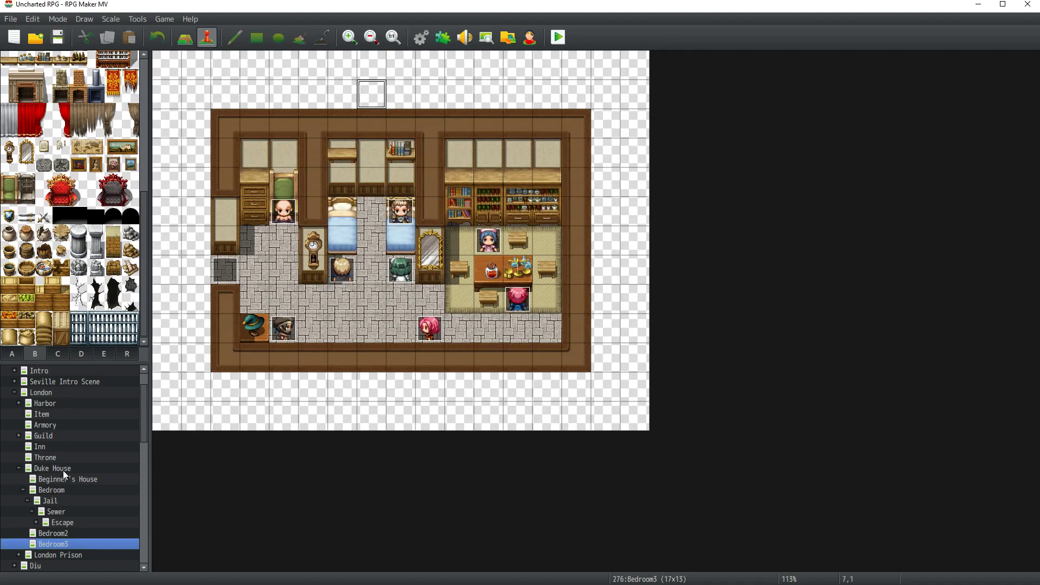
Step: Check the Jail map, collapse the Duke House branch and open the London Prison map
{"action": "left_click", "coordinate": [50, 501]}
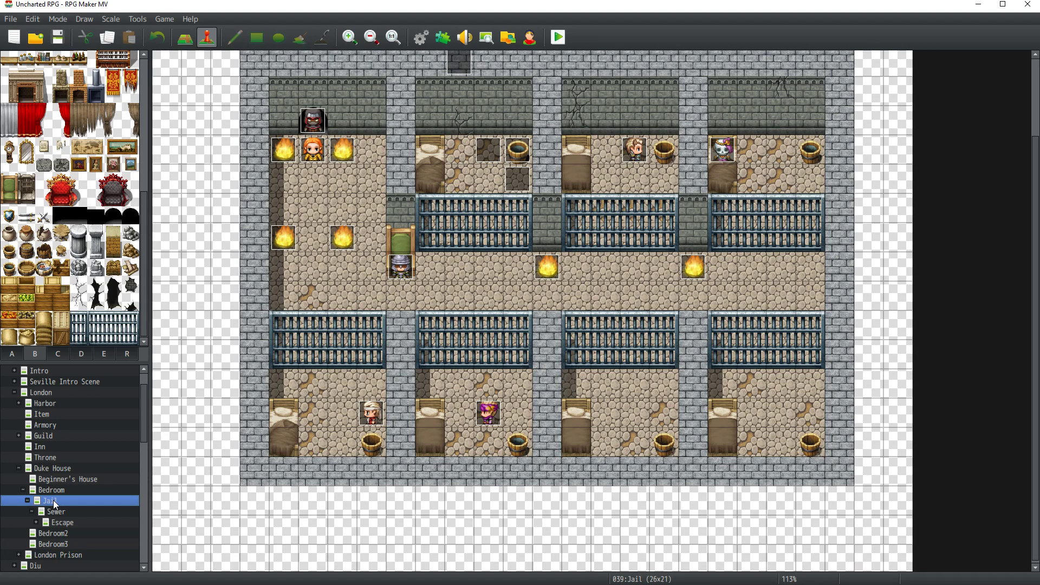
{"action": "scroll", "coordinate": [458, 424], "scroll_direction": "up", "scroll_amount": 1}
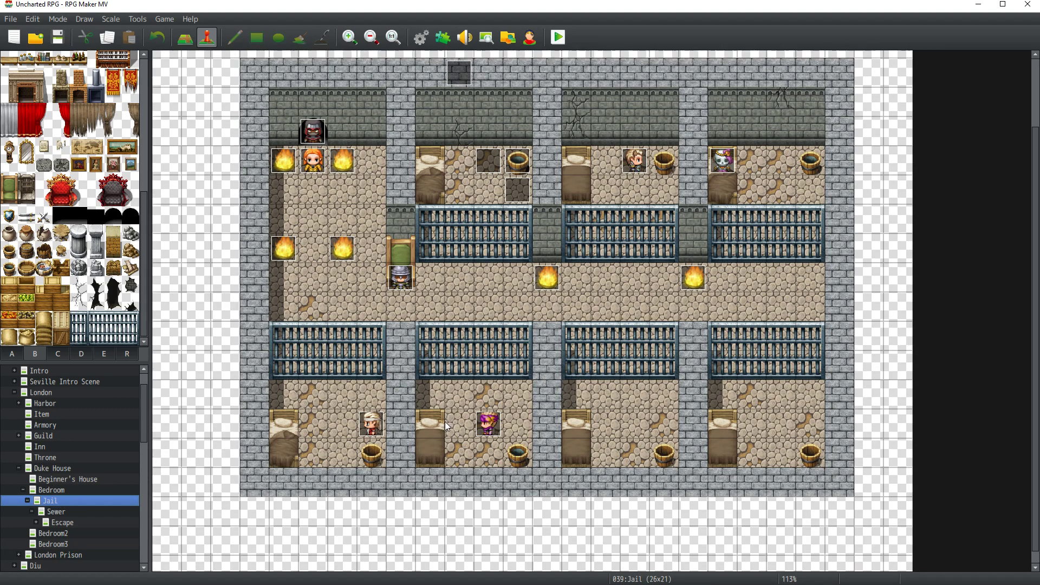
{"action": "left_click", "coordinate": [18, 468]}
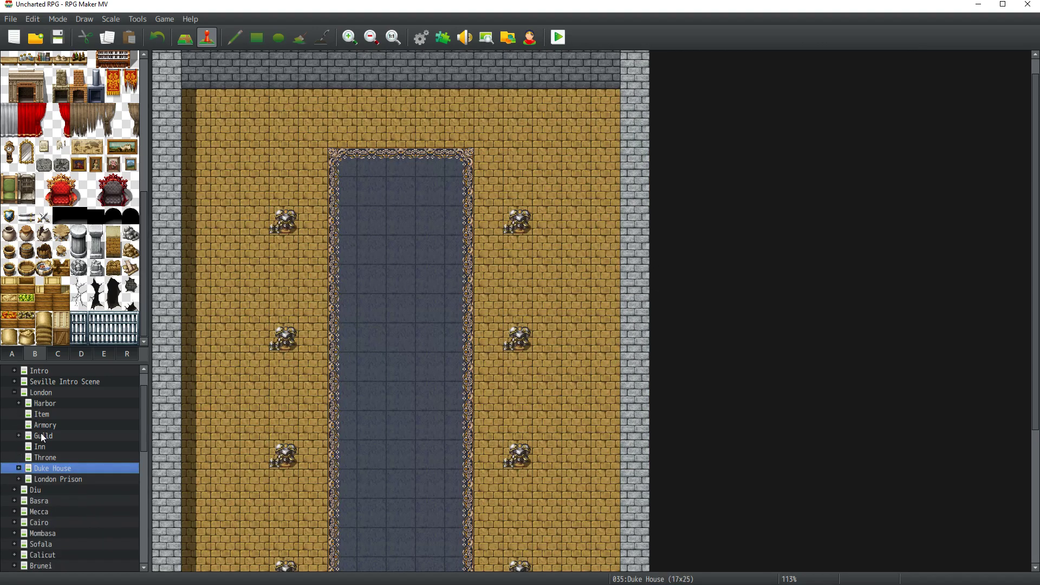
{"action": "left_click", "coordinate": [42, 482]}
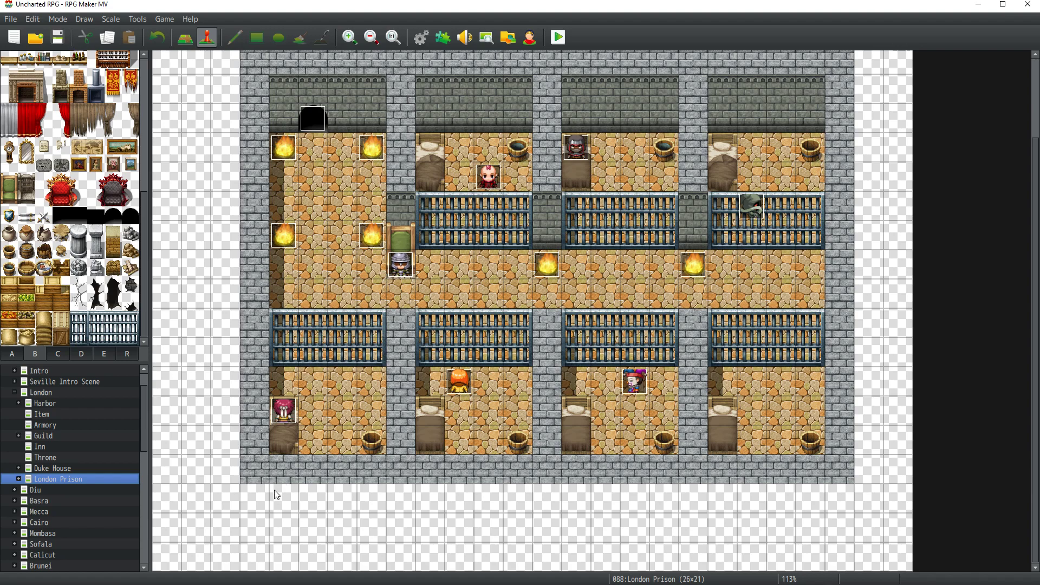
Step: Review both pages of the andreas event in the prison's southwest cell and close it without changes
{"action": "double_click", "coordinate": [284, 411]}
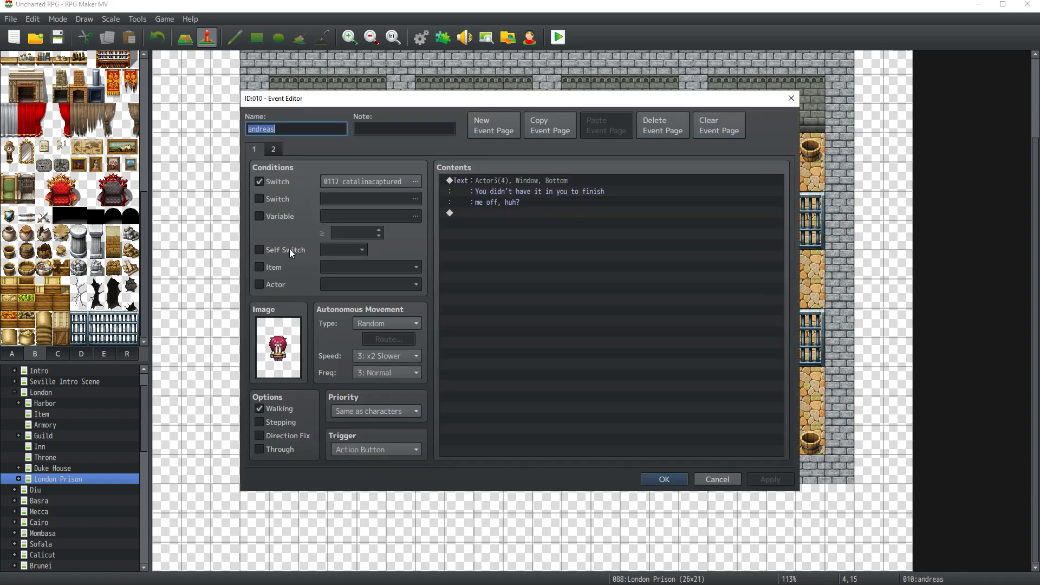
{"action": "left_click", "coordinate": [278, 152]}
{"action": "left_click", "coordinate": [259, 151]}
{"action": "left_click", "coordinate": [274, 150]}
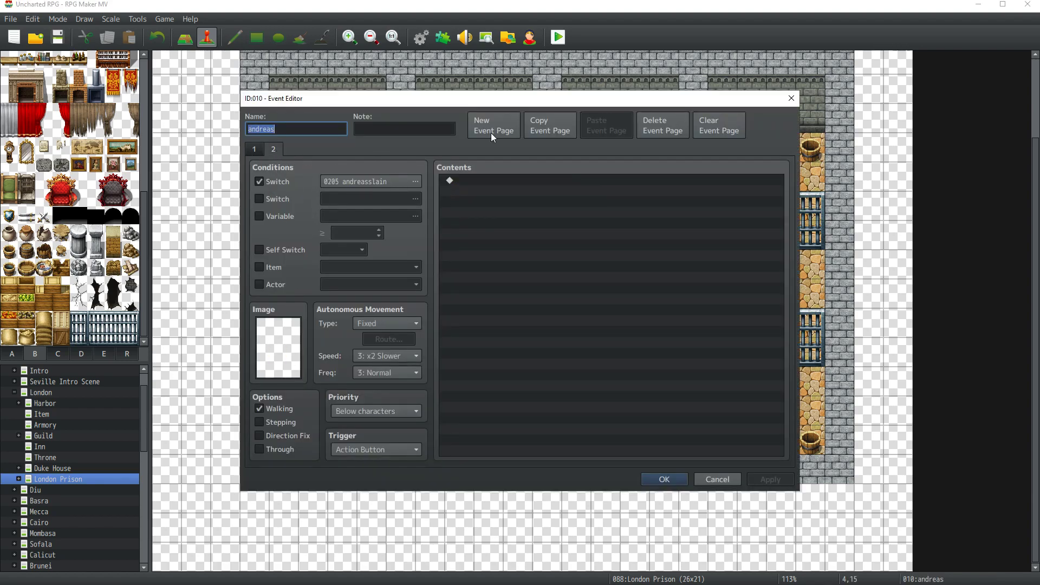
{"action": "left_click", "coordinate": [794, 100]}
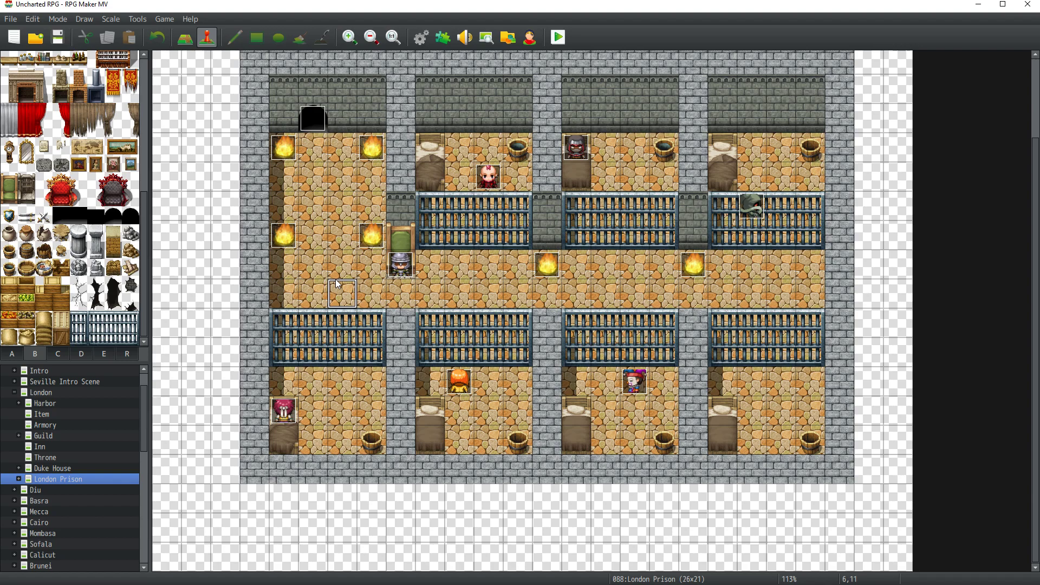
{"action": "left_click", "coordinate": [347, 236]}
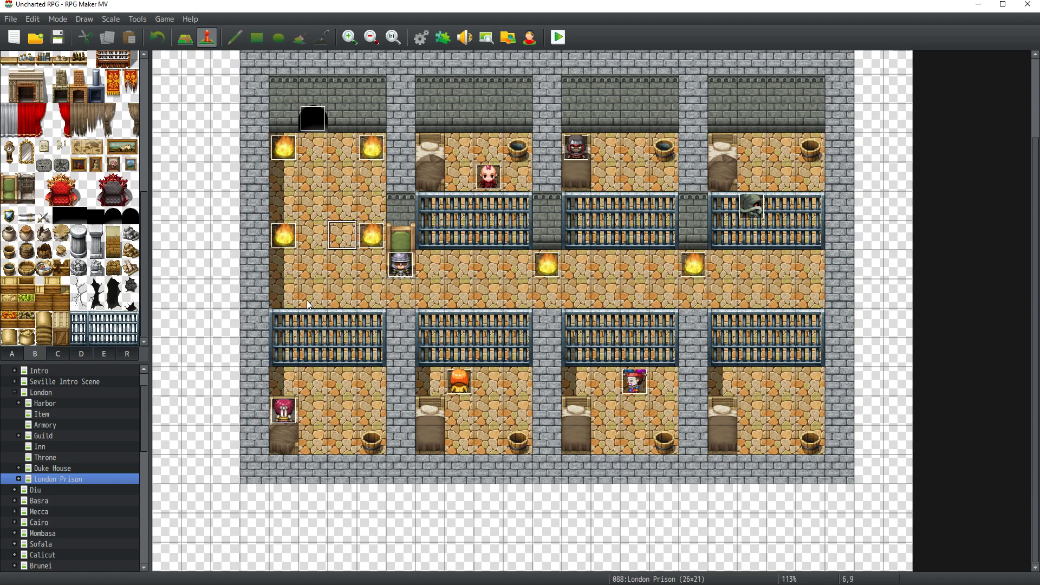
{"action": "left_click", "coordinate": [313, 269]}
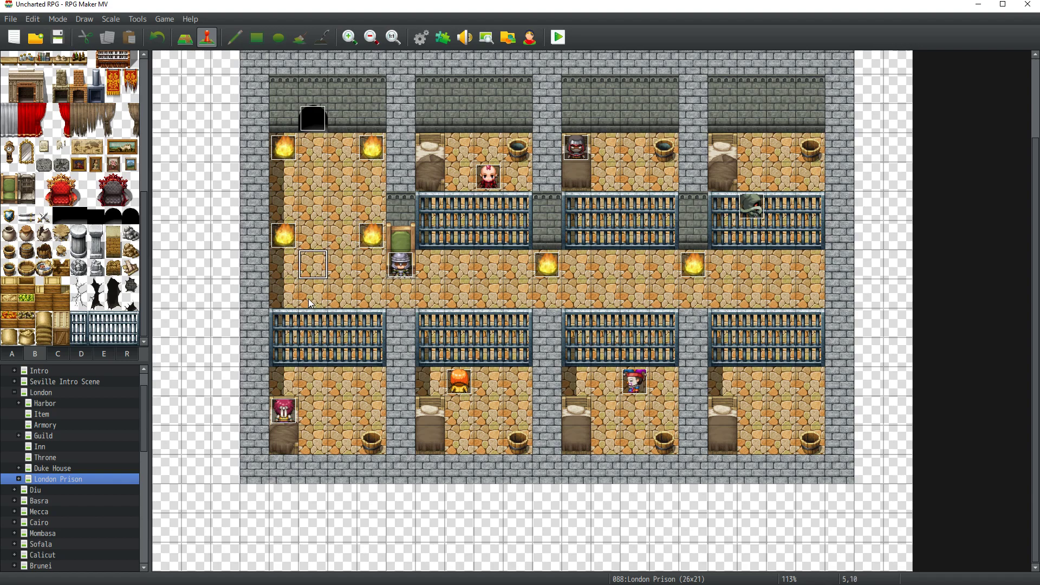
{"action": "left_click", "coordinate": [312, 293]}
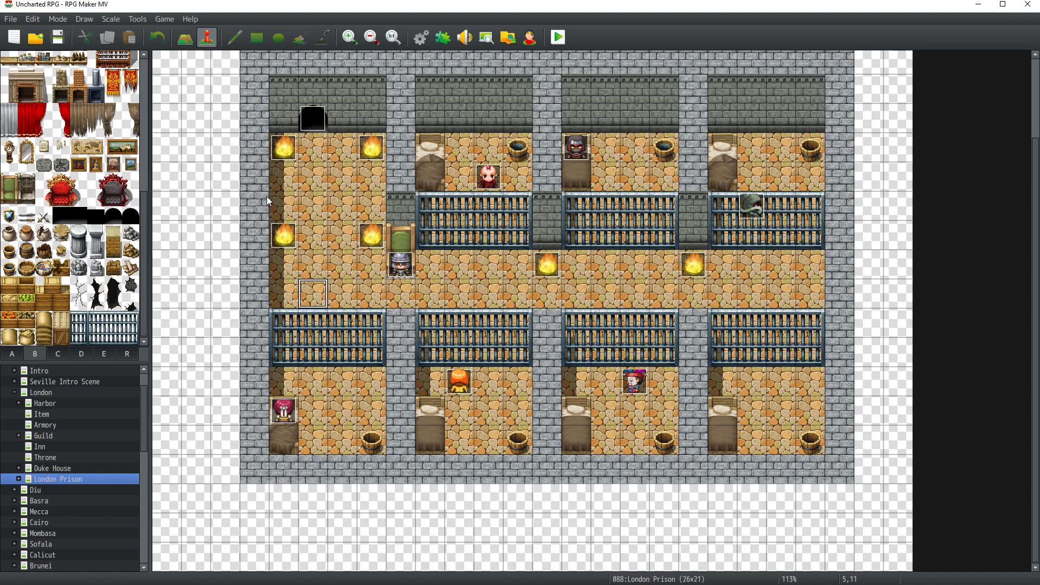
Step: Start a new event on the prison's northwest corner wall tile with switch 0214 CATALINA as its condition
{"action": "scroll", "coordinate": [282, 125], "scroll_direction": "up", "scroll_amount": 1}
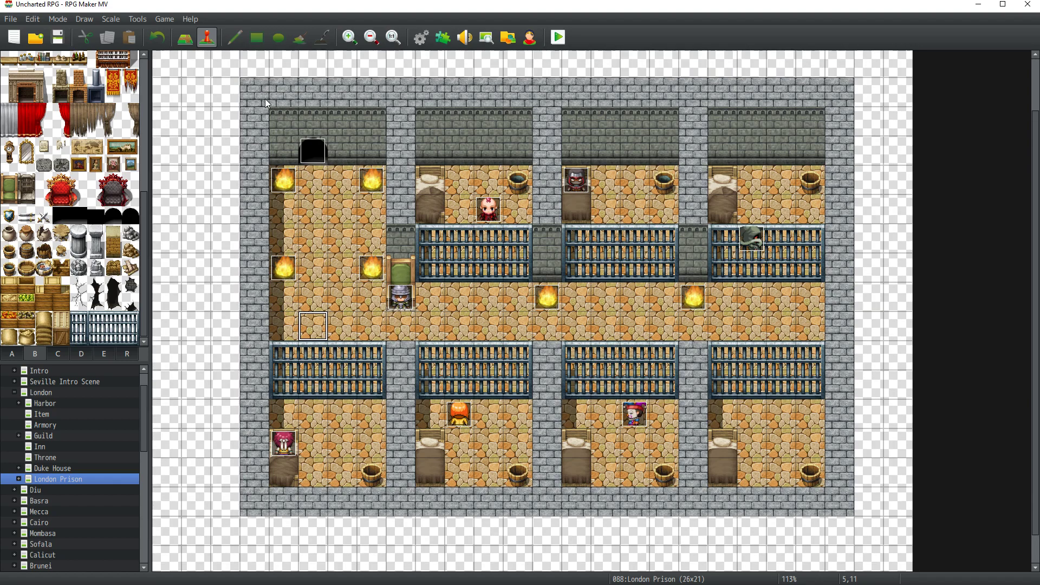
{"action": "double_click", "coordinate": [262, 96]}
{"action": "left_click_drag", "start_coordinate": [262, 97], "coordinate": [559, 75]}
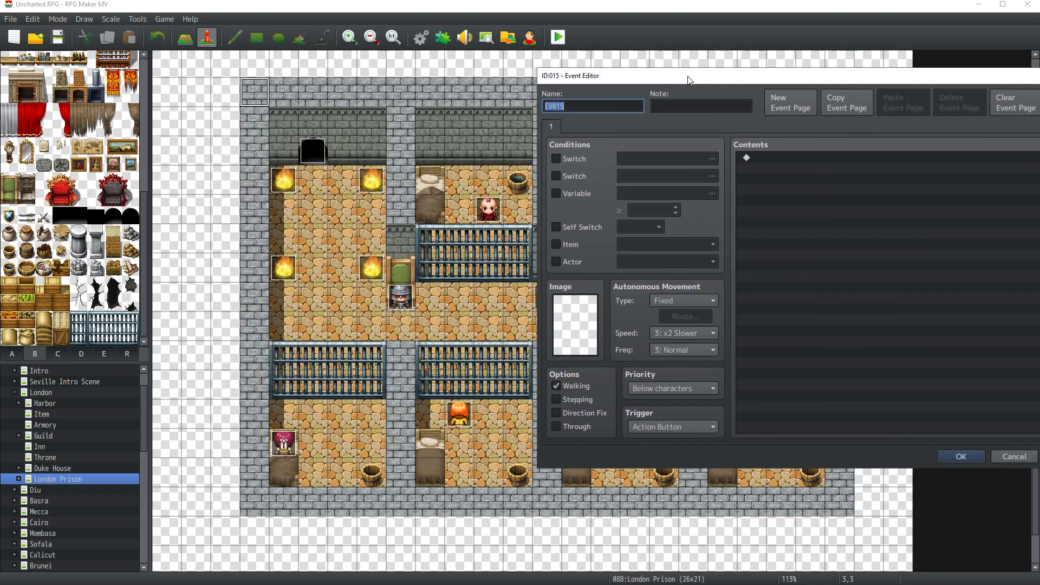
{"action": "left_click", "coordinate": [556, 158]}
{"action": "left_click", "coordinate": [712, 158]}
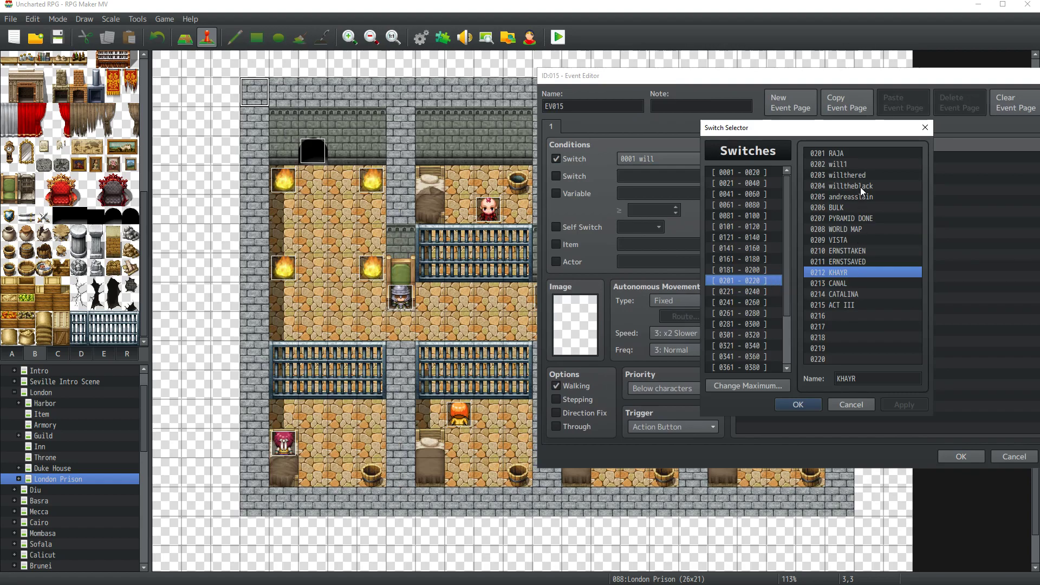
{"action": "double_click", "coordinate": [851, 295]}
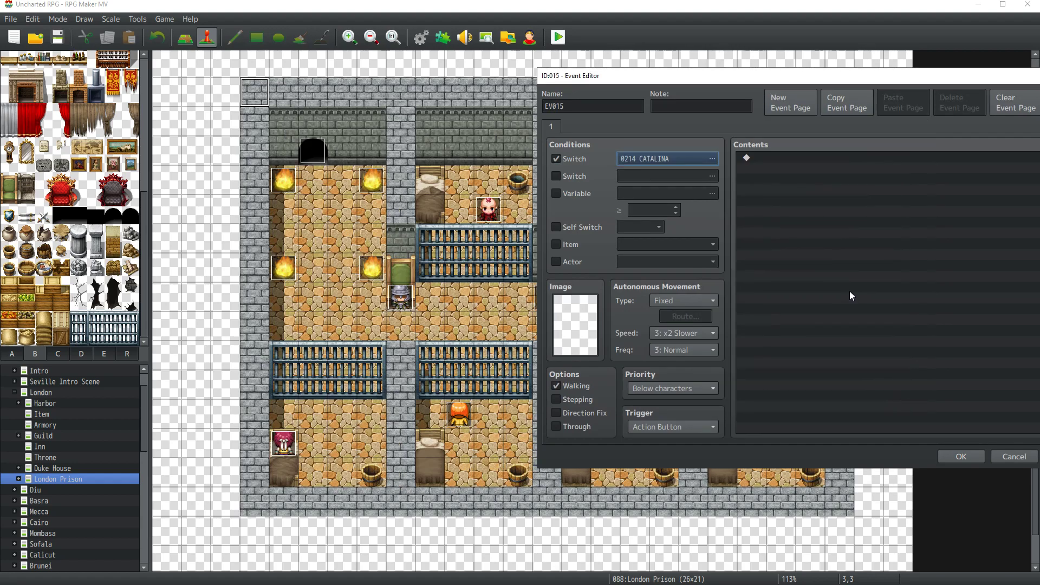
Step: Set the corner event's trigger to Autorun and accept the event with its contents still empty
{"action": "left_click_drag", "start_coordinate": [674, 76], "coordinate": [595, 70]}
{"action": "left_click", "coordinate": [580, 422]}
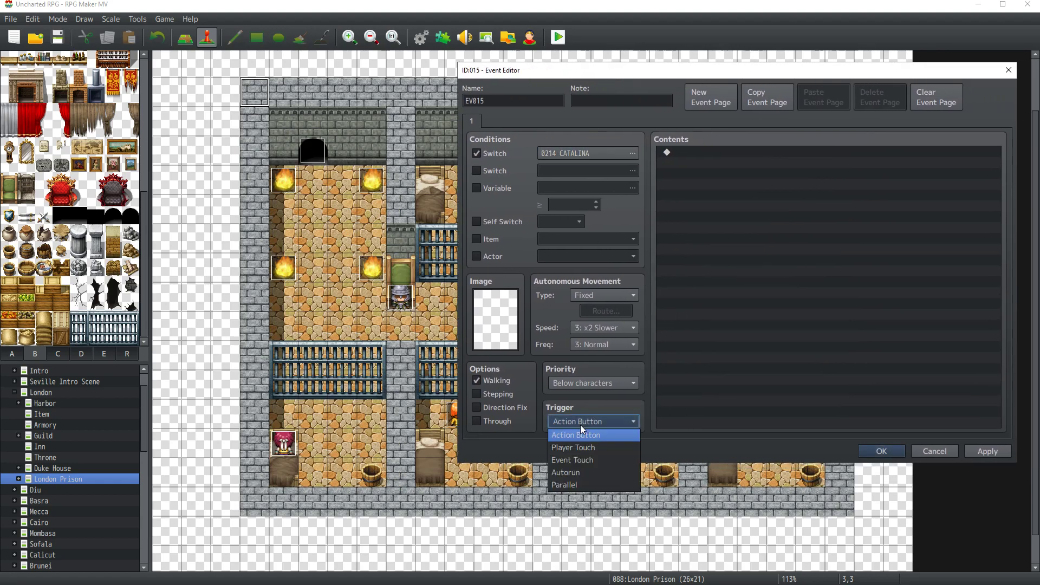
{"action": "left_click", "coordinate": [574, 469]}
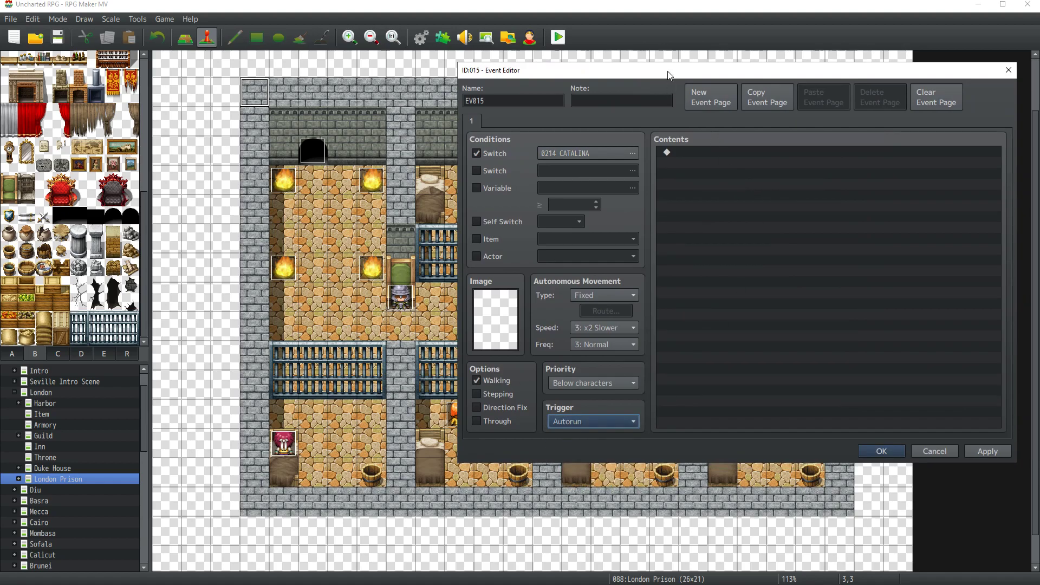
{"action": "left_click_drag", "start_coordinate": [669, 72], "coordinate": [717, 68]}
{"action": "double_click", "coordinate": [772, 184]}
{"action": "left_click", "coordinate": [768, 122]}
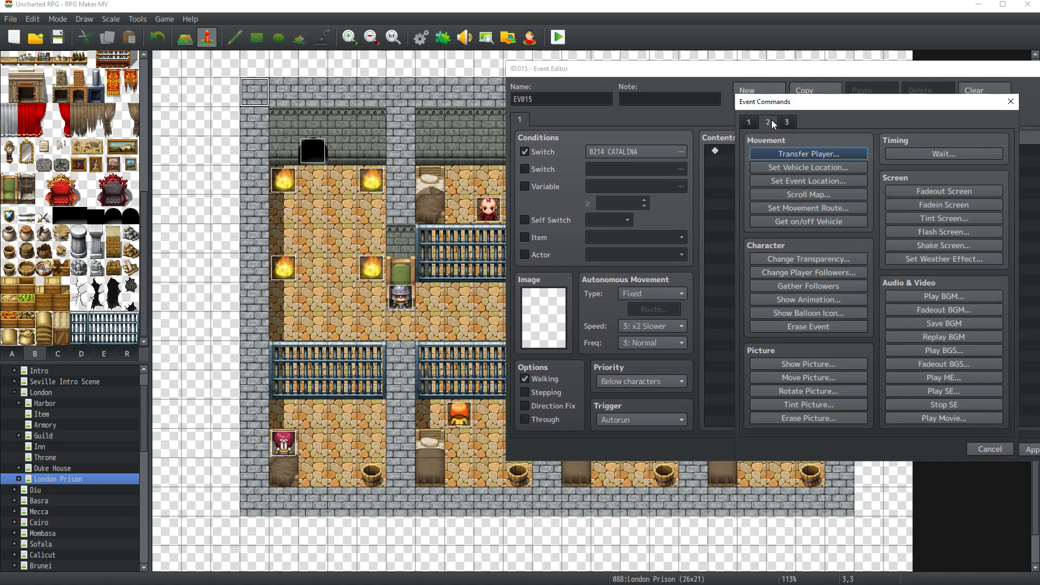
{"action": "left_click", "coordinate": [1011, 101]}
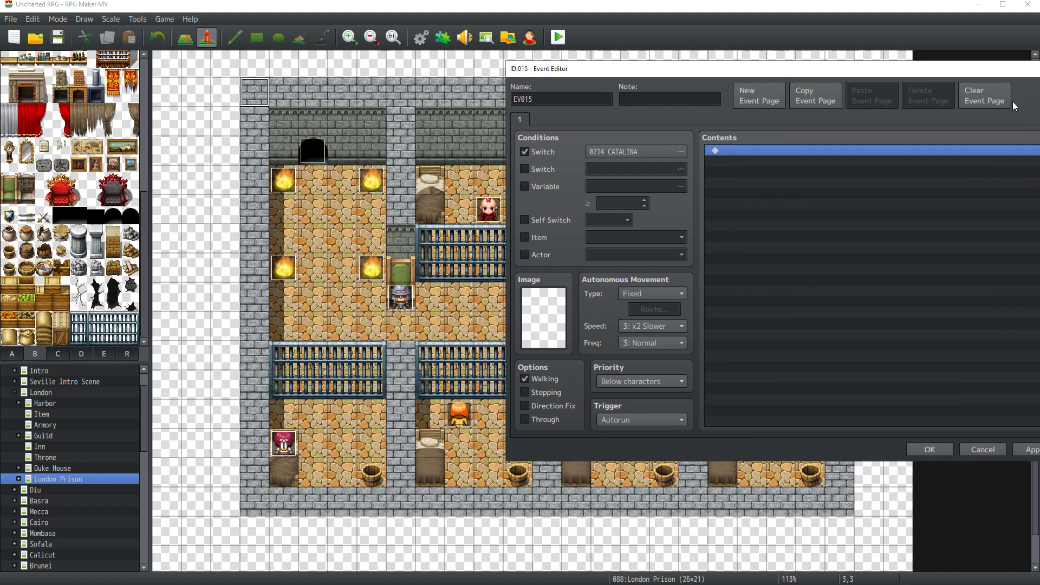
{"action": "left_click_drag", "start_coordinate": [921, 69], "coordinate": [848, 69]}
{"action": "left_click", "coordinate": [840, 450]}
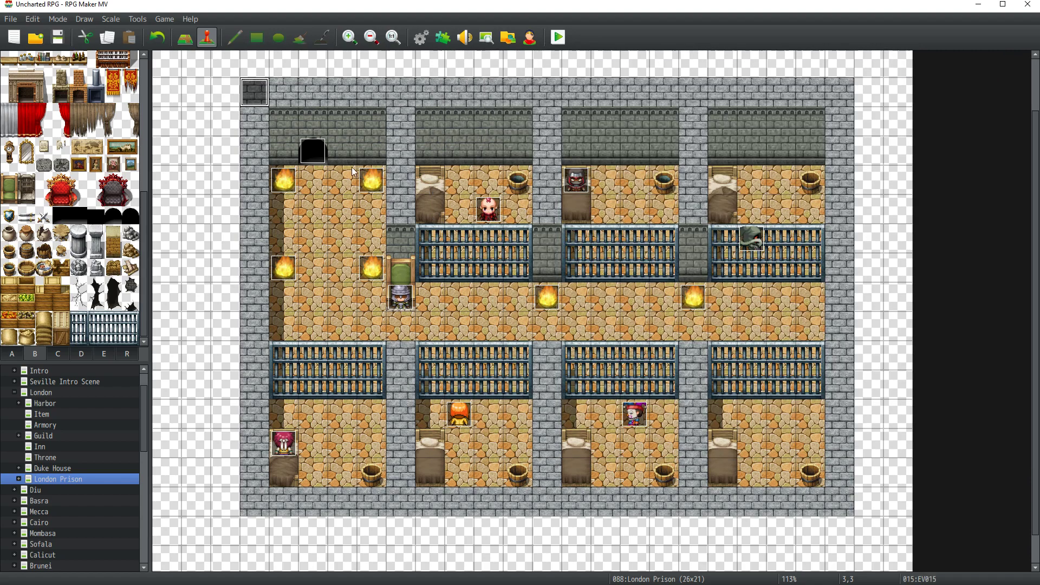
{"action": "left_click", "coordinate": [322, 179]}
{"action": "left_click", "coordinate": [255, 93]}
{"action": "double_click", "coordinate": [255, 93]}
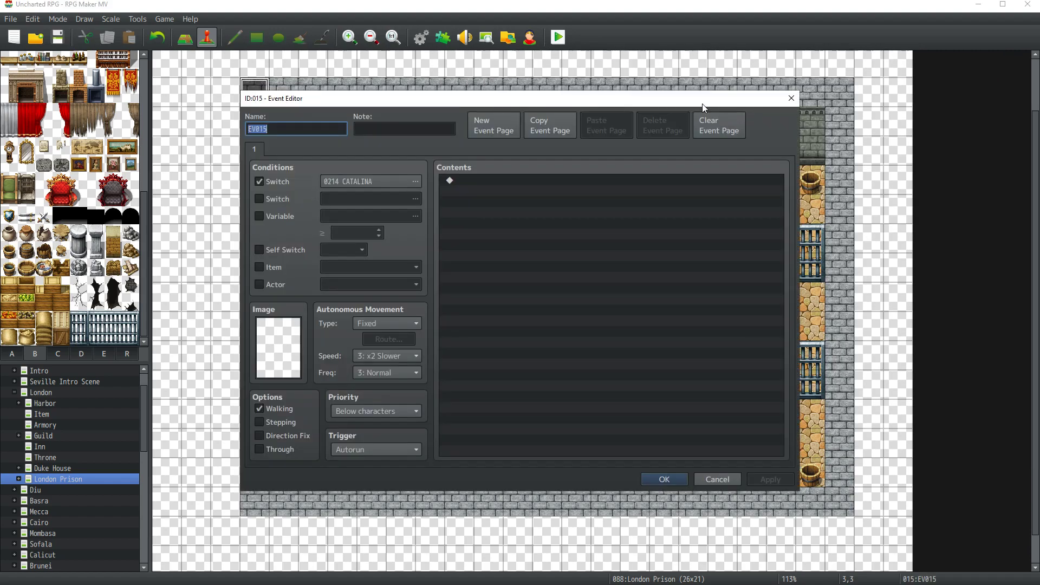
{"action": "key", "text": "Escape"}
{"action": "left_click_drag", "start_coordinate": [319, 181], "coordinate": [311, 325]}
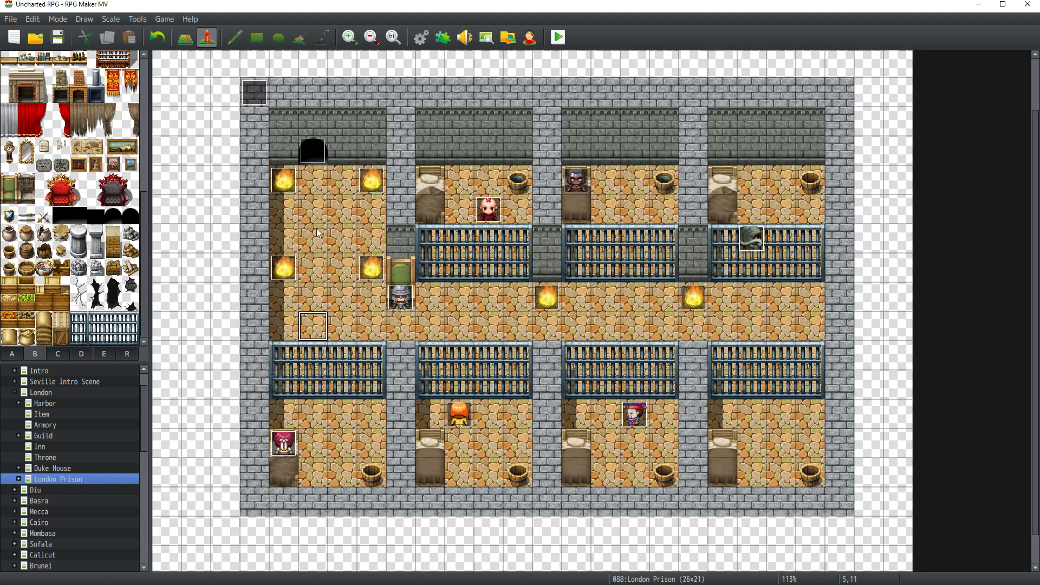
{"action": "double_click", "coordinate": [315, 325]}
{"action": "left_click", "coordinate": [792, 98]}
Step: Start a new event named cat on the prison's west wall tile beside the central corridor
{"action": "left_click", "coordinate": [255, 328]}
{"action": "double_click", "coordinate": [255, 328]}
{"action": "type", "text": "cat"}
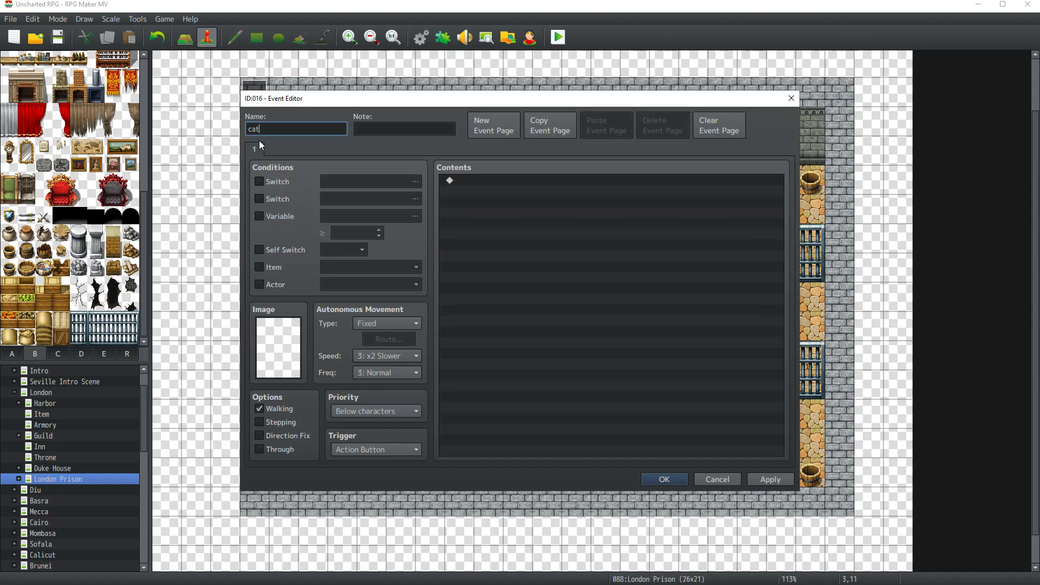
Step: Name the unused switch 0398 cat and set it as the new event's first switch condition
{"action": "left_click", "coordinate": [278, 182]}
{"action": "left_click", "coordinate": [415, 181]}
{"action": "left_click", "coordinate": [446, 369]}
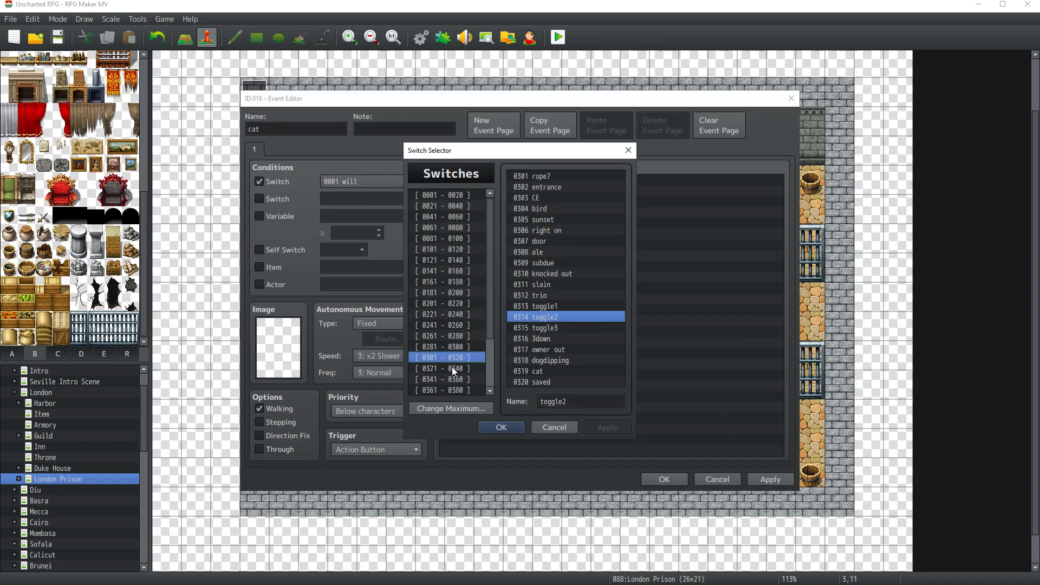
{"action": "left_click", "coordinate": [457, 379]}
{"action": "left_click", "coordinate": [460, 389]}
{"action": "scroll", "coordinate": [460, 389], "scroll_direction": "down", "scroll_amount": 2}
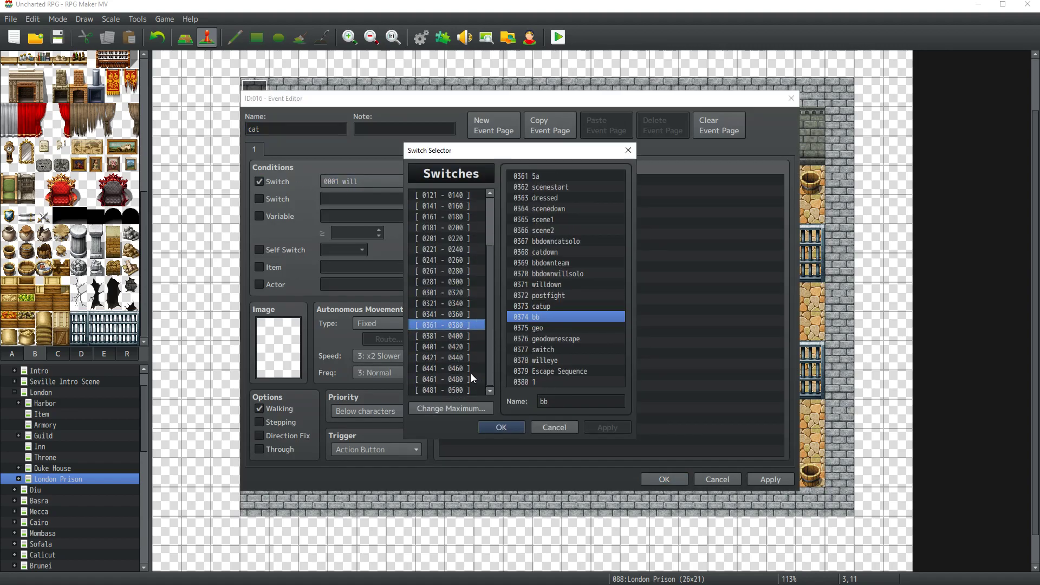
{"action": "left_click", "coordinate": [460, 336]}
{"action": "left_click", "coordinate": [538, 360]}
{"action": "left_click", "coordinate": [548, 402]}
{"action": "type", "text": "cat"}
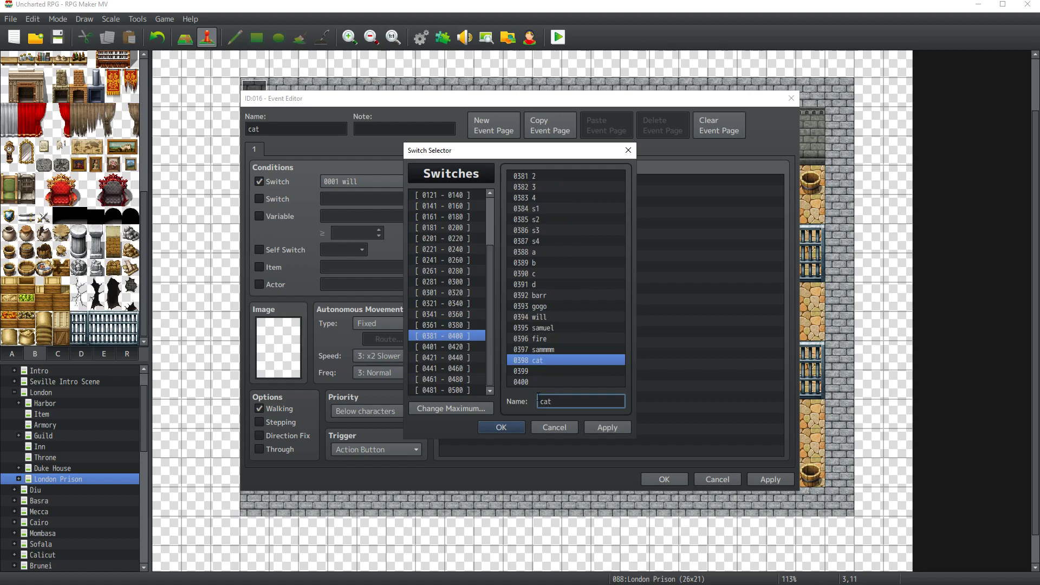
{"action": "left_click", "coordinate": [518, 423]}
Step: Give the cat event the front-facing middle-frame sprite from catalina3 as its image and accept the event
{"action": "double_click", "coordinate": [290, 347]}
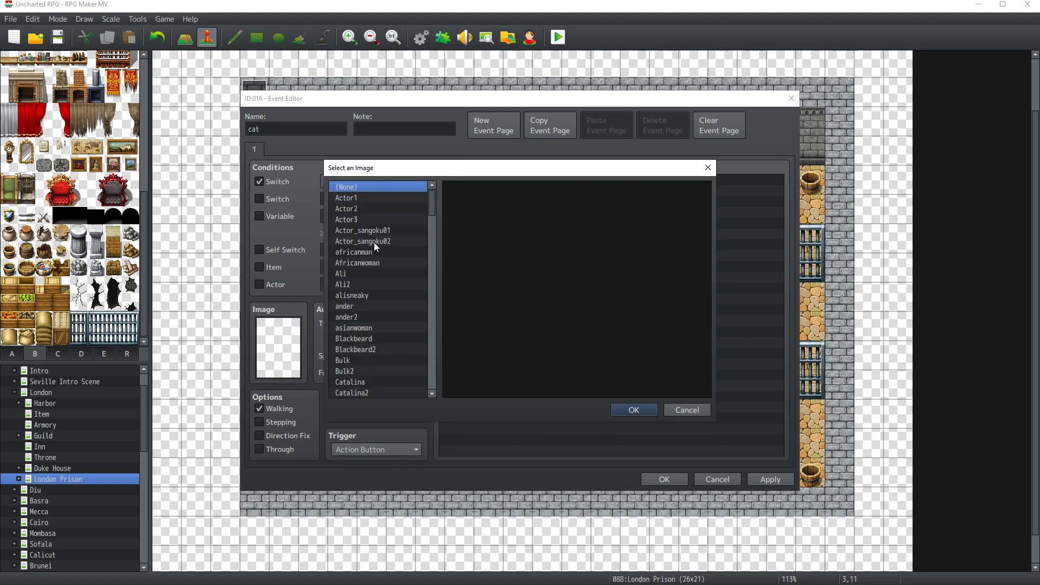
{"action": "scroll", "coordinate": [374, 247], "scroll_direction": "down", "scroll_amount": 2}
{"action": "left_click", "coordinate": [366, 361]}
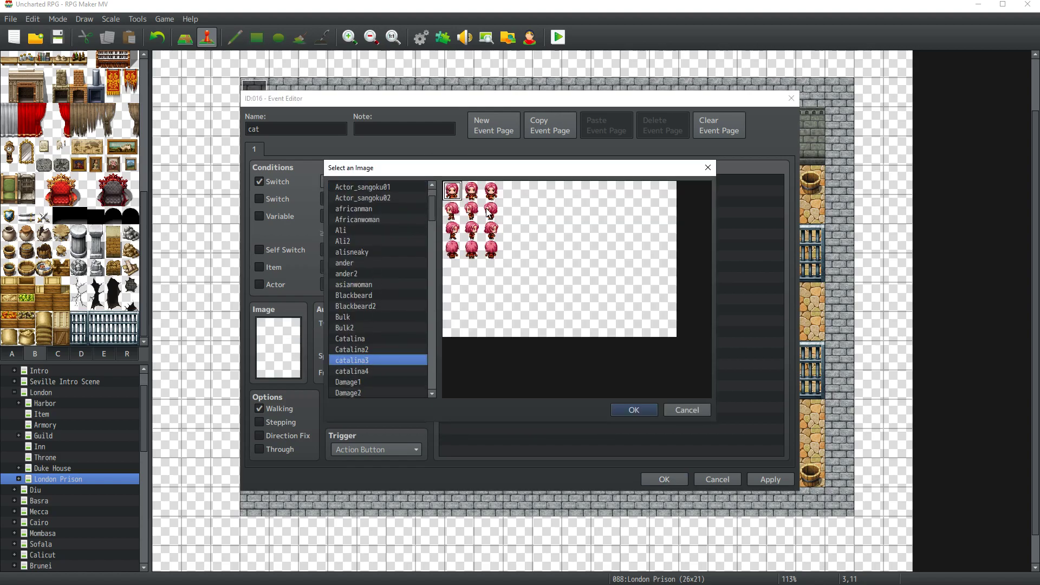
{"action": "double_click", "coordinate": [474, 191]}
{"action": "left_click", "coordinate": [662, 478]}
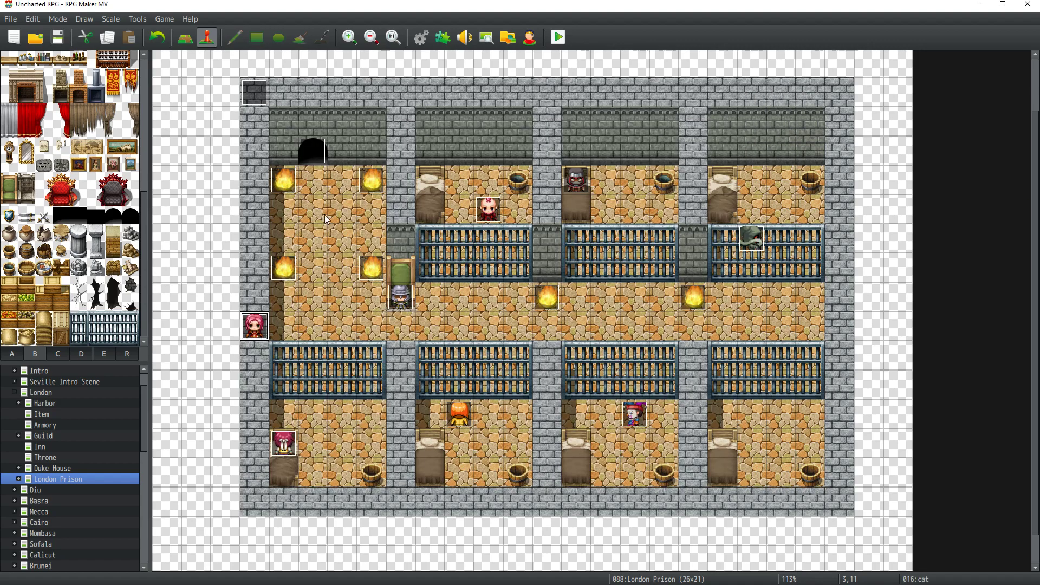
Step: Check the exit transfer event, and add a movement route to the northwest corner event that moves the player down six tiles with waiting
{"action": "double_click", "coordinate": [322, 149]}
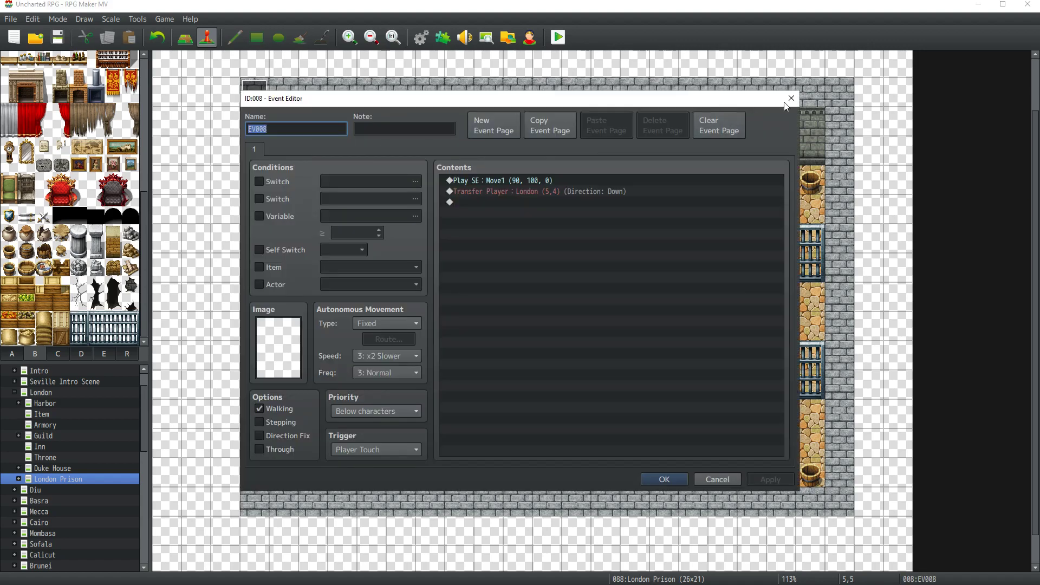
{"action": "key", "text": "Escape"}
{"action": "double_click", "coordinate": [254, 92]}
{"action": "left_click_drag", "start_coordinate": [393, 96], "coordinate": [650, 71]}
{"action": "double_click", "coordinate": [752, 160]}
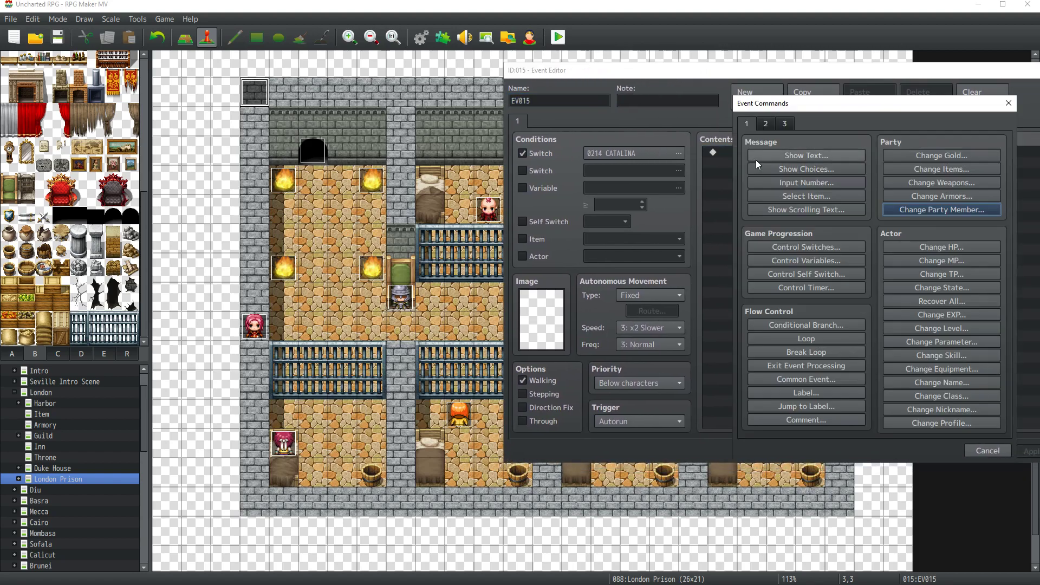
{"action": "left_click", "coordinate": [768, 126]}
{"action": "left_click", "coordinate": [806, 210]}
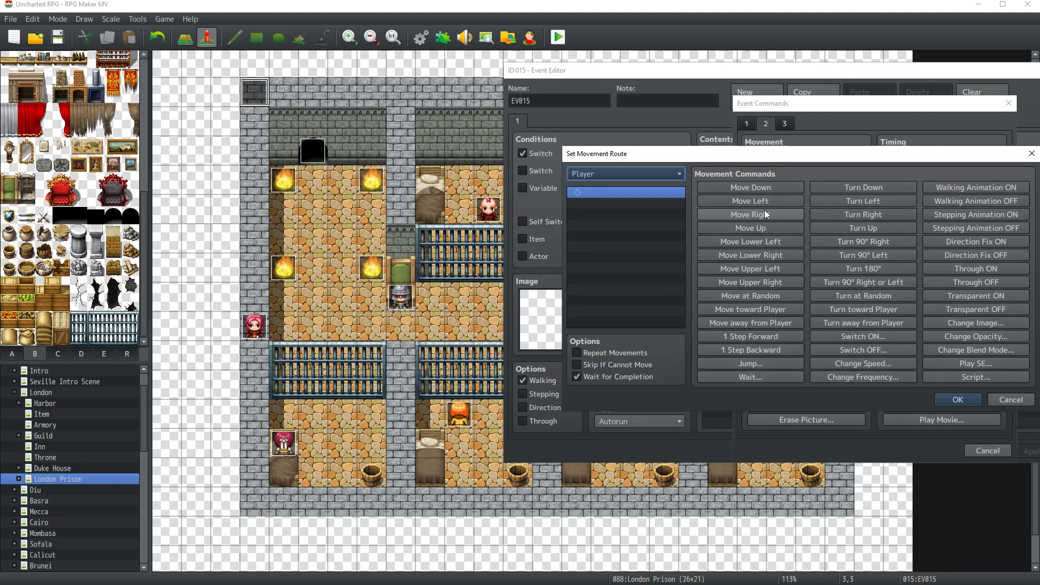
{"action": "left_click", "coordinate": [734, 184]}
{"action": "left_click", "coordinate": [735, 184]}
{"action": "left_click", "coordinate": [735, 184]}
{"action": "left_click", "coordinate": [734, 183]}
{"action": "left_click", "coordinate": [733, 183]}
{"action": "left_click", "coordinate": [733, 183]}
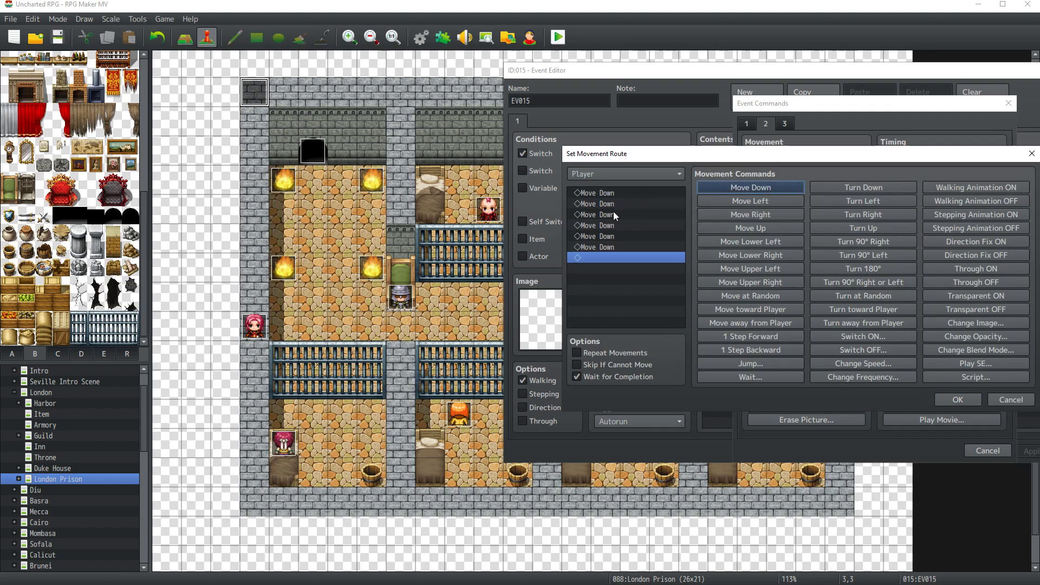
{"action": "left_click", "coordinate": [957, 400]}
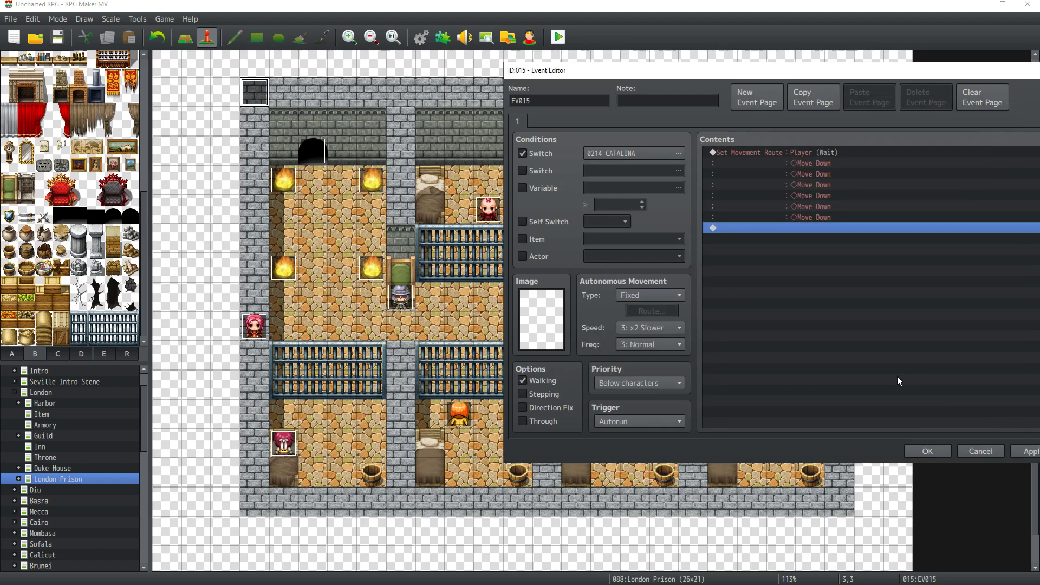
Step: Add a Set Event Location command that places the cat event at (5,11) on the current map
{"action": "double_click", "coordinate": [792, 228]}
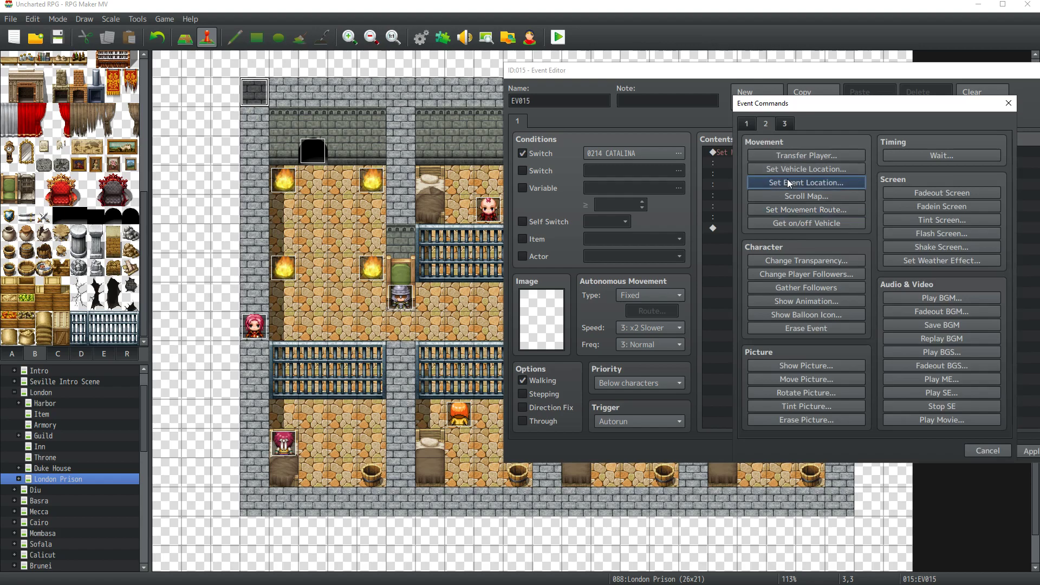
{"action": "left_click", "coordinate": [783, 183]}
{"action": "left_click", "coordinate": [822, 202]}
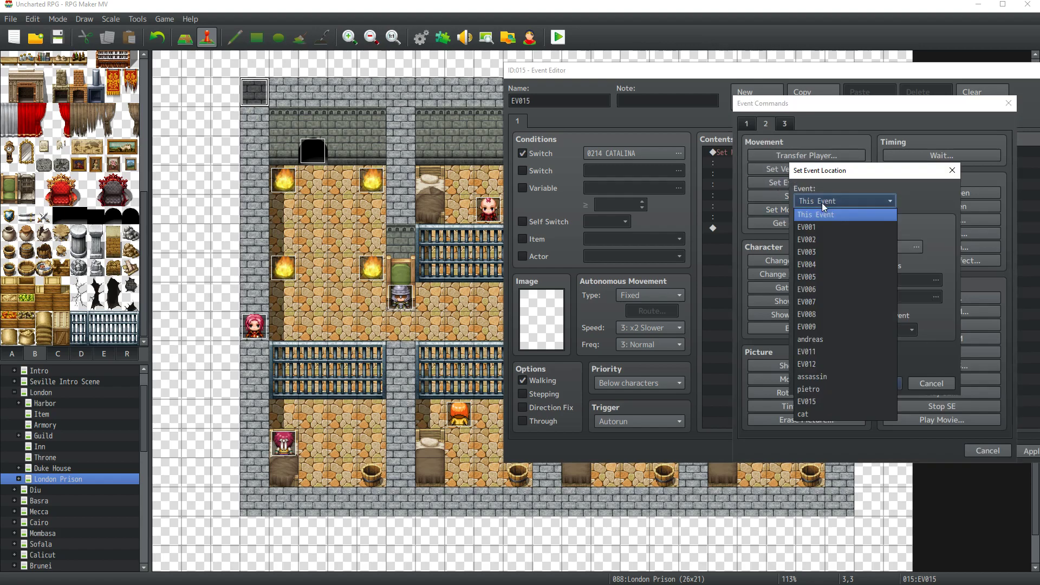
{"action": "left_click", "coordinate": [807, 414]}
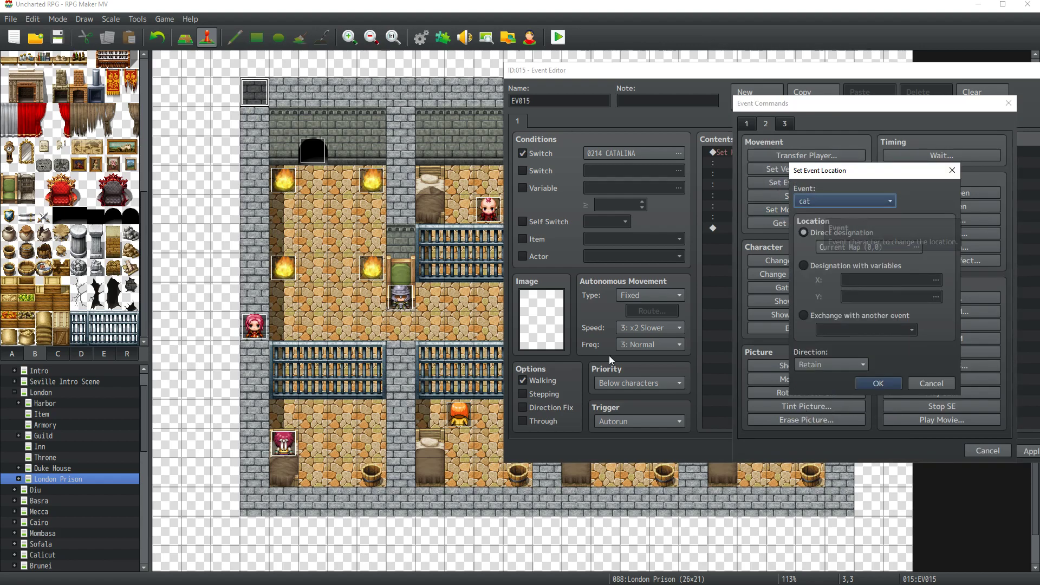
{"action": "left_click", "coordinate": [860, 251]}
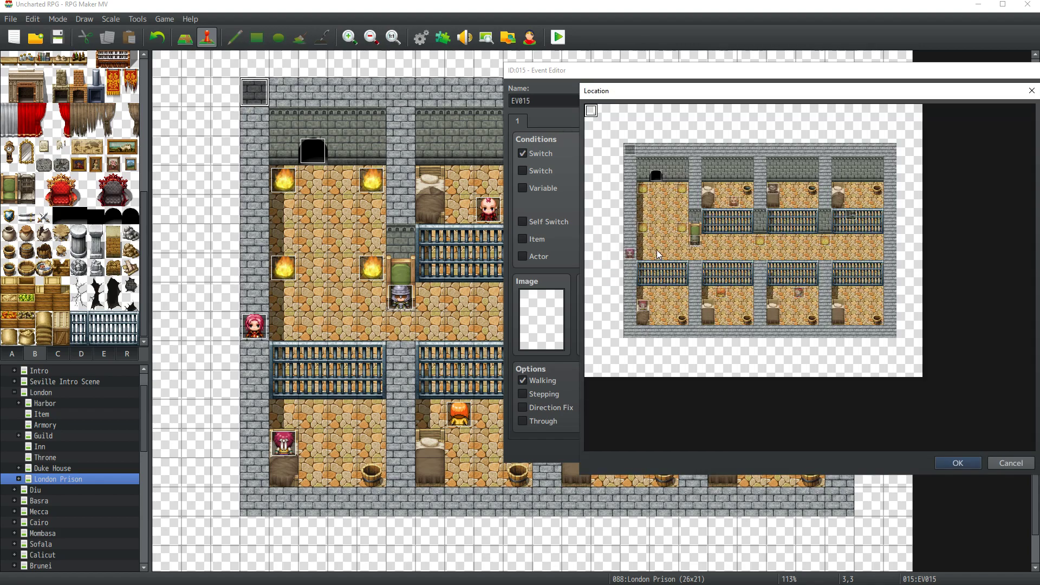
{"action": "double_click", "coordinate": [657, 249]}
{"action": "left_click", "coordinate": [869, 378]}
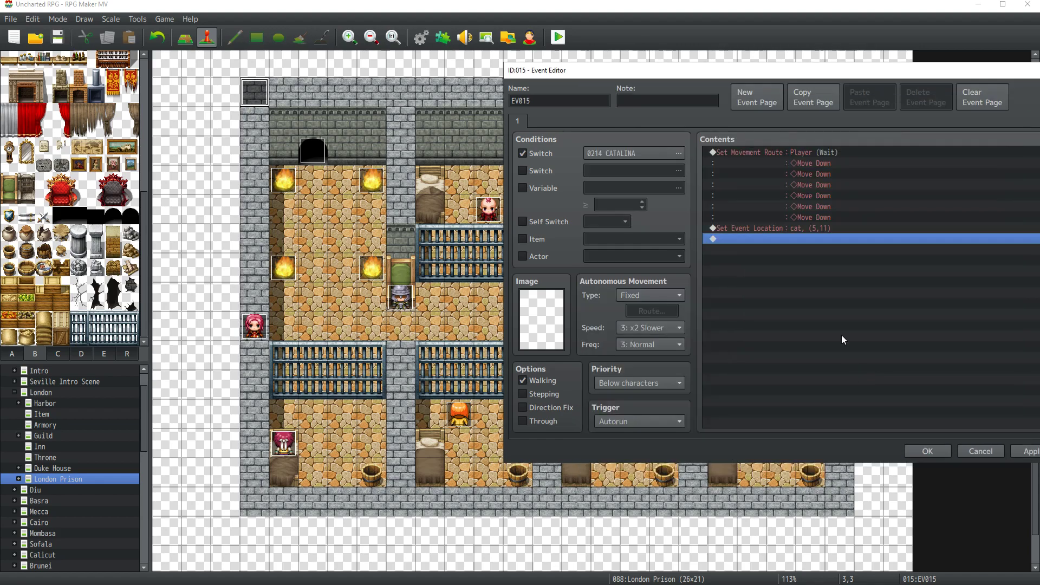
Step: Add a waiting movement route for cat with Through ON and one Move Down, and accept the corner event
{"action": "double_click", "coordinate": [788, 240]}
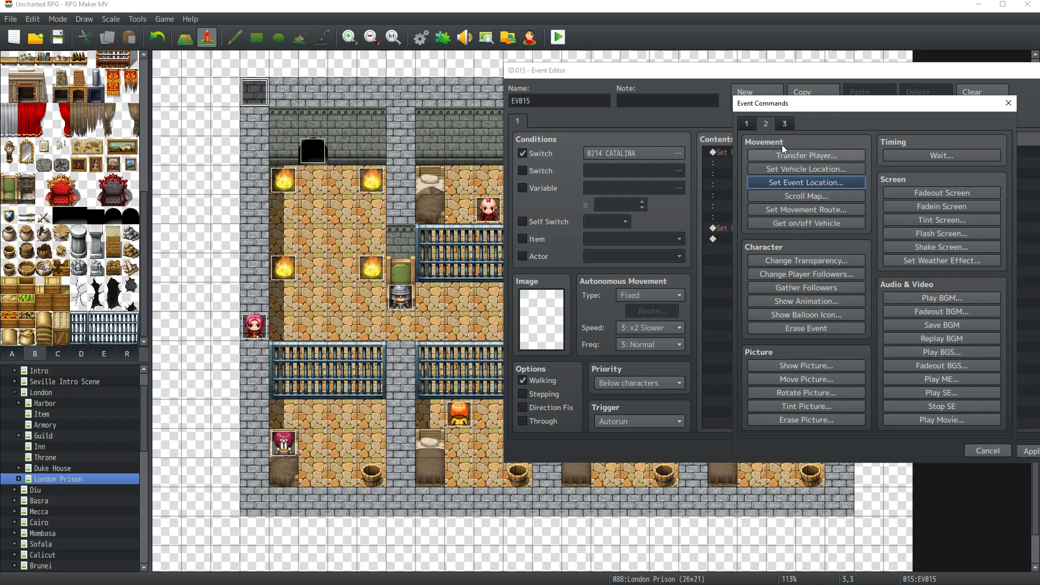
{"action": "left_click", "coordinate": [801, 210]}
{"action": "left_click", "coordinate": [623, 173]}
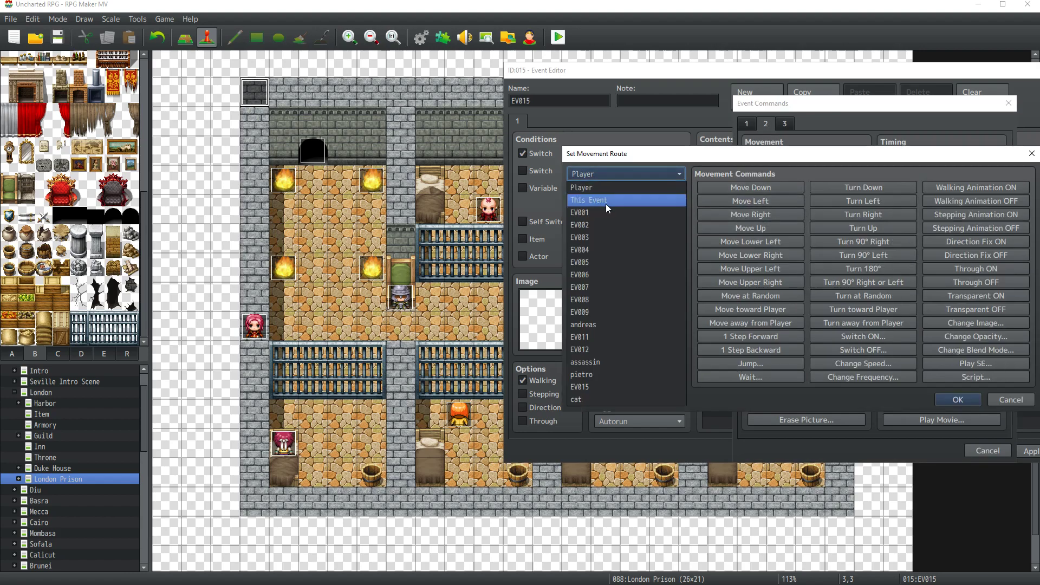
{"action": "left_click", "coordinate": [588, 400]}
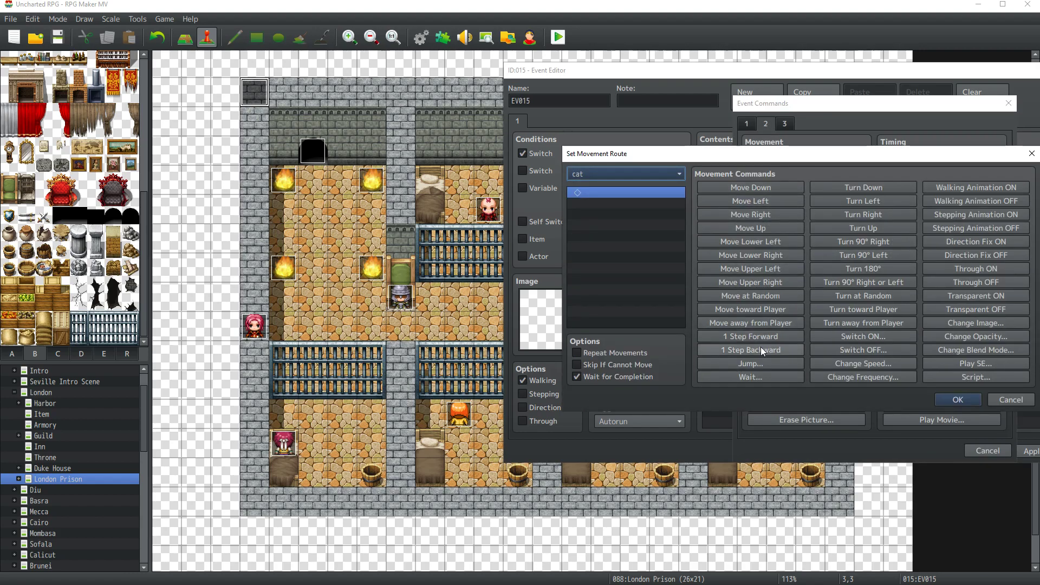
{"action": "left_click", "coordinate": [965, 268]}
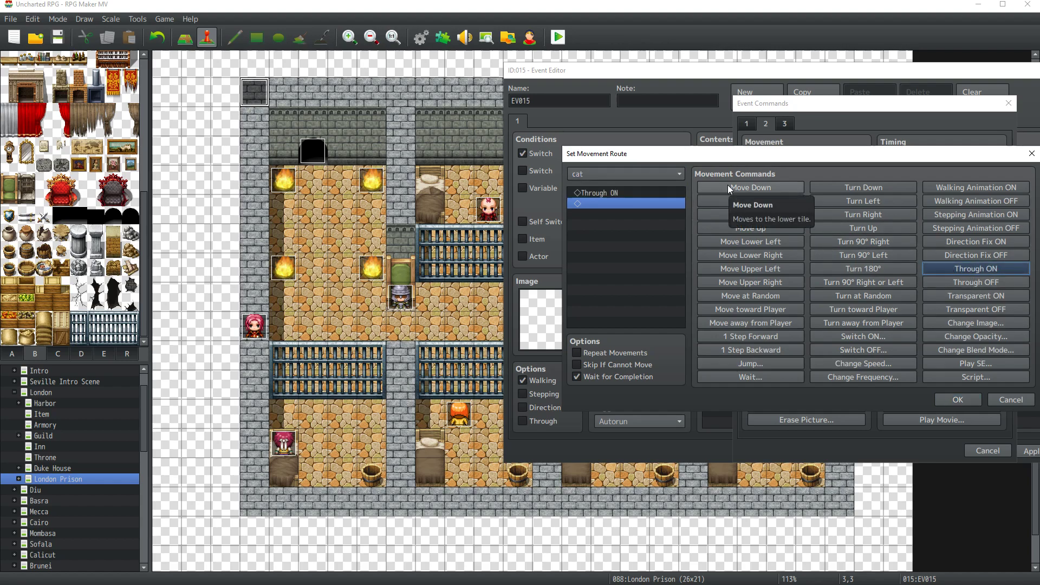
{"action": "left_click", "coordinate": [746, 187]}
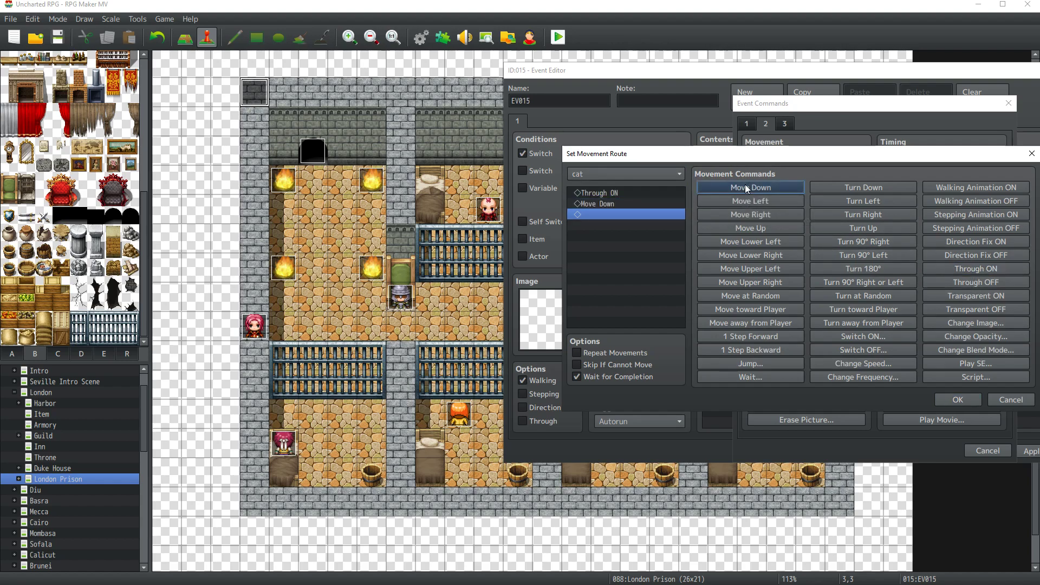
{"action": "left_click", "coordinate": [938, 403]}
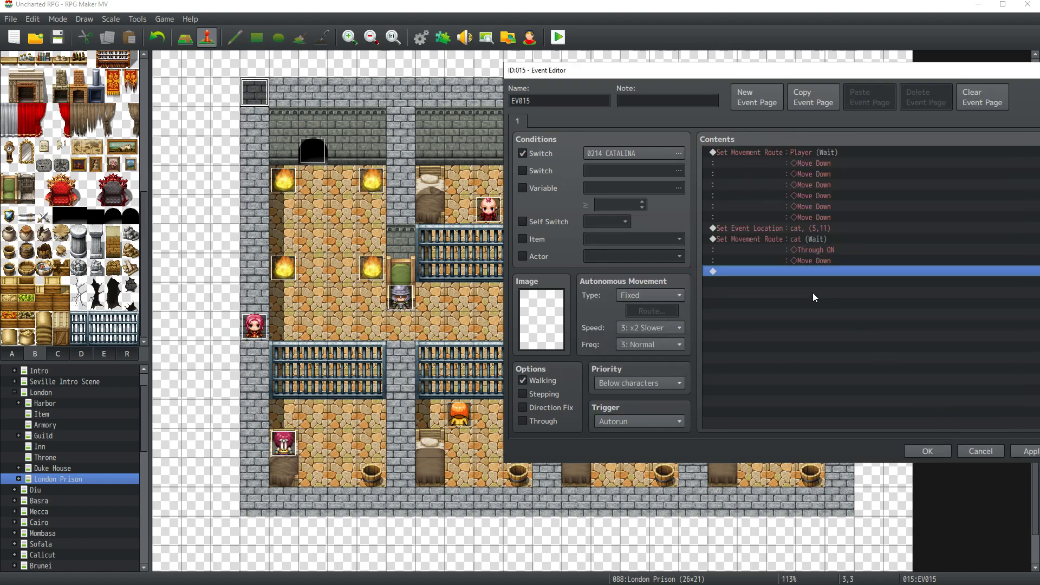
{"action": "left_click", "coordinate": [928, 451]}
Step: Compare both pages of the andreas event in the southwest cell and close it without changes
{"action": "double_click", "coordinate": [281, 438]}
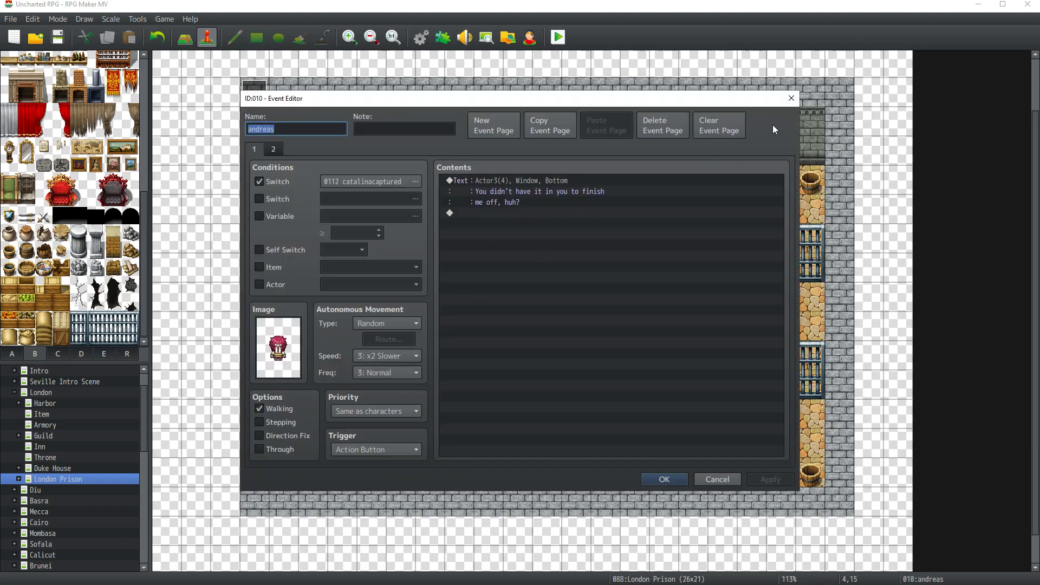
{"action": "left_click", "coordinate": [273, 150]}
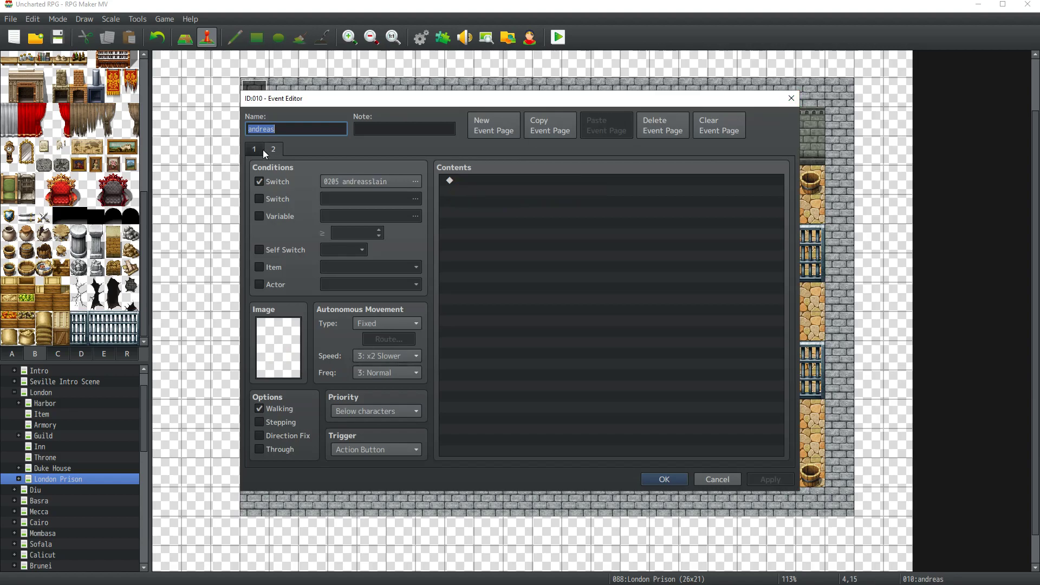
{"action": "left_click", "coordinate": [254, 151]}
{"action": "left_click", "coordinate": [281, 148]}
{"action": "left_click", "coordinate": [255, 150]}
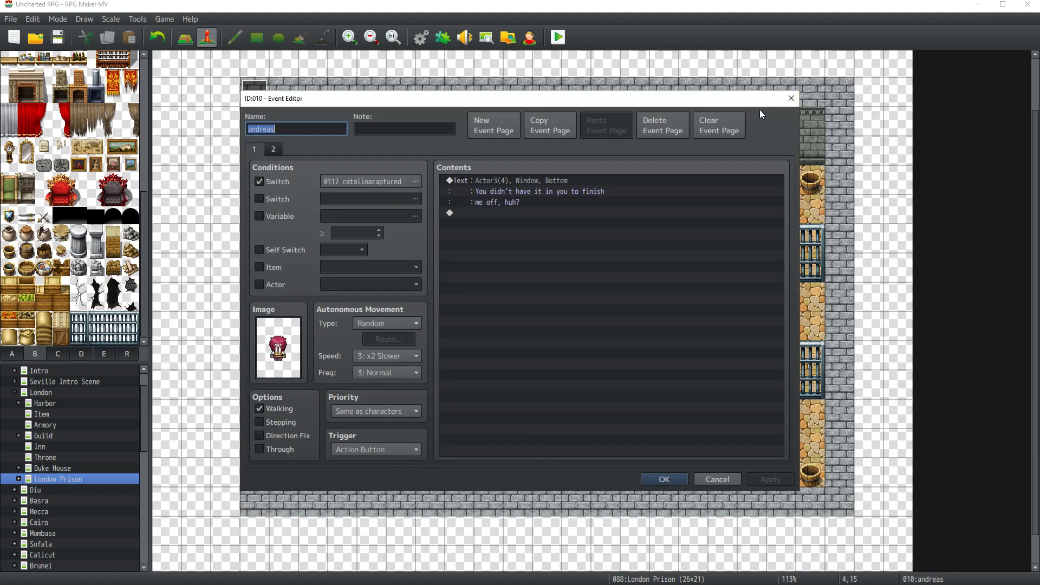
{"action": "left_click", "coordinate": [792, 99]}
{"action": "double_click", "coordinate": [260, 102]}
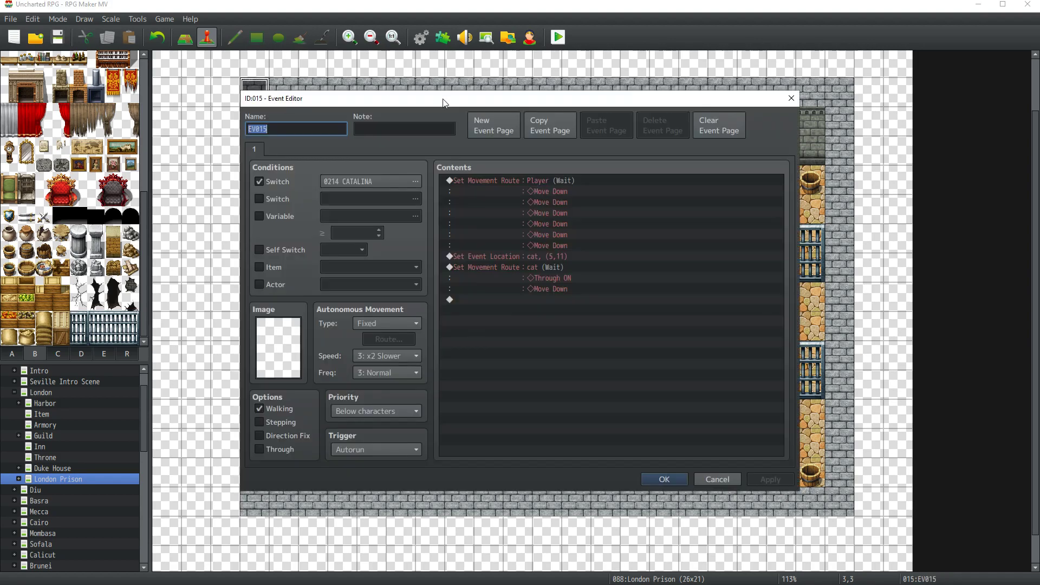
{"action": "left_click_drag", "start_coordinate": [443, 102], "coordinate": [742, 74]}
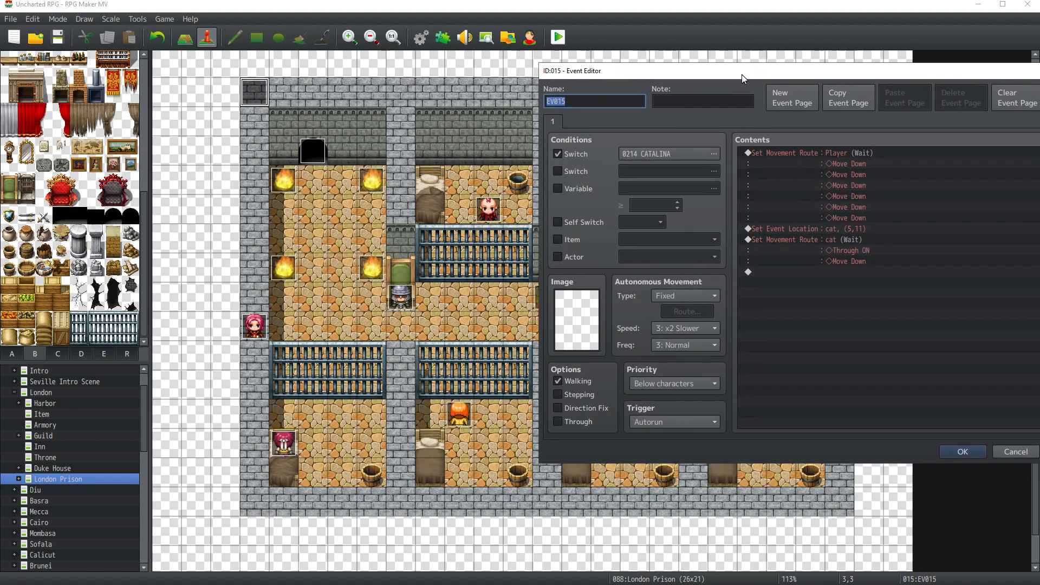
{"action": "double_click", "coordinate": [833, 293]}
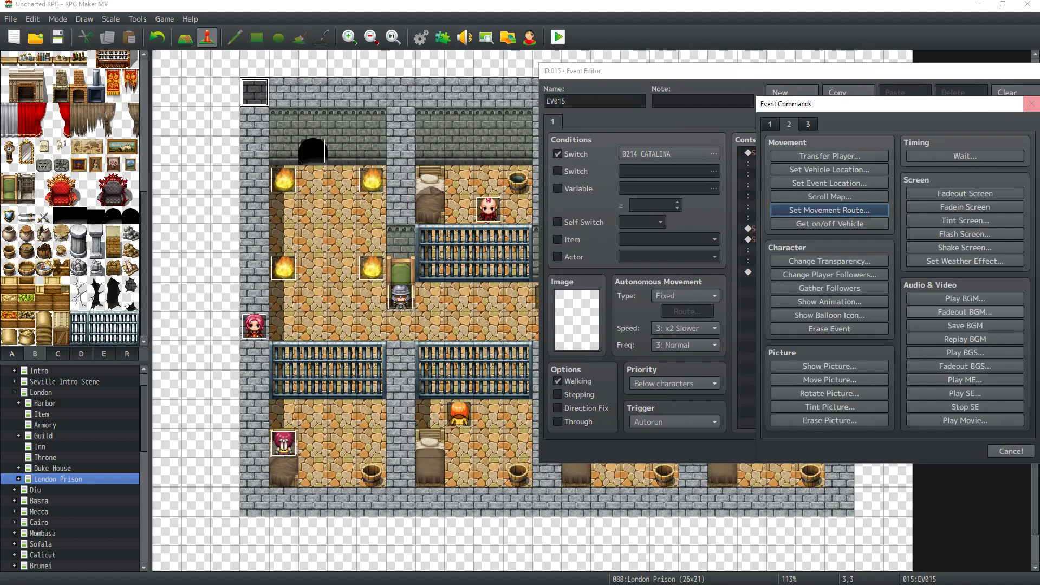
{"action": "left_click", "coordinate": [1026, 105]}
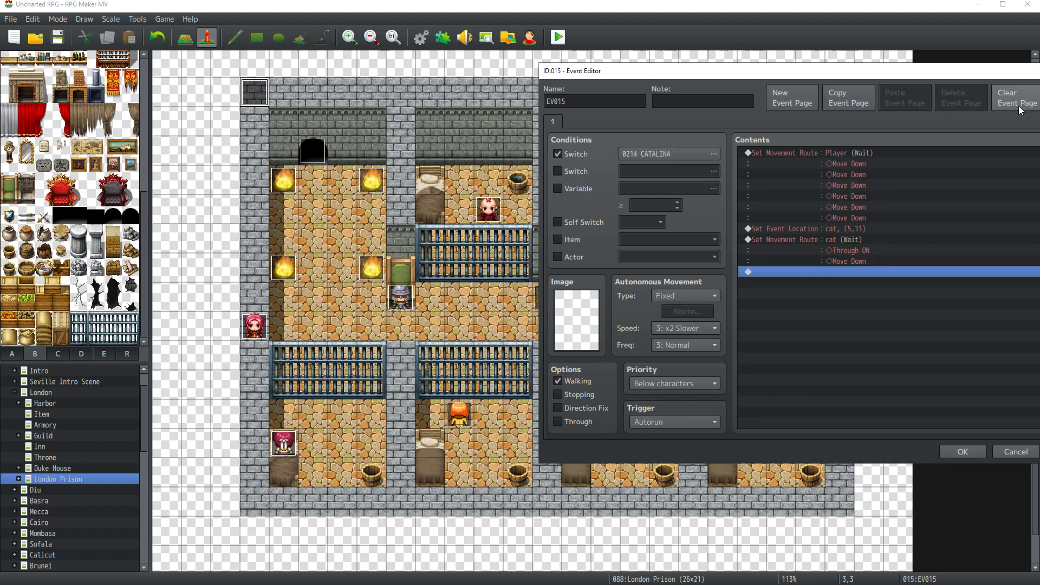
{"action": "left_click", "coordinate": [965, 453]}
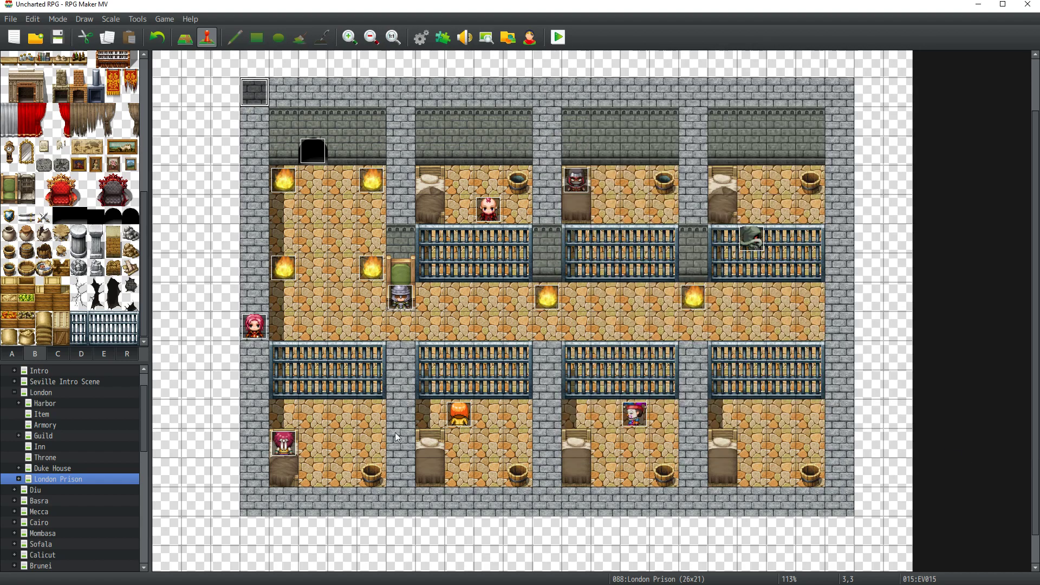
Step: Set the autonomous movement type on the andreas event's first page to Approach and accept the event
{"action": "double_click", "coordinate": [283, 443]}
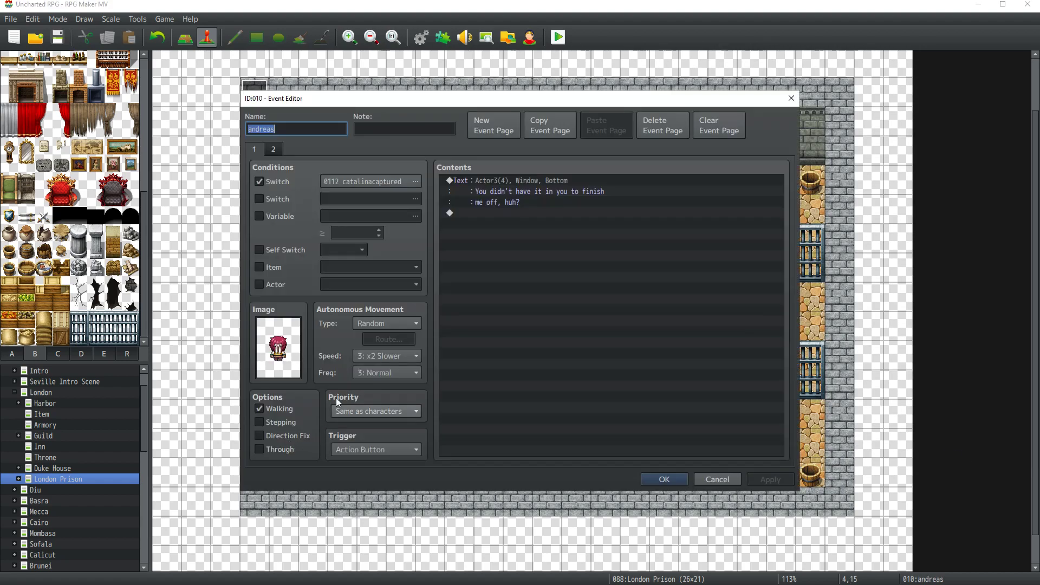
{"action": "left_click", "coordinate": [374, 324]}
{"action": "left_click", "coordinate": [373, 361]}
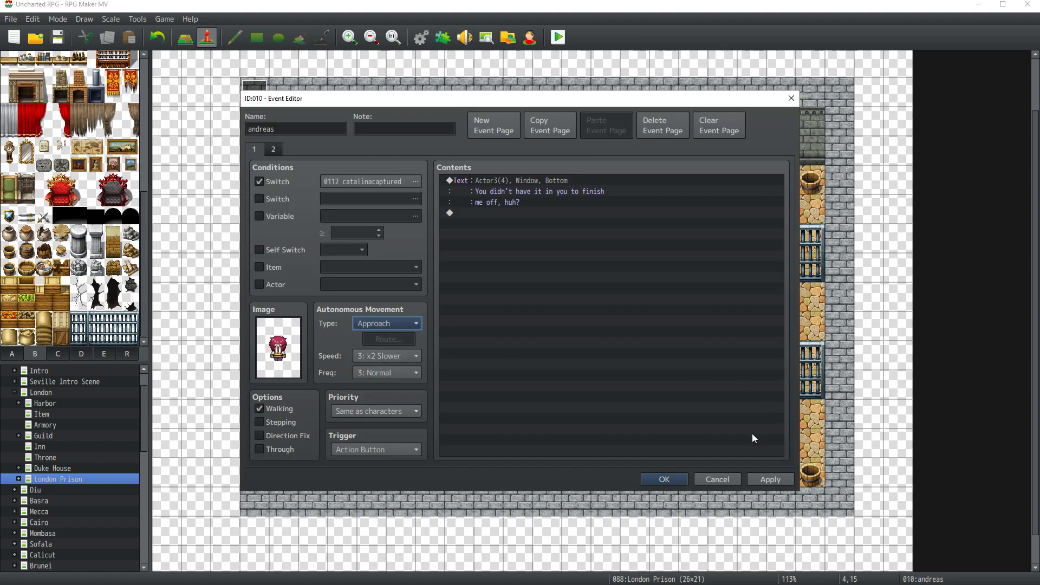
{"action": "left_click", "coordinate": [771, 481]}
{"action": "left_click", "coordinate": [645, 478]}
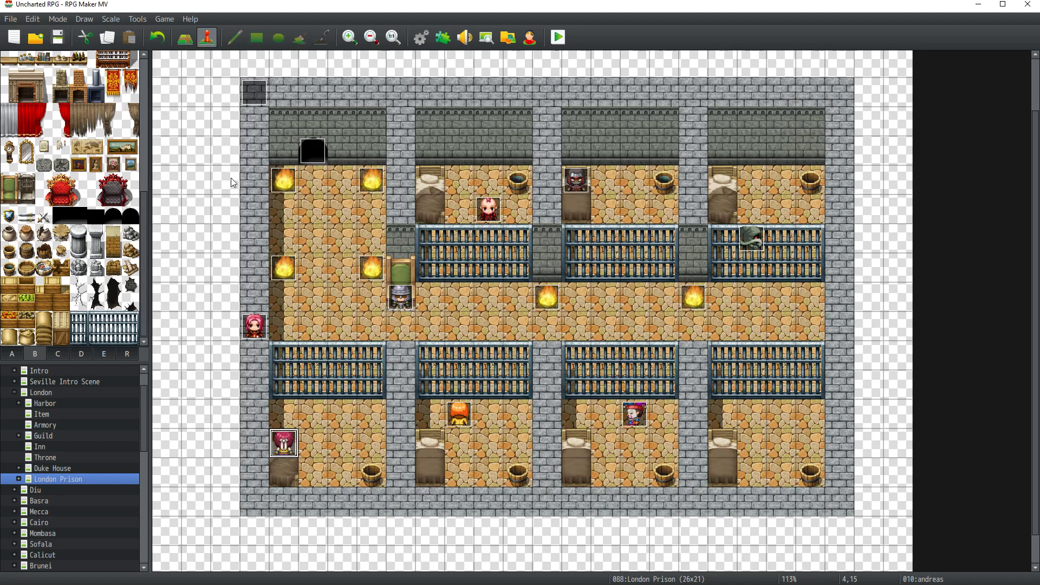
Step: Open the map's upper-left corner event for editing and move its editor clear of the western cells
{"action": "double_click", "coordinate": [257, 94]}
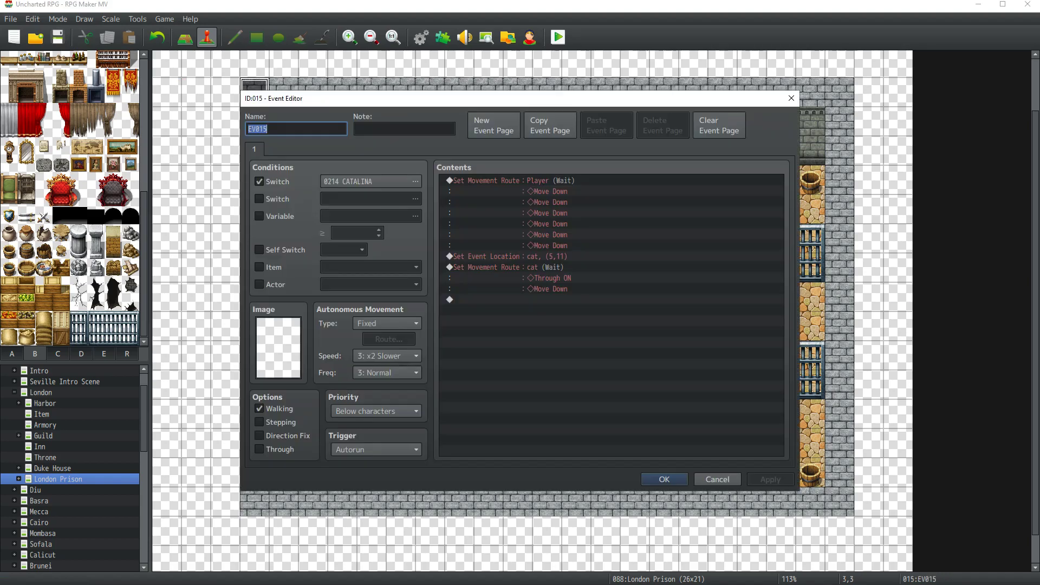
{"action": "left_click_drag", "start_coordinate": [446, 101], "coordinate": [638, 80]}
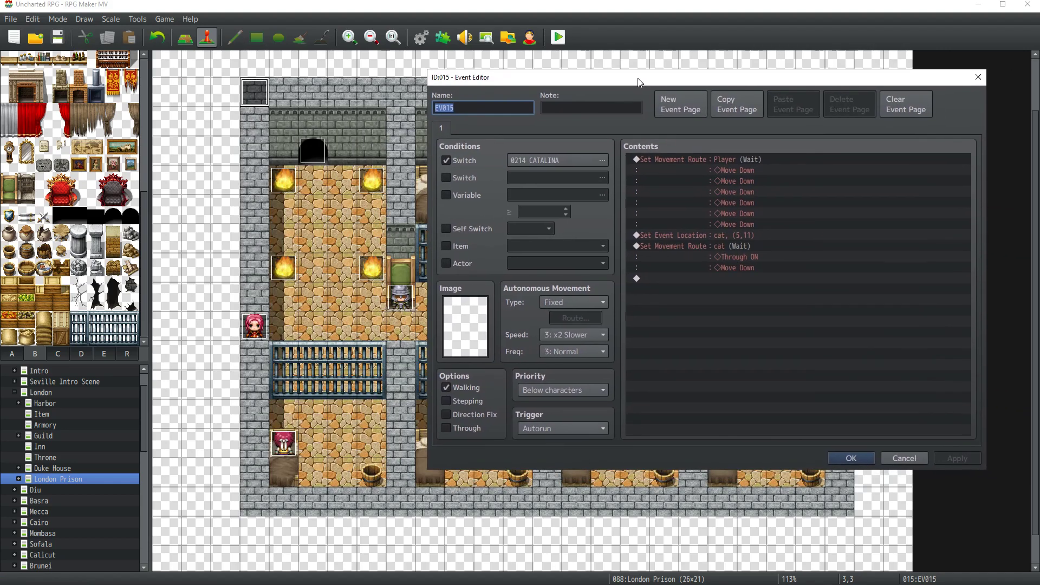
{"action": "double_click", "coordinate": [714, 286]}
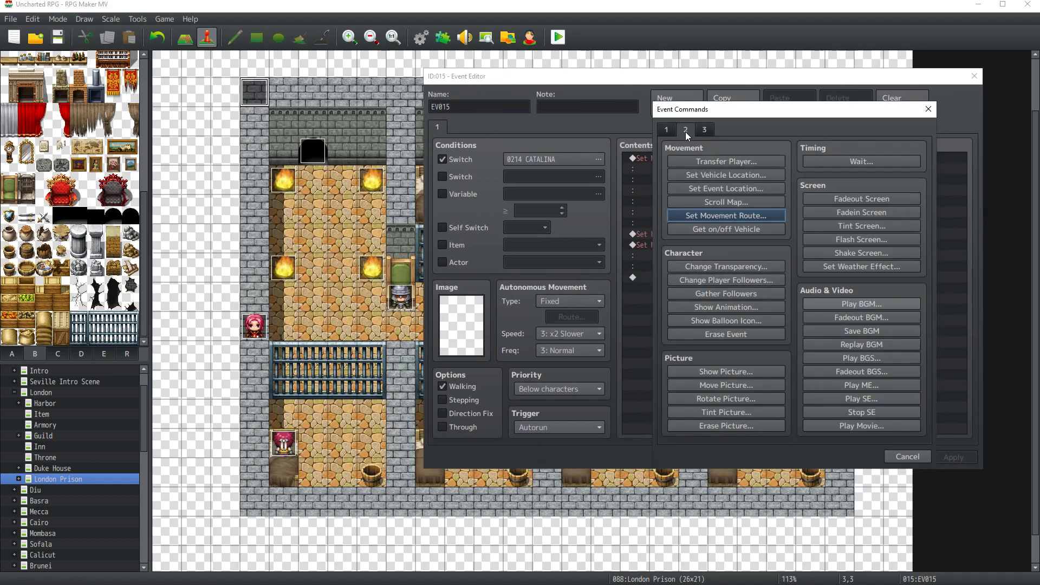
{"action": "left_click", "coordinate": [730, 217]}
{"action": "left_click", "coordinate": [622, 183]}
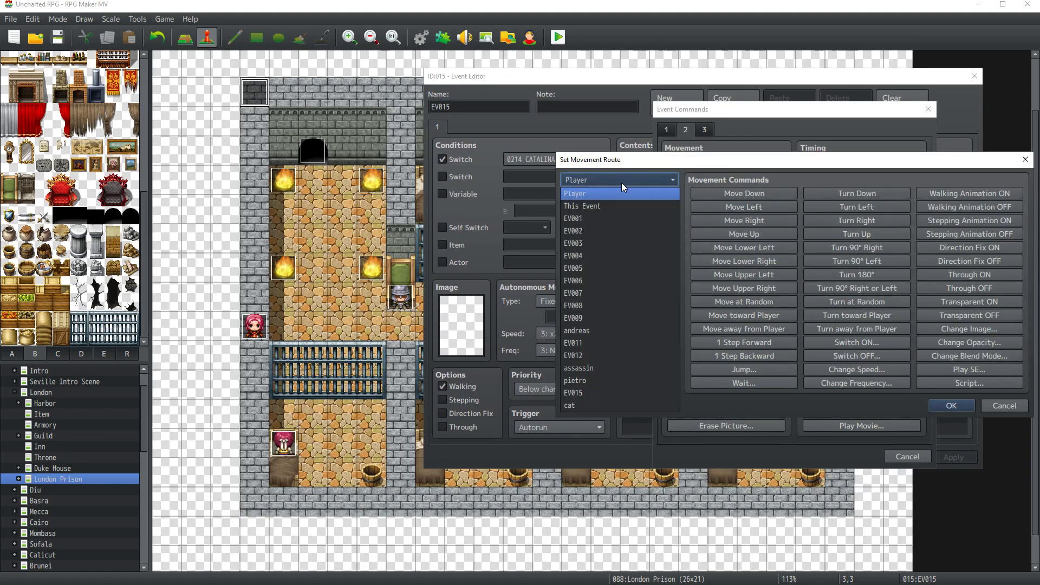
{"action": "left_click", "coordinate": [593, 336]}
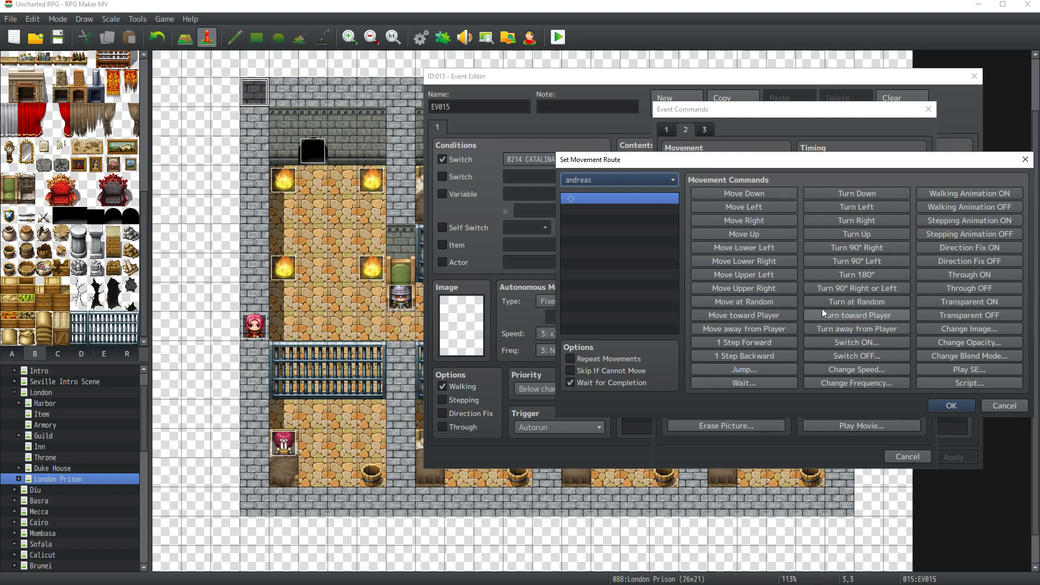
{"action": "left_click", "coordinate": [1026, 159]}
{"action": "left_click", "coordinate": [928, 109]}
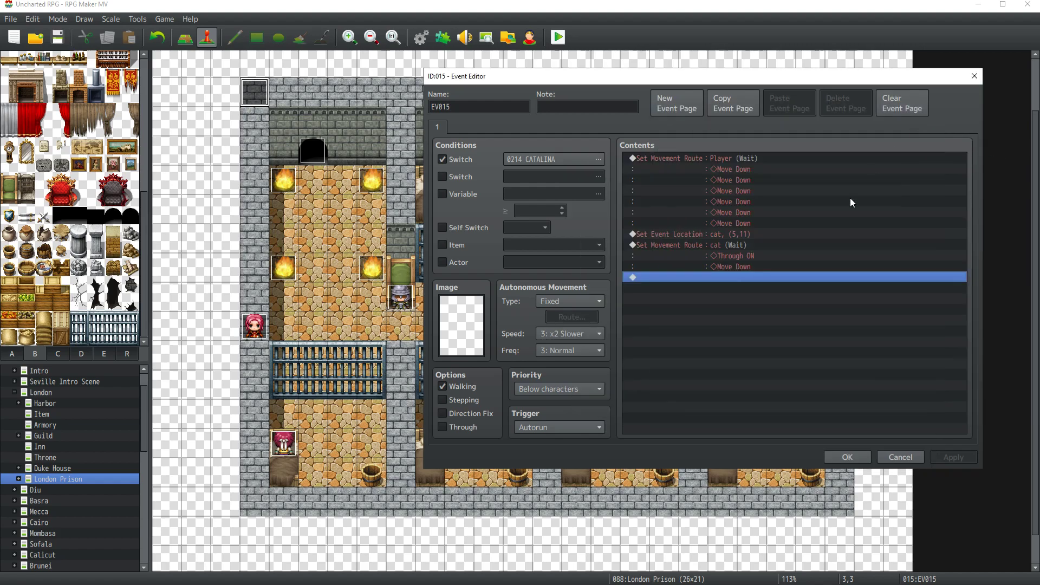
Step: Append a conditional branch that checks whether switch 0205 andreasslain is ON, include an Else branch, and apply the event changes
{"action": "double_click", "coordinate": [738, 313]}
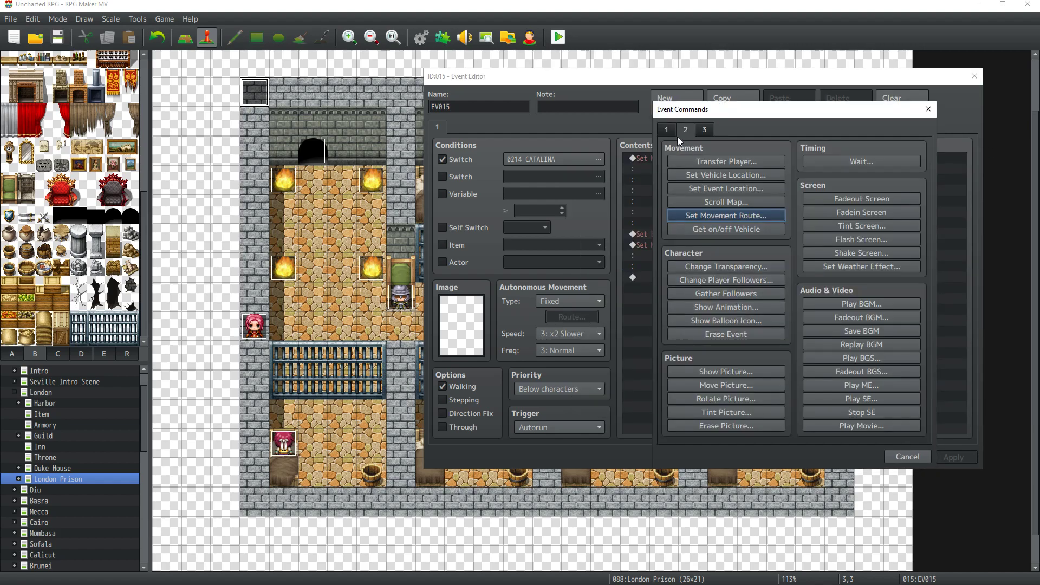
{"action": "left_click", "coordinate": [667, 130]}
{"action": "left_click", "coordinate": [732, 330]}
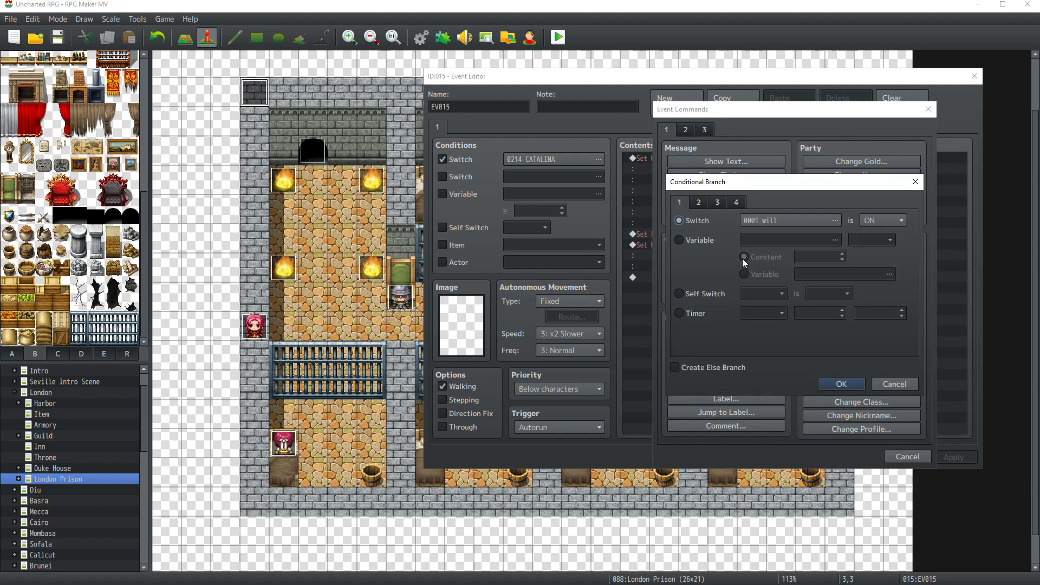
{"action": "left_click", "coordinate": [761, 220]}
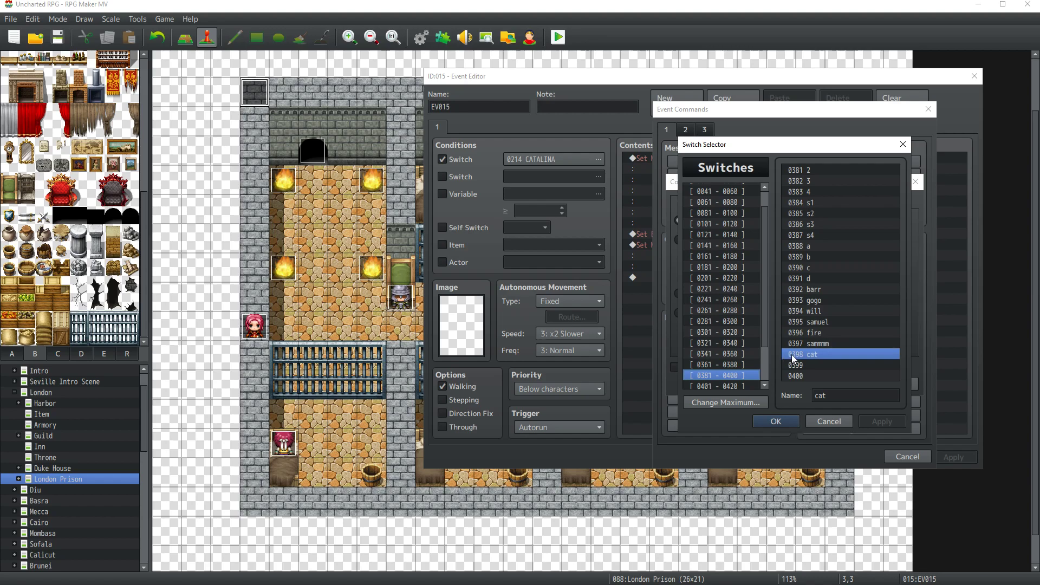
{"action": "left_click", "coordinate": [716, 278]}
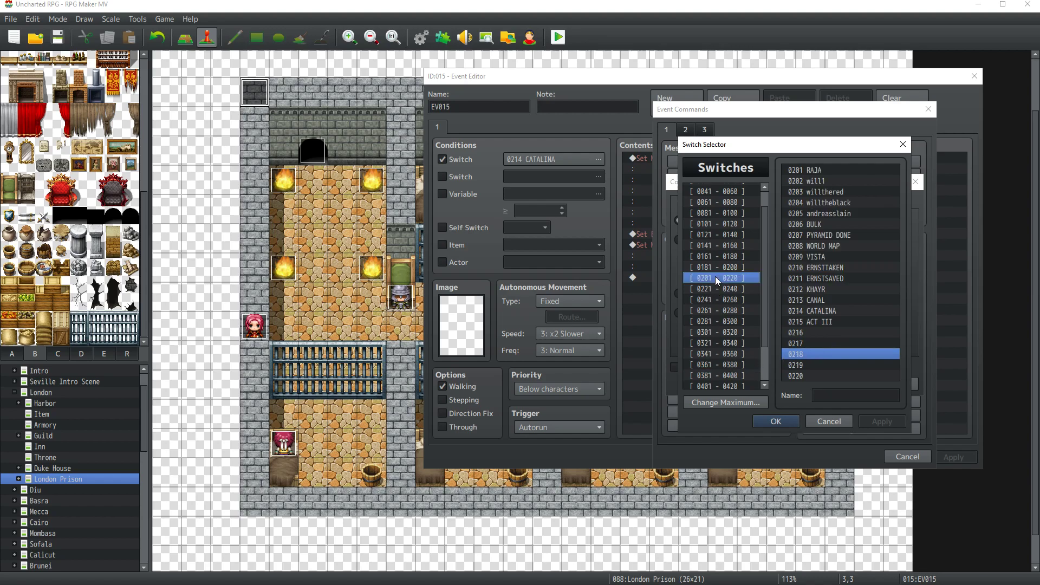
{"action": "left_click", "coordinate": [848, 214]}
{"action": "double_click", "coordinate": [848, 214]}
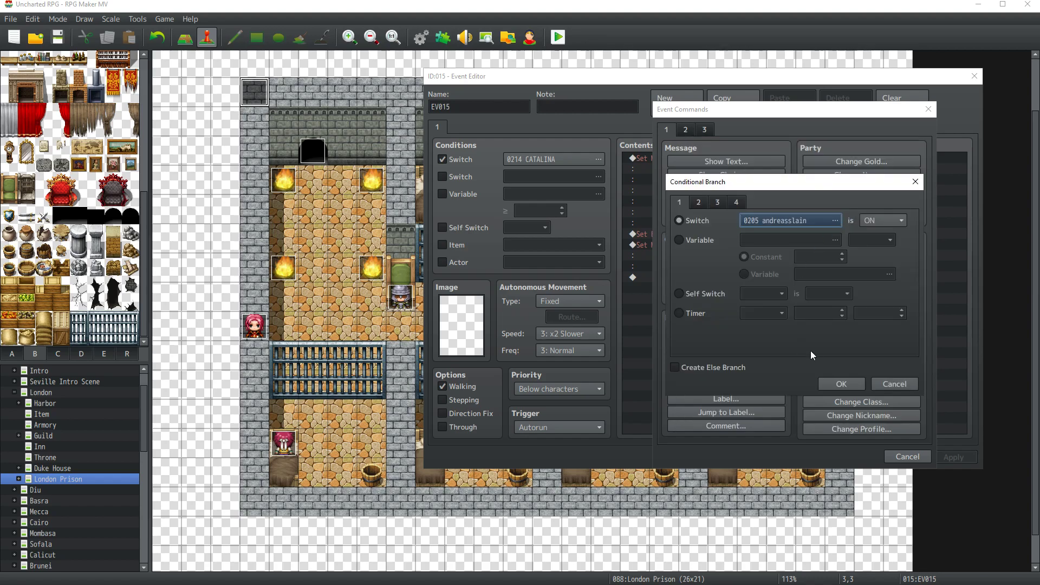
{"action": "left_click", "coordinate": [720, 367]}
{"action": "left_click", "coordinate": [840, 385]}
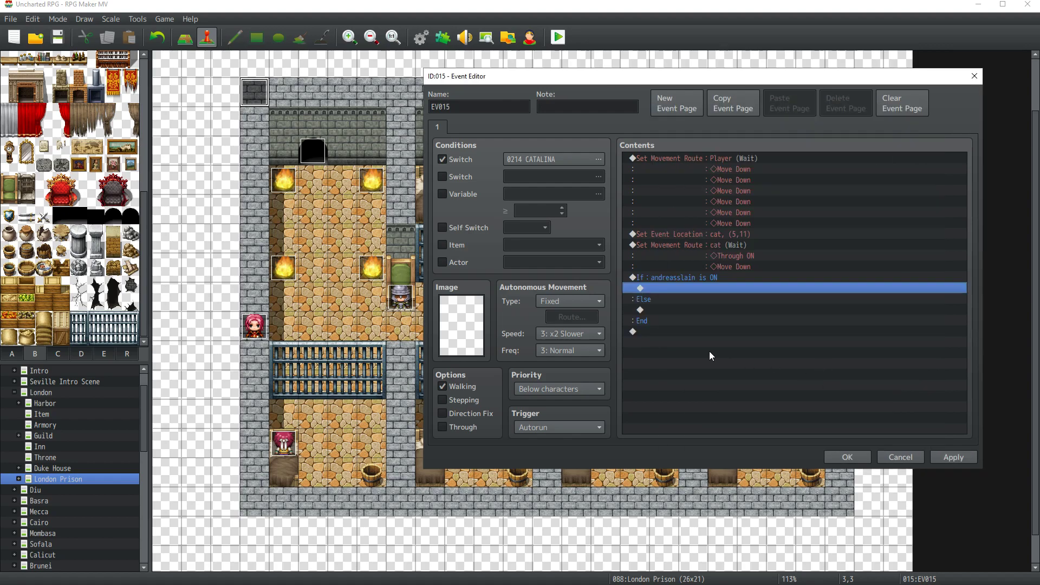
{"action": "left_click", "coordinate": [952, 457]}
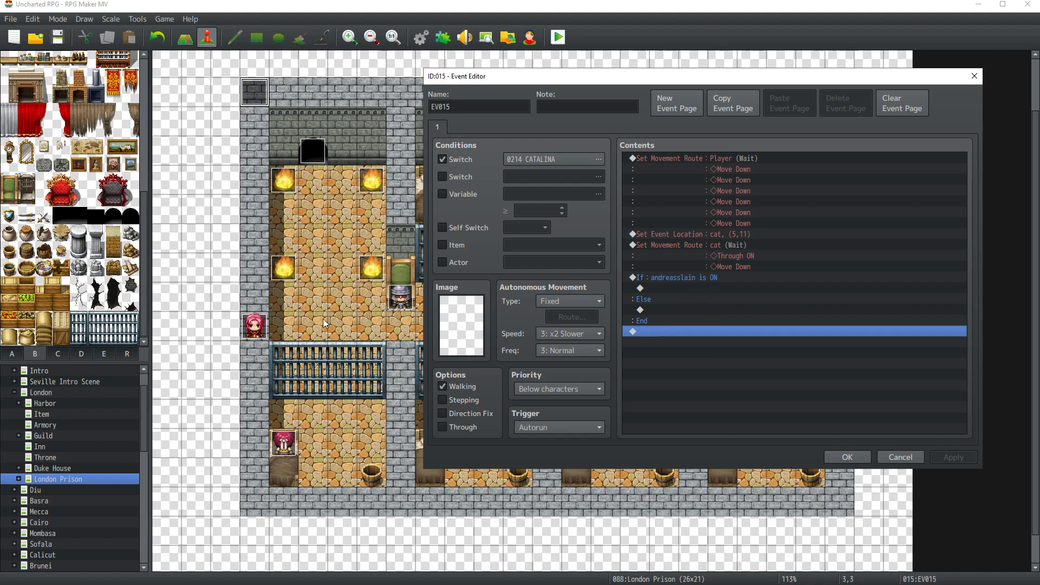
Step: Copy the cat movement route into the andreasslain ON branch and replace its commands with a single Turn Up
{"action": "right_click", "coordinate": [691, 292]}
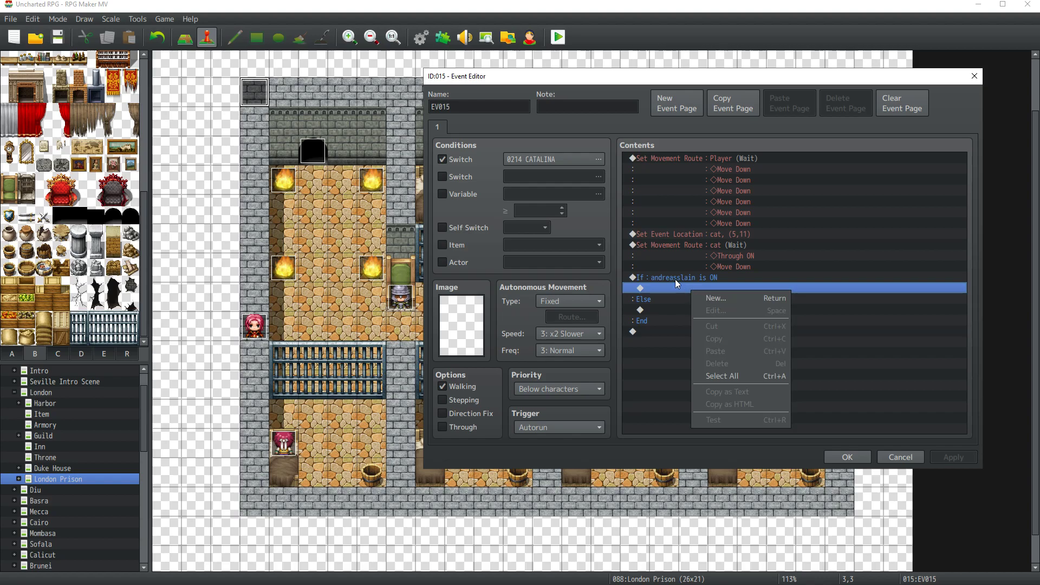
{"action": "left_click", "coordinate": [703, 248]}
{"action": "left_click", "coordinate": [704, 289]}
{"action": "key", "text": "ctrl+v"}
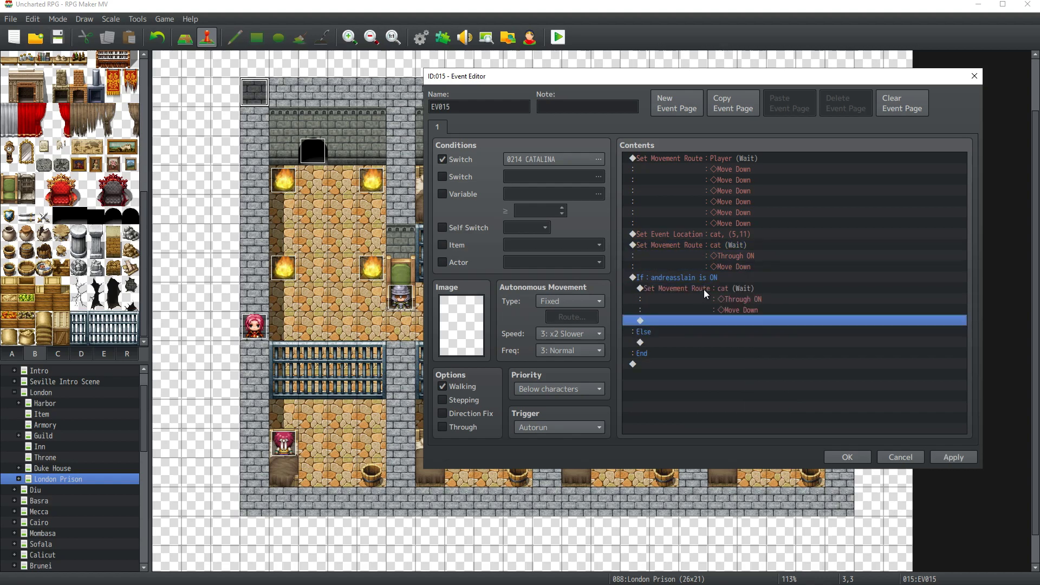
{"action": "double_click", "coordinate": [710, 288]}
{"action": "key", "text": "Delete"}
{"action": "key", "text": "Delete"}
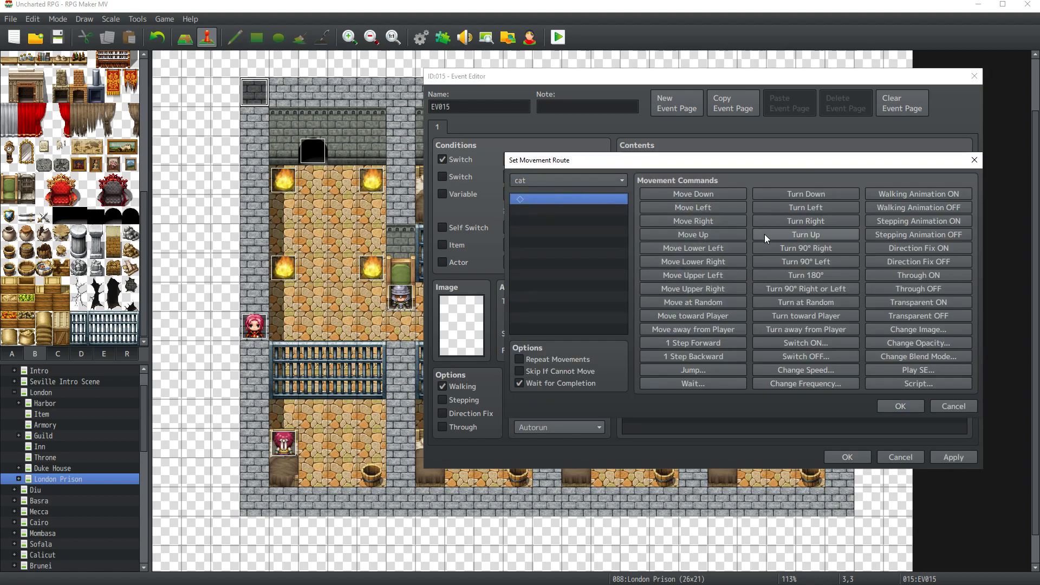
{"action": "left_click", "coordinate": [786, 237]}
{"action": "left_click", "coordinate": [896, 407]}
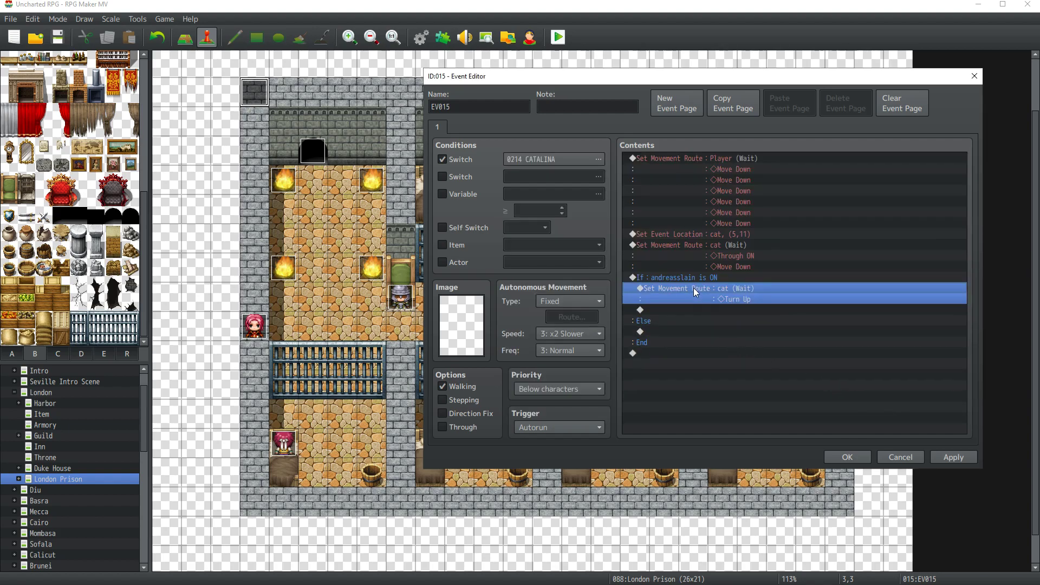
Step: Start a Show Text command below the Turn Up route, using the catalina2 face and the Bottom window position
{"action": "double_click", "coordinate": [698, 310]}
{"action": "left_click", "coordinate": [688, 162]}
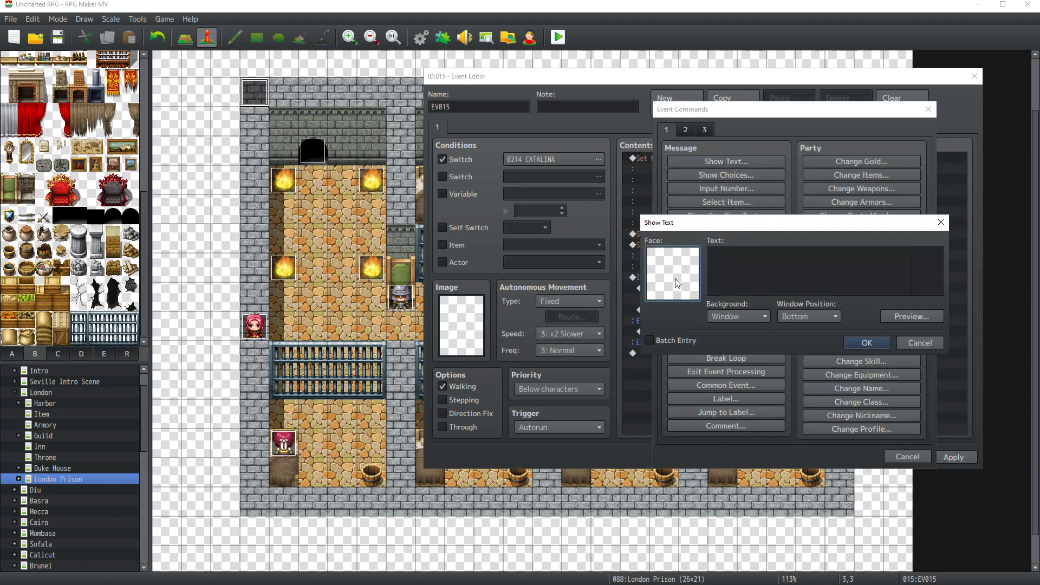
{"action": "double_click", "coordinate": [675, 279]}
{"action": "scroll", "coordinate": [661, 272], "scroll_direction": "down", "scroll_amount": 2}
{"action": "scroll", "coordinate": [643, 278], "scroll_direction": "down", "scroll_amount": 5}
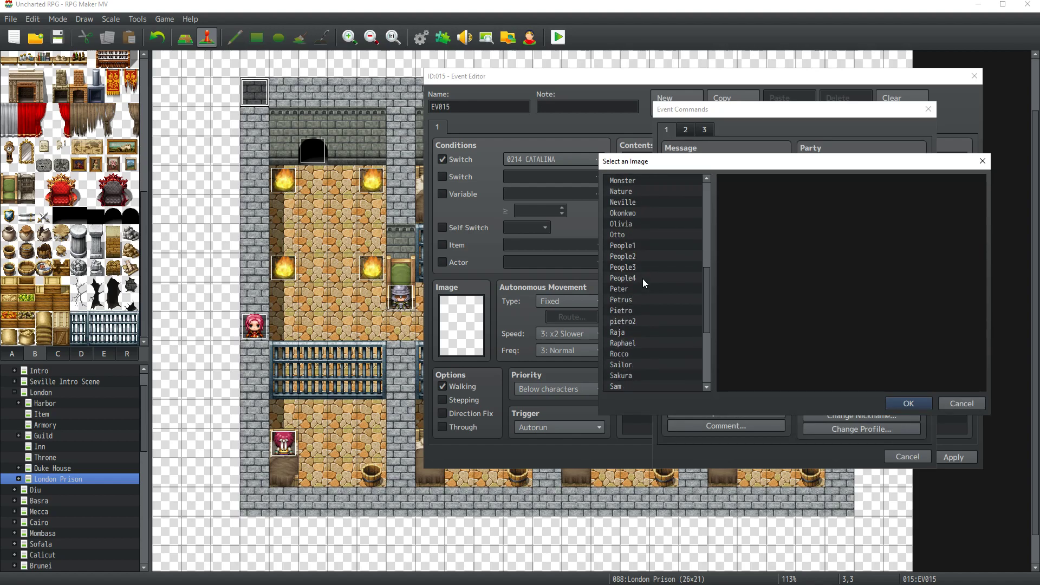
{"action": "scroll", "coordinate": [642, 278], "scroll_direction": "down", "scroll_amount": 5}
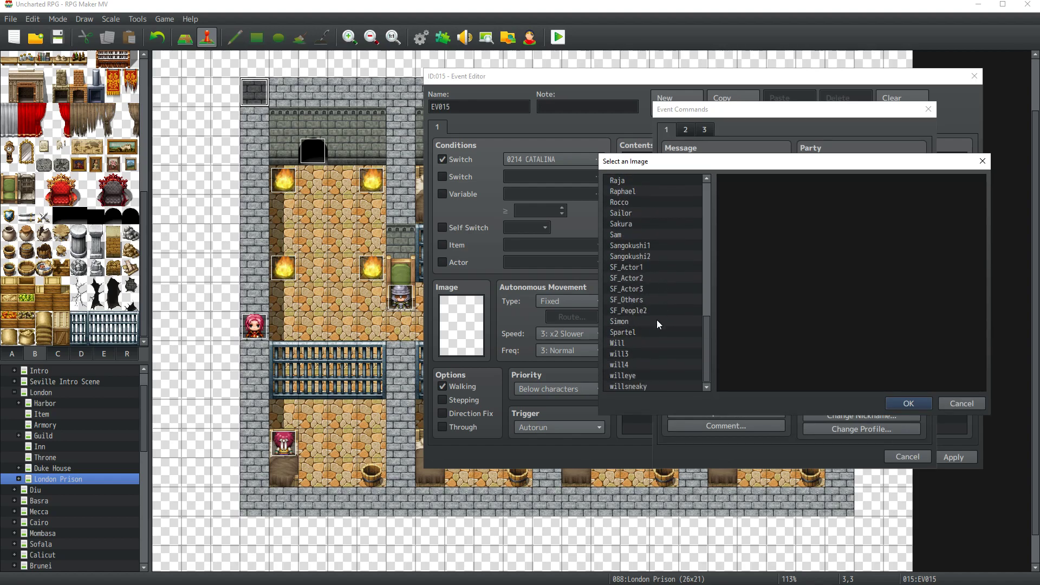
{"action": "left_click", "coordinate": [634, 354]}
{"action": "left_click", "coordinate": [636, 364]}
{"action": "scroll", "coordinate": [634, 333], "scroll_direction": "up", "scroll_amount": 7}
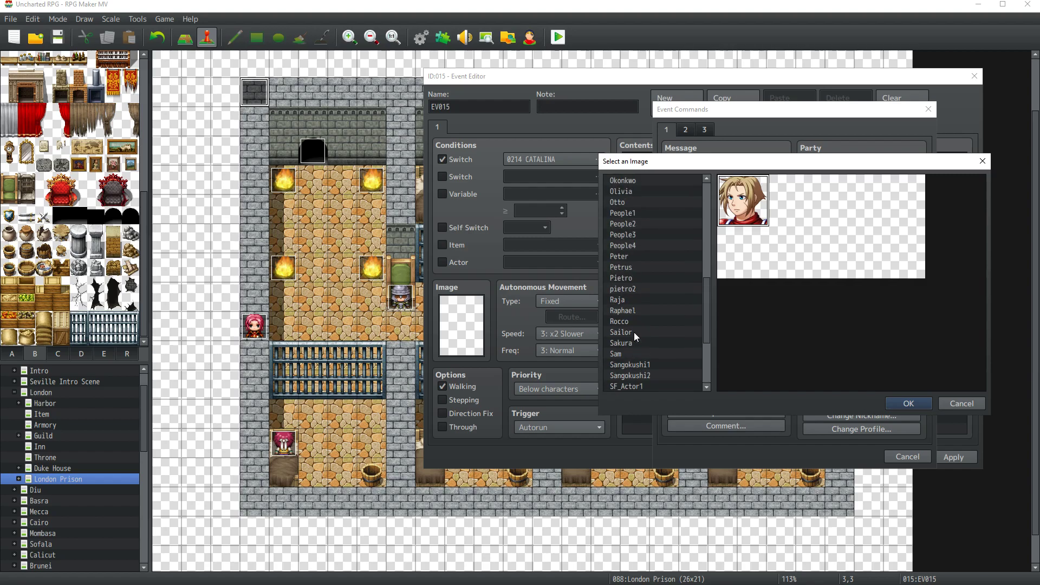
{"action": "scroll", "coordinate": [633, 327], "scroll_direction": "up", "scroll_amount": 5}
{"action": "left_click", "coordinate": [629, 244]}
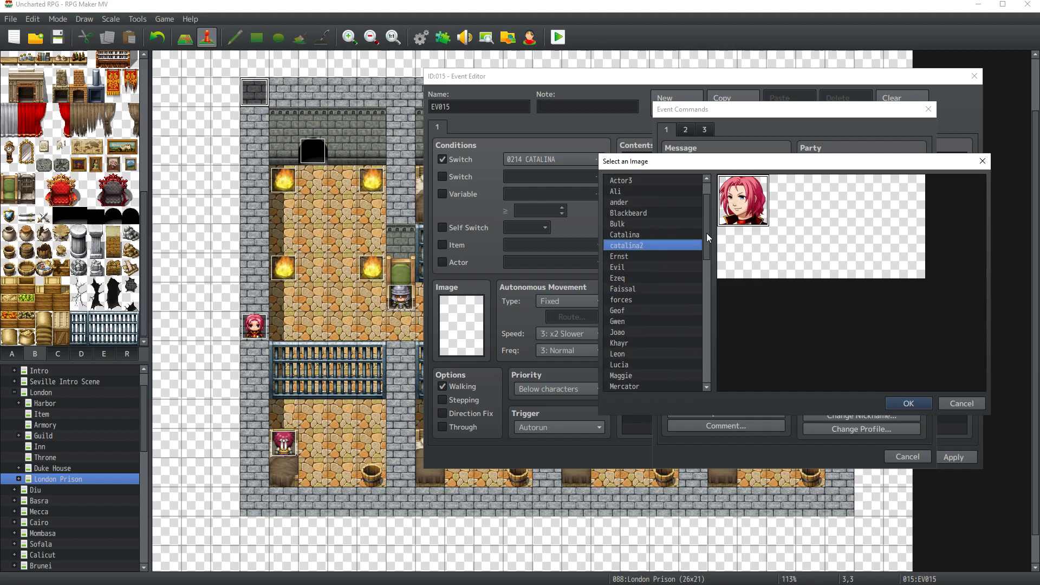
{"action": "key", "text": "Escape"}
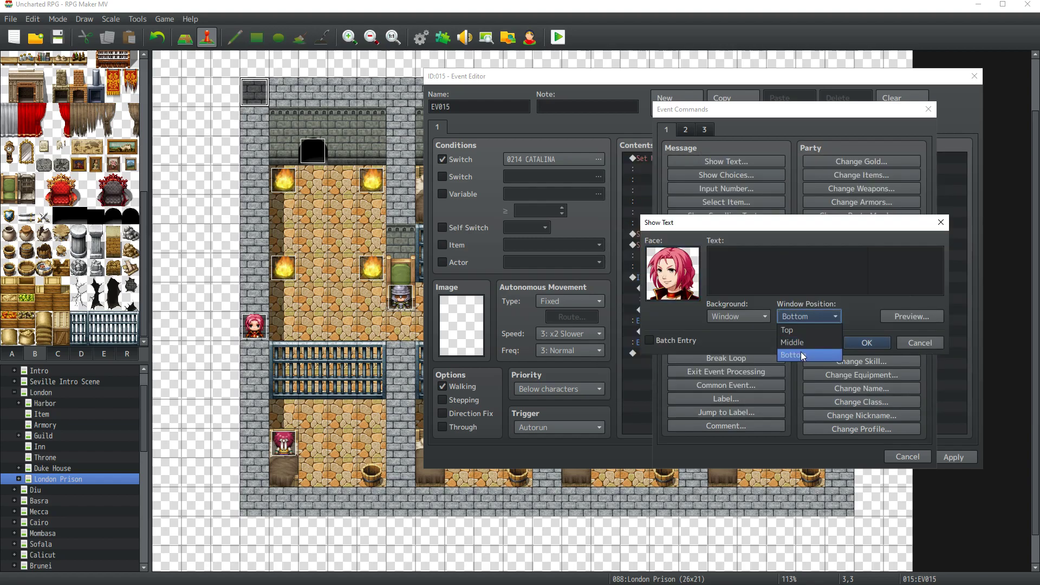
Step: Write the message's first two lines: "So, amigo, when you came after me" and "with Joao in Gibralter...\!"
{"action": "left_click", "coordinate": [794, 285]}
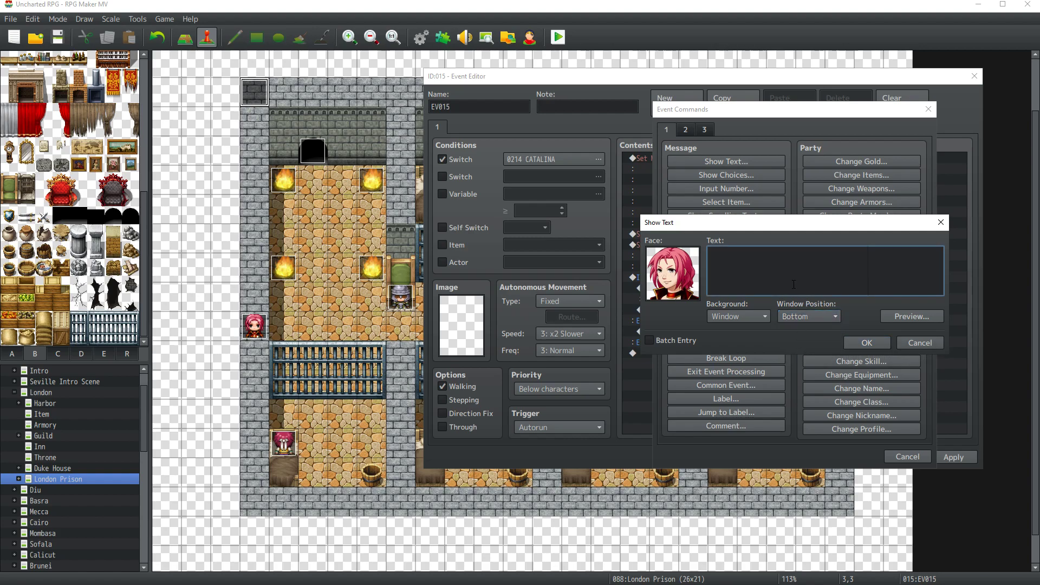
{"action": "type", "text": "So, amigo, wh"}
{"action": "key", "text": "BackSpace"}
{"action": "key", "text": "BackSpace"}
{"action": "type", "text": "when you "}
{"action": "type", "text": "came o"}
{"action": "type", "text": "fte"}
{"action": "type", "text": "r me"}
{"action": "type", "text": "with Joao in"}
{"action": "type", "text": " Gibralter,"}
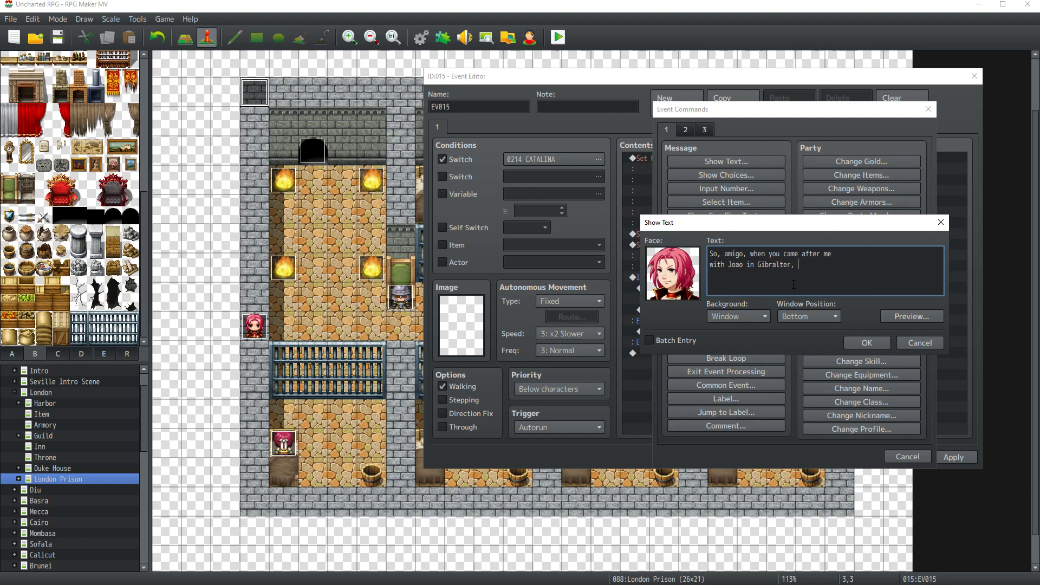
{"action": "type", "text": "why"}
{"action": "key", "text": "BackSpace"}
{"action": "key", "text": "BackSpace"}
{"action": "key", "text": "BackSpace"}
{"action": "type", "text": "...\\! "}
Step: Finish the message with "I've been meaning to ask...\!" and "Why did you spare me and not Andreas?", and accept it
{"action": "type", "text": "I've been "}
{"action": "type", "text": "meaning to ask"}
{"action": "type", "text": "...\\!"}
{"action": "key", "text": "Return"}
{"action": "type", "text": "Why did you sp"}
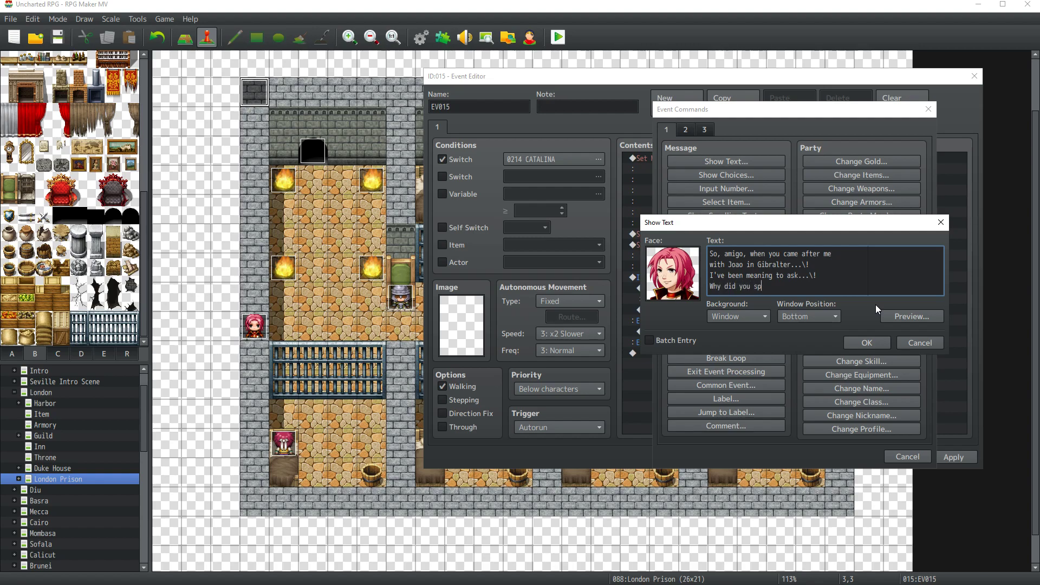
{"action": "type", "text": "are me and not Andreas?"}
{"action": "left_click", "coordinate": [870, 343]}
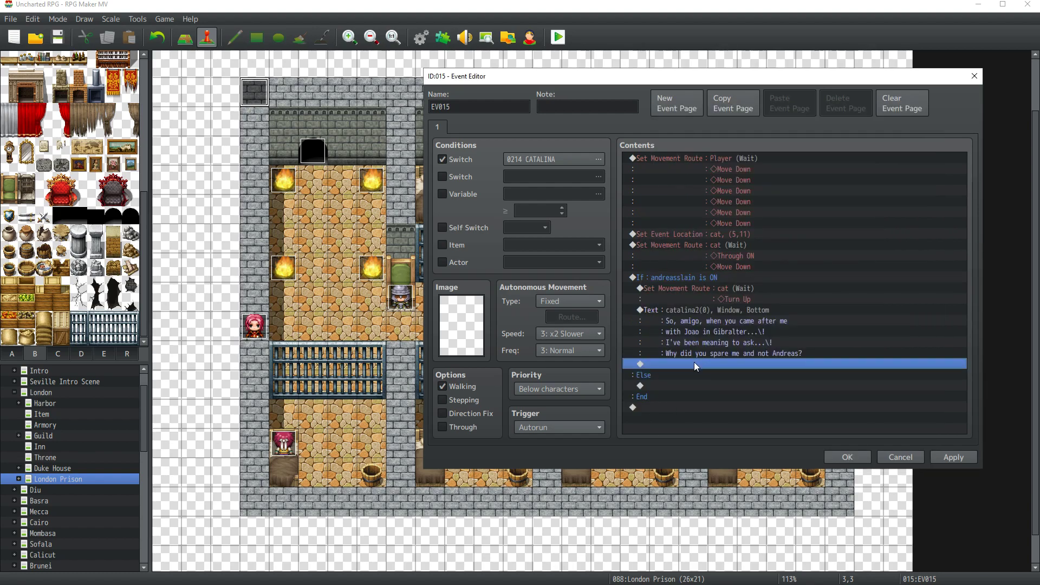
Step: Start a Show Choices command after Catalina's message with window position Middle, default None and cancel Disallow
{"action": "double_click", "coordinate": [695, 362]}
{"action": "left_click", "coordinate": [704, 175]}
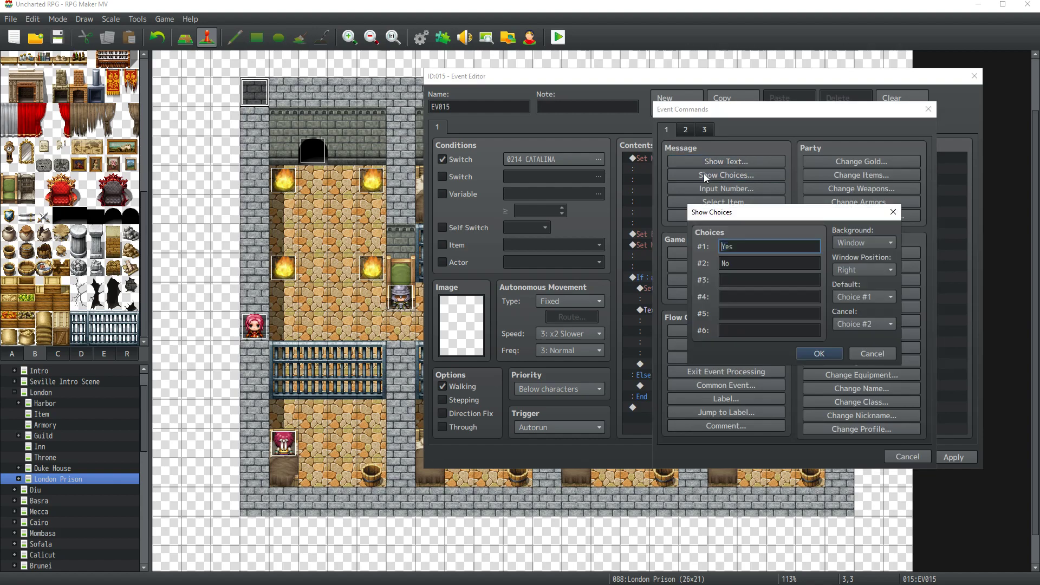
{"action": "left_click", "coordinate": [870, 243]}
{"action": "left_click", "coordinate": [860, 256]}
{"action": "left_click", "coordinate": [855, 269]}
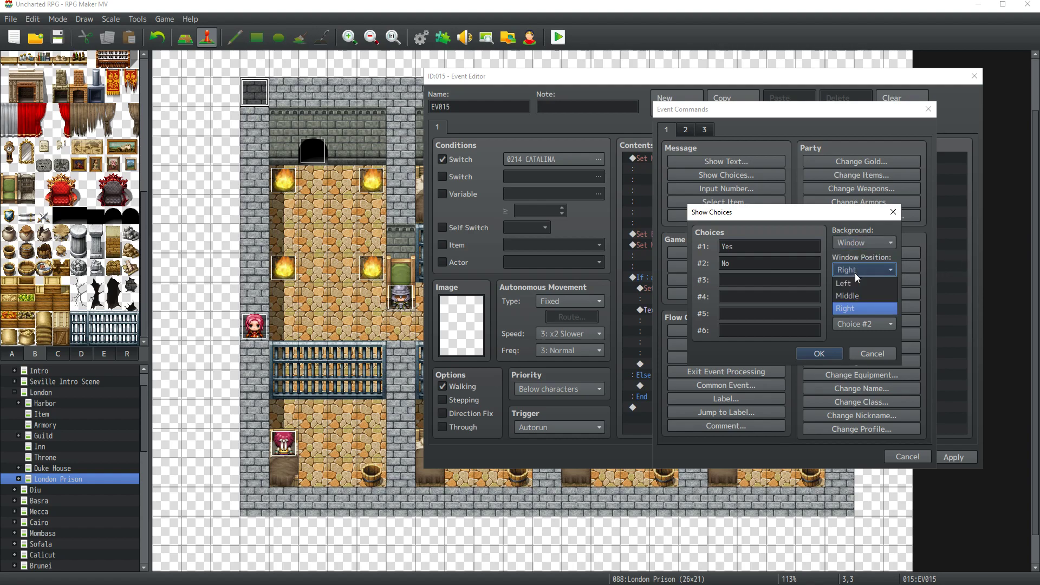
{"action": "left_click", "coordinate": [853, 296]}
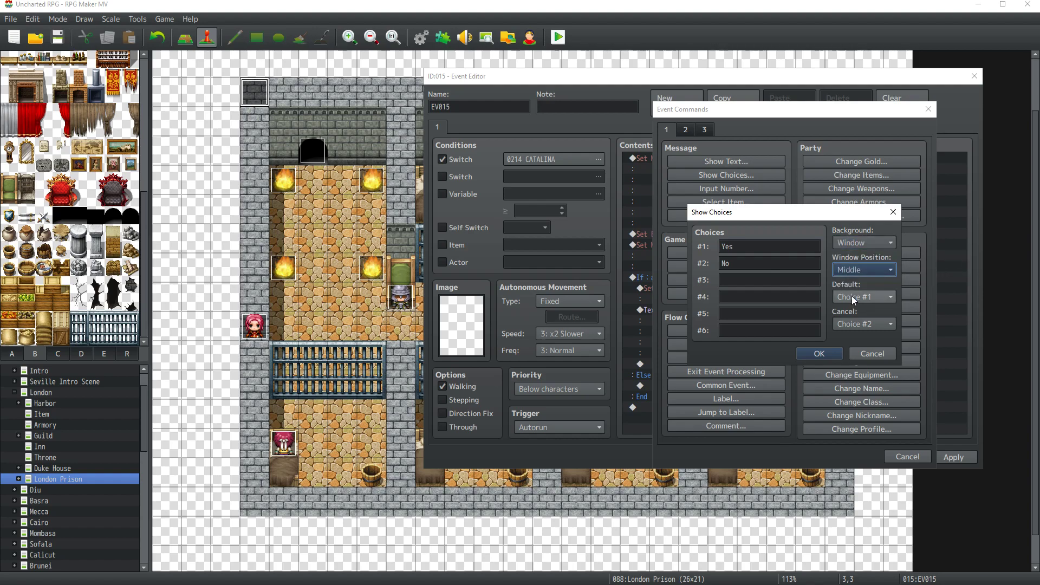
{"action": "left_click", "coordinate": [860, 298]}
{"action": "left_click", "coordinate": [853, 321]}
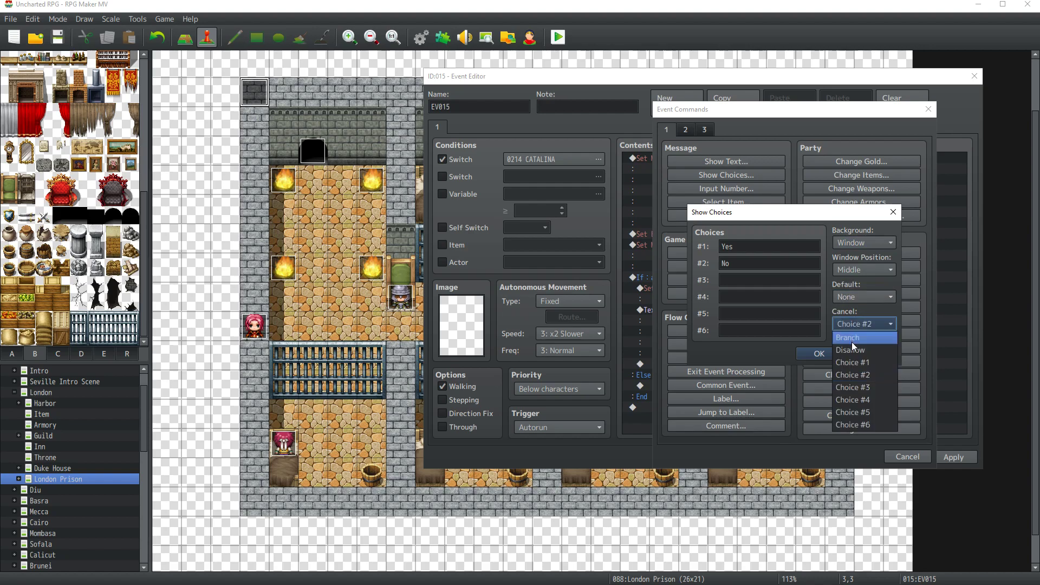
{"action": "left_click", "coordinate": [852, 341]}
Step: Set the first choice to "Joao wasn't protecting Andreas."
{"action": "double_click", "coordinate": [728, 247]}
{"action": "type", "text": "Jo"}
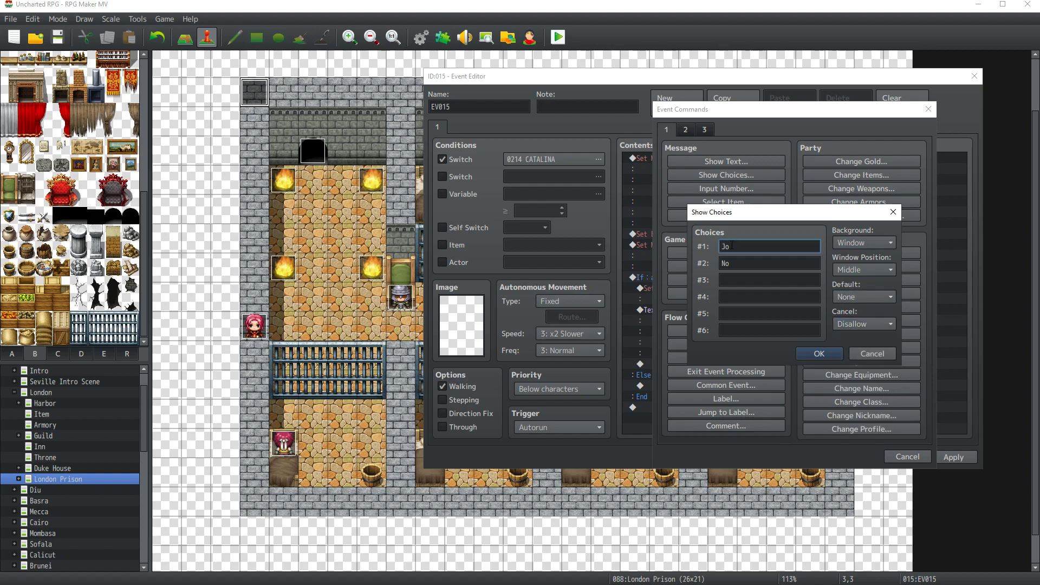
{"action": "type", "text": "ao wasn't in"}
{"action": "key", "text": "BackSpace"}
{"action": "key", "text": "BackSpace"}
{"action": "key", "text": "BackSpace"}
{"action": "key", "text": "BackSpace"}
{"action": "key", "text": "BackSpace"}
{"action": "key", "text": "BackSpace"}
{"action": "key", "text": "BackSpace"}
{"action": "key", "text": "BackSpace"}
{"action": "key", "text": "BackSpace"}
{"action": "key", "text": "BackSpace"}
{"action": "key", "text": "BackSpace"}
{"action": "key", "text": "BackSpace"}
{"action": "key", "text": "BackSpace"}
{"action": "key", "text": "BackSpace"}
{"action": "type", "text": "Joao wasn't"}
{"action": "type", "text": " protecting A"}
{"action": "type", "text": "ndreas."}
{"action": "key", "text": "Tab"}
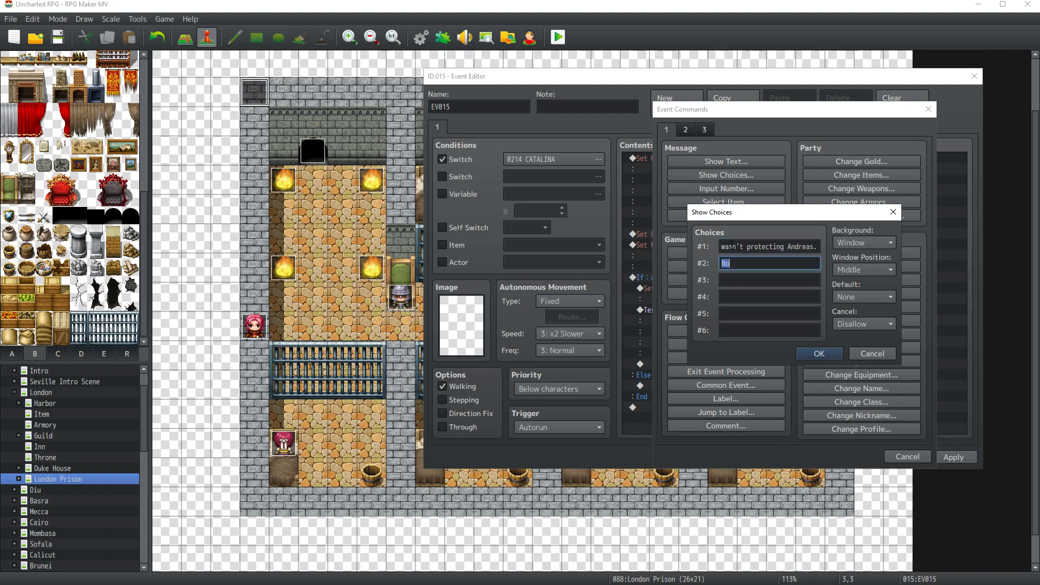
Step: Set the second choice to "Andreas hurt me for the last time." and accept the choices
{"action": "type", "text": "Andreas "}
{"action": "type", "text": "hurt me for the lastr"}
{"action": "key", "text": "BackSpace"}
{"action": "type", "text": "time."}
{"action": "key", "text": "Return"}
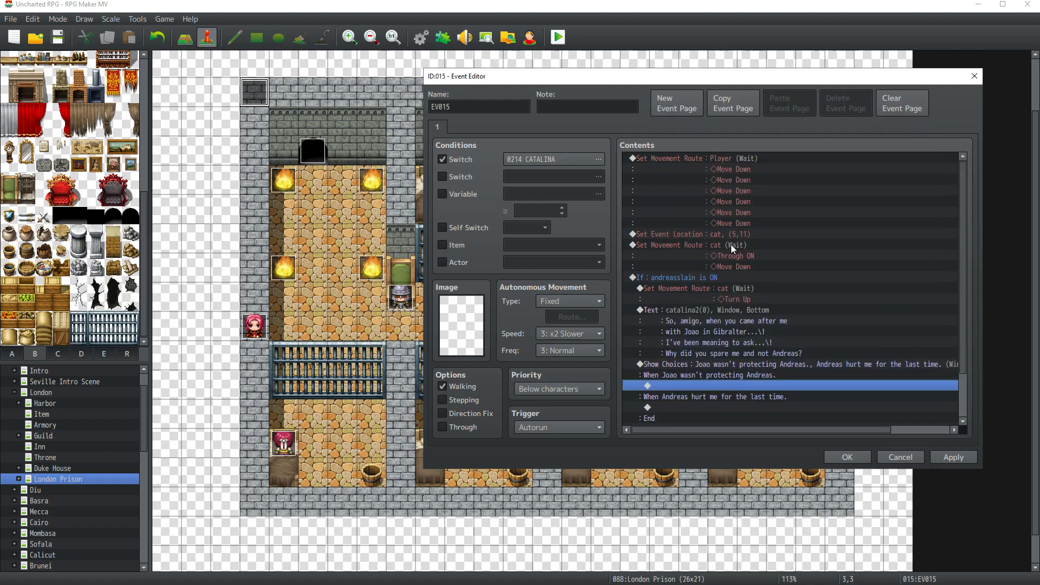
Step: Reopen the Show Choices command after Catalina's message and set the third choice to "He was in the wrong place at the wrong time."
{"action": "double_click", "coordinate": [739, 364]}
{"action": "left_click", "coordinate": [787, 279]}
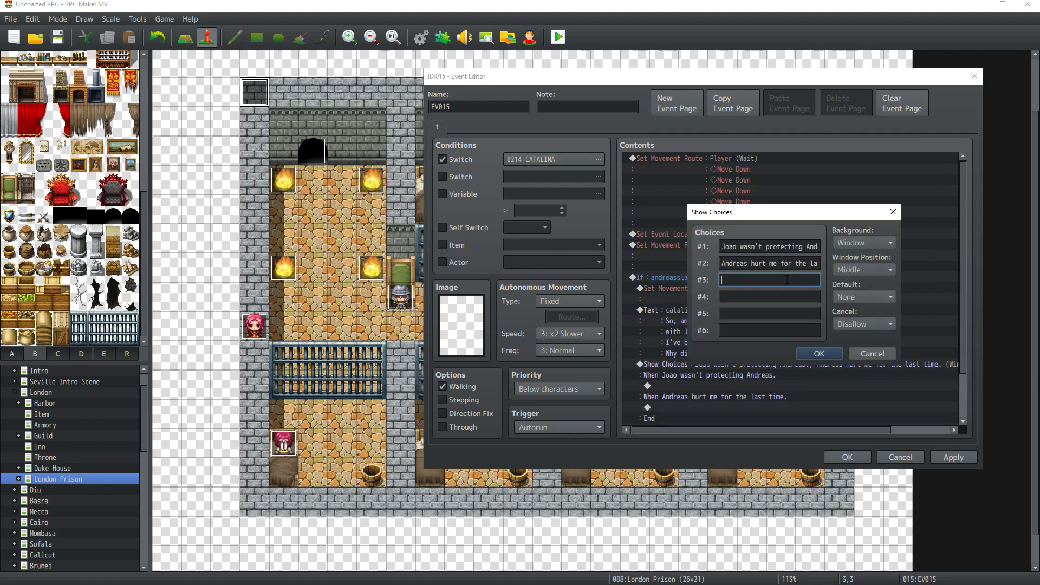
{"action": "type", "text": "He wwas"}
{"action": "key", "text": "BackSpace"}
{"action": "key", "text": "BackSpace"}
{"action": "key", "text": "BackSpace"}
{"action": "type", "text": "as in the w"}
{"action": "type", "text": "r"}
{"action": "key", "text": "BackSpace"}
{"action": "type", "text": "wrong place"}
{"action": "type", "text": " at the wrong t"}
{"action": "type", "text": "ime."}
{"action": "key", "text": "Tab"}
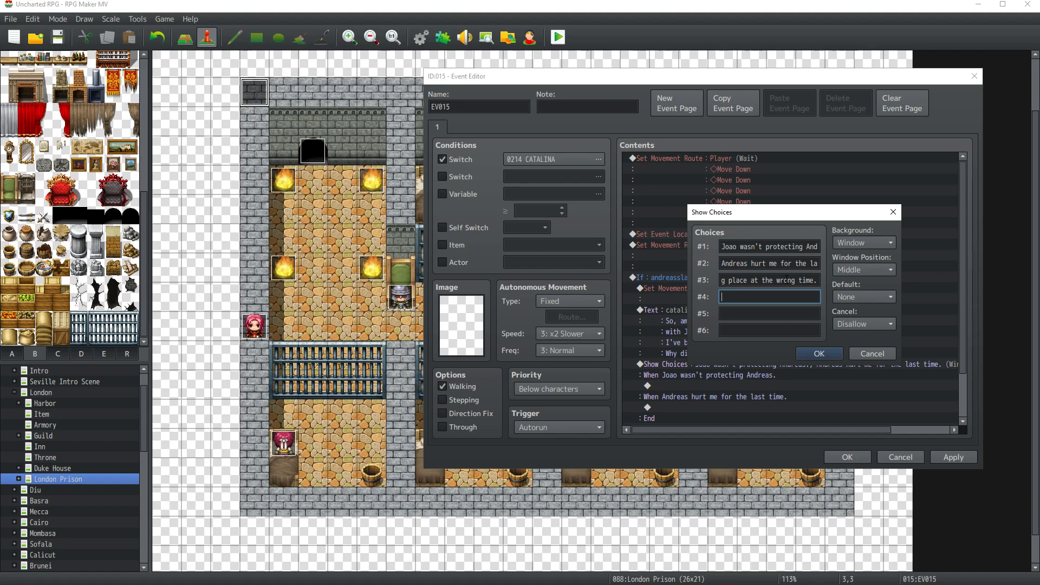
Step: Set the fourth choice to "I made a decision." and accept the choices
{"action": "type", "text": "I made a decision."}
{"action": "left_click", "coordinate": [819, 353]}
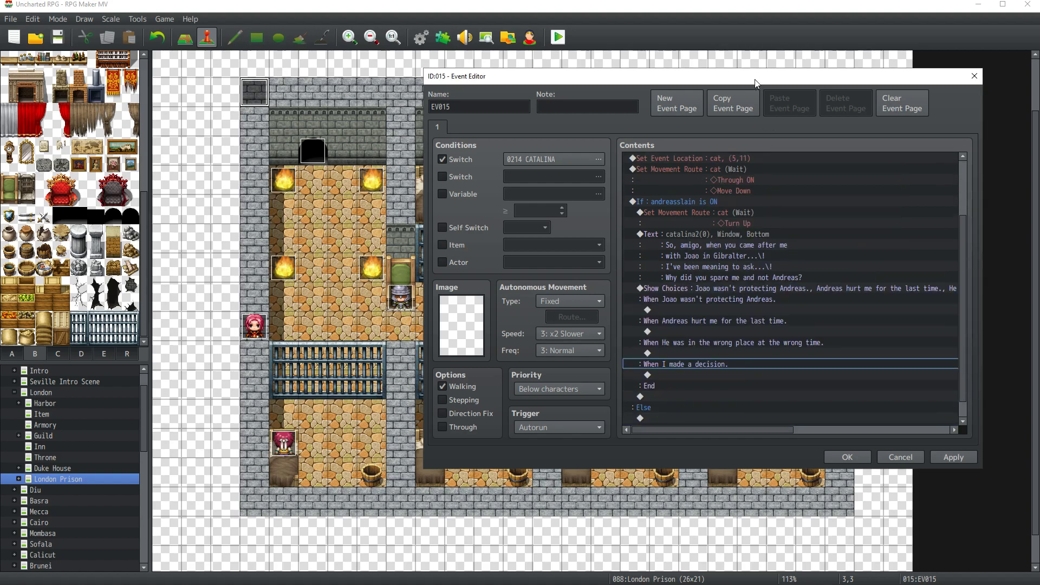
{"action": "left_click_drag", "start_coordinate": [759, 79], "coordinate": [730, 79]}
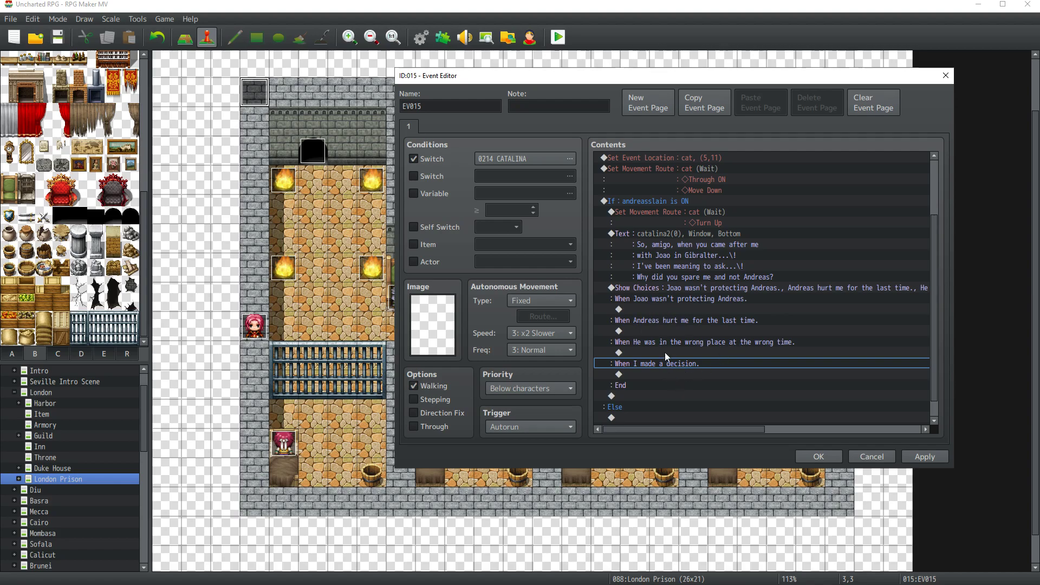
{"action": "left_click", "coordinate": [687, 310]}
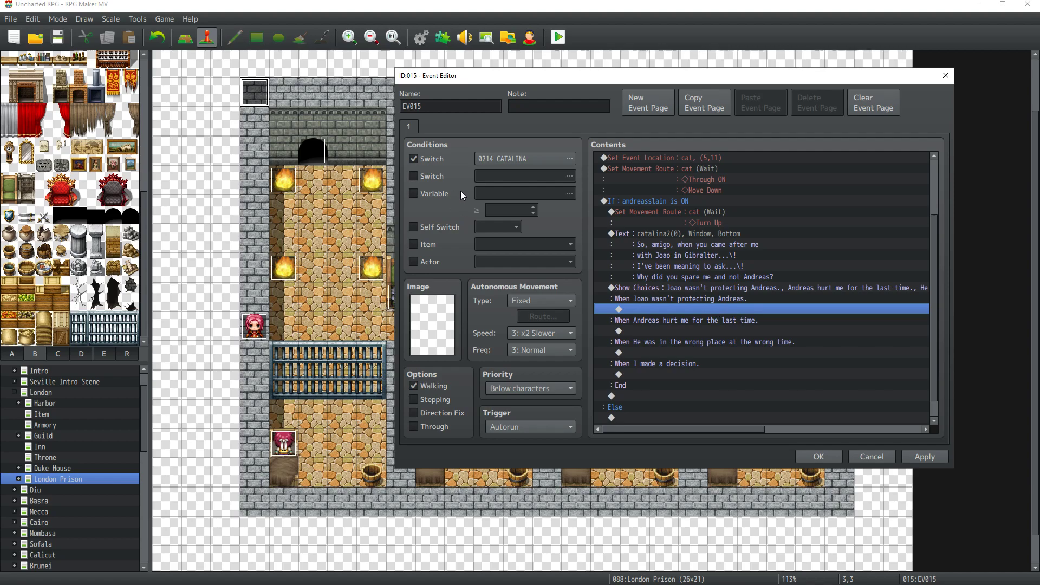
Step: Add a second page to event EV015 with switch 0215 ACT III as its condition, and accept the event
{"action": "left_click", "coordinate": [649, 102]}
{"action": "left_click", "coordinate": [413, 159]}
{"action": "left_click", "coordinate": [523, 159]}
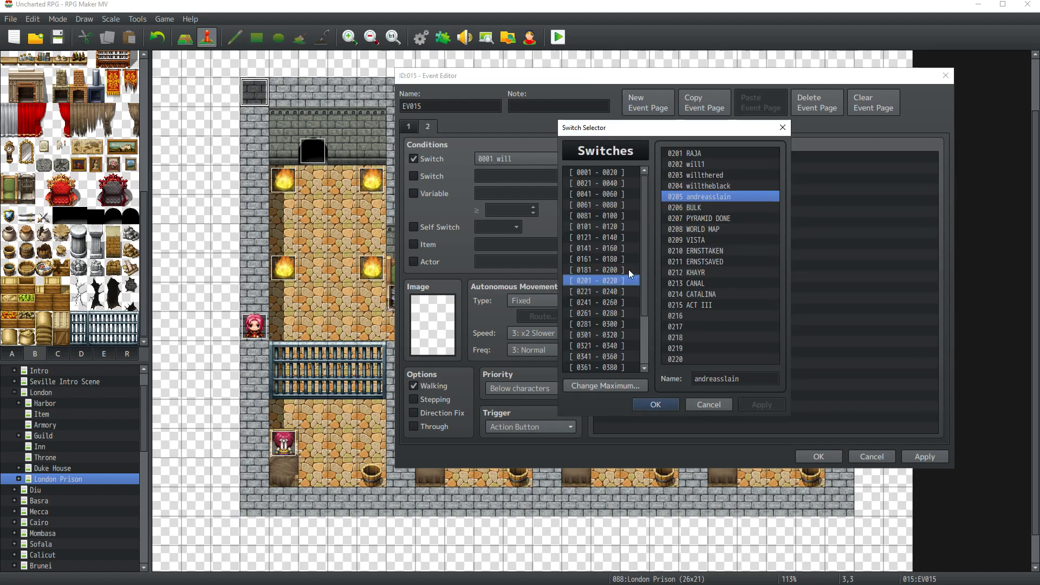
{"action": "left_click", "coordinate": [704, 304]}
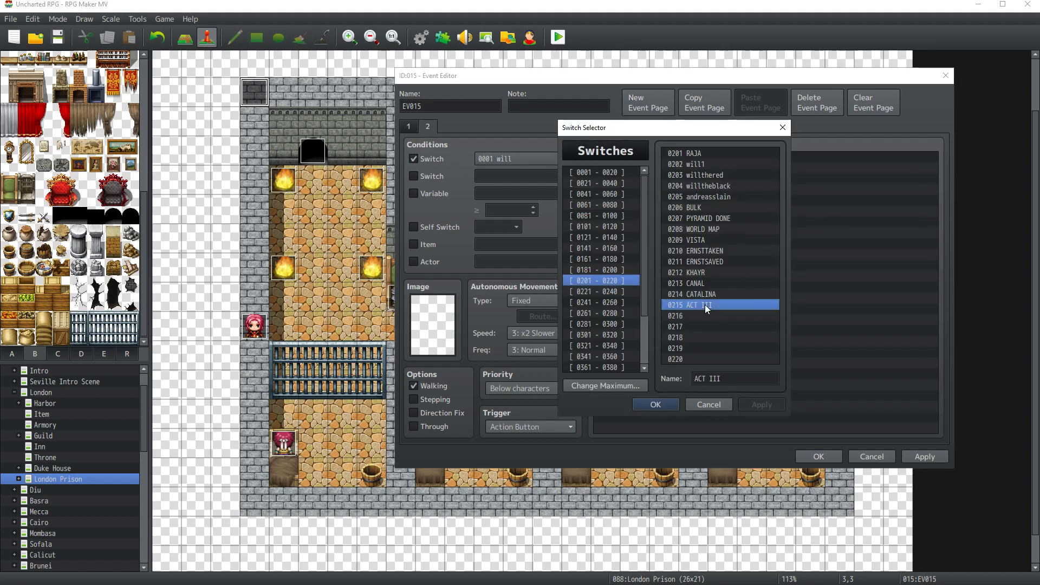
{"action": "double_click", "coordinate": [704, 304]}
{"action": "left_click", "coordinate": [916, 457]}
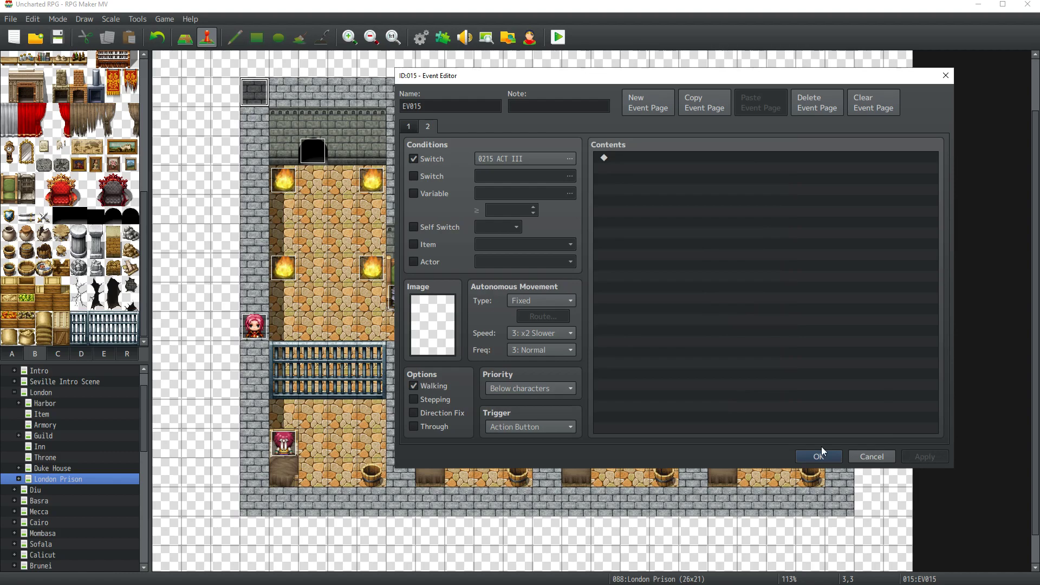
{"action": "left_click", "coordinate": [427, 126]}
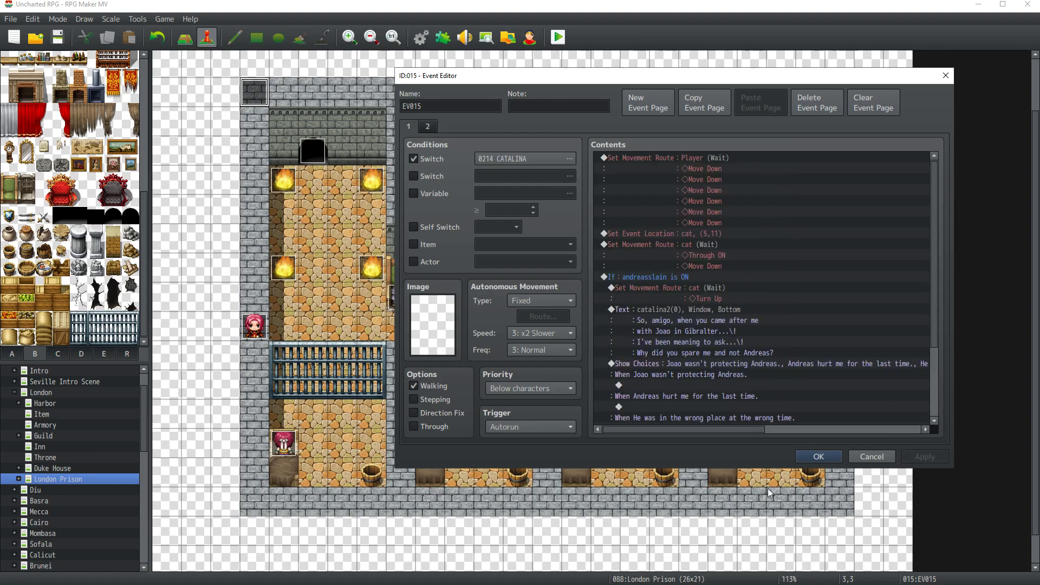
{"action": "left_click", "coordinate": [810, 457]}
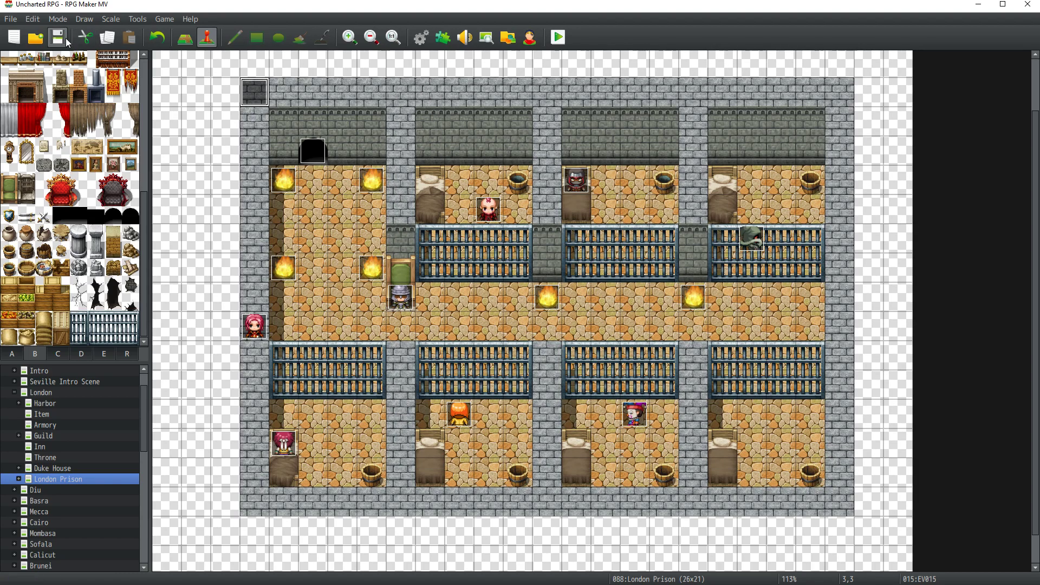
Step: Create an event named Blackbeard in the lower cell farthest east, conditioned on switch 0215 ACT III
{"action": "scroll", "coordinate": [702, 410], "scroll_direction": "down", "scroll_amount": 2}
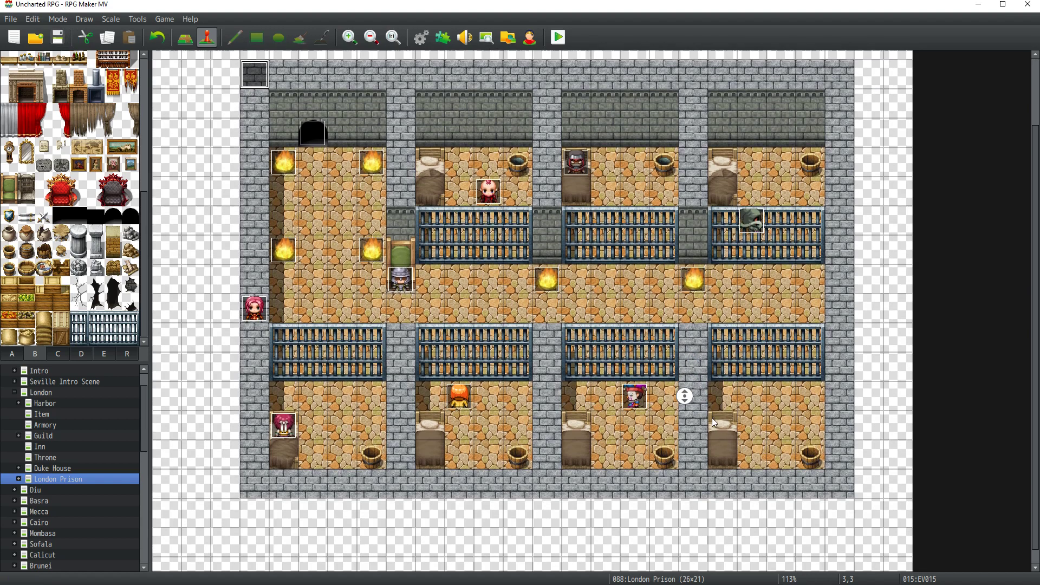
{"action": "double_click", "coordinate": [763, 381]}
{"action": "left_click", "coordinate": [289, 183]}
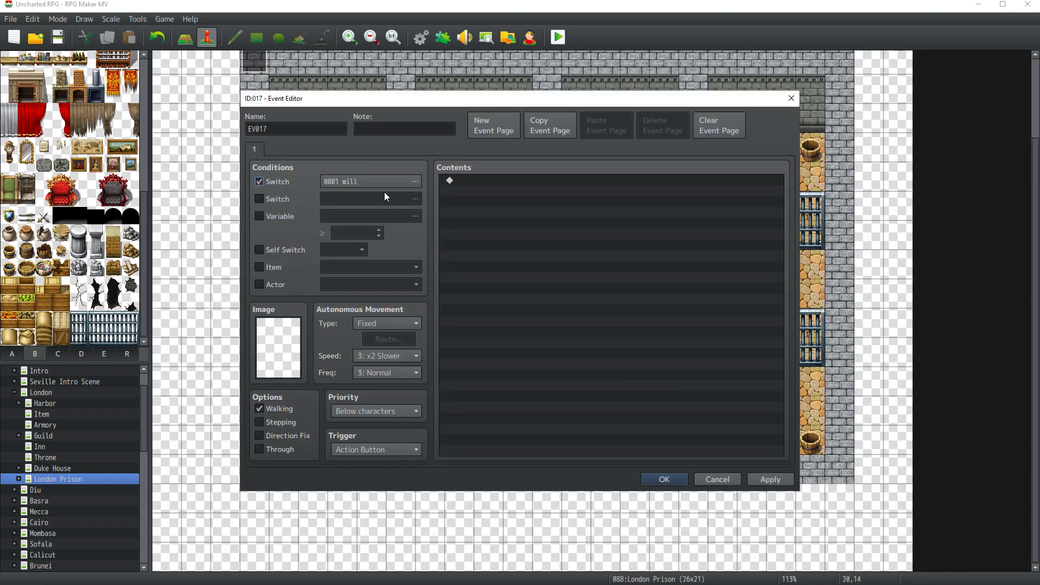
{"action": "left_click", "coordinate": [414, 181]}
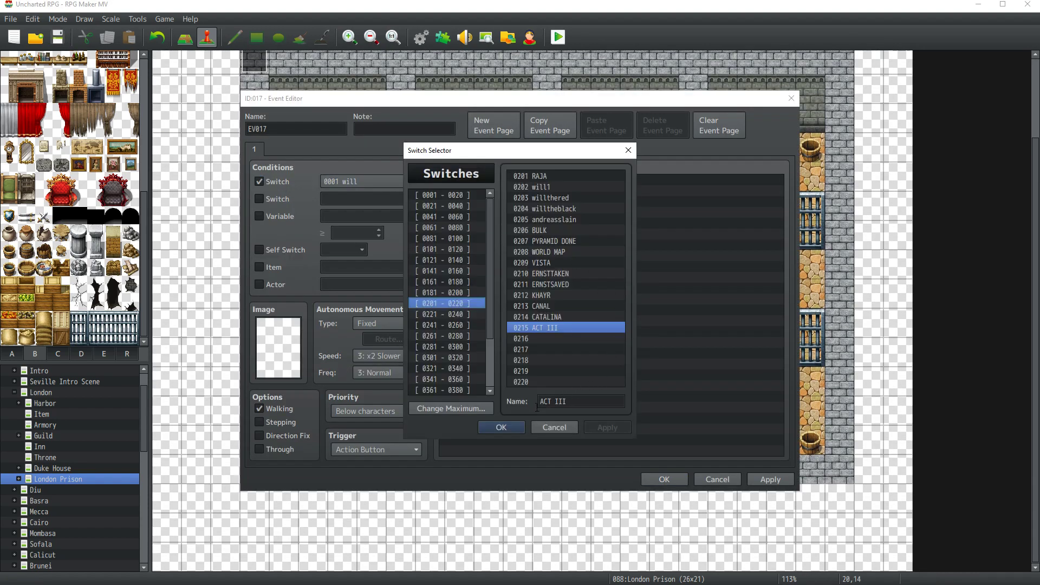
{"action": "double_click", "coordinate": [292, 131]}
{"action": "type", "text": "Blackbeard"}
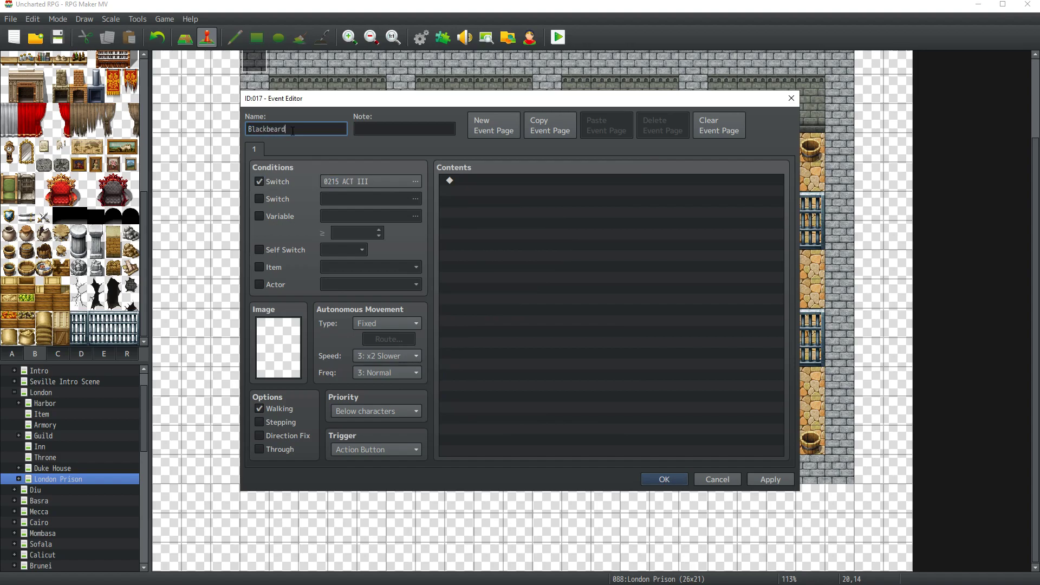
Step: Give the new event a sprite from the Blackbeard character sheet and accept the event
{"action": "double_click", "coordinate": [278, 347]}
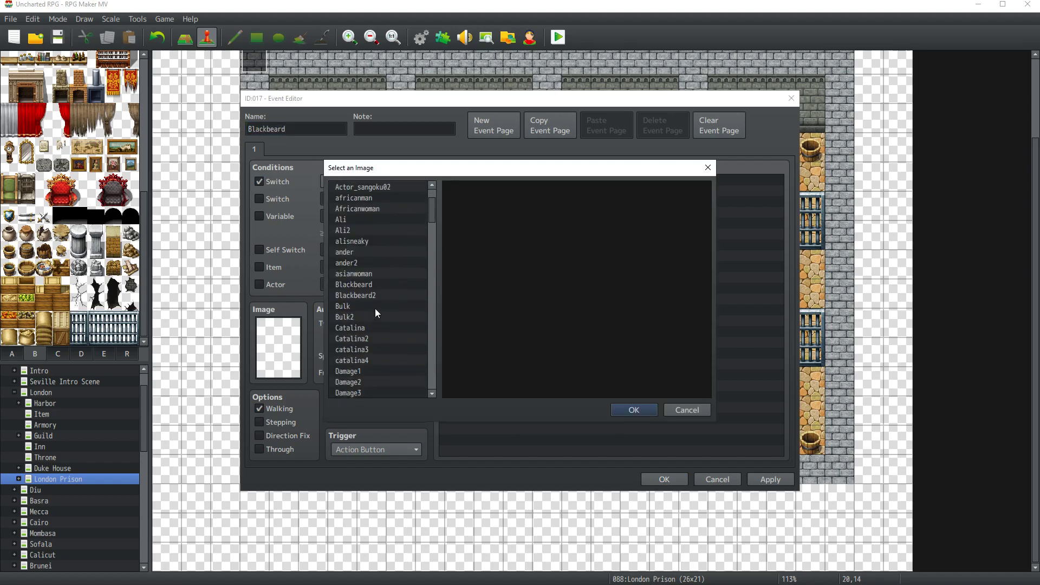
{"action": "left_click", "coordinate": [355, 284]}
{"action": "double_click", "coordinate": [469, 252]}
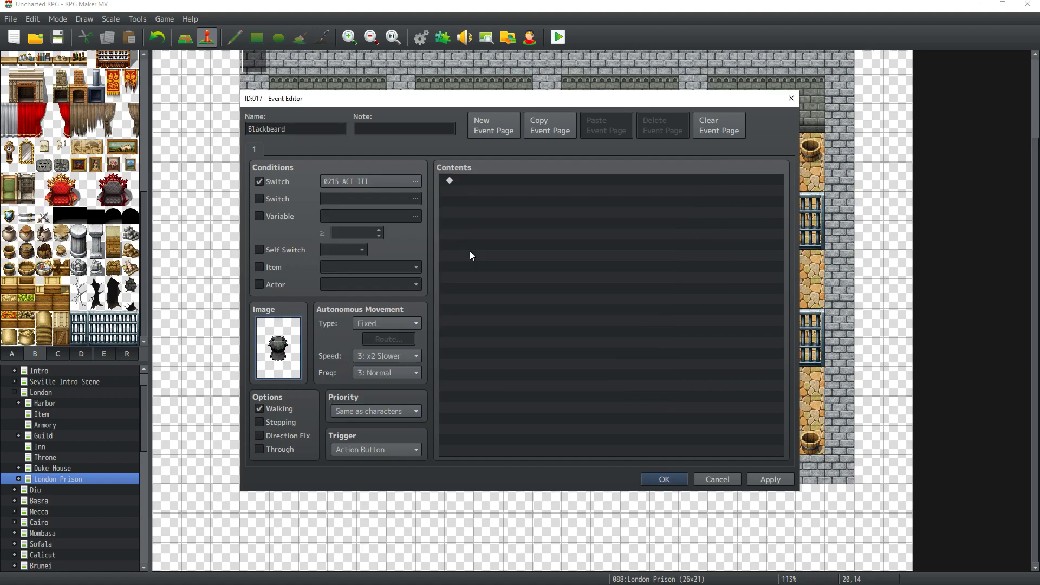
{"action": "left_click", "coordinate": [653, 479]}
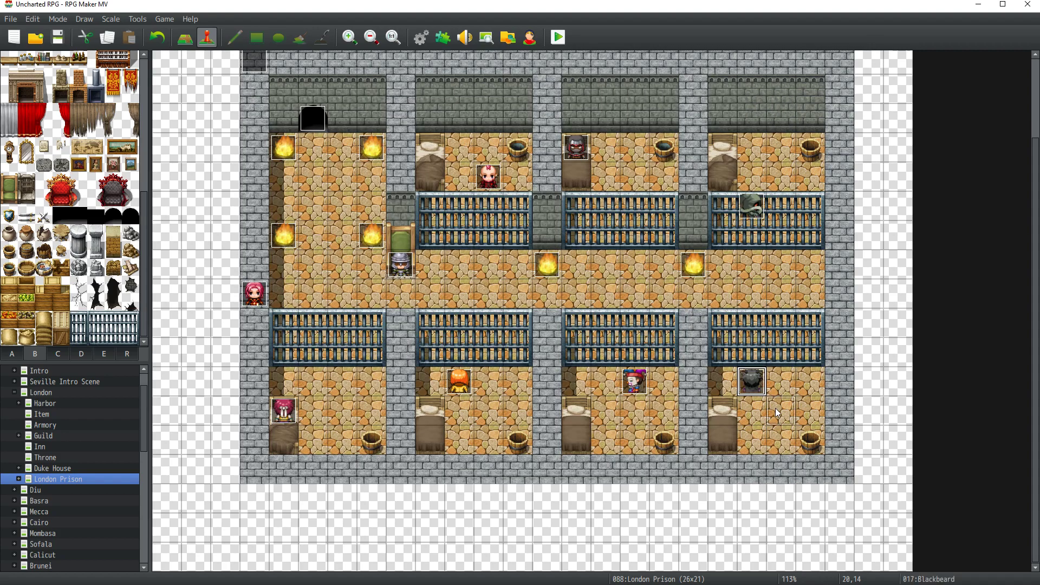
Step: Change Blackbeard's sprite to the front-facing pose, move him to the tile directly above the cell's bucket, and save the project
{"action": "double_click", "coordinate": [753, 383]}
{"action": "double_click", "coordinate": [278, 347]}
{"action": "double_click", "coordinate": [472, 196]}
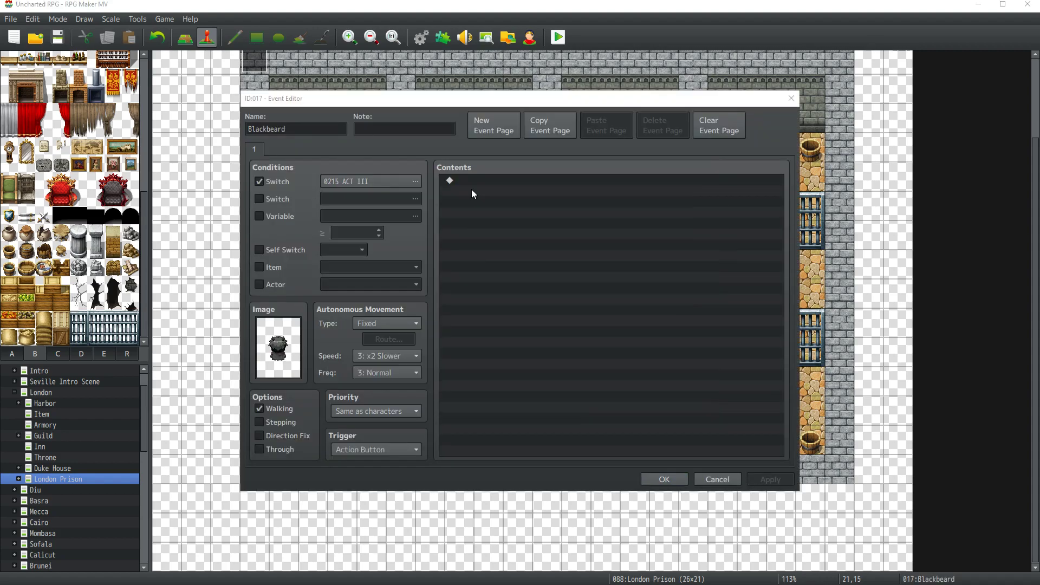
{"action": "left_click", "coordinate": [672, 484]}
{"action": "left_click_drag", "start_coordinate": [787, 418], "coordinate": [817, 418]}
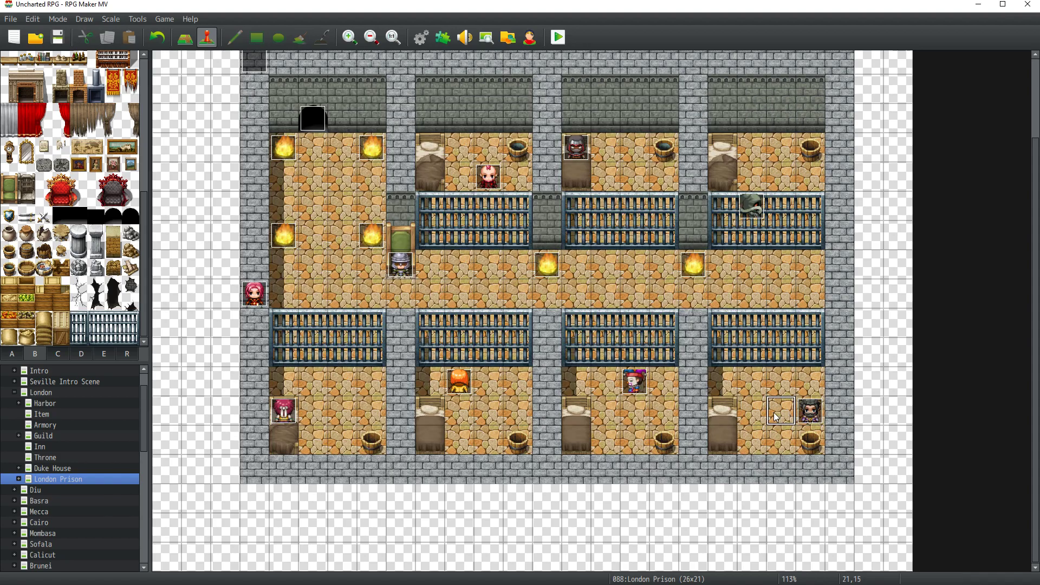
{"action": "left_click", "coordinate": [57, 37]}
Step: Examine Pietro's dialogue event, and open event EV015 to review the contents of both its pages
{"action": "double_click", "coordinate": [459, 381]}
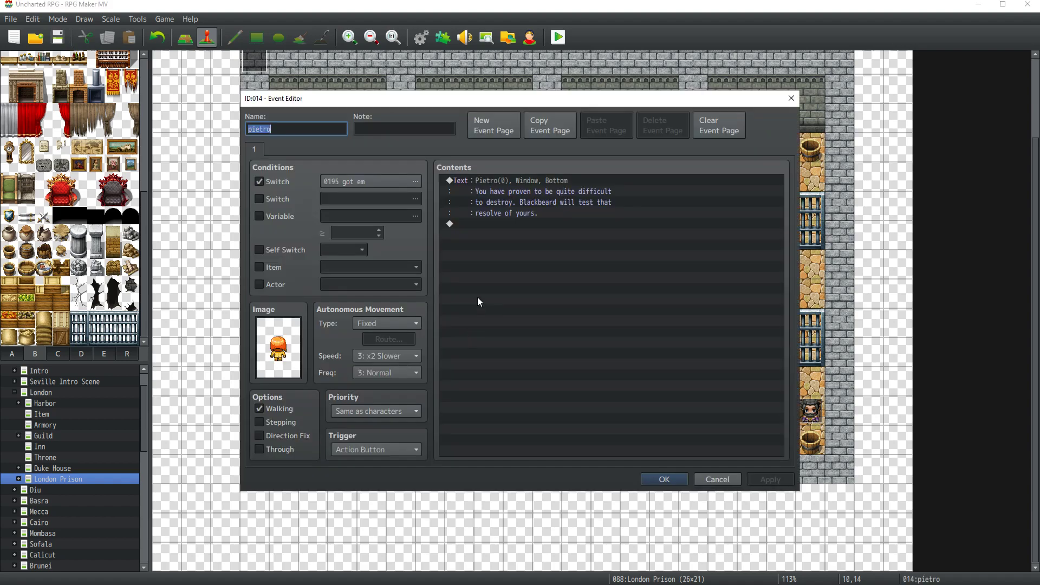
{"action": "left_click", "coordinate": [791, 98]}
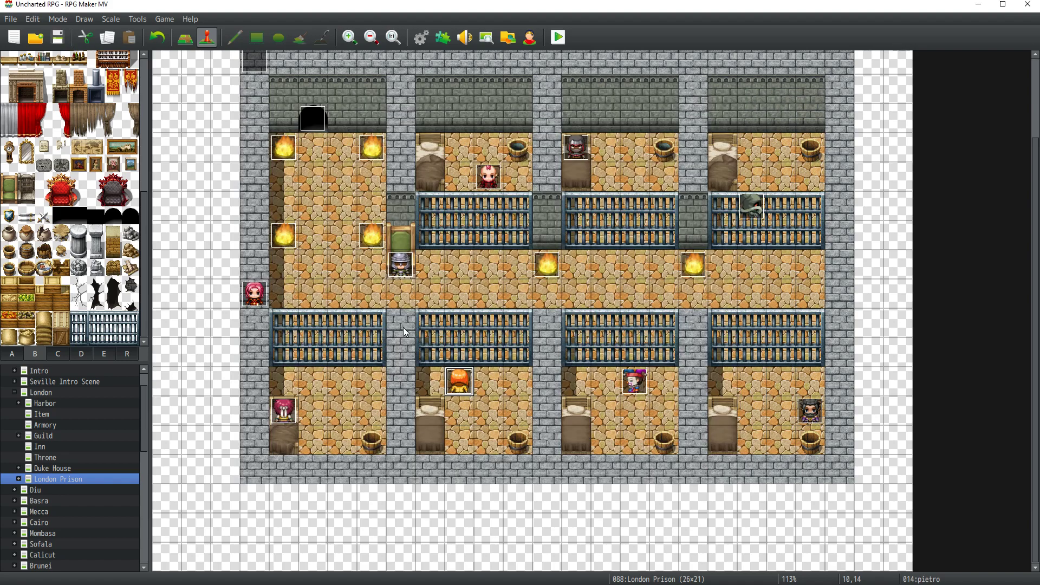
{"action": "double_click", "coordinate": [251, 70]}
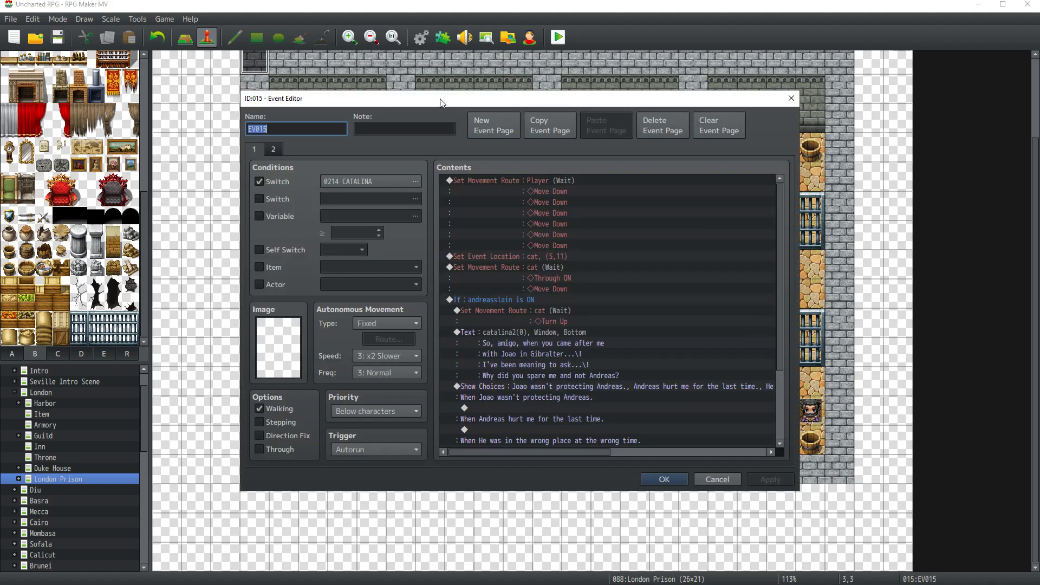
{"action": "left_click_drag", "start_coordinate": [437, 97], "coordinate": [423, 69]}
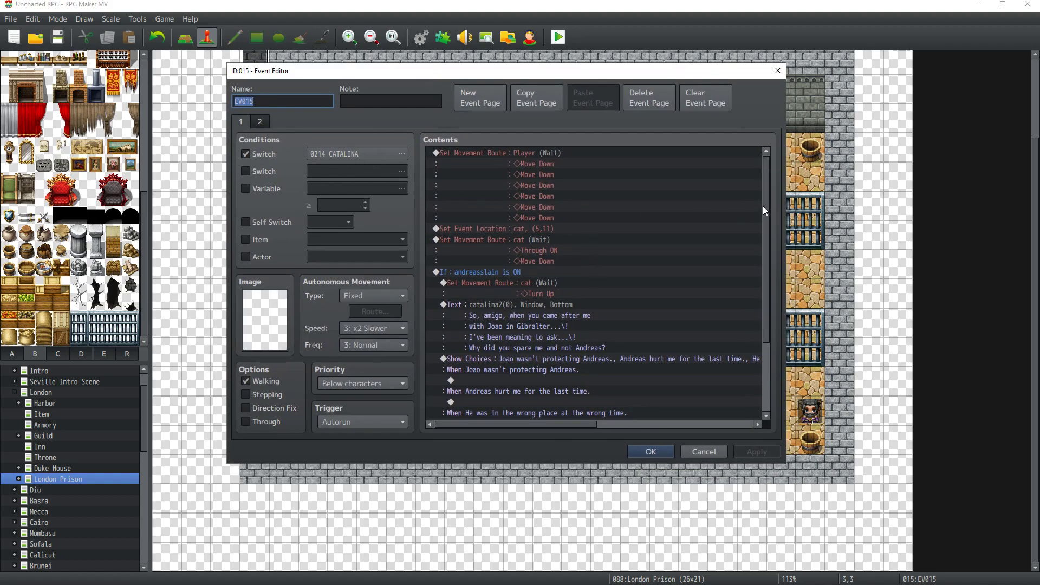
{"action": "left_click_drag", "start_coordinate": [763, 206], "coordinate": [760, 340]}
{"action": "left_click", "coordinate": [259, 122]}
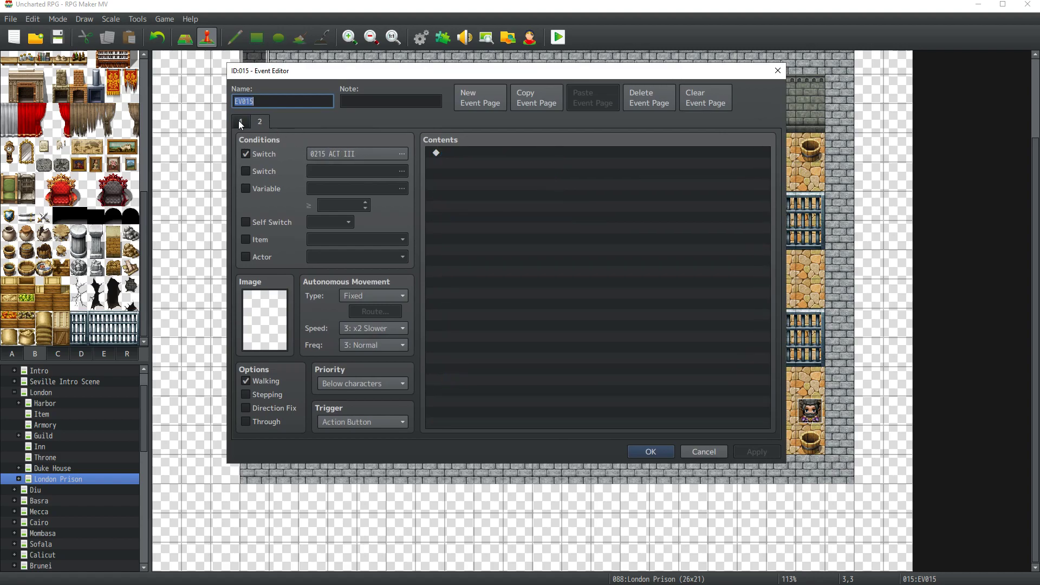
{"action": "left_click", "coordinate": [239, 120]}
{"action": "scroll", "coordinate": [578, 338], "scroll_direction": "down", "scroll_amount": 10}
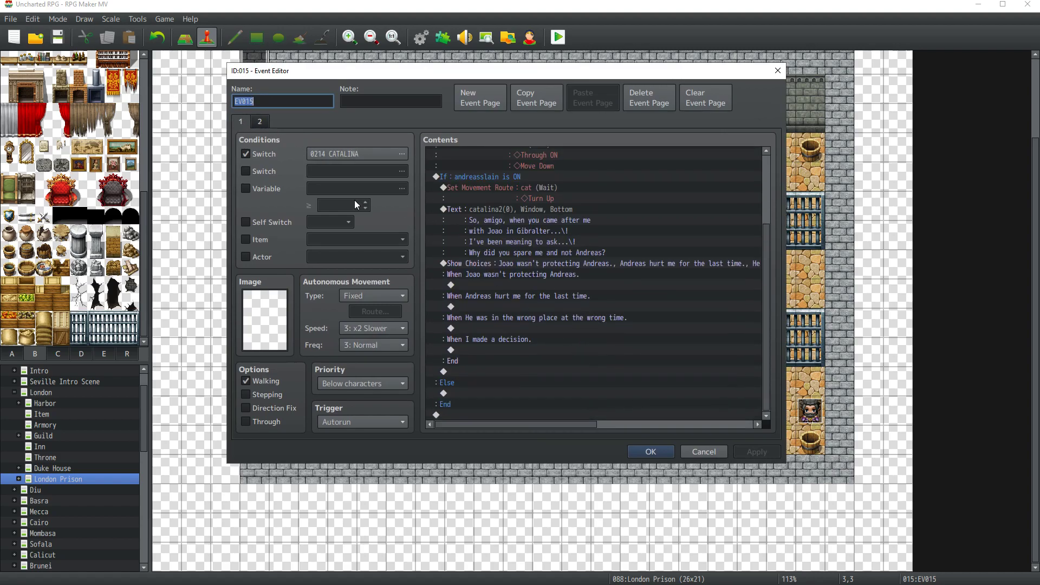
{"action": "left_click", "coordinate": [263, 121]}
{"action": "left_click", "coordinate": [242, 122]}
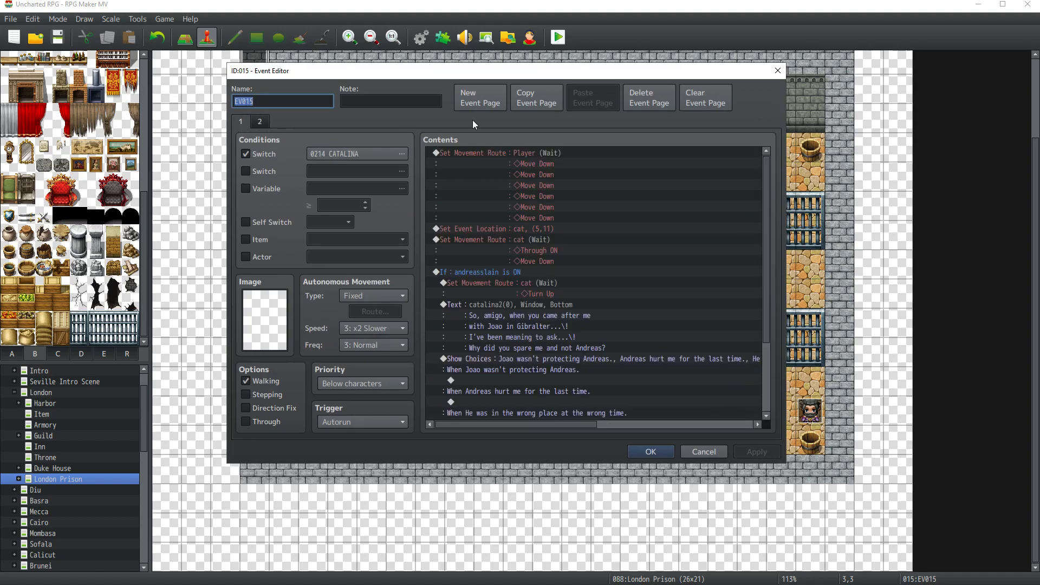
Step: Insert a new page after page 1 of EV015, conditioned on switch 0399, and name that switch "scenedone"
{"action": "left_click", "coordinate": [468, 103]}
{"action": "left_click", "coordinate": [259, 154]}
{"action": "left_click", "coordinate": [341, 152]}
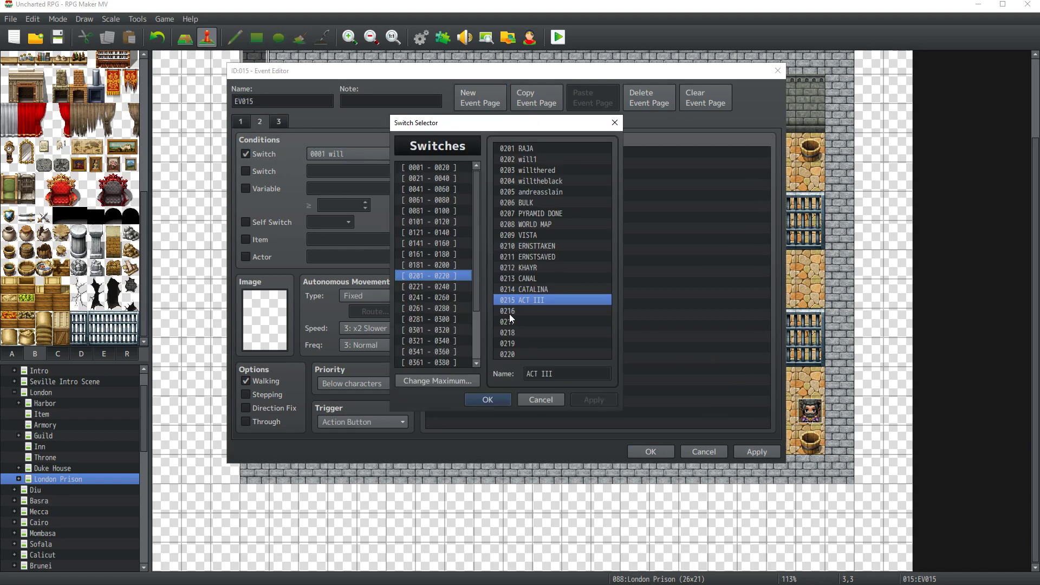
{"action": "left_click", "coordinate": [436, 314]}
{"action": "scroll", "coordinate": [440, 342], "scroll_direction": "down", "scroll_amount": 2}
{"action": "left_click", "coordinate": [438, 341]}
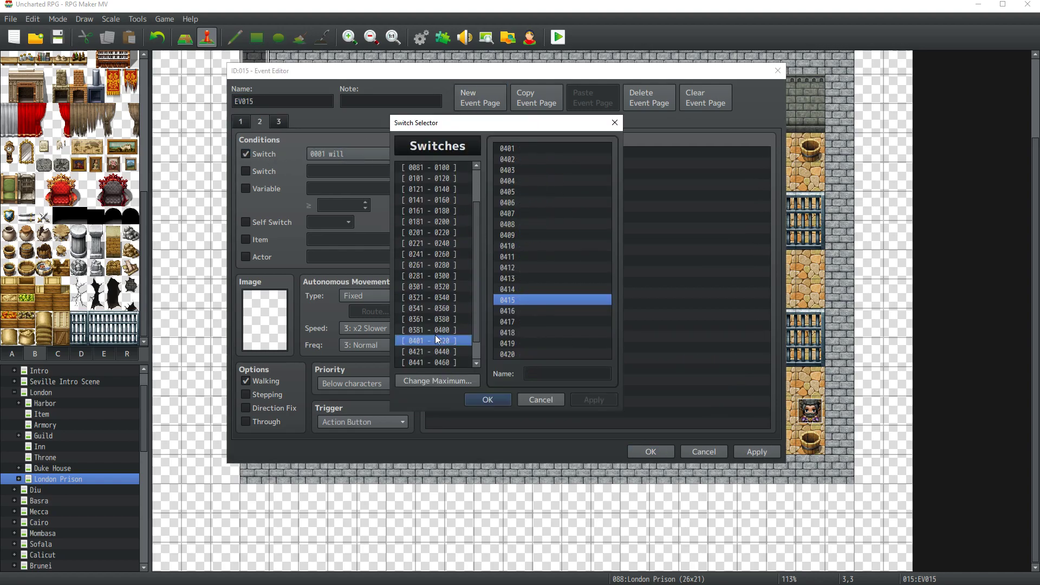
{"action": "left_click", "coordinate": [434, 330]}
{"action": "left_click", "coordinate": [537, 343]}
{"action": "left_click", "coordinate": [545, 374]}
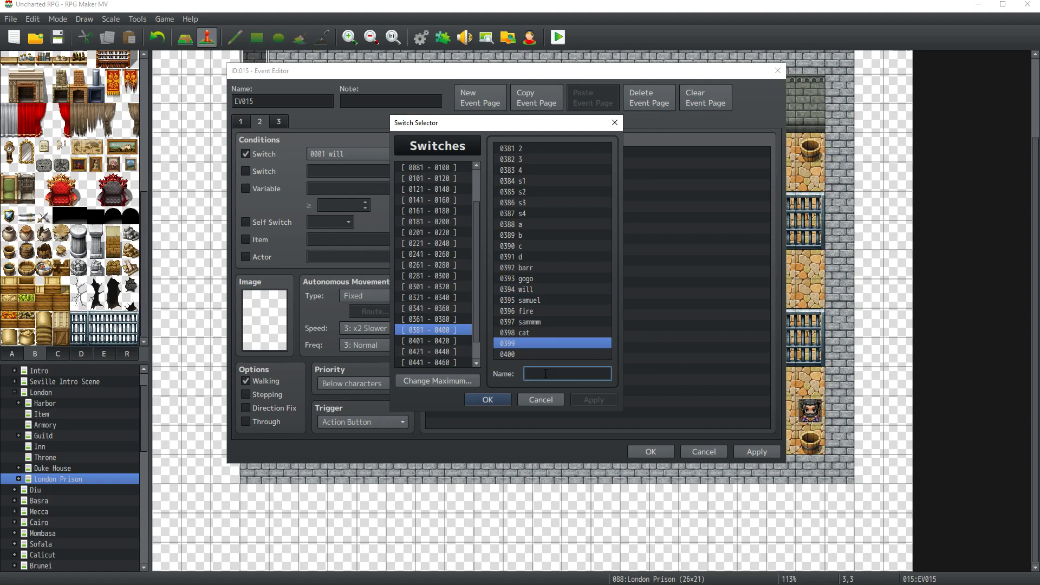
{"action": "type", "text": "scenedone"}
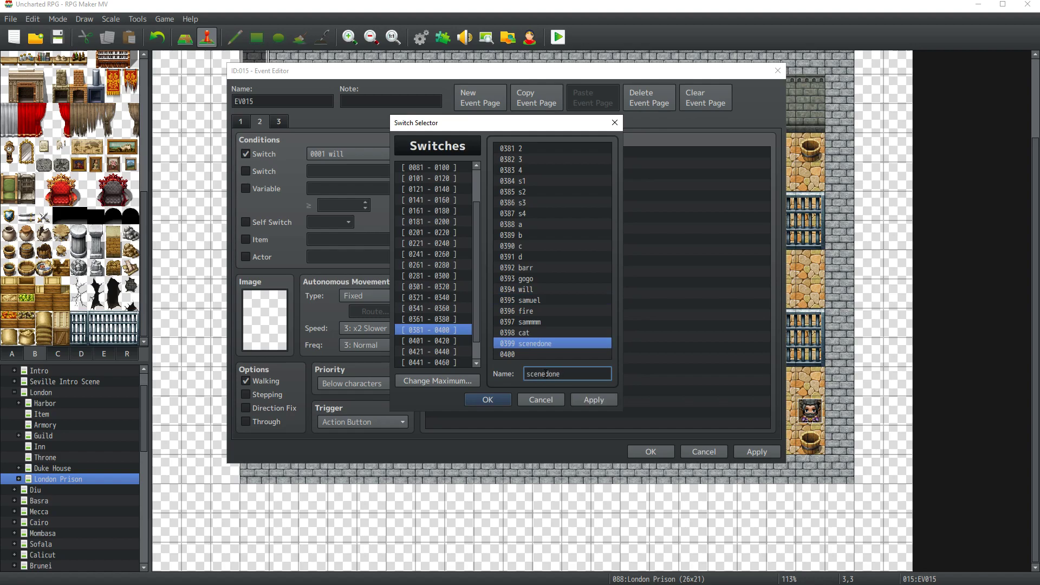
{"action": "left_click", "coordinate": [502, 399]}
Step: On page 1 of EV015, copy Catalina's "So, amigo" message into the Else branch of the andreasslain condition
{"action": "left_click", "coordinate": [238, 122]}
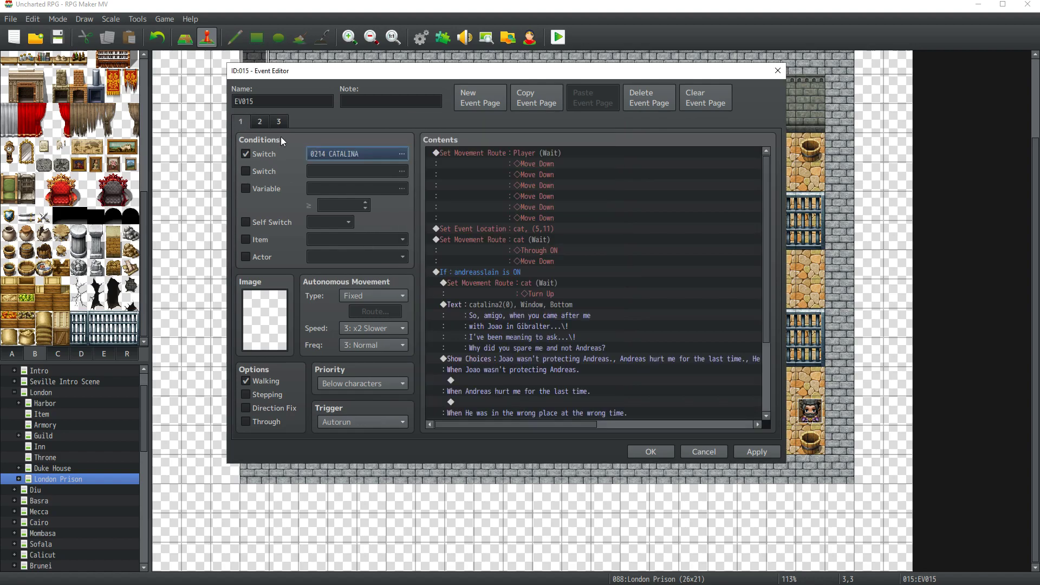
{"action": "scroll", "coordinate": [637, 342], "scroll_direction": "down", "scroll_amount": 3}
{"action": "scroll", "coordinate": [637, 341], "scroll_direction": "down", "scroll_amount": 1}
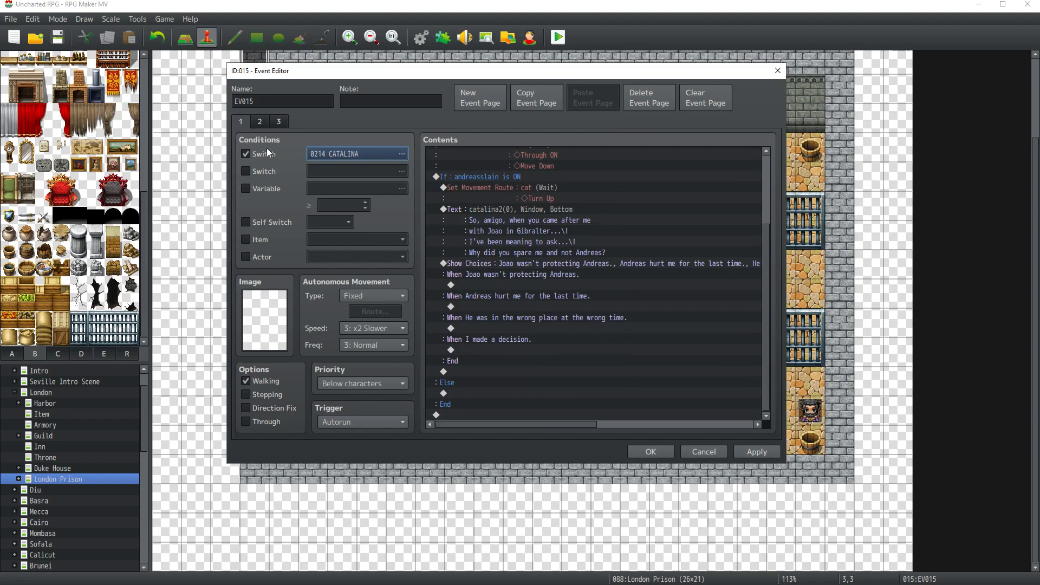
{"action": "left_click", "coordinate": [505, 306]}
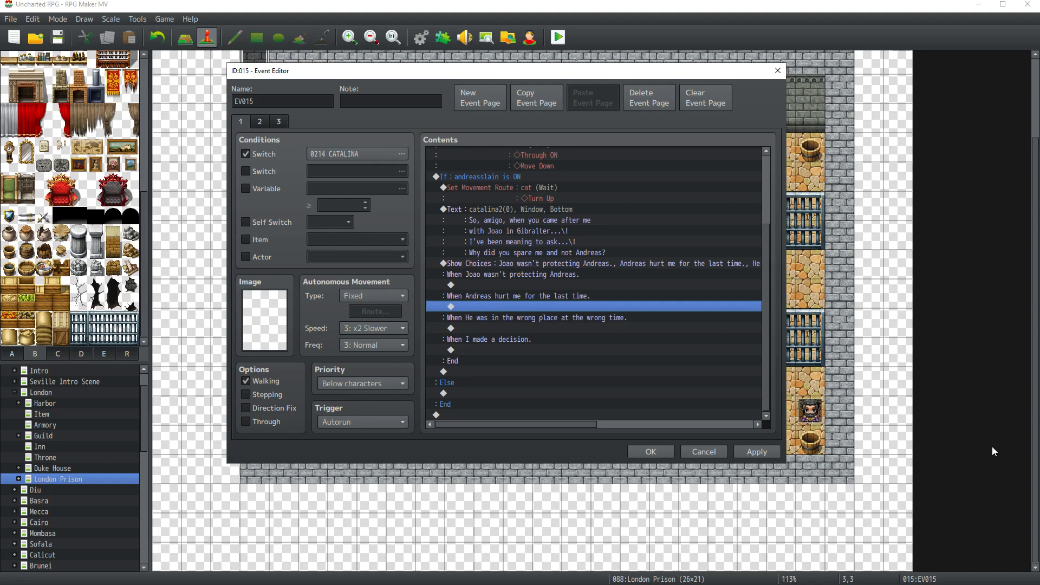
{"action": "left_click", "coordinate": [477, 394]}
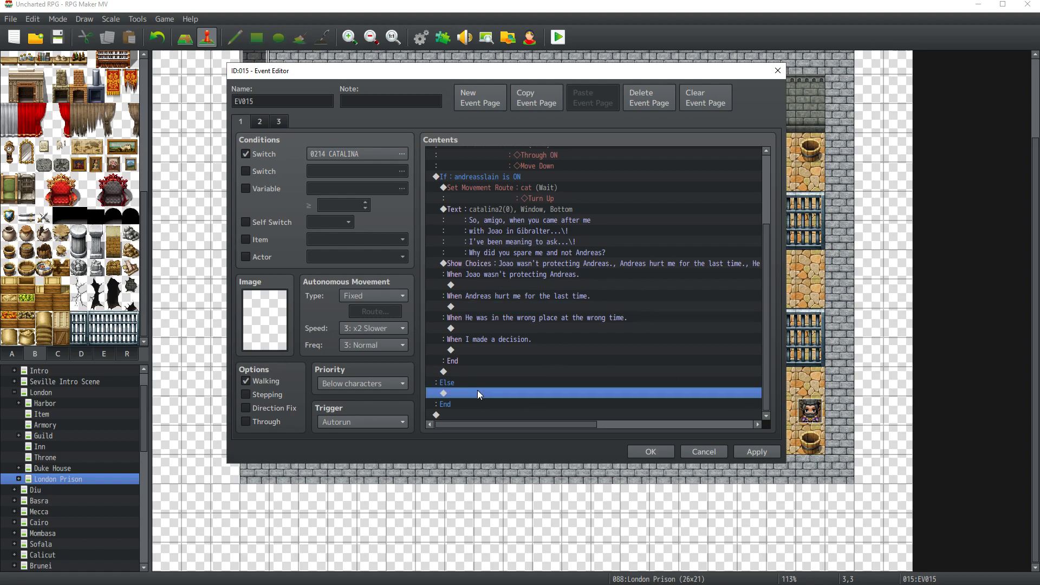
{"action": "left_click", "coordinate": [491, 210]}
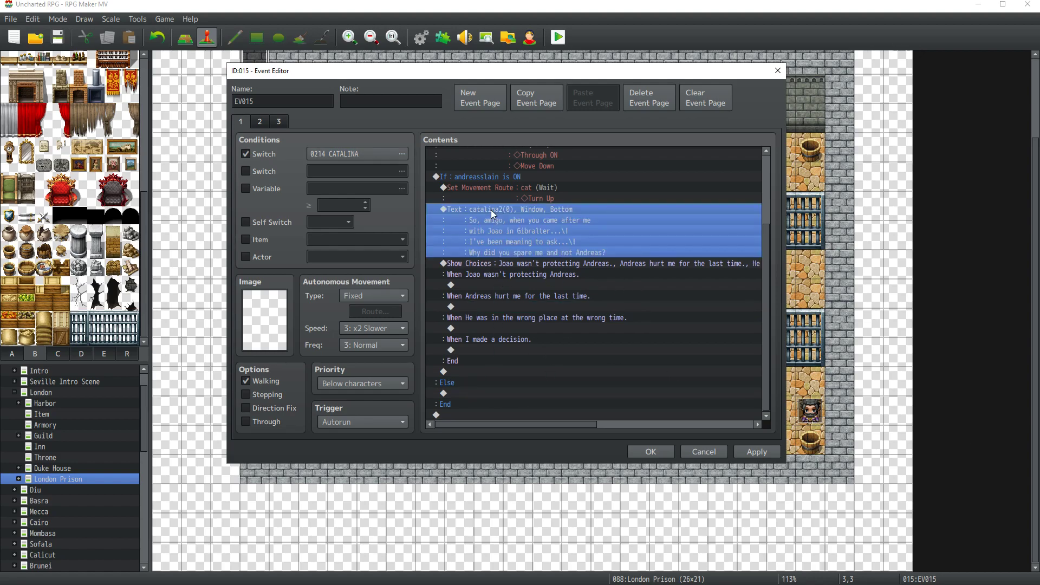
{"action": "left_click", "coordinate": [467, 388]}
{"action": "key", "text": "ctrl+v"}
Step: Replace the text of Catalina's copied message in the Else branch with "Andreas..."
{"action": "double_click", "coordinate": [501, 382]}
{"action": "left_click_drag", "start_coordinate": [666, 281], "coordinate": [524, 224]}
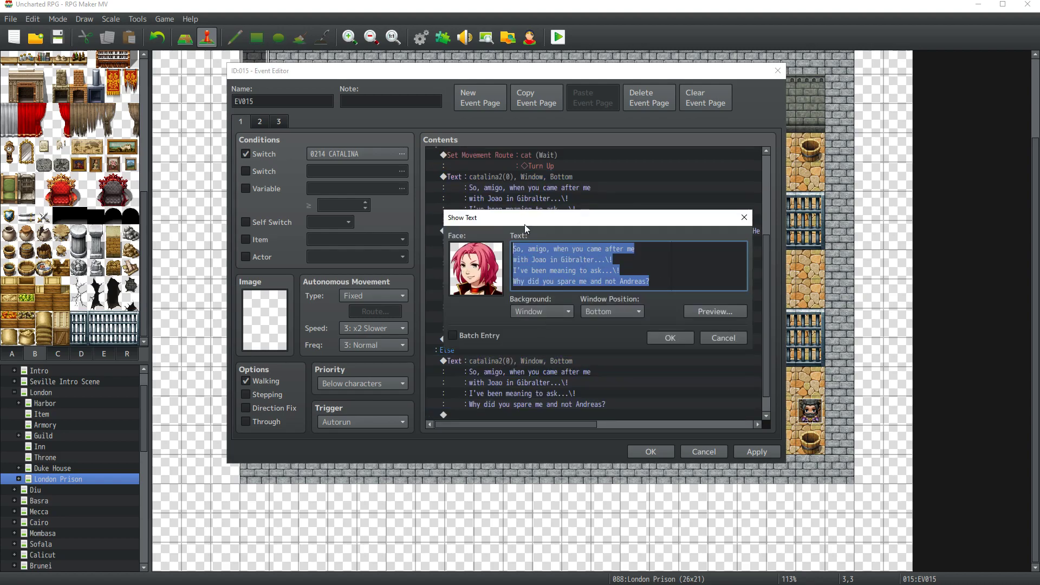
{"action": "type", "text": "Andreas..."}
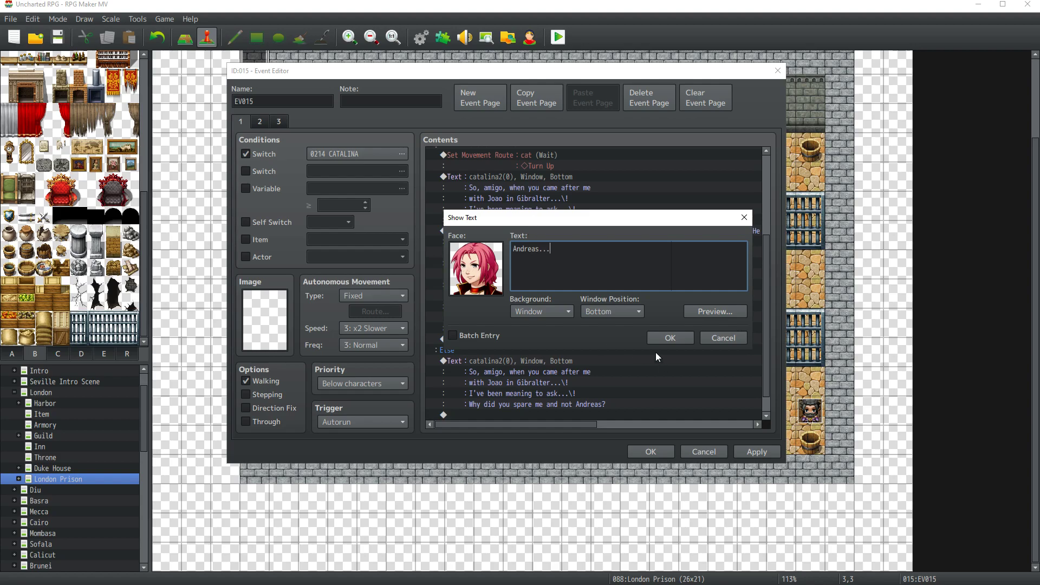
{"action": "left_click", "coordinate": [656, 340]}
{"action": "scroll", "coordinate": [597, 374], "scroll_direction": "down", "scroll_amount": 1}
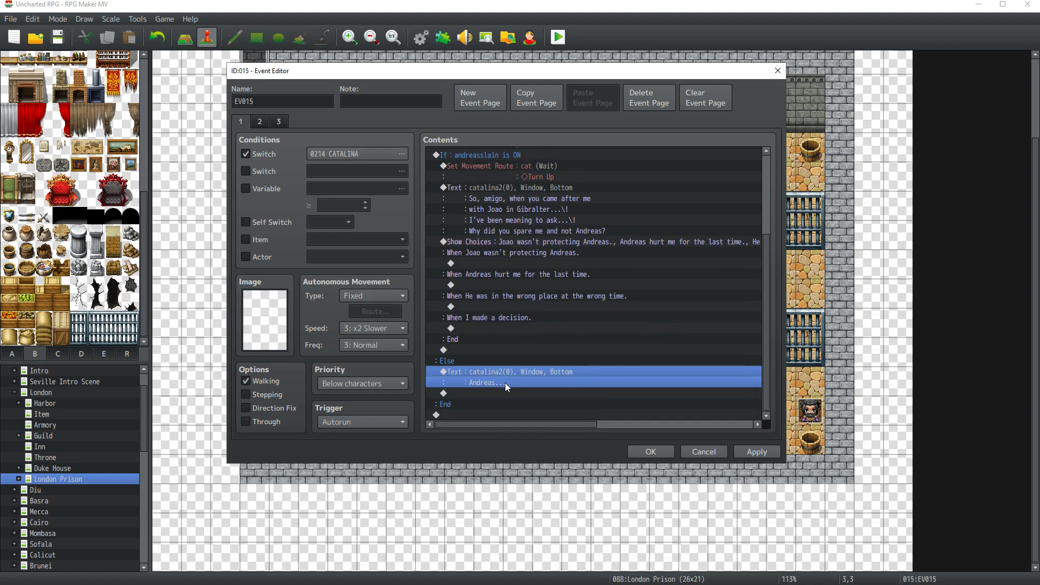
Step: Start a new Show Text message below Catalina's "Andreas..." line and open its face image selection
{"action": "double_click", "coordinate": [502, 392]}
{"action": "left_click", "coordinate": [505, 157]}
{"action": "double_click", "coordinate": [470, 255]}
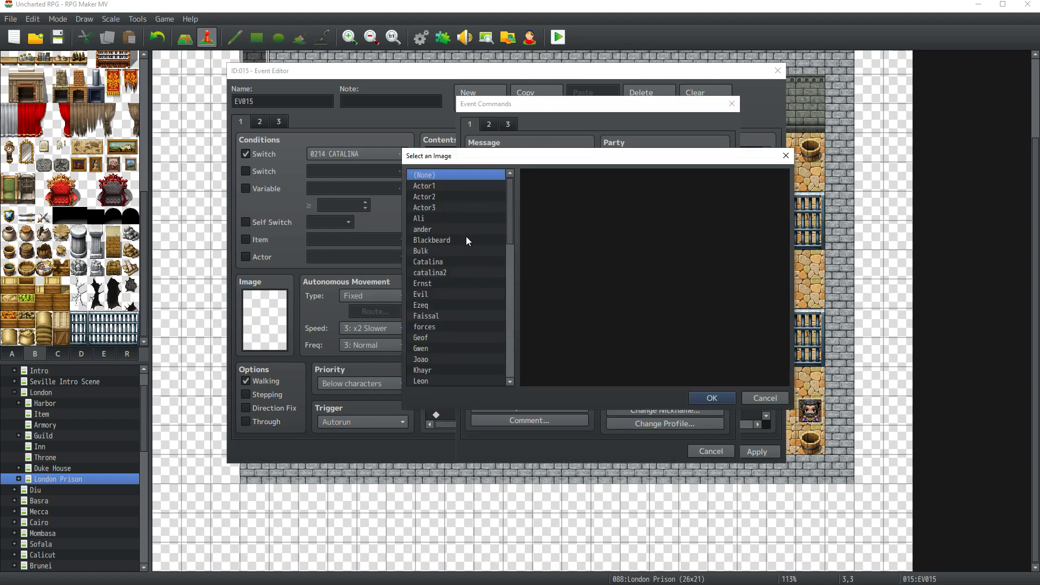
Step: Look through the Actor, Evil, People and SF face sheets for Andreas's portrait
{"action": "left_click", "coordinate": [437, 196]}
{"action": "left_click", "coordinate": [437, 206]}
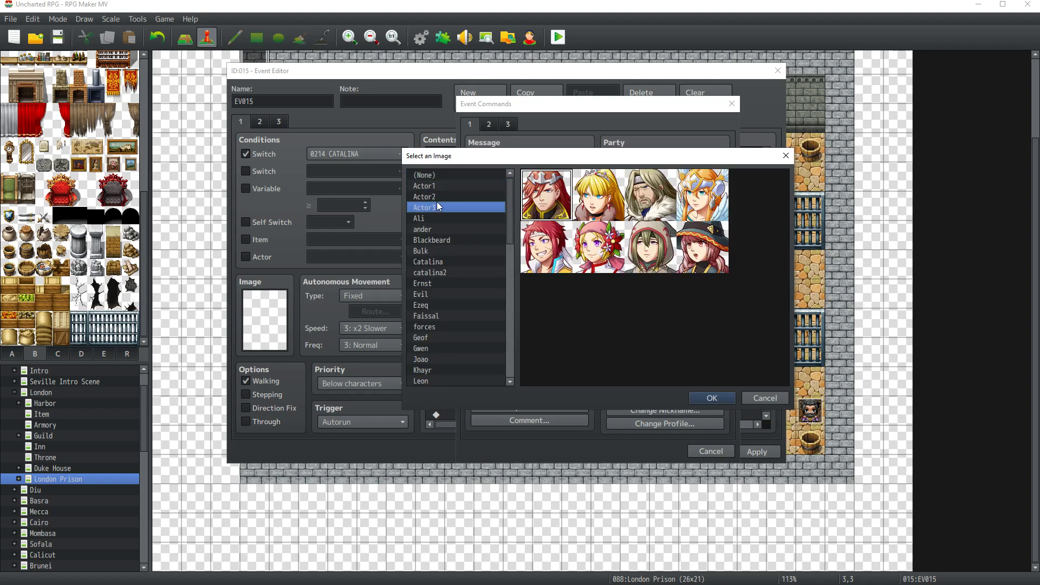
{"action": "left_click", "coordinate": [437, 194]}
{"action": "left_click", "coordinate": [434, 187]}
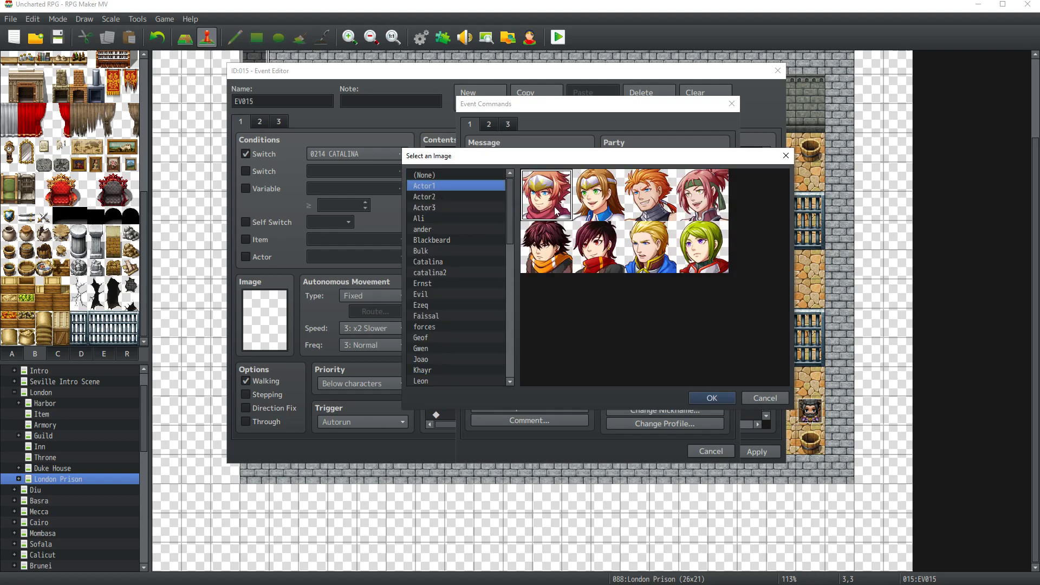
{"action": "left_click", "coordinate": [437, 208]}
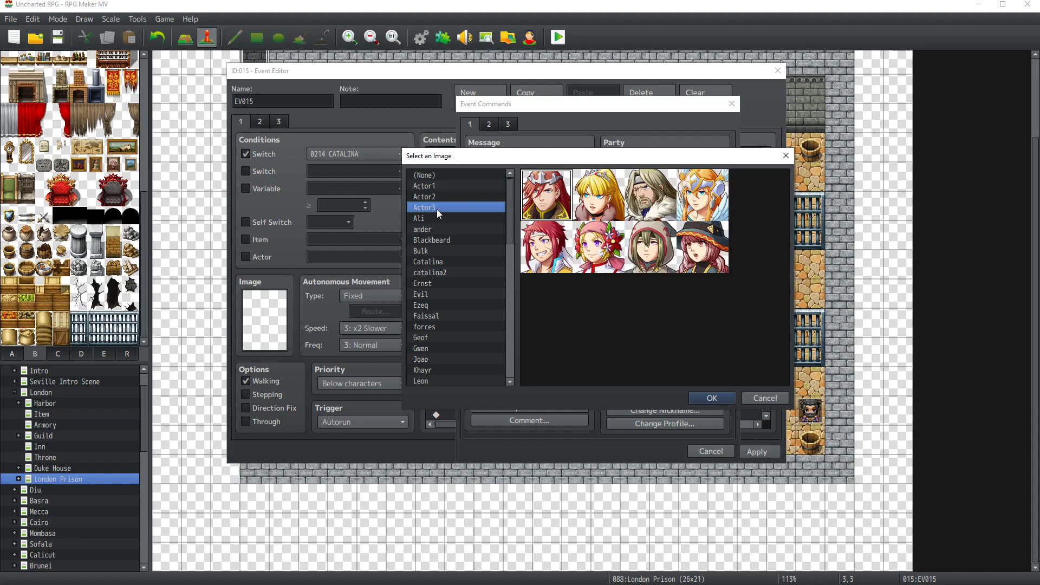
{"action": "left_click", "coordinate": [428, 294]}
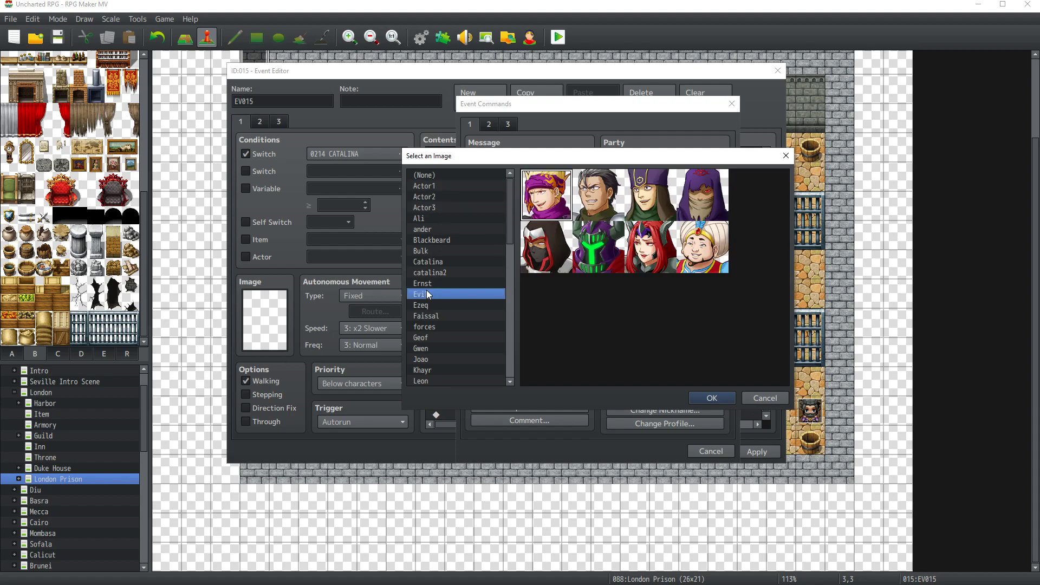
{"action": "scroll", "coordinate": [427, 291], "scroll_direction": "down", "scroll_amount": 5}
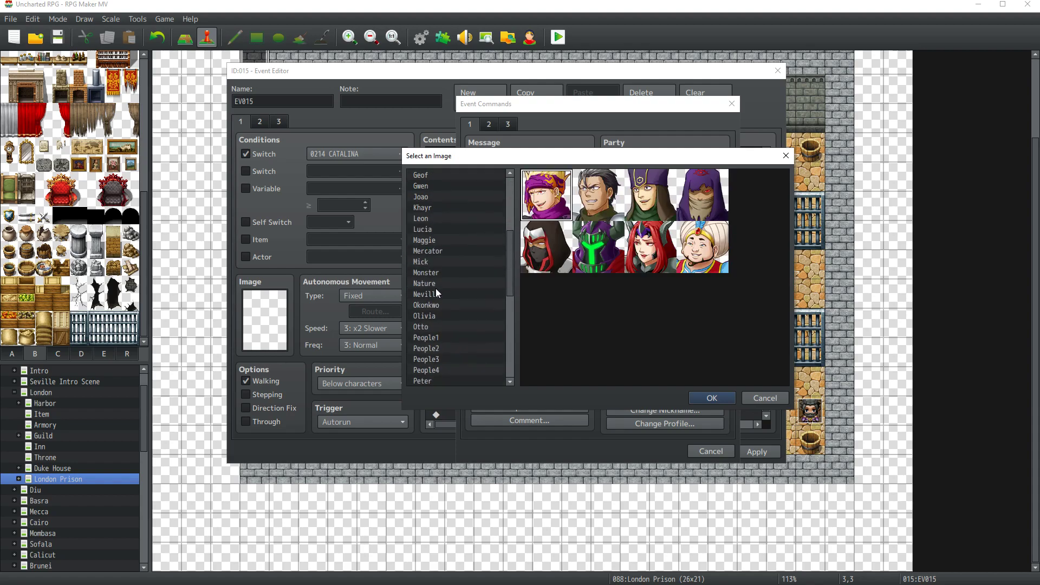
{"action": "scroll", "coordinate": [436, 291], "scroll_direction": "down", "scroll_amount": 4}
{"action": "left_click", "coordinate": [440, 210]}
{"action": "left_click", "coordinate": [438, 228]}
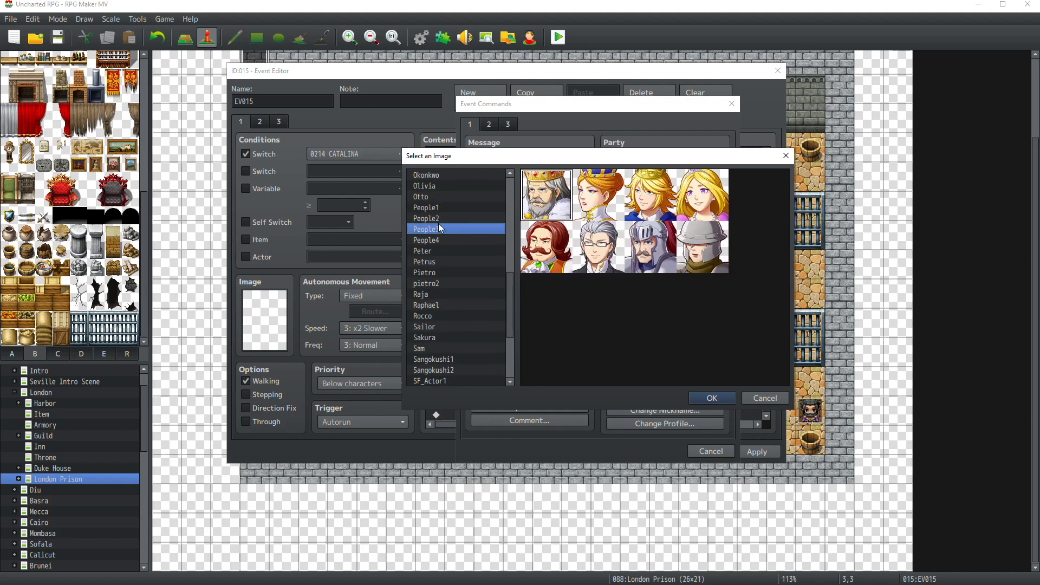
{"action": "left_click", "coordinate": [440, 239]}
{"action": "scroll", "coordinate": [449, 316], "scroll_direction": "down", "scroll_amount": 2}
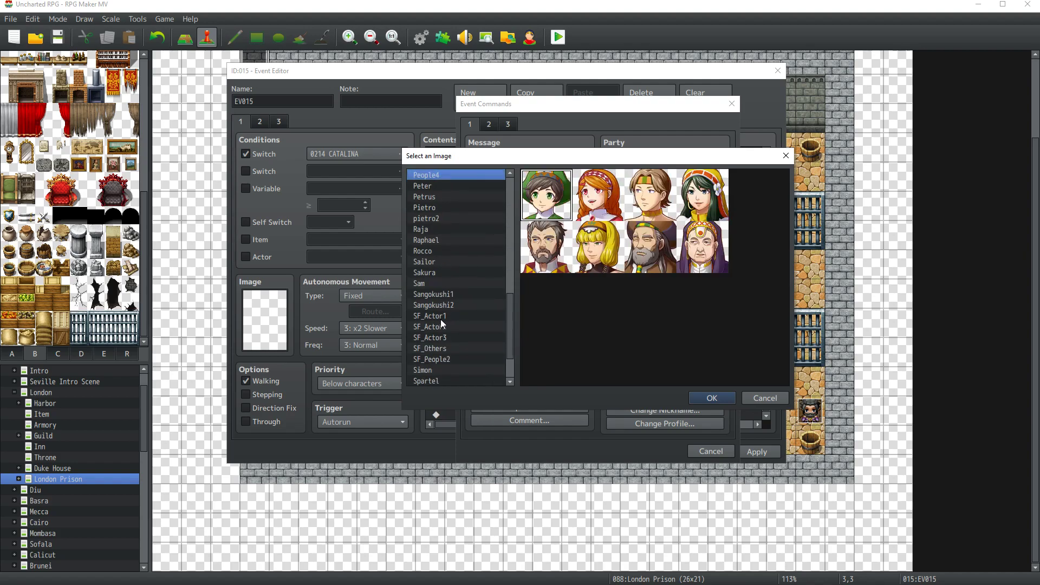
{"action": "left_click", "coordinate": [440, 317]}
{"action": "left_click", "coordinate": [441, 327]}
{"action": "left_click", "coordinate": [442, 318]}
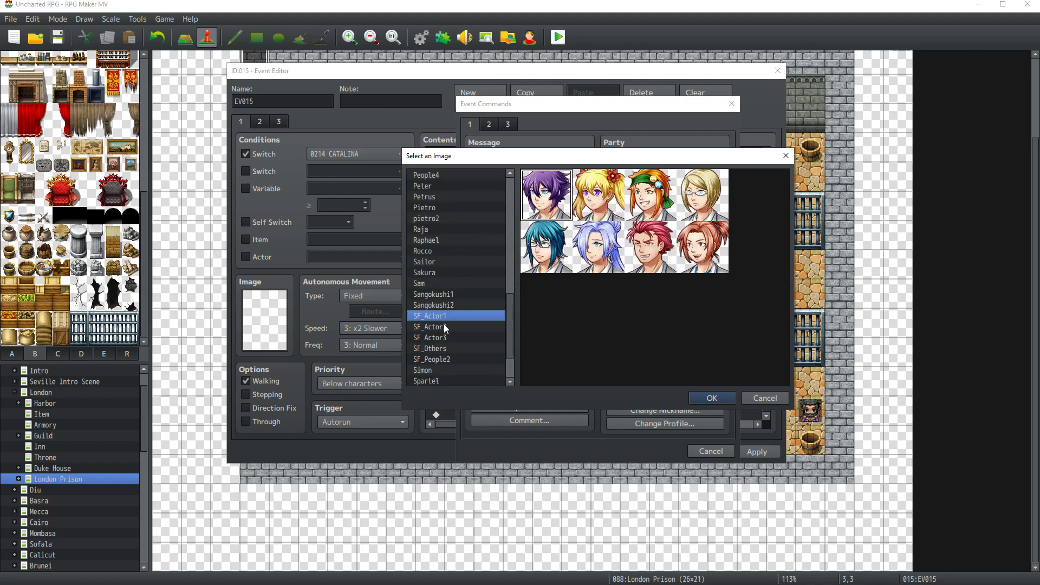
{"action": "left_click", "coordinate": [444, 326]}
{"action": "left_click", "coordinate": [442, 337]}
{"action": "left_click", "coordinate": [439, 349]}
{"action": "left_click", "coordinate": [437, 357]}
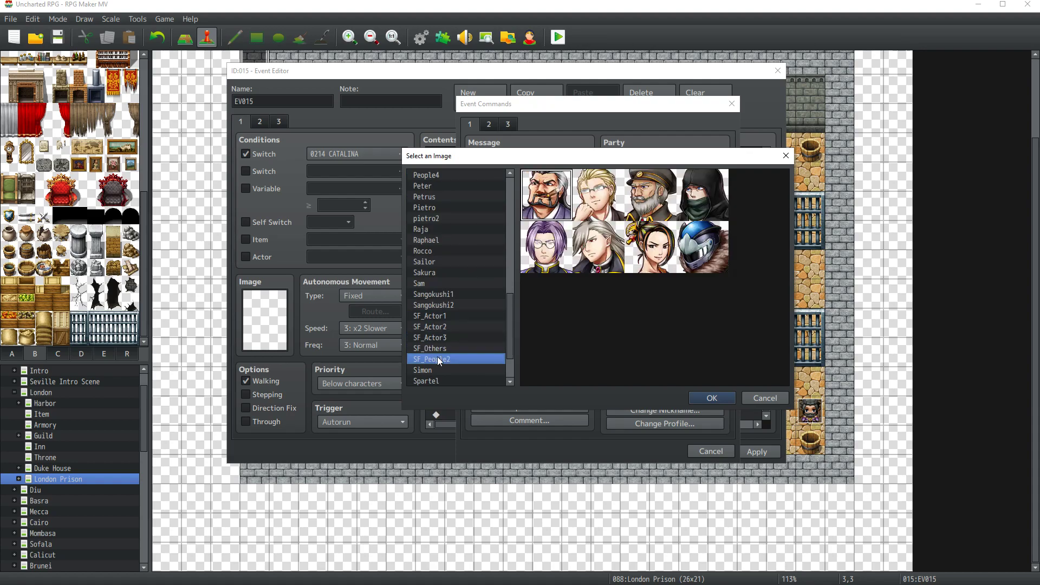
{"action": "scroll", "coordinate": [437, 357], "scroll_direction": "down", "scroll_amount": 2}
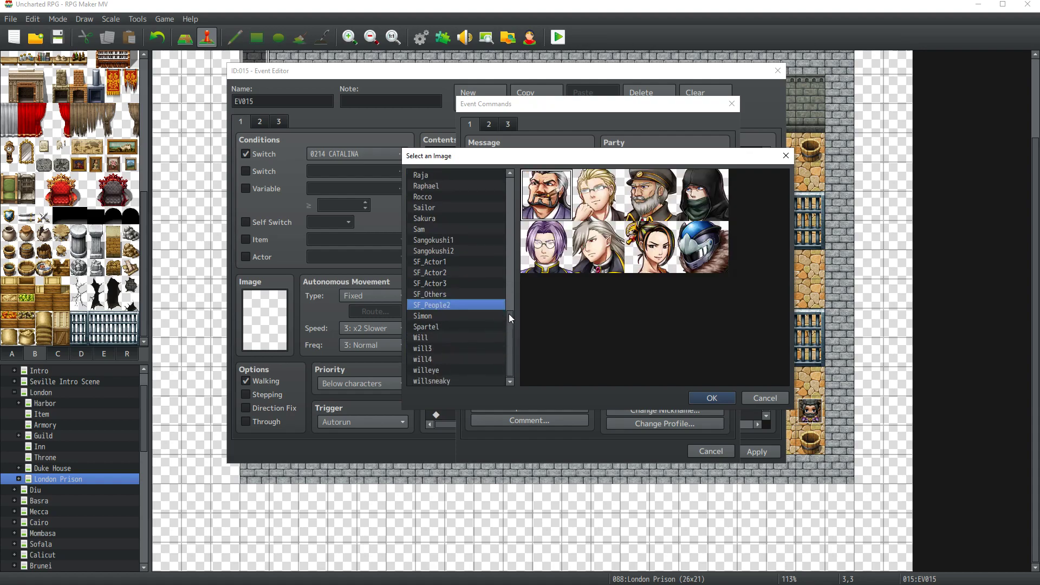
{"action": "left_click_drag", "start_coordinate": [511, 319], "coordinate": [499, 179]}
{"action": "left_click", "coordinate": [463, 186]}
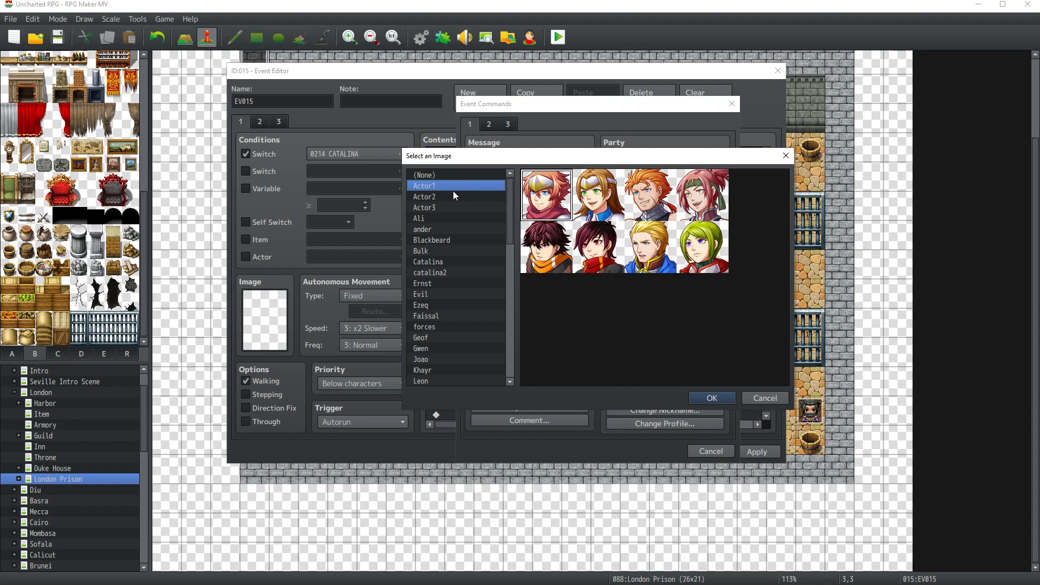
{"action": "left_click", "coordinate": [453, 192]}
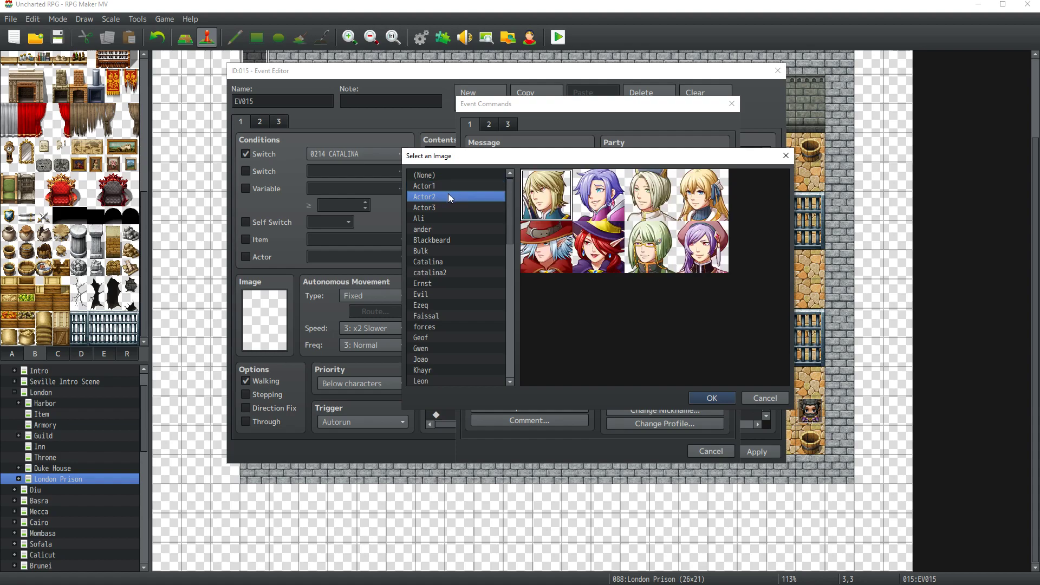
Step: Give the message the grinning red-haired face from Actor3, write "Woah, that hair! Not a bad look, Captain.", and check its preview
{"action": "left_click", "coordinate": [443, 207]}
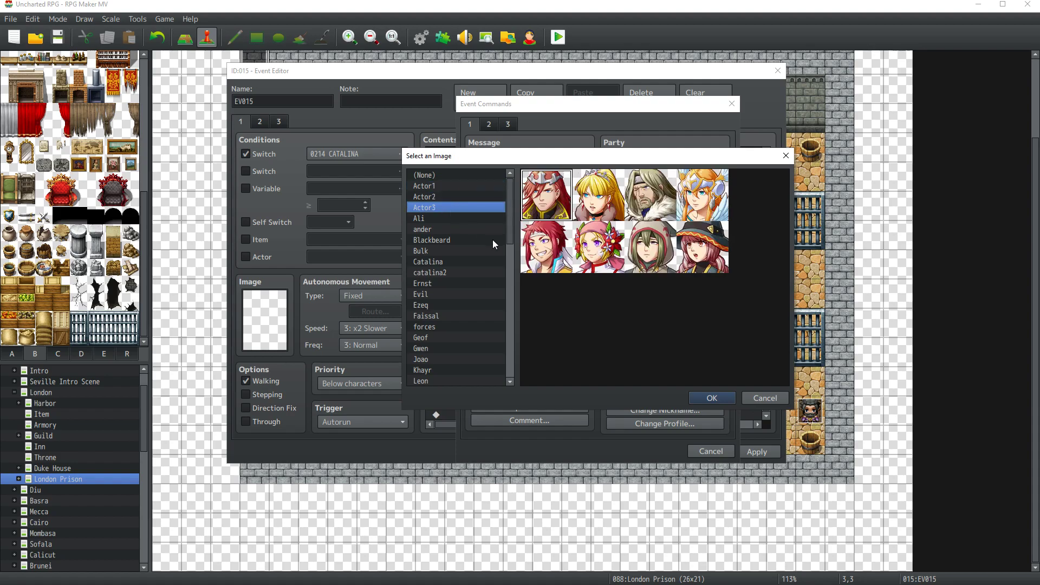
{"action": "double_click", "coordinate": [547, 246]}
{"action": "left_click", "coordinate": [591, 268]}
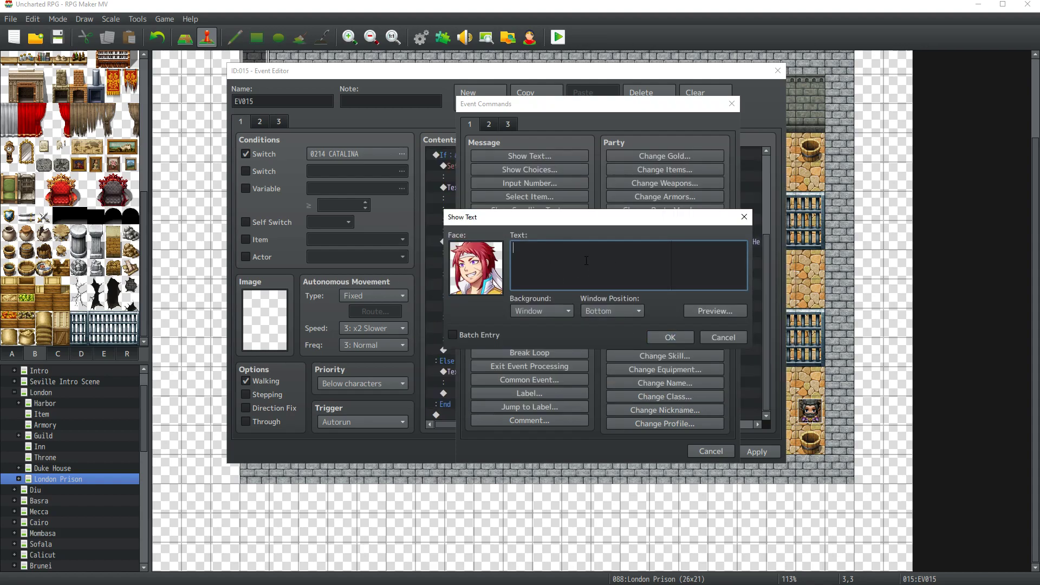
{"action": "type", "text": "Woah, that hair! Not a bad look, Captain."}
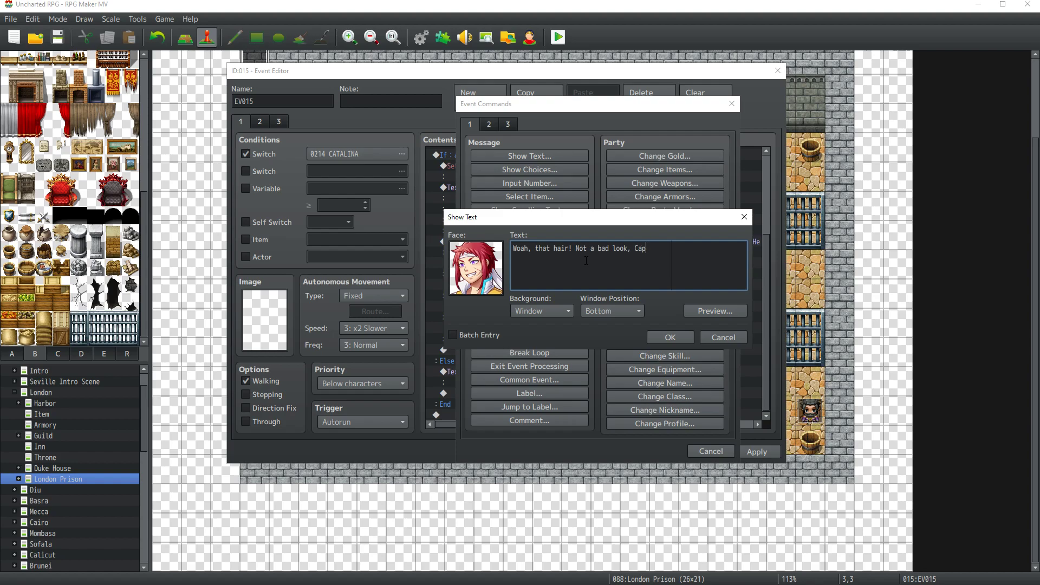
{"action": "left_click", "coordinate": [714, 311]}
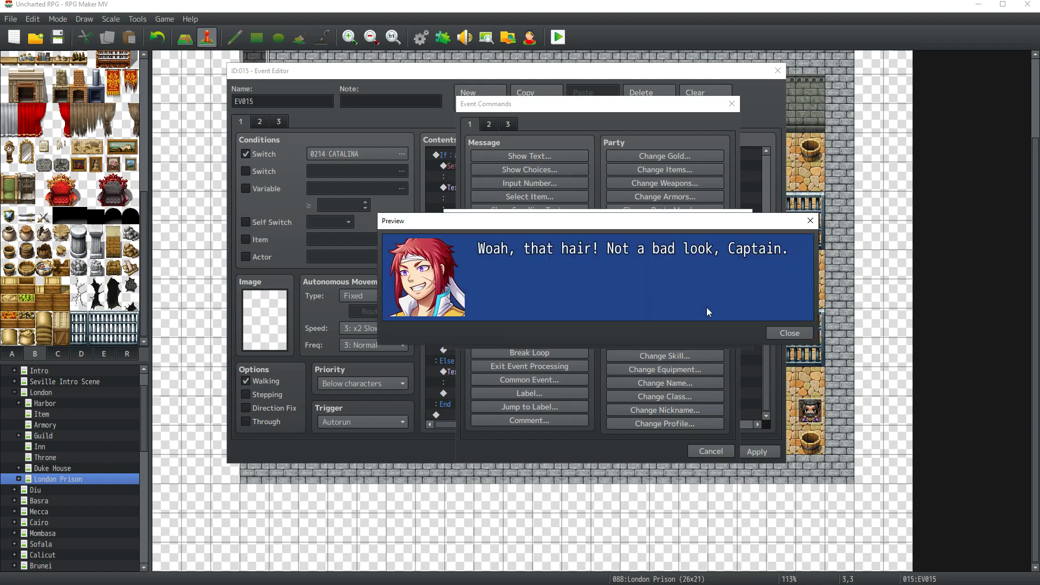
{"action": "left_click", "coordinate": [799, 333]}
{"action": "left_click", "coordinate": [677, 333]}
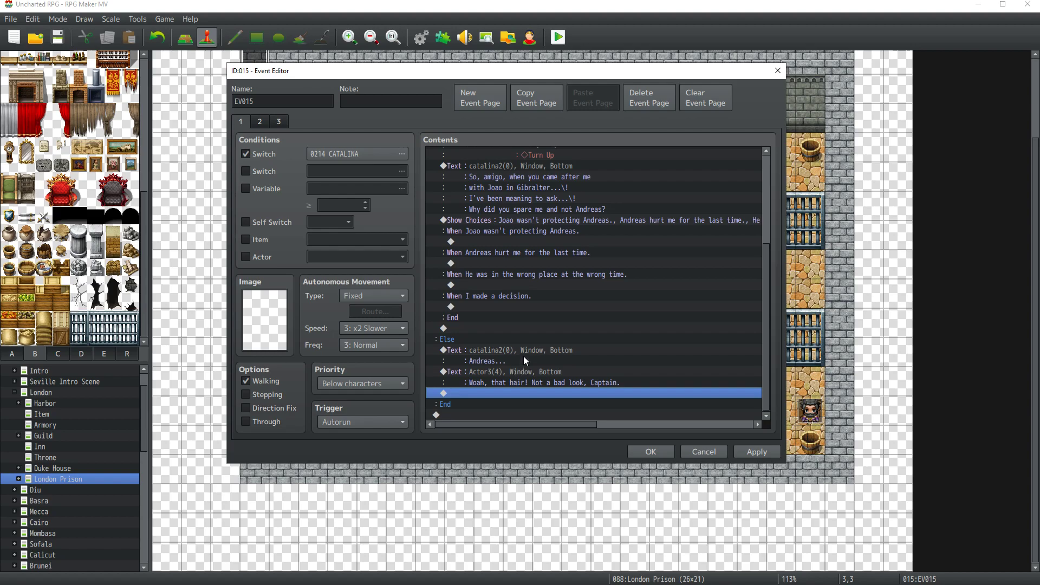
Step: Duplicate Catalina's "Andreas..." message below Andreas's reply in the Else branch
{"action": "left_click", "coordinate": [530, 353]}
{"action": "key", "text": "ctrl+c"}
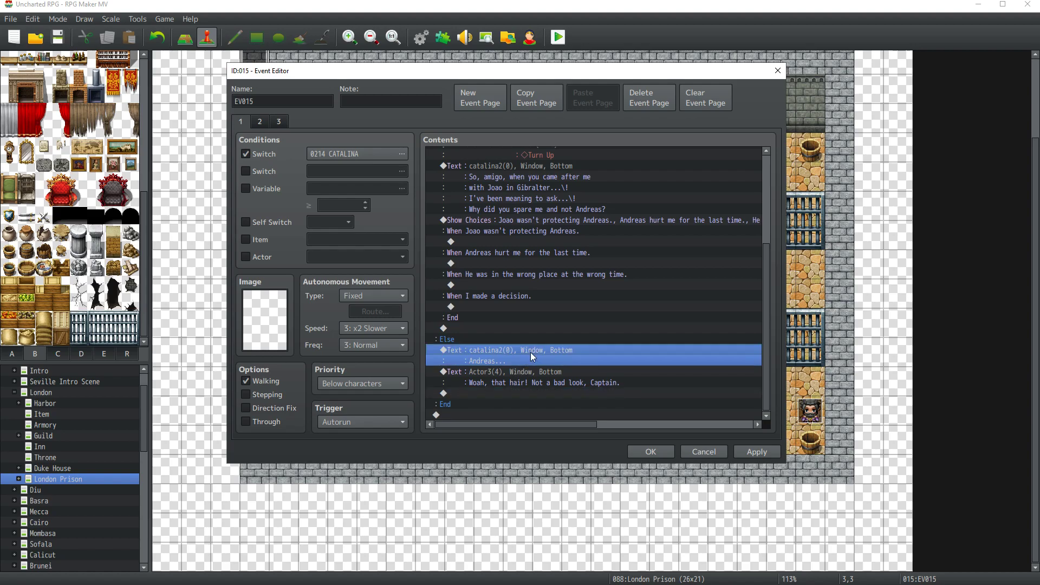
{"action": "left_click", "coordinate": [520, 392]}
{"action": "key", "text": "ctrl+v"}
Step: Rewrite Catalina's duplicated message as "When this is all over, I will get you out of here." on two lines
{"action": "double_click", "coordinate": [519, 392]}
{"action": "key", "text": "ctrl+a"}
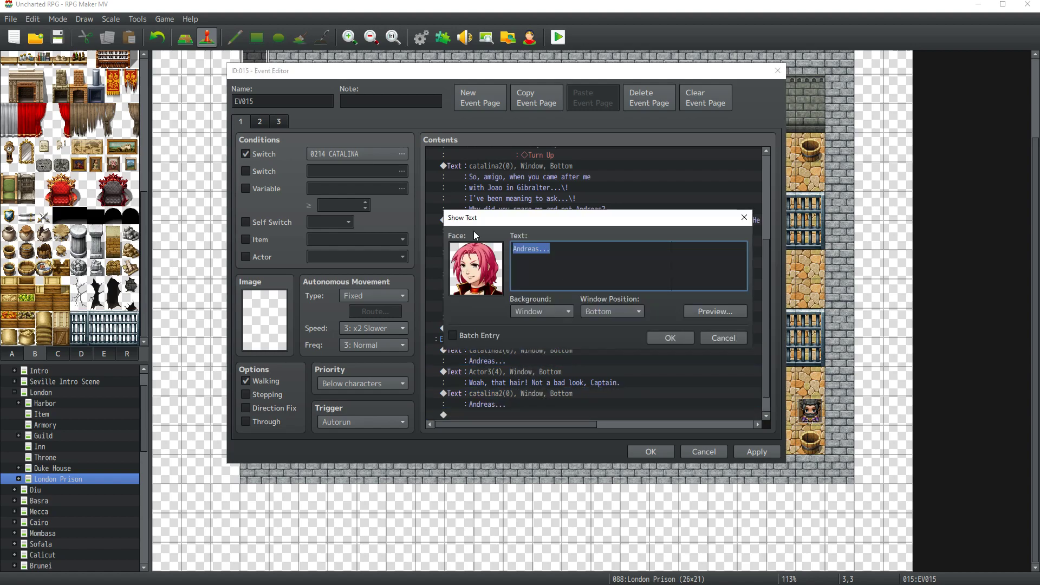
{"action": "type", "text": "When this is all over, I will get ou"}
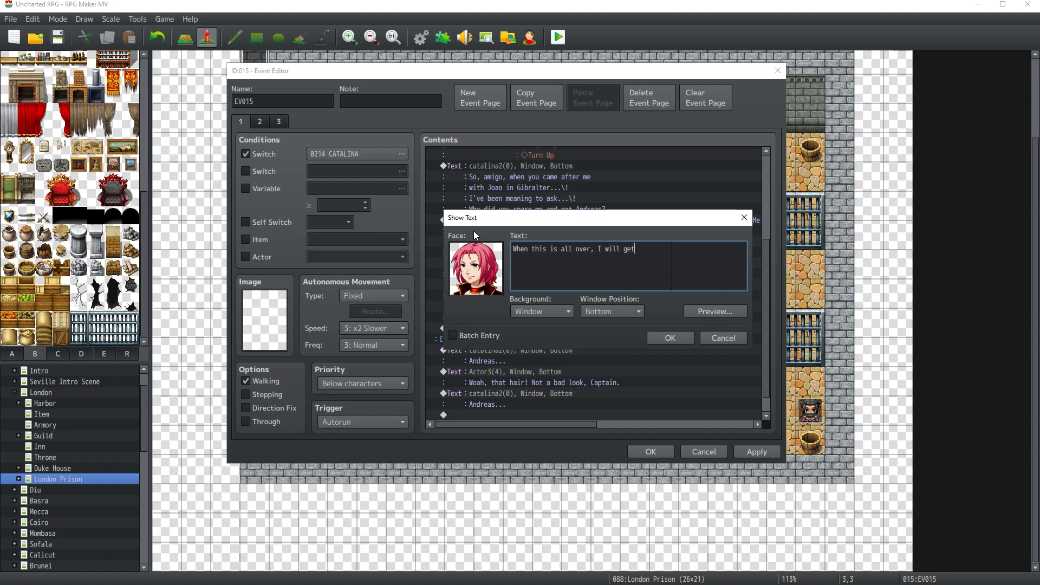
{"action": "key", "text": "BackSpace"}
{"action": "key", "text": "BackSpace"}
{"action": "type", "text": "you"}
{"action": "key", "text": "Return"}
{"action": "type", "text": "out of here."}
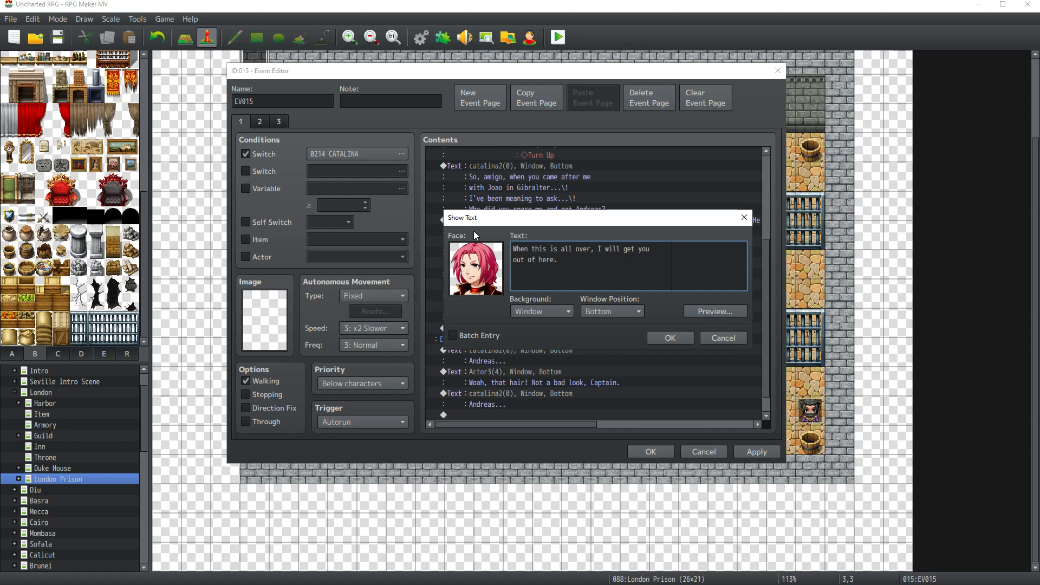
{"action": "left_click", "coordinate": [656, 337]}
Step: Duplicate Andreas's "Woah, that hair!" message to the end of the Else branch
{"action": "left_click", "coordinate": [499, 339]}
{"action": "key", "text": "ctrl+c"}
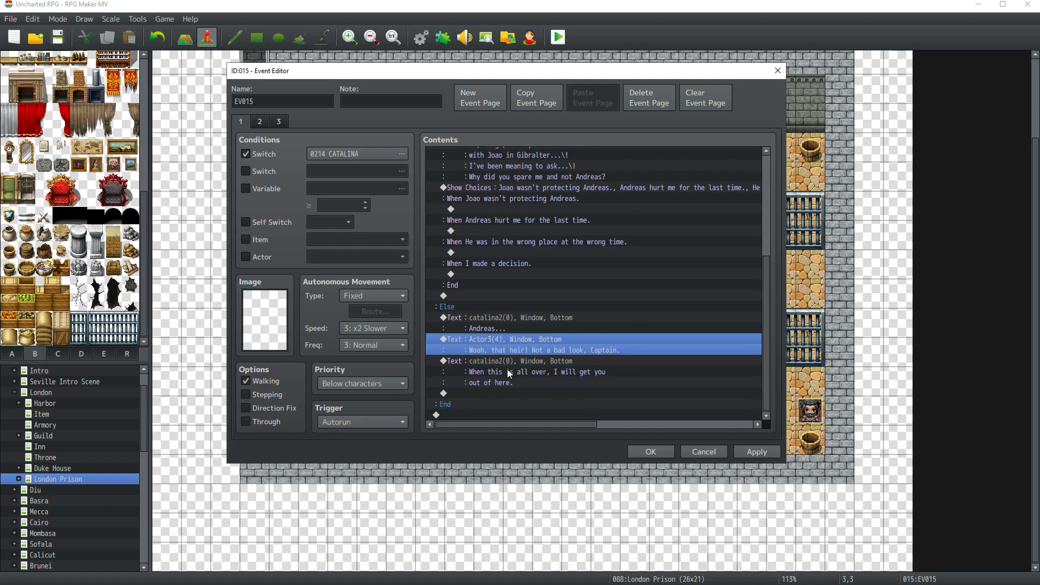
{"action": "left_click", "coordinate": [509, 389]}
{"action": "key", "text": "ctrl+v"}
Step: Replace the text of Andreas's last duplicated message with "To be fair, it isn't all that bad," and "free food, free lodging," on two lines
{"action": "double_click", "coordinate": [514, 391]}
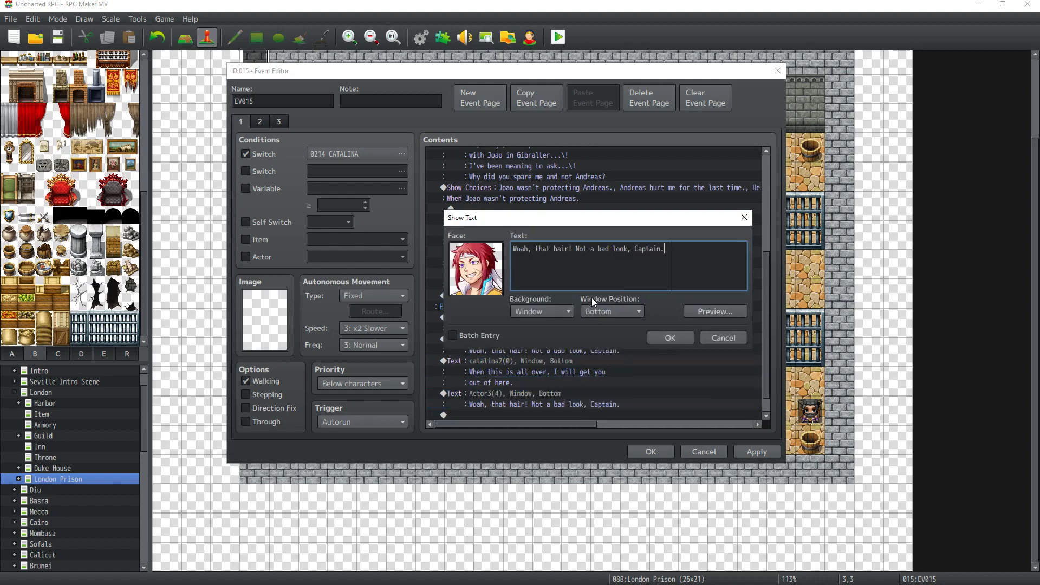
{"action": "type", "text": "To be fai"}
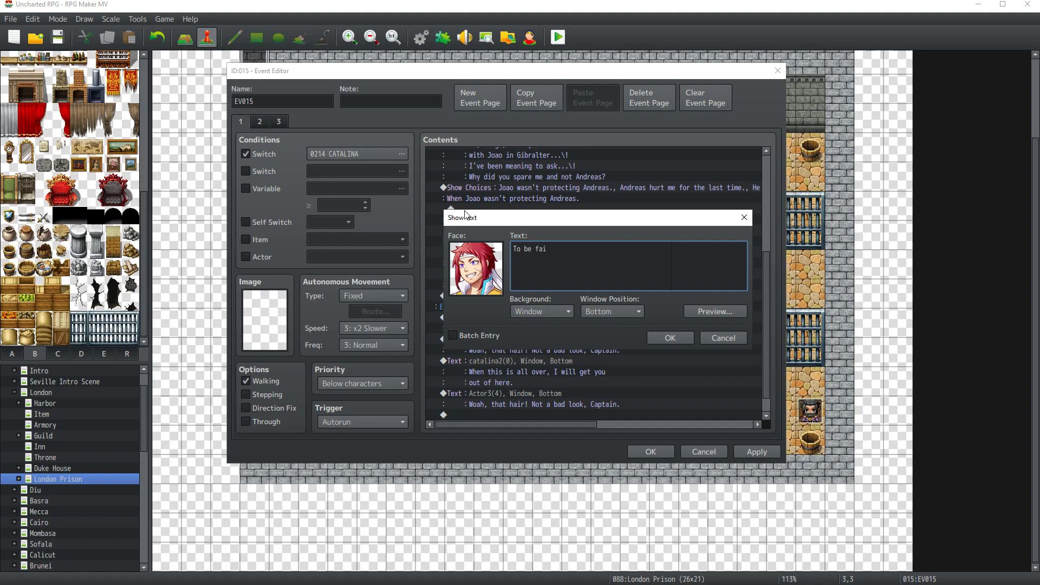
{"action": "type", "text": "r, it isn't all ba"}
{"action": "key", "text": "BackSpace"}
{"action": "key", "text": "BackSpace"}
{"action": "type", "text": "that bad, "}
{"action": "type", "text": "free fo"}
{"action": "type", "text": "od, "}
{"action": "type", "text": "free lodging, "}
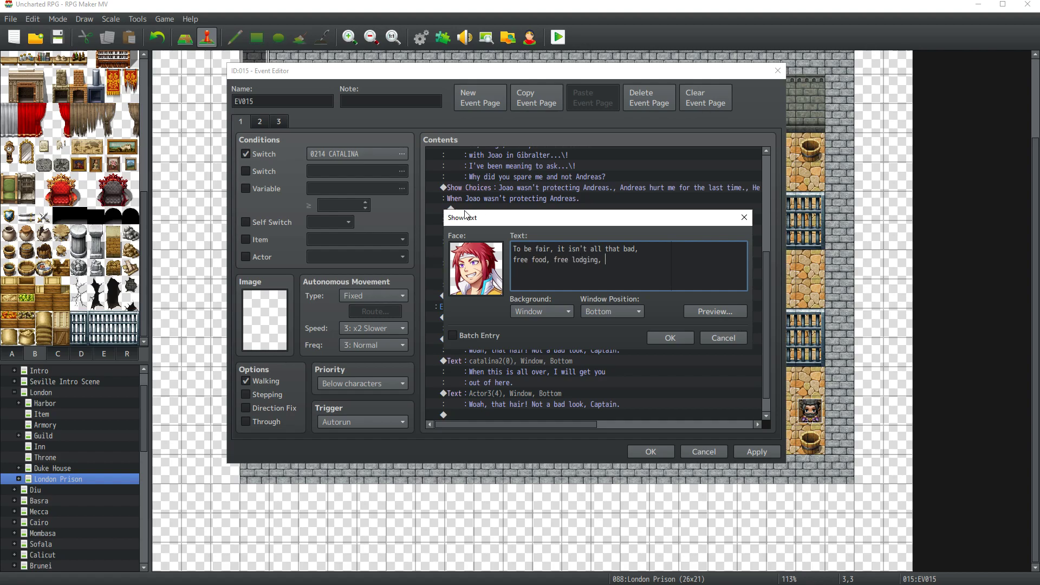
Step: Finish Andreas's message with "no one trying to kill me. You should try it sometime, ha, ha!" and accept it
{"action": "type", "text": "no one trying"}
{"action": "key", "text": "Return"}
{"action": "type", "text": "to kill me"}
{"action": "type", "text": ". You should try it sometime"}
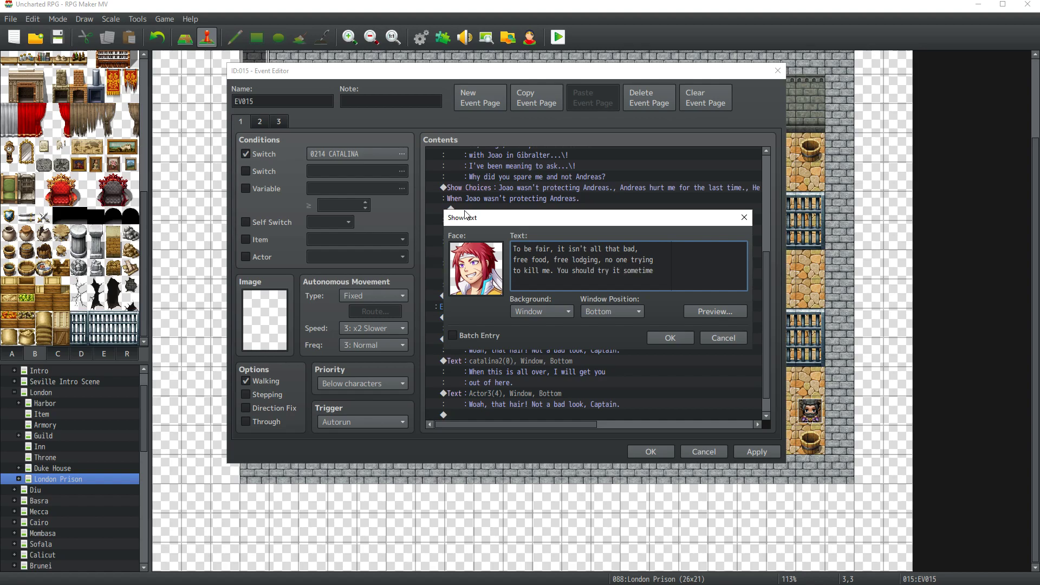
{"action": "type", "text": ","}
{"action": "key", "text": "Return"}
{"action": "type", "text": "haha"}
{"action": "key", "text": "BackSpace"}
{"action": "key", "text": "BackSpace"}
{"action": "type", "text": ", ha"}
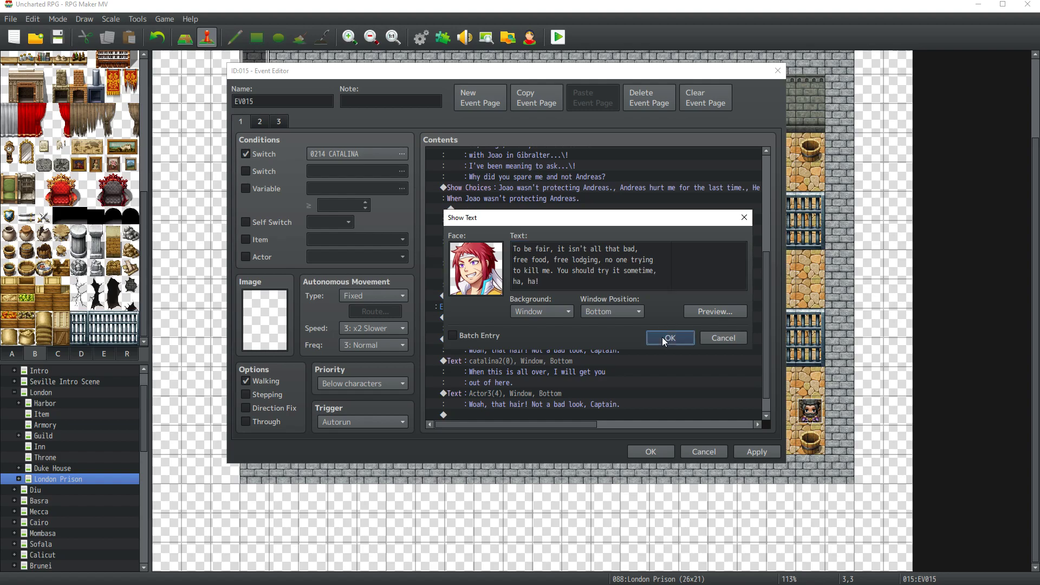
{"action": "left_click", "coordinate": [666, 338]}
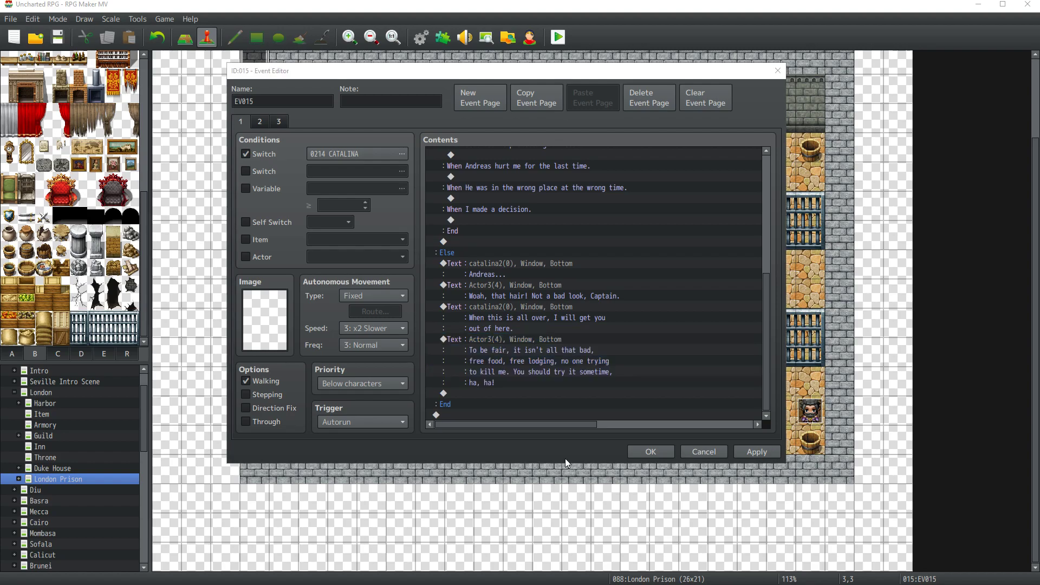
Step: Apply the dialogue changes to EV015 and close its event editor
{"action": "left_click", "coordinate": [496, 394]}
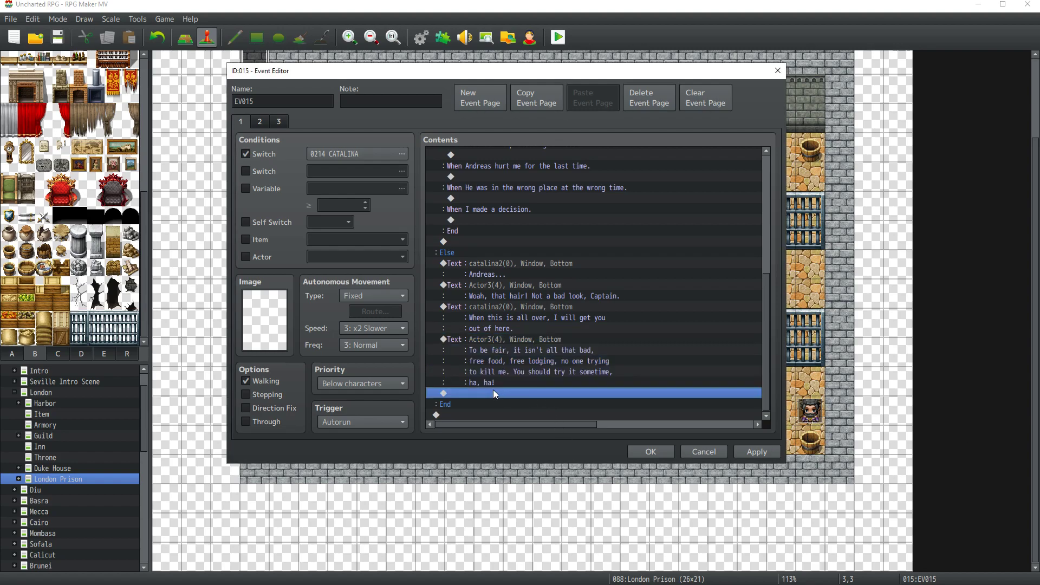
{"action": "left_click", "coordinate": [757, 452]}
{"action": "left_click", "coordinate": [651, 452]}
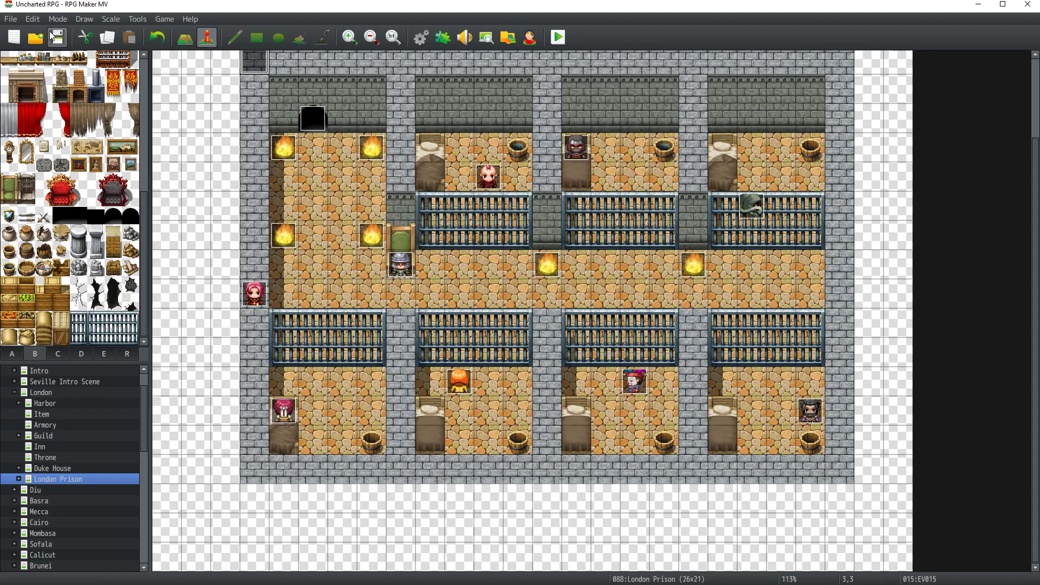
{"action": "left_click", "coordinate": [421, 37]}
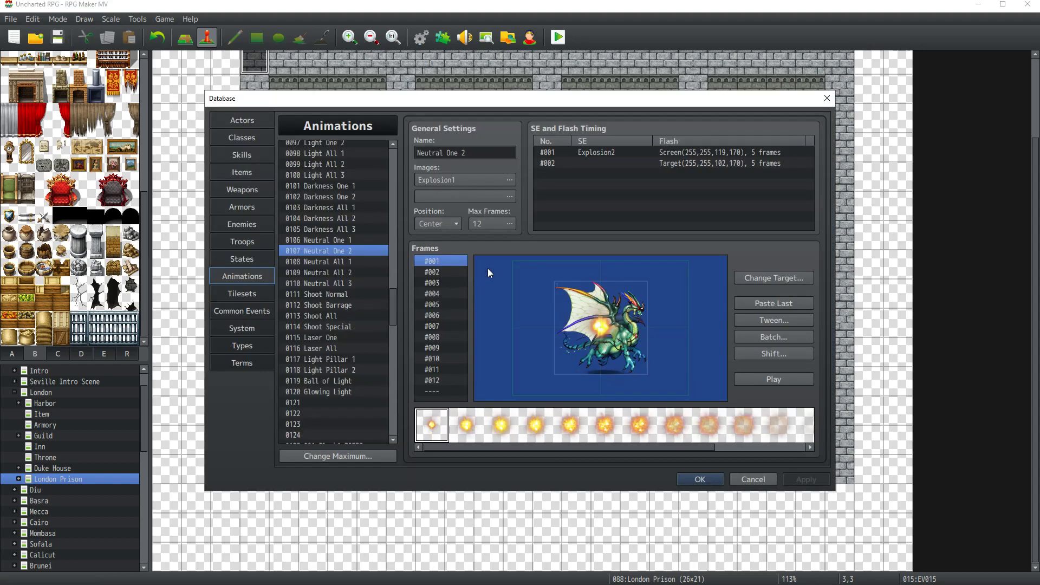
{"action": "left_click", "coordinate": [753, 480]}
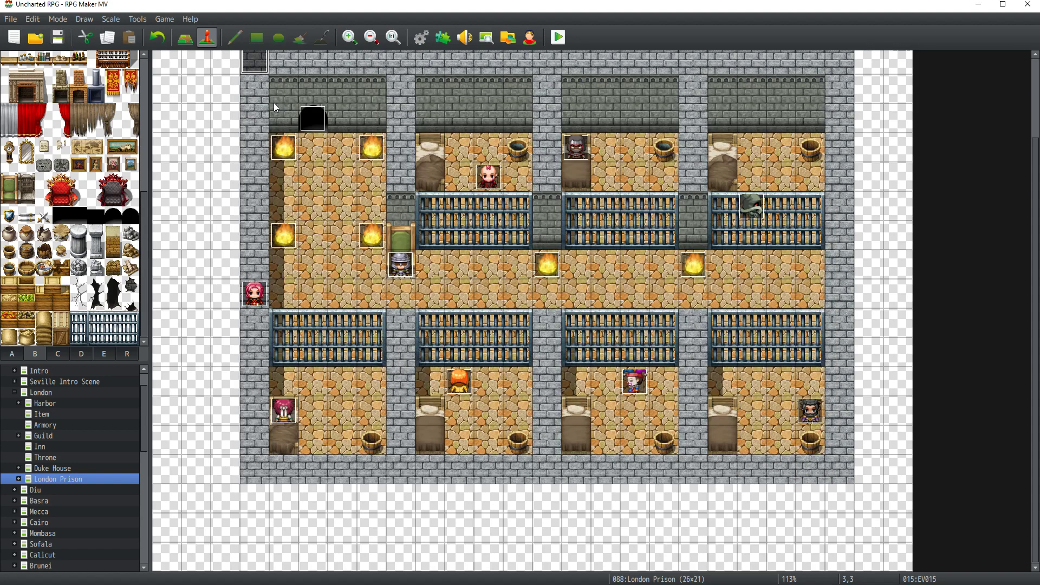
Step: Reopen EV015 and review its three pages, including the Else branch dialogue on page 1
{"action": "double_click", "coordinate": [253, 73]}
{"action": "left_click_drag", "start_coordinate": [401, 109], "coordinate": [496, 67]}
{"action": "left_click", "coordinate": [346, 113]}
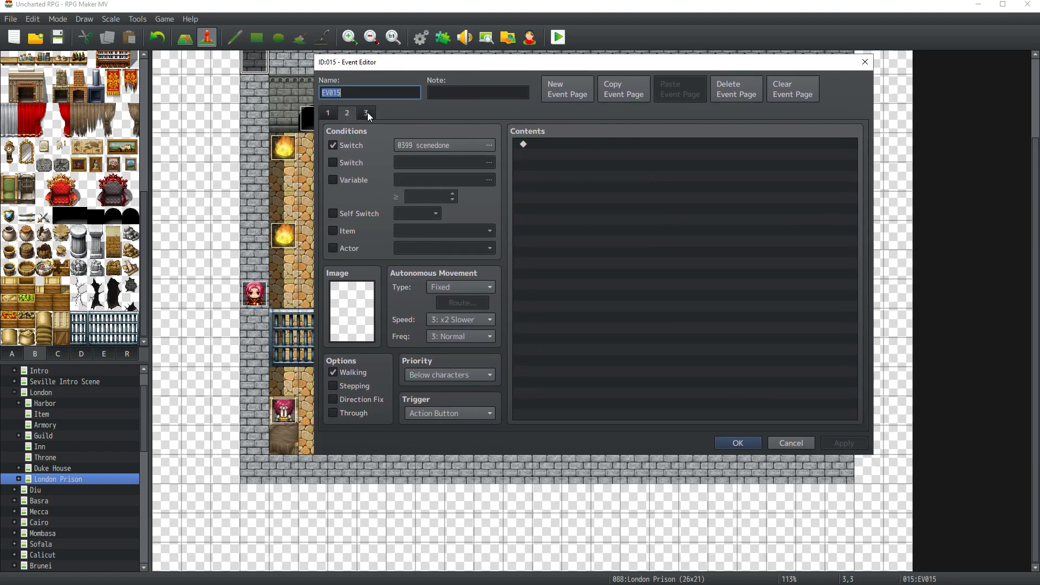
{"action": "left_click", "coordinate": [366, 114]}
{"action": "left_click", "coordinate": [329, 113]}
{"action": "left_click_drag", "start_coordinate": [852, 239], "coordinate": [852, 357]}
{"action": "left_click", "coordinate": [616, 385]}
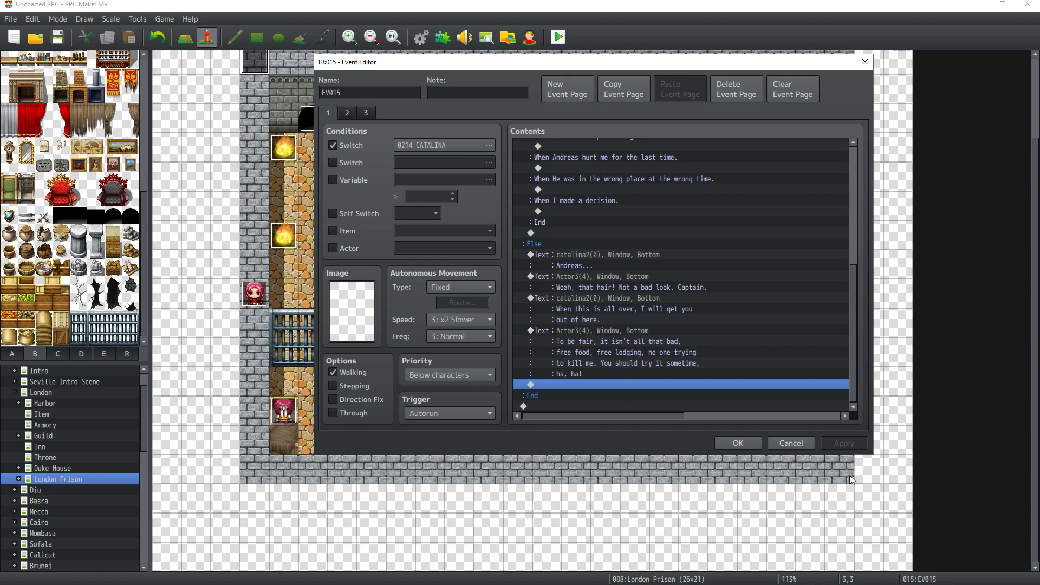
{"action": "left_click", "coordinate": [720, 441]}
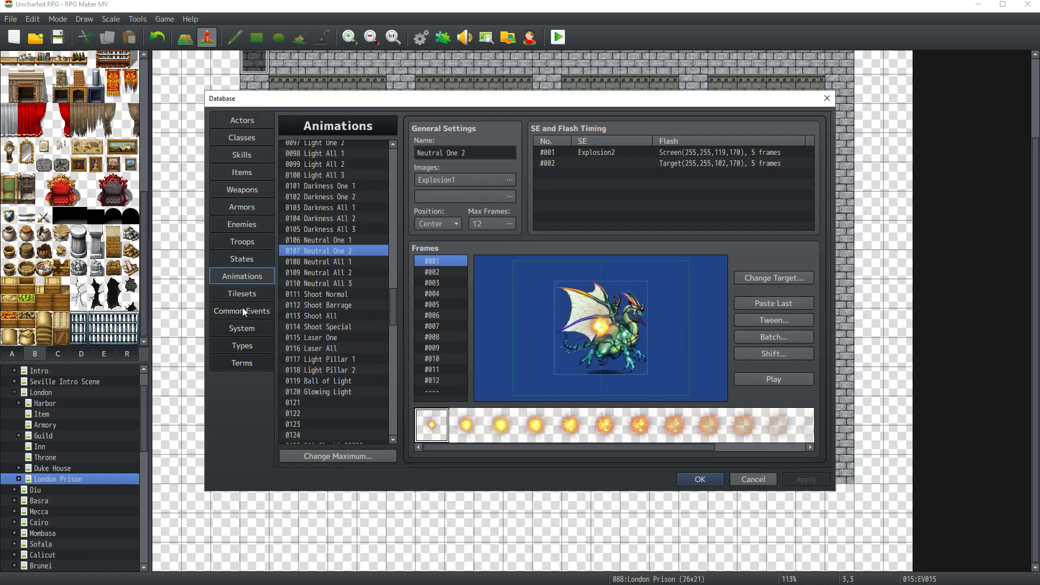
Step: Check the TO DO LIST common event and view the Santa Cruz map
{"action": "left_click", "coordinate": [242, 309]}
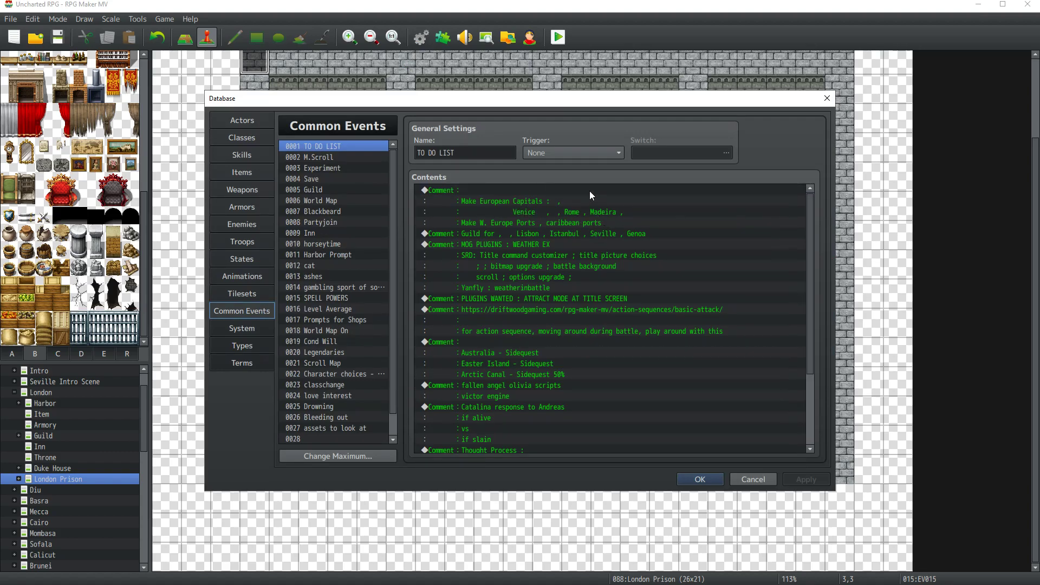
{"action": "left_click", "coordinate": [701, 480]}
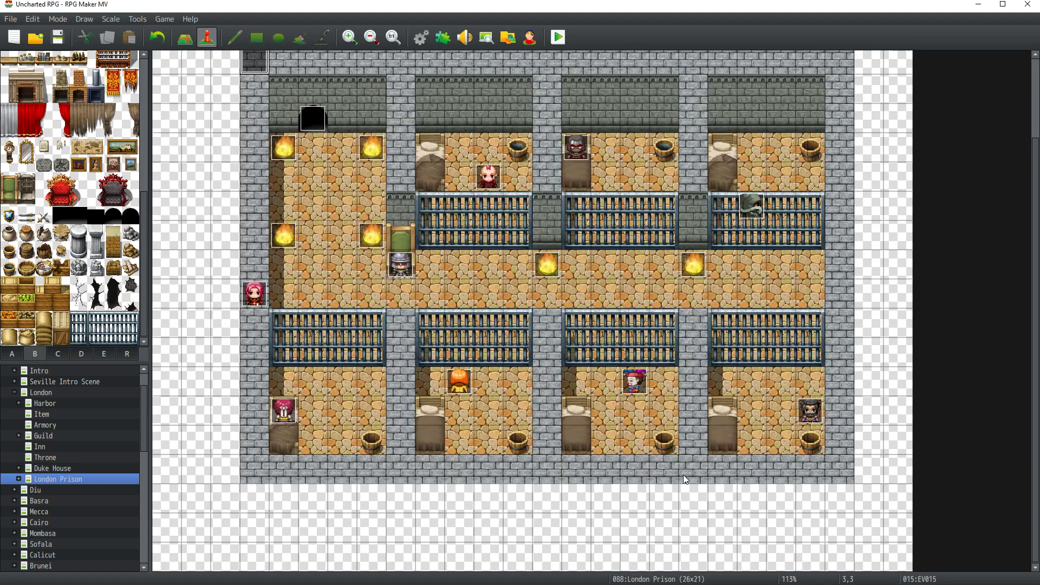
{"action": "left_click_drag", "start_coordinate": [144, 404], "coordinate": [145, 529]}
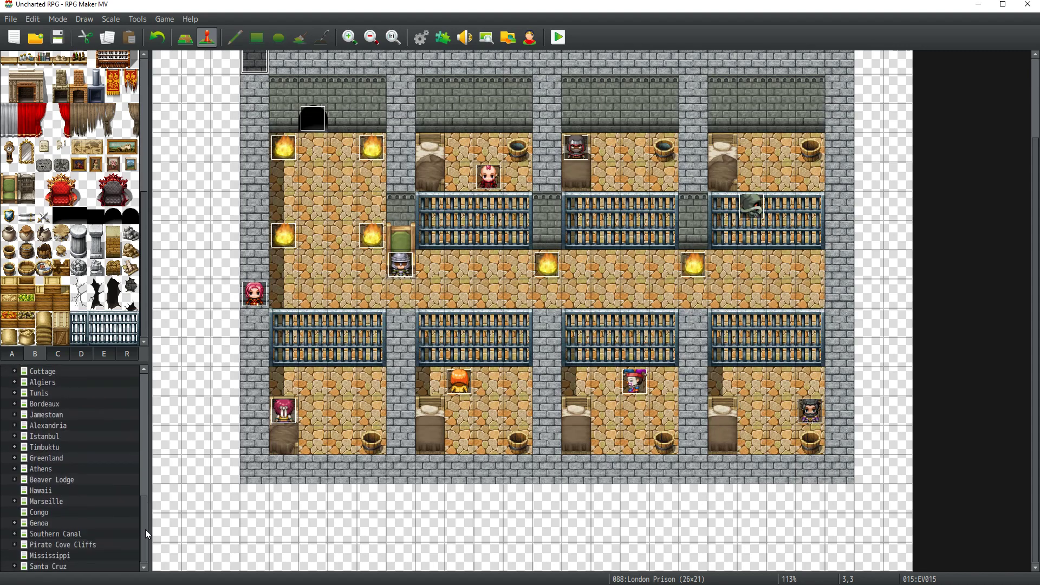
{"action": "left_click", "coordinate": [49, 566]}
Step: Display the World Map and inspect its Havana event
{"action": "left_click_drag", "start_coordinate": [144, 518], "coordinate": [60, 386]}
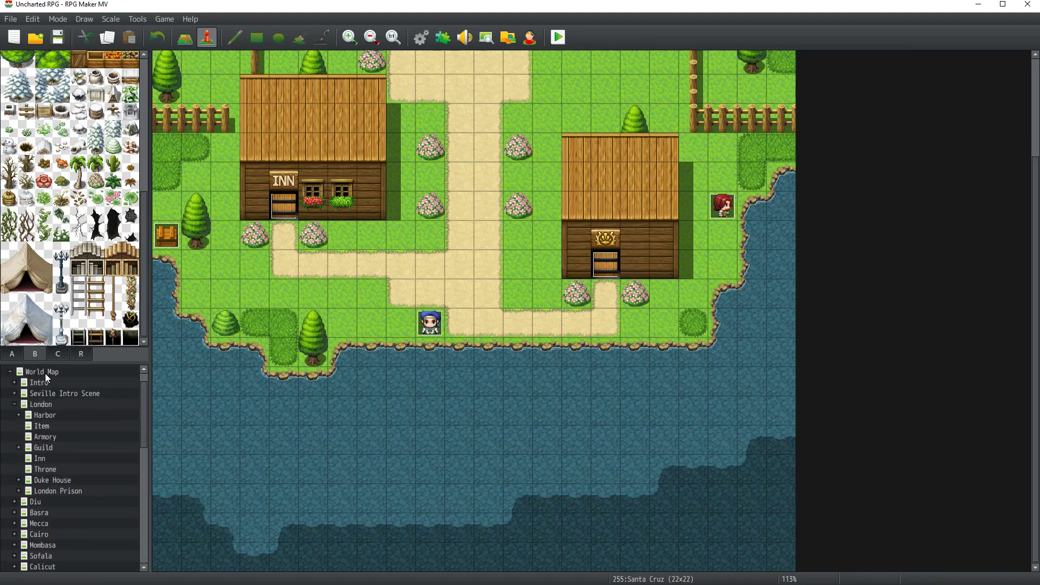
{"action": "left_click", "coordinate": [44, 373]}
{"action": "scroll", "coordinate": [394, 245], "scroll_direction": "up", "scroll_amount": 5}
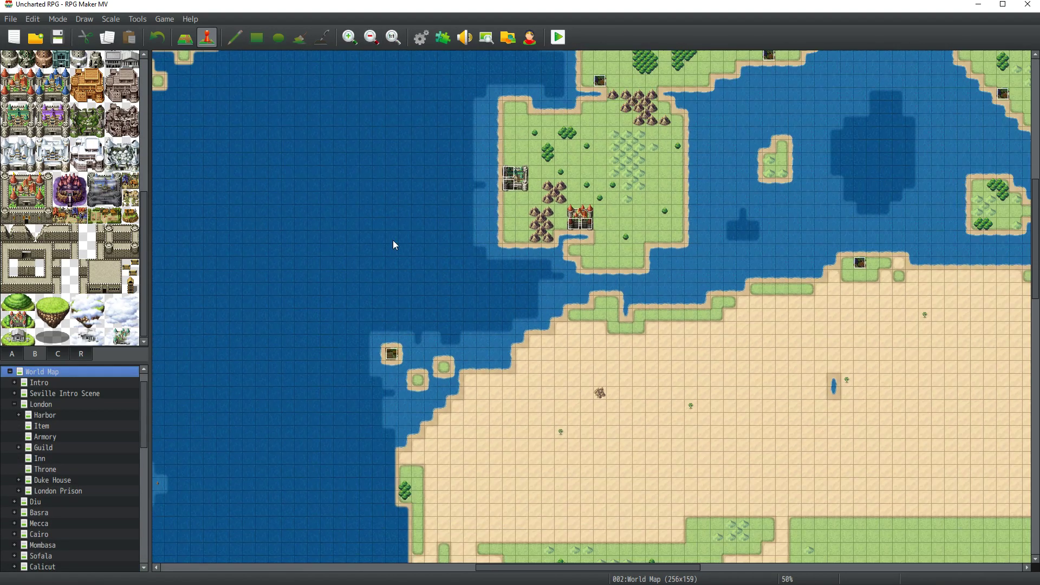
{"action": "middle_click", "coordinate": [369, 293]}
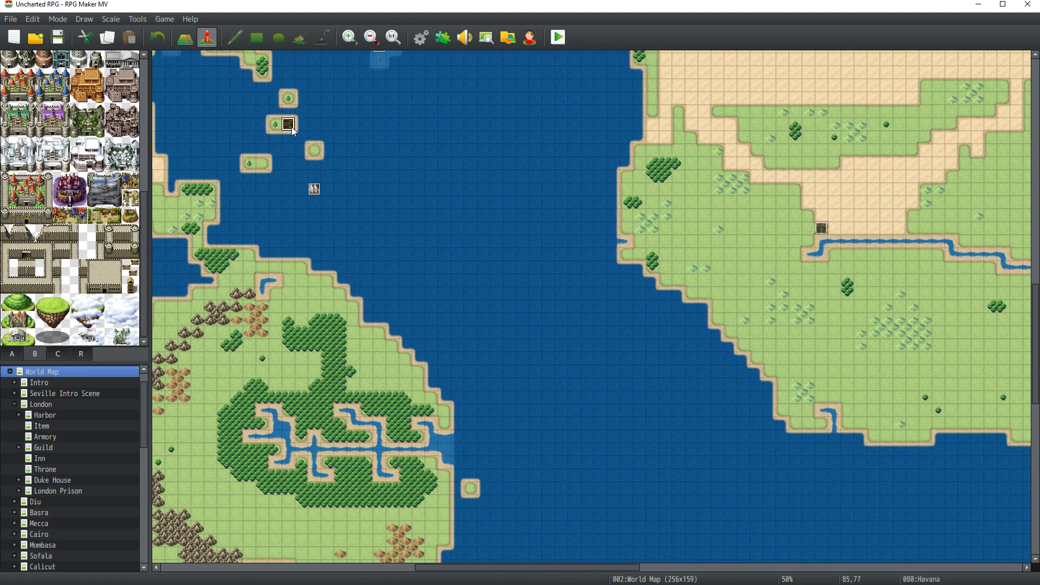
{"action": "double_click", "coordinate": [291, 127]}
{"action": "left_click", "coordinate": [791, 99]}
Step: Survey the World Map's coasts, islands and continents for the ports already placed
{"action": "middle_click", "coordinate": [612, 219]}
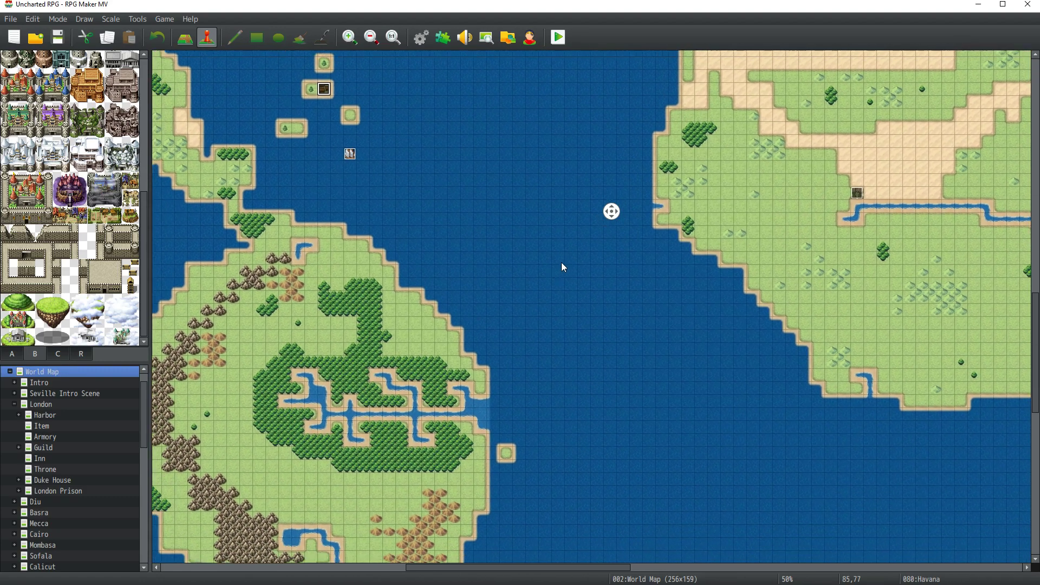
{"action": "middle_click", "coordinate": [683, 275]}
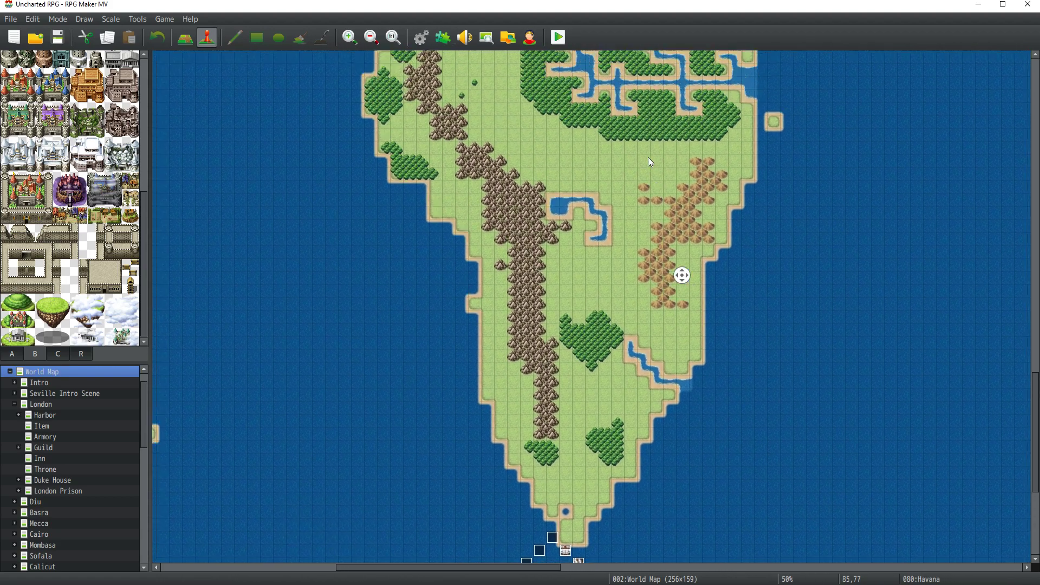
{"action": "middle_click", "coordinate": [655, 179]}
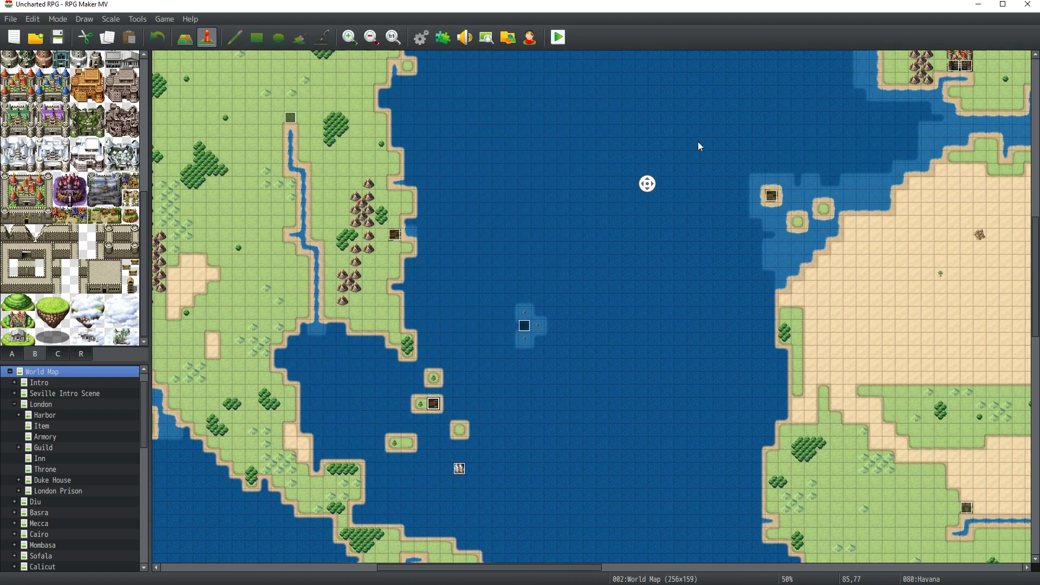
{"action": "middle_click", "coordinate": [644, 186]}
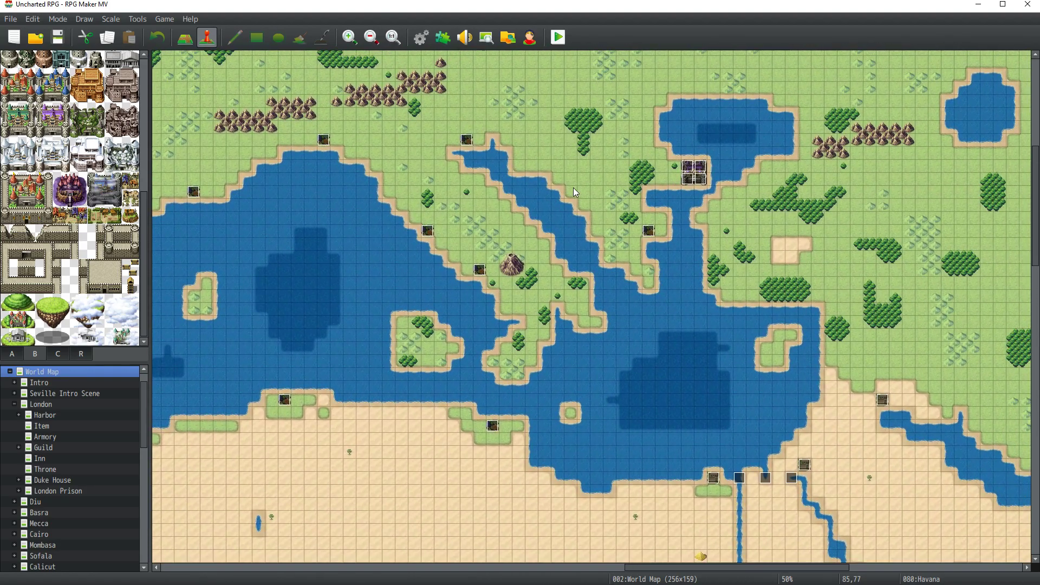
{"action": "middle_click", "coordinate": [562, 190]}
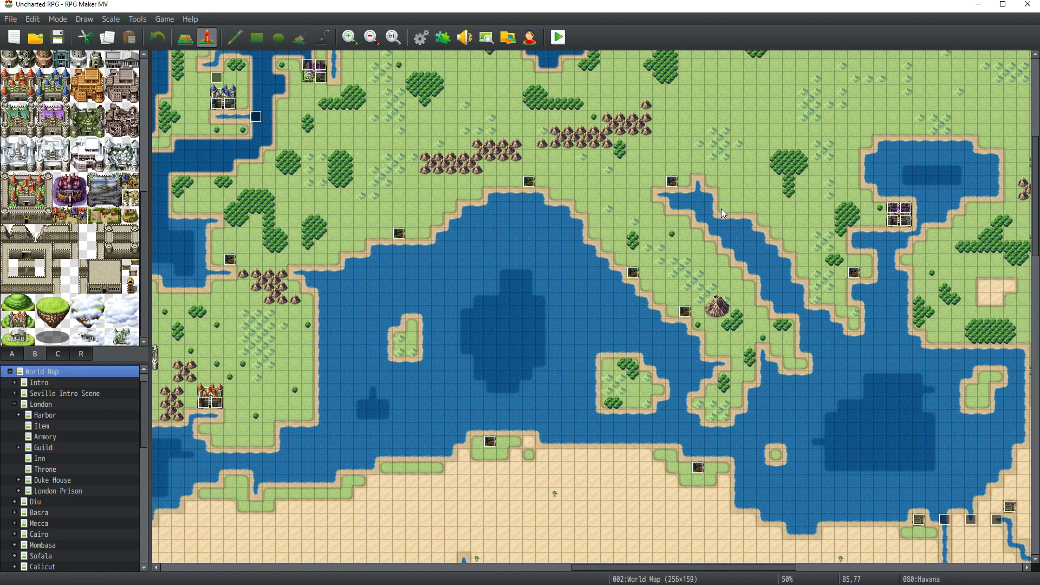
{"action": "middle_click", "coordinate": [667, 239]}
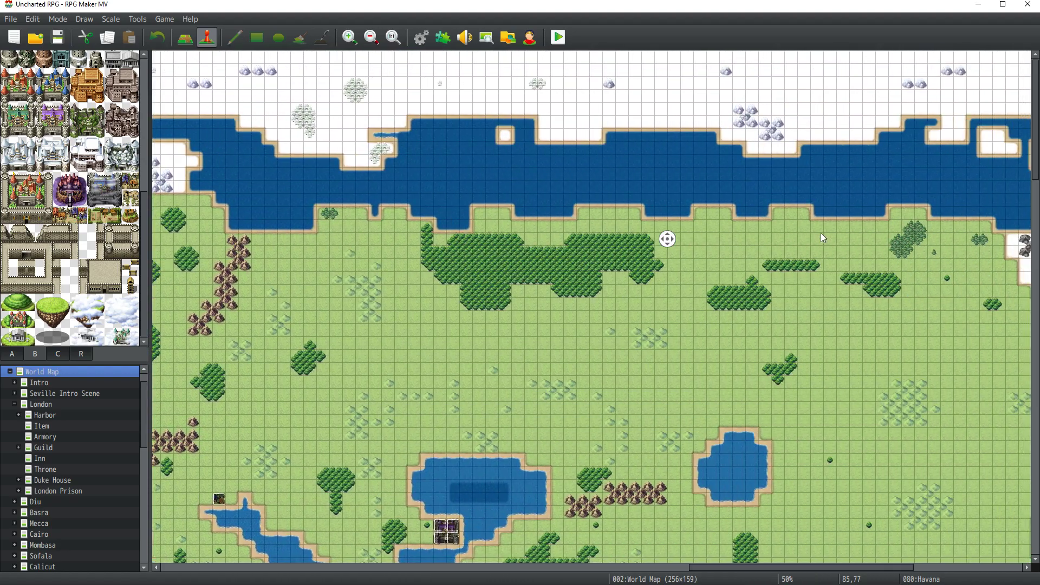
{"action": "middle_click", "coordinate": [846, 98]}
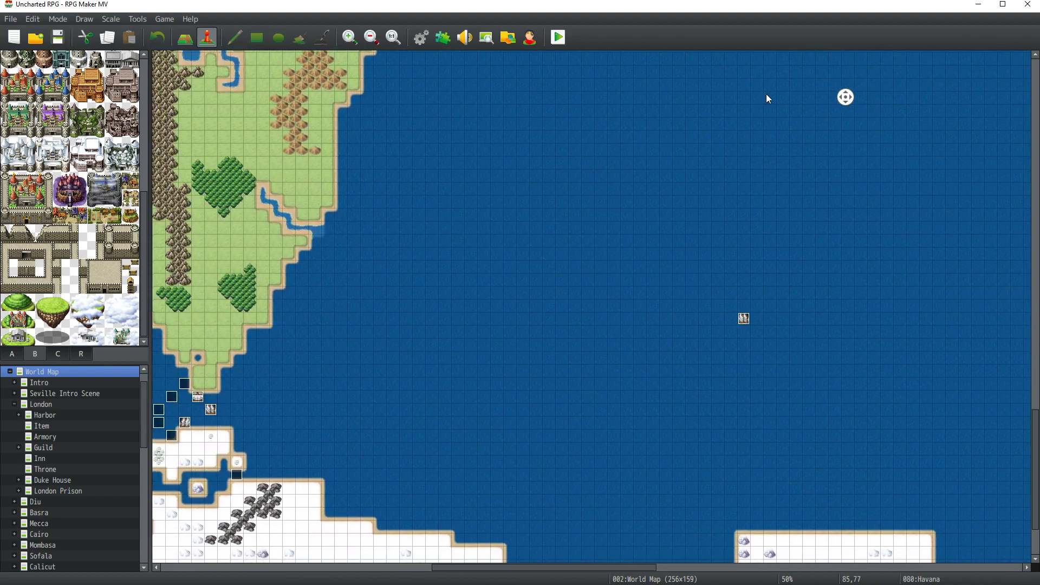
{"action": "middle_click", "coordinate": [808, 102]}
{"action": "middle_click", "coordinate": [759, 167]}
{"action": "middle_click", "coordinate": [605, 231]}
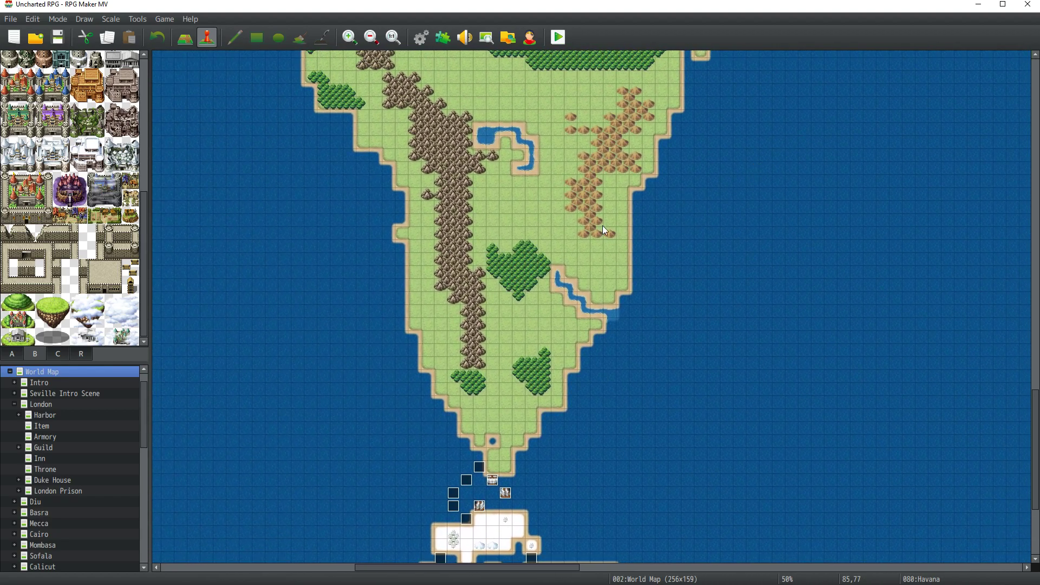
{"action": "middle_click", "coordinate": [664, 198]}
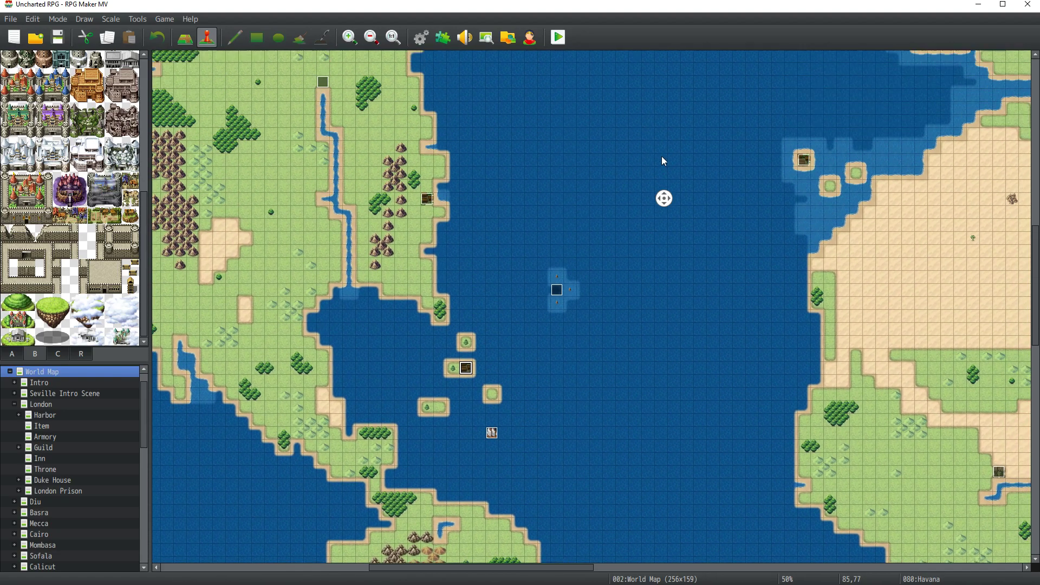
{"action": "middle_click", "coordinate": [619, 203]}
{"action": "middle_click", "coordinate": [596, 212]}
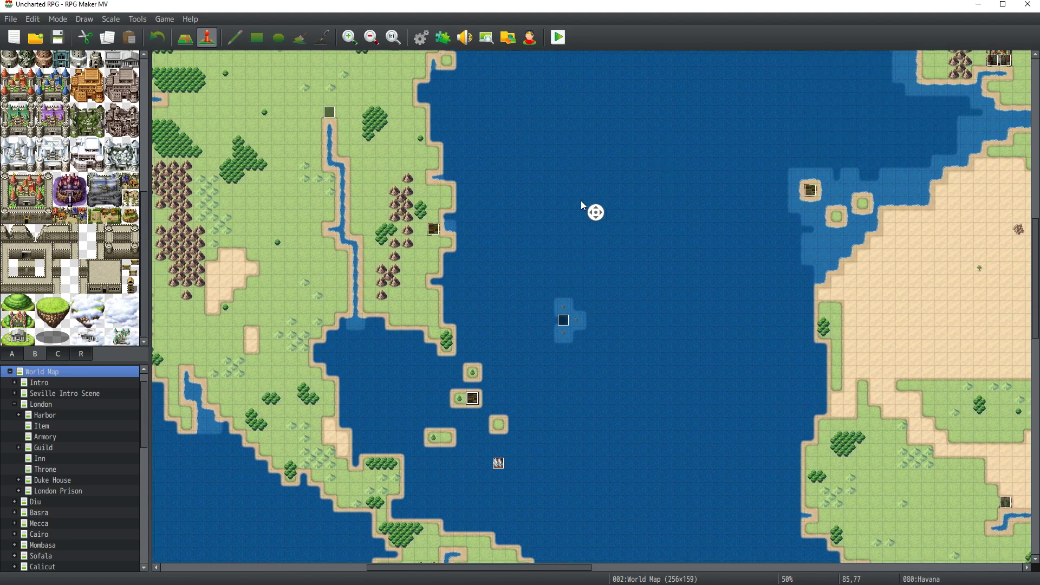
{"action": "middle_click", "coordinate": [441, 45]}
Step: Consult the TO DO LIST common event again and inspect the Santa Cruz event on the World Map
{"action": "key", "text": "F9"}
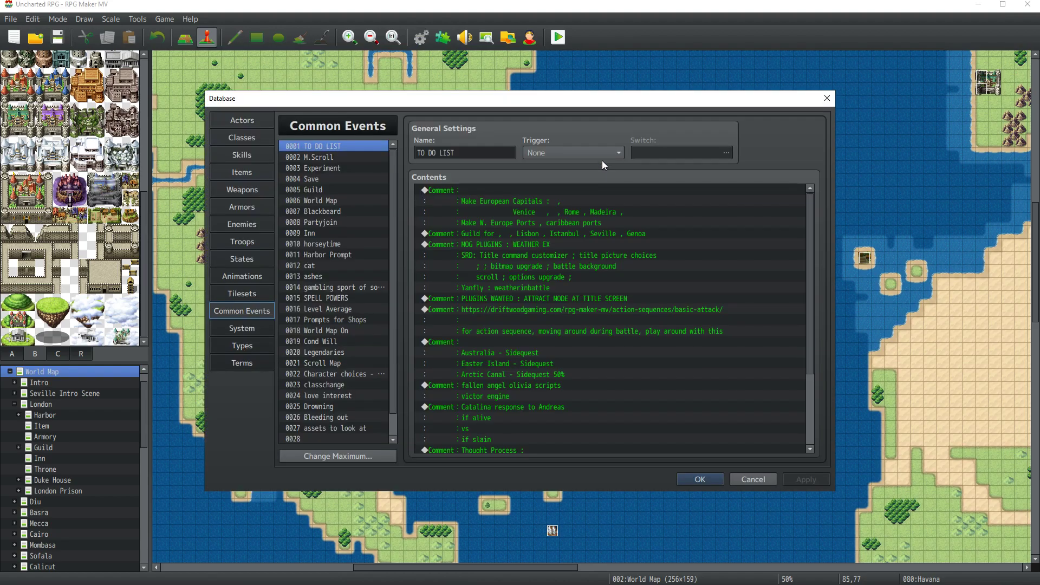
{"action": "left_click", "coordinate": [828, 98]}
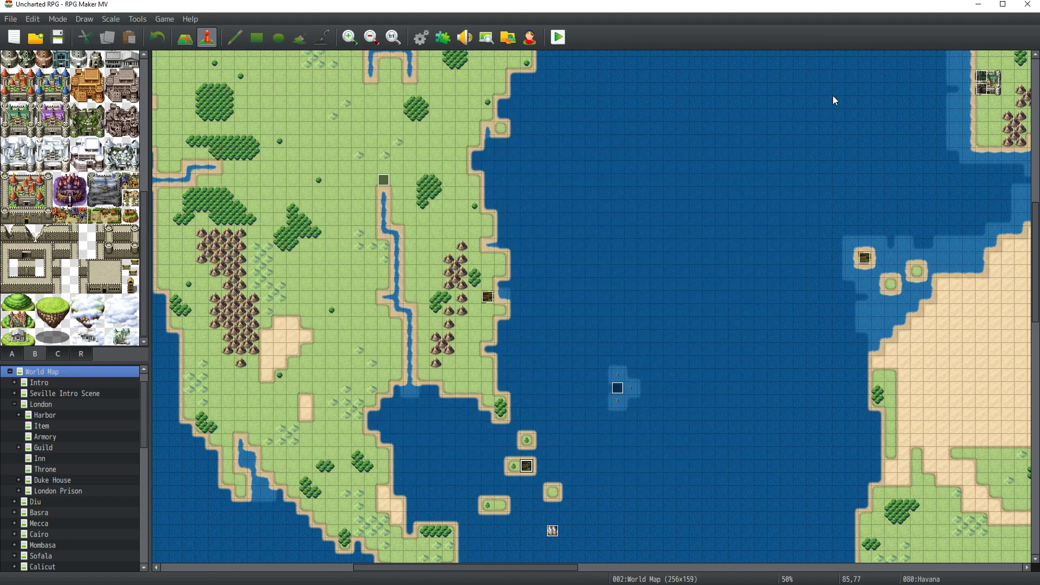
{"action": "double_click", "coordinate": [865, 258]}
{"action": "left_click", "coordinate": [792, 98]}
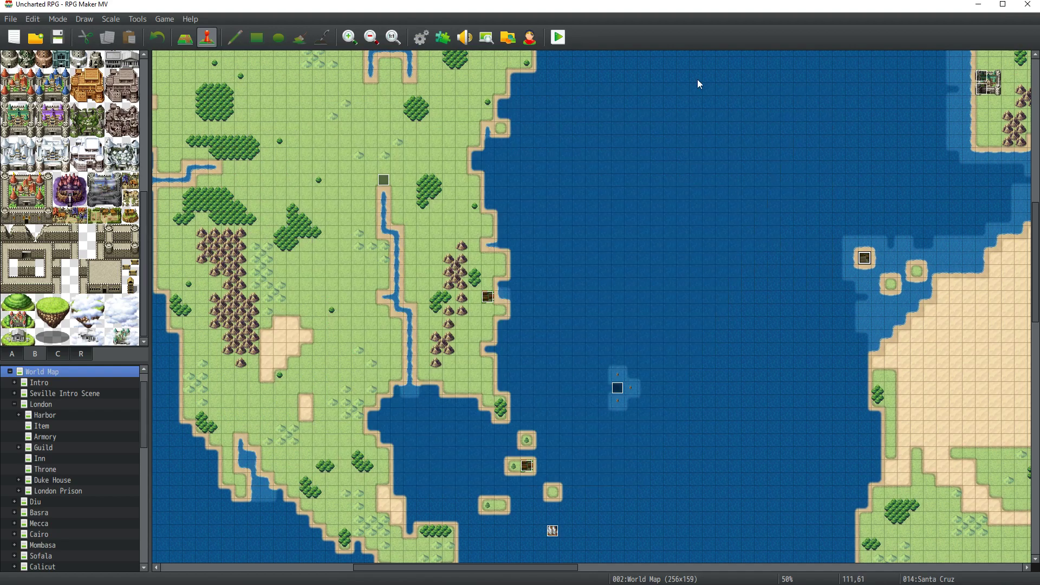
Step: In the TO DO LIST common event's European capitals comment, replace Madeira and the W. Europe and Caribbean ports line with Havana
{"action": "left_click", "coordinate": [420, 36]}
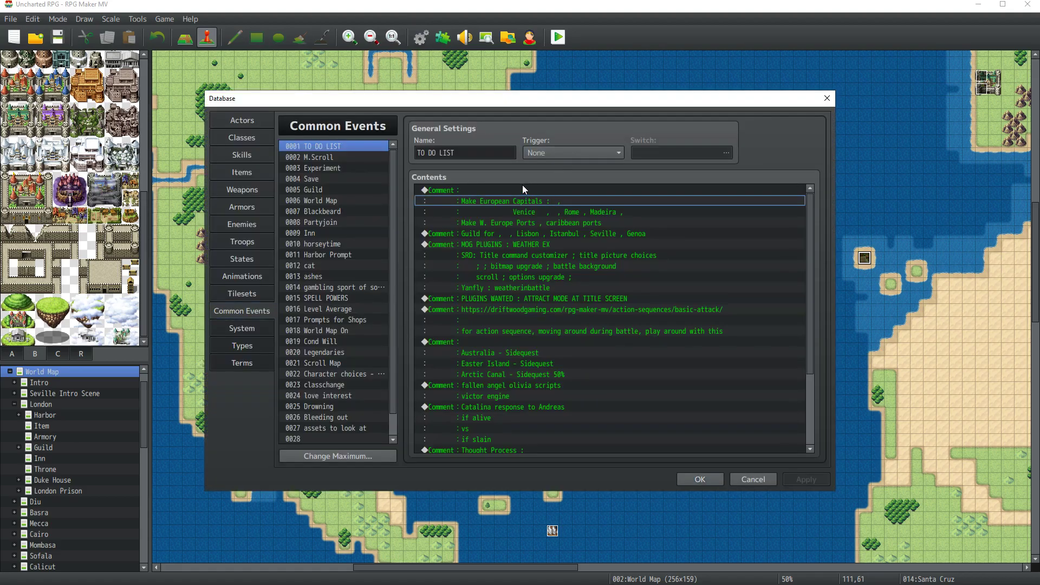
{"action": "double_click", "coordinate": [561, 213]}
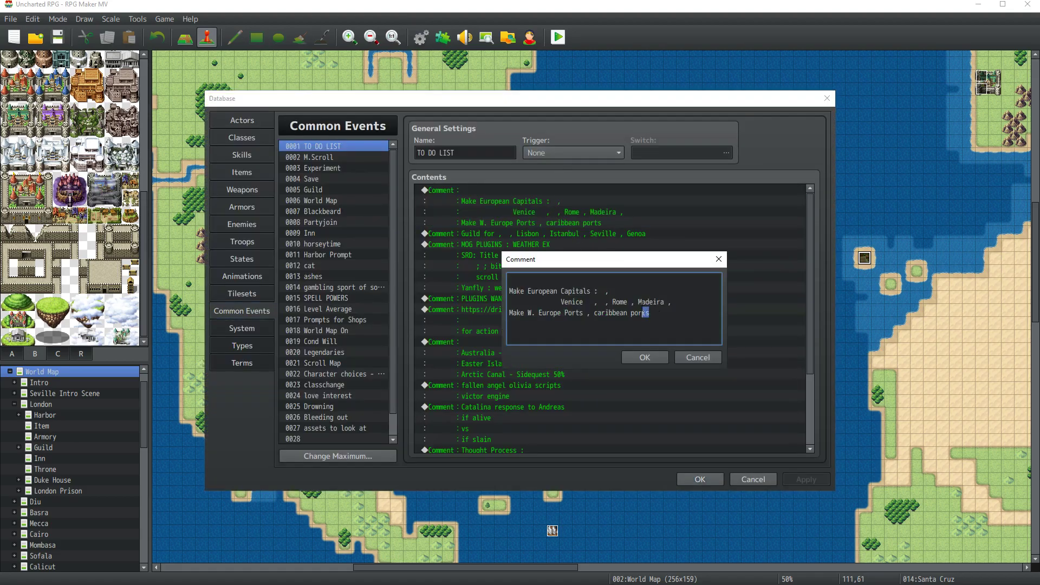
{"action": "left_click", "coordinate": [641, 304], "text": "shift"}
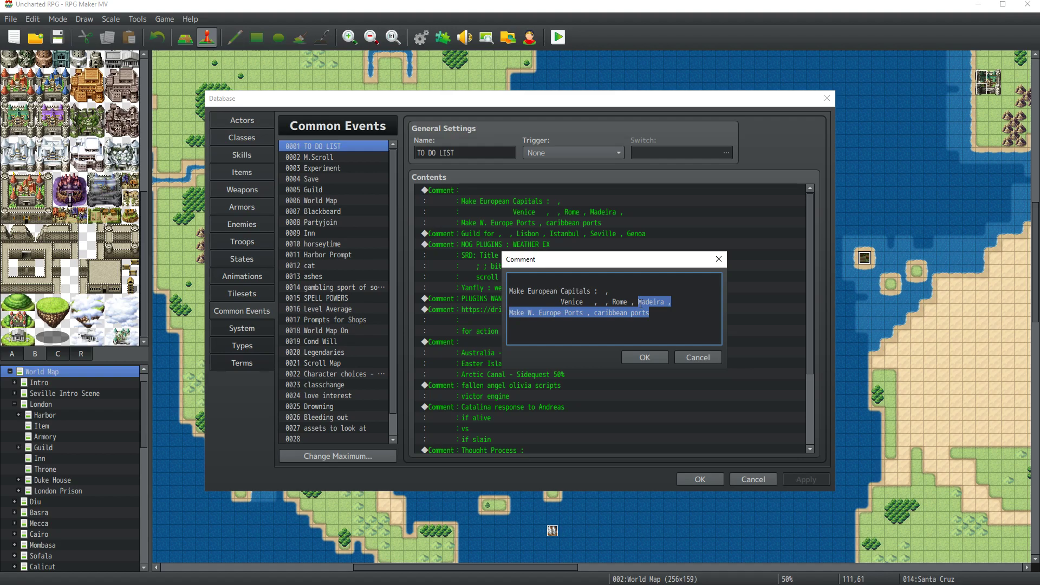
{"action": "type", "text": "Havana"}
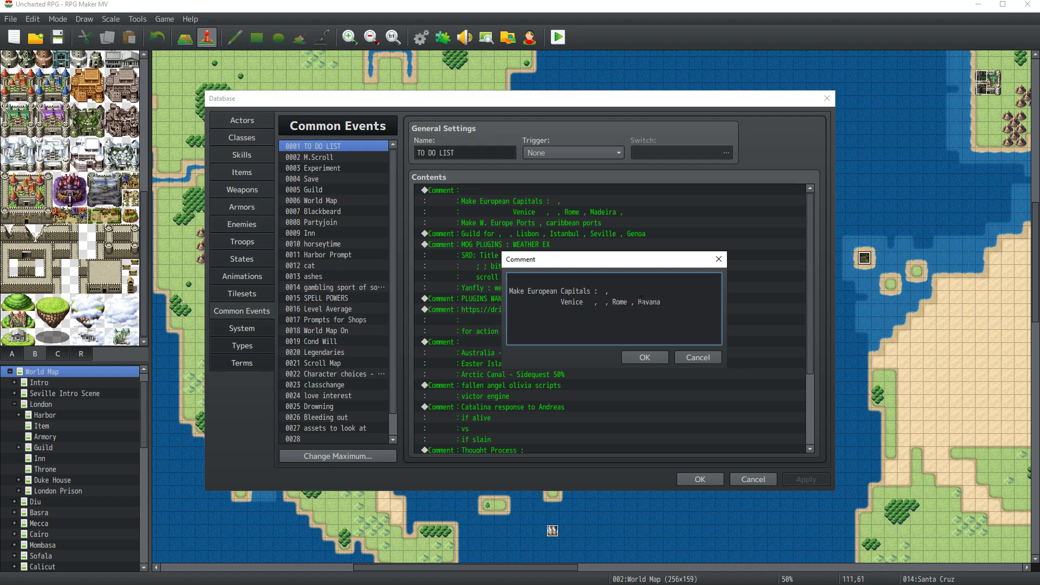
Step: Put Havana on its own line introduced by "New World :" and keep the edited comment
{"action": "left_click", "coordinate": [640, 302]}
{"action": "key", "text": "Return"}
{"action": "type", "text": "Caribe"}
{"action": "key", "text": "BackSpace"}
{"action": "key", "text": "BackSpace"}
{"action": "key", "text": "BackSpace"}
{"action": "key", "text": "BackSpace"}
{"action": "key", "text": "BackSpace"}
{"action": "key", "text": "BackSpace"}
{"action": "type", "text": "New World :"}
{"action": "left_click", "coordinate": [655, 359]}
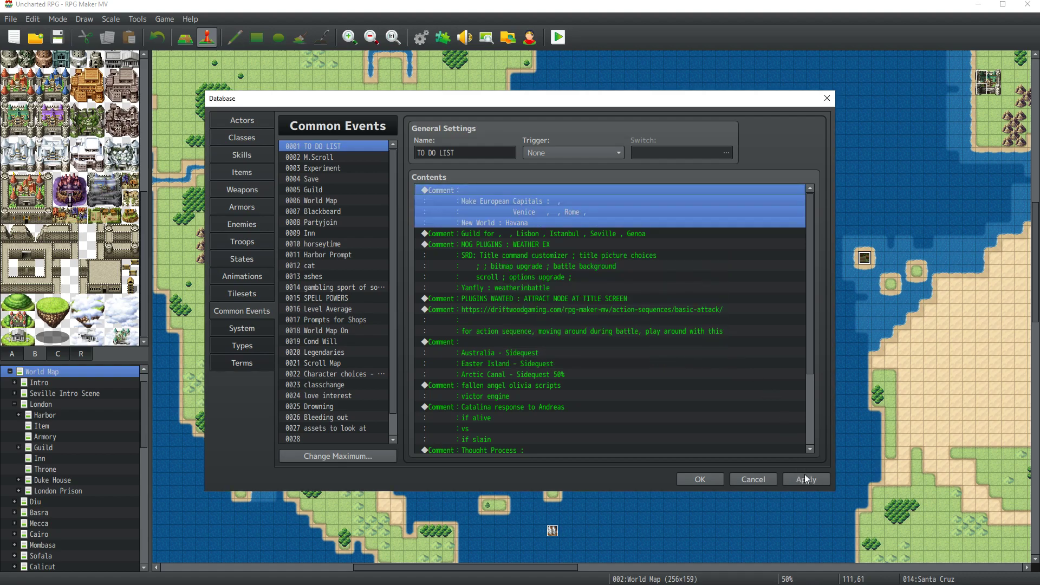
Step: Review the remaining TO DO LIST comments, from the guild ports through the Catalina response to the closing idea, and close the database
{"action": "left_click", "coordinate": [569, 232]}
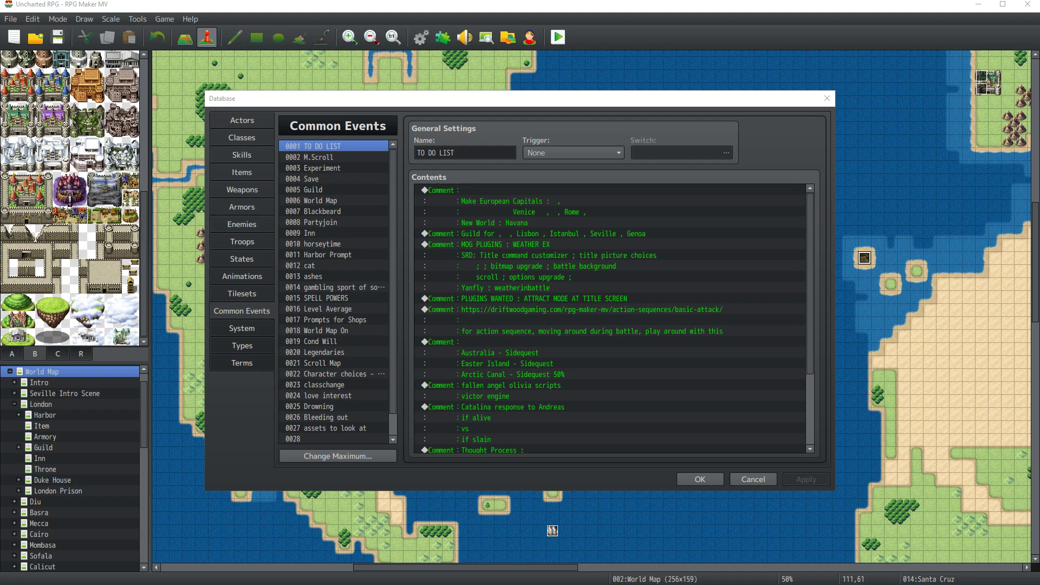
{"action": "left_click", "coordinate": [542, 234]}
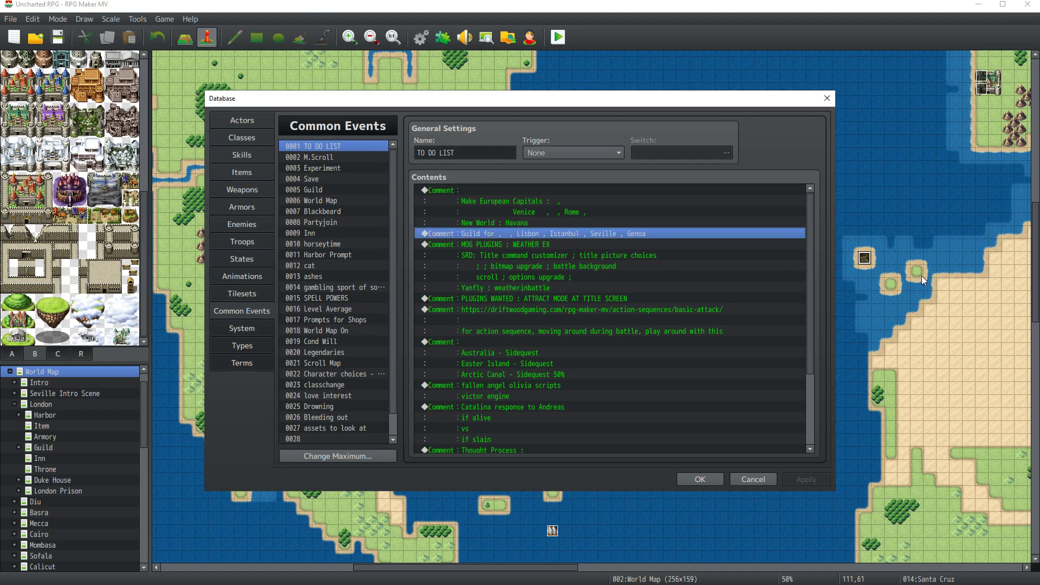
{"action": "left_click_drag", "start_coordinate": [489, 234], "coordinate": [505, 354]}
{"action": "scroll", "coordinate": [509, 360], "scroll_direction": "down", "scroll_amount": 2}
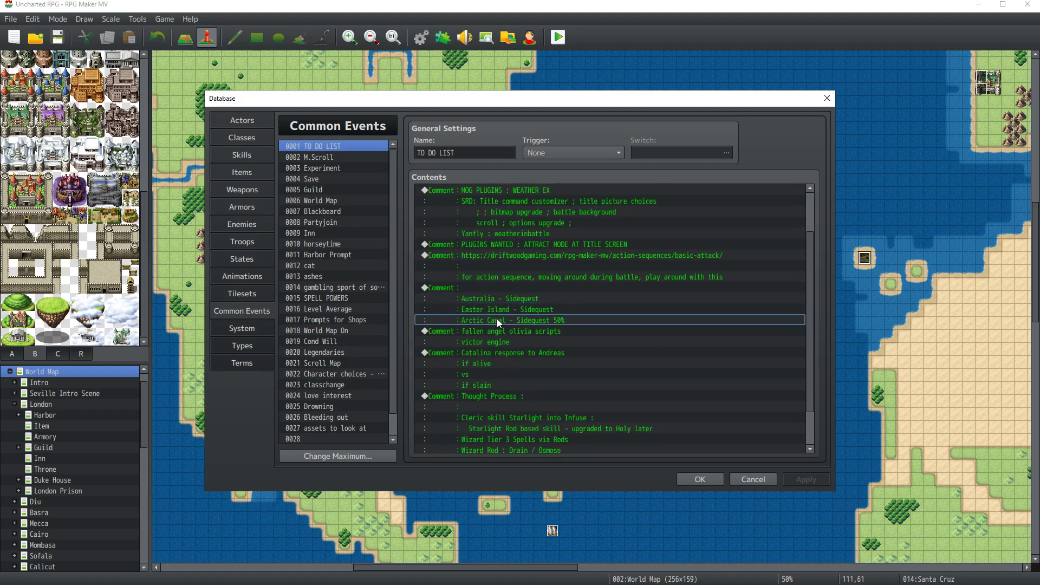
{"action": "left_click_drag", "start_coordinate": [496, 300], "coordinate": [495, 311]}
{"action": "scroll", "coordinate": [496, 311], "scroll_direction": "down", "scroll_amount": 2}
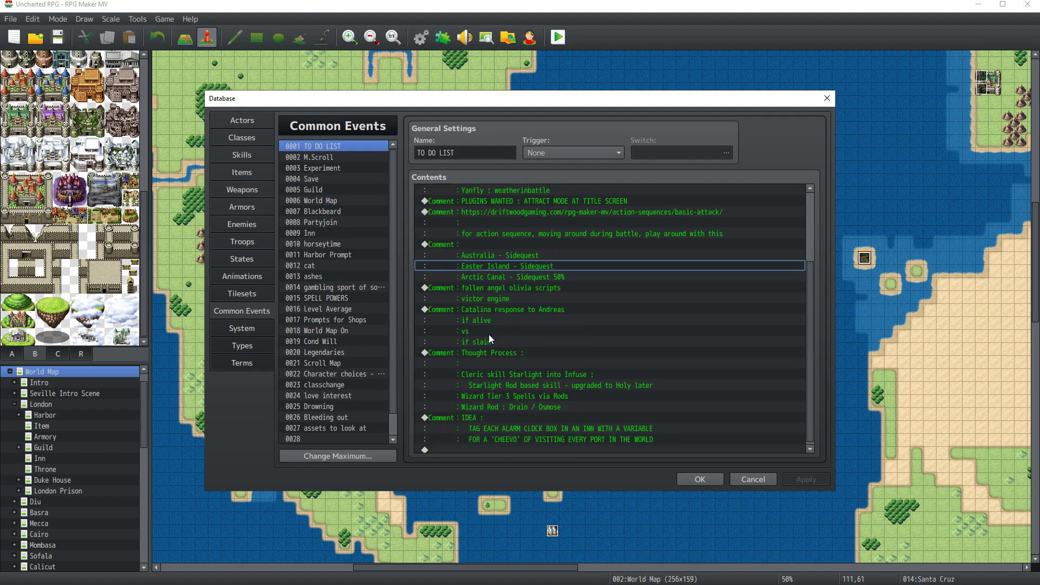
{"action": "left_click", "coordinate": [503, 345]}
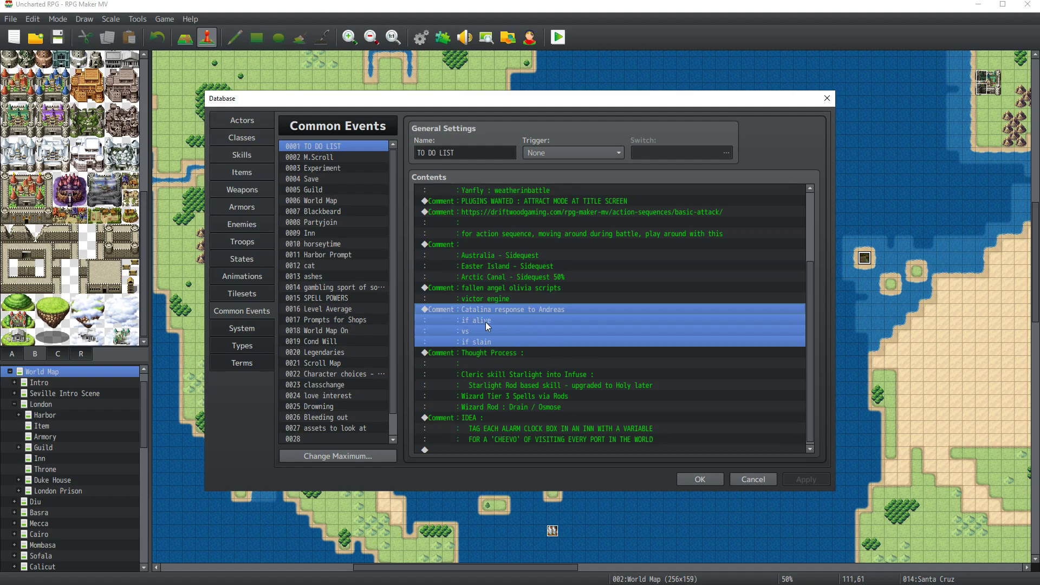
{"action": "scroll", "coordinate": [486, 322], "scroll_direction": "down", "scroll_amount": 1}
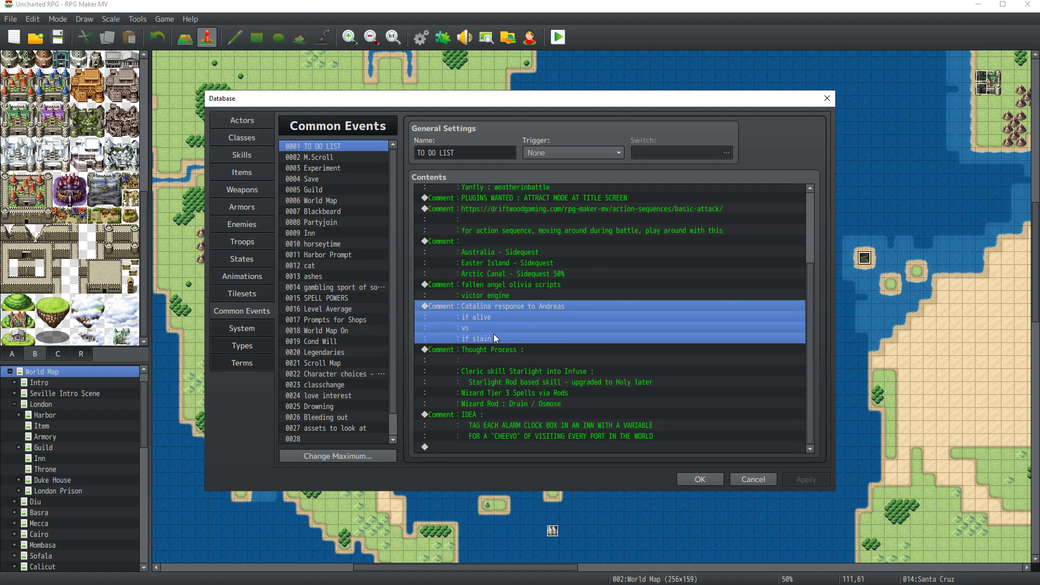
{"action": "left_click", "coordinate": [496, 342]}
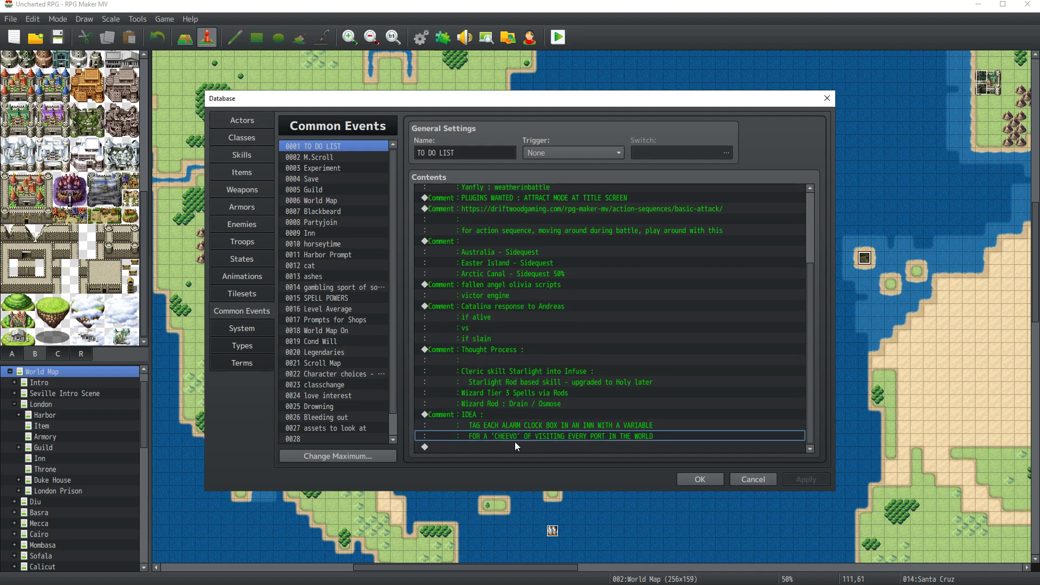
{"action": "scroll", "coordinate": [501, 372], "scroll_direction": "up", "scroll_amount": 1}
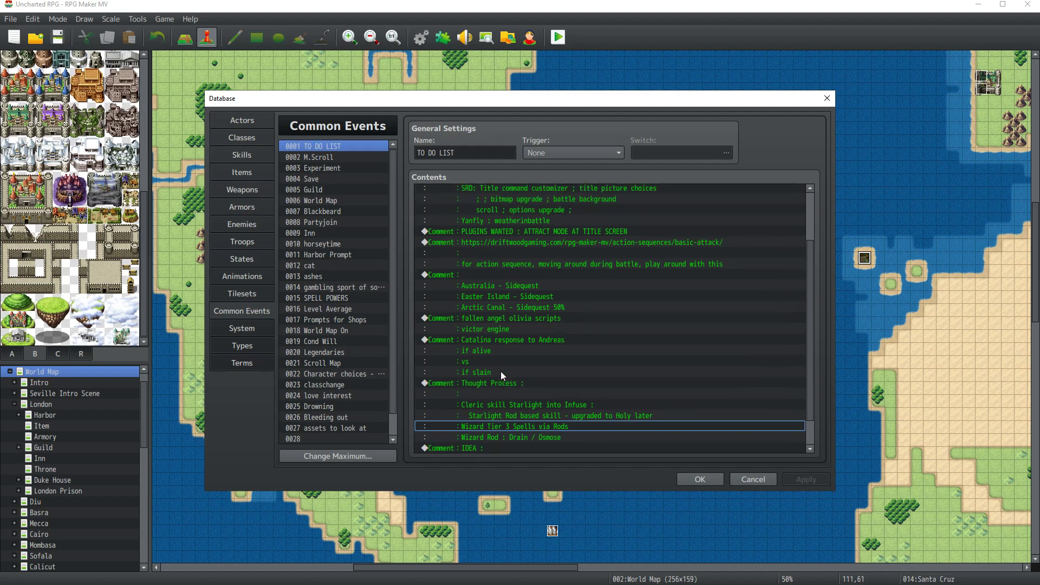
{"action": "scroll", "coordinate": [501, 372], "scroll_direction": "up", "scroll_amount": 2}
{"action": "left_click", "coordinate": [685, 478]}
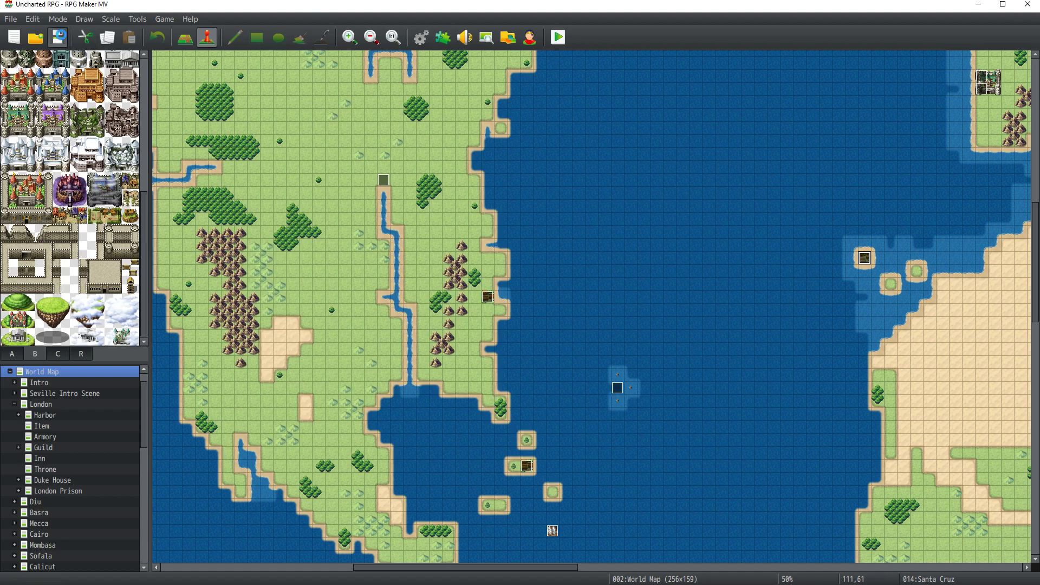
{"action": "middle_click", "coordinate": [598, 251]}
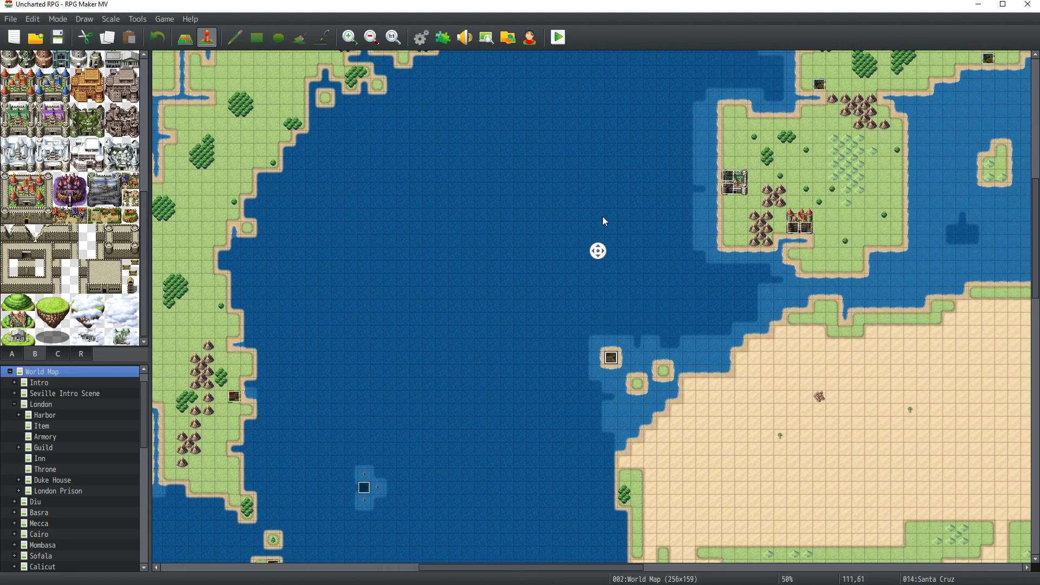
{"action": "middle_click", "coordinate": [602, 248]}
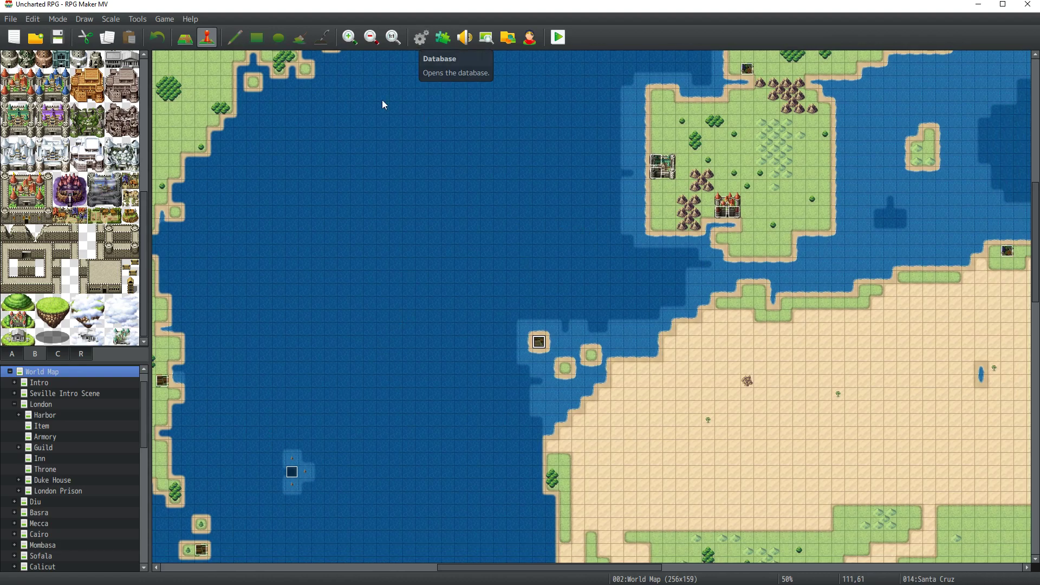
{"action": "scroll", "coordinate": [52, 504], "scroll_direction": "down", "scroll_amount": 2}
{"action": "scroll", "coordinate": [52, 504], "scroll_direction": "up", "scroll_amount": 2}
Step: Display London's Duke House map and expand its list of child maps
{"action": "left_click", "coordinate": [60, 471]}
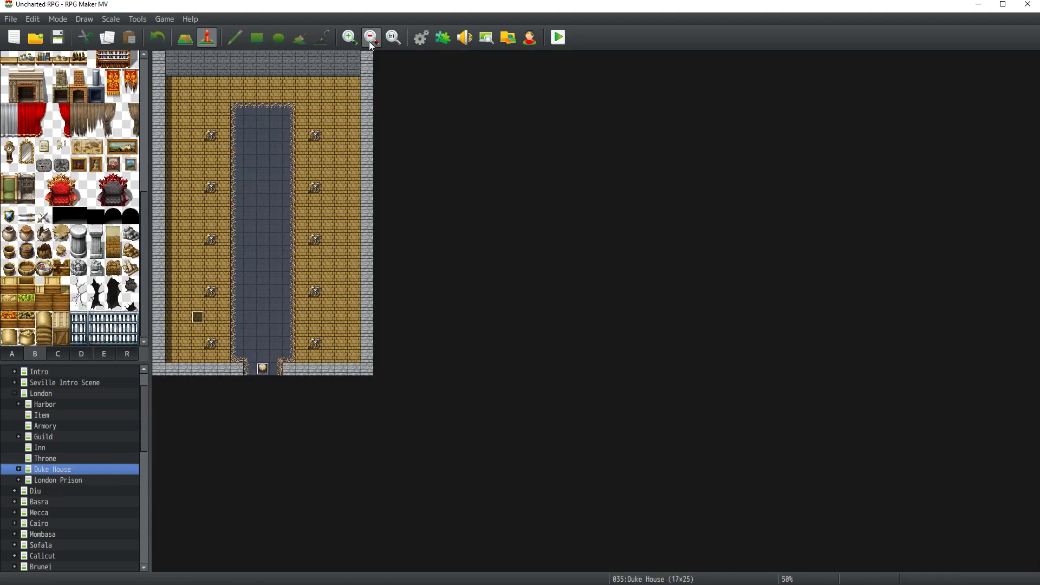
{"action": "left_click", "coordinate": [349, 37]}
{"action": "scroll", "coordinate": [307, 384], "scroll_direction": "down", "scroll_amount": 2}
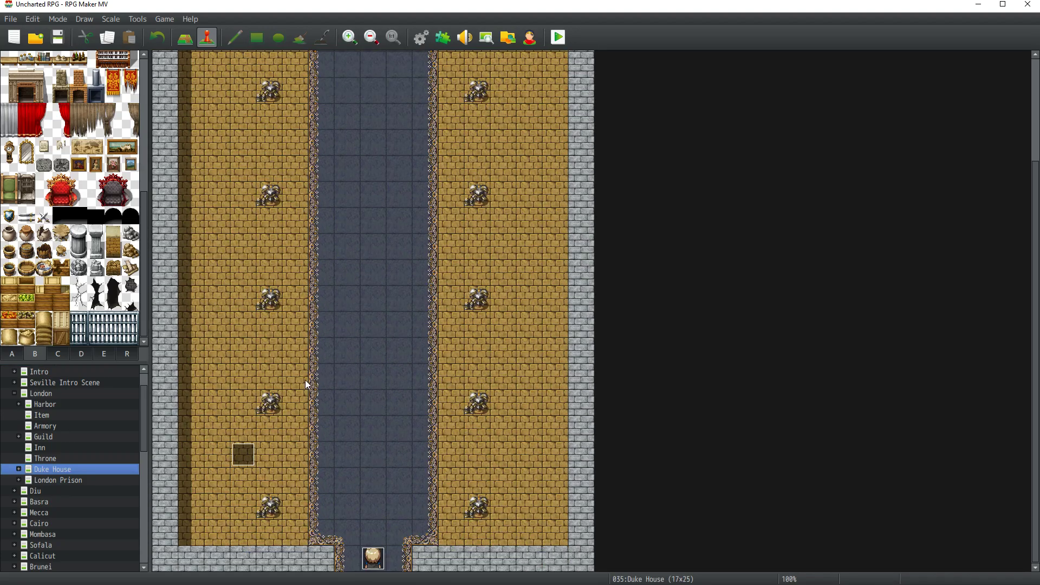
{"action": "left_click", "coordinate": [54, 459]}
{"action": "left_click", "coordinate": [54, 480]}
{"action": "left_click", "coordinate": [48, 471]}
{"action": "left_click", "coordinate": [19, 469]}
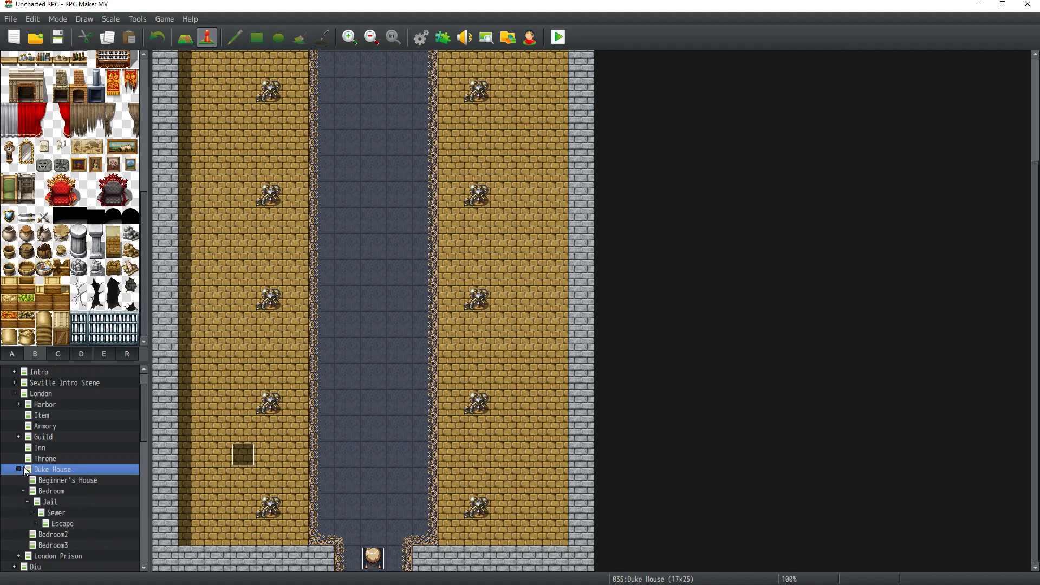
Step: Look through the port maps in the map tree and view the Bedroom3 map under Duke House
{"action": "scroll", "coordinate": [59, 544], "scroll_direction": "down", "scroll_amount": 9}
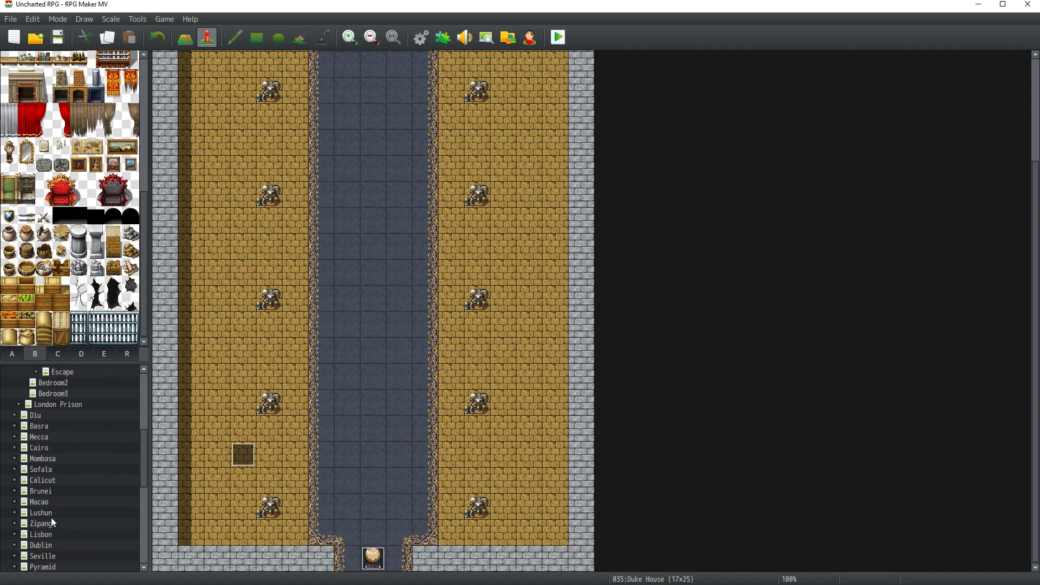
{"action": "scroll", "coordinate": [50, 518], "scroll_direction": "up", "scroll_amount": 5}
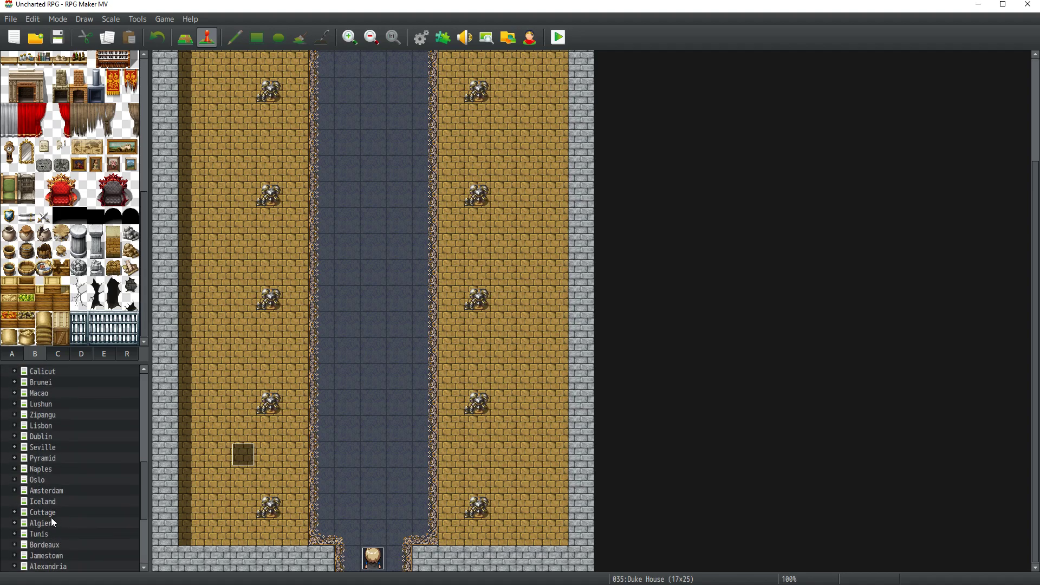
{"action": "scroll", "coordinate": [51, 518], "scroll_direction": "up", "scroll_amount": 3}
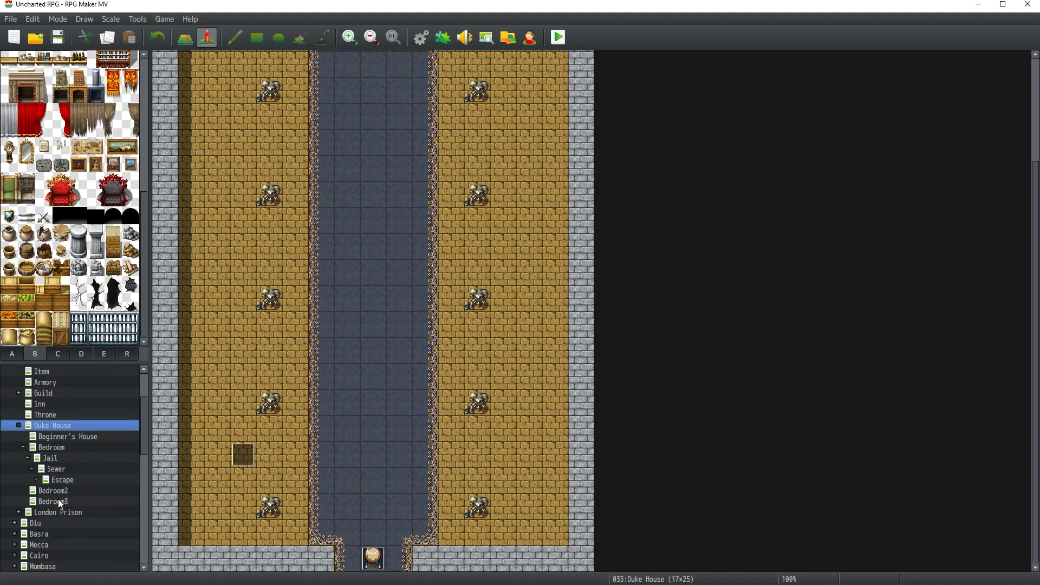
{"action": "left_click", "coordinate": [54, 501]}
{"action": "left_click", "coordinate": [350, 37]}
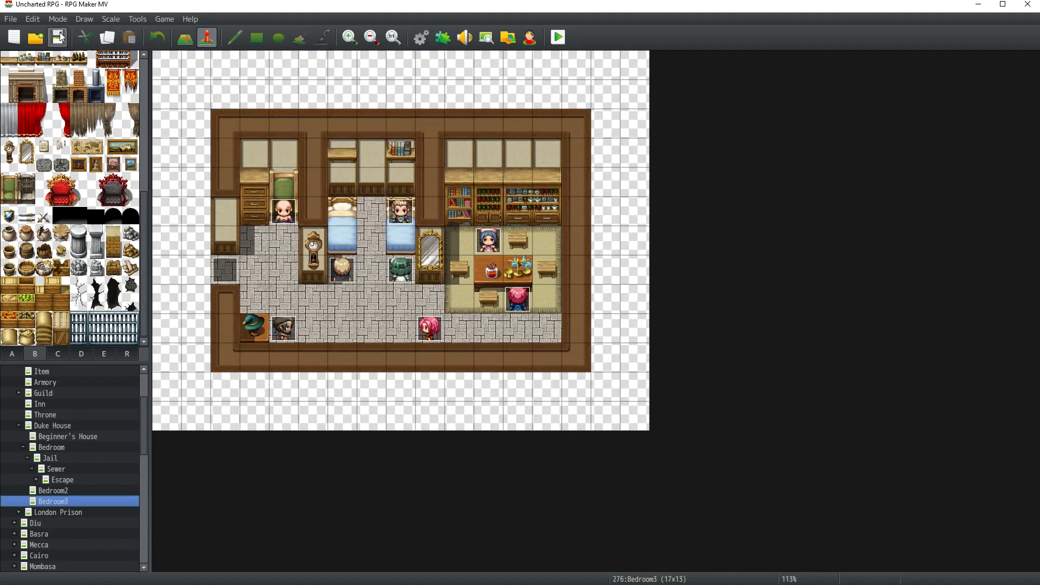
{"action": "scroll", "coordinate": [58, 441], "scroll_direction": "up", "scroll_amount": 2}
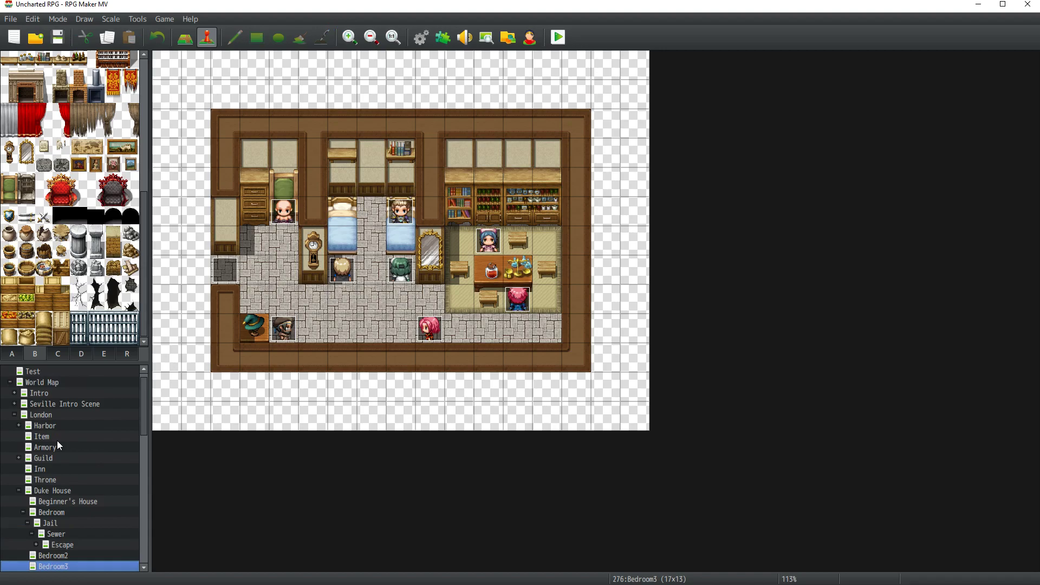
{"action": "scroll", "coordinate": [51, 437], "scroll_direction": "down", "scroll_amount": 1}
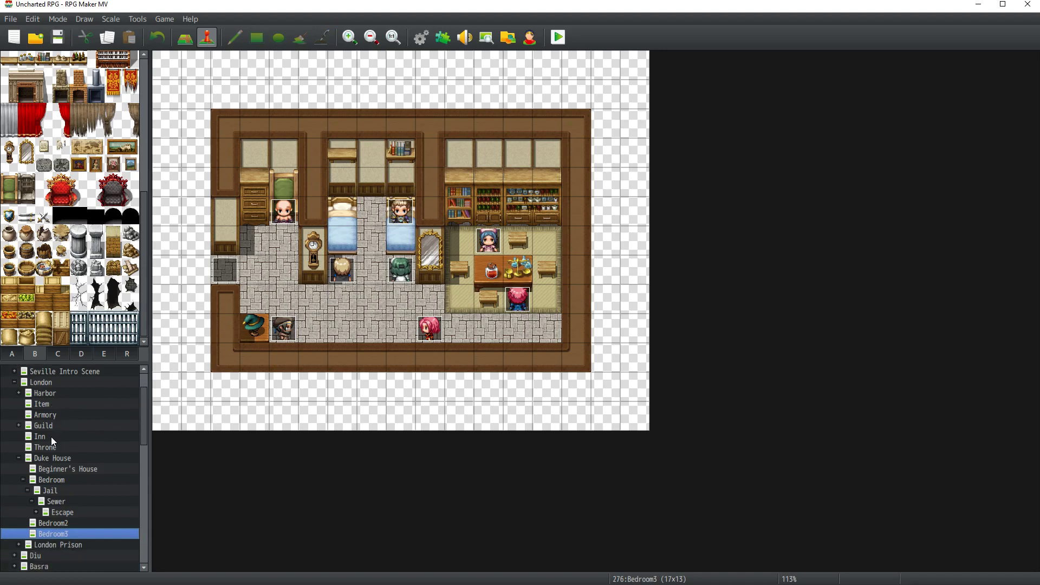
Step: In London Prison's event EV015, copy Catalina's "When this is all over, I will get you out of here." text to the Else branch's end
{"action": "left_click", "coordinate": [53, 544]}
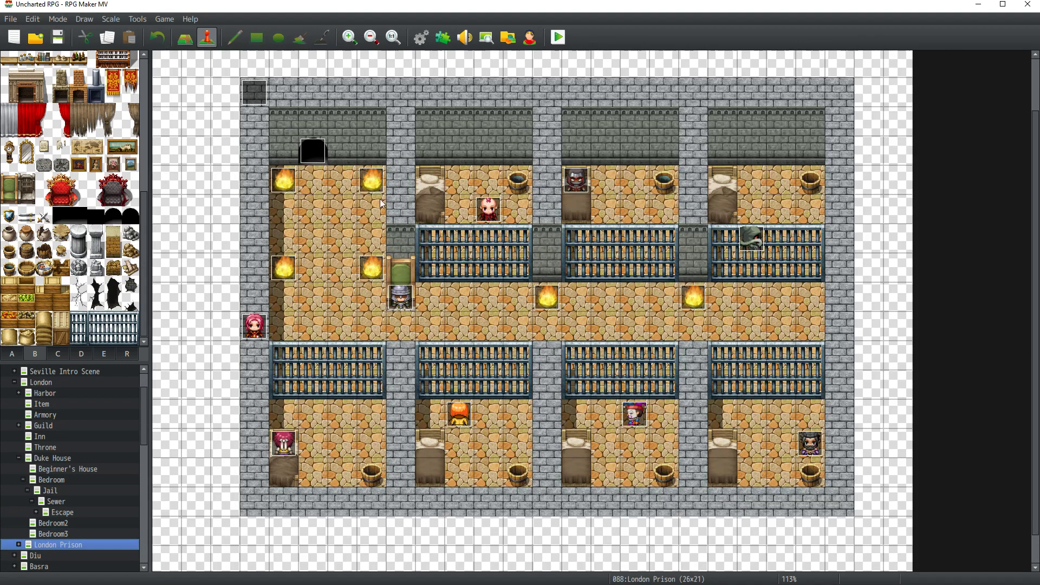
{"action": "double_click", "coordinate": [256, 87]}
{"action": "left_click_drag", "start_coordinate": [402, 99], "coordinate": [611, 57]}
{"action": "left_click", "coordinate": [485, 104]}
{"action": "left_click", "coordinate": [469, 107]}
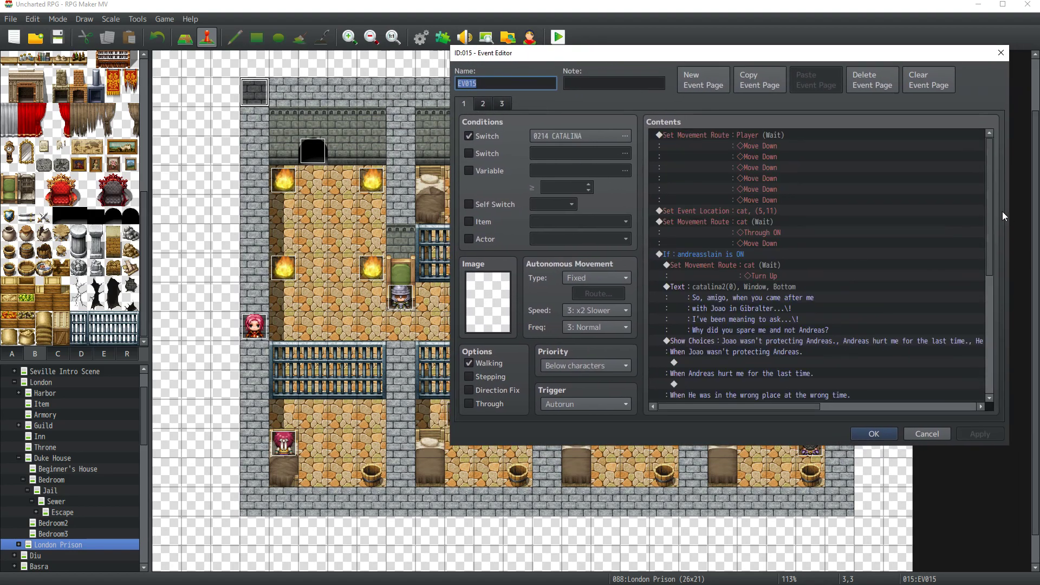
{"action": "left_click_drag", "start_coordinate": [991, 163], "coordinate": [1003, 336]}
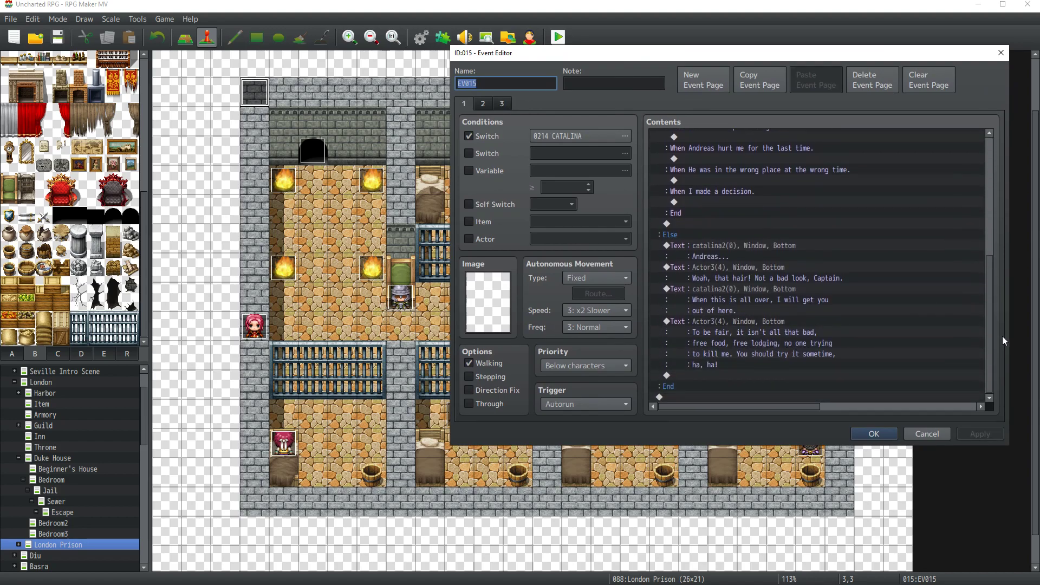
{"action": "left_click", "coordinate": [746, 375]}
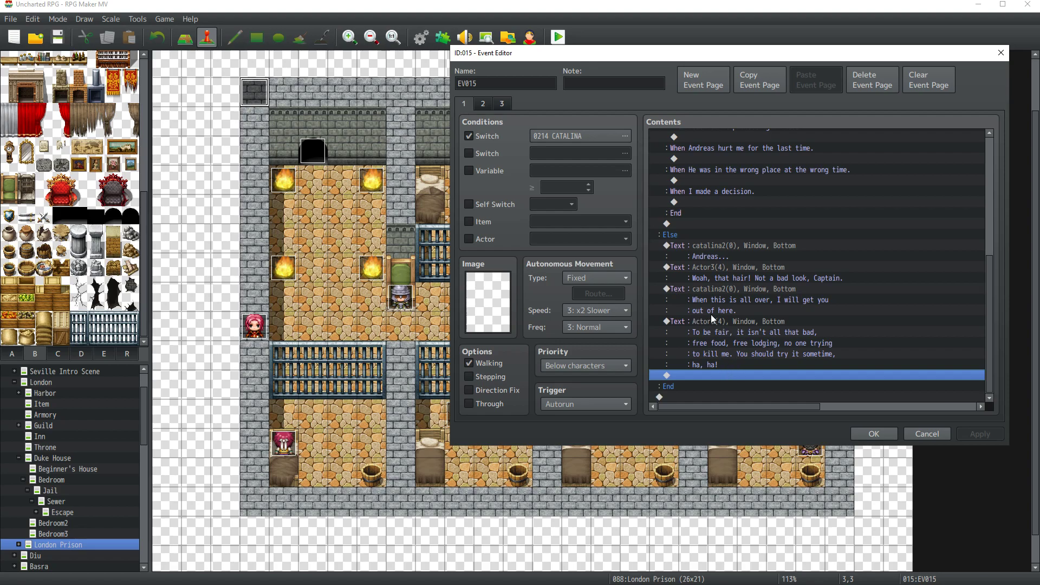
{"action": "left_click", "coordinate": [724, 293]}
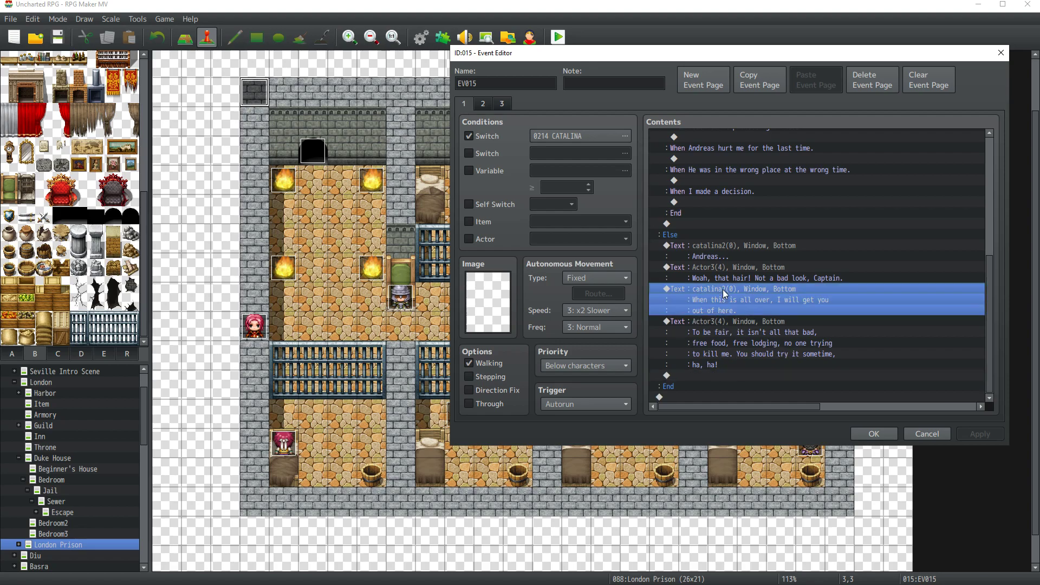
{"action": "left_click", "coordinate": [719, 374]}
{"action": "key", "text": "ctrl+v"}
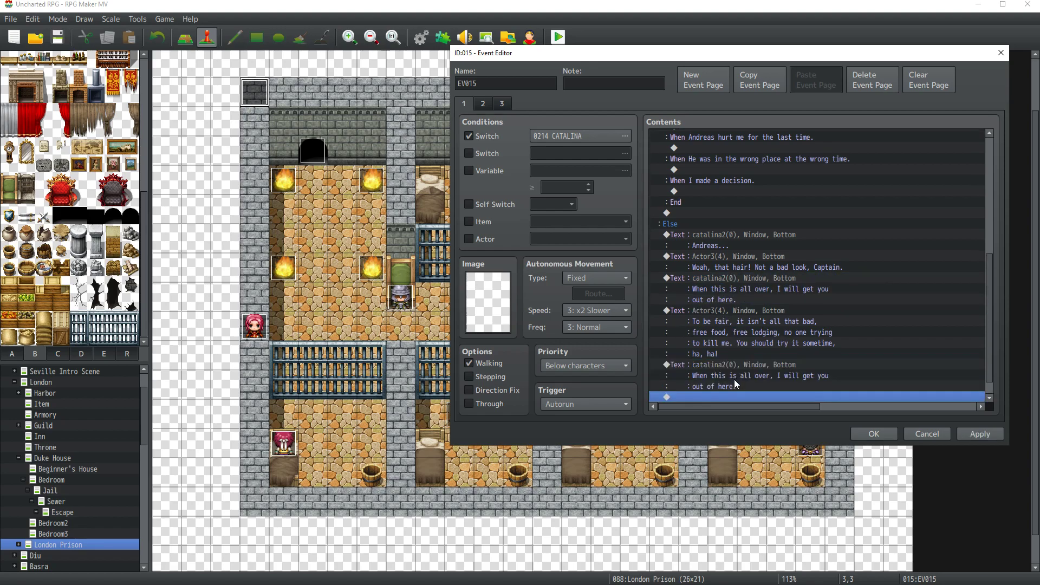
Step: Insert a movement route for the cat event before Catalina's last text in the Else branch, with Turn Up and a 60-frame wait
{"action": "double_click", "coordinate": [721, 398]}
{"action": "left_click", "coordinate": [713, 107]}
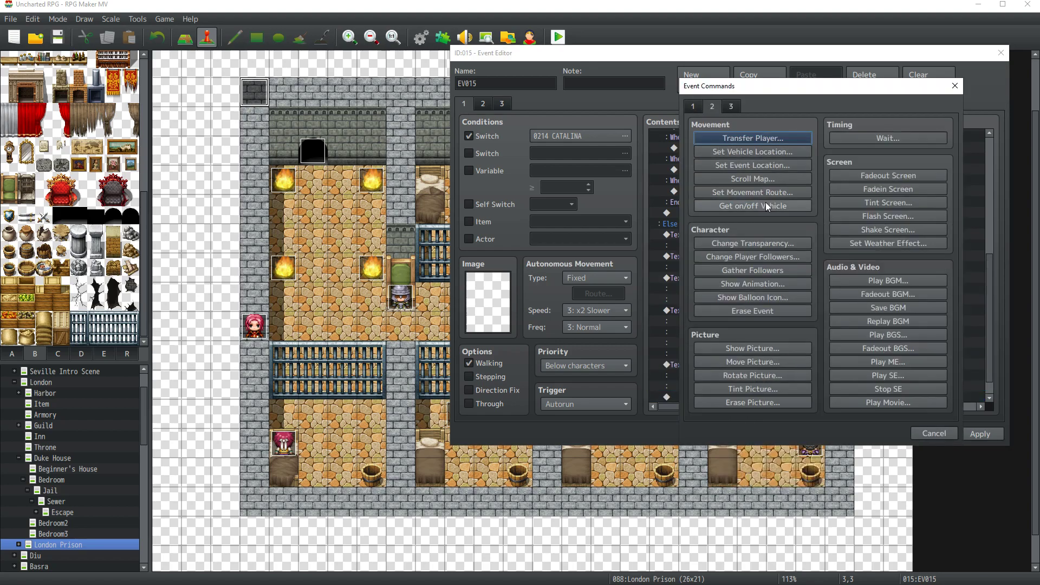
{"action": "left_click", "coordinate": [766, 203]}
{"action": "left_click", "coordinate": [607, 156]}
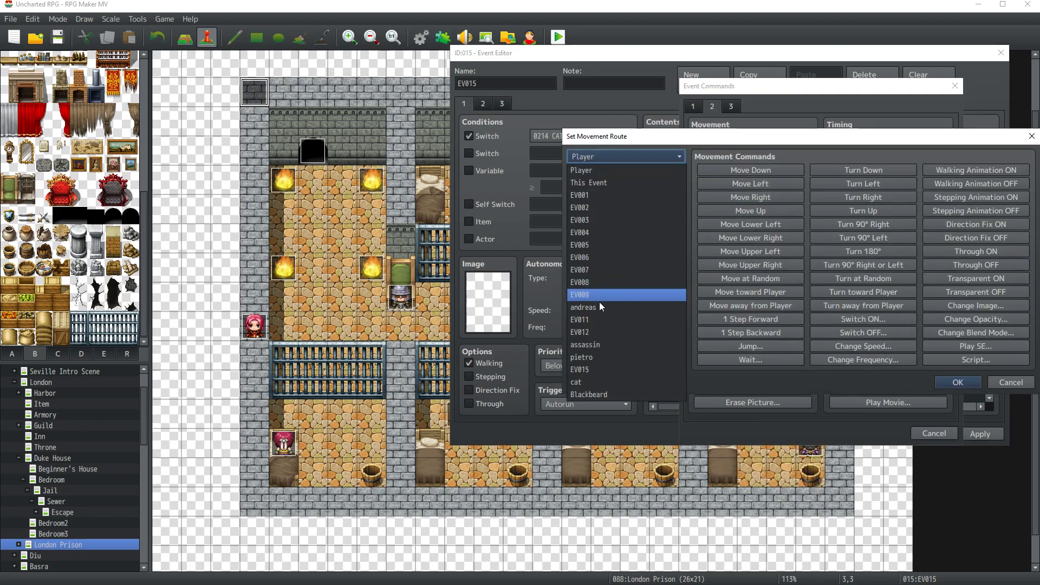
{"action": "left_click", "coordinate": [594, 383]}
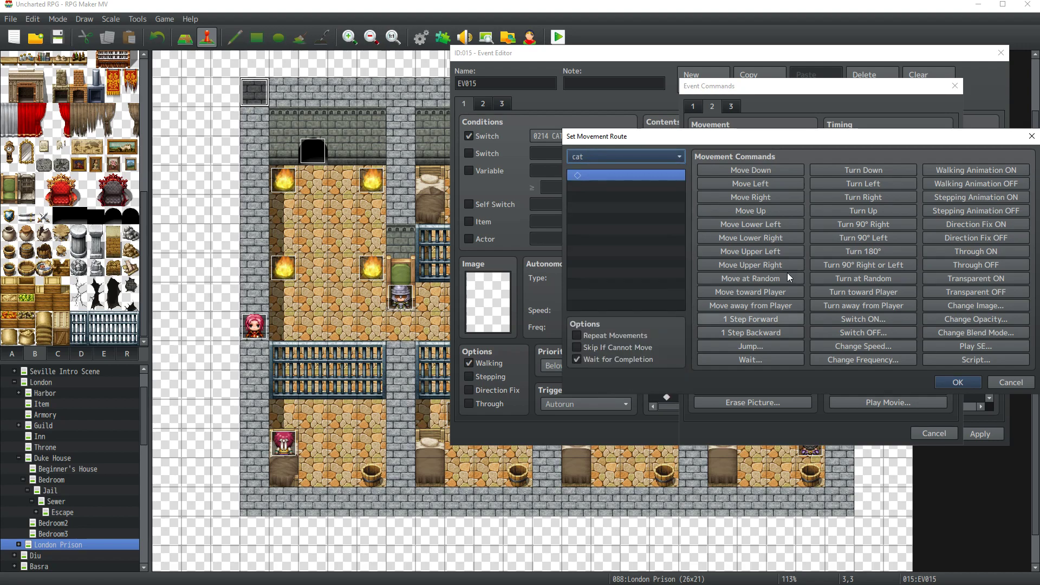
{"action": "left_click", "coordinate": [848, 210]}
{"action": "left_click", "coordinate": [753, 357]}
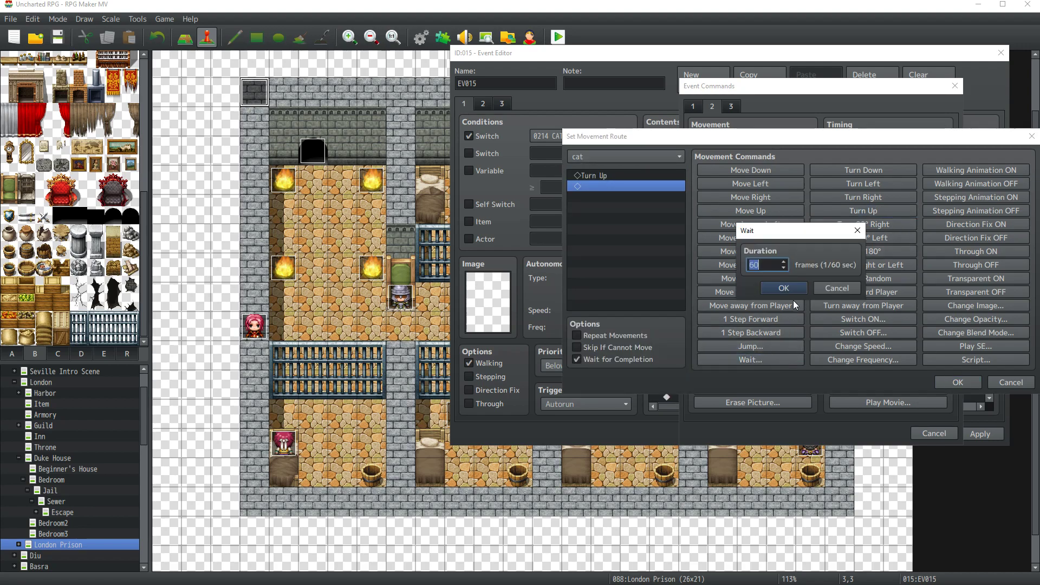
{"action": "left_click", "coordinate": [833, 290]}
{"action": "scroll", "coordinate": [779, 362], "scroll_direction": "down", "scroll_amount": 2}
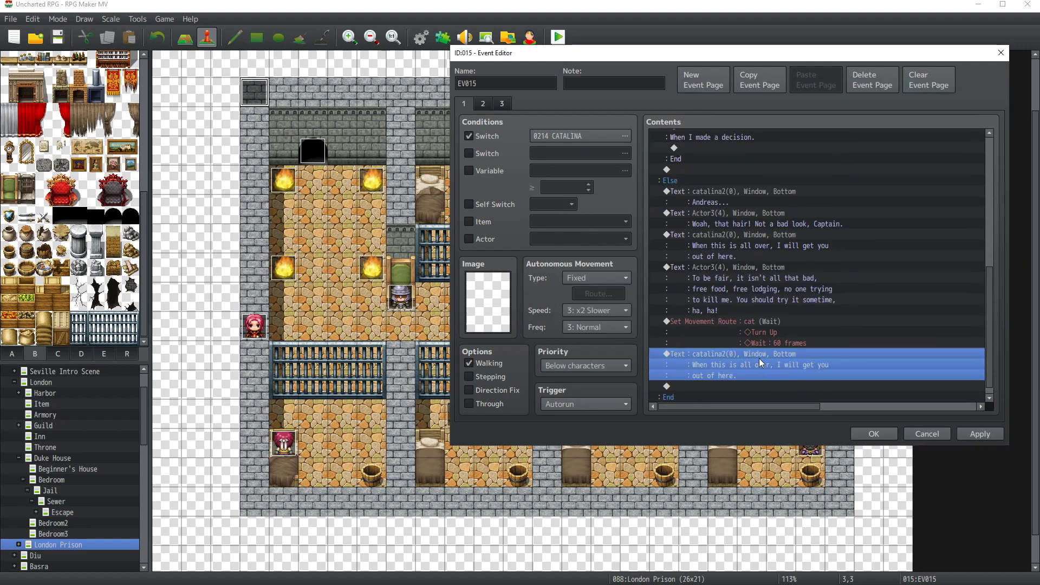
Step: Replace Catalina's copied line after the movement route with "\N[1]... thank you. For sparing Andreas back then."
{"action": "double_click", "coordinate": [723, 356]}
{"action": "key", "text": "ctrl+a"}
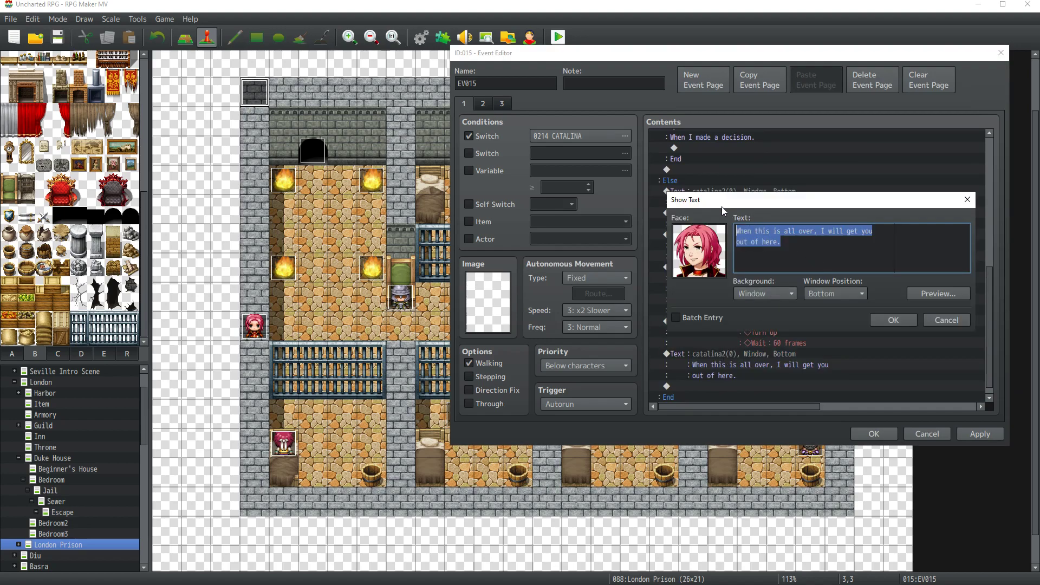
{"action": "type", "text": "Th"}
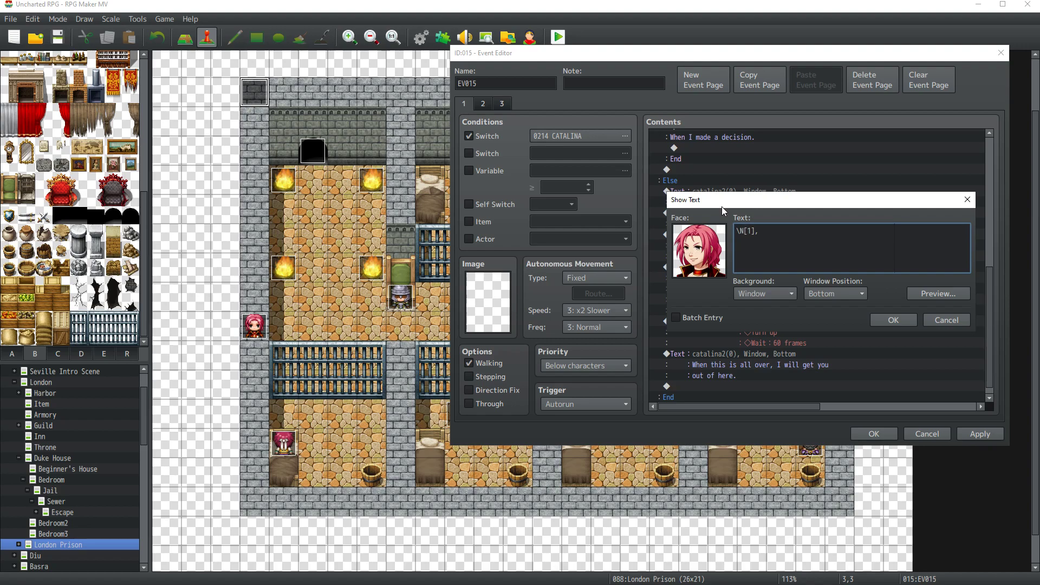
{"action": "type", "text": "[1]... thank you. For sparing m"}
{"action": "key", "text": "BackSpace"}
{"action": "key", "text": "BackSpace"}
{"action": "key", "text": "Return"}
{"action": "type", "text": "Andreas back then."}
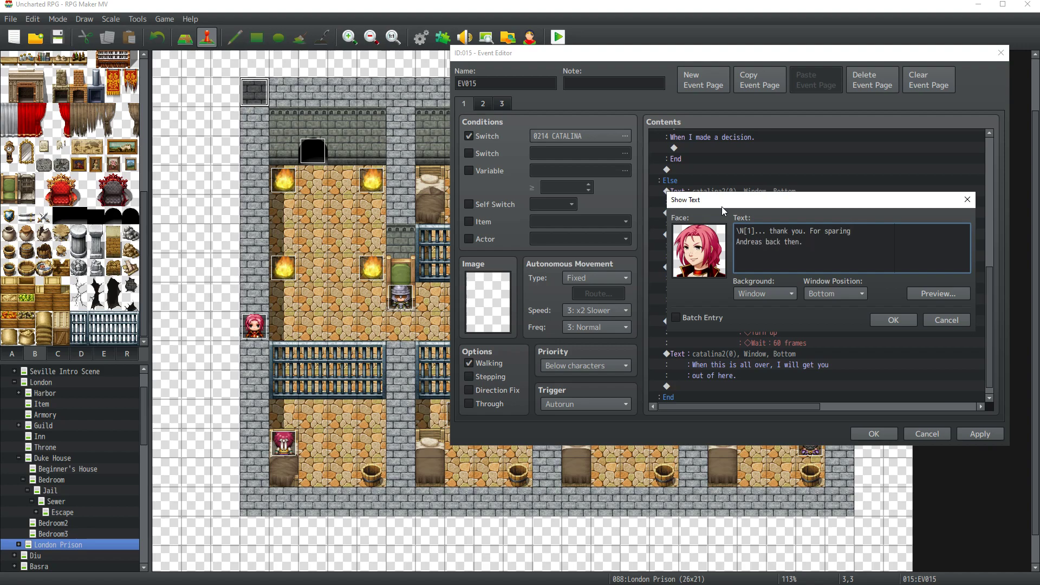
Step: Extend Catalina's thank-you message with "He was the only one that supported me when my lost my family."
{"action": "type", "text": " He was the only"}
{"action": "key", "text": "Return"}
{"action": "type", "text": "one that supported me when "}
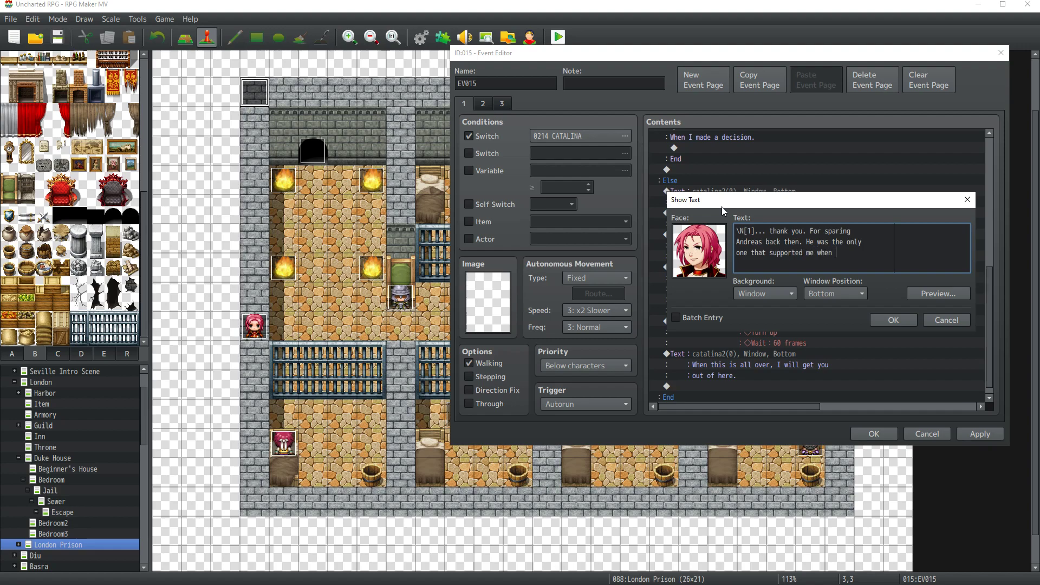
{"action": "type", "text": "my family"}
{"action": "key", "text": "Return"}
{"action": "type", "text": "was"}
{"action": "key", "text": "BackSpace"}
{"action": "key", "text": "BackSpace"}
{"action": "key", "text": "BackSpace"}
{"action": "key", "text": "BackSpace"}
{"action": "key", "text": "BackSpace"}
{"action": "key", "text": "BackSpace"}
{"action": "key", "text": "BackSpace"}
{"action": "key", "text": "BackSpace"}
{"action": "key", "text": "BackSpace"}
{"action": "key", "text": "BackSpace"}
{"action": "type", "text": "lost"}
{"action": "key", "text": "Return"}
{"action": "type", "text": "my family."}
{"action": "left_click", "coordinate": [883, 319]}
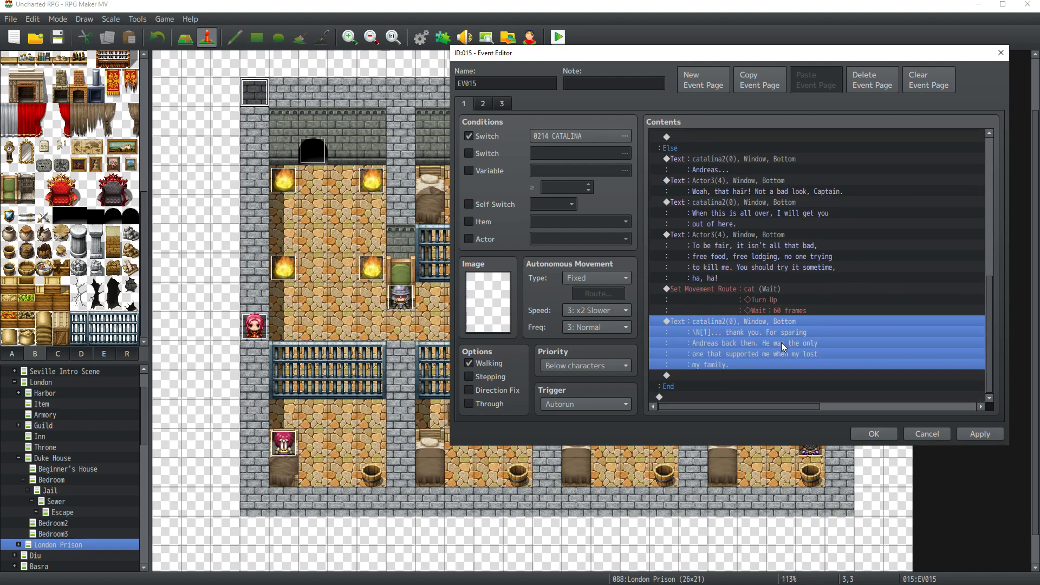
Step: Duplicate Catalina's thank-you message and change one copy to "It was us against the world." as the following line
{"action": "key", "text": "ctrl+c"}
{"action": "key", "text": "ctrl+v"}
{"action": "double_click", "coordinate": [768, 340]}
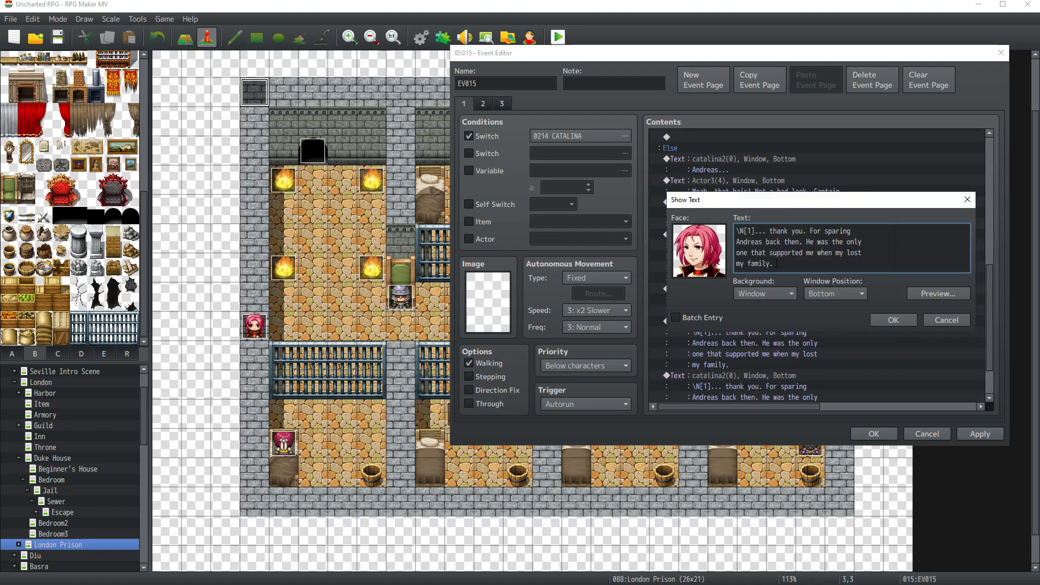
{"action": "left_click_drag", "start_coordinate": [776, 264], "coordinate": [689, 208]}
{"action": "type", "text": "It"}
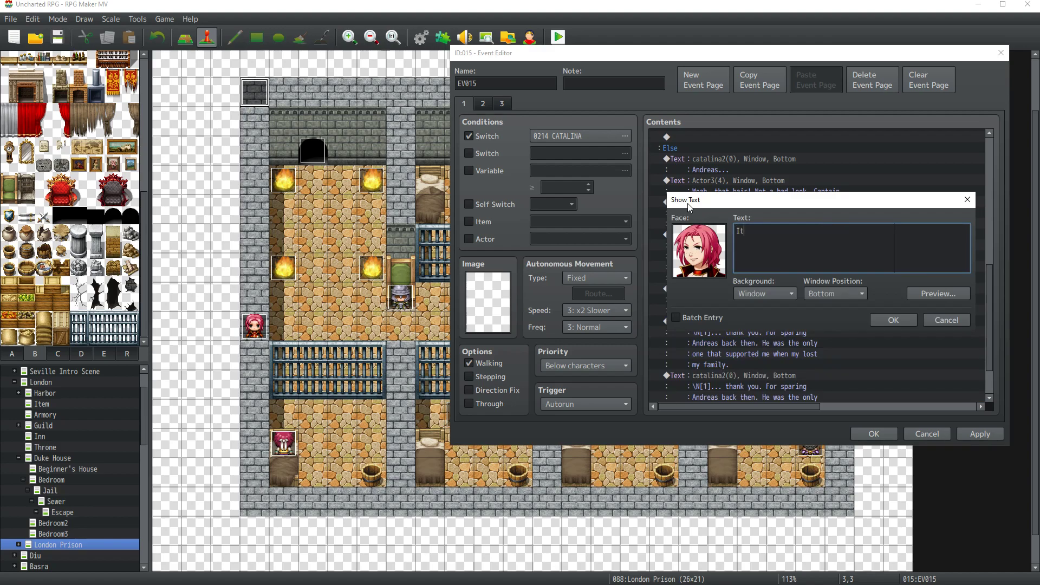
{"action": "type", "text": " was us against the world."}
{"action": "left_click", "coordinate": [892, 319]}
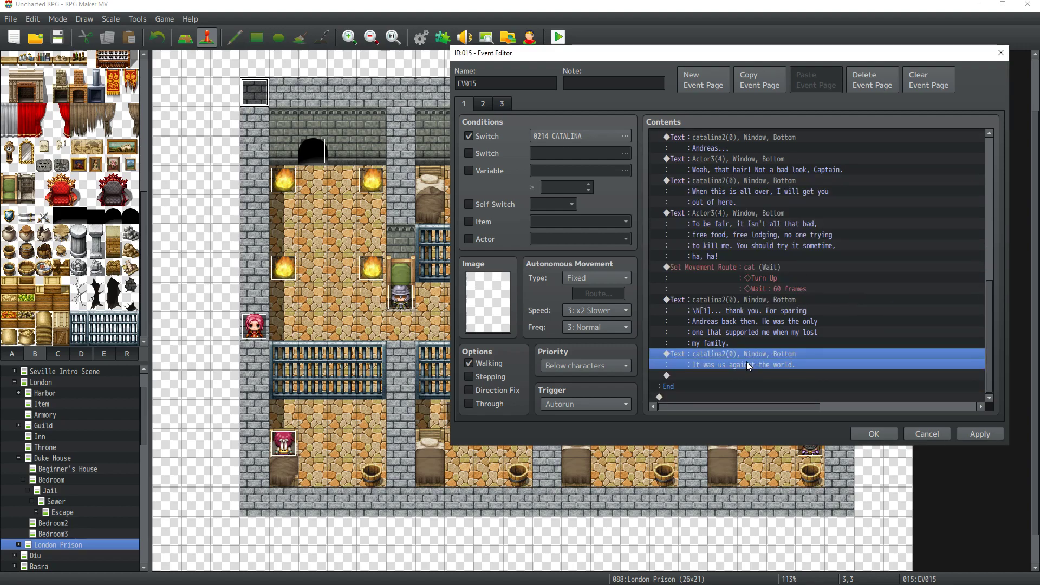
Step: Copy the cat movement route to the end of the Else branch and make Turn Down its only command
{"action": "left_click", "coordinate": [750, 270]}
{"action": "key", "text": "ctrl+c"}
{"action": "left_click", "coordinate": [738, 376]}
{"action": "key", "text": "ctrl+v"}
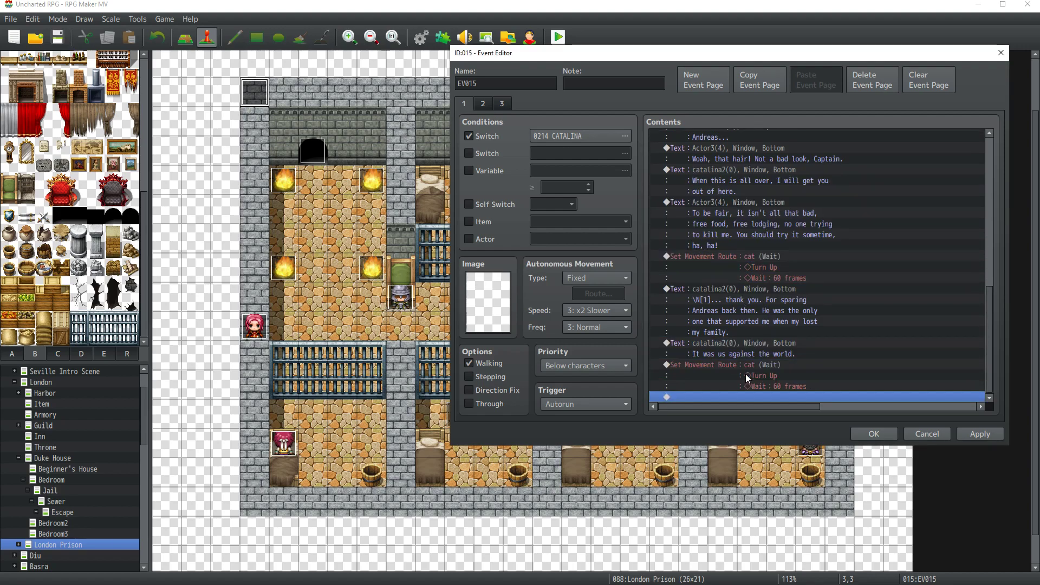
{"action": "double_click", "coordinate": [744, 366]}
{"action": "left_click", "coordinate": [590, 184]}
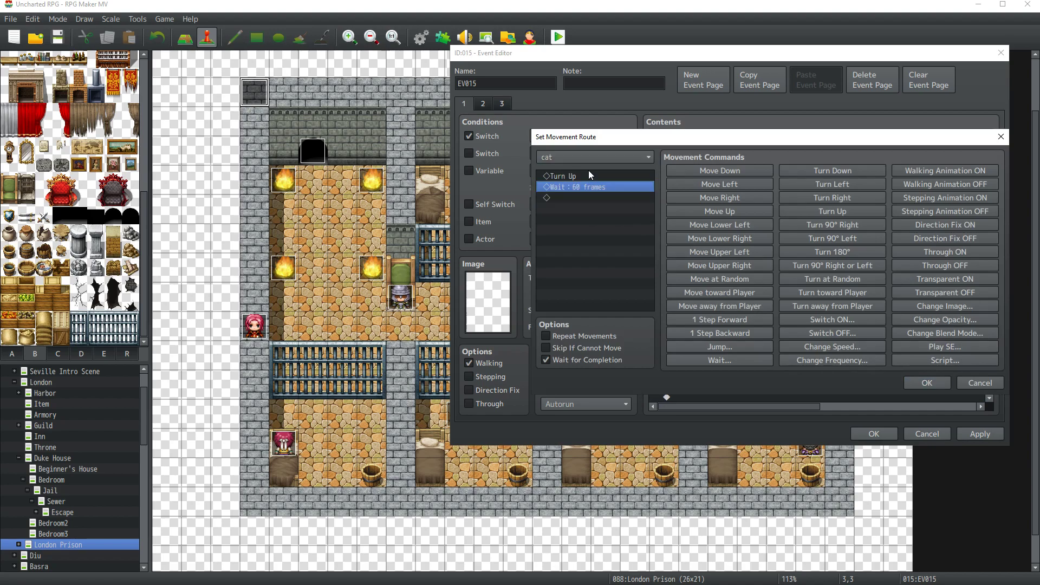
{"action": "left_click", "coordinate": [591, 175]}
{"action": "left_click", "coordinate": [833, 170]}
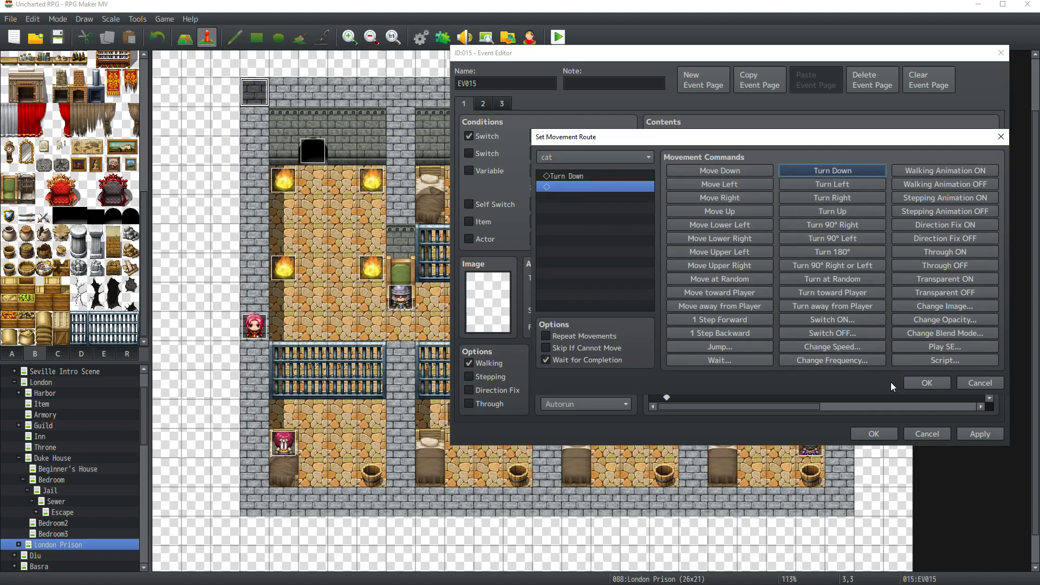
{"action": "left_click", "coordinate": [911, 383]}
{"action": "scroll", "coordinate": [747, 372], "scroll_direction": "down", "scroll_amount": 1}
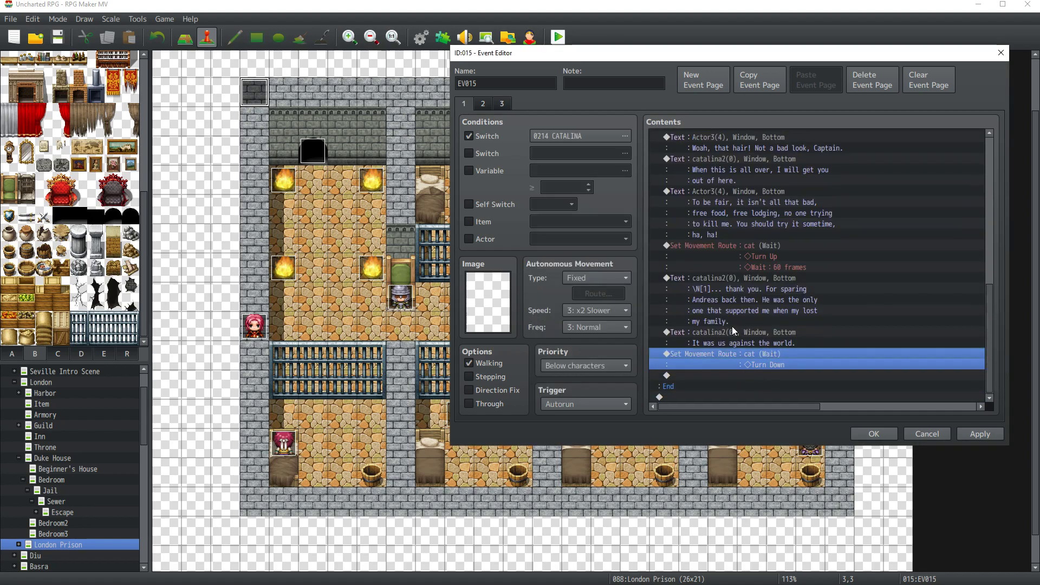
Step: Copy the "It was us against the world." text after the Turn Down route, then accept the event and save the project
{"action": "left_click", "coordinate": [737, 333]}
{"action": "left_click", "coordinate": [749, 375]}
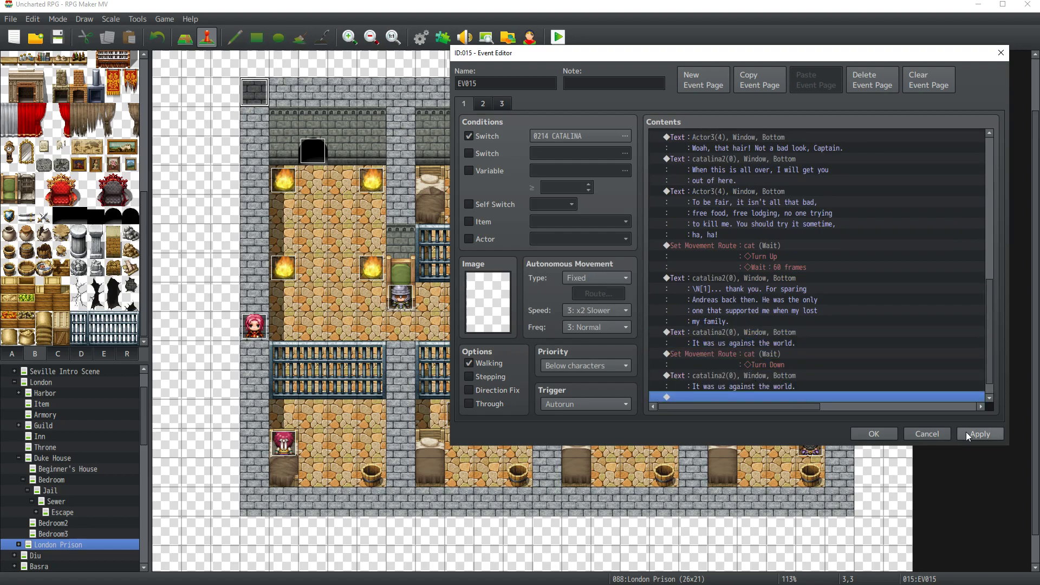
{"action": "left_click", "coordinate": [874, 433]}
{"action": "left_click", "coordinate": [57, 37]}
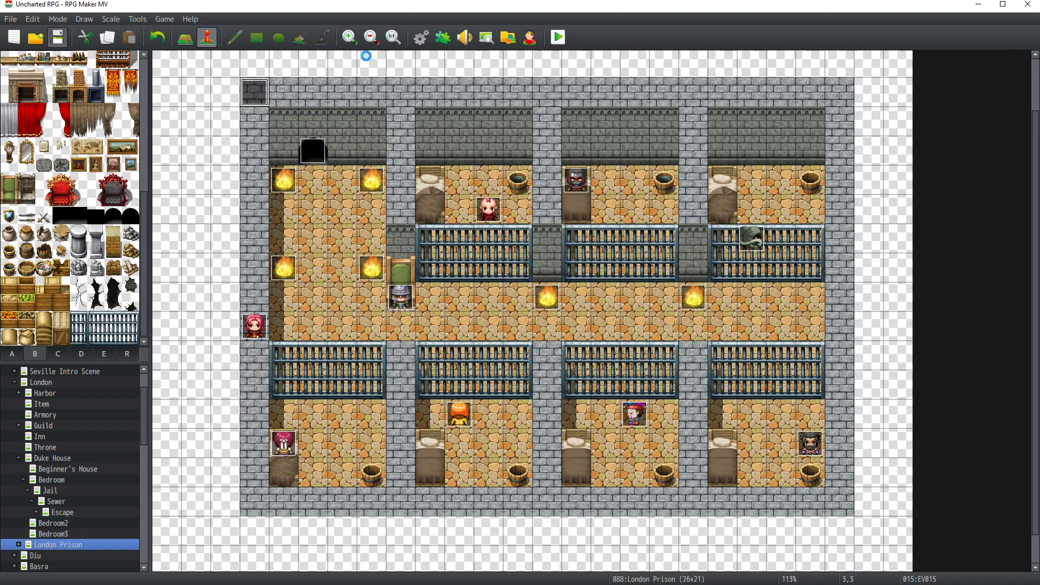
Step: Look through the database's weapons down to the fencing swords and view the Dragon Saber
{"action": "left_click", "coordinate": [422, 36]}
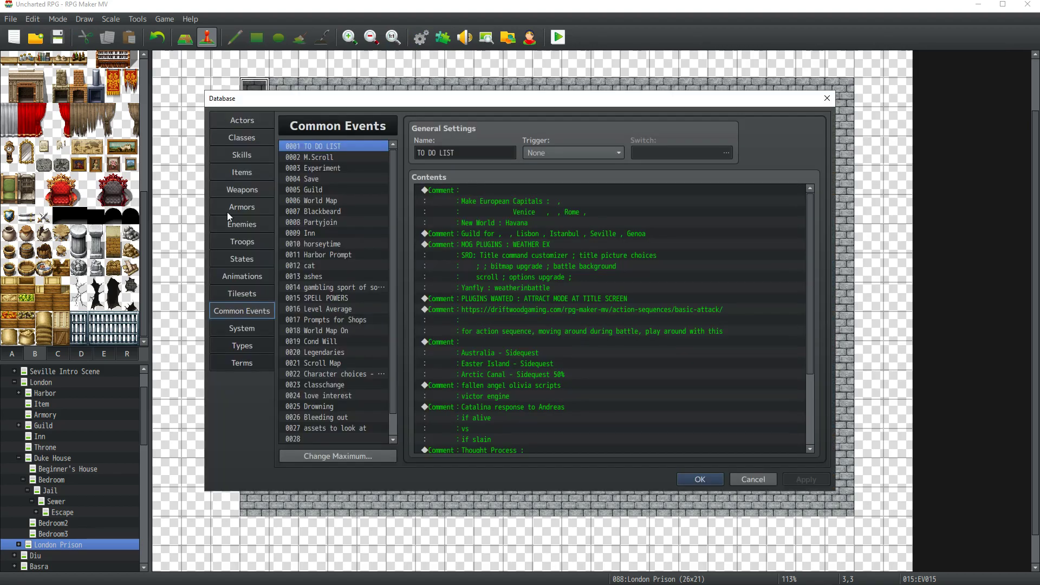
{"action": "left_click", "coordinate": [254, 189]}
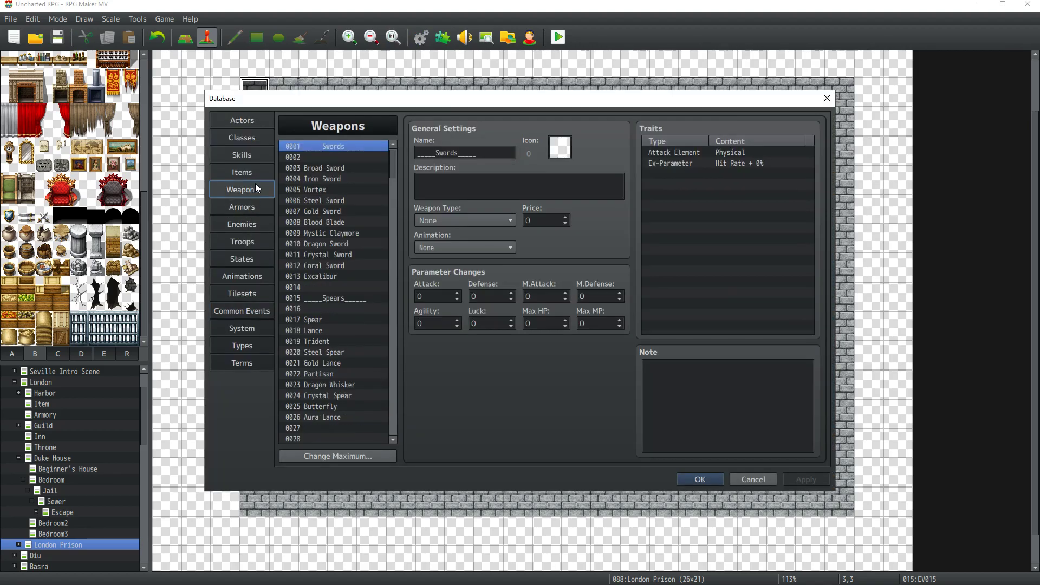
{"action": "left_click_drag", "start_coordinate": [391, 164], "coordinate": [398, 183]}
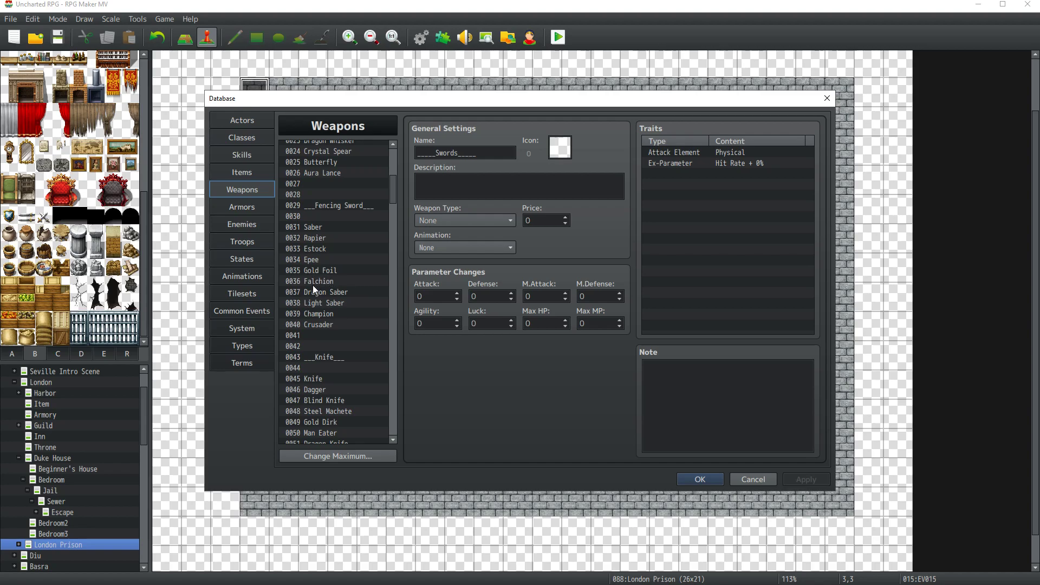
{"action": "left_click", "coordinate": [325, 273]}
{"action": "left_click", "coordinate": [331, 292]}
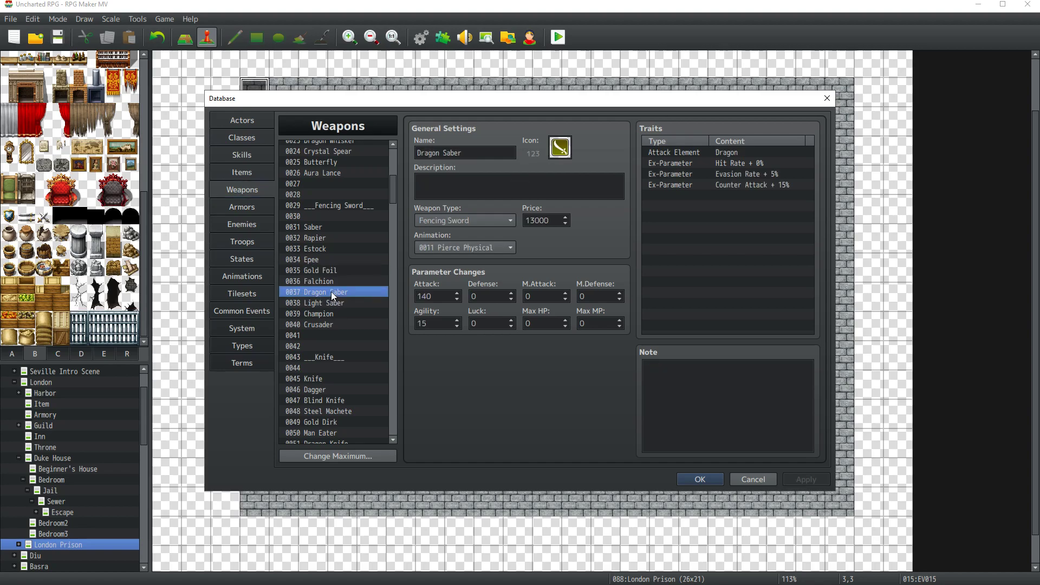
Step: Review the accessories in the database's armors, from Thief Gloves up to Sage's Stone, and close the database without changes
{"action": "left_click", "coordinate": [248, 207]}
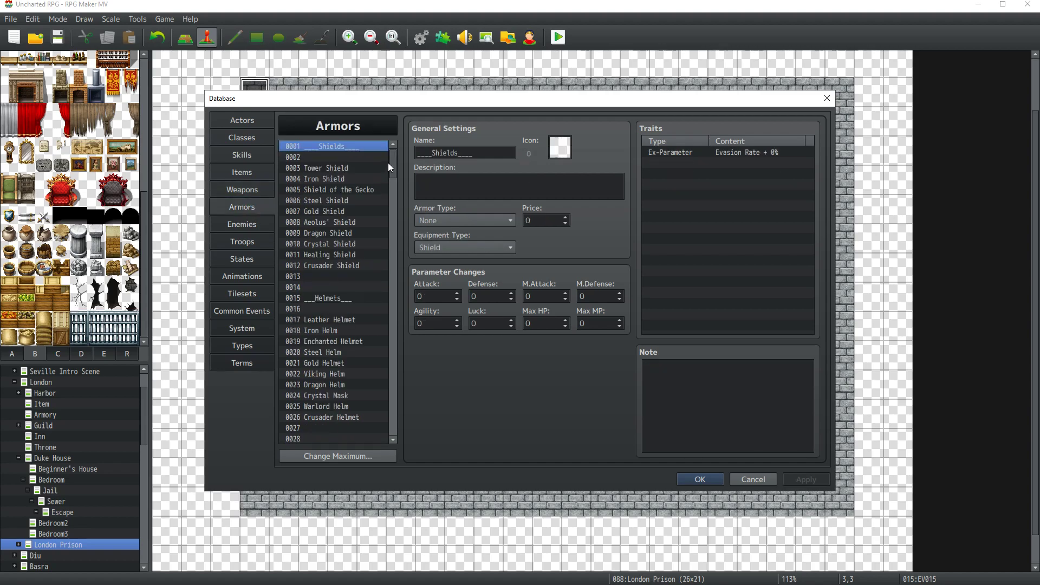
{"action": "left_click_drag", "start_coordinate": [389, 164], "coordinate": [369, 350]}
{"action": "left_click", "coordinate": [369, 350]}
{"action": "scroll", "coordinate": [358, 347], "scroll_direction": "up", "scroll_amount": 1}
{"action": "key", "text": "Up"}
{"action": "key", "text": "Up"}
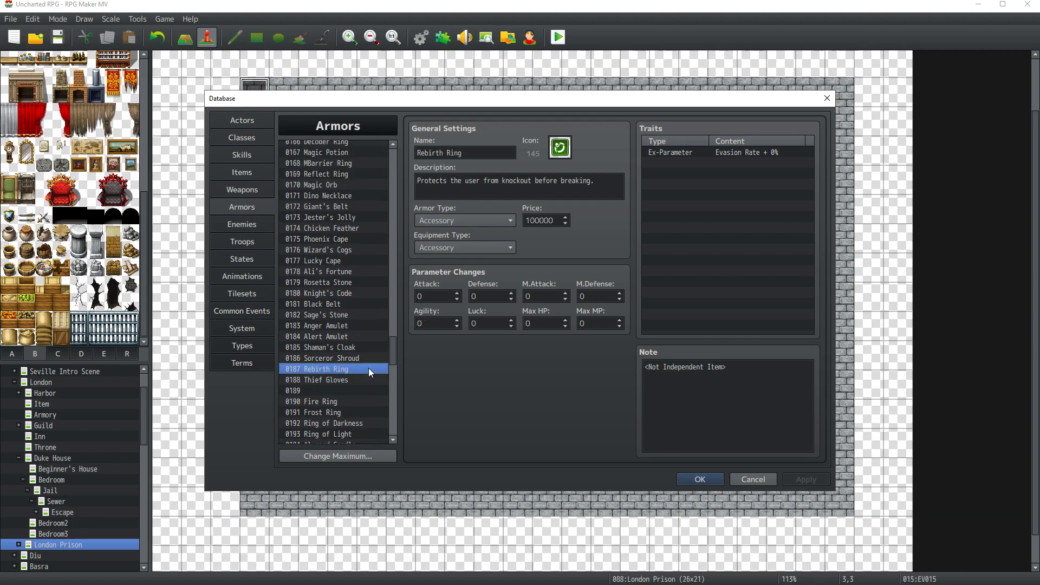
{"action": "left_click", "coordinate": [373, 379]}
{"action": "left_click", "coordinate": [357, 370]}
{"action": "left_click", "coordinate": [364, 360]}
{"action": "scroll", "coordinate": [364, 355], "scroll_direction": "up", "scroll_amount": 2}
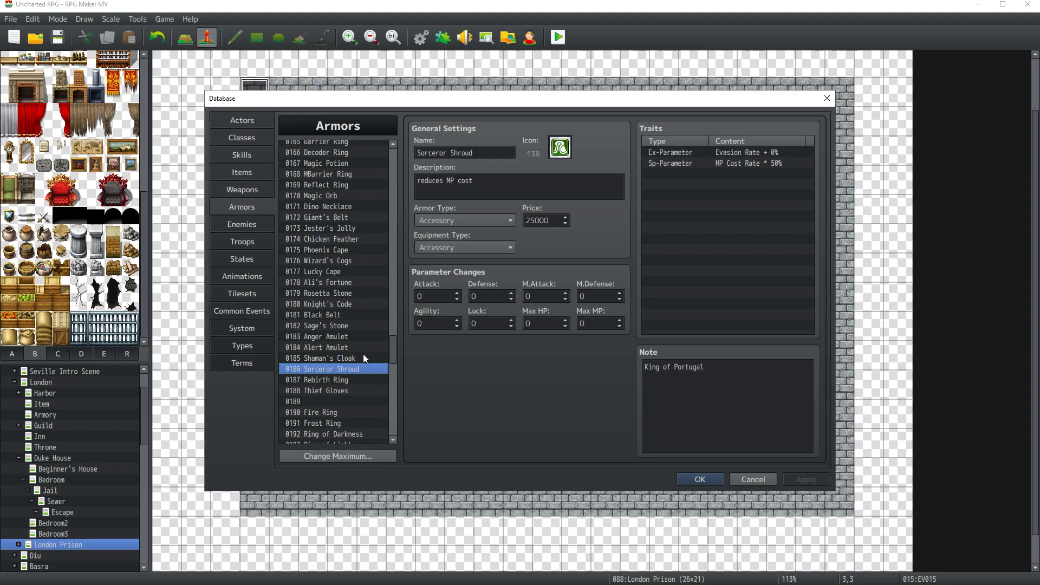
{"action": "left_click", "coordinate": [368, 366]}
{"action": "left_click", "coordinate": [369, 357]}
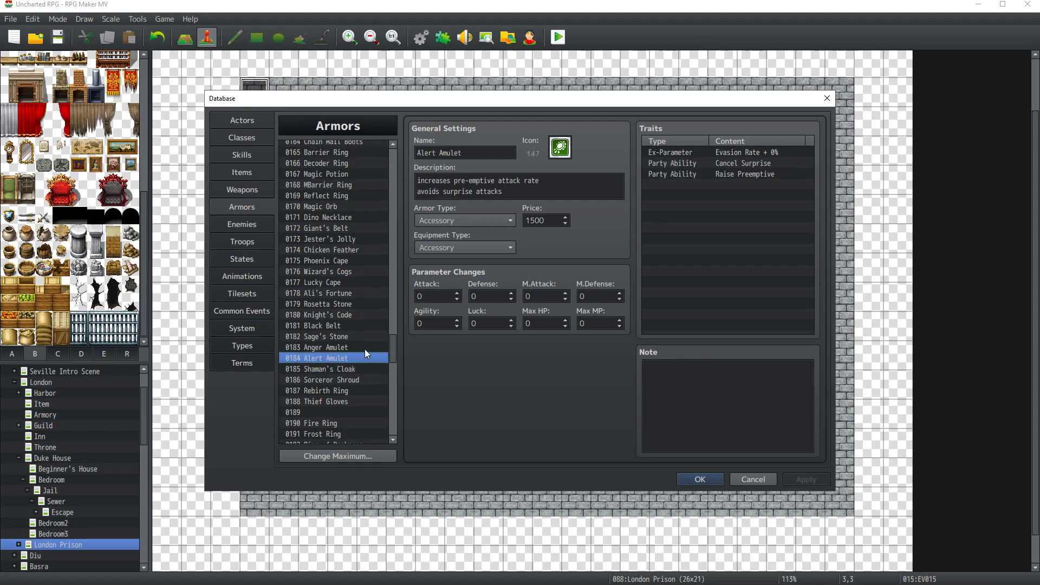
{"action": "left_click", "coordinate": [366, 349]}
{"action": "left_click", "coordinate": [362, 338]}
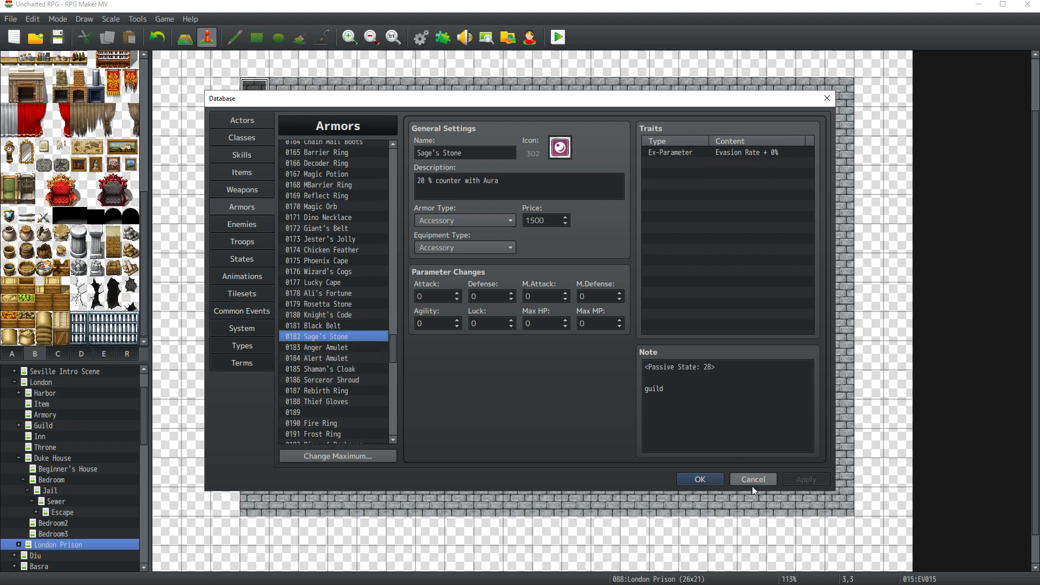
{"action": "scroll", "coordinate": [339, 336], "scroll_direction": "up", "scroll_amount": 3}
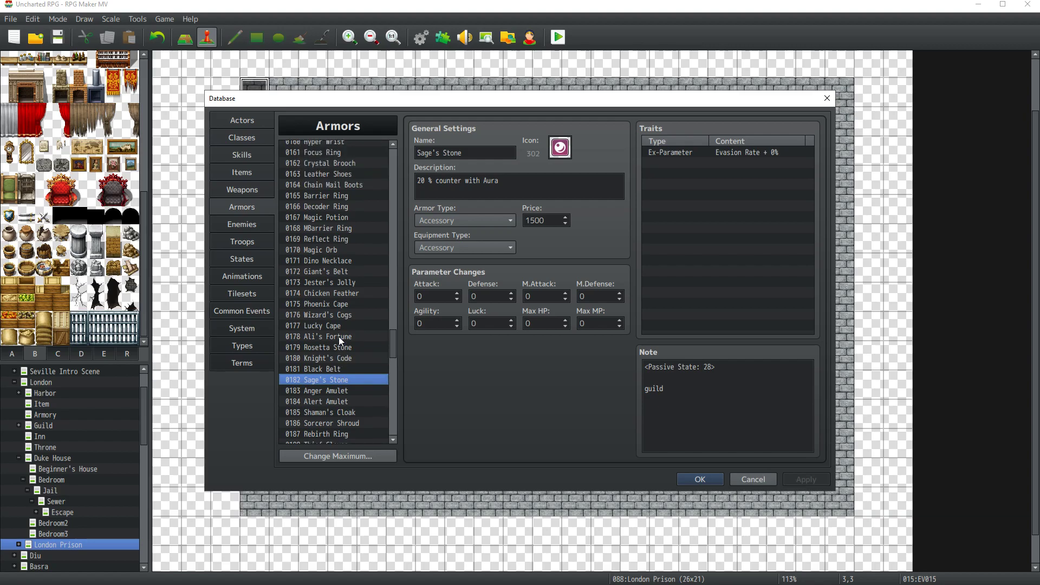
{"action": "scroll", "coordinate": [339, 336], "scroll_direction": "up", "scroll_amount": 1}
{"action": "left_click", "coordinate": [745, 480]}
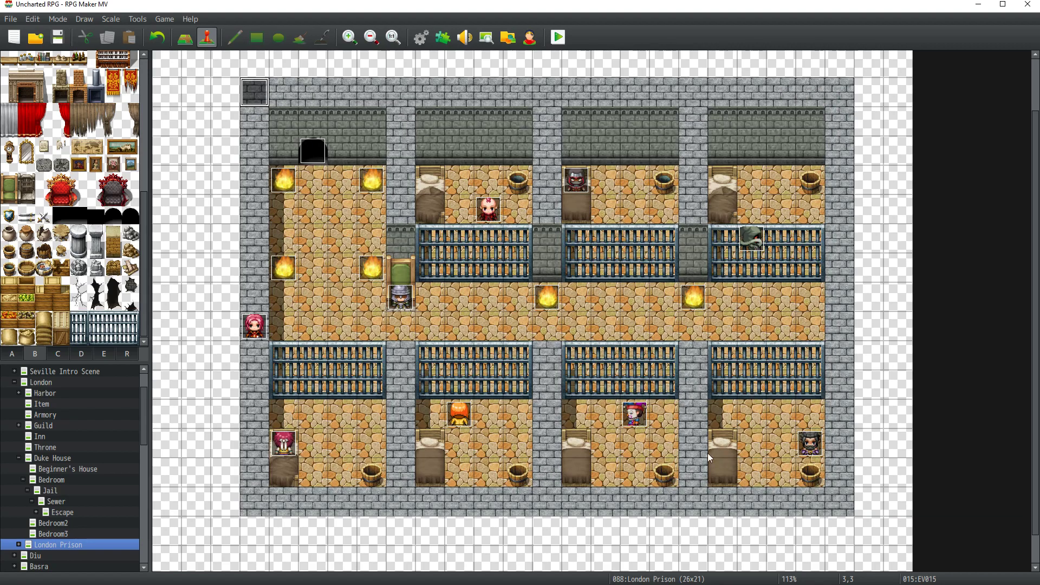
Step: In event EV015, replace the Else branch's last Catalina text with "You don't deserve to be in here while I am free."
{"action": "double_click", "coordinate": [258, 93]}
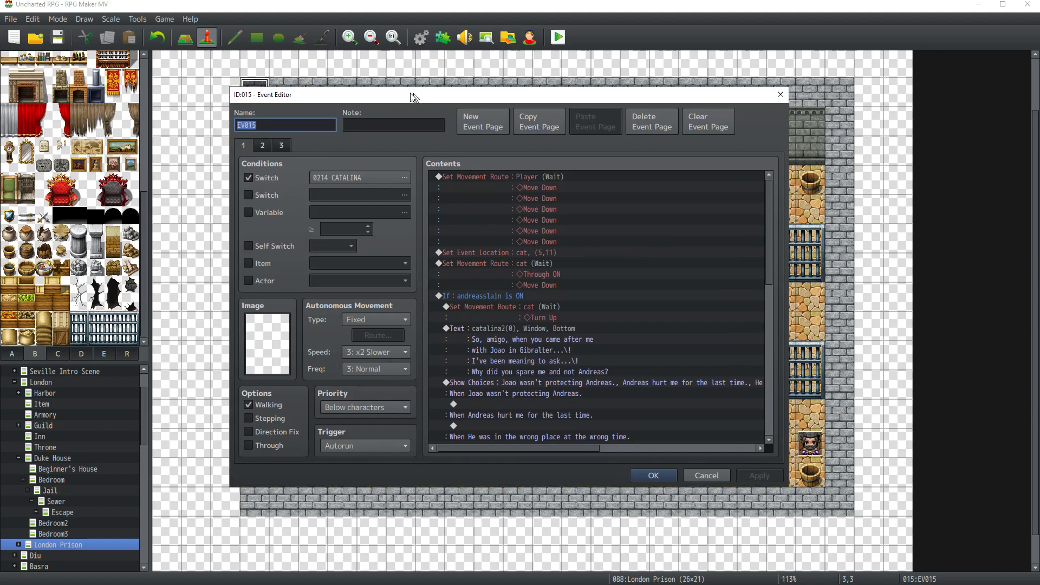
{"action": "left_click", "coordinate": [247, 142]}
{"action": "left_click", "coordinate": [228, 142]}
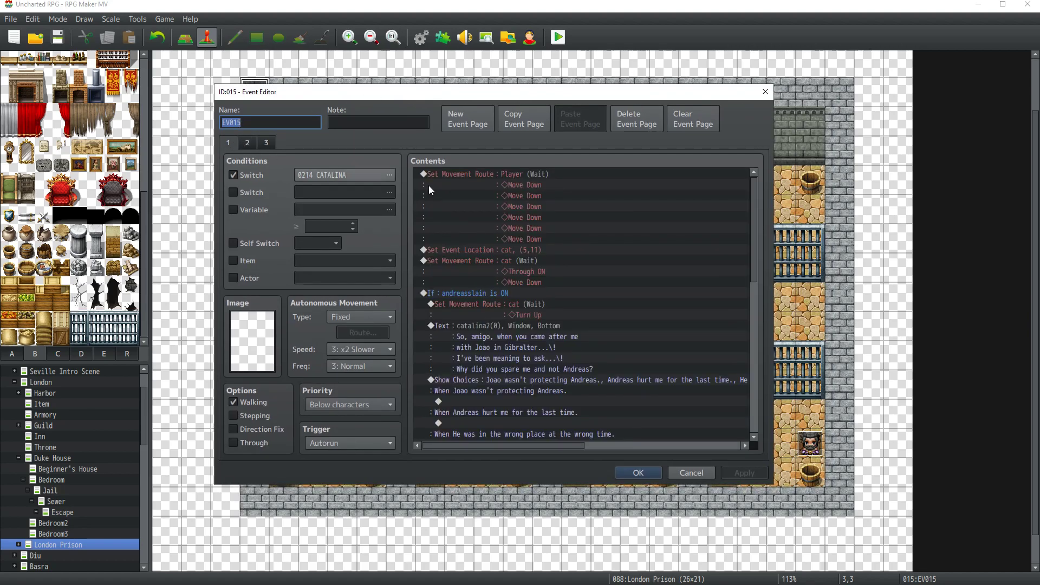
{"action": "left_click_drag", "start_coordinate": [753, 223], "coordinate": [751, 379]}
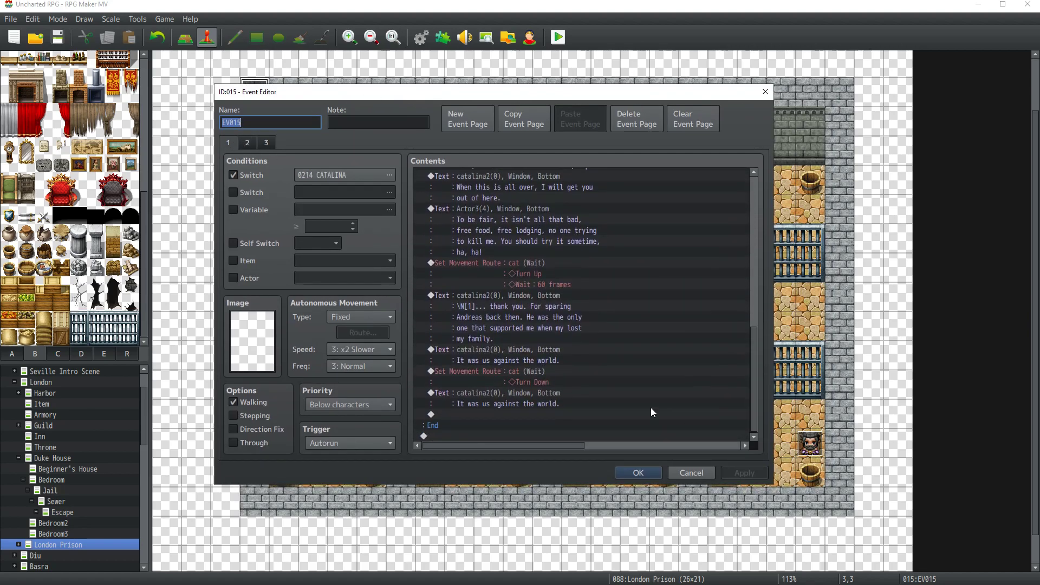
{"action": "double_click", "coordinate": [496, 394]}
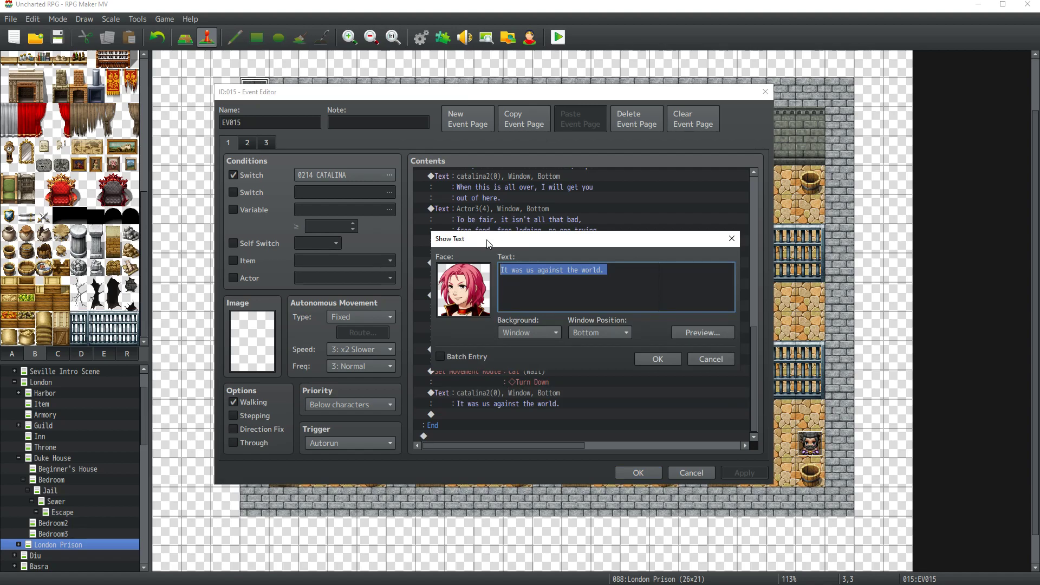
{"action": "type", "text": "You s"}
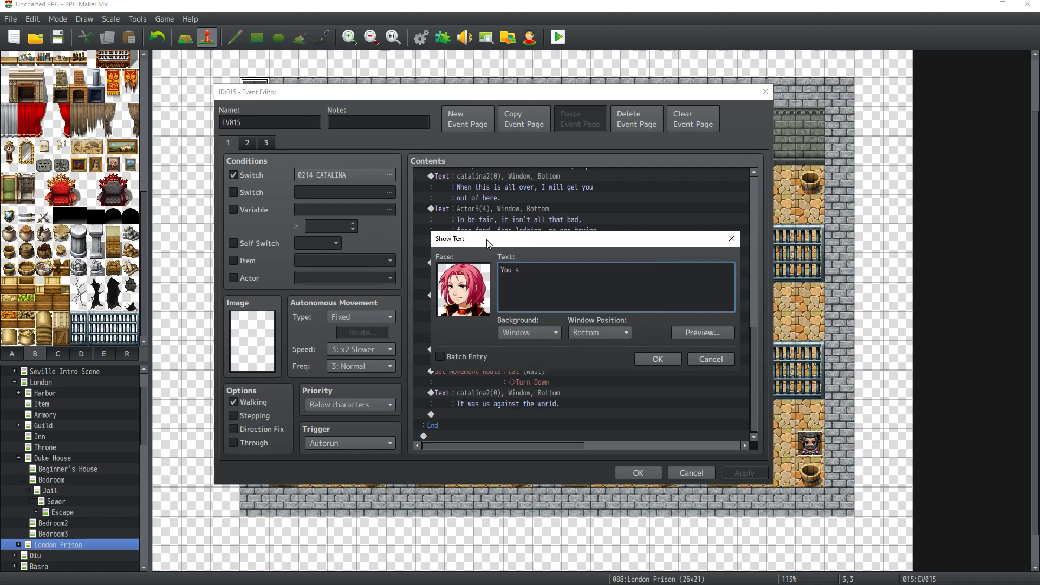
{"action": "key", "text": "BackSpace"}
{"action": "type", "text": "don't deserve to be in here while"}
{"action": "key", "text": "Return"}
{"action": "type", "text": "I am free."}
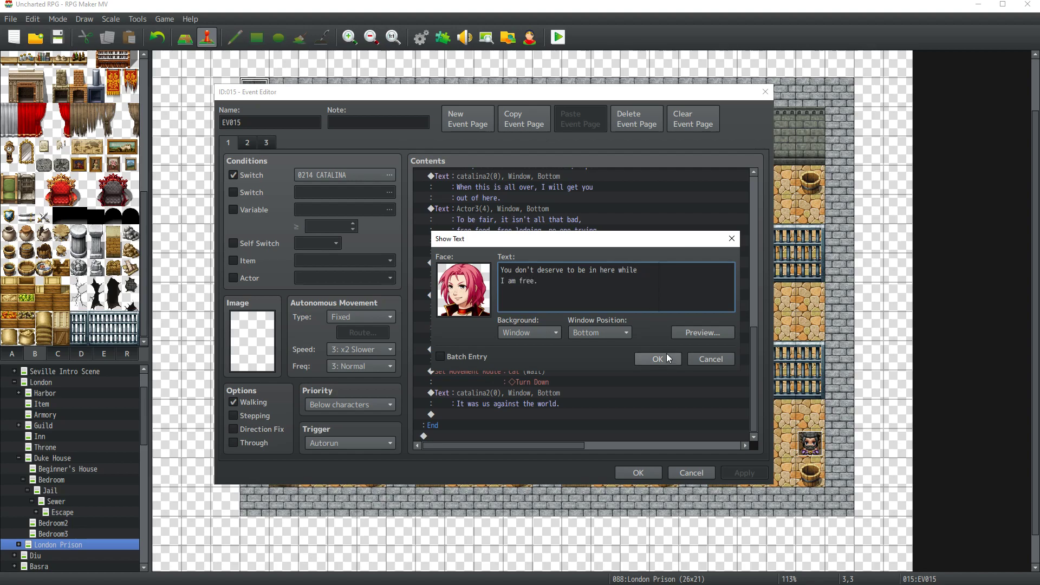
{"action": "left_click", "coordinate": [657, 359]}
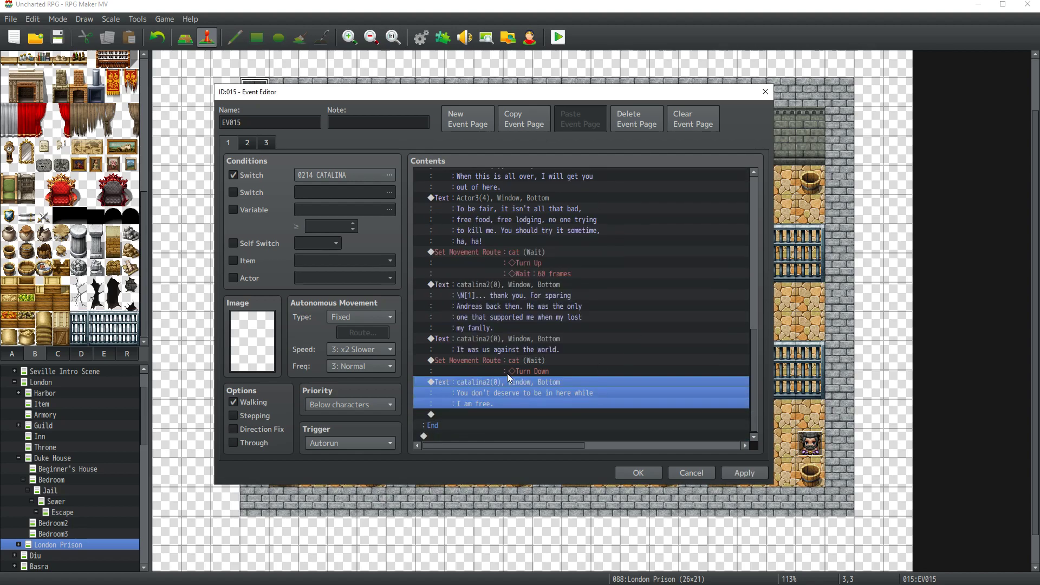
Step: Copy the Actor3 text to the branch's end, replace its wording with "Don't worry about it, \N[5]," and preview it
{"action": "left_click", "coordinate": [486, 211]}
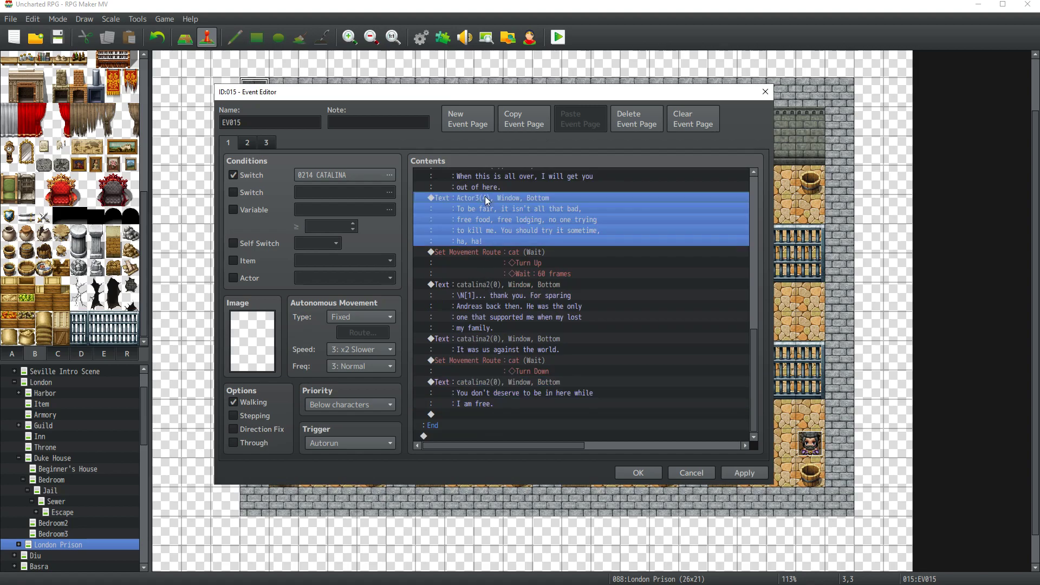
{"action": "left_click", "coordinate": [493, 414]}
{"action": "key", "text": "ctrl+v"}
{"action": "double_click", "coordinate": [506, 389]}
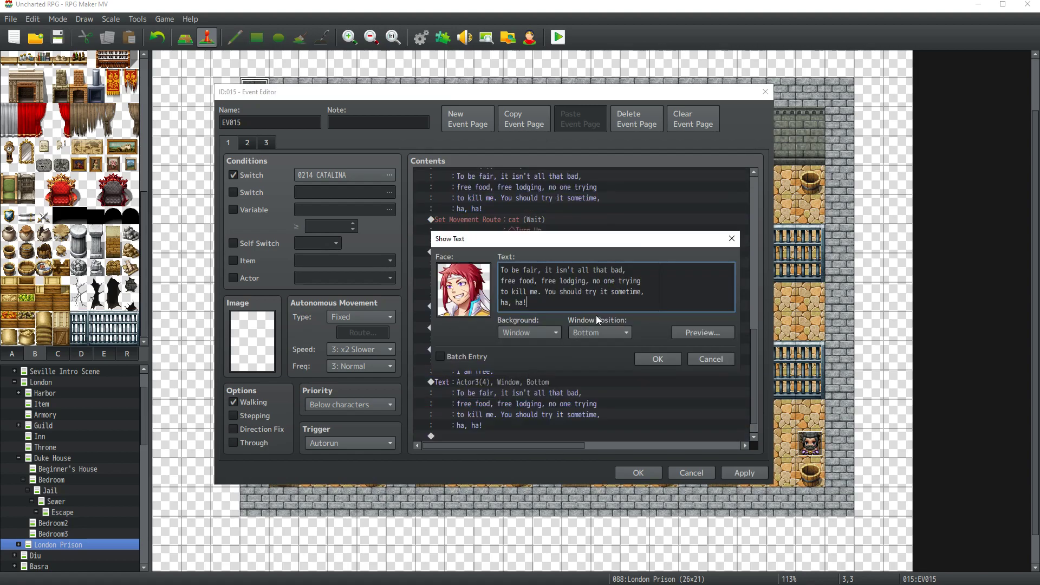
{"action": "key", "text": "ctrl+a"}
{"action": "type", "text": "Don"}
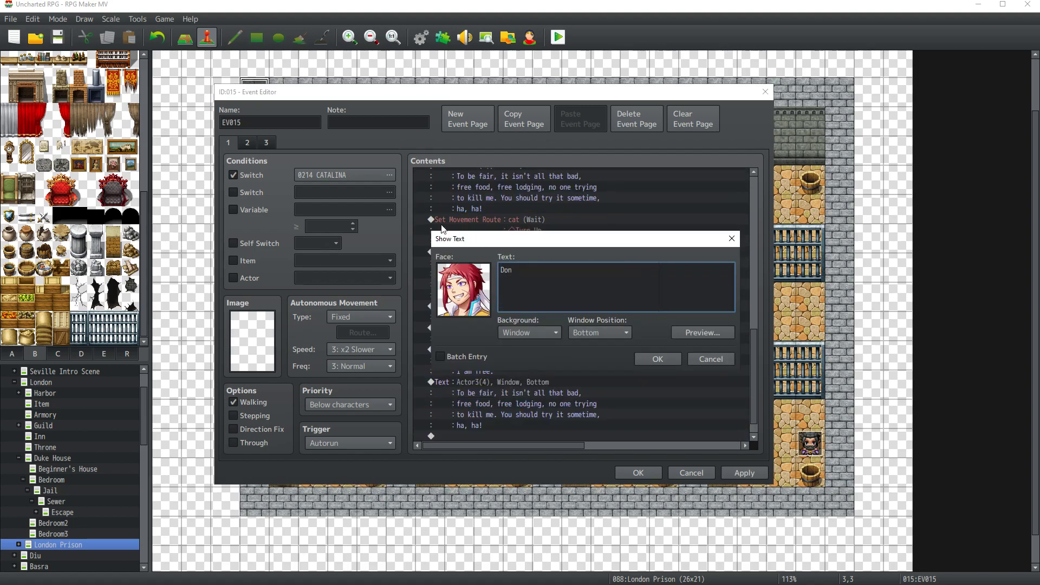
{"action": "type", "text": "'t worry about it, \\N[5],"}
{"action": "left_click", "coordinate": [695, 332]}
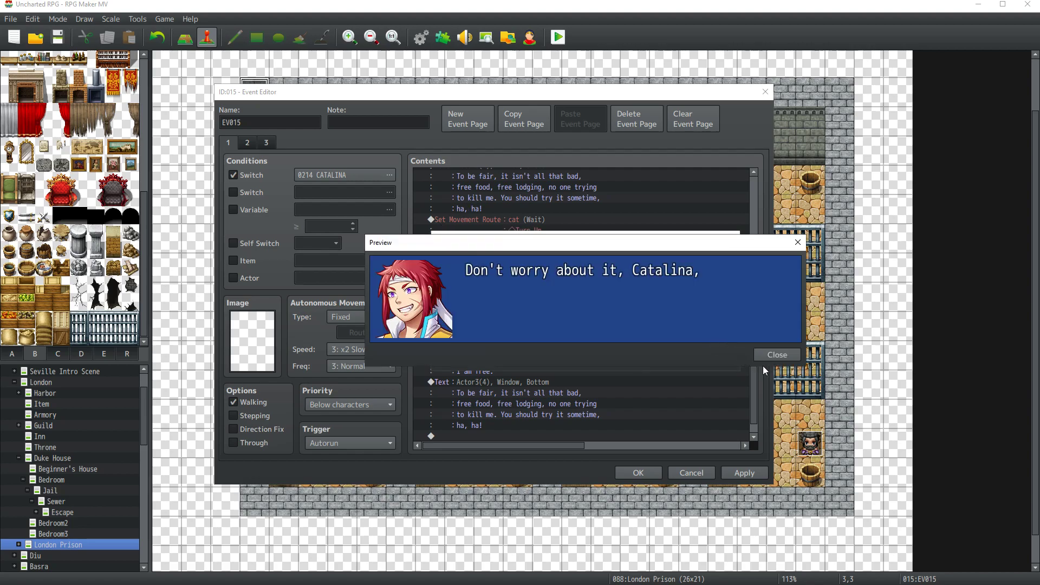
{"action": "left_click", "coordinate": [748, 341]}
Step: Complete the Actor3 reply with "or whatever you are going by, these days. These bars won't hold me forever!"
{"action": "left_click", "coordinate": [635, 290]}
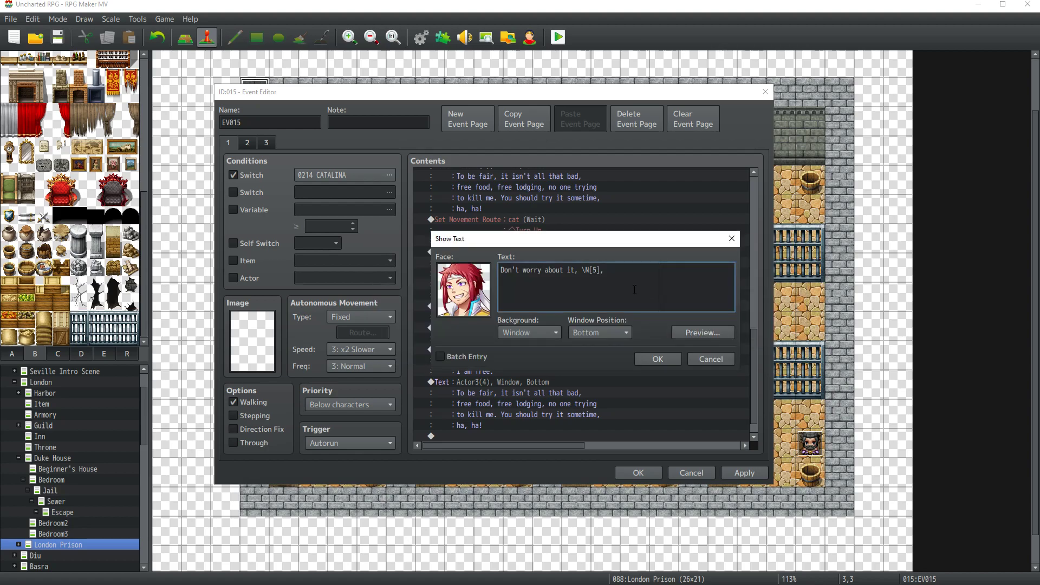
{"action": "type", "text": "or"}
{"action": "key", "text": "Return"}
{"action": "type", "text": "whatever you are going by, these days."}
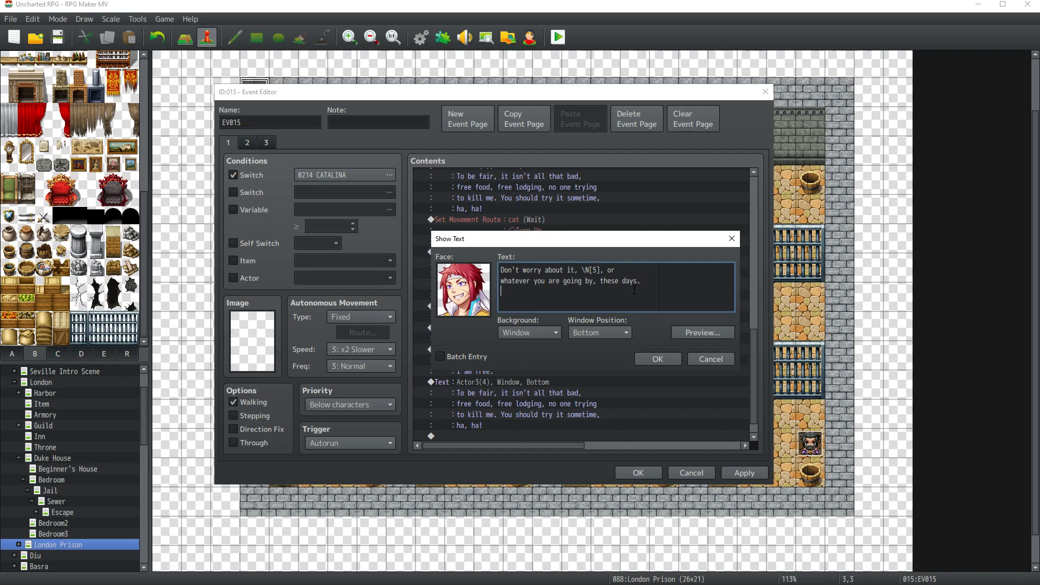
{"action": "type", "text": "These bars won't hold me forever!"}
{"action": "left_click", "coordinate": [658, 359]}
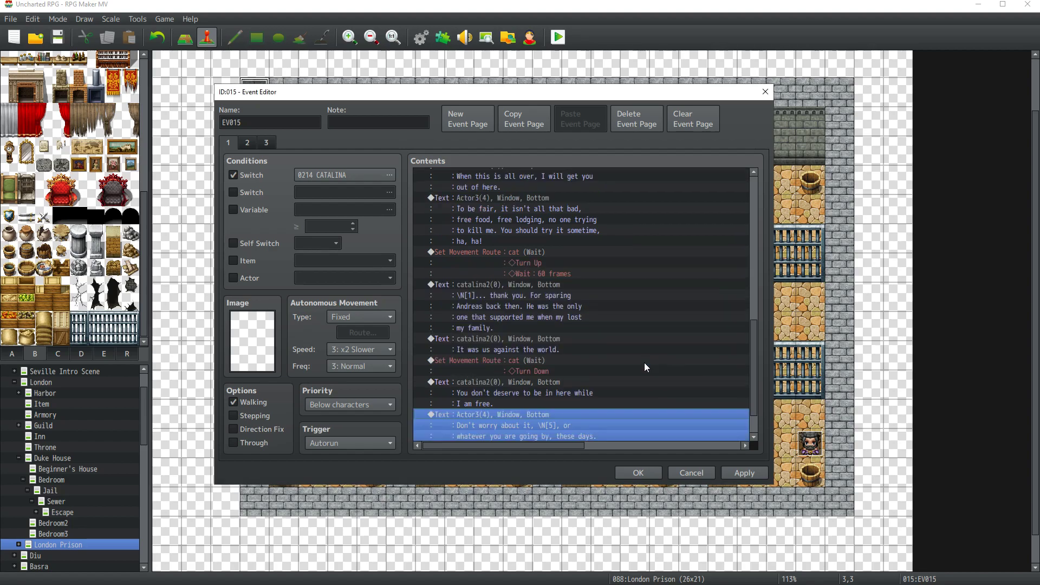
Step: Copy Catalina's text after the Actor3 reply and change it to "Keep up that spirit, my friend."
{"action": "left_click", "coordinate": [544, 345]}
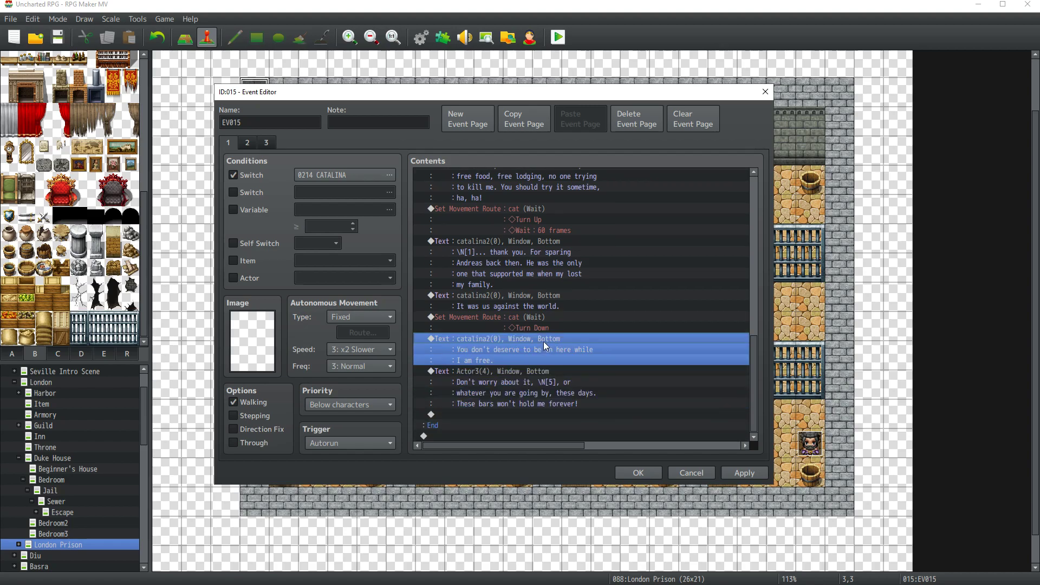
{"action": "key", "text": "ctrl+c"}
{"action": "left_click", "coordinate": [529, 414]}
{"action": "key", "text": "ctrl+v"}
{"action": "double_click", "coordinate": [529, 414]}
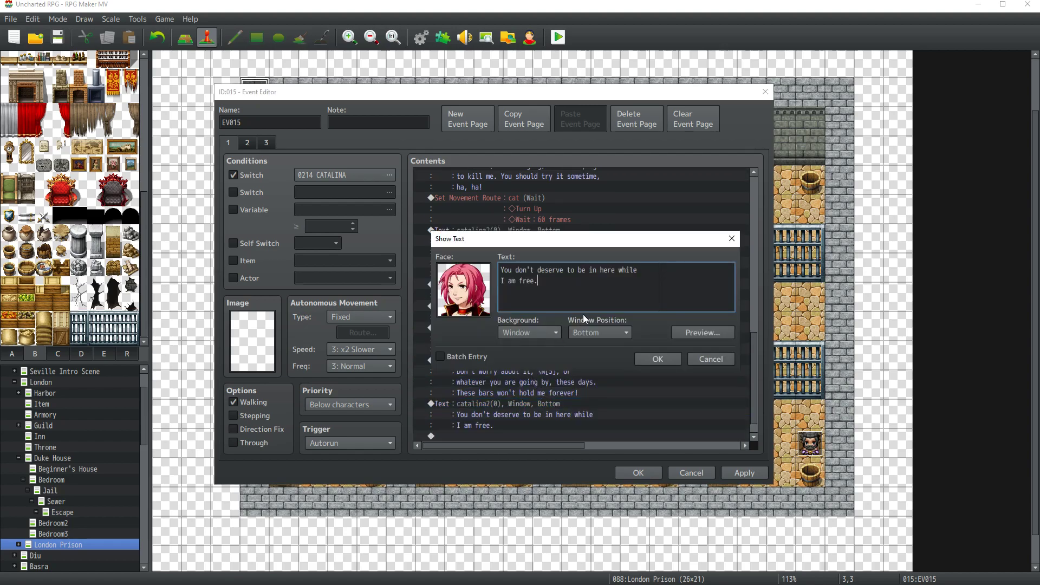
{"action": "key", "text": "ctrl+a"}
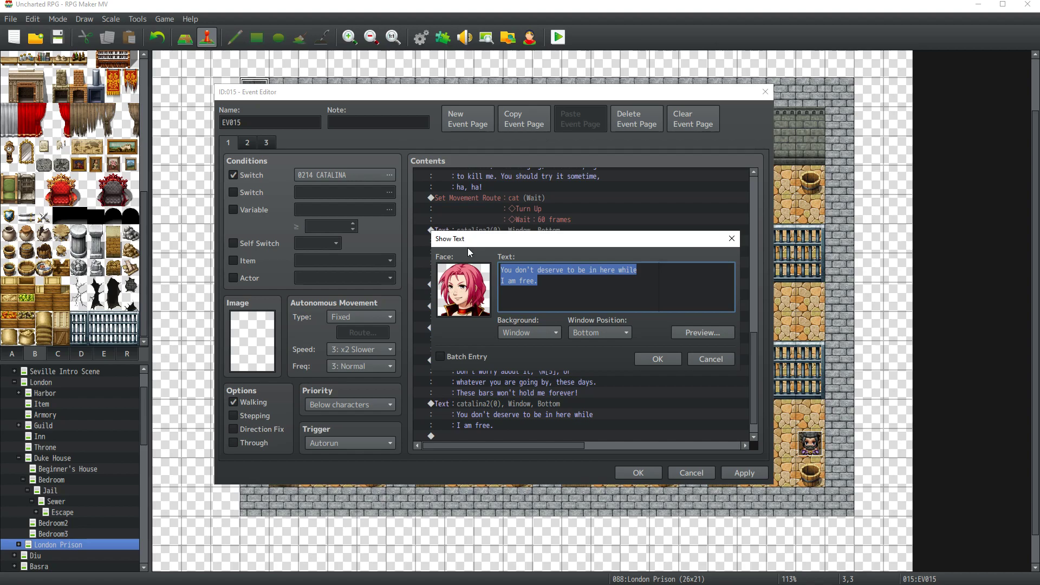
{"action": "type", "text": "Keep up that spirit, "}
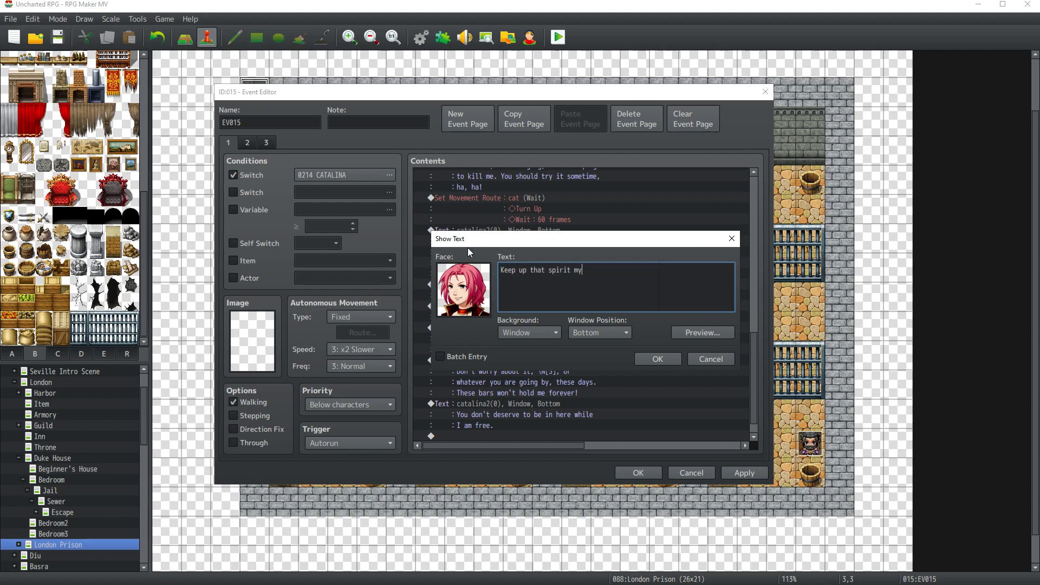
{"action": "type", "text": "my friend."}
{"action": "left_click", "coordinate": [661, 360]}
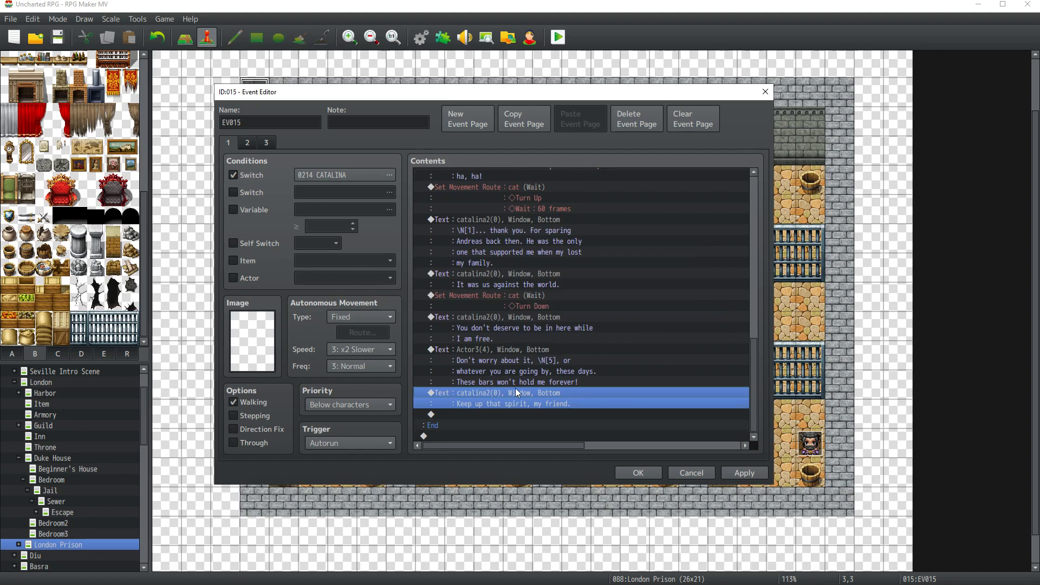
Step: Add a Silence balloon icon on cat after Catalina's last line, with waiting for completion
{"action": "double_click", "coordinate": [493, 415]}
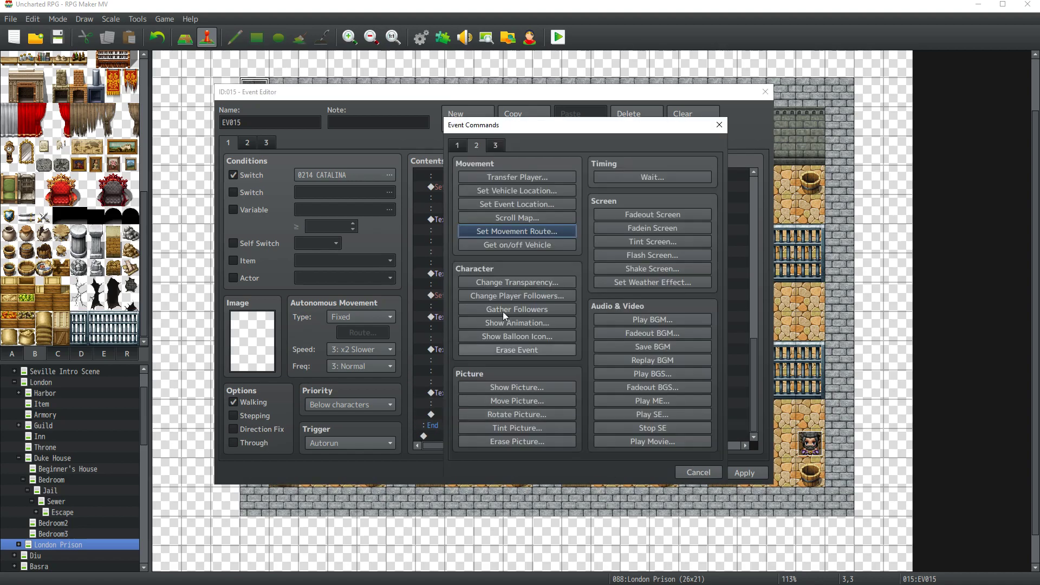
{"action": "left_click", "coordinate": [524, 336]}
{"action": "left_click", "coordinate": [574, 282]}
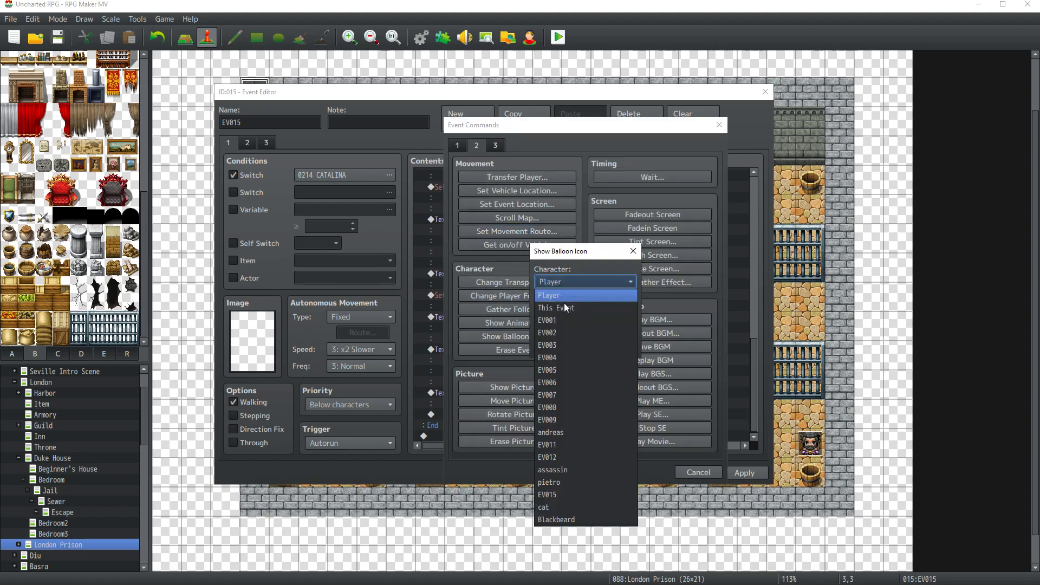
{"action": "left_click", "coordinate": [555, 506]}
{"action": "left_click", "coordinate": [562, 311]}
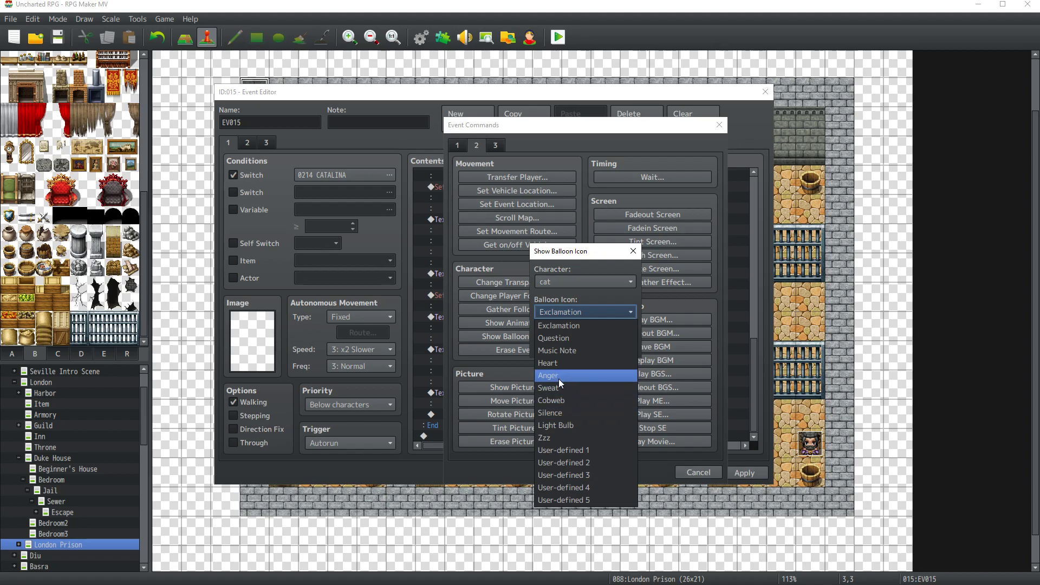
{"action": "left_click", "coordinate": [560, 411]}
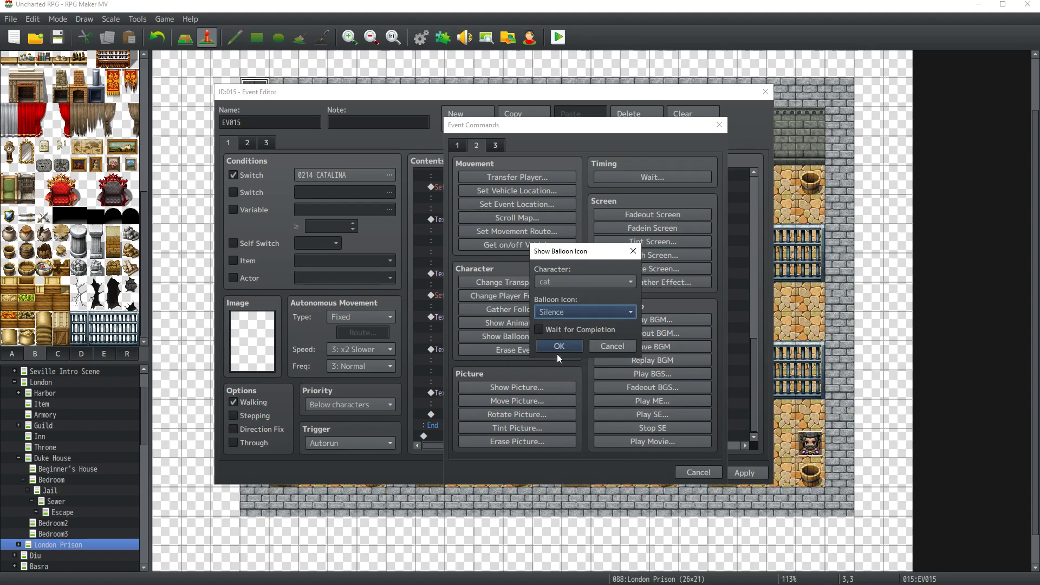
{"action": "left_click", "coordinate": [558, 339]}
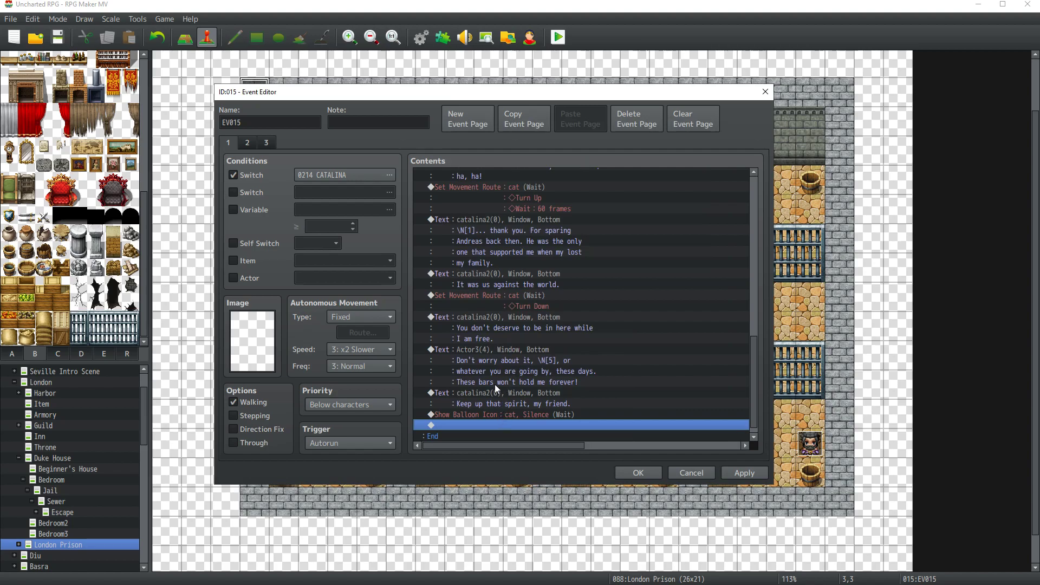
Step: Copy the cat Turn Down route after the balloon icon and replace its command with Turn Up
{"action": "left_click", "coordinate": [500, 295]}
{"action": "key", "text": "ctrl+c"}
{"action": "left_click", "coordinate": [515, 424]}
{"action": "key", "text": "ctrl+v"}
{"action": "double_click", "coordinate": [518, 413]}
{"action": "left_click", "coordinate": [366, 213]}
{"action": "key", "text": "Delete"}
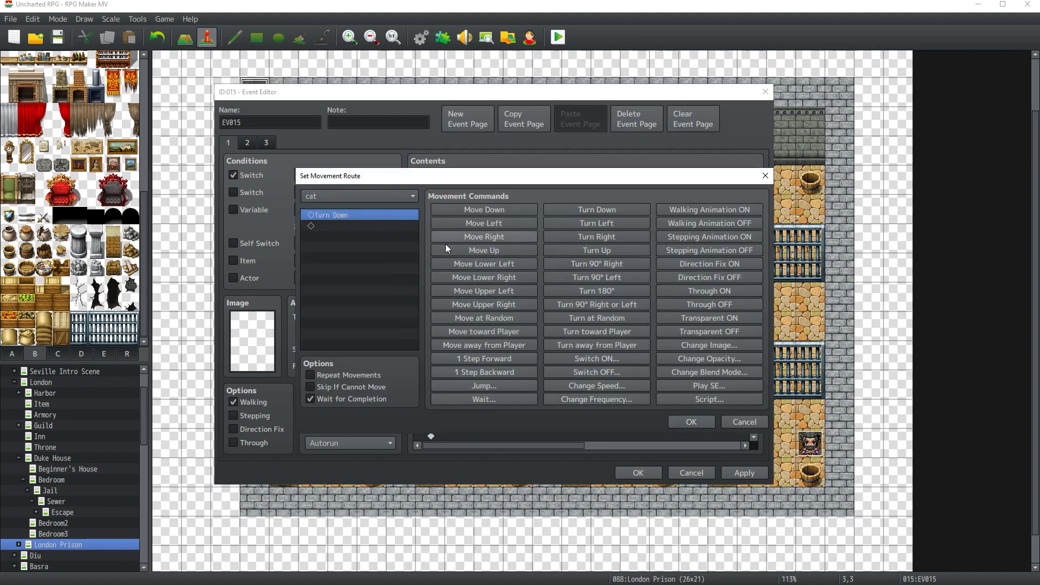
{"action": "left_click", "coordinate": [595, 250]}
{"action": "left_click", "coordinate": [691, 422]}
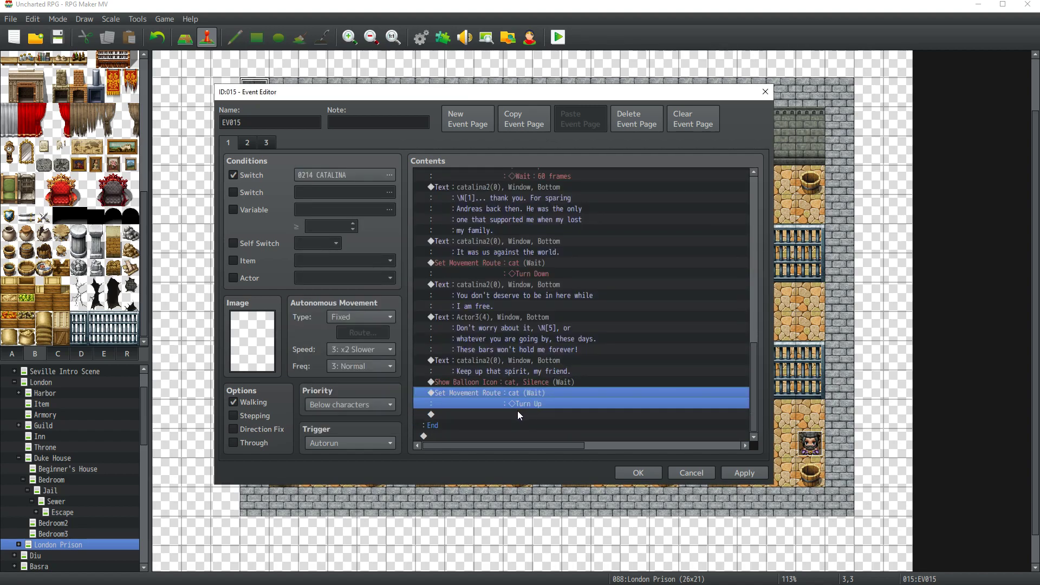
{"action": "left_click", "coordinate": [518, 413]}
{"action": "double_click", "coordinate": [518, 414]}
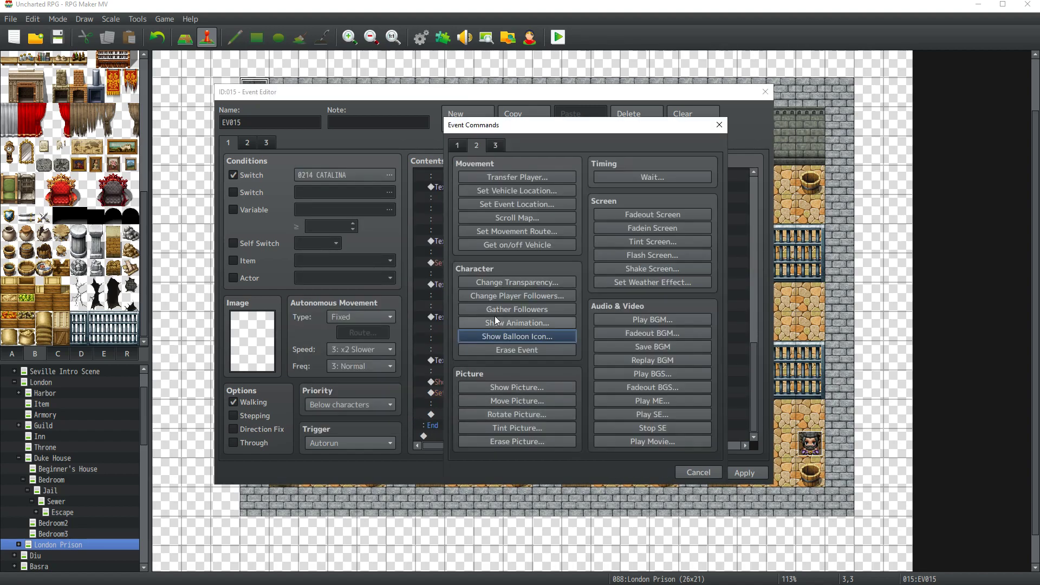
{"action": "key", "text": "Escape"}
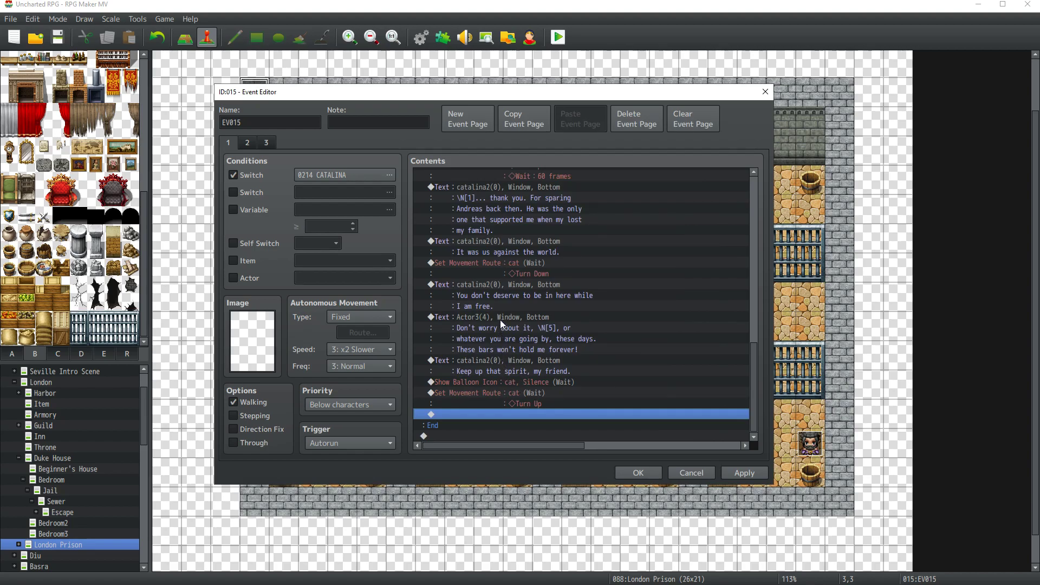
Step: Copy Catalina's text after the Turn Up route and change it to "Let's head out, amigo."
{"action": "left_click", "coordinate": [510, 362]}
{"action": "key", "text": "ctrl+c"}
{"action": "left_click", "coordinate": [496, 415]}
{"action": "key", "text": "ctrl+v"}
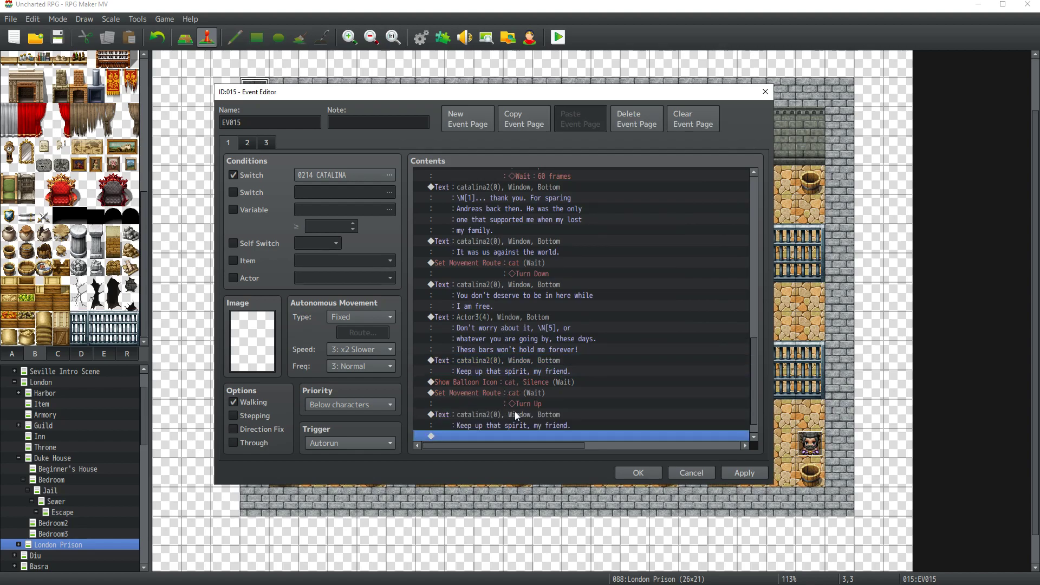
{"action": "double_click", "coordinate": [515, 414]}
{"action": "type", "text": "L"}
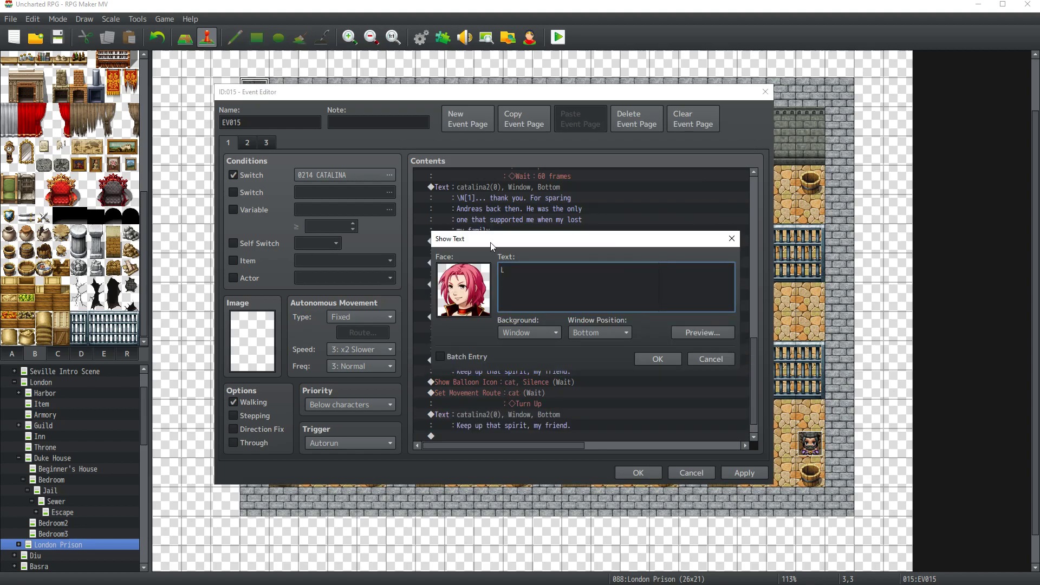
{"action": "type", "text": "et's head out, amigo."}
{"action": "left_click", "coordinate": [658, 359]}
Step: Add a movement route for cat with one Move Up after "Let's head out, amigo." and accept the event
{"action": "double_click", "coordinate": [519, 414]}
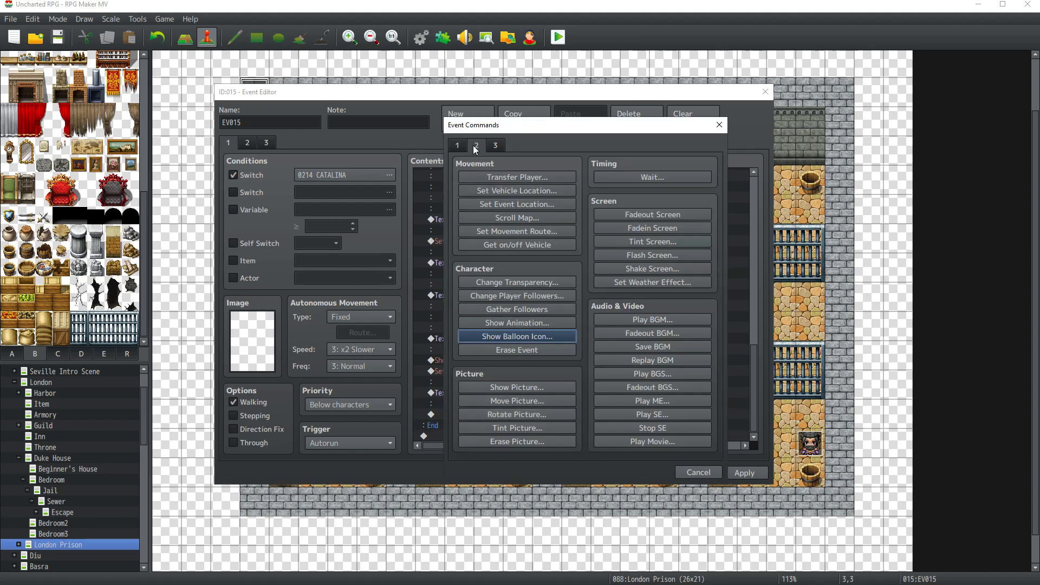
{"action": "left_click", "coordinate": [517, 231]}
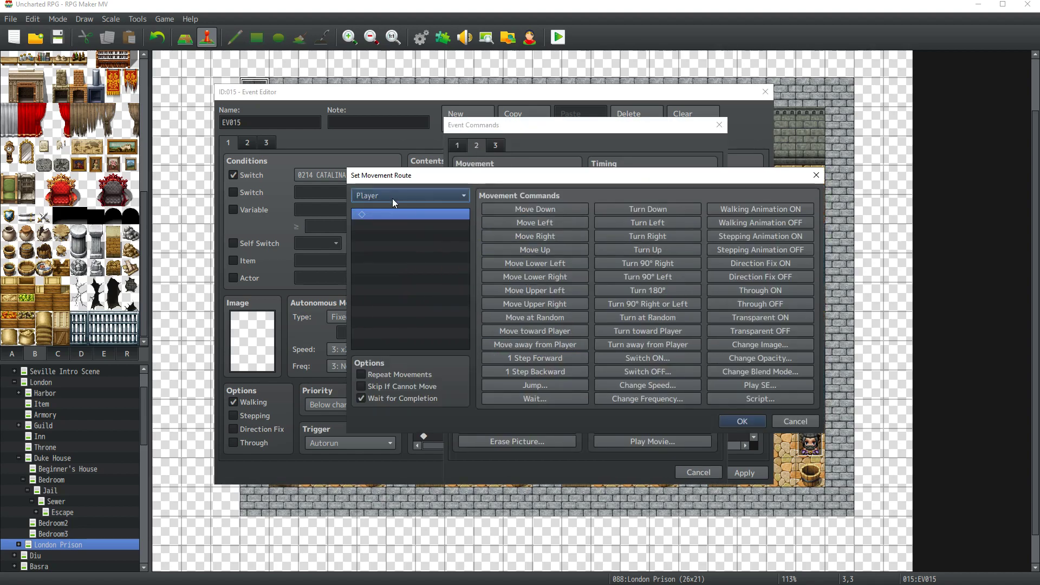
{"action": "left_click", "coordinate": [387, 195]}
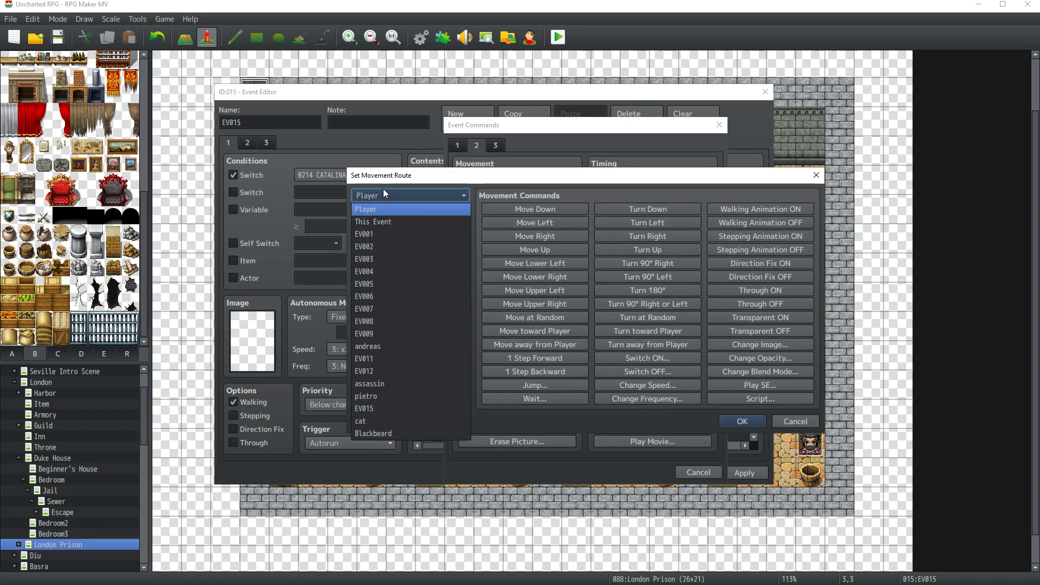
{"action": "left_click", "coordinate": [379, 423]}
{"action": "left_click", "coordinate": [556, 248]}
{"action": "left_click", "coordinate": [738, 421]}
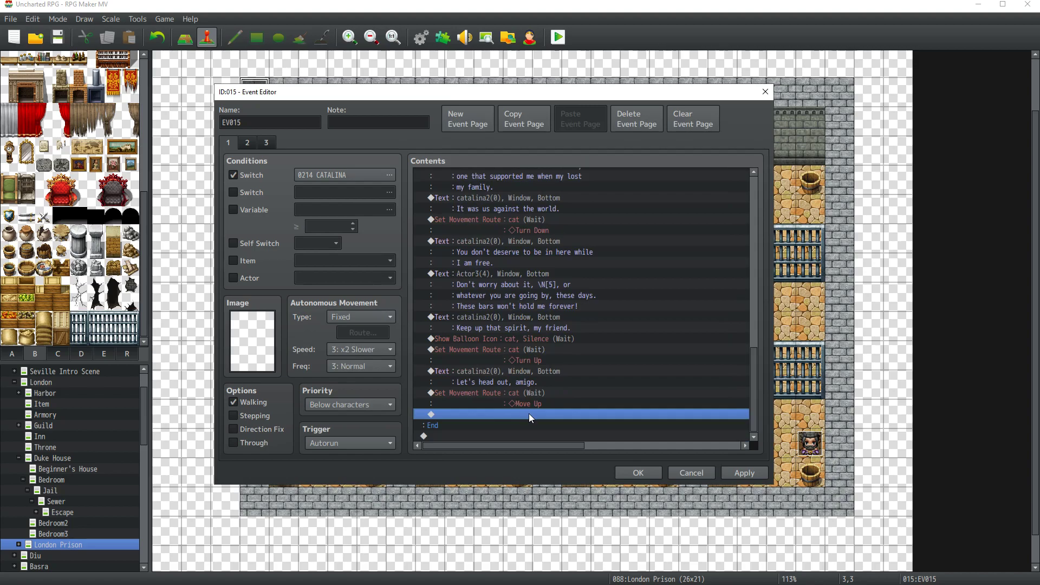
{"action": "left_click", "coordinate": [635, 473]}
Step: Reopen event EV015 and add a Control Switches command setting switch 0398 cat to OFF after cat's Move Up route
{"action": "double_click", "coordinate": [266, 322]}
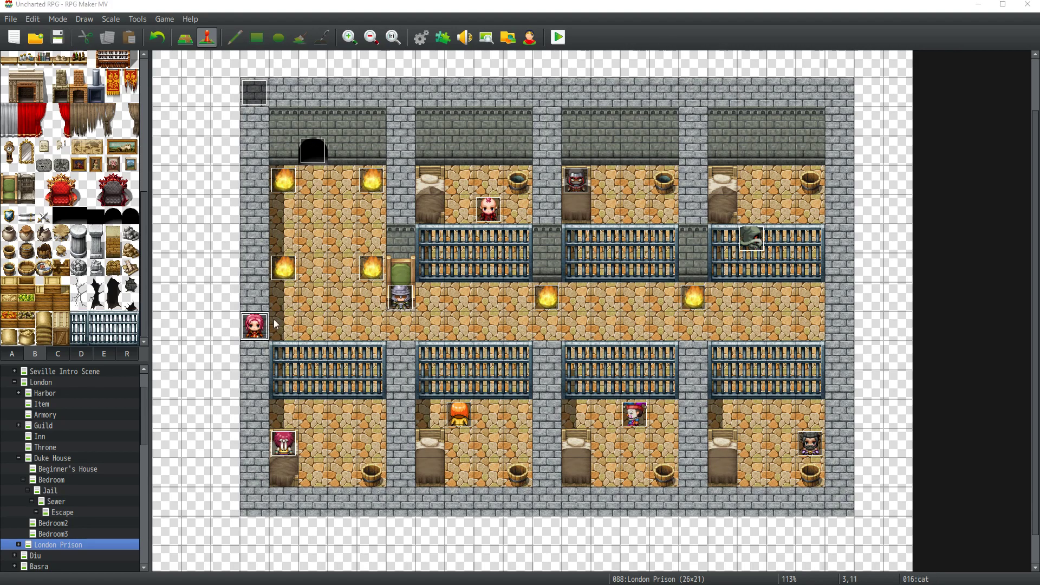
{"action": "key", "text": "Escape"}
{"action": "left_click", "coordinate": [256, 101]}
{"action": "double_click", "coordinate": [256, 101]}
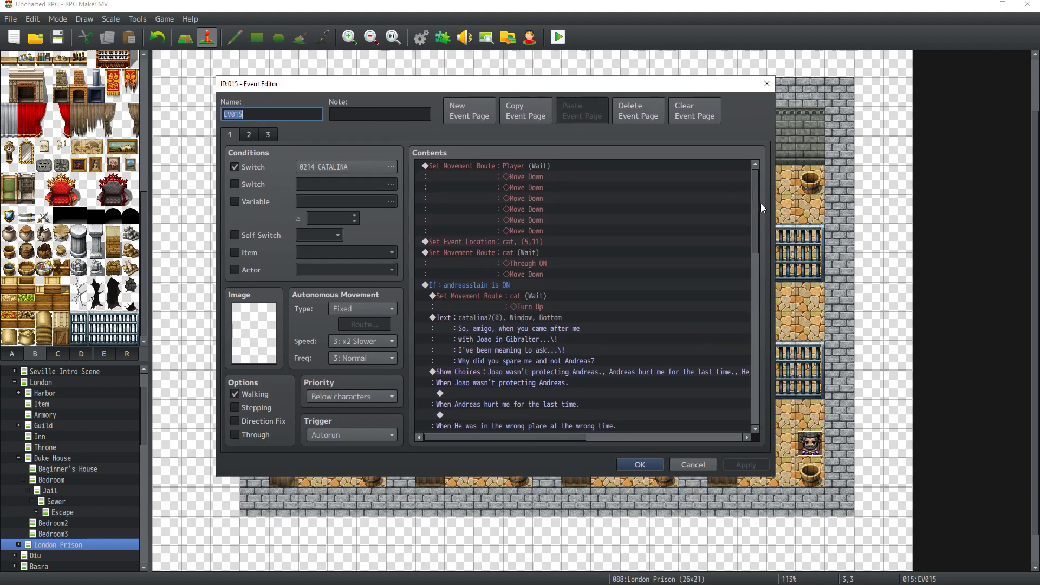
{"action": "scroll", "coordinate": [753, 284], "scroll_direction": "down", "scroll_amount": 15}
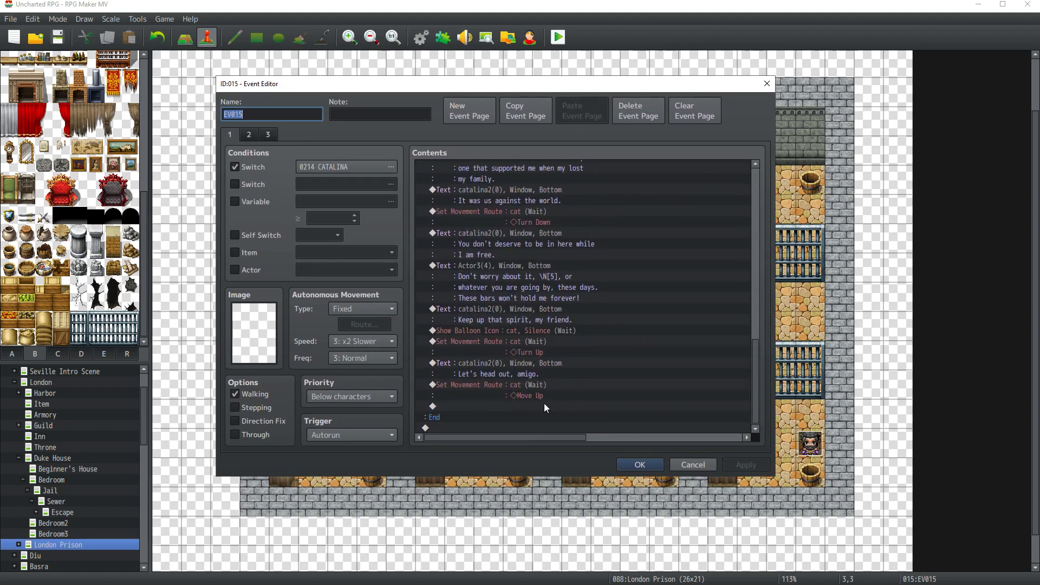
{"action": "double_click", "coordinate": [544, 403]}
{"action": "left_click", "coordinate": [459, 138]}
{"action": "left_click", "coordinate": [565, 265]}
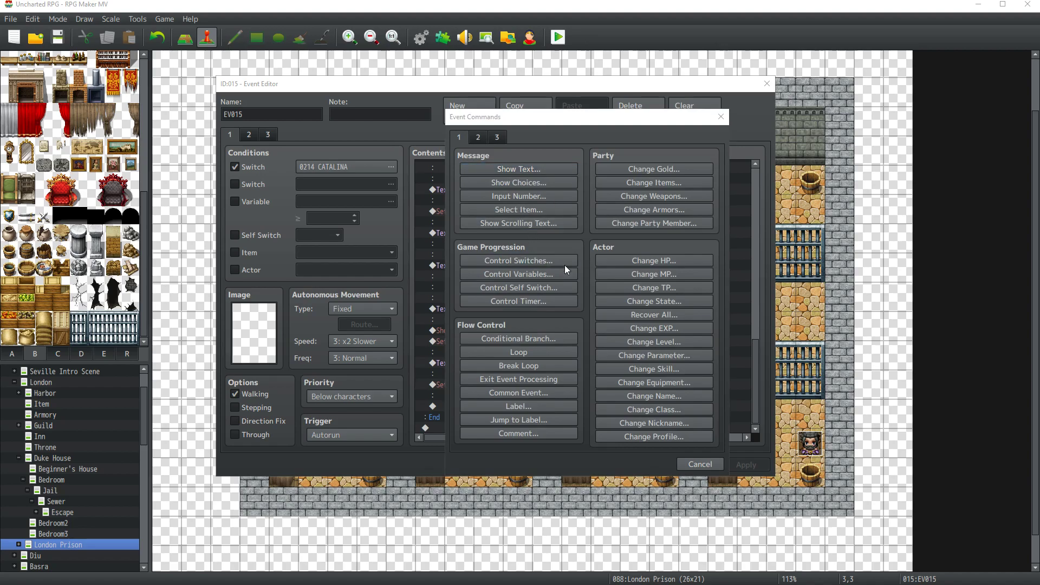
{"action": "left_click", "coordinate": [624, 272]}
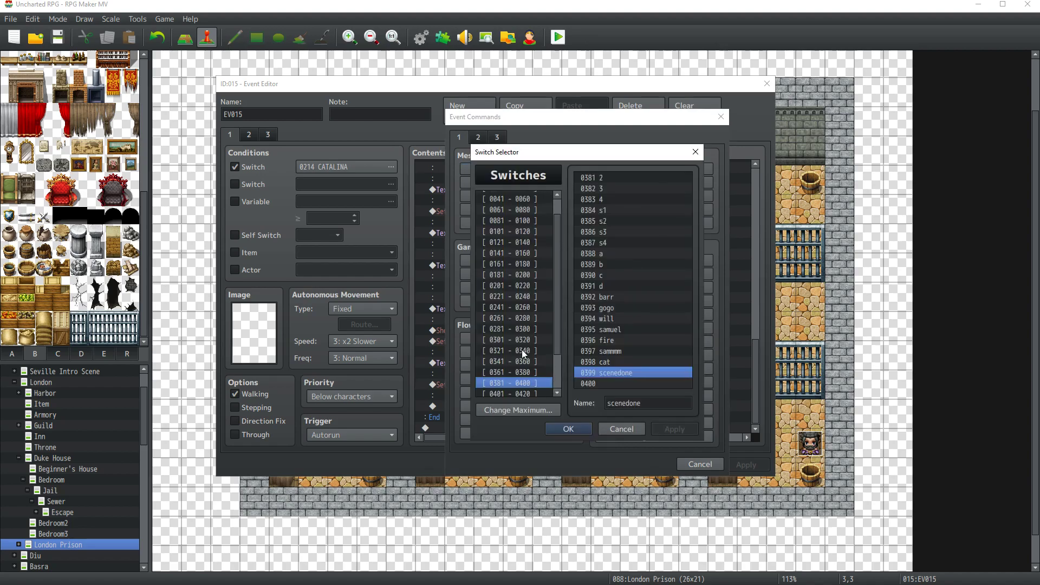
{"action": "double_click", "coordinate": [605, 361]}
{"action": "left_click", "coordinate": [576, 324]}
{"action": "left_click", "coordinate": [596, 345]}
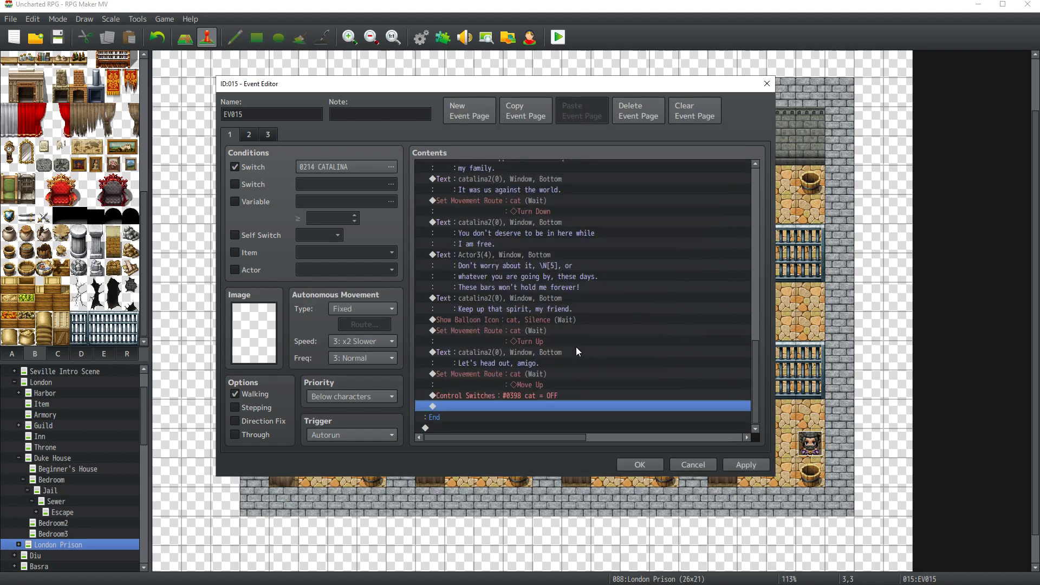
Step: Add a Flash Screen after the switch command with red 255, green 0, blue 0, intensity 187 and 240 frames, waiting for completion
{"action": "double_click", "coordinate": [521, 405]}
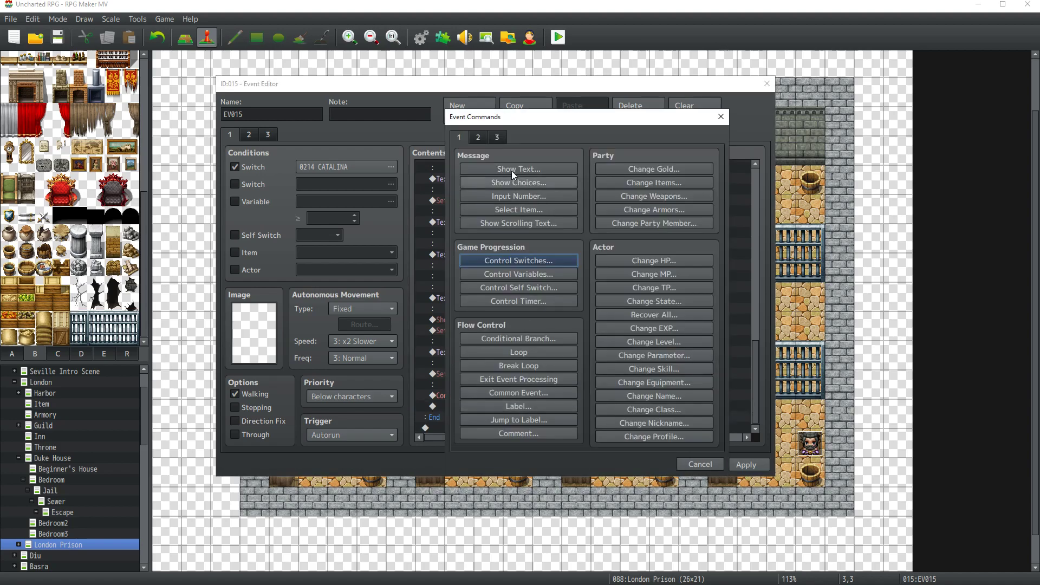
{"action": "left_click", "coordinate": [478, 137]}
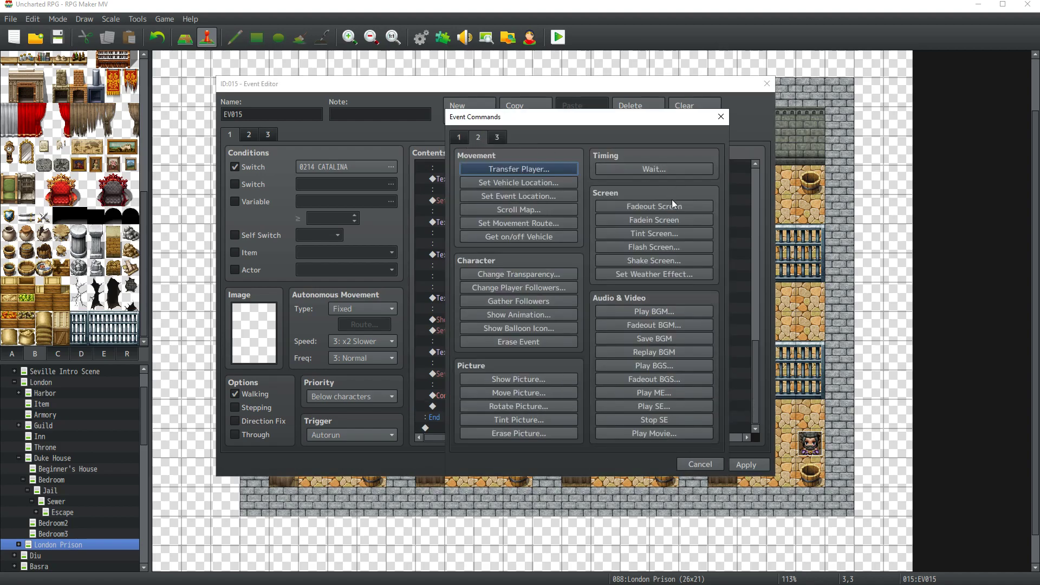
{"action": "left_click", "coordinate": [648, 243]}
{"action": "left_click_drag", "start_coordinate": [598, 266], "coordinate": [519, 283]}
{"action": "left_click_drag", "start_coordinate": [578, 302], "coordinate": [581, 298]}
{"action": "double_click", "coordinate": [501, 341]}
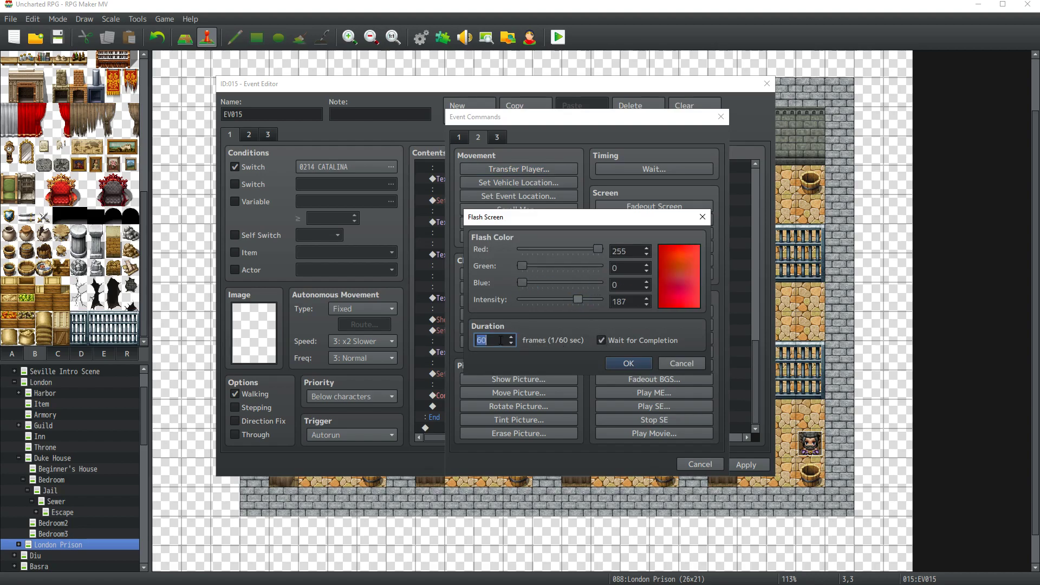
{"action": "type", "text": "240"}
{"action": "left_click", "coordinate": [628, 363]}
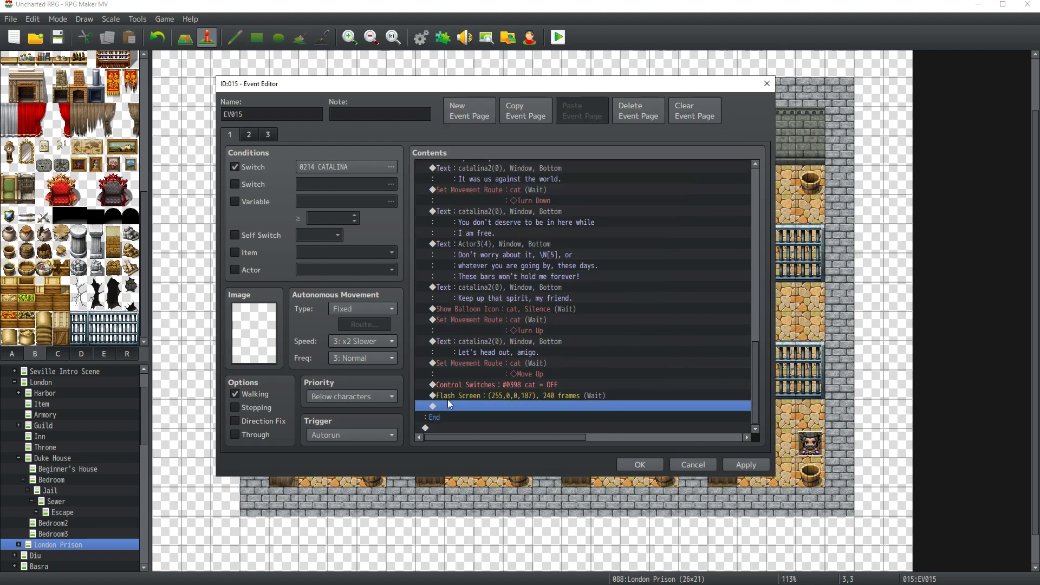
Step: Audition fanfare and musical effects, and insert a Play ME command with Musical1 at 90% volume before the screen flash
{"action": "double_click", "coordinate": [485, 404]}
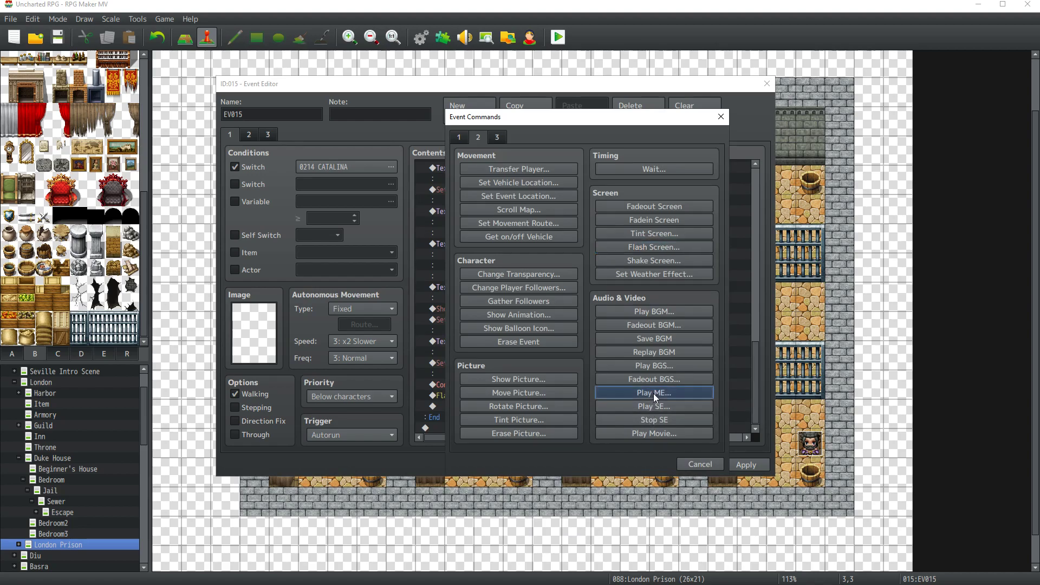
{"action": "left_click", "coordinate": [653, 393]}
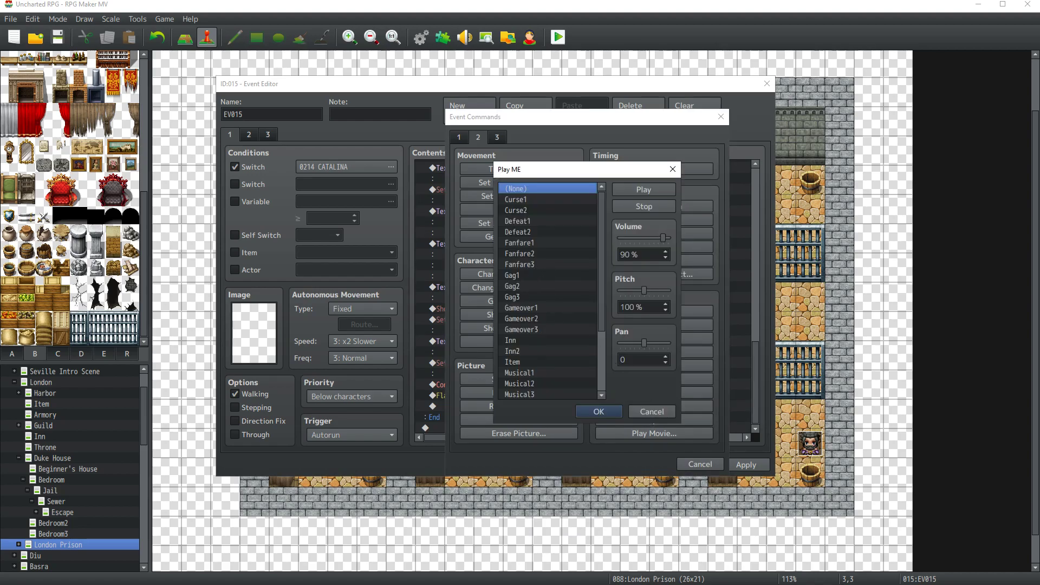
{"action": "left_click", "coordinate": [515, 242]}
{"action": "left_click", "coordinate": [517, 254]}
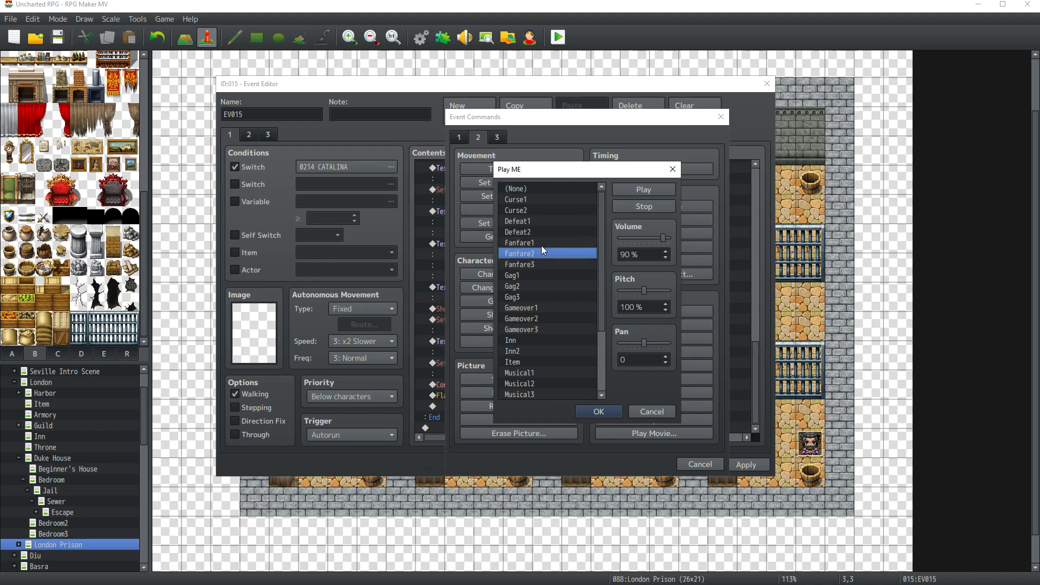
{"action": "left_click", "coordinate": [644, 207]}
{"action": "scroll", "coordinate": [531, 319], "scroll_direction": "down", "scroll_amount": 3}
{"action": "left_click", "coordinate": [535, 308]}
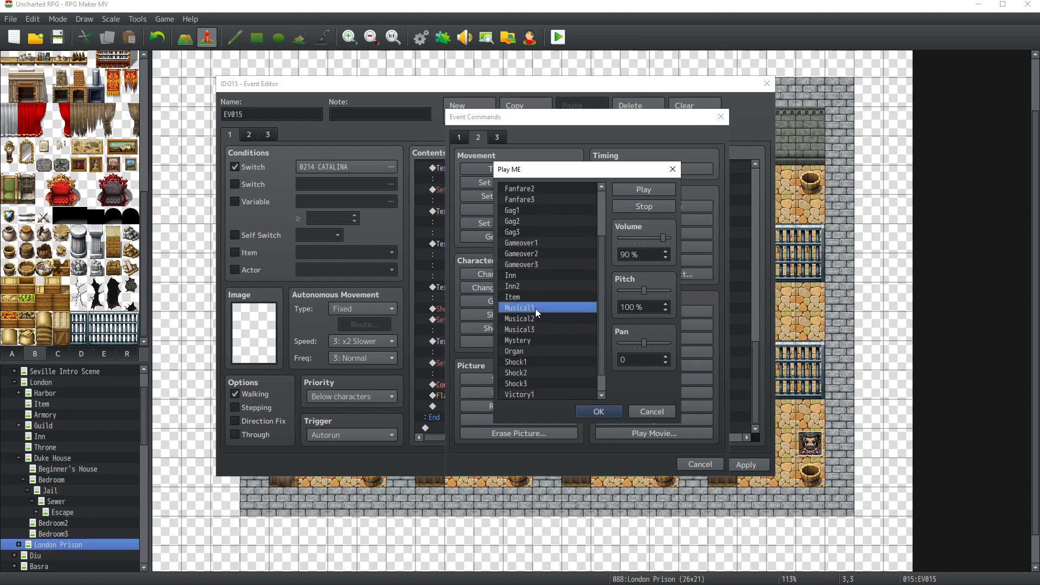
{"action": "left_click", "coordinate": [539, 318]}
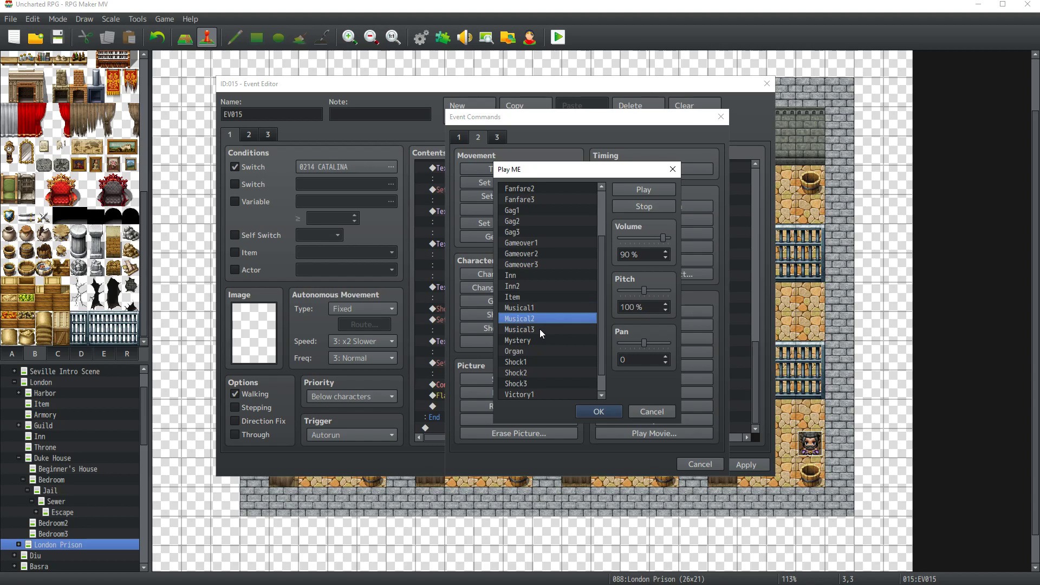
{"action": "left_click", "coordinate": [540, 329]}
{"action": "left_click", "coordinate": [538, 309]}
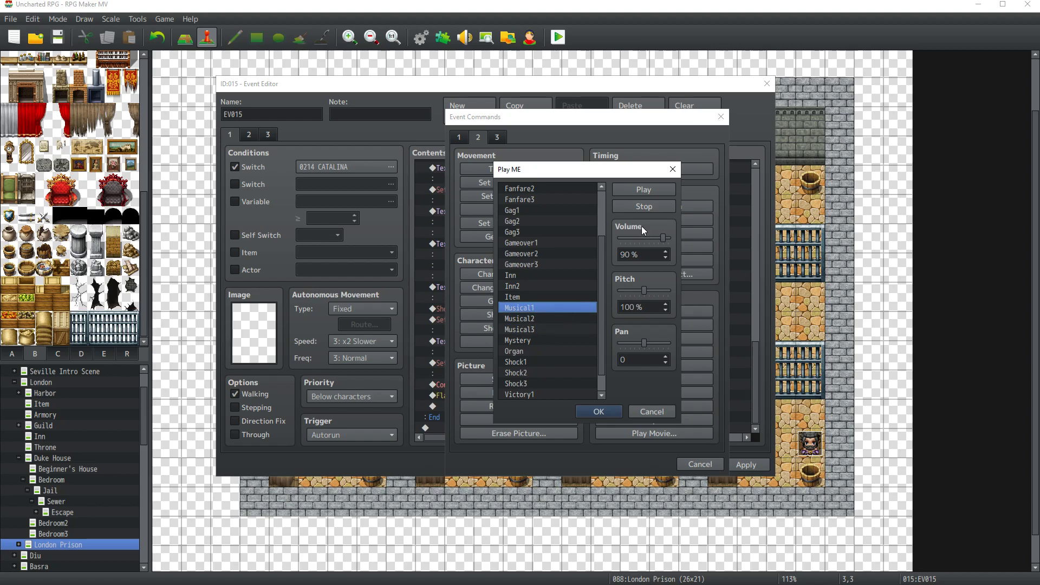
{"action": "left_click", "coordinate": [620, 411]}
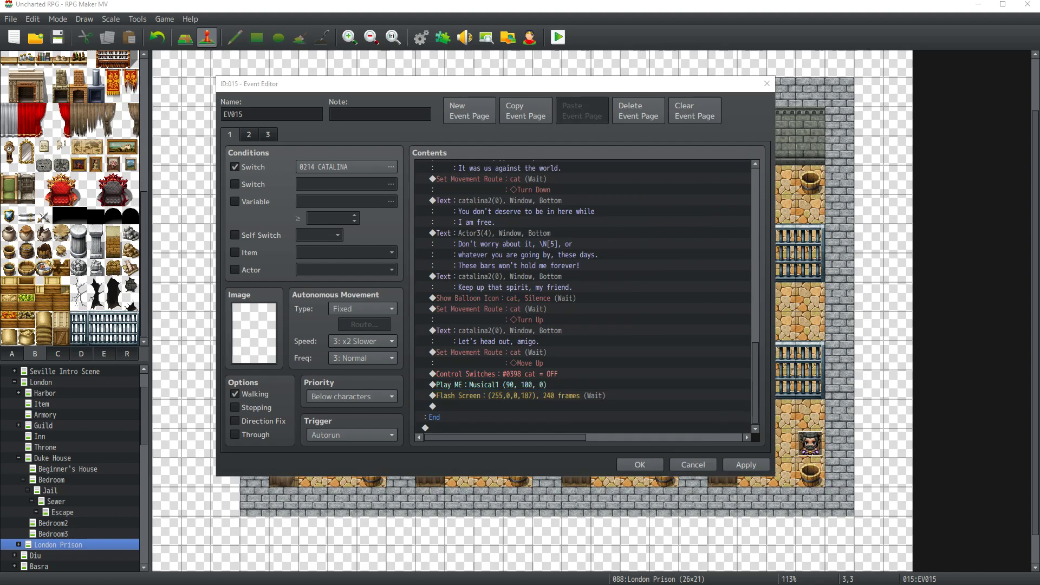
Step: Start a Show Text message after the screen flash with a Dim background and the Middle window position
{"action": "left_click", "coordinate": [485, 405]}
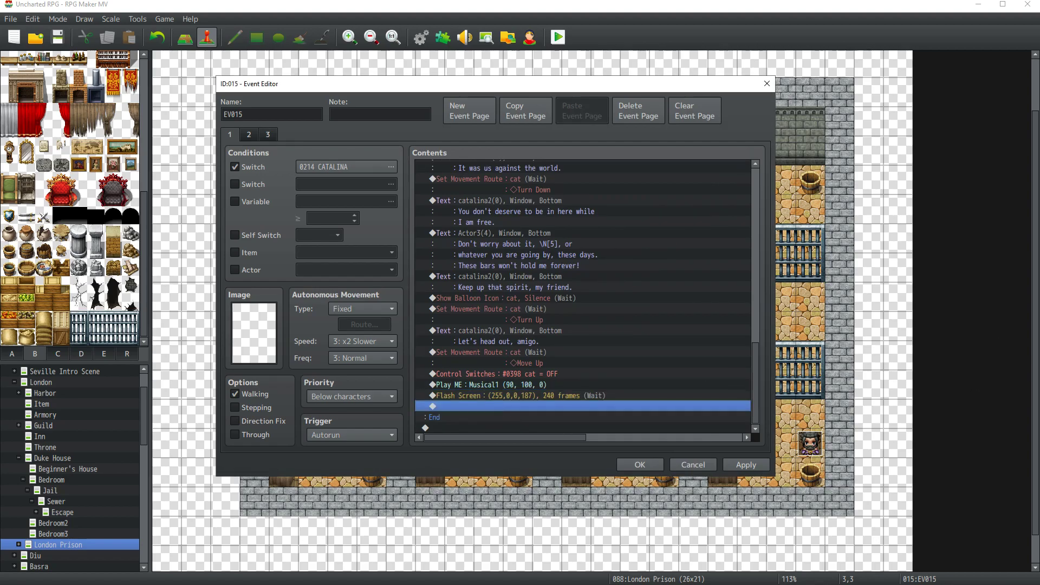
{"action": "key", "text": "Return"}
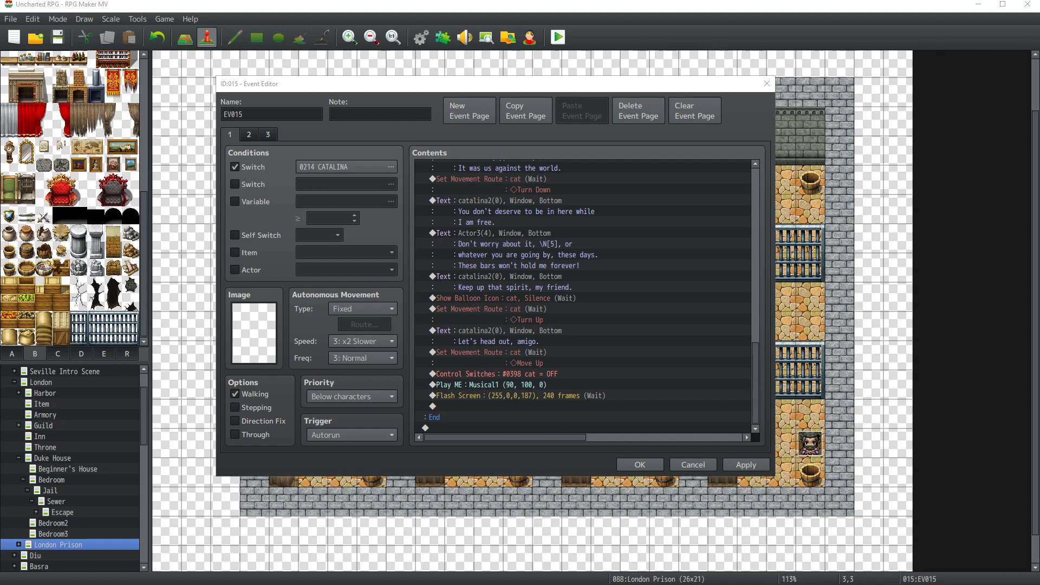
{"action": "left_click", "coordinate": [486, 404]}
{"action": "double_click", "coordinate": [500, 406]}
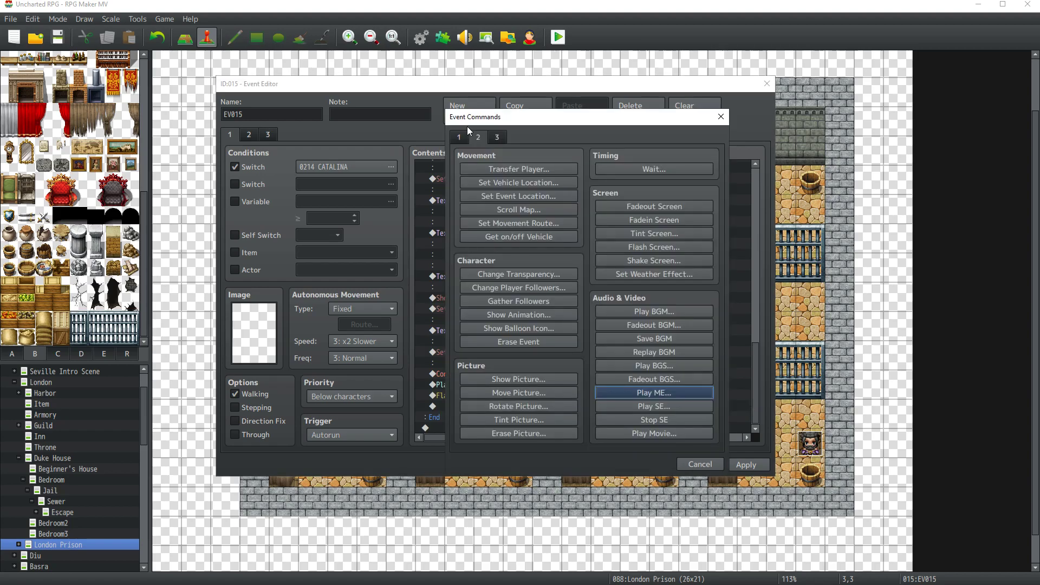
{"action": "left_click", "coordinate": [460, 138]}
{"action": "left_click", "coordinate": [519, 169]}
{"action": "left_click", "coordinate": [572, 324]}
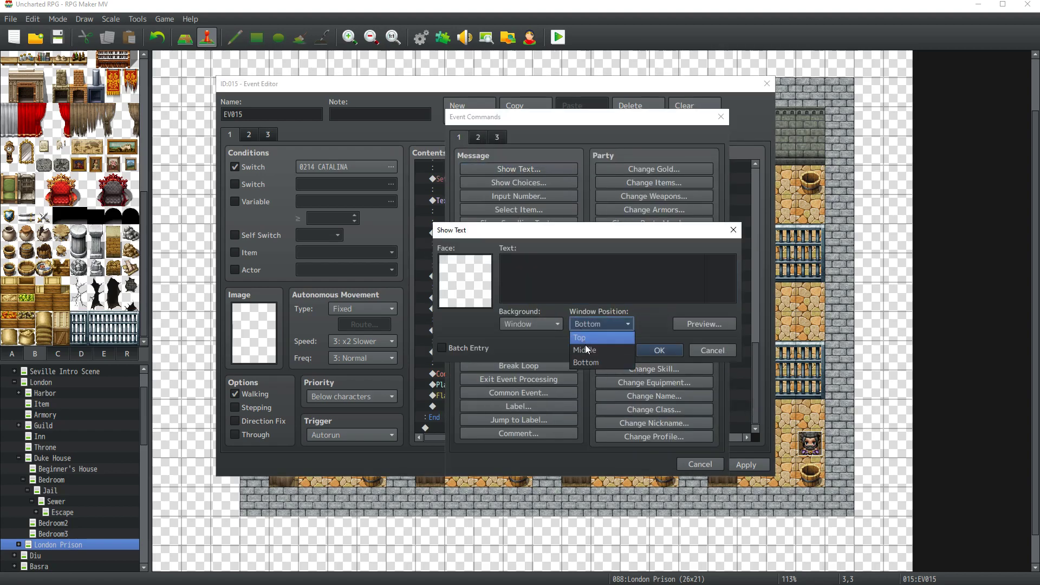
{"action": "left_click", "coordinate": [586, 345]}
{"action": "left_click", "coordinate": [523, 325]}
{"action": "left_click", "coordinate": [526, 346]}
{"action": "left_click", "coordinate": [546, 288]}
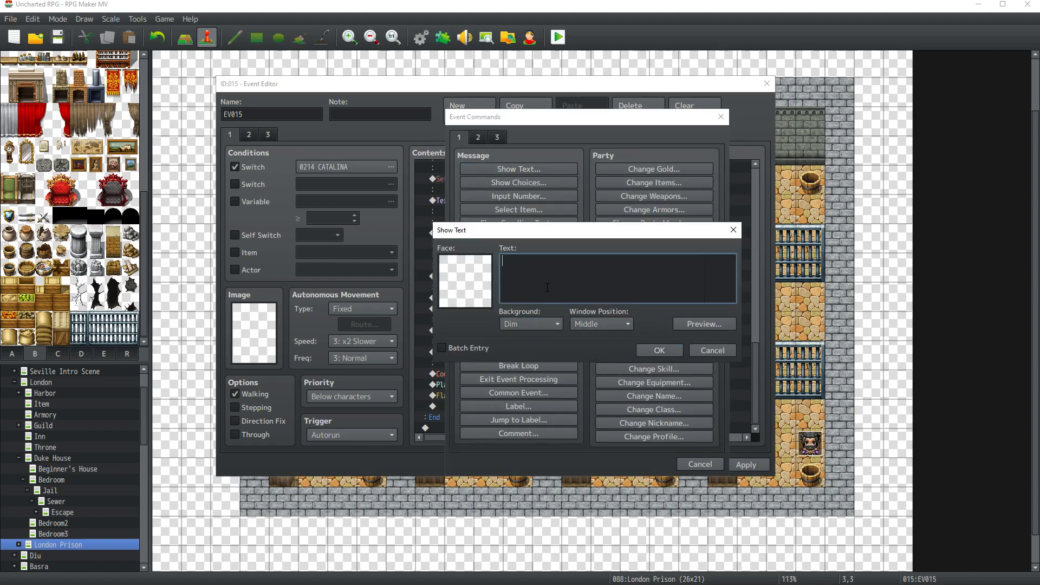
Step: Write the message "\N[5]'s skills have increased!" followed by a line saying Max HP, MP and LCK have gone up, and accept it
{"action": "type", "text": "\\N[5] 's skills have increased! "}
{"action": "type", "text": "HP"}
{"action": "key", "text": "BackSpace"}
{"action": "key", "text": "BackSpace"}
{"action": "type", "text": "Max G"}
{"action": "key", "text": "BackSpace"}
{"action": "type", "text": "HP,"}
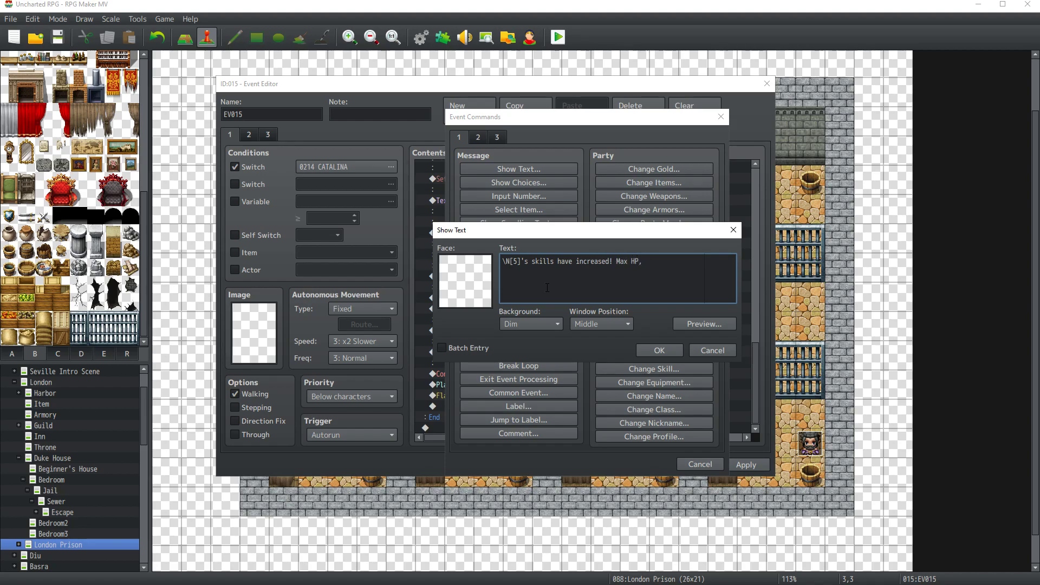
{"action": "type", "text": " MP{"}
{"action": "type", "text": "and L"}
{"action": "type", "text": "CK have "}
{"action": "type", "text": "gone up!"}
{"action": "left_click", "coordinate": [656, 351]}
Step: Begin a Change Parameter command after the skills message with 0005 Catalina as the fixed actor
{"action": "double_click", "coordinate": [497, 428]}
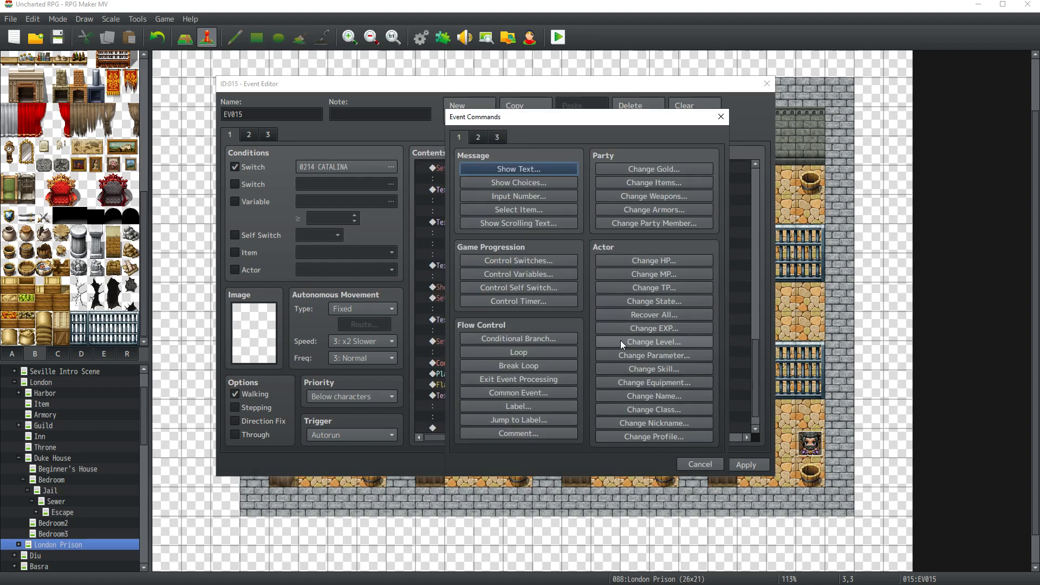
{"action": "left_click", "coordinate": [632, 356]}
{"action": "left_click", "coordinate": [588, 227]}
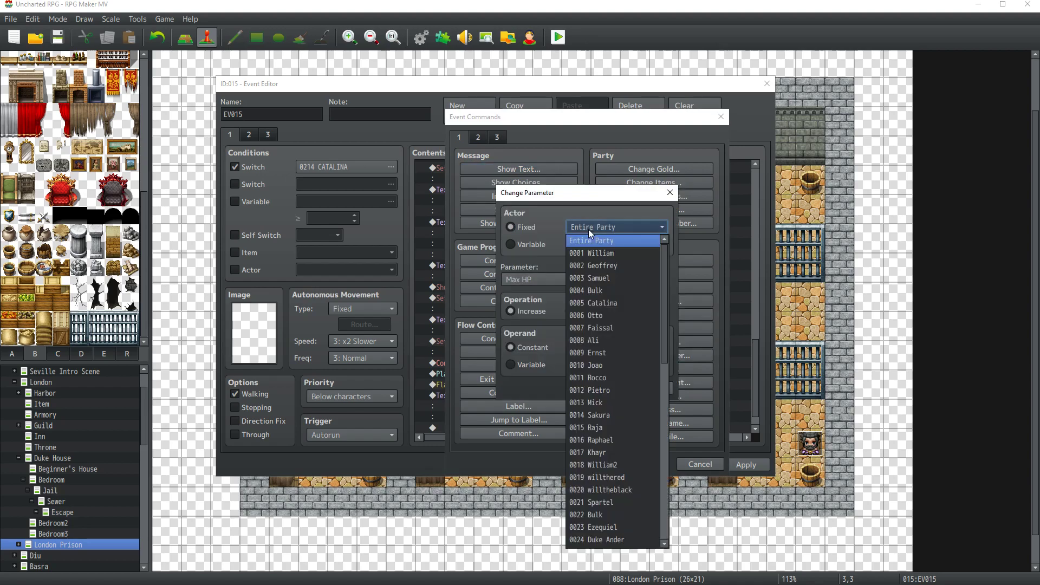
{"action": "left_click", "coordinate": [599, 300]}
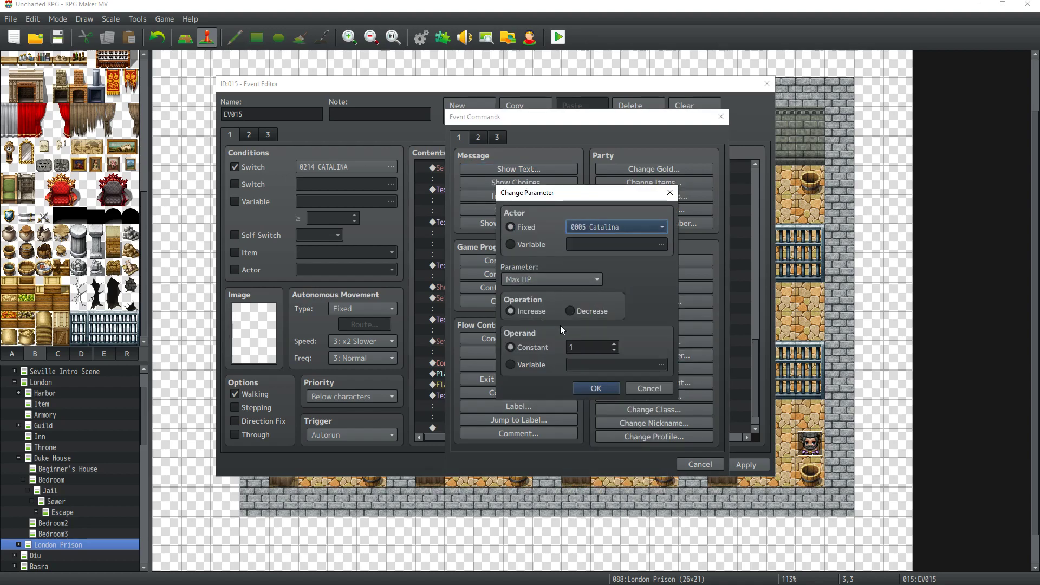
Step: Set Catalina's Max HP increase to 100 and paste two copies of that Change Parameter command
{"action": "double_click", "coordinate": [593, 346]}
{"action": "type", "text": "100"}
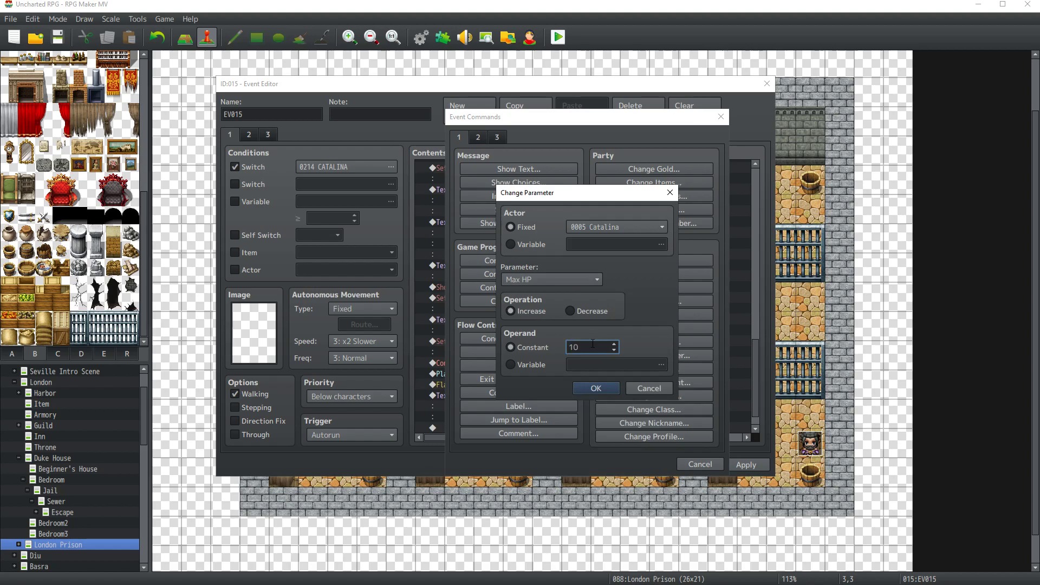
{"action": "left_click", "coordinate": [590, 385]}
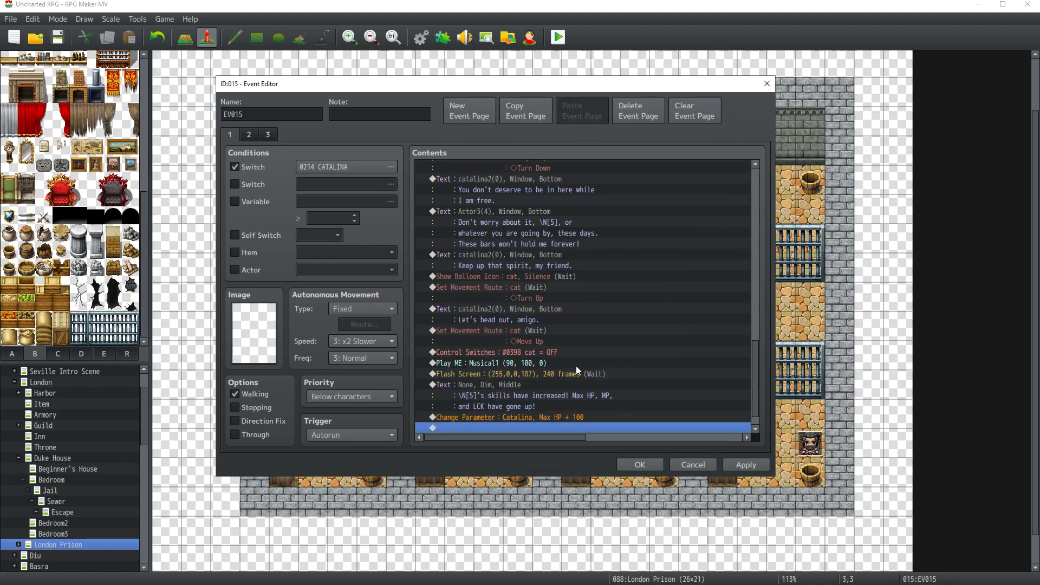
{"action": "left_click", "coordinate": [556, 418]}
{"action": "key", "text": "ctrl+c"}
{"action": "key", "text": "ctrl+v"}
{"action": "key", "text": "ctrl+v"}
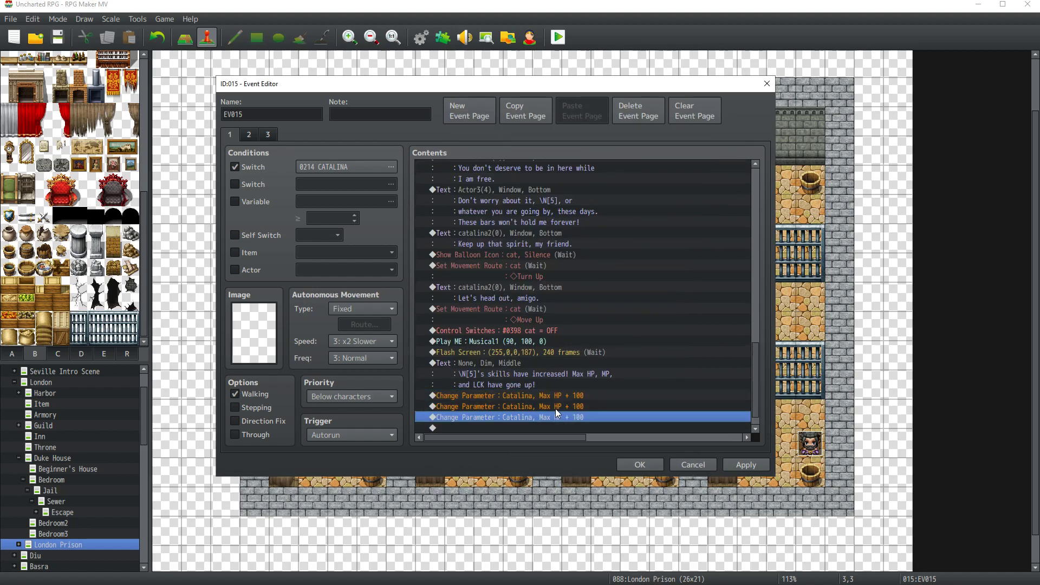
Step: Change the middle Change Parameter command to increase Catalina's Max MP by 50
{"action": "right_click", "coordinate": [554, 385]}
{"action": "left_click", "coordinate": [568, 396]}
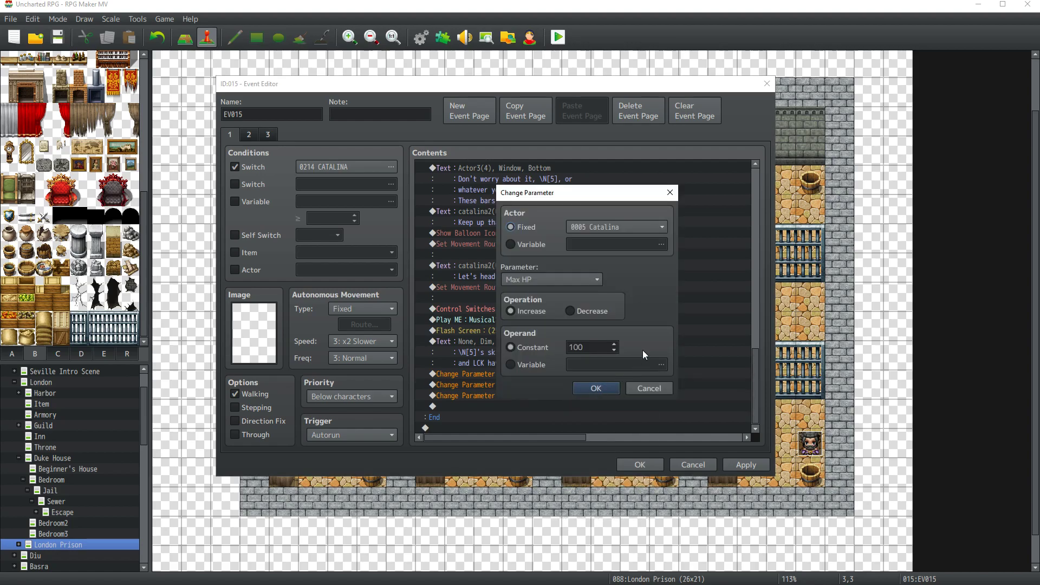
{"action": "left_click", "coordinate": [618, 226]}
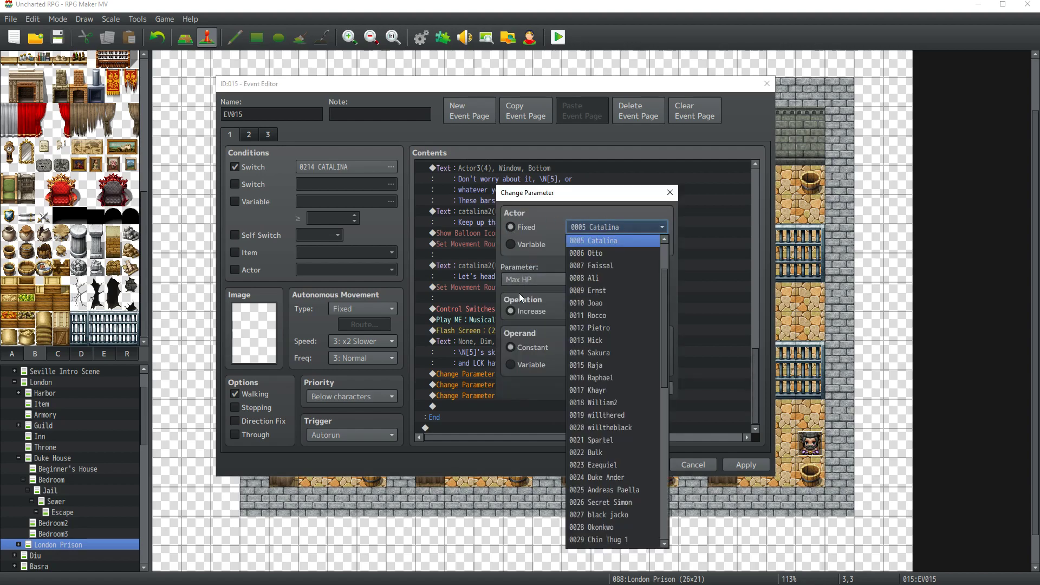
{"action": "left_click", "coordinate": [538, 281]}
{"action": "left_click", "coordinate": [538, 281]}
{"action": "left_click", "coordinate": [531, 308]}
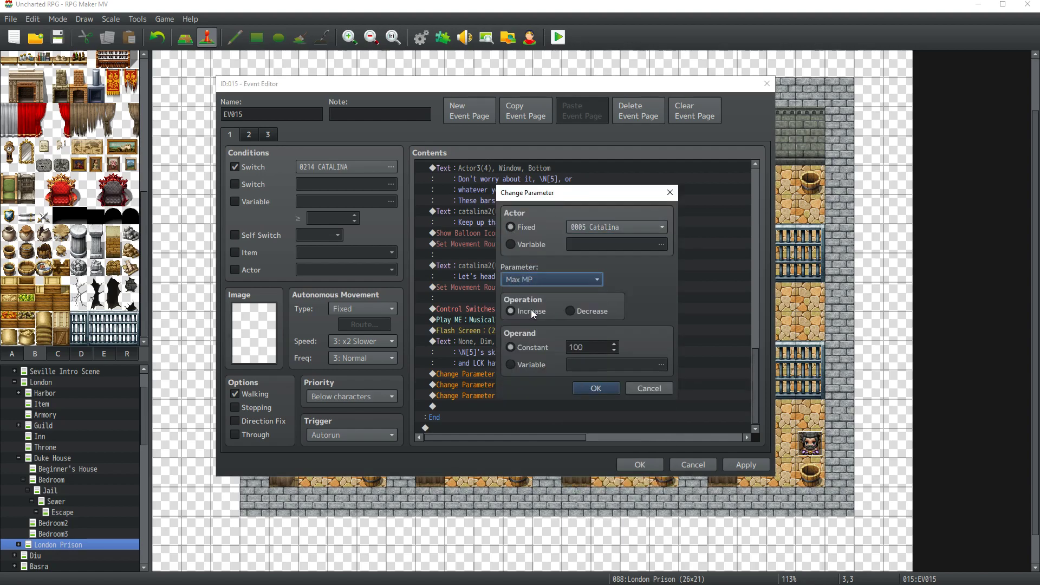
{"action": "double_click", "coordinate": [590, 348]}
{"action": "type", "text": "50"}
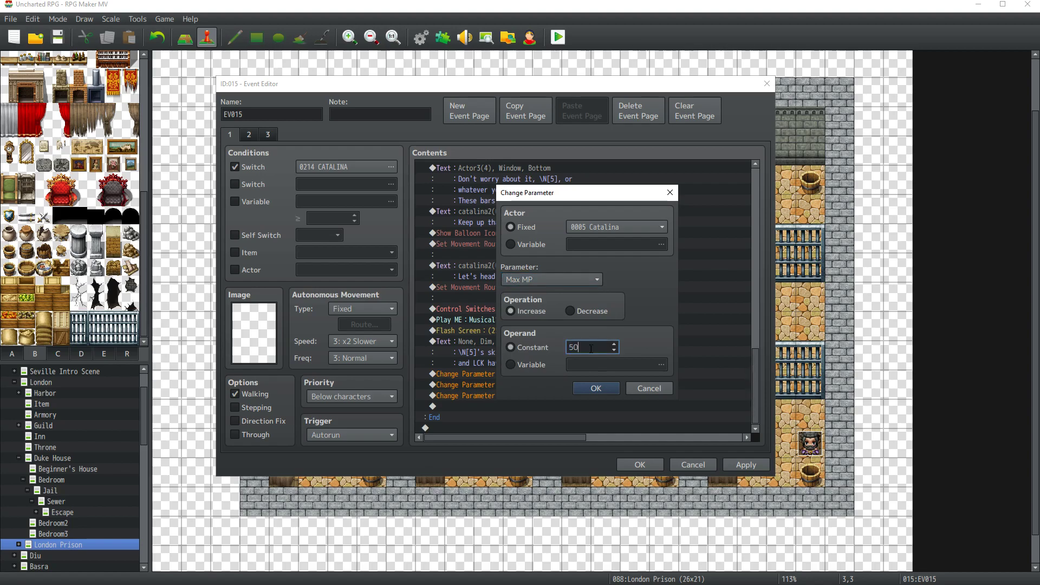
{"action": "left_click", "coordinate": [607, 389]}
Step: Change the last Change Parameter command to increase Catalina's Luck by 50 and apply the event changes
{"action": "right_click", "coordinate": [529, 412]}
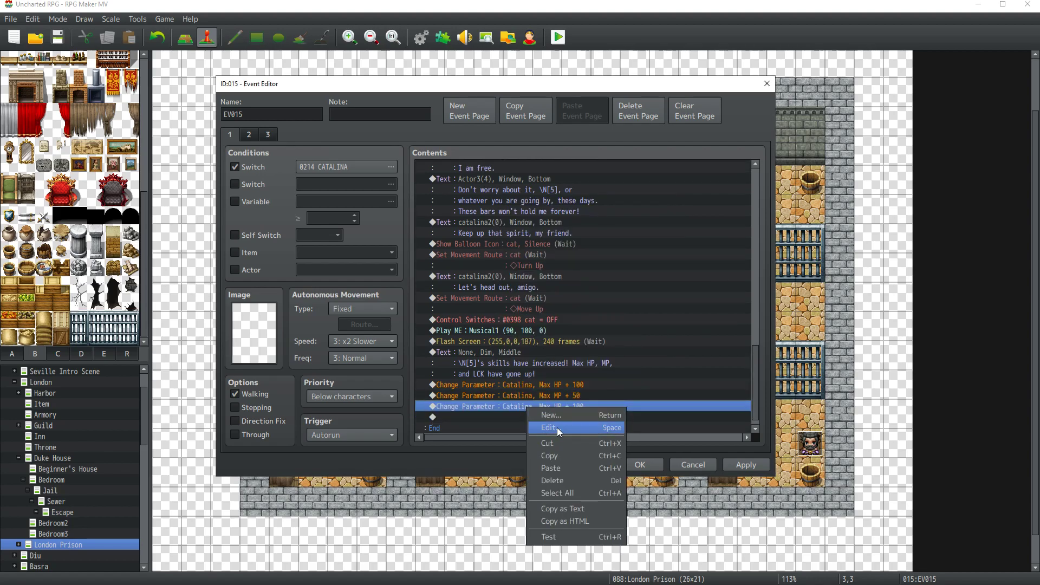
{"action": "left_click", "coordinate": [556, 424]}
{"action": "left_click", "coordinate": [562, 280]}
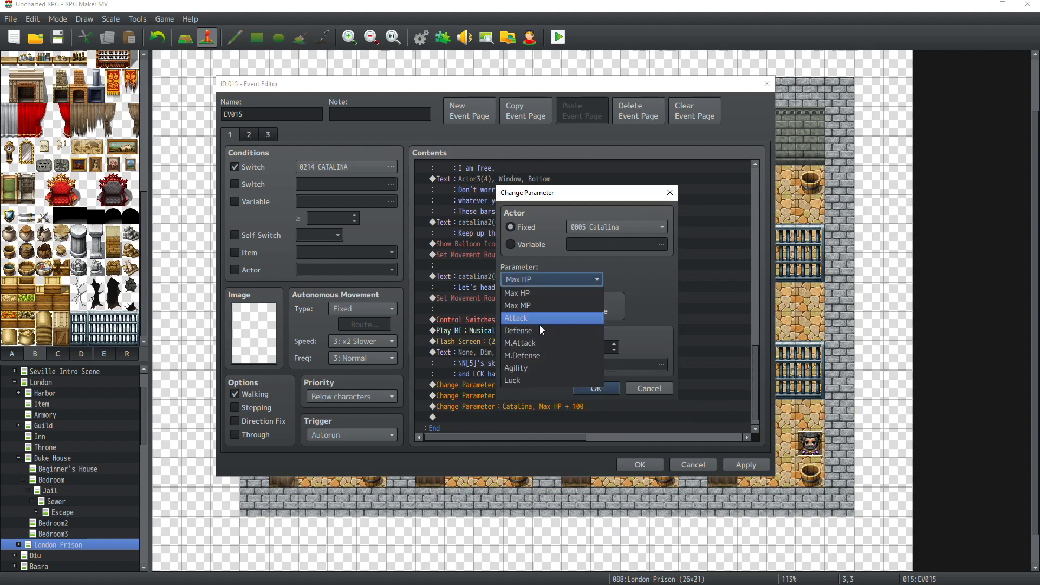
{"action": "left_click", "coordinate": [526, 379]}
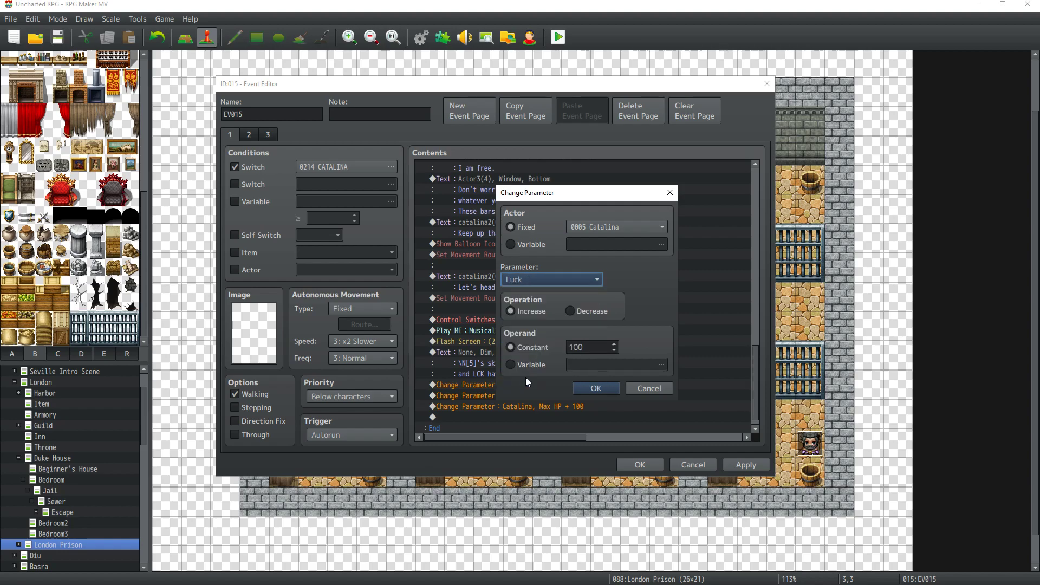
{"action": "double_click", "coordinate": [591, 346]}
{"action": "type", "text": "50"}
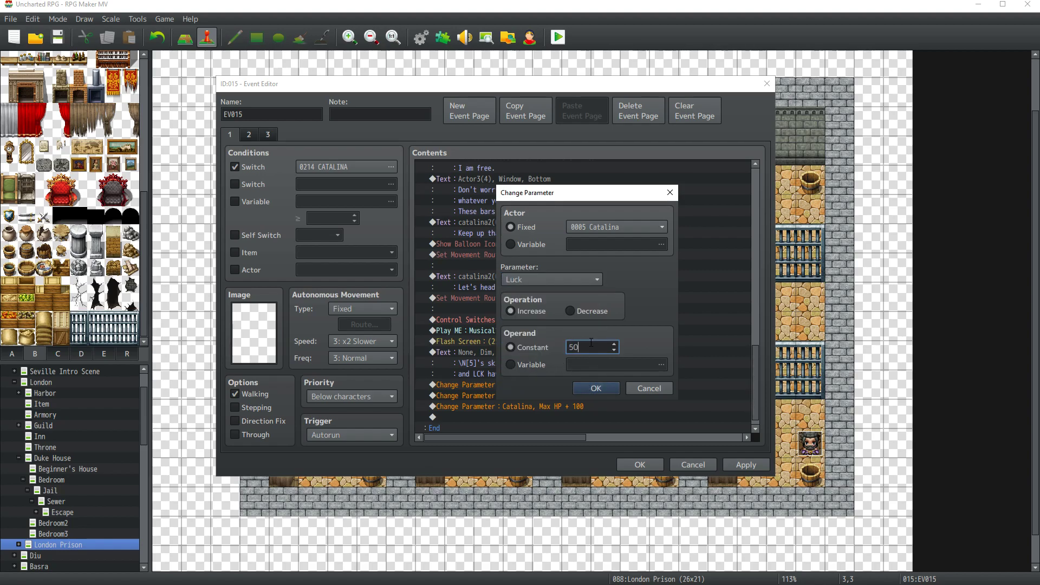
{"action": "left_click", "coordinate": [610, 388]}
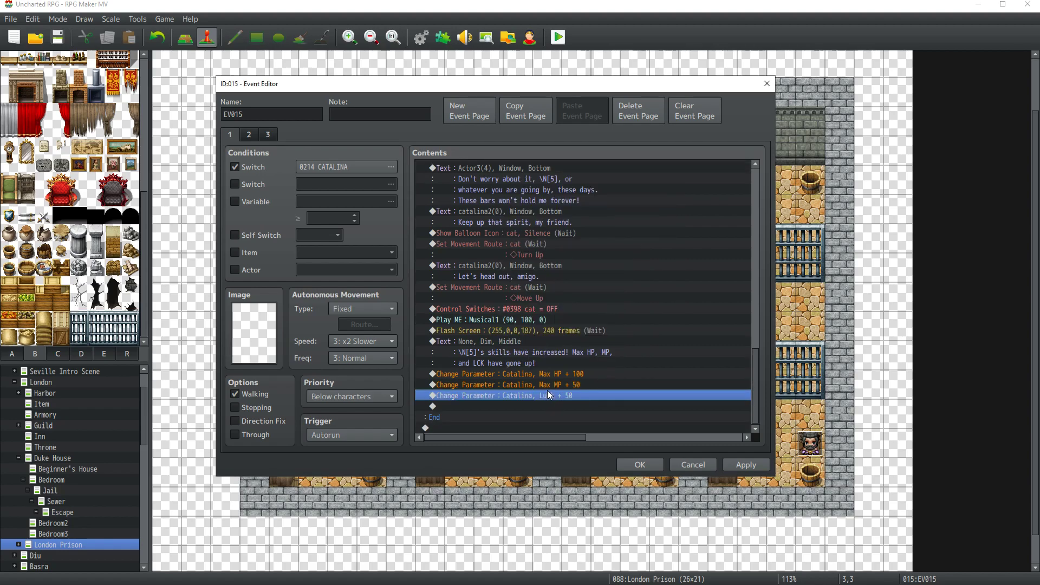
{"action": "left_click", "coordinate": [747, 467]}
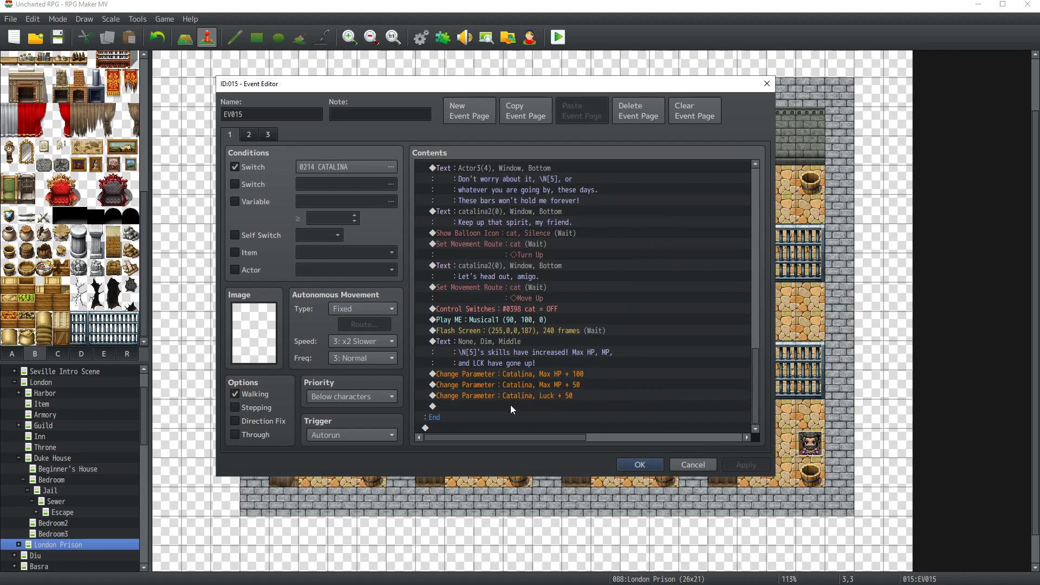
Step: Add a Control Switches command after the parameter changes turning switch 0399 scenedone ON, and apply the event
{"action": "left_click", "coordinate": [247, 135]}
{"action": "left_click", "coordinate": [228, 136]}
{"action": "scroll", "coordinate": [531, 404], "scroll_direction": "down", "scroll_amount": 5}
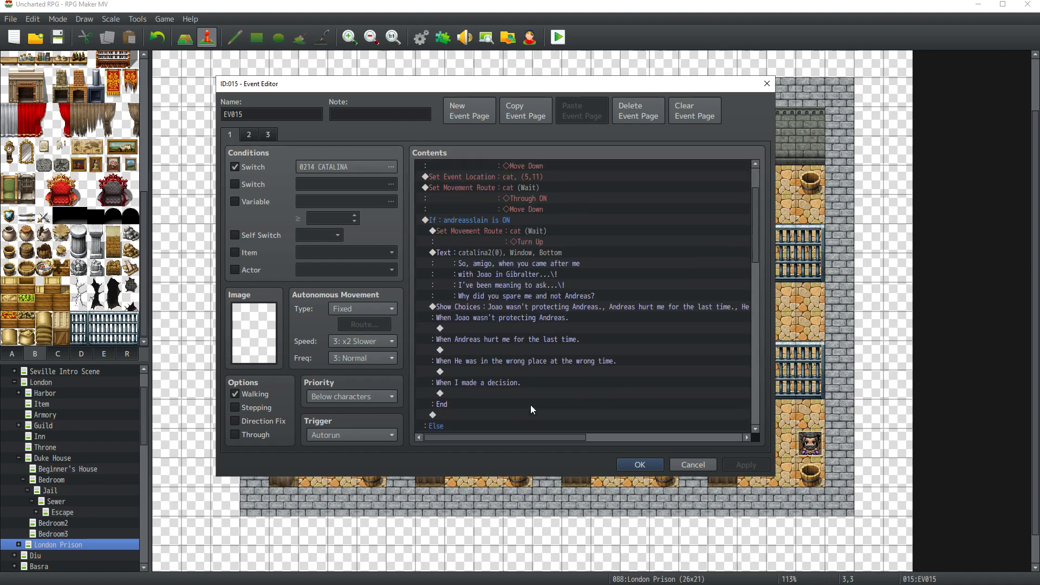
{"action": "scroll", "coordinate": [535, 405], "scroll_direction": "down", "scroll_amount": 15}
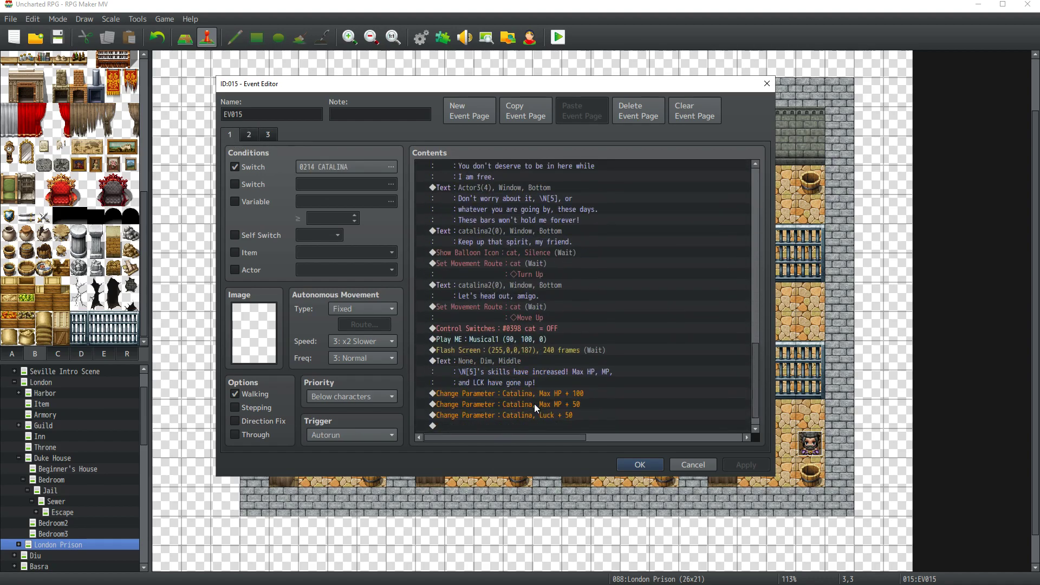
{"action": "double_click", "coordinate": [507, 405]}
{"action": "left_click", "coordinate": [536, 261]}
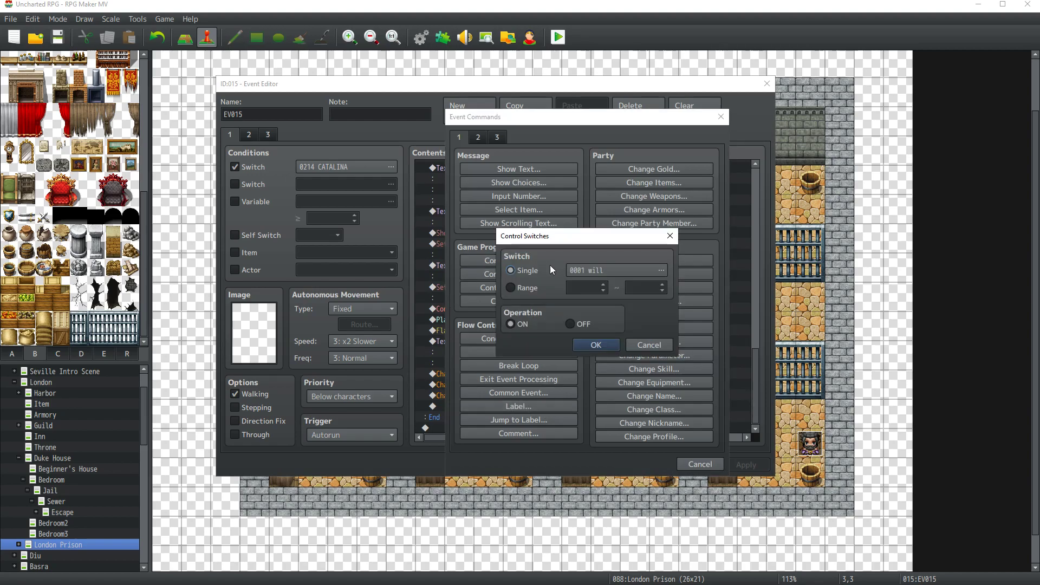
{"action": "left_click", "coordinate": [587, 265]}
{"action": "double_click", "coordinate": [603, 372]}
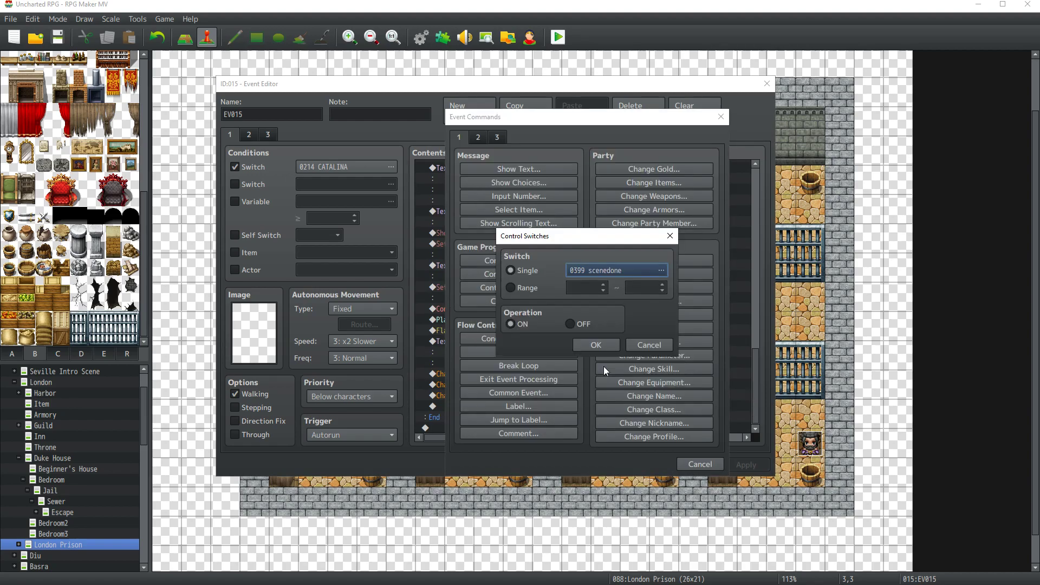
{"action": "left_click", "coordinate": [597, 341]}
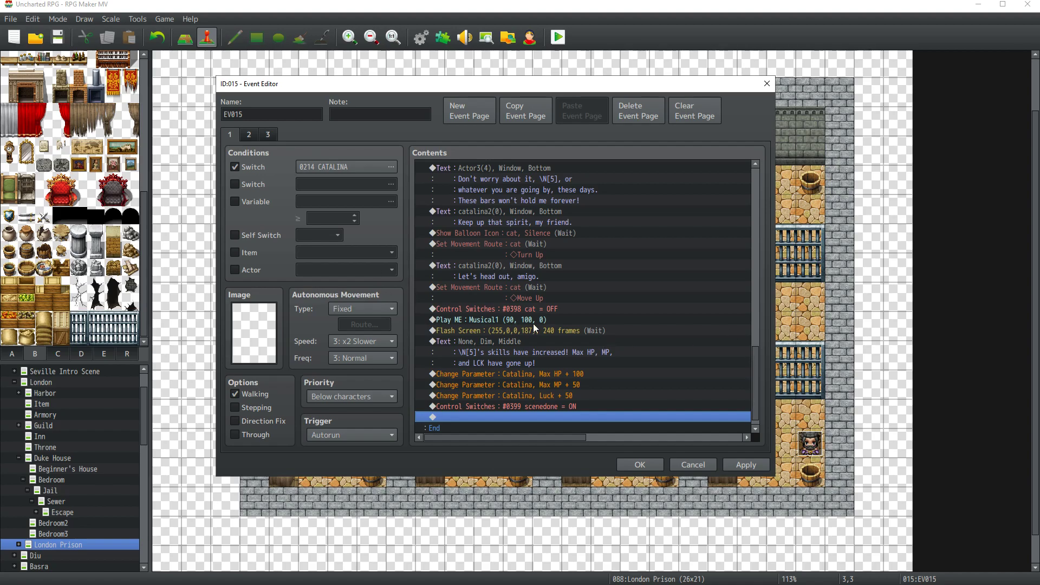
{"action": "scroll", "coordinate": [534, 323], "scroll_direction": "up", "scroll_amount": 10}
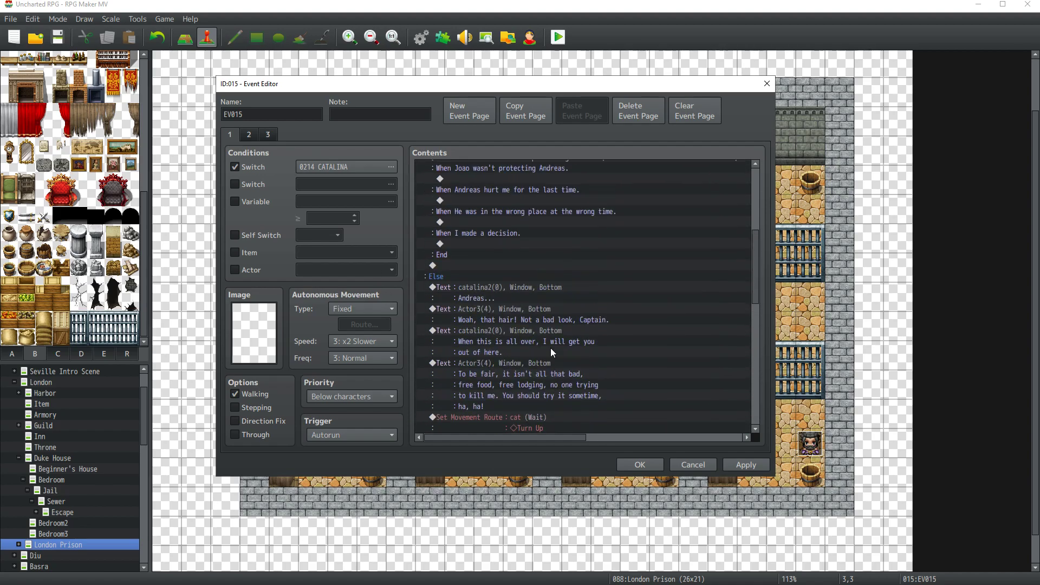
{"action": "scroll", "coordinate": [550, 352], "scroll_direction": "up", "scroll_amount": 3}
{"action": "left_click", "coordinate": [740, 459]}
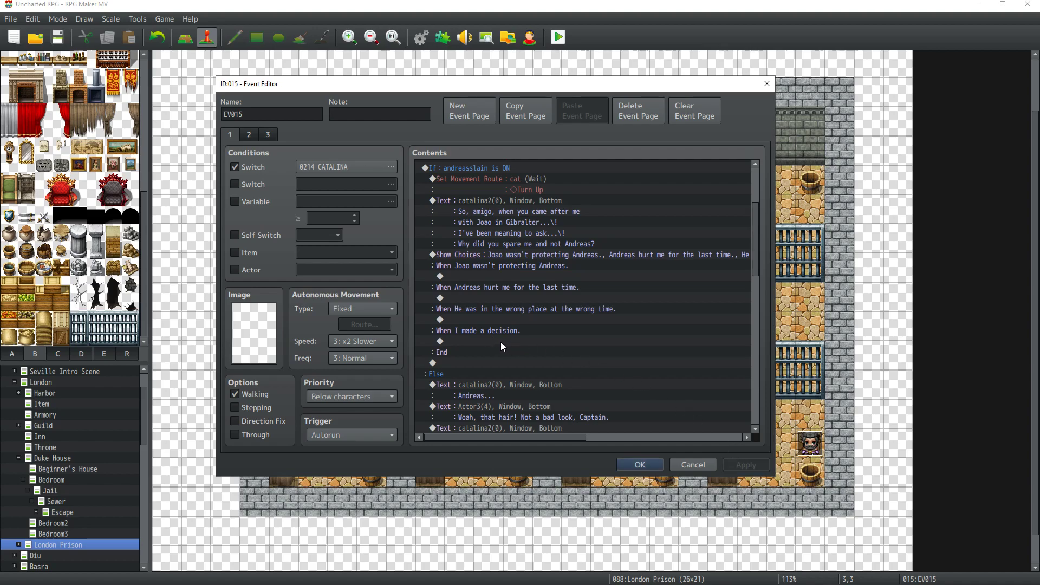
Step: Copy event page 1 and paste it as a new page right after it
{"action": "left_click", "coordinate": [250, 134]}
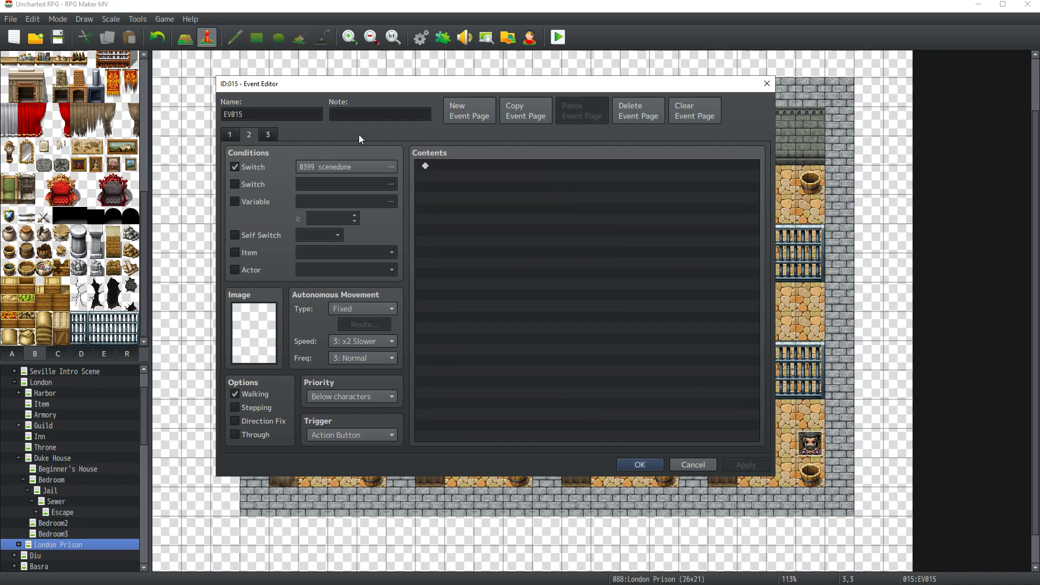
{"action": "left_click", "coordinate": [230, 134]}
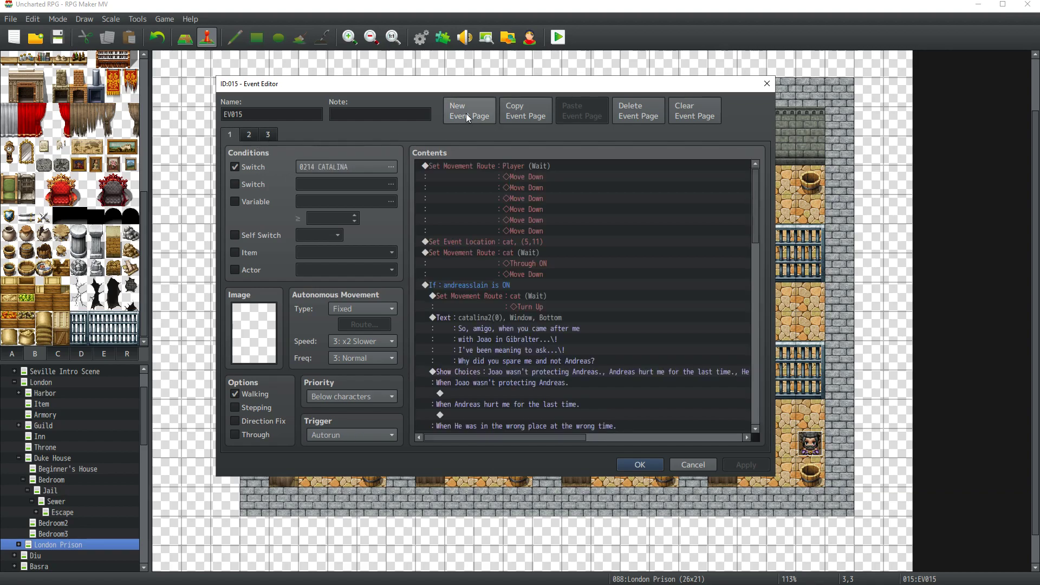
{"action": "left_click", "coordinate": [521, 118]}
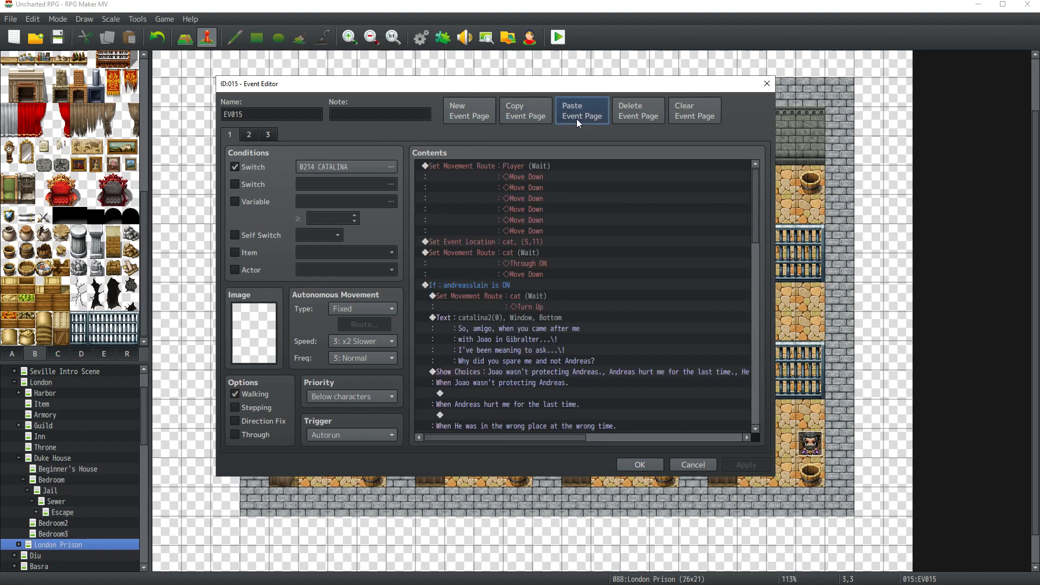
{"action": "left_click", "coordinate": [576, 119]}
Step: Name switch 0400 "auto" and use it as the condition switch of the pasted page
{"action": "left_click", "coordinate": [391, 167]}
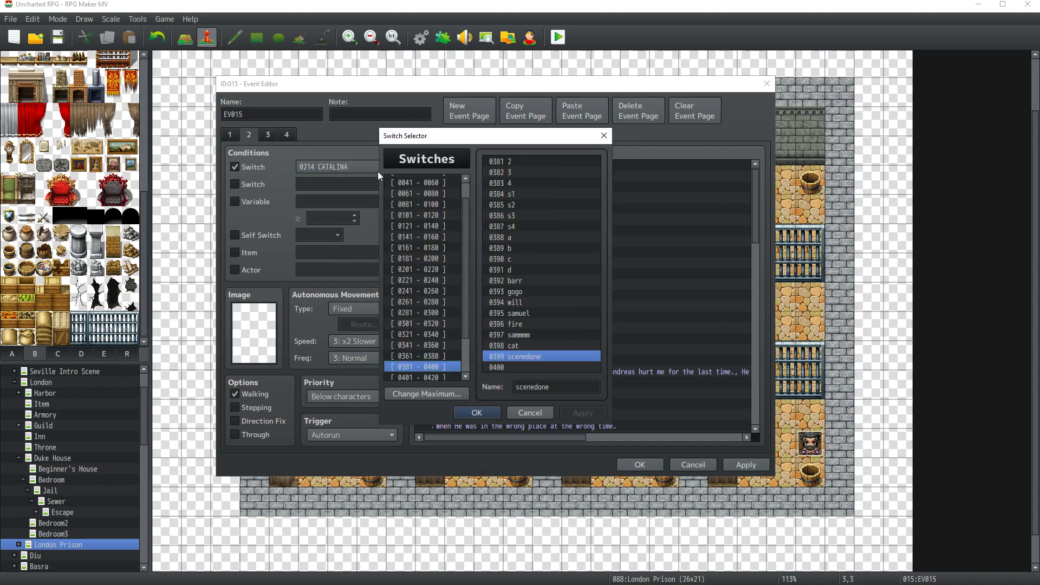
{"action": "left_click", "coordinate": [516, 369]}
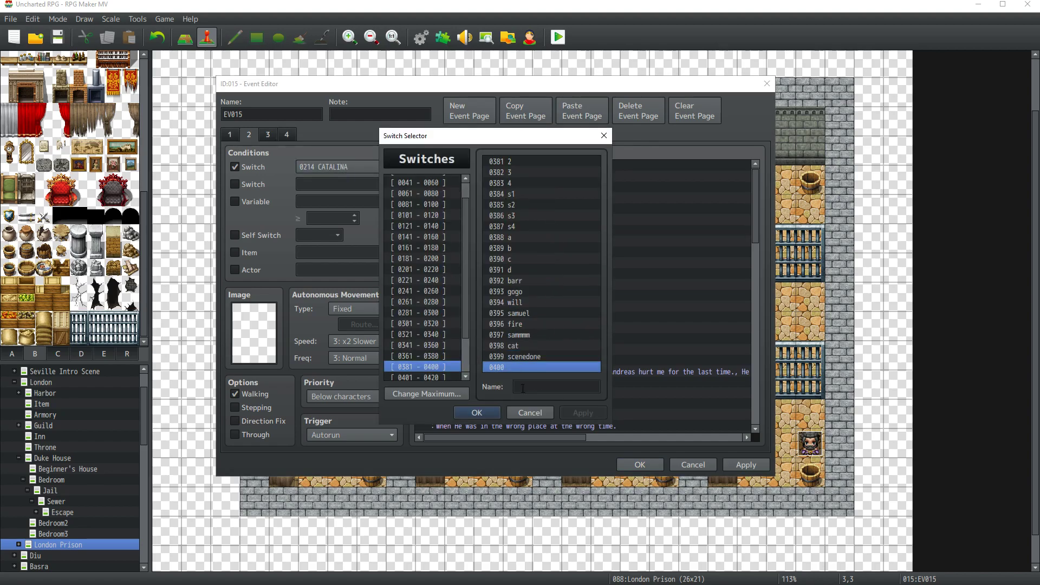
{"action": "left_click", "coordinate": [543, 387]}
{"action": "type", "text": "autr"}
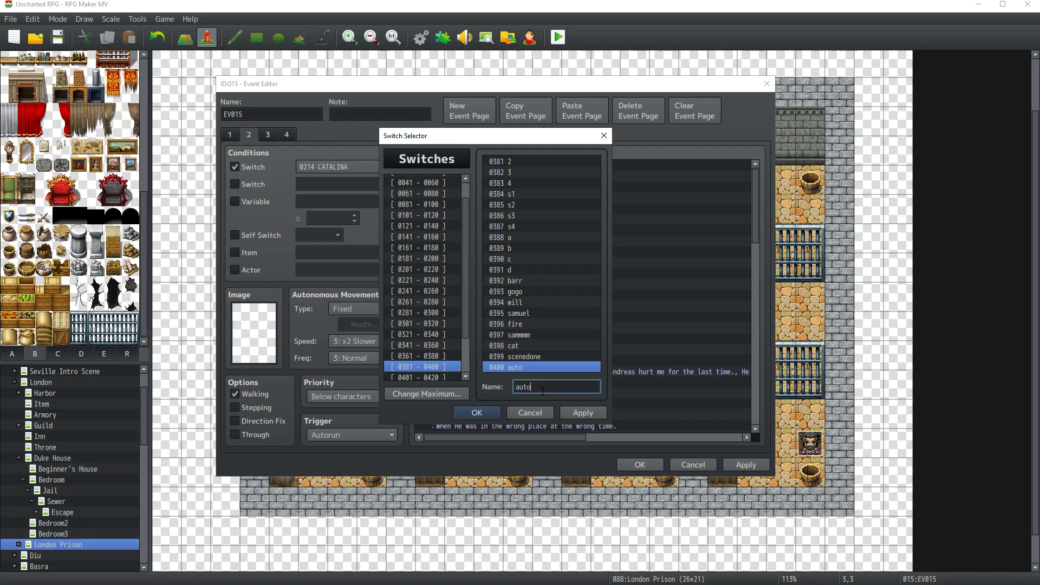
{"action": "left_click", "coordinate": [490, 405]}
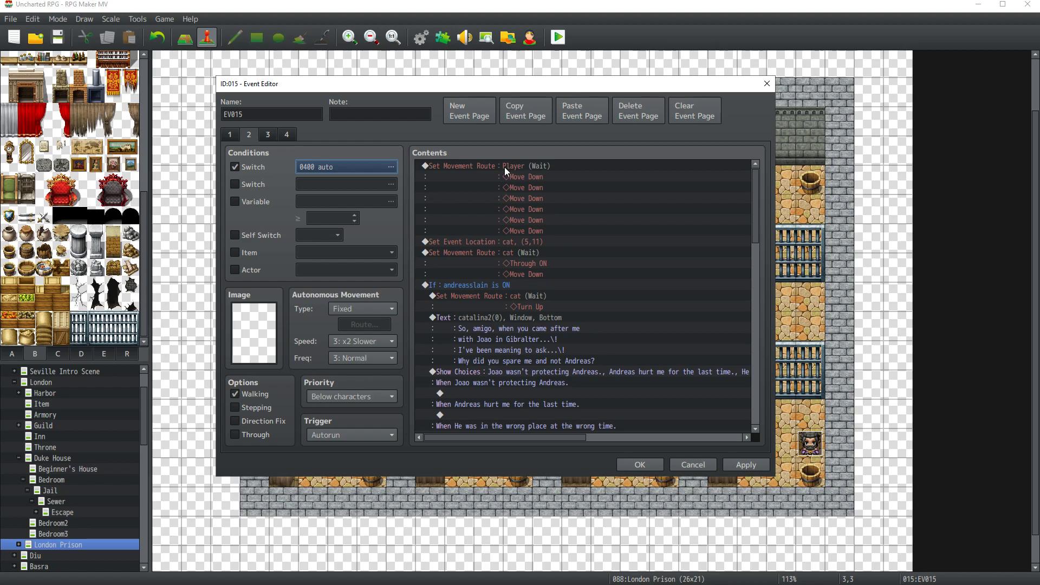
Step: Delete all commands from the contents of the pasted event page
{"action": "left_click", "coordinate": [505, 167]}
{"action": "key", "text": "Delete"}
{"action": "key", "text": "ctrl+a"}
{"action": "key", "text": "Delete"}
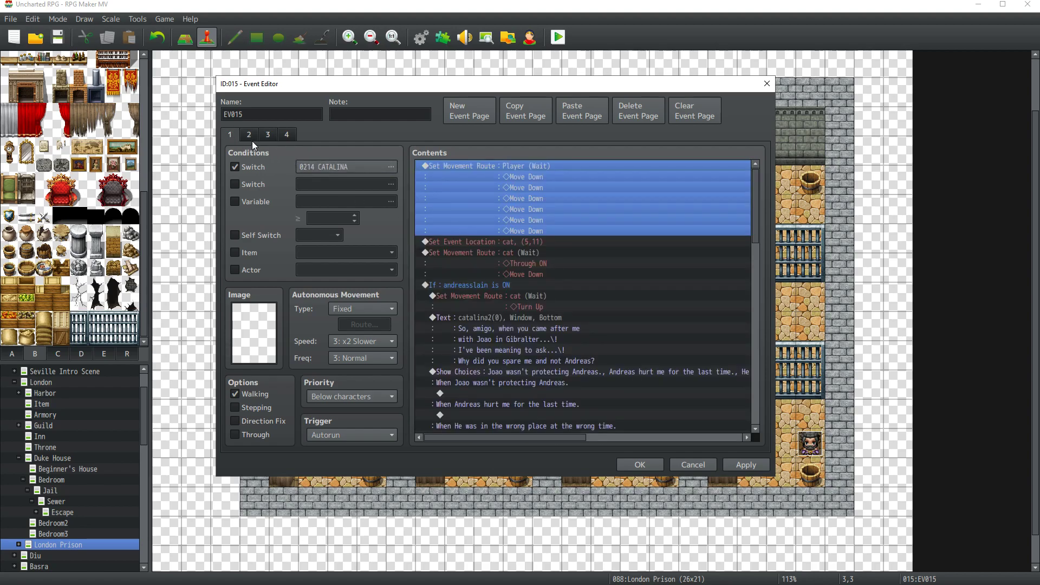
Step: On page 1, copy Catalina's "So, amigo" text into the "Joao wasn't protecting Andreas." choice branch
{"action": "scroll", "coordinate": [429, 186], "scroll_direction": "down", "scroll_amount": 1}
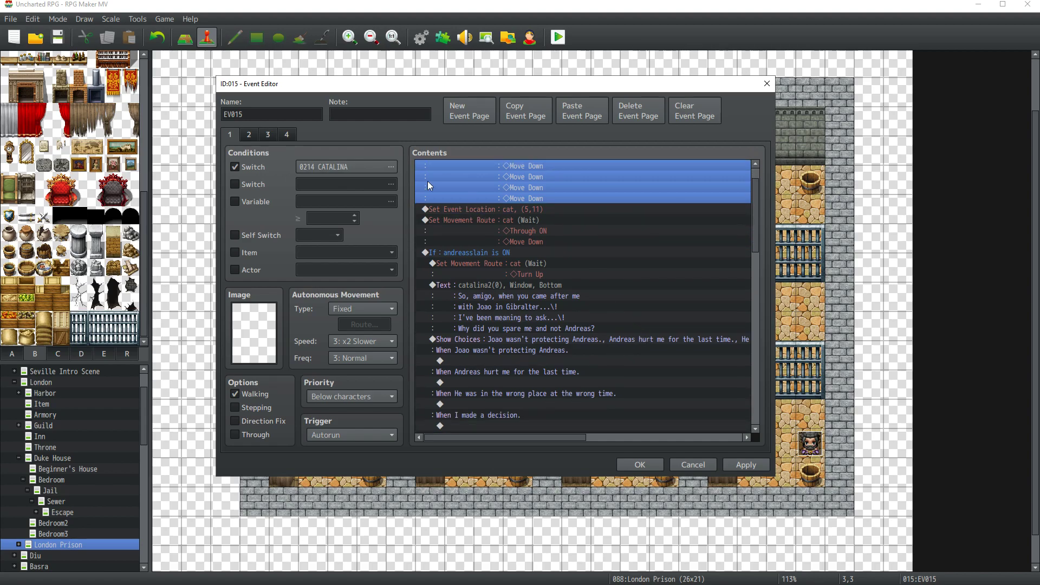
{"action": "left_click", "coordinate": [267, 135]}
{"action": "left_click", "coordinate": [225, 134]}
{"action": "scroll", "coordinate": [632, 383], "scroll_direction": "down", "scroll_amount": 2}
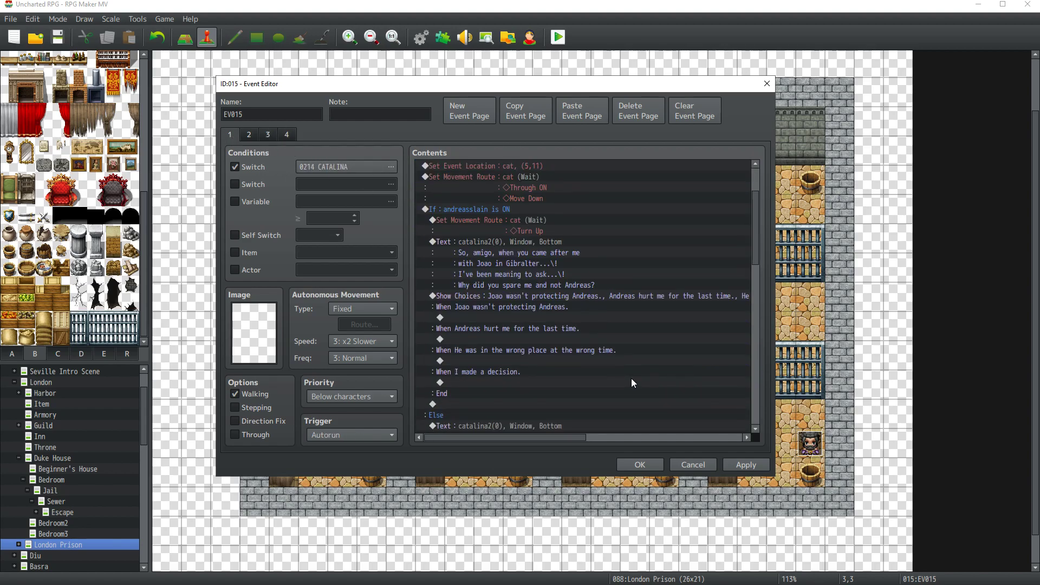
{"action": "scroll", "coordinate": [632, 379], "scroll_direction": "down", "scroll_amount": 2}
{"action": "left_click", "coordinate": [494, 263]}
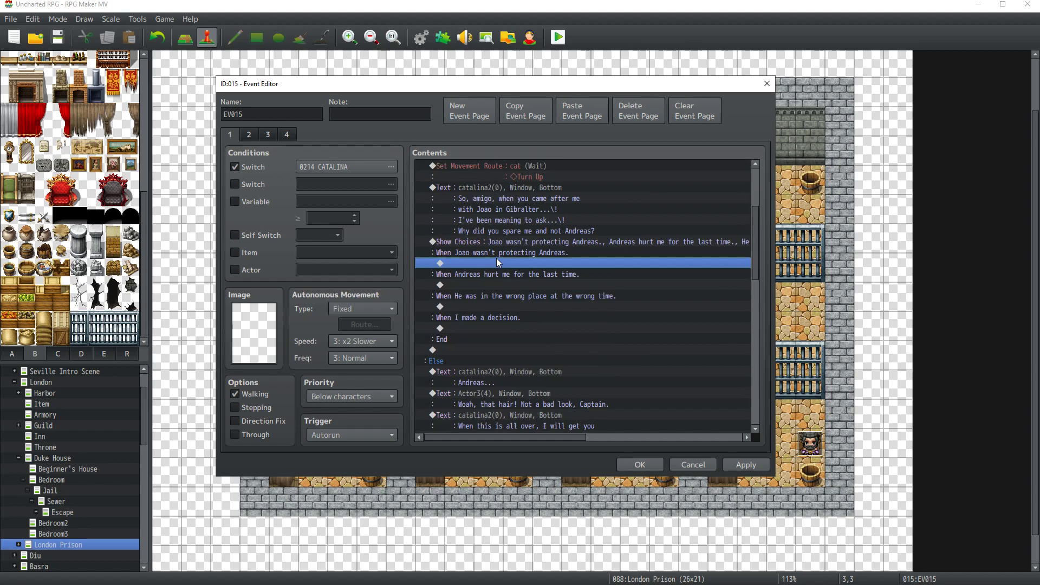
{"action": "left_click", "coordinate": [506, 190]}
{"action": "key", "text": "ctrl+c"}
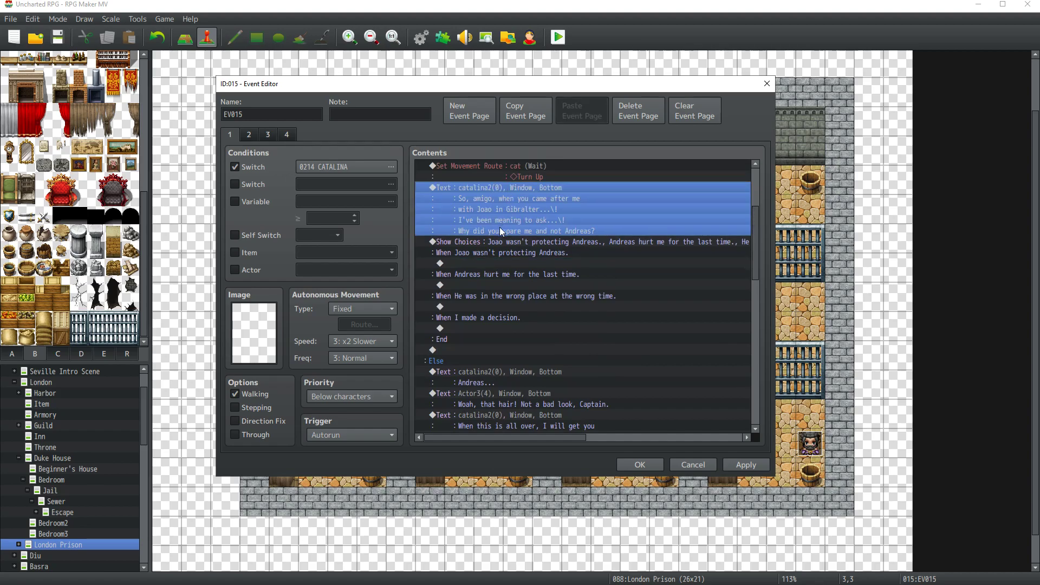
{"action": "left_click", "coordinate": [503, 265]}
{"action": "key", "text": "ctrl+v"}
Step: Replace the copied text in the "Joao wasn't protecting Andreas." branch with "You only spared me because Joao said so?"
{"action": "double_click", "coordinate": [535, 272]}
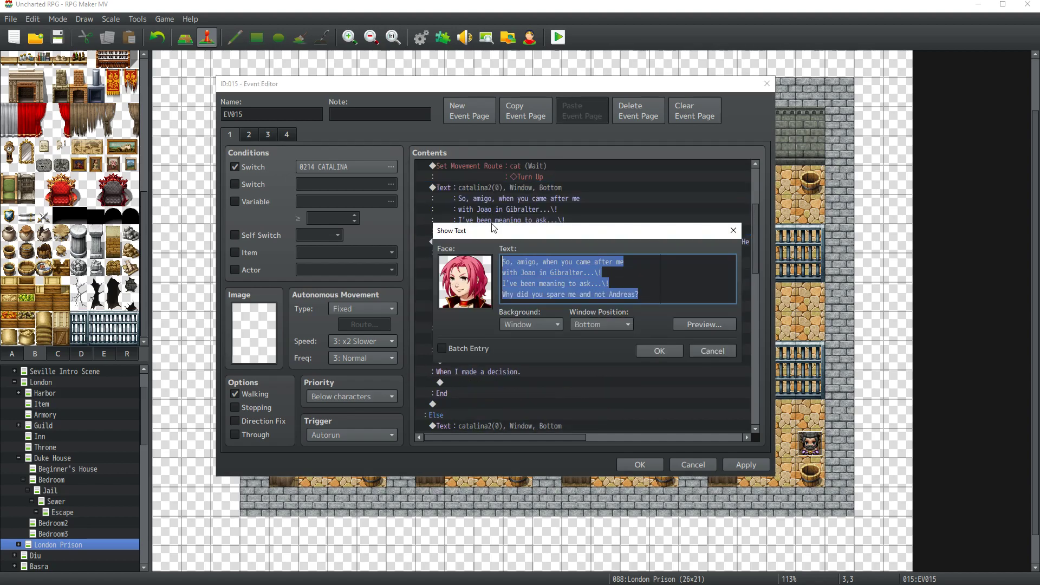
{"action": "type", "text": "You only "}
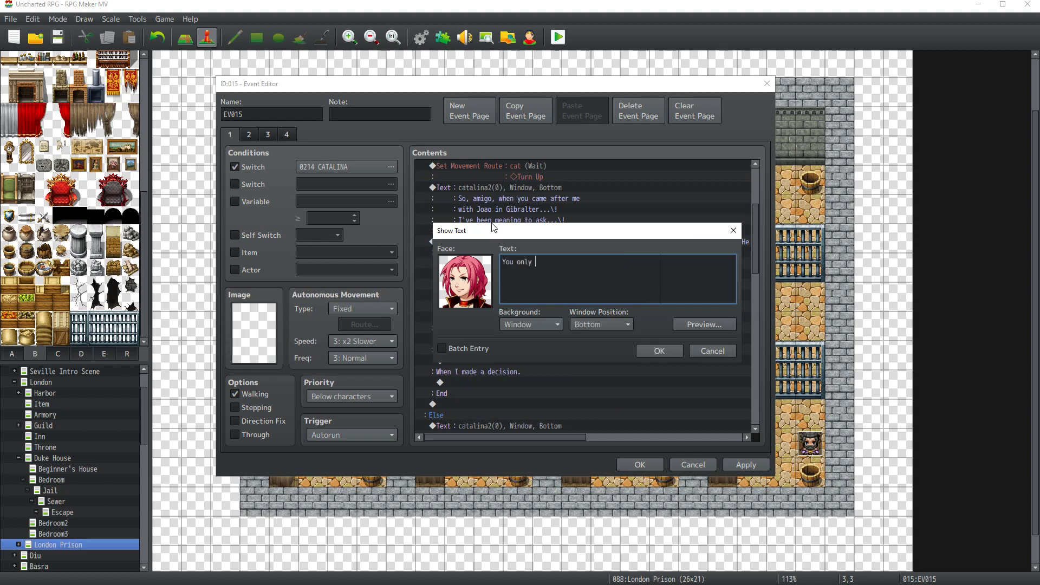
{"action": "type", "text": "spared me because Joao said so?"}
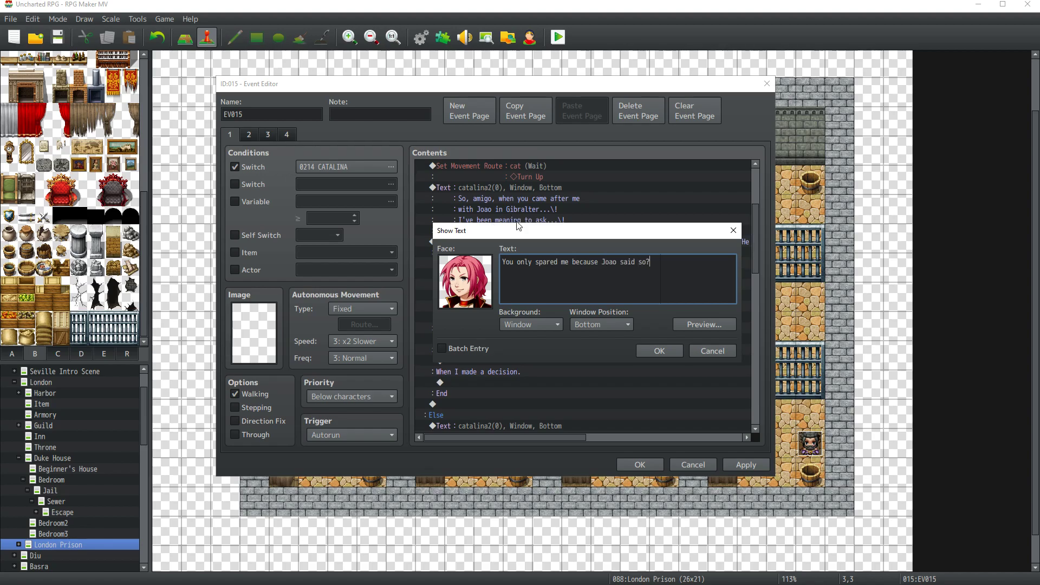
{"action": "left_click", "coordinate": [659, 351]}
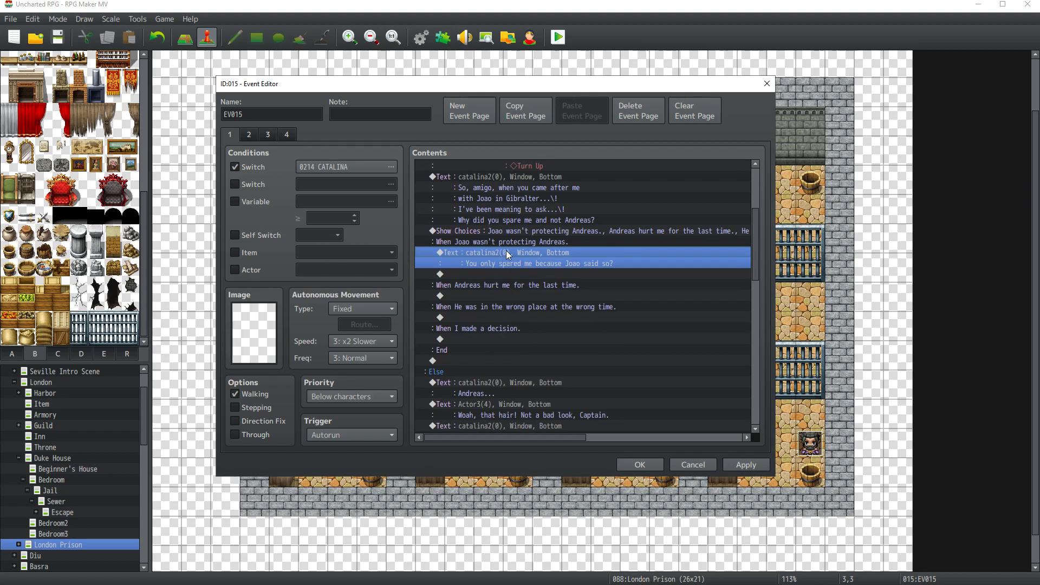
Step: Copy that reply into the "Andreas hurt me for the last time." branch and change it to "And I didn't? That scar on your face!"
{"action": "key", "text": "ctrl+c"}
{"action": "left_click", "coordinate": [509, 297]}
{"action": "key", "text": "ctrl+v"}
{"action": "double_click", "coordinate": [510, 297]}
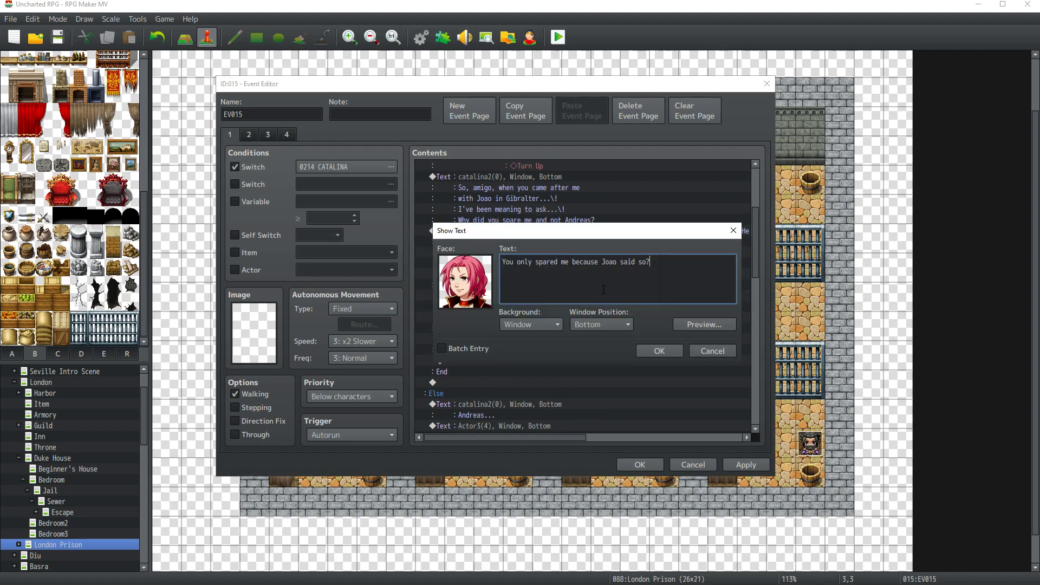
{"action": "key", "text": "ctrl+a"}
{"action": "type", "text": "And I did"}
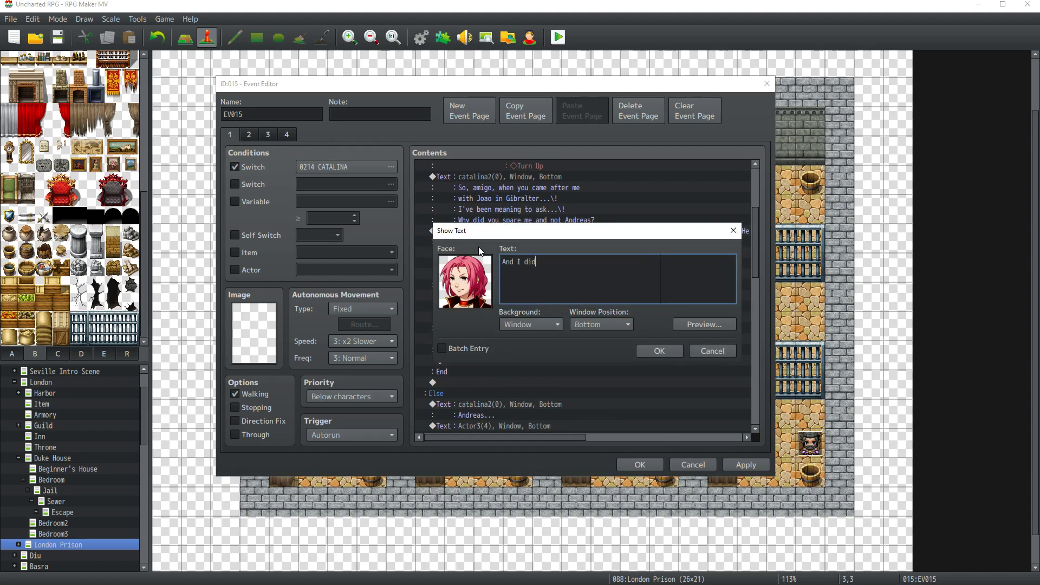
{"action": "type", "text": "n't ? That scar on your face?"}
{"action": "key", "text": "BackSpace"}
{"action": "type", "text": "!"}
{"action": "left_click", "coordinate": [654, 354]}
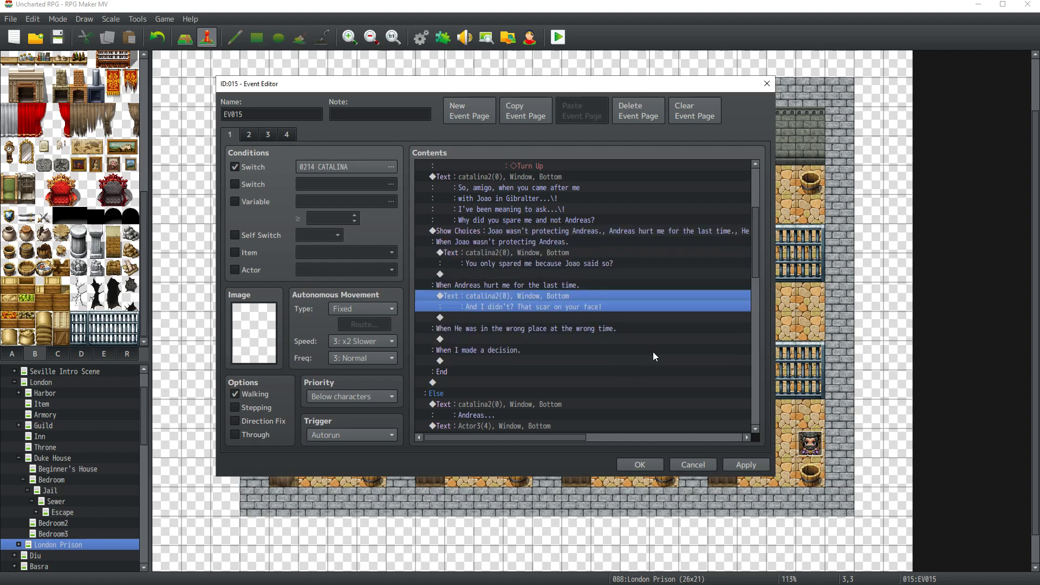
Step: Paste the copied reply into the "He was in the wrong place at the wrong time." branch and change it to "So what? You feel bad about it?"
{"action": "left_click", "coordinate": [519, 340]}
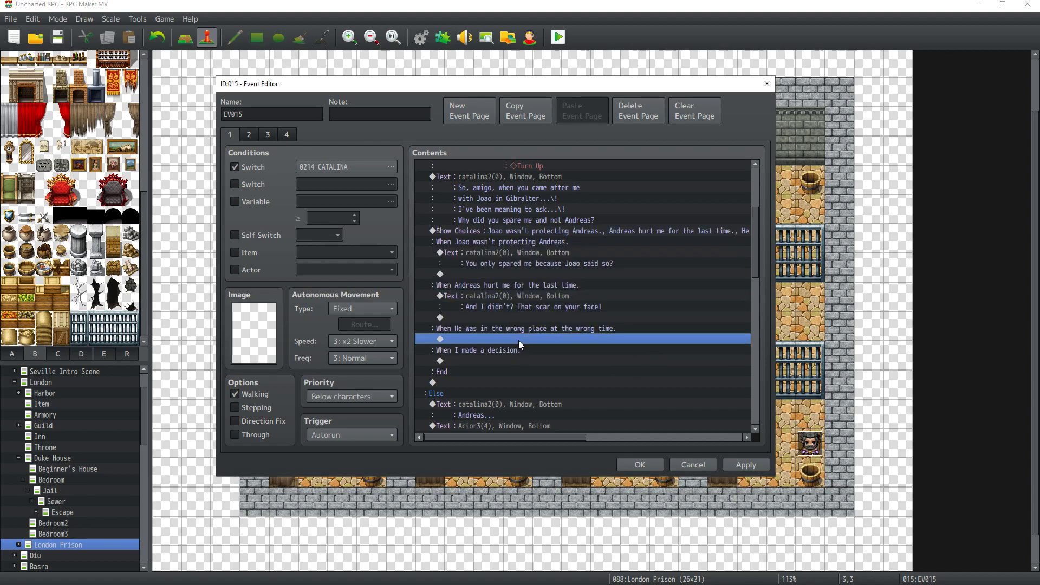
{"action": "key", "text": "ctrl+v"}
{"action": "double_click", "coordinate": [519, 339]}
{"action": "left_click_drag", "start_coordinate": [622, 300], "coordinate": [491, 233]}
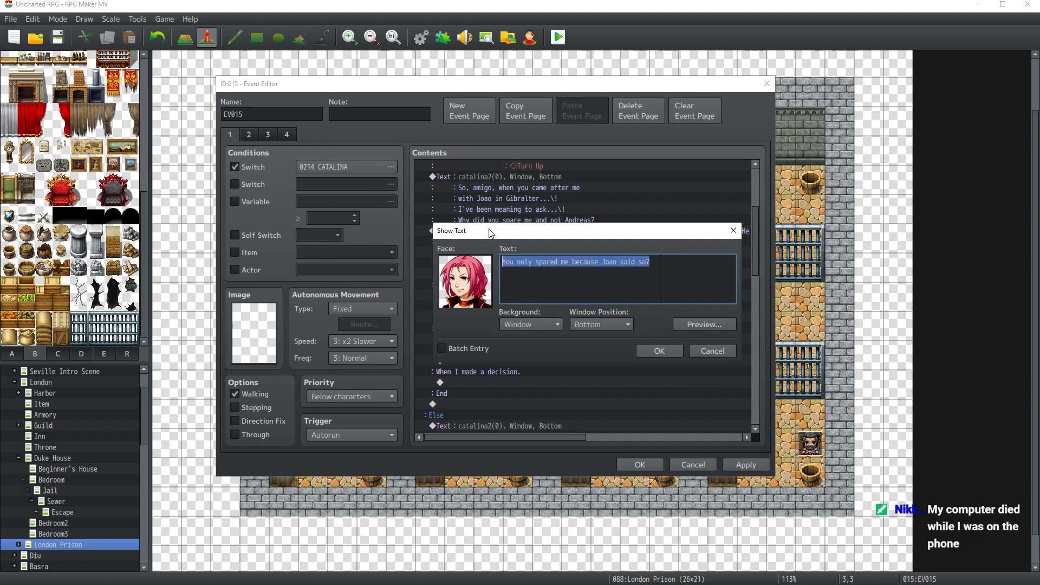
{"action": "key", "text": "alt+Tab"}
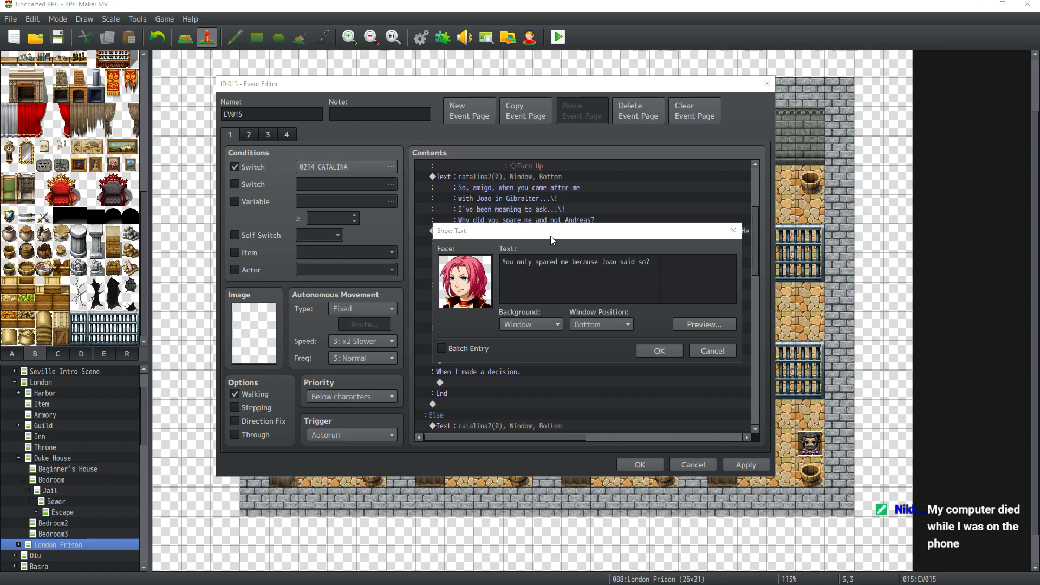
{"action": "mouse_move", "coordinate": [551, 236]}
{"action": "left_mouse_down"}
{"action": "mouse_move", "coordinate": [747, 213]}
{"action": "mouse_move", "coordinate": [543, 247]}
{"action": "left_mouse_up"}
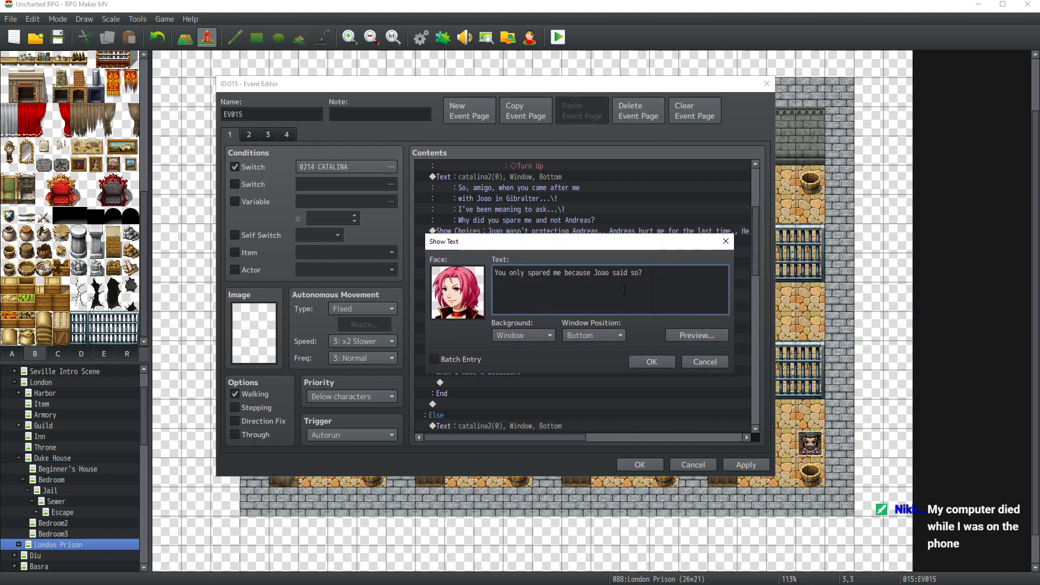
{"action": "left_click_drag", "start_coordinate": [624, 289], "coordinate": [495, 258]}
{"action": "type", "text": "So "}
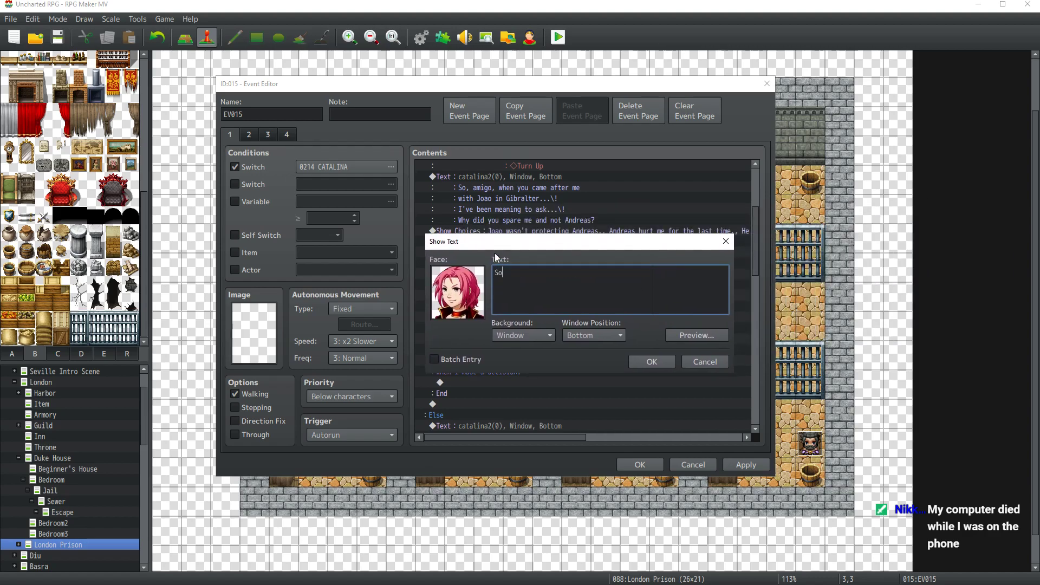
{"action": "type", "text": "you"}
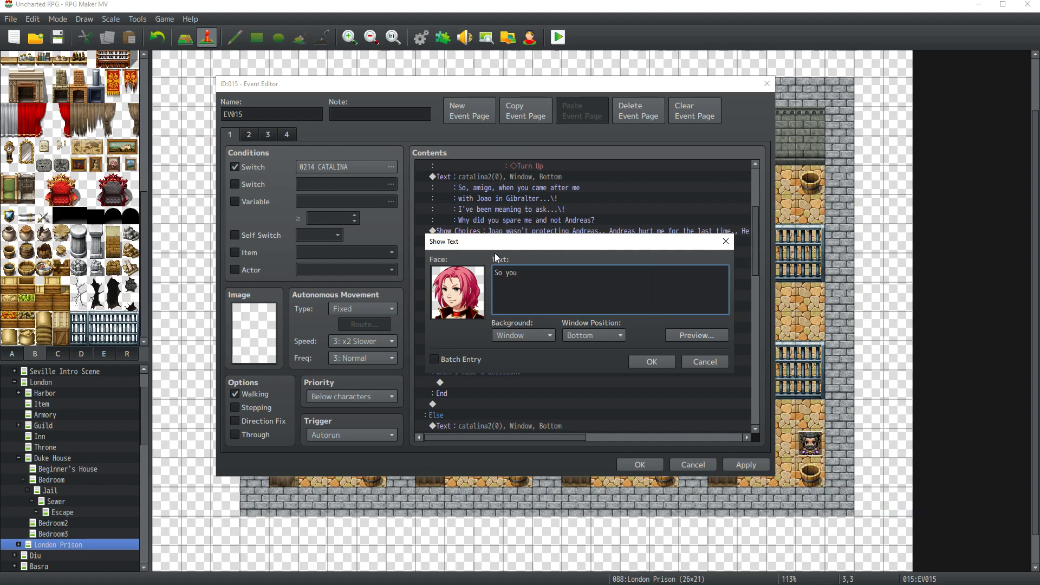
{"action": "type", "text": " refre-"}
{"action": "key", "text": "BackSpace"}
{"action": "key", "text": "BackSpace"}
{"action": "key", "text": "BackSpace"}
{"action": "key", "text": "BackSpace"}
{"action": "type", "text": "gret it"}
{"action": "key", "text": "BackSpace"}
{"action": "key", "text": "BackSpace"}
{"action": "key", "text": "BackSpace"}
{"action": "key", "text": "BackSpace"}
{"action": "key", "text": "BackSpace"}
{"action": "key", "text": "BackSpace"}
{"action": "key", "text": "BackSpace"}
{"action": "key", "text": "BackSpace"}
{"action": "key", "text": "BackSpace"}
{"action": "key", "text": "BackSpace"}
{"action": "key", "text": "BackSpace"}
{"action": "key", "text": "BackSpace"}
{"action": "key", "text": "BackSpace"}
{"action": "type", "text": "what? You feel bad about it?"}
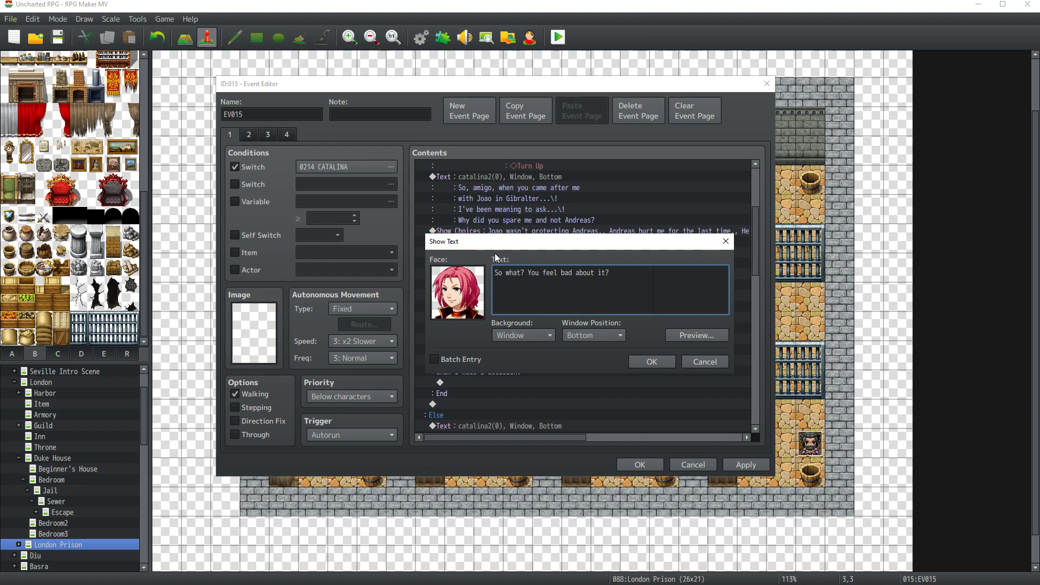
{"action": "left_click", "coordinate": [645, 360]}
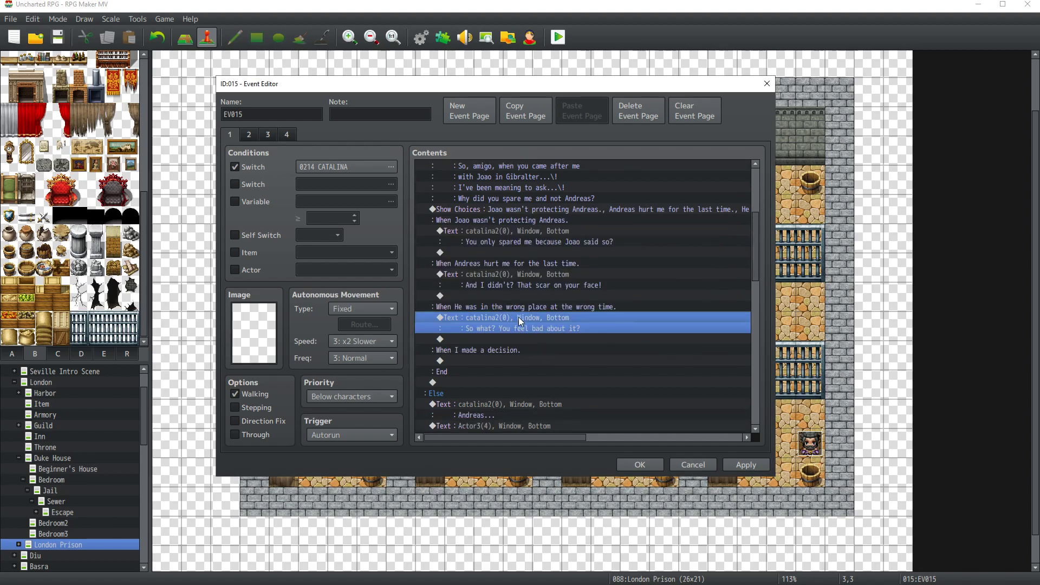
Step: Reword the reply in the wrong-place branch to "That justifies killing him when you left me alive?", split over two lines
{"action": "double_click", "coordinate": [519, 320]}
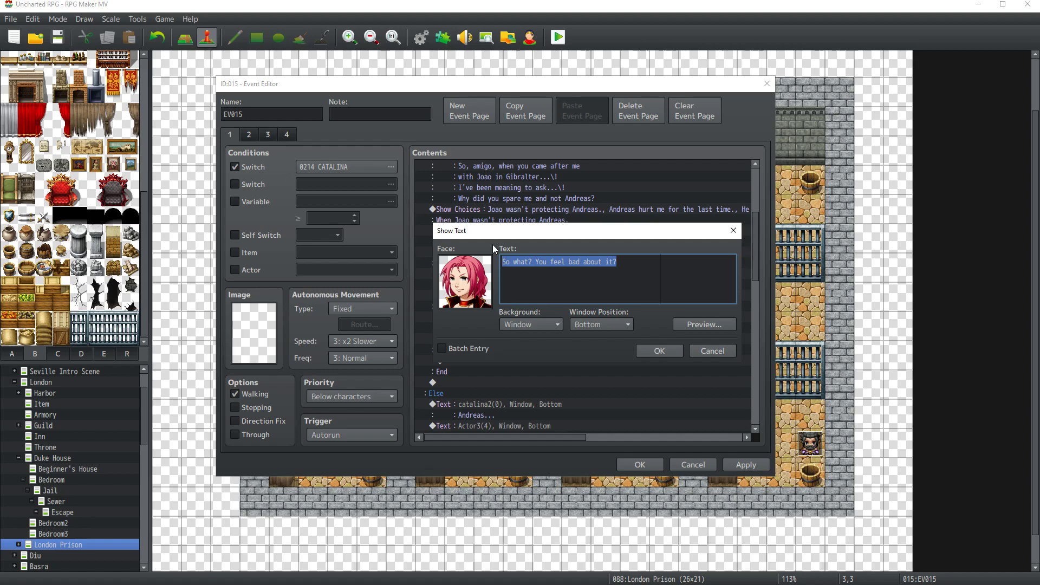
{"action": "type", "text": "That justifi"}
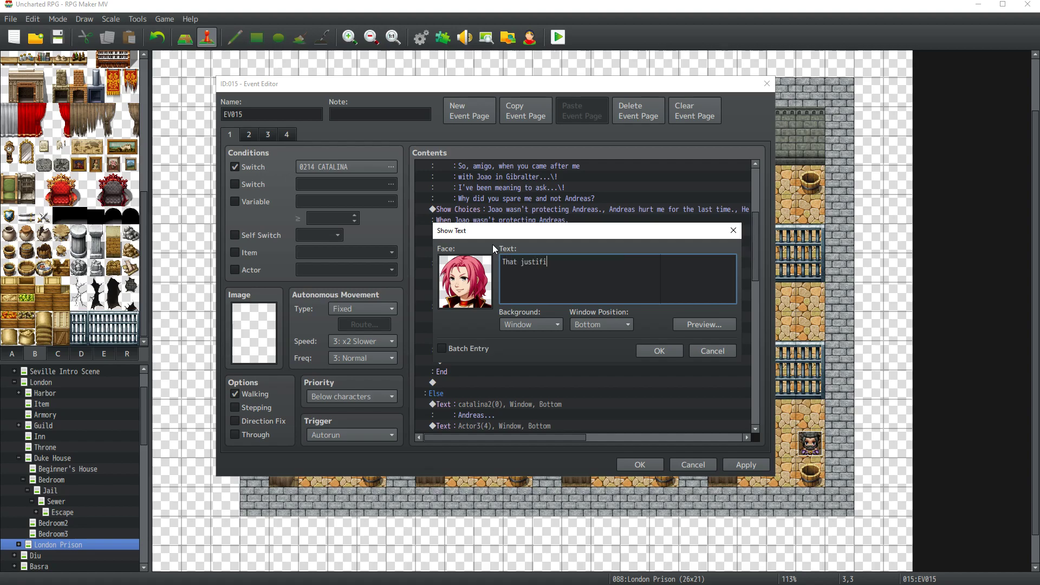
{"action": "type", "text": "es killing hi"}
{"action": "type", "text": "m when"}
{"action": "type", "text": " you "}
{"action": "type", "text": "left me"}
{"action": "type", "text": " alive?"}
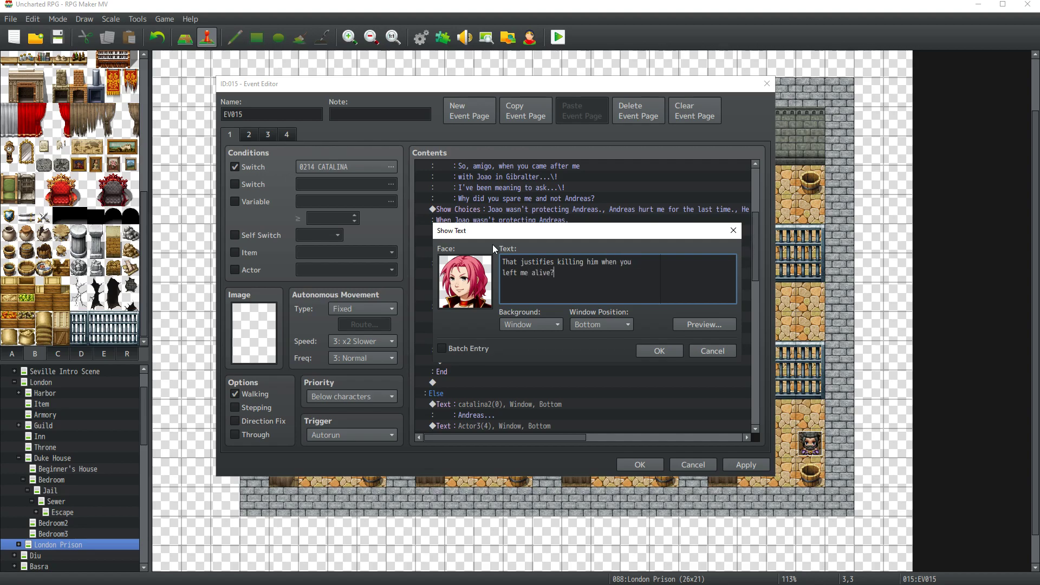
{"action": "left_click", "coordinate": [659, 350]}
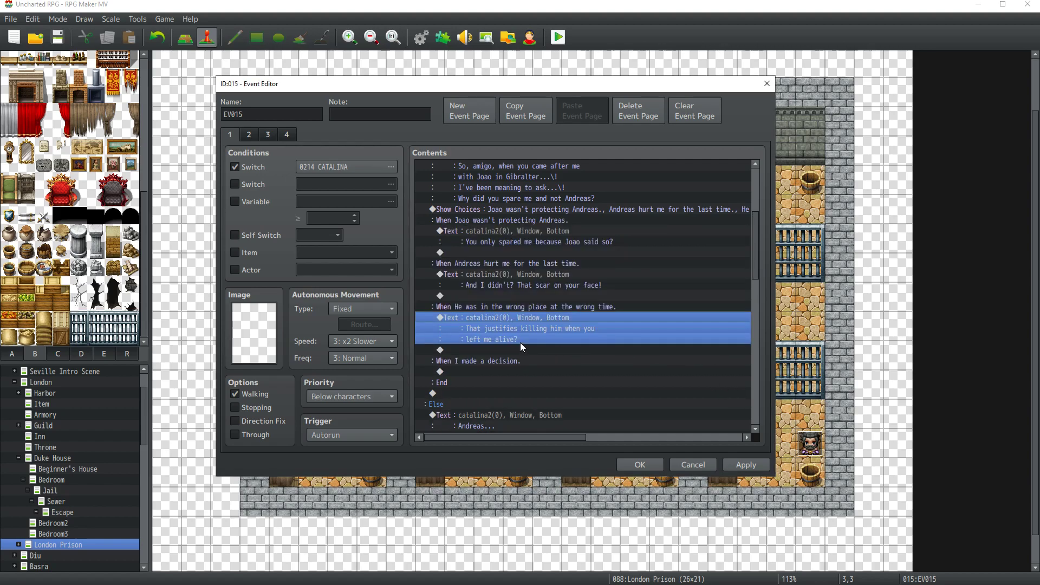
Step: Paste the reply into the "I made a decision." branch, change it to "Killing him was the right thing to do?" and apply the event changes
{"action": "left_click", "coordinate": [505, 370]}
{"action": "key", "text": "ctrl+v"}
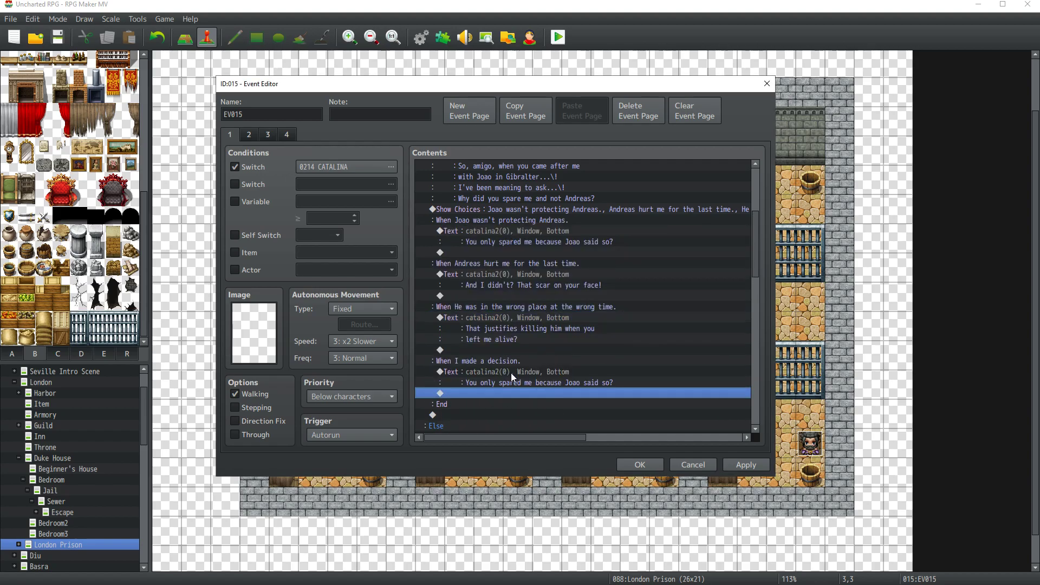
{"action": "double_click", "coordinate": [512, 373]}
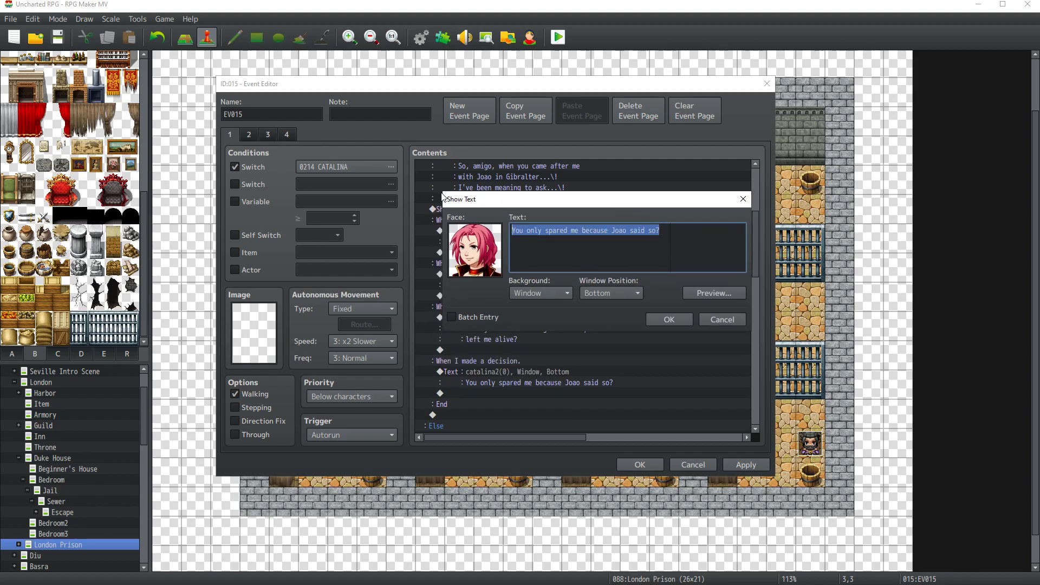
{"action": "type", "text": "Killin"}
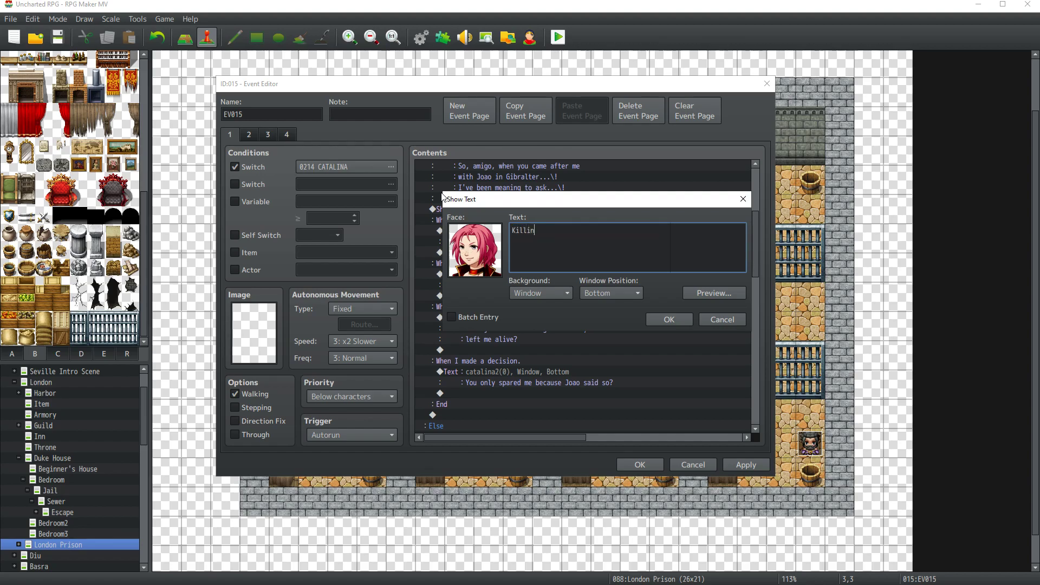
{"action": "type", "text": "g him was the right thing to do?"}
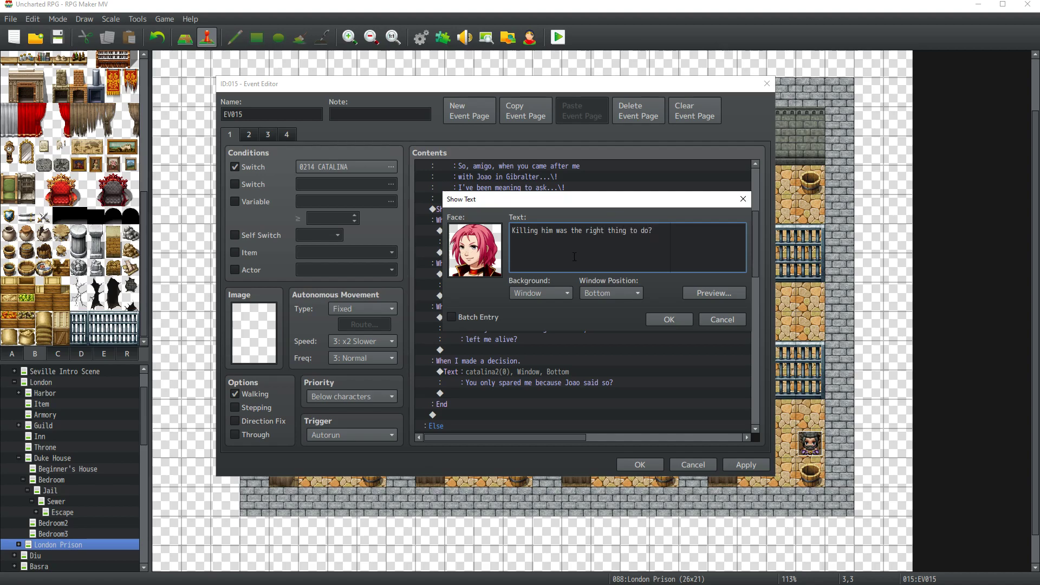
{"action": "left_click", "coordinate": [658, 320]}
{"action": "left_click", "coordinate": [739, 465]}
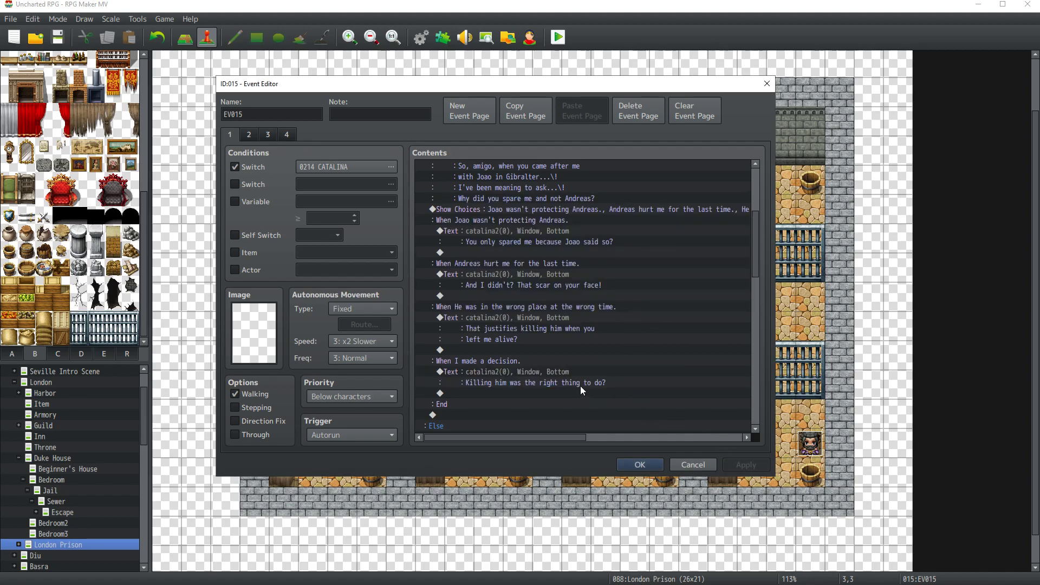
Step: Add a second line, "What you decided to do?", to Catalina's reply in the "I made a decision." branch
{"action": "double_click", "coordinate": [567, 379]}
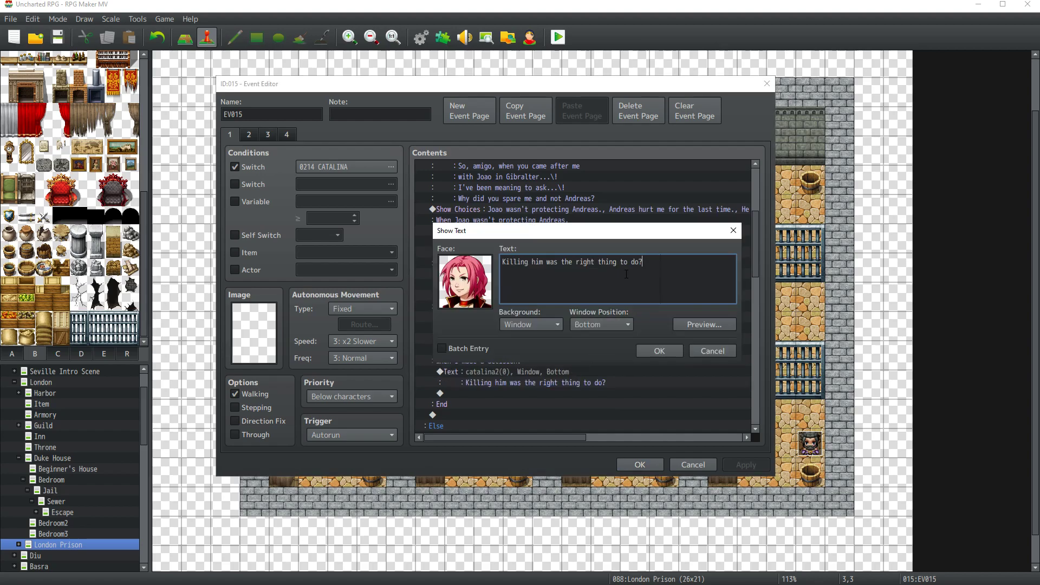
{"action": "key", "text": "BackSpace"}
{"action": "type", "text": "? "}
{"action": "type", "text": "What you decided to"}
{"action": "type", "text": " do?"}
{"action": "left_click", "coordinate": [665, 351]}
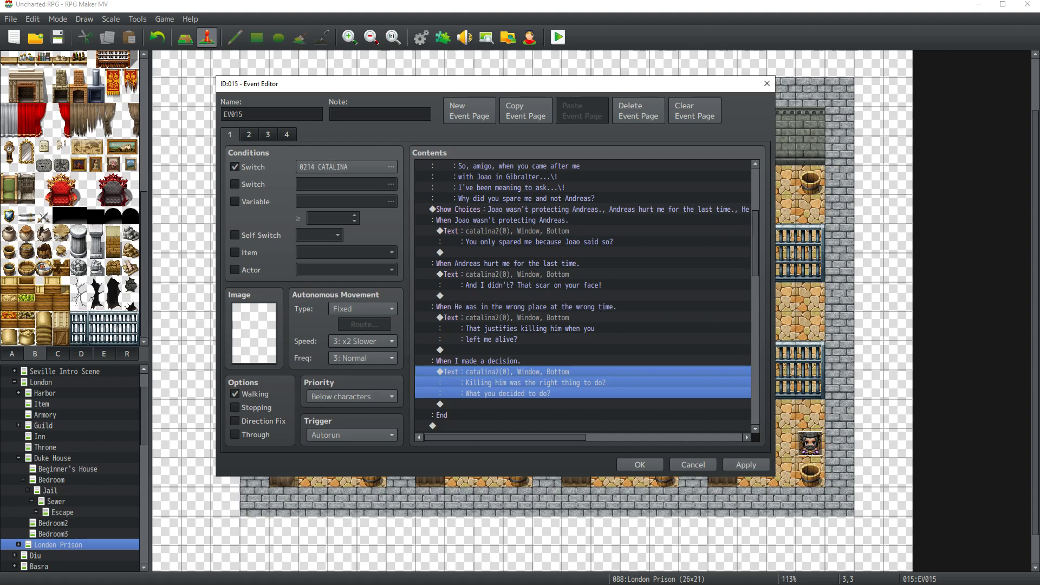
Step: Add a Control Switches command turning switch 0400 auto ON after the reply in the "Joao wasn't protecting Andreas." branch
{"action": "key", "text": "alt+Tab"}
{"action": "scroll", "coordinate": [517, 410], "scroll_direction": "down", "scroll_amount": 1}
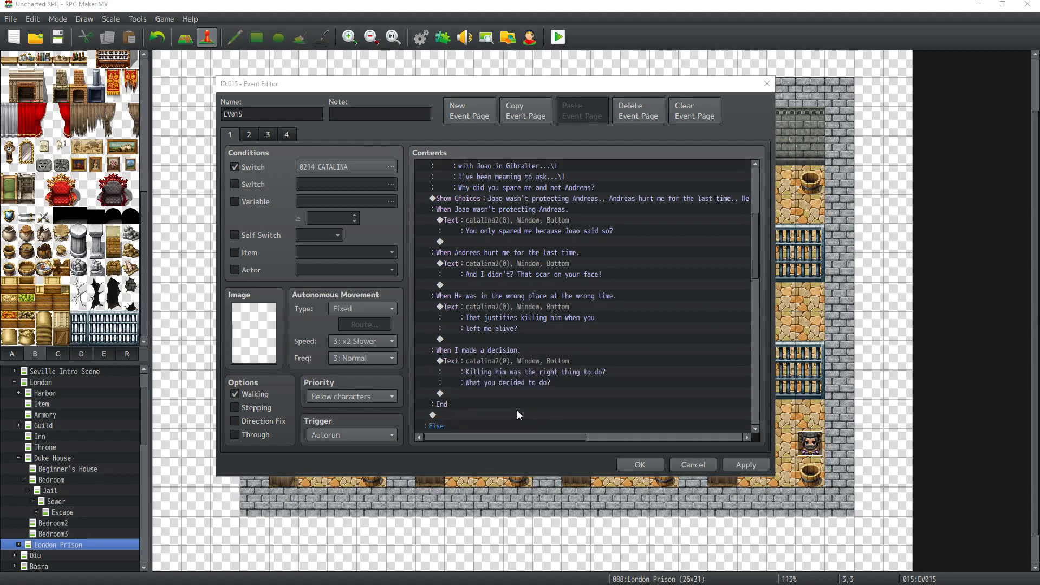
{"action": "left_click", "coordinate": [512, 392]}
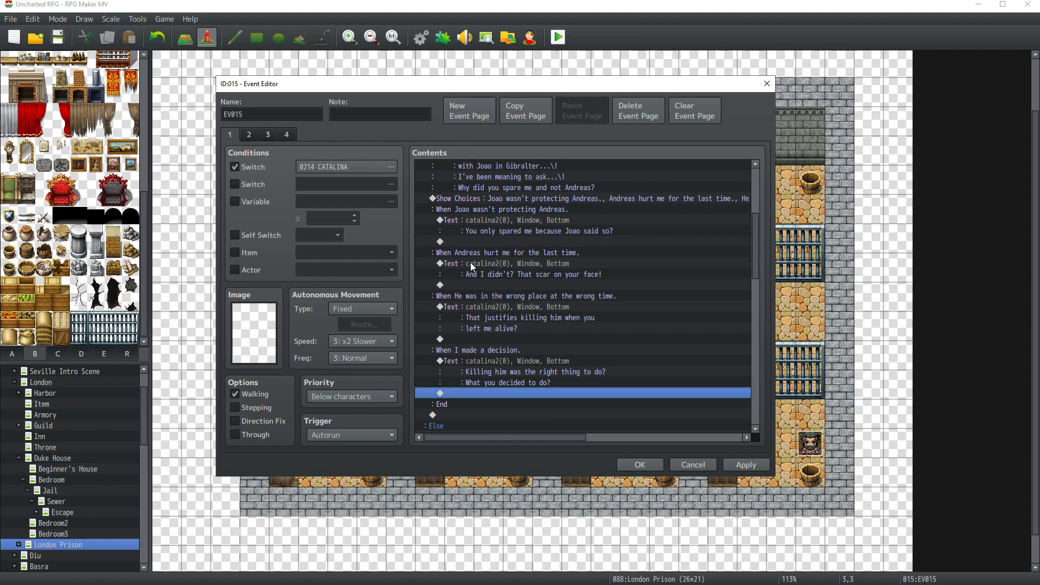
{"action": "key", "text": "Return"}
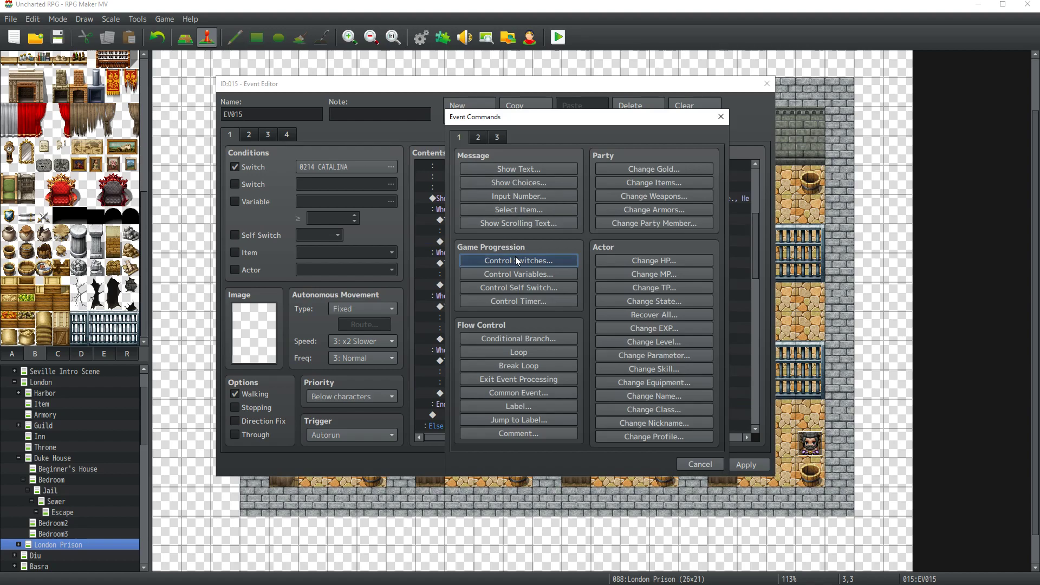
{"action": "left_click", "coordinate": [518, 261]}
{"action": "left_click", "coordinate": [603, 276]}
{"action": "left_click", "coordinate": [583, 430]}
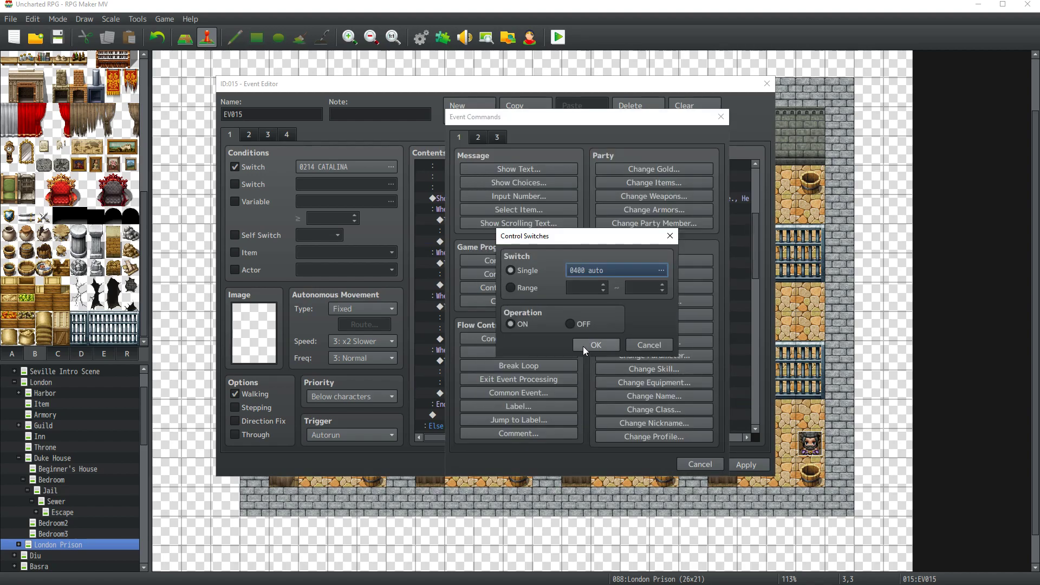
{"action": "left_click", "coordinate": [590, 344]}
Step: Copy the 0400 auto switch command to the end of the other three choice branches and apply the event changes
{"action": "left_click", "coordinate": [510, 242]}
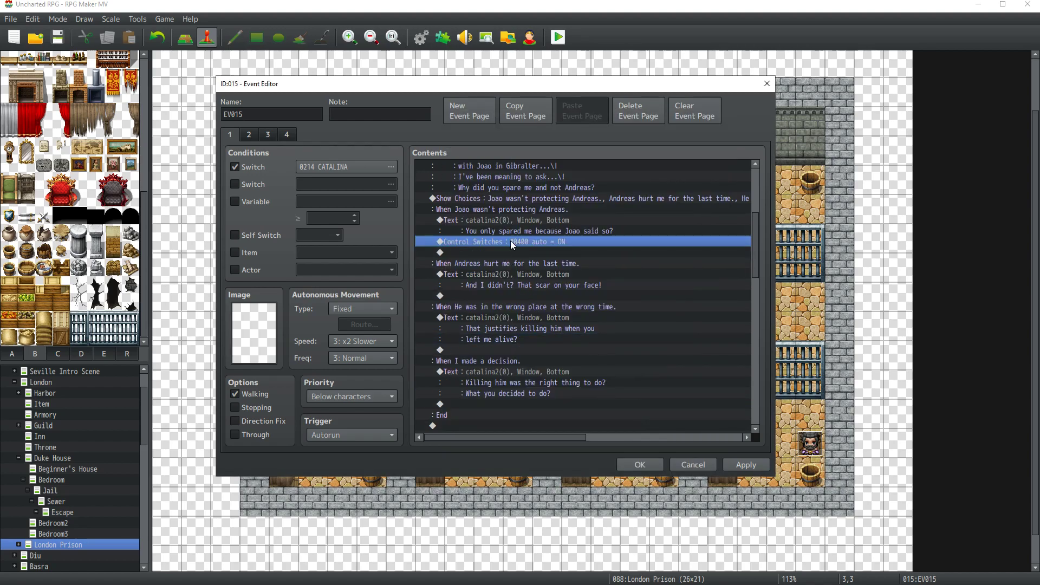
{"action": "key", "text": "ctrl+c"}
{"action": "left_click", "coordinate": [508, 298]}
{"action": "key", "text": "ctrl+v"}
{"action": "left_click", "coordinate": [515, 361]}
{"action": "key", "text": "ctrl+v"}
{"action": "left_click", "coordinate": [552, 424]}
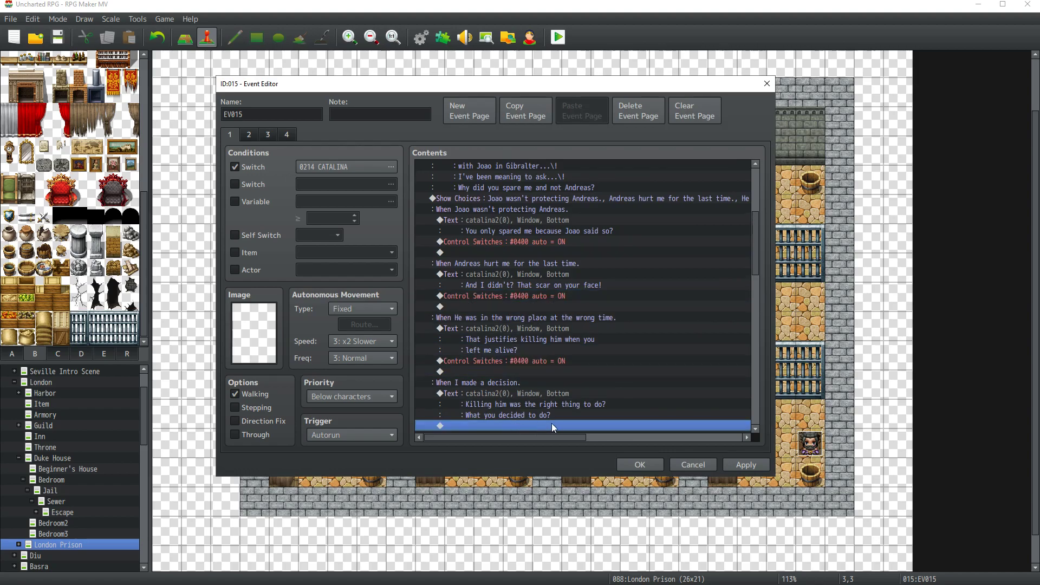
{"action": "key", "text": "ctrl+v"}
{"action": "left_click", "coordinate": [737, 464]}
Step: Start inserting a Play BGM command above the player's Set Movement Route on event page 1 and browse the music tracks
{"action": "scroll", "coordinate": [572, 361], "scroll_direction": "down", "scroll_amount": 2}
{"action": "scroll", "coordinate": [618, 265], "scroll_direction": "up", "scroll_amount": 6}
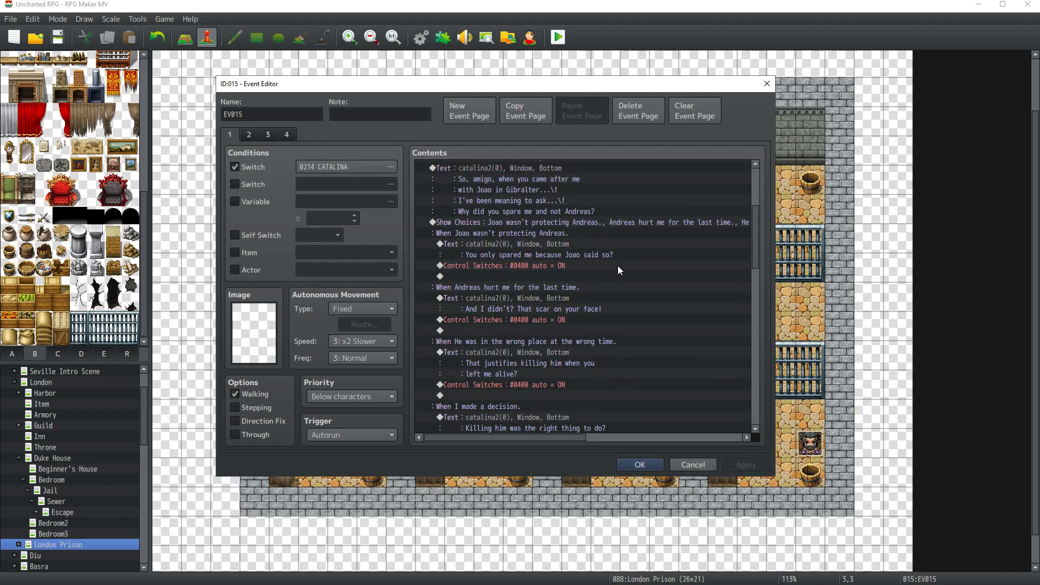
{"action": "scroll", "coordinate": [758, 230], "scroll_direction": "up", "scroll_amount": 2}
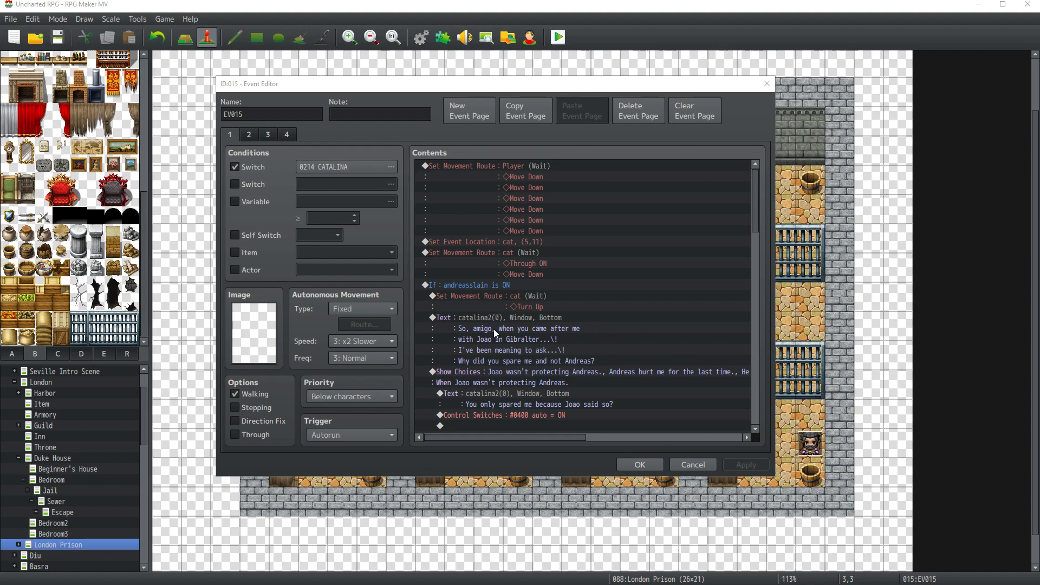
{"action": "right_click", "coordinate": [492, 165]}
{"action": "left_click", "coordinate": [500, 169]}
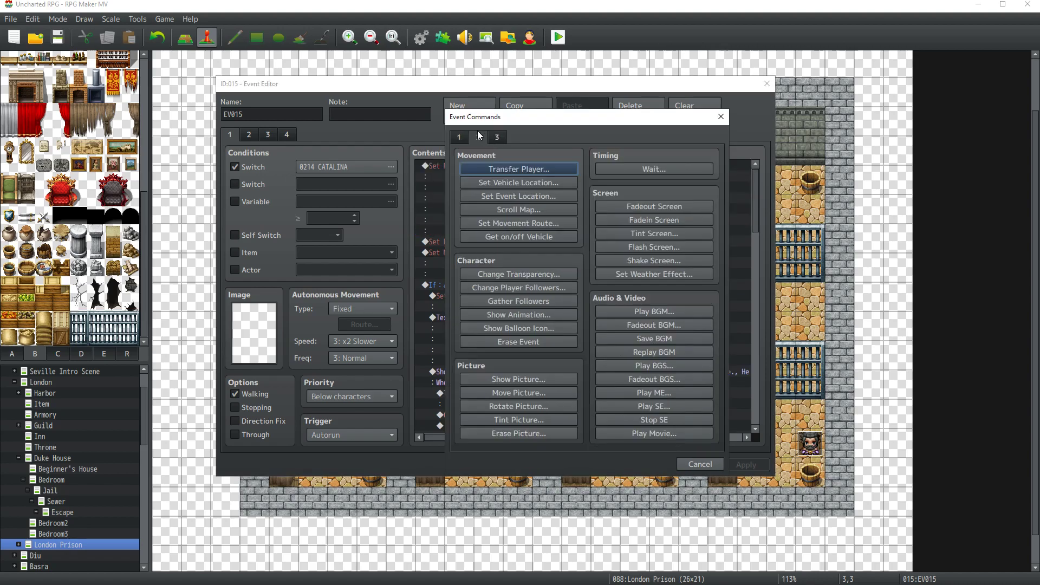
{"action": "left_click", "coordinate": [642, 311]}
{"action": "left_click_drag", "start_coordinate": [603, 204], "coordinate": [603, 273]}
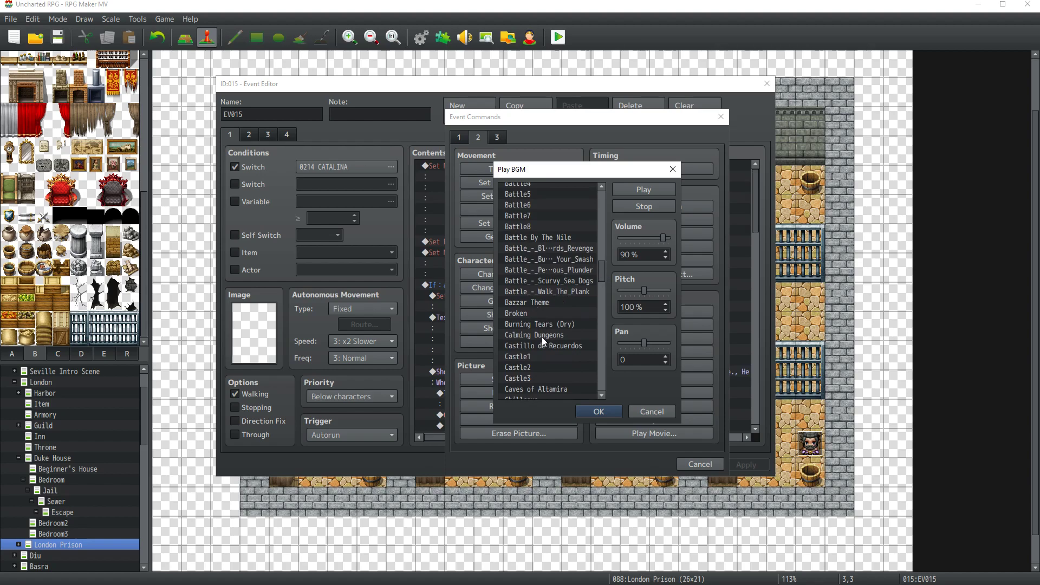
{"action": "scroll", "coordinate": [534, 350], "scroll_direction": "down", "scroll_amount": 2}
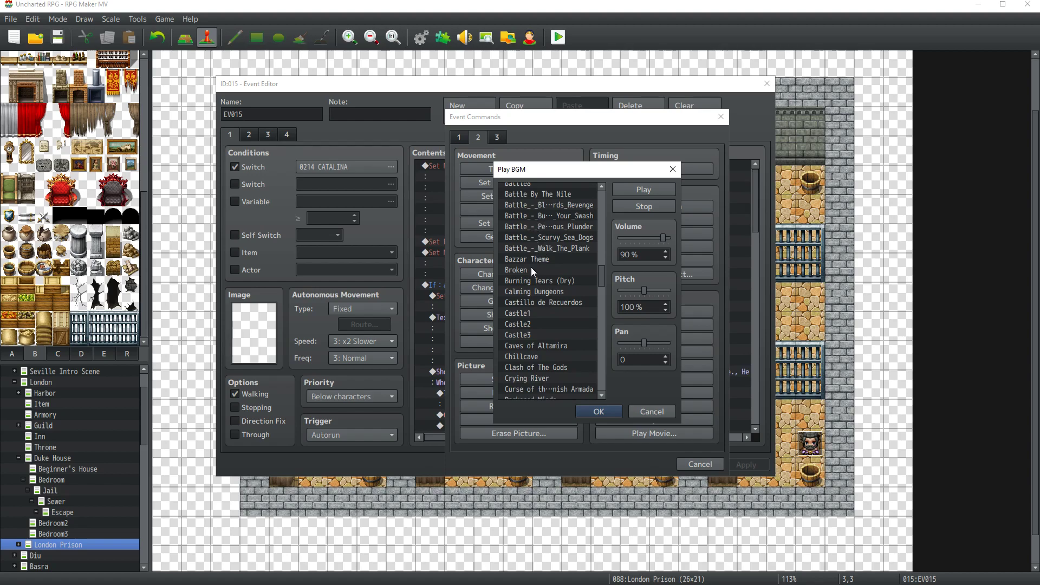
{"action": "scroll", "coordinate": [528, 288], "scroll_direction": "up", "scroll_amount": 2}
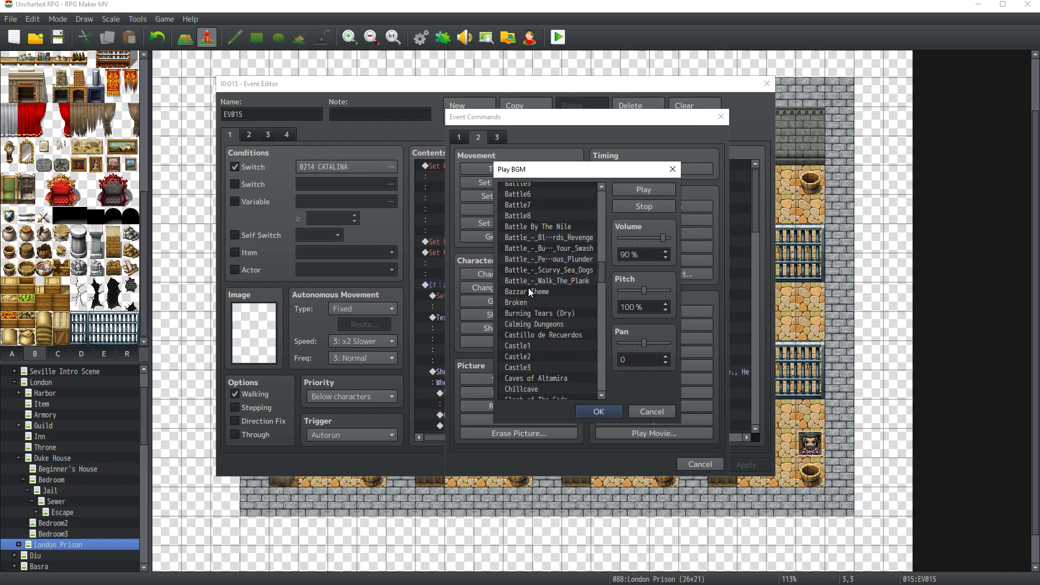
Step: Search the BGM file list for "batta" and stop the music preview
{"action": "key", "text": "ctrl+f"}
{"action": "type", "text": "batt"}
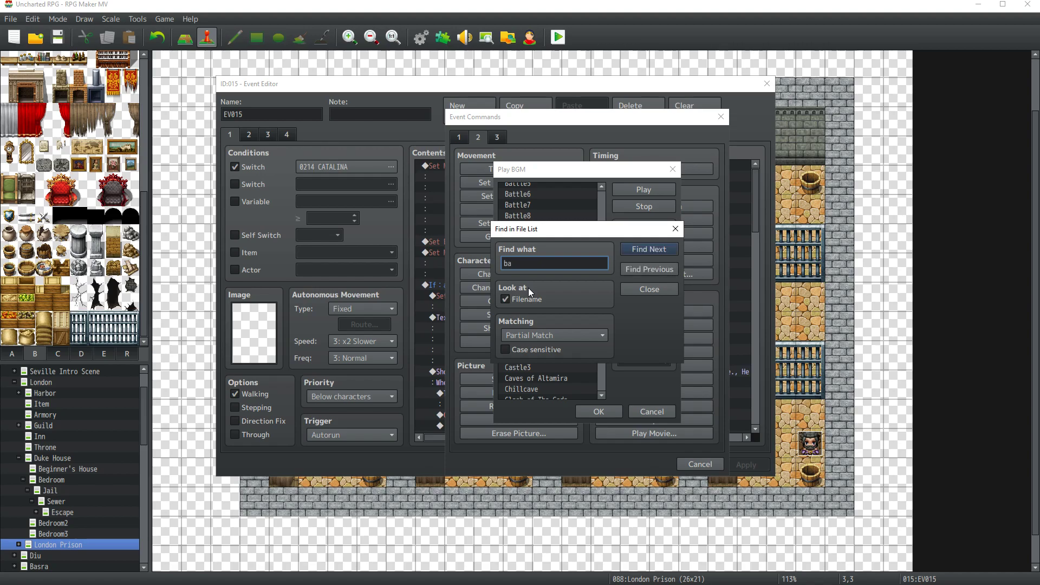
{"action": "key", "text": "Return"}
{"action": "key", "text": "Return"}
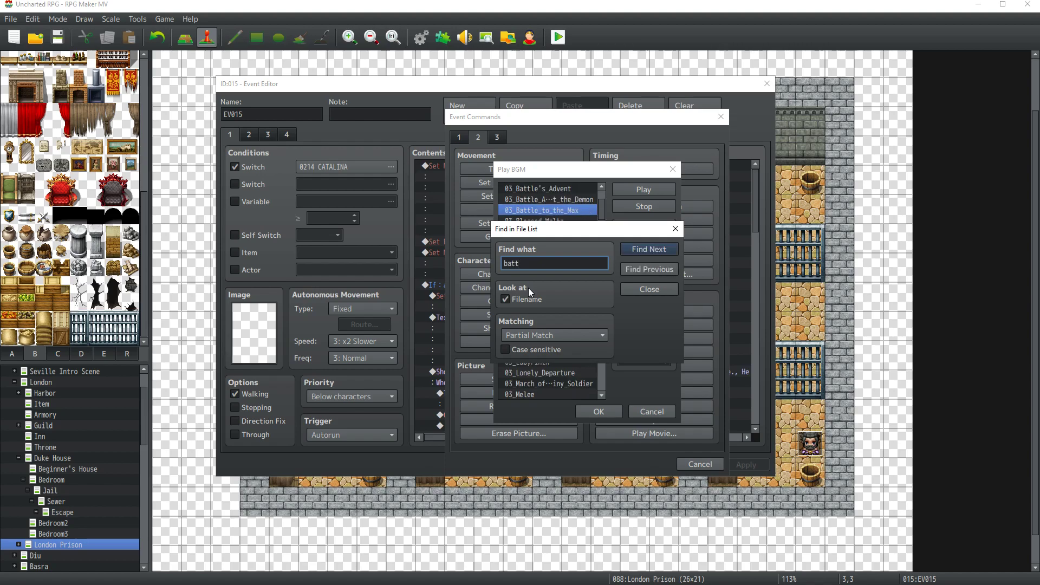
{"action": "key", "text": "Return"}
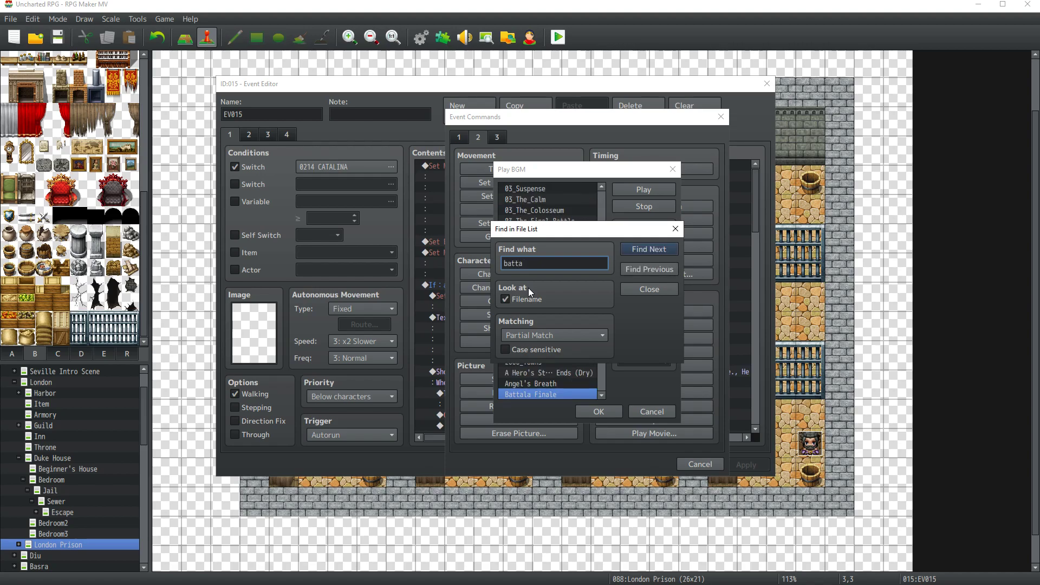
{"action": "key", "text": "Escape"}
{"action": "scroll", "coordinate": [562, 358], "scroll_direction": "down", "scroll_amount": 1}
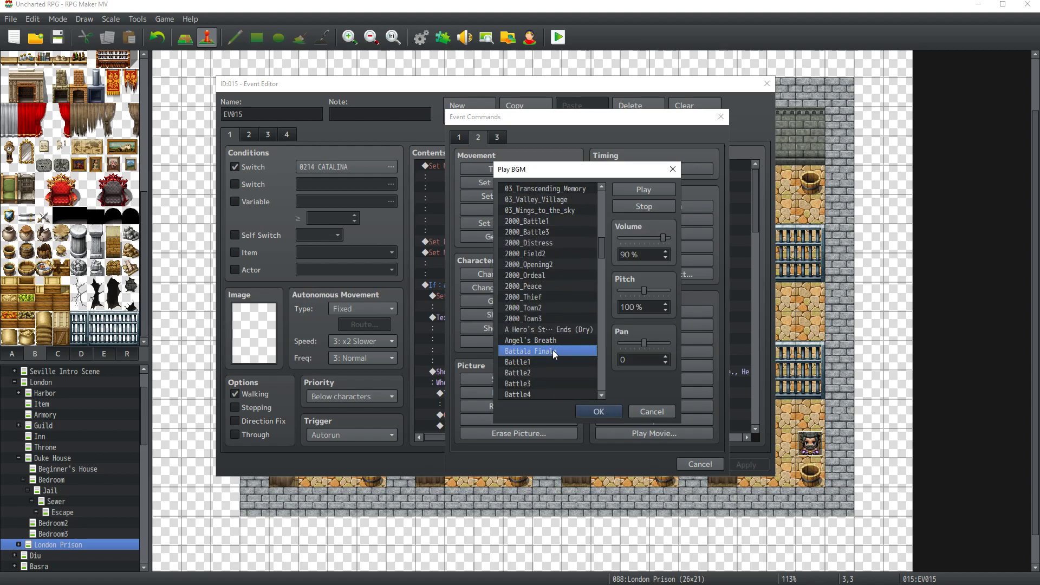
{"action": "left_click", "coordinate": [626, 206]}
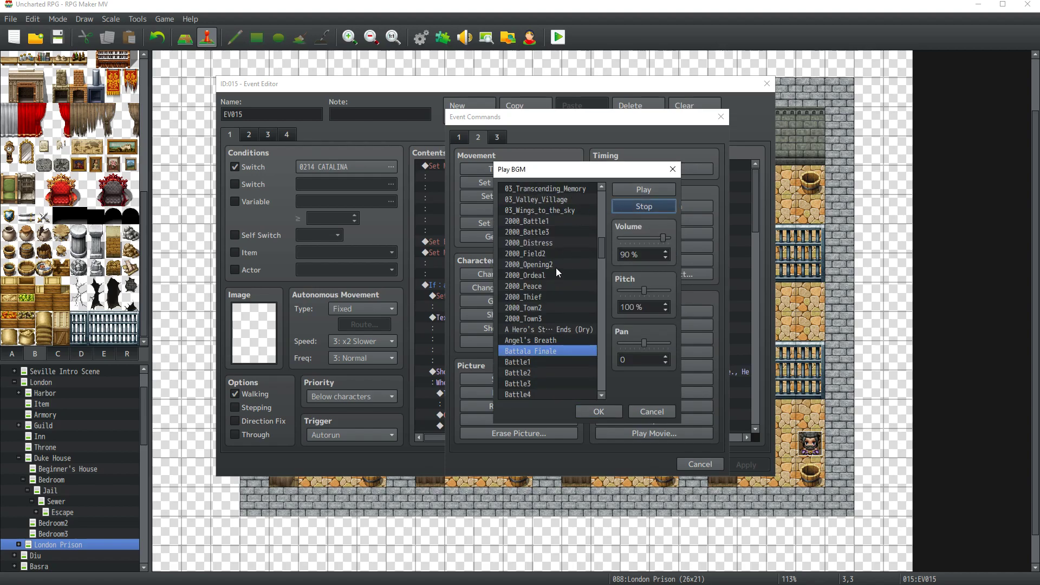
Step: Choose and preview Curse of the Spanish Armada, insert it as the Play BGM track, and apply the event changes
{"action": "scroll", "coordinate": [552, 292], "scroll_direction": "down", "scroll_amount": 1}
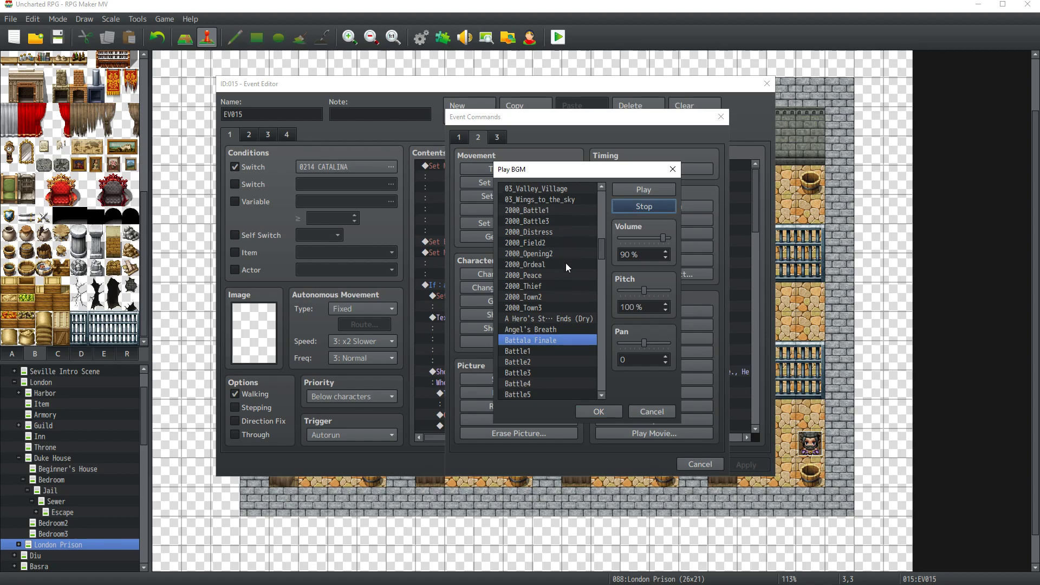
{"action": "scroll", "coordinate": [566, 263], "scroll_direction": "down", "scroll_amount": 7}
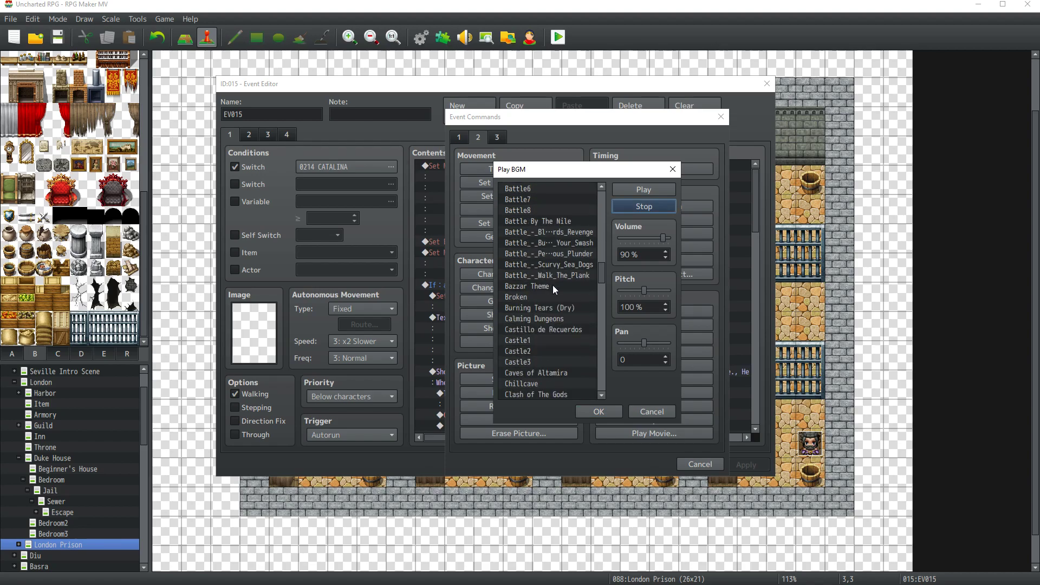
{"action": "scroll", "coordinate": [525, 329], "scroll_direction": "down", "scroll_amount": 3}
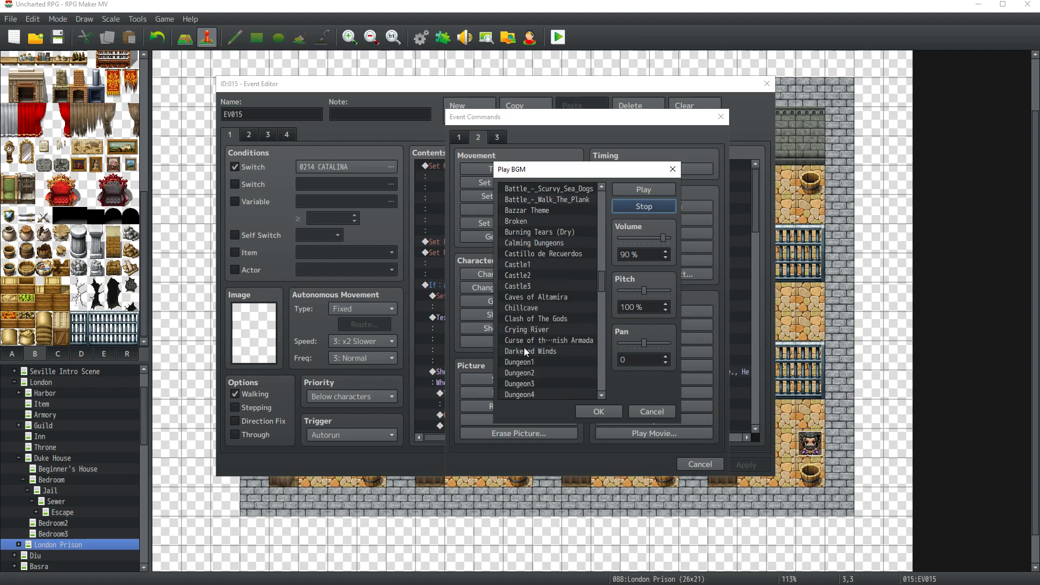
{"action": "left_click", "coordinate": [544, 340]}
{"action": "left_click", "coordinate": [644, 189]}
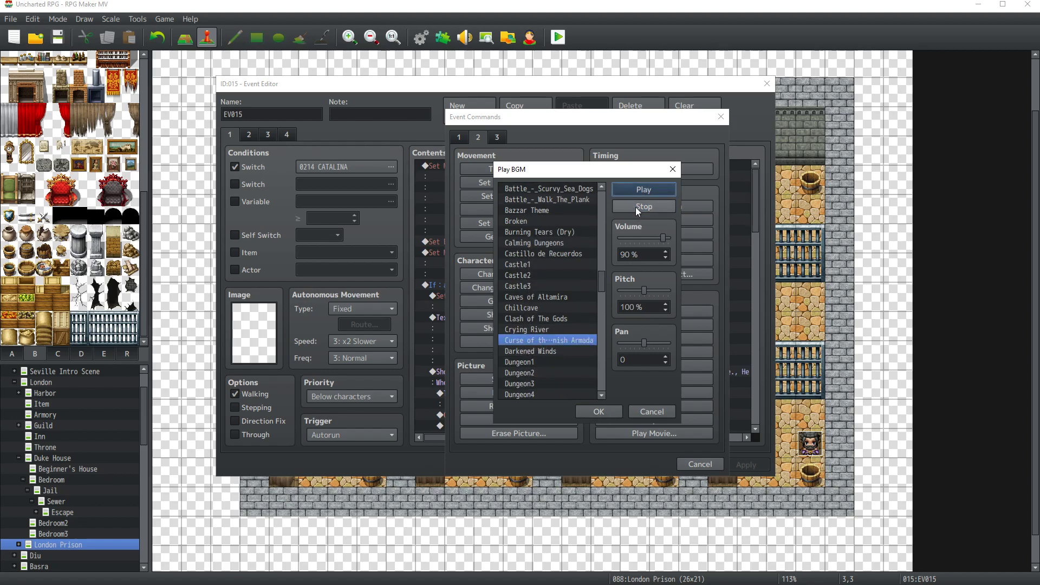
{"action": "left_click", "coordinate": [636, 207]}
{"action": "left_click", "coordinate": [598, 410]}
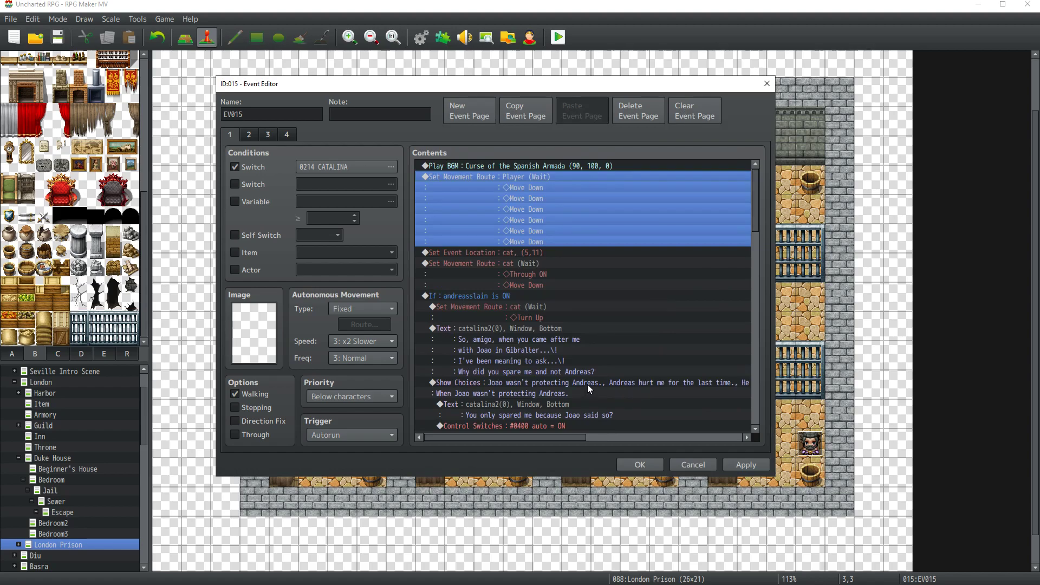
{"action": "scroll", "coordinate": [587, 385], "scroll_direction": "down", "scroll_amount": 8}
{"action": "scroll", "coordinate": [588, 384], "scroll_direction": "up", "scroll_amount": 2}
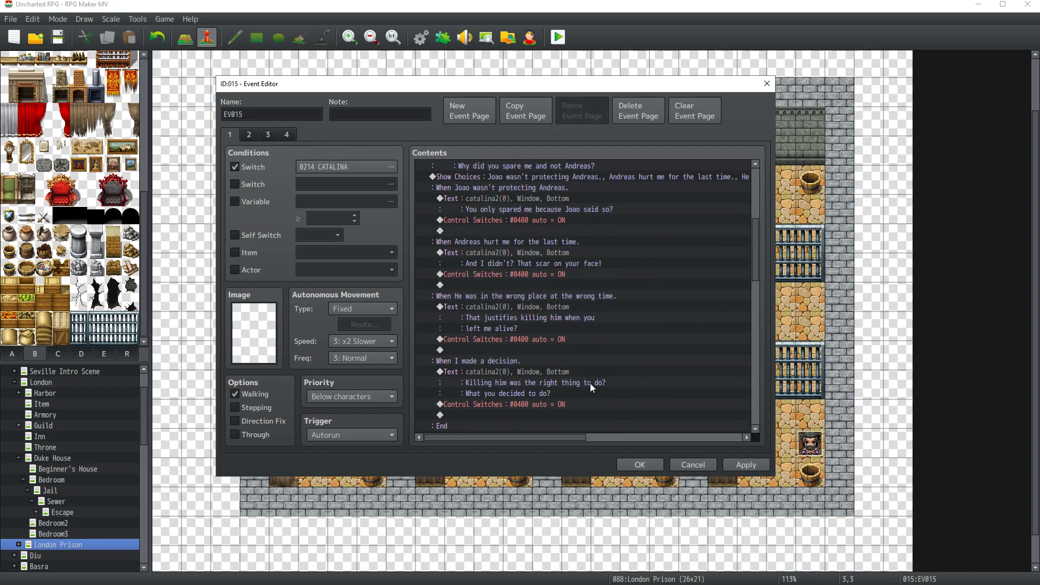
{"action": "left_click", "coordinate": [744, 465]}
Step: Add a Set Movement Route command for cat with Turn Up to event page 2
{"action": "left_click", "coordinate": [252, 133]}
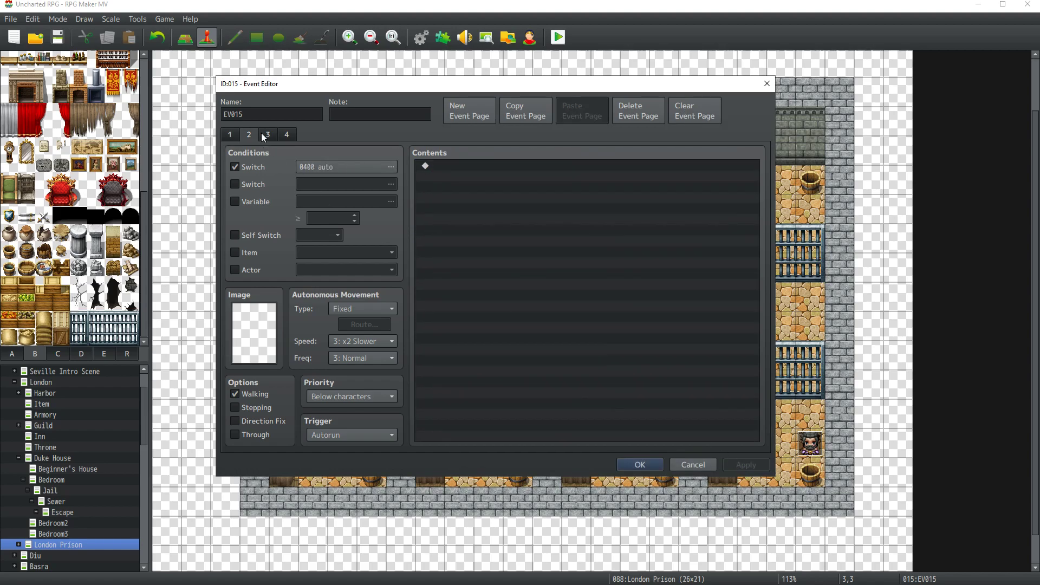
{"action": "double_click", "coordinate": [507, 172]}
{"action": "left_click", "coordinate": [503, 222]}
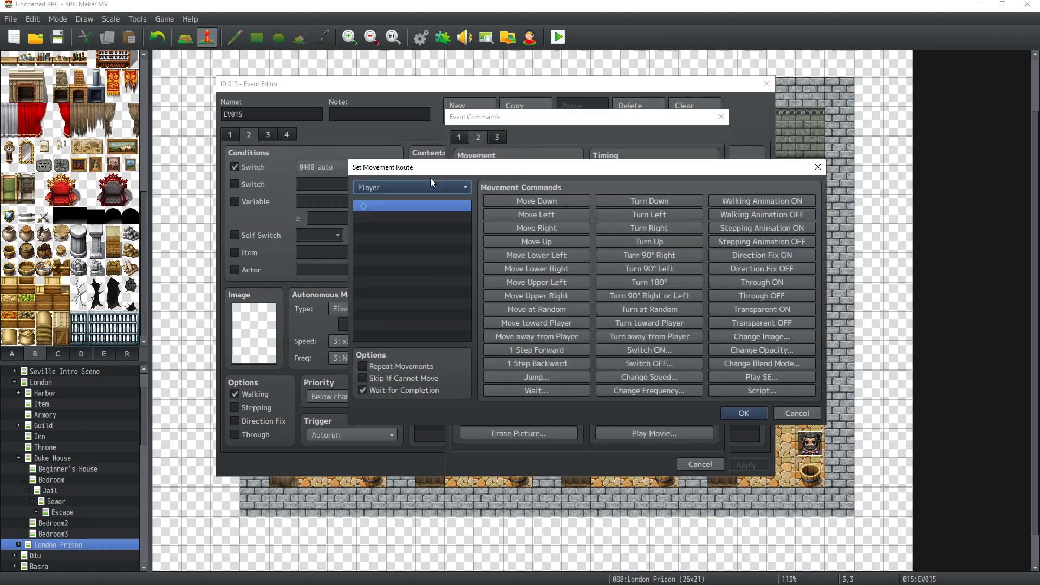
{"action": "left_click", "coordinate": [423, 186]}
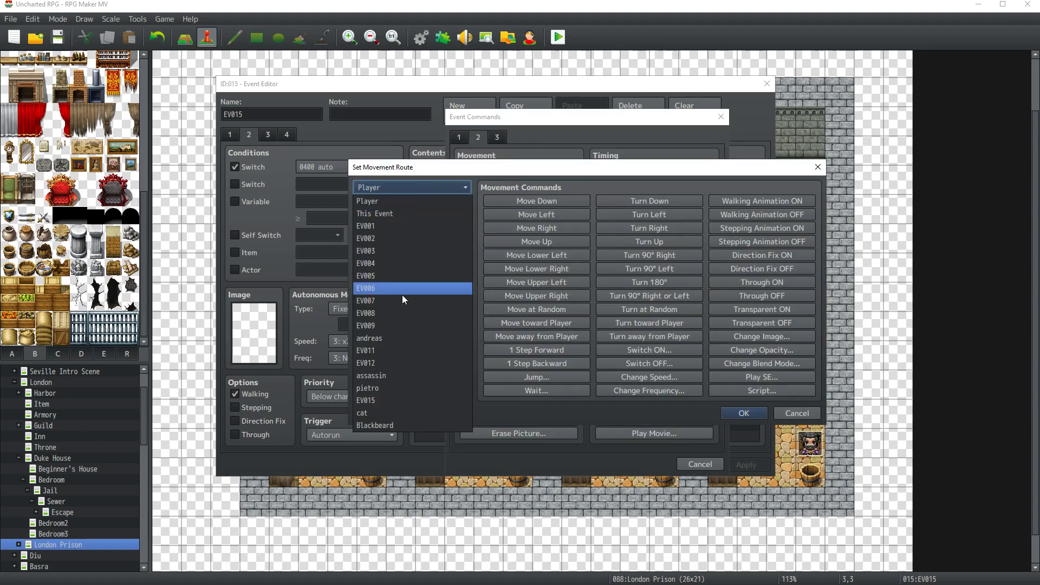
{"action": "left_click", "coordinate": [379, 414]}
{"action": "left_click", "coordinate": [618, 242]}
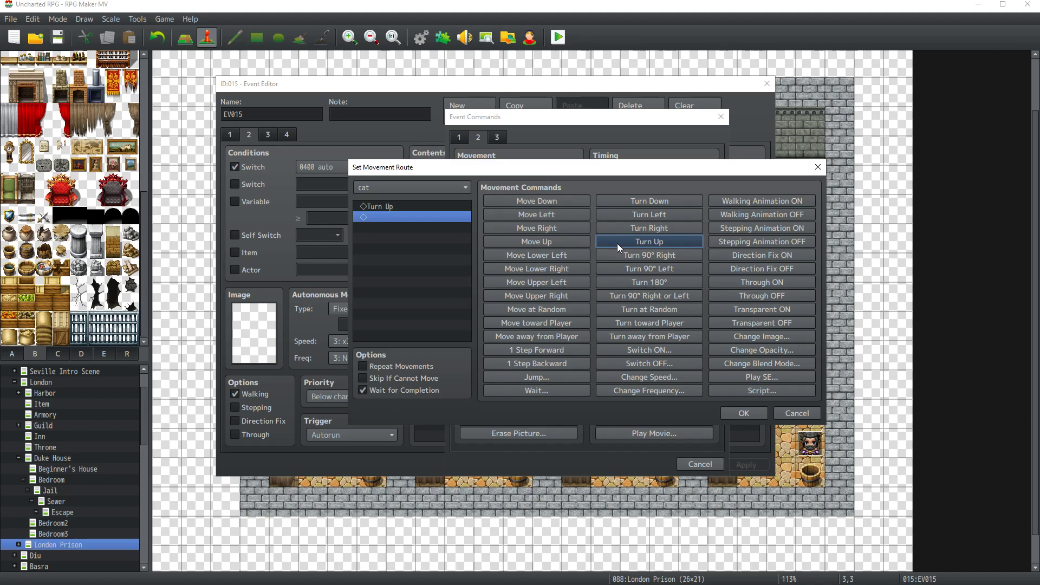
{"action": "left_click", "coordinate": [745, 412]}
Step: Move the event editor aside and replace the cat route's movement on page 2 with Turn Down
{"action": "left_click_drag", "start_coordinate": [429, 86], "coordinate": [649, 83]}
{"action": "double_click", "coordinate": [733, 160]}
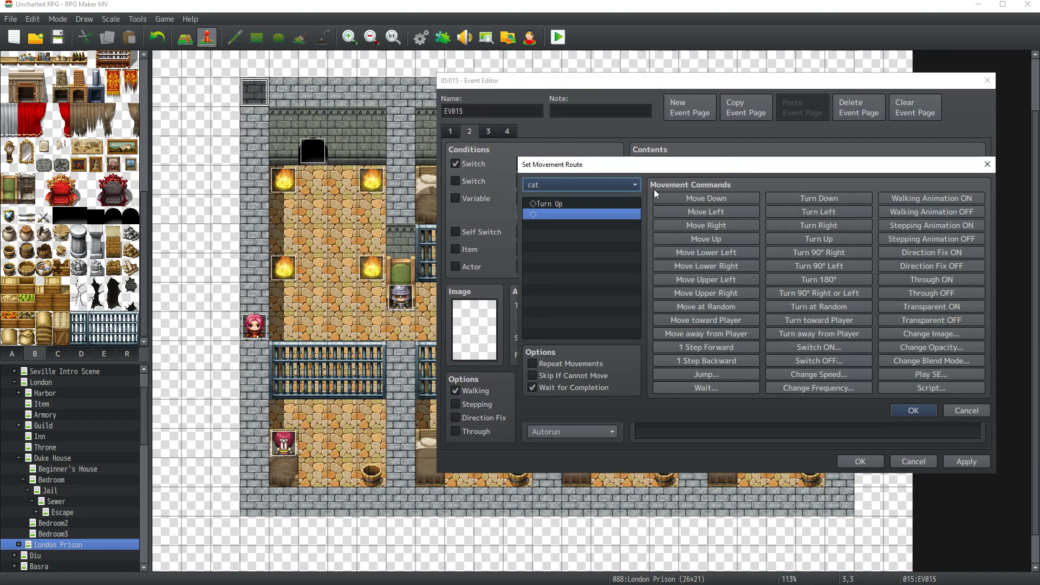
{"action": "left_click", "coordinate": [590, 203]}
{"action": "left_click", "coordinate": [780, 198]}
{"action": "left_click", "coordinate": [913, 412]}
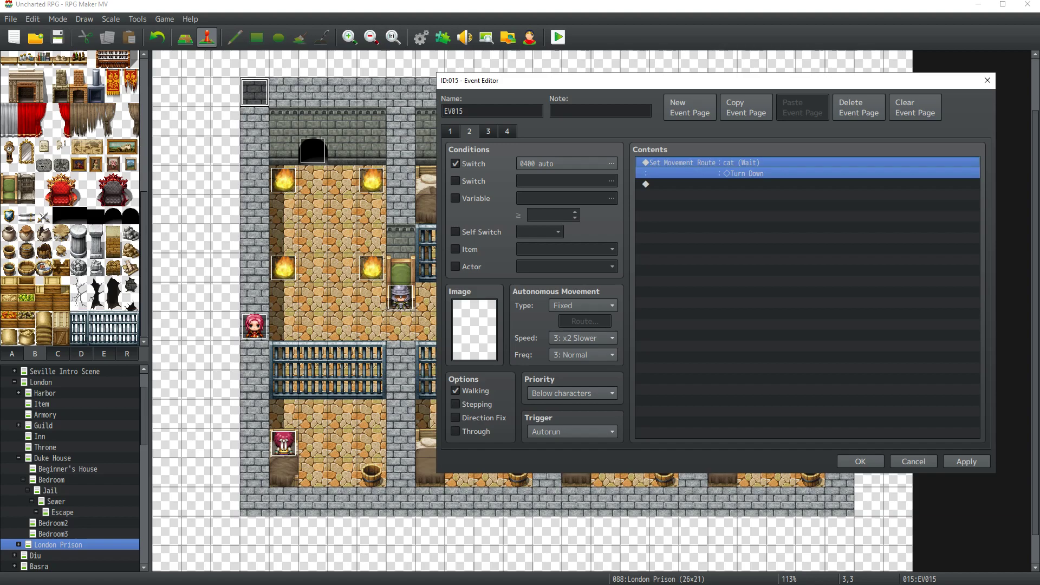
Step: Copy Catalina's two messages from page 1's Else branch, from "thank you. For sparing" through "It was us against the world."
{"action": "left_click", "coordinate": [811, 253]}
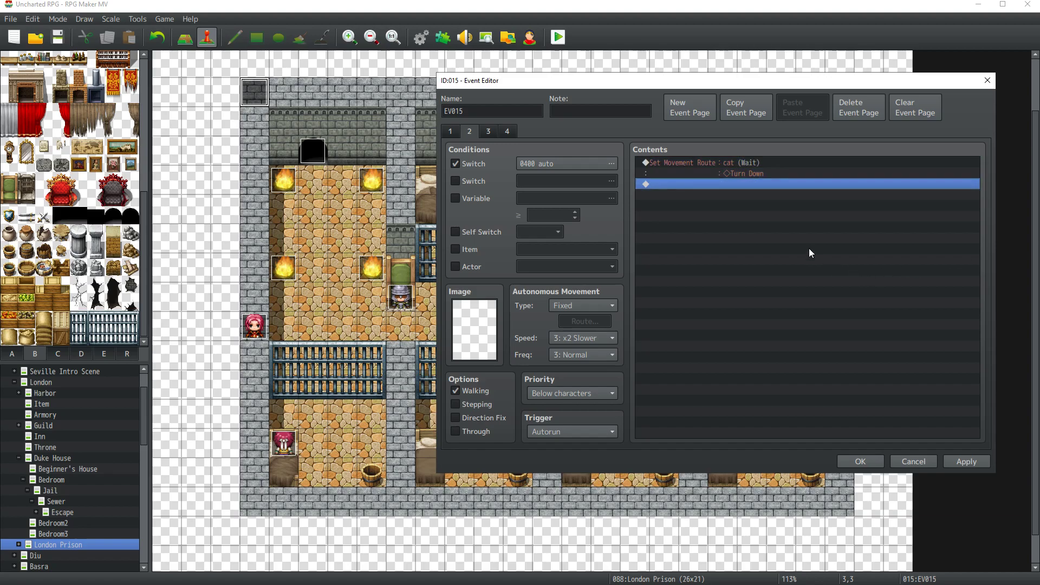
{"action": "double_click", "coordinate": [699, 186]}
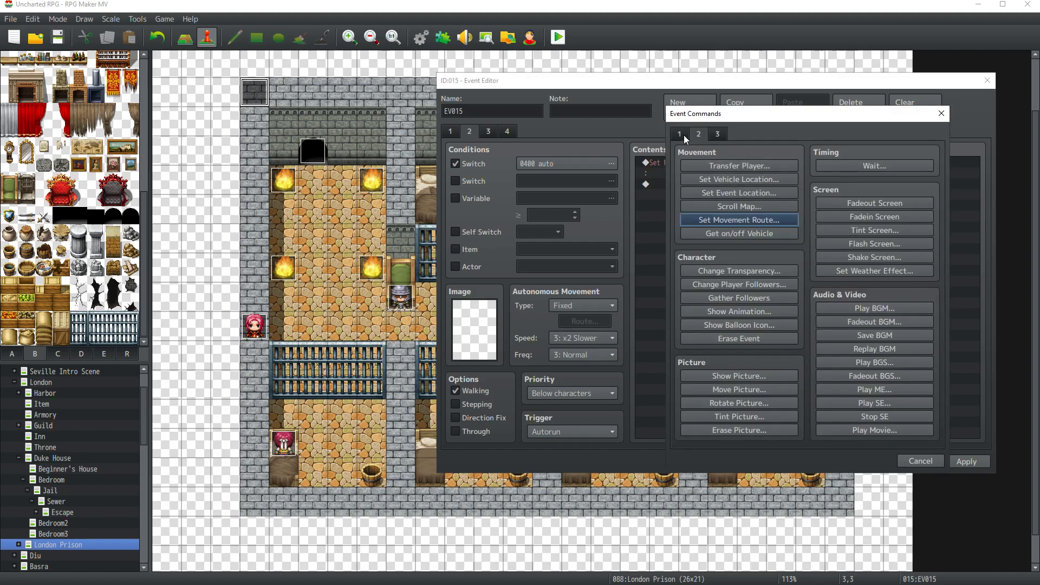
{"action": "key", "text": "Escape"}
{"action": "left_click", "coordinate": [450, 131]}
{"action": "left_click_drag", "start_coordinate": [978, 192], "coordinate": [990, 382]}
{"action": "scroll", "coordinate": [736, 281], "scroll_direction": "up", "scroll_amount": 6}
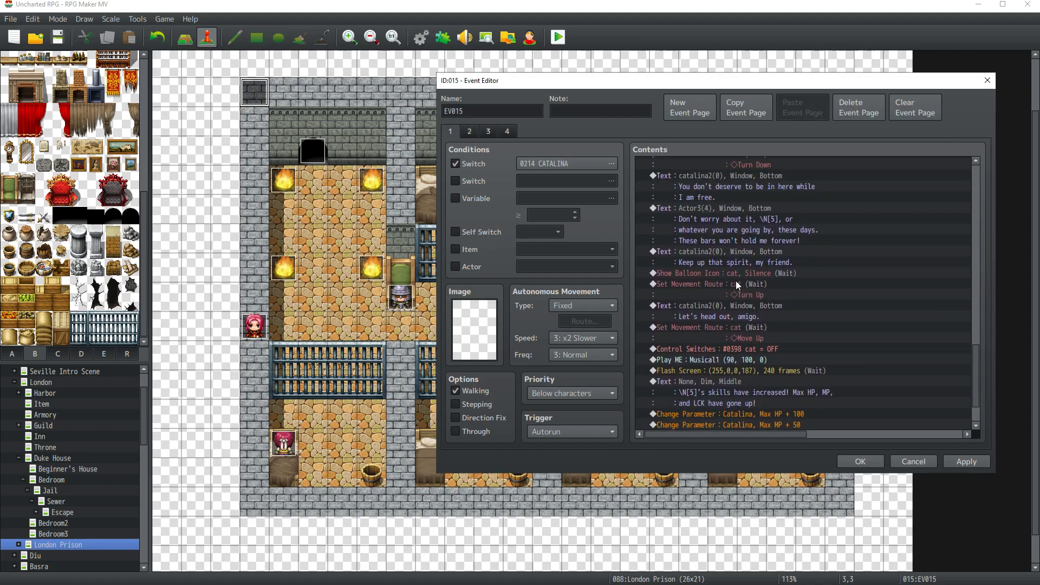
{"action": "scroll", "coordinate": [736, 280], "scroll_direction": "up", "scroll_amount": 2}
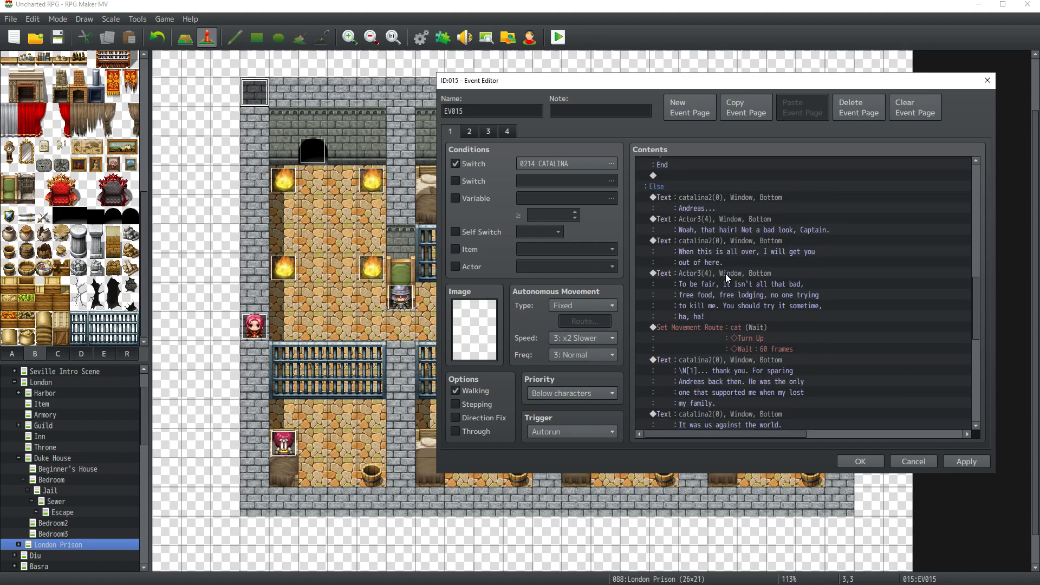
{"action": "scroll", "coordinate": [726, 282], "scroll_direction": "down", "scroll_amount": 2}
{"action": "scroll", "coordinate": [731, 305], "scroll_direction": "down", "scroll_amount": 2}
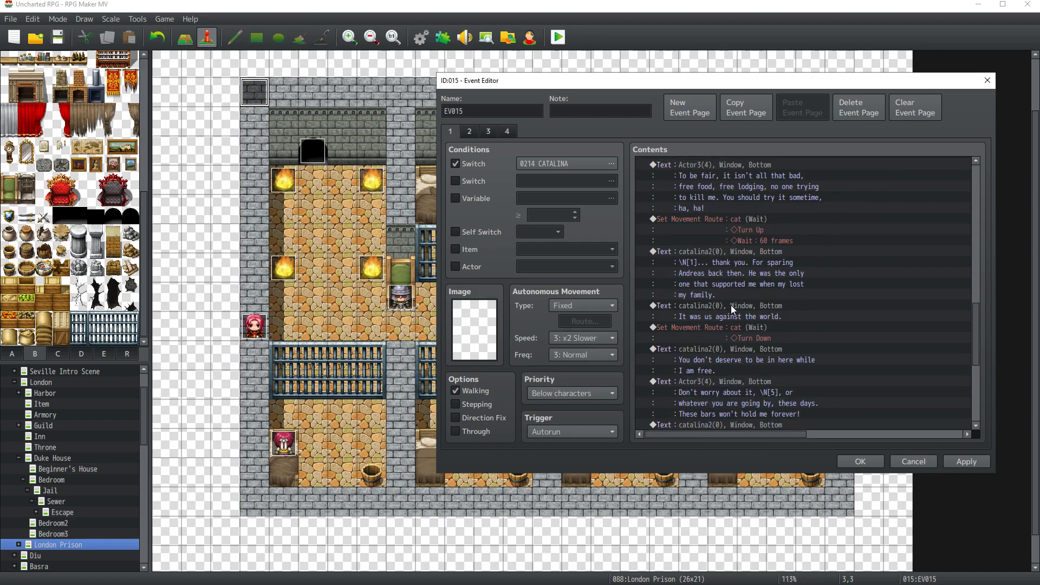
{"action": "left_click", "coordinate": [740, 291]}
{"action": "left_click_drag", "start_coordinate": [740, 291], "coordinate": [742, 308]}
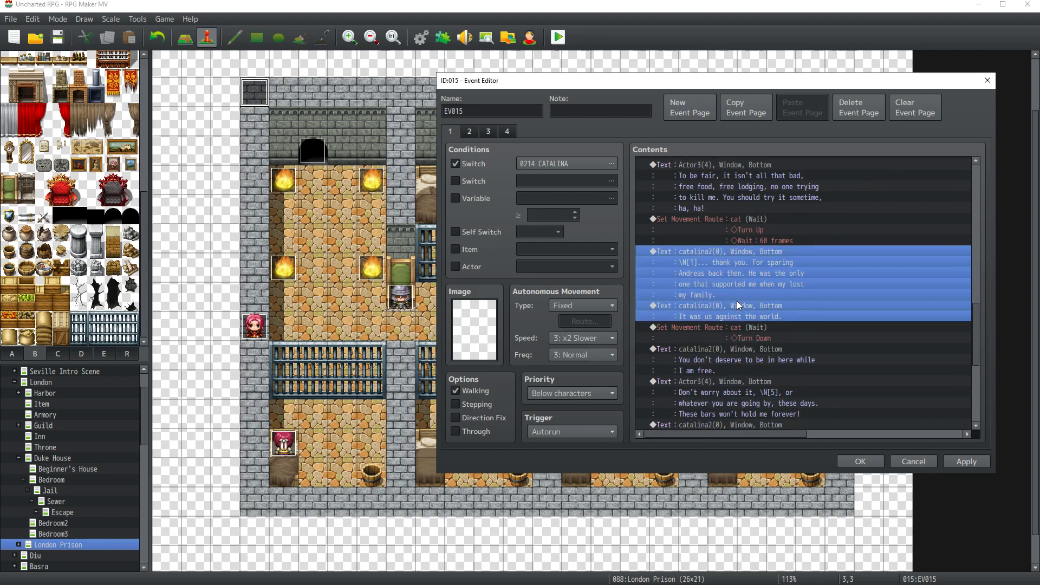
Step: Paste the copied Catalina messages below cat's Turn Down route on event page 2
{"action": "left_click", "coordinate": [480, 131]}
{"action": "left_click", "coordinate": [716, 196]}
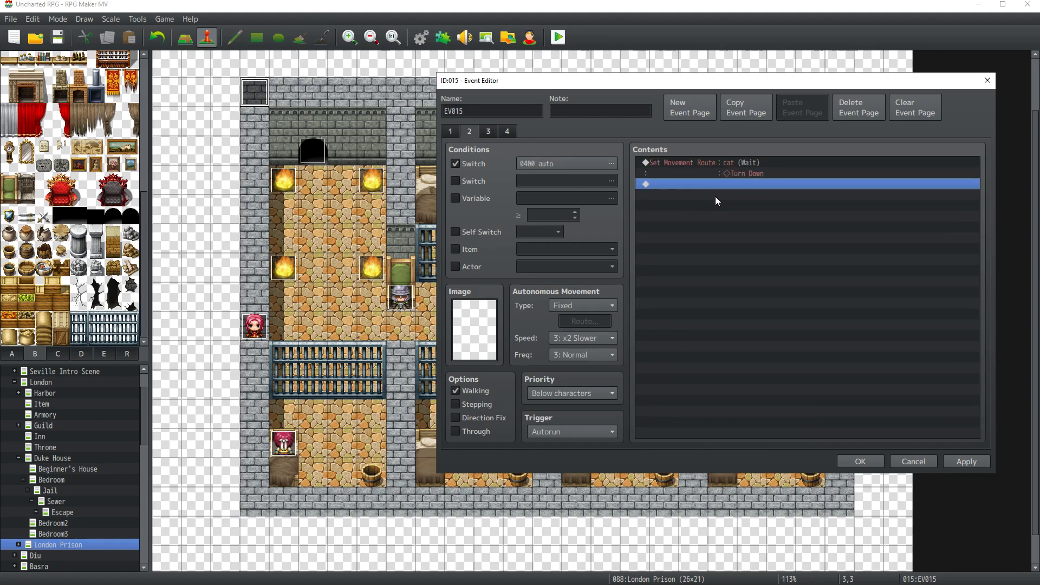
{"action": "key", "text": "ctrl+v"}
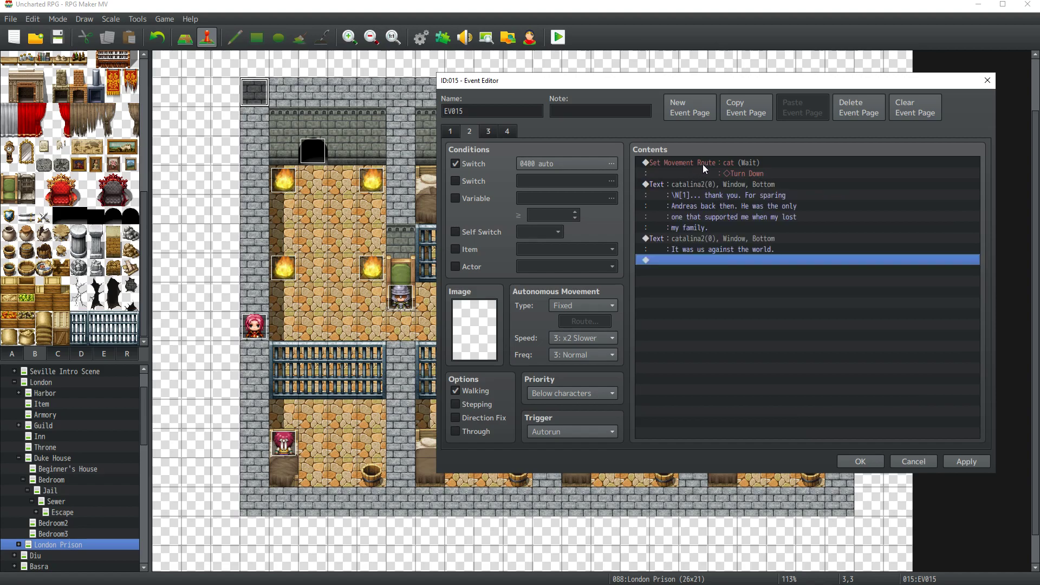
Step: Insert a Show Balloon Icon command for cat with Anger before Catalina's first message on page 2
{"action": "right_click", "coordinate": [708, 185]}
{"action": "left_click", "coordinate": [720, 193]}
{"action": "left_click", "coordinate": [736, 324]}
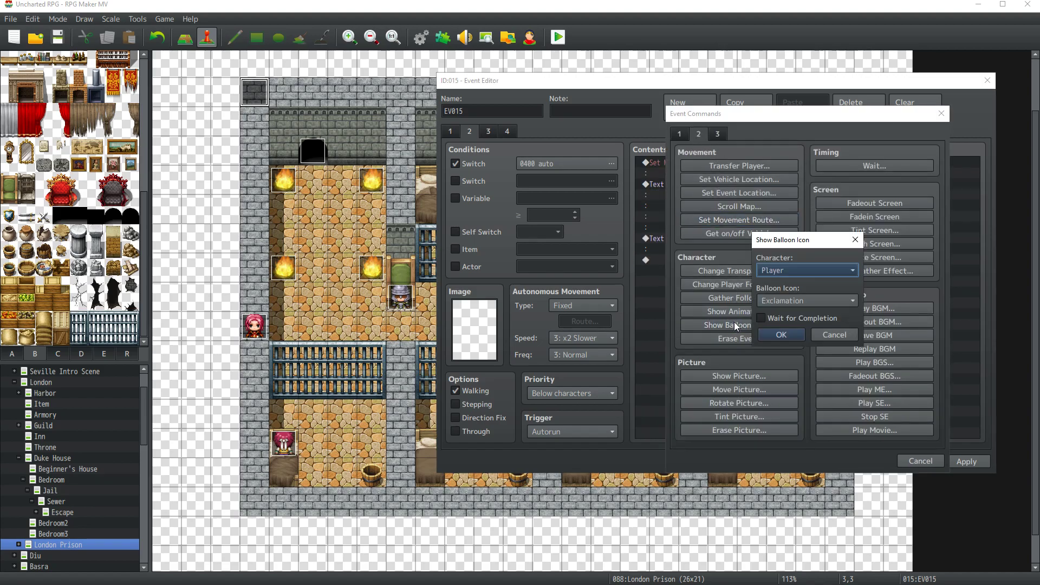
{"action": "left_click", "coordinate": [792, 272]}
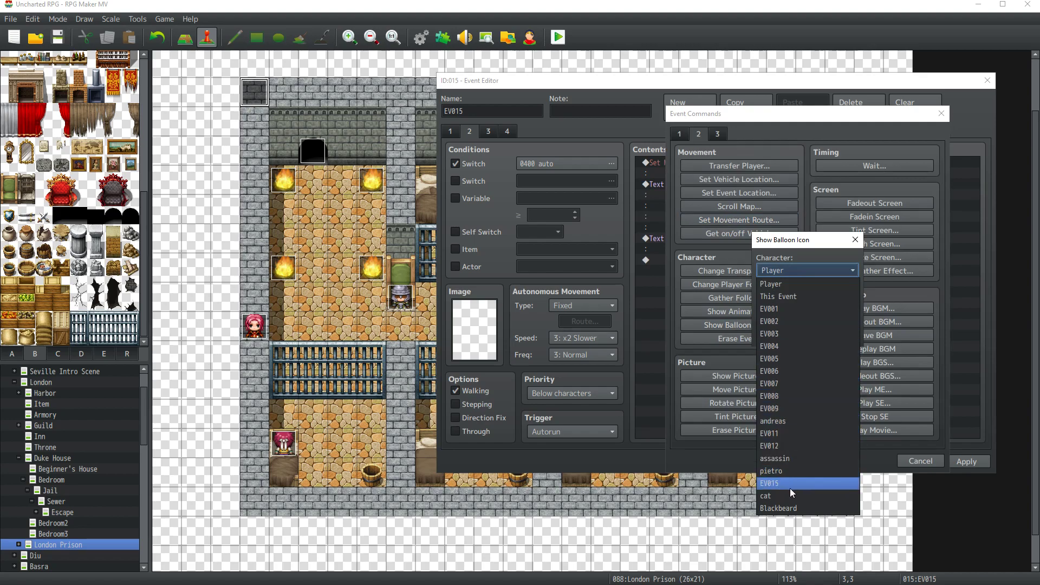
{"action": "left_click", "coordinate": [785, 497]}
{"action": "left_click", "coordinate": [792, 301]}
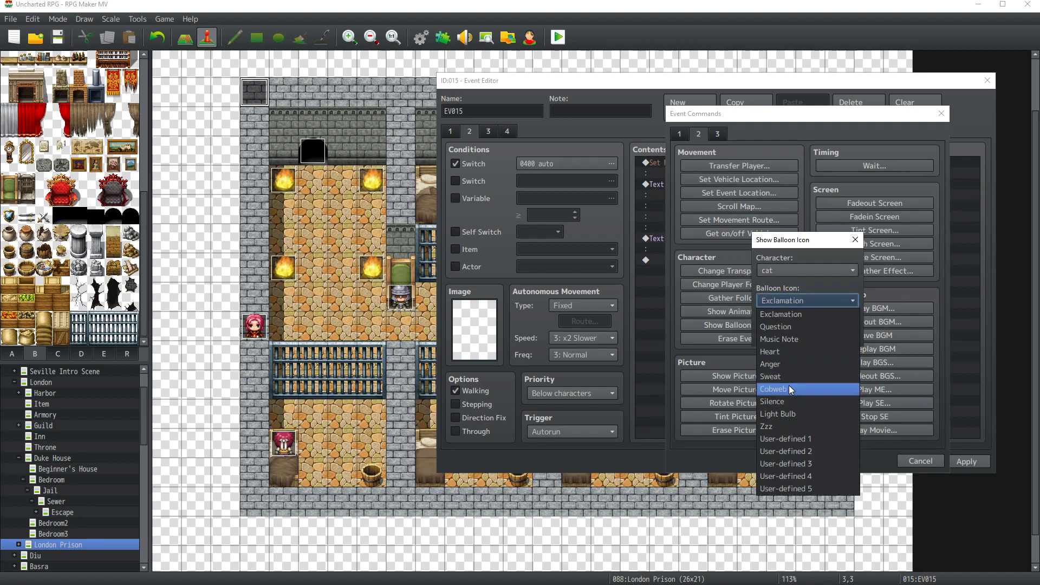
{"action": "left_click", "coordinate": [775, 364]}
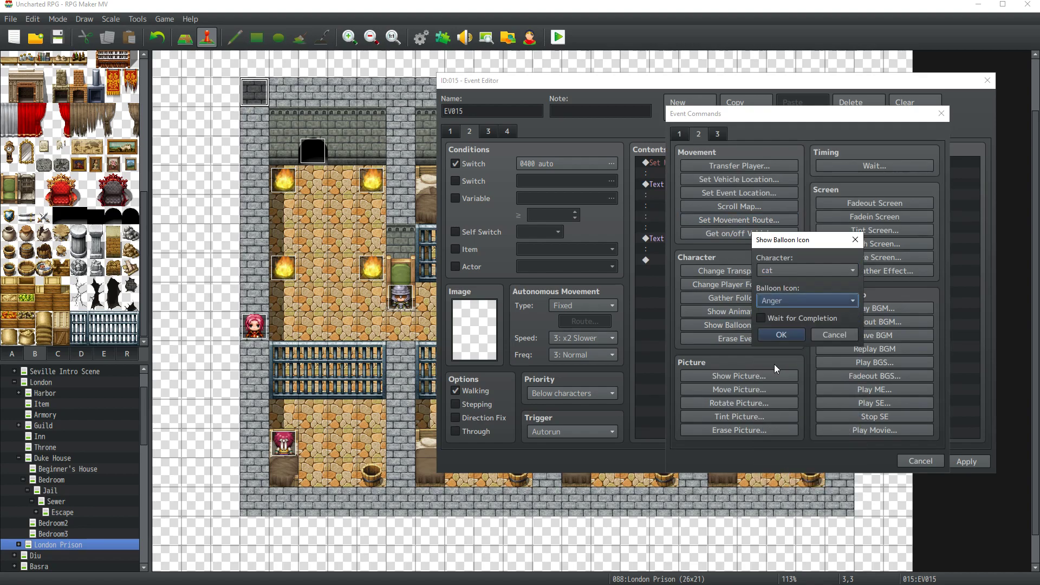
{"action": "left_click", "coordinate": [781, 335]}
Step: Rewrite Catalina's first page 2 message as "He was the only that supported me when I lost my family."
{"action": "double_click", "coordinate": [709, 210]}
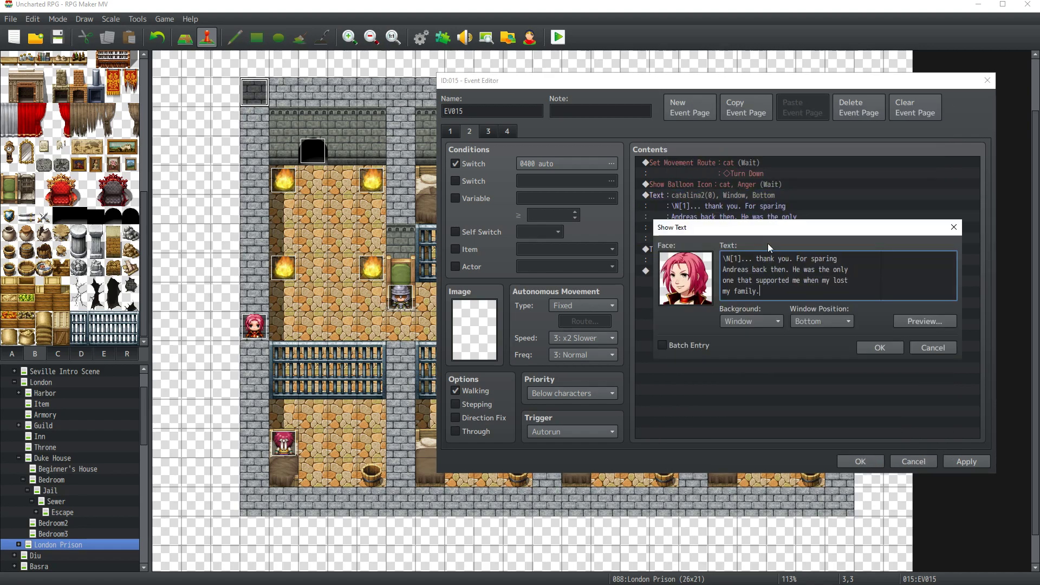
{"action": "left_click_drag", "start_coordinate": [796, 270], "coordinate": [708, 242]}
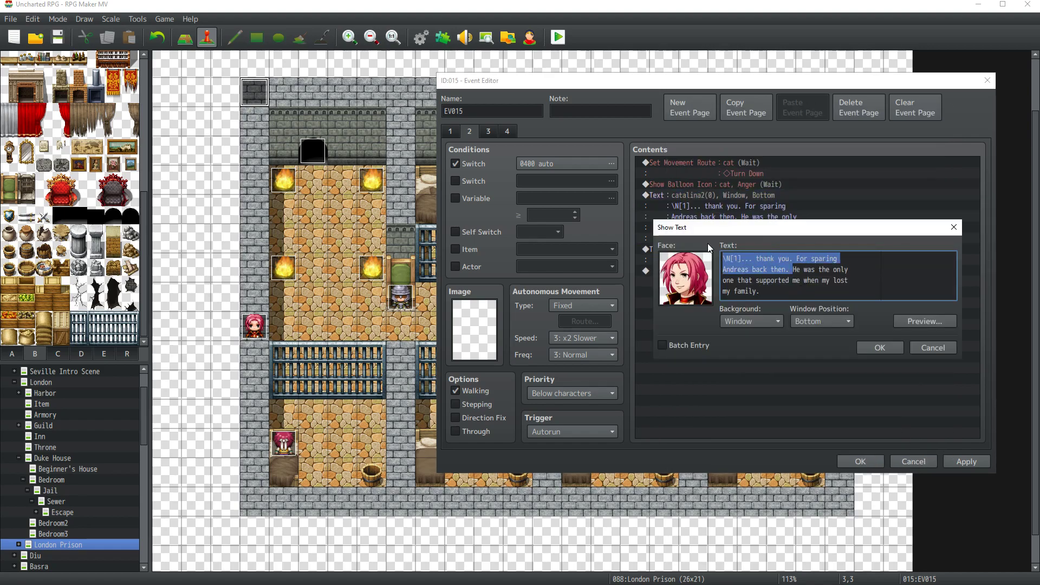
{"action": "key", "text": "BackSpace"}
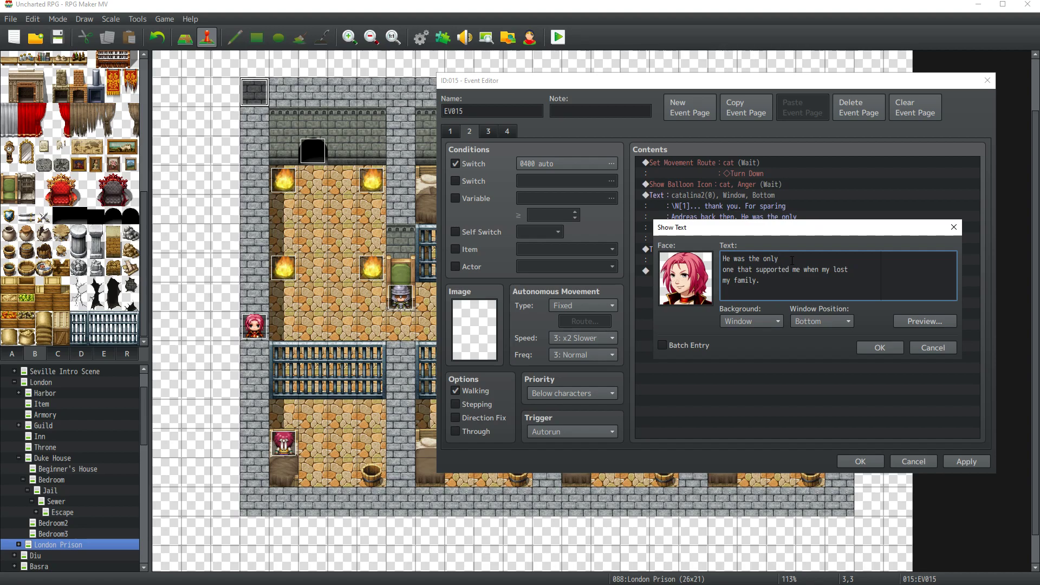
{"action": "type", "text": "that supported me"}
{"action": "left_click_drag", "start_coordinate": [774, 279], "coordinate": [724, 269]}
{"action": "type", "text": "whe"}
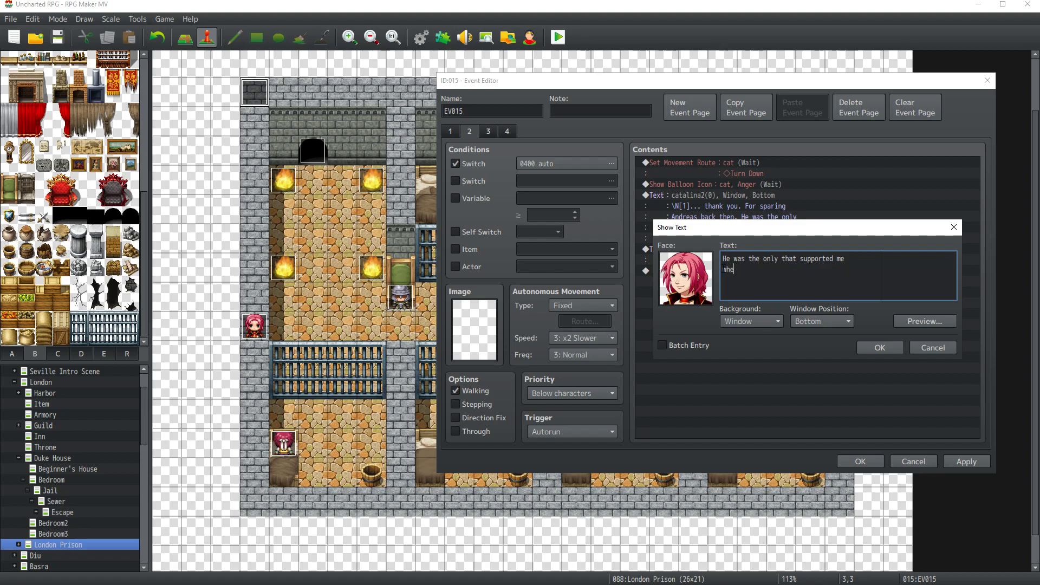
{"action": "type", "text": "n I lost my family."}
{"action": "left_click", "coordinate": [867, 348]}
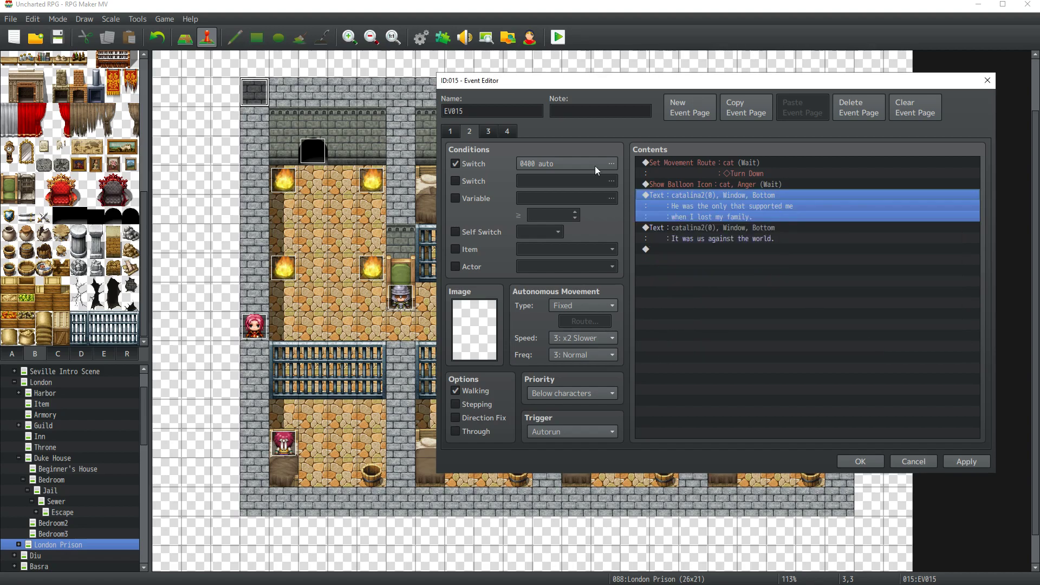
Step: Correct "my lost" to "I lost" in Catalina's "thank you. For sparing" message on page 1 and apply the event changes
{"action": "left_click", "coordinate": [452, 131]}
{"action": "left_click_drag", "start_coordinate": [977, 193], "coordinate": [980, 323]}
{"action": "double_click", "coordinate": [752, 259]}
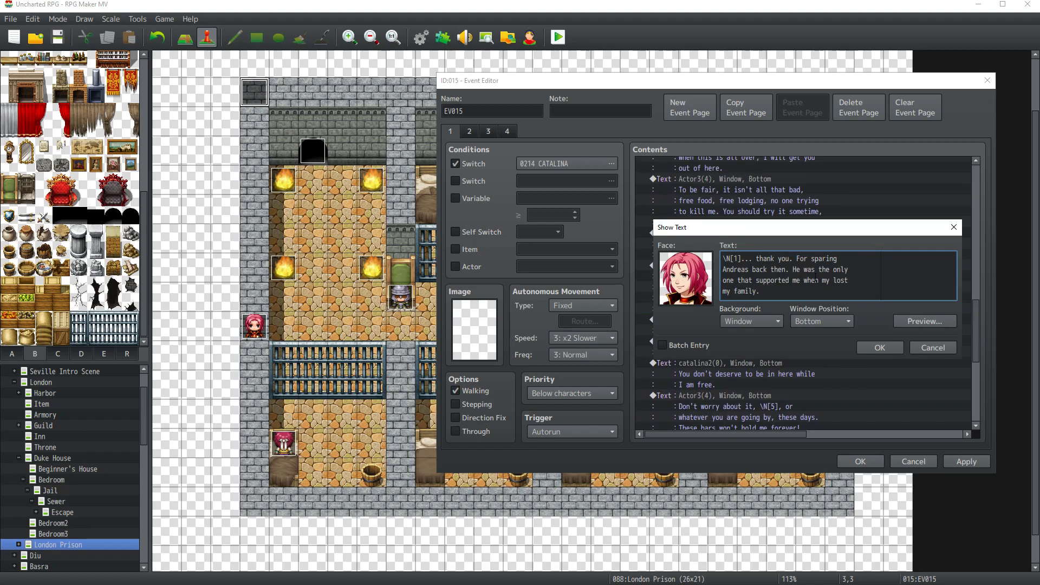
{"action": "double_click", "coordinate": [824, 280]}
{"action": "type", "text": "I"}
{"action": "left_click", "coordinate": [880, 347]}
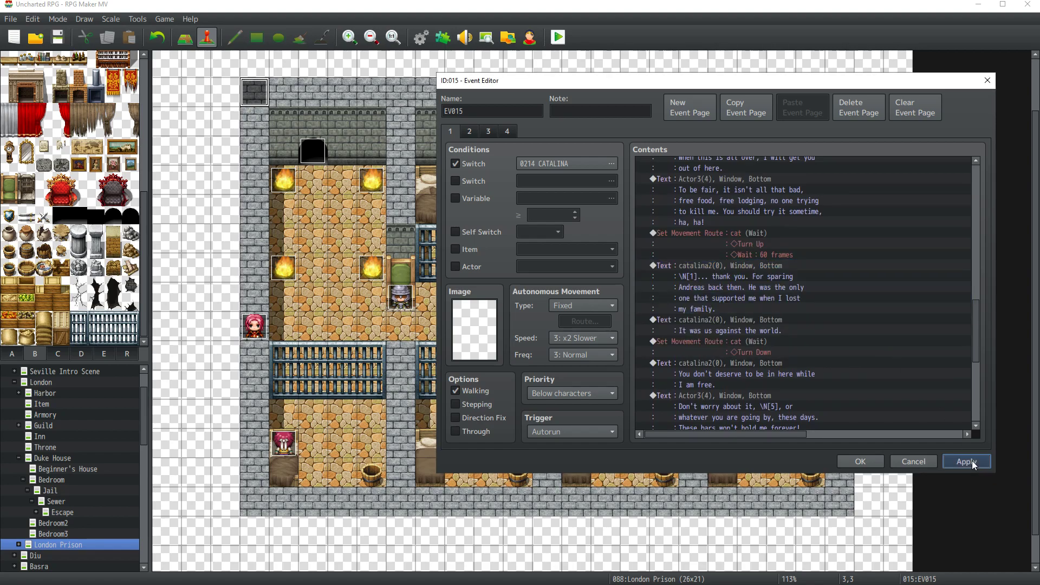
{"action": "left_click", "coordinate": [966, 461]}
Step: Append "It was us against the world." to Catalina's first message on page 2 and delete the separate message with that line
{"action": "left_click", "coordinate": [470, 130]}
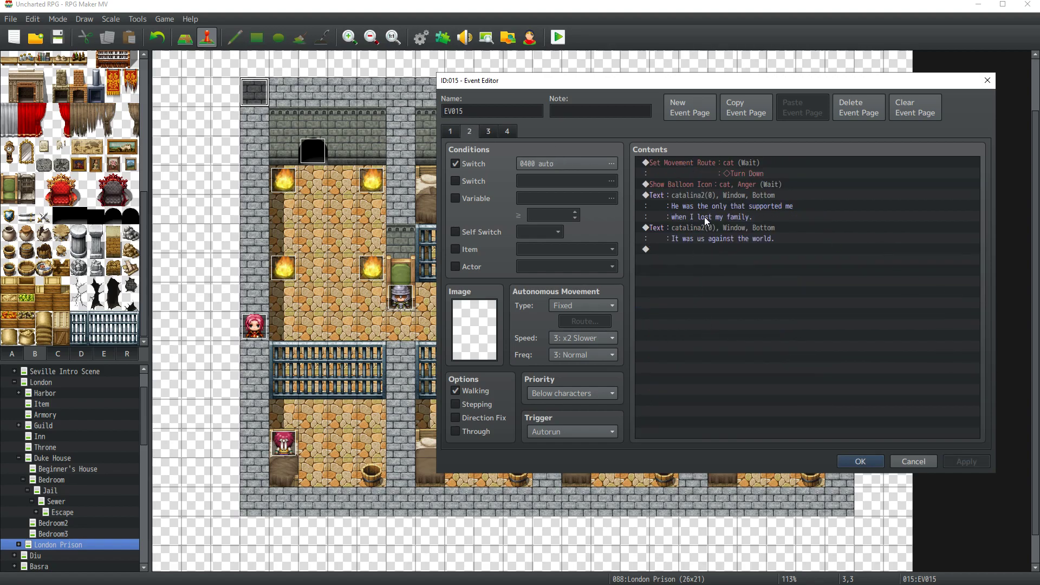
{"action": "double_click", "coordinate": [736, 202]}
{"action": "type", "text": "I"}
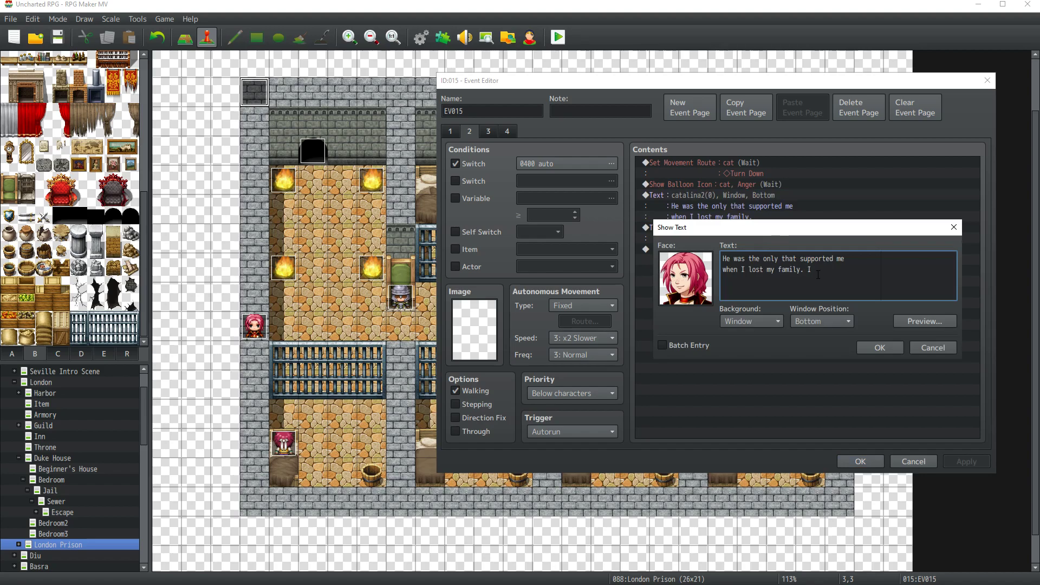
{"action": "type", "text": "t was us"}
{"action": "key", "text": "Return"}
{"action": "type", "text": "agaion"}
{"action": "key", "text": "BackSpace"}
{"action": "key", "text": "BackSpace"}
{"action": "type", "text": "nst the worl"}
{"action": "left_click", "coordinate": [872, 344]}
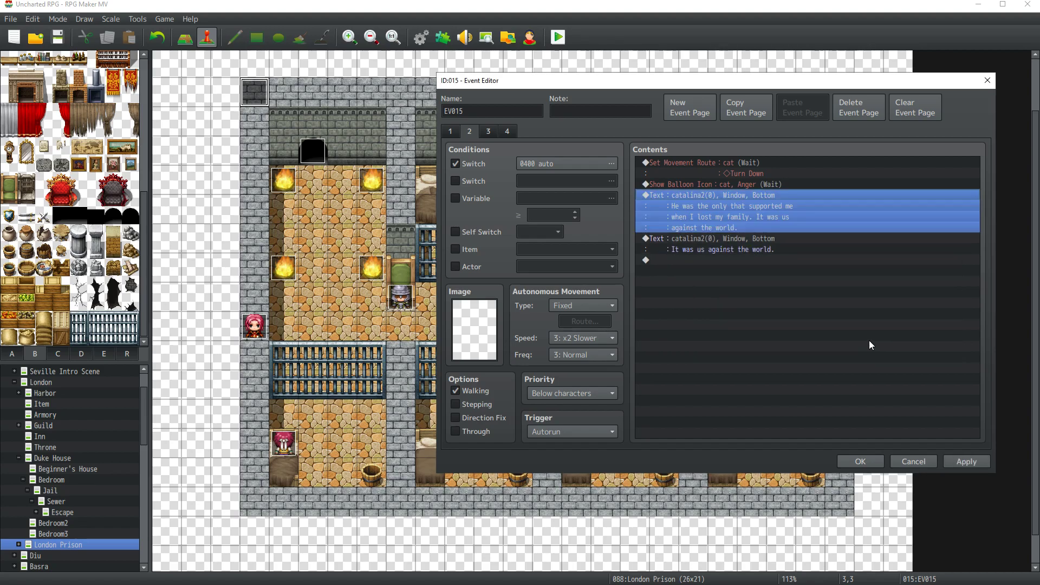
{"action": "left_click", "coordinate": [747, 239]}
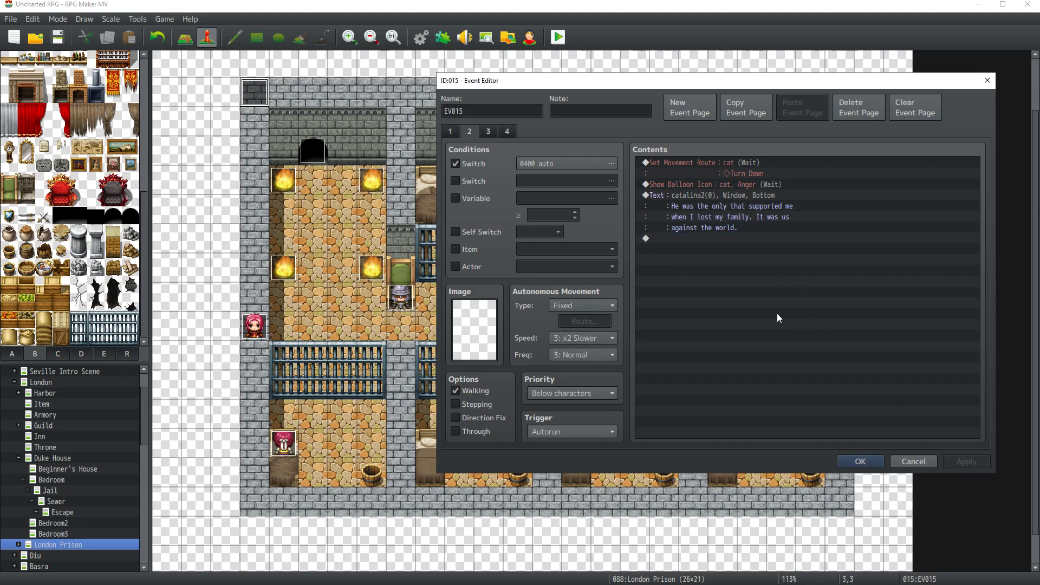
Step: Add a Show Balloon Icon command for cat with Anger below Catalina's message on page 2
{"action": "double_click", "coordinate": [710, 250]}
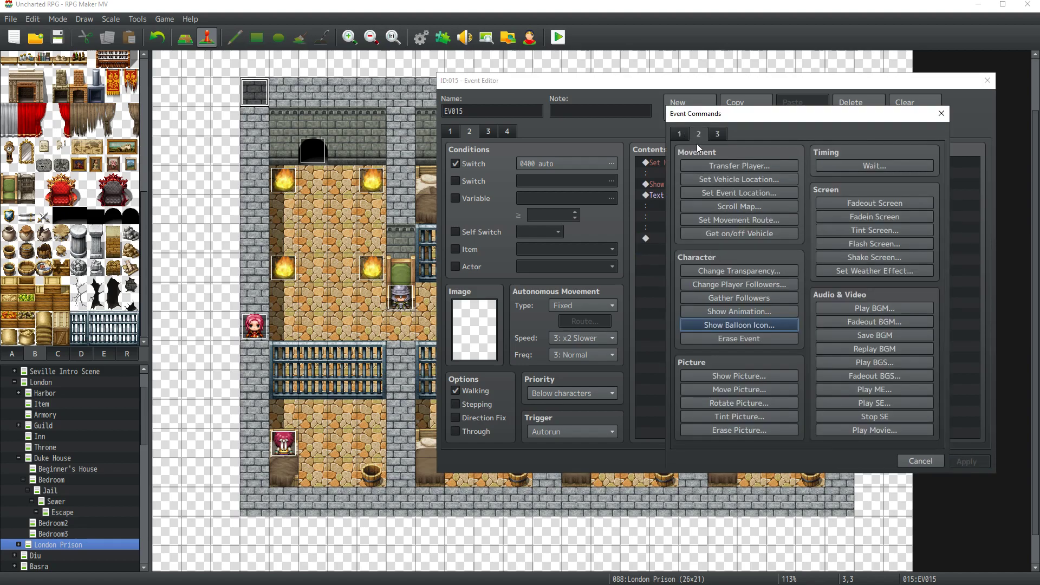
{"action": "left_click", "coordinate": [743, 324]}
{"action": "left_click", "coordinate": [777, 271]}
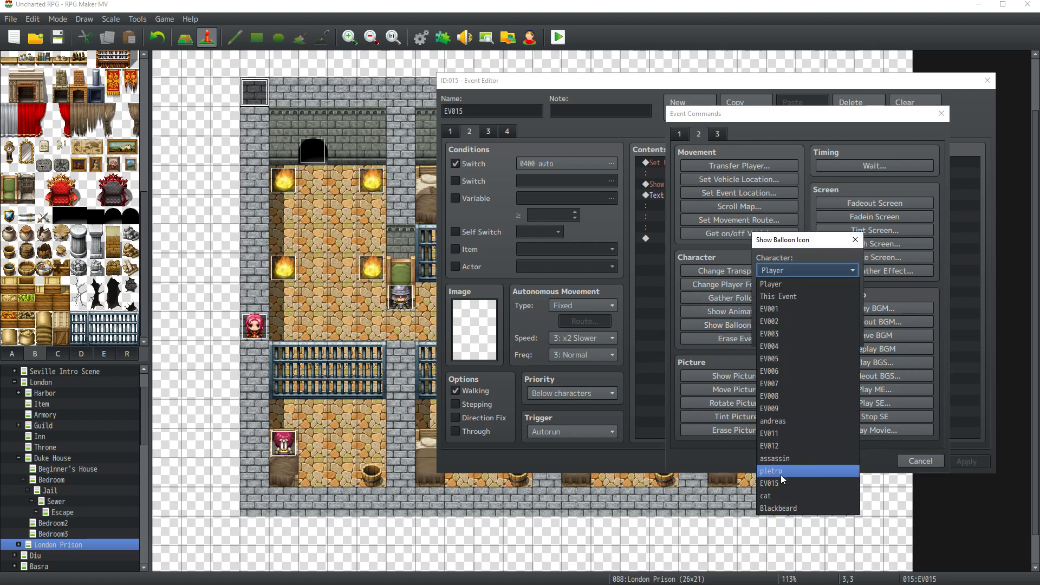
{"action": "left_click", "coordinate": [770, 496]}
{"action": "left_click", "coordinate": [784, 301]}
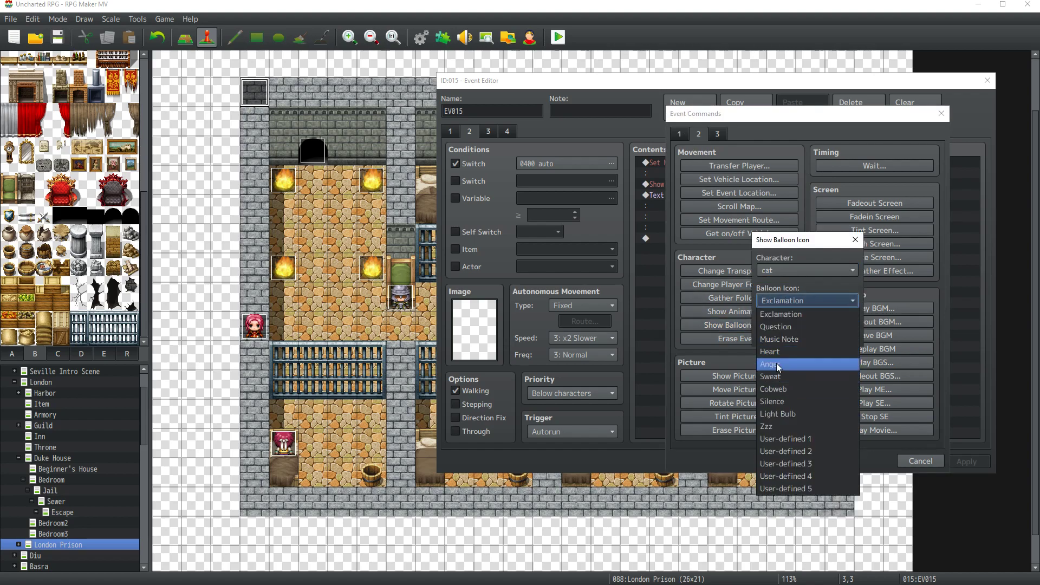
{"action": "left_click", "coordinate": [776, 364]}
{"action": "left_click", "coordinate": [777, 327]}
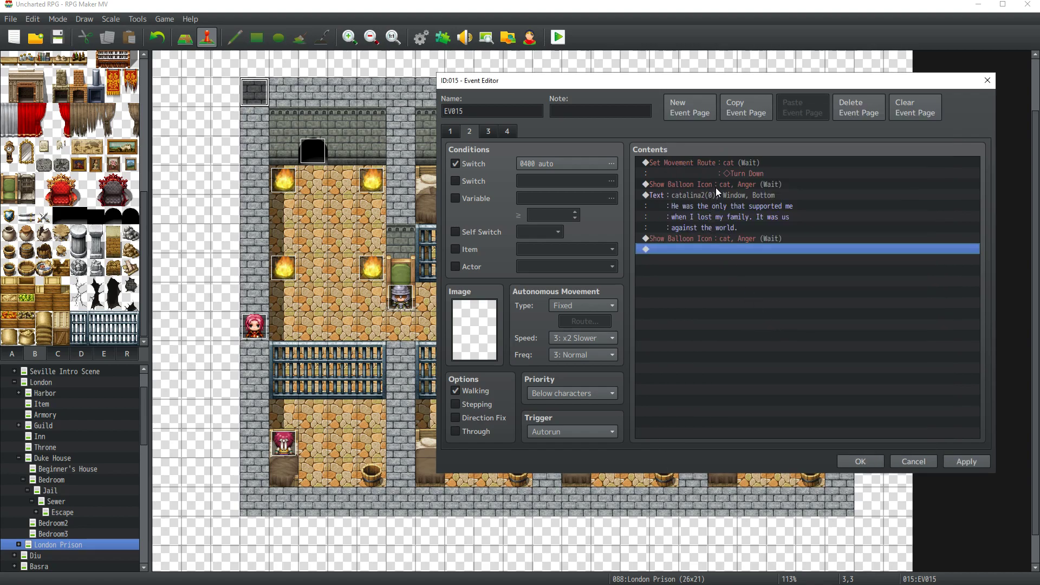
Step: Change the balloon icon below Catalina's message to Cobweb
{"action": "double_click", "coordinate": [735, 239]}
{"action": "left_click", "coordinate": [791, 299]}
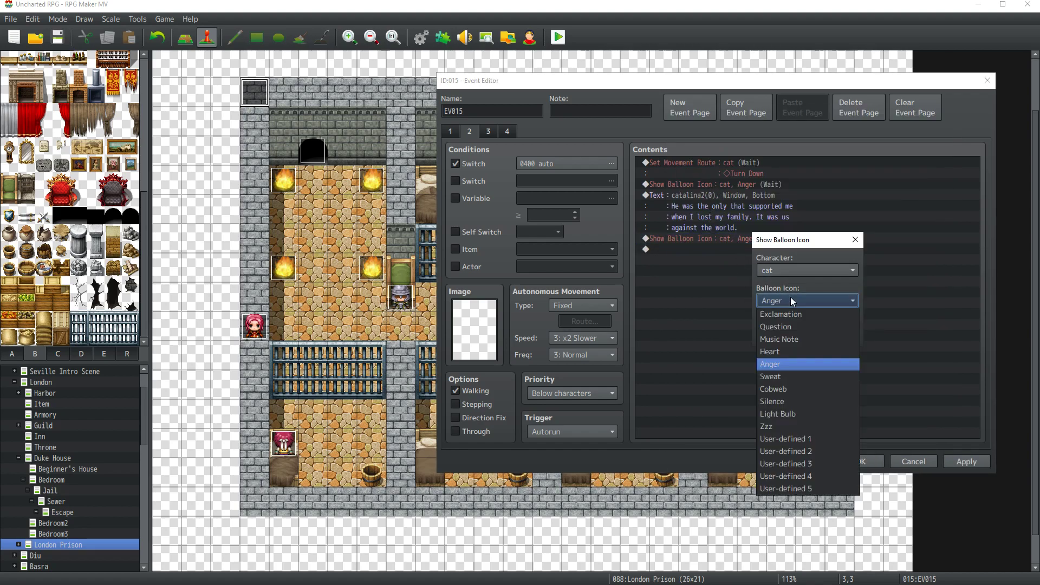
{"action": "left_click", "coordinate": [774, 389]}
{"action": "left_click", "coordinate": [779, 328]}
Step: Copy Catalina's "He was the only that supported me" message and paste it below the Cobweb balloon command
{"action": "left_click", "coordinate": [724, 197]}
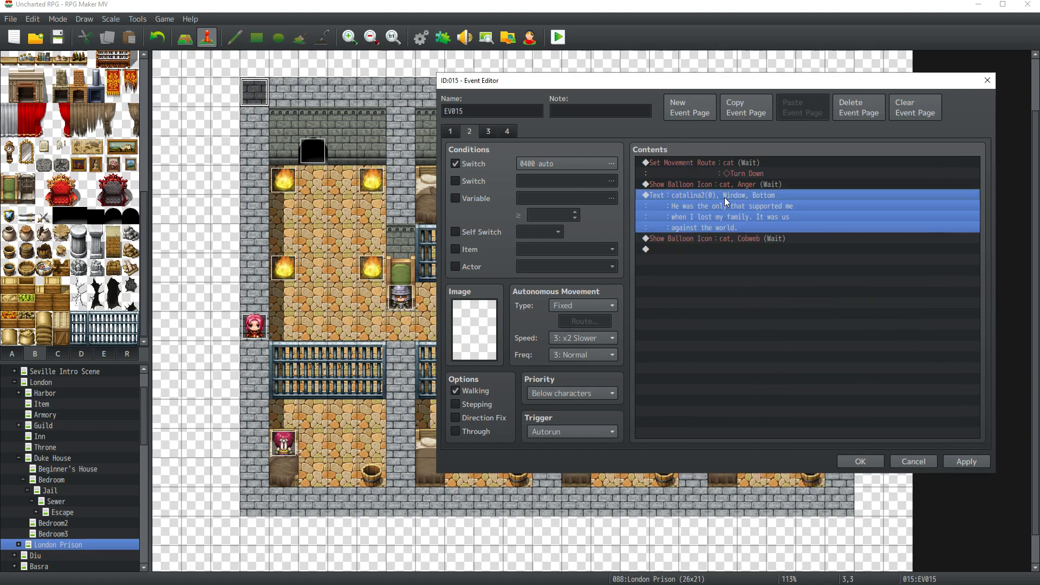
{"action": "key", "text": "ctrl+c"}
{"action": "left_click", "coordinate": [732, 317]}
{"action": "key", "text": "ctrl+v"}
Step: Replace the pasted message's text with "It isn't fair that I am to continue on while my comrade rests."
{"action": "left_click", "coordinate": [740, 258]}
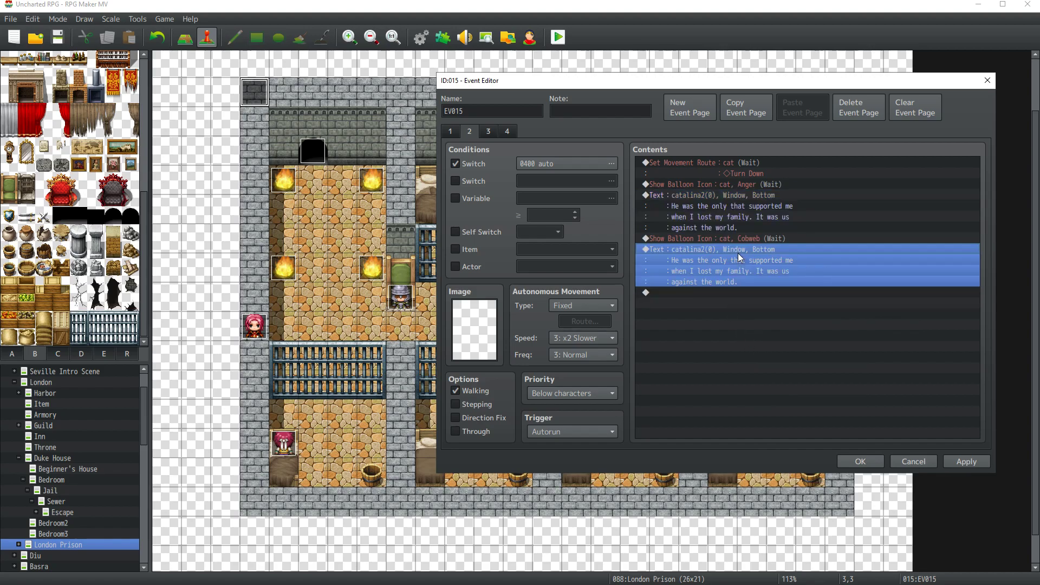
{"action": "double_click", "coordinate": [740, 258]}
{"action": "key", "text": "ctrl+a"}
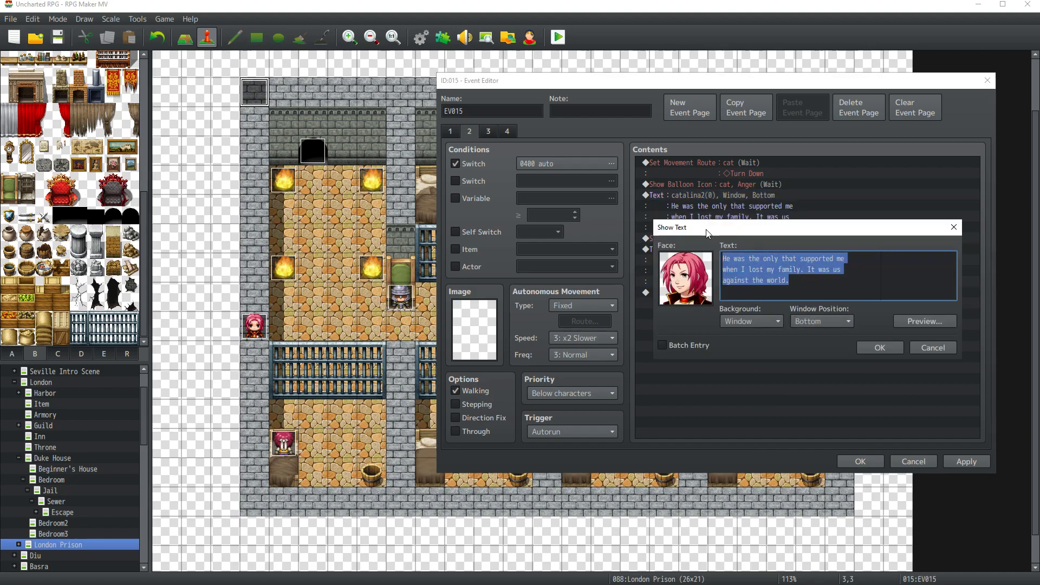
{"action": "type", "text": "It isn't fair that "}
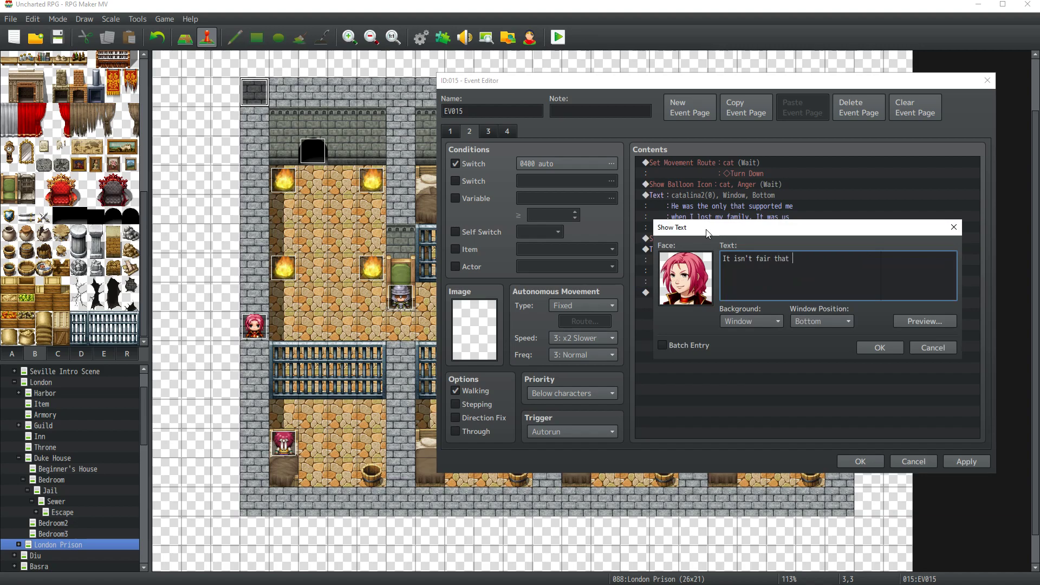
{"action": "type", "text": "I am to continue"}
{"action": "key", "text": "Return"}
{"action": "type", "text": "o"}
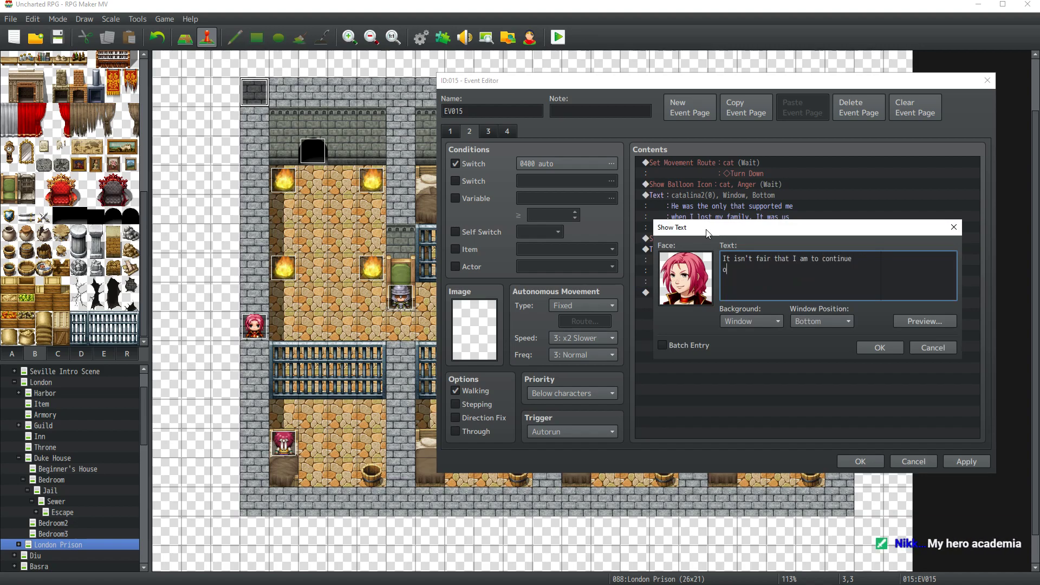
{"action": "type", "text": "n e"}
{"action": "key", "text": "BackSpace"}
{"action": "key", "text": "alt+Tab"}
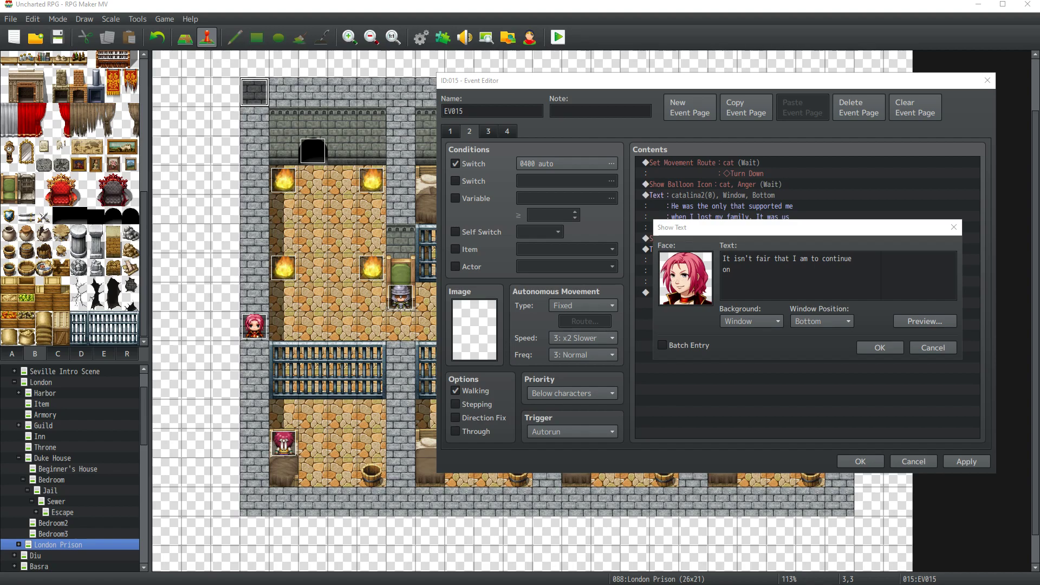
{"action": "key", "text": "alt+Tab"}
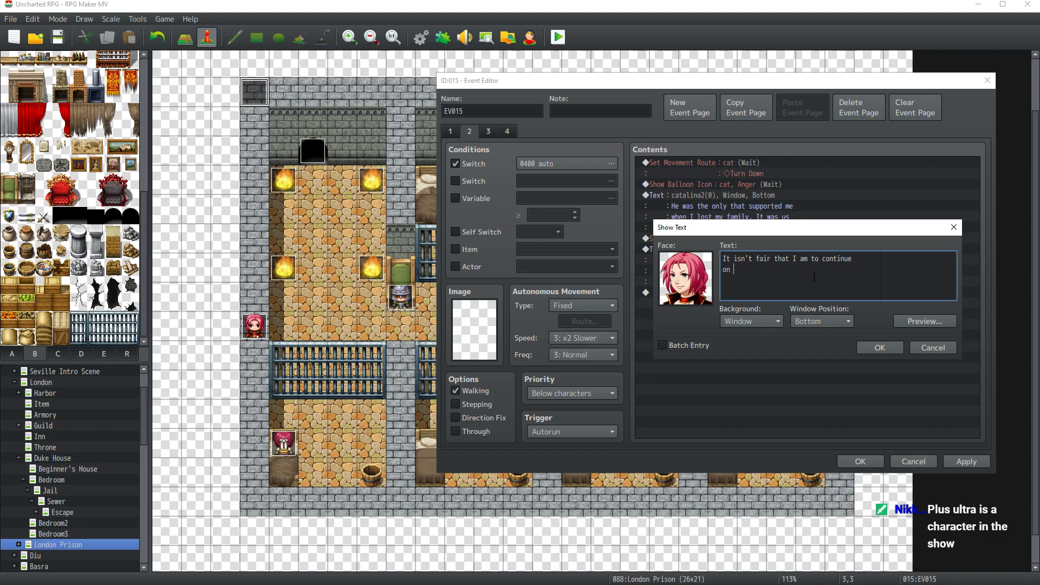
{"action": "type", "text": "while my comrade rests."}
{"action": "left_click", "coordinate": [879, 348]}
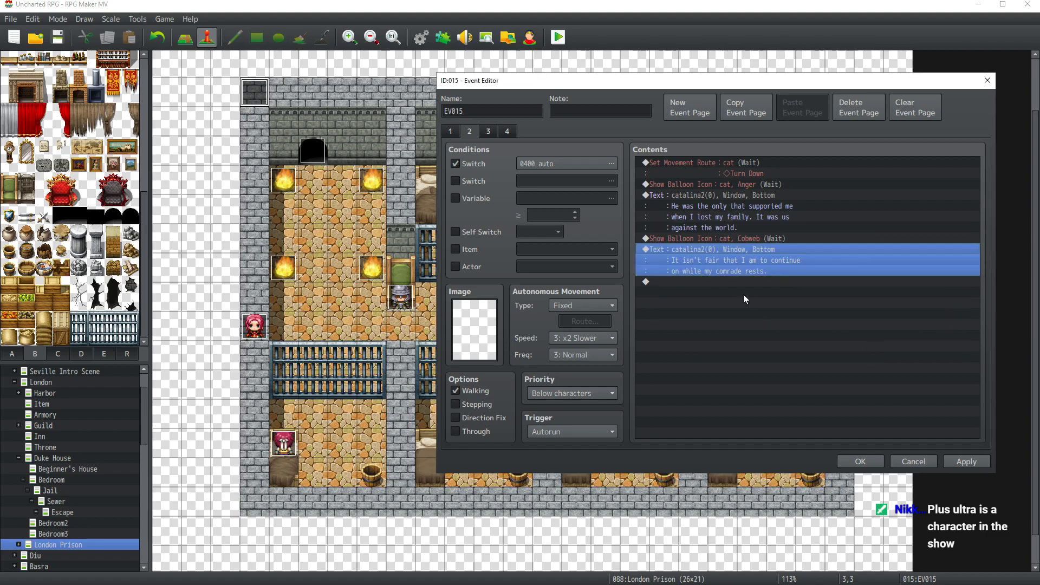
Step: Add a Set Movement Route command for cat with Turn Up at the end of page 2
{"action": "left_click", "coordinate": [730, 282]}
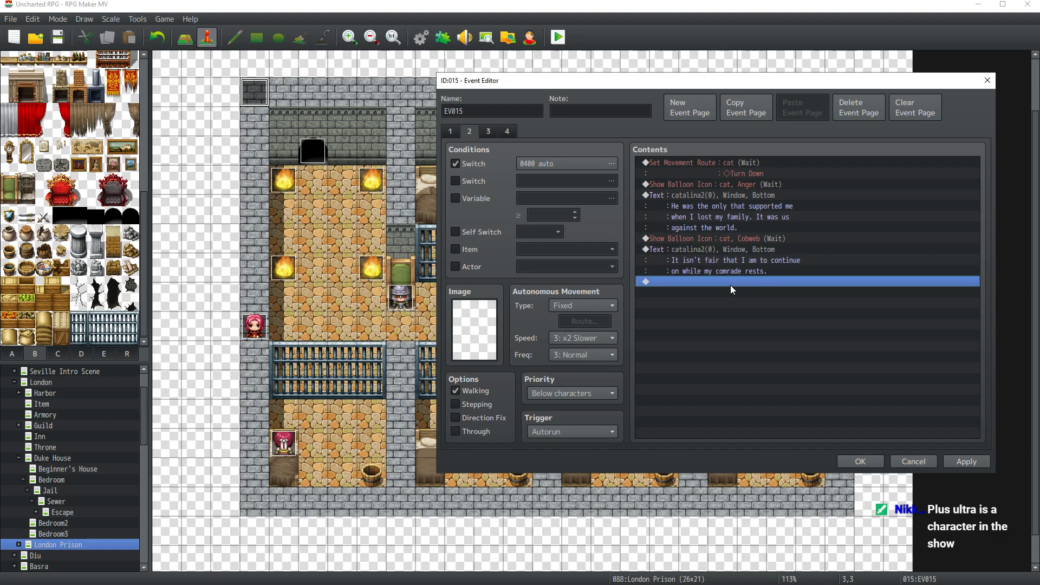
{"action": "double_click", "coordinate": [730, 285]}
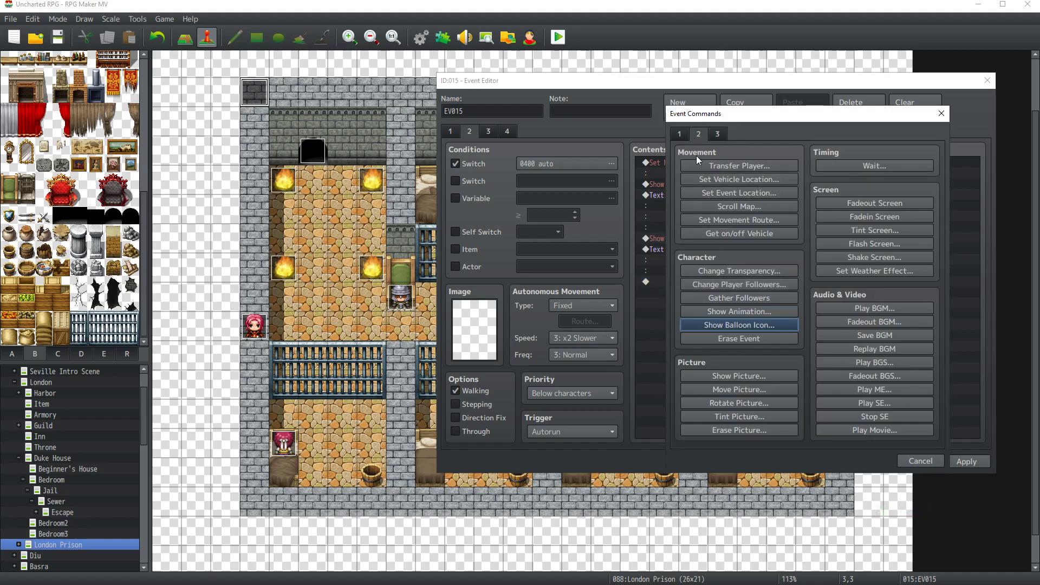
{"action": "left_click", "coordinate": [725, 221]}
{"action": "left_click", "coordinate": [598, 187]}
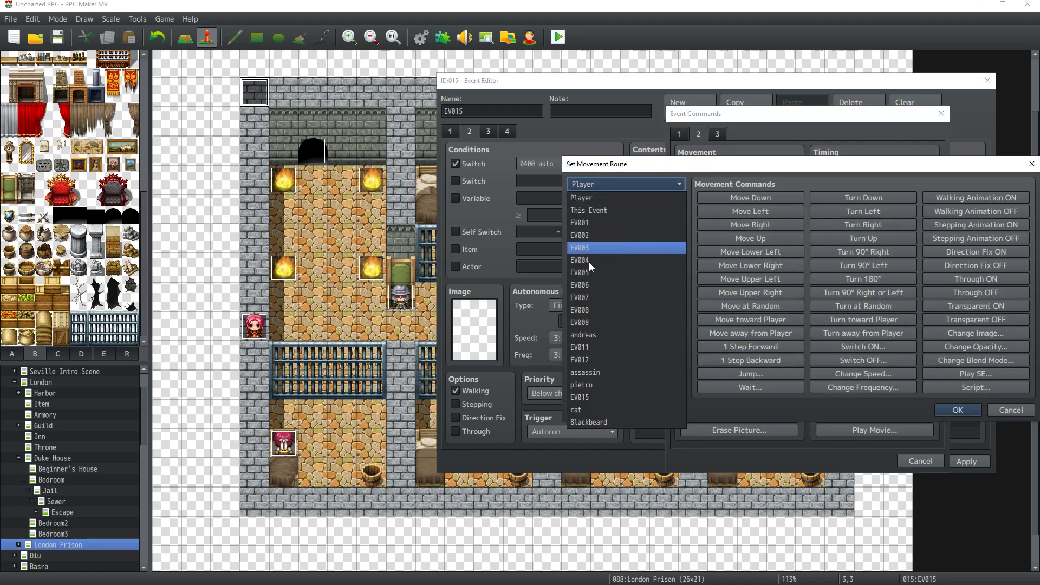
{"action": "left_click", "coordinate": [588, 409]}
{"action": "left_click", "coordinate": [862, 239]}
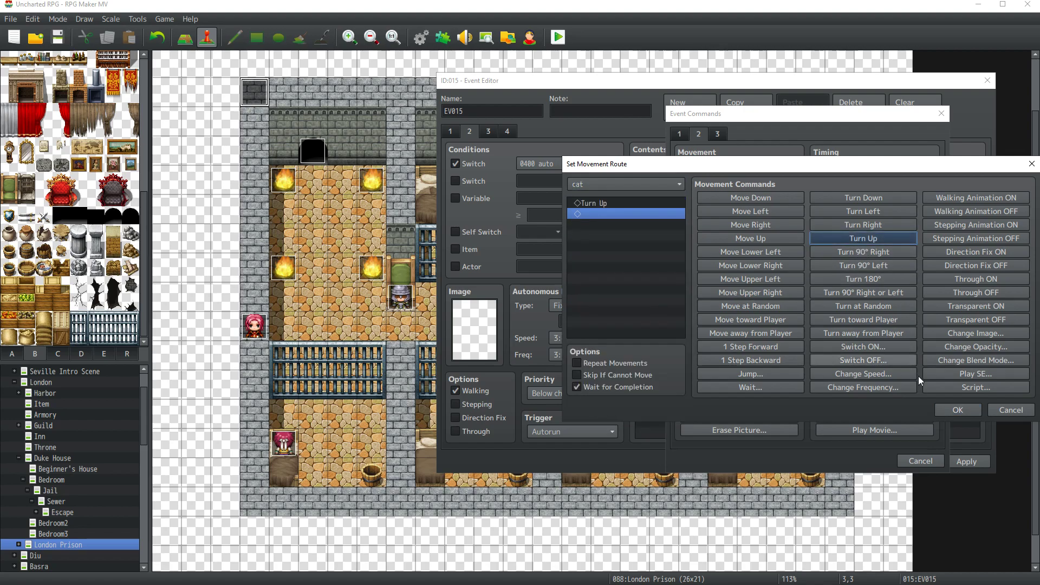
{"action": "left_click", "coordinate": [958, 410]}
Step: Copy Catalina's "It isn't fair" message and paste it below cat's Turn Up route
{"action": "left_click", "coordinate": [713, 249]}
{"action": "key", "text": "ctrl+c"}
{"action": "left_click", "coordinate": [726, 304]}
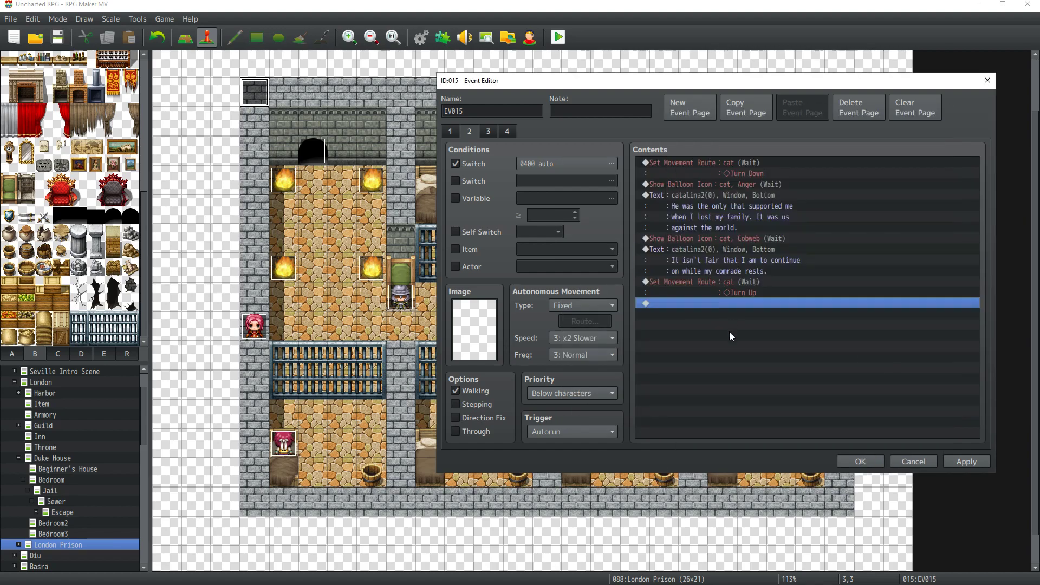
{"action": "key", "text": "ctrl+v"}
Step: Replace the pasted message's text with "But I understand, there have been emotional times between us."
{"action": "double_click", "coordinate": [800, 314]}
{"action": "key", "text": "ctrl+a"}
{"action": "type", "text": "But"}
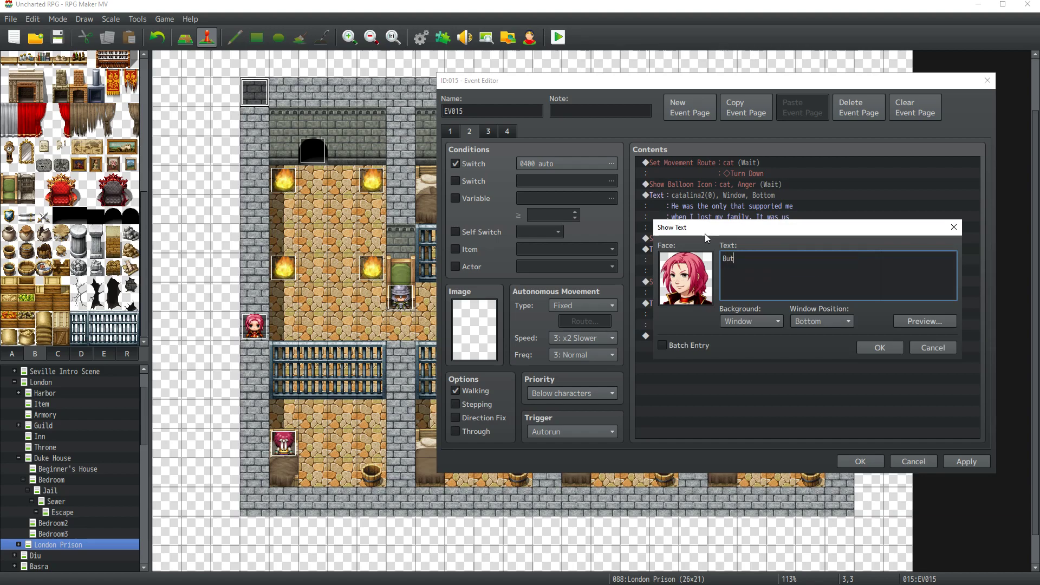
{"action": "type", "text": " I understand"}
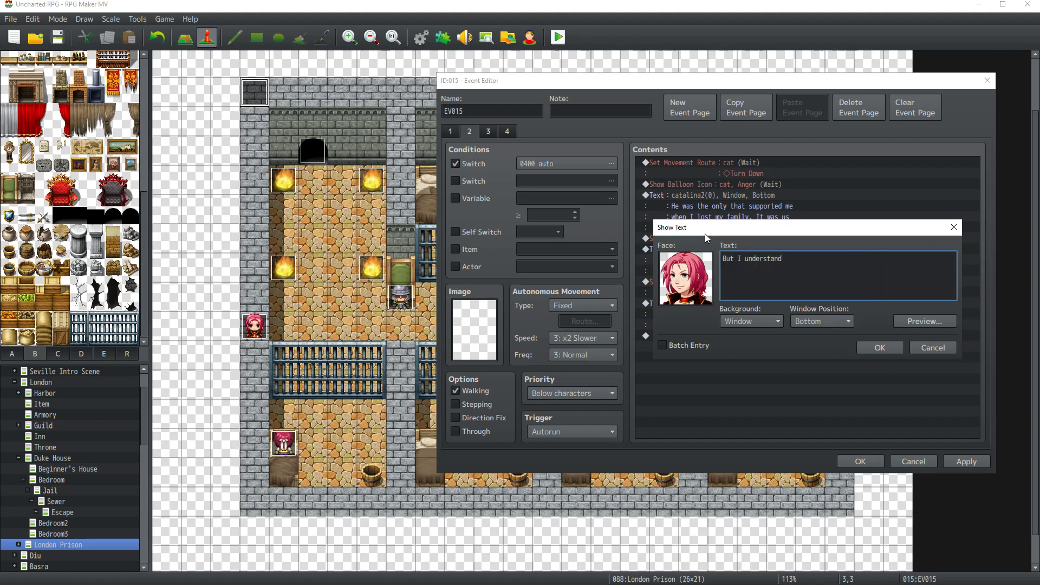
{"action": "type", "text": ", i"}
{"action": "type", "text": "the"}
{"action": "key", "text": "BackSpace"}
{"action": "key", "text": "BackSpace"}
{"action": "key", "text": "BackSpace"}
{"action": "type", "text": "there have been"}
{"action": "key", "text": "Return"}
{"action": "type", "text": "emotional times between us."}
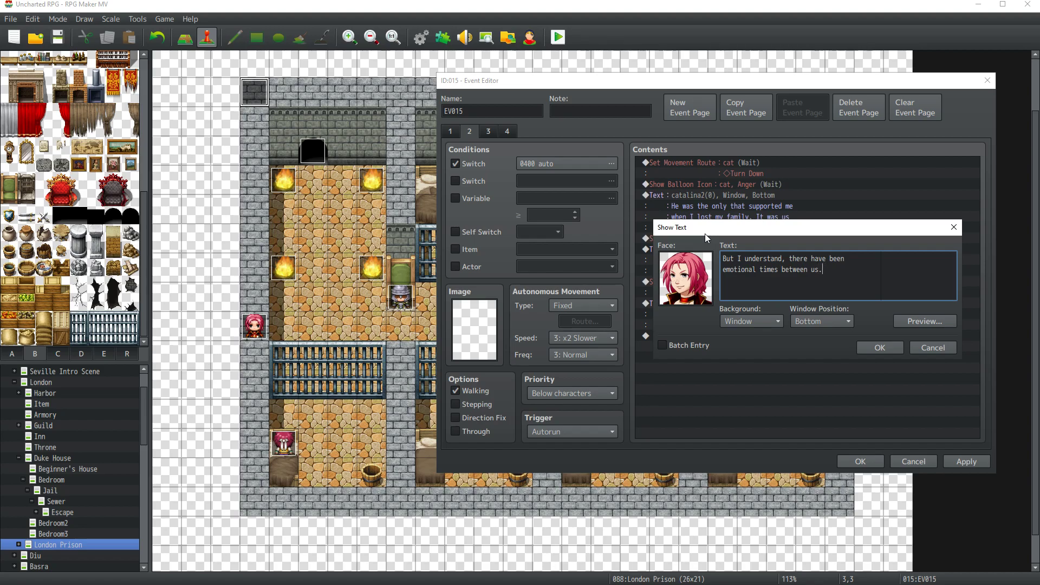
Step: Change "times" to "events" in the message and add "I am no better. I did try to kill you, after all."
{"action": "key", "text": "BackSpace"}
{"action": "key", "text": "BackSpace"}
{"action": "key", "text": "BackSpace"}
{"action": "key", "text": "BackSpace"}
{"action": "key", "text": "BackSpace"}
{"action": "key", "text": "BackSpace"}
{"action": "key", "text": "BackSpace"}
{"action": "key", "text": "BackSpace"}
{"action": "key", "text": "BackSpace"}
{"action": "key", "text": "BackSpace"}
{"action": "key", "text": "BackSpace"}
{"action": "key", "text": "BackSpace"}
{"action": "key", "text": "BackSpace"}
{"action": "key", "text": "BackSpace"}
{"action": "key", "text": "BackSpace"}
{"action": "key", "text": "BackSpace"}
{"action": "key", "text": "BackSpace"}
{"action": "type", "text": "events e"}
{"action": "key", "text": "BackSpace"}
{"action": "type", "text": "betrw"}
{"action": "key", "text": "BackSpace"}
{"action": "key", "text": "BackSpace"}
{"action": "key", "text": "BackSpace"}
{"action": "type", "text": "tween us. I am no"}
{"action": "key", "text": "Return"}
{"action": "type", "text": "better"}
{"action": "type", "text": ". I did try to k"}
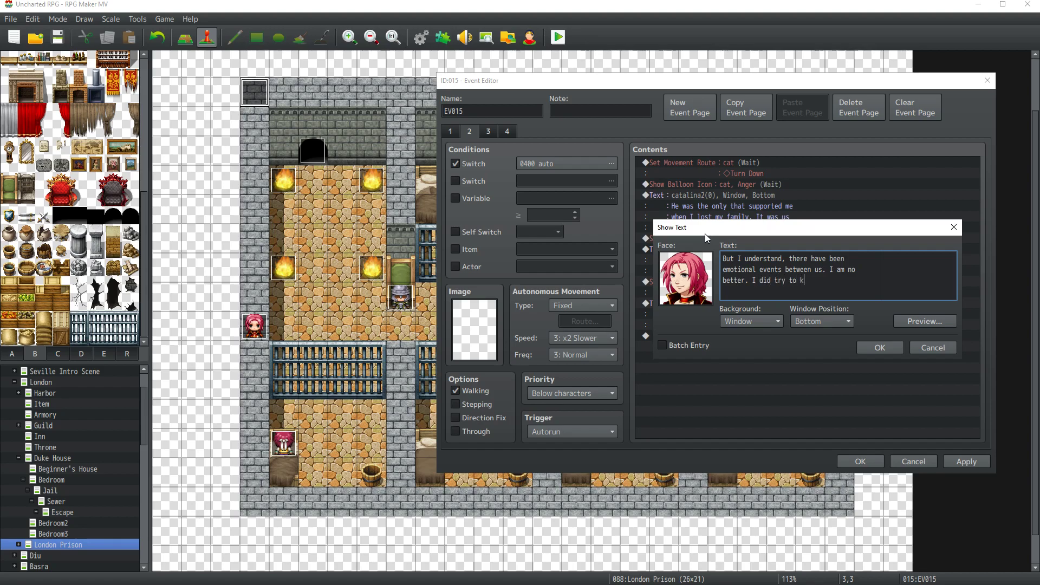
{"action": "type", "text": "ill you, after"}
{"action": "key", "text": "Return"}
{"action": "type", "text": "all."}
{"action": "left_click", "coordinate": [886, 351]}
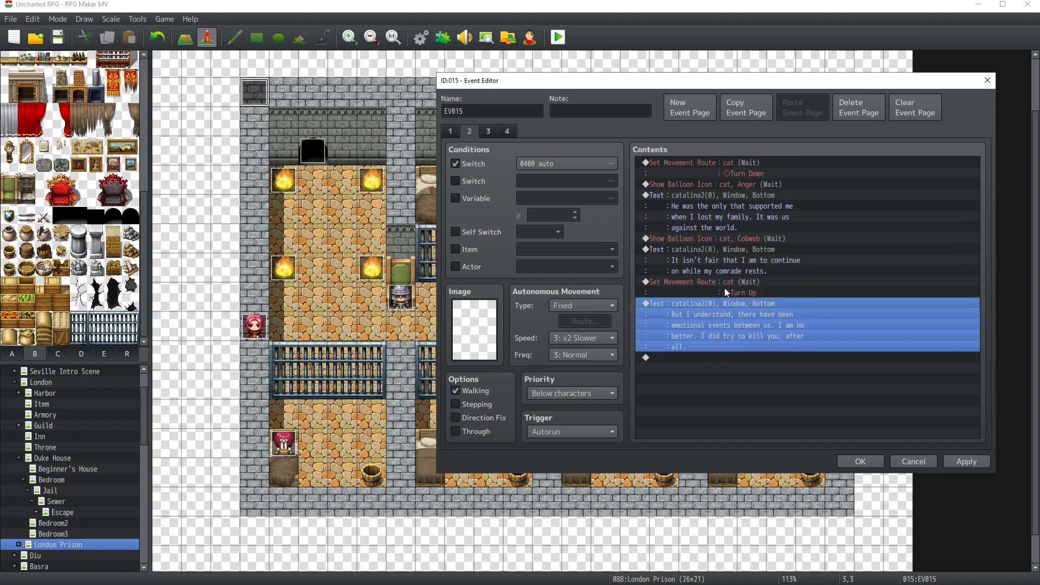
Step: Paste a copy of cat's Cobweb balloon command above the "But I understand" message and set its icon to Sweat
{"action": "left_click", "coordinate": [743, 238]}
{"action": "left_click", "coordinate": [724, 301]}
{"action": "key", "text": "ctrl+v"}
{"action": "double_click", "coordinate": [737, 304]}
{"action": "left_click", "coordinate": [802, 301]}
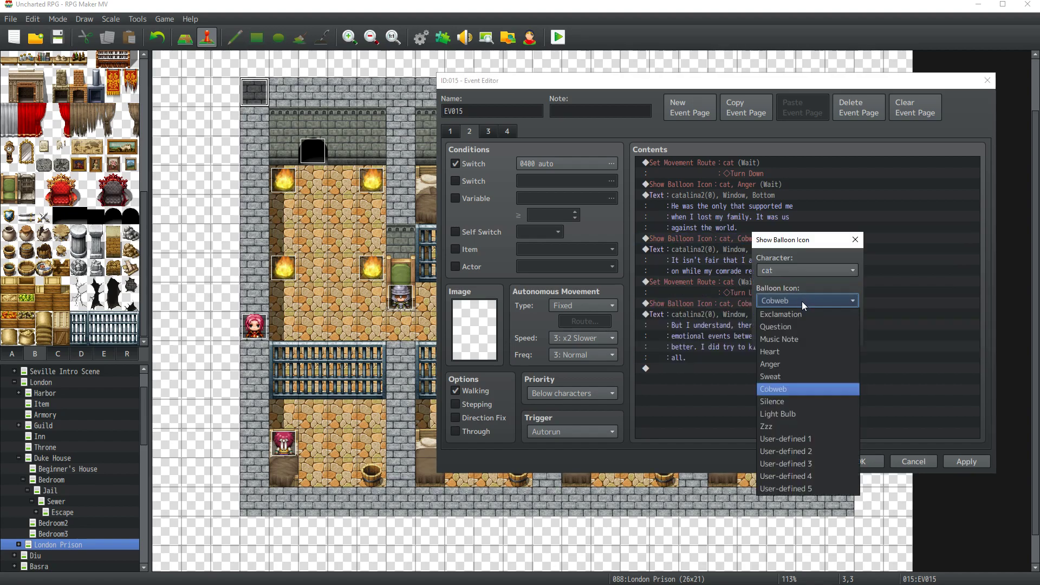
{"action": "left_click", "coordinate": [782, 375]}
{"action": "left_click", "coordinate": [786, 328]}
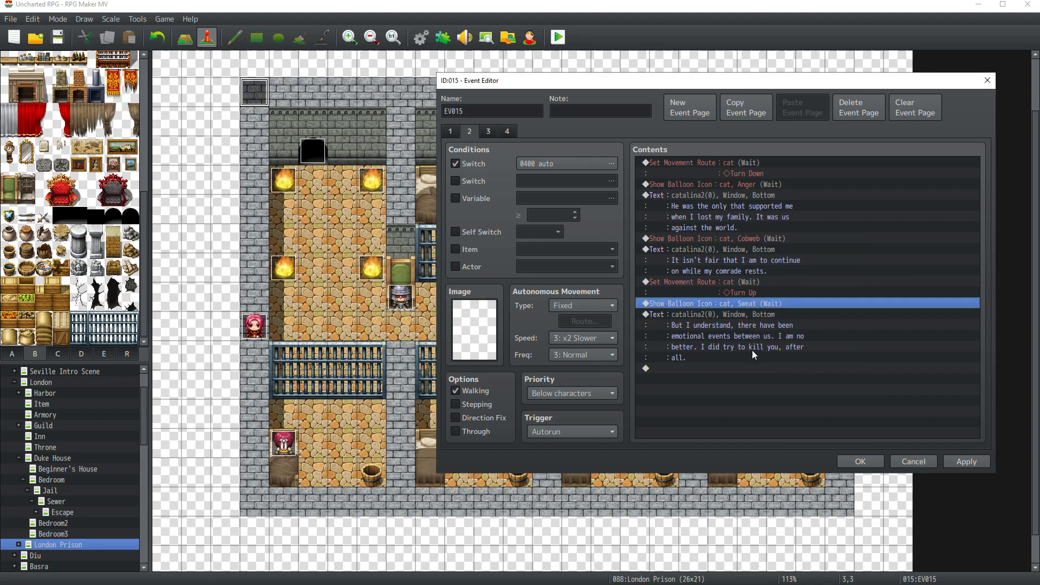
Step: Copy cat's Turn Up movement route to the end of page 2 and change the copy to Turn Down
{"action": "left_click", "coordinate": [725, 368]}
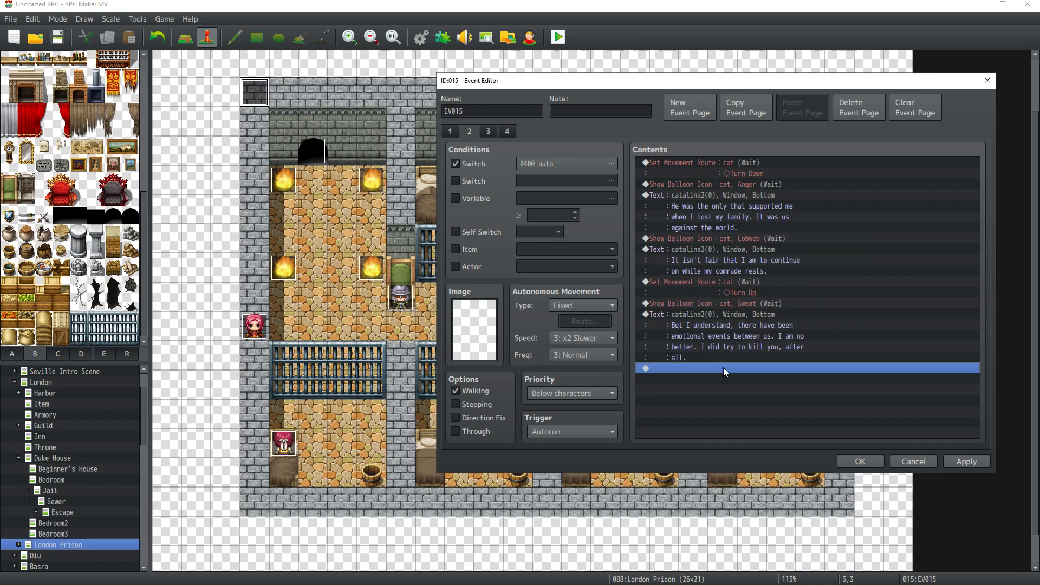
{"action": "left_click", "coordinate": [718, 283]}
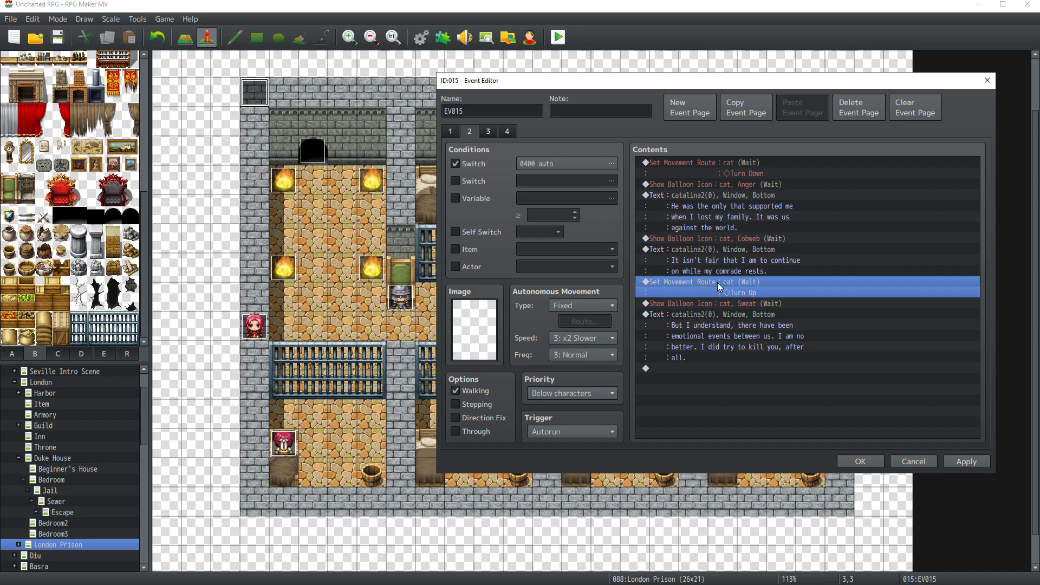
{"action": "left_click", "coordinate": [707, 384]}
{"action": "key", "text": "ctrl+v"}
{"action": "double_click", "coordinate": [716, 369]}
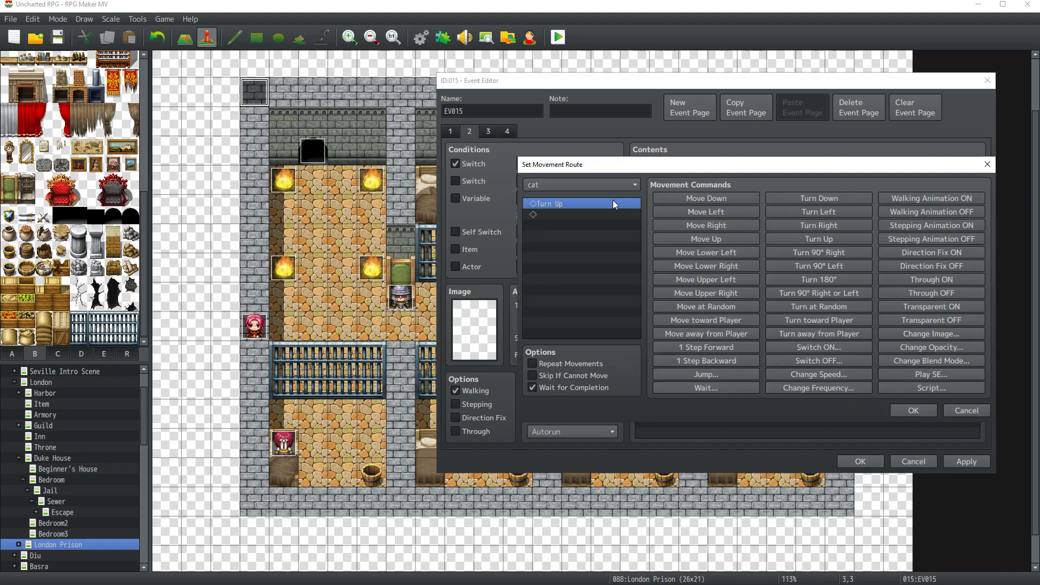
{"action": "left_click", "coordinate": [810, 199]}
{"action": "left_click", "coordinate": [899, 411]}
Step: Copy Catalina's "But I understand" message and paste it below cat's new Turn Down route
{"action": "left_click", "coordinate": [709, 319]}
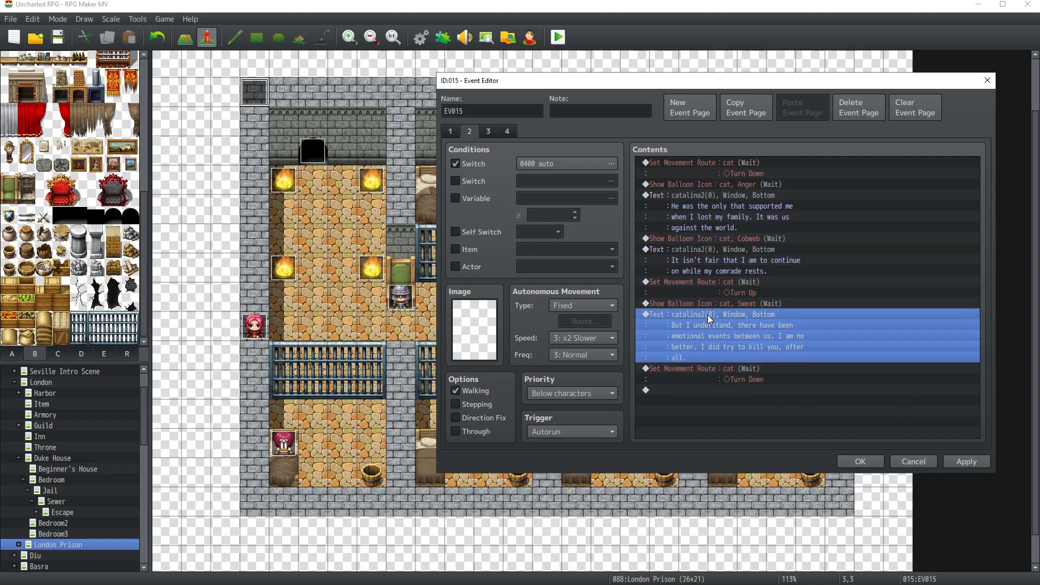
{"action": "left_click", "coordinate": [723, 392]}
{"action": "key", "text": "ctrl+v"}
Step: Replace the pasted message's text with "Which is why I have to fight on! Bringing down Blackbeard and avenging them all! This is why I fight!"
{"action": "double_click", "coordinate": [729, 382]}
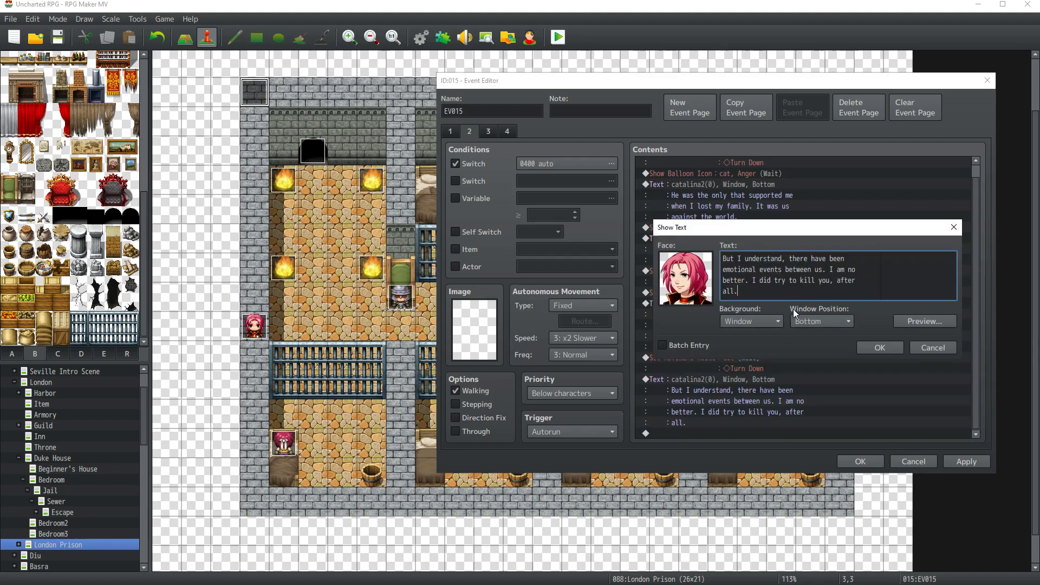
{"action": "type", "text": "Whi"}
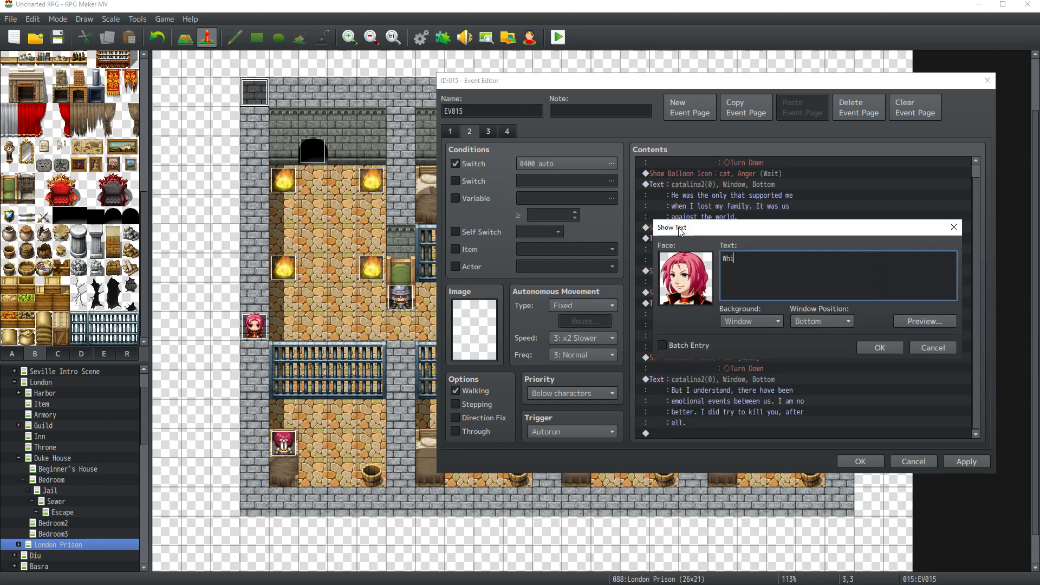
{"action": "type", "text": "ch is why "}
{"action": "type", "text": "I have to fight one"}
{"action": "type", "text": "!"}
{"action": "type", "text": "Bring "}
{"action": "type", "text": "ing down bla"}
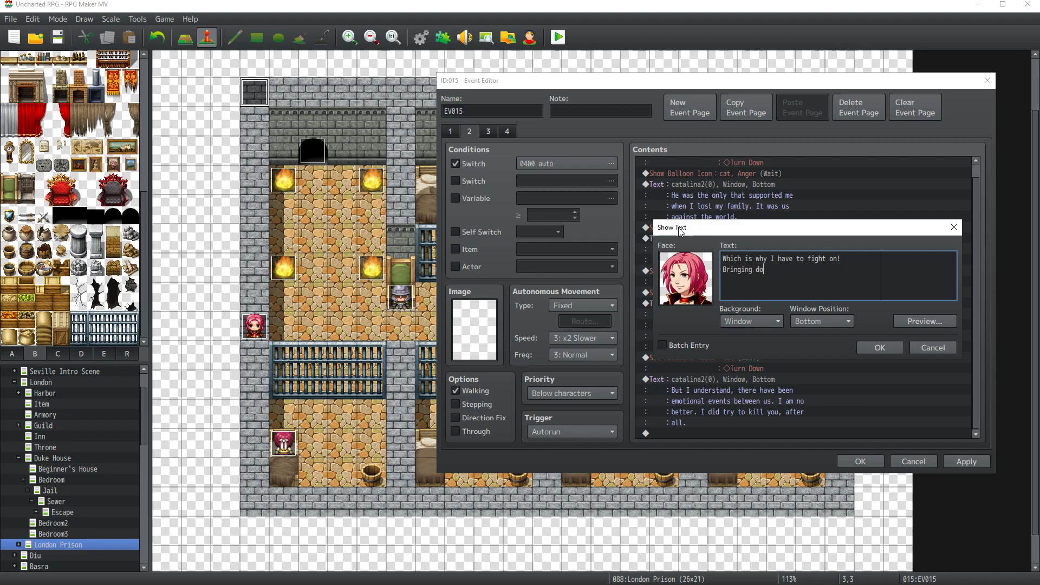
{"action": "key", "text": "BackSpace"}
{"action": "key", "text": "BackSpace"}
{"action": "key", "text": "BackSpace"}
{"action": "type", "text": "Blackbeard and avend"}
{"action": "type", "text": "ing"}
{"action": "key", "text": "Return"}
{"action": "type", "text": "them all!"}
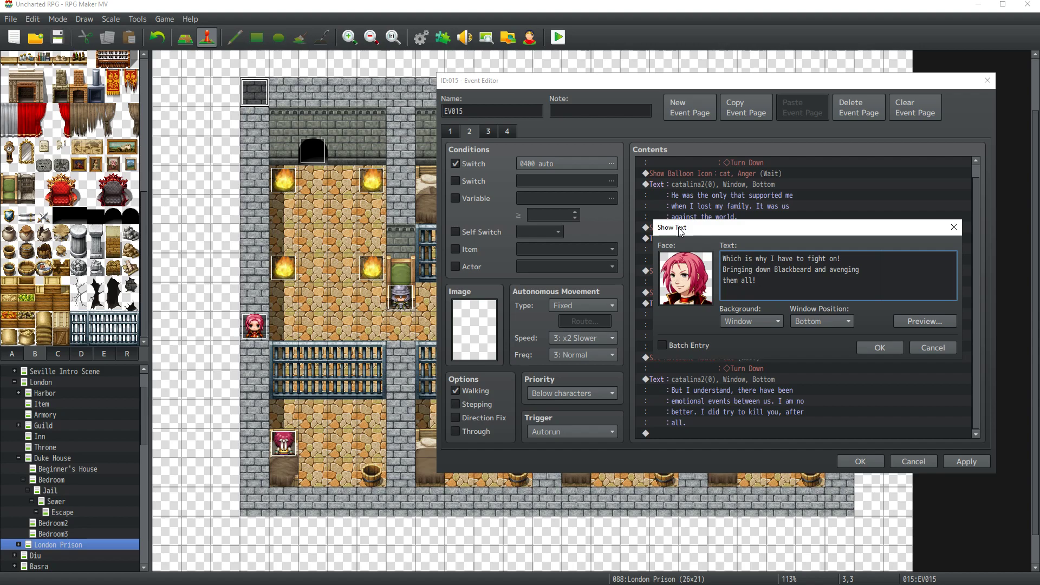
{"action": "type", "text": "This is why I fight!"}
{"action": "left_click", "coordinate": [879, 348]}
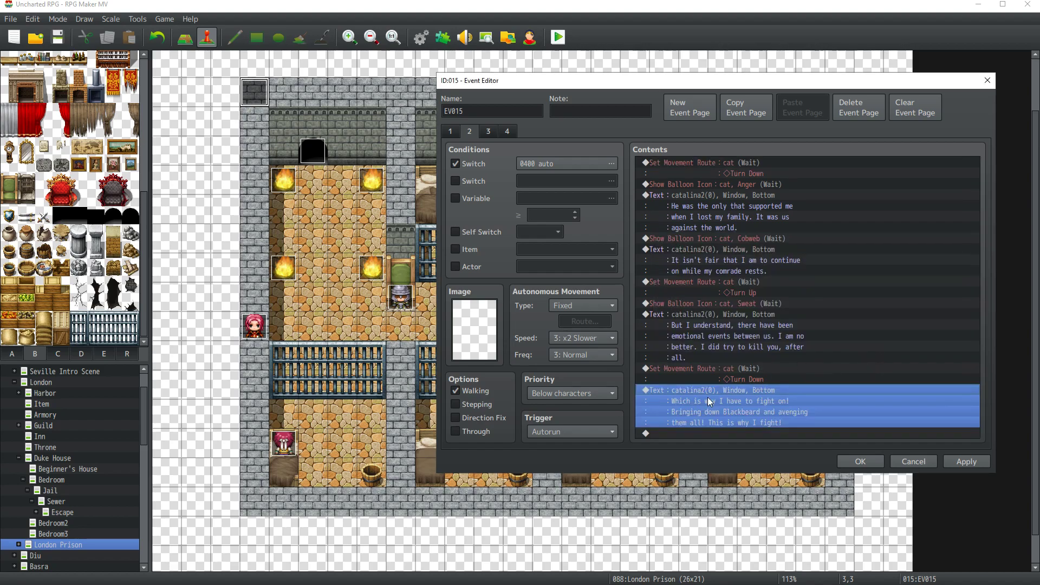
Step: Copy cat's last Turn Down route below the "Which is why" message and change the copy to Turn Up
{"action": "left_click", "coordinate": [735, 369]}
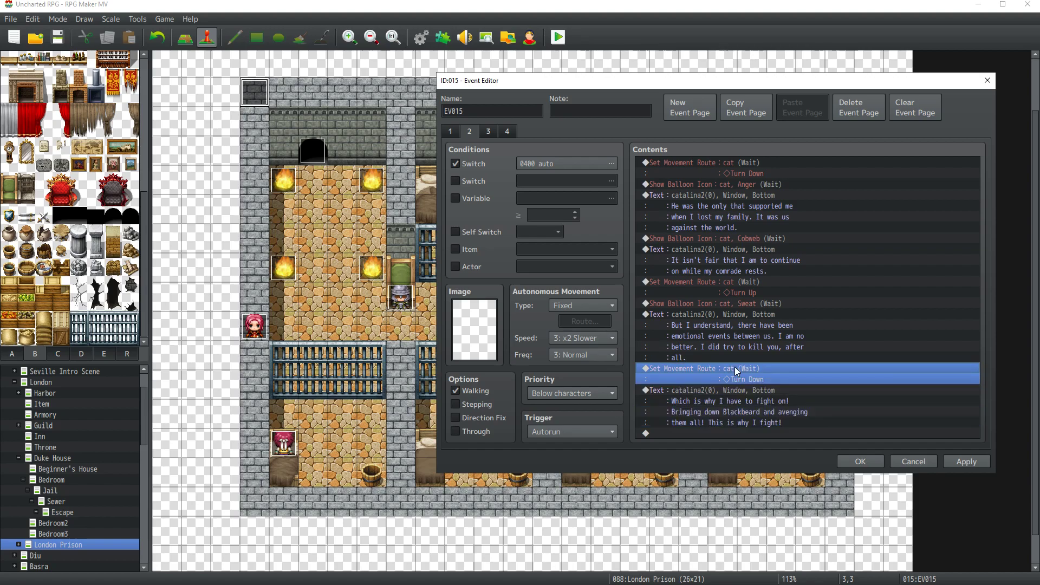
{"action": "key", "text": "ctrl+c"}
{"action": "left_click", "coordinate": [729, 432]}
{"action": "key", "text": "ctrl+v"}
{"action": "double_click", "coordinate": [727, 422]}
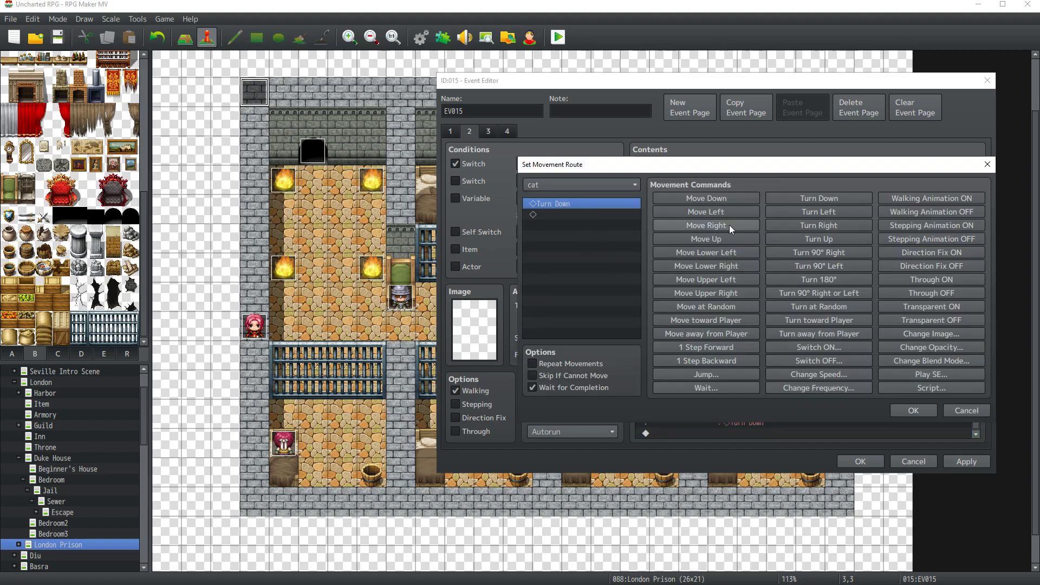
{"action": "left_click", "coordinate": [810, 239]}
{"action": "left_click", "coordinate": [911, 411]}
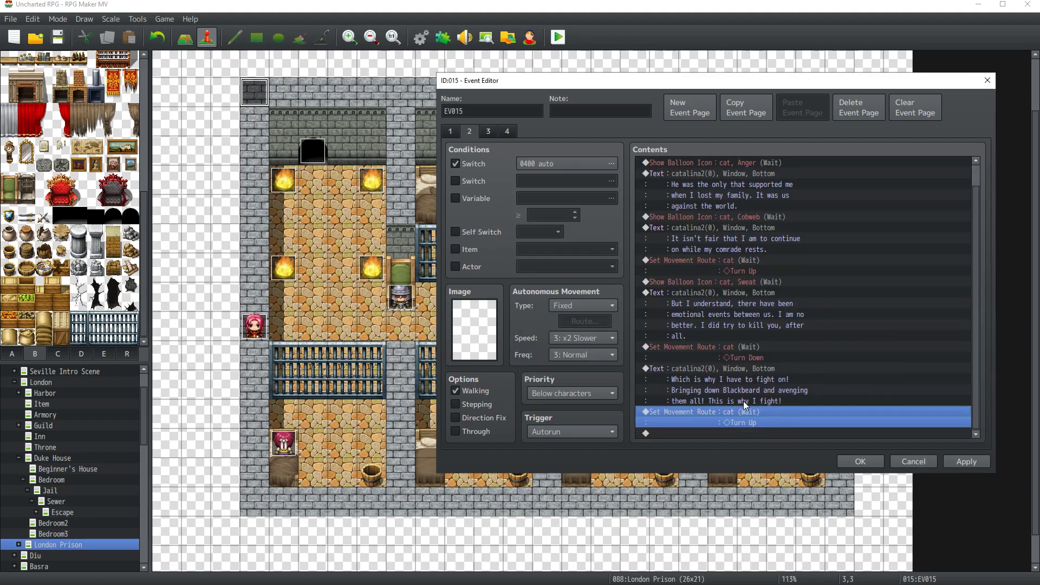
Step: Copy Catalina's "Which is why" message below the last Turn Up route and replace the copy's text with "Why we fight!"
{"action": "left_click", "coordinate": [723, 372]}
{"action": "key", "text": "ctrl+c"}
{"action": "left_click", "coordinate": [728, 429]}
{"action": "key", "text": "ctrl+v"}
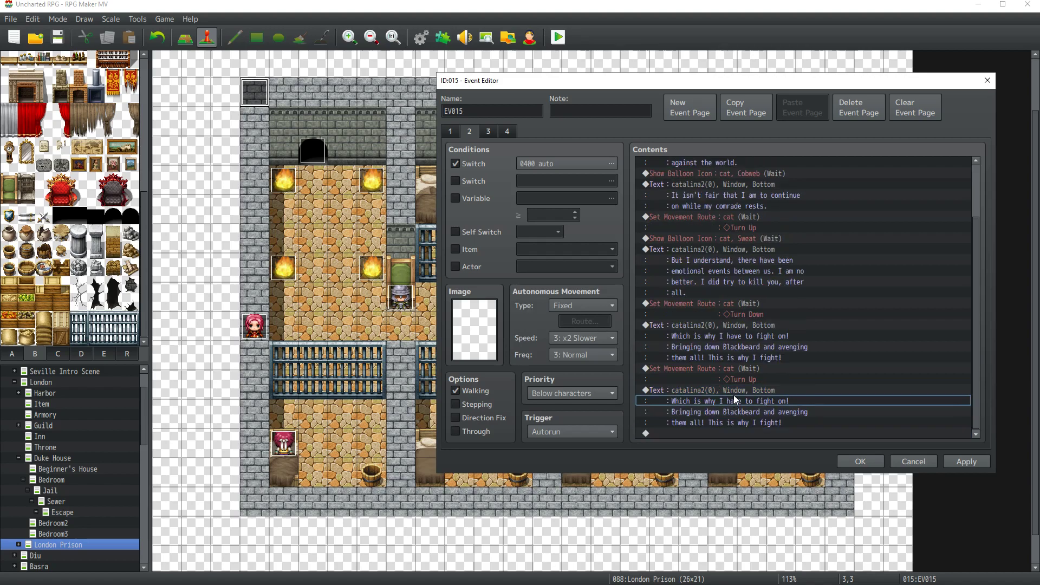
{"action": "double_click", "coordinate": [733, 388]}
{"action": "key", "text": "ctrl+a"}
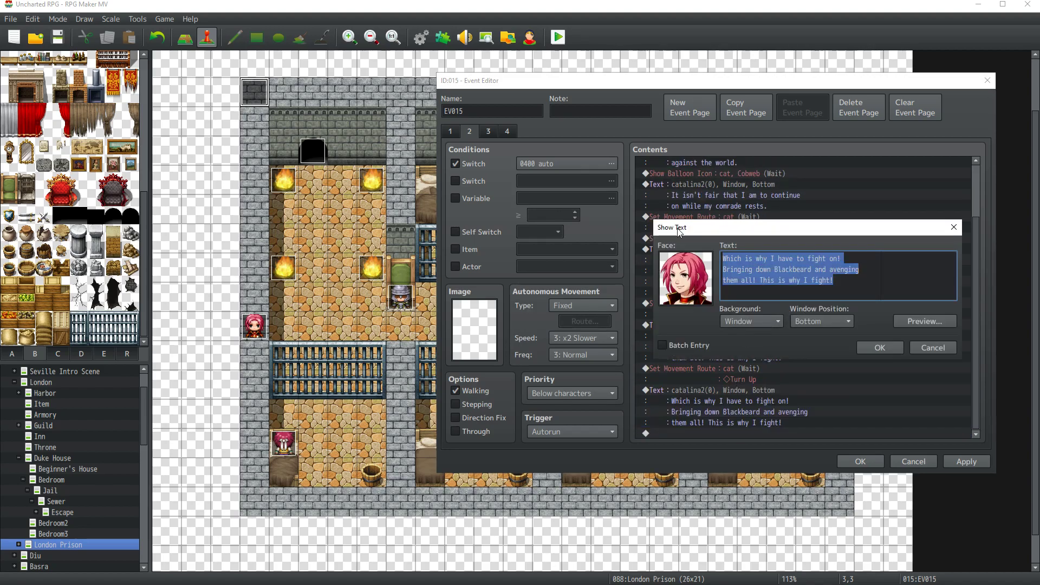
{"action": "type", "text": "Why we"}
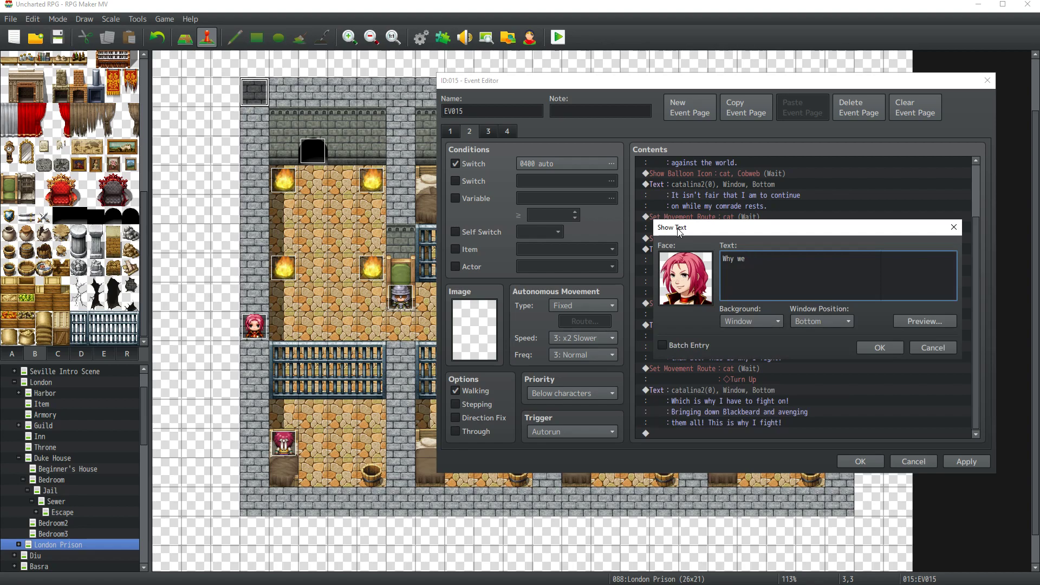
{"action": "type", "text": " fight!"}
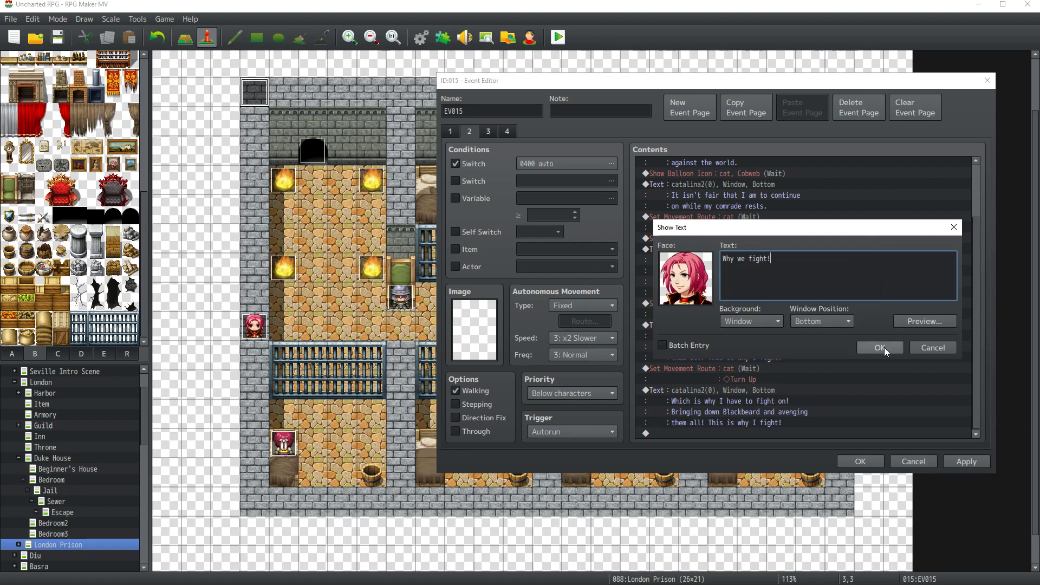
{"action": "left_click", "coordinate": [880, 347]}
Step: Extend the "Why we fight!" message with a \! pause code and the line "Come! We have an appointment with Blackbeard!"
{"action": "double_click", "coordinate": [729, 412]}
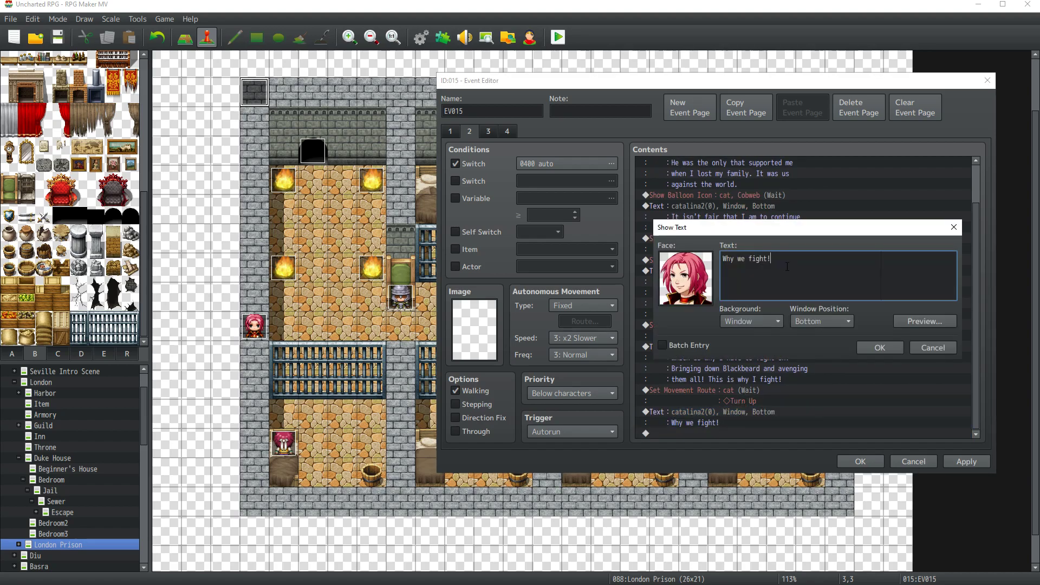
{"action": "type", "text": "\\! "}
{"action": "type", "text": "Come"}
{"action": "type", "text": "! We"}
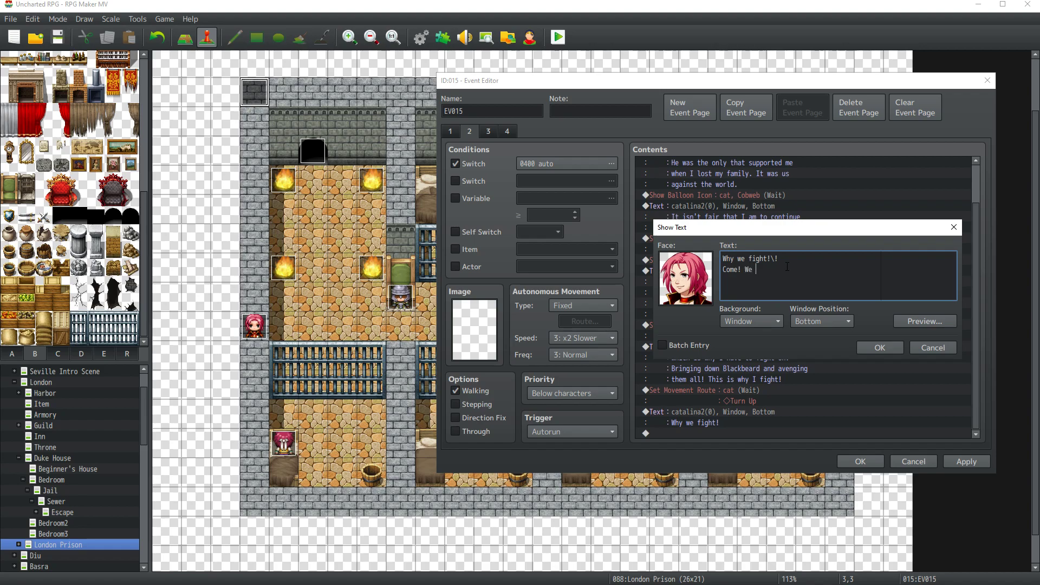
{"action": "type", "text": " have an appointment with"}
{"action": "key", "text": "Return"}
{"action": "type", "text": "ckbeard!"}
{"action": "left_click", "coordinate": [881, 348]}
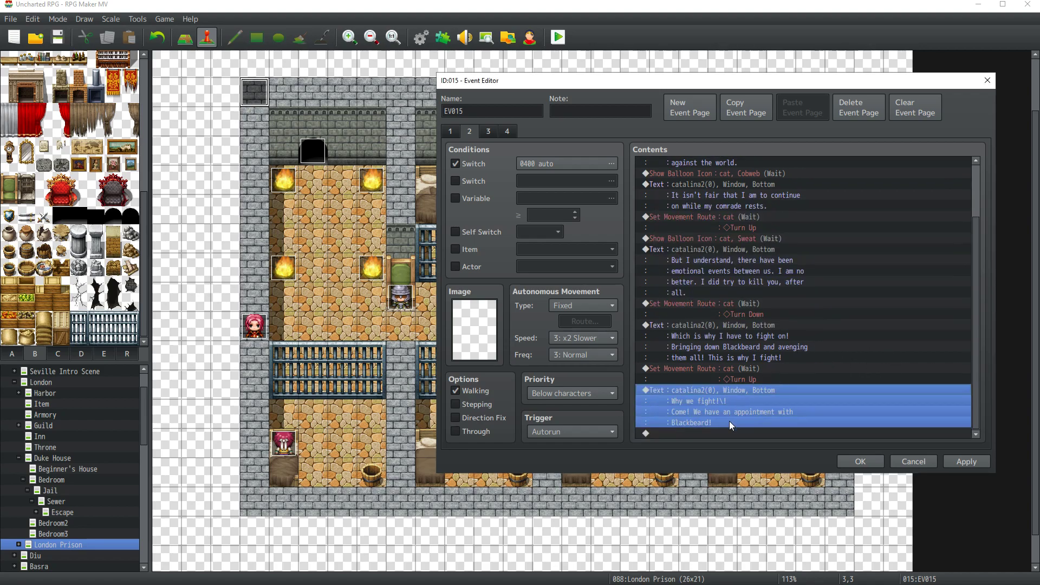
Step: Copy page 1's closing commands, from cat's Move Up route through scenedone = ON, and paste them at the end of page 2
{"action": "left_click", "coordinate": [451, 131]}
{"action": "left_click_drag", "start_coordinate": [974, 197], "coordinate": [970, 398]}
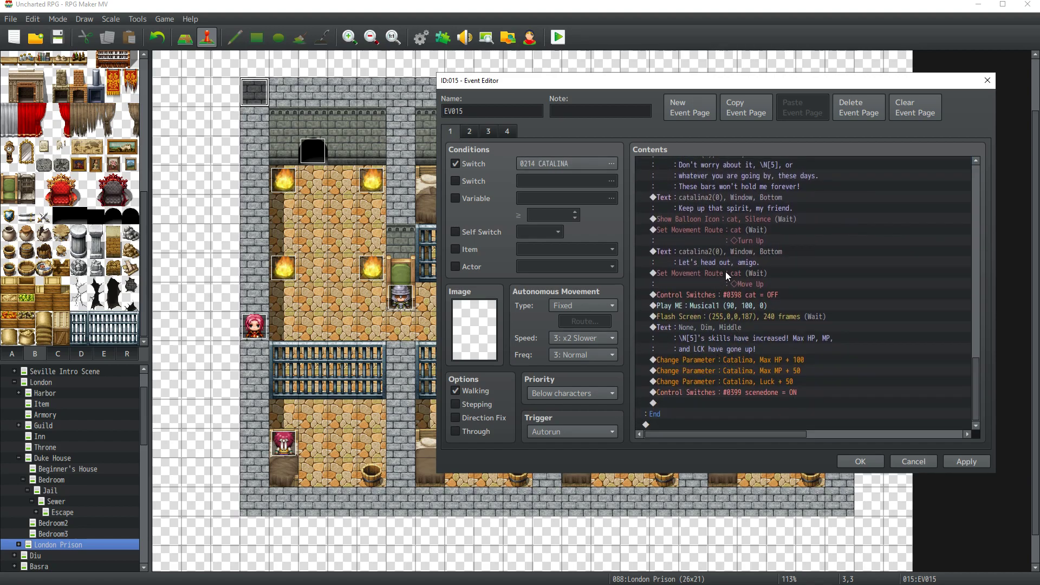
{"action": "left_click_drag", "start_coordinate": [727, 271], "coordinate": [734, 388]}
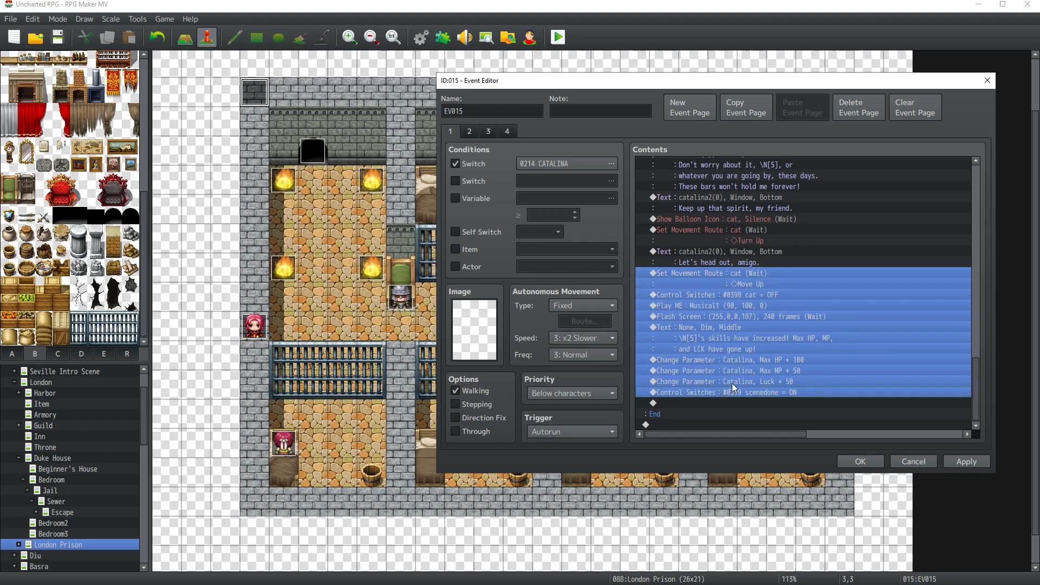
{"action": "left_click", "coordinate": [472, 131]}
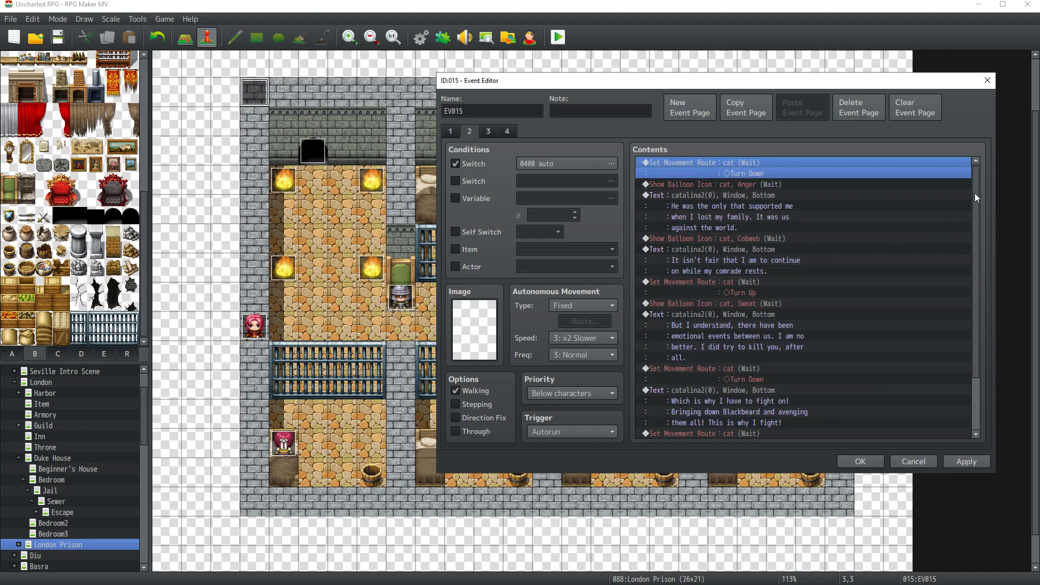
{"action": "scroll", "coordinate": [977, 198], "scroll_direction": "down", "scroll_amount": 2}
{"action": "left_click", "coordinate": [720, 428]}
{"action": "key", "text": "End"}
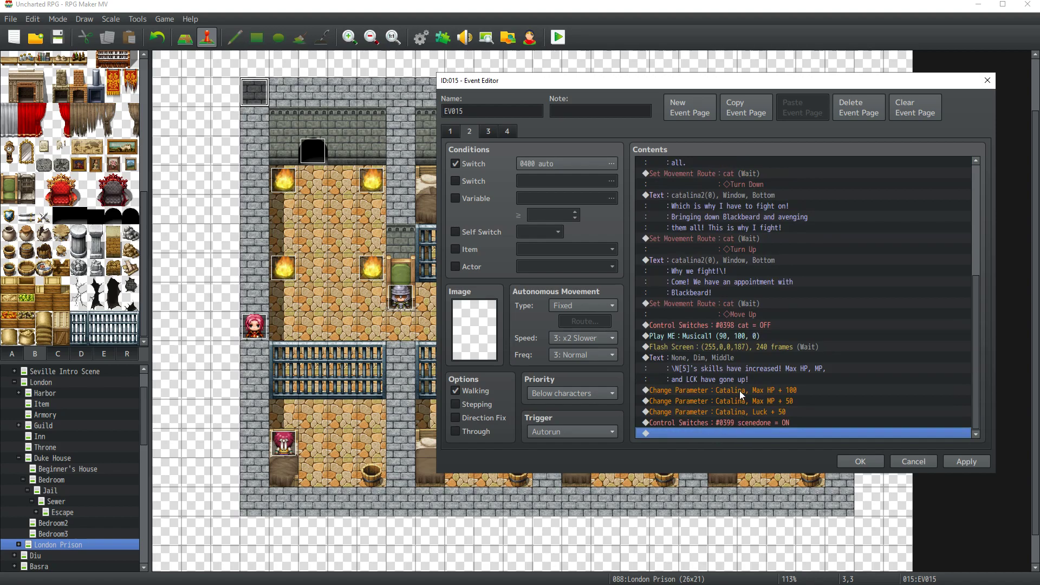
Step: Change the stats in page 2's skill increase message to "Max ATK, MATK, and AGI have gone up!" and preview the message
{"action": "double_click", "coordinate": [742, 362]}
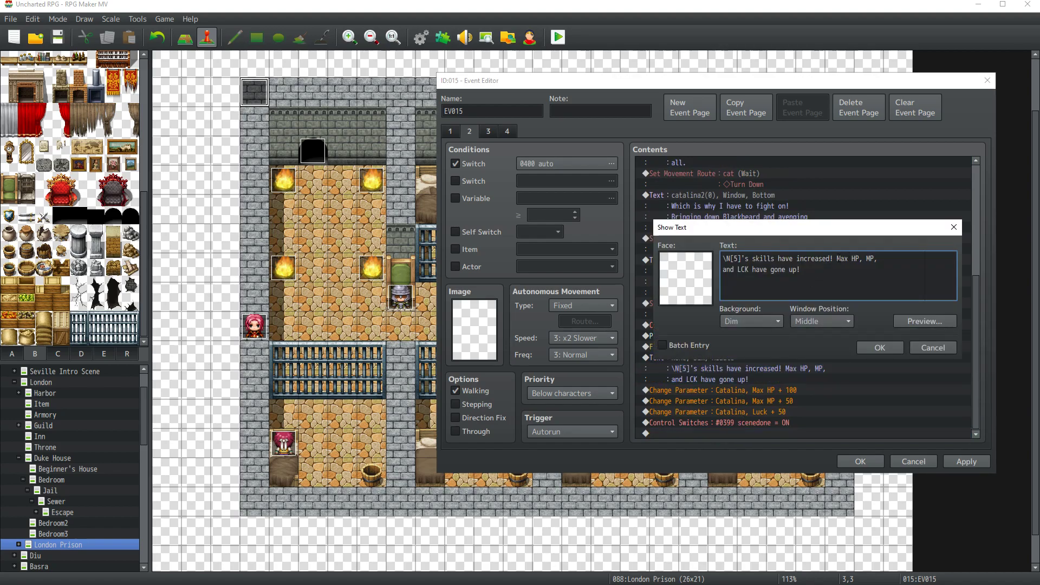
{"action": "double_click", "coordinate": [857, 259]}
{"action": "type", "text": "ATK"}
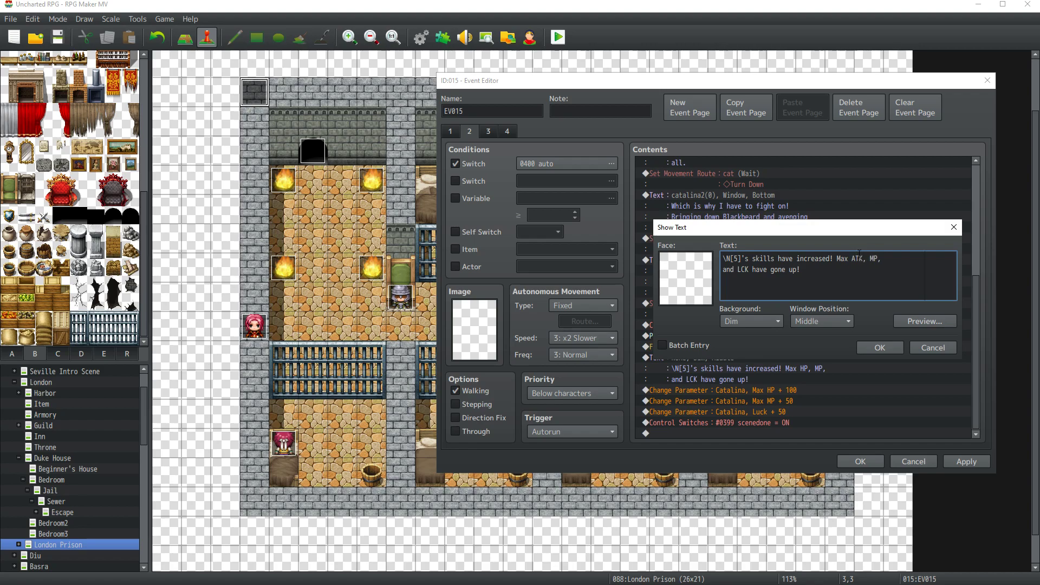
{"action": "key", "text": "Right"}
{"action": "key", "text": "Right"}
{"action": "key", "text": "Delete"}
{"action": "key", "text": "Delete"}
{"action": "type", "text": "MATK"}
{"action": "double_click", "coordinate": [744, 269]}
{"action": "type", "text": "AGI"}
{"action": "left_click", "coordinate": [922, 321]}
{"action": "left_click", "coordinate": [997, 346]}
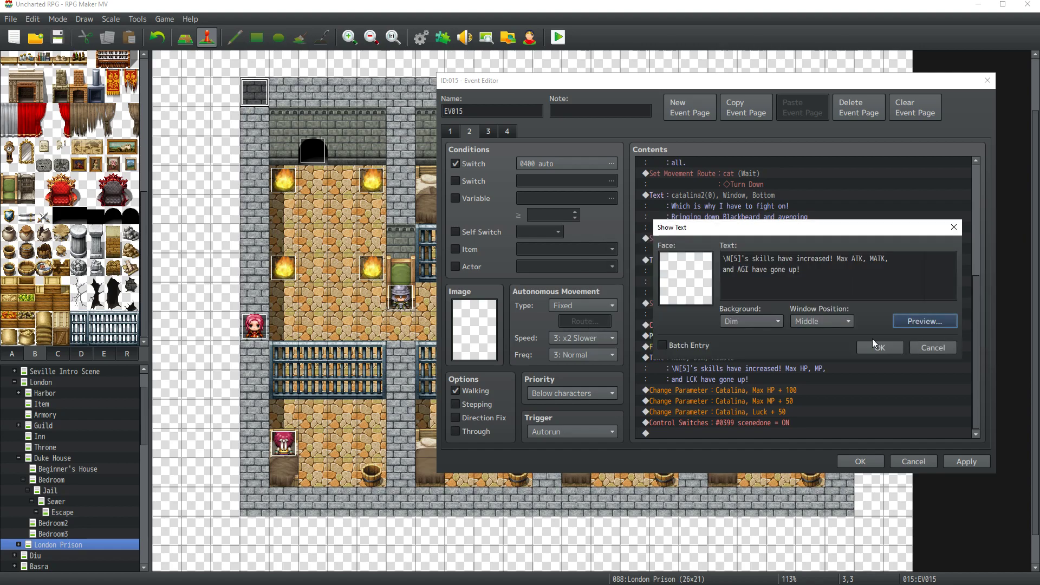
{"action": "left_click", "coordinate": [873, 339]}
Step: Change the Max HP parameter command on page 2 to increase Catalina's Attack by 35
{"action": "double_click", "coordinate": [762, 390]}
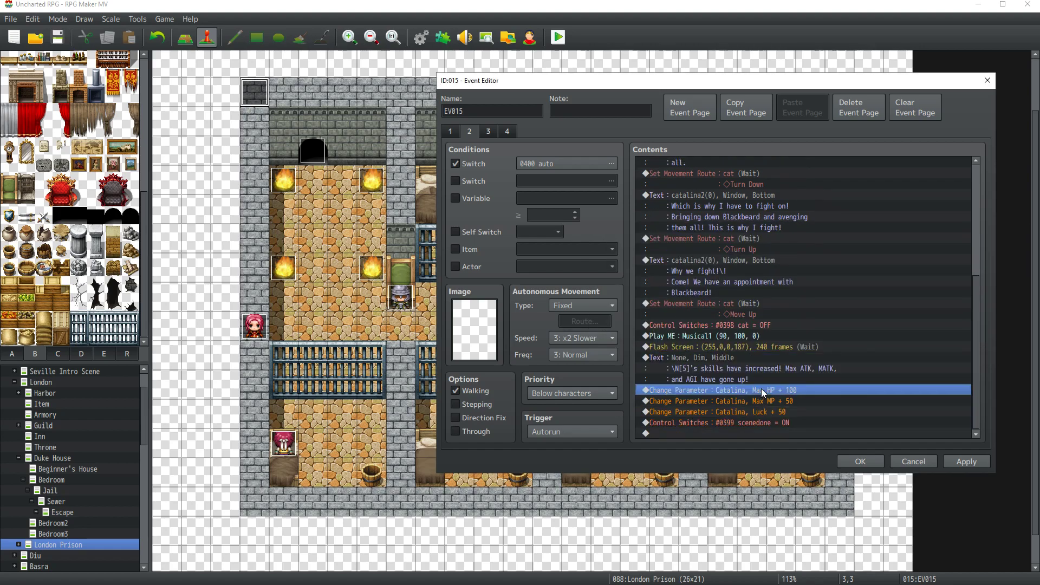
{"action": "left_click", "coordinate": [777, 280]}
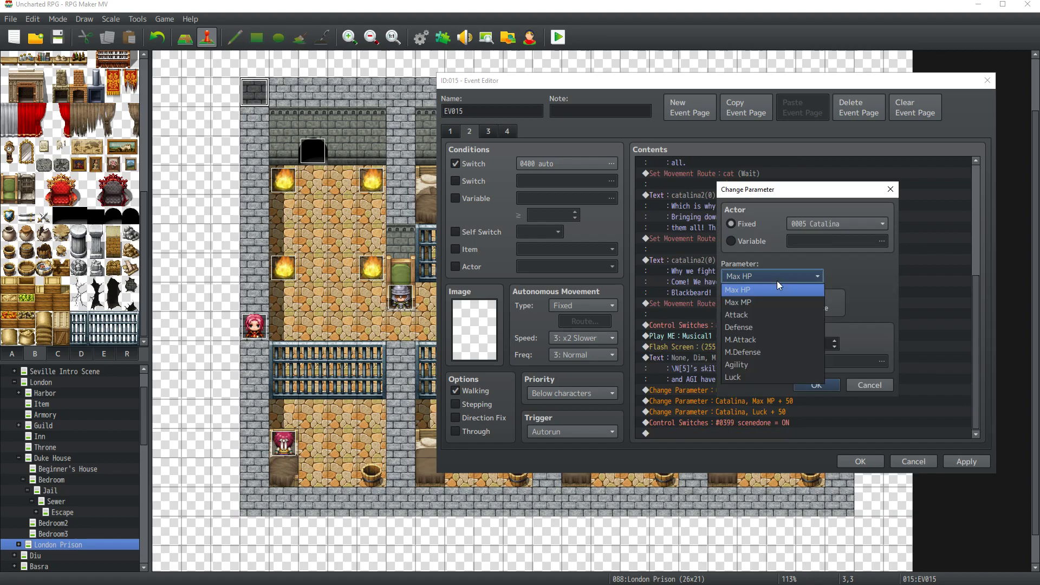
{"action": "left_click", "coordinate": [775, 315]}
{"action": "double_click", "coordinate": [807, 345]}
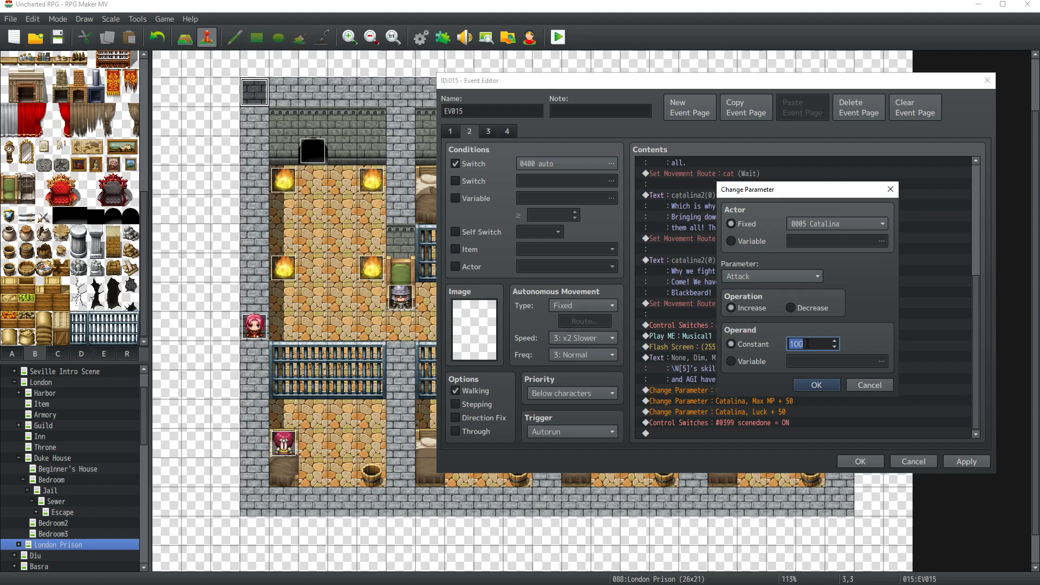
{"action": "type", "text": "35"}
{"action": "left_click", "coordinate": [817, 385]}
Step: Change the Max MP parameter command on page 2 to increase Catalina's M.Attack by 35
{"action": "double_click", "coordinate": [801, 411]}
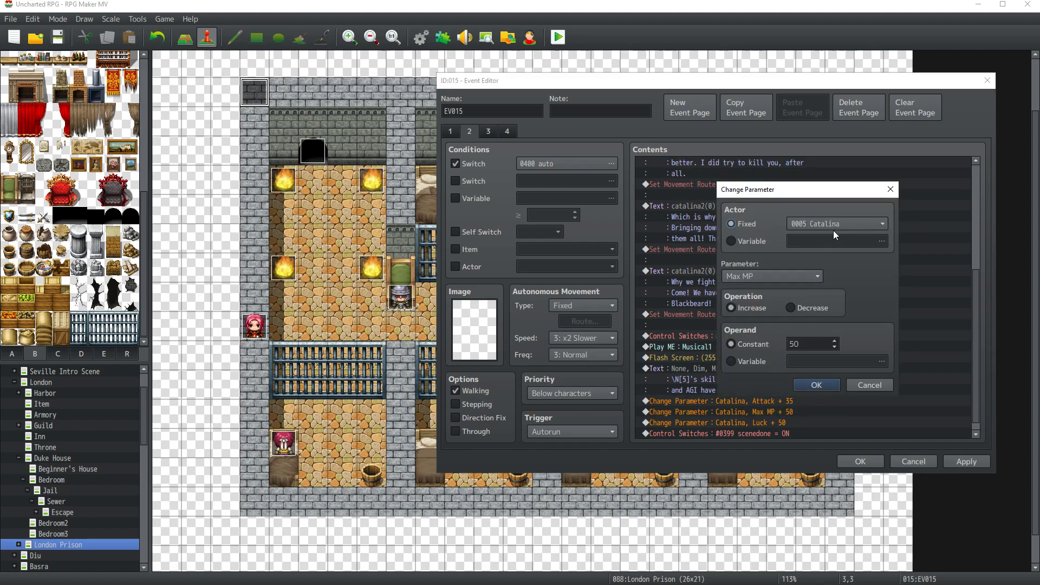
{"action": "left_click", "coordinate": [836, 223]}
{"action": "left_click", "coordinate": [809, 235]}
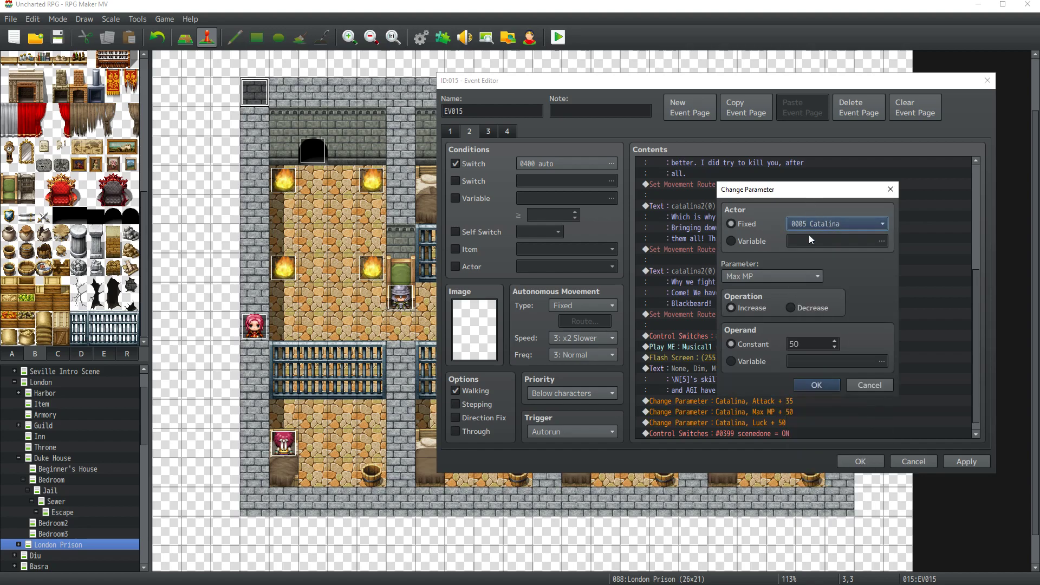
{"action": "left_click", "coordinate": [802, 276]}
{"action": "left_click", "coordinate": [753, 340]}
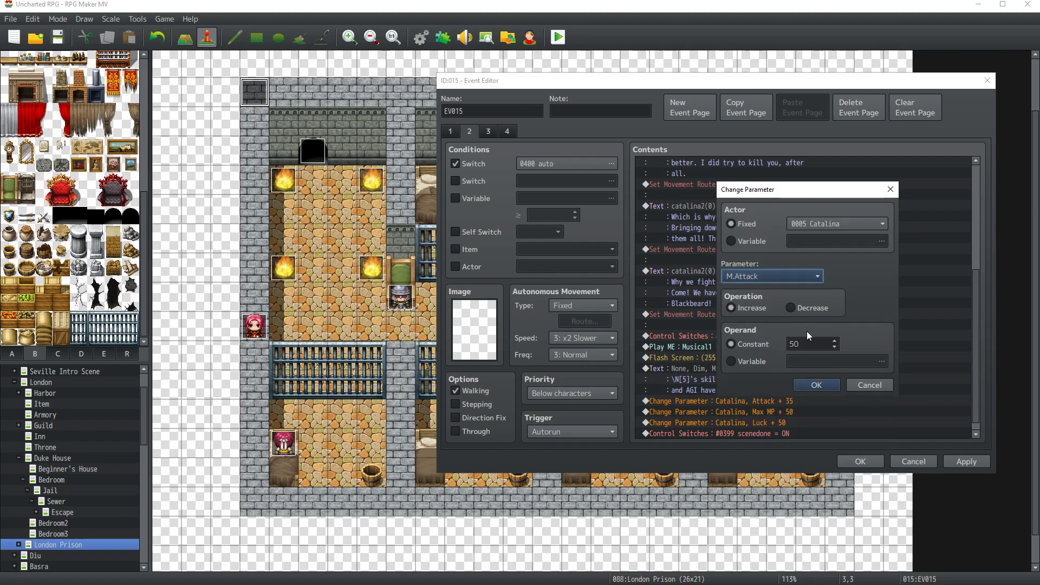
{"action": "double_click", "coordinate": [810, 341]}
{"action": "type", "text": "35"}
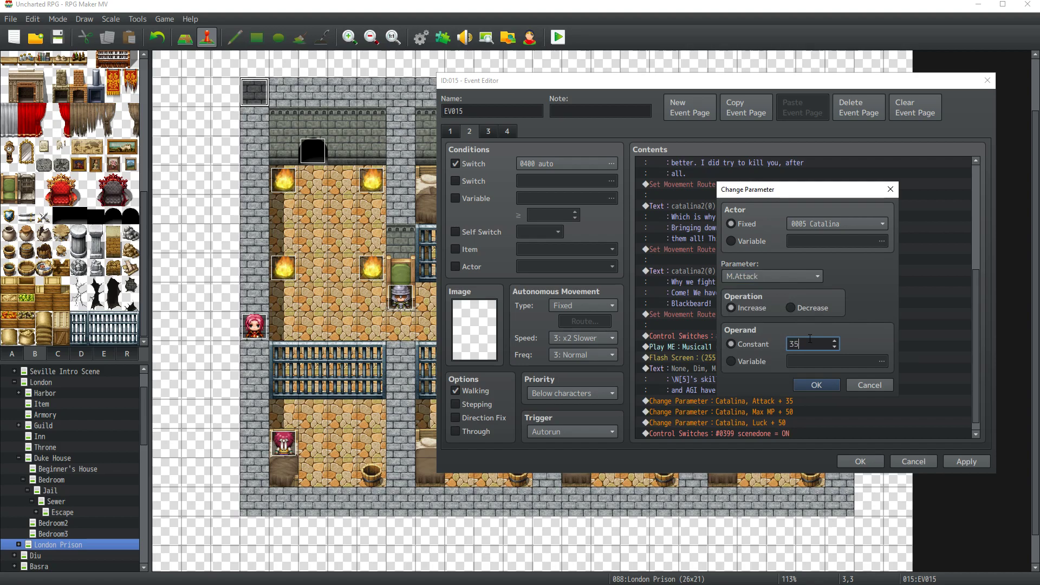
{"action": "left_click", "coordinate": [808, 382]}
Step: Change the Luck parameter command on page 2 to increase Catalina's Agility by 35
{"action": "double_click", "coordinate": [782, 411]}
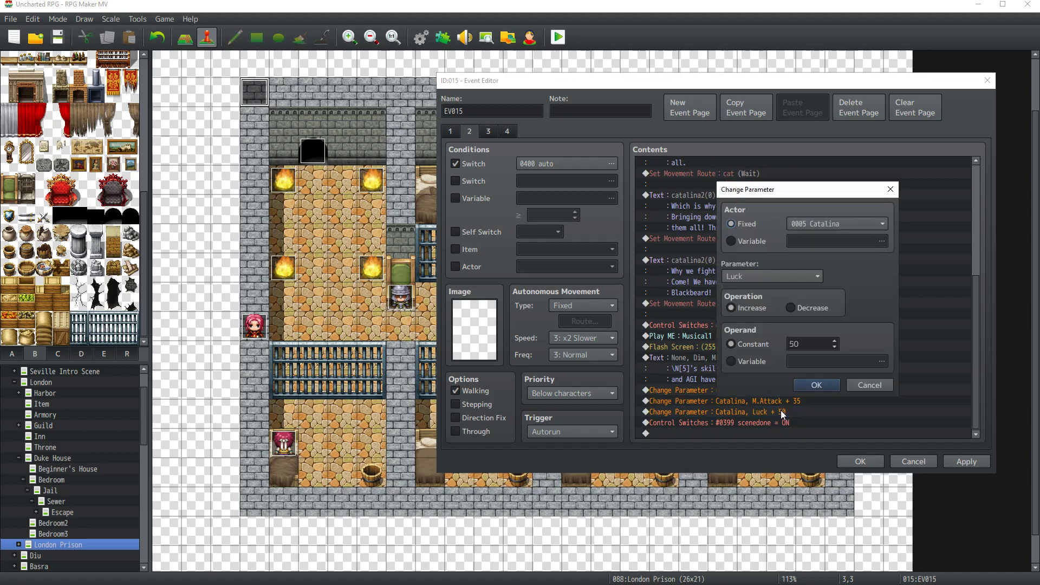
{"action": "double_click", "coordinate": [807, 343]}
{"action": "left_click", "coordinate": [791, 281]}
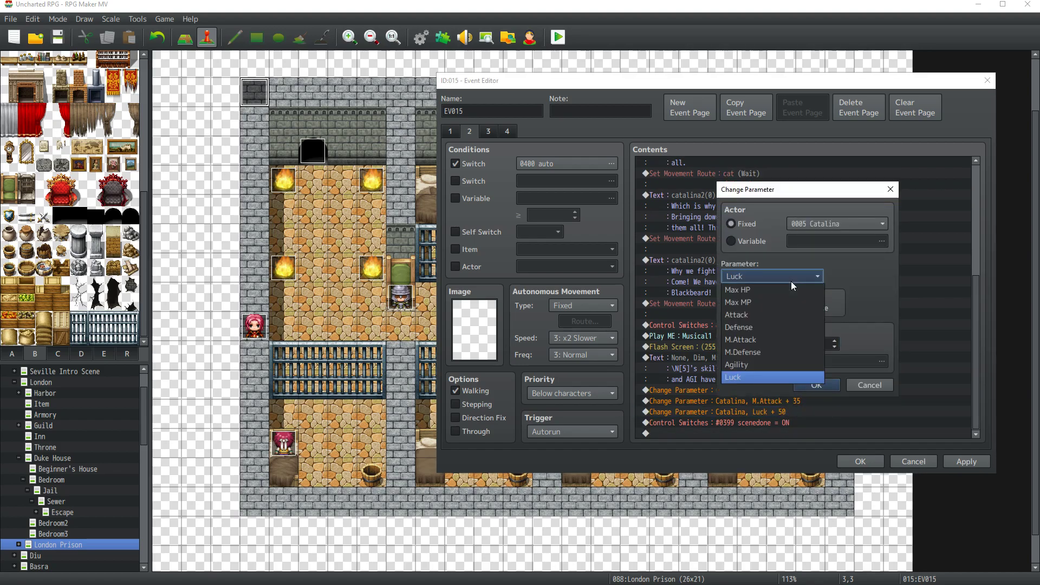
{"action": "left_click", "coordinate": [757, 362]}
{"action": "double_click", "coordinate": [804, 344]}
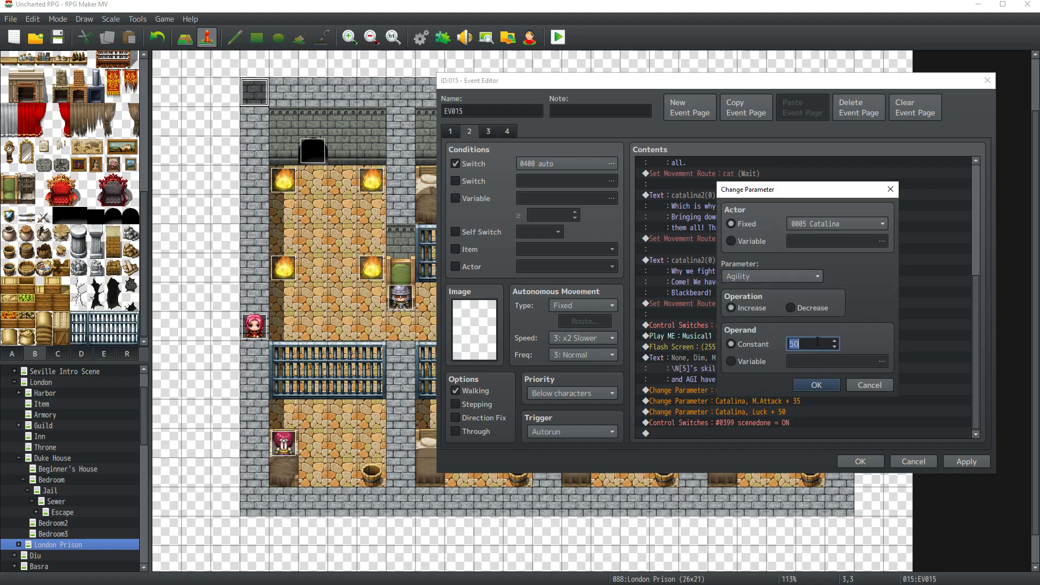
{"action": "type", "text": "35"}
{"action": "left_click", "coordinate": [817, 386]}
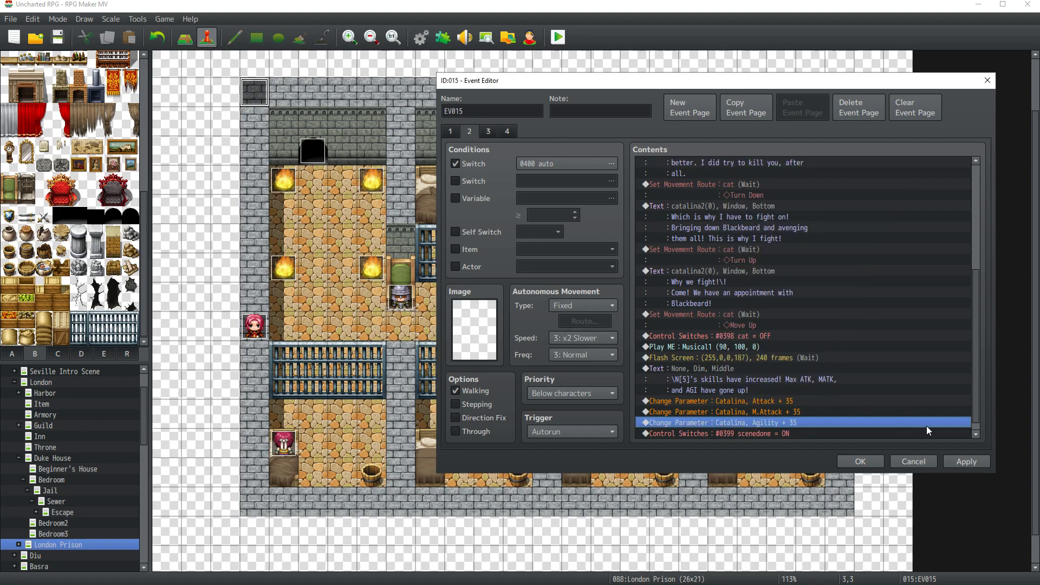
Step: Apply the changes to EV015, close the event after glancing over page 3, and save the project
{"action": "left_click", "coordinate": [965, 461]}
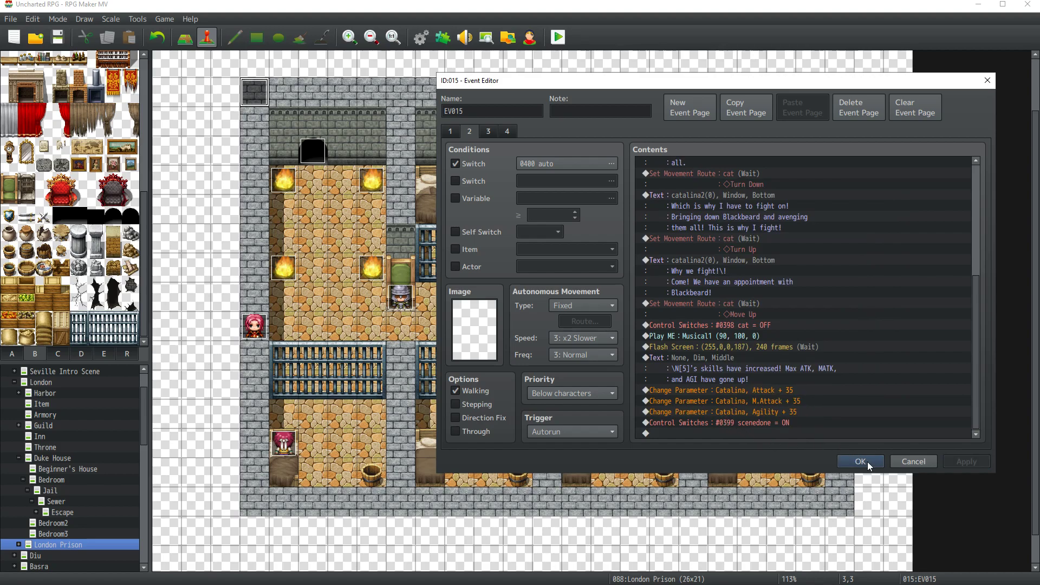
{"action": "left_click", "coordinate": [491, 133]}
{"action": "left_click", "coordinate": [470, 132]}
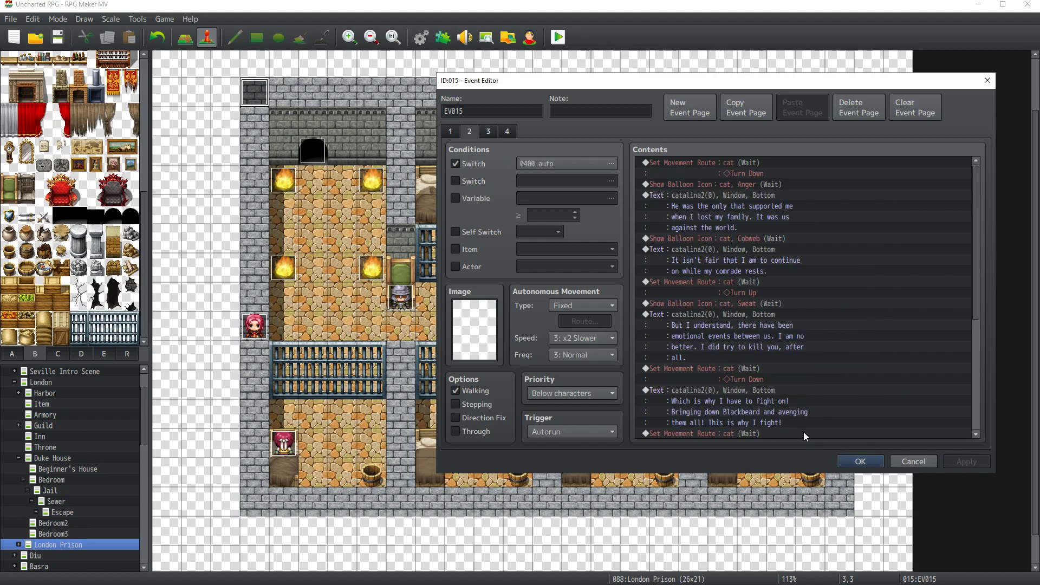
{"action": "left_click", "coordinate": [861, 461]}
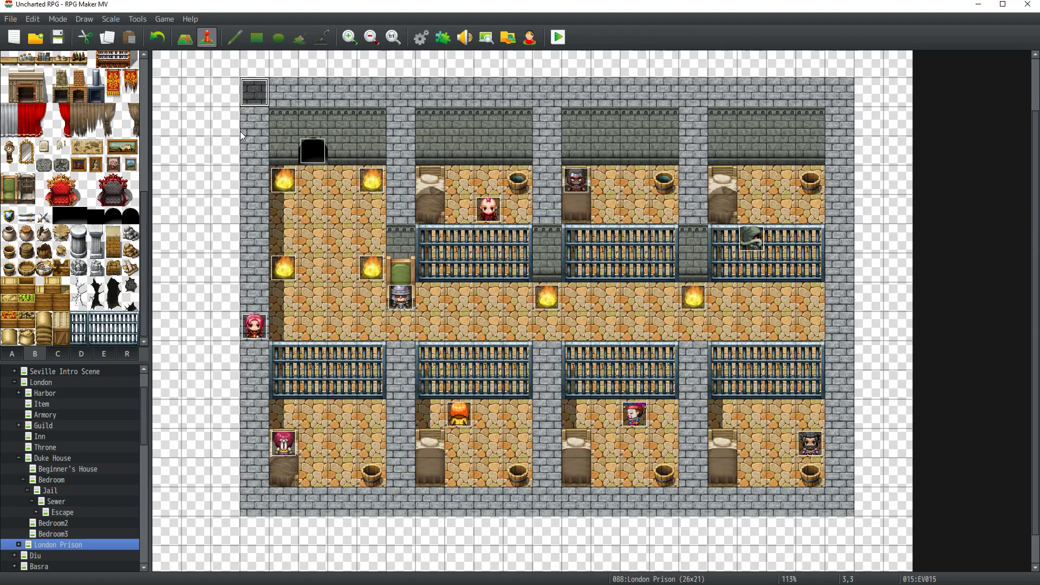
{"action": "left_click", "coordinate": [58, 38]}
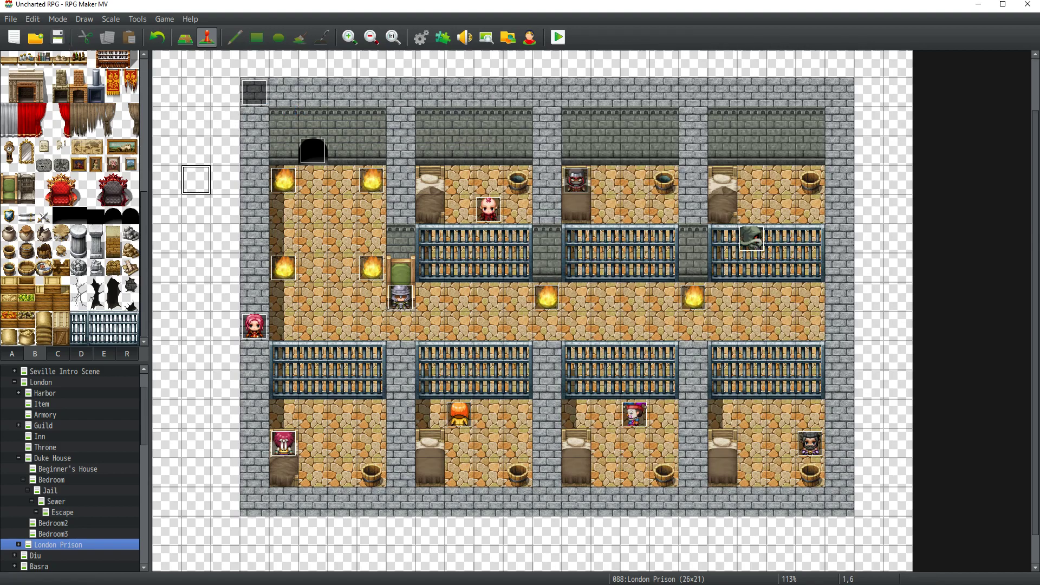
{"action": "left_click", "coordinate": [206, 273]}
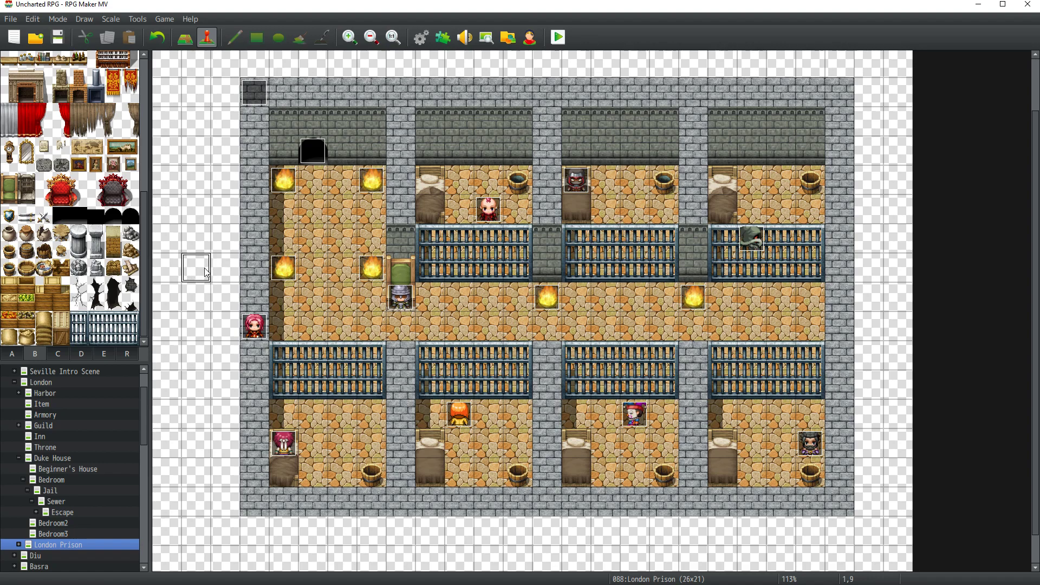
Step: Duplicate page 1 of the andreas event as page 2 and set the new page's switch condition to 0399 scenedone
{"action": "double_click", "coordinate": [285, 443]}
{"action": "left_click", "coordinate": [281, 148]}
{"action": "left_click", "coordinate": [254, 149]}
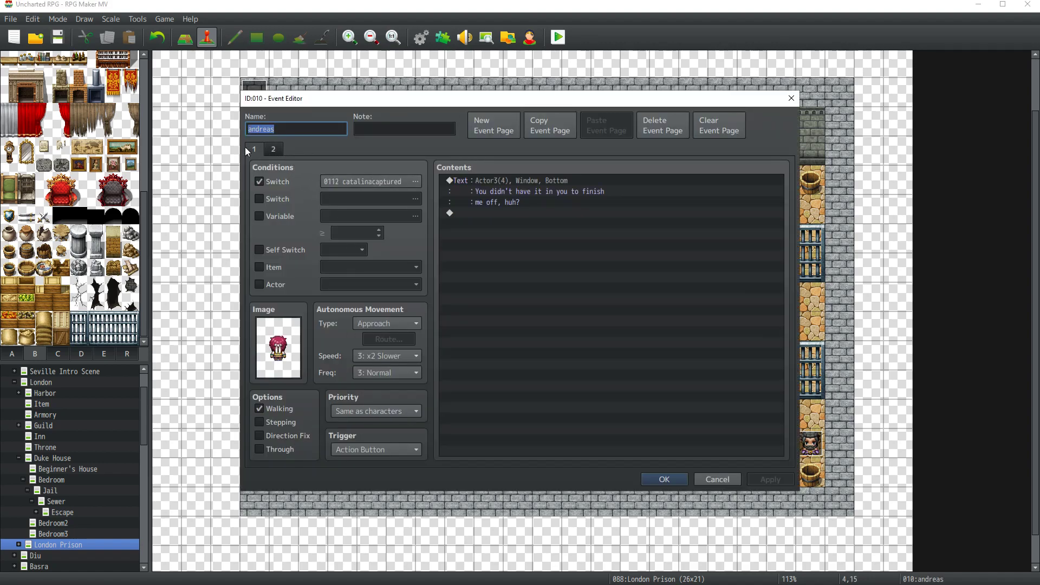
{"action": "left_click", "coordinate": [547, 133]}
{"action": "left_click", "coordinate": [596, 135]}
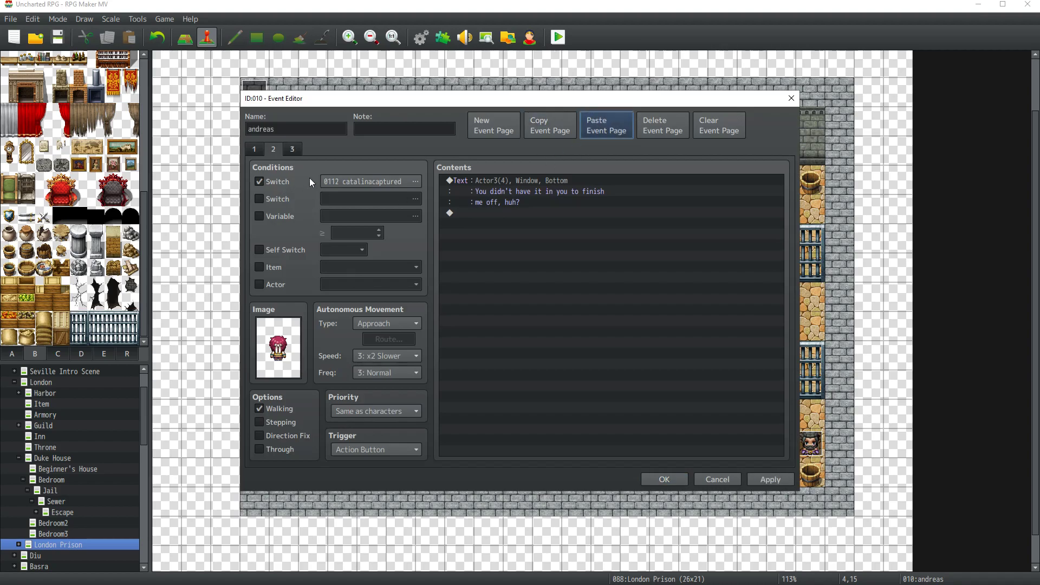
{"action": "left_click", "coordinate": [391, 177]}
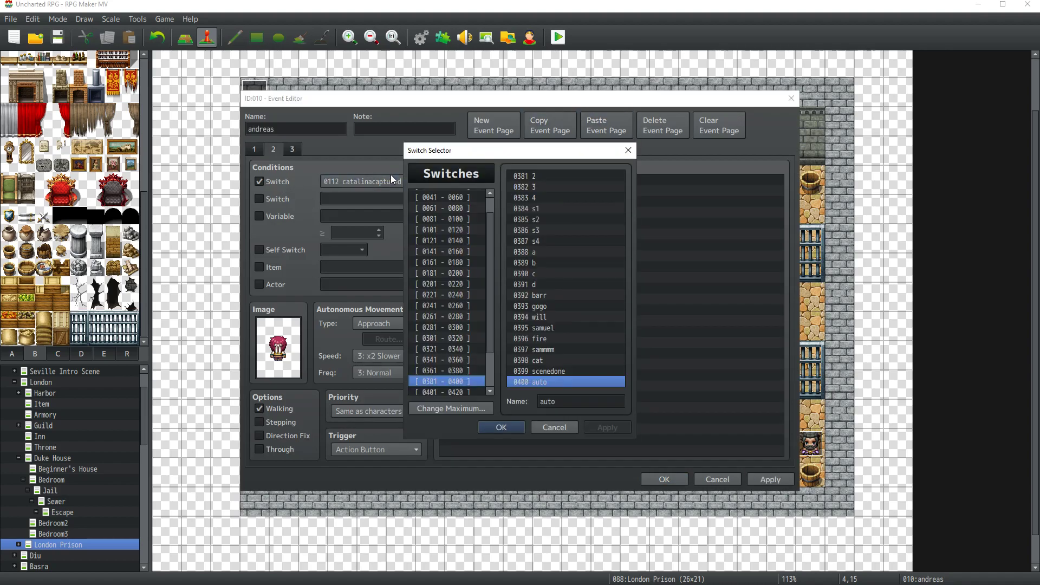
{"action": "double_click", "coordinate": [541, 372]}
Step: Replace the message on page 2 of andreas with "It is getting crowded in here, Captain.", confirm the event and save the project
{"action": "left_click", "coordinate": [541, 182]}
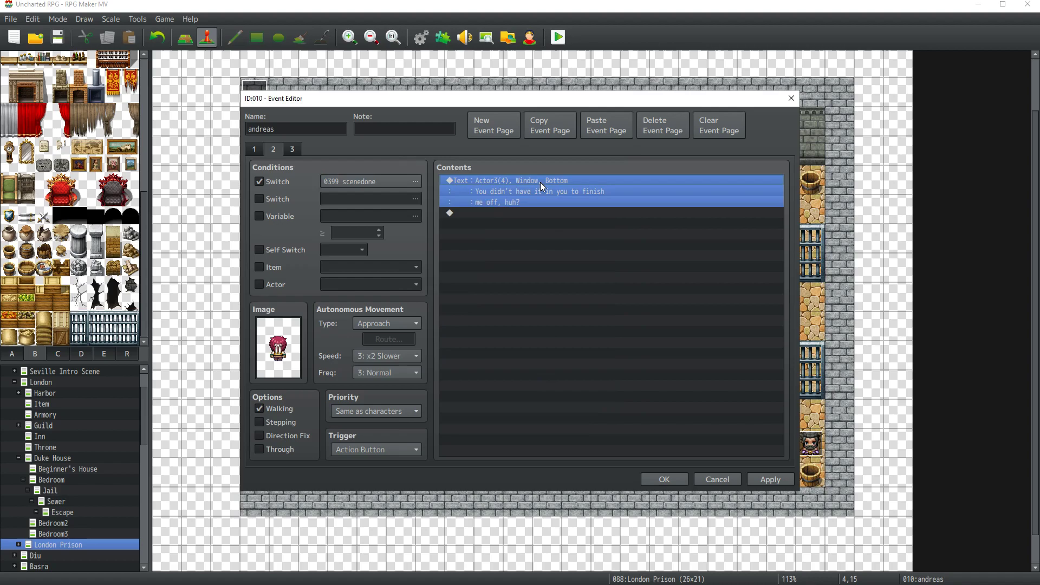
{"action": "double_click", "coordinate": [564, 201]}
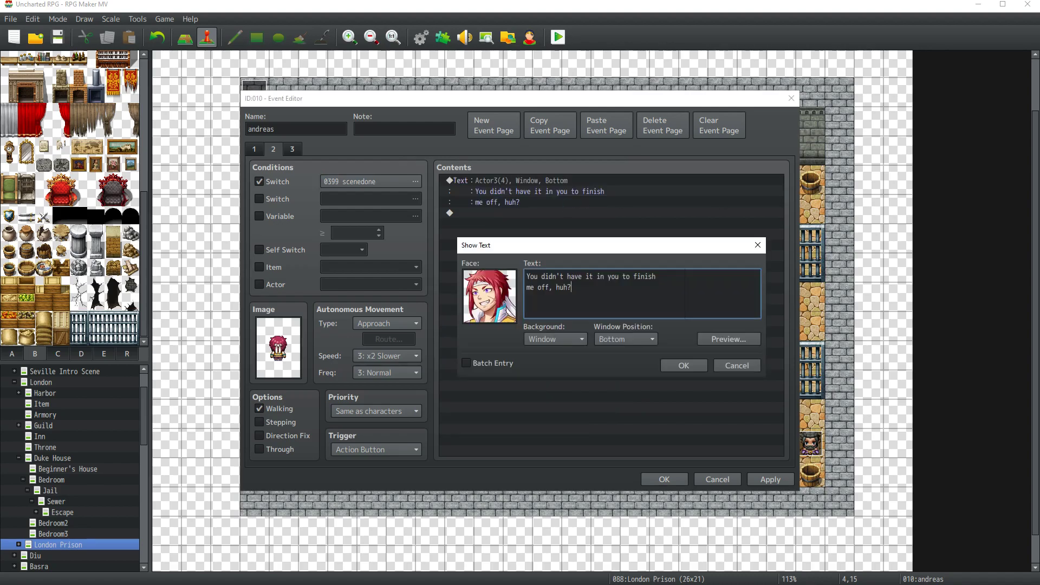
{"action": "left_click_drag", "start_coordinate": [603, 311], "coordinate": [477, 256]}
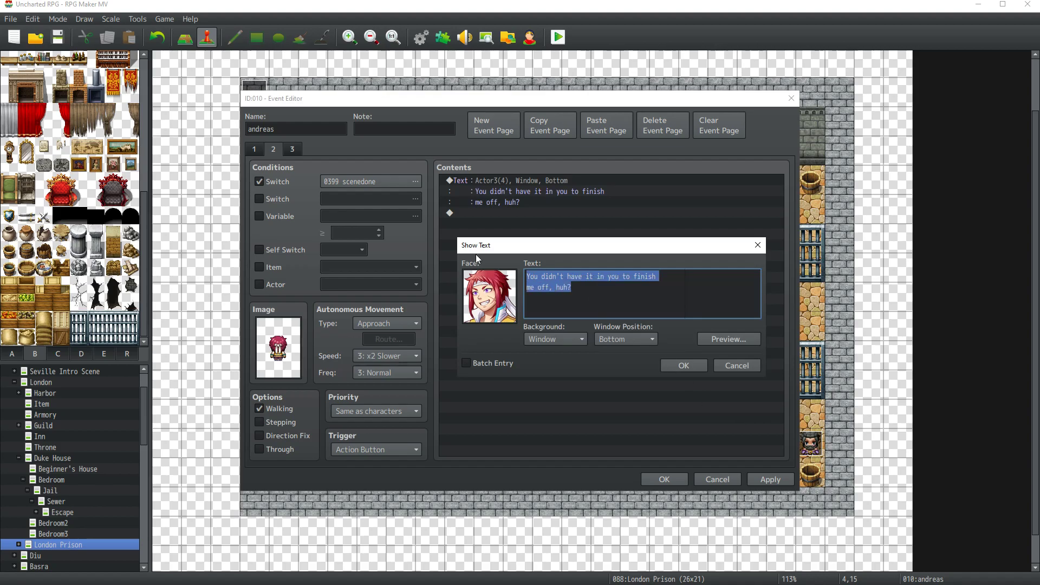
{"action": "key", "text": "BackSpace"}
{"action": "type", "text": "I"}
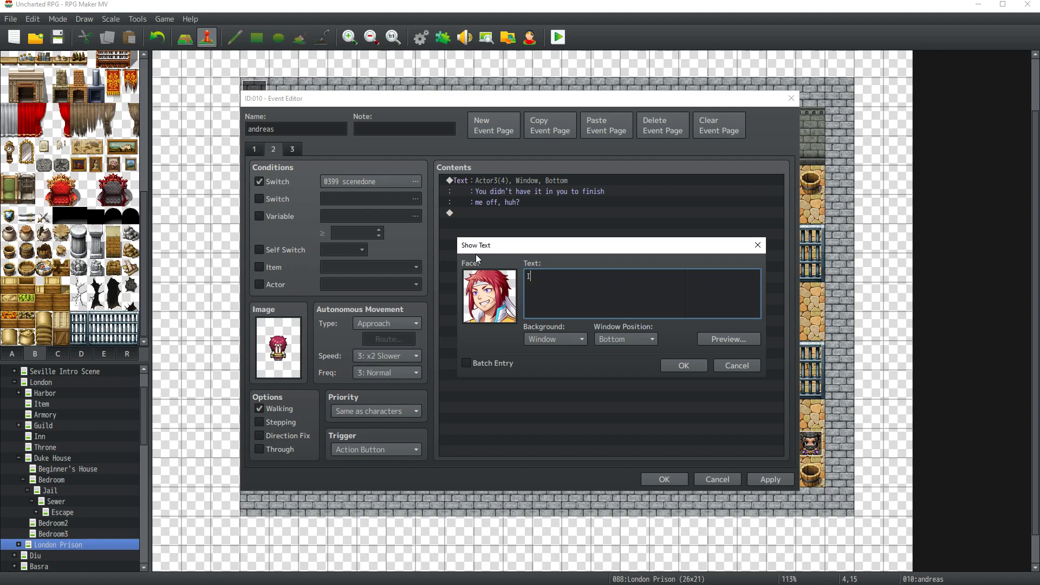
{"action": "type", "text": "t is getting crowded in here, Captain."}
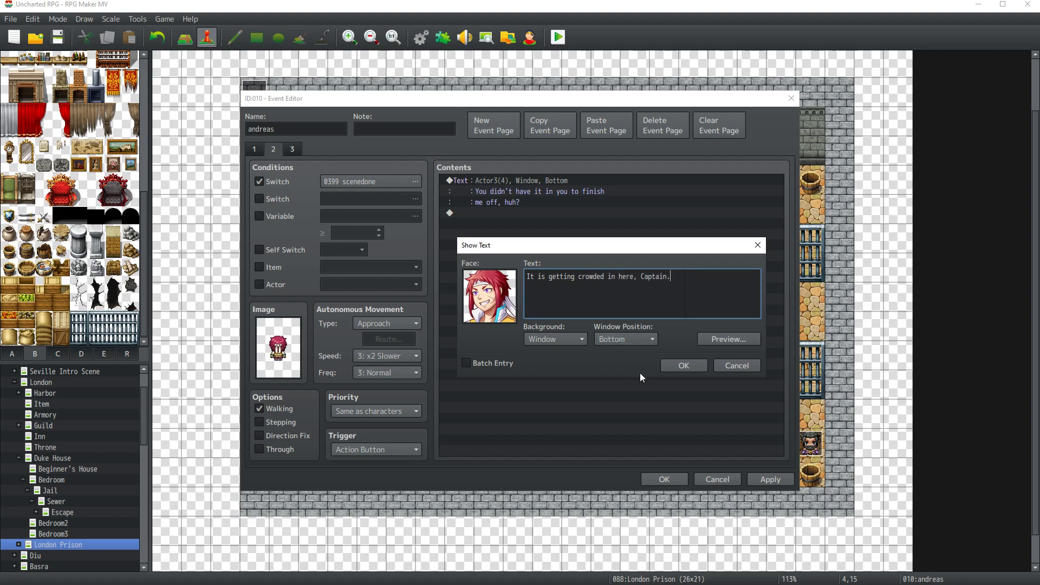
{"action": "left_click", "coordinate": [686, 363]}
{"action": "left_click", "coordinate": [771, 479]}
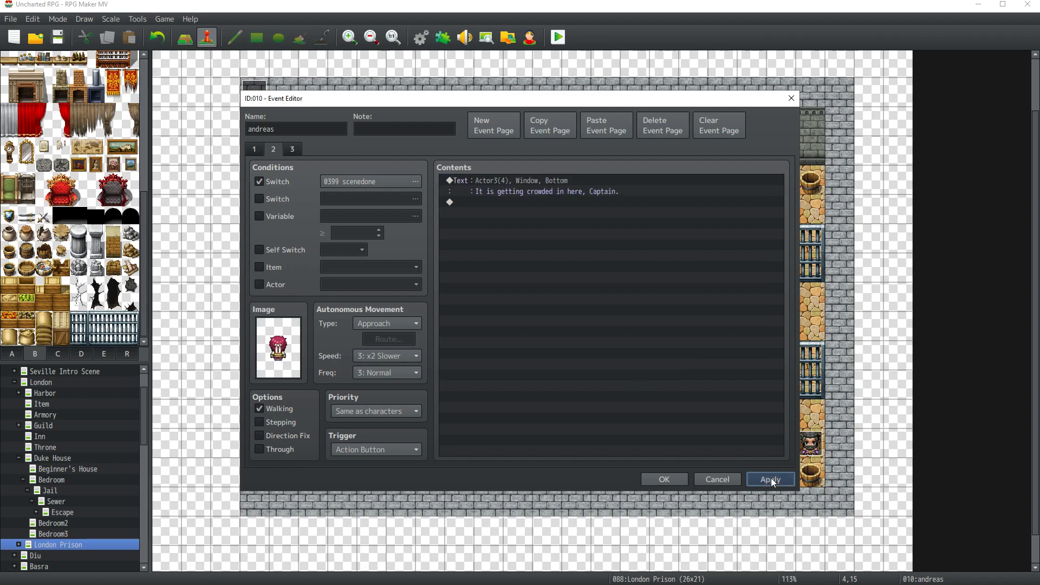
{"action": "left_click", "coordinate": [658, 479]}
{"action": "key", "text": "ctrl+s"}
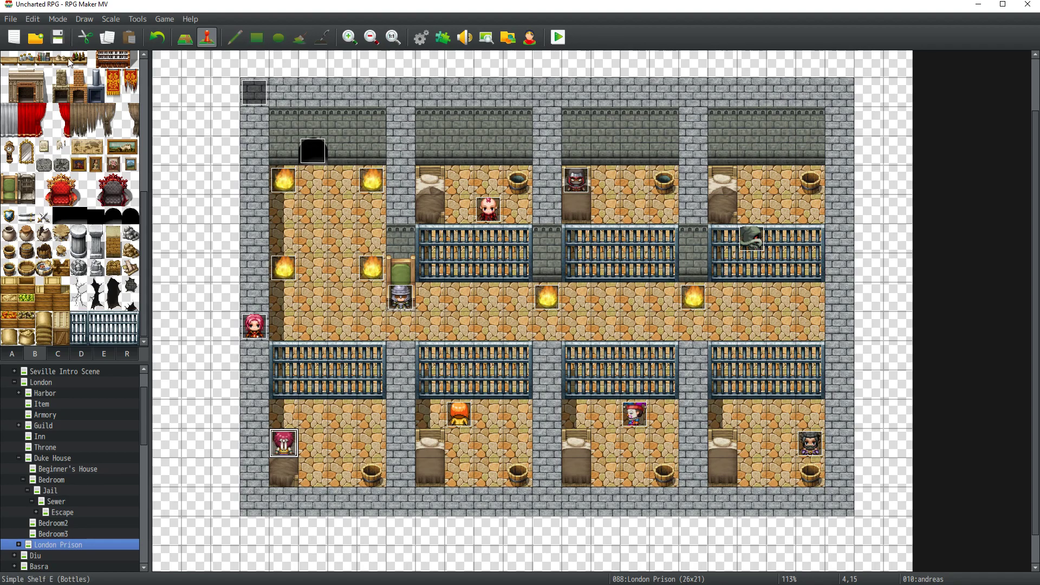
Step: Duplicate page 1 of the pietro event as page 2 and set the new page's switch condition to 0215 ACT III
{"action": "double_click", "coordinate": [464, 414]}
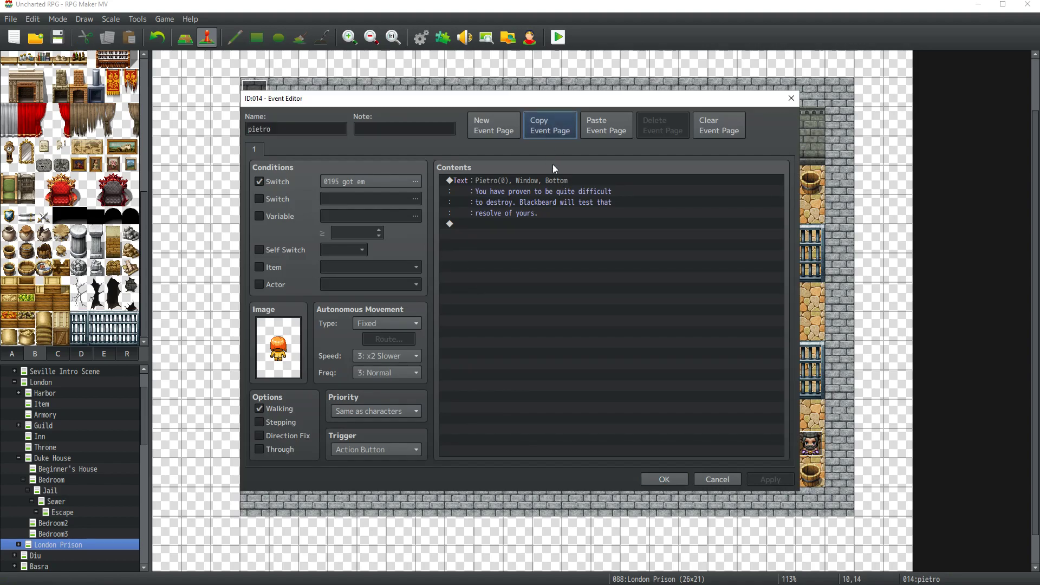
{"action": "left_click", "coordinate": [607, 126]}
{"action": "left_click", "coordinate": [415, 182]}
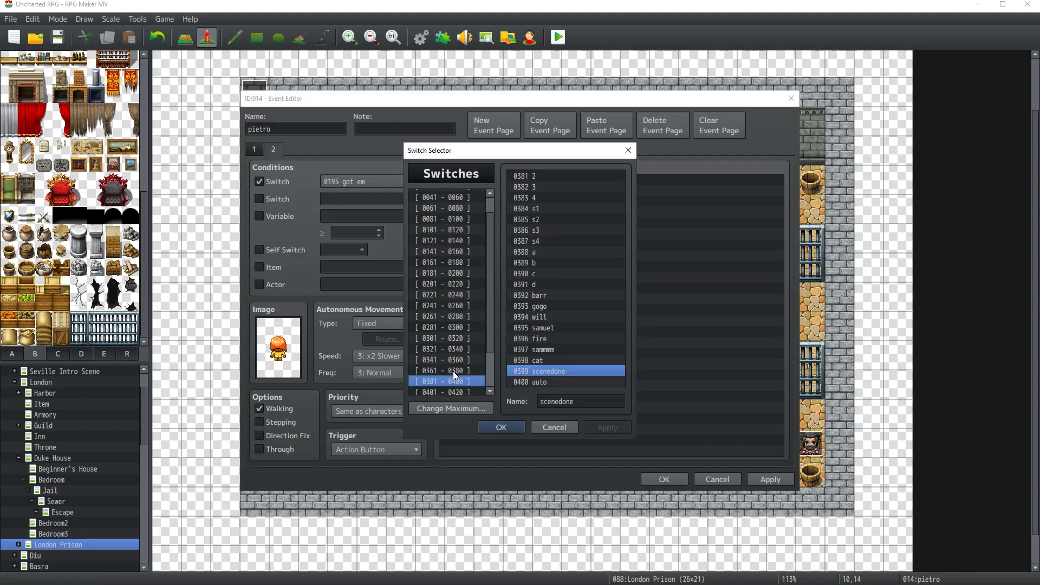
{"action": "left_click_drag", "start_coordinate": [453, 372], "coordinate": [450, 282]}
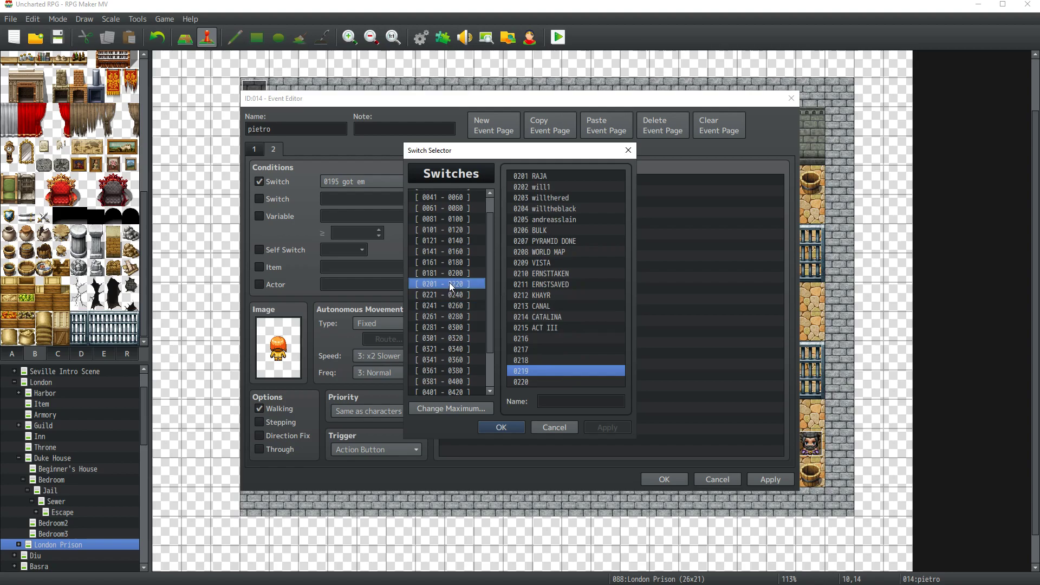
{"action": "double_click", "coordinate": [551, 327]}
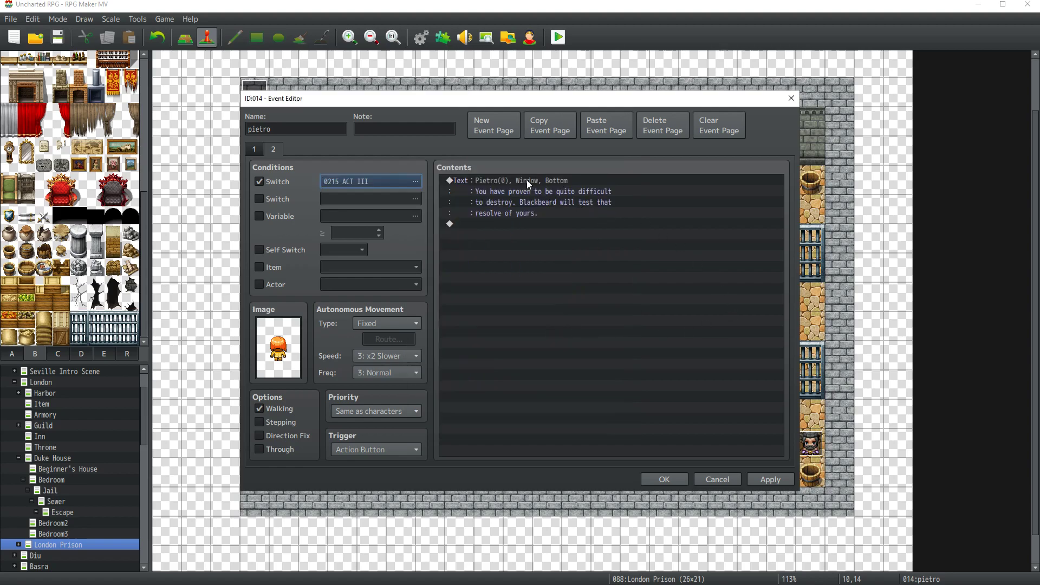
Step: Replace the message on page 2 of pietro with "Blackbeard in a cell. Never thought I'd see the day." and confirm the event
{"action": "double_click", "coordinate": [527, 180]}
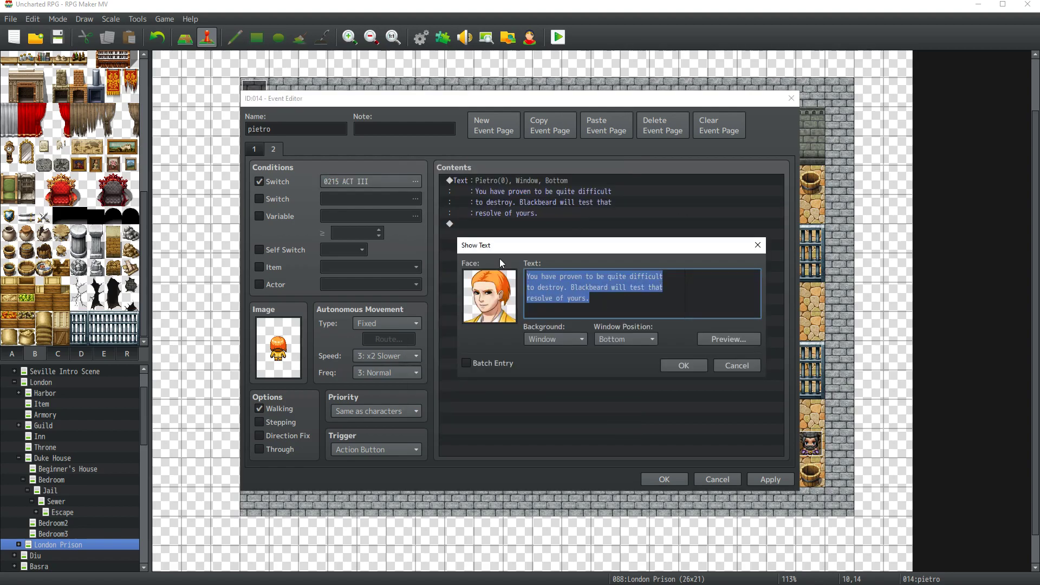
{"action": "type", "text": "Blackb"}
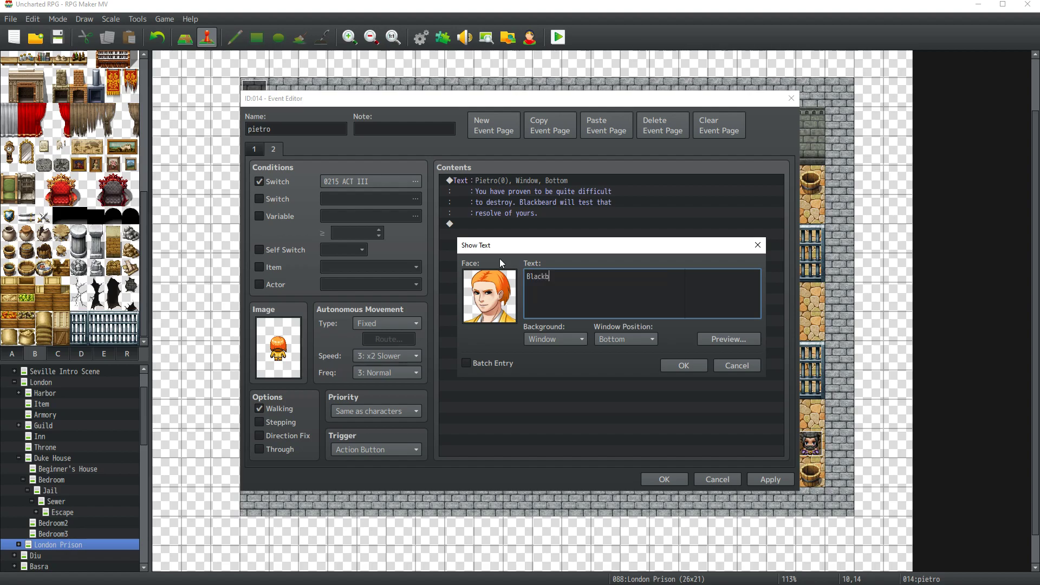
{"action": "type", "text": "eard in a cell"}
{"action": "type", "text": "."}
{"action": "type", "text": " How about"}
{"action": "type", "text": " that"}
{"action": "key", "text": "BackSpace"}
{"action": "key", "text": "BackSpace"}
{"action": "key", "text": "BackSpace"}
{"action": "key", "text": "BackSpace"}
{"action": "key", "text": "BackSpace"}
{"action": "key", "text": "BackSpace"}
{"action": "key", "text": "BackSpace"}
{"action": "key", "text": "BackSpace"}
{"action": "key", "text": "BackSpace"}
{"action": "key", "text": "BackSpace"}
{"action": "key", "text": "BackSpace"}
{"action": "key", "text": "BackSpace"}
{"action": "key", "text": "BackSpace"}
{"action": "key", "text": "BackSpace"}
{"action": "type", "text": "Never thought I'd see tha t"}
{"action": "key", "text": "BackSpace"}
{"action": "key", "text": "BackSpace"}
{"action": "key", "text": "BackSpace"}
{"action": "type", "text": "e day"}
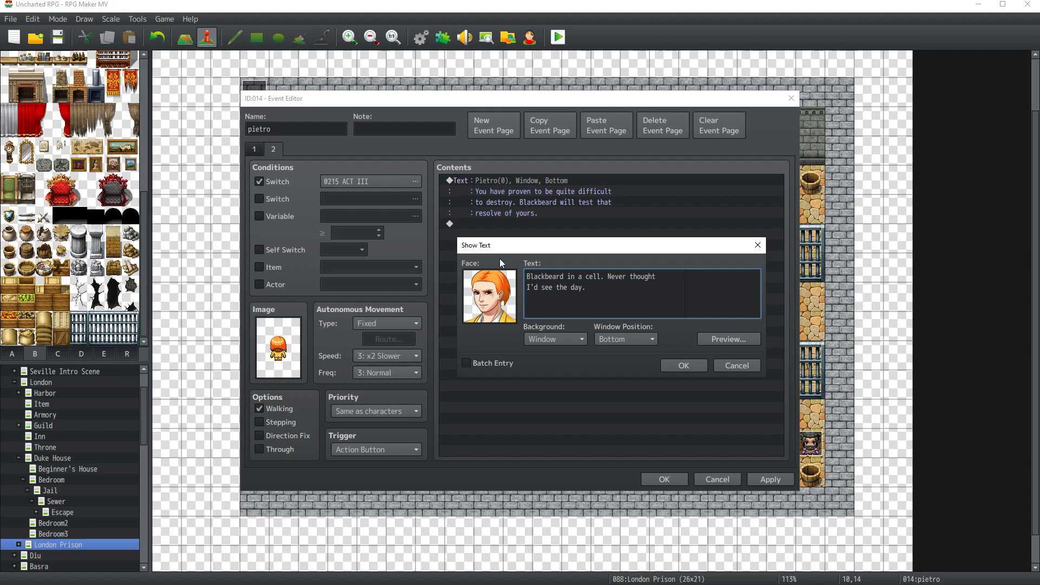
{"action": "left_click", "coordinate": [677, 360]}
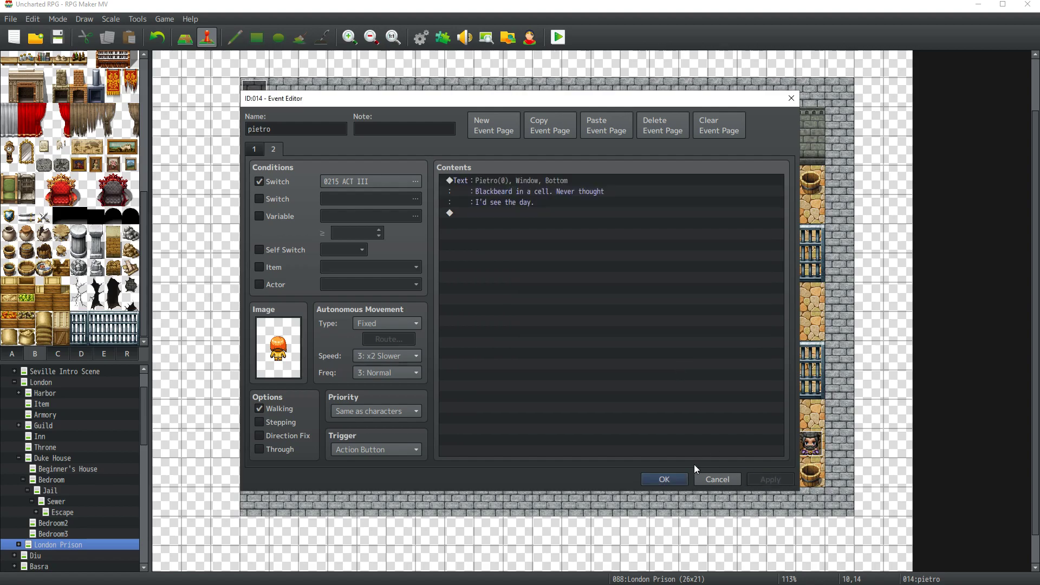
{"action": "left_click", "coordinate": [656, 477]}
Step: Review the dialogue of the Simon, assassin, mime and Dread Pirate prisoner events in the London Prison map
{"action": "double_click", "coordinate": [483, 216]}
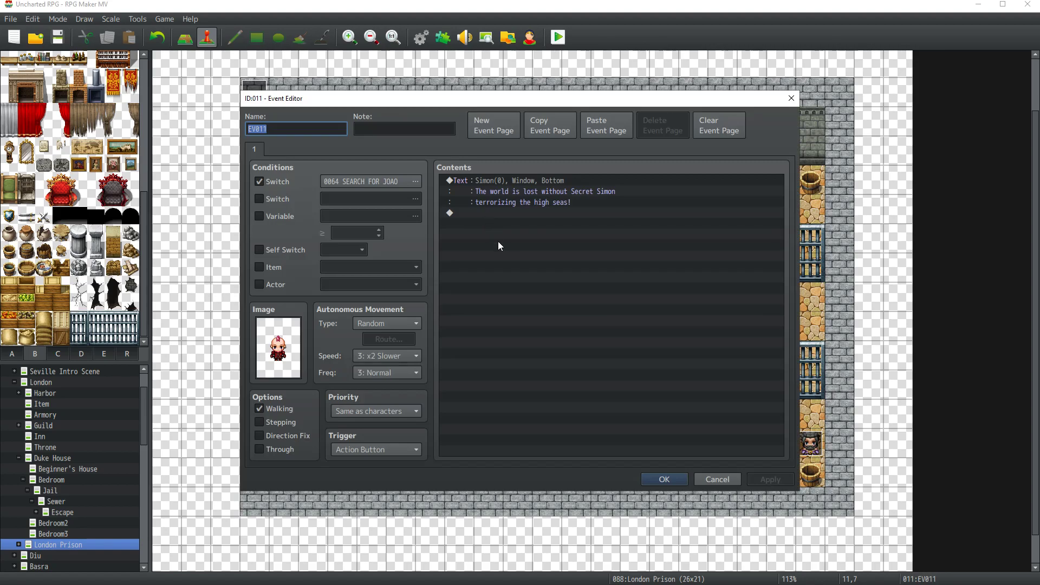
{"action": "key", "text": "Escape"}
{"action": "double_click", "coordinate": [575, 183]}
{"action": "key", "text": "Escape"}
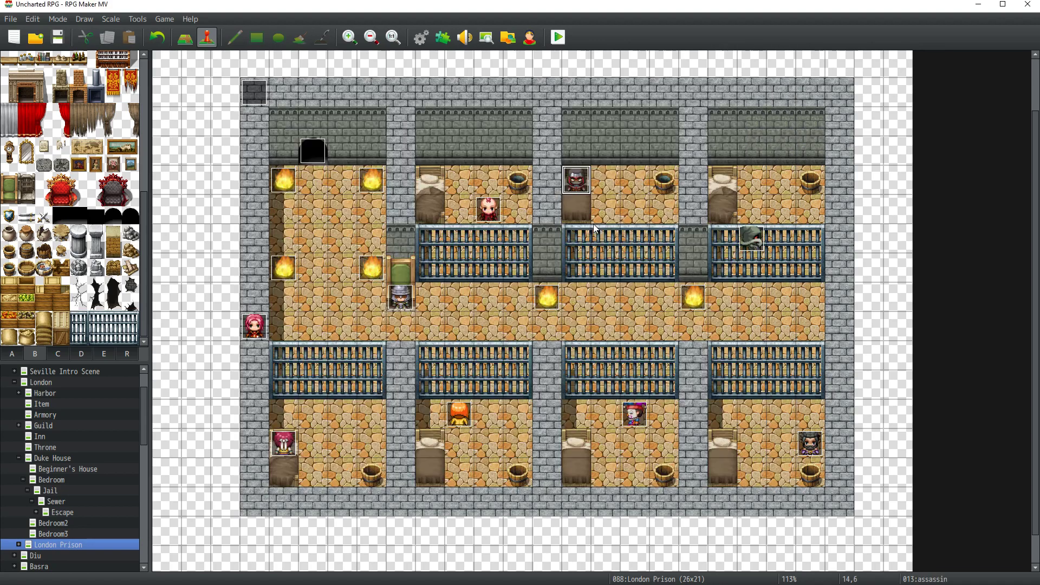
{"action": "double_click", "coordinate": [637, 414]}
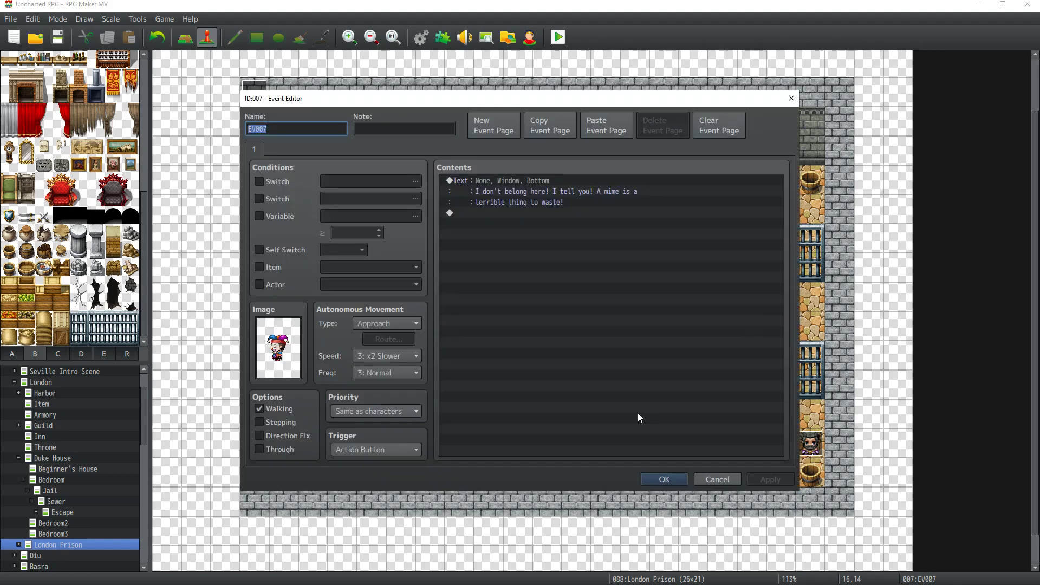
{"action": "key", "text": "Escape"}
{"action": "double_click", "coordinate": [755, 242]}
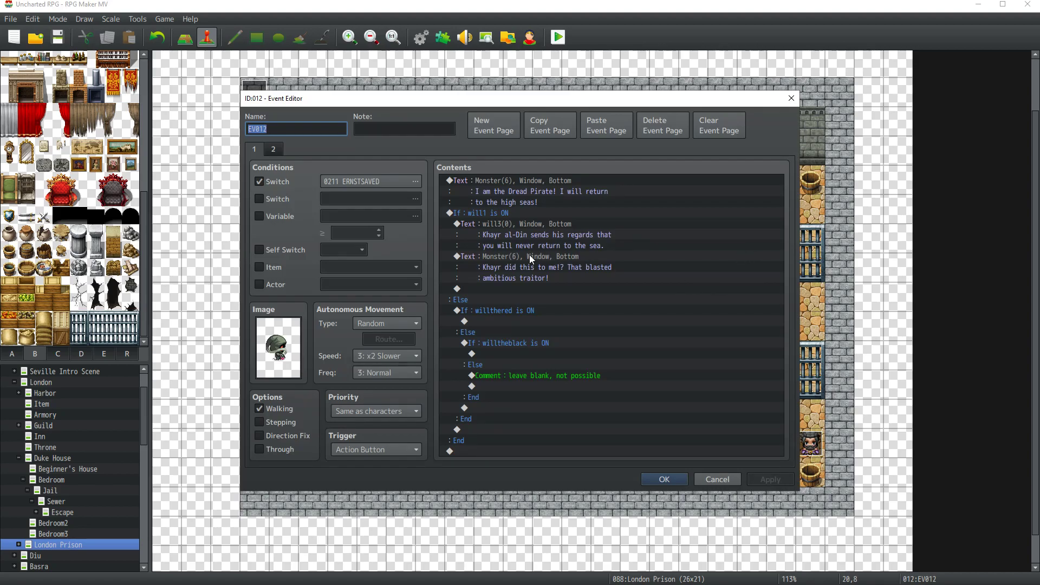
{"action": "left_click", "coordinate": [680, 481]}
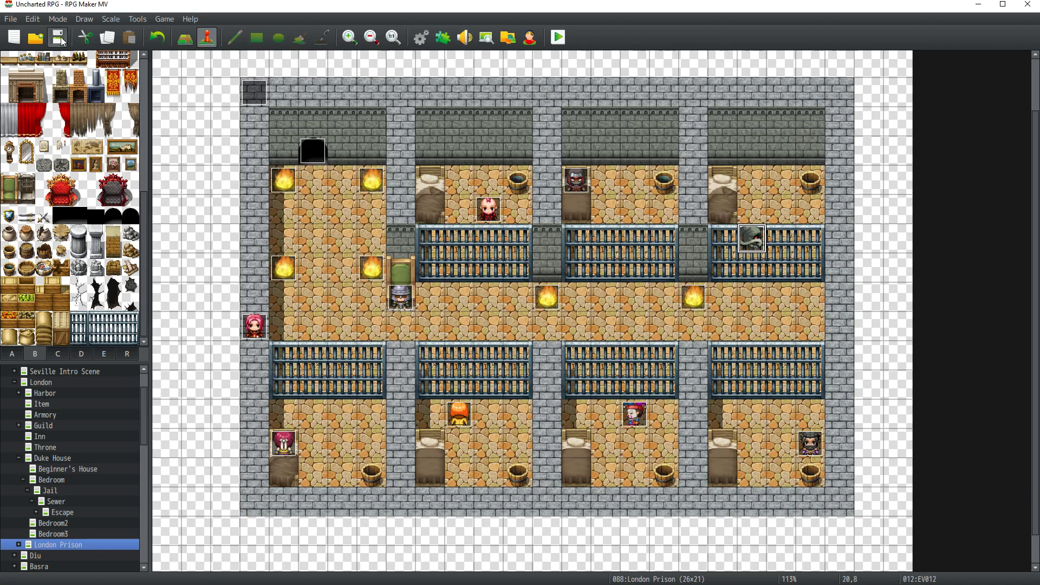
Step: On page 1 of EV012, copy the will3 message about Khayr al-Din from the will1 branch into the empty willthered branch
{"action": "double_click", "coordinate": [750, 240]}
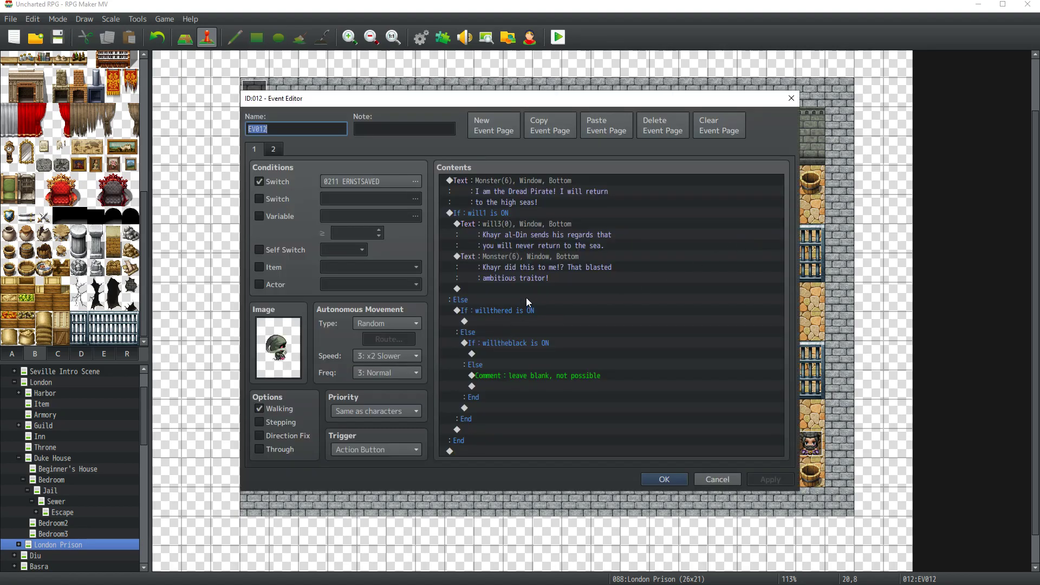
{"action": "left_click", "coordinate": [494, 215]}
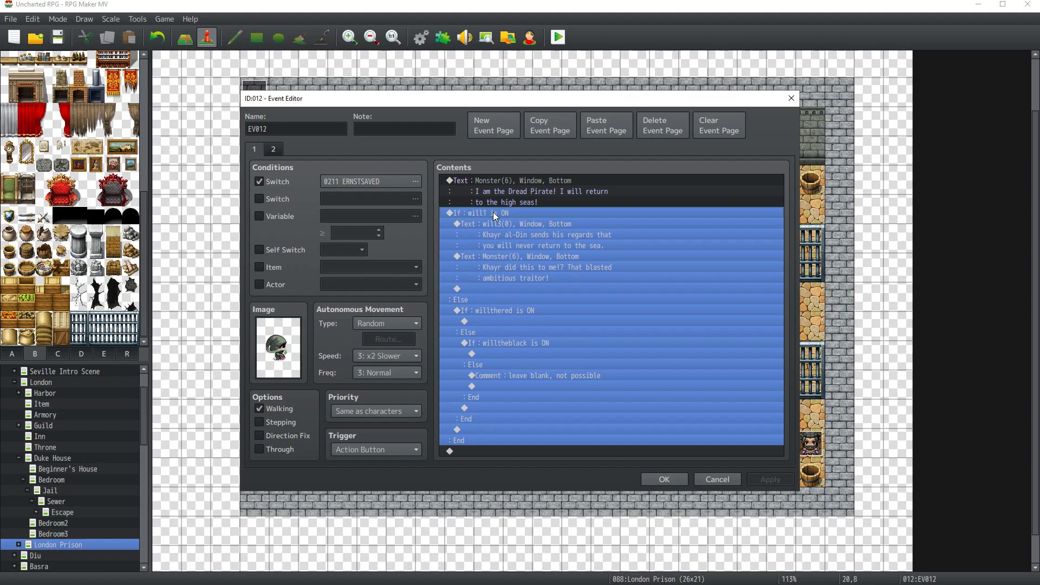
{"action": "left_click", "coordinate": [513, 322]}
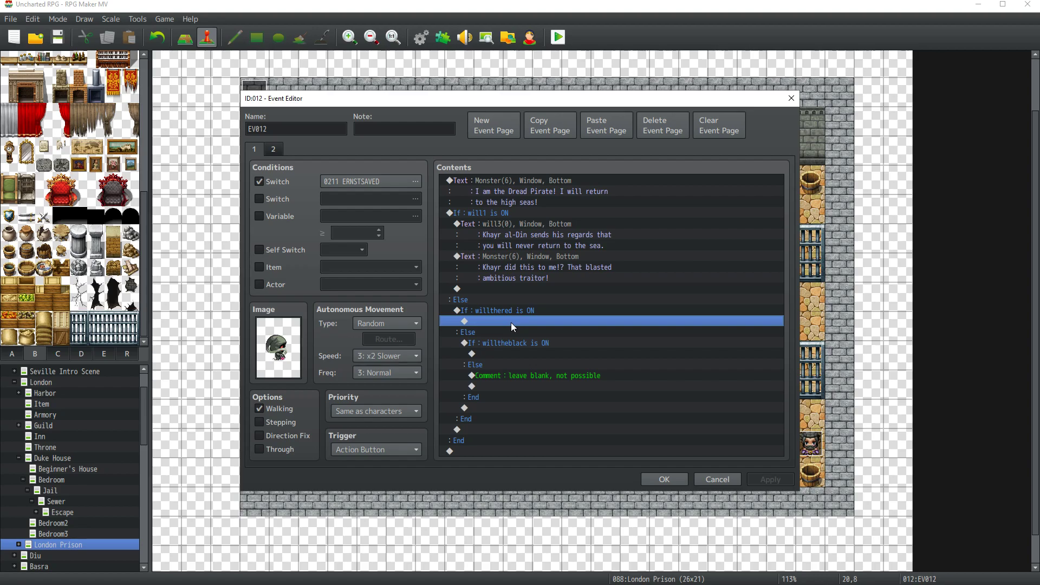
{"action": "double_click", "coordinate": [496, 215]}
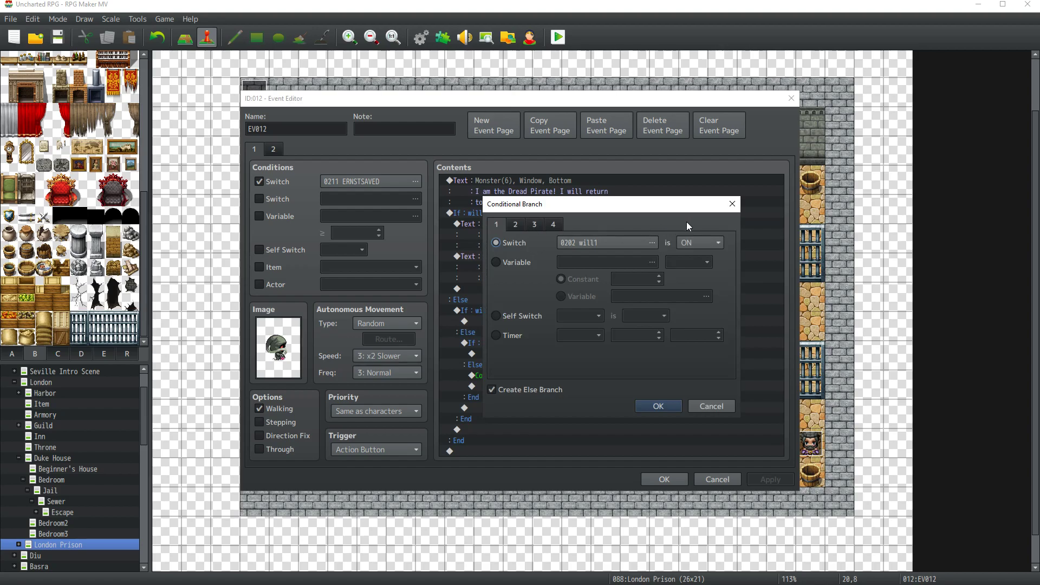
{"action": "left_click", "coordinate": [732, 204]}
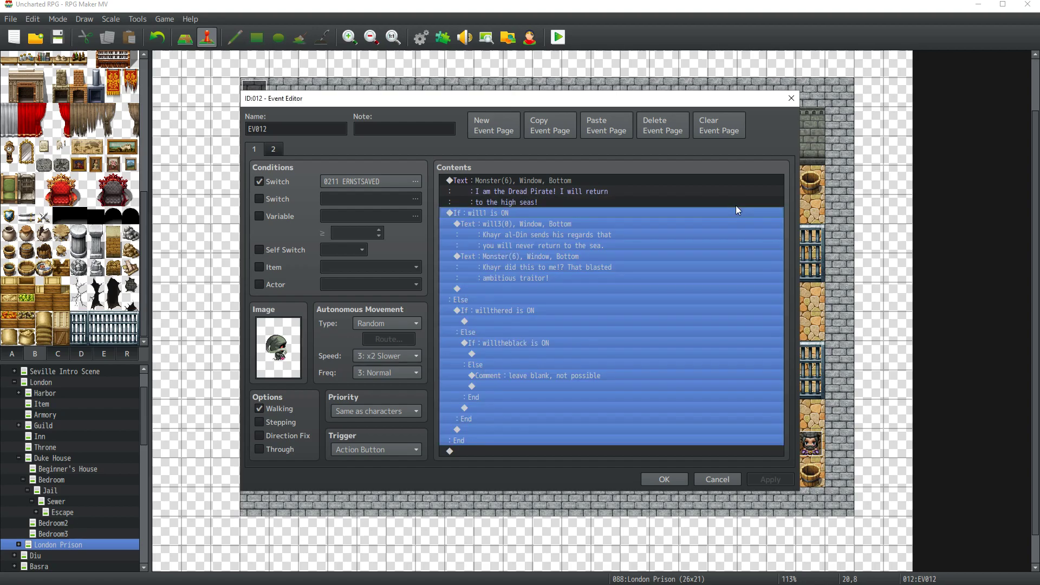
{"action": "left_click", "coordinate": [490, 301]}
{"action": "left_click", "coordinate": [500, 332]}
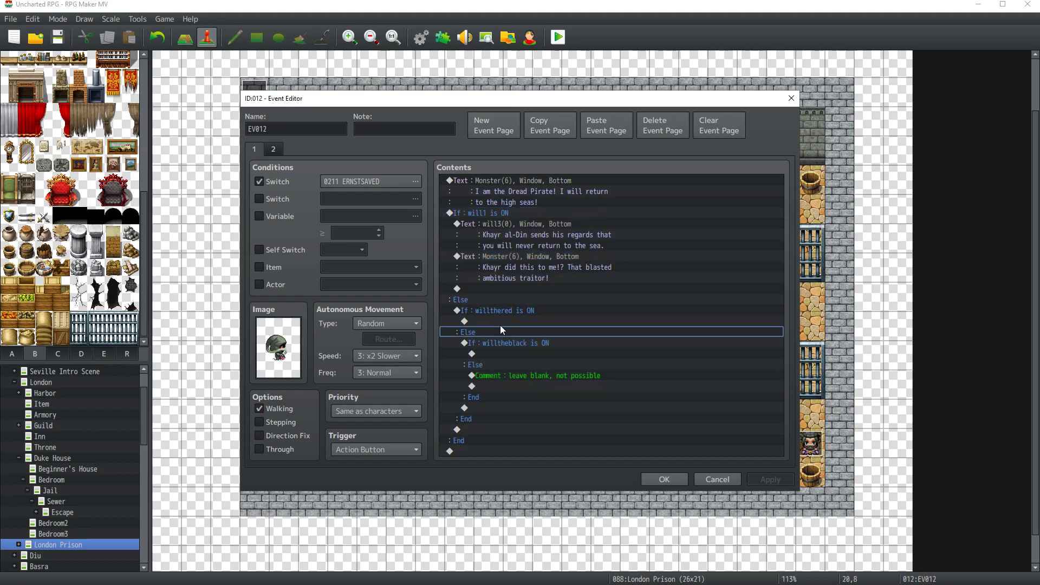
{"action": "left_click", "coordinate": [515, 320]}
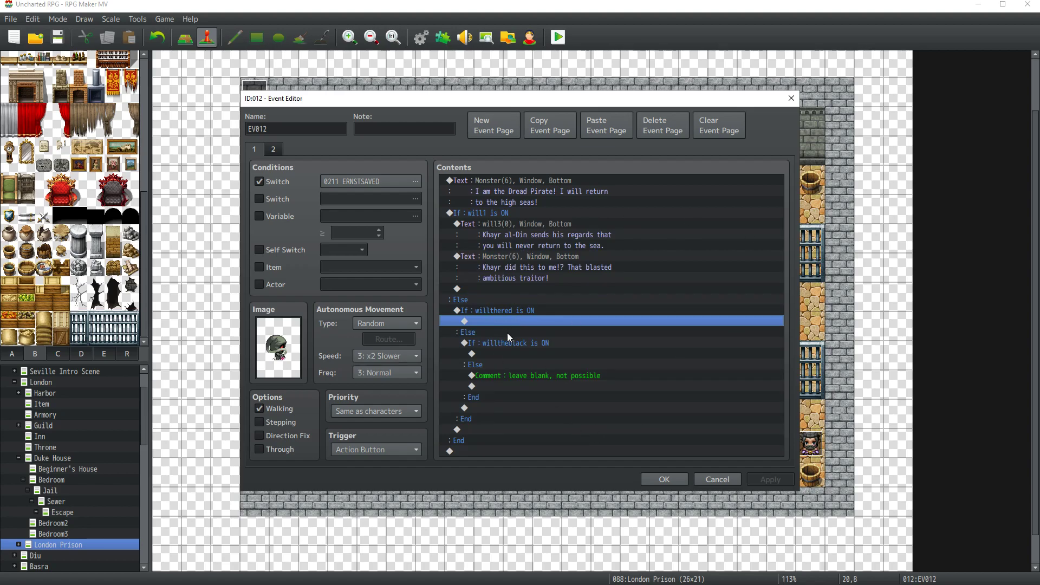
{"action": "left_click", "coordinate": [510, 225]}
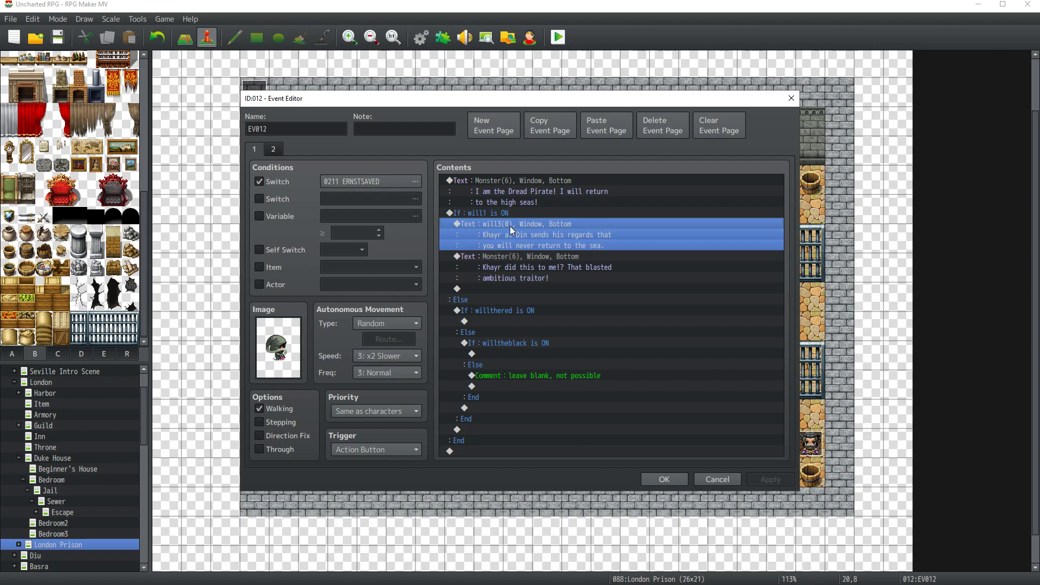
{"action": "key", "text": "ctrl+c"}
{"action": "left_click", "coordinate": [511, 324]}
{"action": "key", "text": "ctrl+v"}
Step: Change the face image of the copied message in the willthered branch to will4
{"action": "double_click", "coordinate": [520, 322]}
{"action": "double_click", "coordinate": [490, 292]}
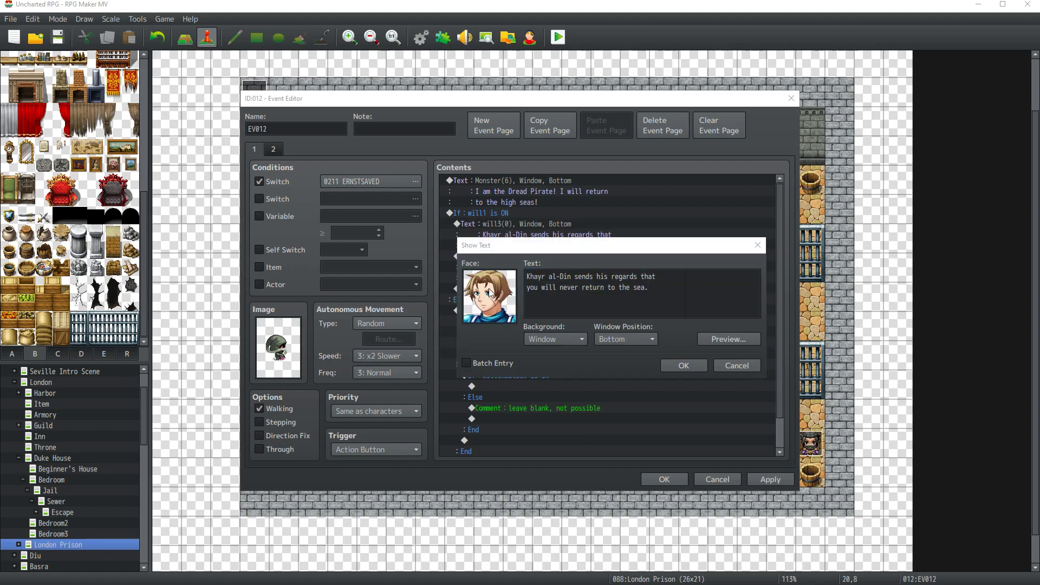
{"action": "left_click", "coordinate": [799, 184]}
{"action": "mouse_move", "coordinate": [578, 240]}
{"action": "left_mouse_down"}
{"action": "mouse_move", "coordinate": [730, 229]}
{"action": "mouse_move", "coordinate": [584, 231]}
{"action": "left_mouse_up"}
{"action": "double_click", "coordinate": [467, 300]}
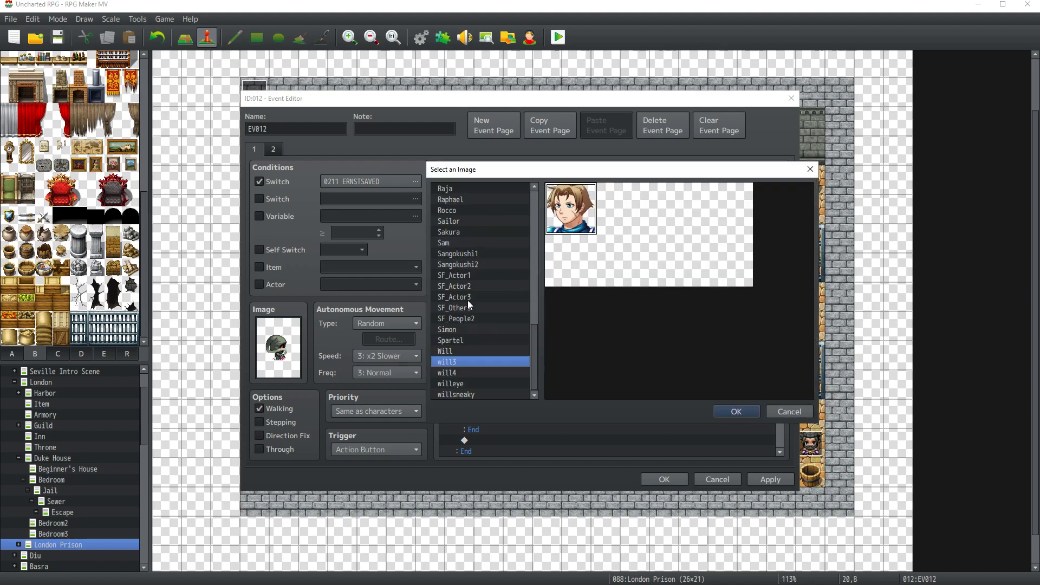
{"action": "left_click", "coordinate": [457, 373]}
{"action": "double_click", "coordinate": [581, 222]}
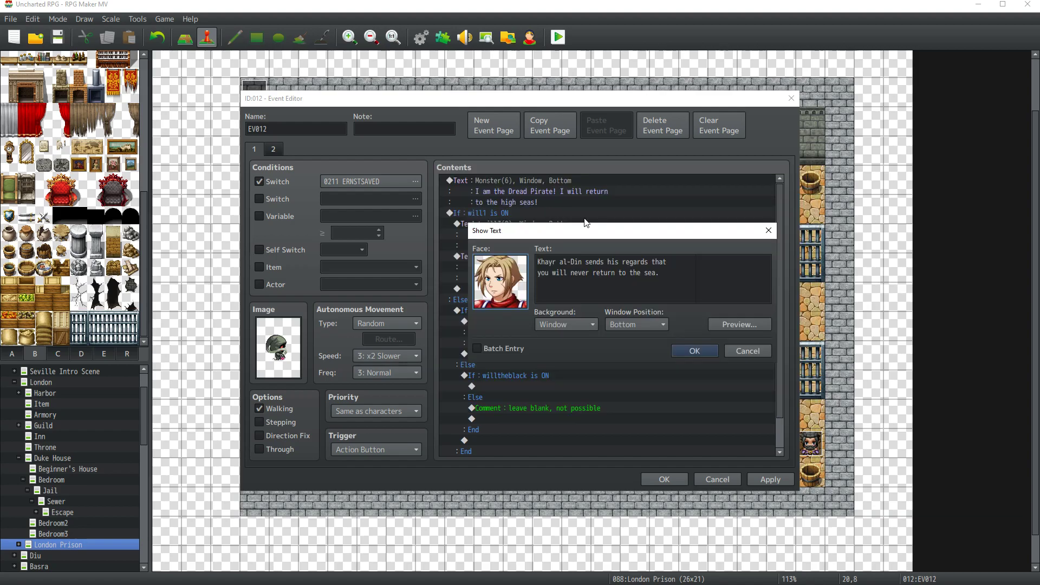
{"action": "left_click", "coordinate": [695, 351]}
Step: Copy the Monster reply "Khayr did this to me!? That blasted ambitious traitor!" from the will1 branch to below the will4 message
{"action": "scroll", "coordinate": [552, 359], "scroll_direction": "down", "scroll_amount": 1}
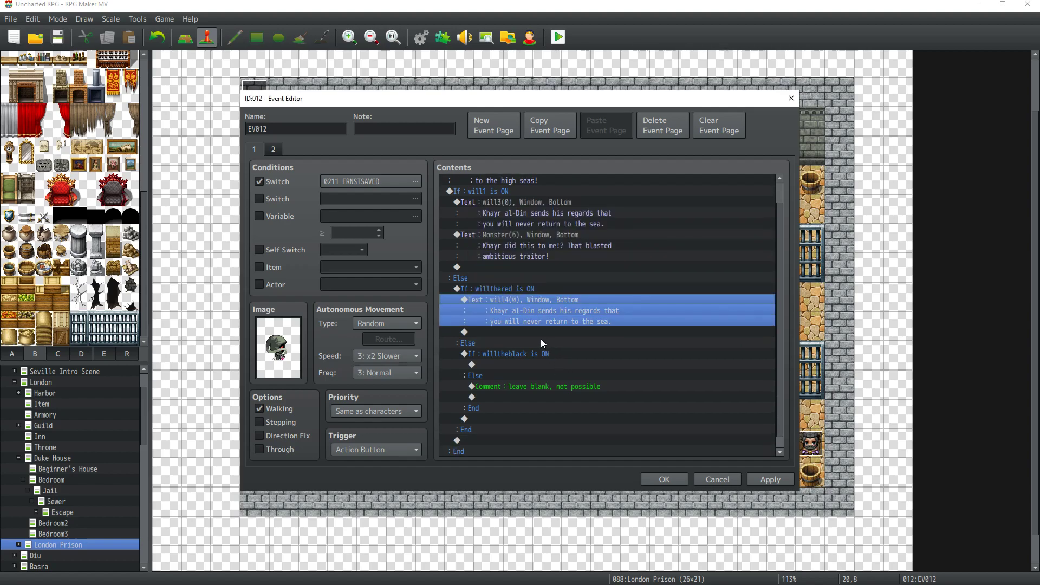
{"action": "left_click", "coordinate": [539, 340]}
{"action": "left_click", "coordinate": [519, 354]}
{"action": "double_click", "coordinate": [519, 355]}
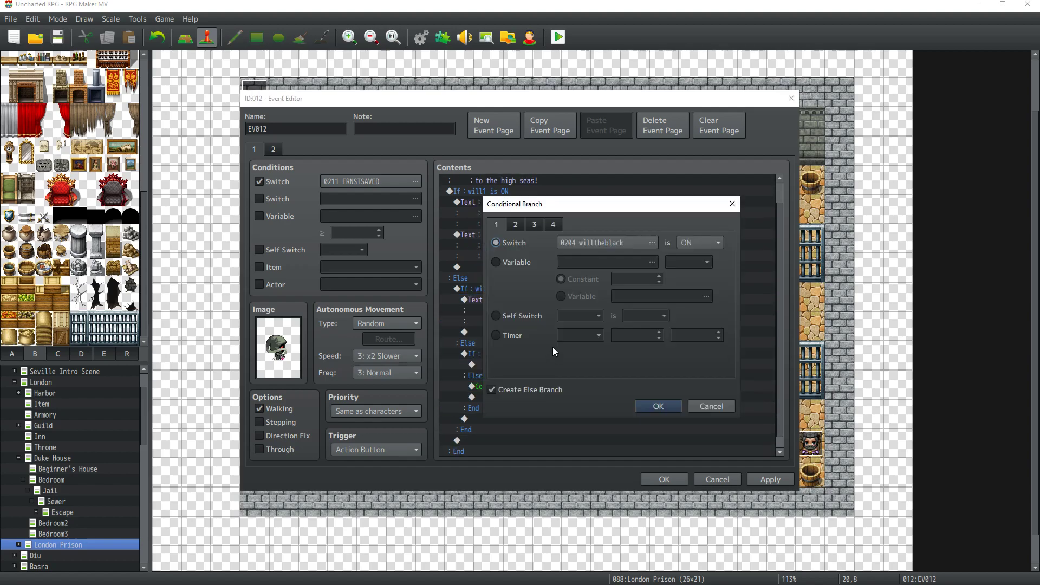
{"action": "left_click", "coordinate": [733, 200]}
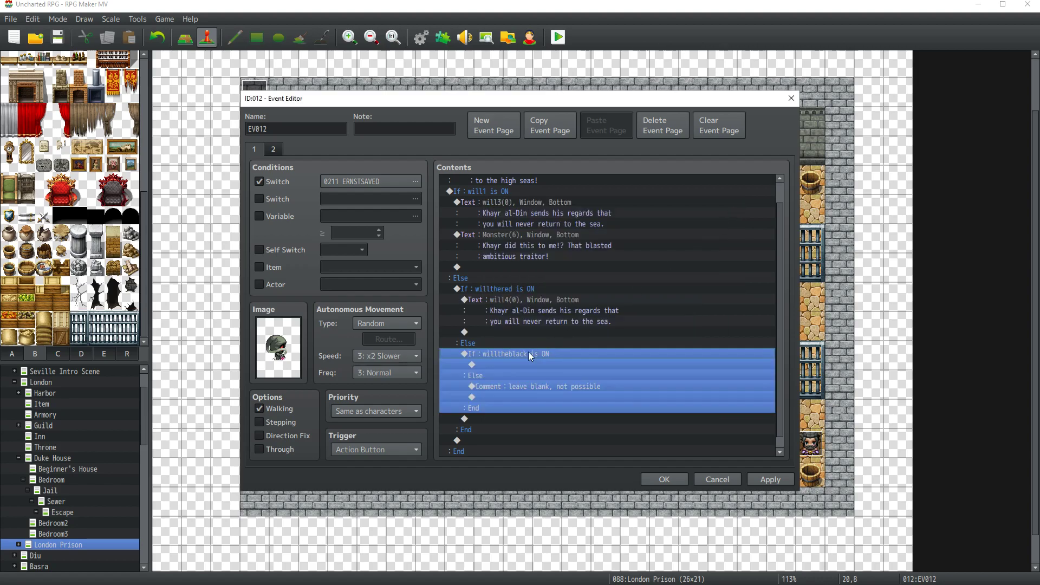
{"action": "left_click", "coordinate": [519, 292]}
{"action": "left_click", "coordinate": [522, 234]}
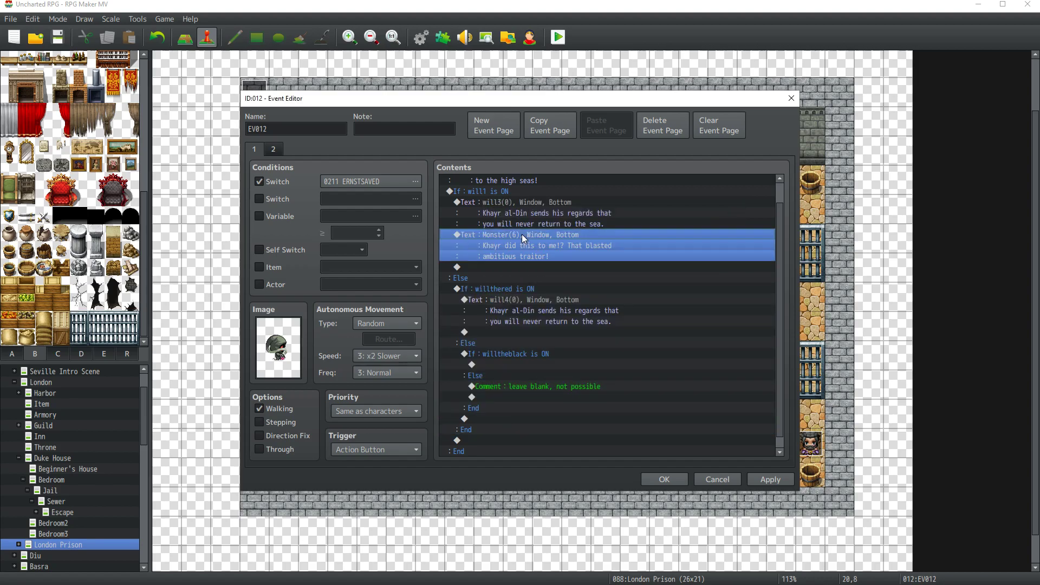
{"action": "left_click", "coordinate": [524, 332]}
{"action": "key", "text": "ctrl+v"}
Step: Copy the will4 message and the Monster reply from the willthered branch into the empty willtheblack branch
{"action": "left_click", "coordinate": [530, 301]}
{"action": "left_click", "coordinate": [511, 335], "text": "shift"}
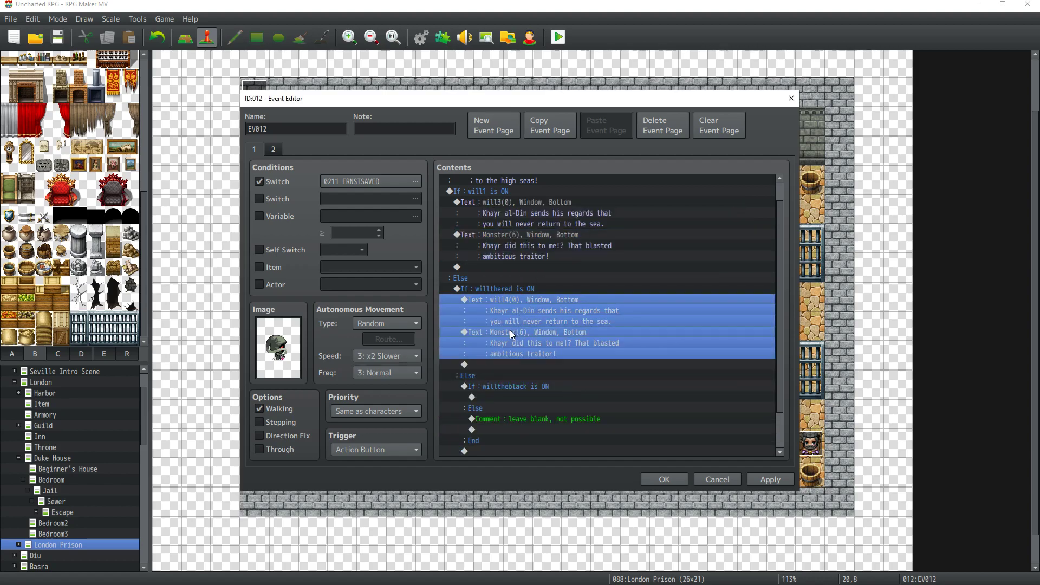
{"action": "left_click", "coordinate": [503, 398]}
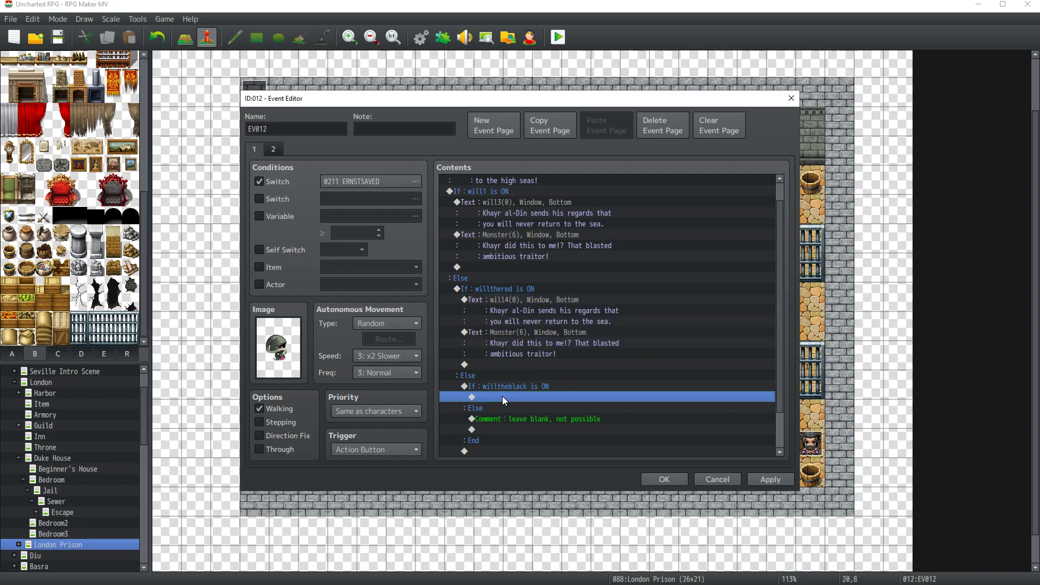
{"action": "key", "text": "ctrl+v"}
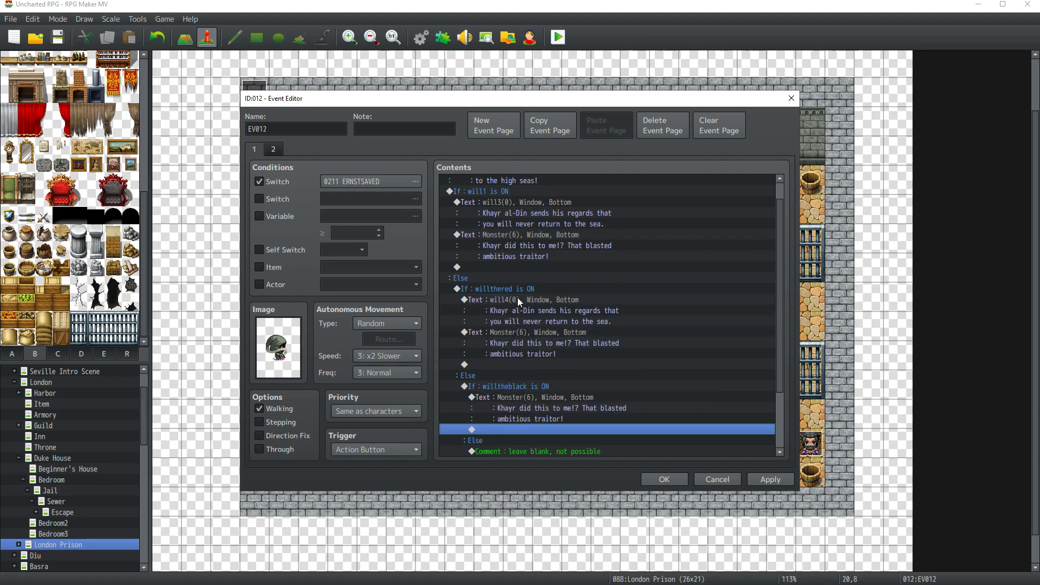
{"action": "left_click", "coordinate": [518, 301]}
{"action": "key", "text": "ctrl+c"}
{"action": "left_click", "coordinate": [520, 397]}
{"action": "key", "text": "ctrl+v"}
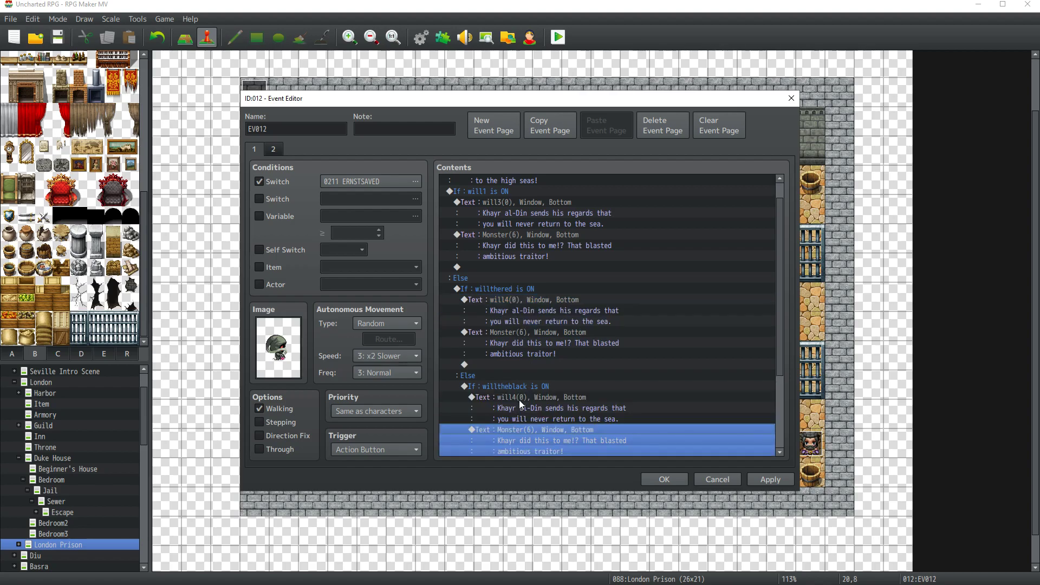
Step: Set the face image of the copied Khayr al-Din message in the willtheblack branch to willeye and confirm the event
{"action": "double_click", "coordinate": [521, 404]}
{"action": "double_click", "coordinate": [489, 297]}
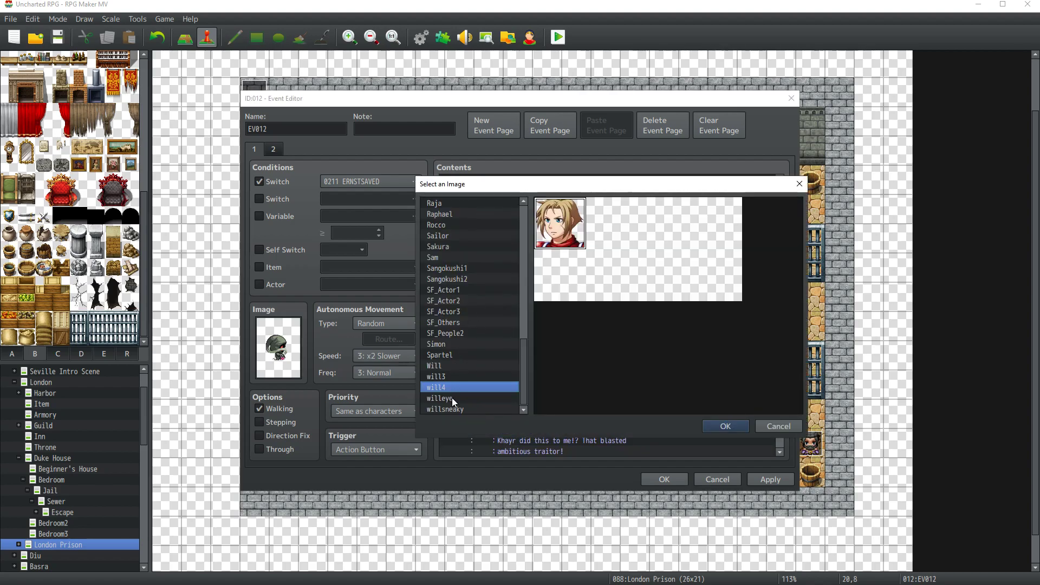
{"action": "left_click", "coordinate": [716, 425]}
{"action": "left_click", "coordinate": [681, 364]}
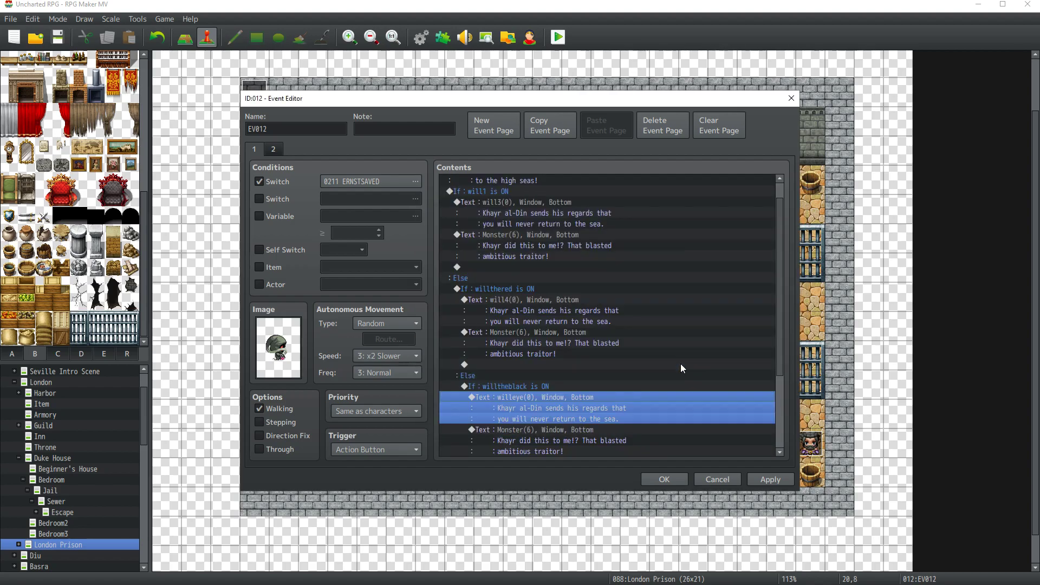
{"action": "left_click", "coordinate": [769, 479]}
{"action": "scroll", "coordinate": [674, 390], "scroll_direction": "down", "scroll_amount": 5}
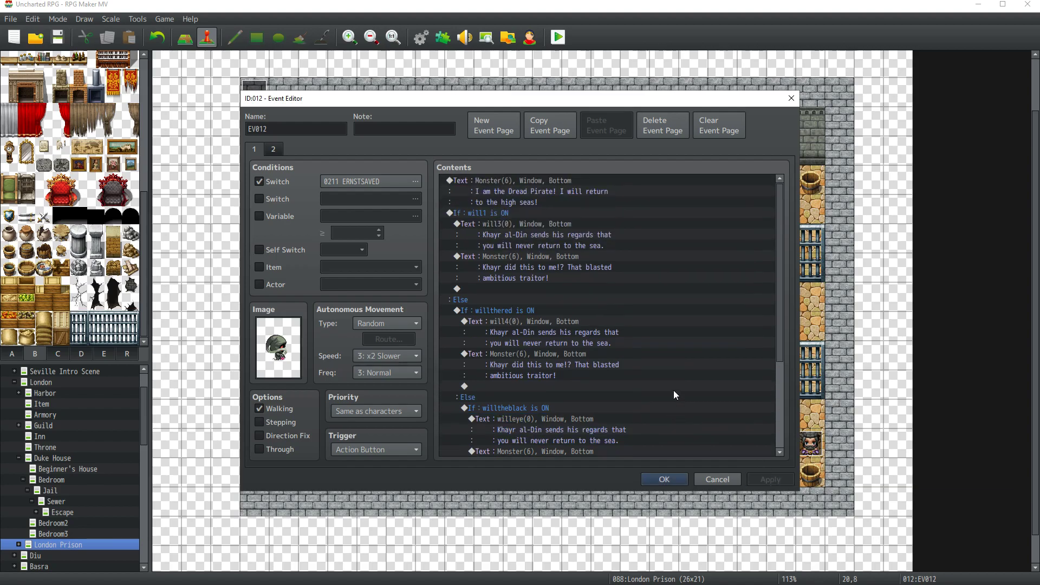
{"action": "left_click", "coordinate": [665, 479]}
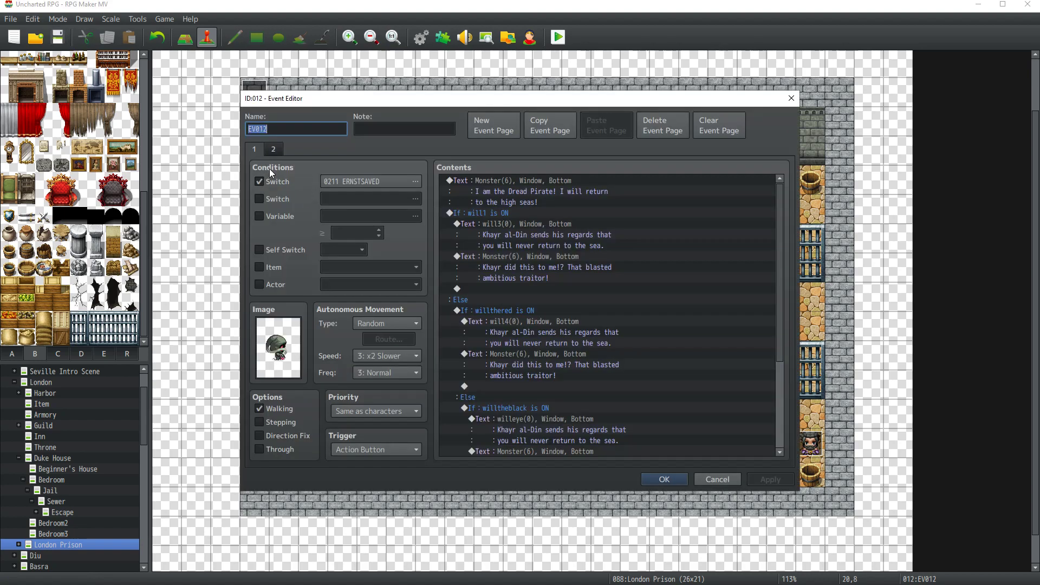
Step: Compare the conditions and dialogue branches on pages 1 and 2 of EV012
{"action": "left_click", "coordinate": [276, 150]}
{"action": "left_click", "coordinate": [254, 149]}
{"action": "left_click", "coordinate": [277, 150]}
{"action": "left_click", "coordinate": [258, 150]}
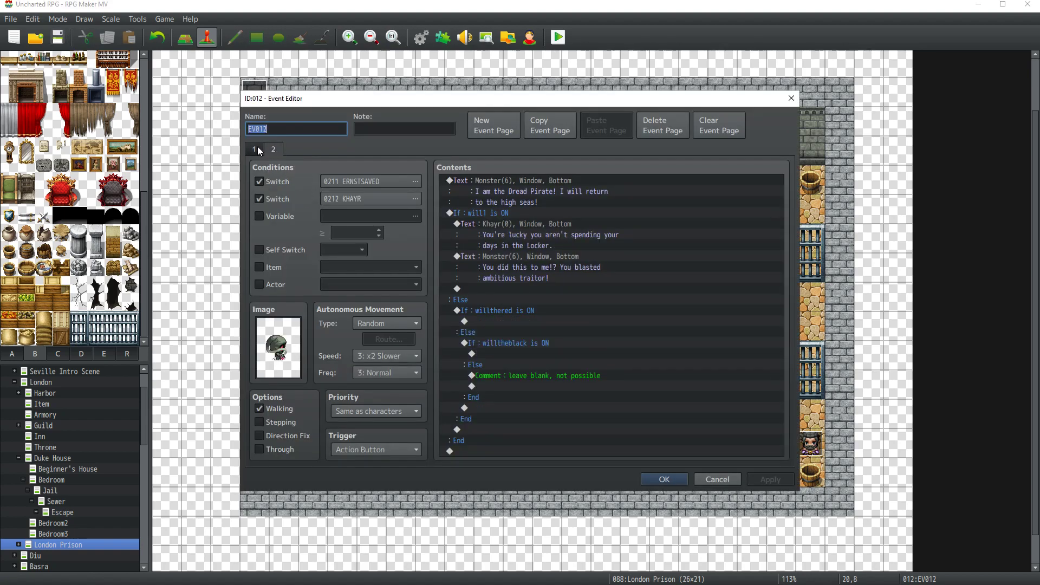
{"action": "left_click", "coordinate": [257, 151]}
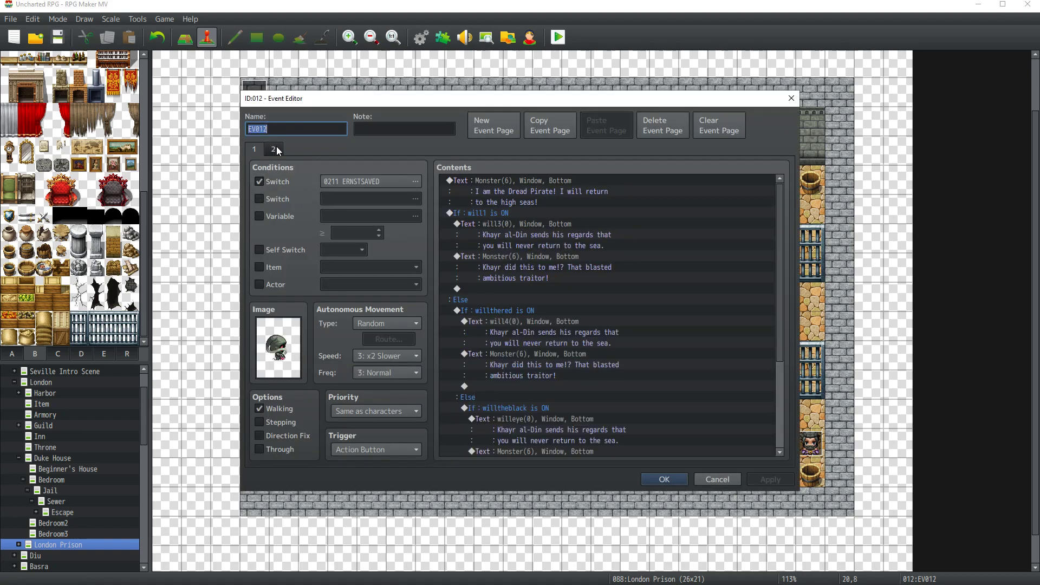
{"action": "left_click", "coordinate": [274, 150]}
{"action": "left_click", "coordinate": [257, 150]}
{"action": "left_click", "coordinate": [278, 148]}
{"action": "left_click", "coordinate": [252, 149]}
{"action": "left_click", "coordinate": [274, 150]}
{"action": "left_click", "coordinate": [251, 151]}
{"action": "left_click", "coordinate": [274, 150]}
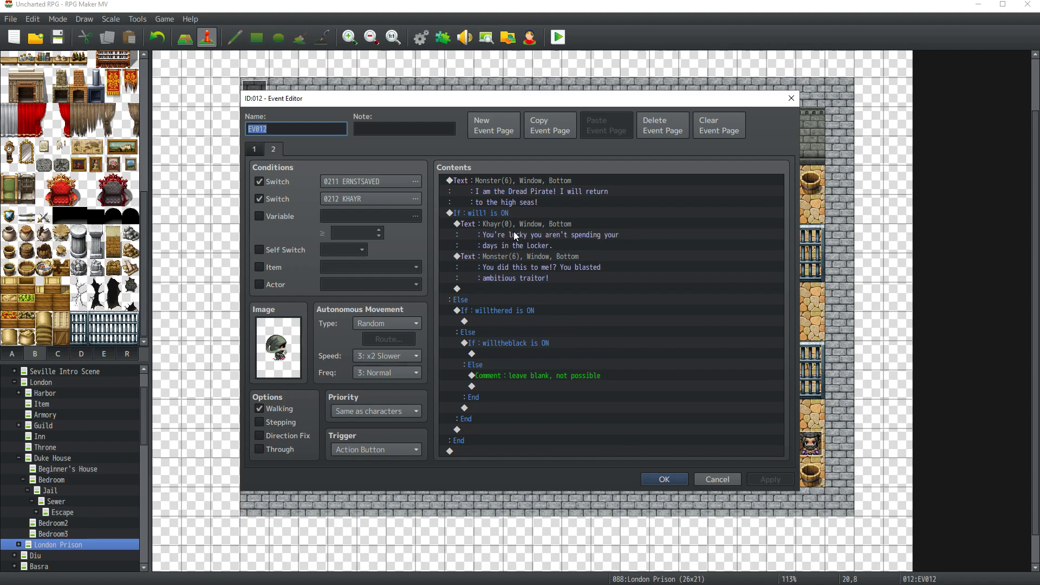
Step: On page 2 of EV012, copy the Khayr and Monster messages from the will1 branch into the willthered and willtheblack branches and confirm the event
{"action": "left_click_drag", "start_coordinate": [518, 224], "coordinate": [522, 263]}
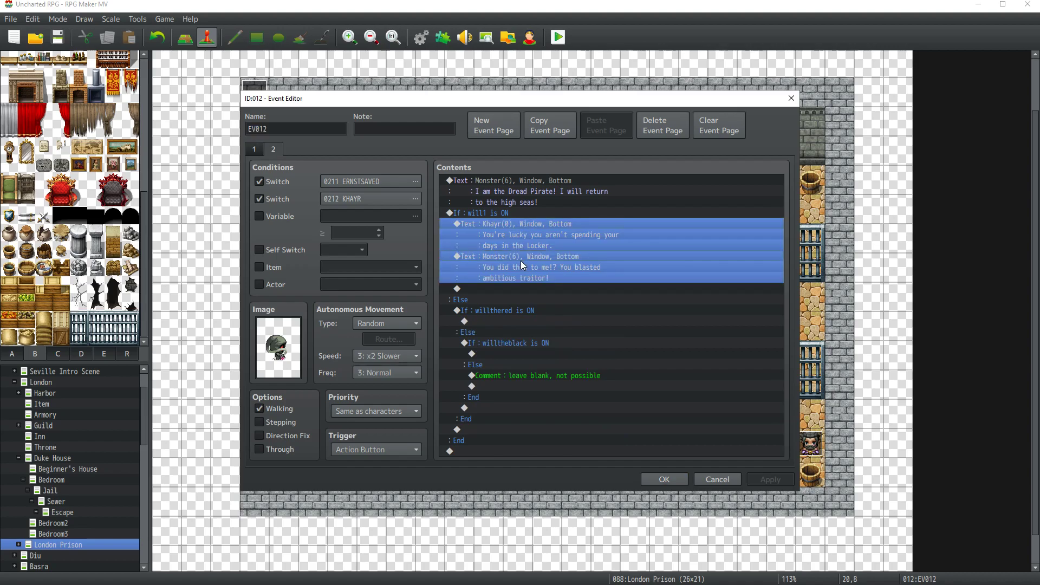
{"action": "key", "text": "ctrl+c"}
{"action": "left_click", "coordinate": [509, 322]}
{"action": "key", "text": "ctrl+v"}
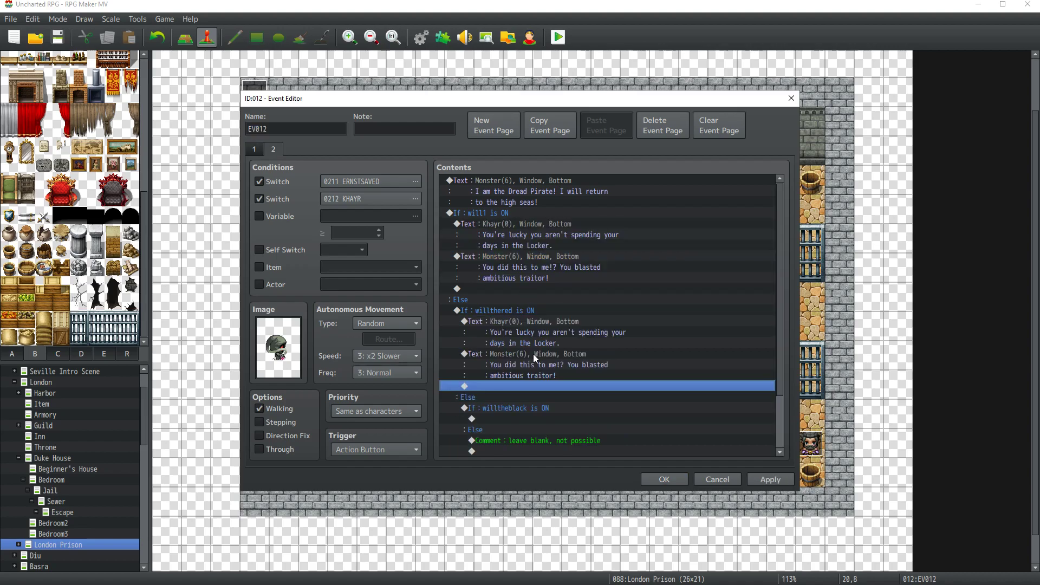
{"action": "left_click", "coordinate": [523, 419]}
{"action": "key", "text": "ctrl+v"}
{"action": "scroll", "coordinate": [575, 419], "scroll_direction": "down", "scroll_amount": 4}
{"action": "left_click", "coordinate": [769, 479]}
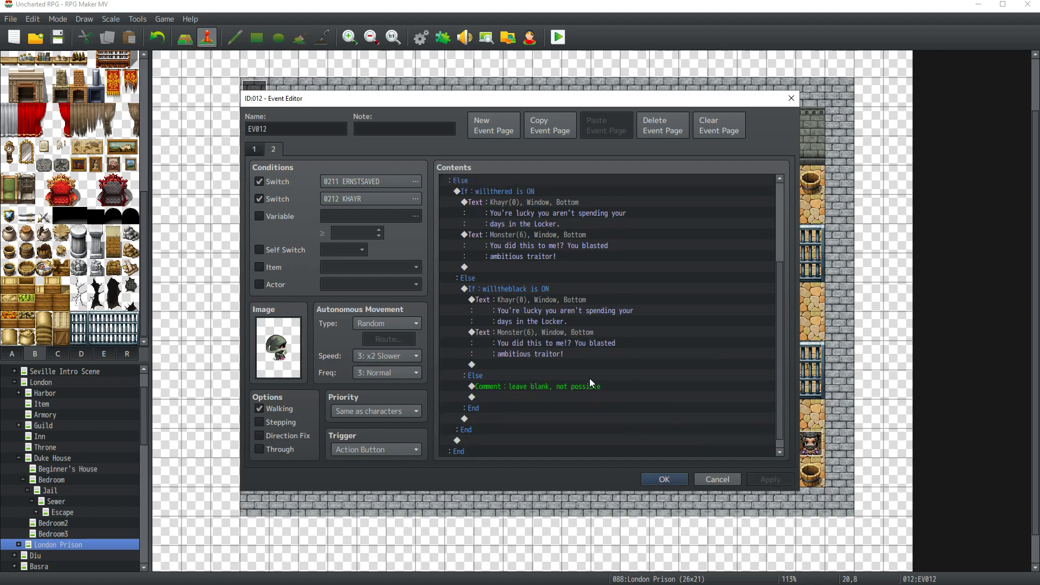
{"action": "scroll", "coordinate": [574, 363], "scroll_direction": "up", "scroll_amount": 3}
{"action": "left_click", "coordinate": [664, 480]}
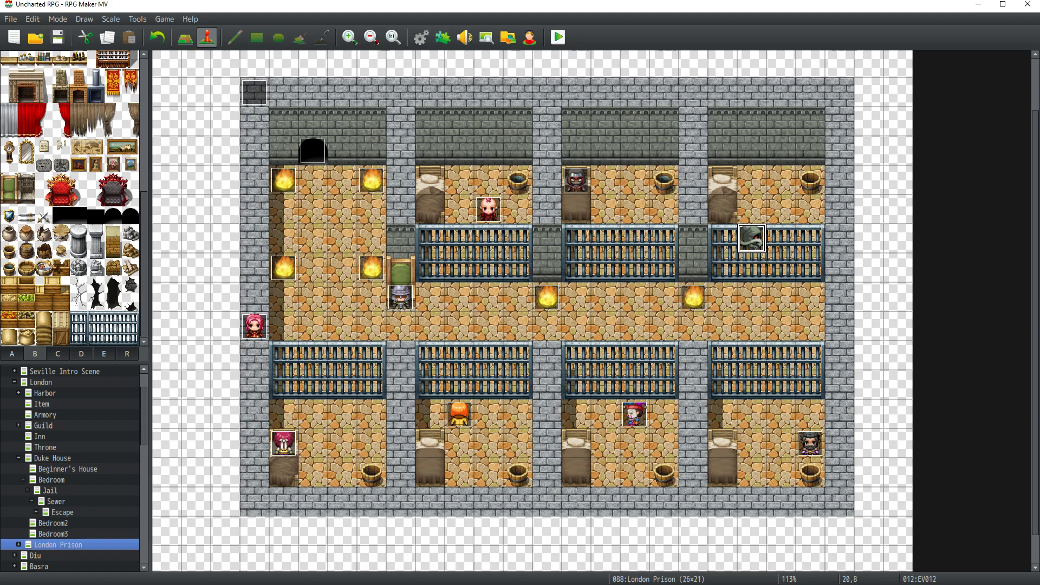
Step: Start a playtest of the project, maximize the game window and load the saved game in File 4
{"action": "key", "text": "ctrl+r"}
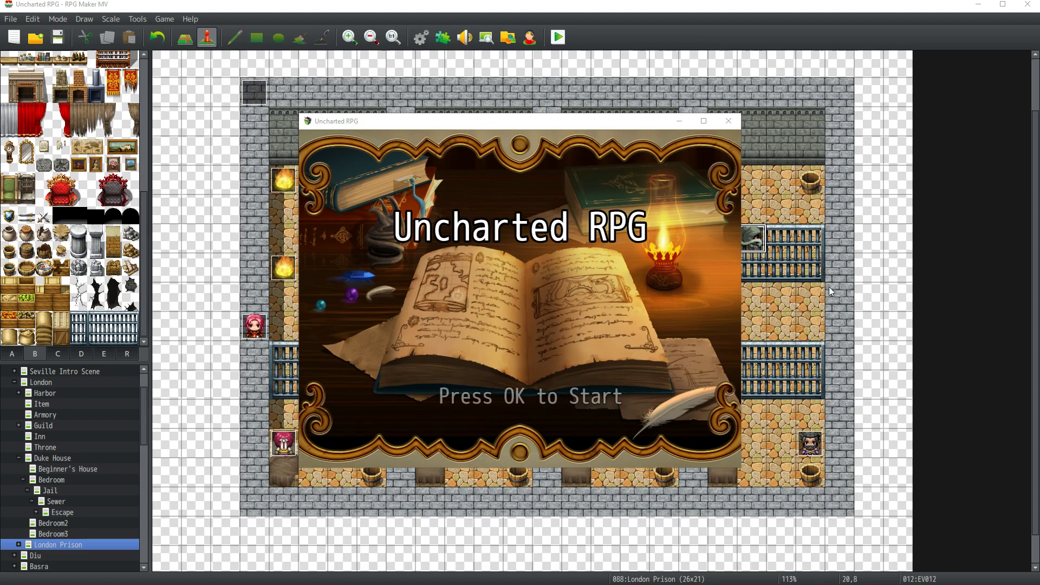
{"action": "left_click", "coordinate": [505, 341]}
{"action": "left_click", "coordinate": [493, 374]}
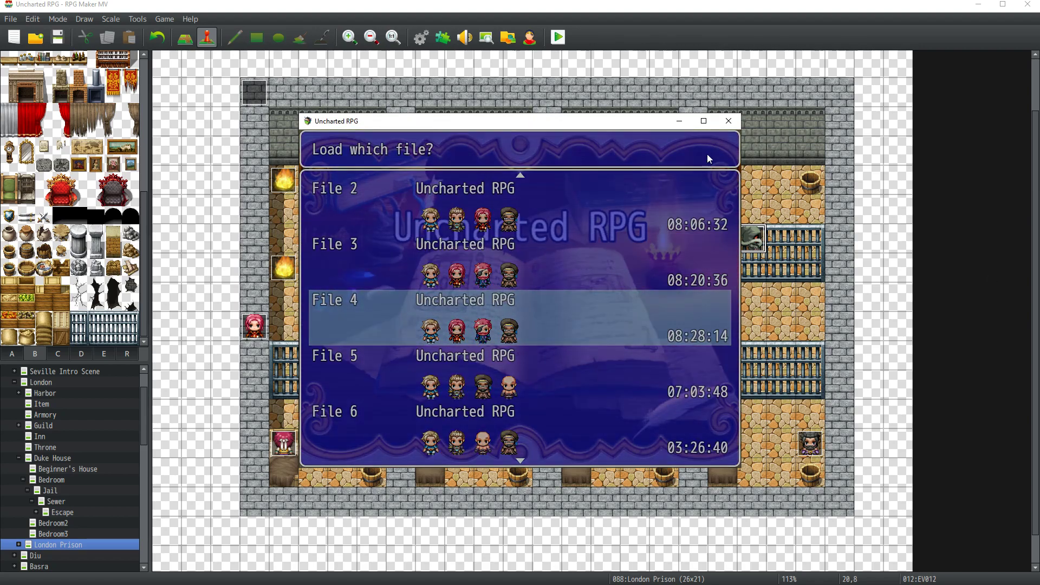
{"action": "left_click", "coordinate": [704, 121]}
{"action": "key", "text": "Return"}
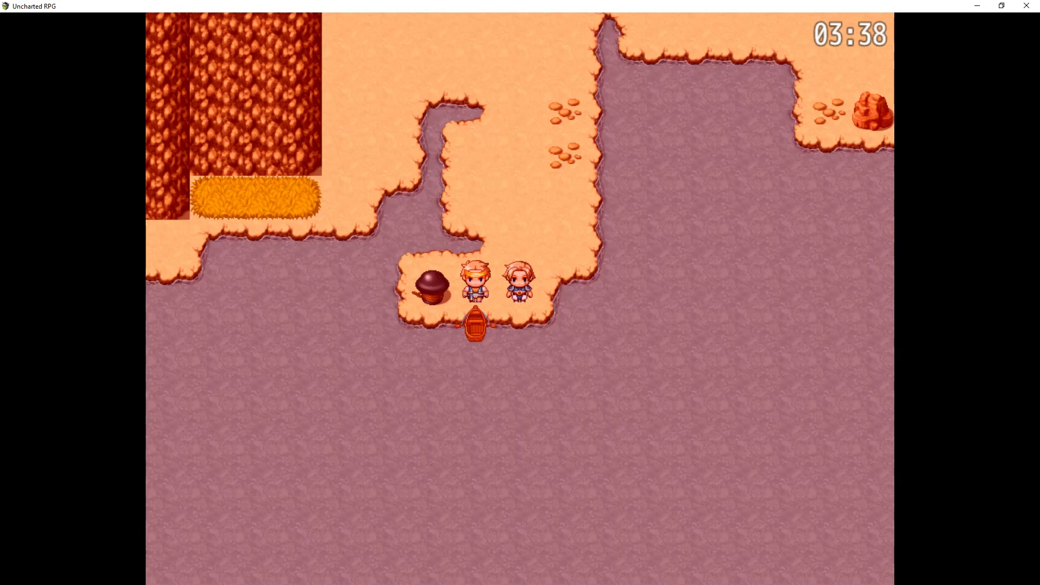
Step: Play through the ship battle cutscene without recording changes, up to the infirmary, and get the hero out of bed
{"action": "key", "text": "Return"}
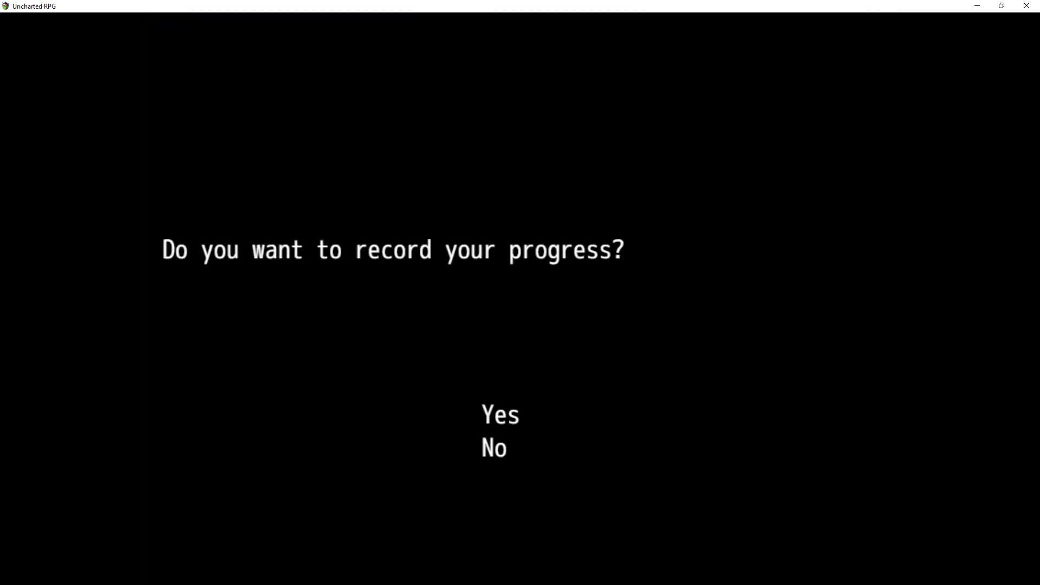
{"action": "key", "text": "Return"}
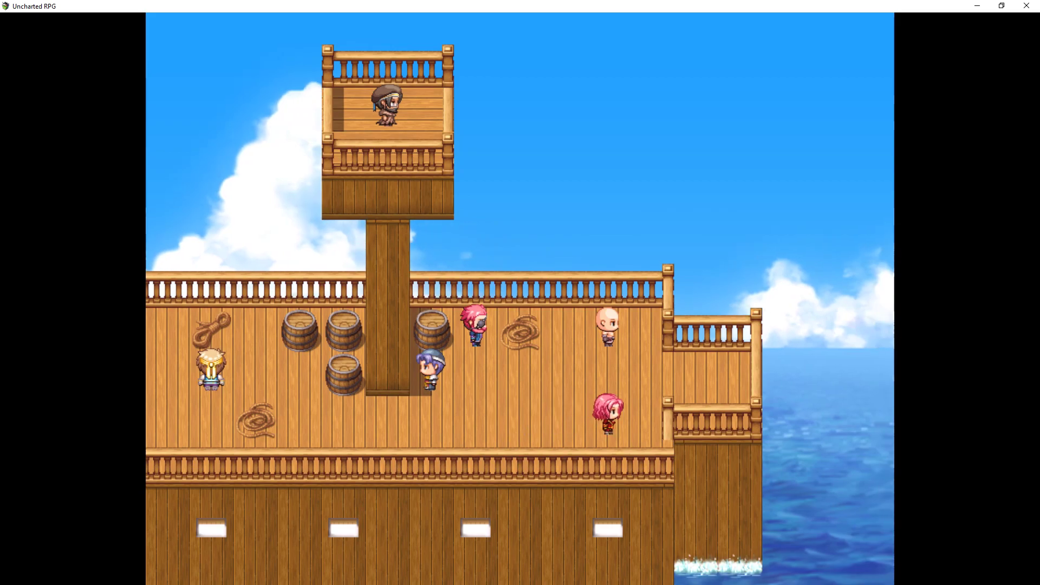
{"action": "key", "text": "Return"}
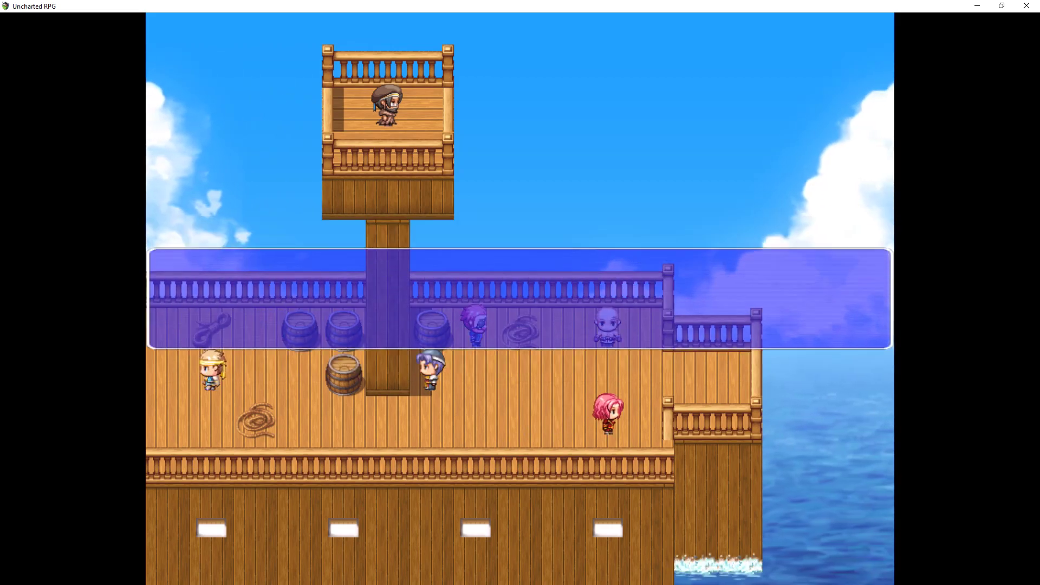
{"action": "key", "text": "Return"}
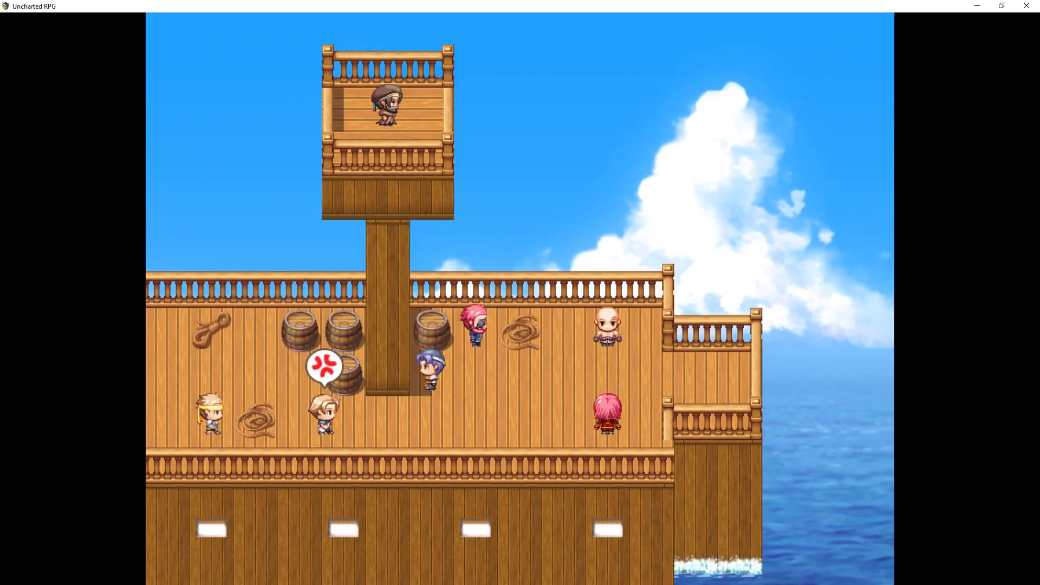
{"action": "key", "text": "Return"}
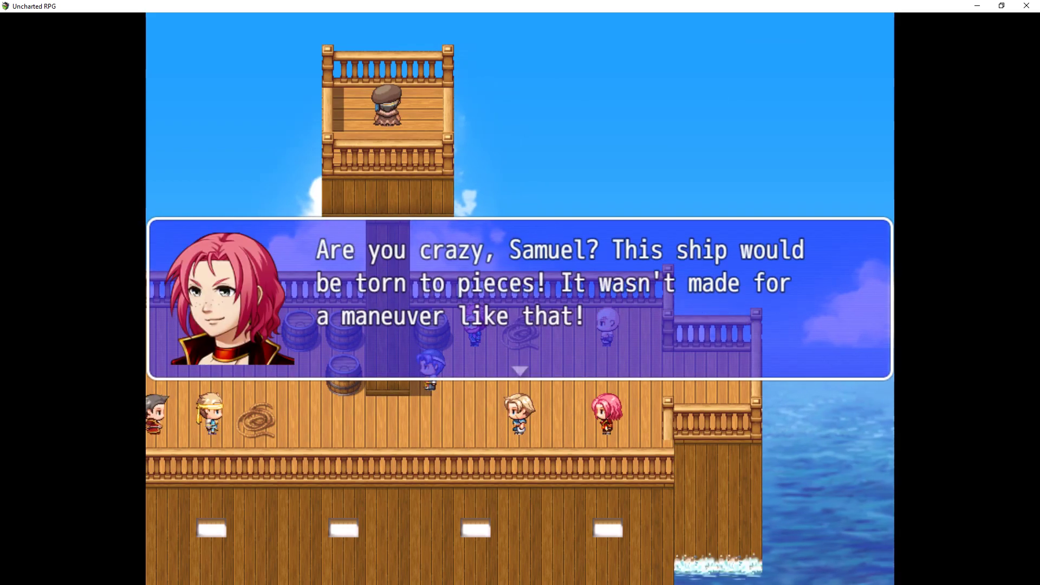
{"action": "key", "text": "Return"}
{"action": "key", "text": "Return"}
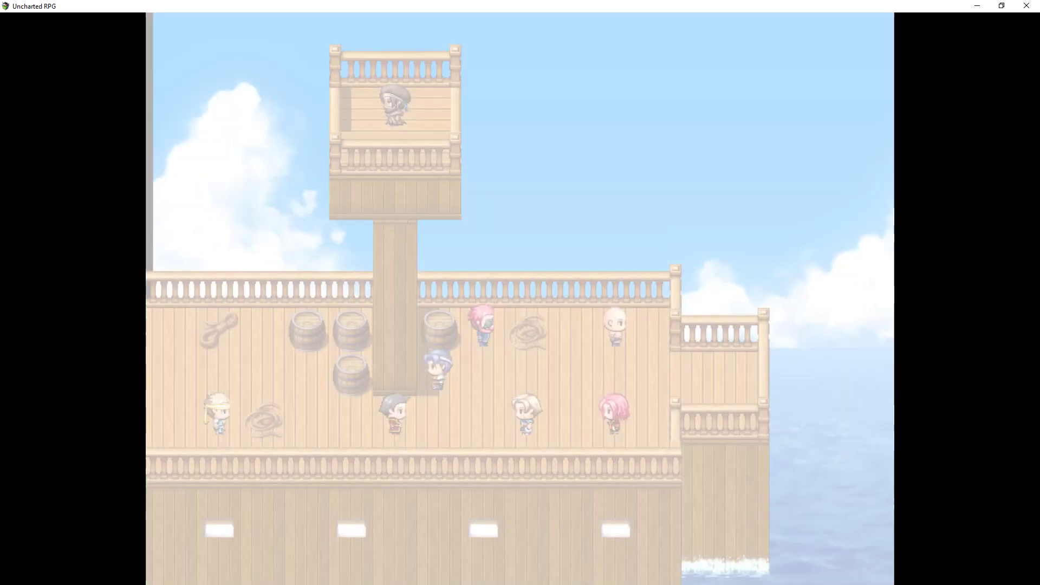
{"action": "key", "text": "Return"}
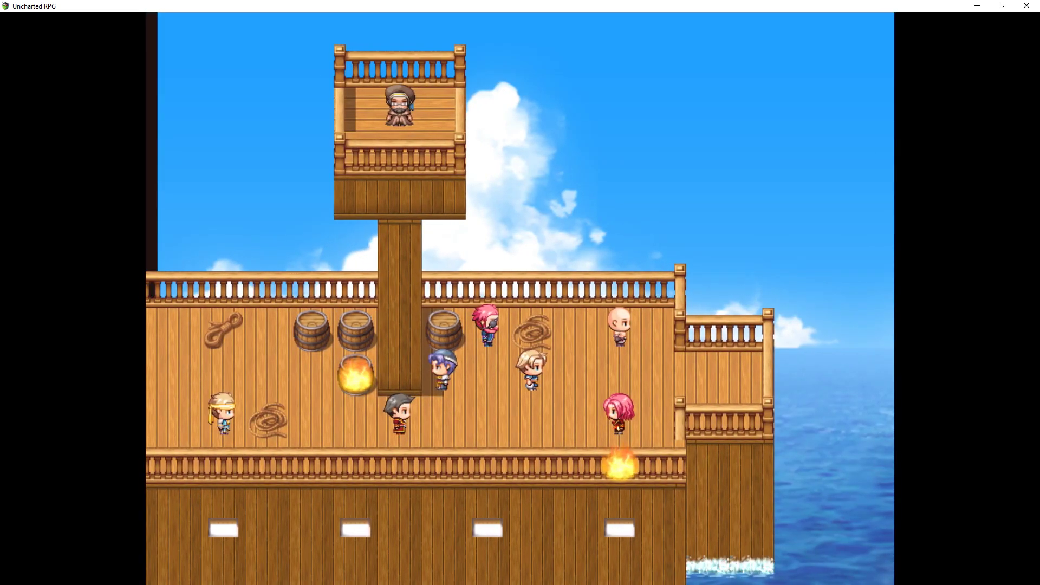
{"action": "key", "text": "Return"}
{"action": "key", "text": "Return"}
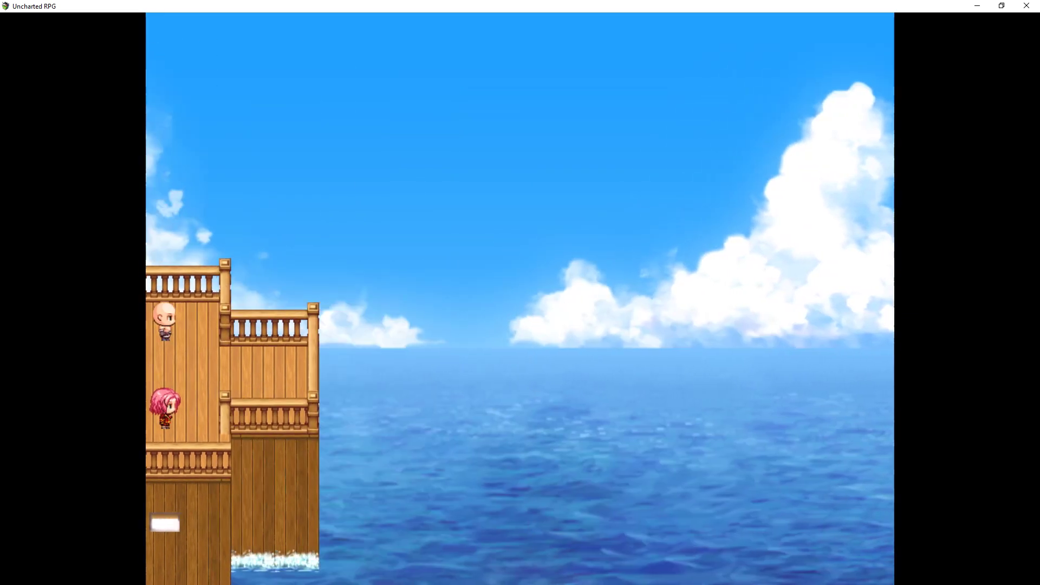
{"action": "key", "text": "Return"}
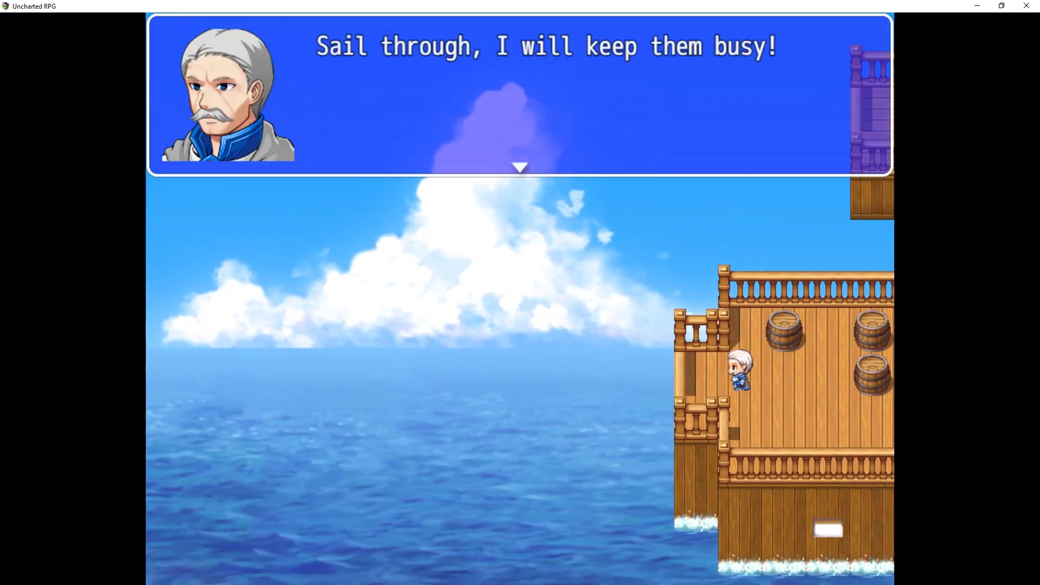
{"action": "key", "text": "Return"}
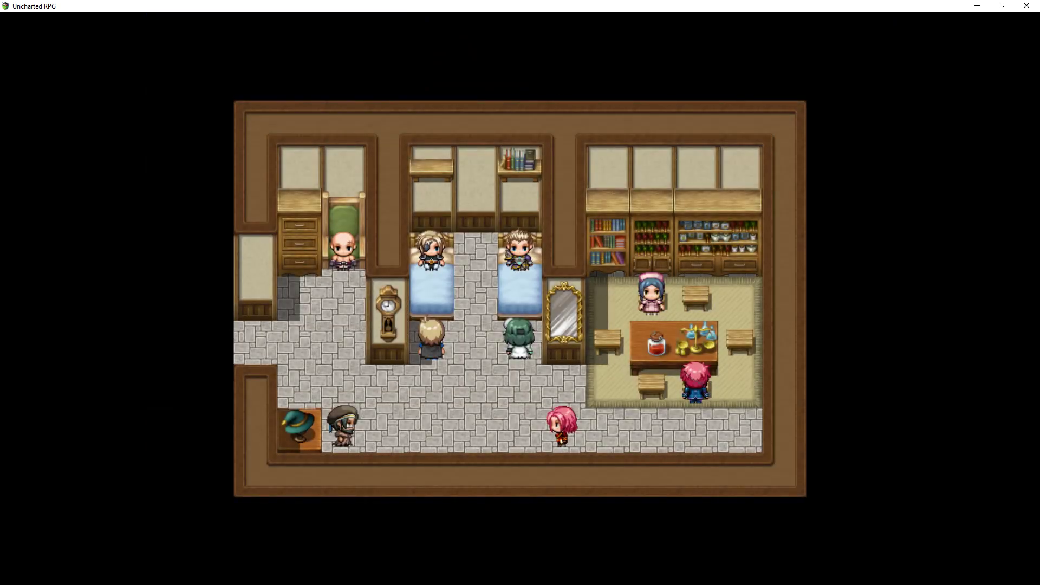
{"action": "key", "text": "Left"}
{"action": "key", "text": "Escape"}
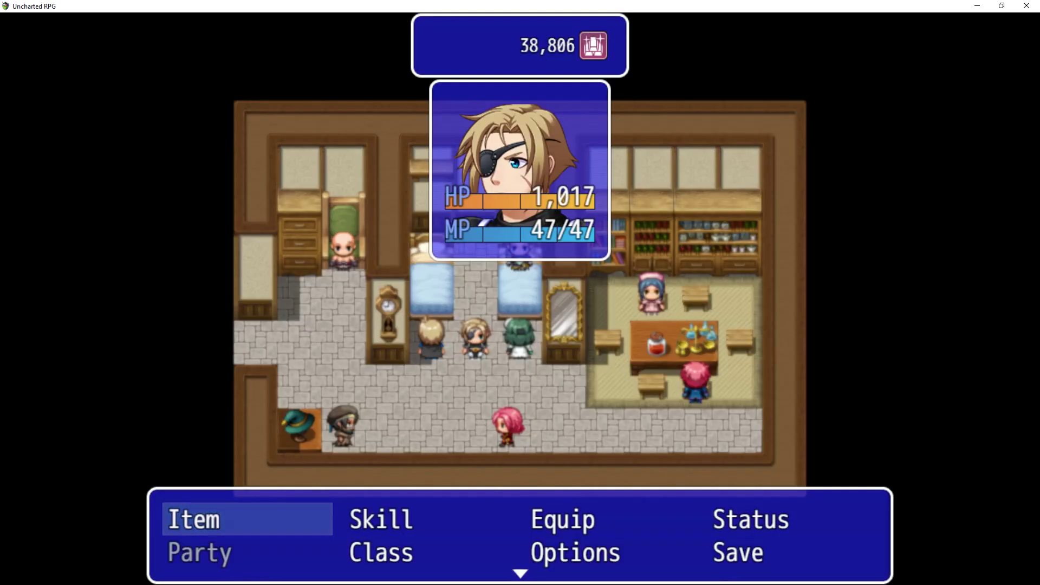
{"action": "key", "text": "Return"}
{"action": "key", "text": "Down"}
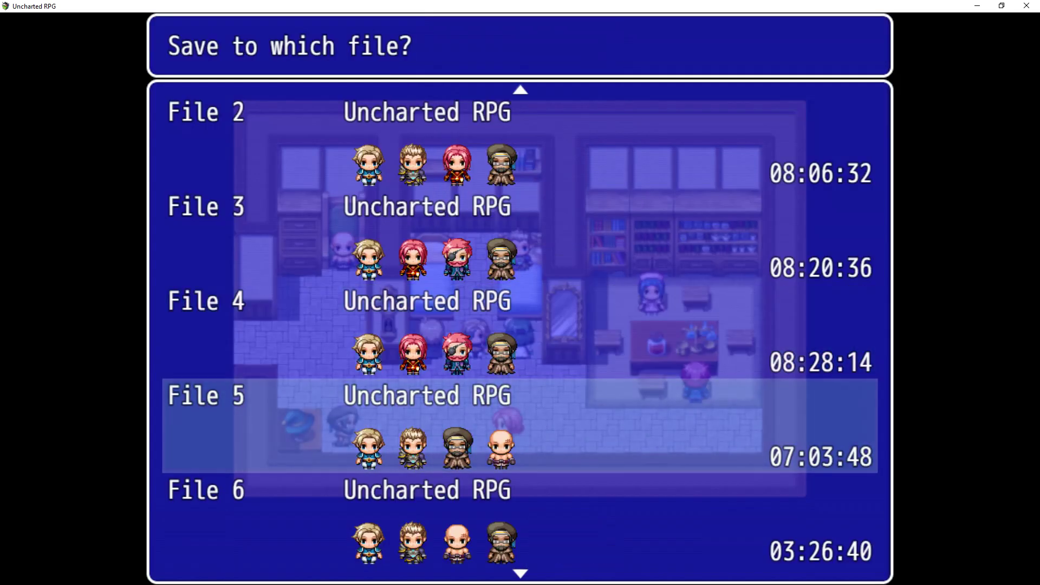
{"action": "key", "text": "Escape"}
{"action": "key", "text": "Escape"}
Step: Leave the infirmary for the London streets and talk to the guard beside the large castle gate
{"action": "key", "text": "Left"}
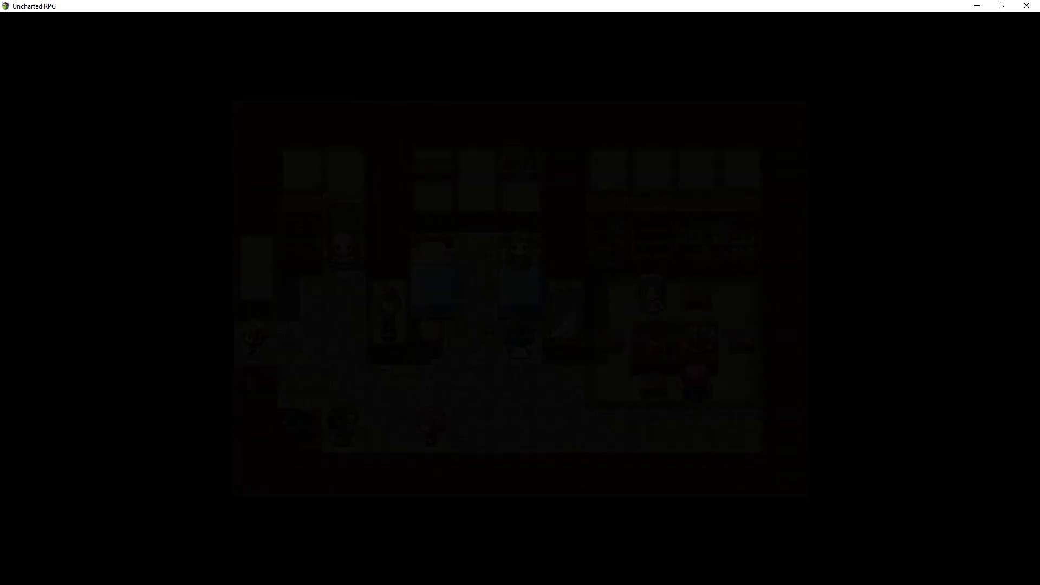
{"action": "key", "text": "Left"}
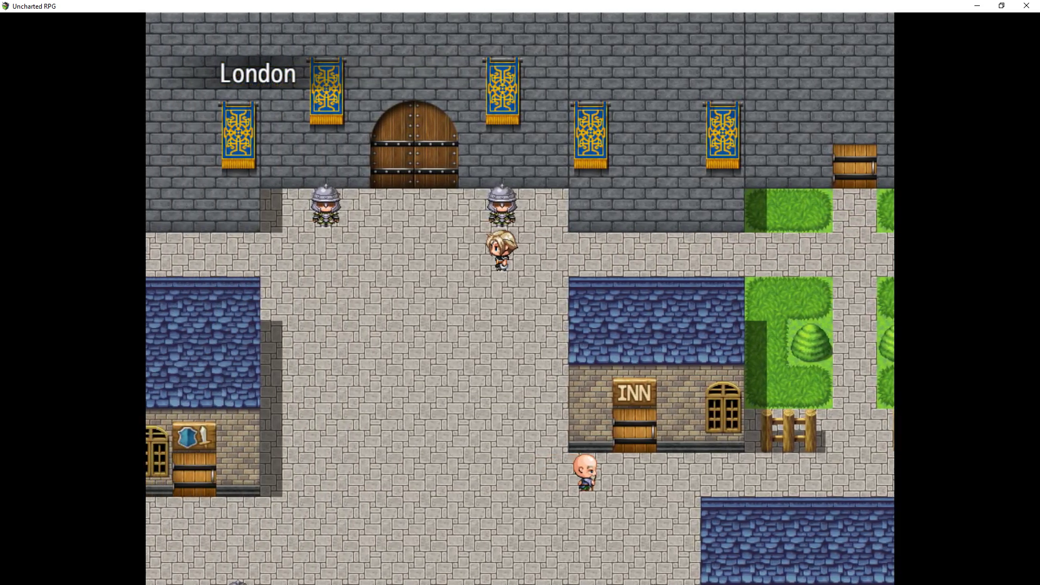
{"action": "key", "text": "Right"}
{"action": "key", "text": "Up"}
{"action": "key", "text": "Return"}
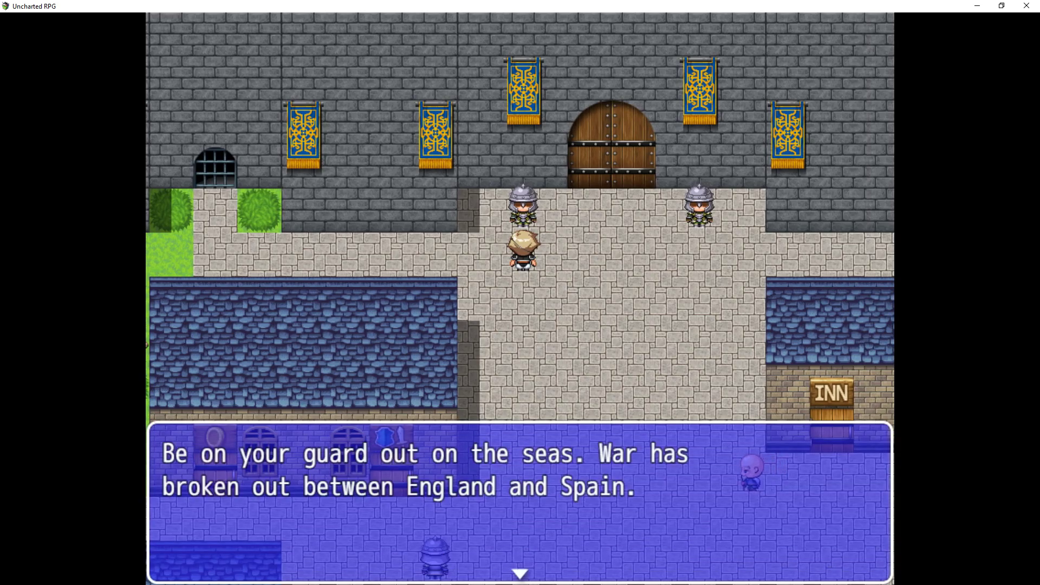
{"action": "key", "text": "Return"}
{"action": "key", "text": "Down"}
{"action": "key", "text": "Up"}
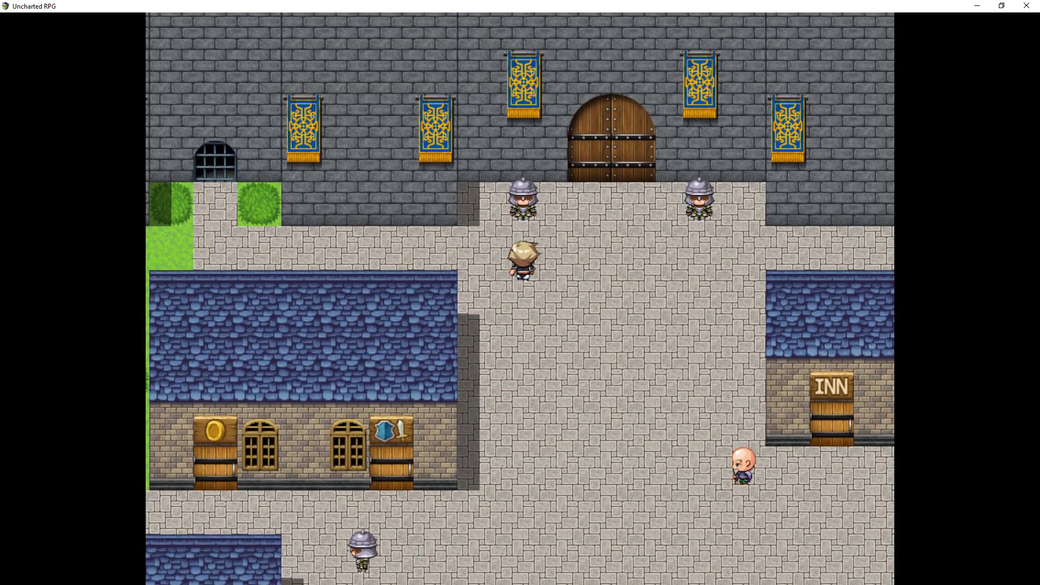
Step: Walk west along the castle wall to the barred entrance and enter the London prison
{"action": "key", "text": "Left"}
{"action": "key", "text": "Escape"}
{"action": "key", "text": "Escape"}
{"action": "key", "text": "Left"}
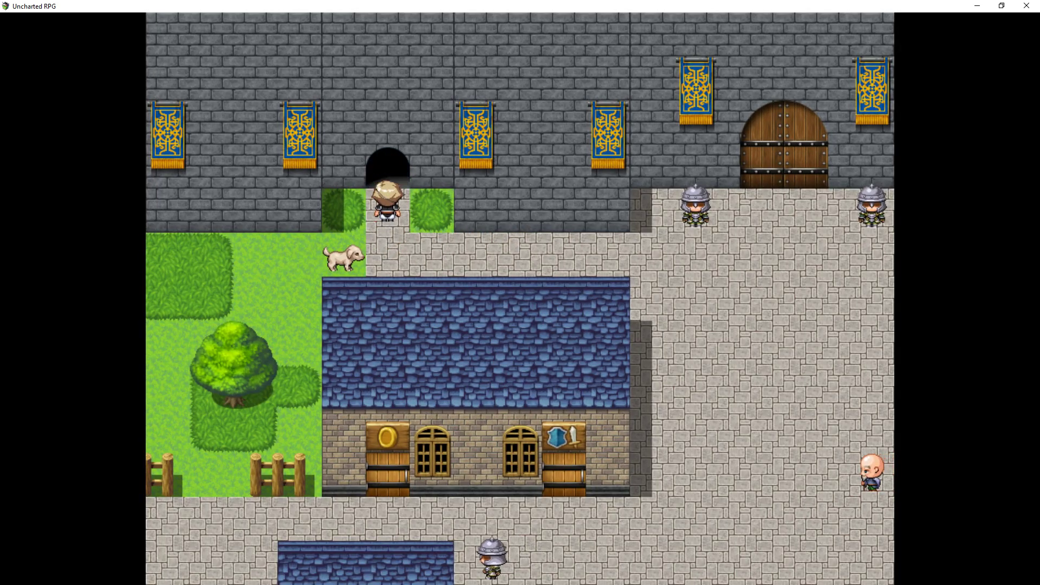
{"action": "key", "text": "Up"}
{"action": "key", "text": "Down"}
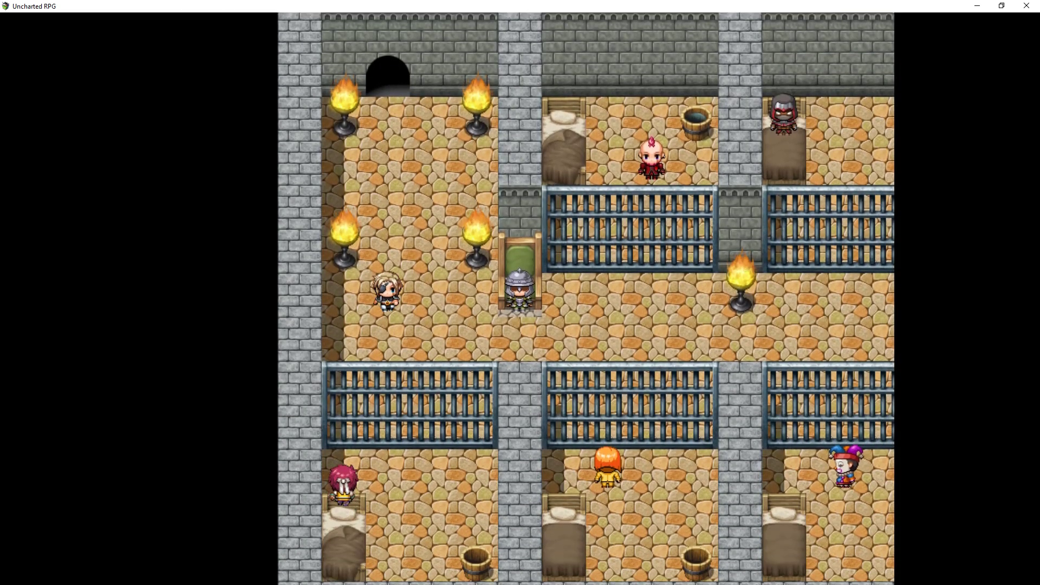
Step: Test the dialogue of the seated prison guard and of the red-haired prisoner in the first lower cell
{"action": "key", "text": "Right"}
{"action": "key", "text": "Return"}
{"action": "key", "text": "Return"}
{"action": "key", "text": "Down"}
{"action": "key", "text": "Left"}
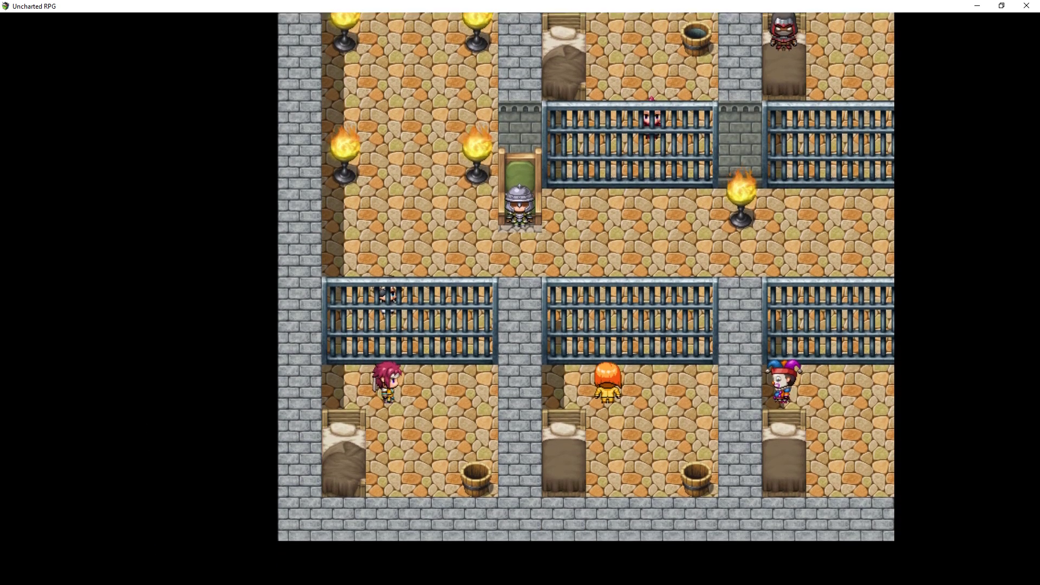
{"action": "key", "text": "Up"}
{"action": "key", "text": "Return"}
{"action": "key", "text": "Return"}
{"action": "key", "text": "Up"}
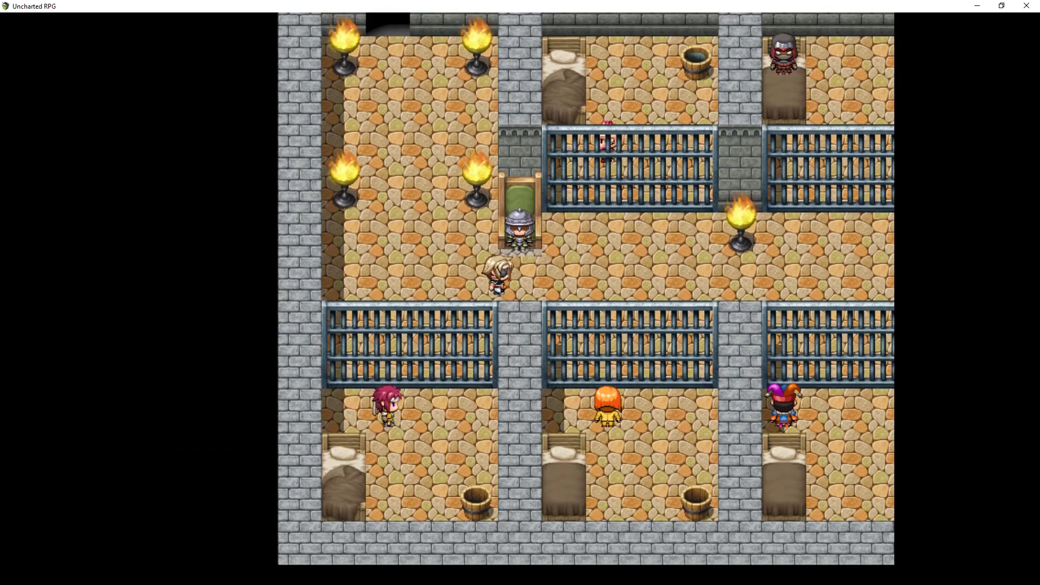
Step: Test the dialogue of the prisoners in the next upper and lower cells along the corridor
{"action": "key", "text": "Right"}
{"action": "key", "text": "Up"}
{"action": "key", "text": "Return"}
{"action": "key", "text": "Return"}
{"action": "key", "text": "Down"}
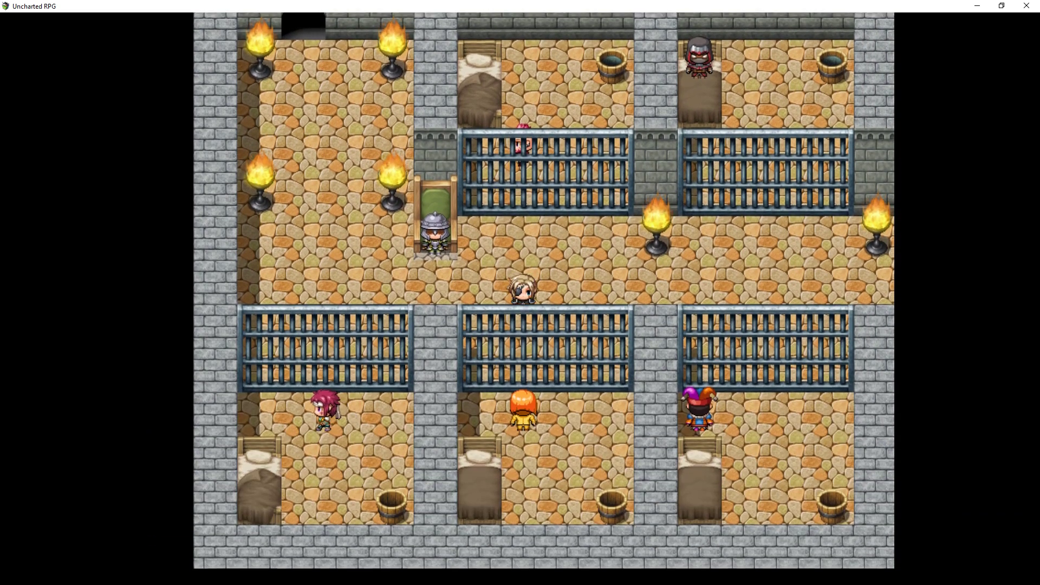
{"action": "key", "text": "Return"}
{"action": "key", "text": "Return"}
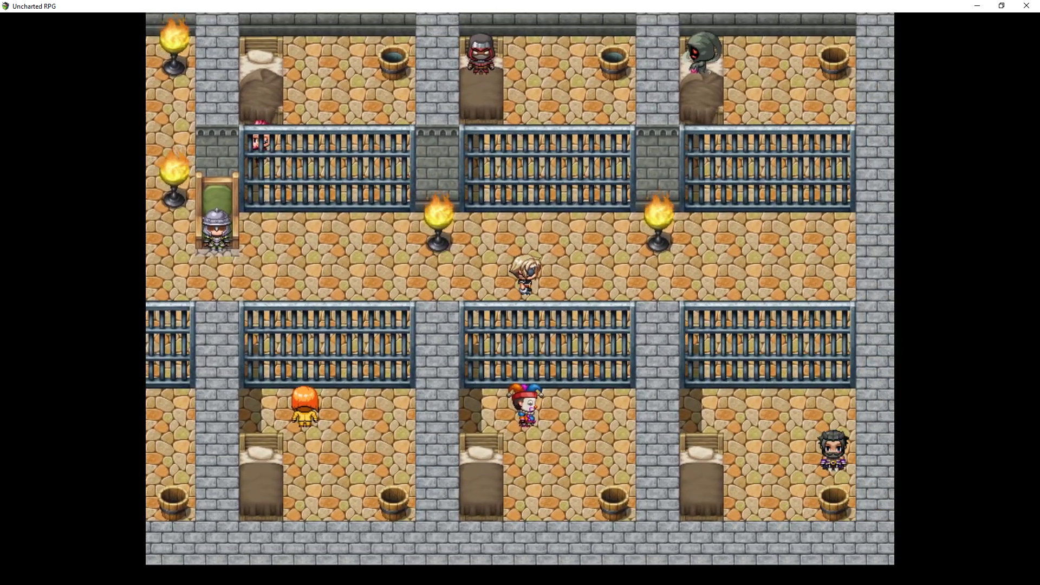
Step: Talk to the hooded Dread Pirate in the last upper cell and read through the conversation
{"action": "key", "text": "Return"}
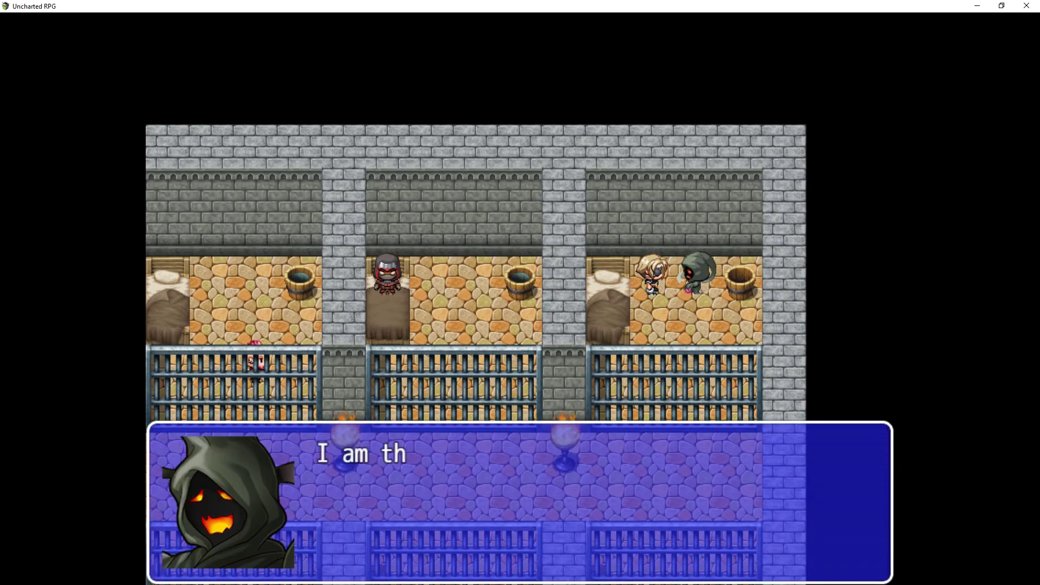
{"action": "key", "text": "Return"}
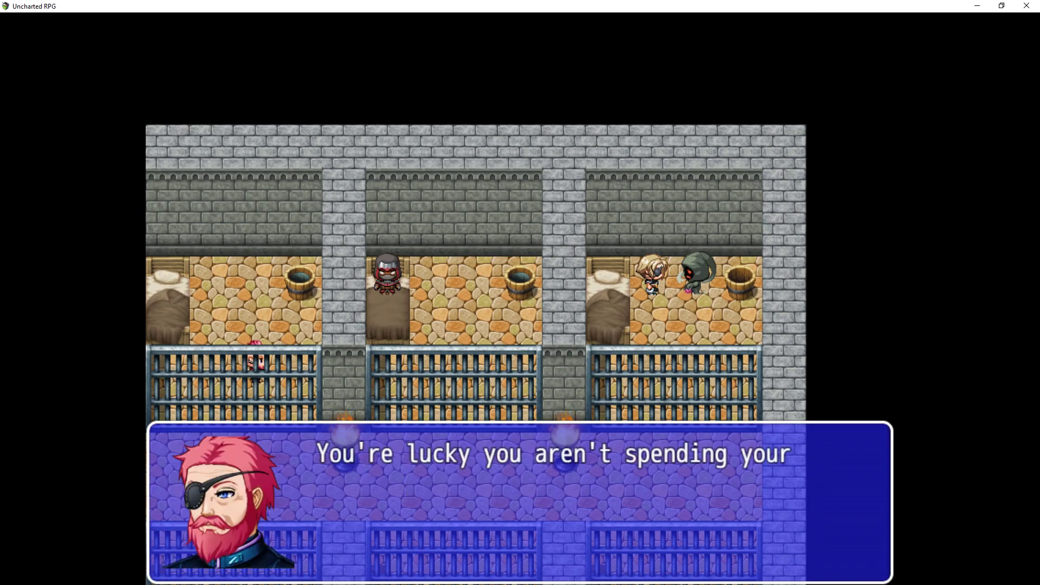
{"action": "key", "text": "Return"}
{"action": "key", "text": "Return"}
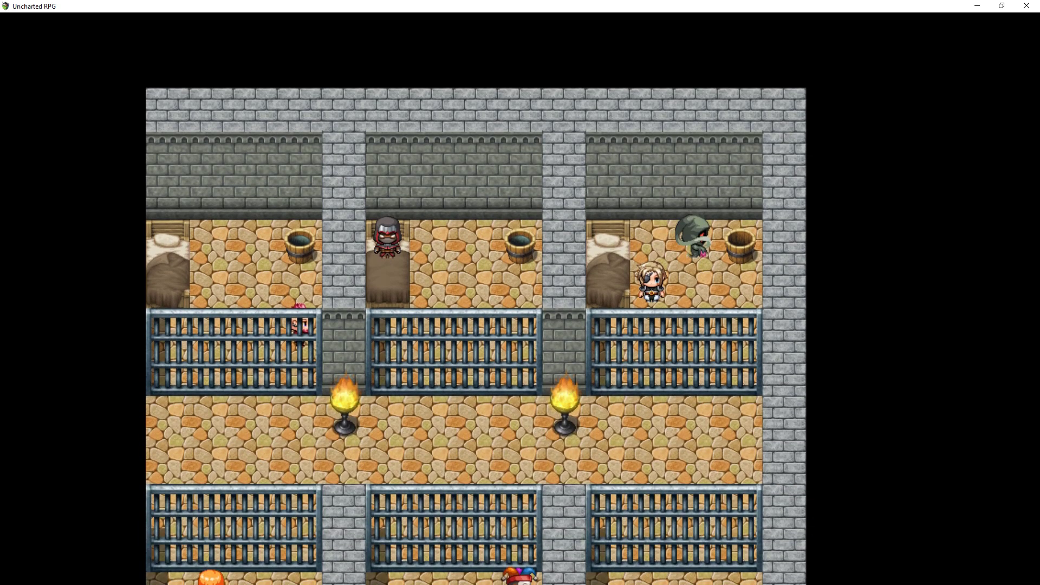
Step: Check the states of the will1, willthered and willtheblack switches in the 0201-0210 group of the in-game debug list
{"action": "key", "text": "F9"}
{"action": "key", "text": "Down"}
{"action": "key", "text": "Down"}
{"action": "key", "text": "Down"}
{"action": "key", "text": "Down"}
{"action": "key", "text": "Down"}
{"action": "key", "text": "Down"}
{"action": "key", "text": "Down"}
{"action": "key", "text": "Down"}
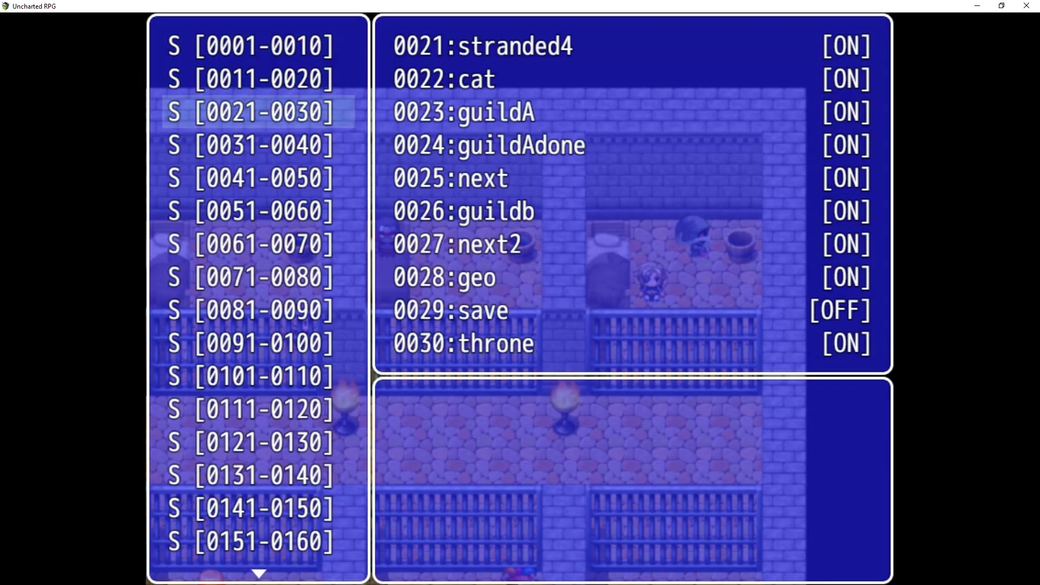
{"action": "key", "text": "Down"}
{"action": "key", "text": "Down"}
{"action": "key", "text": "Down"}
{"action": "key", "text": "Down"}
{"action": "key", "text": "Down"}
{"action": "key", "text": "Down"}
{"action": "key", "text": "Down"}
{"action": "key", "text": "Down"}
{"action": "key", "text": "Down"}
{"action": "key", "text": "Down"}
{"action": "key", "text": "Down"}
{"action": "key", "text": "Down"}
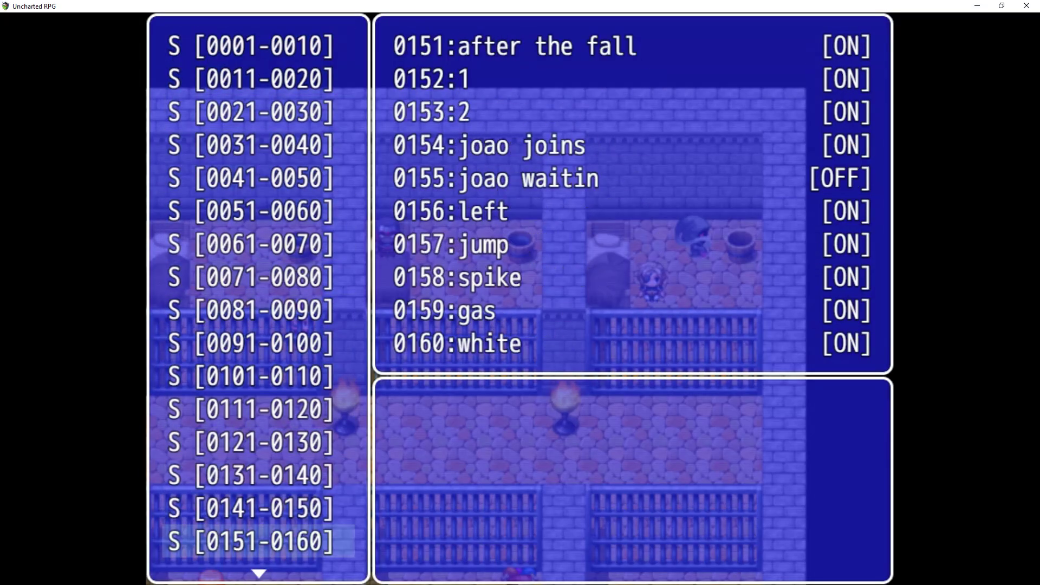
{"action": "key", "text": "Return"}
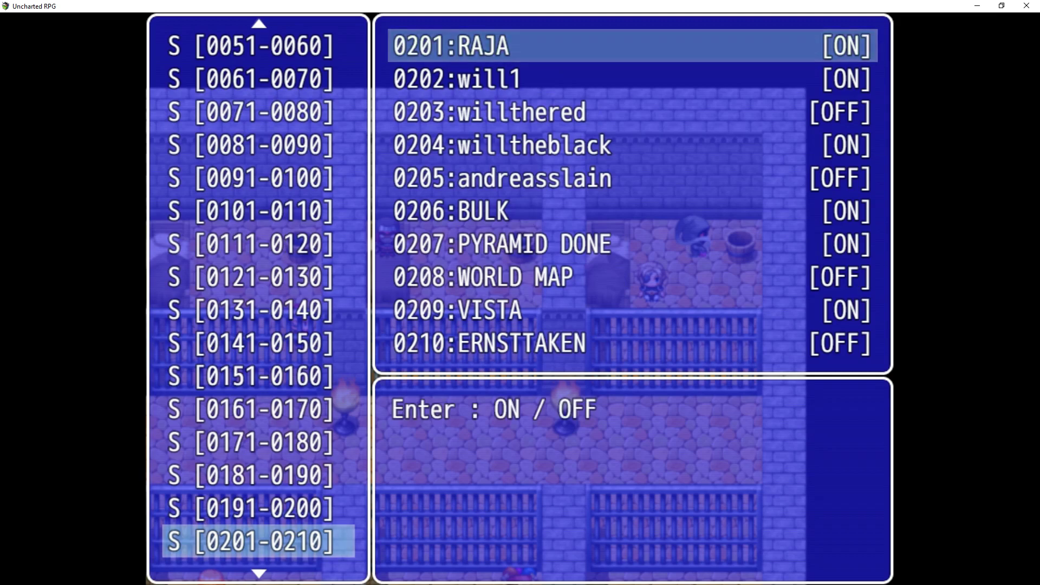
Step: Toggle the 0212:KHAYR switch in the 0211-0220 group and return to the game
{"action": "key", "text": "Escape"}
{"action": "key", "text": "Down"}
{"action": "key", "text": "Return"}
{"action": "key", "text": "Down"}
{"action": "key", "text": "Return"}
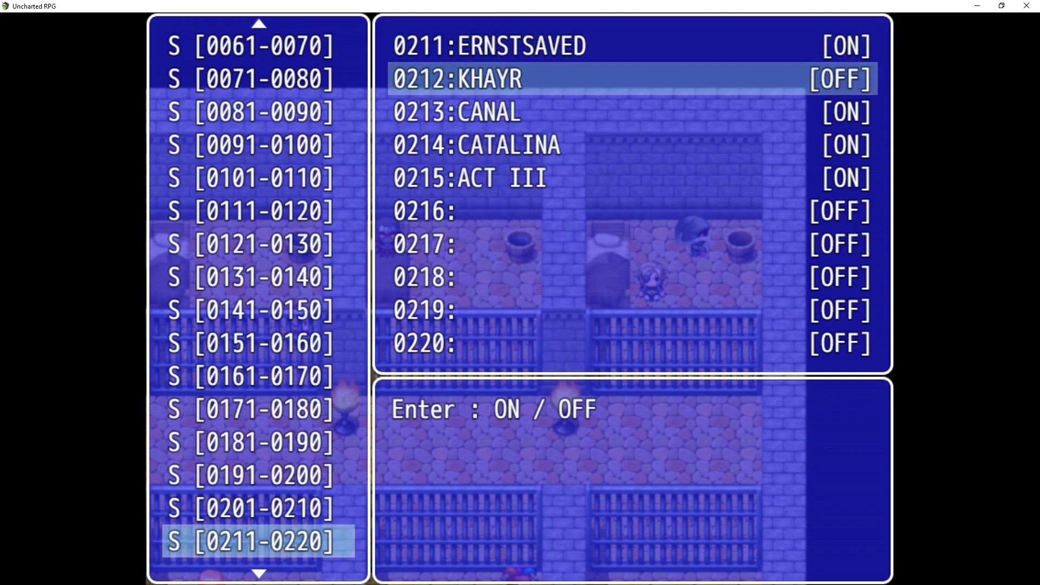
{"action": "key", "text": "Escape"}
{"action": "key", "text": "Escape"}
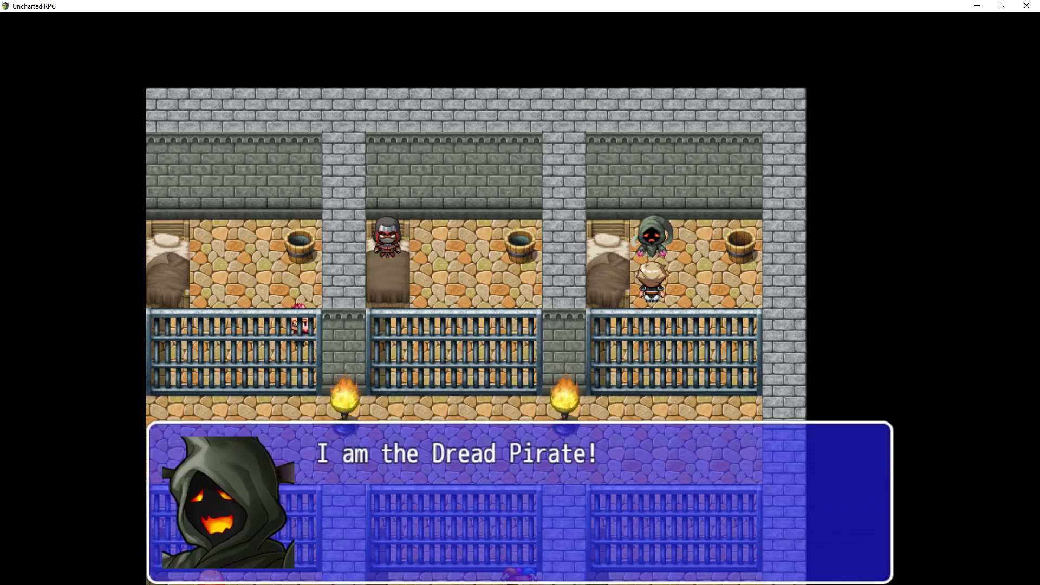
Step: Talk to the Dread Pirate again to test the dialogue about Khayr
{"action": "key", "text": "Return"}
{"action": "key", "text": "Return"}
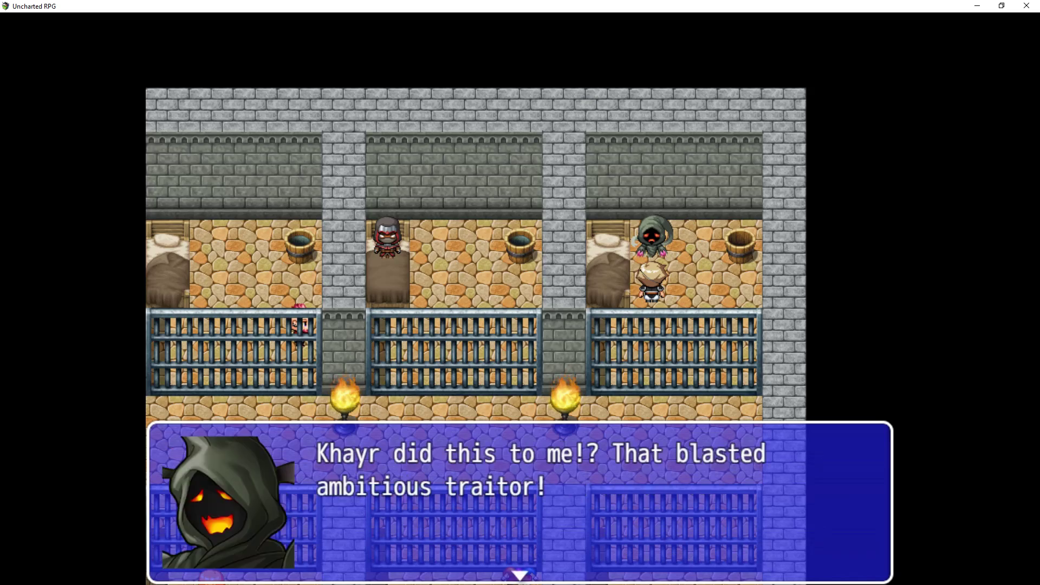
{"action": "key", "text": "Return"}
{"action": "key", "text": "Return"}
{"action": "key", "text": "Return"}
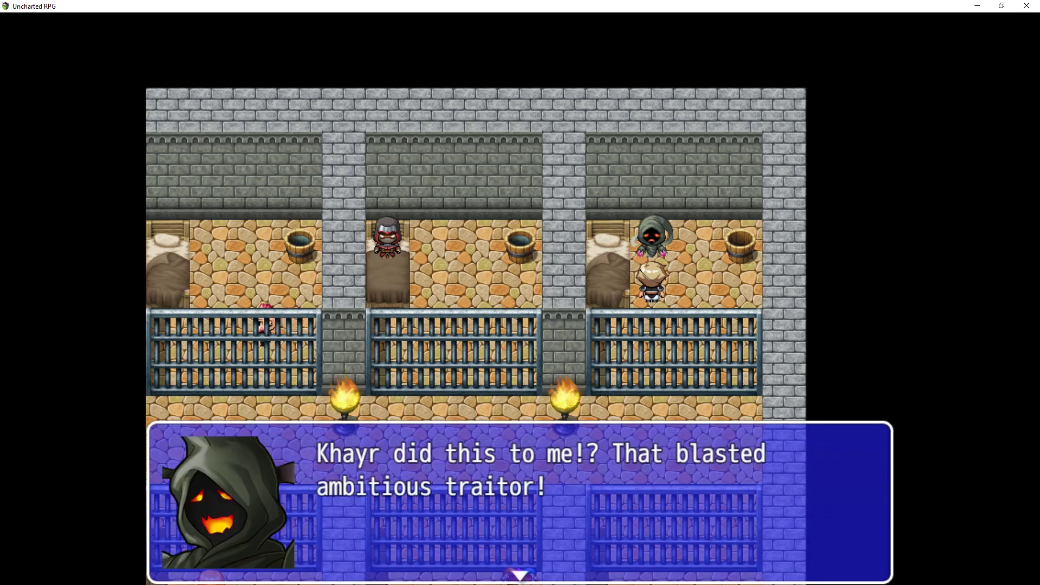
Step: End the Dread Pirate's dialogue, close the playtest, and open the Cond Will common event in the database
{"action": "key", "text": "Return"}
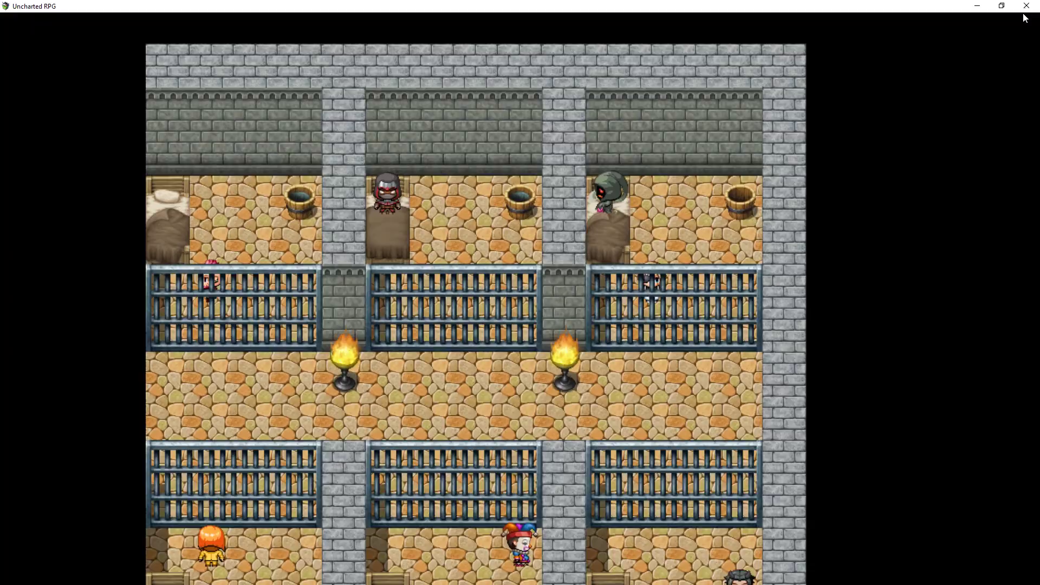
{"action": "left_click", "coordinate": [1026, 6]}
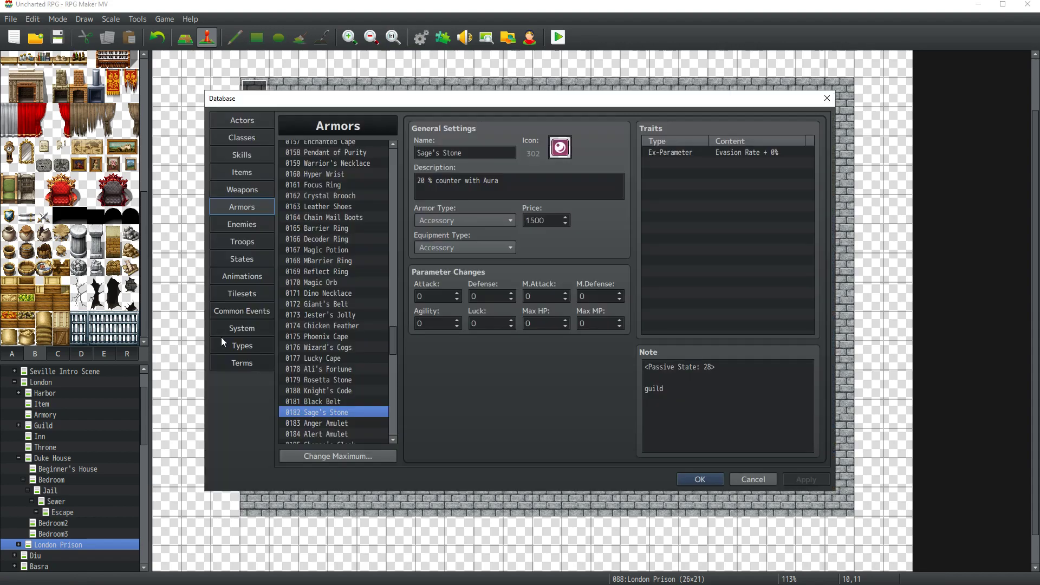
{"action": "left_click", "coordinate": [259, 311]}
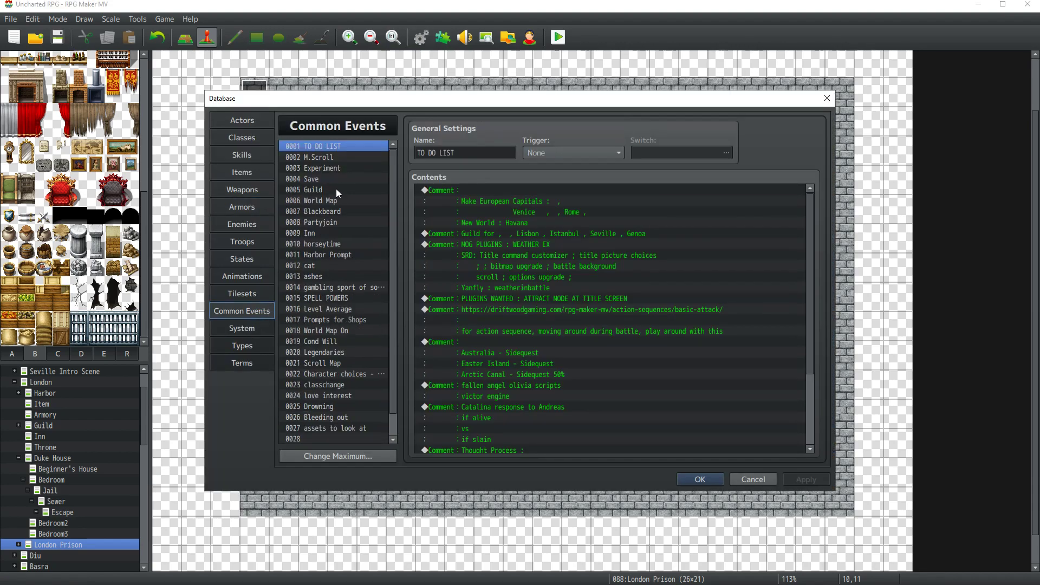
{"action": "left_click", "coordinate": [329, 342]}
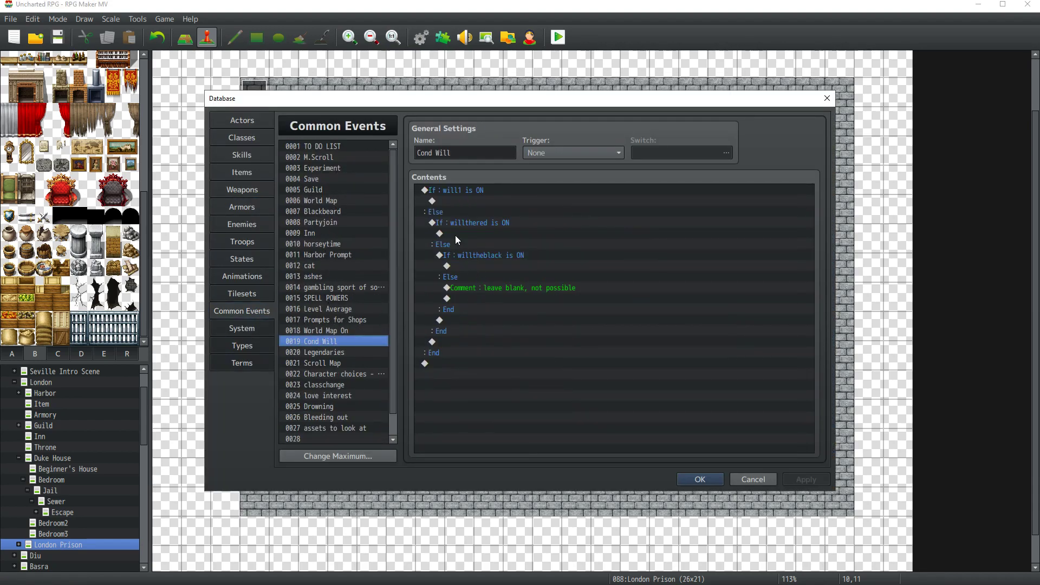
Step: Examine the will1 condition's switch settings and the nested willthered branch in the Cond Will event
{"action": "left_click", "coordinate": [458, 191]}
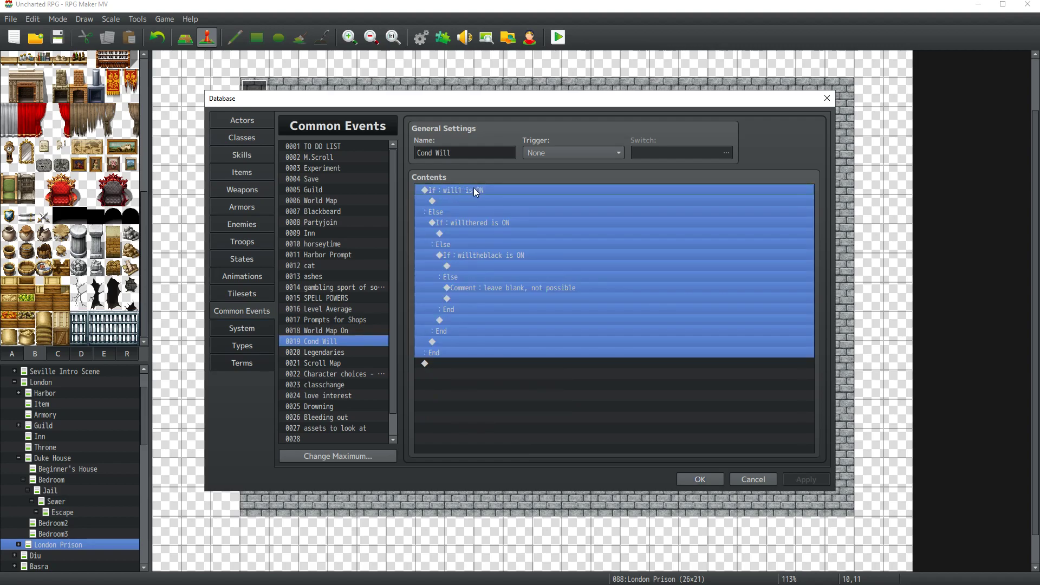
{"action": "double_click", "coordinate": [474, 187]}
{"action": "left_click", "coordinate": [735, 205]}
{"action": "left_click", "coordinate": [489, 196]}
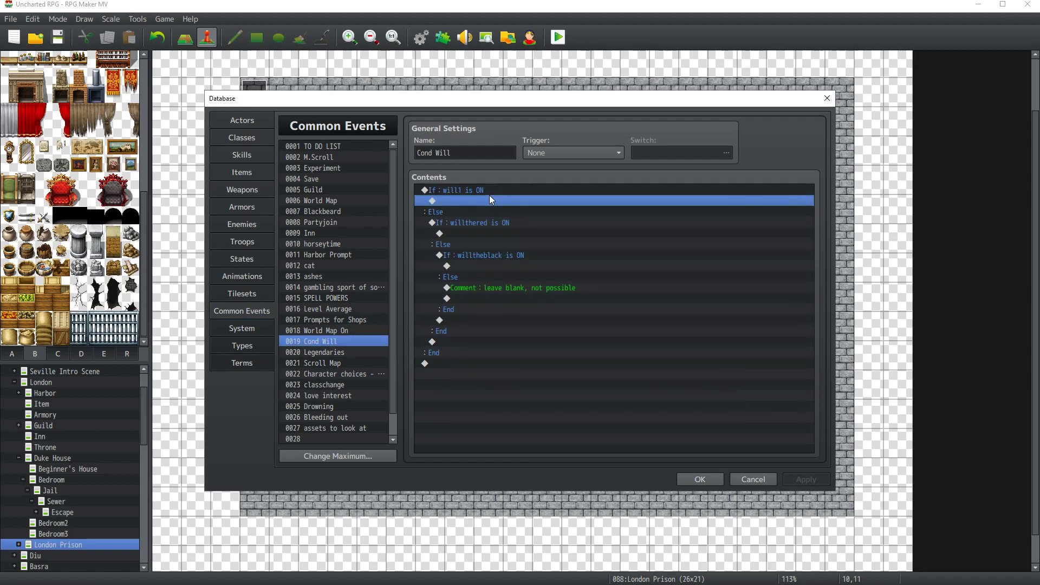
{"action": "double_click", "coordinate": [489, 193]}
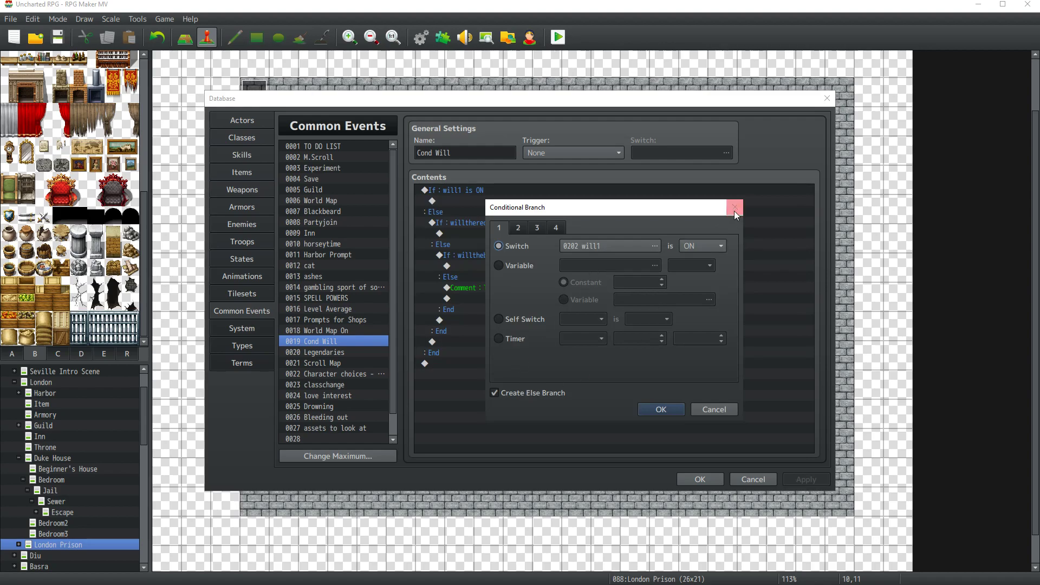
{"action": "left_click", "coordinate": [735, 208]}
{"action": "left_click", "coordinate": [461, 200]}
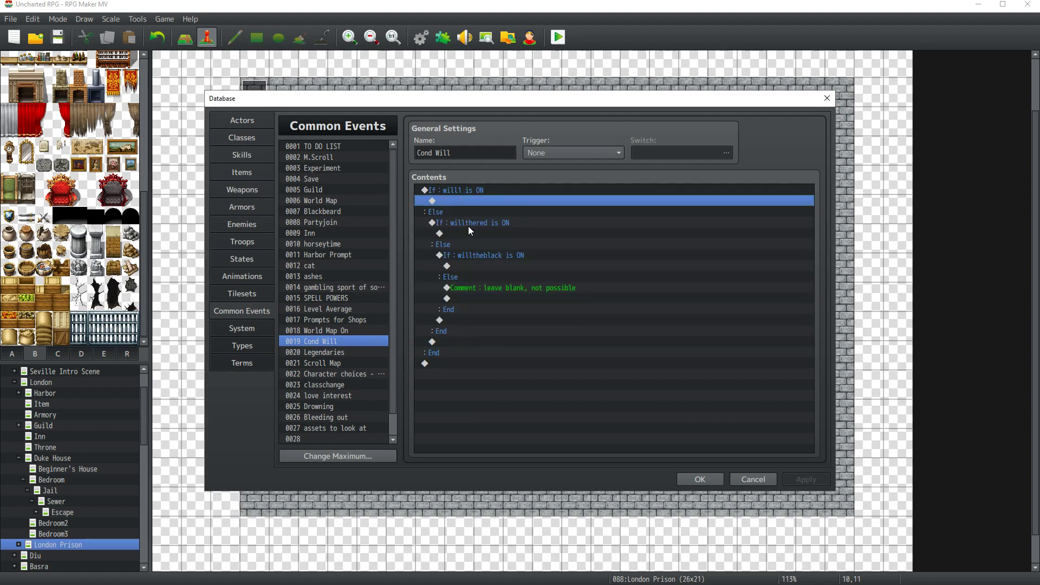
{"action": "left_click", "coordinate": [473, 223]}
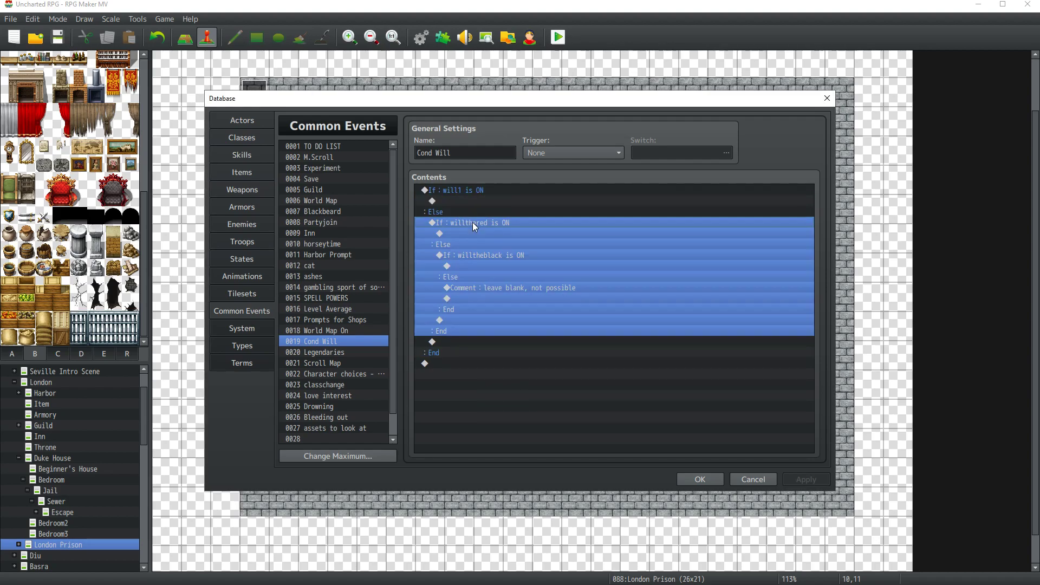
{"action": "double_click", "coordinate": [461, 191]}
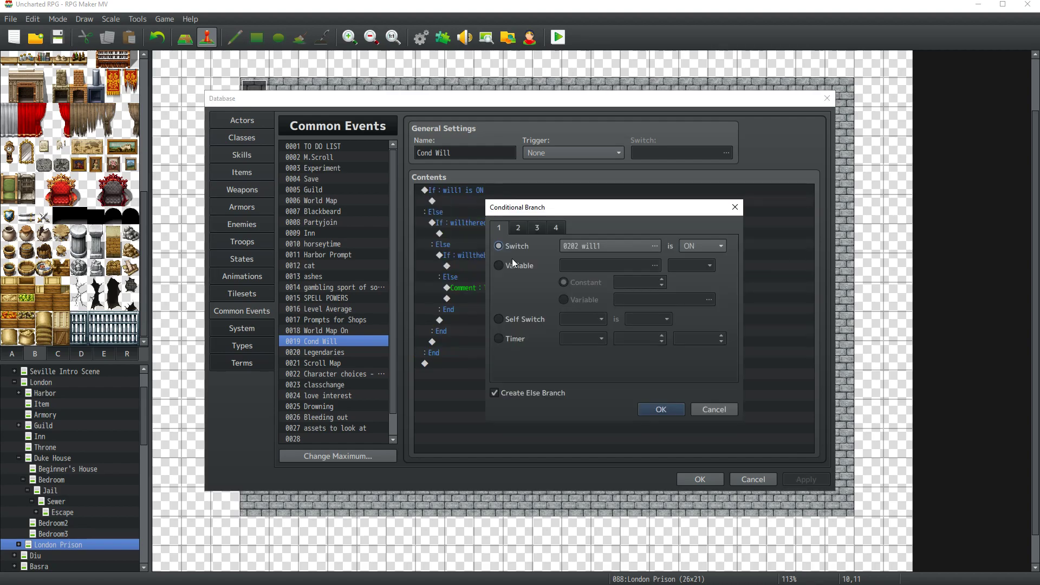
{"action": "left_click", "coordinate": [660, 410]}
{"action": "left_click", "coordinate": [479, 377]}
Step: Duplicate the whole will1 conditional block below the original in the Cond Will event
{"action": "left_click", "coordinate": [460, 193]}
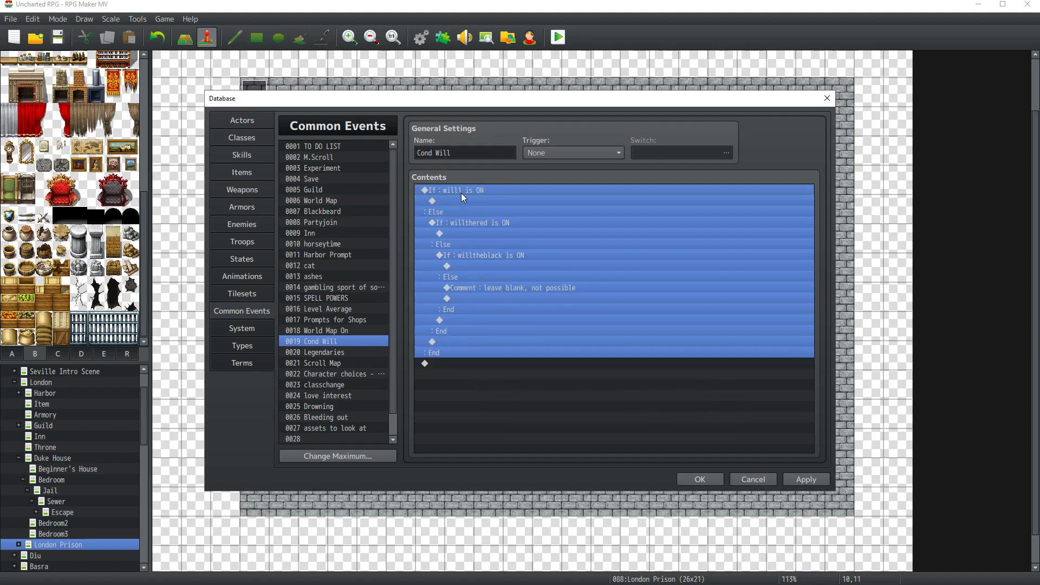
{"action": "key", "text": "ctrl+c"}
{"action": "left_click", "coordinate": [470, 364]}
{"action": "key", "text": "ctrl+v"}
{"action": "double_click", "coordinate": [469, 275]}
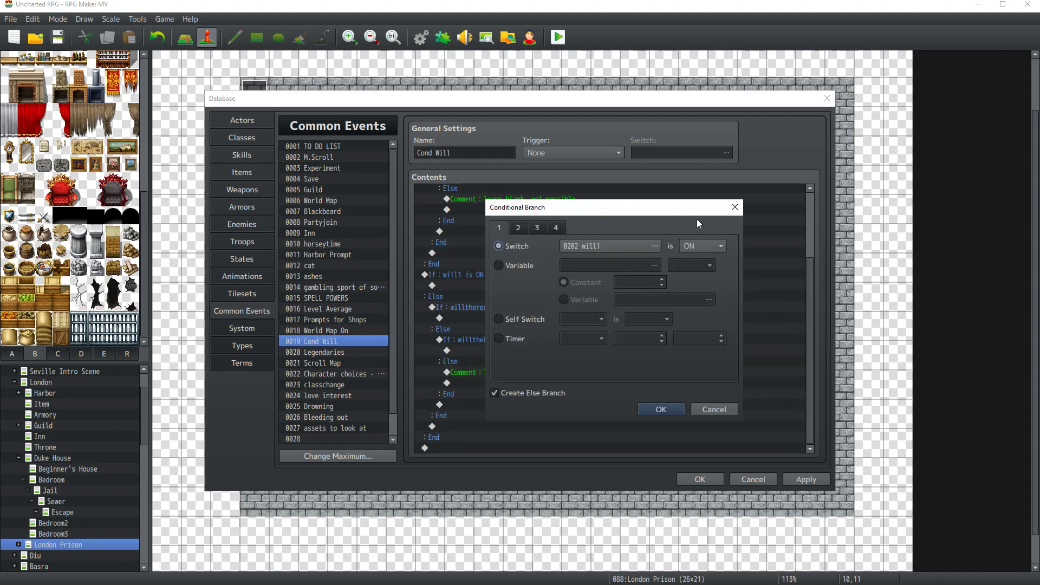
{"action": "left_click", "coordinate": [735, 207]}
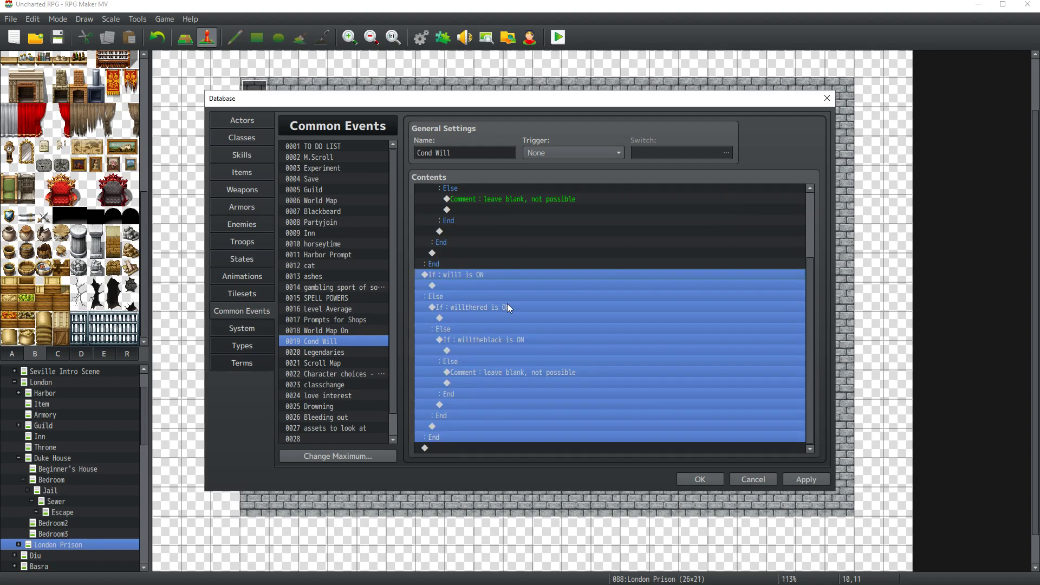
Step: In the duplicated block, move the nested willthered conditional from the Else branch into the will1 ON branch
{"action": "left_click", "coordinate": [499, 307]}
{"action": "right_click", "coordinate": [499, 306]}
{"action": "left_click", "coordinate": [484, 313]}
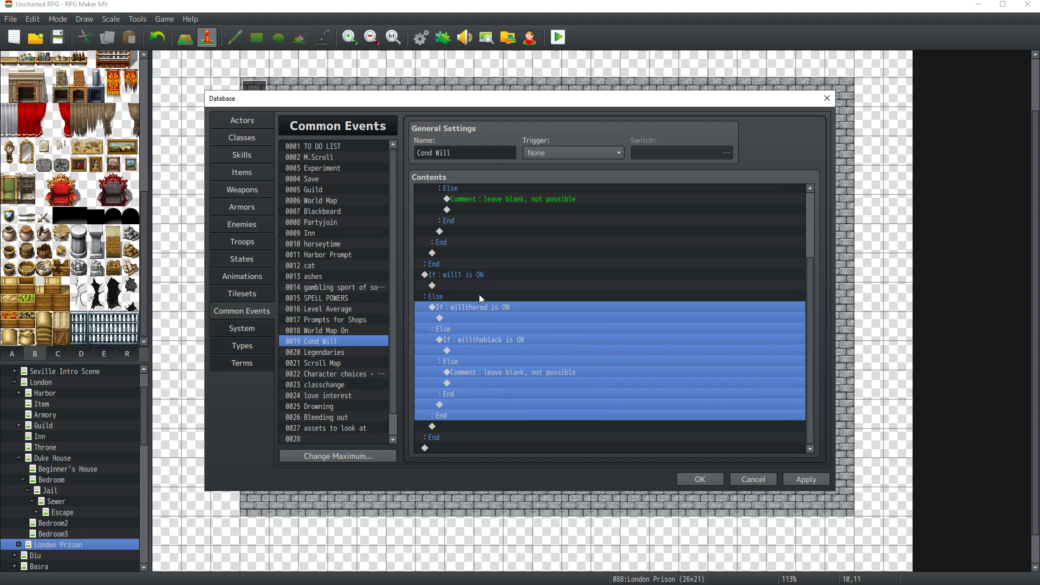
{"action": "left_click", "coordinate": [488, 286]}
{"action": "key", "text": "ctrl+v"}
{"action": "left_click", "coordinate": [478, 425]}
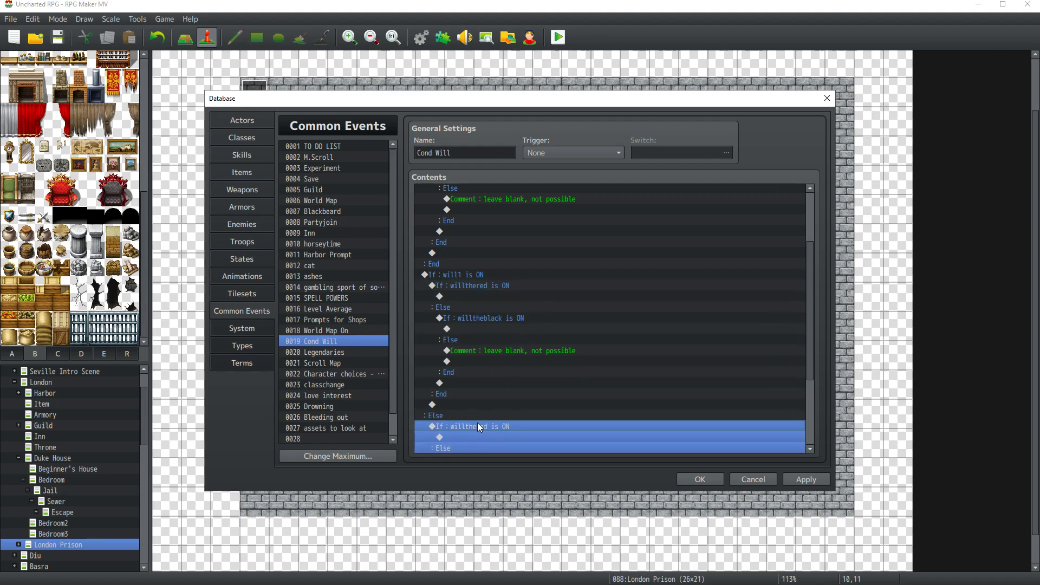
{"action": "scroll", "coordinate": [493, 401], "scroll_direction": "up", "scroll_amount": 2}
{"action": "scroll", "coordinate": [494, 352], "scroll_direction": "down", "scroll_amount": 2}
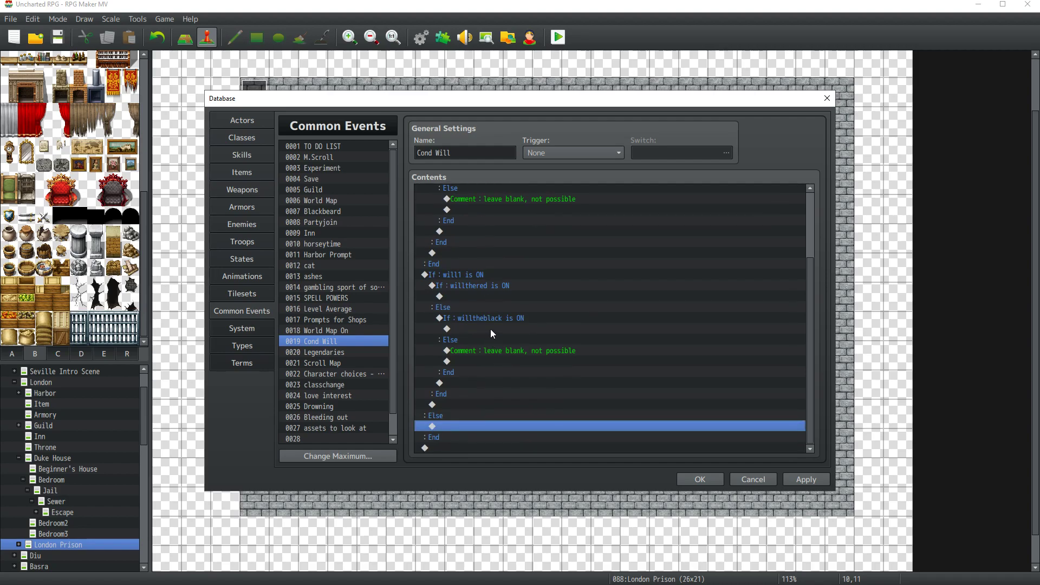
Step: Copy the nested willtheblack conditional into the willthered ON branch of the duplicated block
{"action": "left_click", "coordinate": [474, 276]}
{"action": "left_click", "coordinate": [473, 288]}
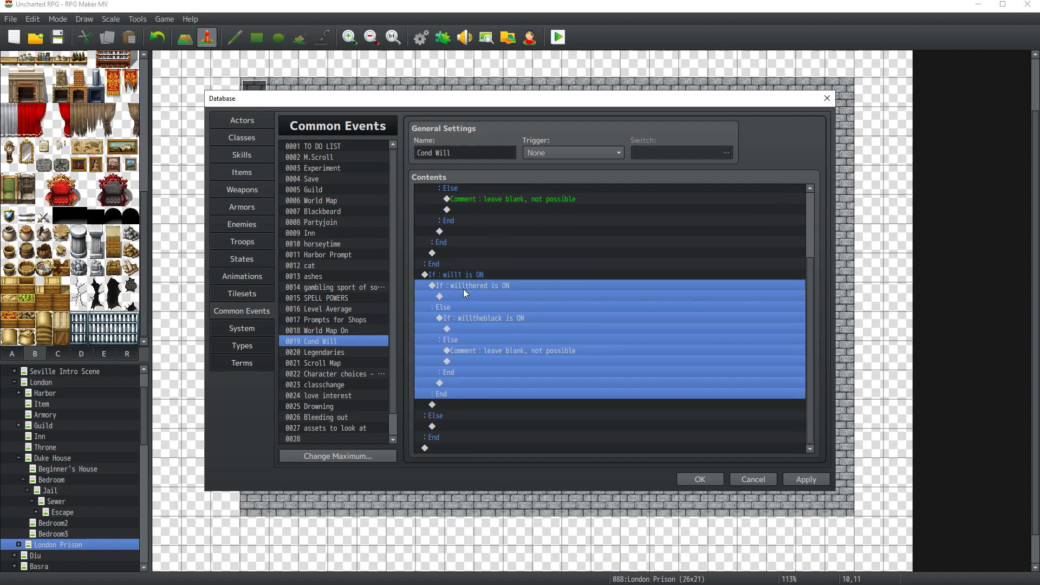
{"action": "left_click", "coordinate": [454, 296]}
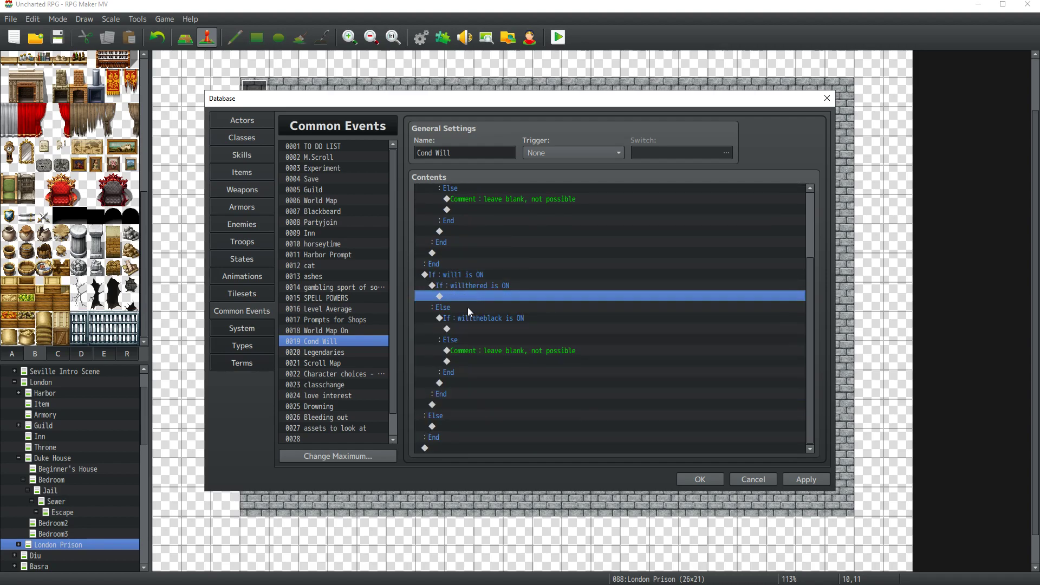
{"action": "left_click", "coordinate": [476, 287]}
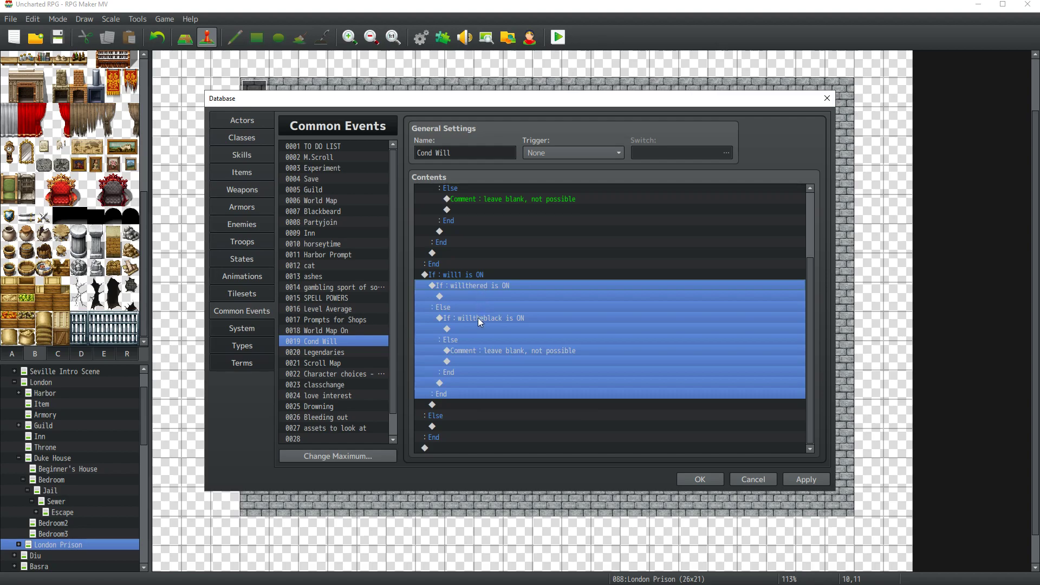
{"action": "left_click", "coordinate": [479, 319]}
{"action": "key", "text": "ctrl+c"}
{"action": "left_click", "coordinate": [479, 298]}
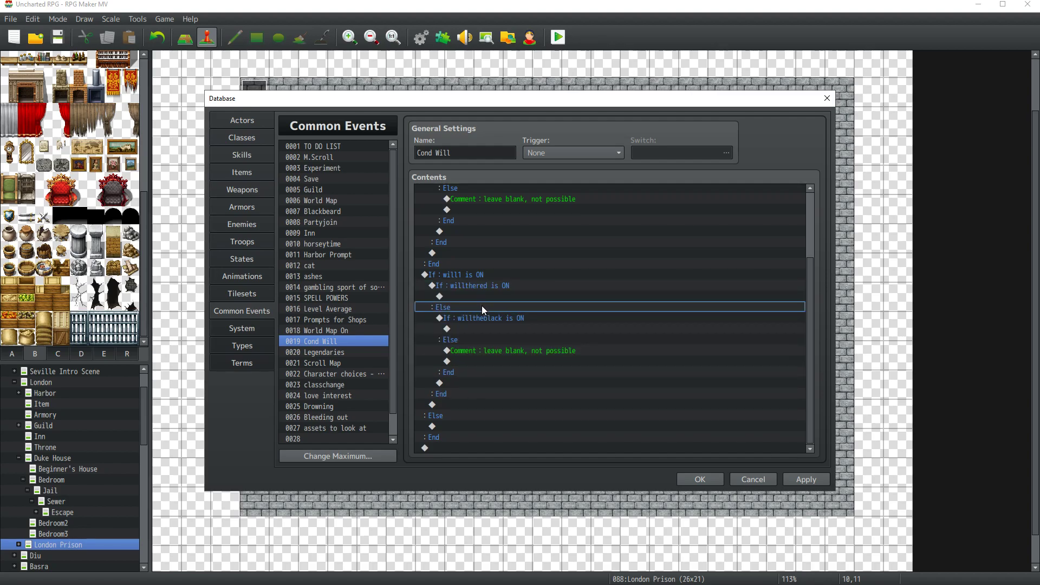
{"action": "key", "text": "ctrl+v"}
{"action": "left_click", "coordinate": [487, 309]}
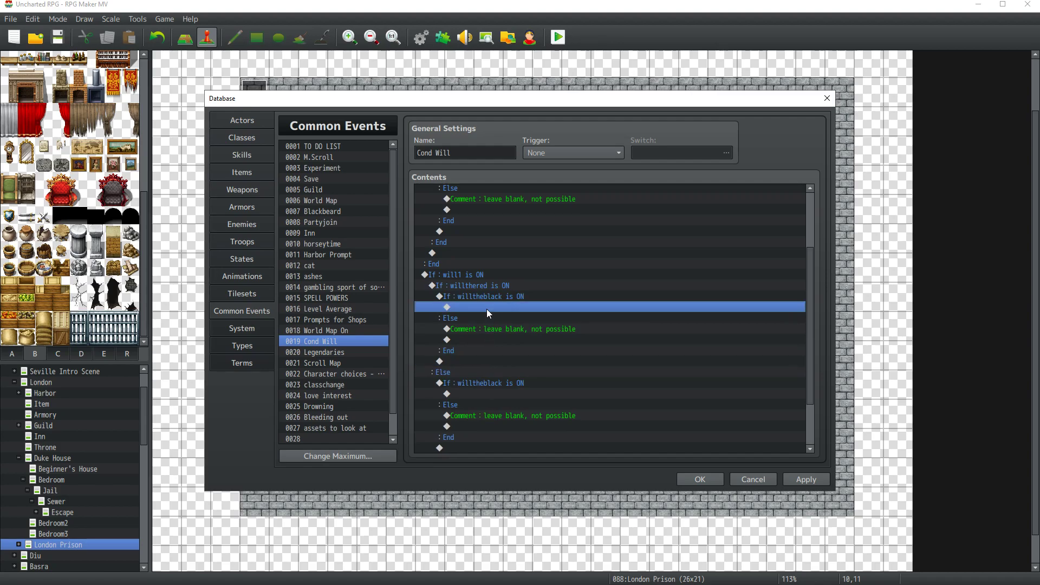
{"action": "left_click", "coordinate": [484, 318]}
{"action": "left_click", "coordinate": [474, 331]}
{"action": "left_click", "coordinate": [465, 362]}
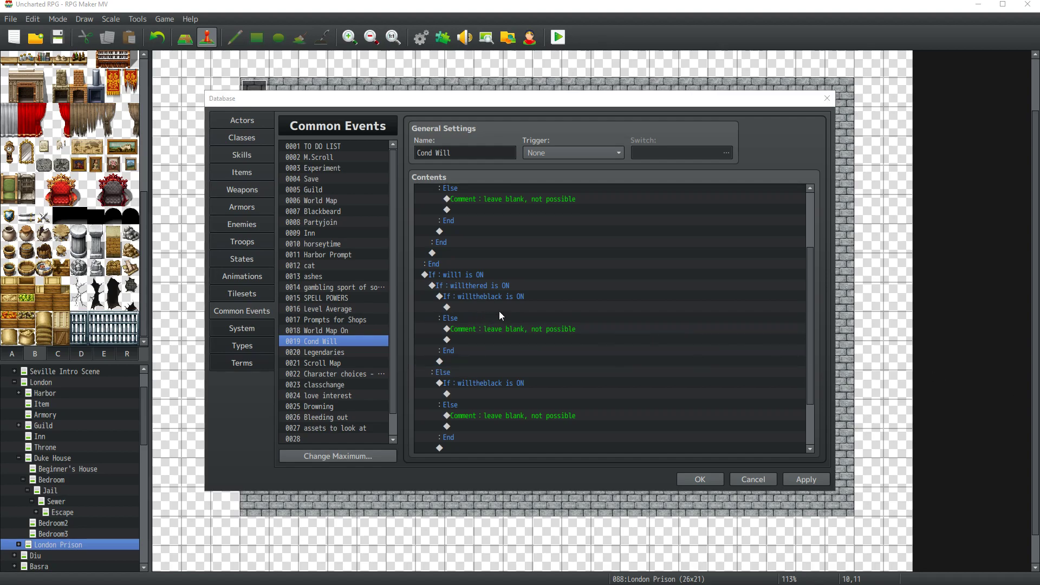
Step: Add the message "BLACK IS BACK" with the willeye face to the innermost willtheblack ON branch
{"action": "left_click", "coordinate": [460, 275]}
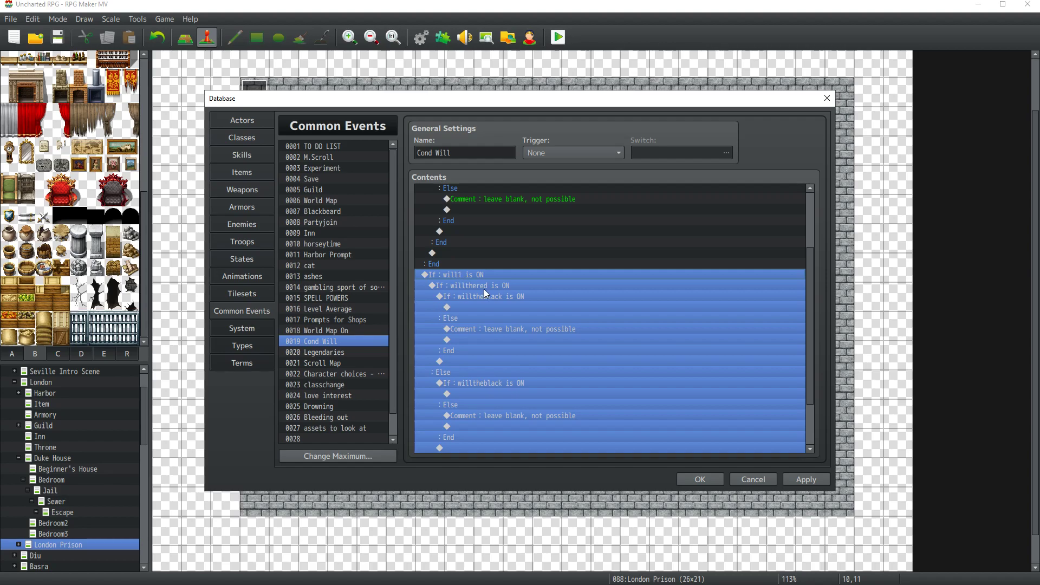
{"action": "left_click", "coordinate": [482, 286]}
{"action": "left_click", "coordinate": [486, 299]}
{"action": "left_click", "coordinate": [492, 307]}
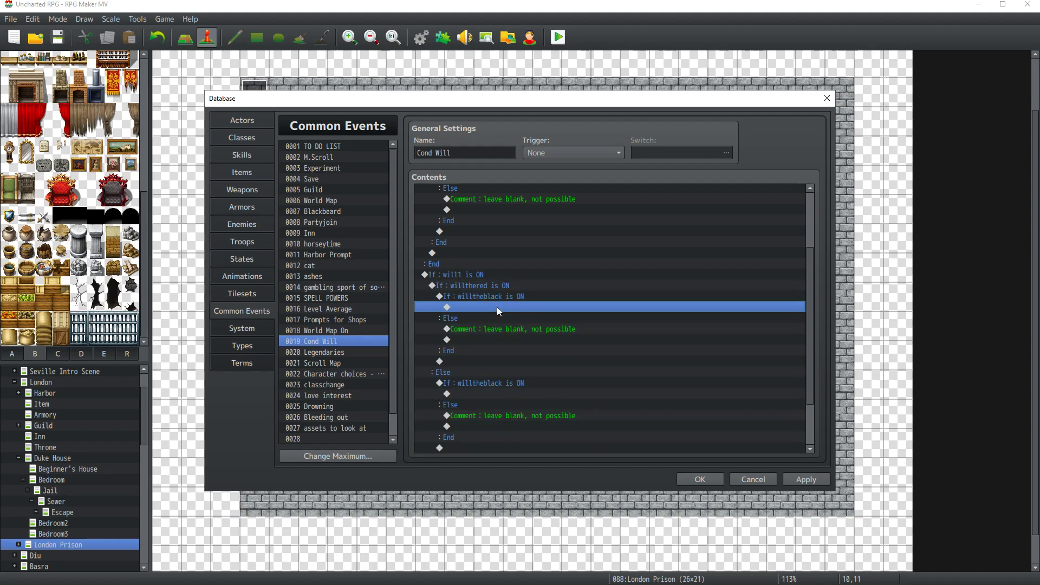
{"action": "left_click", "coordinate": [486, 152]}
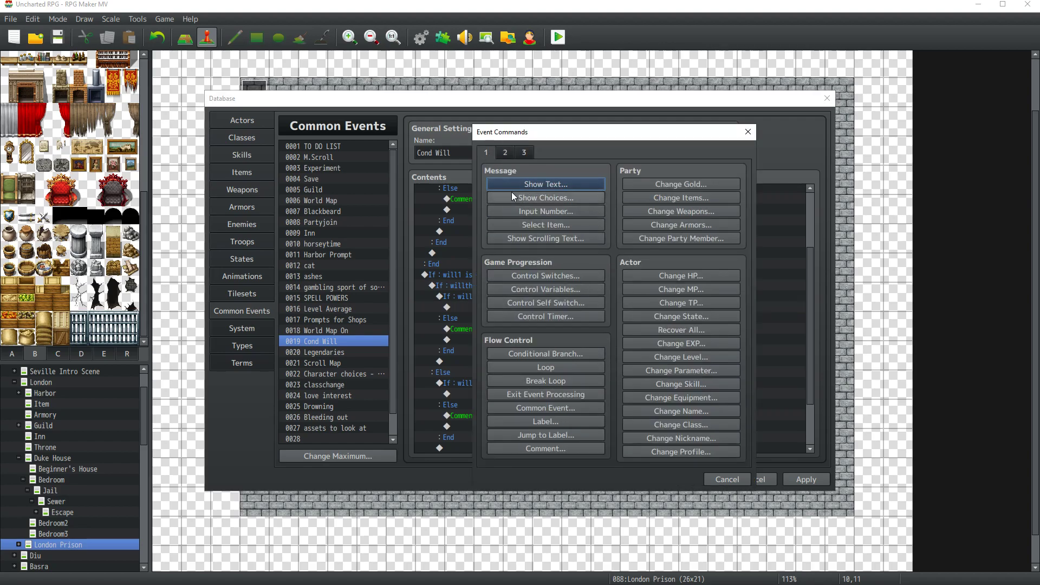
{"action": "left_click", "coordinate": [512, 193]}
{"action": "key", "text": "Escape"}
{"action": "left_click", "coordinate": [513, 185]}
{"action": "double_click", "coordinate": [499, 288]}
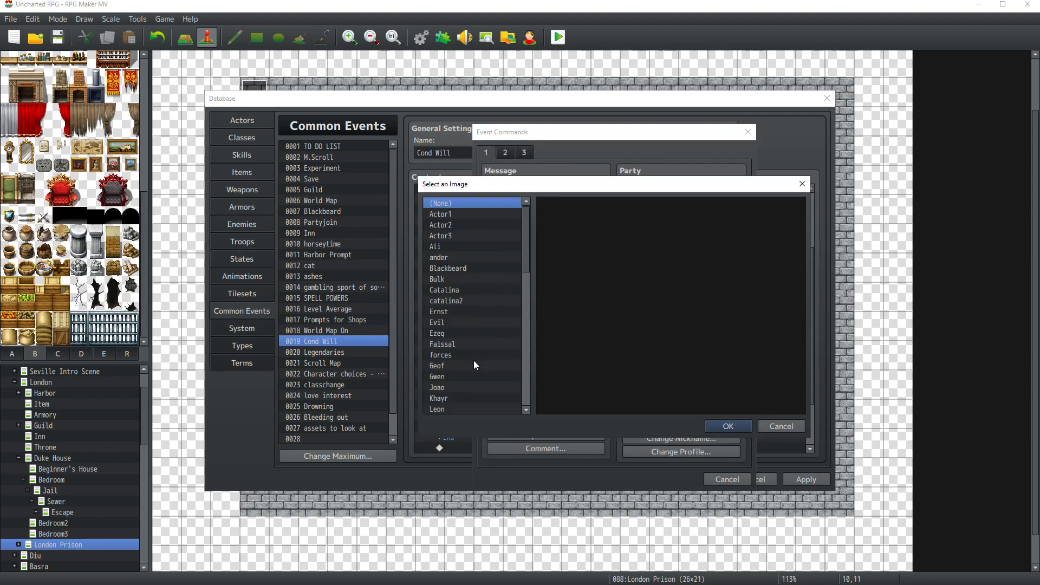
{"action": "scroll", "coordinate": [472, 363], "scroll_direction": "down", "scroll_amount": 15}
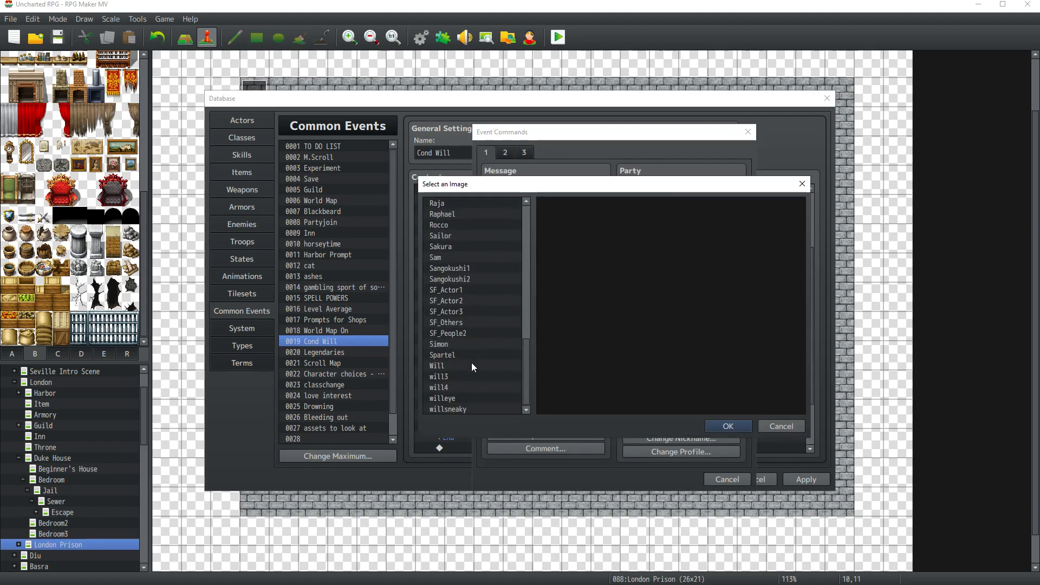
{"action": "left_click", "coordinate": [450, 398]}
{"action": "double_click", "coordinate": [566, 247]}
{"action": "left_click", "coordinate": [592, 300]}
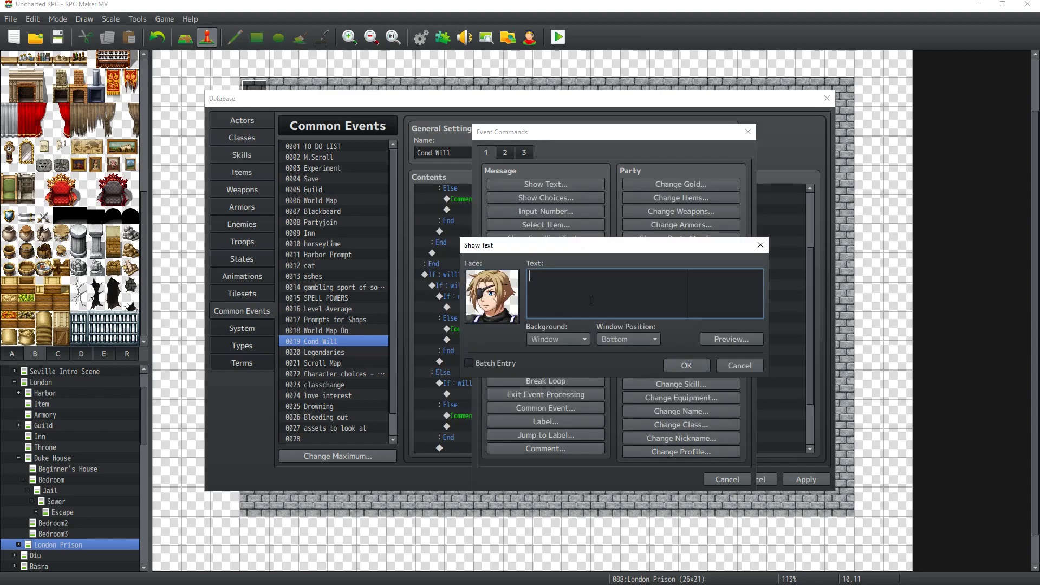
{"action": "type", "text": "BLACK IS BACK"}
{"action": "left_click", "coordinate": [686, 365]}
Step: Add the message "BABY WILL" with the Will face after the comment in that willtheblack condition's Else branch
{"action": "left_click", "coordinate": [479, 297]}
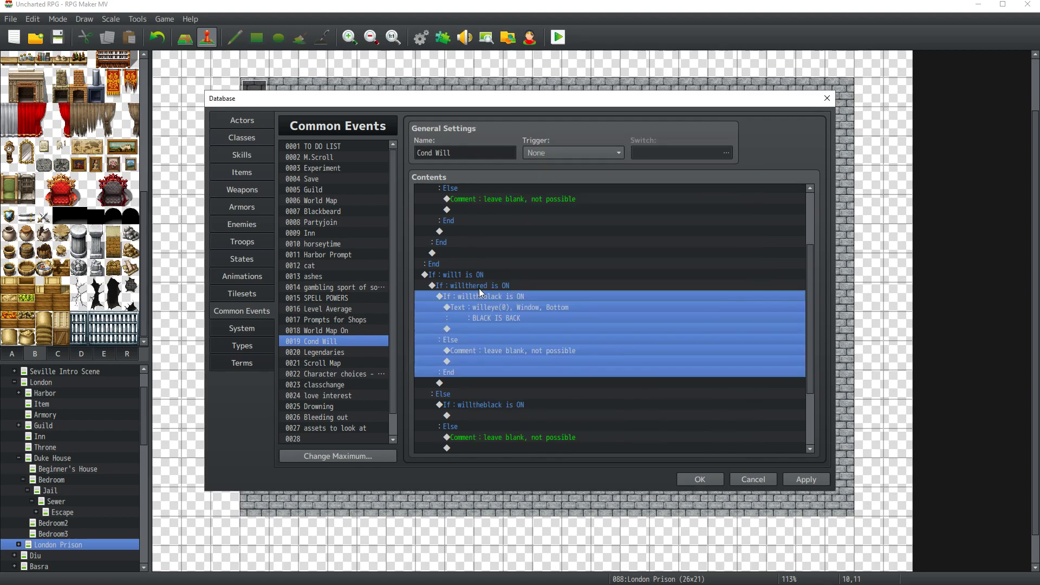
{"action": "left_click", "coordinate": [479, 288]}
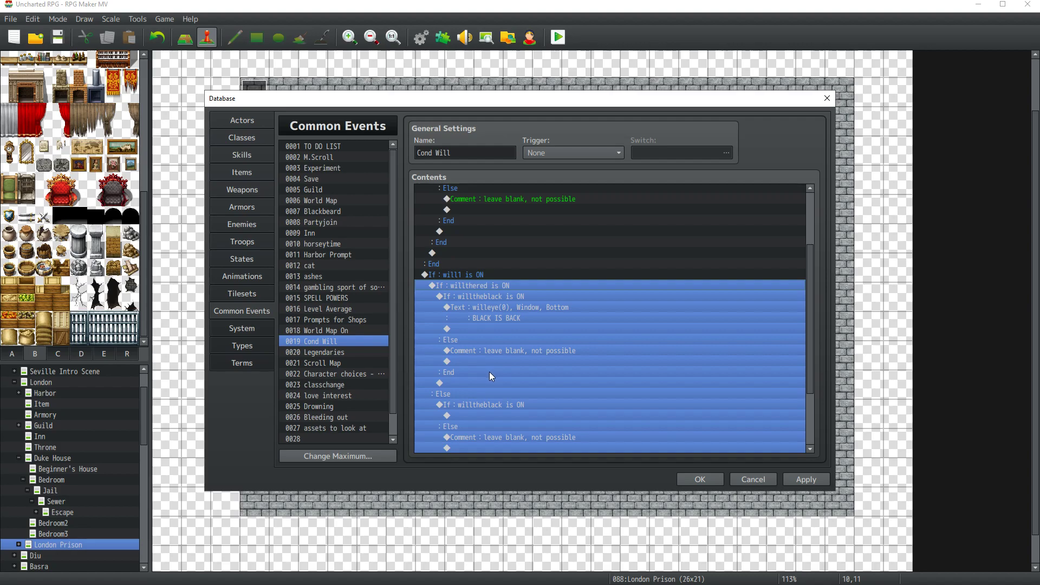
{"action": "left_click", "coordinate": [492, 328]}
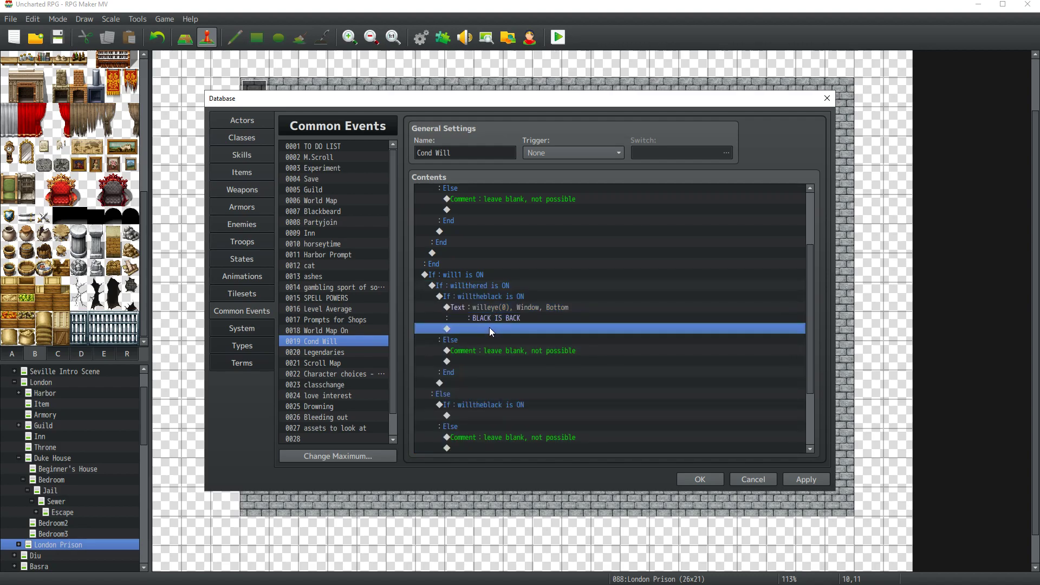
{"action": "double_click", "coordinate": [490, 356]}
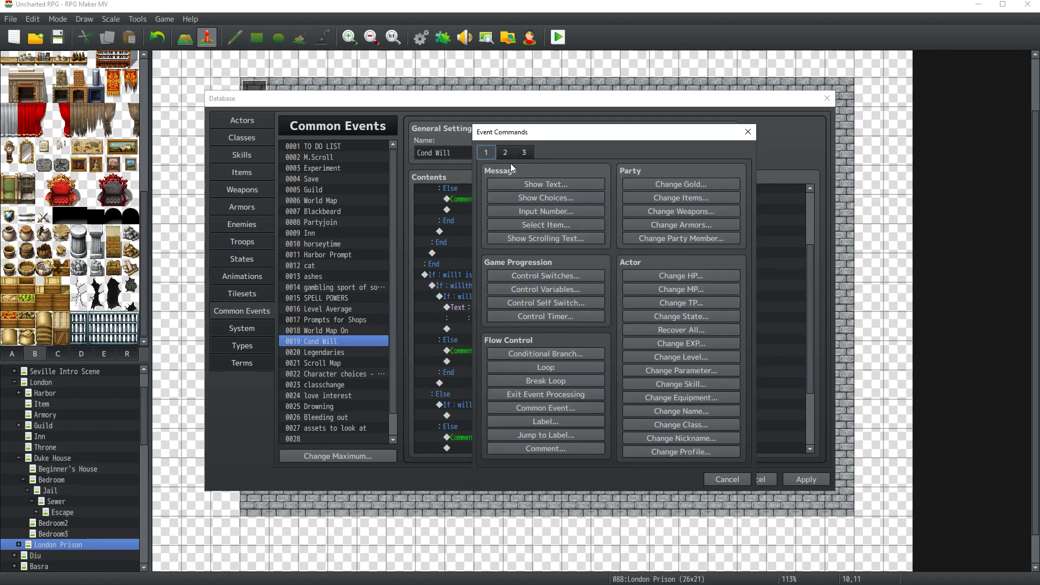
{"action": "left_click", "coordinate": [546, 185]}
{"action": "double_click", "coordinate": [490, 298]}
{"action": "left_click_drag", "start_coordinate": [527, 232], "coordinate": [522, 395]}
{"action": "left_click", "coordinate": [456, 366]}
{"action": "double_click", "coordinate": [574, 236]}
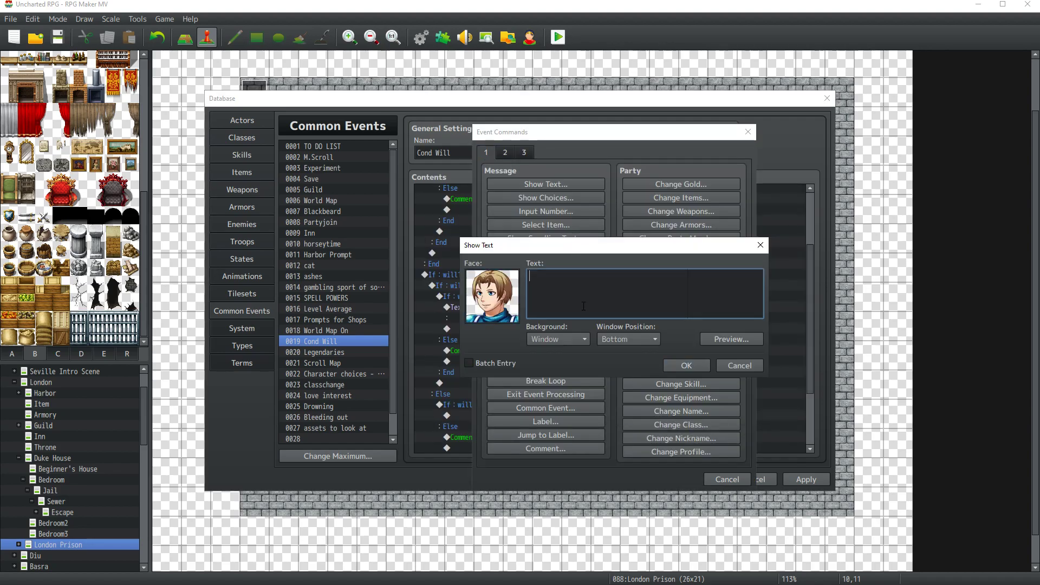
{"action": "type", "text": "BABY WILL"}
{"action": "left_click", "coordinate": [689, 365]}
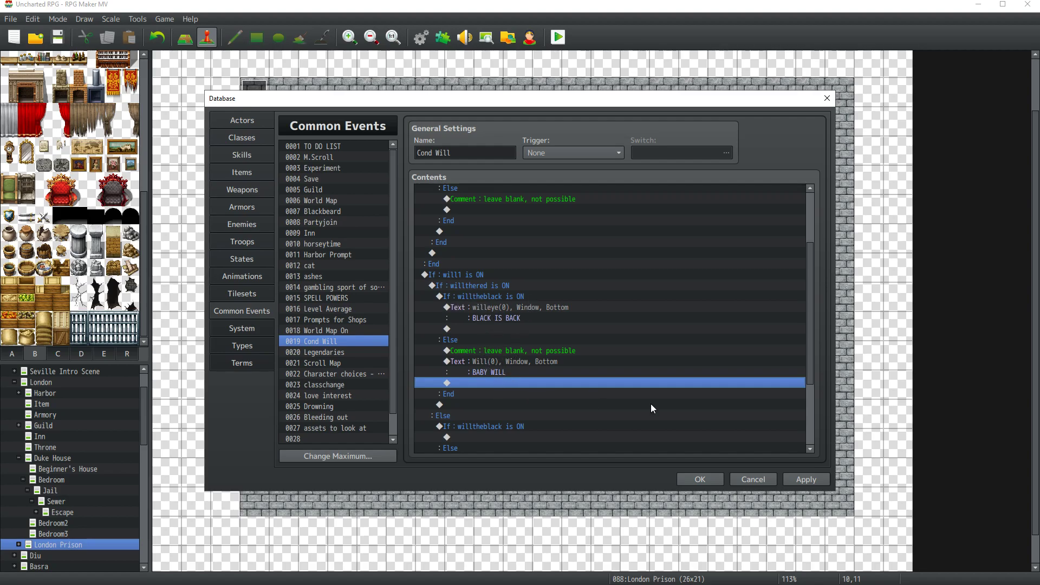
{"action": "scroll", "coordinate": [489, 356], "scroll_direction": "down", "scroll_amount": 2}
{"action": "scroll", "coordinate": [489, 357], "scroll_direction": "up", "scroll_amount": 4}
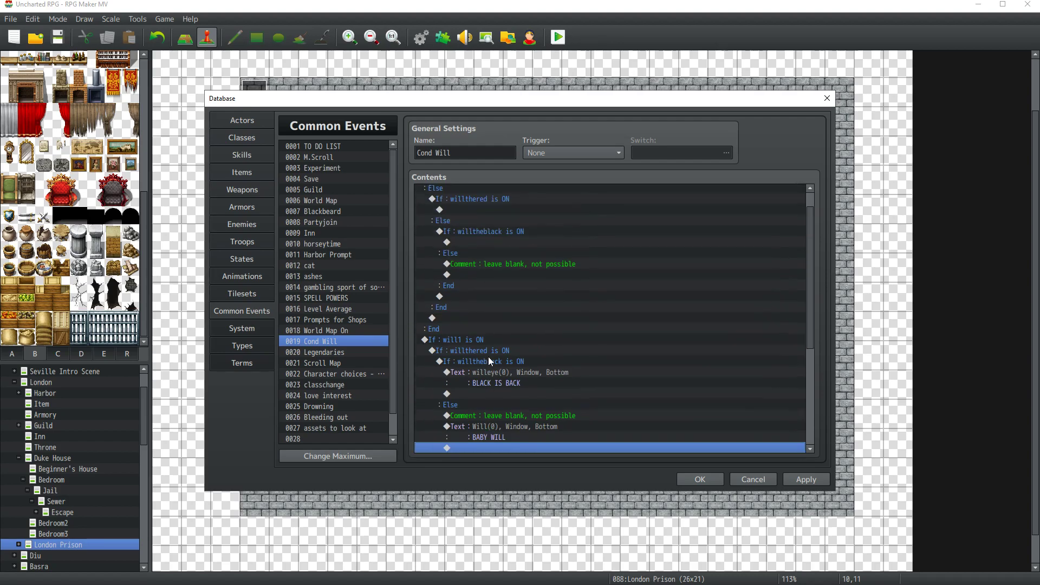
Step: Examine the nested will1, willthered and willtheblack conditions and their test messages in the Cond Will event
{"action": "scroll", "coordinate": [489, 356], "scroll_direction": "up", "scroll_amount": 1}
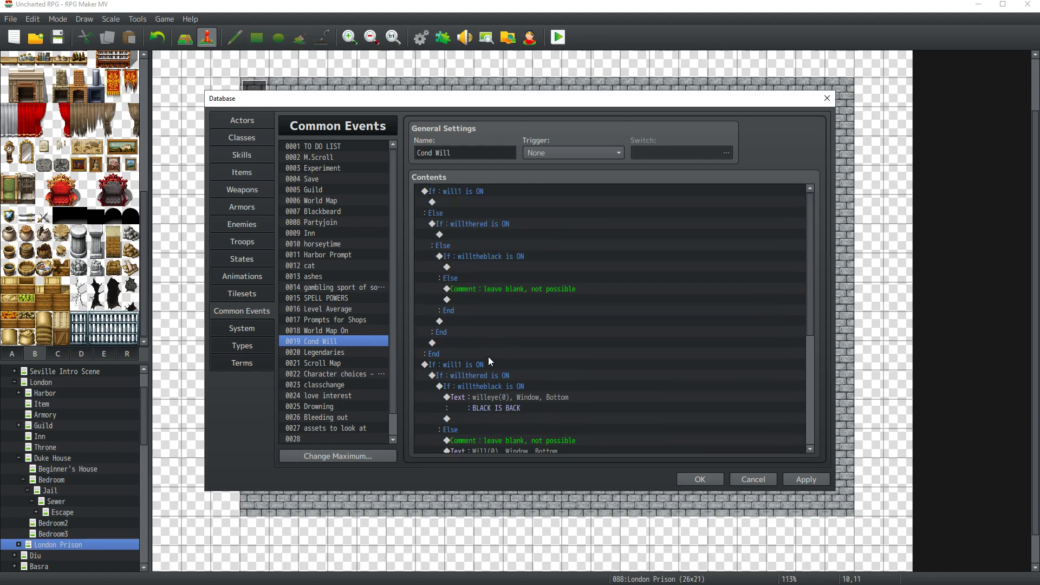
{"action": "left_click", "coordinate": [477, 193]}
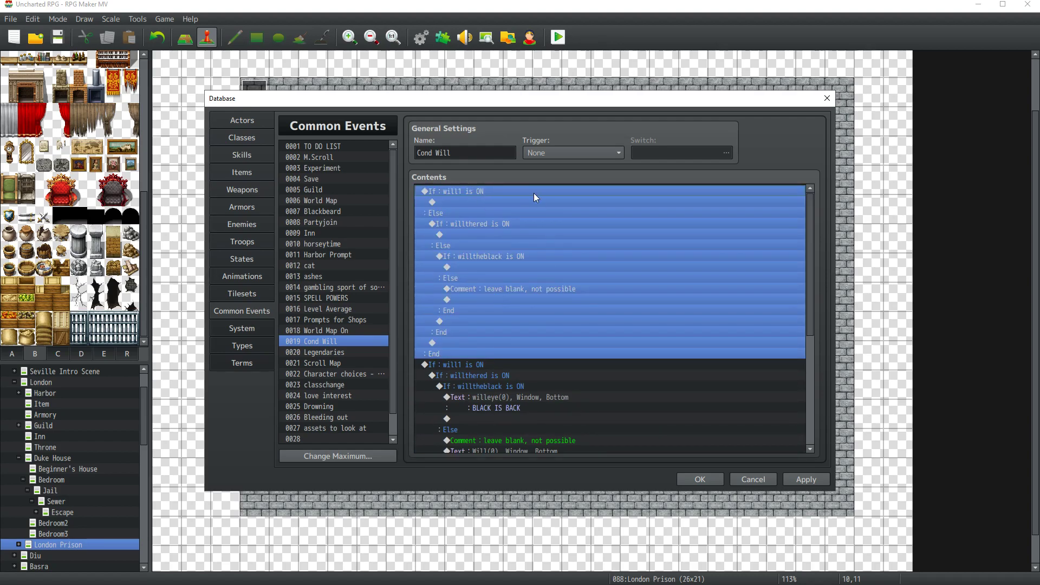
{"action": "left_click", "coordinate": [583, 312]}
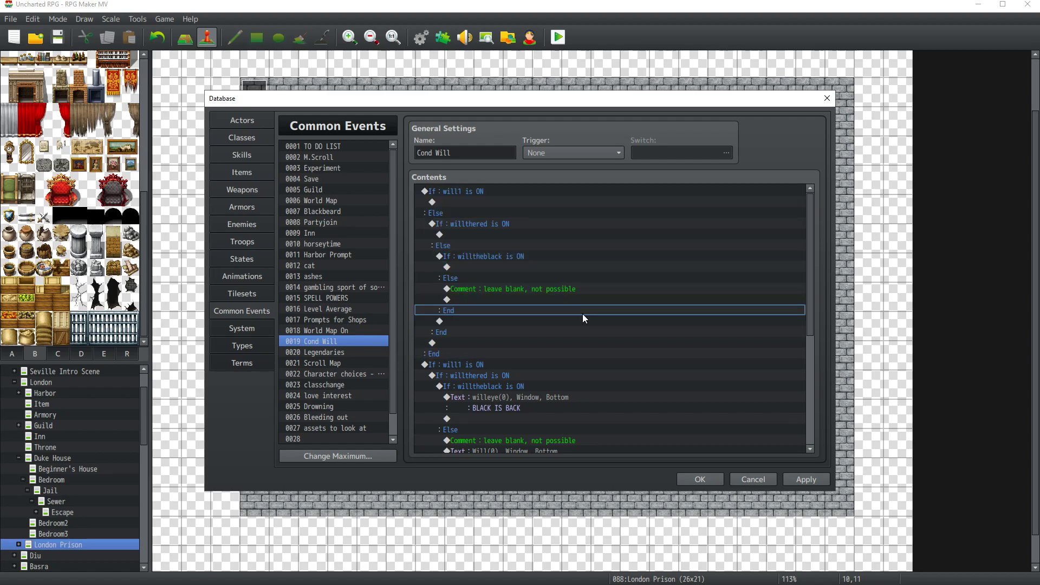
{"action": "scroll", "coordinate": [581, 353], "scroll_direction": "down", "scroll_amount": 3}
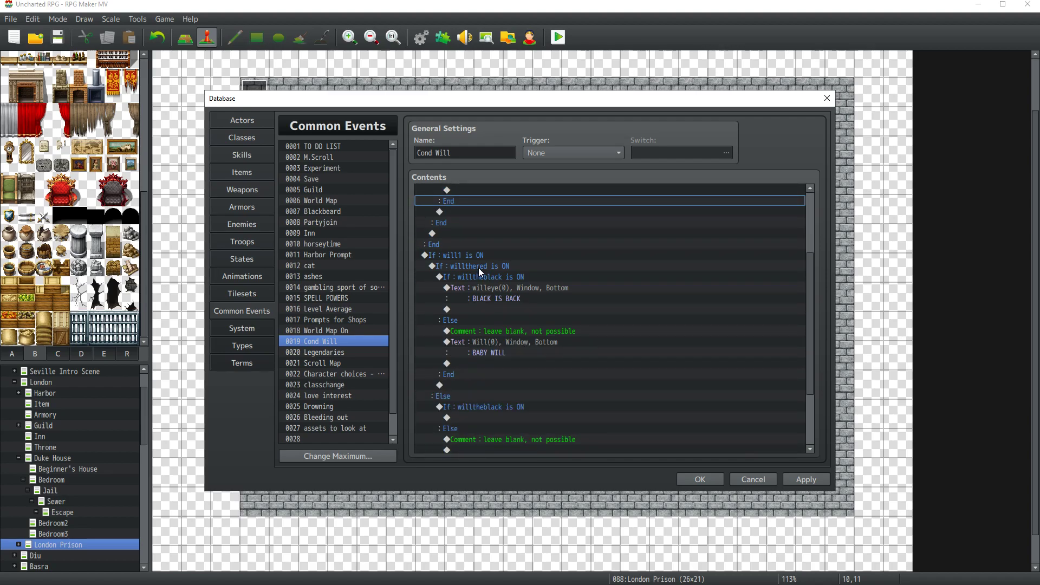
{"action": "left_click", "coordinate": [479, 267]}
{"action": "scroll", "coordinate": [476, 360], "scroll_direction": "down", "scroll_amount": 1}
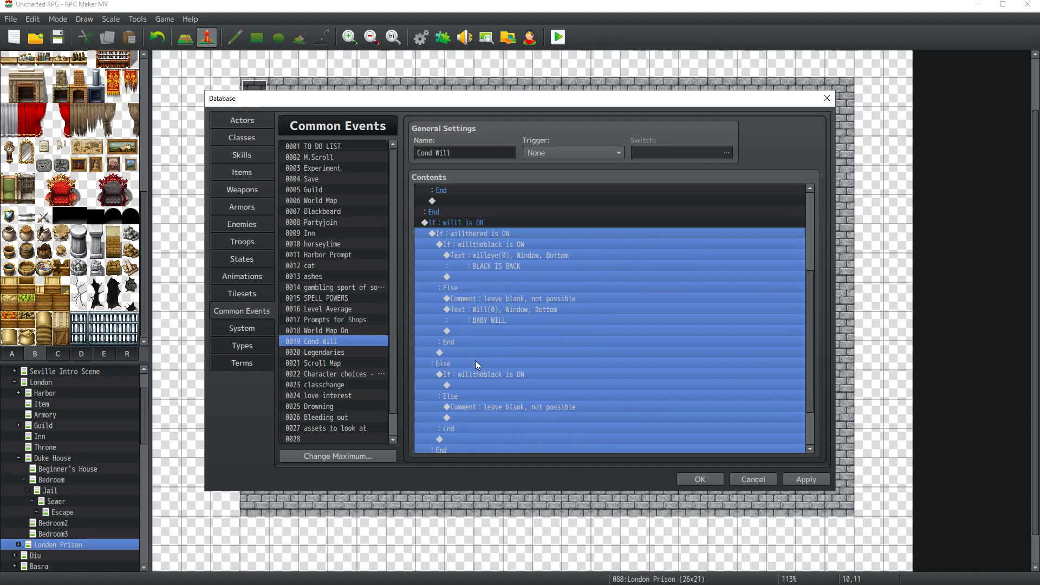
{"action": "scroll", "coordinate": [466, 360], "scroll_direction": "down", "scroll_amount": 2}
{"action": "scroll", "coordinate": [483, 359], "scroll_direction": "up", "scroll_amount": 2}
{"action": "left_click", "coordinate": [480, 268]}
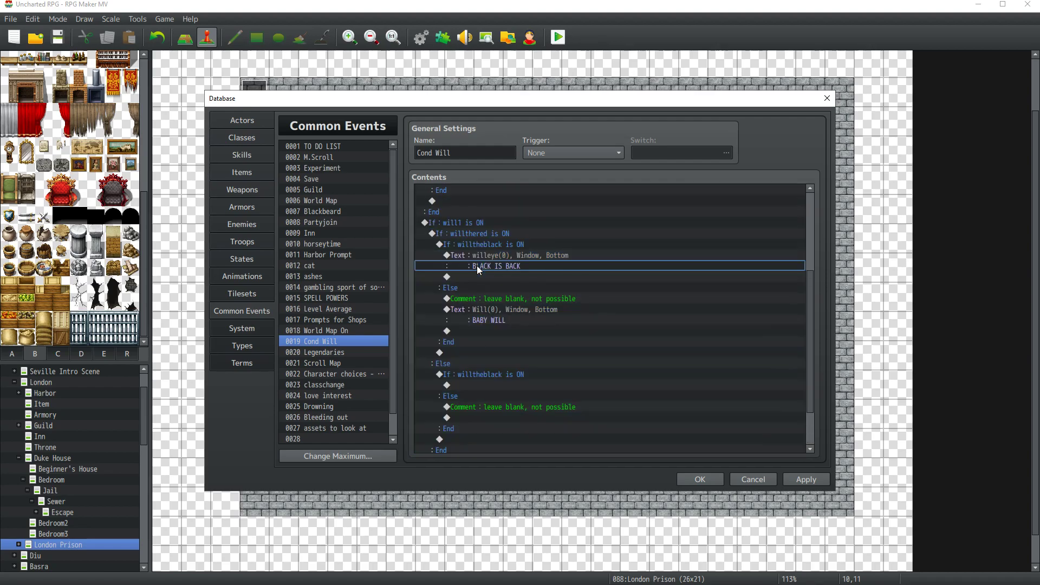
{"action": "left_click", "coordinate": [473, 233]}
{"action": "left_click", "coordinate": [488, 300]}
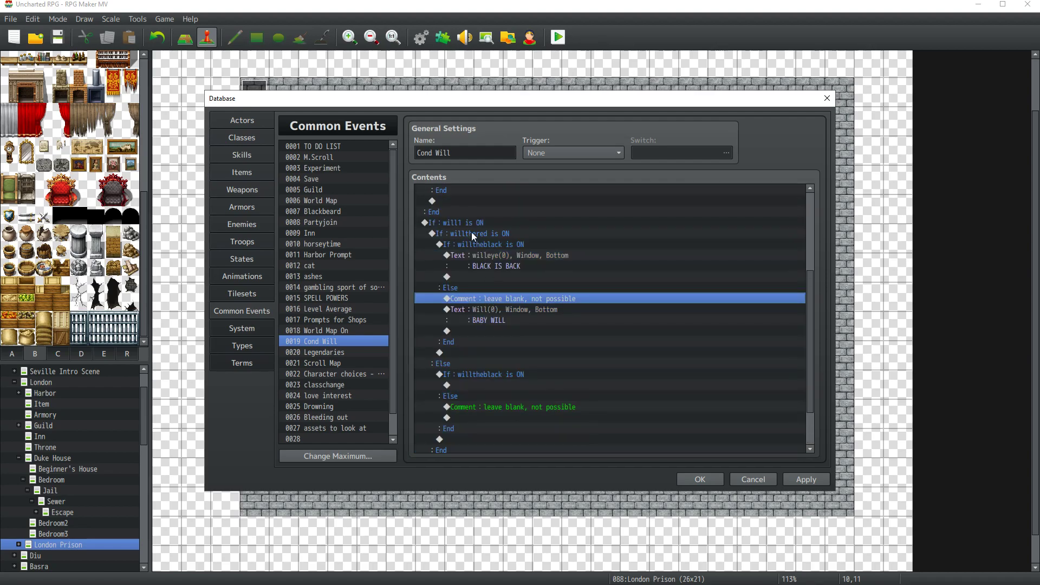
{"action": "left_click", "coordinate": [466, 223]}
{"action": "left_click", "coordinate": [485, 278]}
{"action": "left_click", "coordinate": [497, 248]}
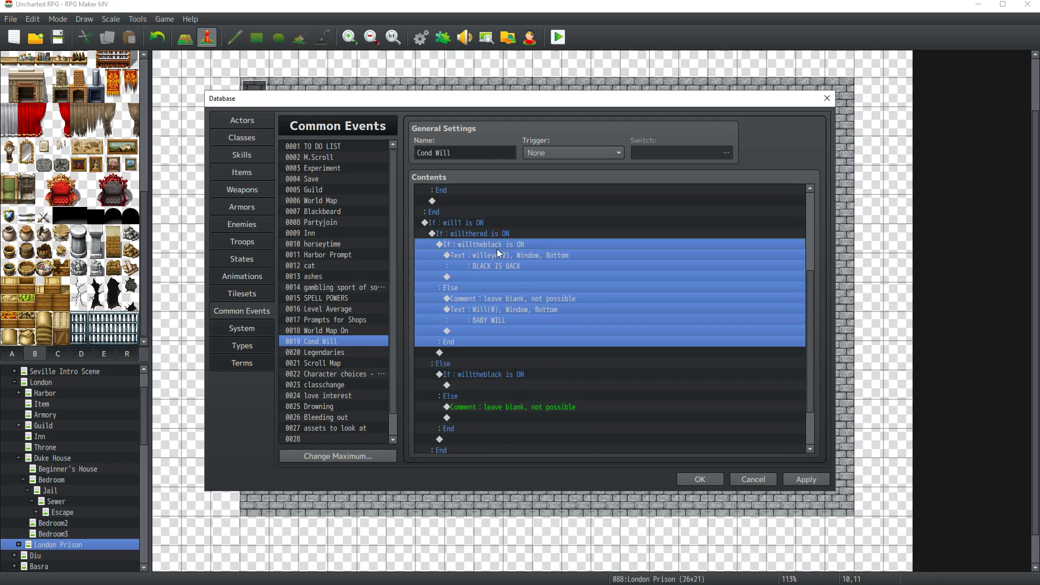
{"action": "left_click", "coordinate": [496, 259]}
{"action": "left_click", "coordinate": [495, 312]}
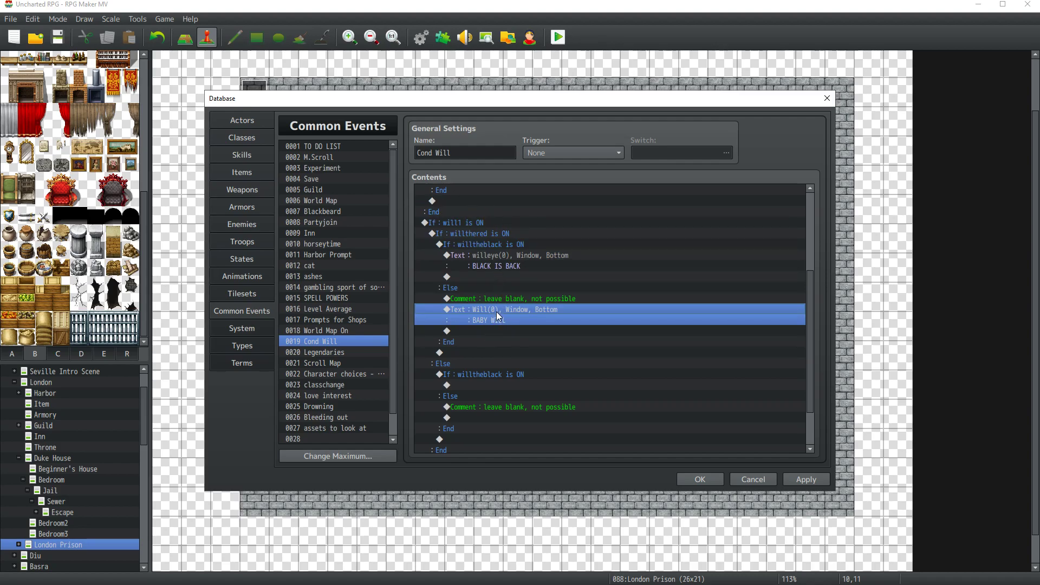
{"action": "scroll", "coordinate": [498, 316], "scroll_direction": "down", "scroll_amount": 1}
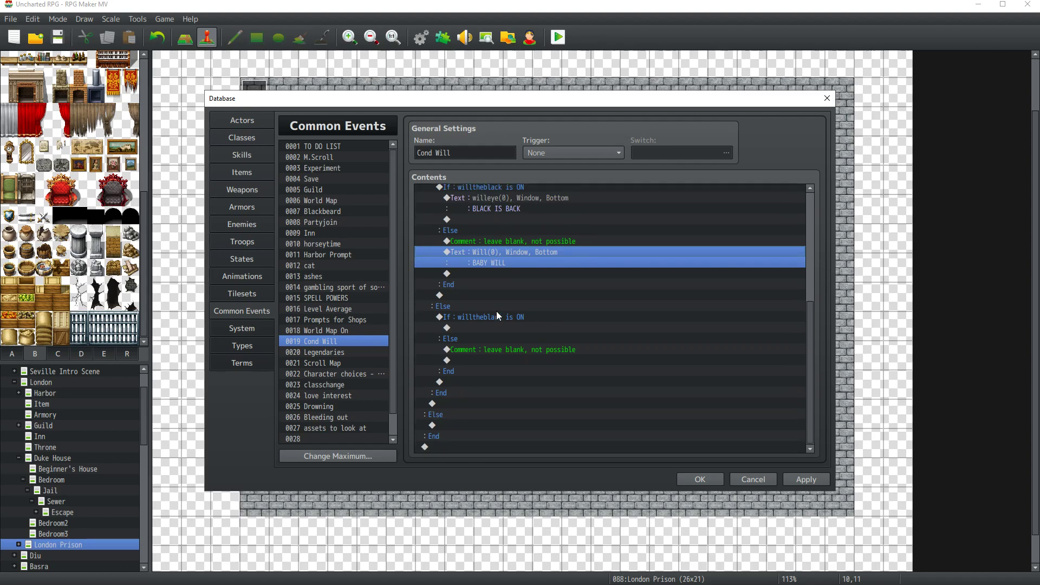
Step: Delete the duplicated will1 conditional block that holds the test messages
{"action": "left_click", "coordinate": [477, 230]}
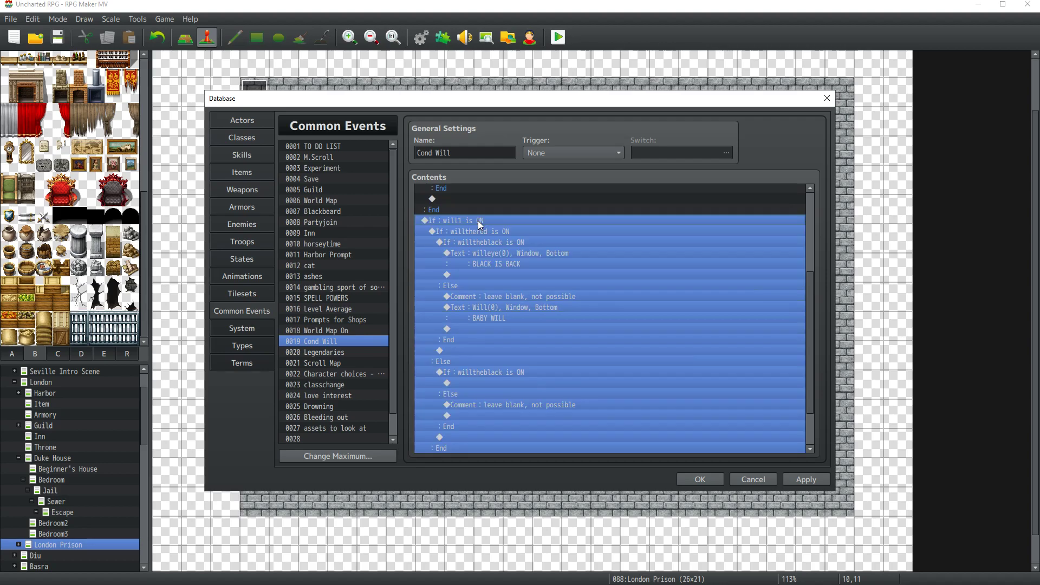
{"action": "key", "text": "Delete"}
Step: Add a Control Switches command after the conditional block that sets 0204 willtheblack to ON
{"action": "double_click", "coordinate": [479, 366]}
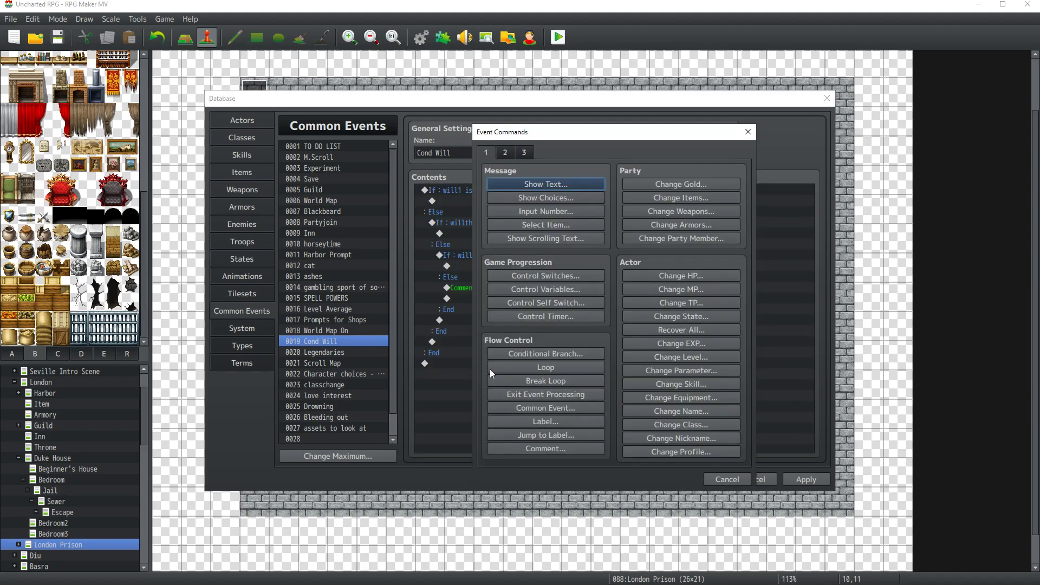
{"action": "left_click", "coordinate": [557, 285]}
{"action": "key", "text": "Escape"}
{"action": "left_click", "coordinate": [564, 275]}
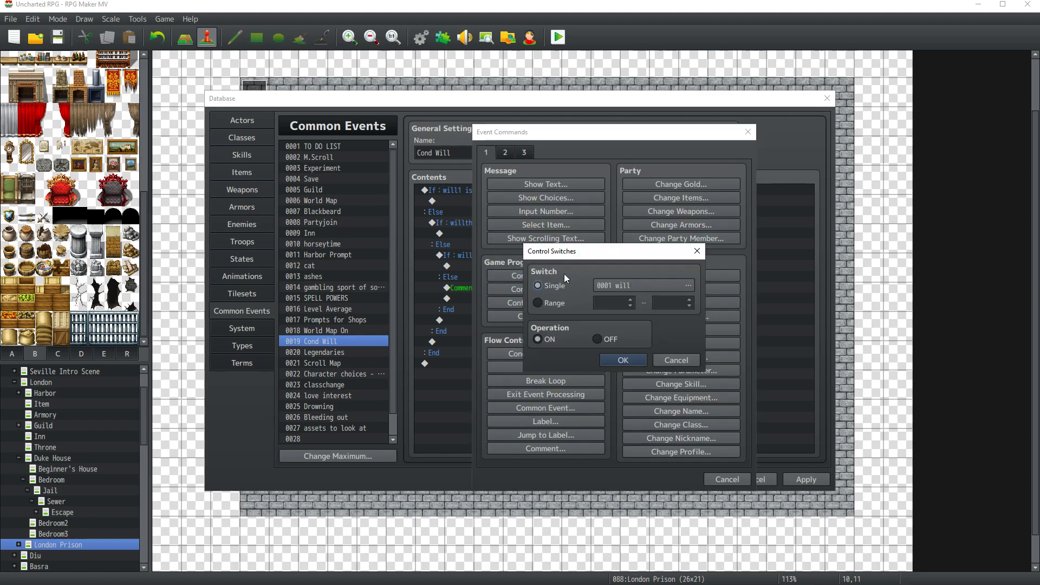
{"action": "left_click", "coordinate": [629, 279]}
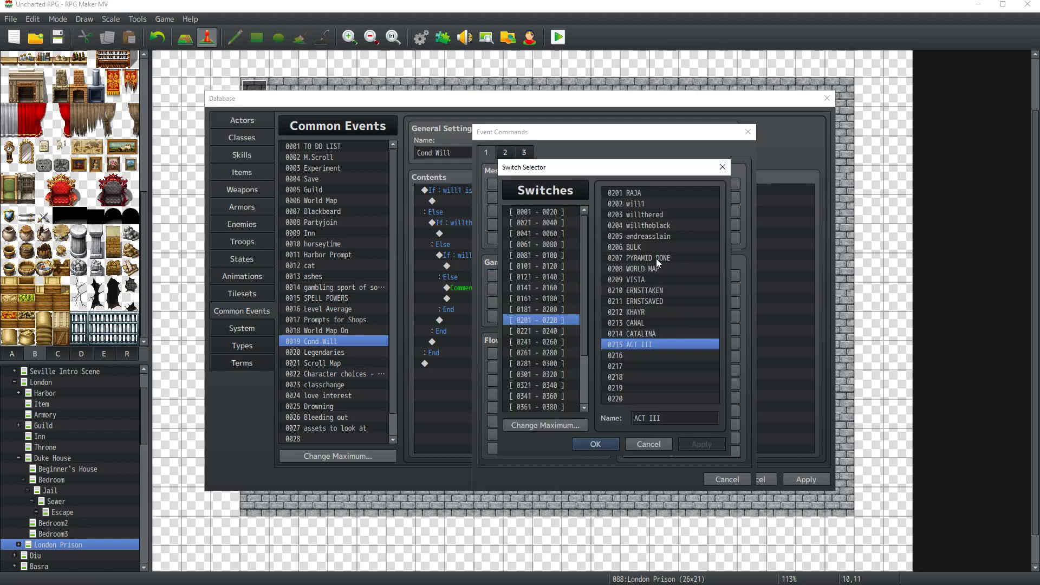
{"action": "left_click", "coordinate": [651, 204]}
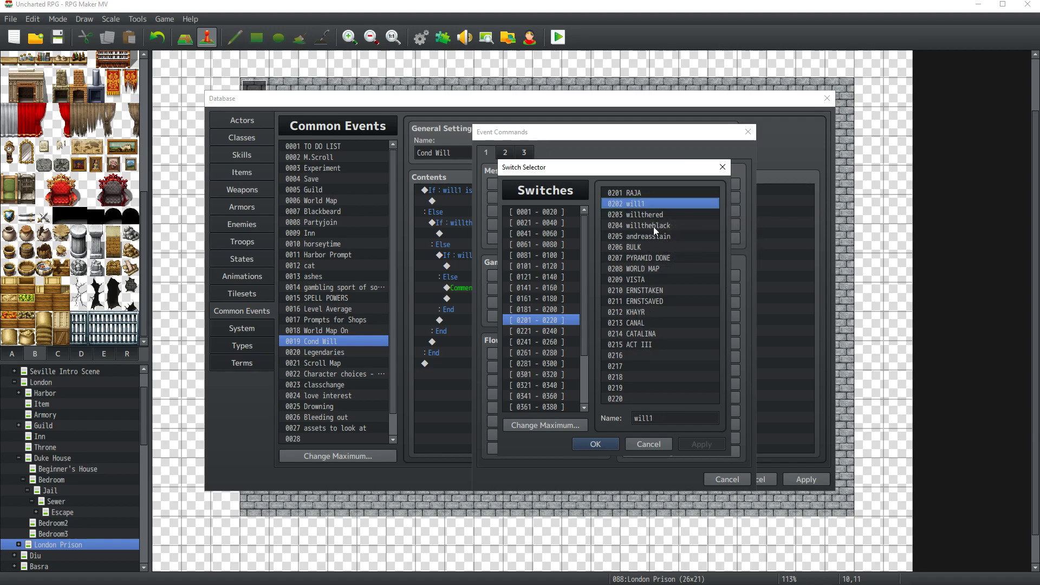
{"action": "left_click", "coordinate": [653, 227]}
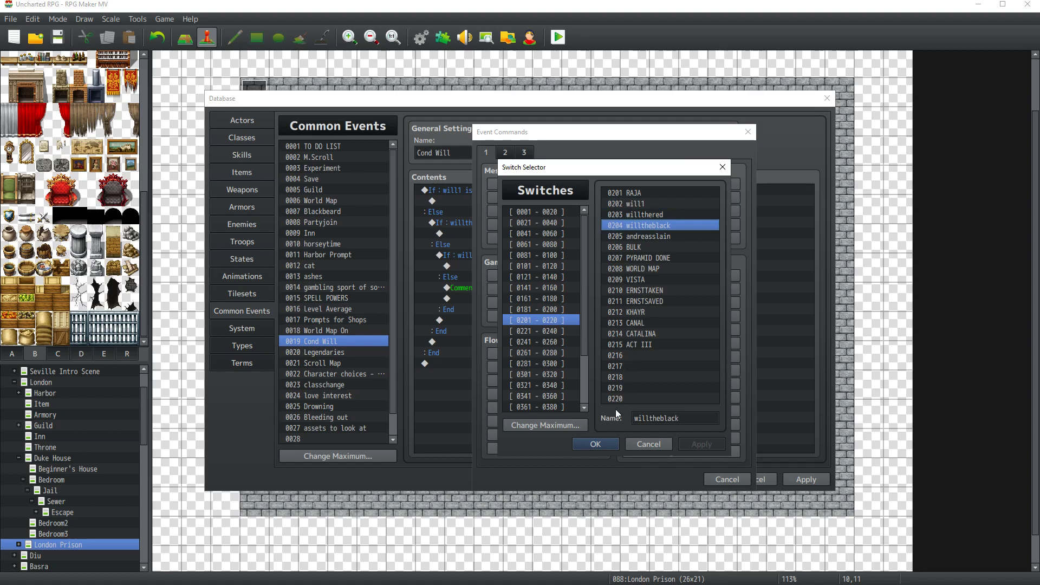
{"action": "left_click", "coordinate": [606, 446]}
{"action": "left_click", "coordinate": [619, 357]}
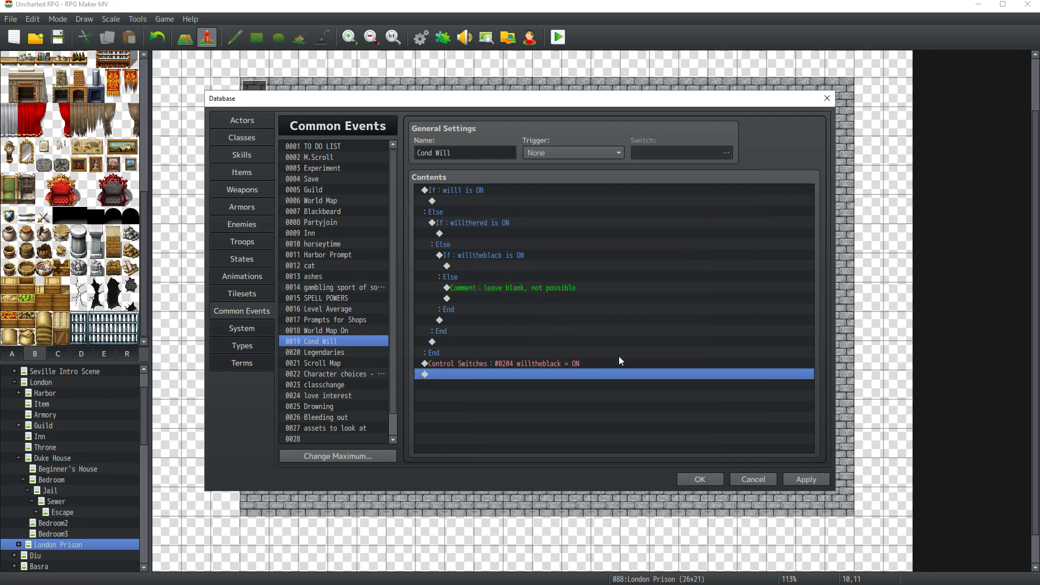
Step: Delete the original will1 conditional block and the willtheblack switch command from the event
{"action": "left_click", "coordinate": [470, 194]}
{"action": "key", "text": "Delete"}
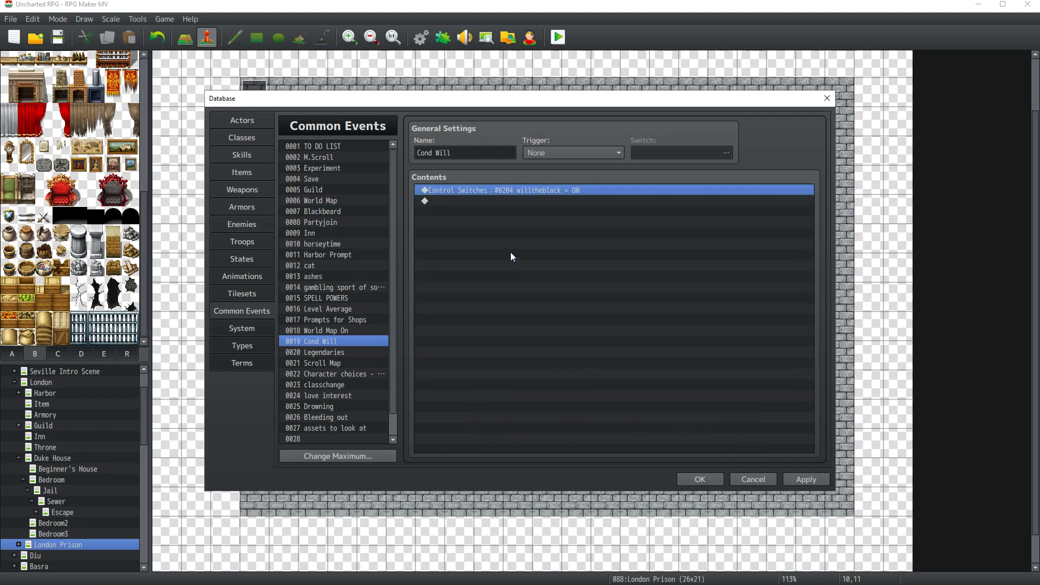
{"action": "key", "text": "Delete"}
Step: Add a conditional branch for switch 0204 willtheblack being ON, with an Else branch
{"action": "double_click", "coordinate": [486, 191]}
{"action": "left_click", "coordinate": [541, 354]}
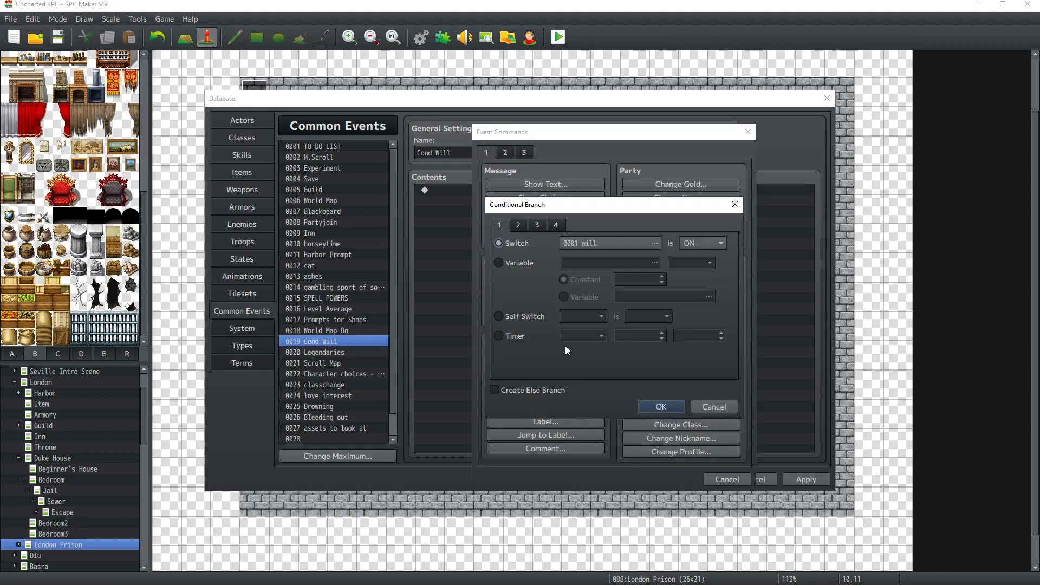
{"action": "left_click", "coordinate": [606, 243]}
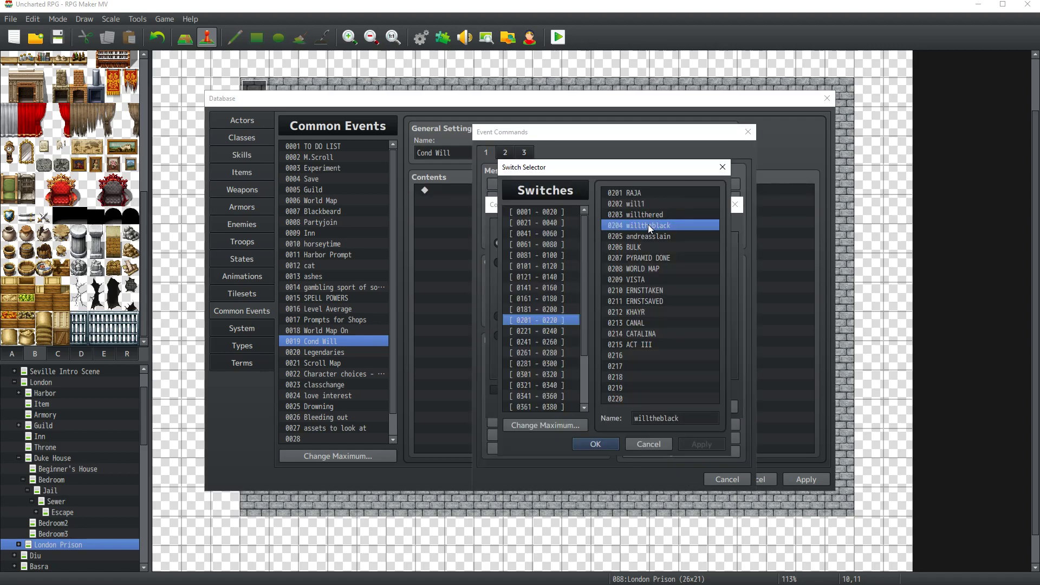
{"action": "double_click", "coordinate": [648, 224]}
{"action": "left_click", "coordinate": [660, 407]}
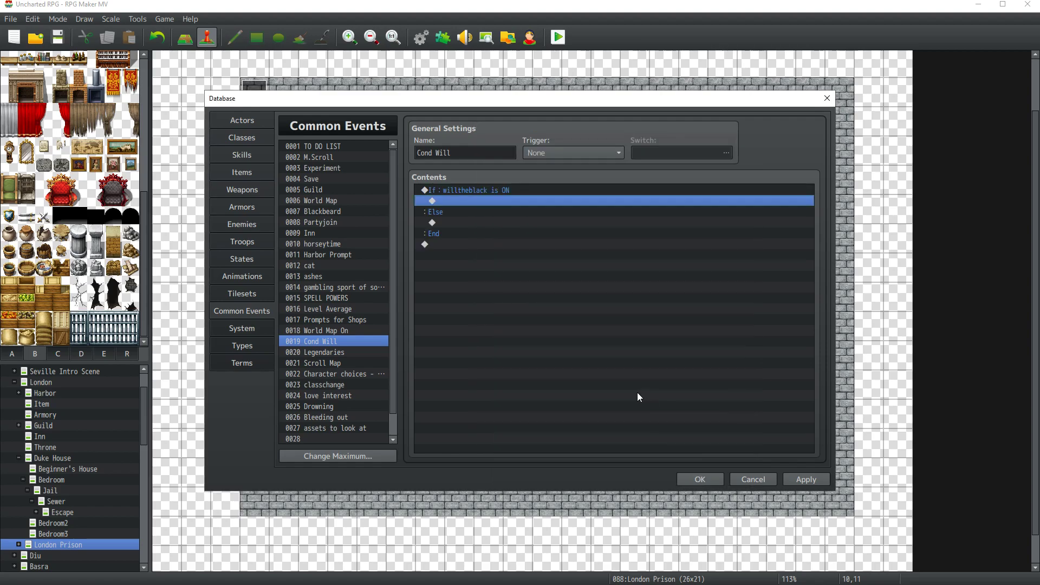
Step: Add the message "BLACK IS BACK" with the willeye face to the willtheblack ON branch and apply the database changes
{"action": "double_click", "coordinate": [476, 201]}
{"action": "left_click", "coordinate": [544, 185]}
{"action": "double_click", "coordinate": [488, 298]}
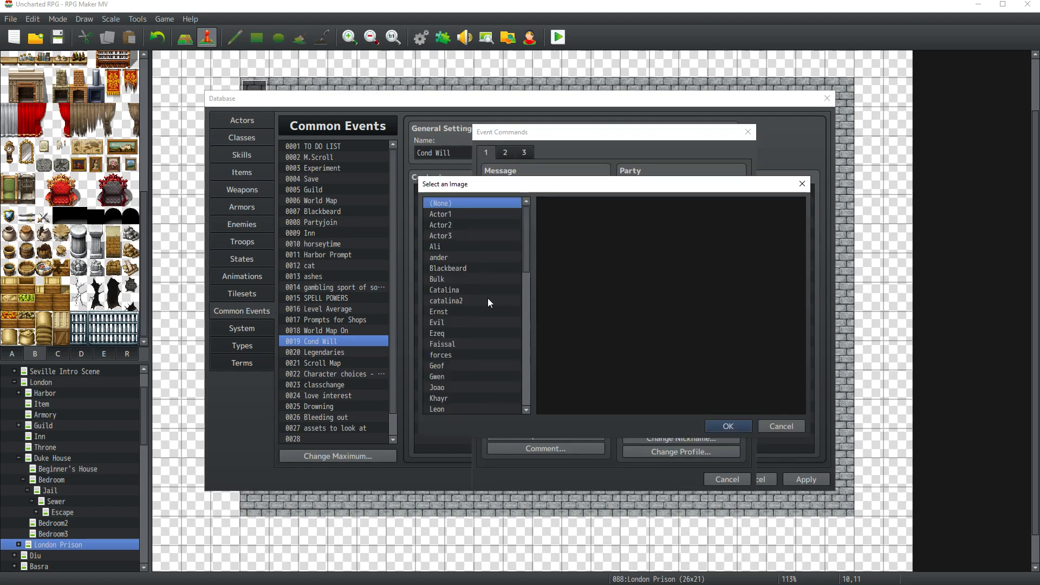
{"action": "scroll", "coordinate": [485, 339], "scroll_direction": "down", "scroll_amount": 10}
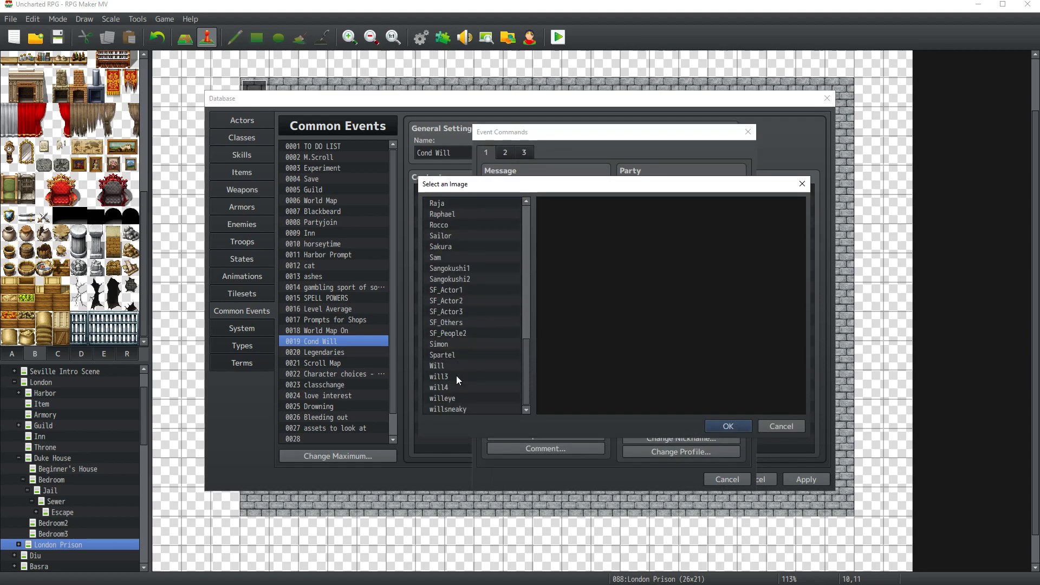
{"action": "left_click", "coordinate": [452, 397]}
{"action": "double_click", "coordinate": [567, 233]}
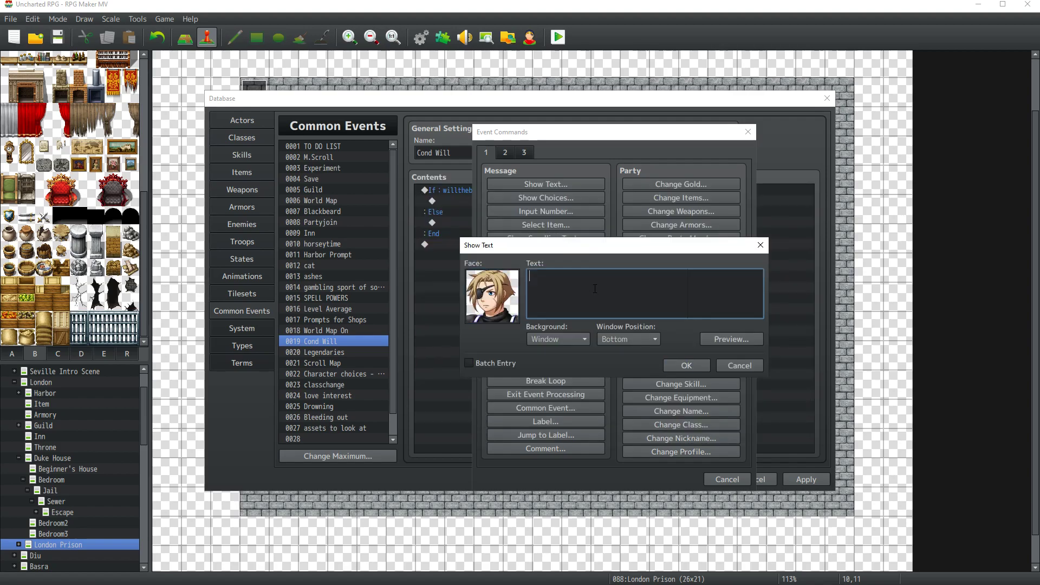
{"action": "type", "text": "BLAH BL"}
{"action": "key", "text": "BackSpace"}
{"action": "key", "text": "BackSpace"}
{"action": "key", "text": "BackSpace"}
{"action": "key", "text": "BackSpace"}
{"action": "type", "text": "CK IS BACK"}
{"action": "left_click", "coordinate": [687, 366]}
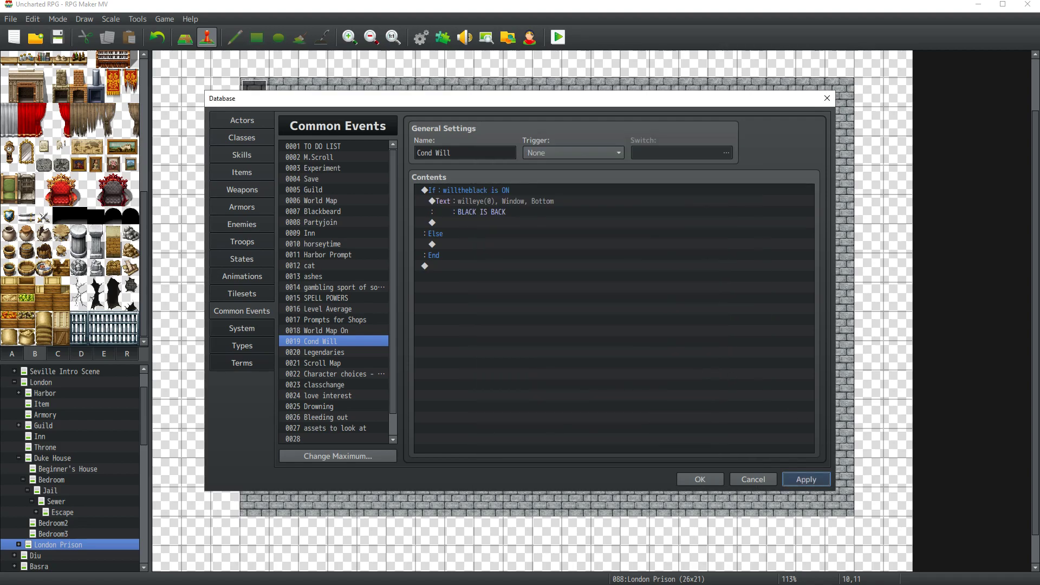
{"action": "left_click", "coordinate": [807, 479]}
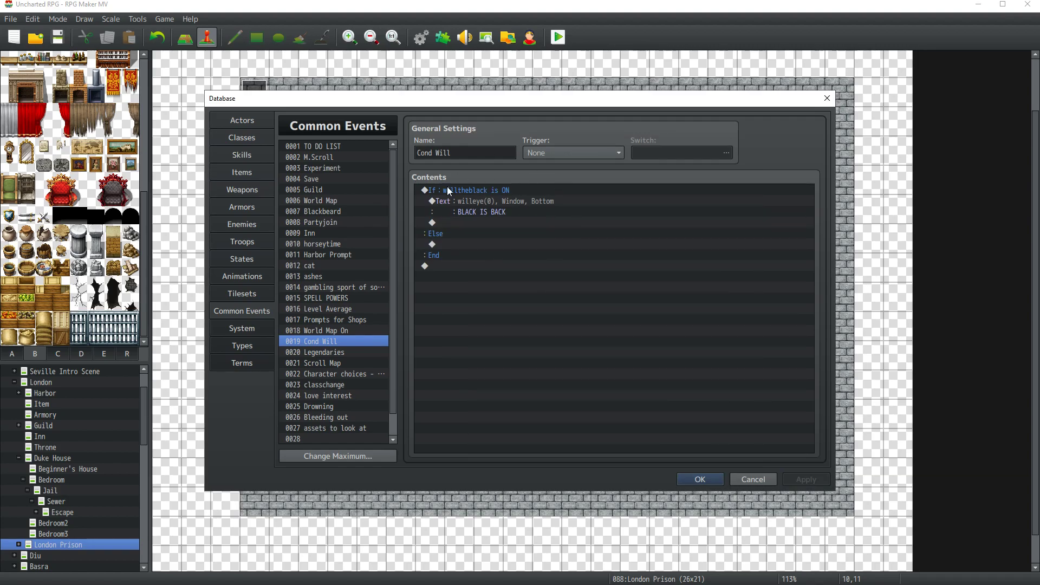
Step: Nest a conditional branch for switch 0203 willthered being ON, with its own Else branch, inside the willtheblack Else branch
{"action": "left_click", "coordinate": [468, 247]}
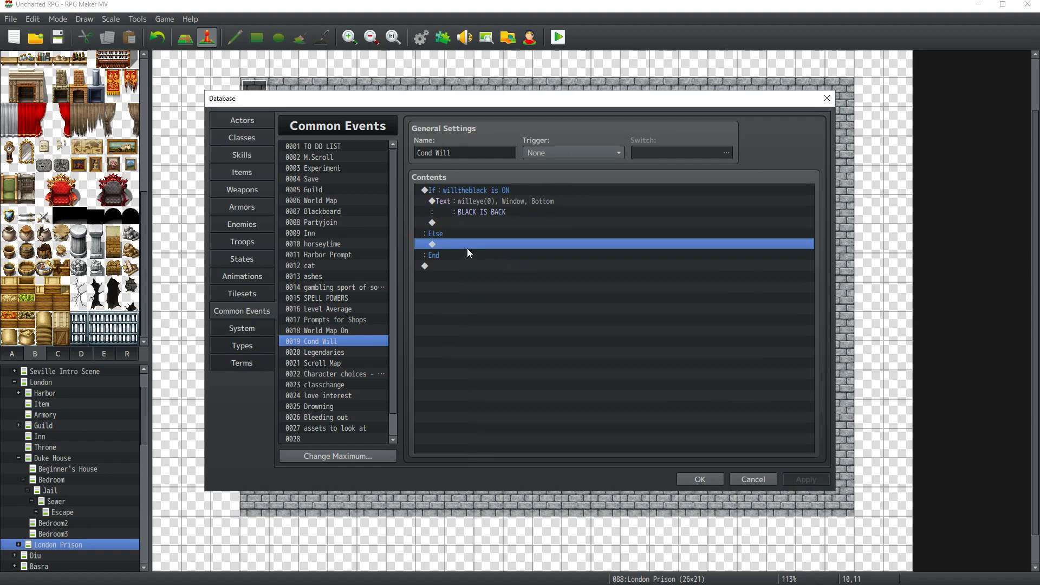
{"action": "double_click", "coordinate": [467, 245]}
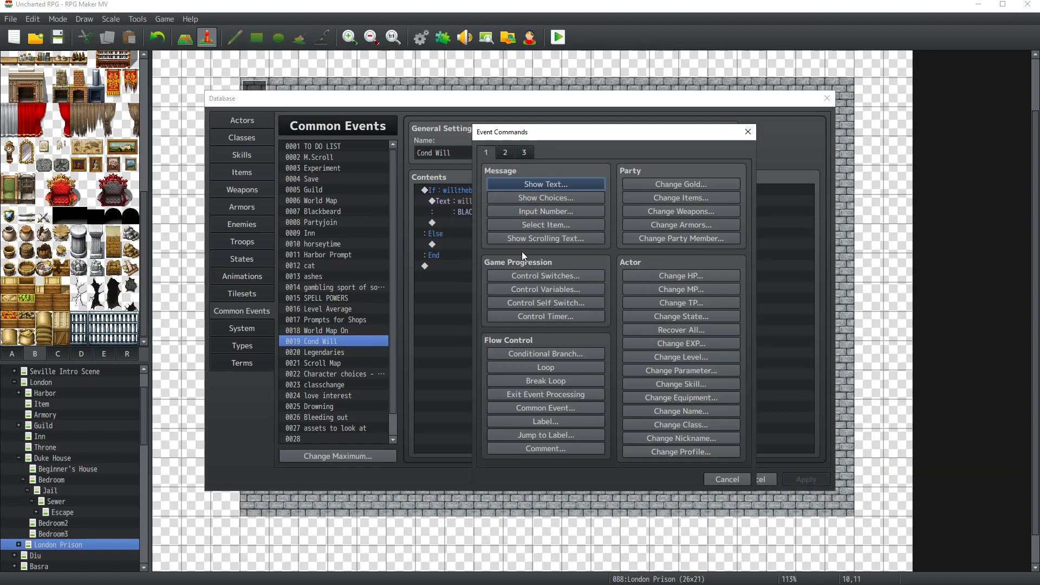
{"action": "left_click", "coordinate": [553, 353]}
{"action": "left_click", "coordinate": [609, 242]}
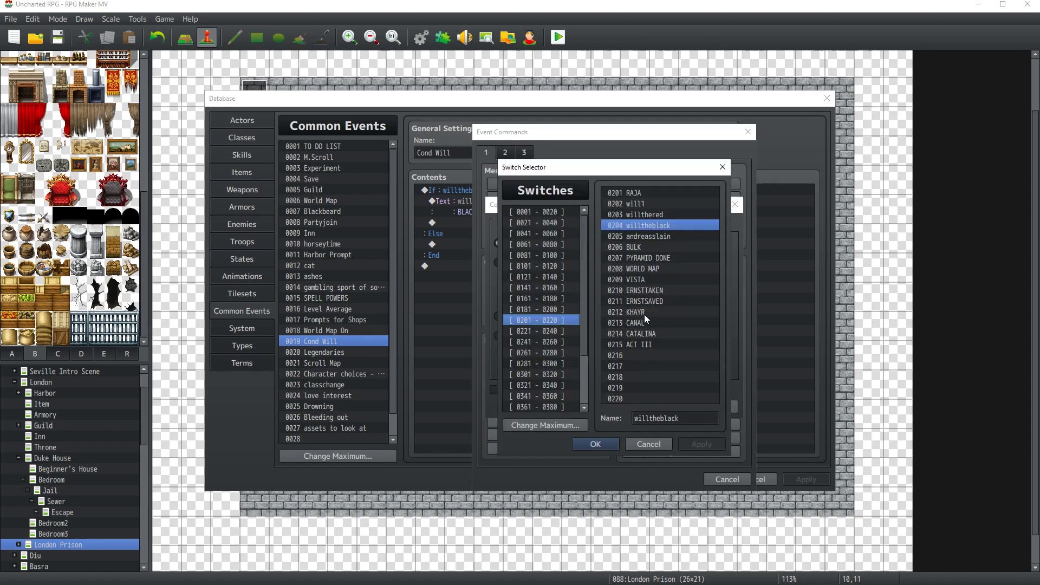
{"action": "double_click", "coordinate": [652, 217]}
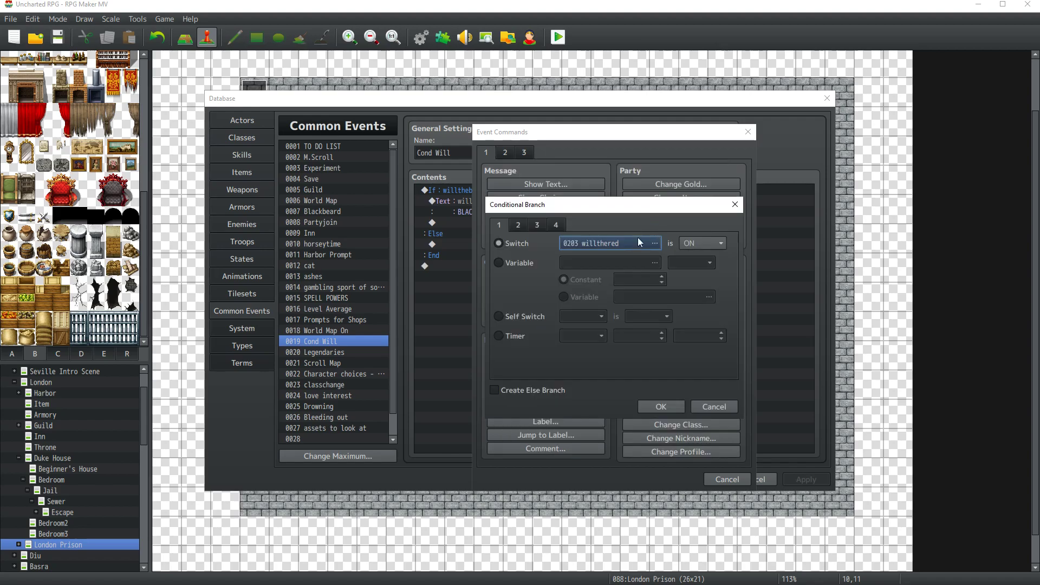
{"action": "left_click", "coordinate": [538, 394]}
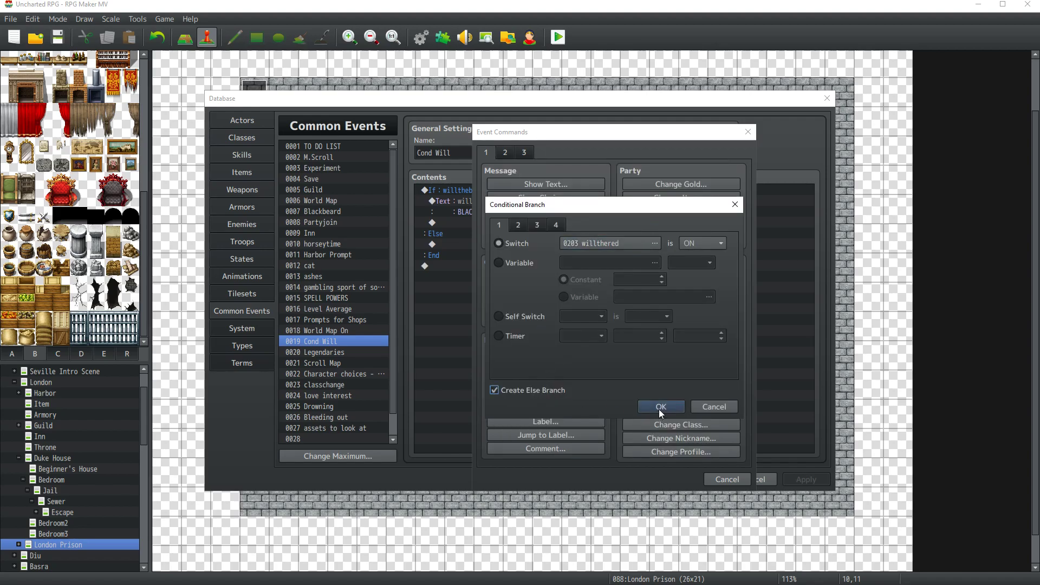
{"action": "left_click", "coordinate": [660, 407]}
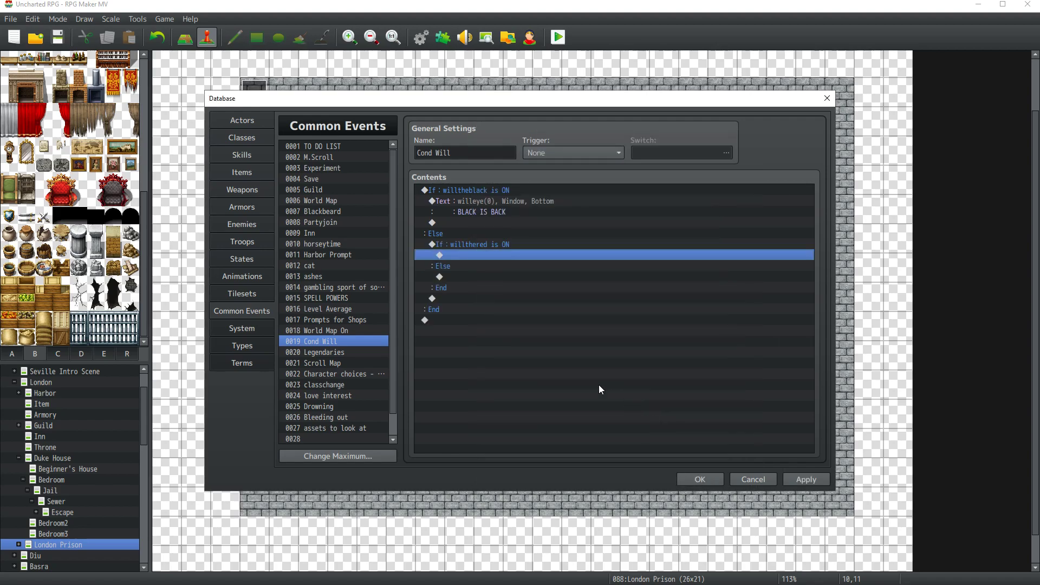
Step: Copy the "BLACK IS BACK" message into the willthered ON branch
{"action": "left_click", "coordinate": [441, 187]}
{"action": "left_click", "coordinate": [470, 257]}
{"action": "left_click", "coordinate": [485, 204]}
{"action": "left_click", "coordinate": [480, 254]}
{"action": "key", "text": "ctrl+v"}
{"action": "key", "text": "Return"}
{"action": "left_click", "coordinate": [546, 354]}
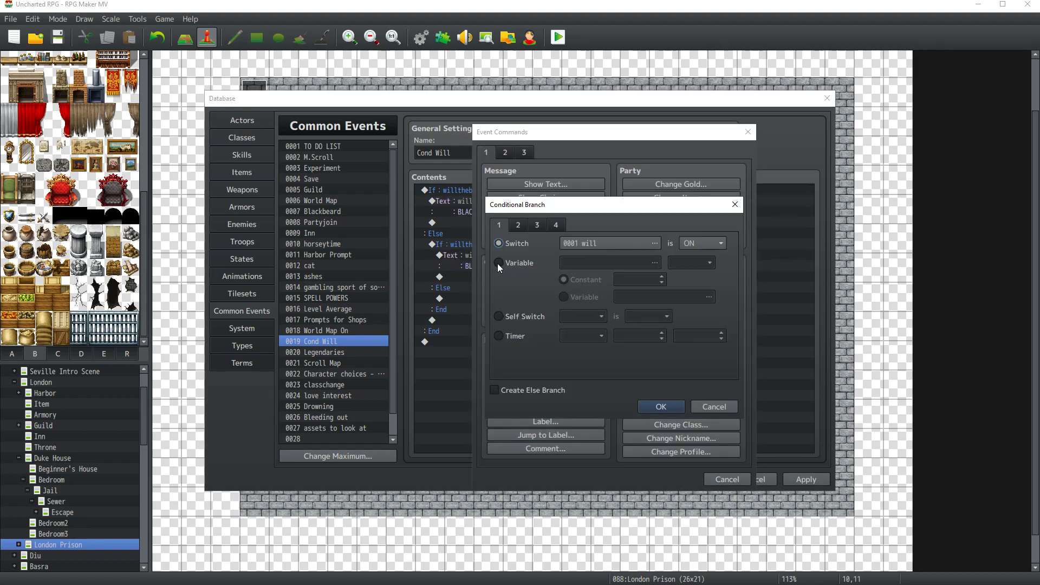
{"action": "key", "text": "Escape"}
{"action": "key", "text": "Escape"}
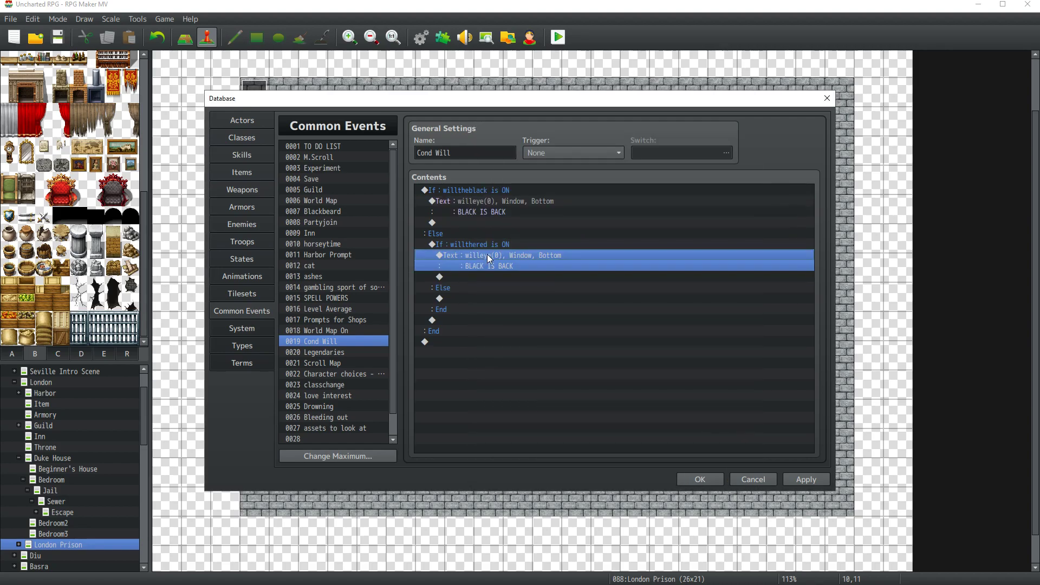
Step: Change the copied message in the willthered ON branch to the will4 face and the text "RED IS DEAD"
{"action": "double_click", "coordinate": [486, 254]}
{"action": "double_click", "coordinate": [480, 293]}
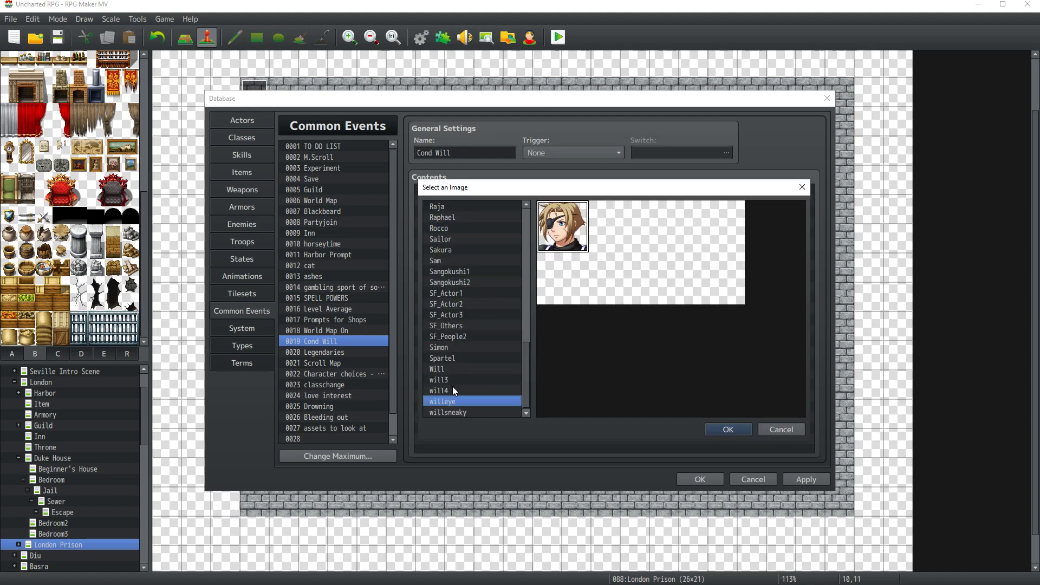
{"action": "double_click", "coordinate": [452, 388]}
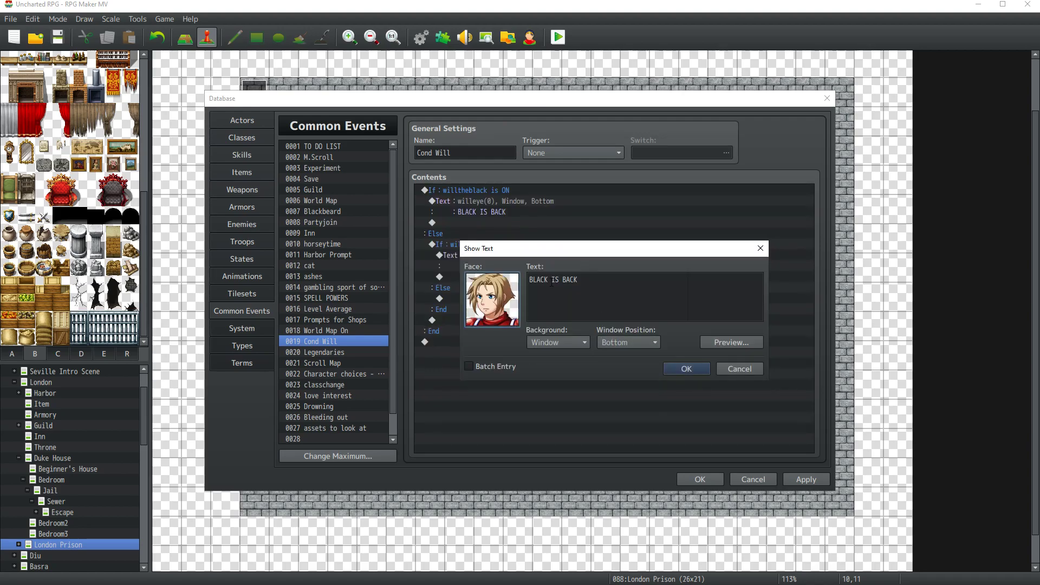
{"action": "triple_click", "coordinate": [551, 282]}
{"action": "type", "text": "RED IS D"}
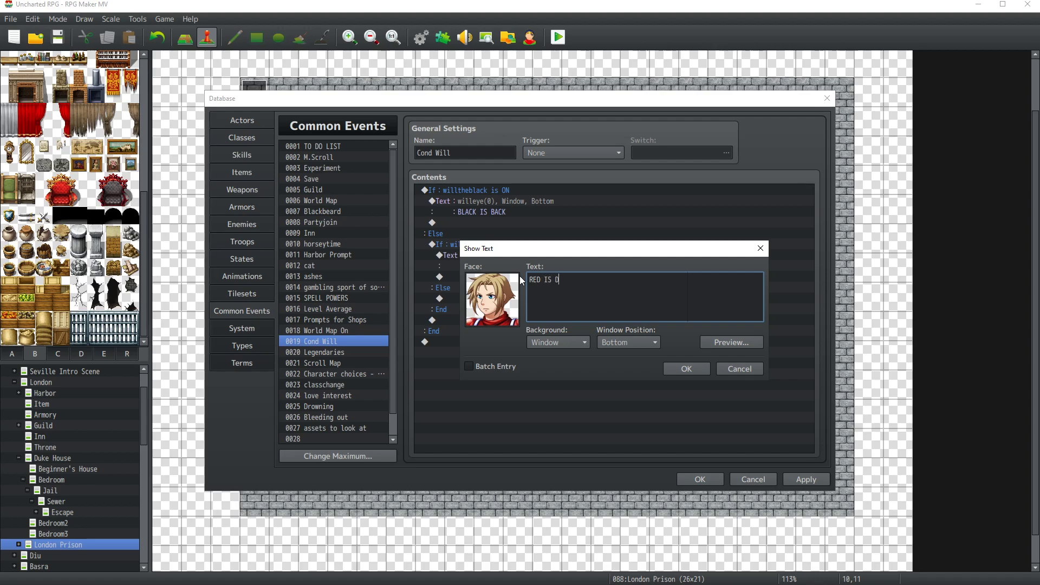
{"action": "type", "text": "EAD"}
{"action": "left_click", "coordinate": [685, 369]}
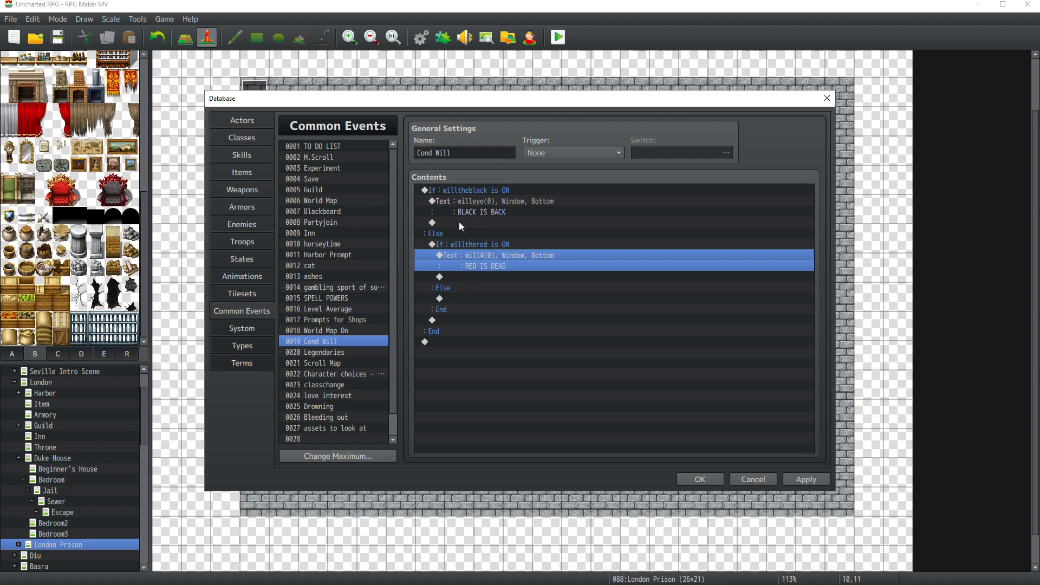
{"action": "double_click", "coordinate": [459, 190]}
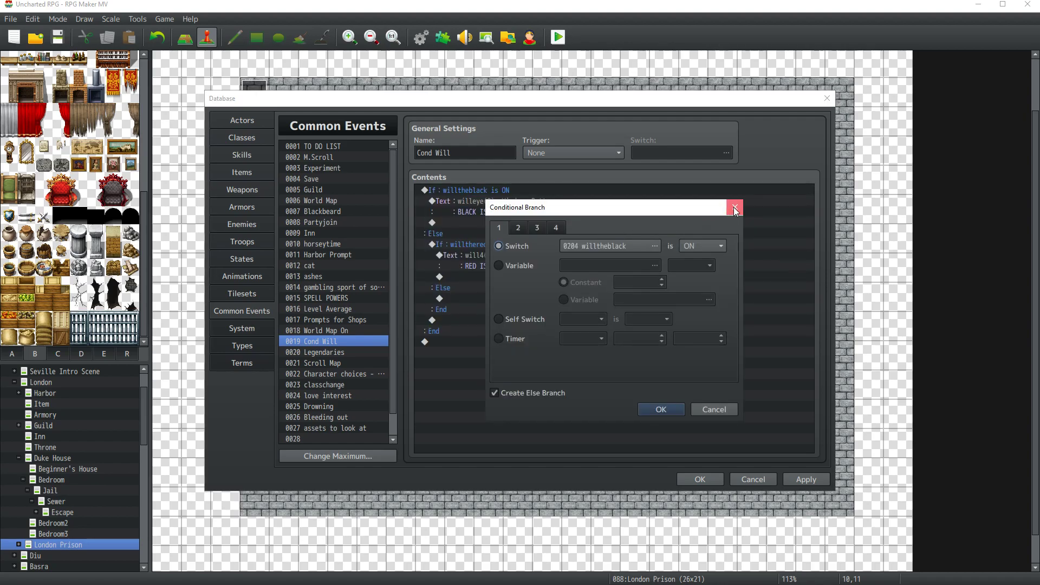
{"action": "left_click", "coordinate": [735, 207]}
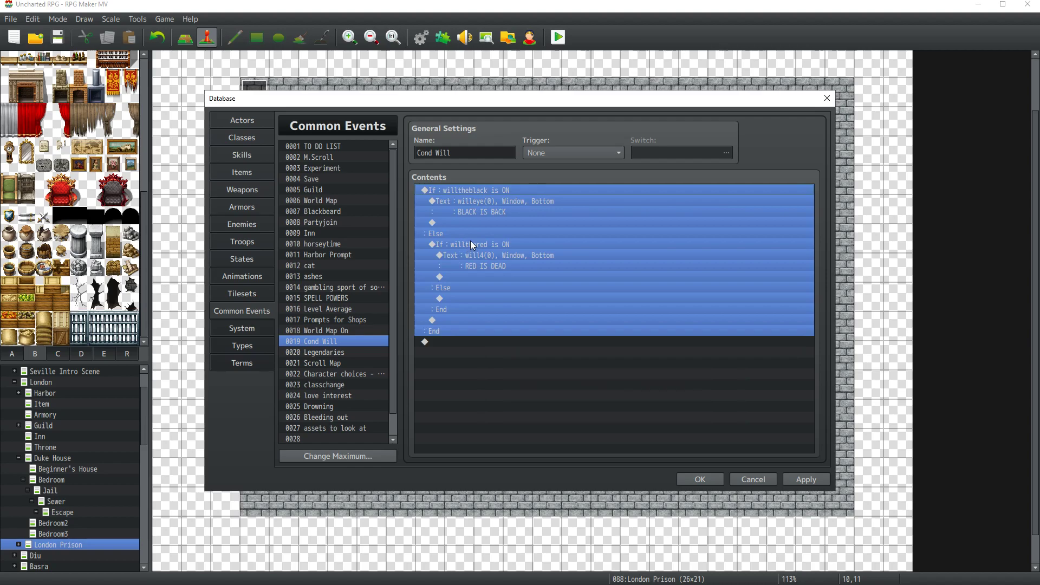
{"action": "left_click", "coordinate": [471, 217]}
{"action": "left_click", "coordinate": [473, 244]}
{"action": "left_click", "coordinate": [476, 299]}
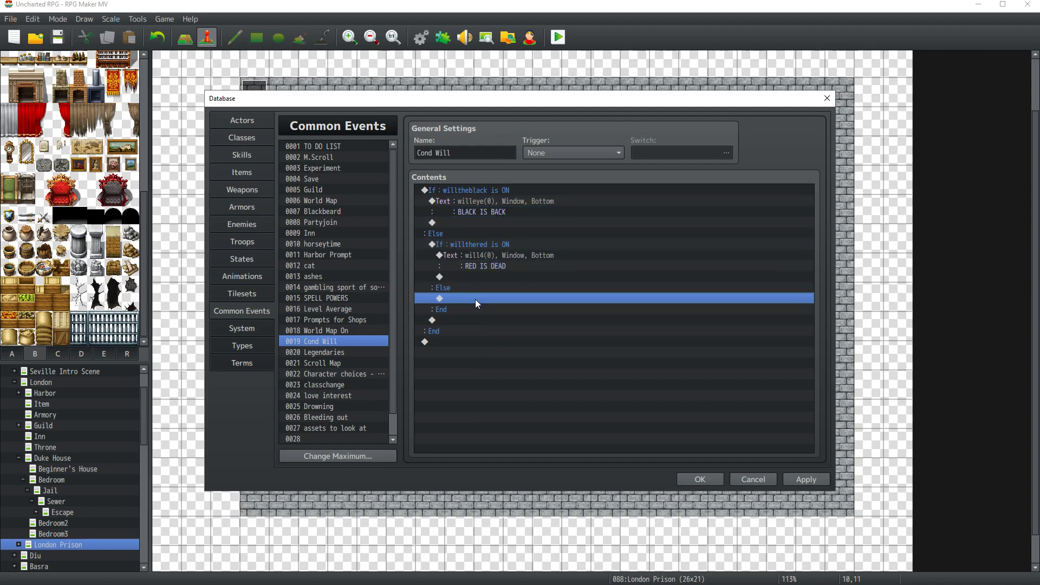
{"action": "double_click", "coordinate": [475, 299]}
{"action": "left_click", "coordinate": [557, 291]}
{"action": "left_click", "coordinate": [645, 281]}
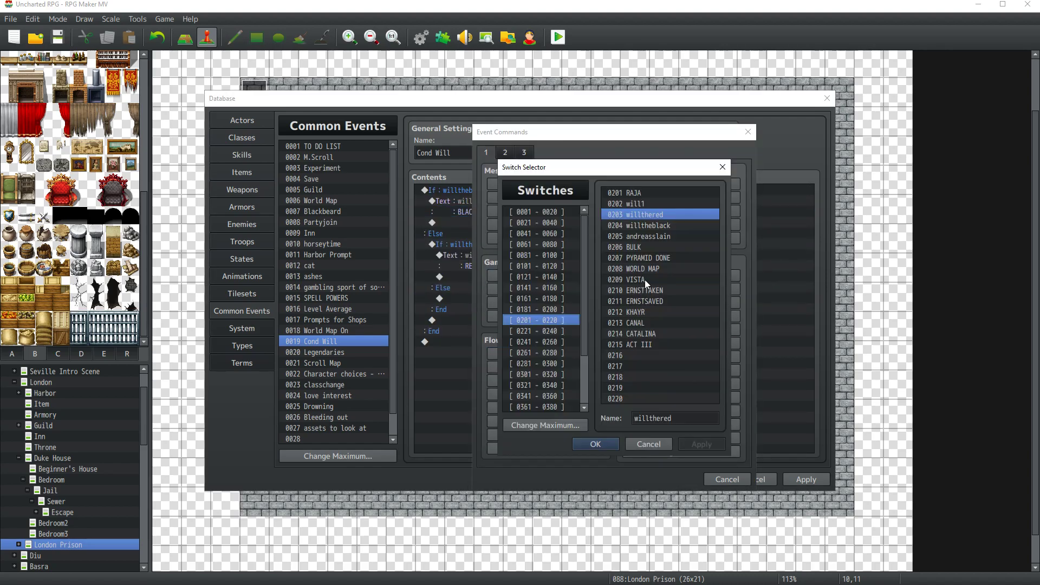
{"action": "double_click", "coordinate": [652, 204]}
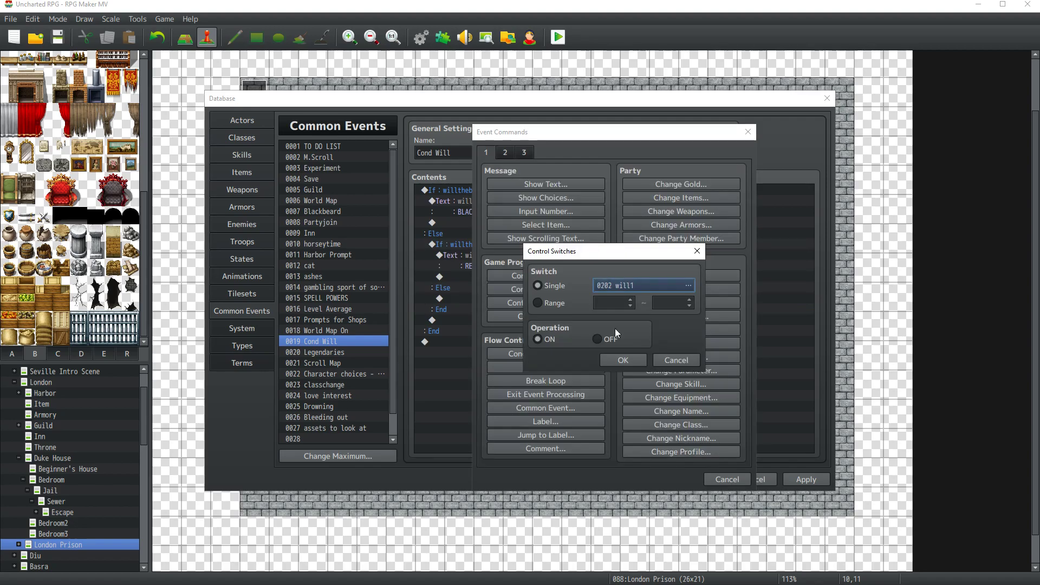
{"action": "left_click", "coordinate": [615, 359]}
{"action": "left_click", "coordinate": [508, 297]}
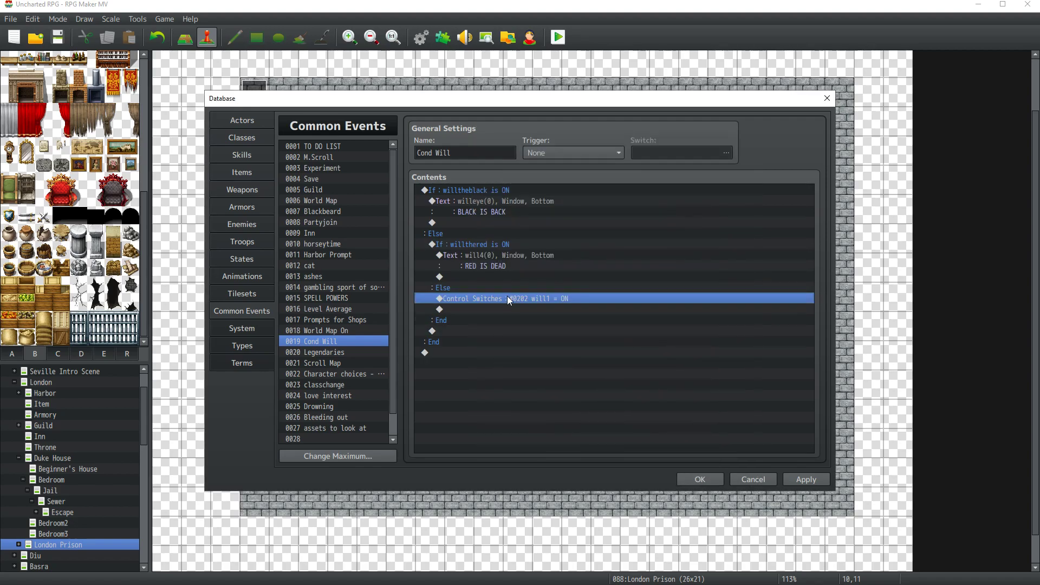
{"action": "key", "text": "Delete"}
Step: Nest a conditional branch for switch 0202 will1 being ON, with an Else branch, inside the willthered Else branch
{"action": "double_click", "coordinate": [508, 297]}
{"action": "left_click", "coordinate": [574, 326]}
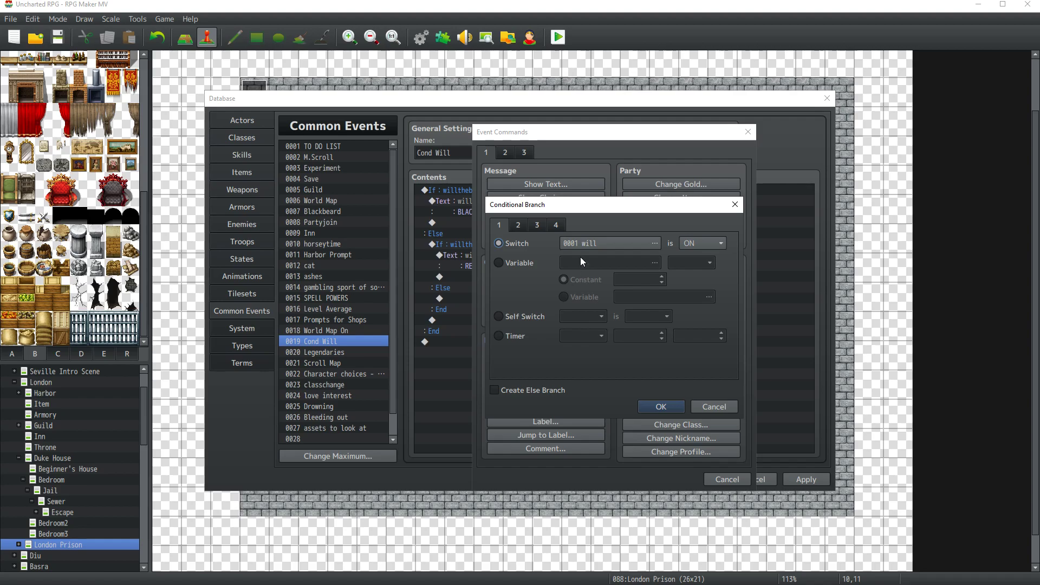
{"action": "left_click", "coordinate": [591, 243]}
{"action": "double_click", "coordinate": [649, 206]}
{"action": "left_click", "coordinate": [558, 393]}
{"action": "left_click", "coordinate": [675, 405]}
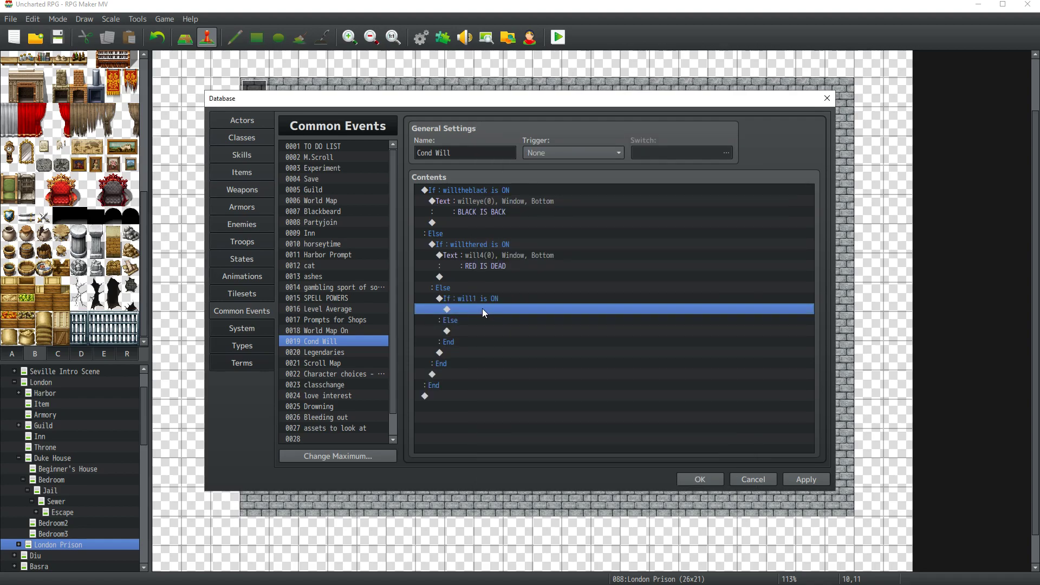
Step: Add the message "IS ME" with the will3 face to the will1 ON branch
{"action": "double_click", "coordinate": [466, 310]}
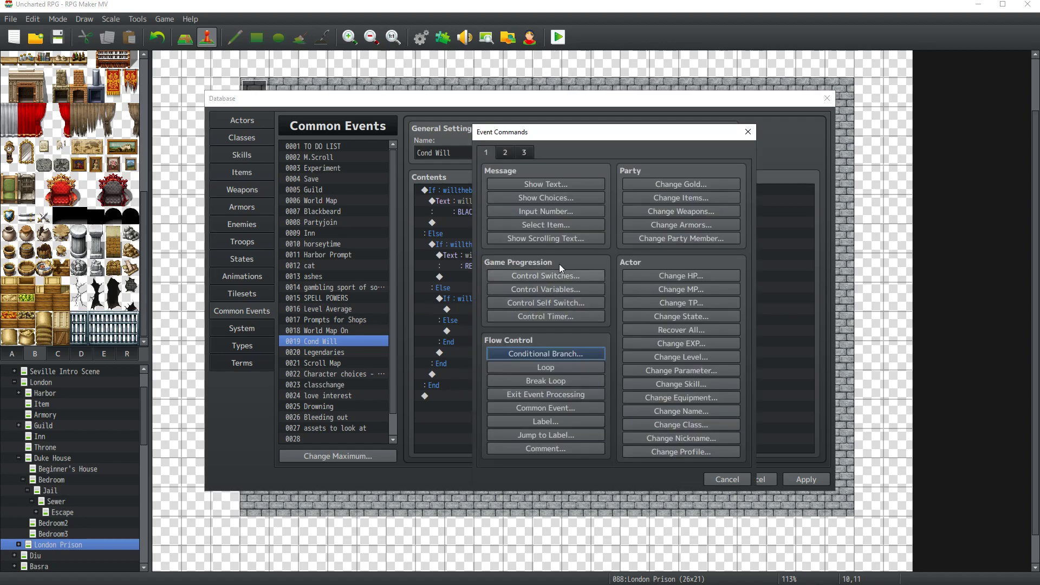
{"action": "left_click", "coordinate": [542, 187]}
{"action": "double_click", "coordinate": [506, 293]}
{"action": "scroll", "coordinate": [473, 347], "scroll_direction": "down", "scroll_amount": 12}
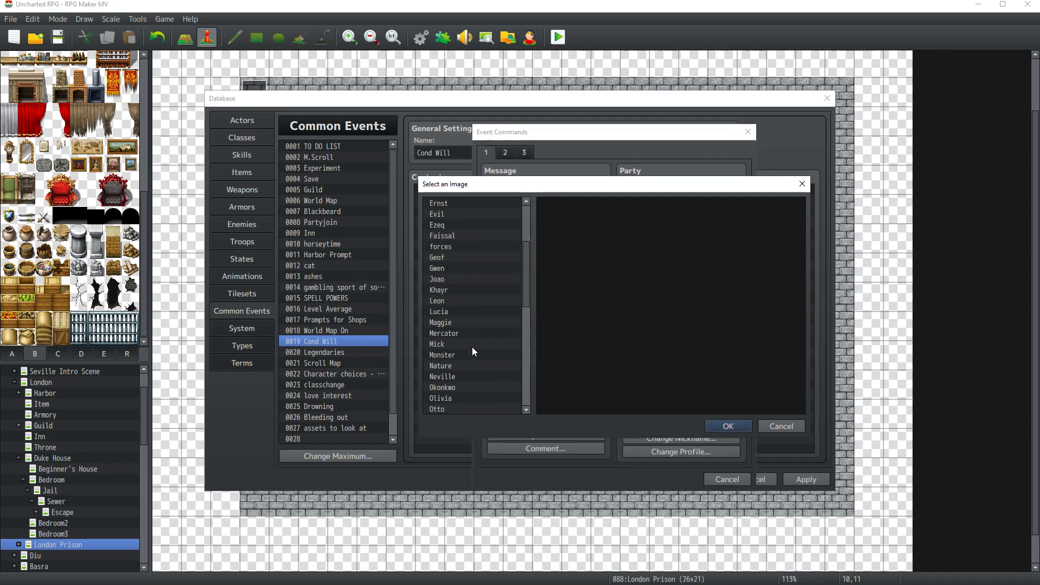
{"action": "left_click", "coordinate": [453, 376]}
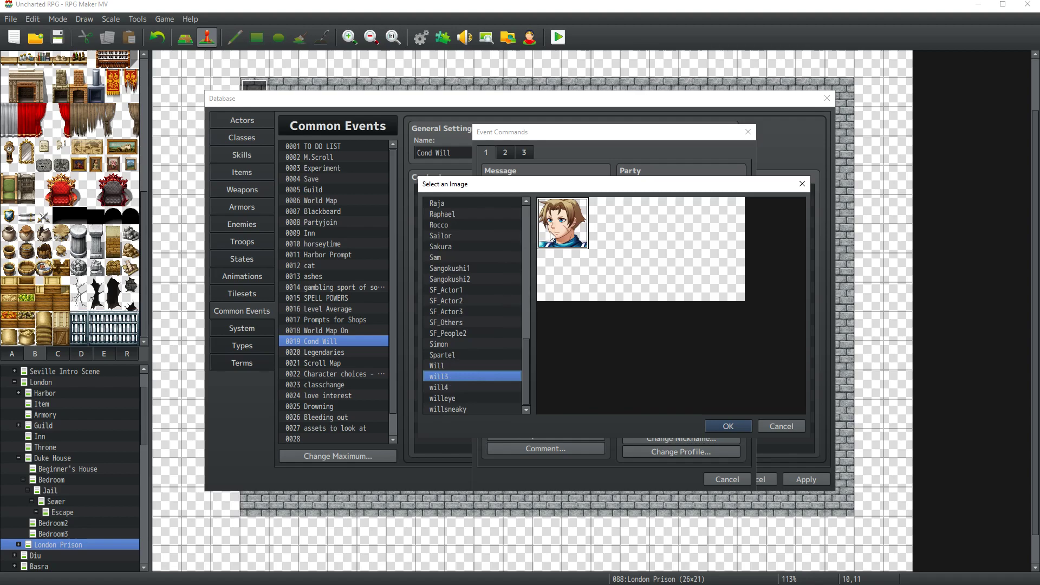
{"action": "double_click", "coordinate": [550, 232]}
{"action": "left_click", "coordinate": [596, 295]}
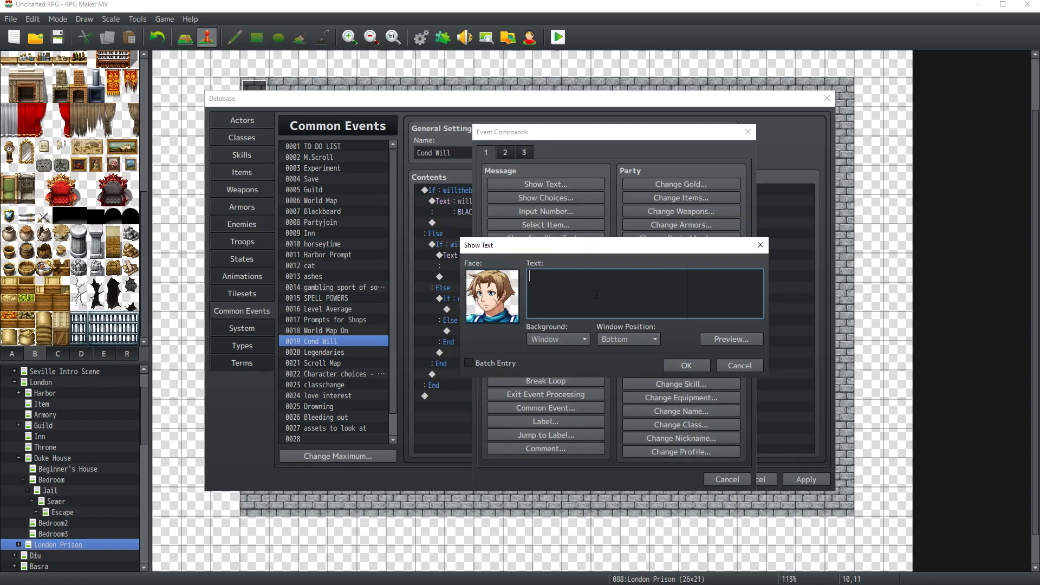
{"action": "type", "text": "IS ME"}
{"action": "left_click", "coordinate": [685, 364]}
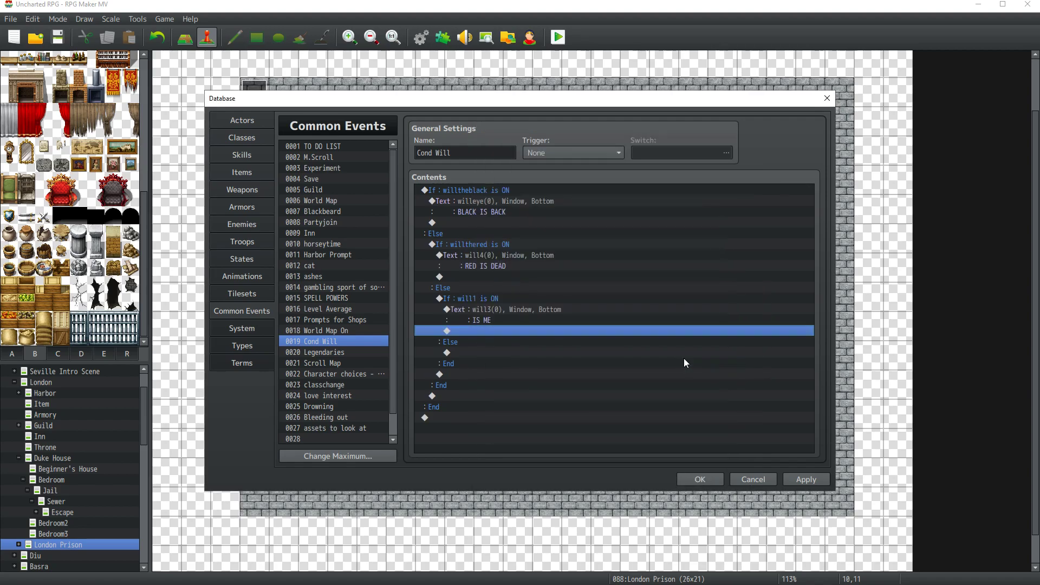
Step: Copy the "IS ME" message into the will1 Else branch
{"action": "double_click", "coordinate": [467, 349]}
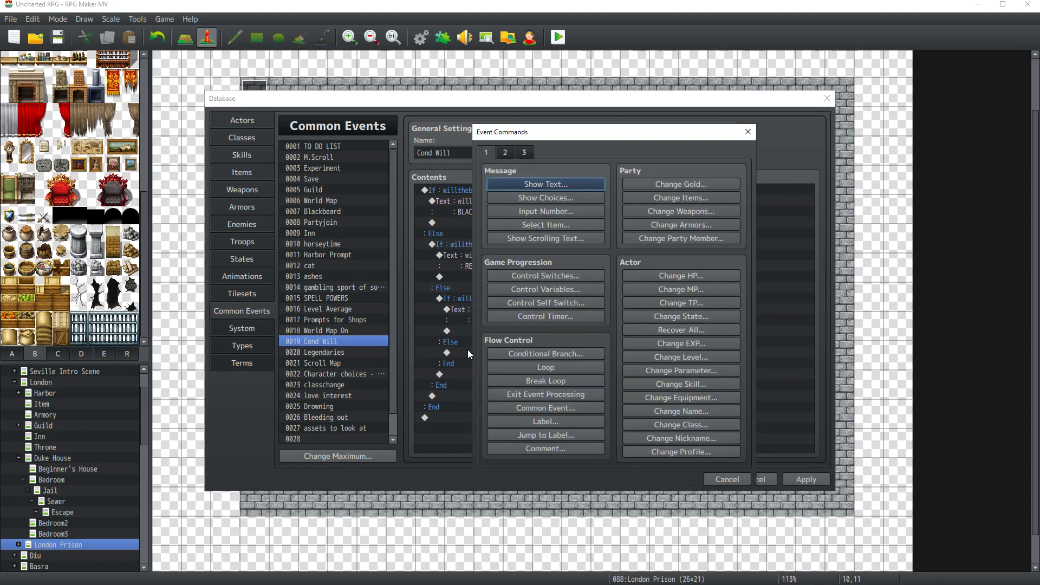
{"action": "key", "text": "Escape"}
{"action": "left_click", "coordinate": [486, 310]}
{"action": "key", "text": "ctrl+c"}
{"action": "left_click", "coordinate": [477, 350]}
{"action": "key", "text": "ctrl+v"}
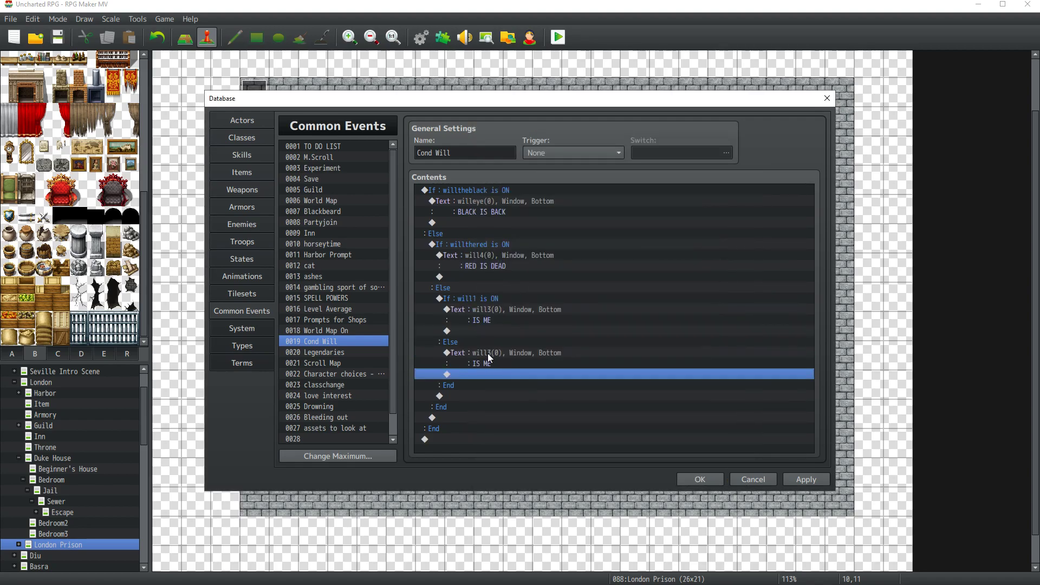
Step: Change the message in the will1 Else branch to the Will face and the text "BABY BOY", and apply the database changes
{"action": "double_click", "coordinate": [487, 354]}
{"action": "double_click", "coordinate": [515, 288]}
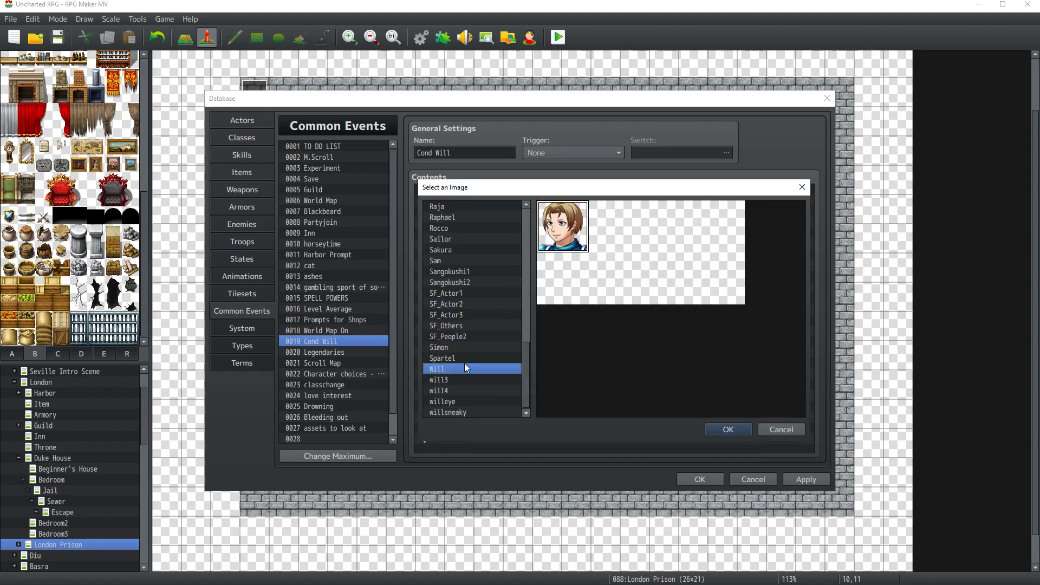
{"action": "double_click", "coordinate": [464, 366]}
{"action": "key", "text": "ctrl+a"}
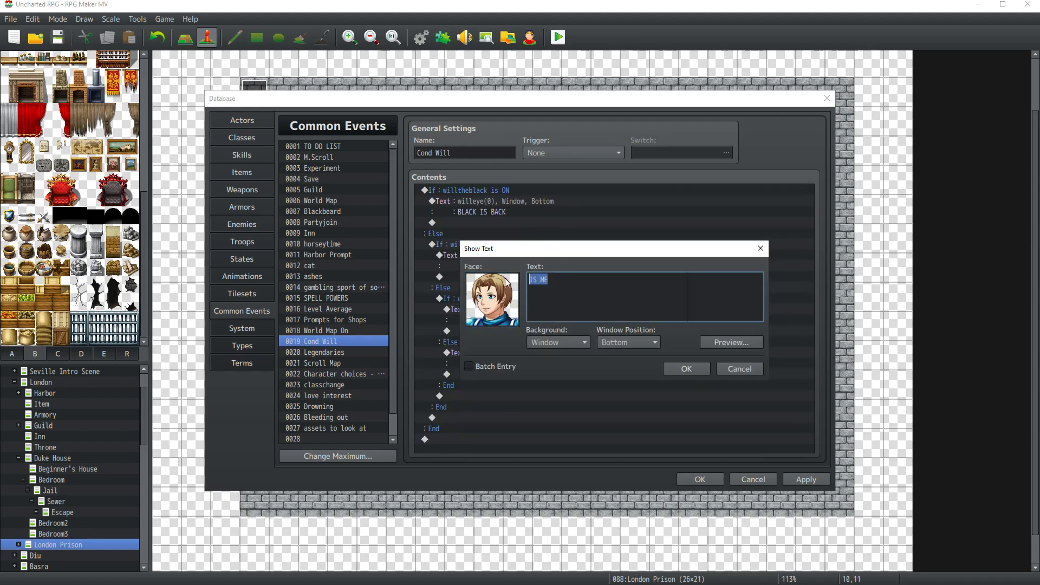
{"action": "type", "text": "BABY BOY"}
{"action": "left_click", "coordinate": [693, 369]}
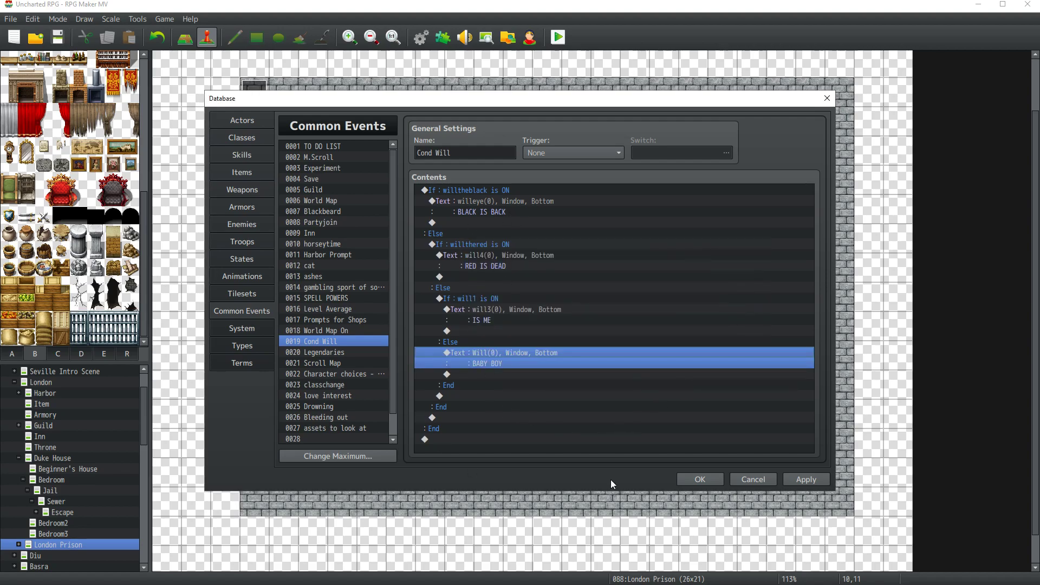
{"action": "left_click", "coordinate": [788, 480]}
Step: Copy the entire willtheblack conditional branch from Cond Will and paste it at the end of map event EV012's commands
{"action": "left_click", "coordinate": [491, 190]}
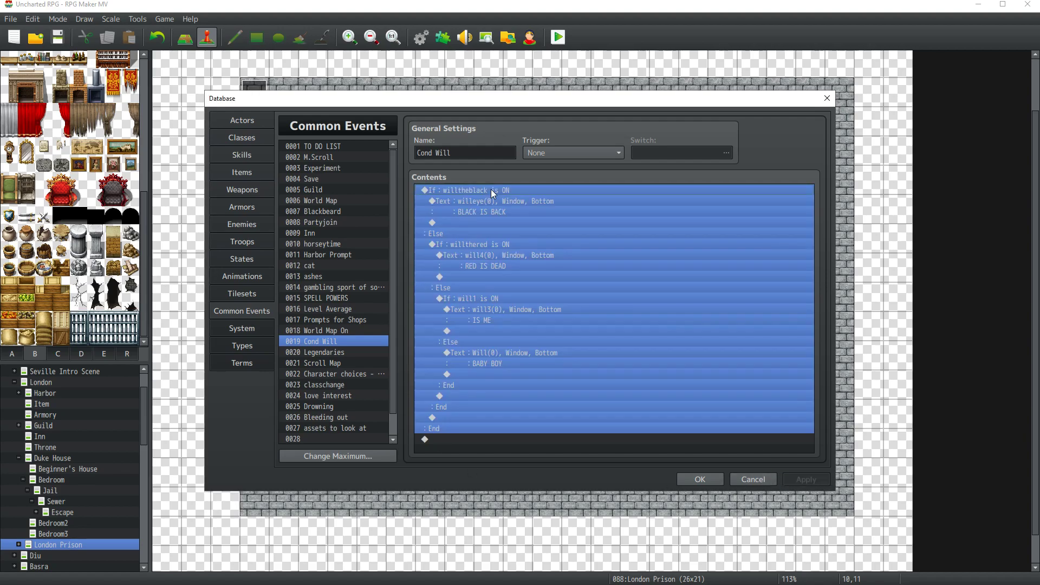
{"action": "left_click", "coordinate": [691, 482]}
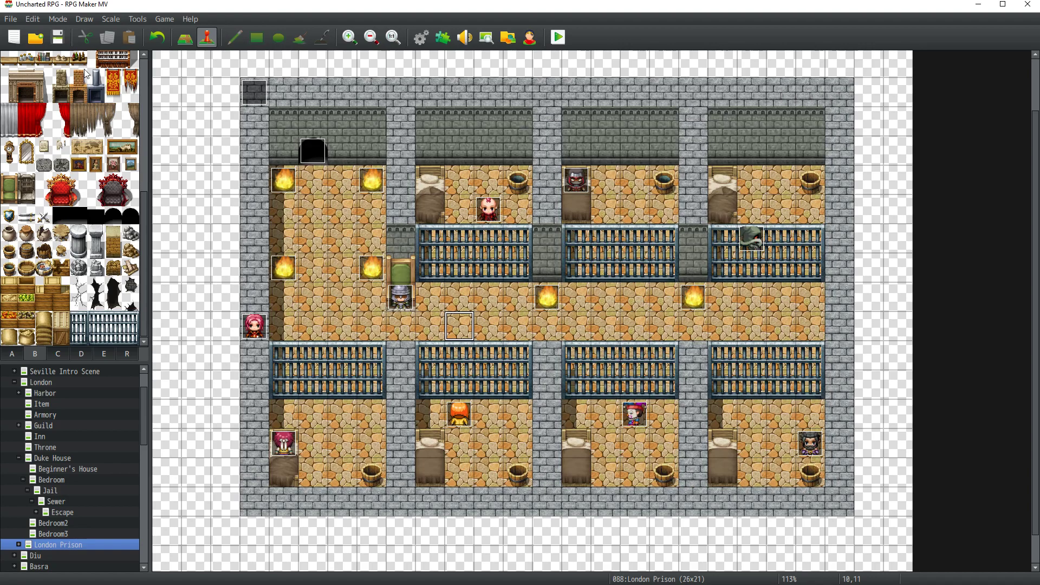
{"action": "double_click", "coordinate": [749, 240]}
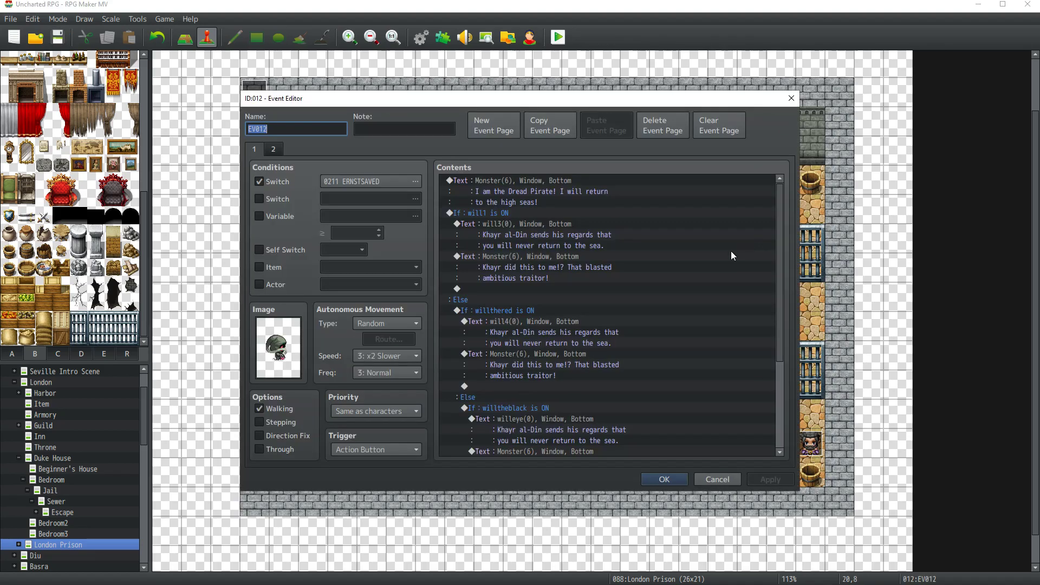
{"action": "scroll", "coordinate": [476, 320], "scroll_direction": "down", "scroll_amount": 5}
{"action": "scroll", "coordinate": [482, 323], "scroll_direction": "up", "scroll_amount": 5}
{"action": "left_click", "coordinate": [505, 450]}
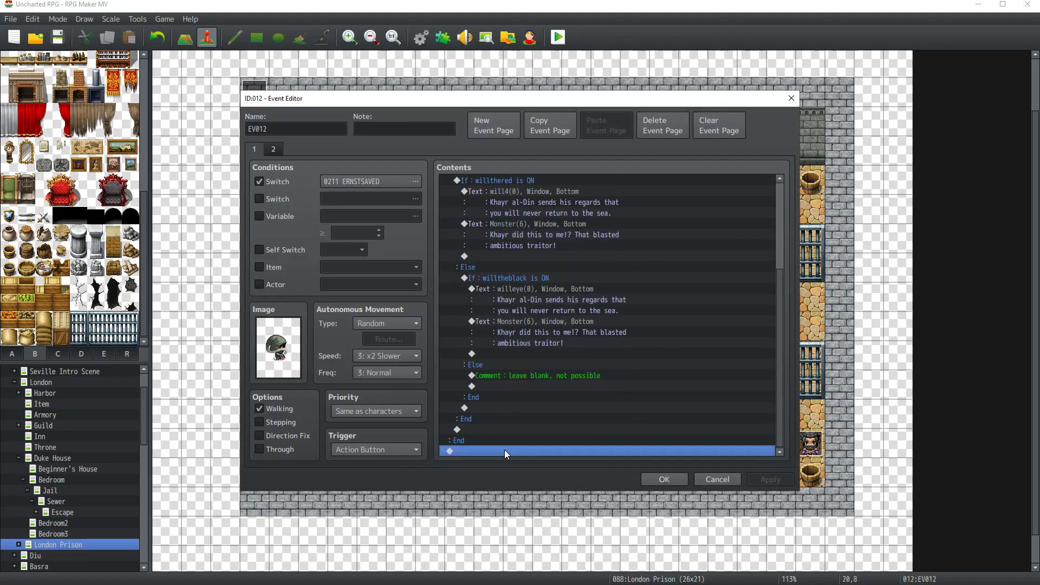
{"action": "scroll", "coordinate": [532, 448], "scroll_direction": "down", "scroll_amount": 8}
{"action": "scroll", "coordinate": [526, 415], "scroll_direction": "up", "scroll_amount": 4}
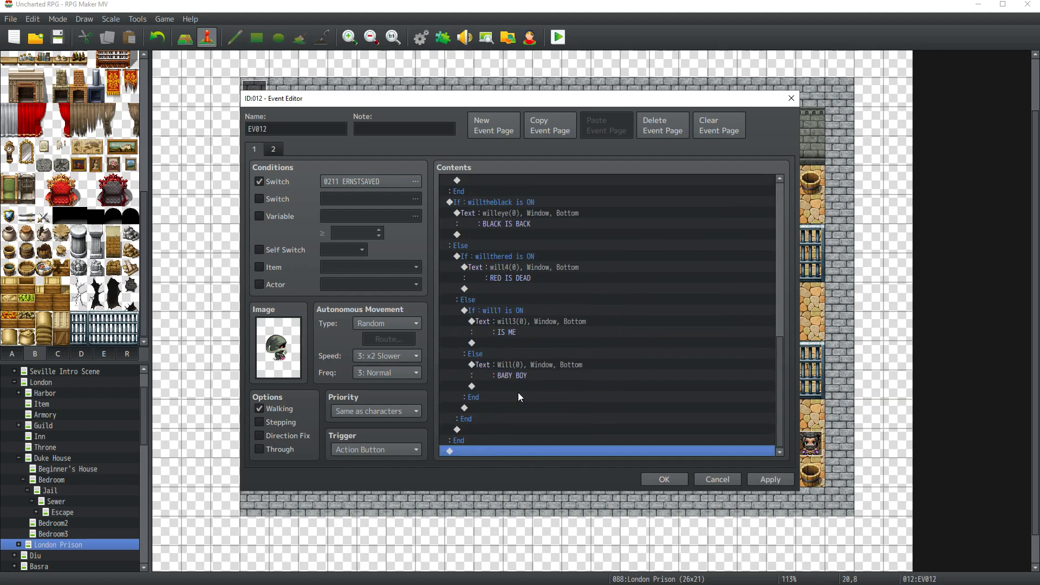
Step: Delete the "BABY BOY" message from the pasted will1 Else branch in EV012
{"action": "scroll", "coordinate": [518, 393], "scroll_direction": "up", "scroll_amount": 1}
{"action": "left_click", "coordinate": [494, 390]}
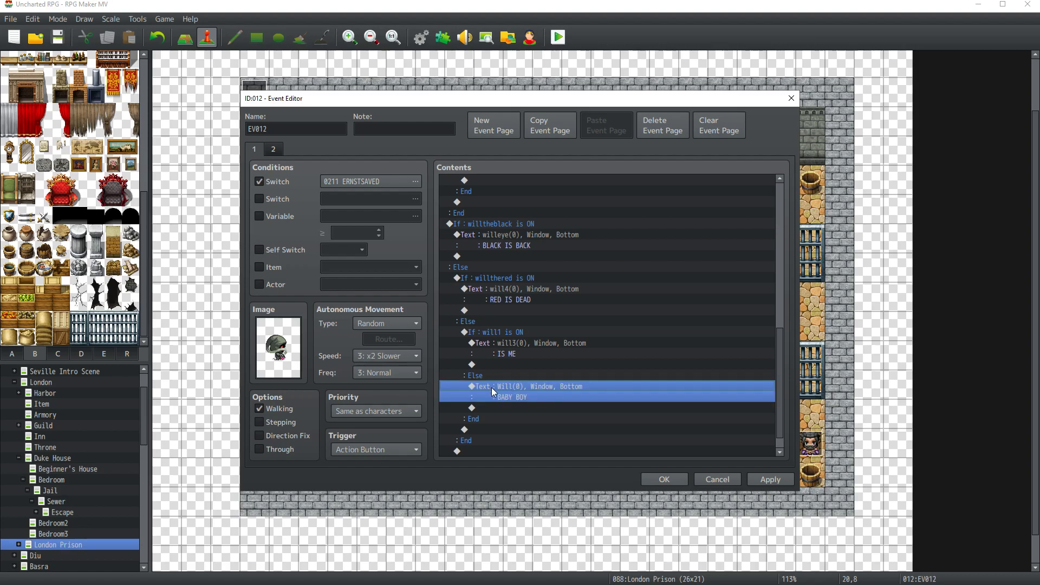
{"action": "key", "text": "Delete"}
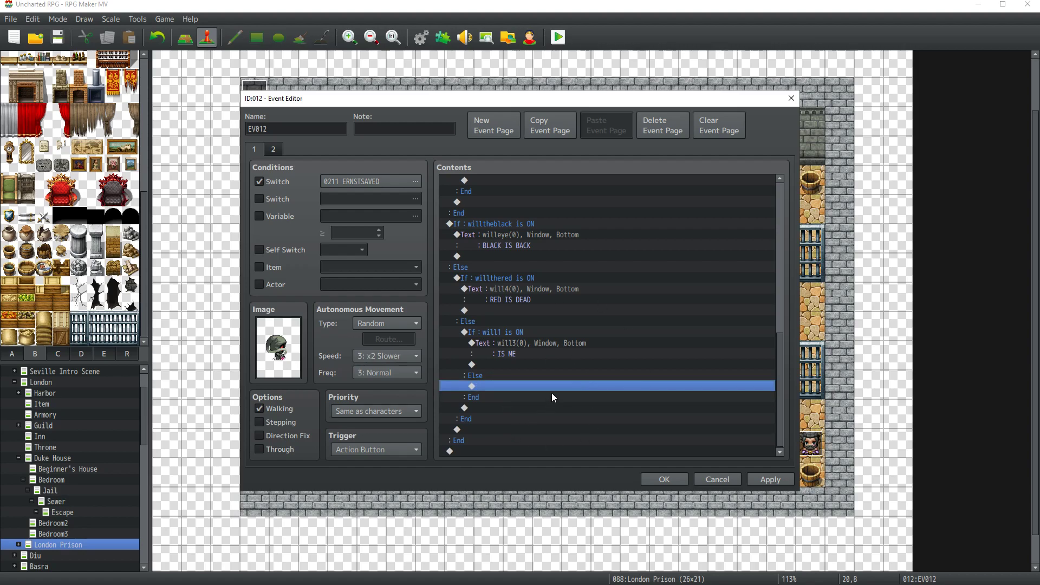
Step: Replace the "IS ME" message in EV012's new will1 branch with both Khayr dialogue messages copied from the old will1 branch
{"action": "scroll", "coordinate": [552, 392], "scroll_direction": "up", "scroll_amount": 2}
{"action": "scroll", "coordinate": [554, 389], "scroll_direction": "up", "scroll_amount": 6}
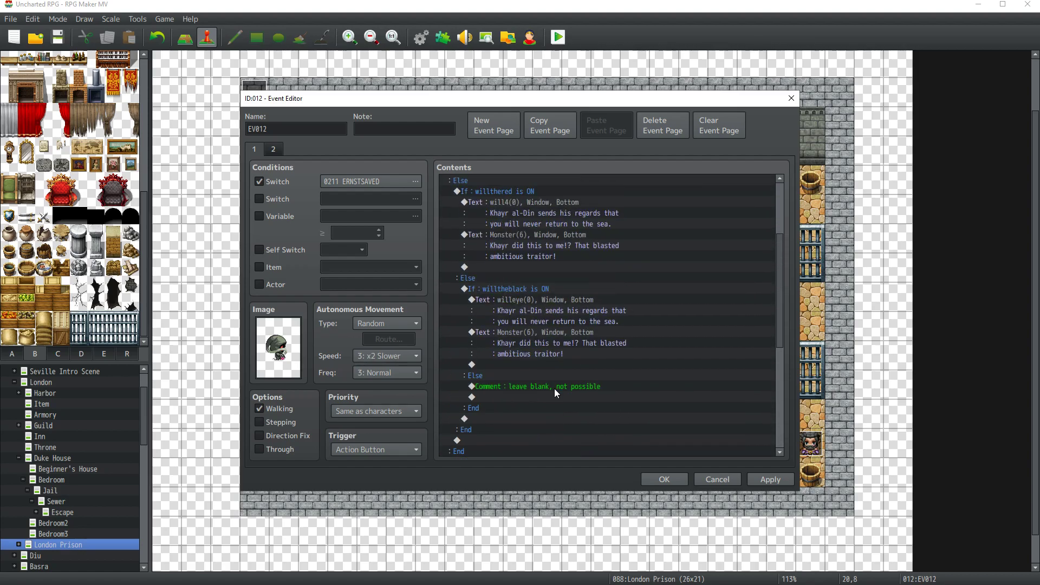
{"action": "left_click", "coordinate": [525, 205]}
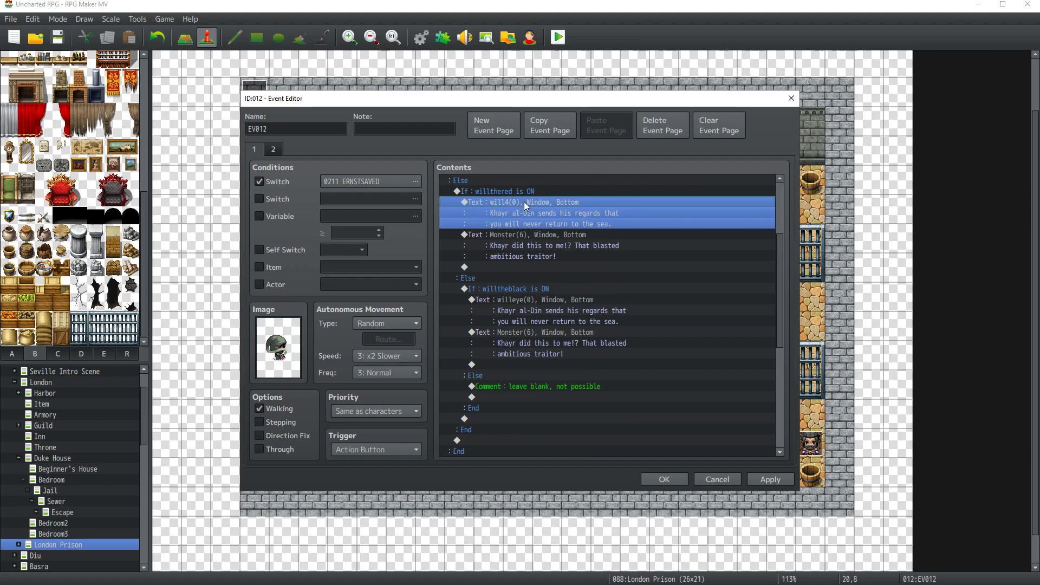
{"action": "scroll", "coordinate": [568, 317], "scroll_direction": "up", "scroll_amount": 4}
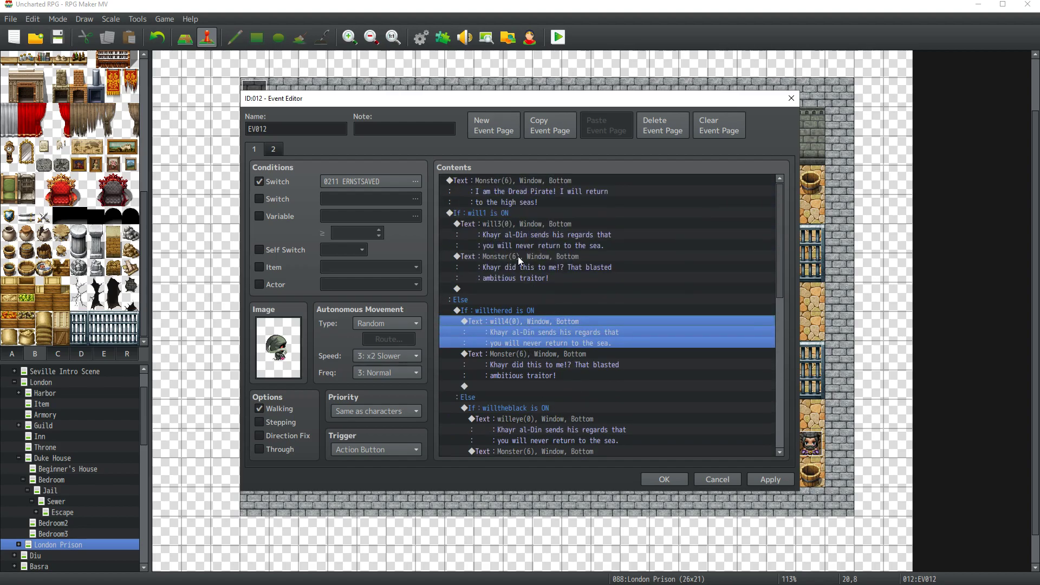
{"action": "left_click", "coordinate": [523, 224]}
{"action": "left_click", "coordinate": [529, 255], "text": "shift"}
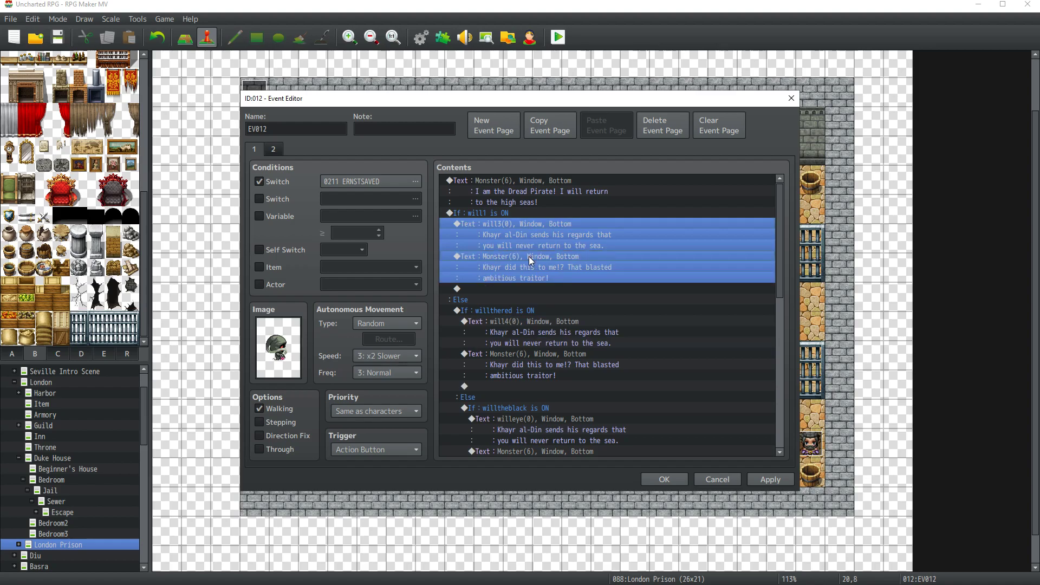
{"action": "scroll", "coordinate": [567, 357], "scroll_direction": "down", "scroll_amount": 11}
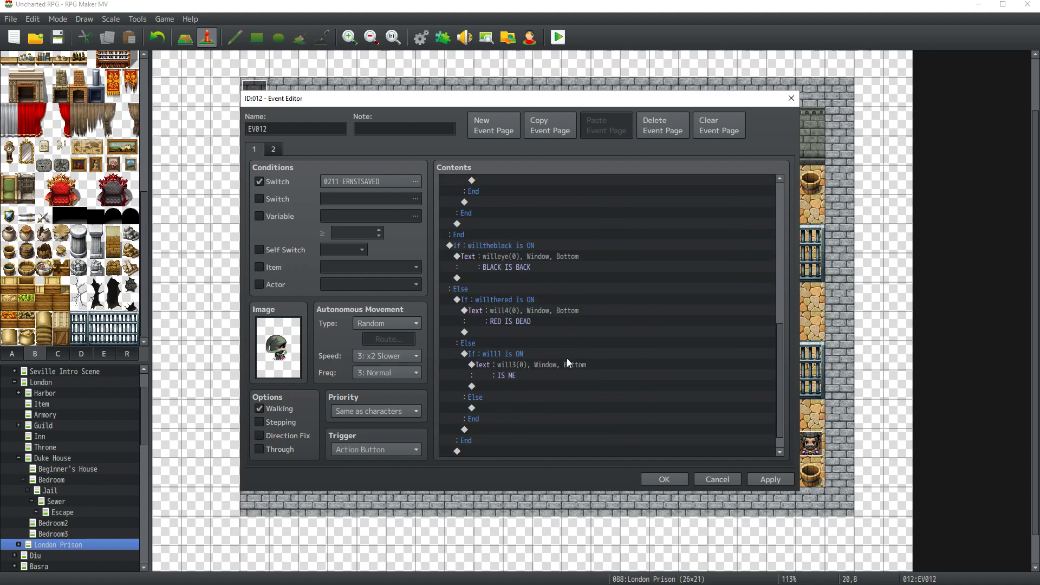
{"action": "left_click", "coordinate": [508, 364]}
{"action": "key", "text": "ctrl+v"}
{"action": "left_click", "coordinate": [526, 343]}
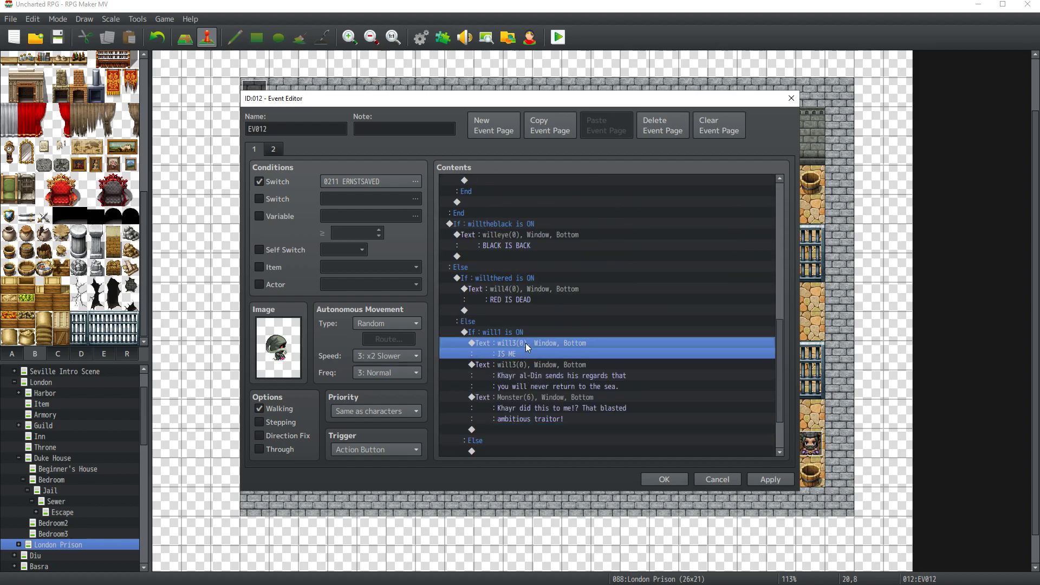
{"action": "key", "text": "Delete"}
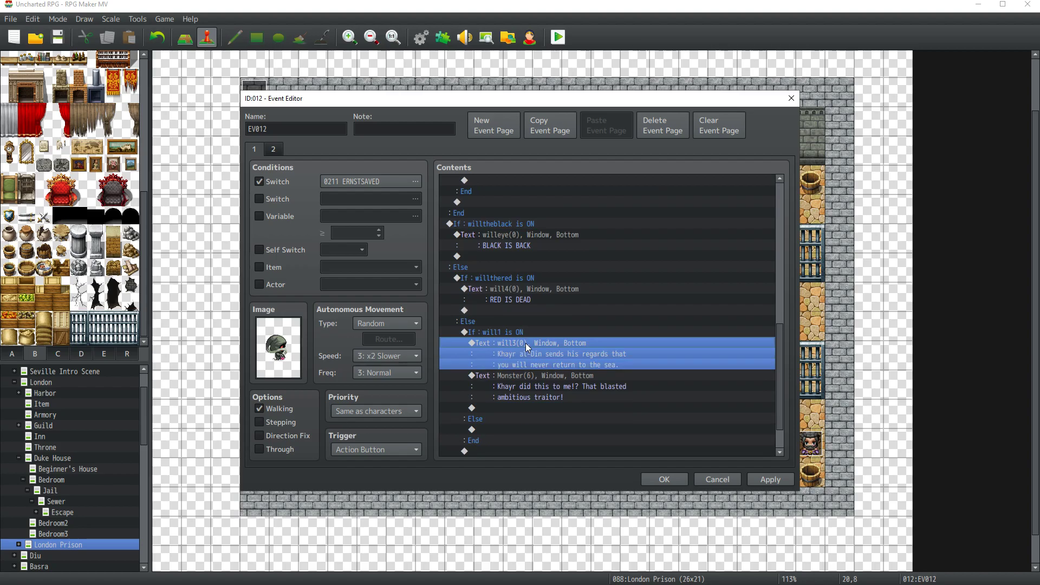
Step: Replace "RED IS DEAD" in the new willthered branch with the two copied Khayr messages, using the will4 face for the first
{"action": "left_click", "coordinate": [515, 310]}
{"action": "key", "text": "ctrl+v"}
{"action": "double_click", "coordinate": [510, 311]}
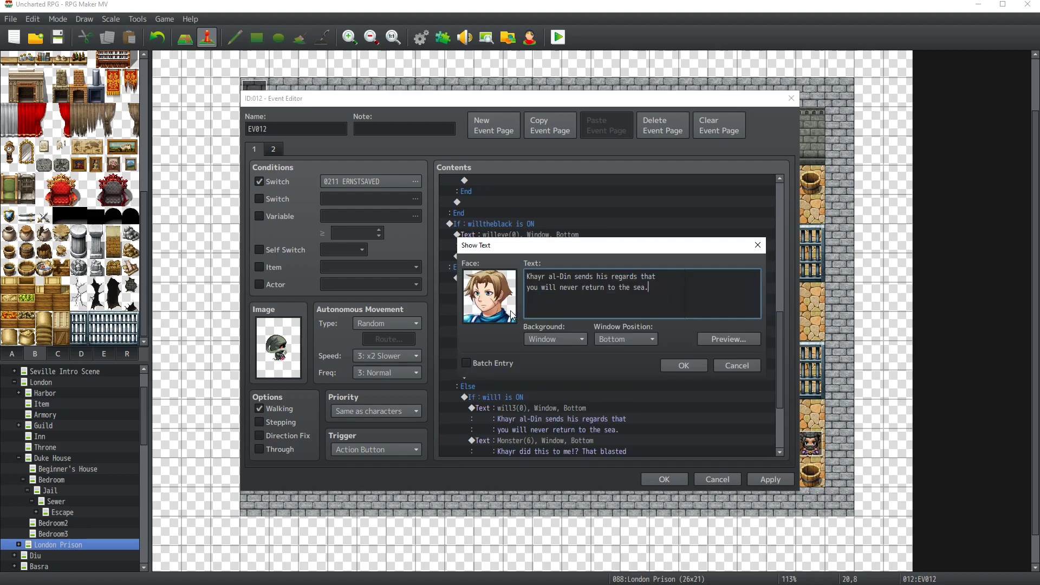
{"action": "double_click", "coordinate": [467, 294]}
{"action": "double_click", "coordinate": [449, 378]}
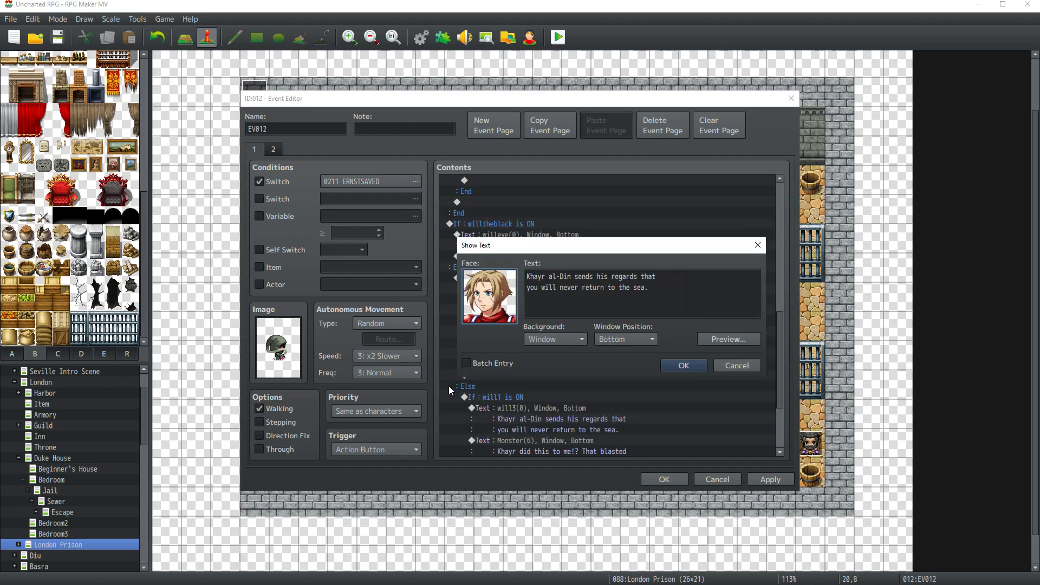
{"action": "left_click", "coordinate": [682, 366]}
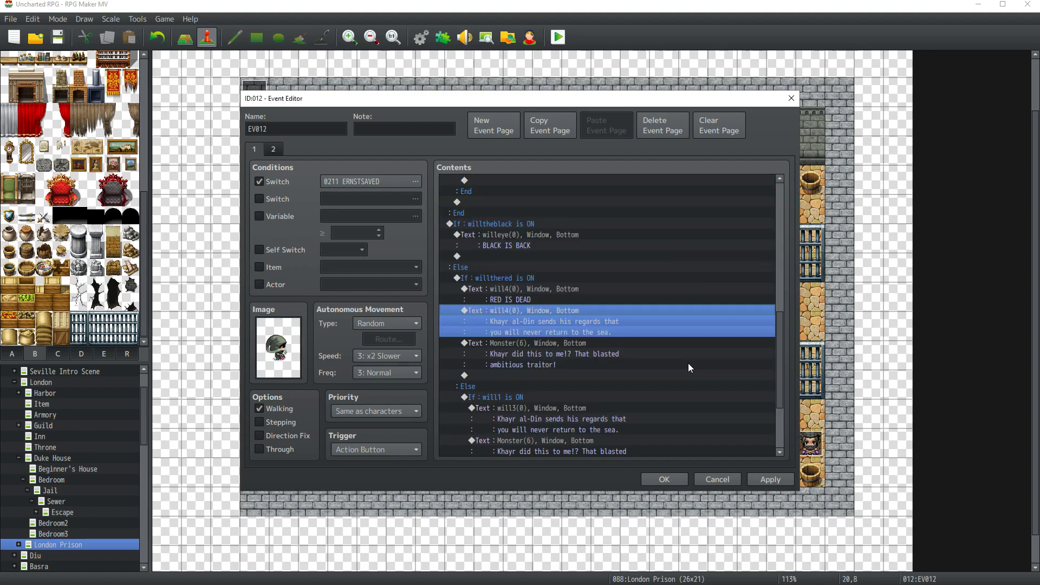
{"action": "left_click", "coordinate": [516, 289]}
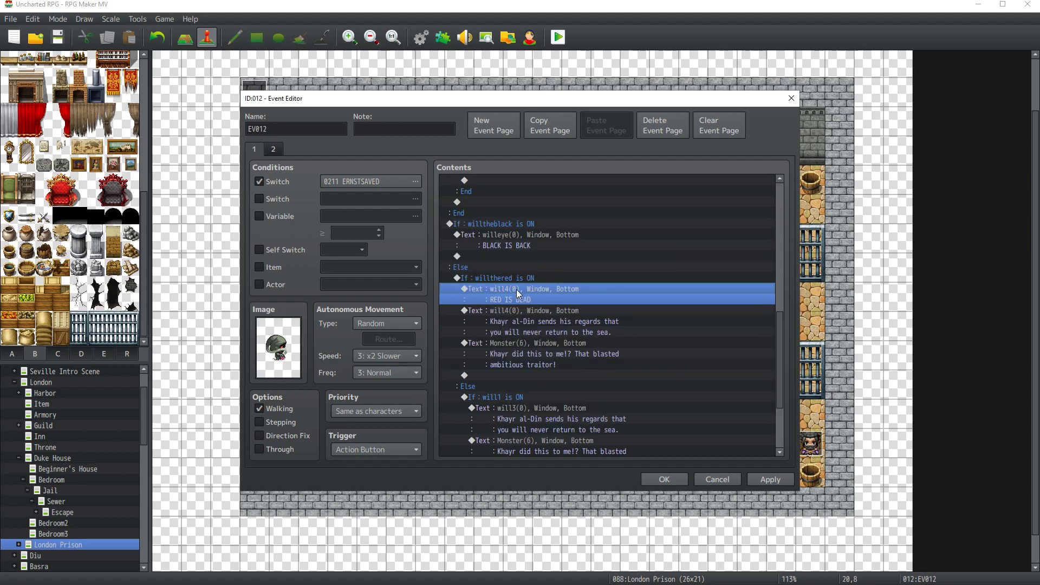
{"action": "key", "text": "Delete"}
Step: Replace "BLACK IS BACK" in the new willtheblack branch with the two Khayr messages, using the willeye face first, and apply the event changes
{"action": "left_click", "coordinate": [518, 252]}
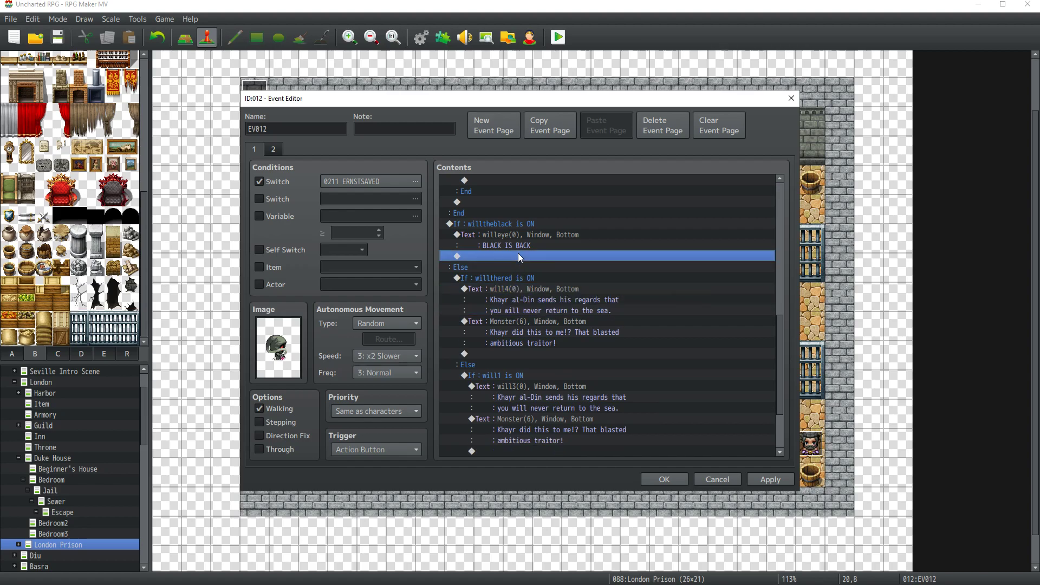
{"action": "key", "text": "ctrl+v"}
{"action": "double_click", "coordinate": [518, 267]}
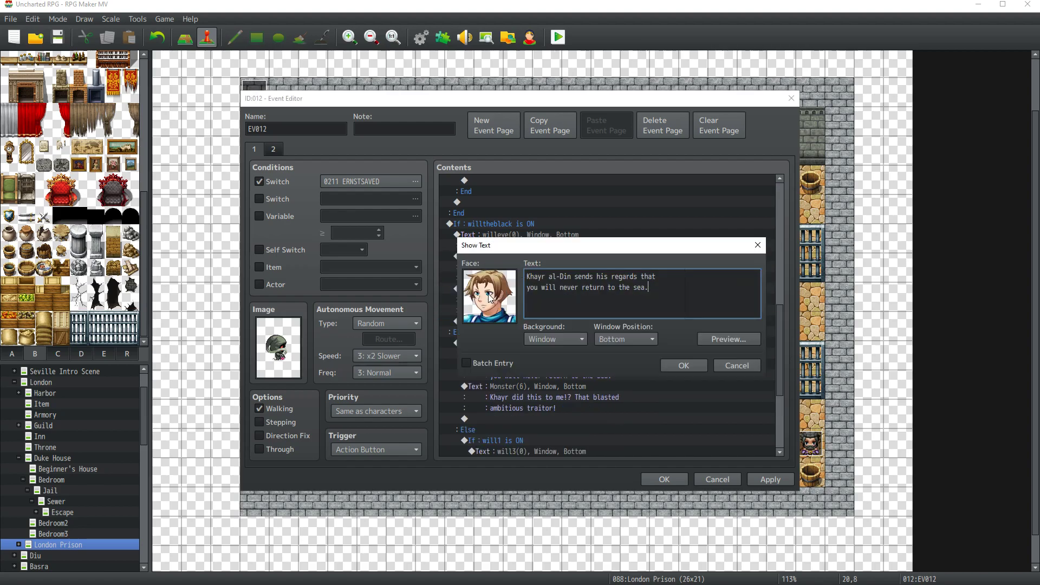
{"action": "double_click", "coordinate": [493, 287]}
{"action": "double_click", "coordinate": [454, 398]}
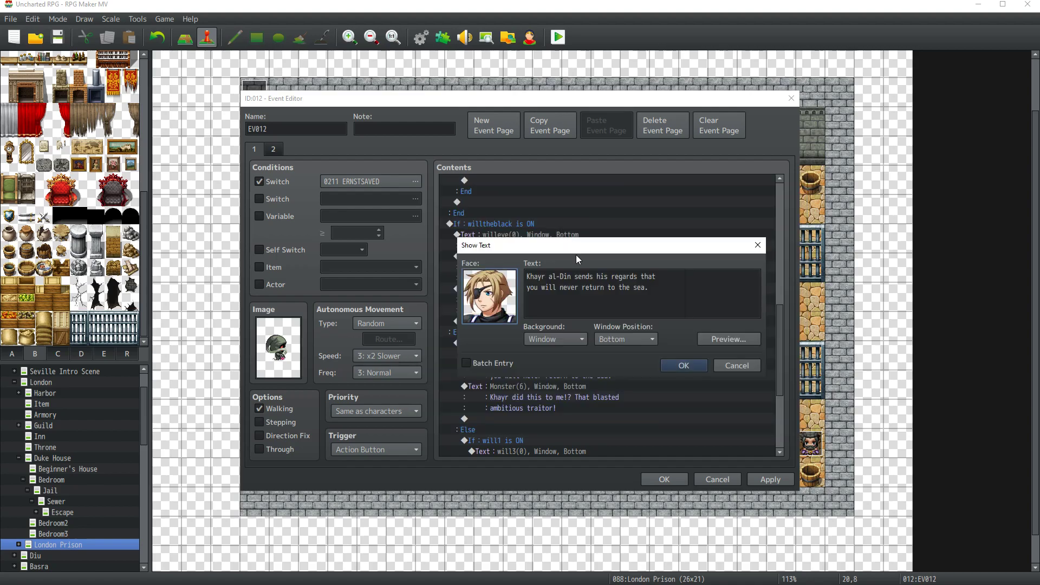
{"action": "left_click", "coordinate": [684, 365]}
{"action": "scroll", "coordinate": [531, 258], "scroll_direction": "up", "scroll_amount": 2}
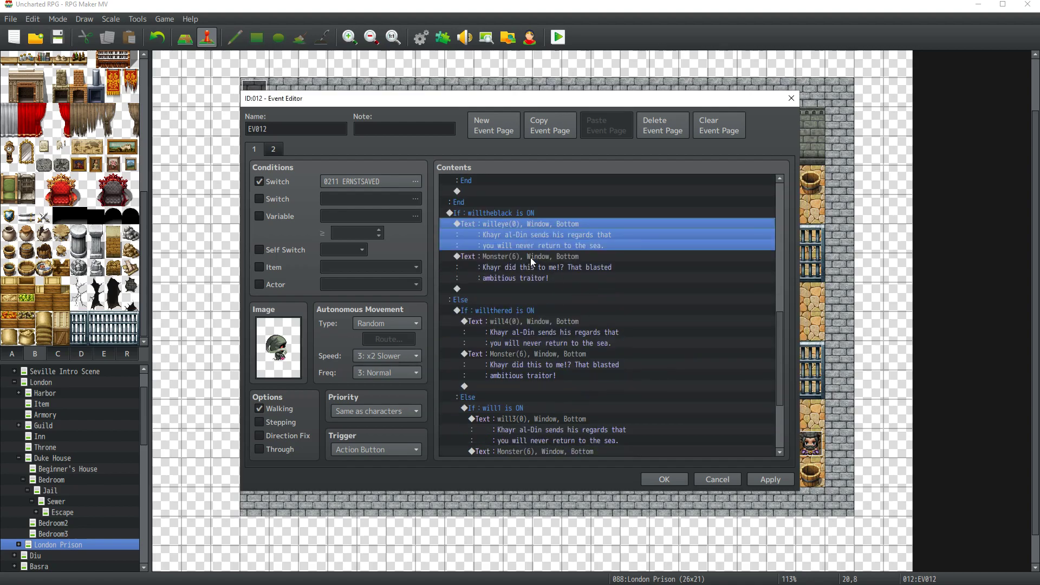
{"action": "left_click", "coordinate": [769, 479]}
{"action": "scroll", "coordinate": [549, 340], "scroll_direction": "up", "scroll_amount": 4}
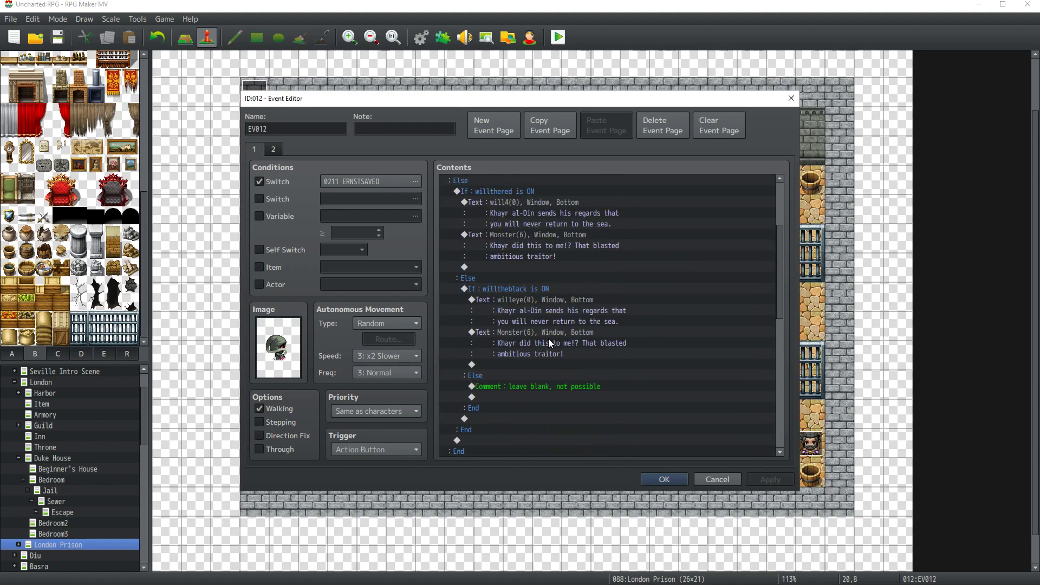
Step: Review the conditional dialogue branches on both pages of event EV012
{"action": "left_click", "coordinate": [486, 213]}
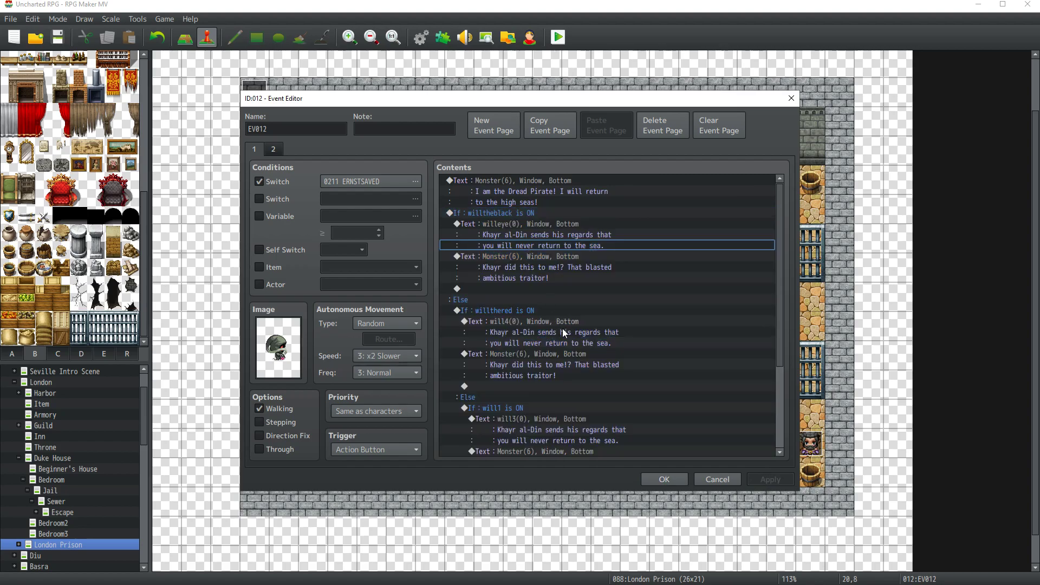
{"action": "left_click", "coordinate": [274, 150]}
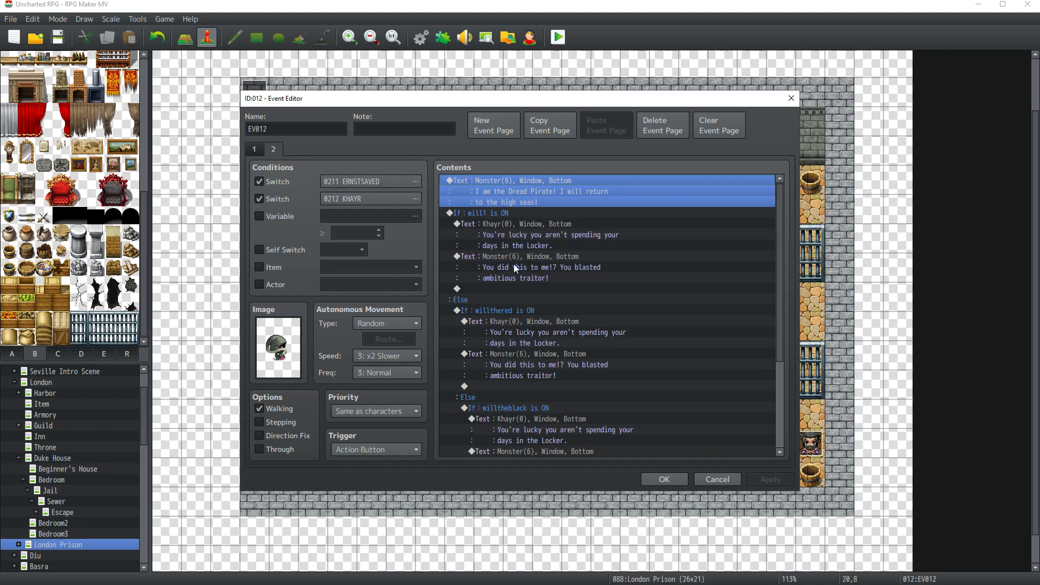
{"action": "scroll", "coordinate": [515, 401], "scroll_direction": "down", "scroll_amount": 2}
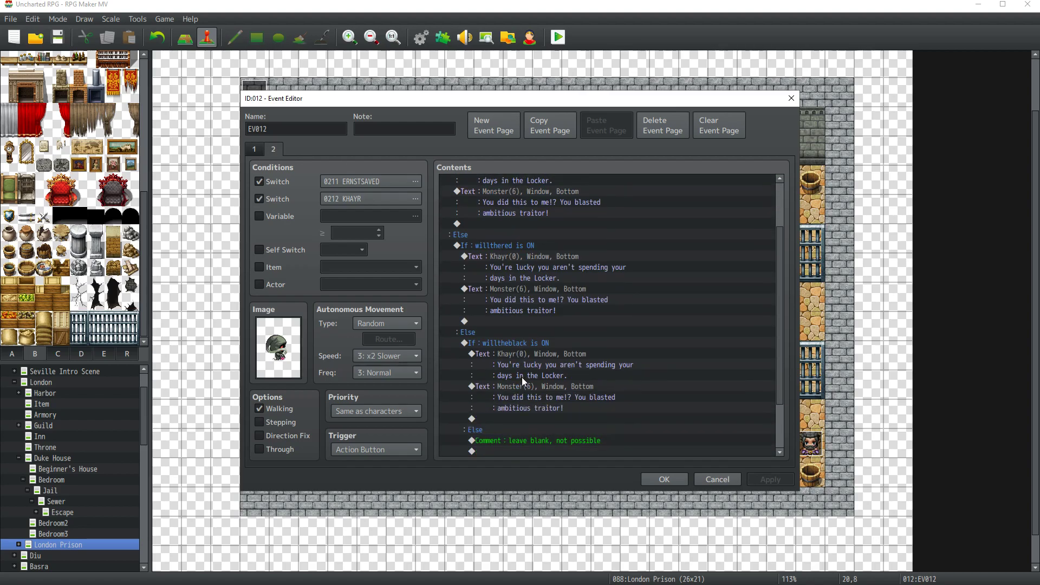
{"action": "scroll", "coordinate": [522, 377], "scroll_direction": "up", "scroll_amount": 2}
{"action": "scroll", "coordinate": [555, 398], "scroll_direction": "down", "scroll_amount": 2}
{"action": "scroll", "coordinate": [554, 397], "scroll_direction": "down", "scroll_amount": 2}
{"action": "scroll", "coordinate": [555, 395], "scroll_direction": "up", "scroll_amount": 4}
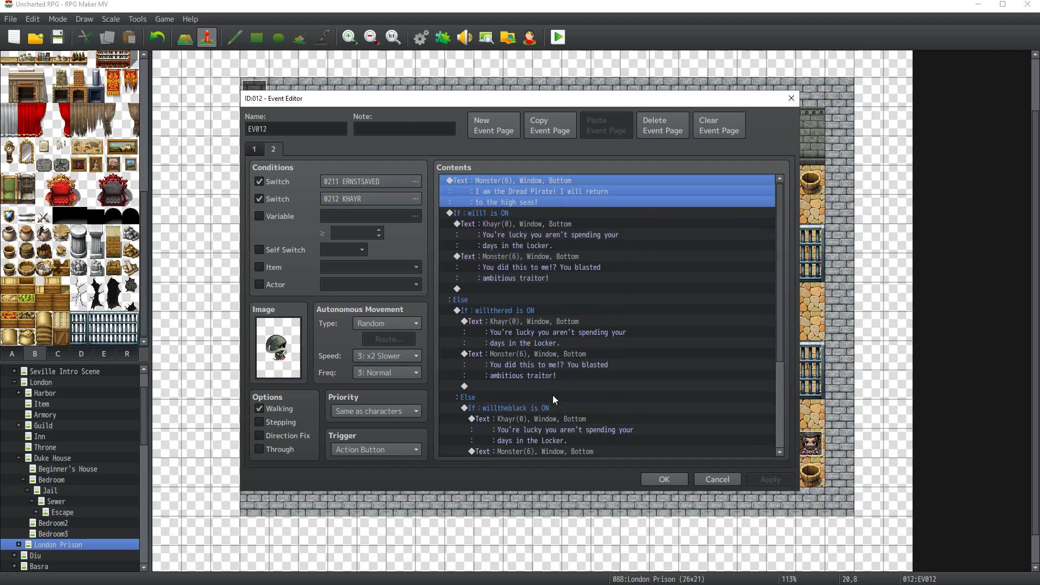
Step: On page 2 of EV012, replace the whole conditional branch with only its Khayr and Monster text lines, and save the event
{"action": "left_click", "coordinate": [517, 224]}
{"action": "left_click_drag", "start_coordinate": [517, 224], "coordinate": [515, 259]}
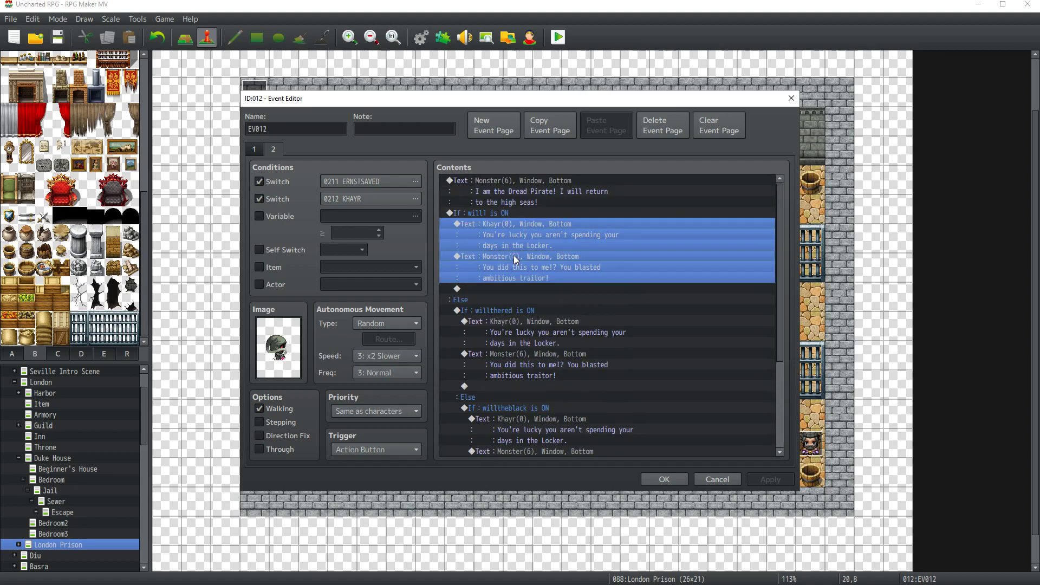
{"action": "left_click", "coordinate": [512, 216]}
{"action": "key", "text": "Delete"}
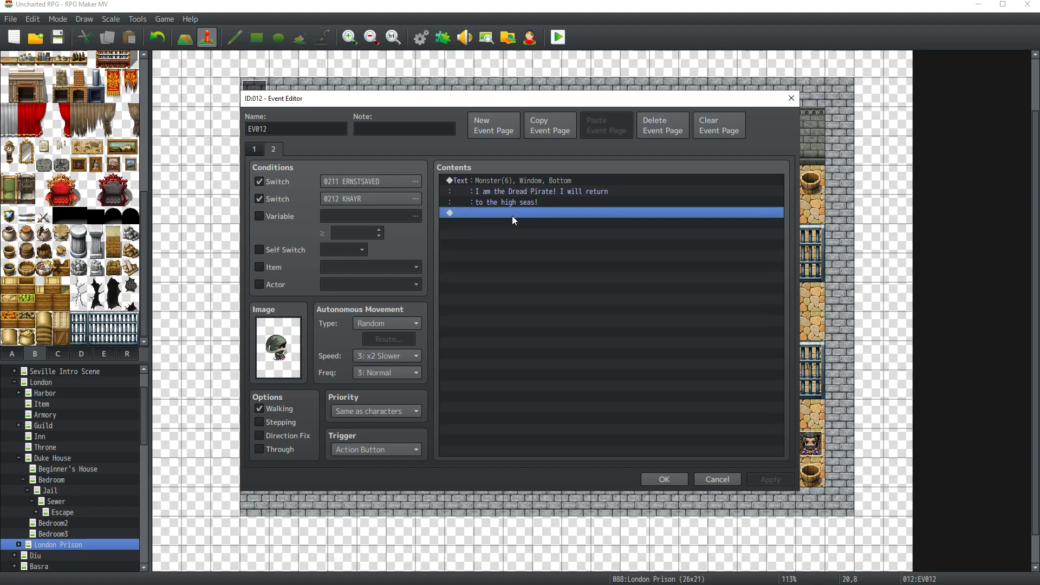
{"action": "key", "text": "ctrl+v"}
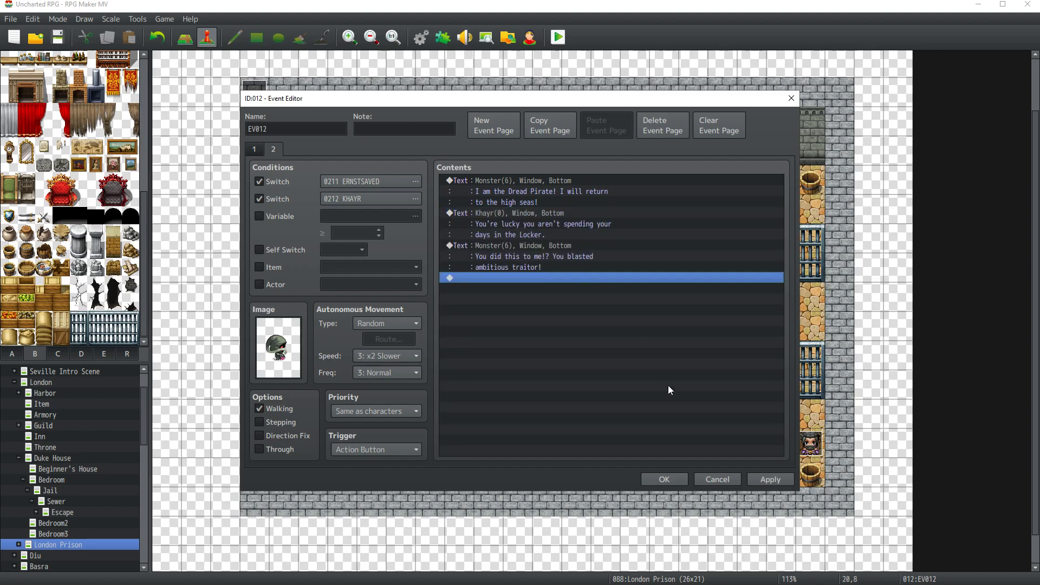
{"action": "left_click", "coordinate": [775, 480]}
{"action": "left_click", "coordinate": [659, 479]}
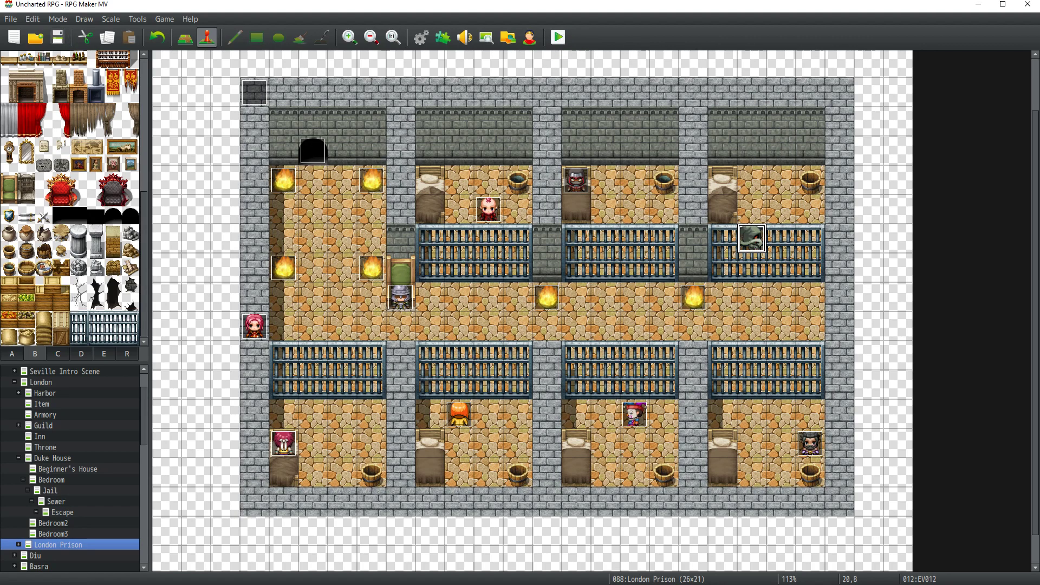
Step: Start a playtest, continue from the saved game and maximize the game window
{"action": "key", "text": "ctrl+r"}
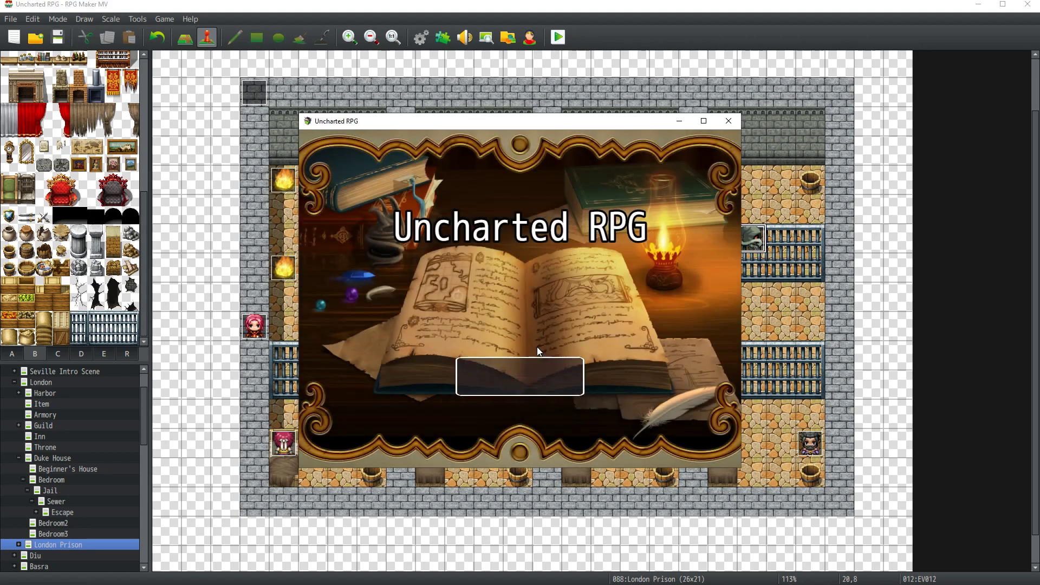
{"action": "key", "text": "Return"}
{"action": "key", "text": "Return"}
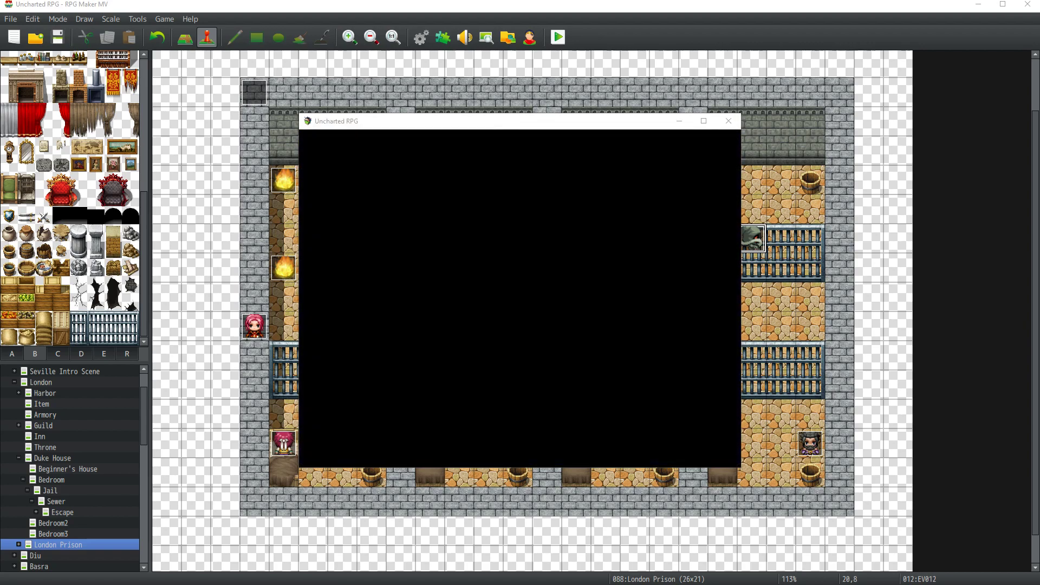
{"action": "key", "text": "Left"}
{"action": "key", "text": "Up"}
{"action": "key", "text": "Left"}
{"action": "key", "text": "Up"}
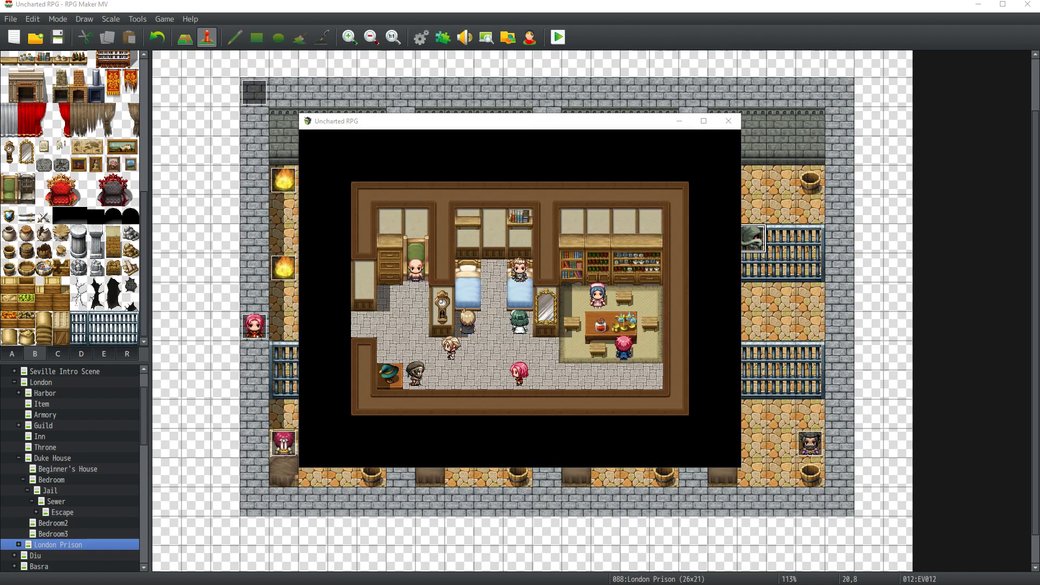
{"action": "left_click", "coordinate": [704, 121]}
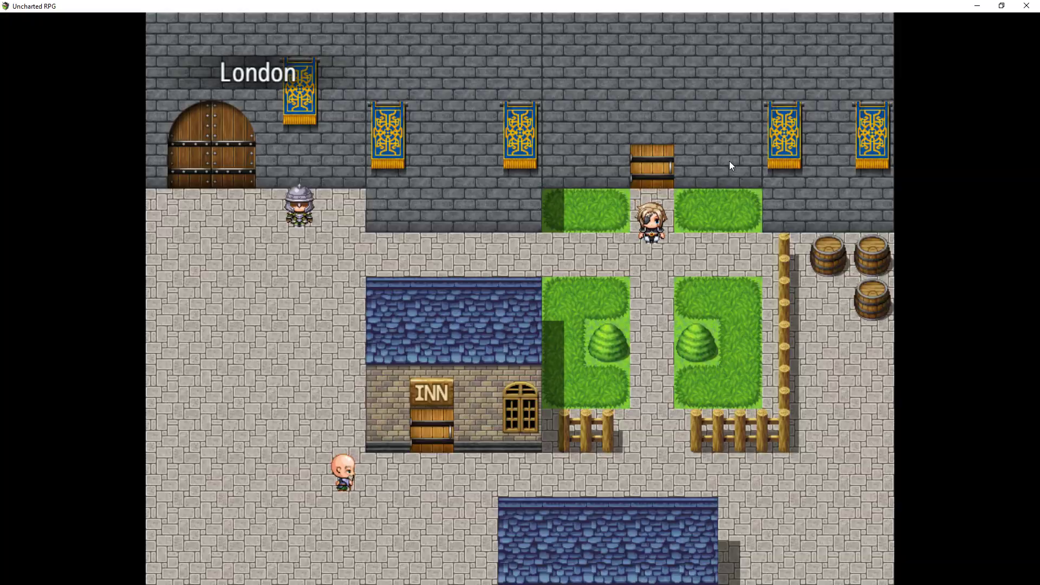
Step: Walk the hero through London to the barred prison entrance and on to the hooded prisoner's cell
{"action": "key", "text": "Left"}
{"action": "key", "text": "Left"}
{"action": "key", "text": "Left"}
{"action": "key", "text": "Down"}
{"action": "key", "text": "Left"}
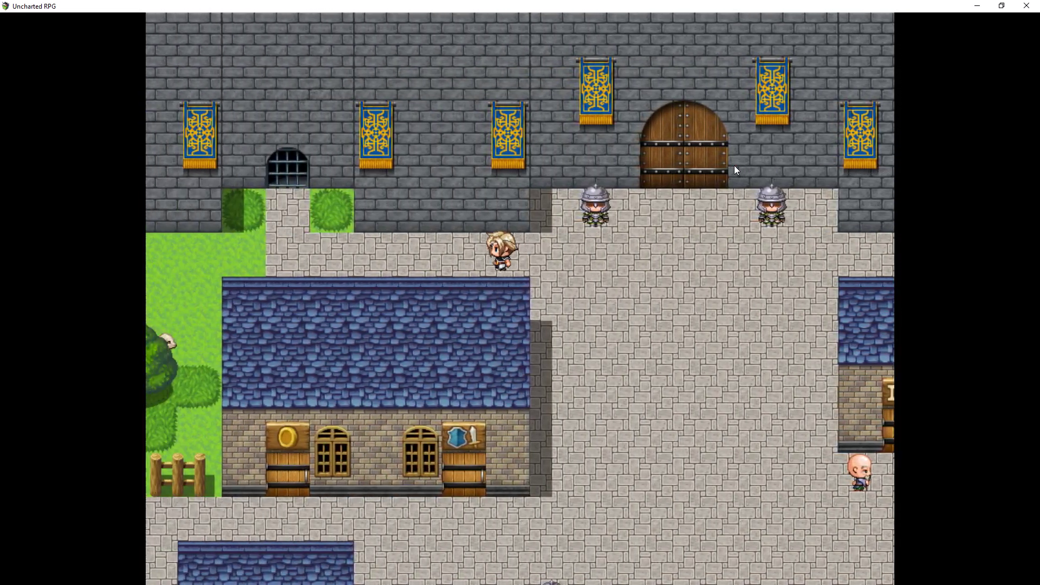
{"action": "key", "text": "Up"}
{"action": "key", "text": "Right"}
{"action": "key", "text": "Up"}
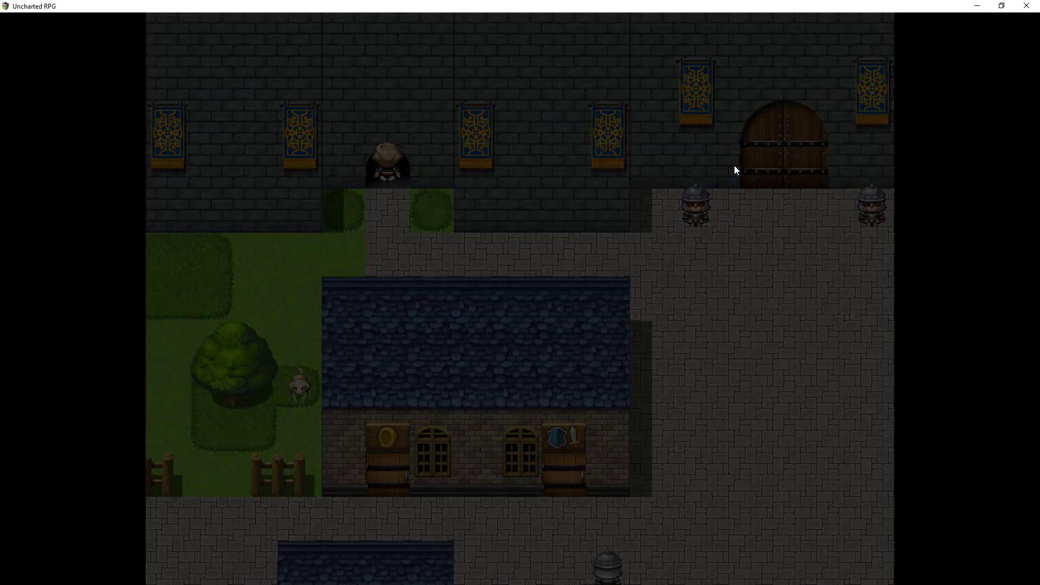
{"action": "key", "text": "Up"}
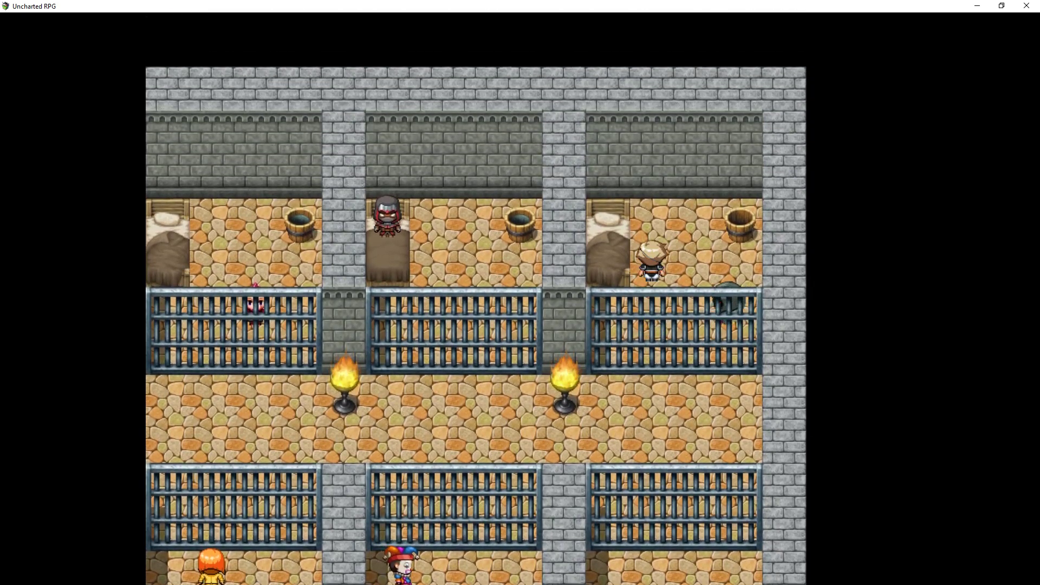
{"action": "key", "text": "Escape"}
{"action": "key", "text": "Escape"}
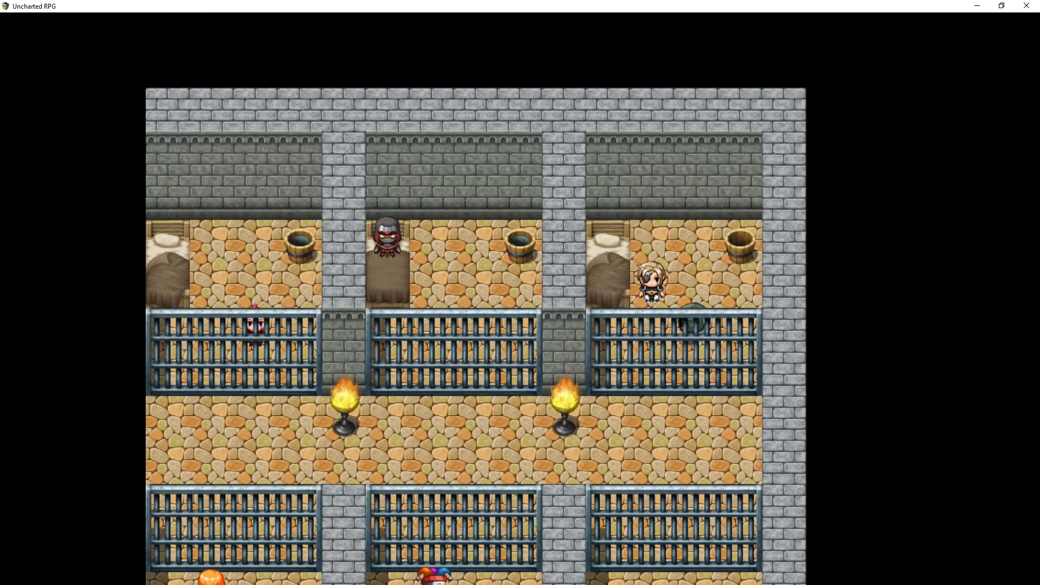
Step: Bring up the in-game debug list and examine the states of switches 0201-0210
{"action": "key", "text": "F9"}
{"action": "key", "text": "Up"}
{"action": "key", "text": "Up"}
{"action": "key", "text": "Up"}
{"action": "key", "text": "Up"}
{"action": "key", "text": "Down"}
{"action": "key", "text": "Down"}
{"action": "key", "text": "Down"}
{"action": "key", "text": "Down"}
{"action": "key", "text": "Down"}
{"action": "key", "text": "Down"}
{"action": "key", "text": "Down"}
{"action": "key", "text": "Down"}
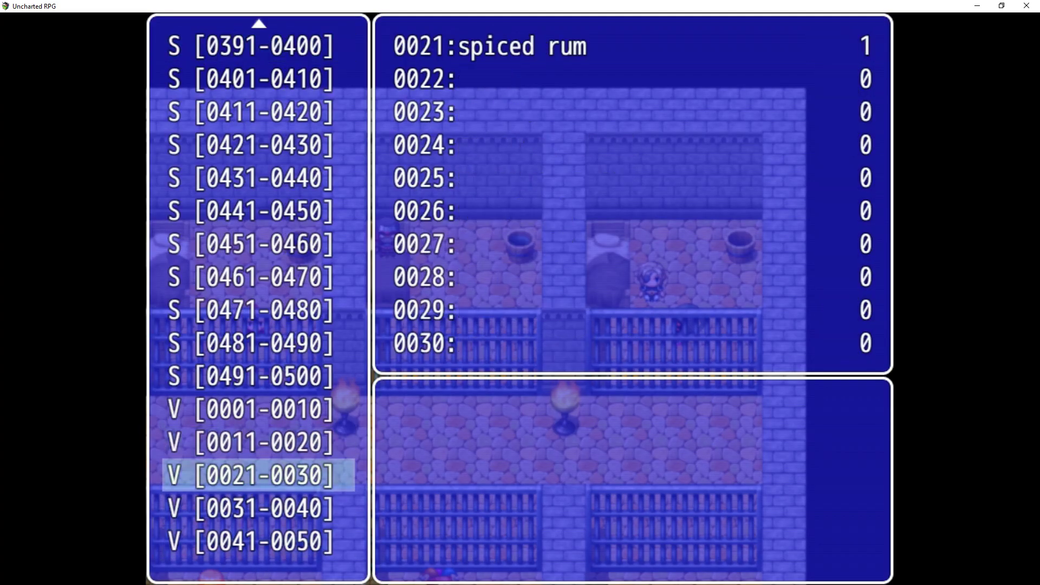
{"action": "key", "text": "Down"}
{"action": "key", "text": "Down"}
{"action": "key", "text": "Down"}
{"action": "key", "text": "Down"}
{"action": "key", "text": "Down"}
{"action": "key", "text": "Down"}
{"action": "key", "text": "Down"}
{"action": "key", "text": "Down"}
{"action": "key", "text": "Down"}
{"action": "key", "text": "Down"}
{"action": "key", "text": "Down"}
{"action": "key", "text": "Down"}
{"action": "key", "text": "Down"}
{"action": "key", "text": "Down"}
{"action": "key", "text": "Down"}
{"action": "key", "text": "Down"}
{"action": "key", "text": "Down"}
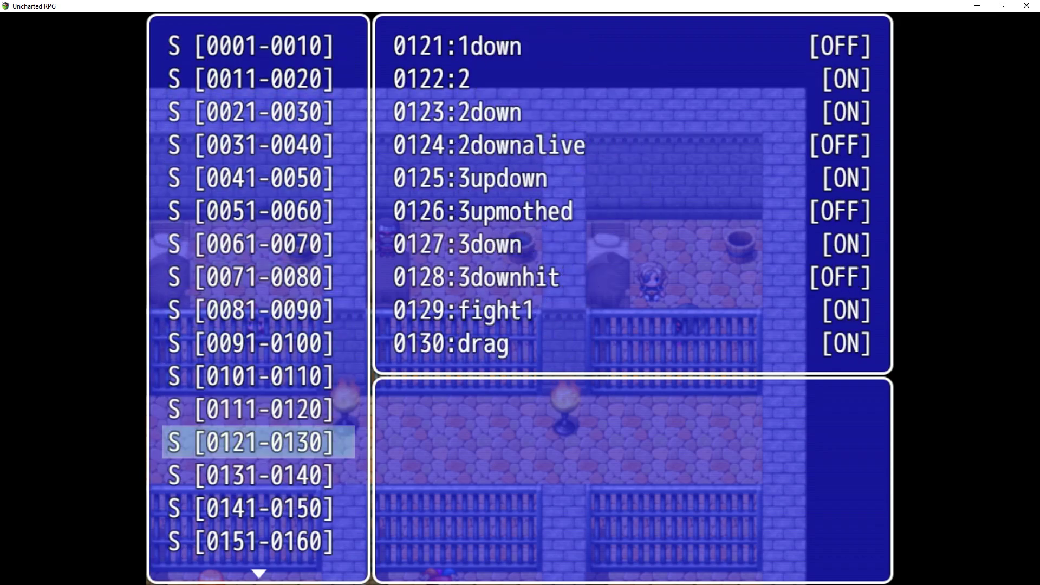
{"action": "key", "text": "Up"}
{"action": "key", "text": "Up"}
{"action": "key", "text": "Down"}
{"action": "key", "text": "Return"}
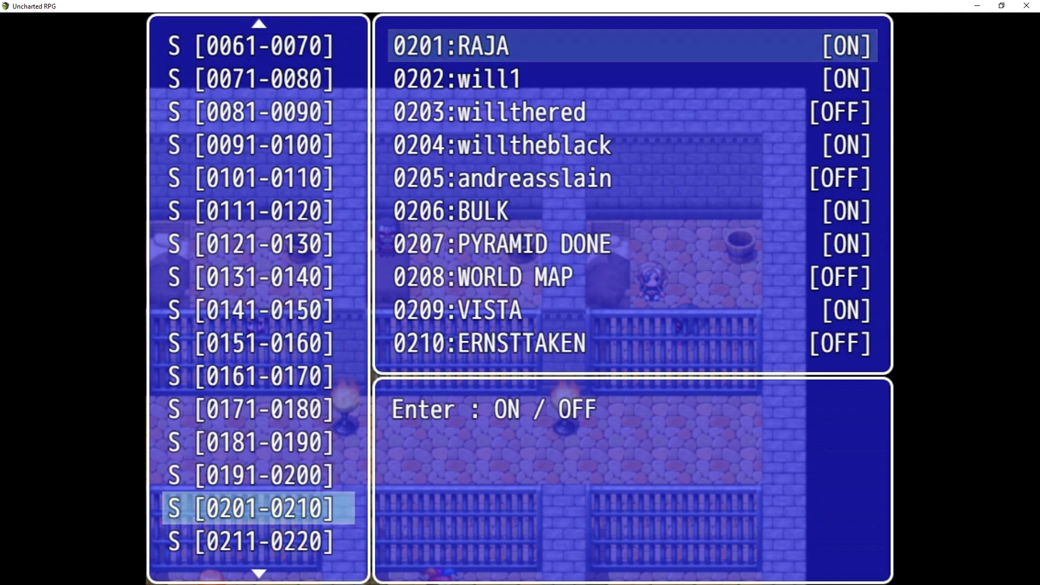
{"action": "key", "text": "Down"}
{"action": "key", "text": "Down"}
{"action": "key", "text": "Down"}
{"action": "key", "text": "Down"}
{"action": "key", "text": "Down"}
{"action": "key", "text": "Down"}
{"action": "key", "text": "Escape"}
Step: Set debug switch 0212 KHAYR to OFF and return to the game
{"action": "key", "text": "Down"}
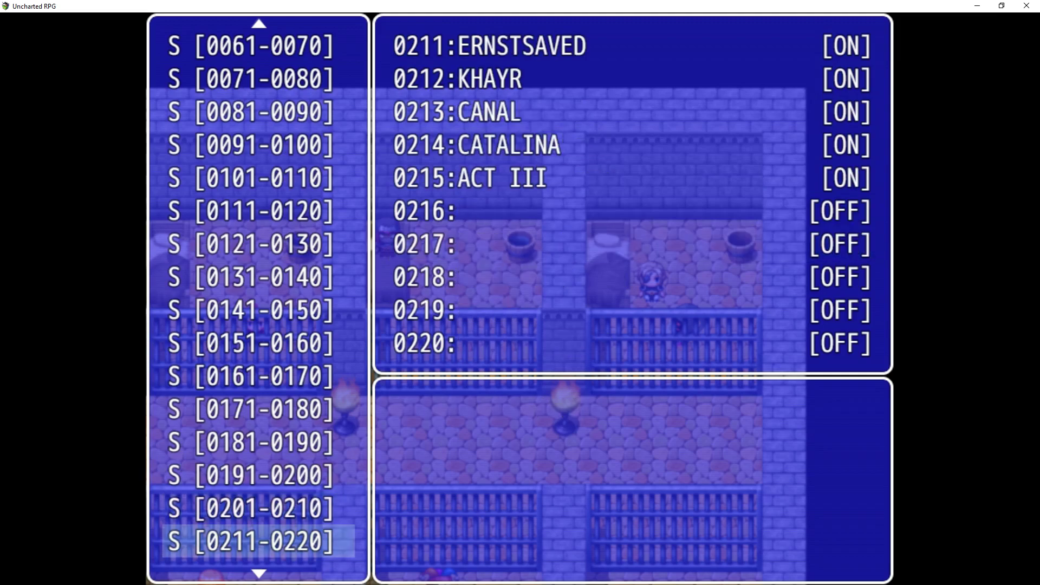
{"action": "key", "text": "Return"}
{"action": "key", "text": "Down"}
{"action": "key", "text": "Return"}
{"action": "key", "text": "Escape"}
{"action": "key", "text": "Escape"}
{"action": "key", "text": "Escape"}
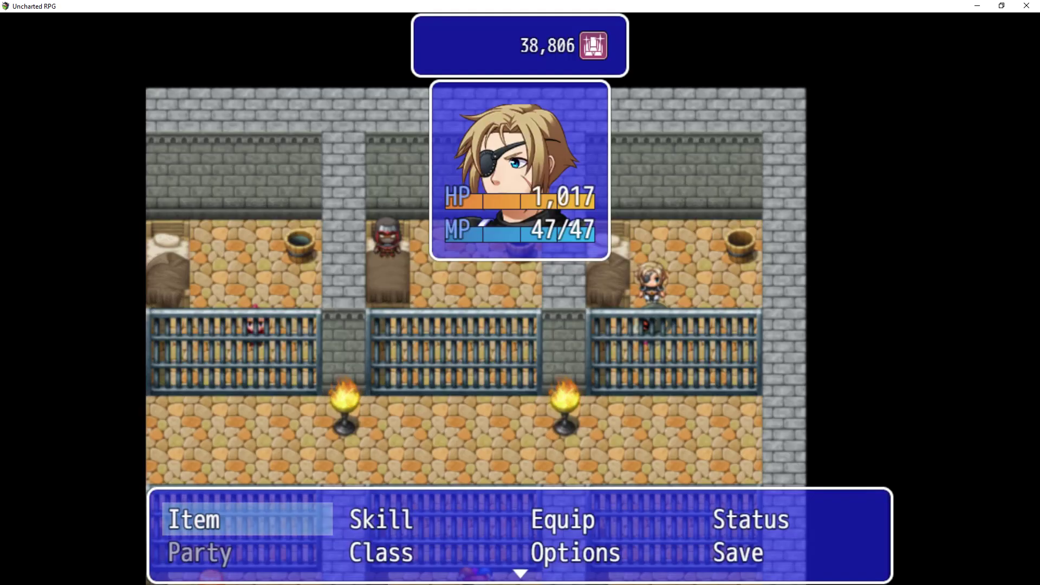
Step: Save the game to File 5 and return to the prison cell
{"action": "key", "text": "Down"}
{"action": "key", "text": "Right"}
{"action": "key", "text": "Right"}
{"action": "key", "text": "Right"}
{"action": "key", "text": "Return"}
{"action": "key", "text": "Down"}
{"action": "key", "text": "Up"}
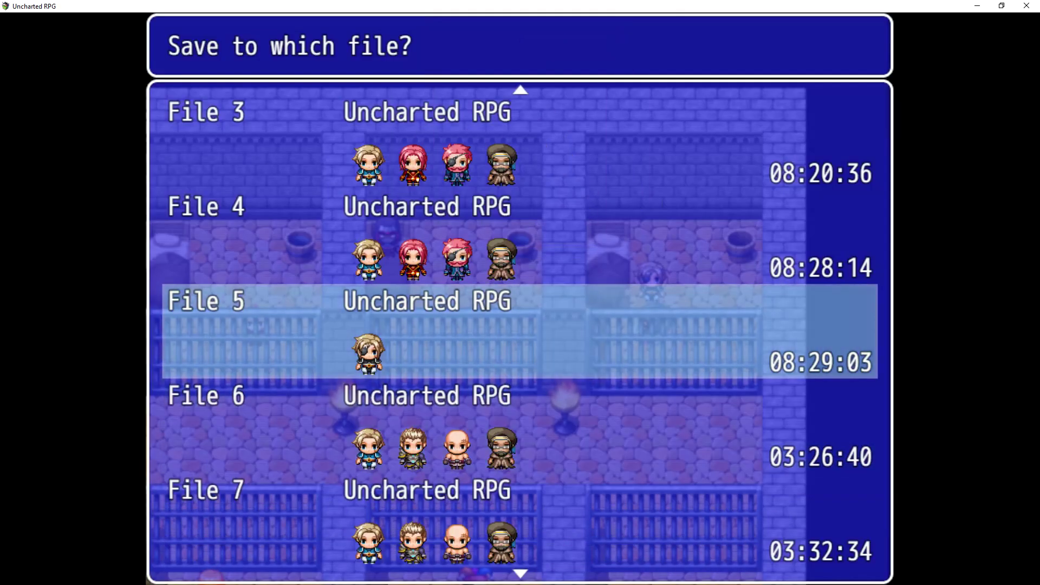
{"action": "key", "text": "Return"}
{"action": "key", "text": "Escape"}
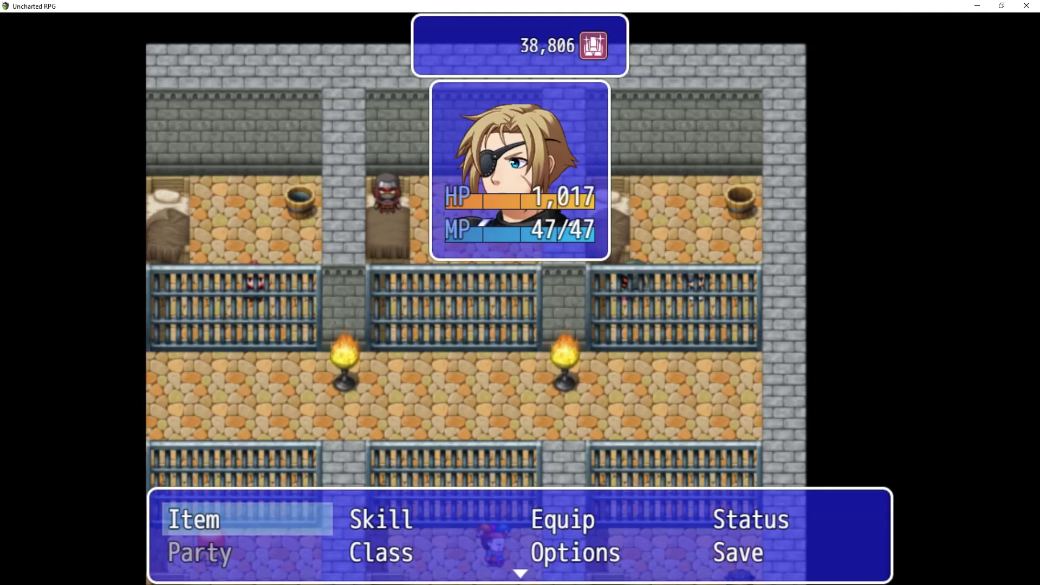
{"action": "key", "text": "Escape"}
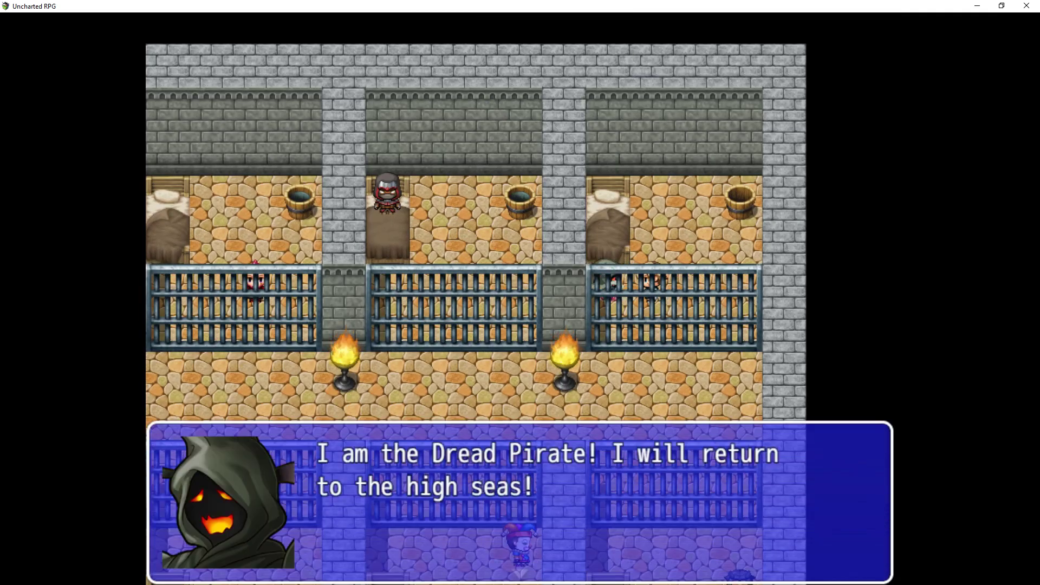
Step: Read through the Dread Pirate's dialogue with KHAYR off and willtheblack on
{"action": "key", "text": "Return"}
{"action": "key", "text": "Return"}
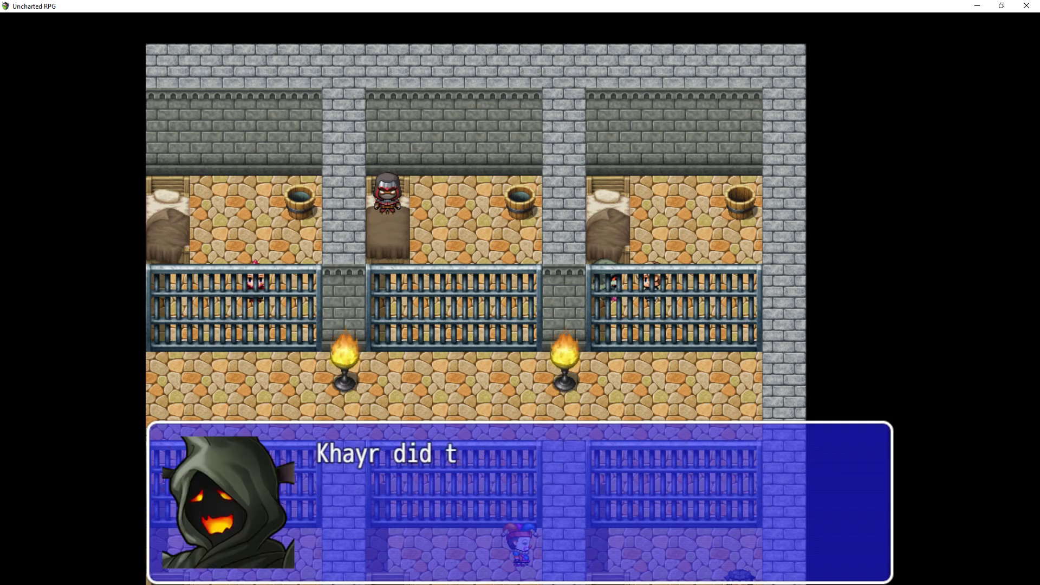
{"action": "key", "text": "Return"}
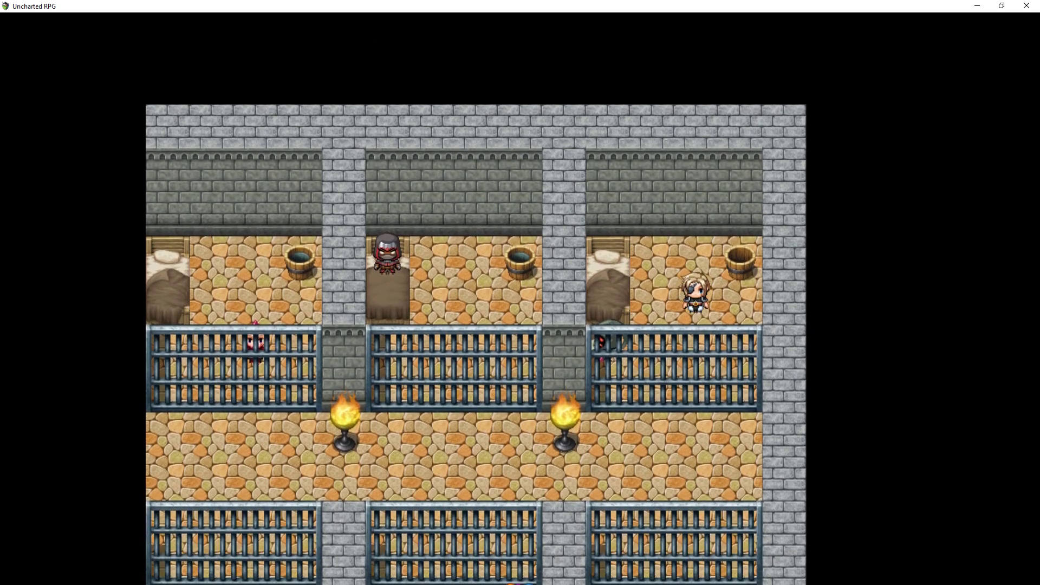
Step: Set debug switch 0203 willthered to ON and 0204 willtheblack to OFF
{"action": "key", "text": "F9"}
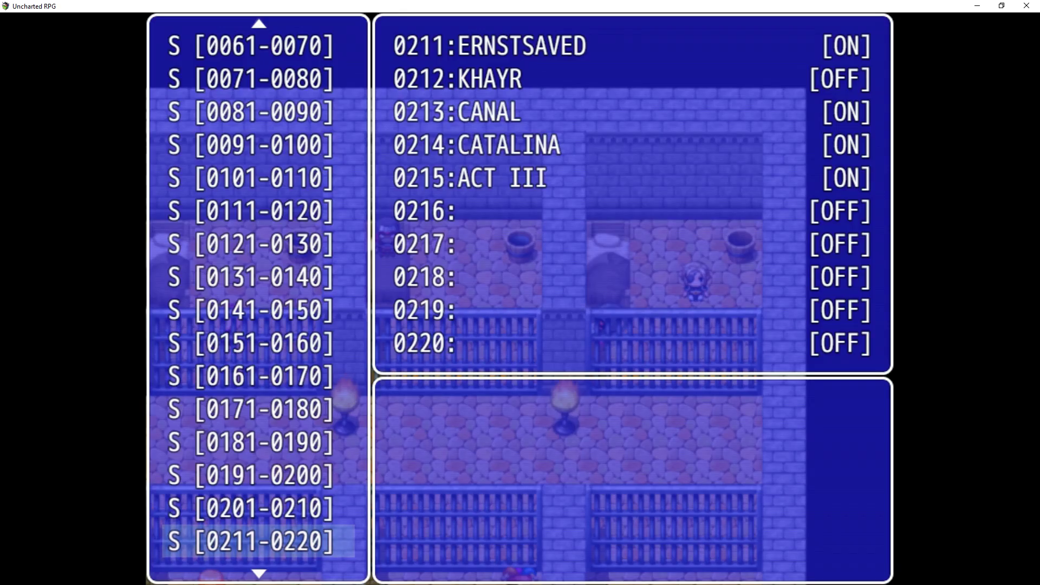
{"action": "key", "text": "Return"}
{"action": "key", "text": "Up"}
{"action": "key", "text": "Down"}
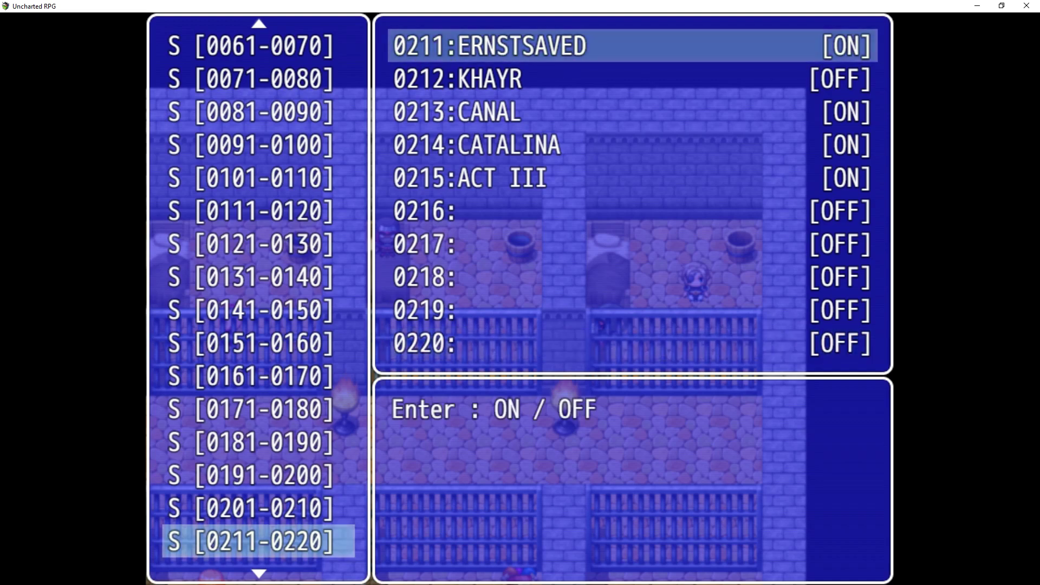
{"action": "key", "text": "Escape"}
{"action": "key", "text": "Up"}
{"action": "key", "text": "Return"}
{"action": "key", "text": "Down"}
{"action": "key", "text": "Down"}
{"action": "key", "text": "Down"}
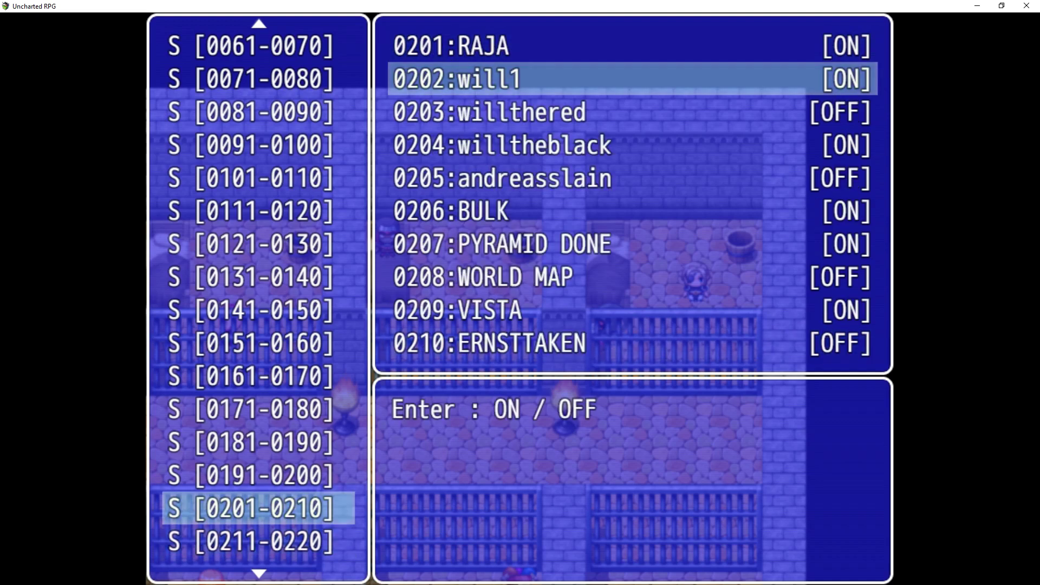
{"action": "key", "text": "Return"}
{"action": "key", "text": "Up"}
{"action": "key", "text": "Return"}
{"action": "key", "text": "Escape"}
{"action": "key", "text": "Escape"}
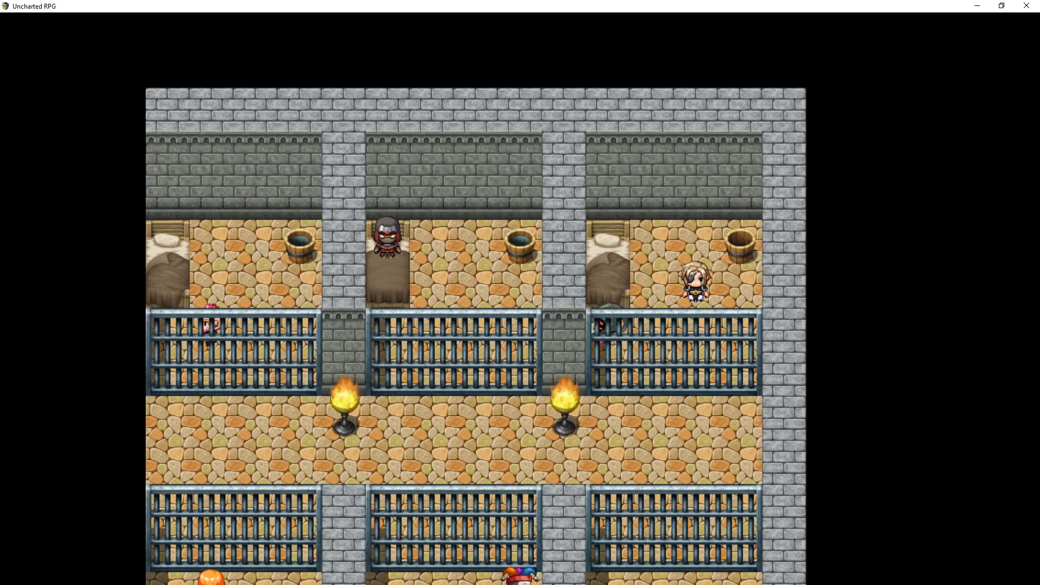
Step: Talk to the Dread Pirate again to check the willthered version of the dialogue
{"action": "key", "text": "Down"}
{"action": "key", "text": "Return"}
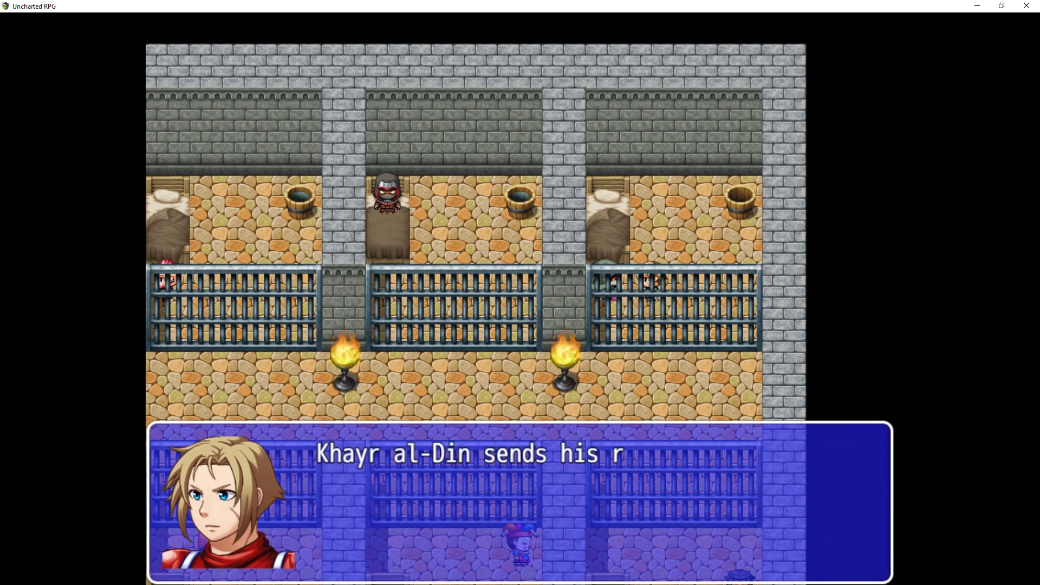
{"action": "key", "text": "Return"}
{"action": "key", "text": "Return"}
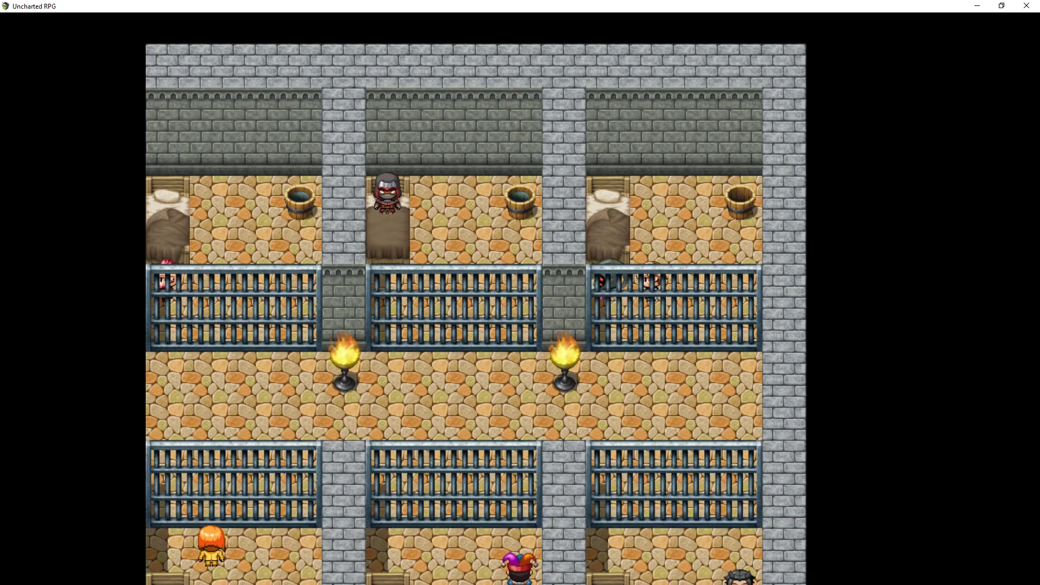
Step: Set debug switch 0203 willthered to OFF and restart the conversation with the Dread Pirate
{"action": "key", "text": "F9"}
{"action": "key", "text": "Return"}
{"action": "key", "text": "Down"}
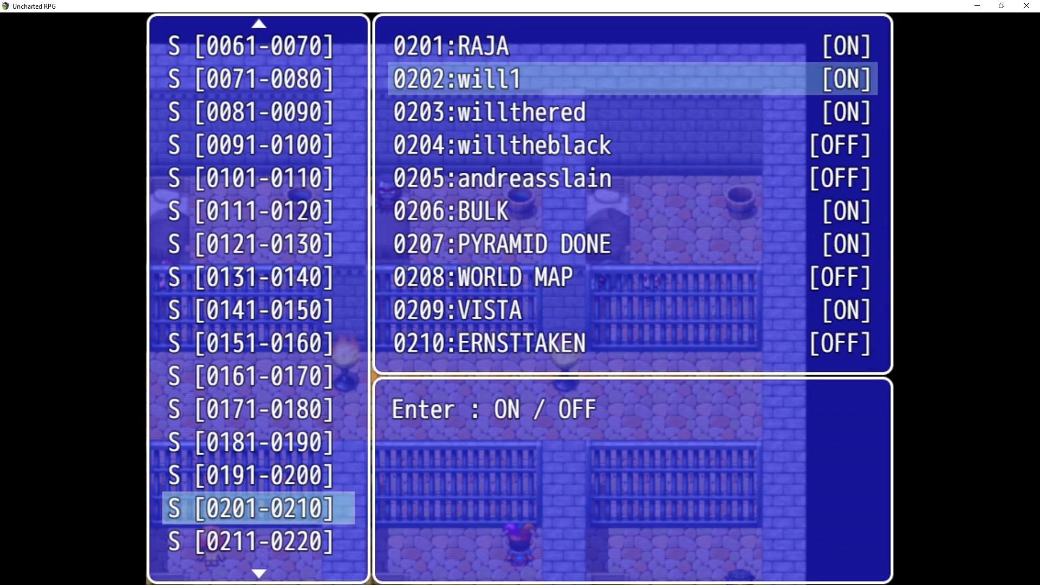
{"action": "key", "text": "Down"}
{"action": "key", "text": "Return"}
{"action": "key", "text": "Escape"}
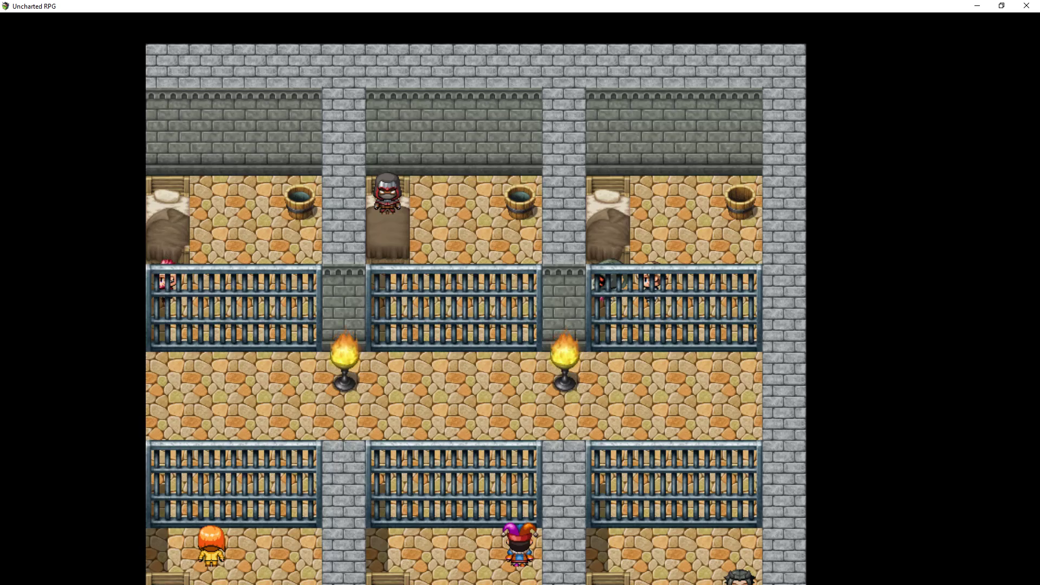
{"action": "key", "text": "Return"}
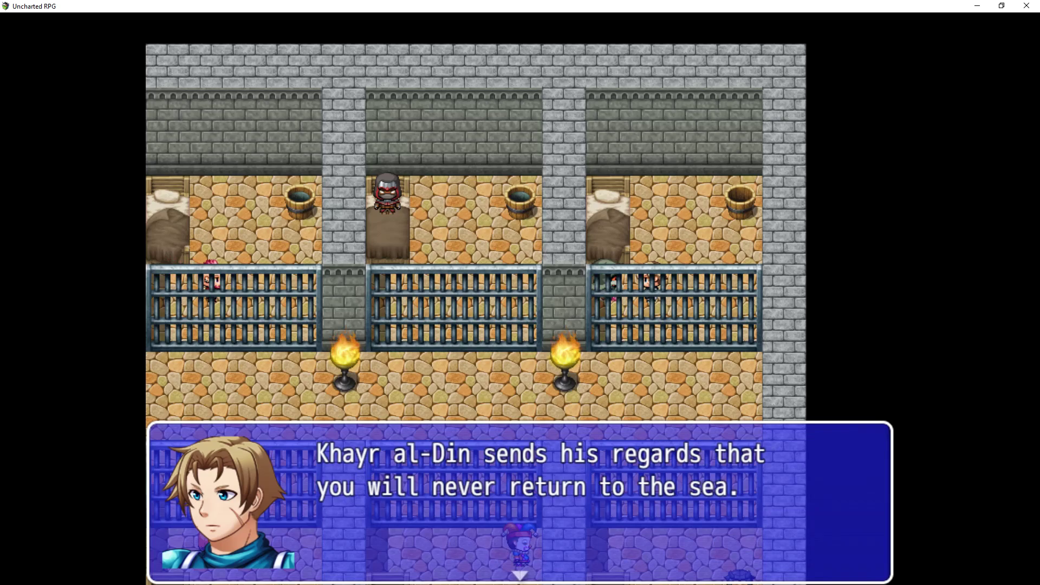
Step: Finish reading the Dread Pirate's dialogue with both willthered and willtheblack off
{"action": "key", "text": "Return"}
{"action": "key", "text": "Return"}
{"action": "key", "text": "Escape"}
{"action": "key", "text": "Escape"}
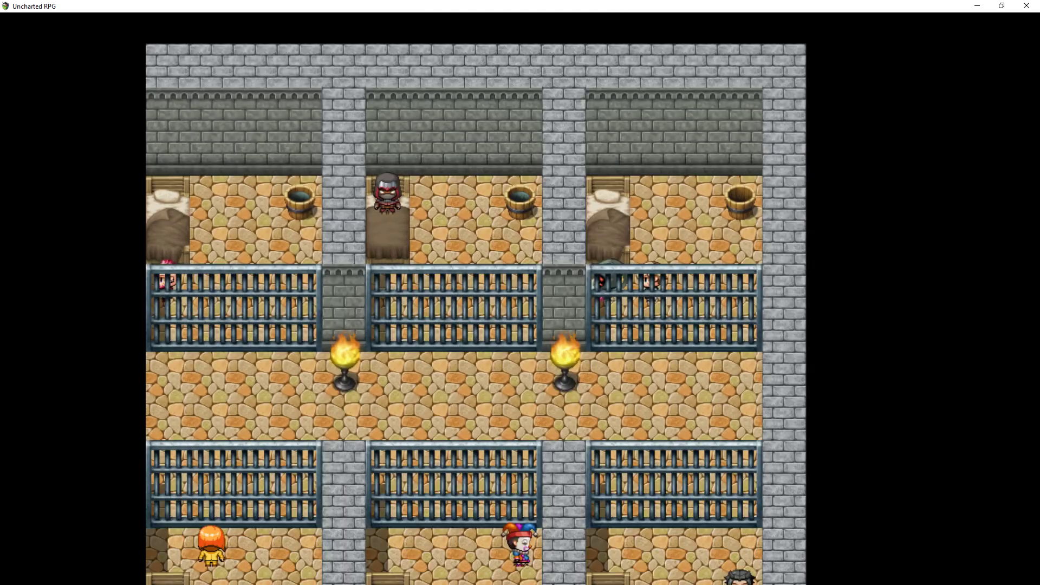
Step: Set debug switches 0203 willthered and 0204 willtheblack to ON and read the Dread Pirate's dialogue again
{"action": "key", "text": "F9"}
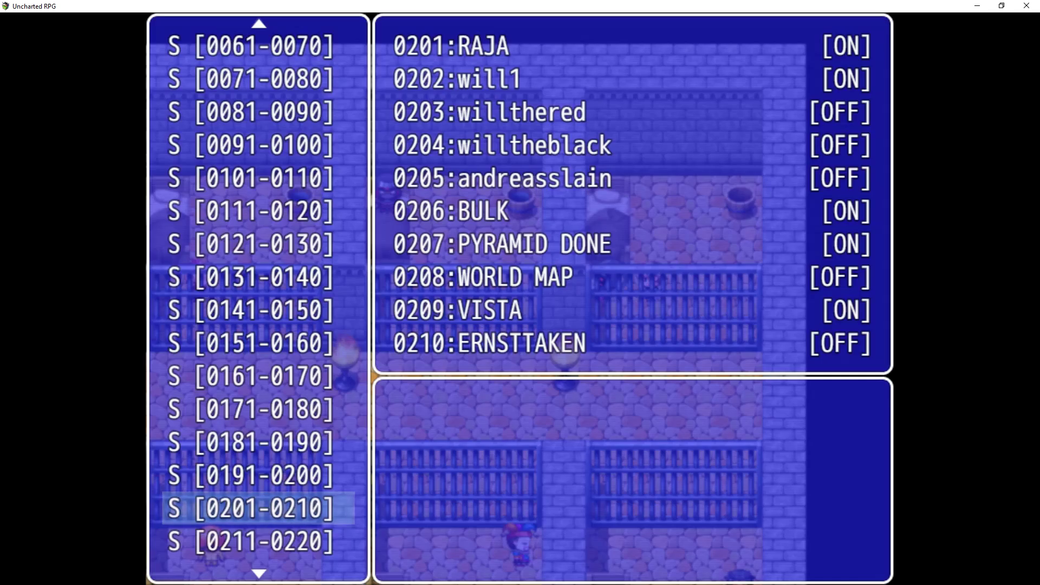
{"action": "key", "text": "Return"}
{"action": "key", "text": "Down"}
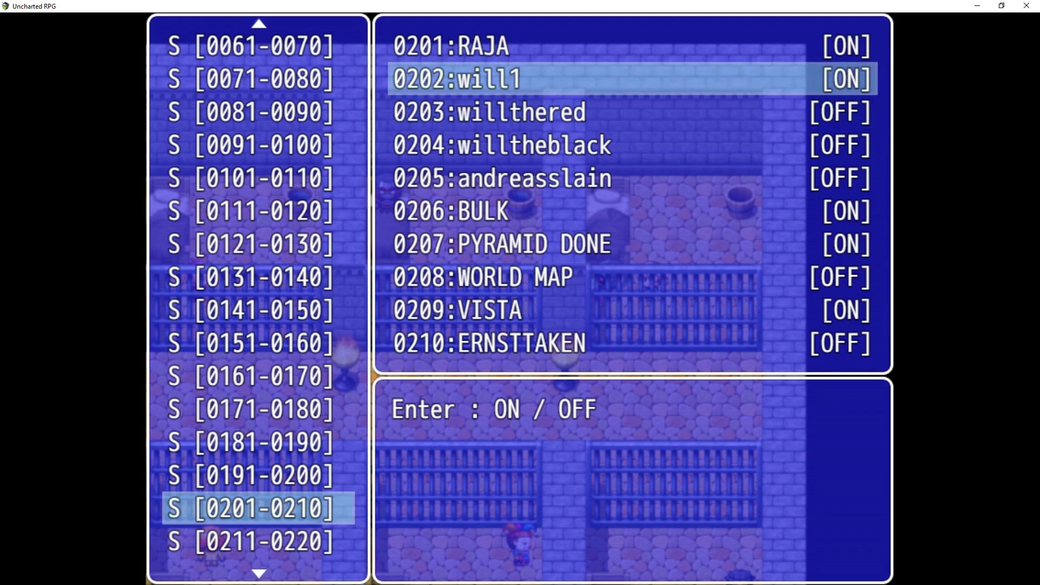
{"action": "key", "text": "Down"}
{"action": "key", "text": "Return"}
{"action": "key", "text": "Down"}
{"action": "key", "text": "Return"}
{"action": "key", "text": "Escape"}
{"action": "key", "text": "Escape"}
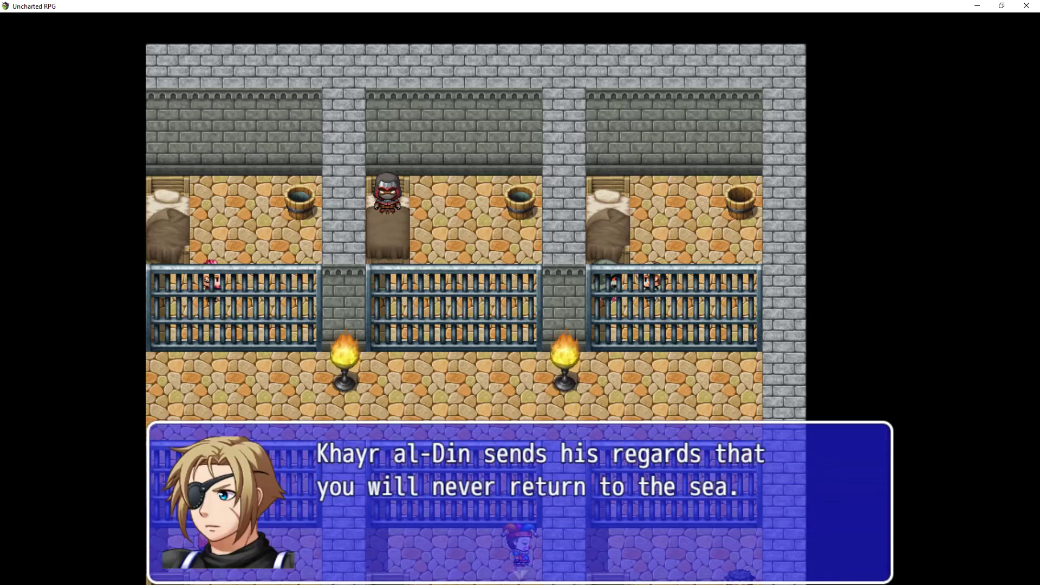
{"action": "key", "text": "Return"}
{"action": "key", "text": "Return"}
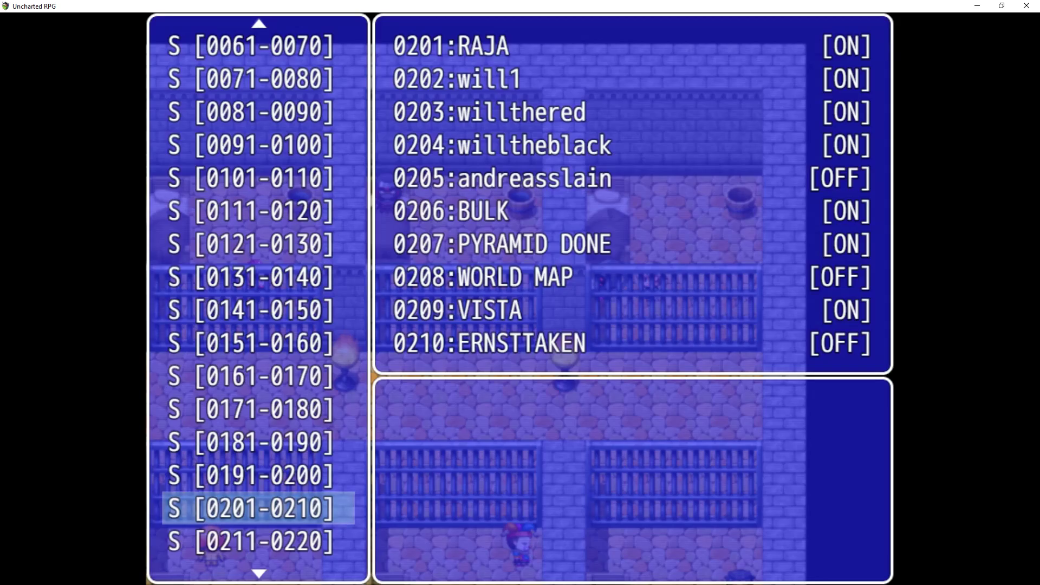
Step: Set debug switches 0202 will1, 0203 willthered and 0204 willtheblack to OFF
{"action": "key", "text": "F9"}
{"action": "key", "text": "Return"}
{"action": "key", "text": "Down"}
{"action": "key", "text": "Down"}
{"action": "key", "text": "Down"}
{"action": "key", "text": "Return"}
{"action": "key", "text": "Up"}
{"action": "key", "text": "Return"}
{"action": "key", "text": "Up"}
{"action": "key", "text": "Return"}
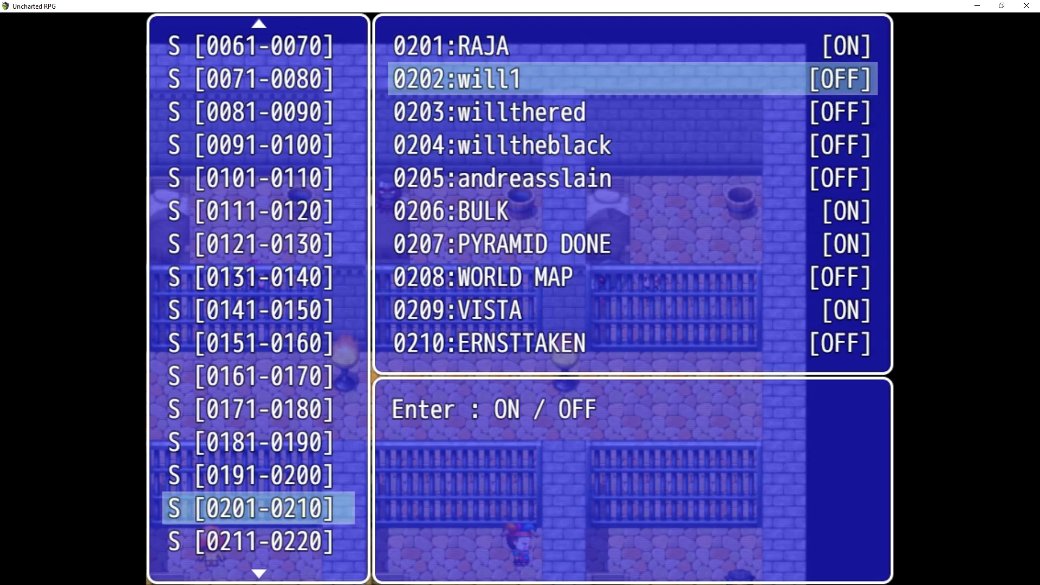
{"action": "key", "text": "Escape"}
Step: Talk to the Dread Pirate again to check the dialogue with all three Will switches off
{"action": "key", "text": "Return"}
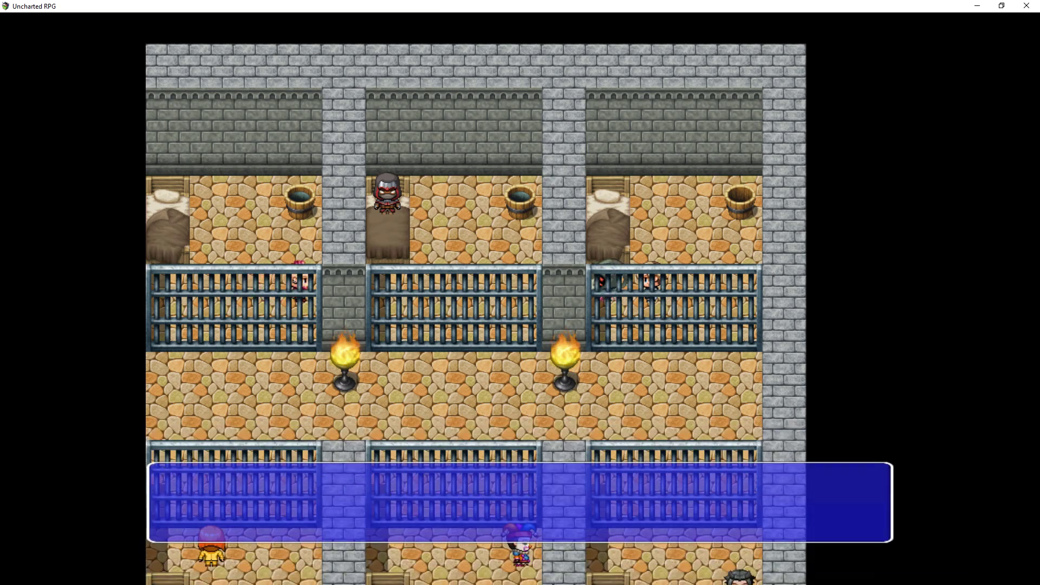
{"action": "key", "text": "Escape"}
{"action": "key", "text": "Escape"}
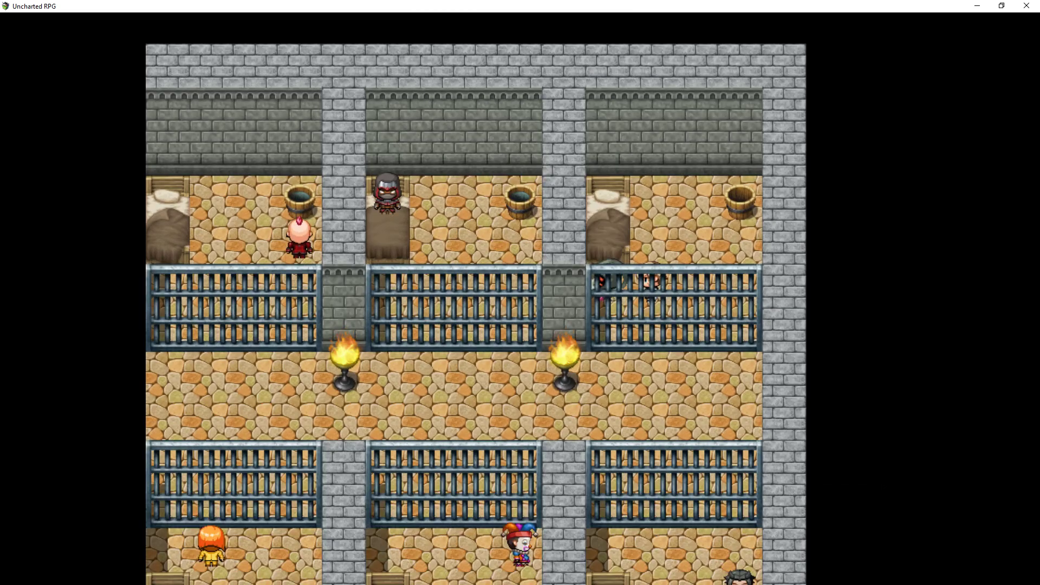
Step: End the playtest and save the project
{"action": "left_click", "coordinate": [1028, 6]}
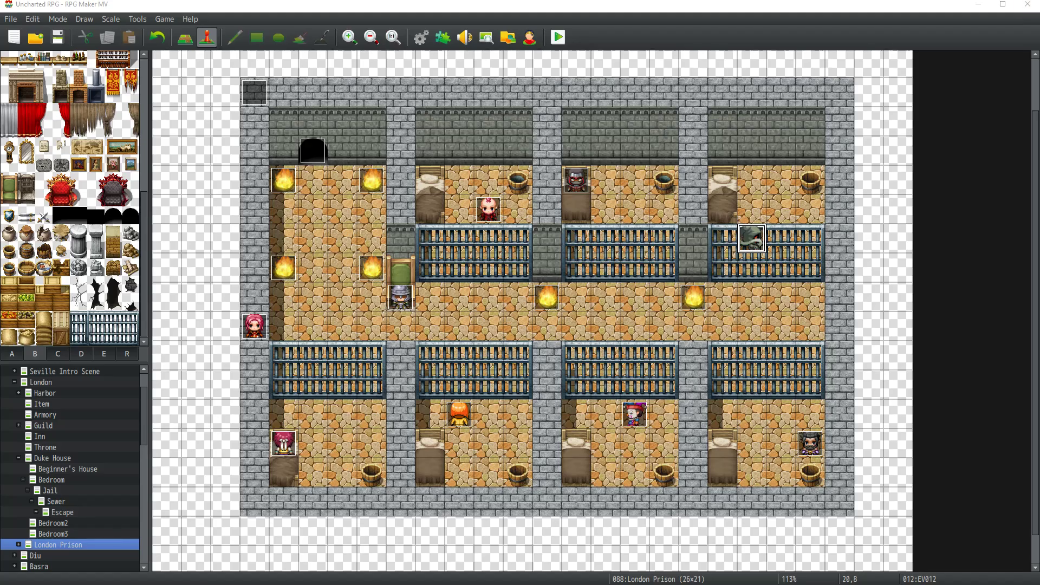
{"action": "left_click", "coordinate": [343, 354]}
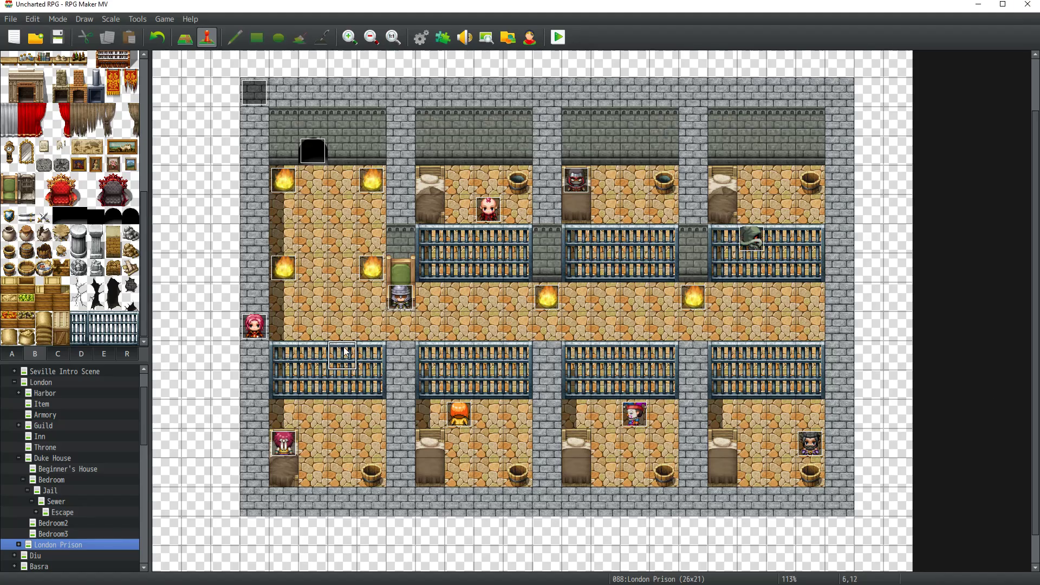
{"action": "key", "text": "ctrl+s"}
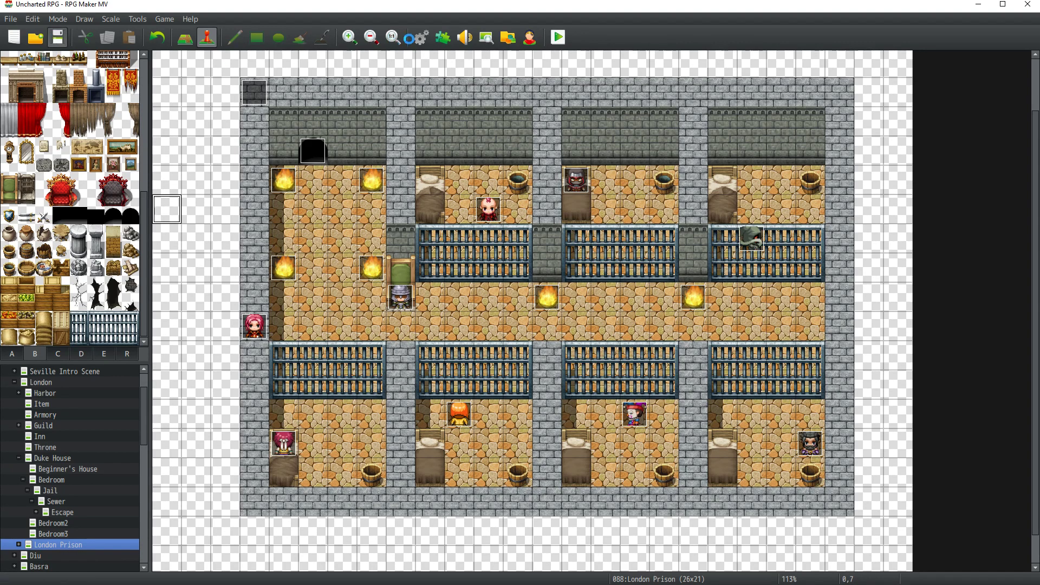
Step: Review the branches of the Cond Will common event in the database and close it
{"action": "left_click", "coordinate": [417, 38]}
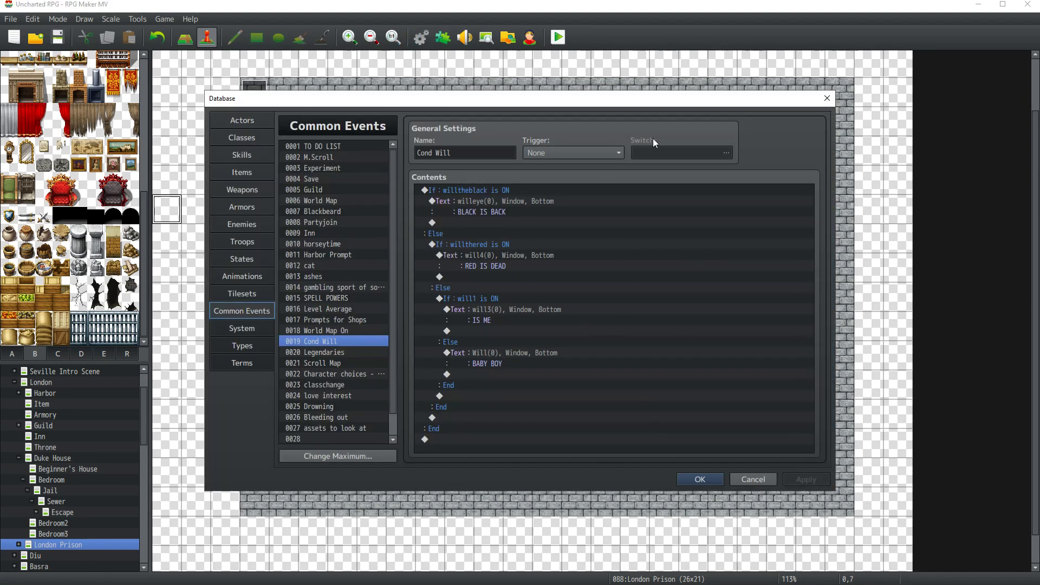
{"action": "left_click", "coordinate": [683, 482]}
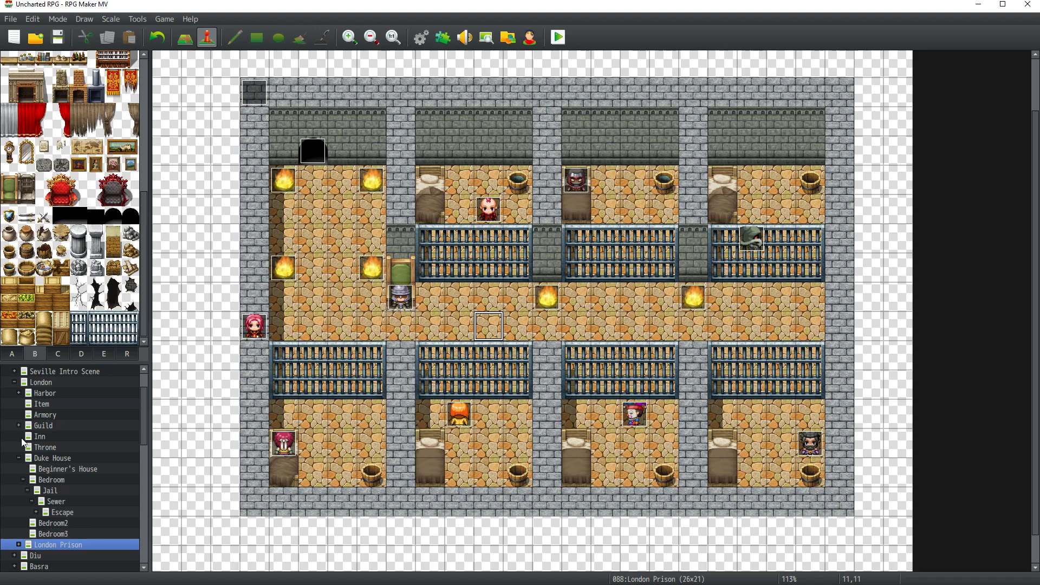
Step: Collapse the London map branch and open the World Map
{"action": "left_click", "coordinate": [14, 383]}
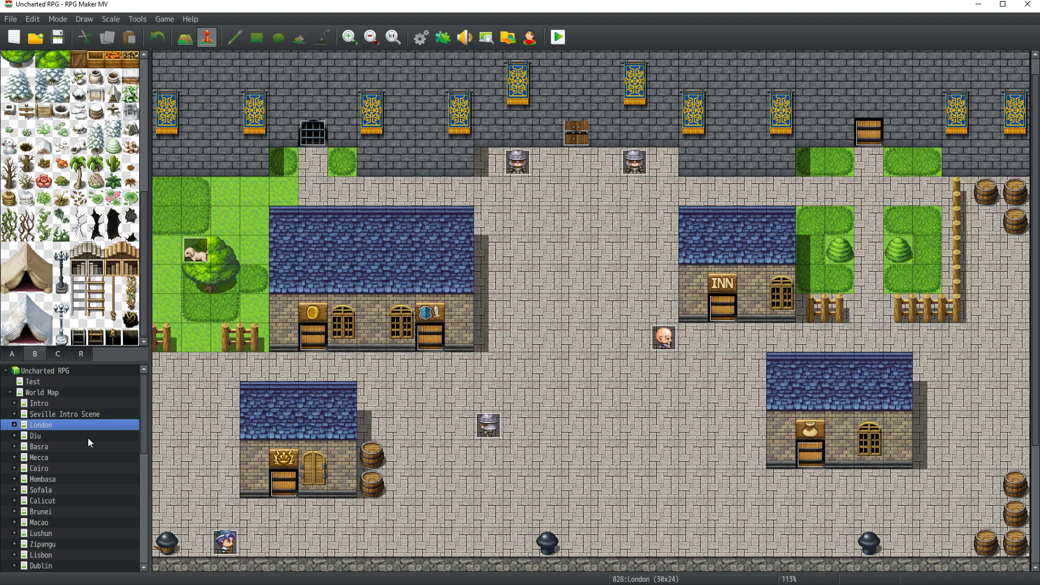
{"action": "scroll", "coordinate": [451, 407], "scroll_direction": "up", "scroll_amount": 1}
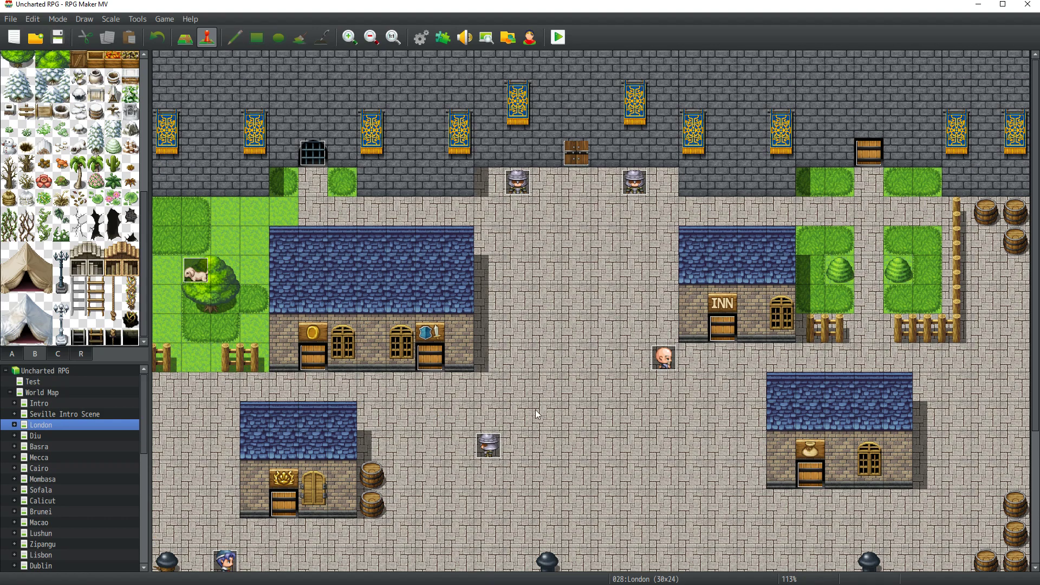
{"action": "scroll", "coordinate": [57, 447], "scroll_direction": "down", "scroll_amount": 9}
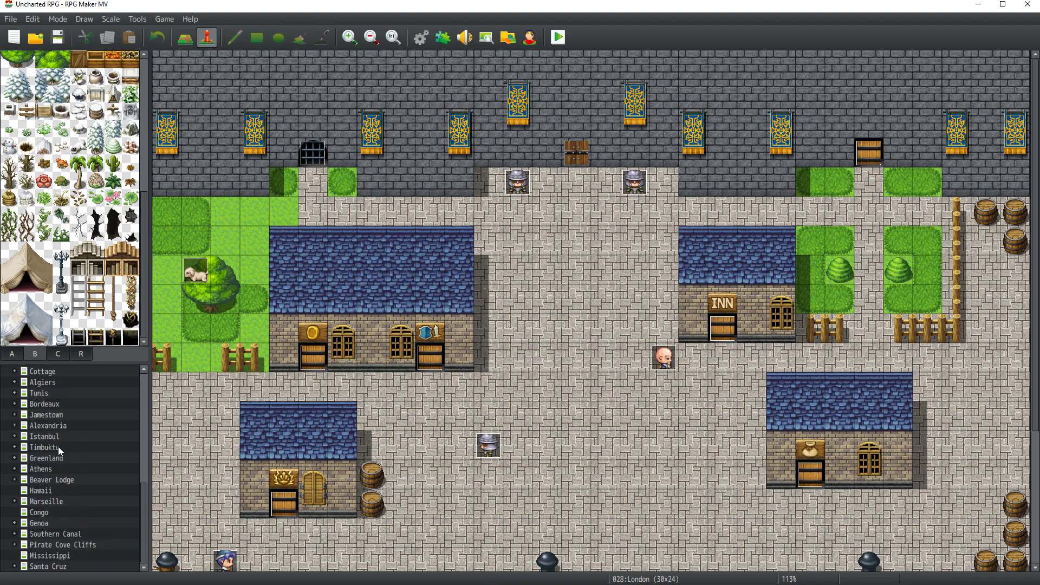
{"action": "scroll", "coordinate": [57, 447], "scroll_direction": "up", "scroll_amount": 3}
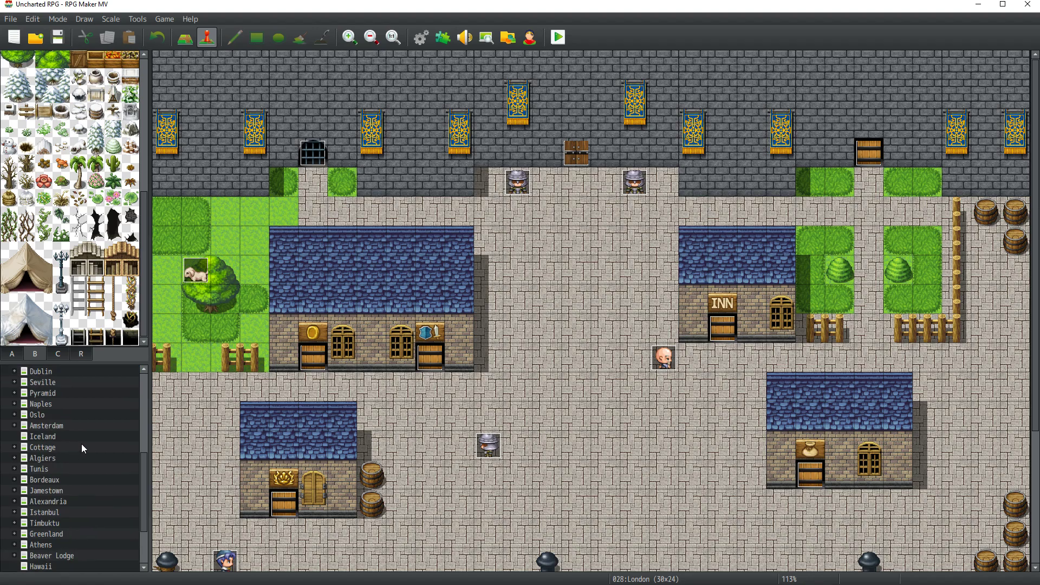
{"action": "scroll", "coordinate": [82, 444], "scroll_direction": "up", "scroll_amount": 6}
{"action": "left_click", "coordinate": [52, 404]}
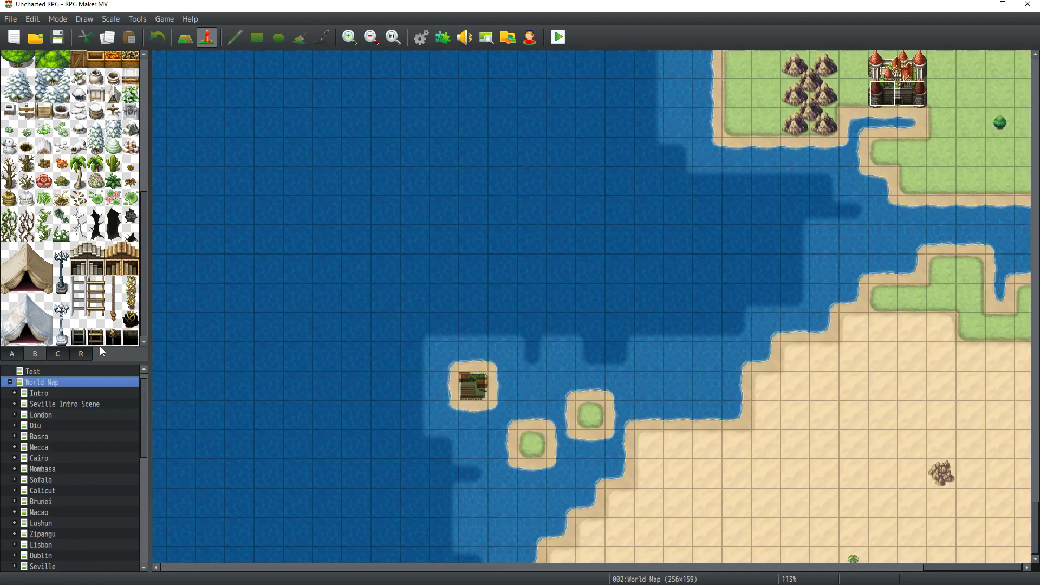
Step: Move the World Map event in the ocean between South America and Africa northwest to tile 108,97
{"action": "left_click", "coordinate": [371, 38]}
{"action": "middle_click", "coordinate": [374, 333]}
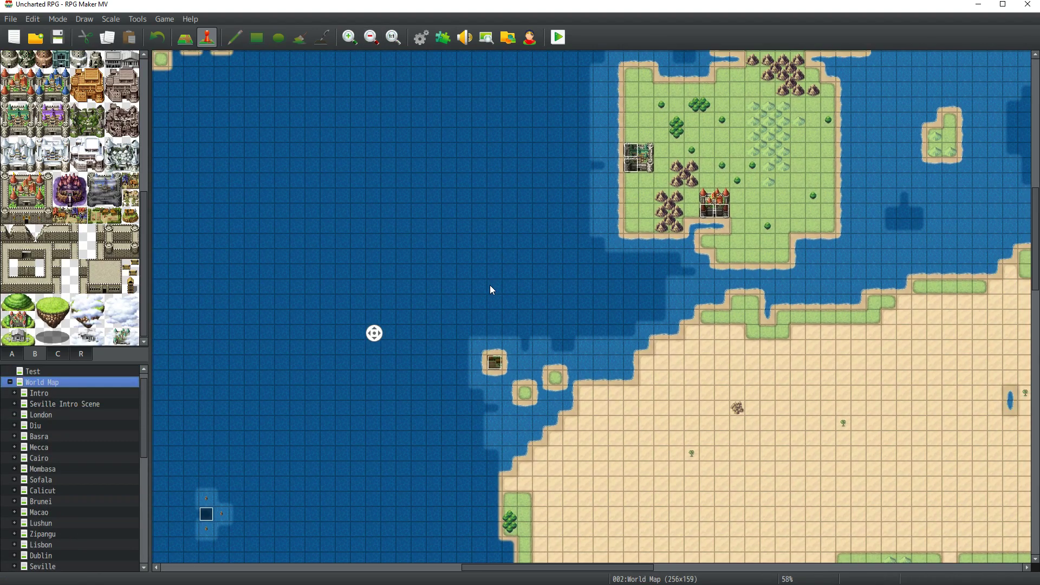
{"action": "middle_click", "coordinate": [486, 360]}
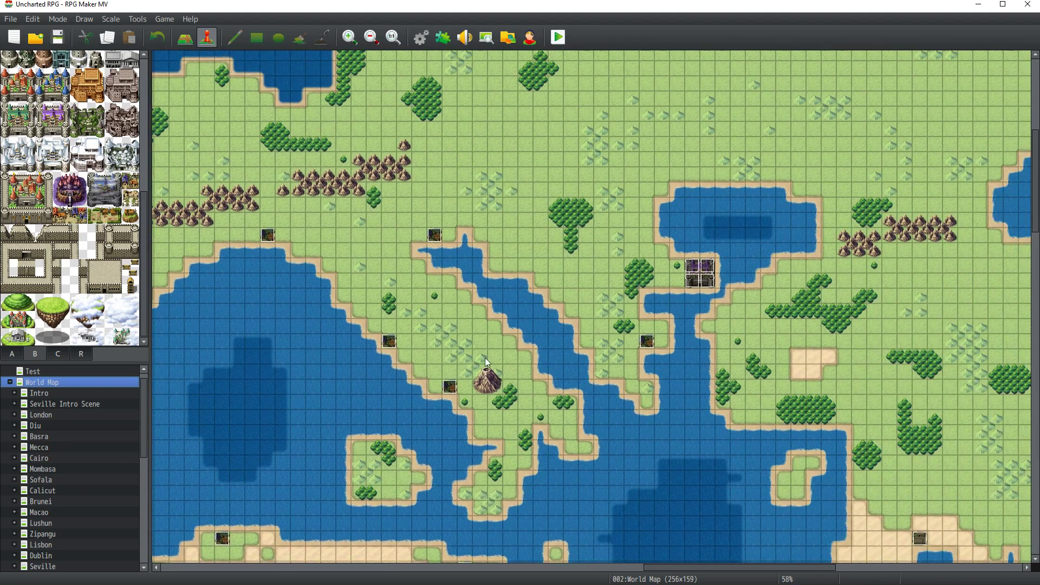
{"action": "left_click", "coordinate": [372, 37]}
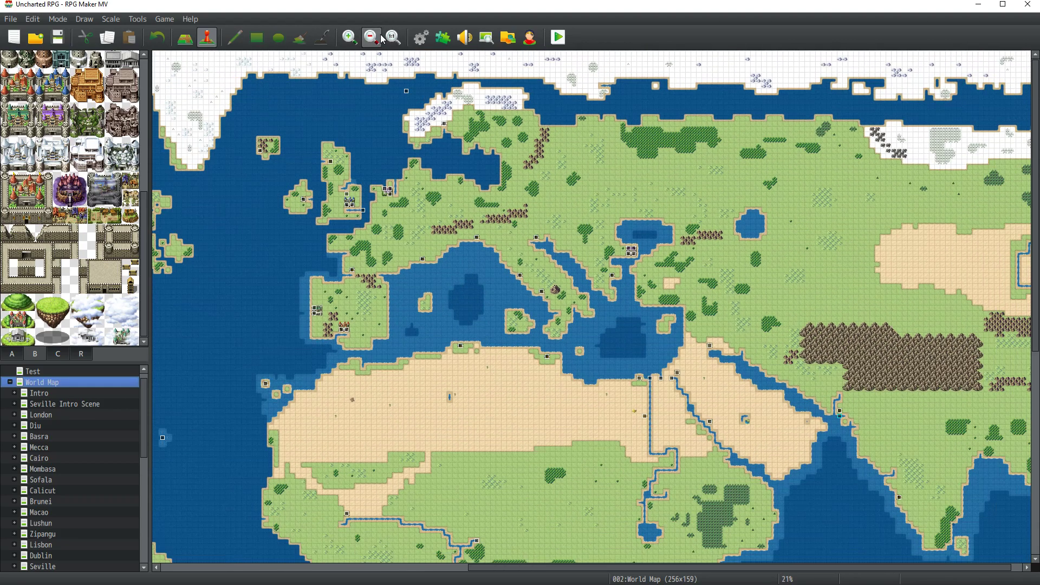
{"action": "left_click", "coordinate": [371, 37]}
{"action": "left_click", "coordinate": [372, 38]}
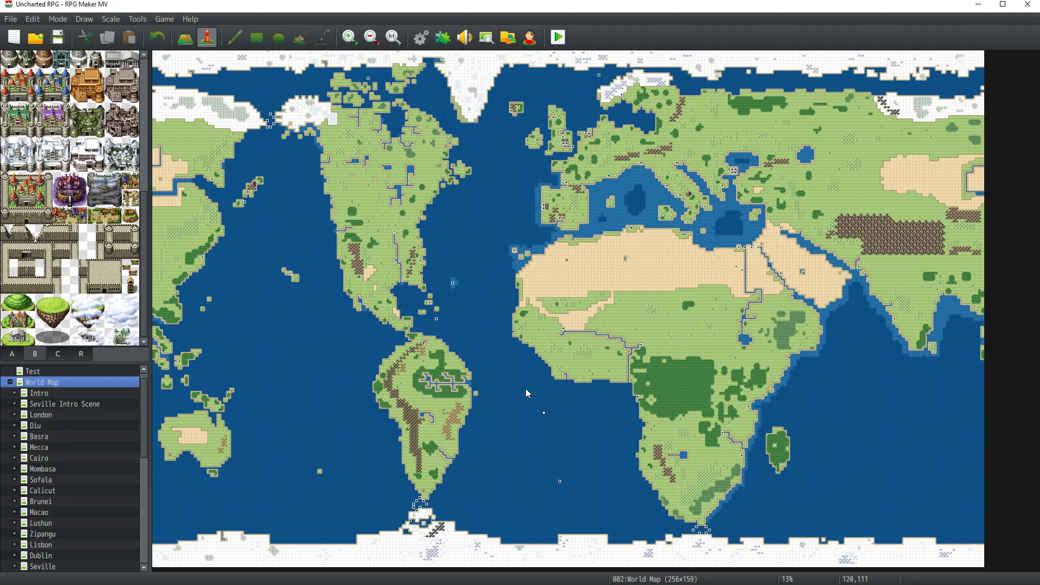
{"action": "left_click_drag", "start_coordinate": [544, 413], "coordinate": [505, 368]}
Step: Look over the list of town maps and examine Europe and the Mediterranean on the World Map
{"action": "scroll", "coordinate": [60, 480], "scroll_direction": "down", "scroll_amount": 3}
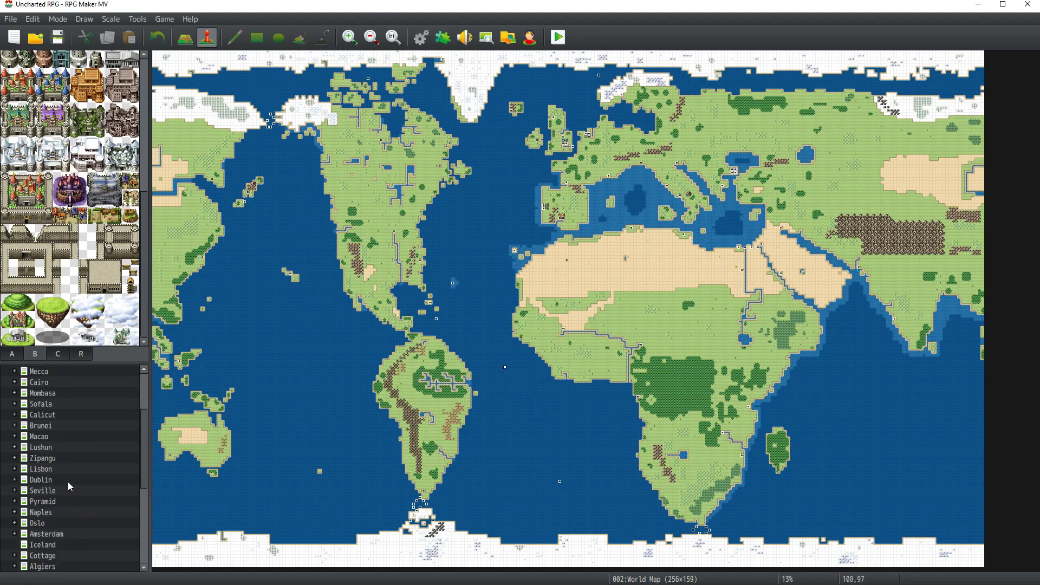
{"action": "scroll", "coordinate": [69, 485], "scroll_direction": "down", "scroll_amount": 3}
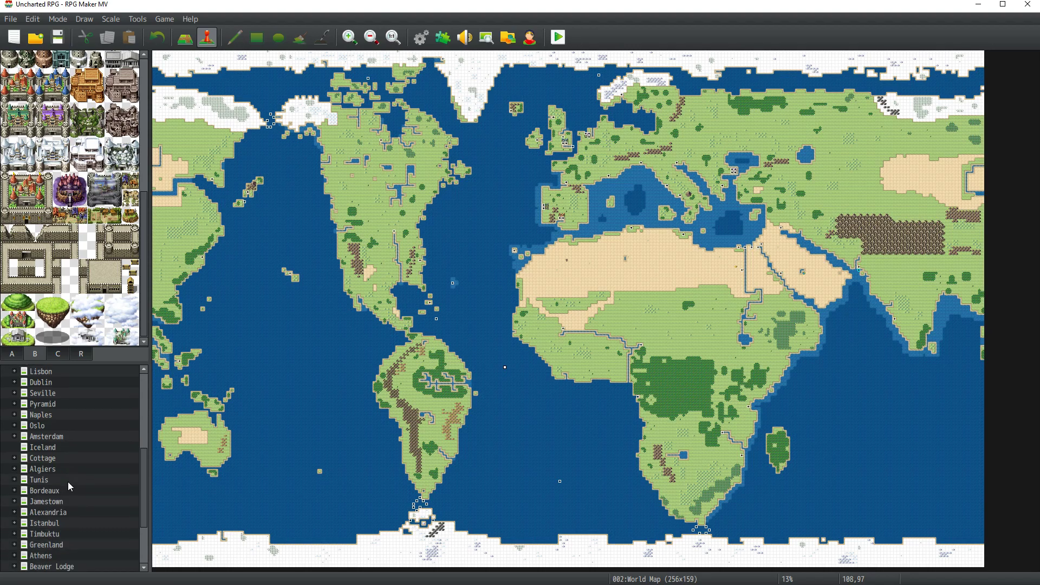
{"action": "scroll", "coordinate": [67, 482], "scroll_direction": "up", "scroll_amount": 6}
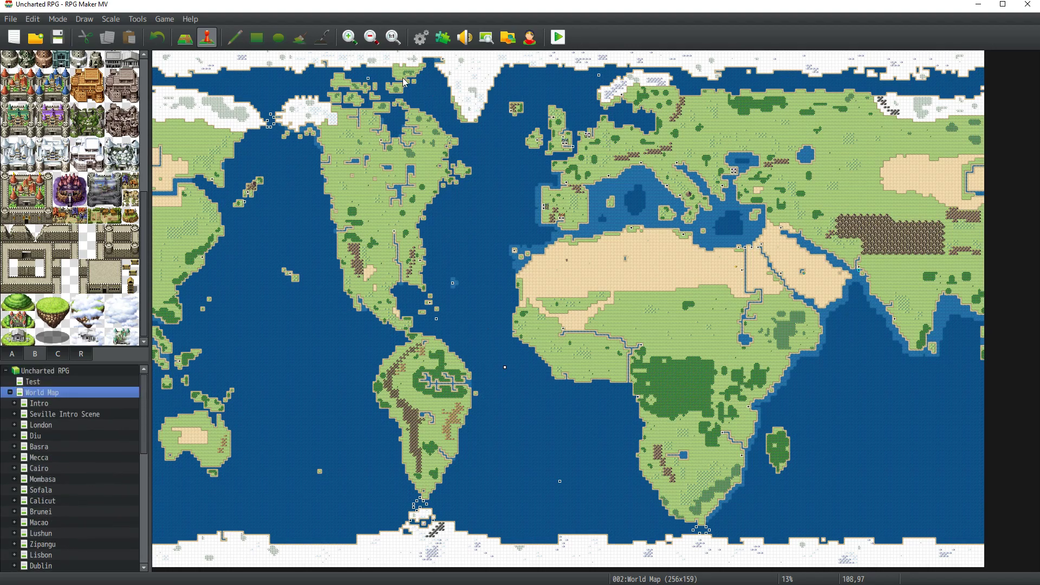
{"action": "left_click", "coordinate": [350, 37]}
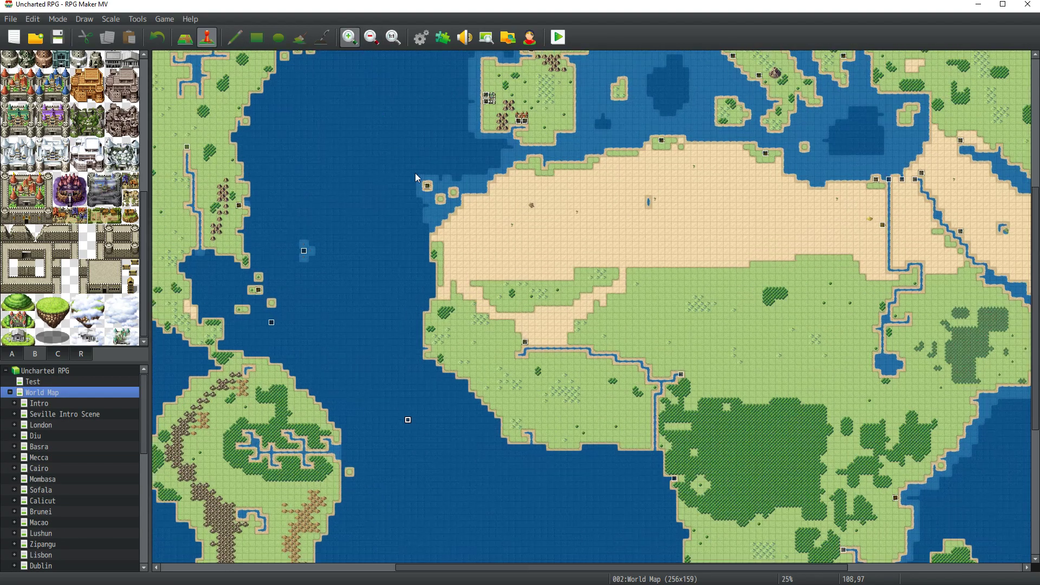
{"action": "scroll", "coordinate": [599, 383], "scroll_direction": "up", "scroll_amount": 3}
{"action": "scroll", "coordinate": [497, 304], "scroll_direction": "up", "scroll_amount": 5}
{"action": "scroll", "coordinate": [497, 304], "scroll_direction": "right", "scroll_amount": 3}
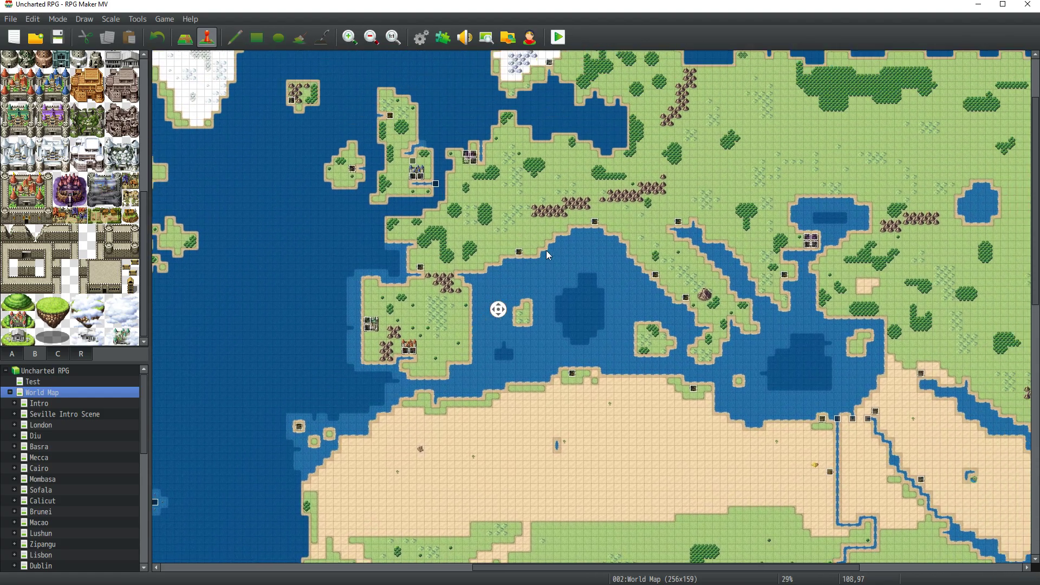
{"action": "left_click", "coordinate": [350, 36]}
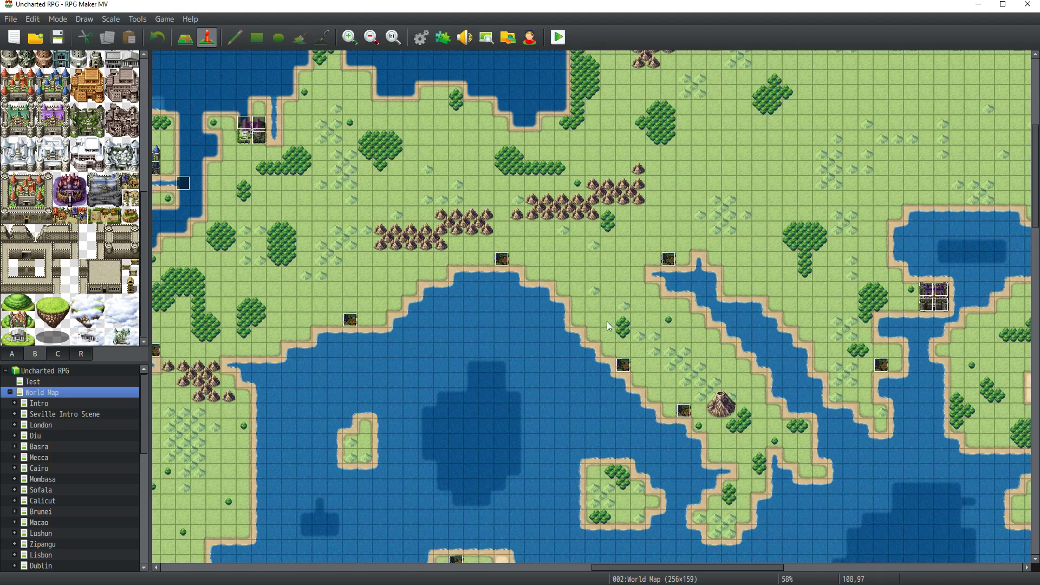
{"action": "scroll", "coordinate": [607, 321], "scroll_direction": "down", "scroll_amount": 2}
{"action": "left_click", "coordinate": [368, 41]}
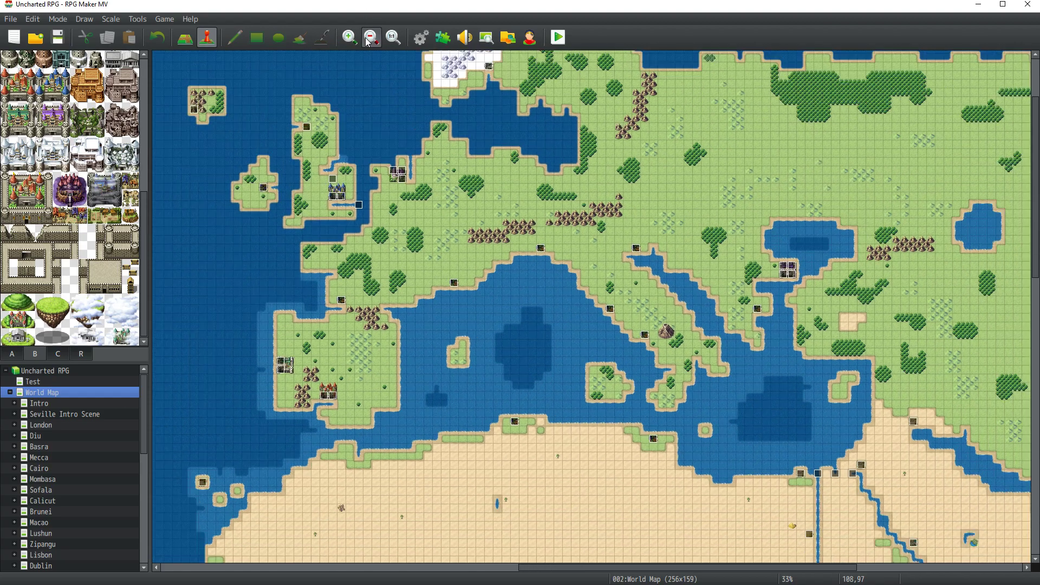
Step: Open the Diu map and enlarge it enough to make out its events
{"action": "scroll", "coordinate": [69, 415], "scroll_direction": "down", "scroll_amount": 2}
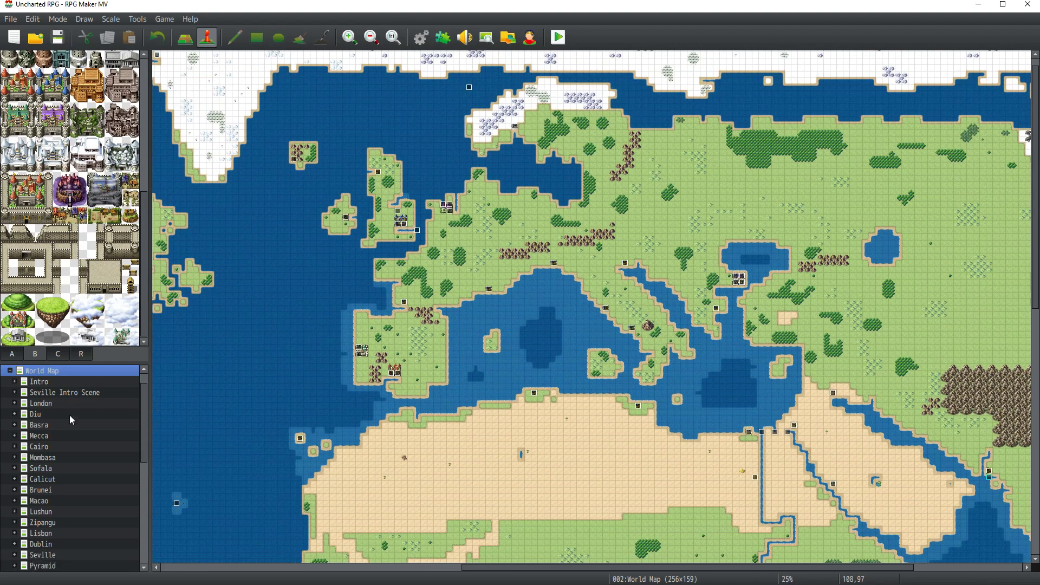
{"action": "scroll", "coordinate": [68, 414], "scroll_direction": "up", "scroll_amount": 2}
{"action": "left_click", "coordinate": [38, 425]}
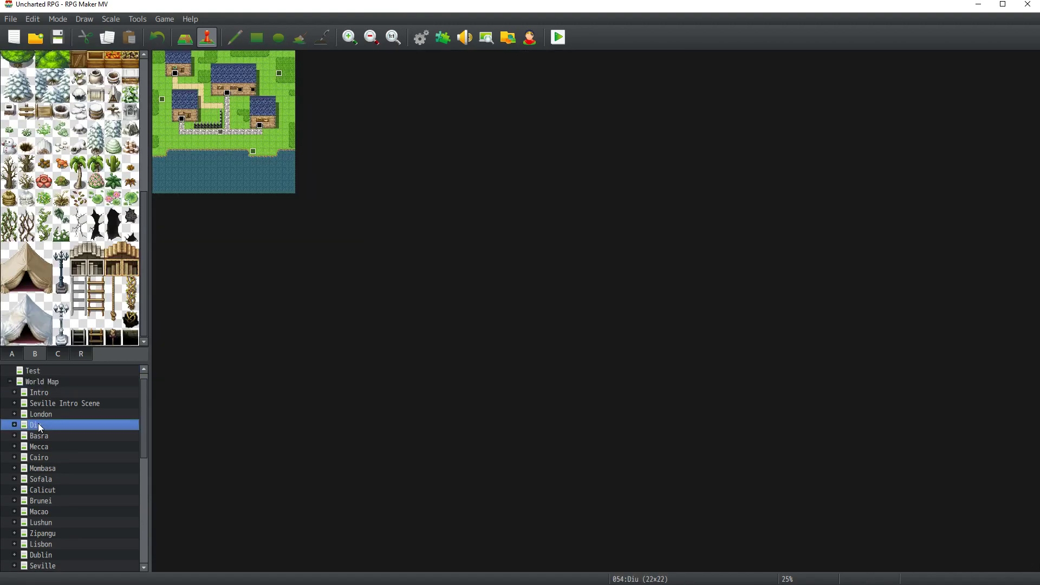
{"action": "left_click", "coordinate": [350, 37]}
{"action": "left_click", "coordinate": [349, 37]}
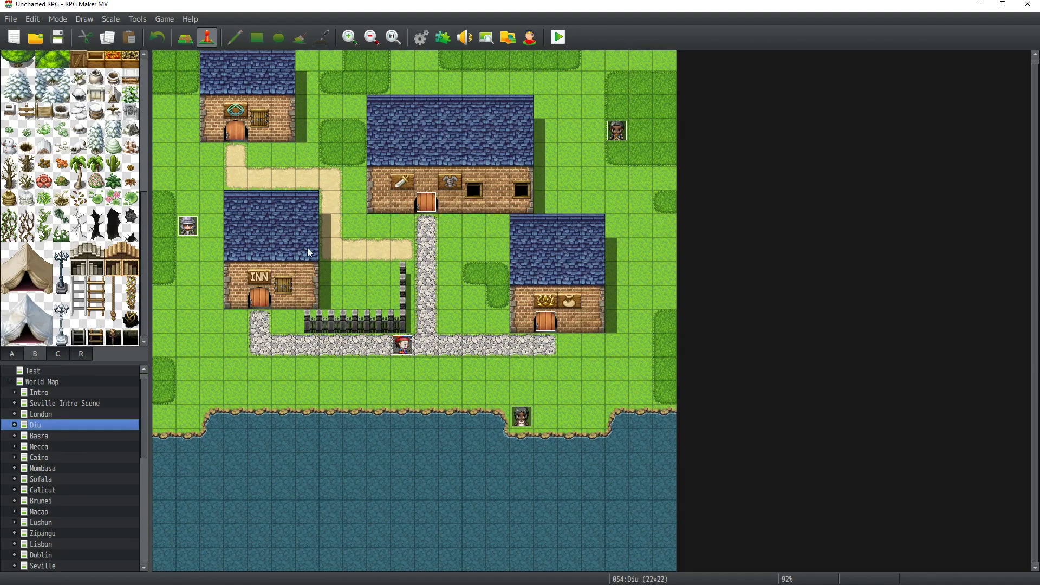
Step: Read the dialogue of the two villagers on Diu's west and northeast sides and look over the town's submaps
{"action": "double_click", "coordinate": [194, 230]}
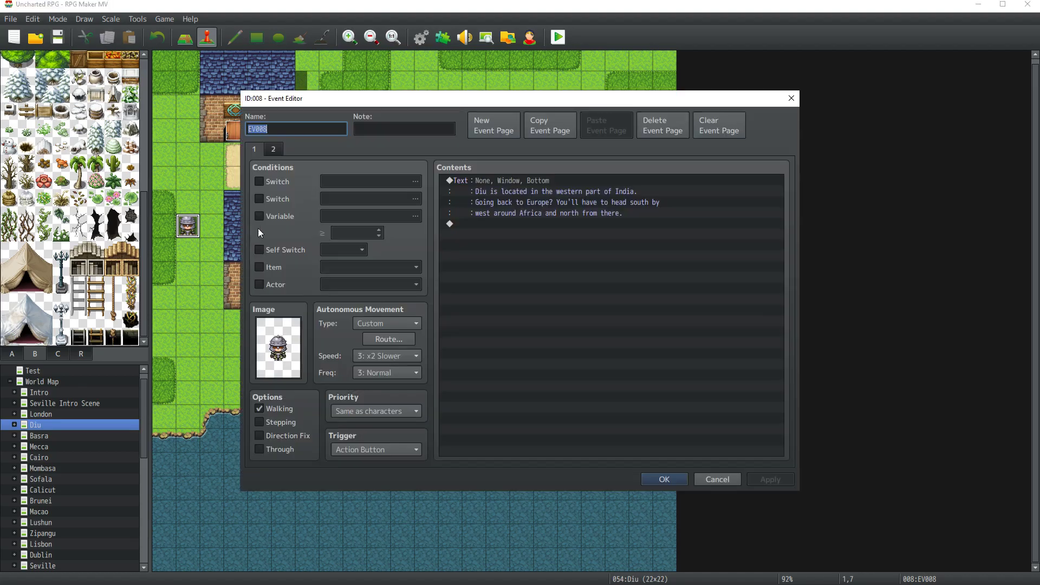
{"action": "left_click", "coordinate": [279, 150]}
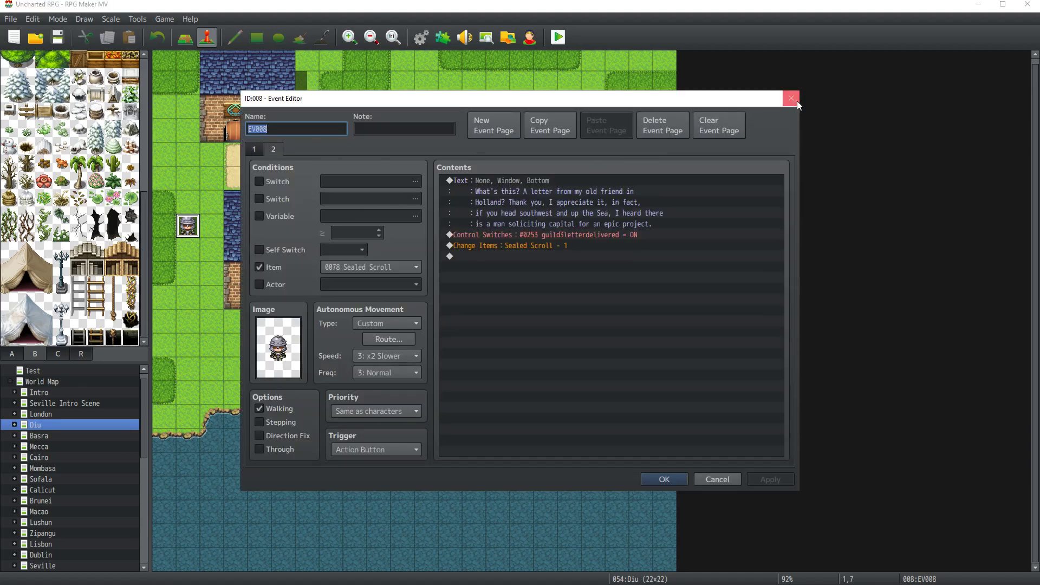
{"action": "left_click", "coordinate": [795, 100]}
{"action": "double_click", "coordinate": [618, 132]}
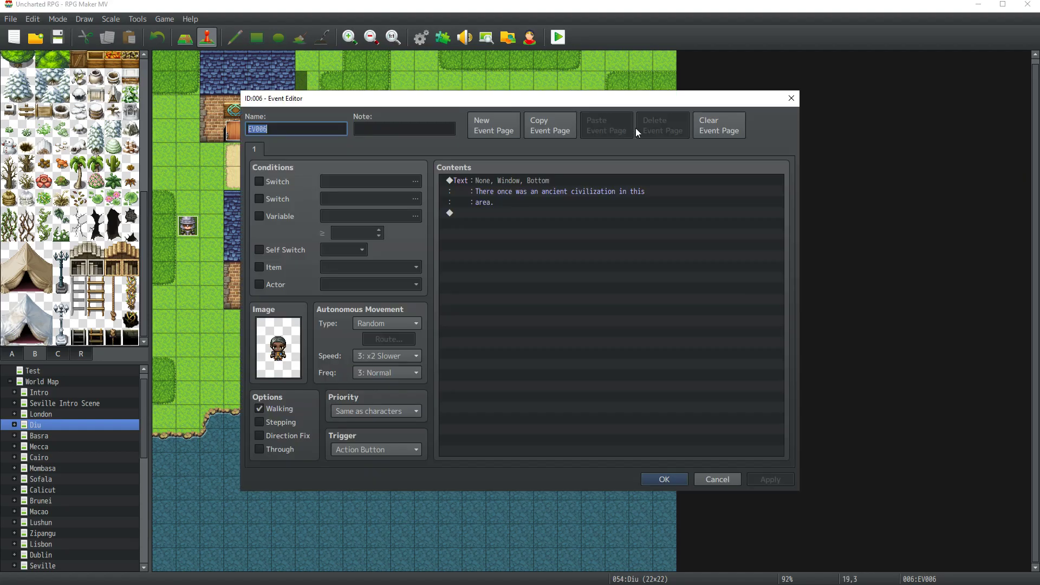
{"action": "left_click", "coordinate": [795, 98]}
{"action": "left_click", "coordinate": [15, 425]}
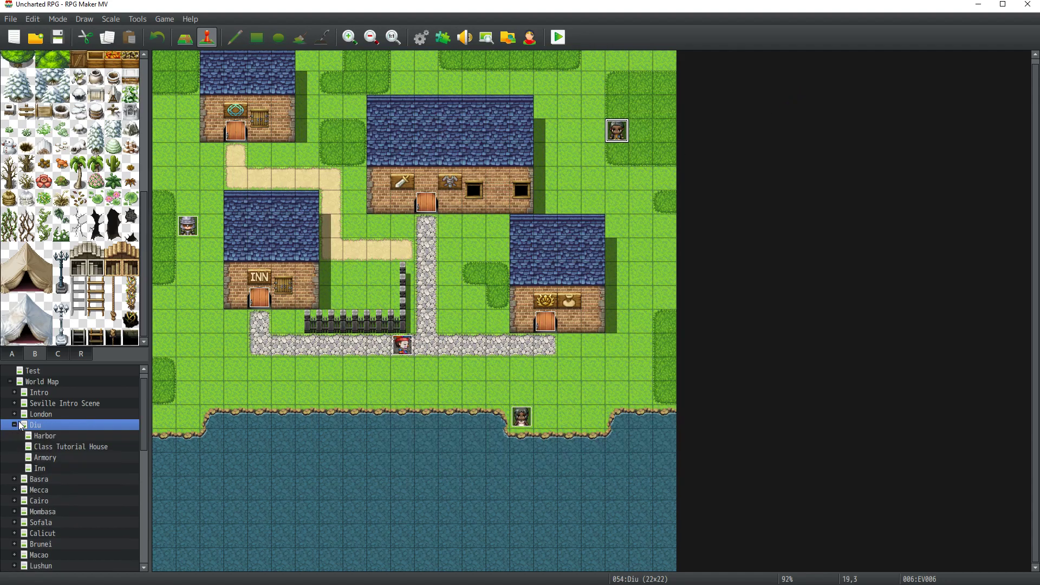
{"action": "left_click", "coordinate": [15, 424]}
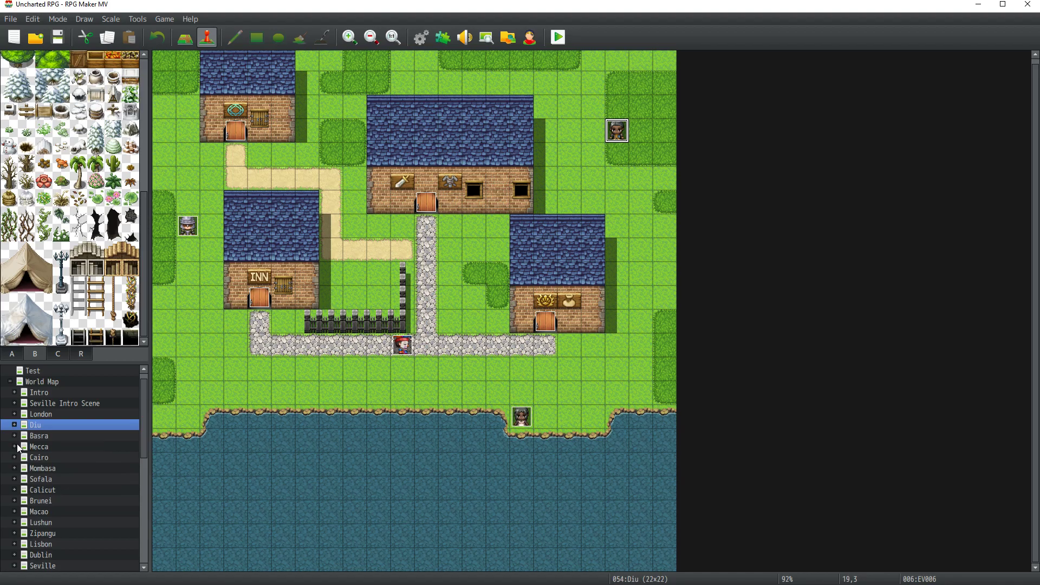
Step: Expand Basra in the map list and open its Inn map
{"action": "left_click", "coordinate": [22, 436]}
{"action": "left_click", "coordinate": [14, 436]}
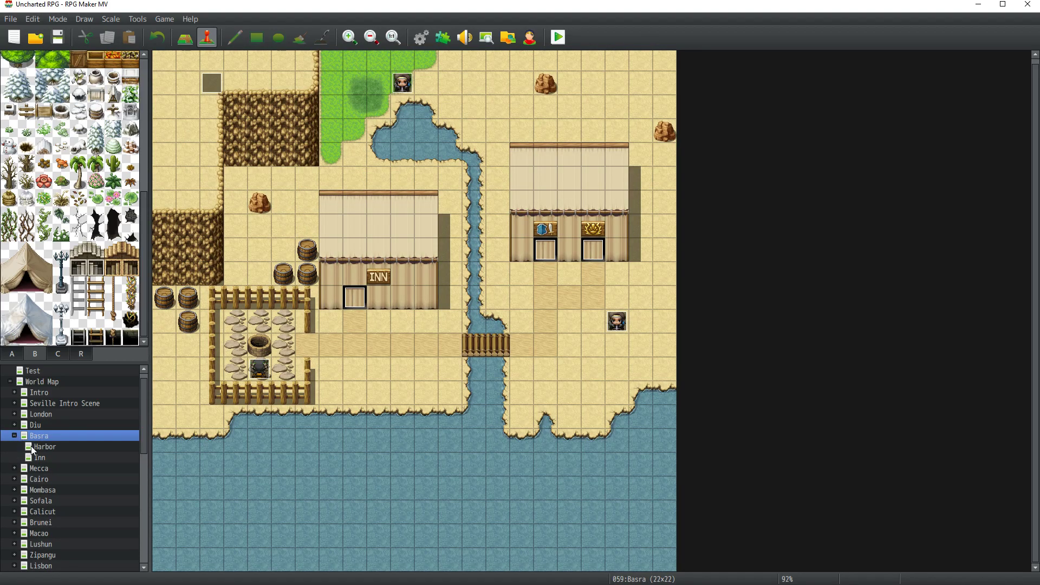
{"action": "left_click", "coordinate": [36, 447]}
{"action": "left_click", "coordinate": [40, 458]}
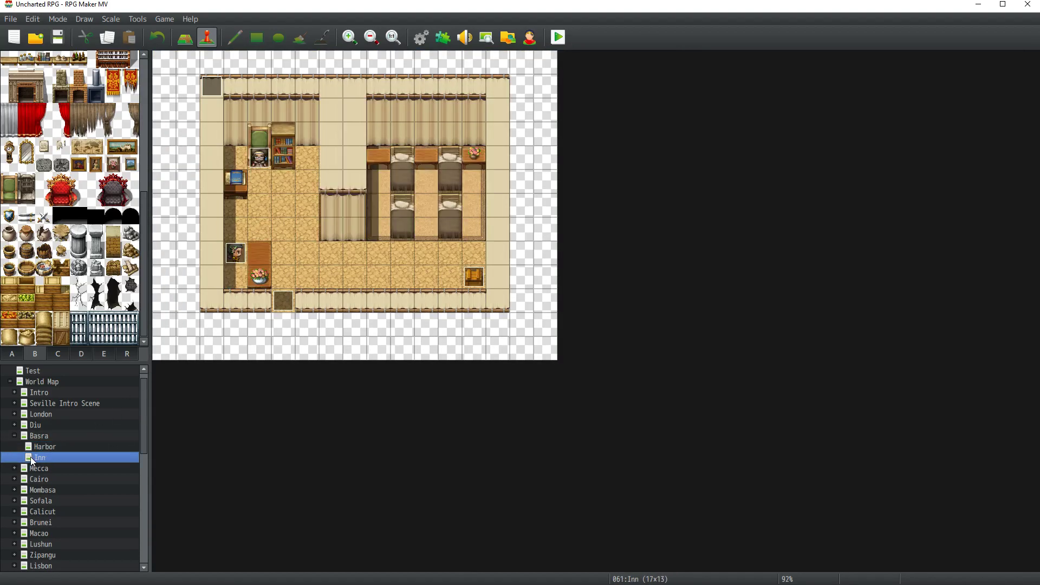
Step: Duplicate the first page of the raja event beside the bookshelf in Basra's inn
{"action": "double_click", "coordinate": [260, 167]}
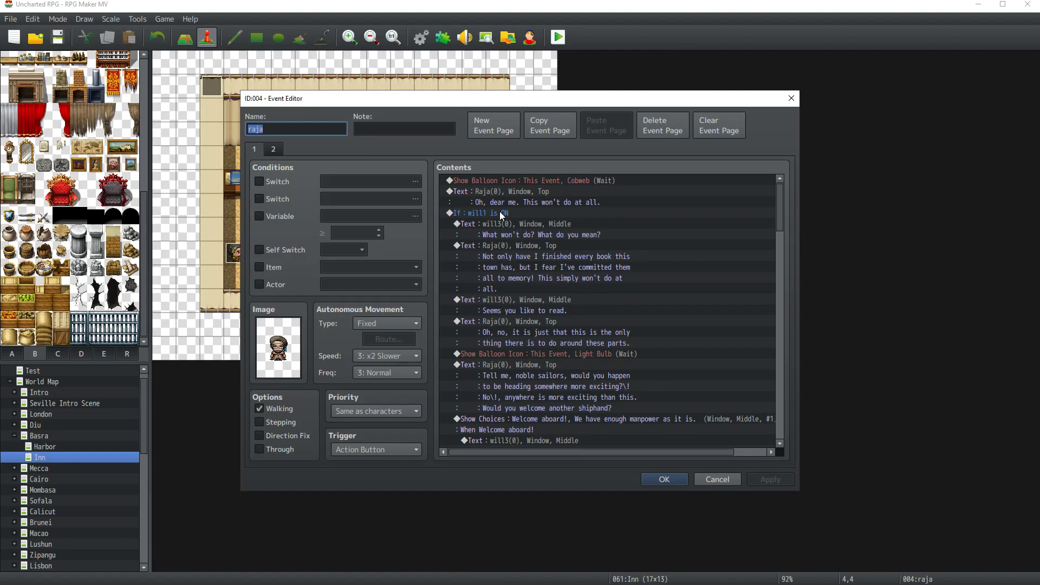
{"action": "left_click", "coordinate": [550, 125]}
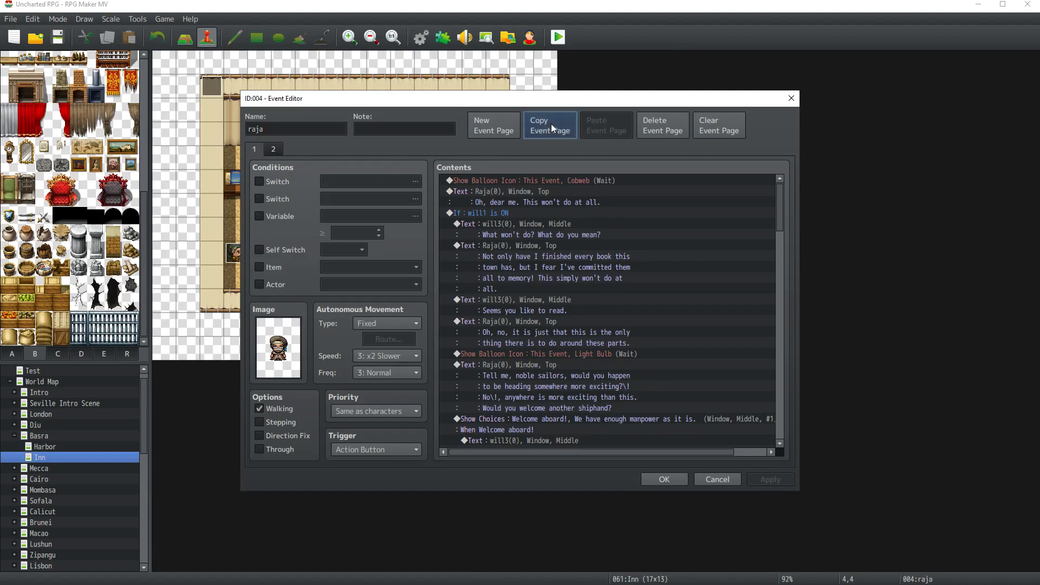
{"action": "left_click", "coordinate": [606, 126]}
{"action": "left_click", "coordinate": [272, 150]}
Step: Delete the "If: will1 is ON" conditional from page 1 of the raja event and save the event
{"action": "left_click", "coordinate": [254, 149]}
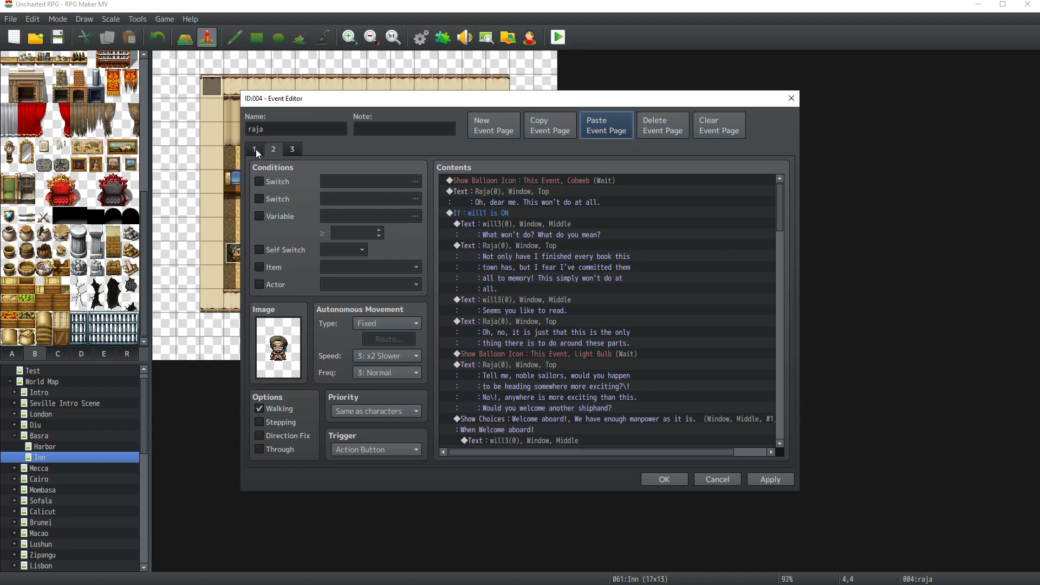
{"action": "left_click", "coordinate": [512, 181]}
{"action": "left_click", "coordinate": [522, 215]}
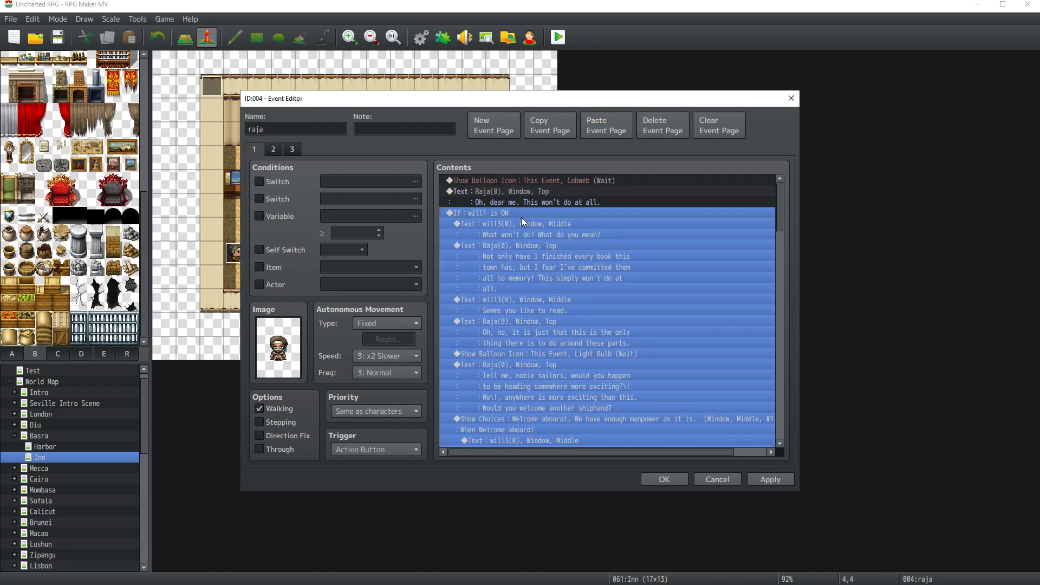
{"action": "key", "text": "Delete"}
{"action": "right_click", "coordinate": [502, 216]}
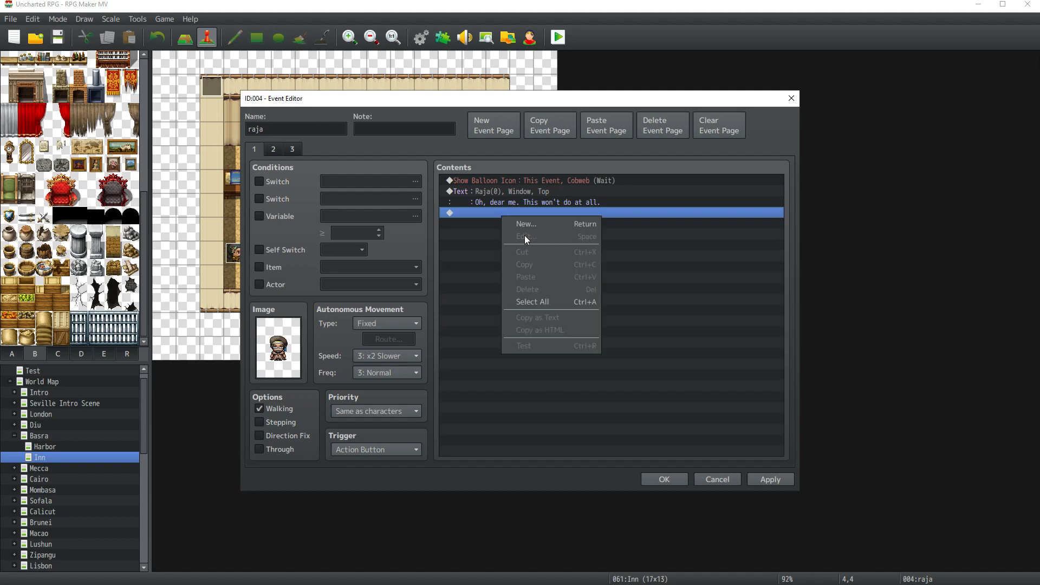
{"action": "left_click", "coordinate": [483, 271]}
{"action": "left_click", "coordinate": [665, 479]}
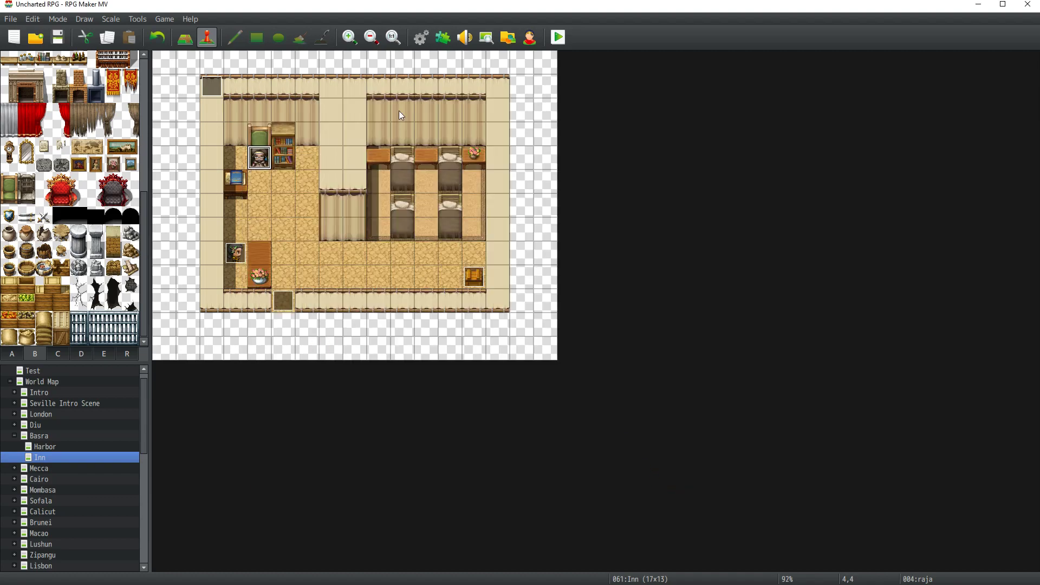
Step: Copy the willtheblack conditional from the Cond Will common event into page 1 of the raja event, after "Oh, dear me."
{"action": "left_click", "coordinate": [421, 37]}
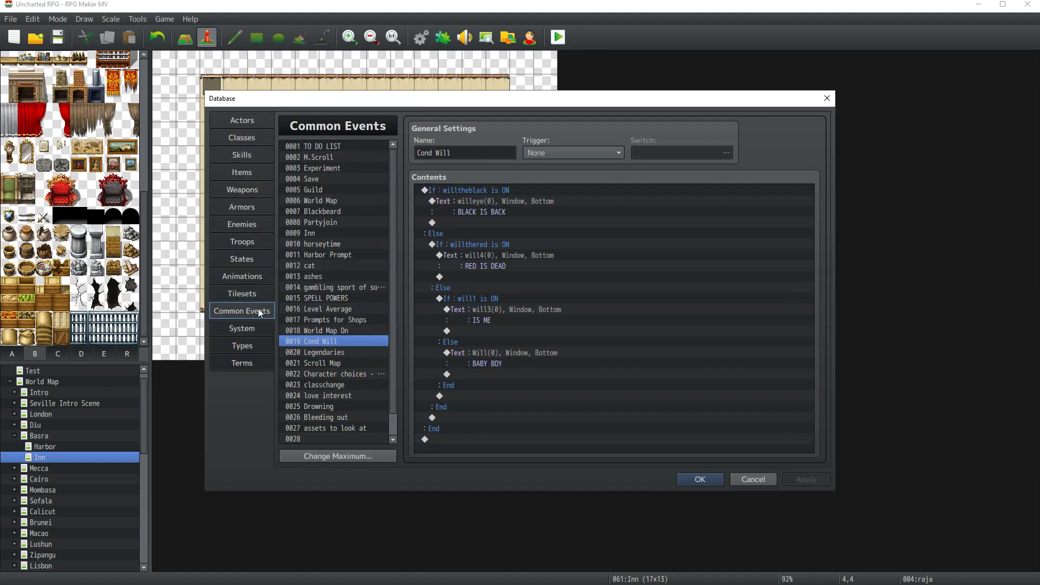
{"action": "left_click", "coordinate": [479, 191]}
{"action": "left_click", "coordinate": [688, 480]}
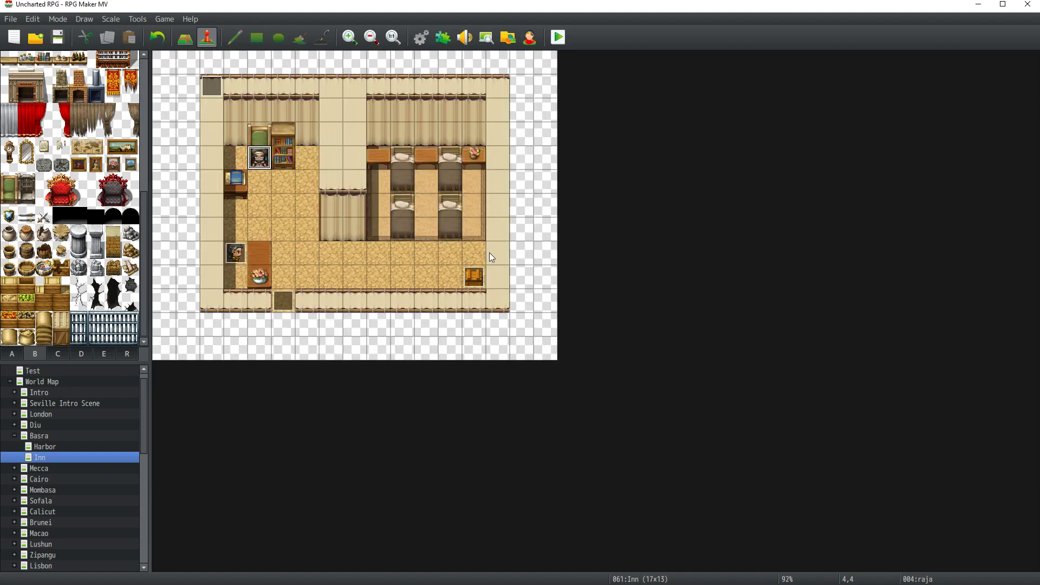
{"action": "double_click", "coordinate": [254, 162]}
{"action": "left_click", "coordinate": [496, 213]}
{"action": "key", "text": "ctrl+v"}
{"action": "scroll", "coordinate": [522, 274], "scroll_direction": "up", "scroll_amount": 1}
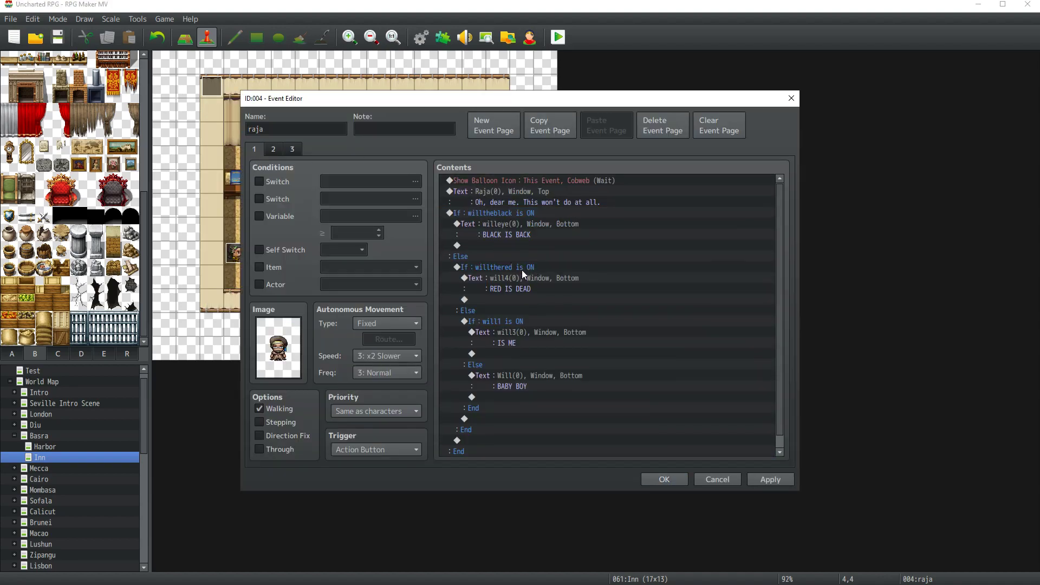
Step: Copy the recruitment dialogue and choices from page 2's will1 branch into the "will1 is ON" branch on page 1
{"action": "left_click", "coordinate": [275, 153]}
{"action": "left_click", "coordinate": [525, 217]}
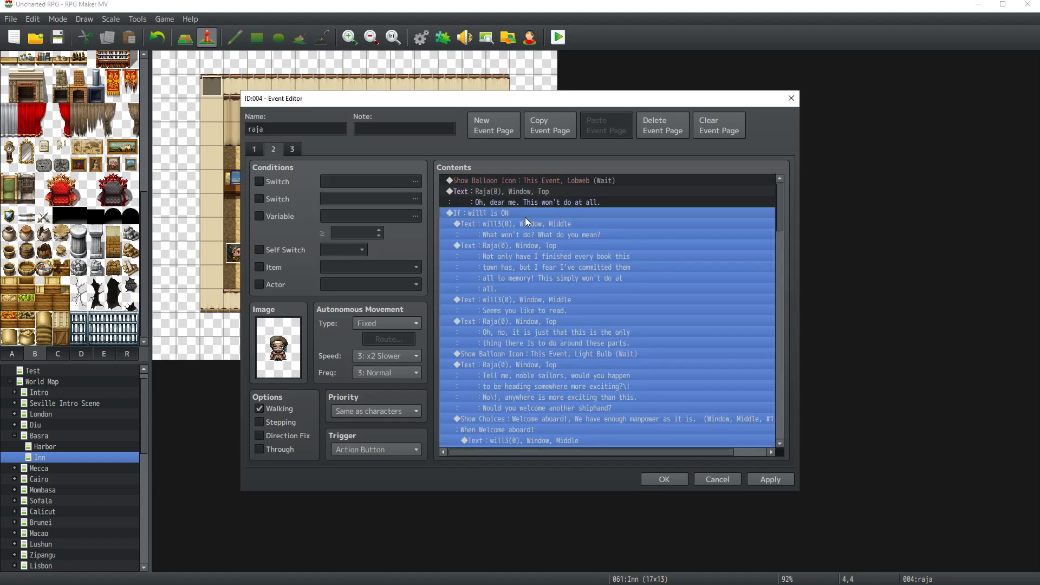
{"action": "left_click", "coordinate": [519, 222]}
{"action": "scroll", "coordinate": [544, 294], "scroll_direction": "down", "scroll_amount": 2}
{"action": "scroll", "coordinate": [545, 298], "scroll_direction": "down", "scroll_amount": 12}
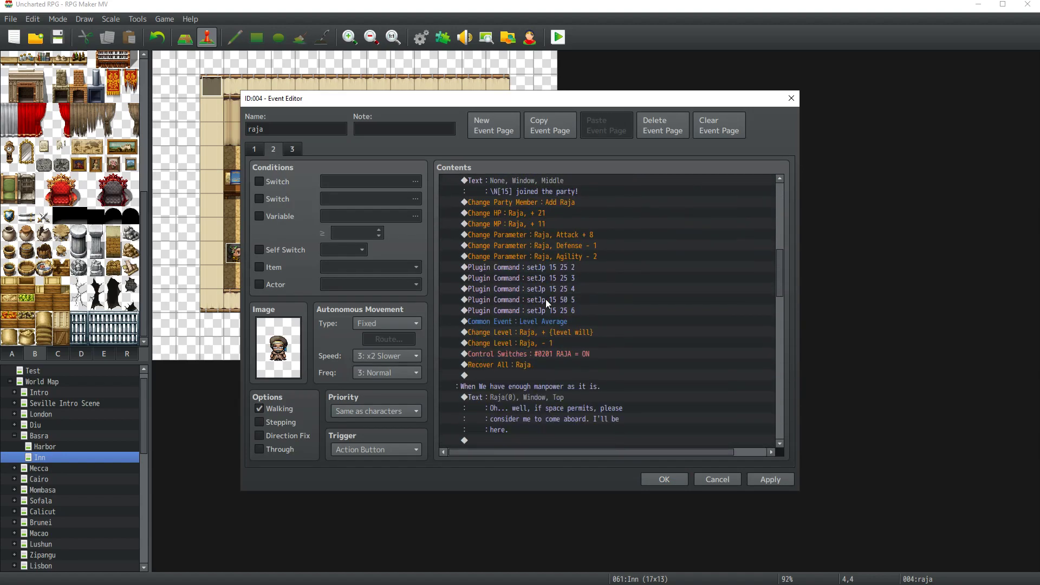
{"action": "left_click", "coordinate": [516, 338]}
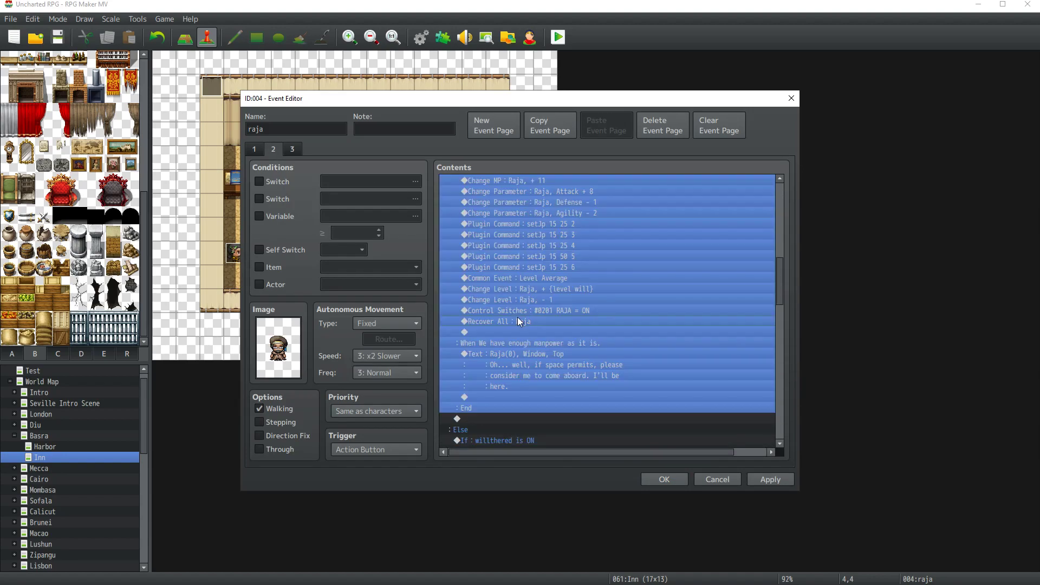
{"action": "left_click", "coordinate": [258, 149]}
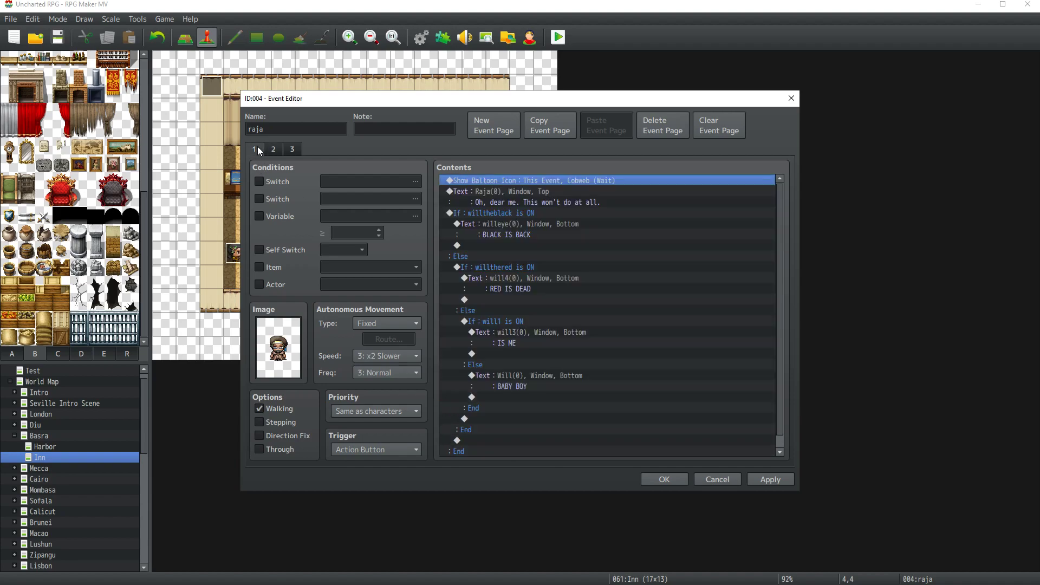
{"action": "left_click", "coordinate": [512, 351]}
{"action": "key", "text": "ctrl+v"}
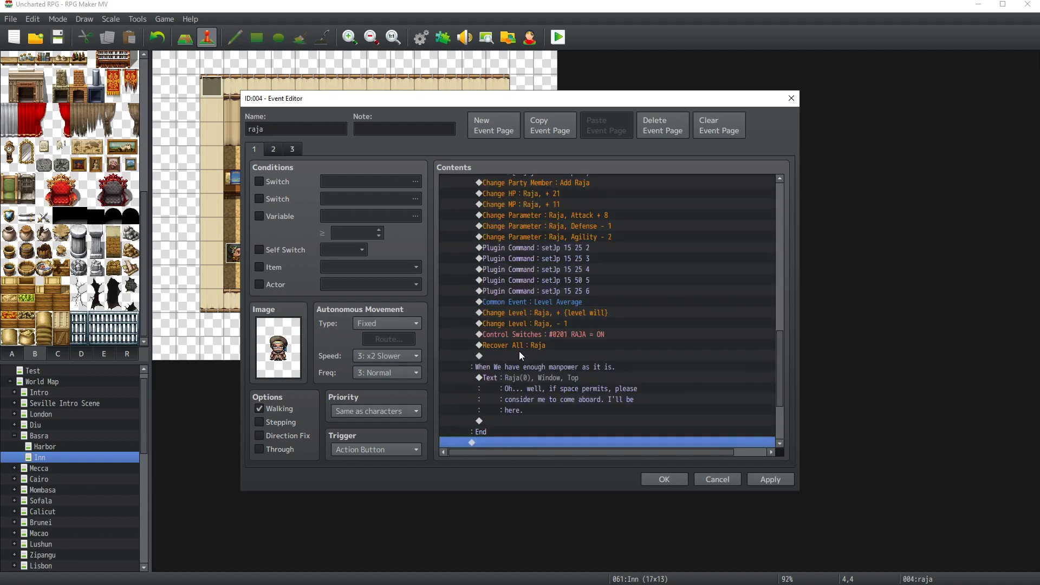
Step: Delete the "IS ME" placeholder text from the will1 branch and apply the event changes
{"action": "scroll", "coordinate": [519, 352], "scroll_direction": "up", "scroll_amount": 5}
{"action": "scroll", "coordinate": [522, 350], "scroll_direction": "up", "scroll_amount": 9}
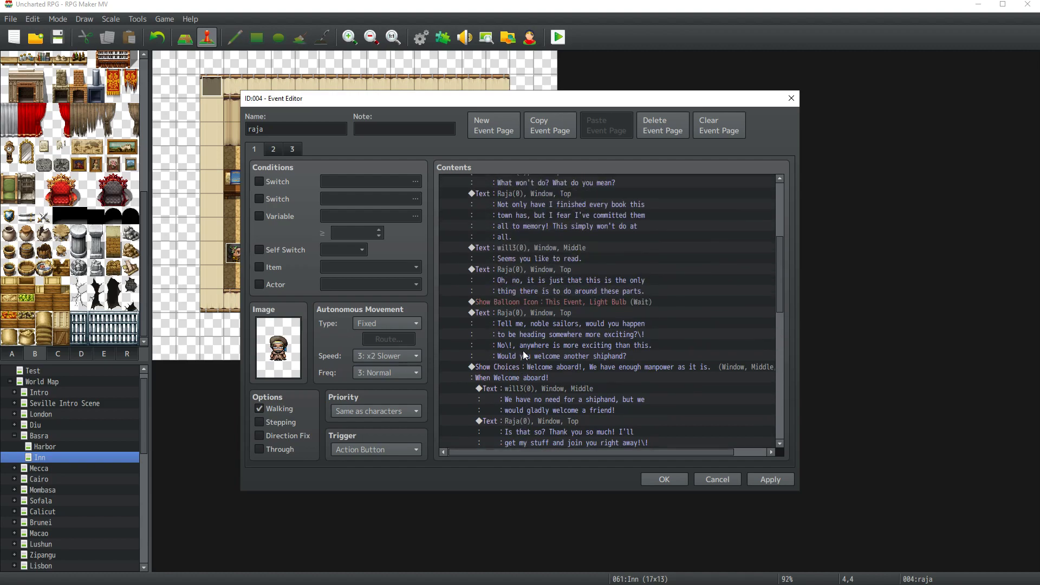
{"action": "left_click", "coordinate": [531, 271]}
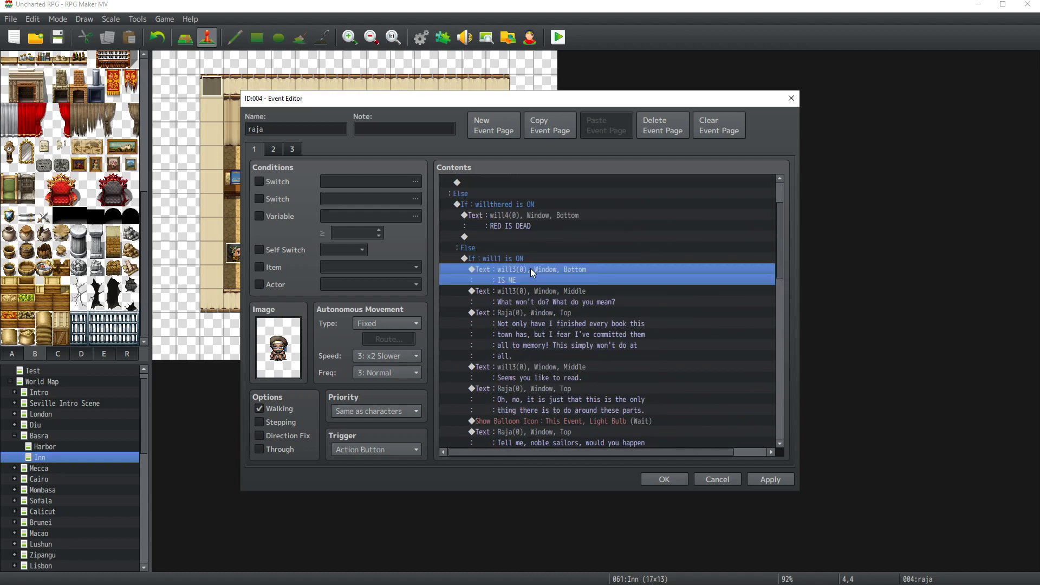
{"action": "key", "text": "Delete"}
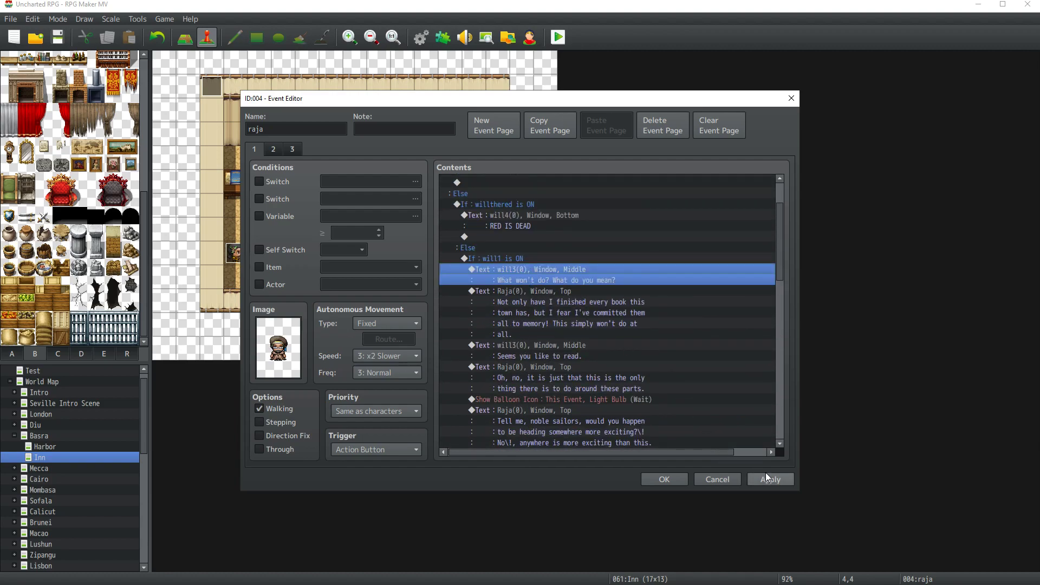
{"action": "left_click", "coordinate": [766, 477]}
Step: Copy the will1 branch's full dialogue and choices into the "willthered is ON" branch, below "RED IS DEAD"
{"action": "left_click", "coordinate": [521, 273]}
{"action": "scroll", "coordinate": [550, 322], "scroll_direction": "down", "scroll_amount": 10}
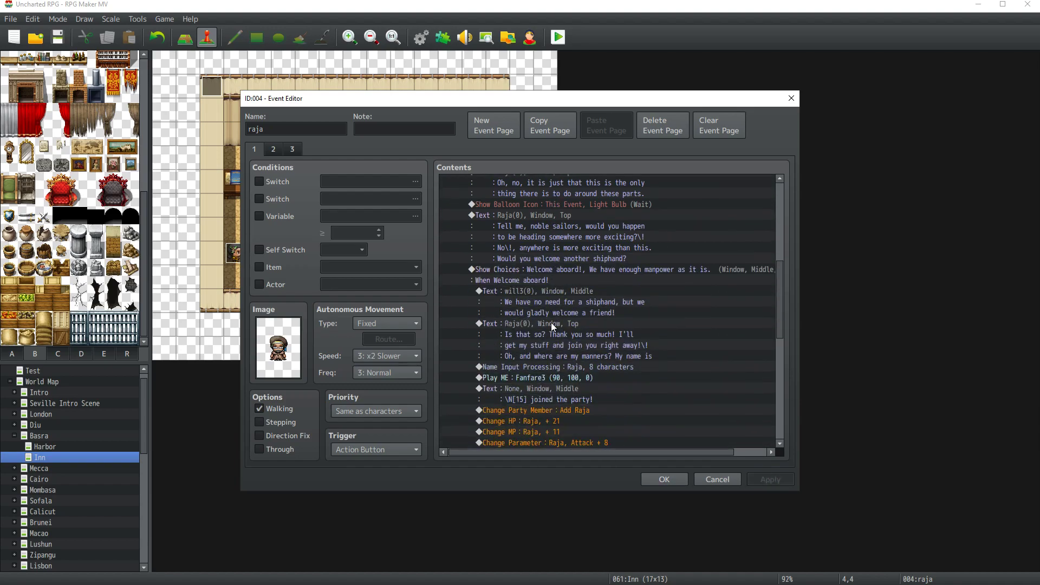
{"action": "scroll", "coordinate": [551, 337], "scroll_direction": "down", "scroll_amount": 2}
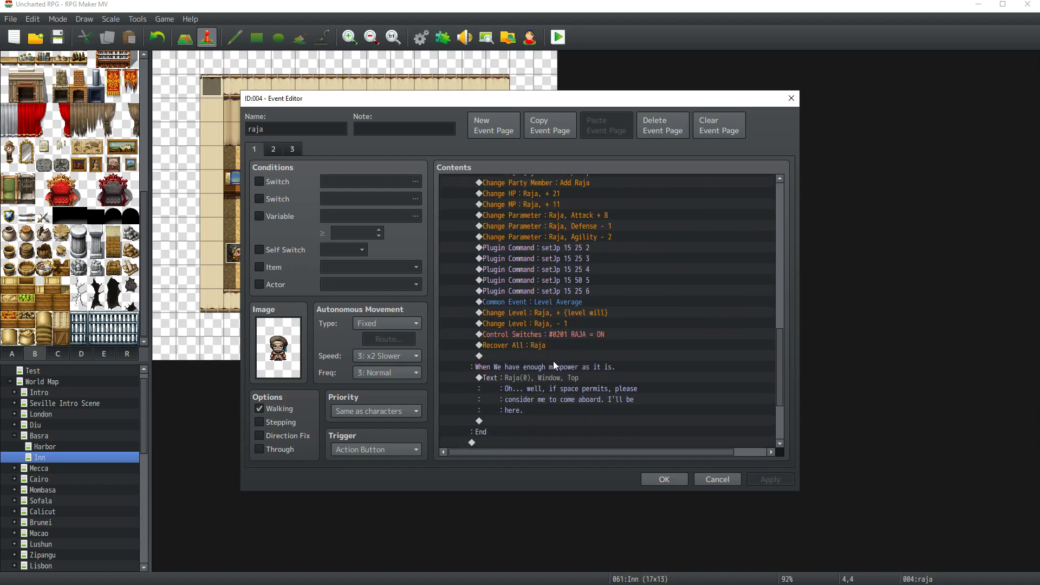
{"action": "left_click", "coordinate": [525, 373], "text": "shift"}
{"action": "scroll", "coordinate": [550, 342], "scroll_direction": "up", "scroll_amount": 5}
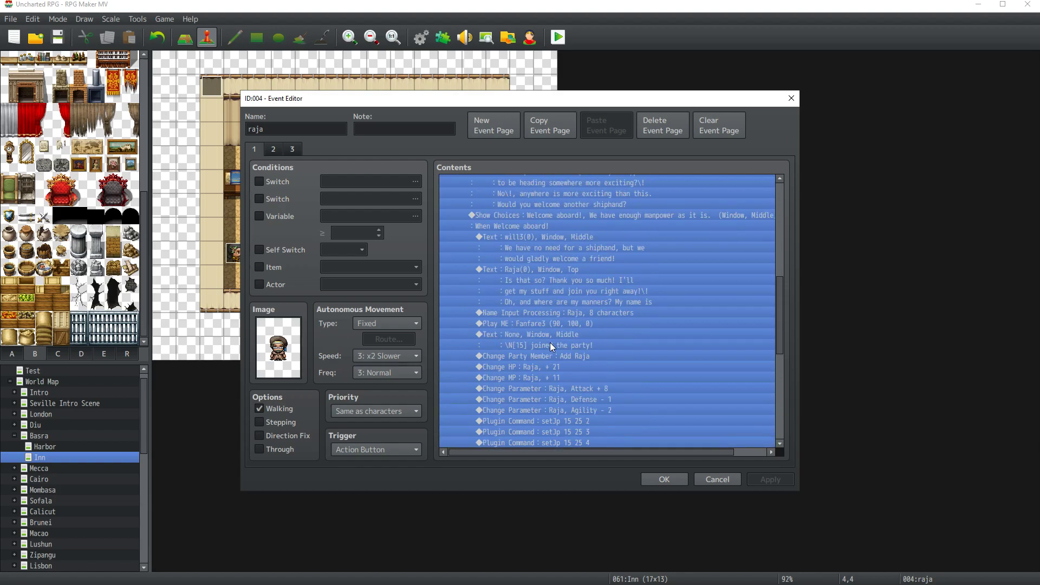
{"action": "scroll", "coordinate": [550, 342], "scroll_direction": "up", "scroll_amount": 4}
{"action": "scroll", "coordinate": [551, 342], "scroll_direction": "down", "scroll_amount": 2}
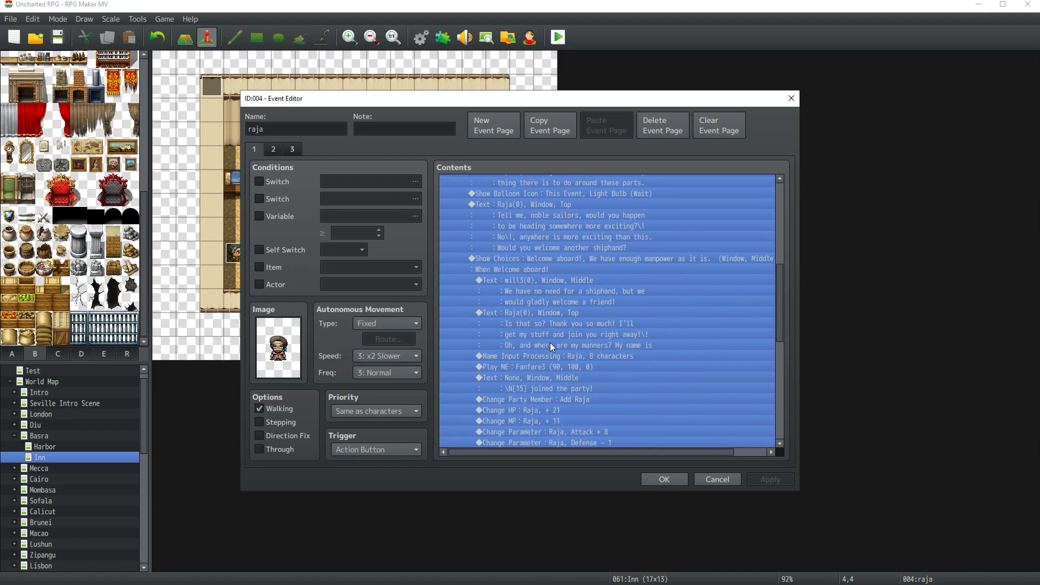
{"action": "scroll", "coordinate": [551, 346], "scroll_direction": "down", "scroll_amount": 8}
{"action": "left_click", "coordinate": [551, 347], "text": "shift"}
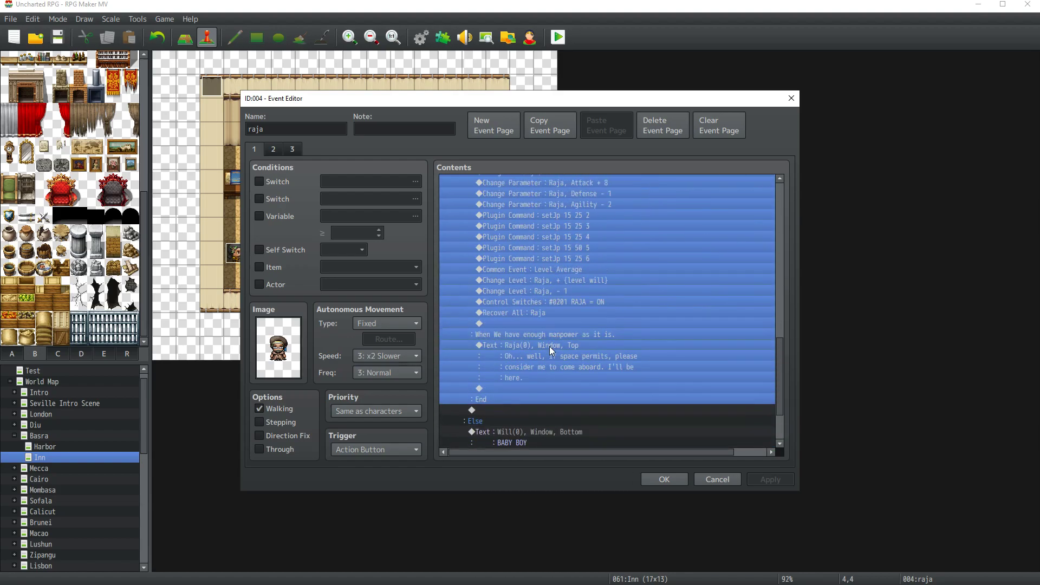
{"action": "scroll", "coordinate": [549, 346], "scroll_direction": "up", "scroll_amount": 12}
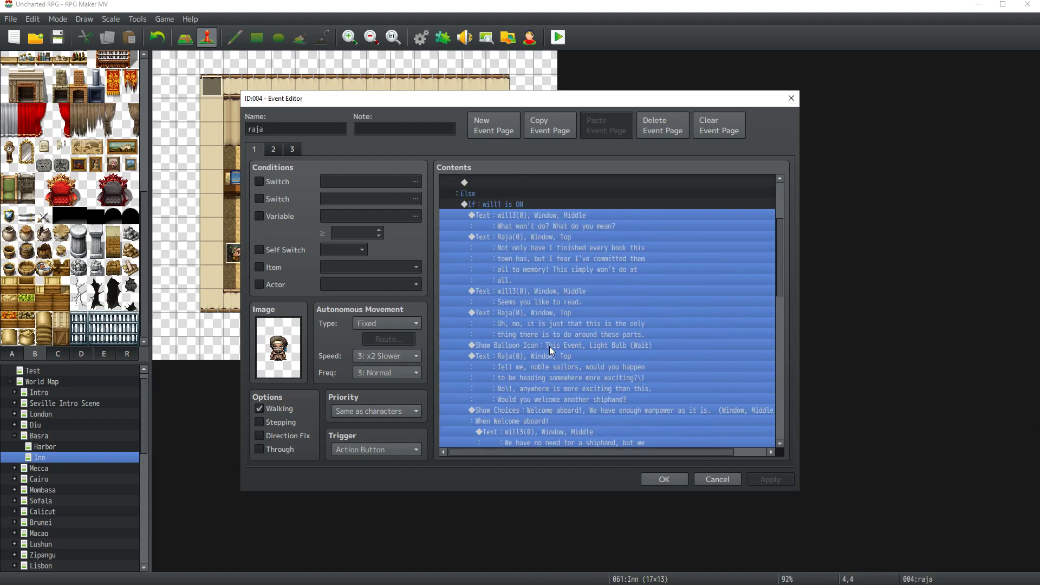
{"action": "scroll", "coordinate": [550, 347], "scroll_direction": "up", "scroll_amount": 4}
{"action": "left_click", "coordinate": [513, 300]}
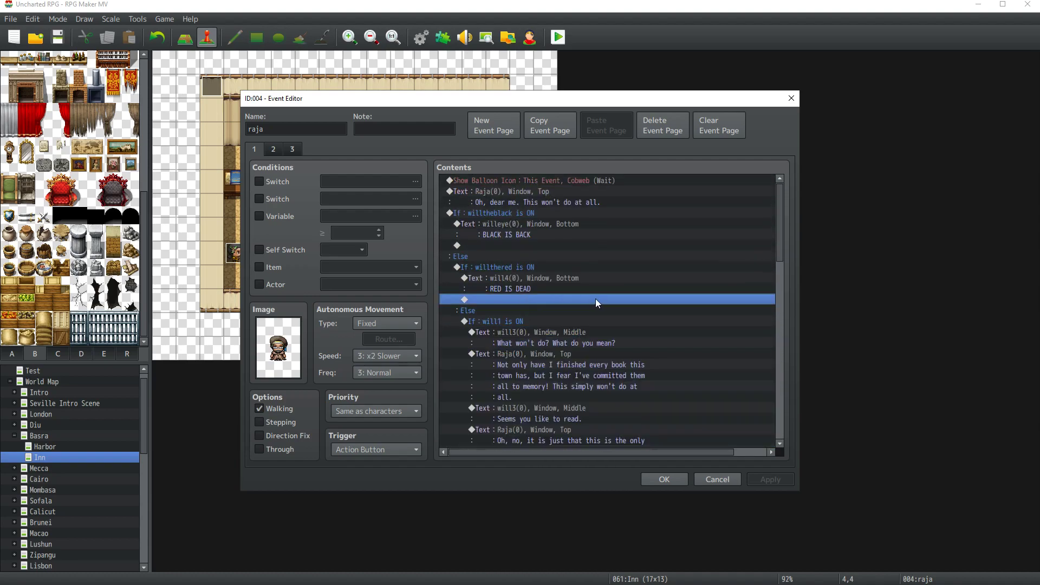
{"action": "key", "text": "ctrl+v"}
Step: Set the face of "What won't do? What do you mean?" in the willthered branch to will4
{"action": "scroll", "coordinate": [541, 301], "scroll_direction": "up", "scroll_amount": 7}
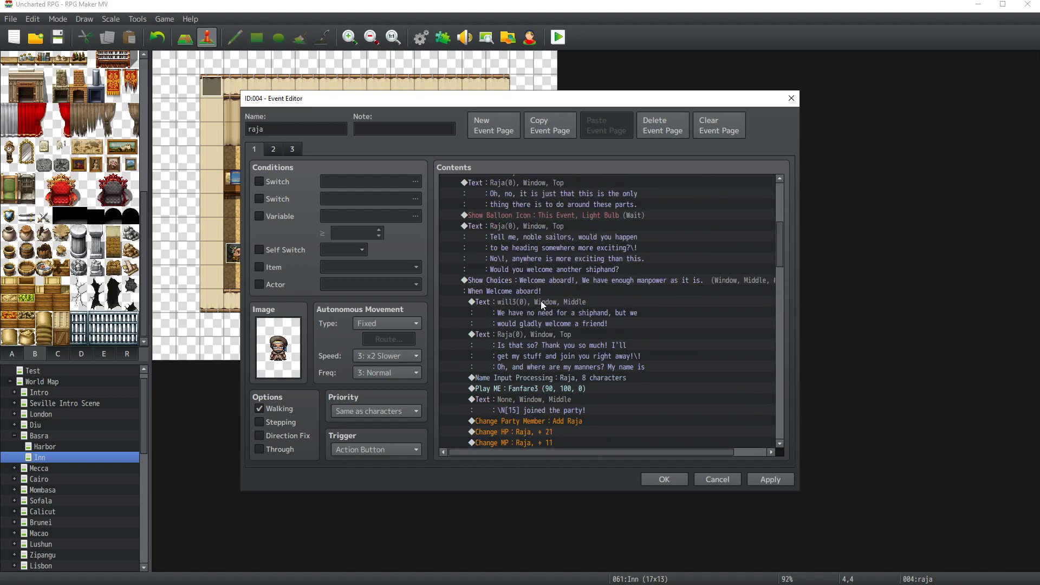
{"action": "scroll", "coordinate": [541, 301], "scroll_direction": "up", "scroll_amount": 7}
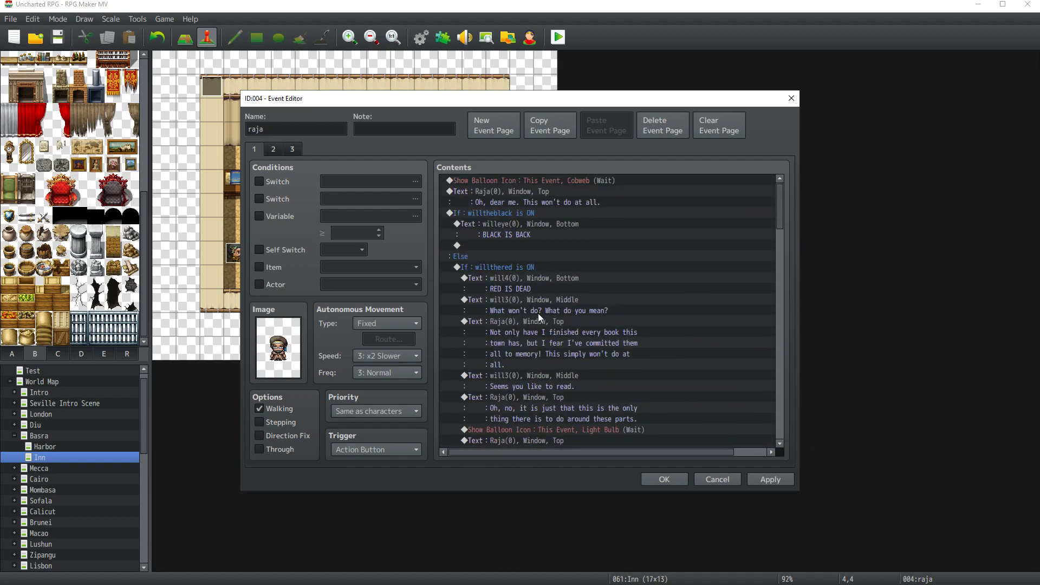
{"action": "double_click", "coordinate": [516, 300]}
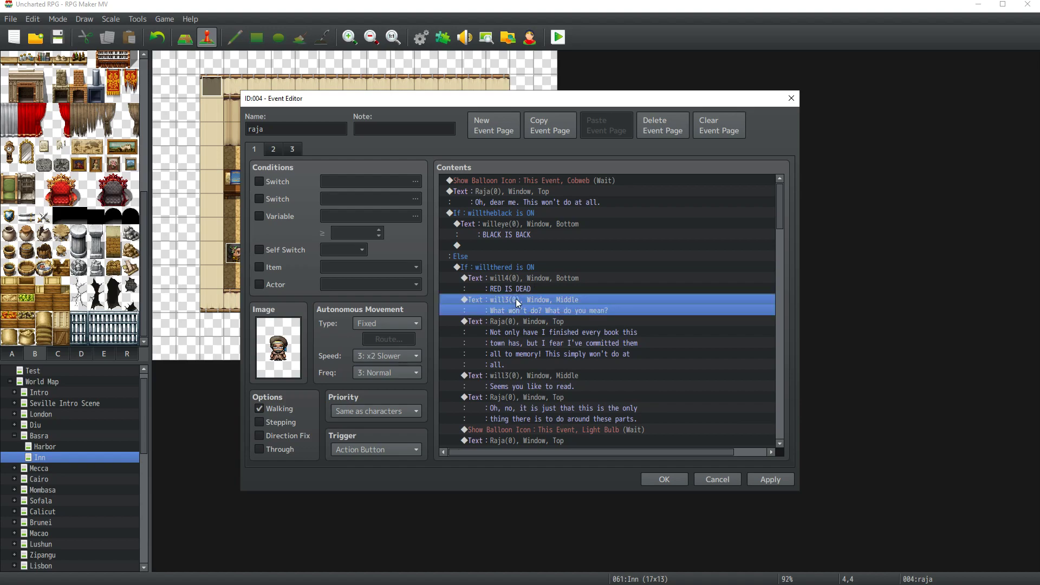
{"action": "double_click", "coordinate": [471, 312]}
{"action": "double_click", "coordinate": [441, 398]}
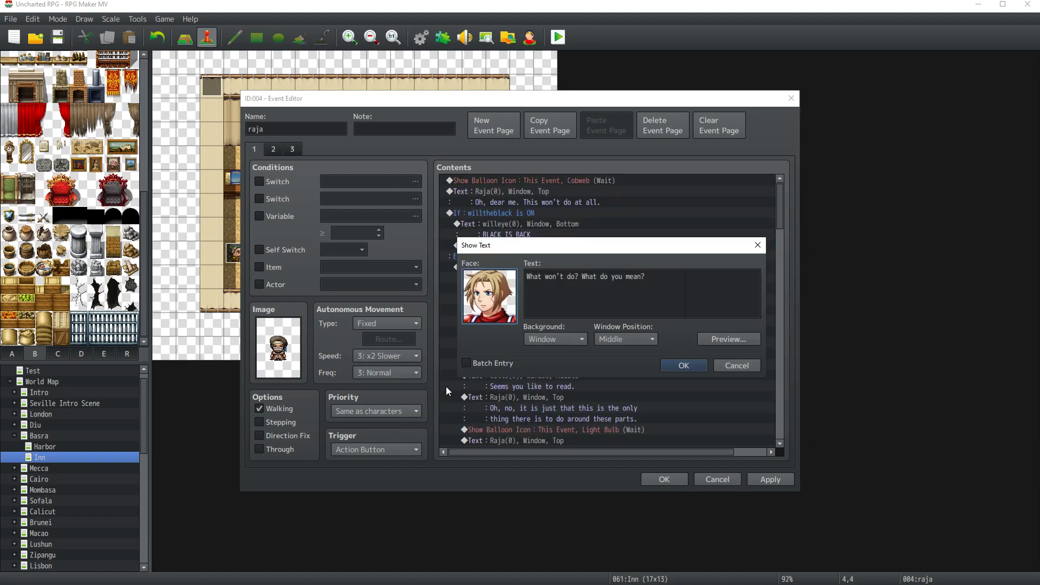
{"action": "left_click", "coordinate": [573, 279]}
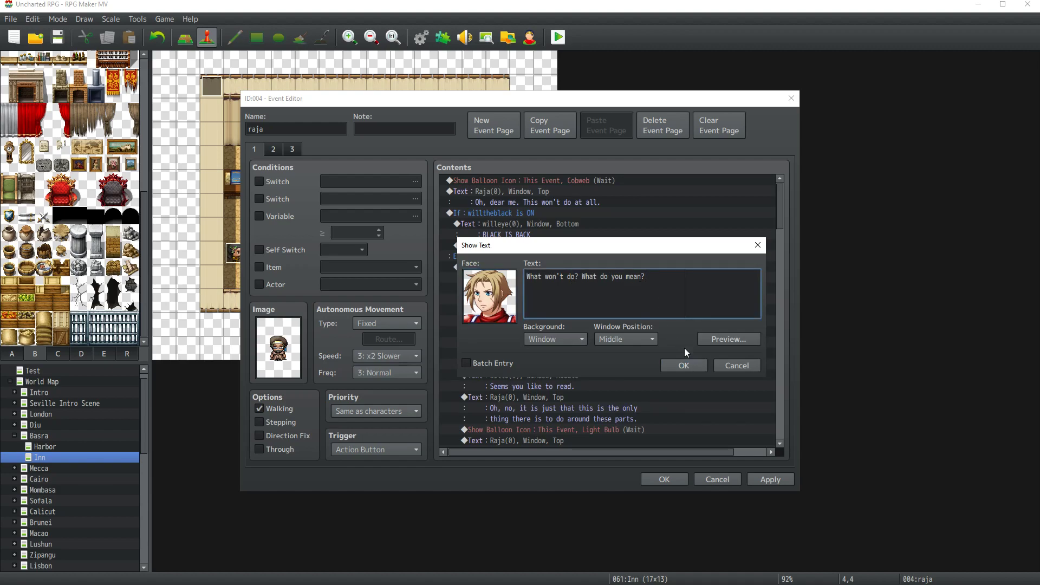
{"action": "left_click", "coordinate": [684, 366]}
Step: Delete the "RED IS DEAD" placeholder text from the willthered branch
{"action": "left_click", "coordinate": [519, 279]}
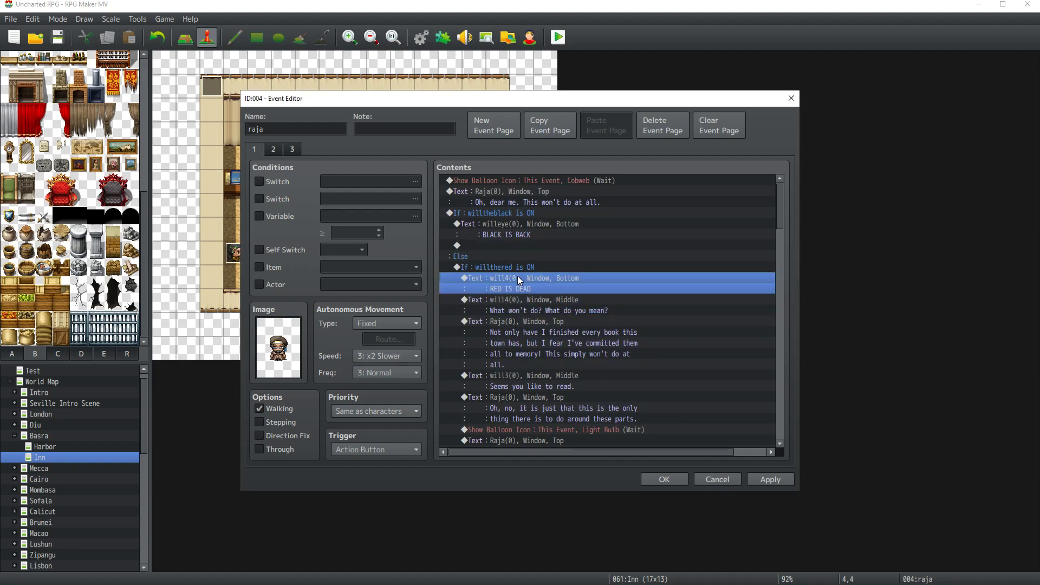
{"action": "key", "text": "Delete"}
{"action": "double_click", "coordinate": [527, 303]}
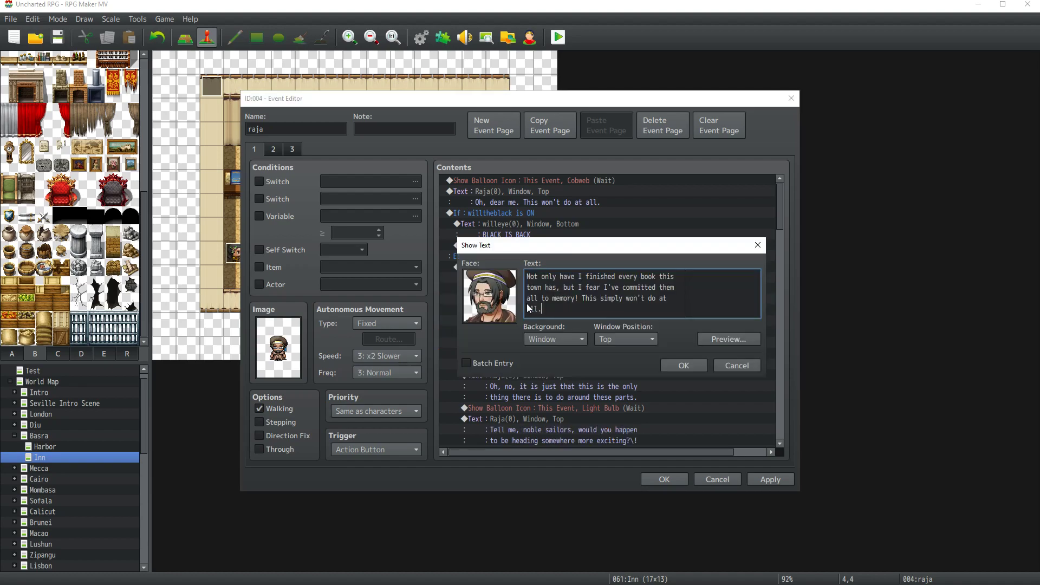
{"action": "left_click", "coordinate": [684, 365]}
Step: Set the face of "Seems you like to read." in the willthered branch to will4
{"action": "scroll", "coordinate": [580, 330], "scroll_direction": "down", "scroll_amount": 1}
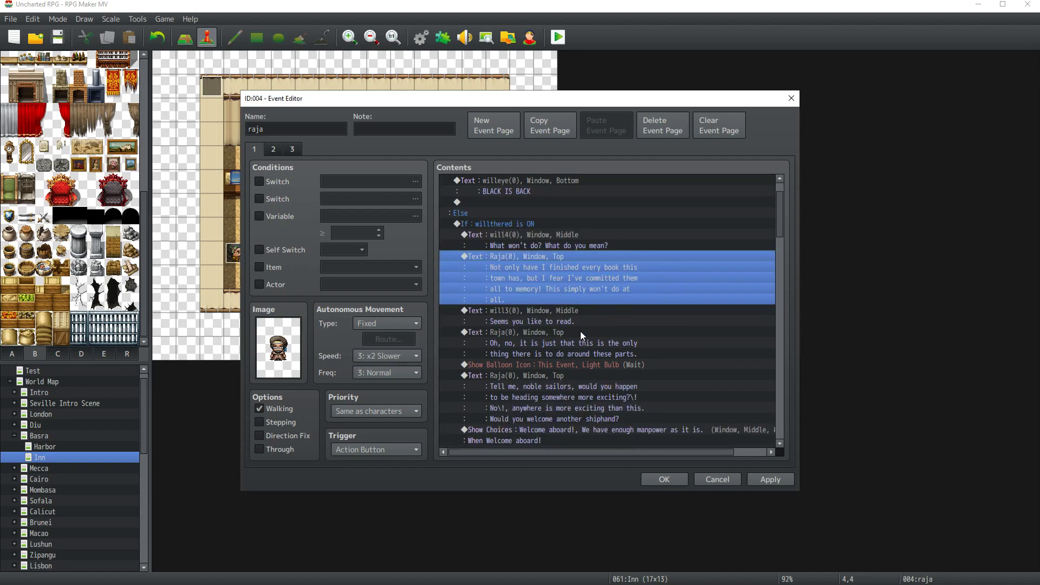
{"action": "double_click", "coordinate": [559, 313]}
{"action": "double_click", "coordinate": [510, 315]}
{"action": "left_click", "coordinate": [452, 385]}
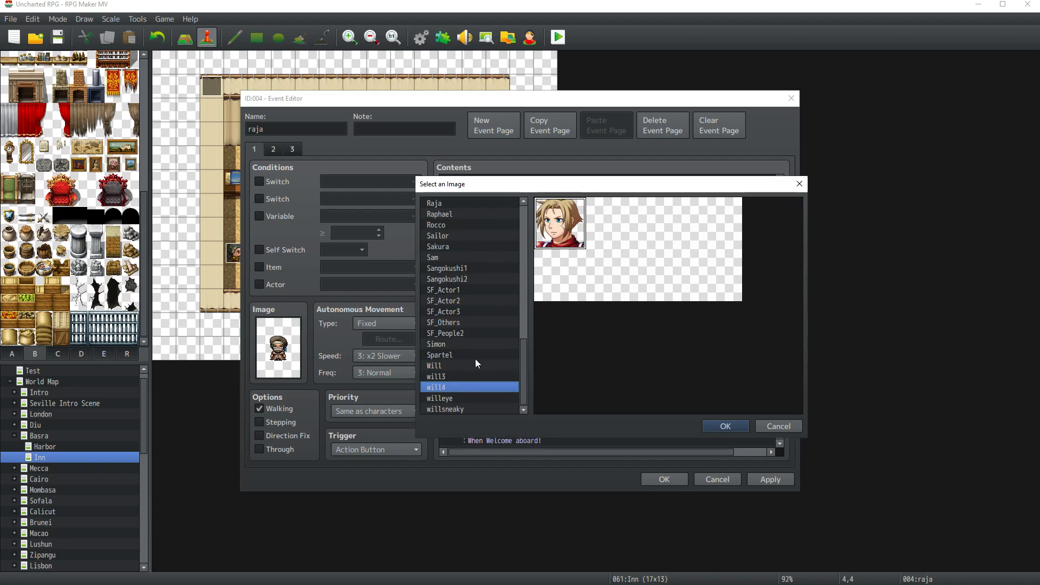
{"action": "double_click", "coordinate": [557, 236]}
{"action": "left_click", "coordinate": [674, 365]}
Step: Change the face of Will's reply under the willthered branch's "Welcome aboard!" choice to will4
{"action": "scroll", "coordinate": [570, 348], "scroll_direction": "down", "scroll_amount": 1}
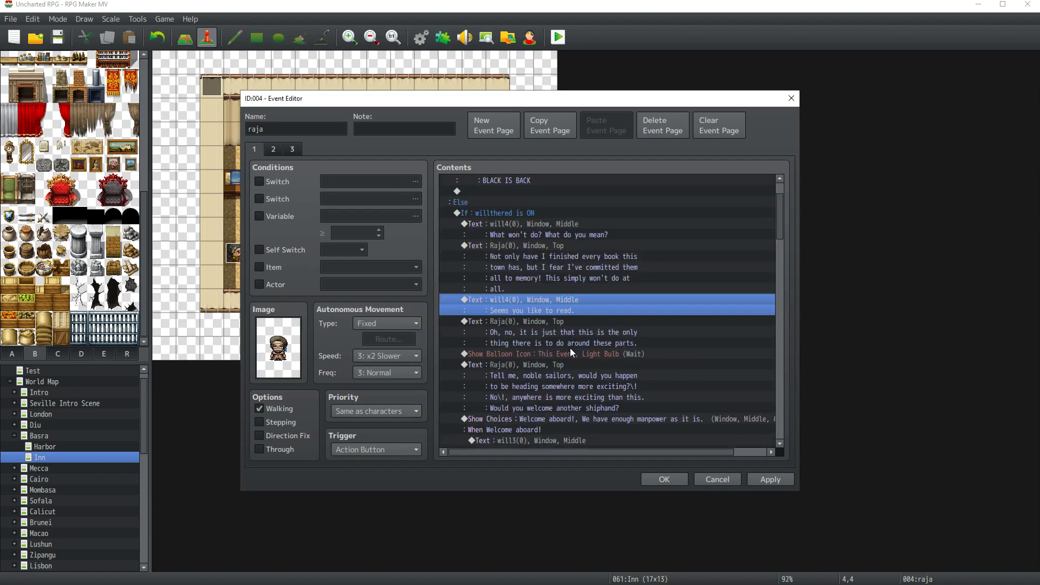
{"action": "scroll", "coordinate": [566, 348], "scroll_direction": "down", "scroll_amount": 2}
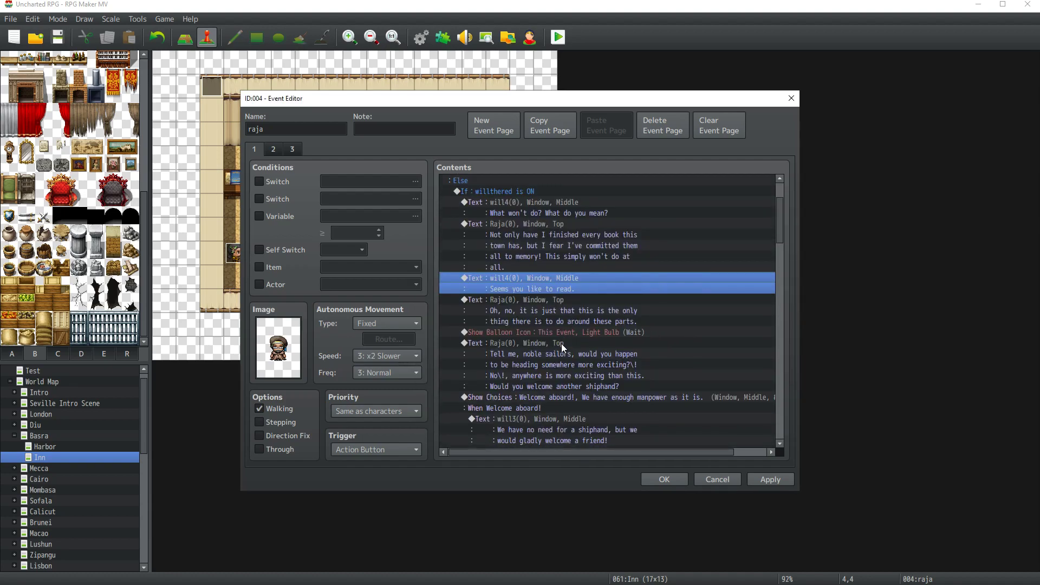
{"action": "scroll", "coordinate": [561, 344], "scroll_direction": "down", "scroll_amount": 1}
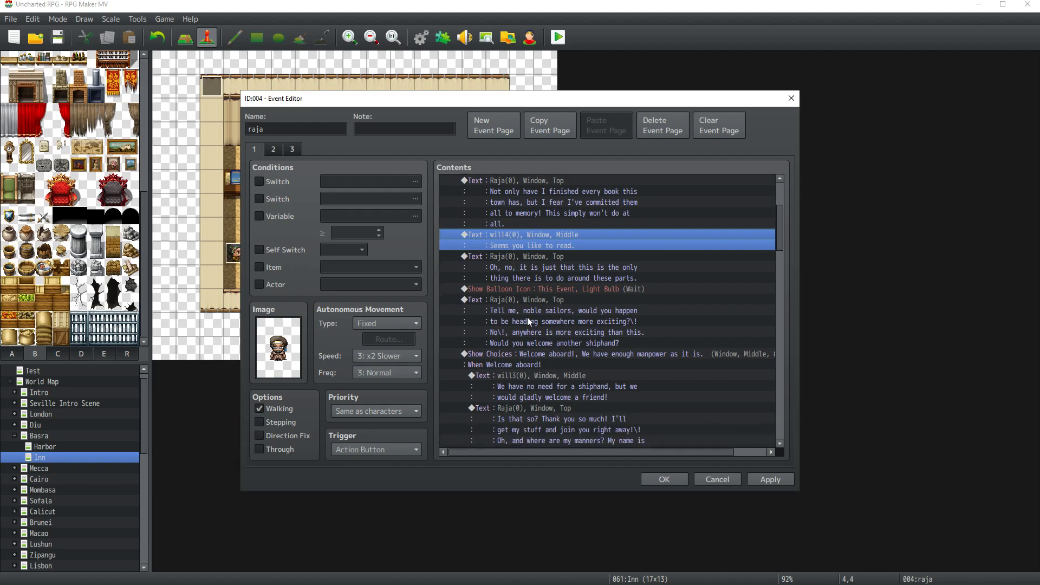
{"action": "scroll", "coordinate": [528, 320], "scroll_direction": "down", "scroll_amount": 4}
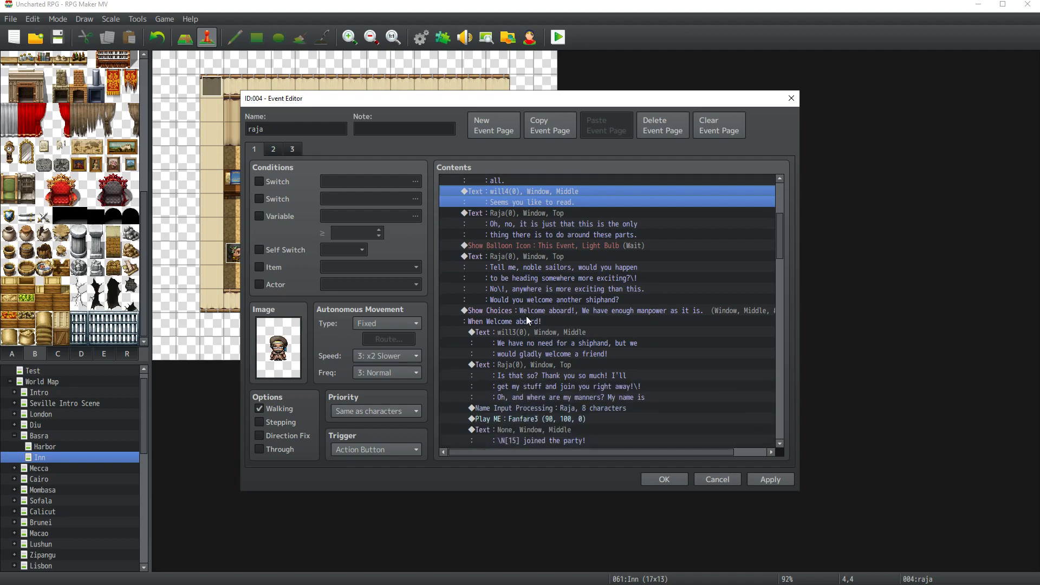
{"action": "scroll", "coordinate": [528, 321], "scroll_direction": "down", "scroll_amount": 1}
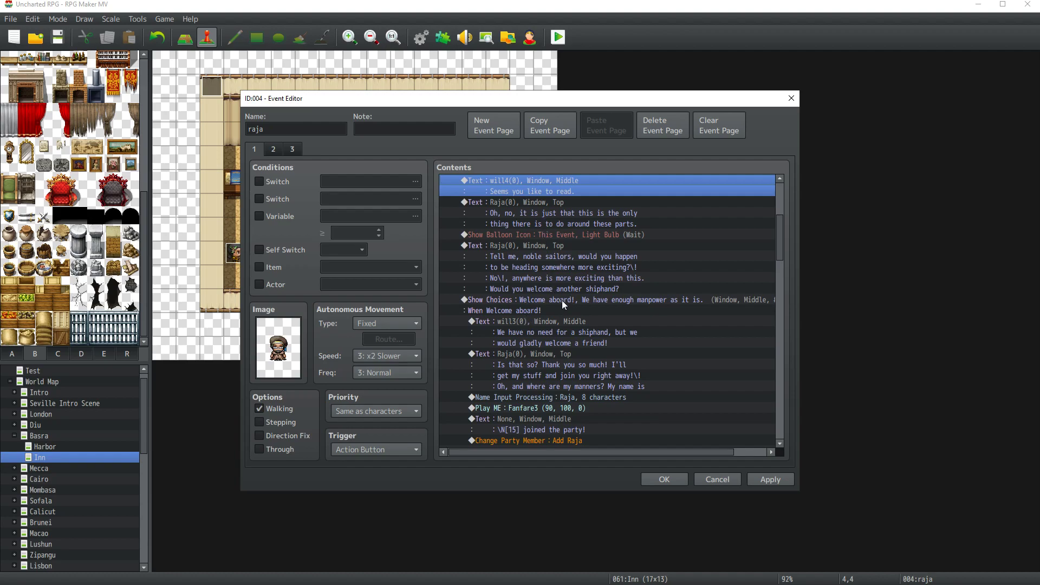
{"action": "double_click", "coordinate": [537, 319]}
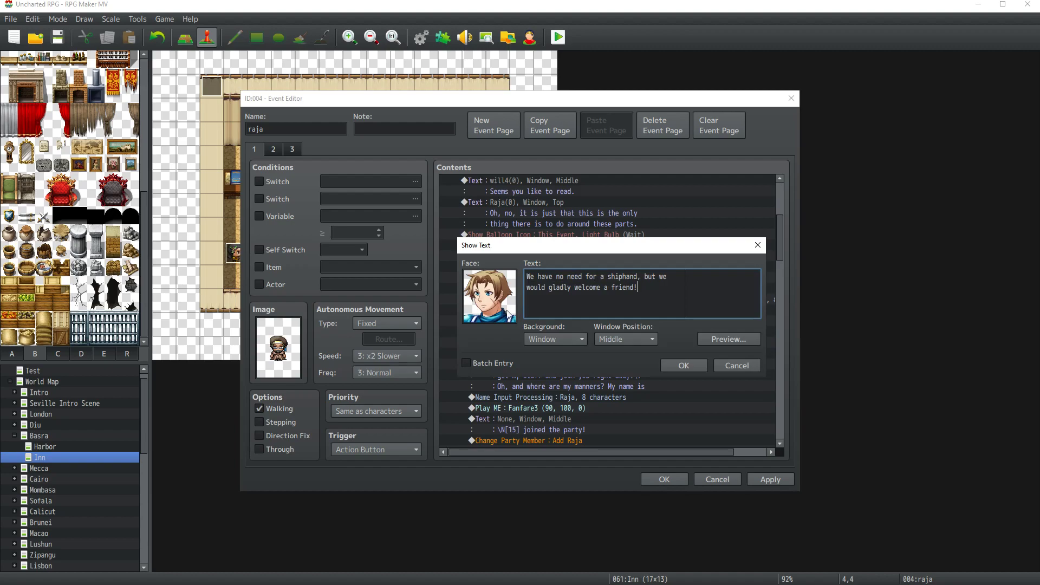
{"action": "double_click", "coordinate": [496, 308]}
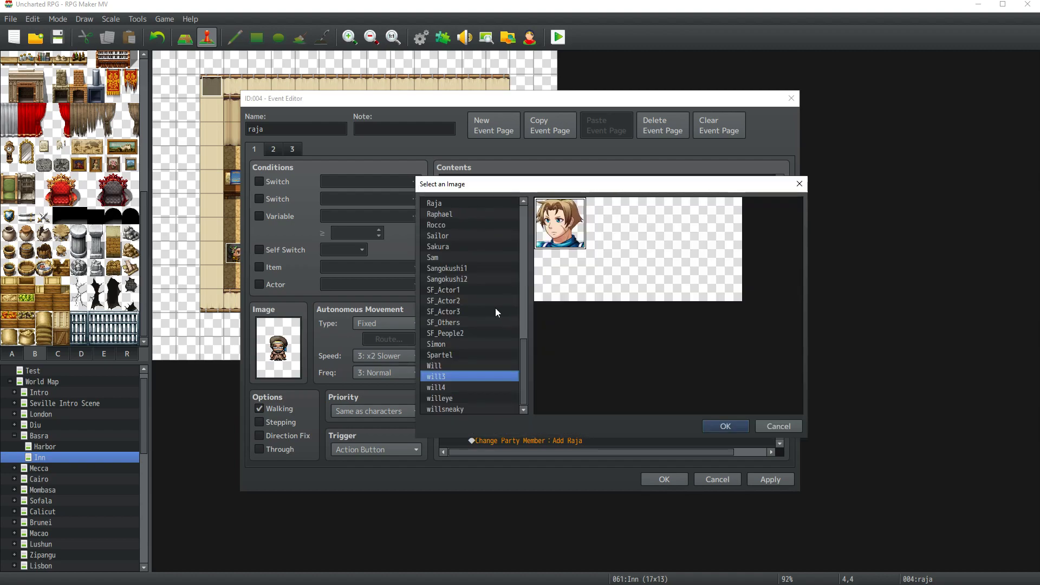
{"action": "left_click", "coordinate": [450, 387]}
{"action": "double_click", "coordinate": [566, 222]}
Step: Replace the text of that welcome reply with "We could always use a friend!" and apply the event changes
{"action": "key", "text": "ctrl+a"}
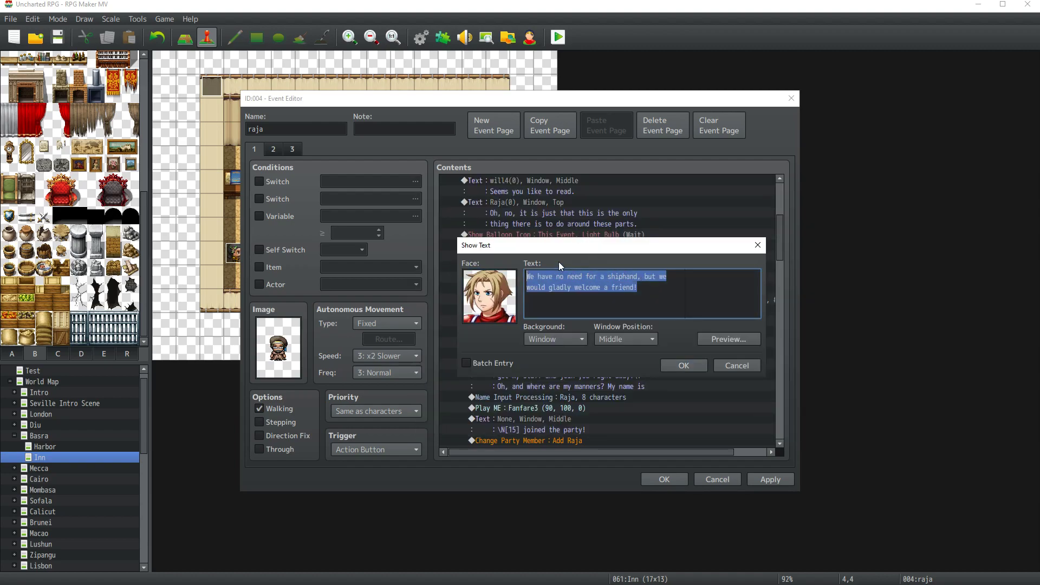
{"action": "key", "text": "End"}
{"action": "key", "text": "ctrl+a"}
{"action": "type", "text": "wE"}
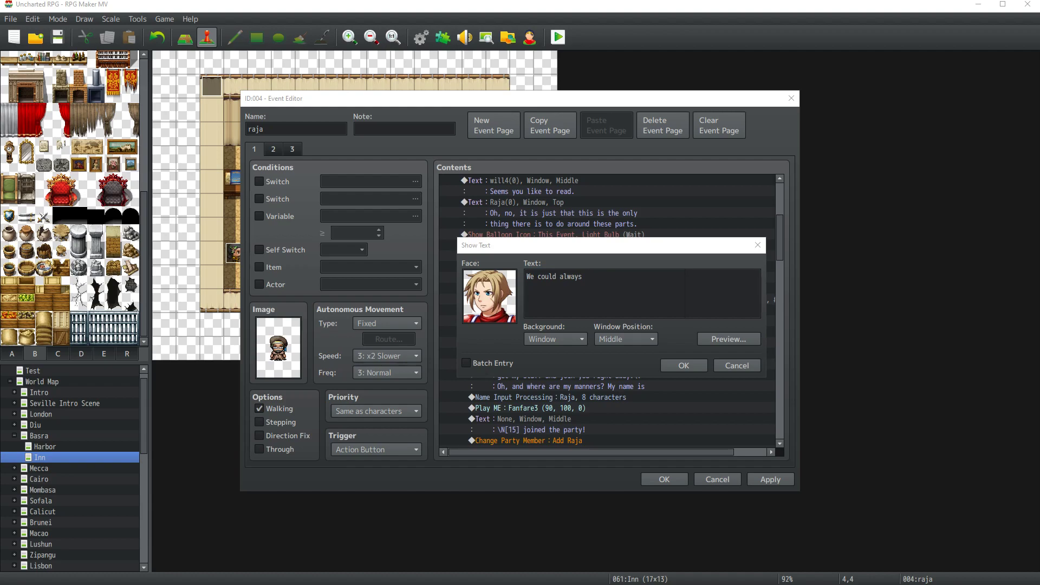
{"action": "left_click", "coordinate": [604, 289]}
{"action": "type", "text": "u"}
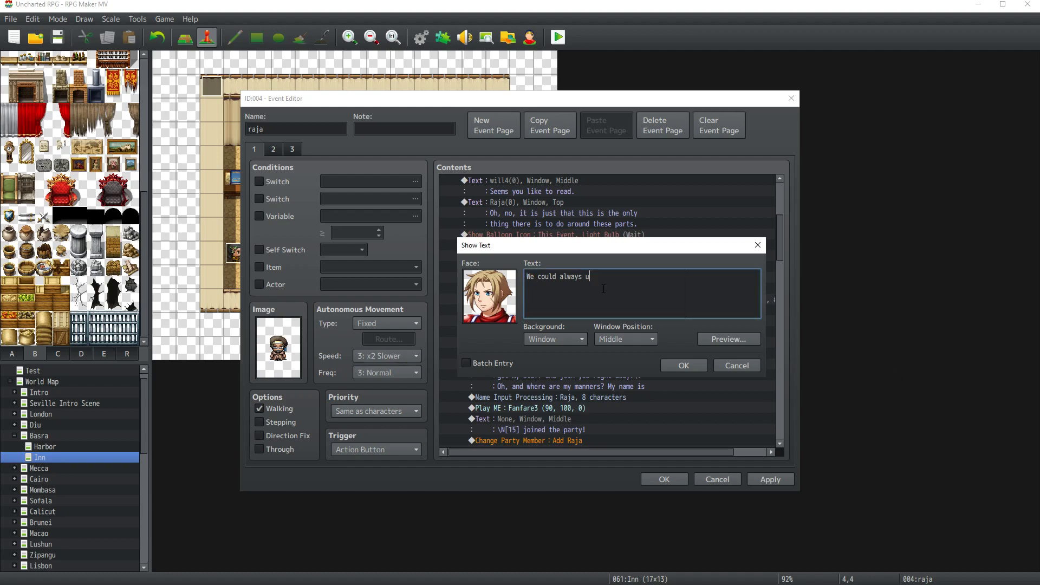
{"action": "type", "text": "se a friend!"}
{"action": "left_click", "coordinate": [681, 362]}
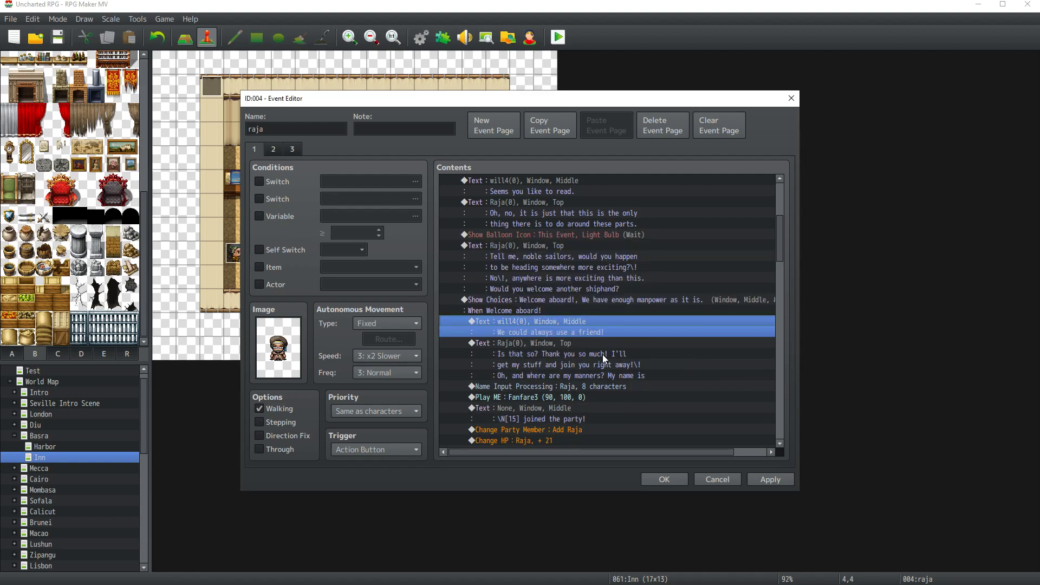
{"action": "scroll", "coordinate": [603, 355], "scroll_direction": "down", "scroll_amount": 2}
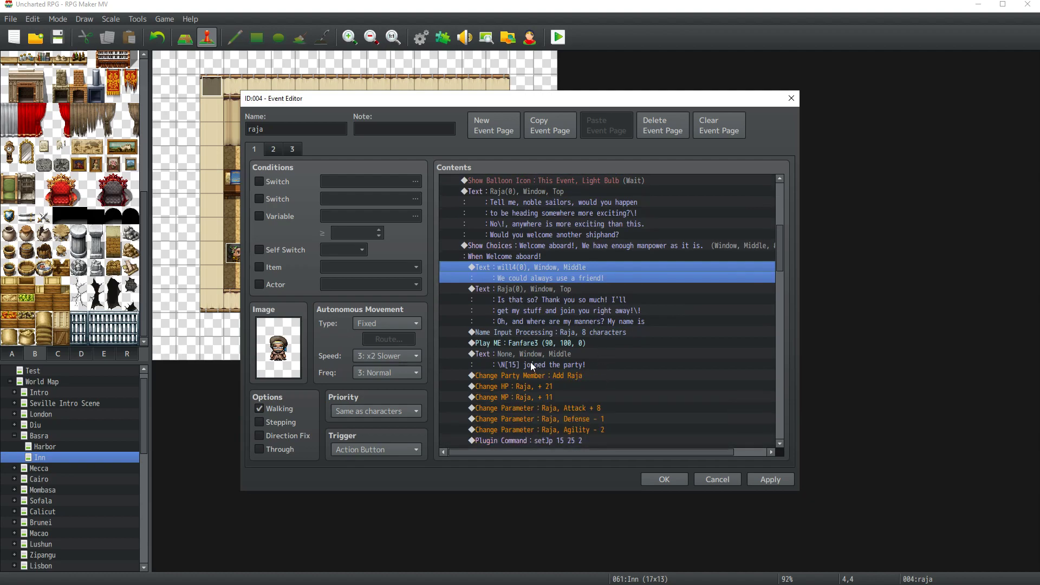
{"action": "scroll", "coordinate": [532, 362], "scroll_direction": "down", "scroll_amount": 5}
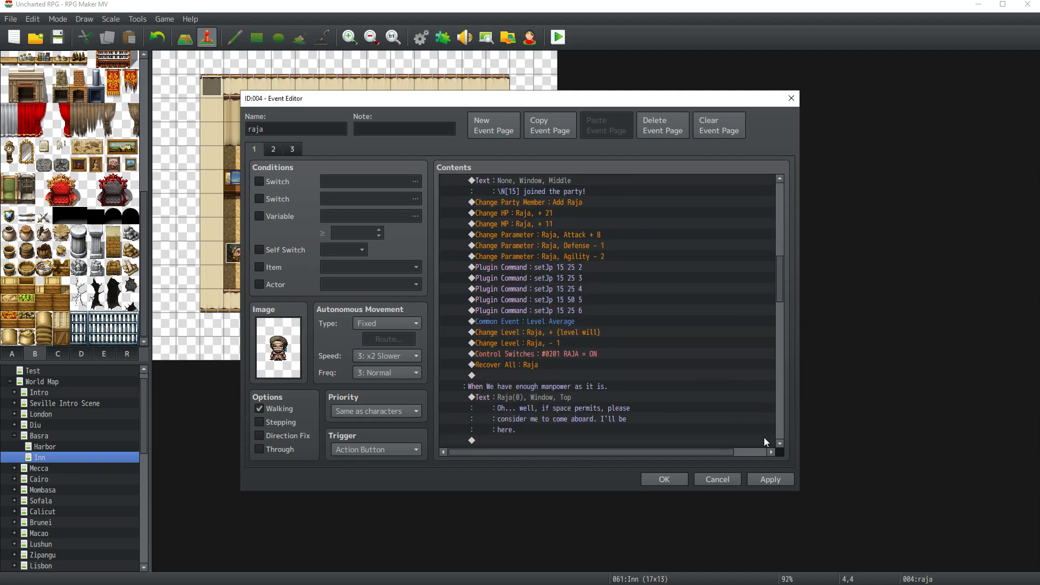
{"action": "left_click", "coordinate": [775, 479]}
Step: Copy the recruitment dialogue and choices into the "willtheblack is ON" branch, below "BLACK IS BACK"
{"action": "scroll", "coordinate": [599, 338], "scroll_direction": "down", "scroll_amount": 4}
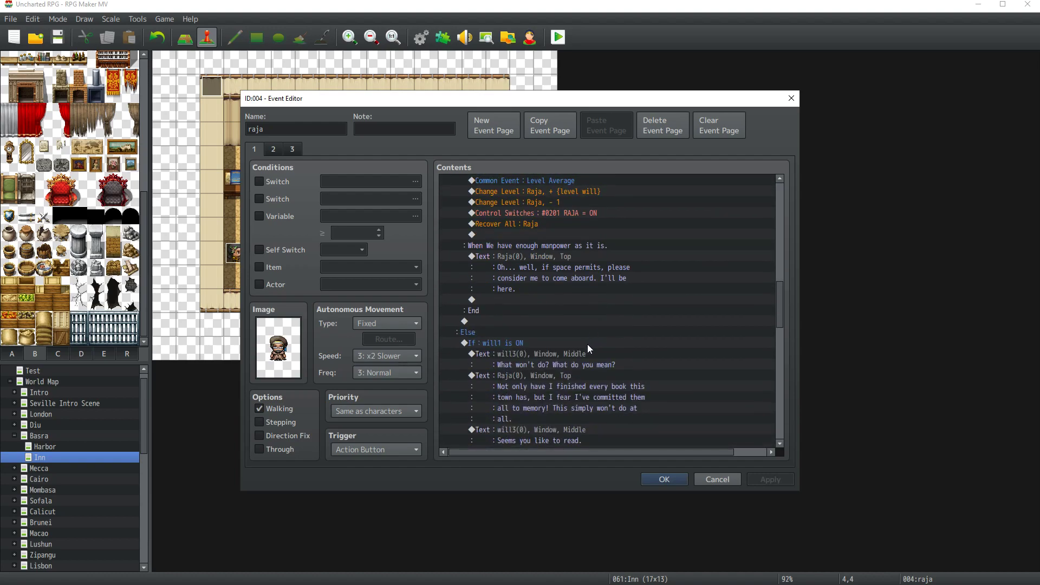
{"action": "scroll", "coordinate": [588, 343], "scroll_direction": "up", "scroll_amount": 5}
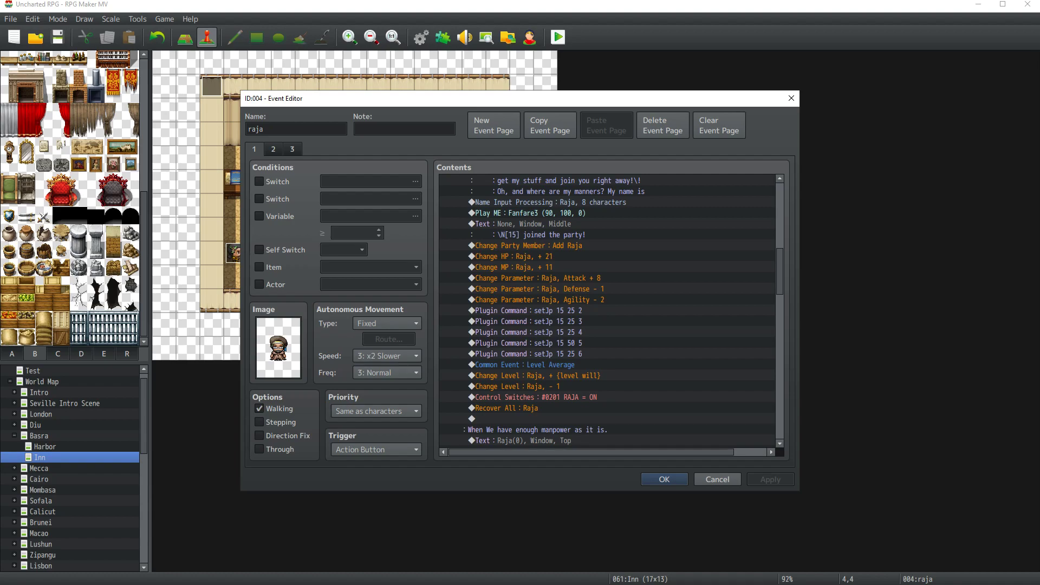
{"action": "scroll", "coordinate": [542, 333], "scroll_direction": "up", "scroll_amount": 1}
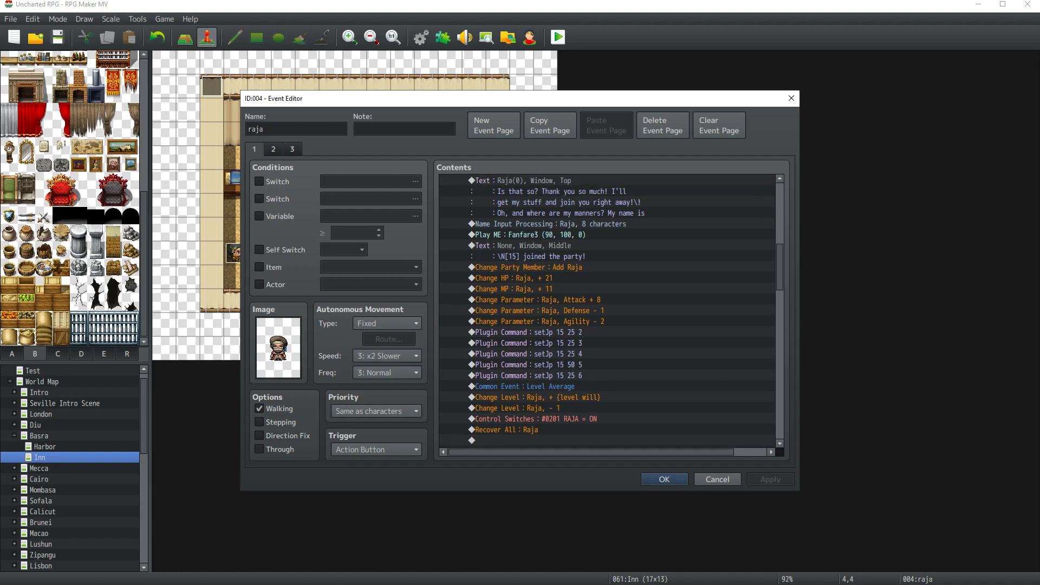
{"action": "scroll", "coordinate": [564, 341], "scroll_direction": "up", "scroll_amount": 8}
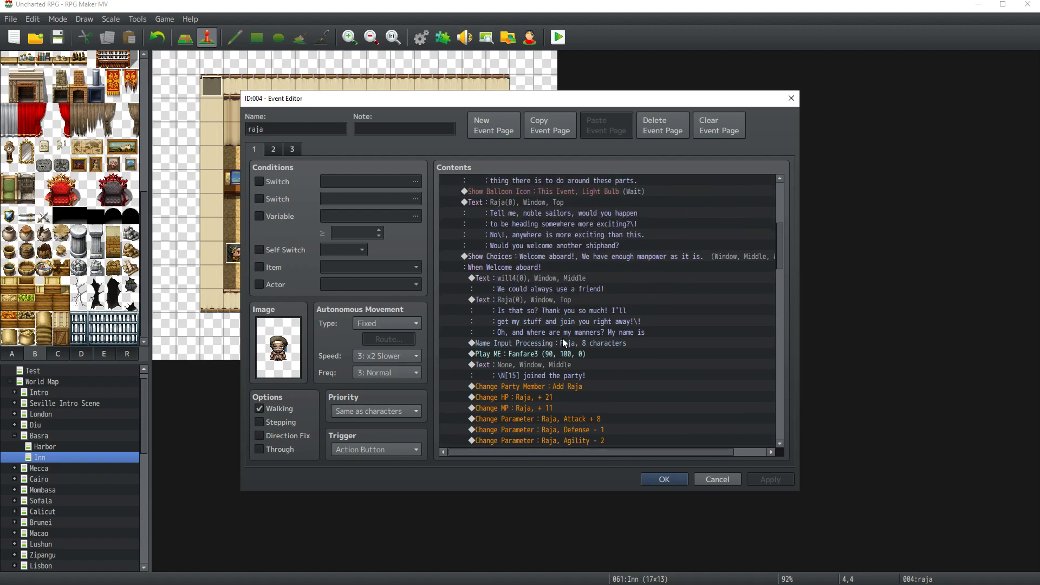
{"action": "scroll", "coordinate": [562, 338], "scroll_direction": "up", "scroll_amount": 2}
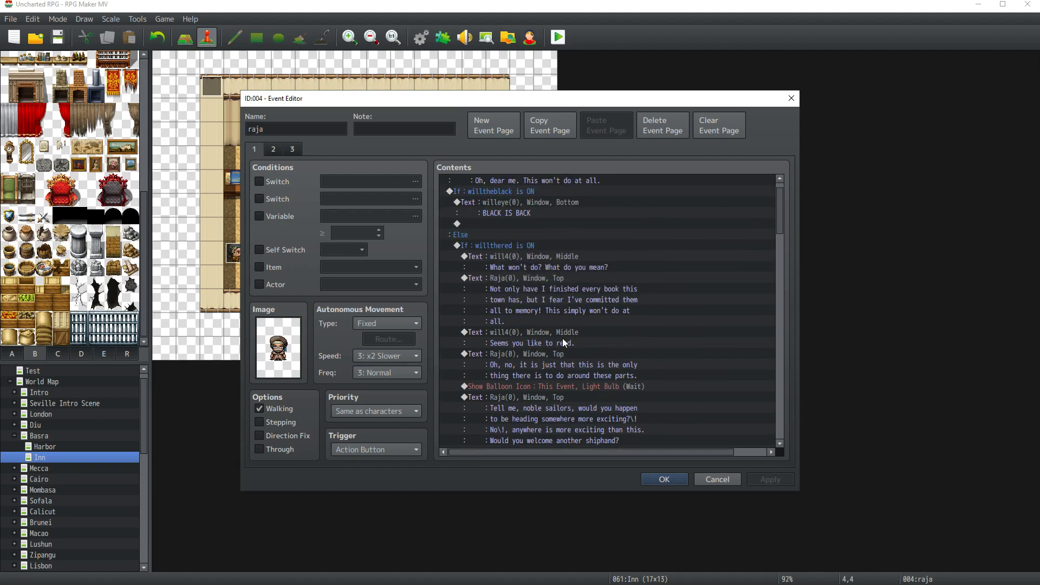
{"action": "left_click", "coordinate": [534, 258]}
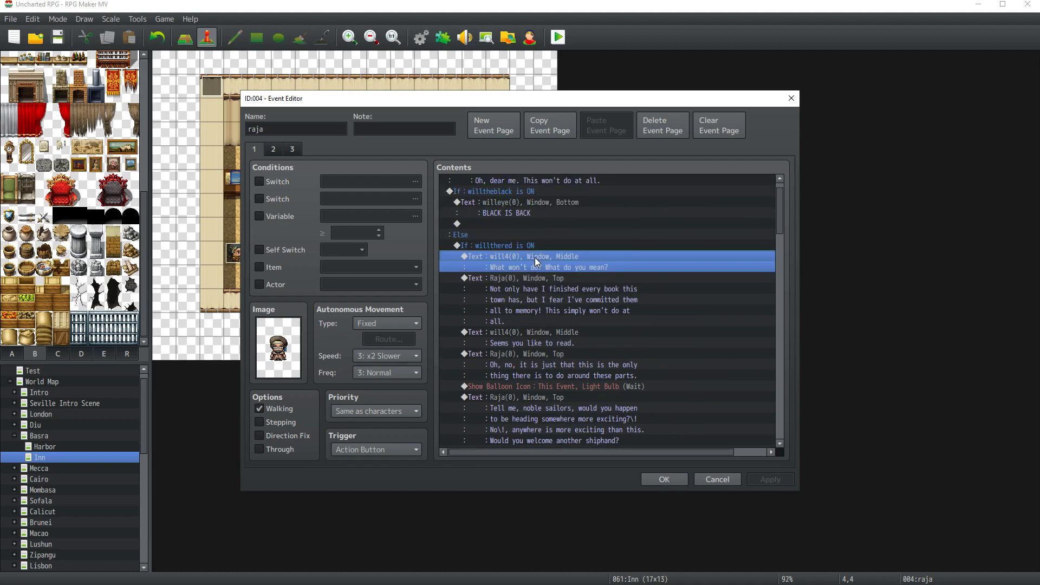
{"action": "left_click", "coordinate": [522, 223]}
{"action": "key", "text": "End"}
{"action": "scroll", "coordinate": [529, 281], "scroll_direction": "up", "scroll_amount": 12}
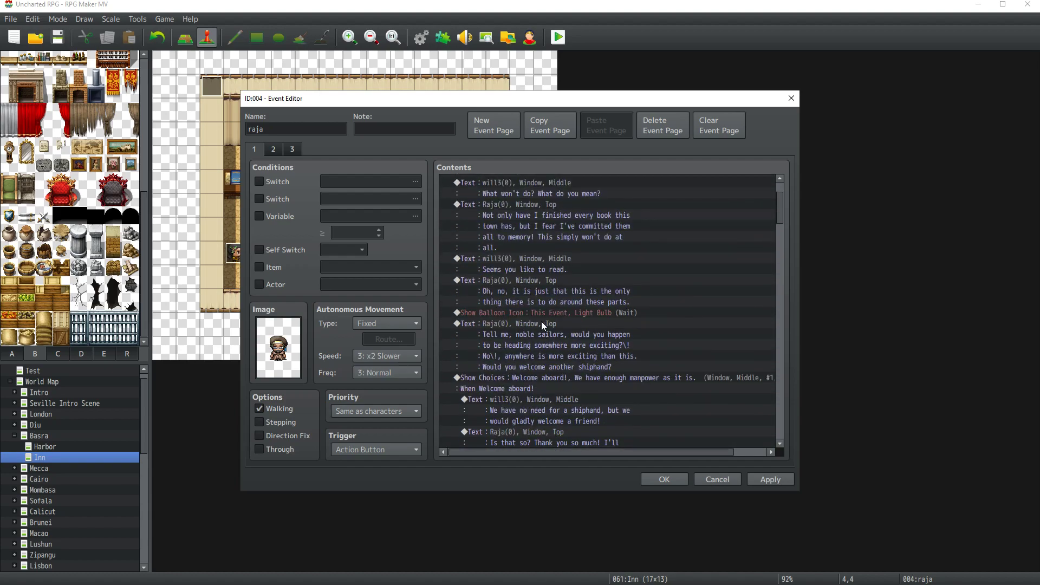
Step: In the willtheblack branch, set Will's line after "BLACK IS BACK" to the willeye face and the text "What are you going on about?"
{"action": "scroll", "coordinate": [541, 323], "scroll_direction": "up", "scroll_amount": 2}
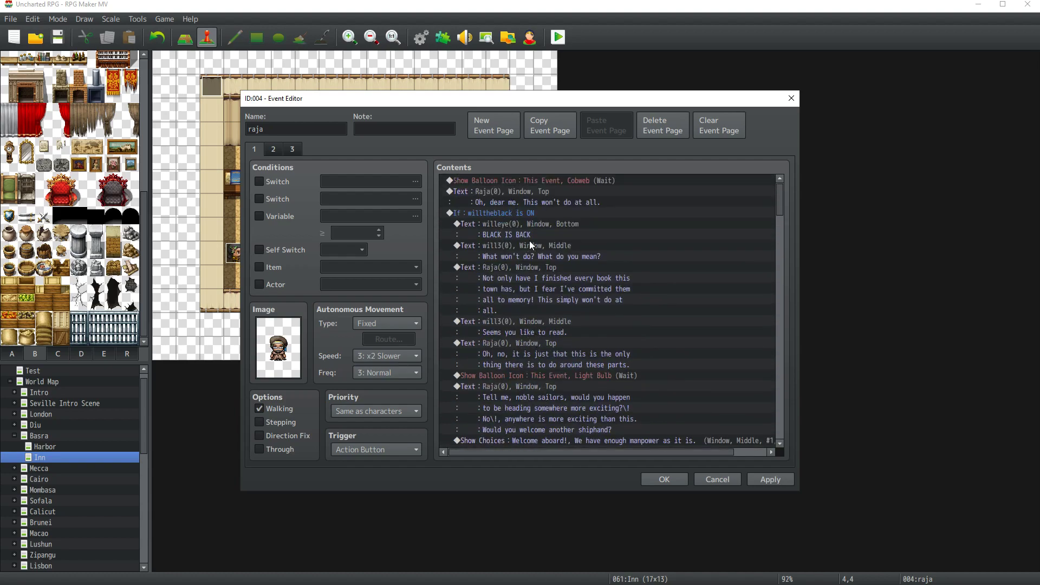
{"action": "left_click", "coordinate": [516, 224]}
{"action": "double_click", "coordinate": [511, 245]}
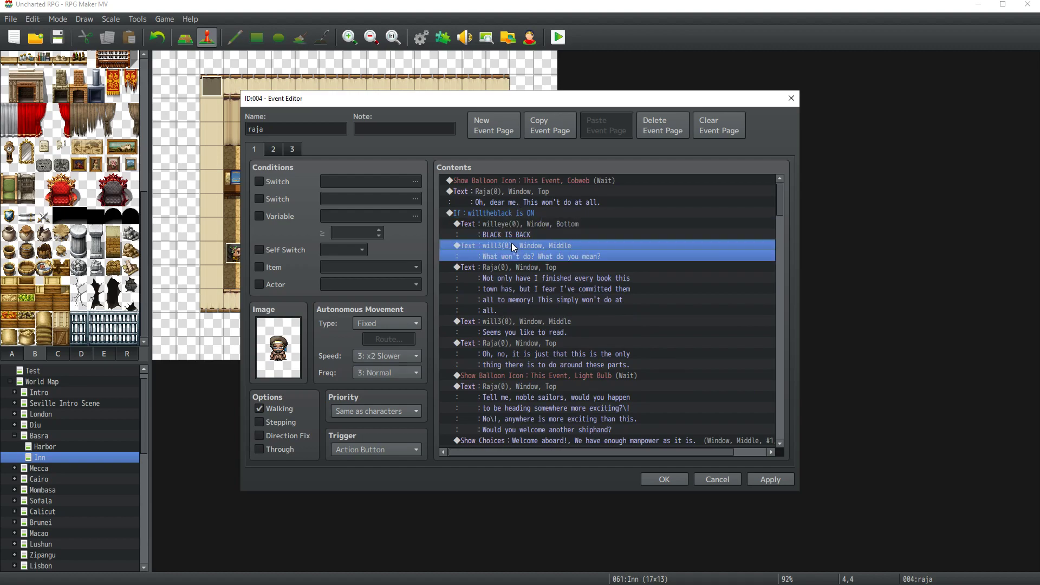
{"action": "double_click", "coordinate": [480, 305]}
{"action": "double_click", "coordinate": [448, 398]}
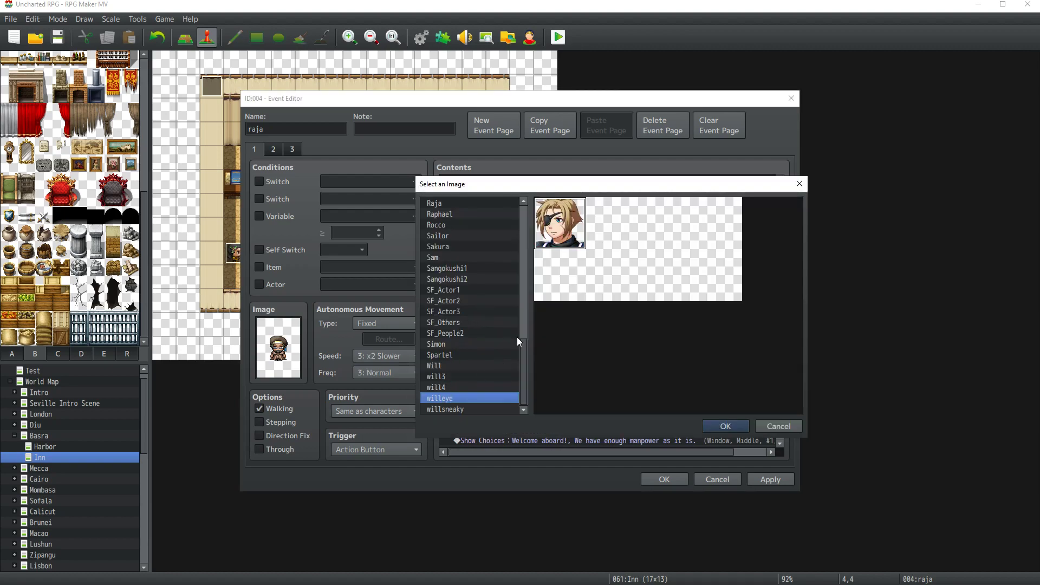
{"action": "left_click_drag", "start_coordinate": [645, 277], "coordinate": [542, 277]}
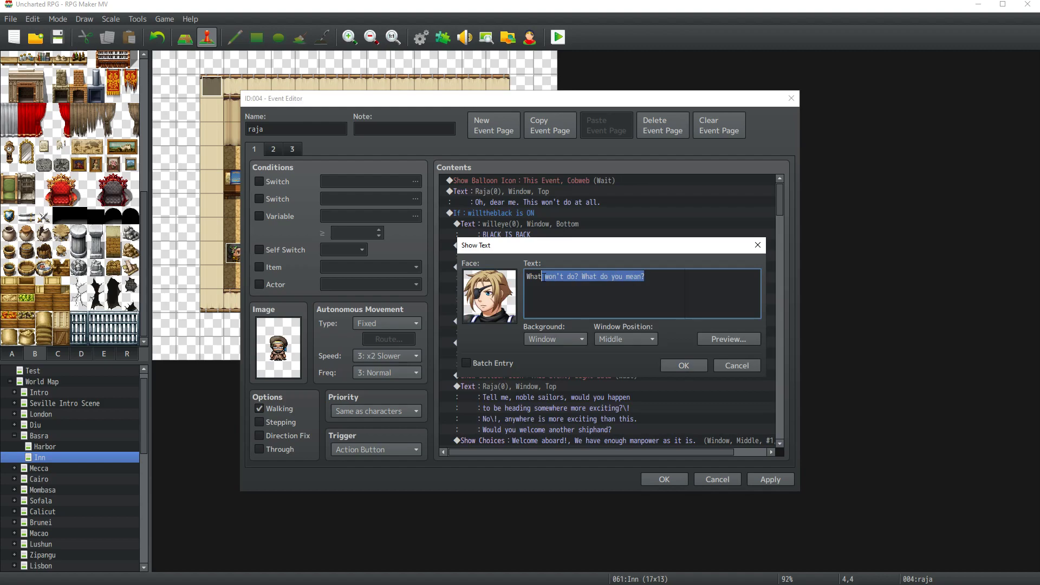
{"action": "key", "text": "BackSpace"}
{"action": "key", "text": "BackSpace"}
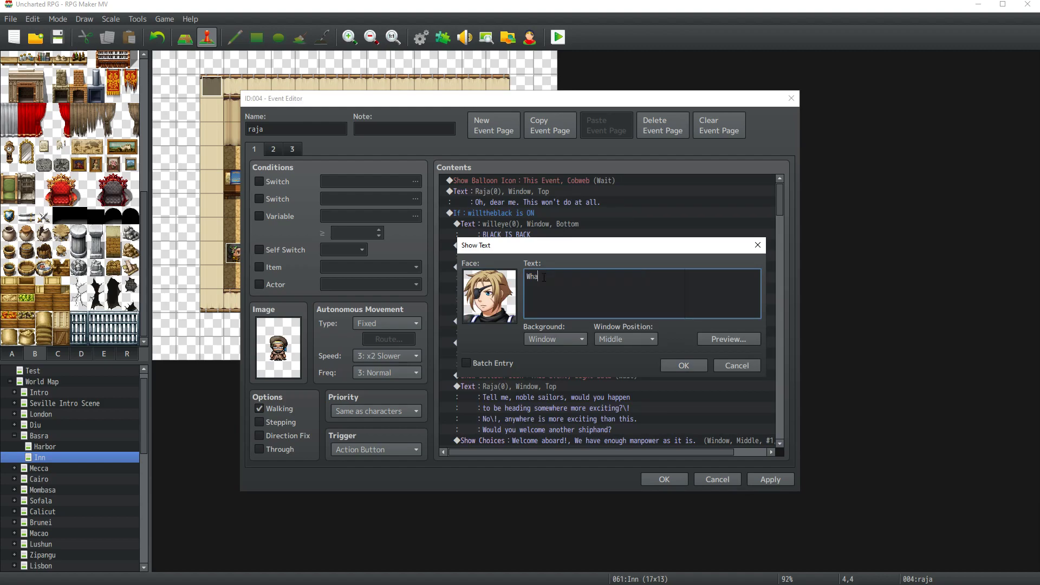
{"action": "type", "text": "t are you going on about?"}
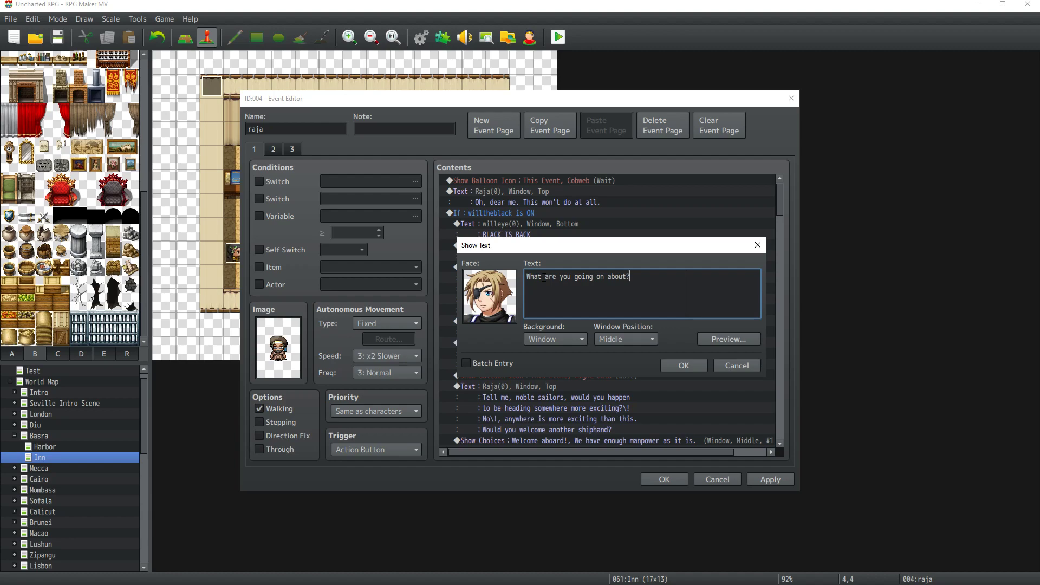
{"action": "left_click", "coordinate": [680, 366]}
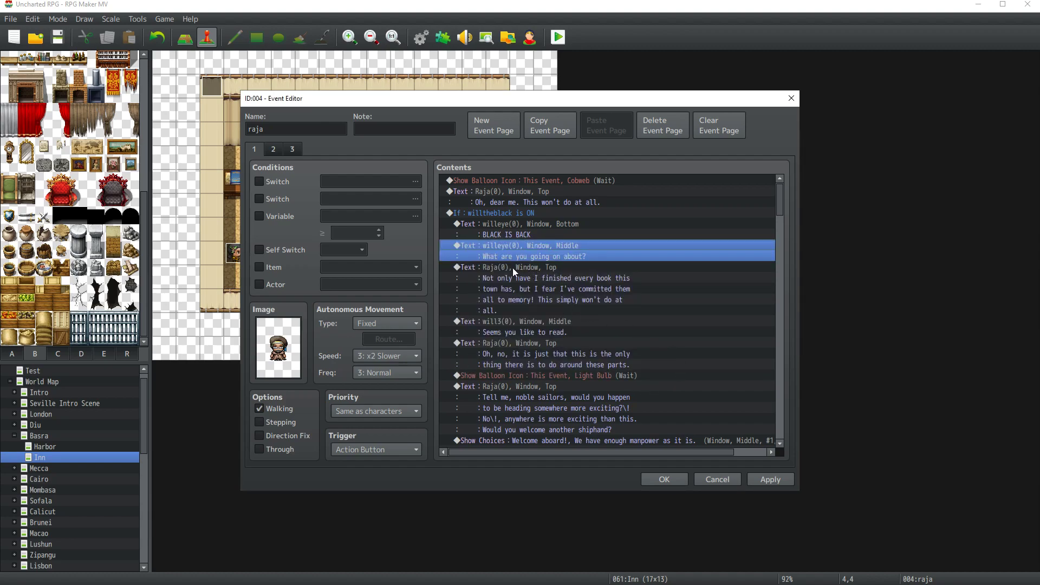
Step: Change the face of "Seems you like to read." in the willtheblack branch to willeye
{"action": "double_click", "coordinate": [527, 321]}
{"action": "double_click", "coordinate": [476, 278]}
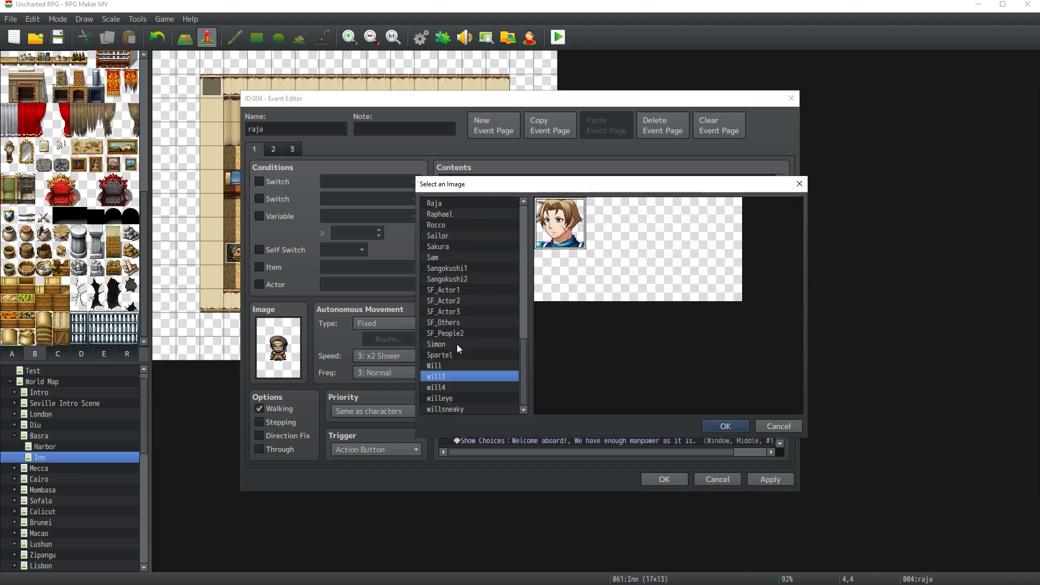
{"action": "left_click", "coordinate": [446, 399]}
{"action": "key", "text": "Return"}
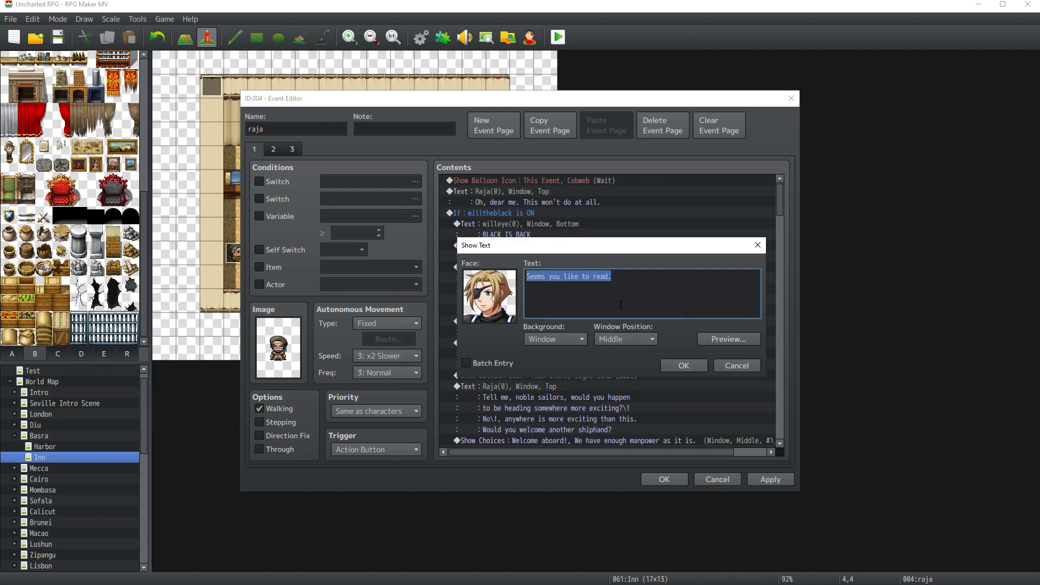
{"action": "left_click", "coordinate": [683, 364]}
Step: Give Will's reply under the willtheblack branch's "Welcome aboard!" choice the willeye face and the text "Could use a learned man like yourself."
{"action": "scroll", "coordinate": [613, 332], "scroll_direction": "down", "scroll_amount": 2}
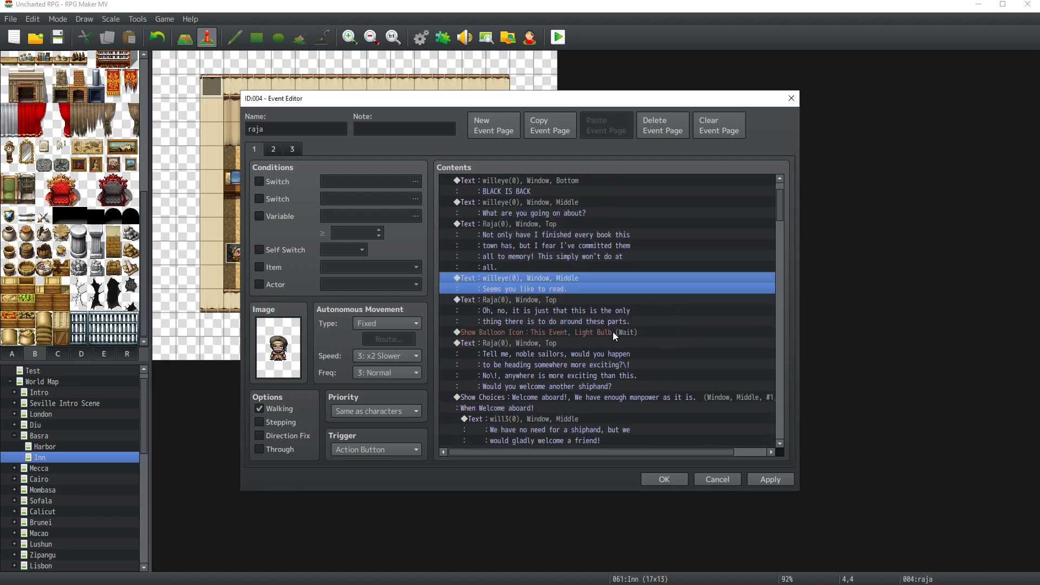
{"action": "scroll", "coordinate": [544, 344], "scroll_direction": "down", "scroll_amount": 2}
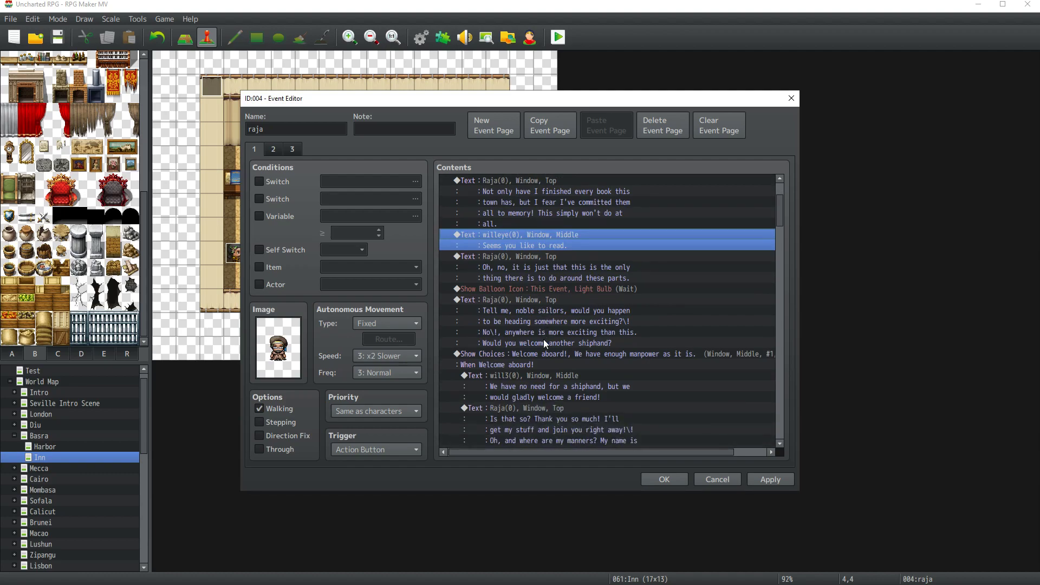
{"action": "scroll", "coordinate": [544, 340], "scroll_direction": "down", "scroll_amount": 2}
{"action": "left_click", "coordinate": [555, 332]}
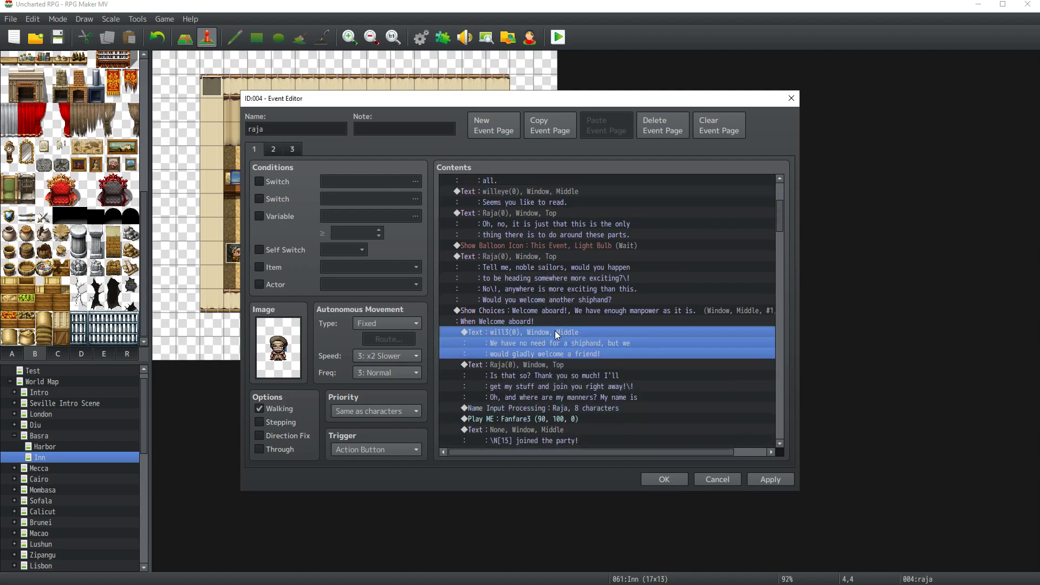
{"action": "double_click", "coordinate": [553, 333]}
{"action": "double_click", "coordinate": [494, 290]}
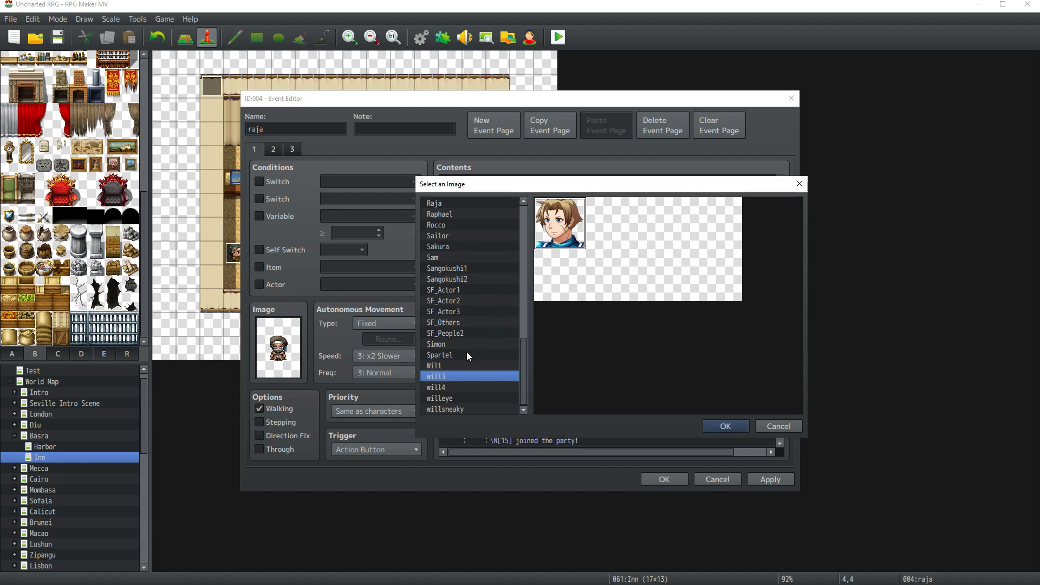
{"action": "double_click", "coordinate": [449, 397]}
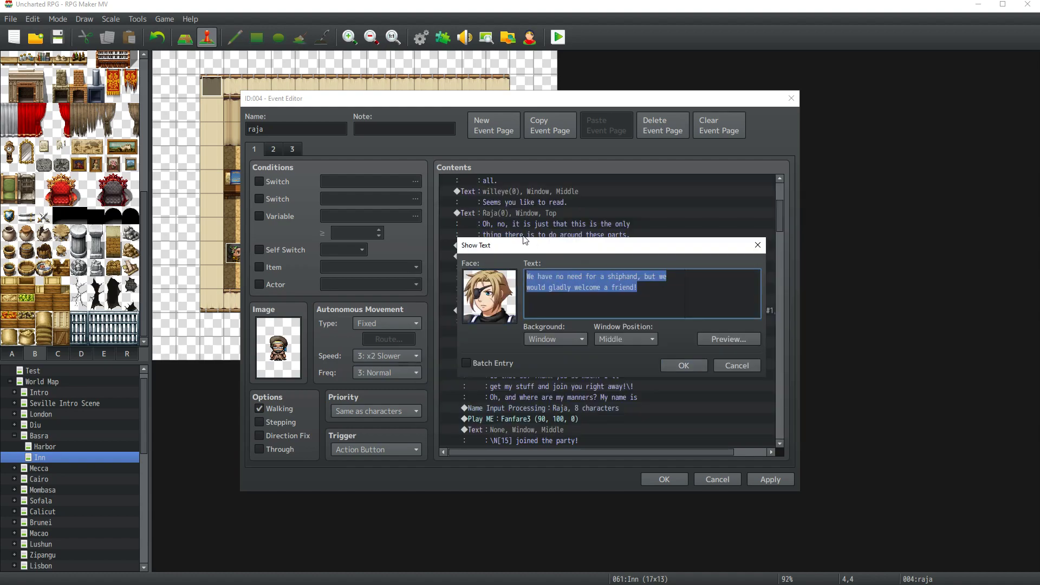
{"action": "type", "text": "Could use a"}
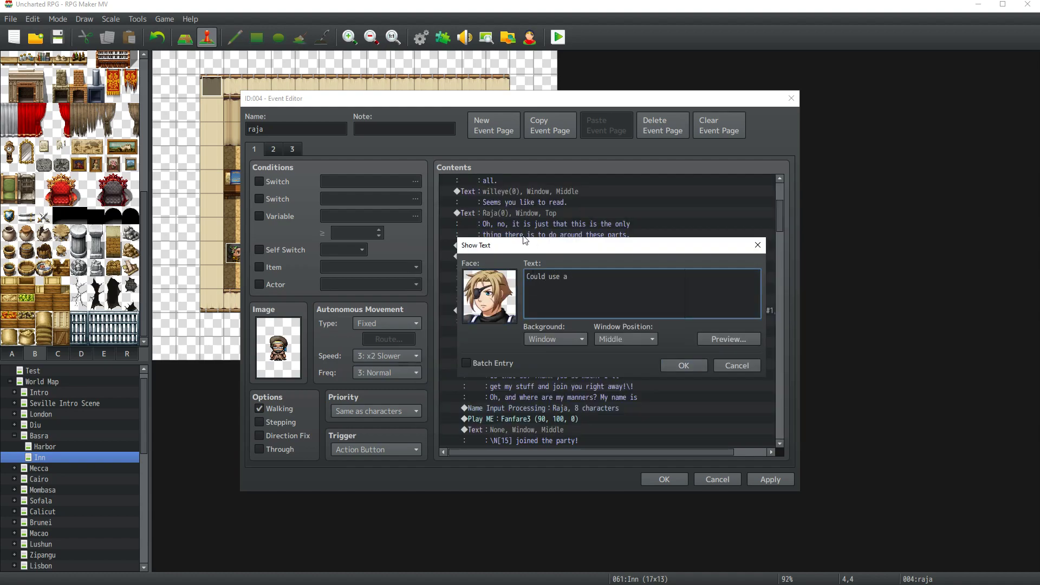
{"action": "type", "text": " learned man like yourself."}
{"action": "left_click", "coordinate": [685, 366]}
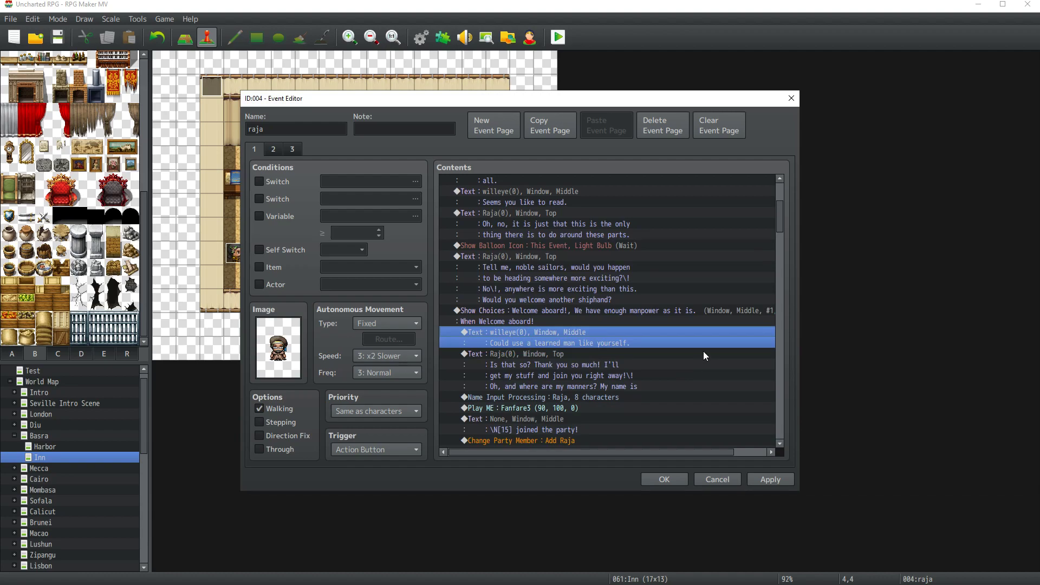
{"action": "scroll", "coordinate": [703, 351], "scroll_direction": "down", "scroll_amount": 6}
{"action": "scroll", "coordinate": [626, 374], "scroll_direction": "down", "scroll_amount": 2}
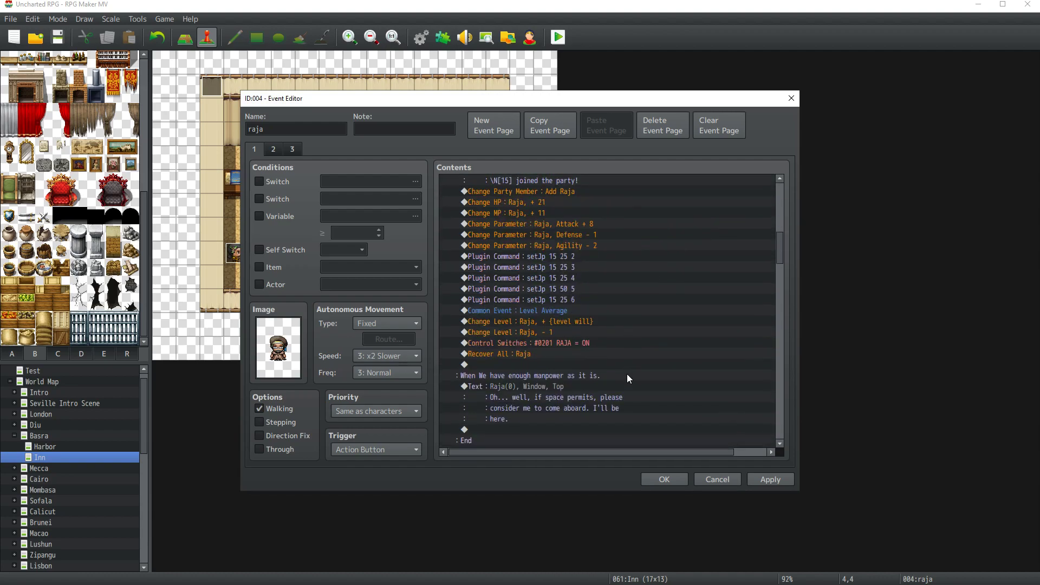
{"action": "left_click", "coordinate": [782, 481]}
{"action": "scroll", "coordinate": [611, 394], "scroll_direction": "down", "scroll_amount": 5}
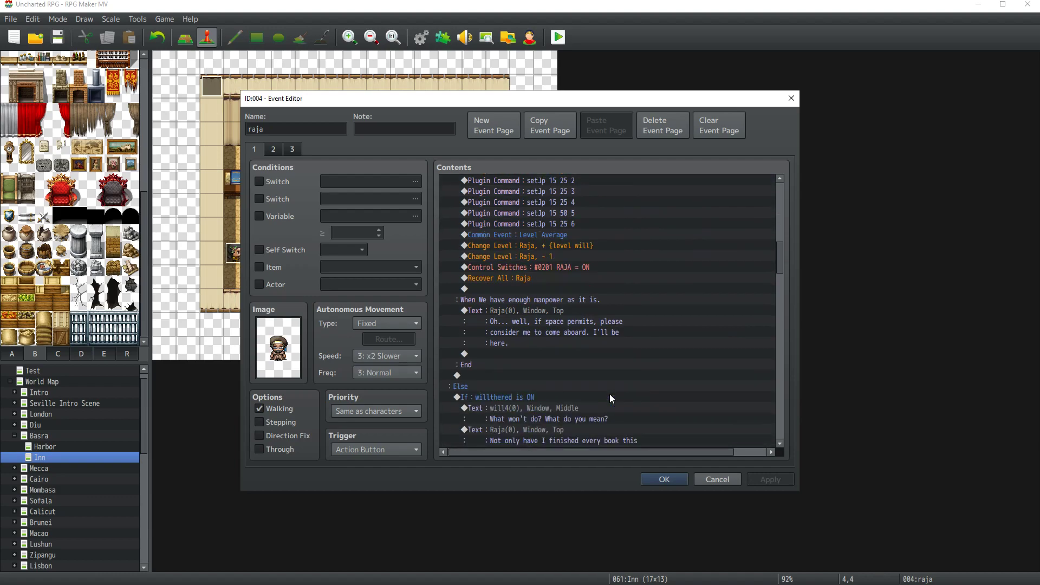
{"action": "left_click", "coordinate": [663, 480]}
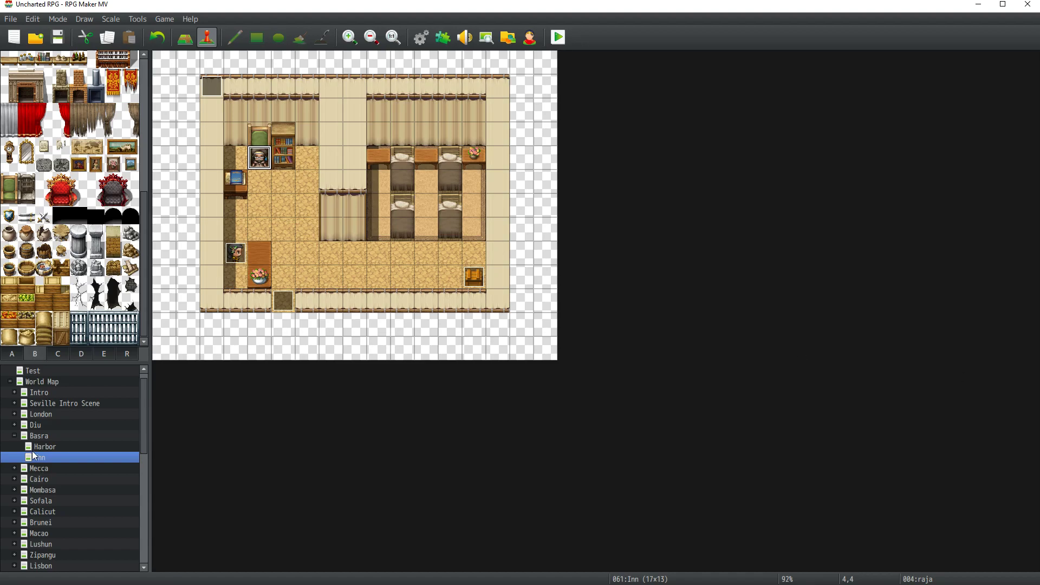
Step: Examine the two blank events outside the walls of Mecca's Hall map
{"action": "left_click", "coordinate": [14, 436]}
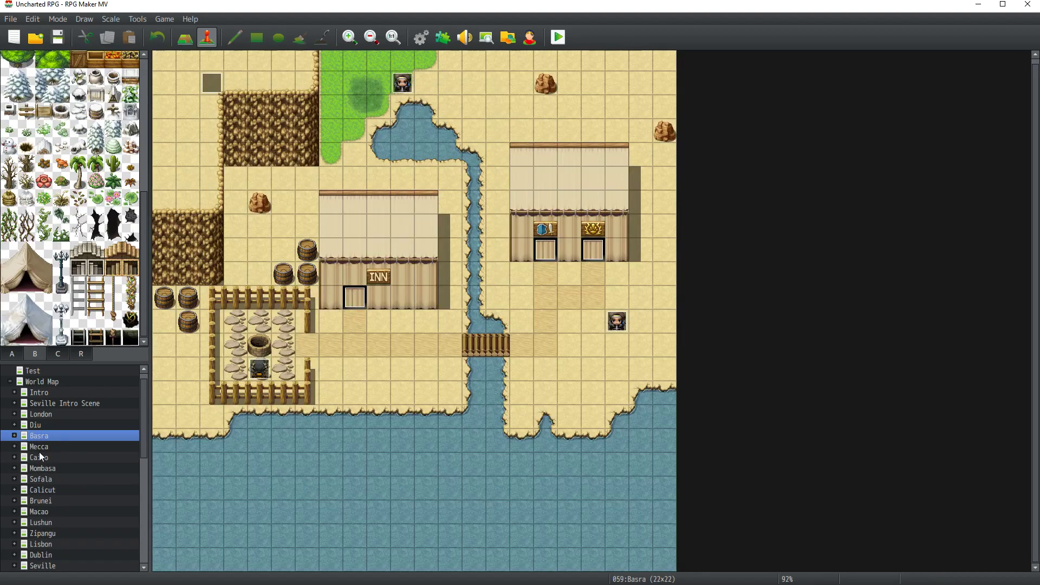
{"action": "left_click", "coordinate": [40, 448]}
{"action": "double_click", "coordinate": [33, 446]}
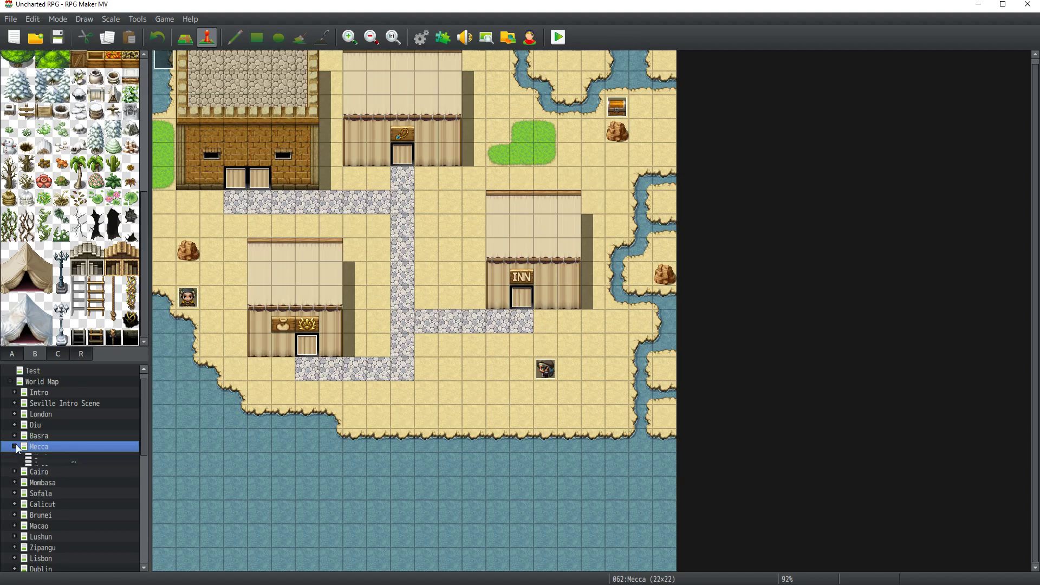
{"action": "left_click", "coordinate": [41, 490]}
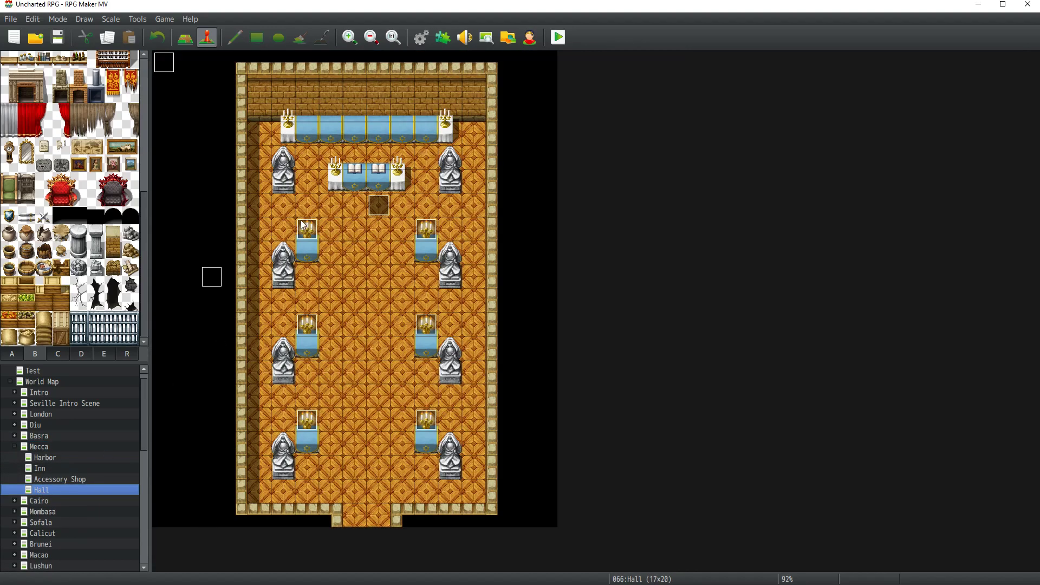
{"action": "double_click", "coordinate": [212, 276]}
{"action": "left_click", "coordinate": [666, 480]}
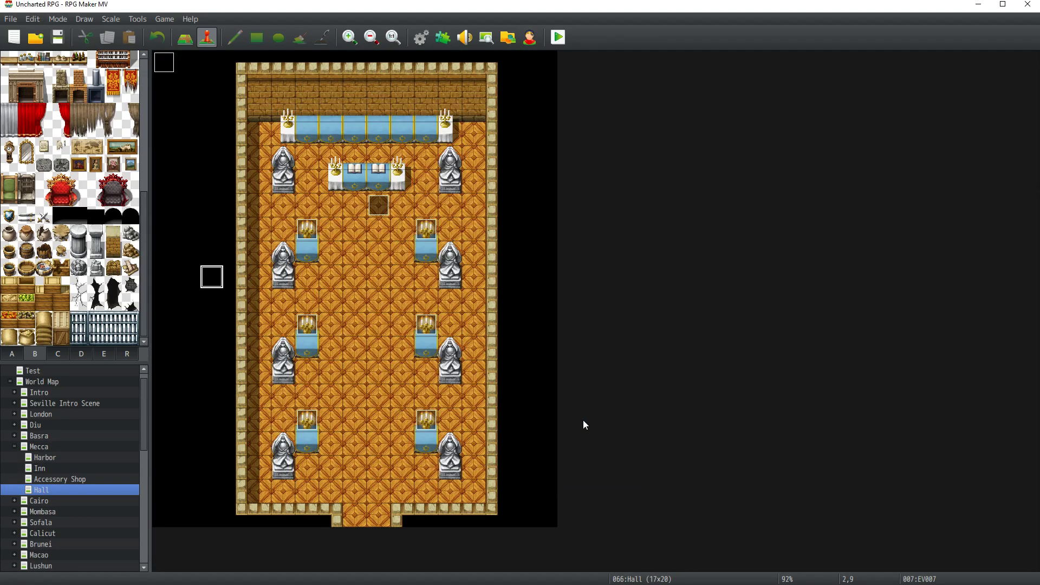
{"action": "double_click", "coordinate": [164, 63]}
{"action": "left_click", "coordinate": [664, 479]}
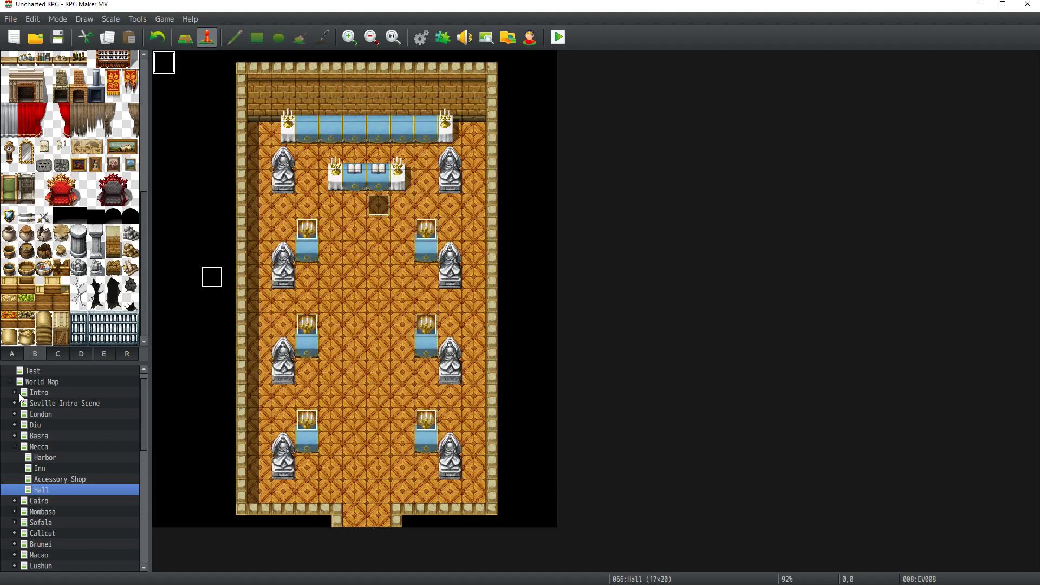
{"action": "left_click", "coordinate": [15, 447]}
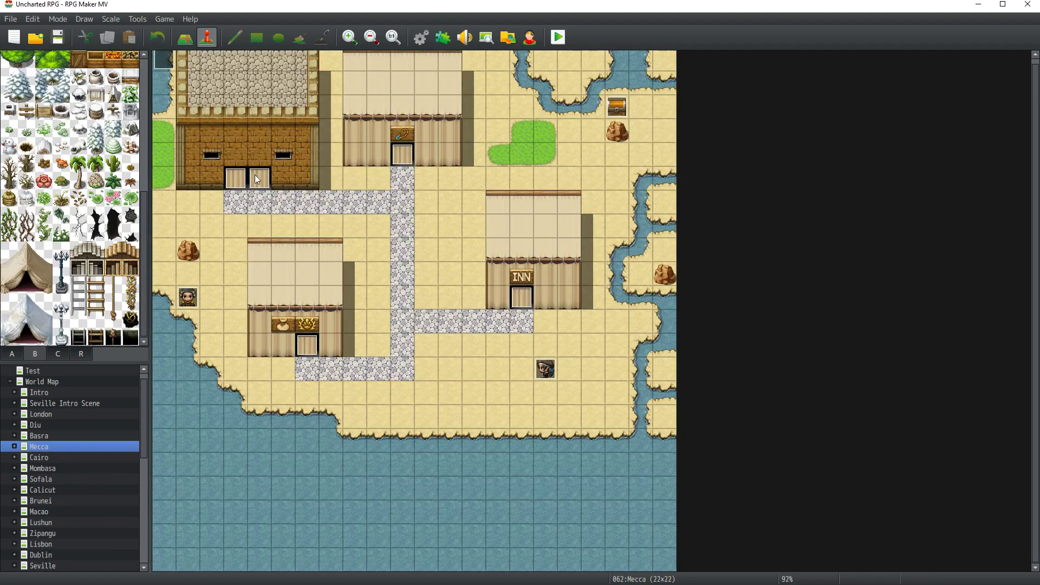
Step: Examine the third page of the villager event near the shore on the Cairo map
{"action": "left_click", "coordinate": [34, 455]}
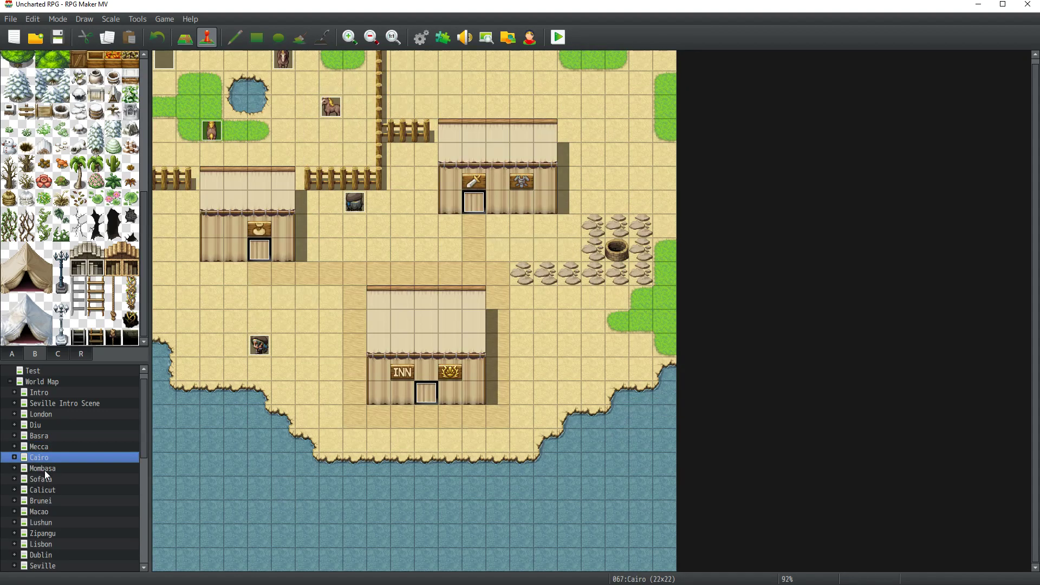
{"action": "double_click", "coordinate": [260, 347]}
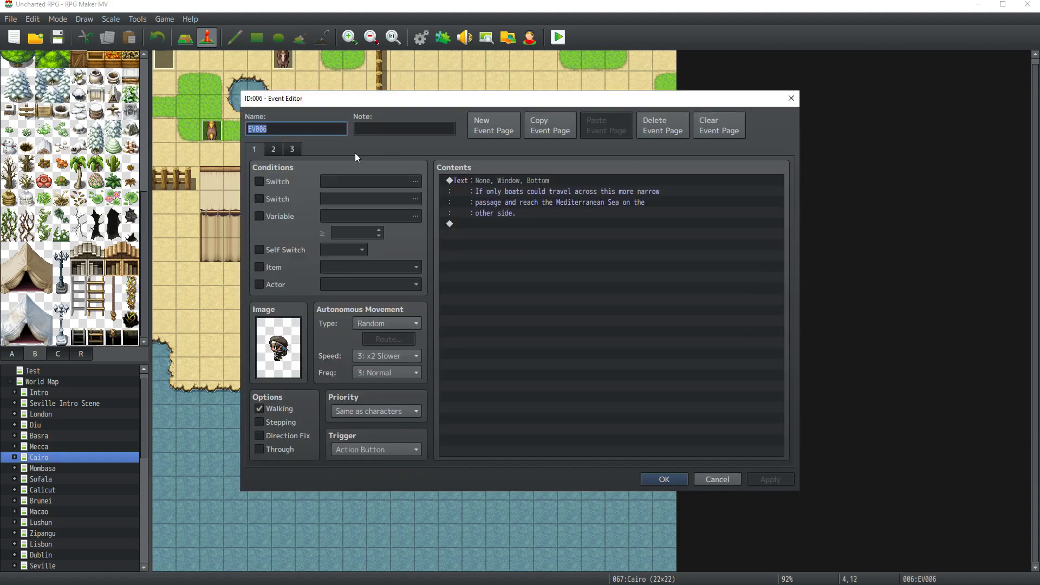
{"action": "left_click", "coordinate": [298, 151]}
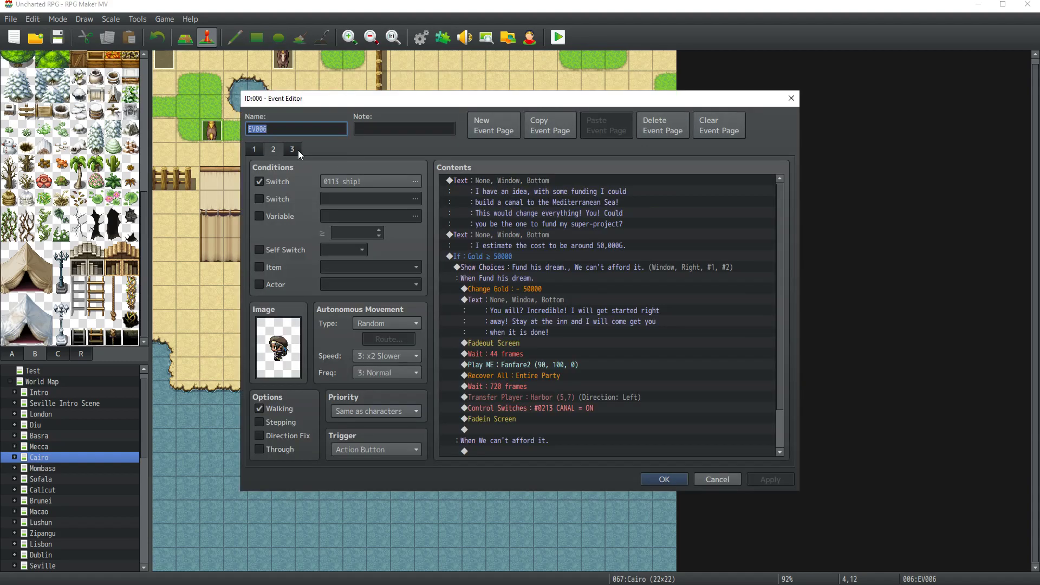
{"action": "left_click", "coordinate": [298, 151]}
{"action": "left_click", "coordinate": [790, 98]}
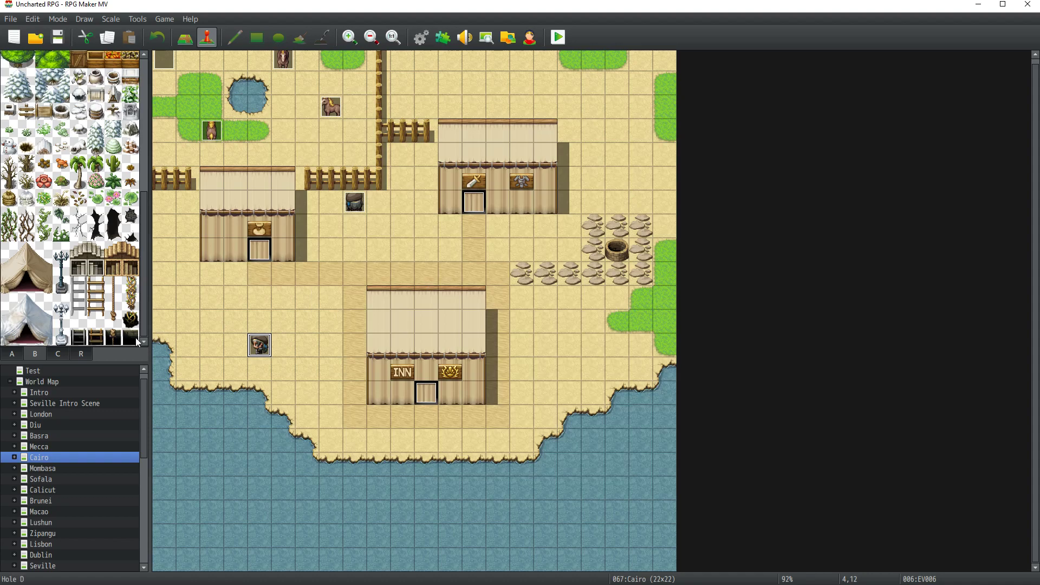
Step: Examine Okonkwo's dialogue event beside the beds in Sofala's Inn map
{"action": "scroll", "coordinate": [42, 496], "scroll_direction": "down", "scroll_amount": 1}
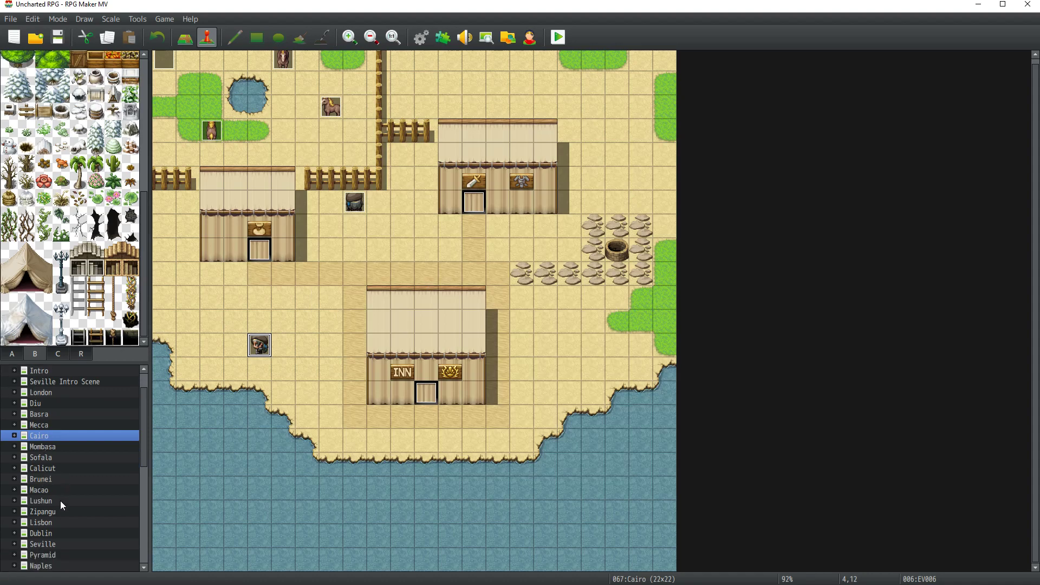
{"action": "left_click", "coordinate": [54, 455]}
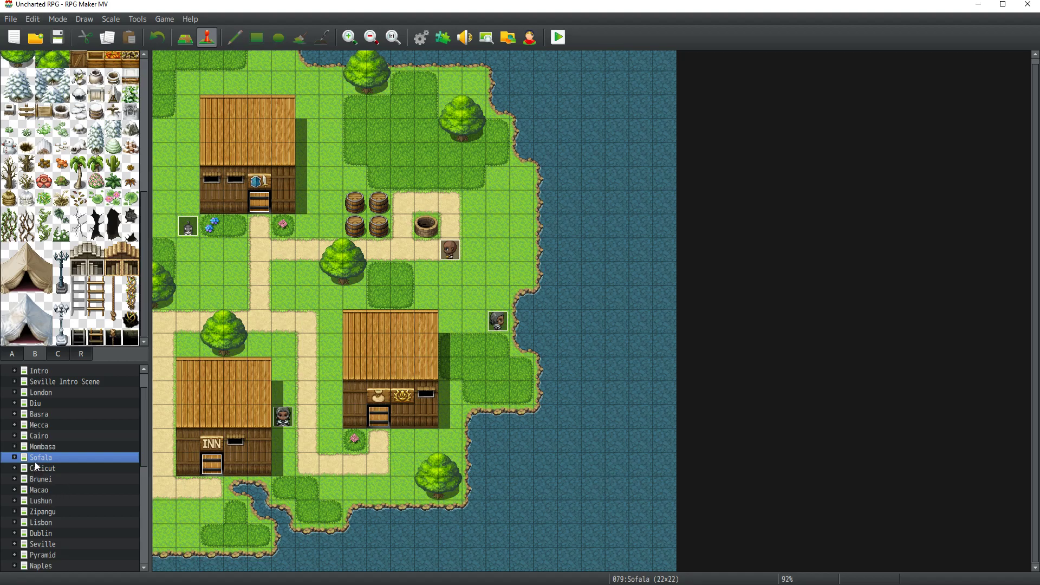
{"action": "left_click", "coordinate": [14, 458]}
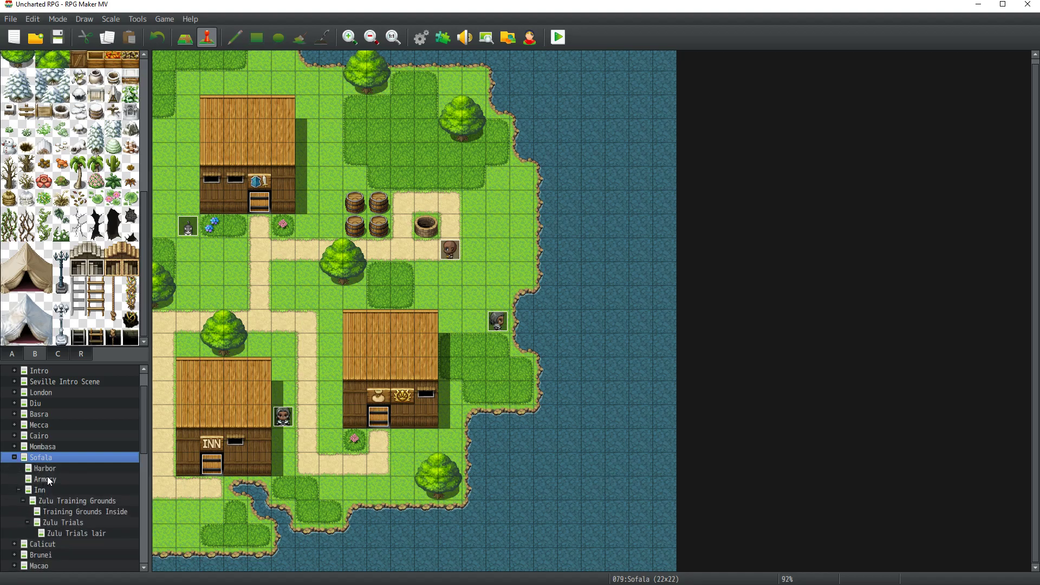
{"action": "left_click", "coordinate": [40, 490]}
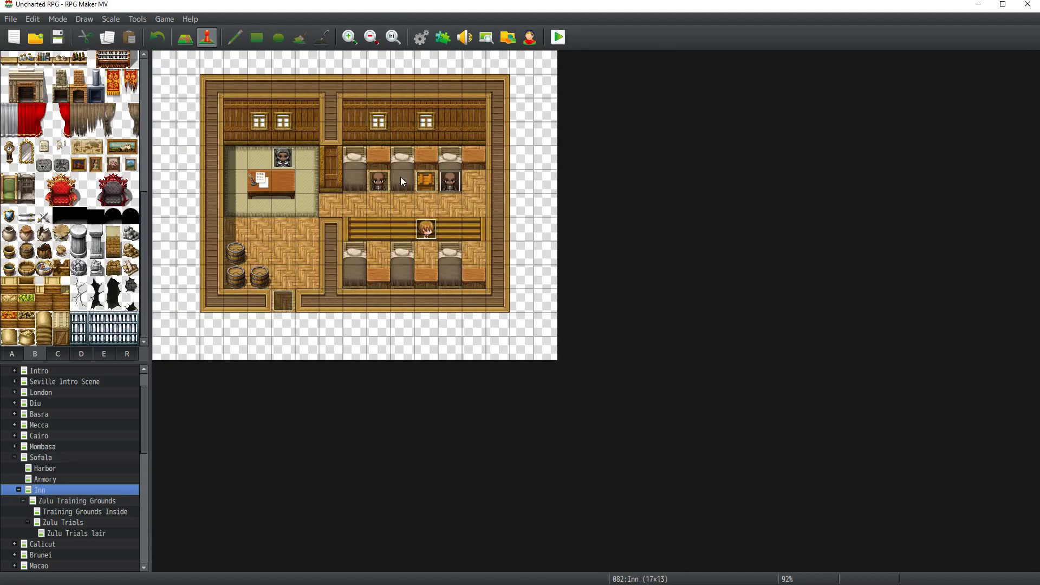
{"action": "double_click", "coordinate": [459, 180]}
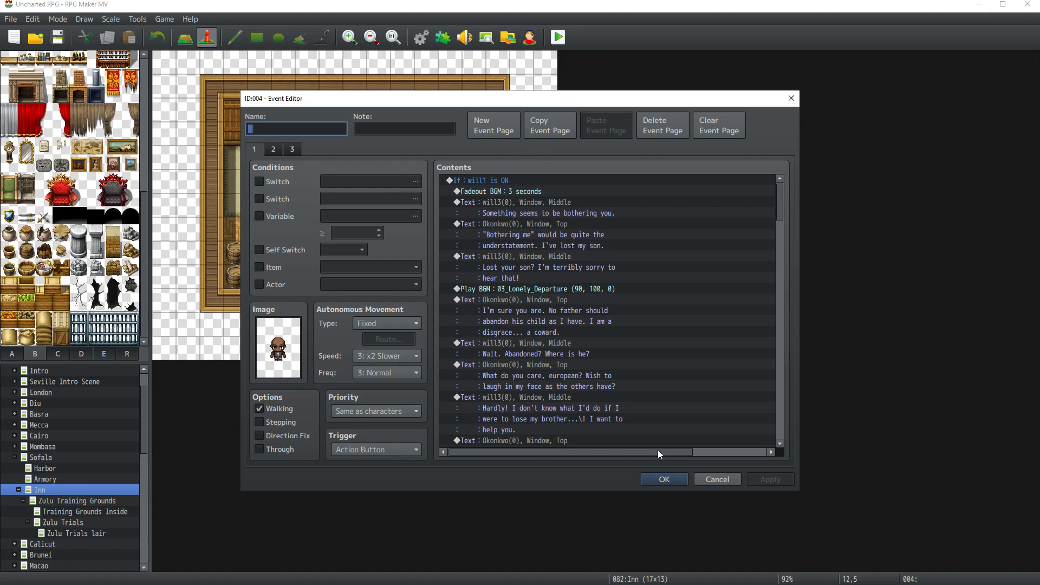
{"action": "left_click", "coordinate": [718, 479]}
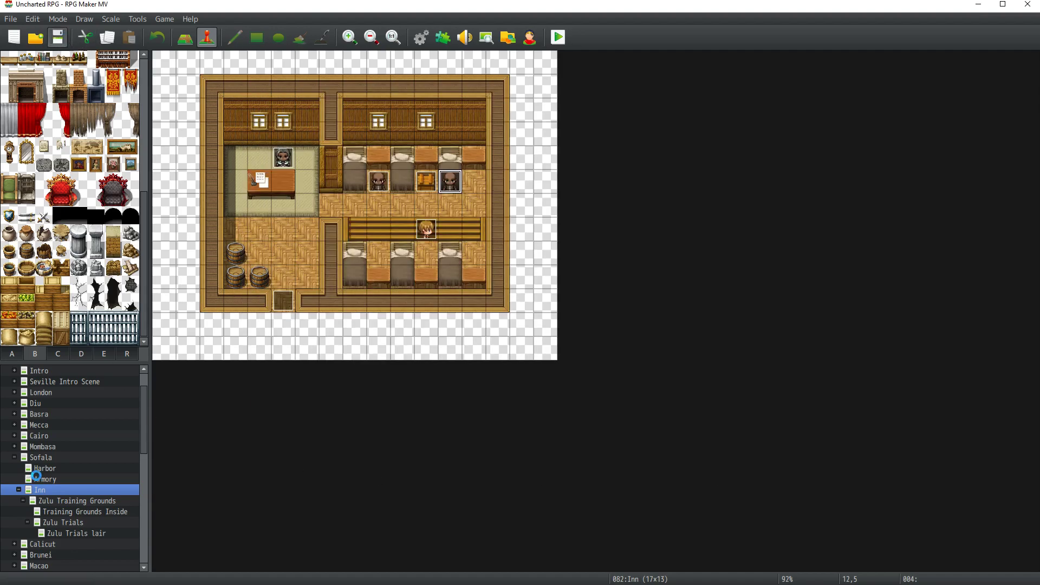
Step: Delete the second page of Raja's event in Basra's Inn map, accept the change and save the project
{"action": "scroll", "coordinate": [32, 447], "scroll_direction": "up", "scroll_amount": 1}
{"action": "left_click", "coordinate": [34, 437]}
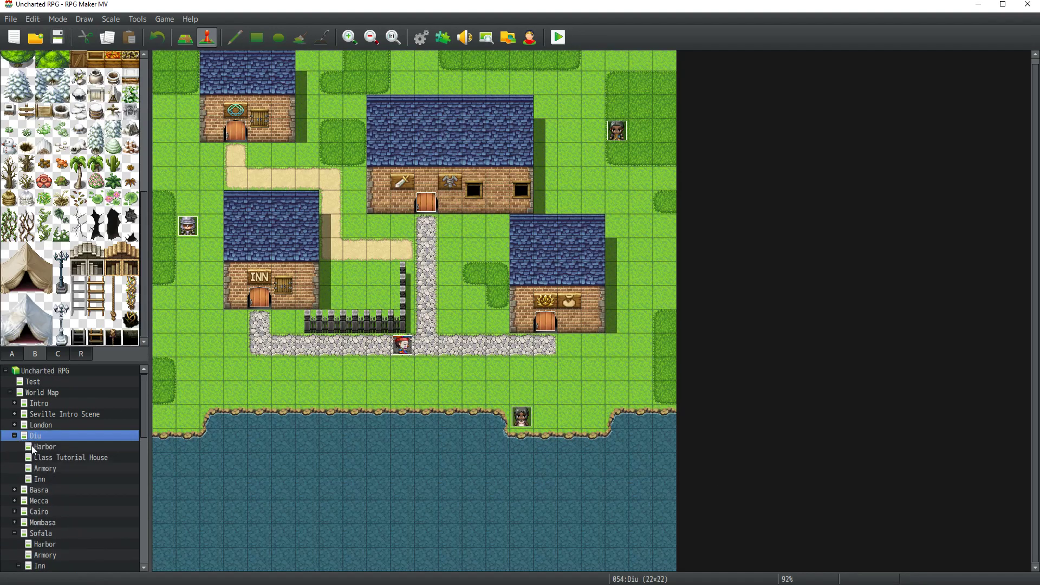
{"action": "left_click", "coordinate": [40, 480]}
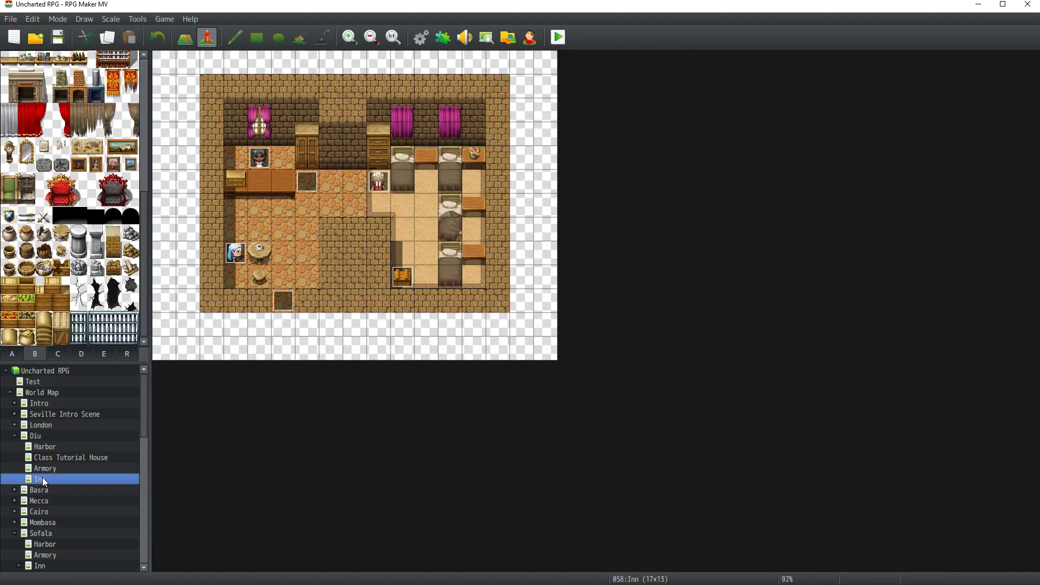
{"action": "left_click", "coordinate": [14, 436]}
{"action": "left_click", "coordinate": [14, 447]}
{"action": "left_click", "coordinate": [40, 468]}
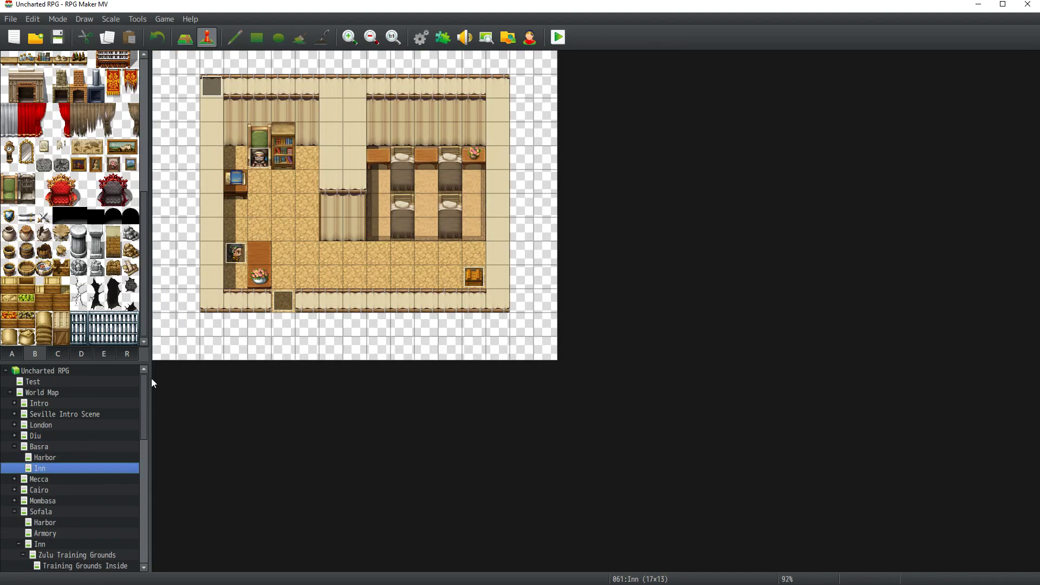
{"action": "double_click", "coordinate": [268, 164]}
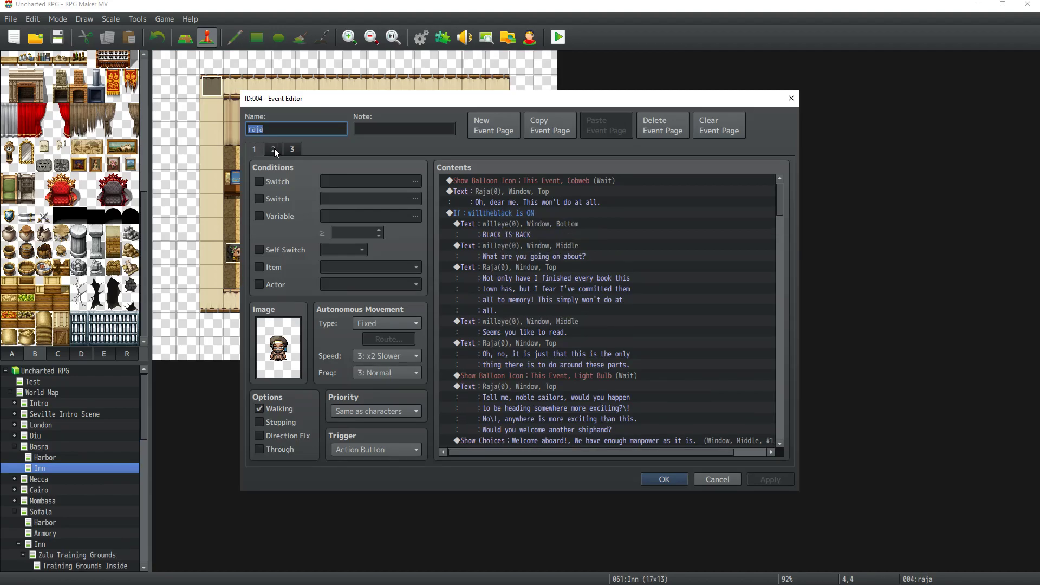
{"action": "left_click", "coordinate": [274, 148]}
{"action": "left_click", "coordinate": [663, 125]}
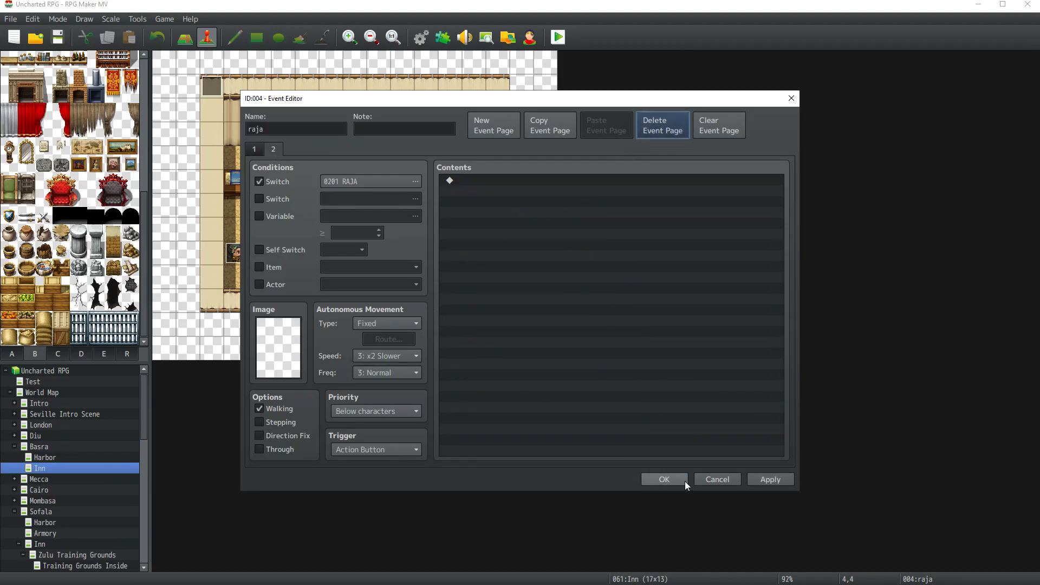
{"action": "left_click", "coordinate": [665, 480]}
{"action": "left_click", "coordinate": [57, 37]}
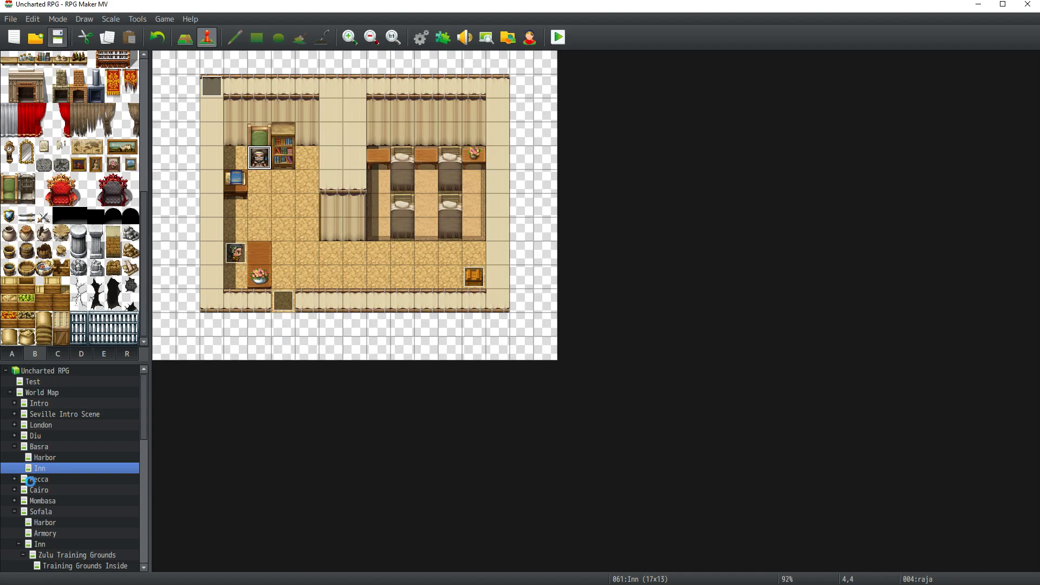
Step: Duplicate the first page of Okonkwo's event beside the beds in Sofala's Inn map
{"action": "left_click", "coordinate": [15, 448]}
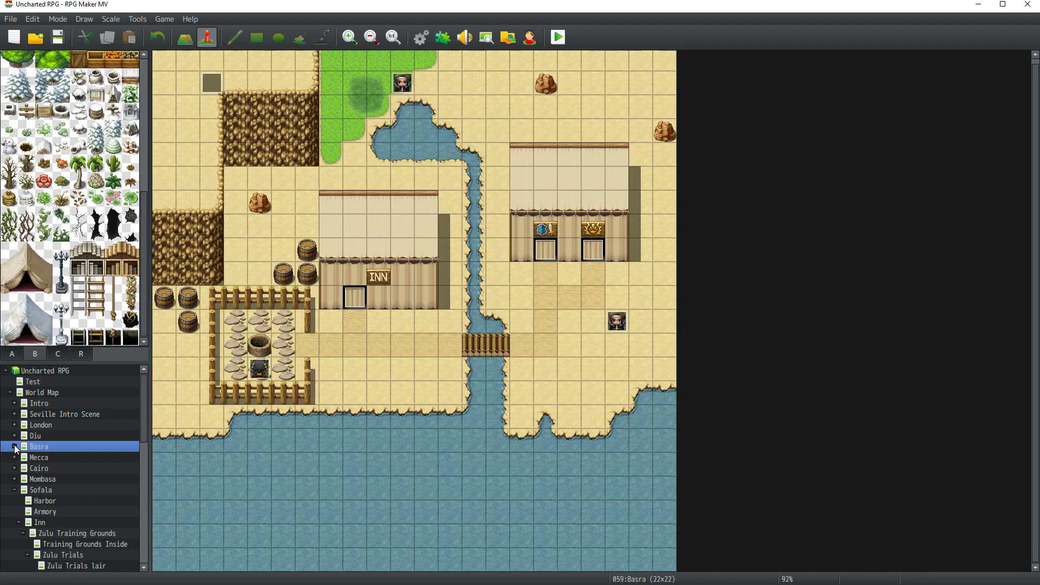
{"action": "scroll", "coordinate": [54, 493], "scroll_direction": "down", "scroll_amount": 2}
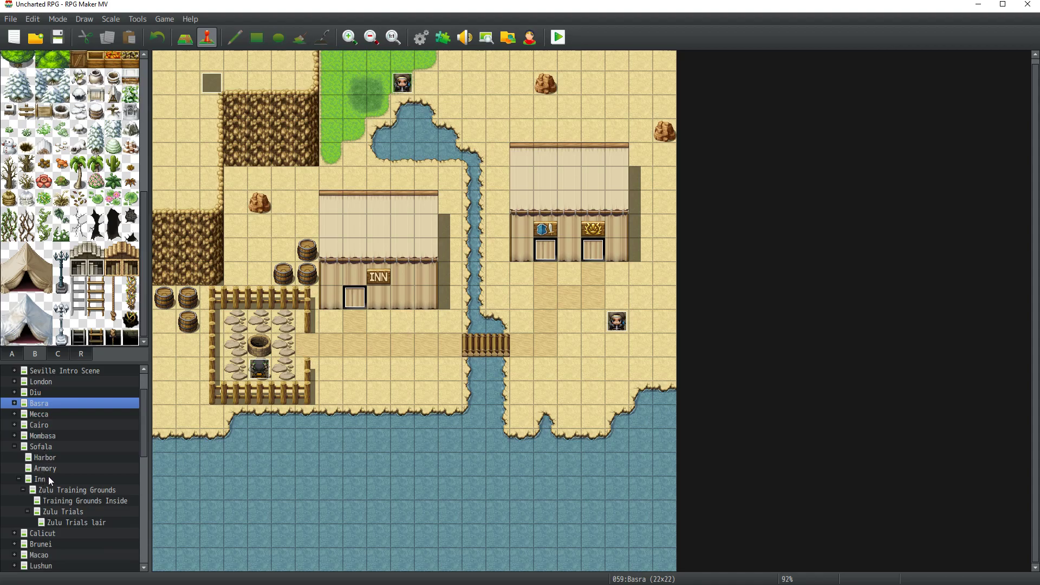
{"action": "left_click", "coordinate": [41, 446]}
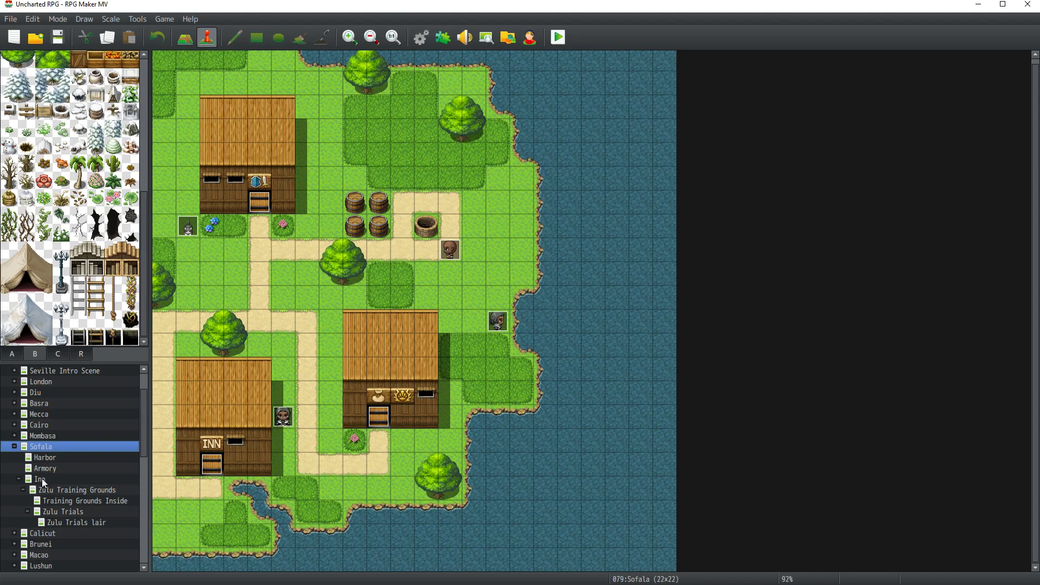
{"action": "left_click", "coordinate": [41, 479]}
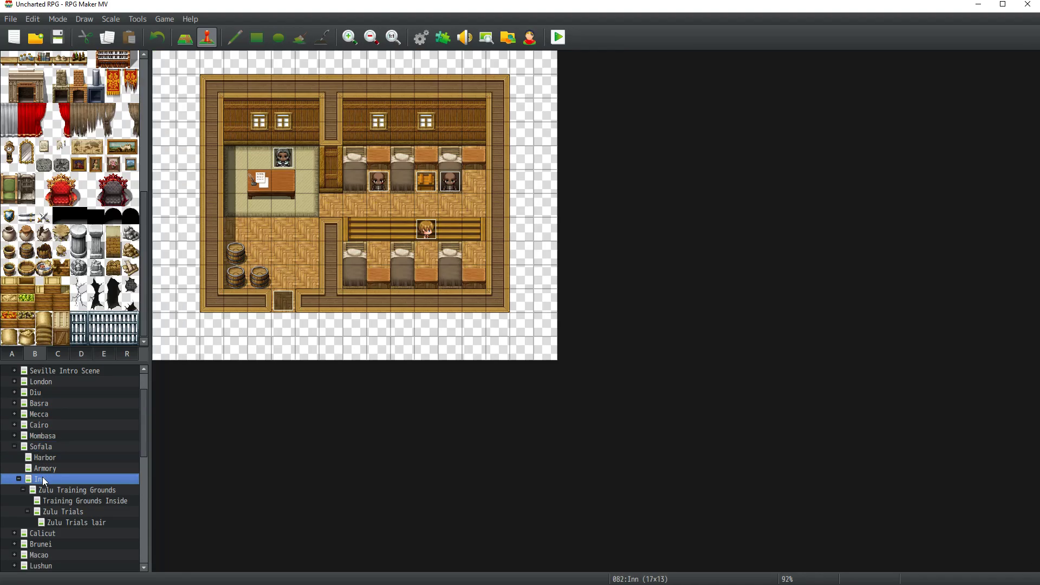
{"action": "double_click", "coordinate": [449, 181]}
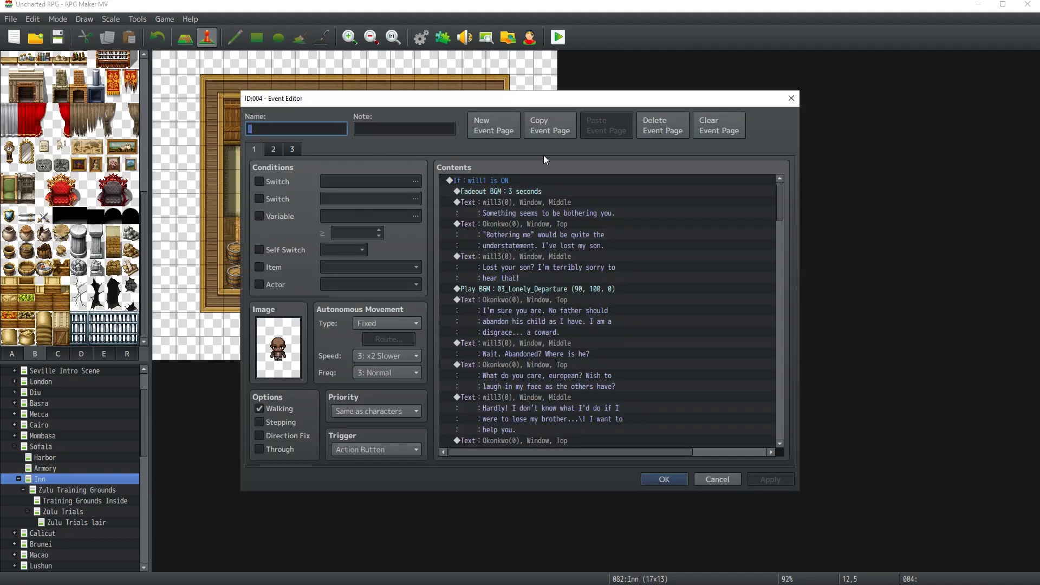
{"action": "left_click", "coordinate": [549, 126]}
{"action": "left_click", "coordinate": [605, 126]}
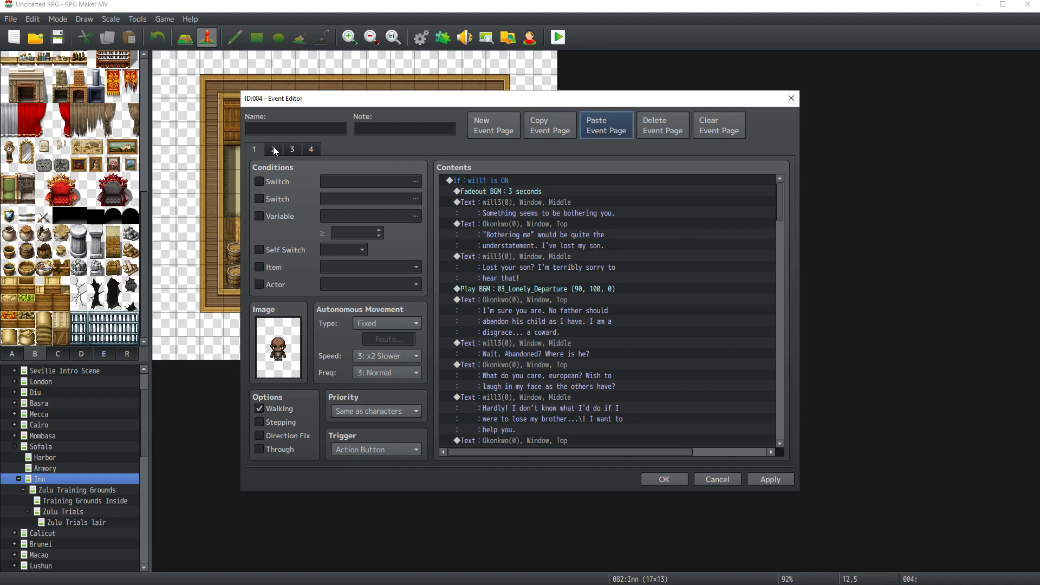
Step: Clear all commands from the first page of Okonkwo's event and accept the change
{"action": "left_click", "coordinate": [503, 181]}
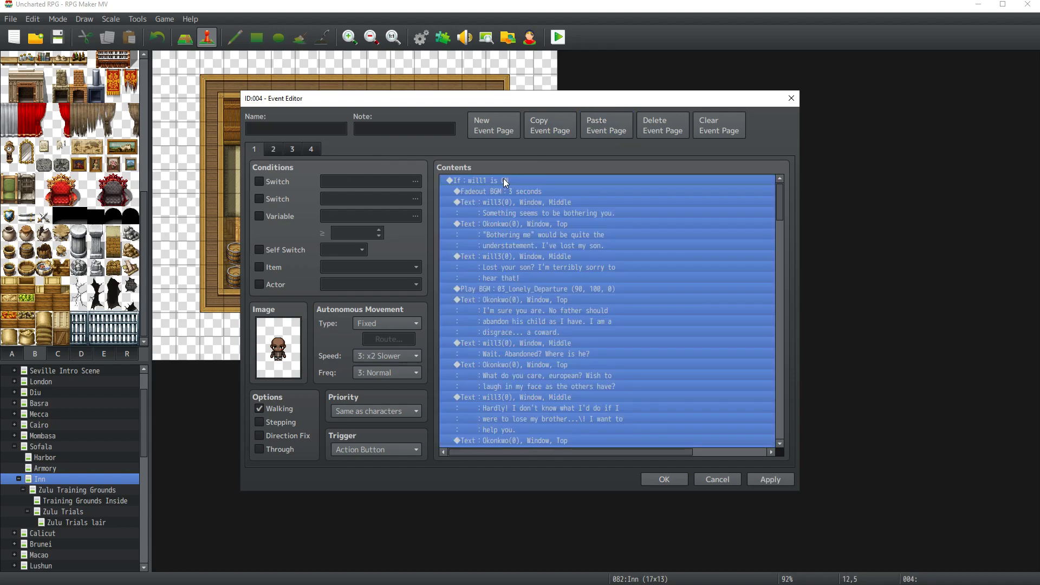
{"action": "key", "text": "Delete"}
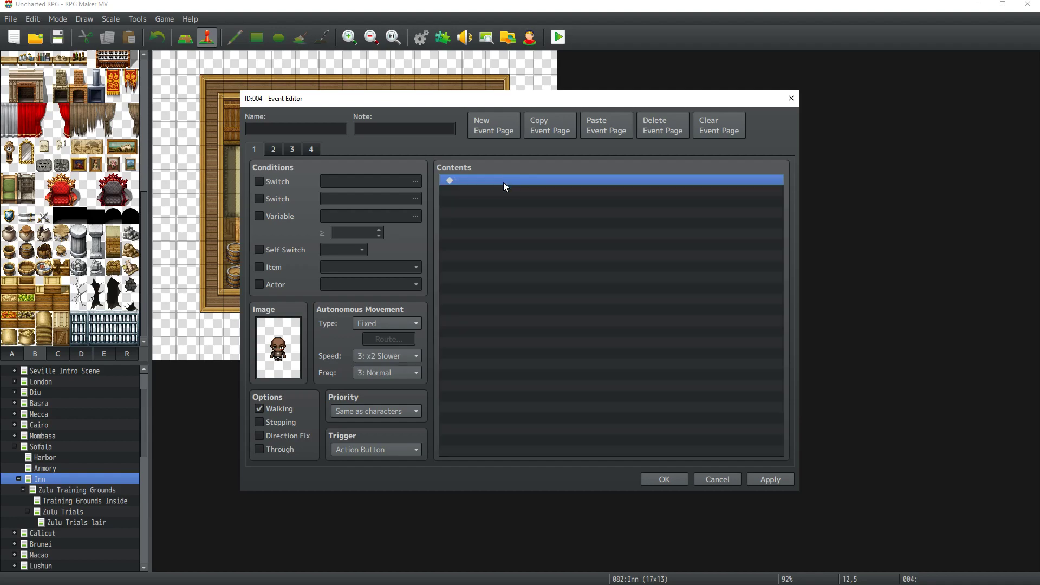
{"action": "left_click", "coordinate": [663, 477]}
Step: Copy the conditional branches of the Cond Will common event into the empty first page of Okonkwo's event
{"action": "left_click", "coordinate": [414, 37]}
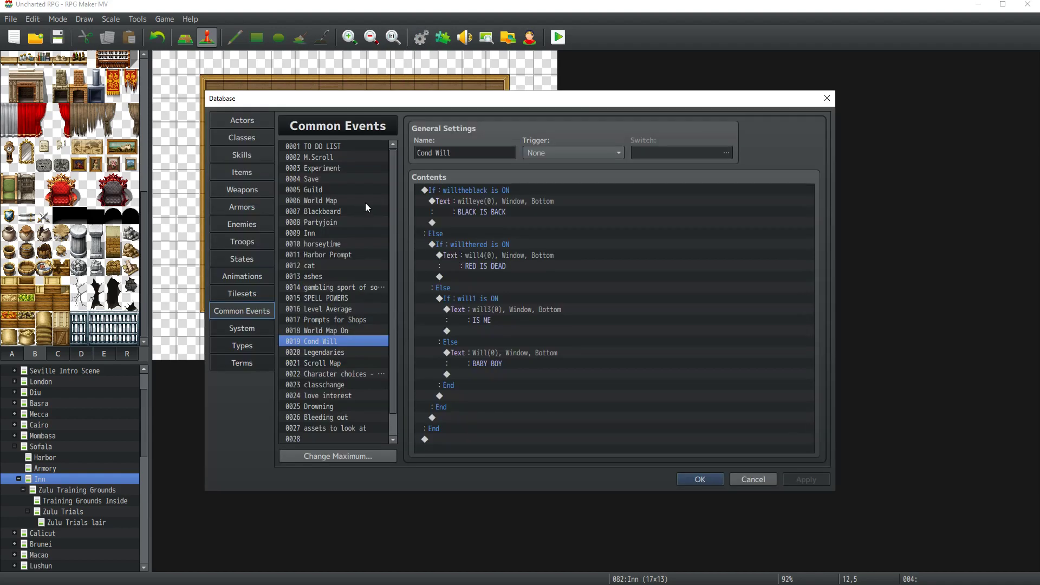
{"action": "left_click", "coordinate": [505, 185]}
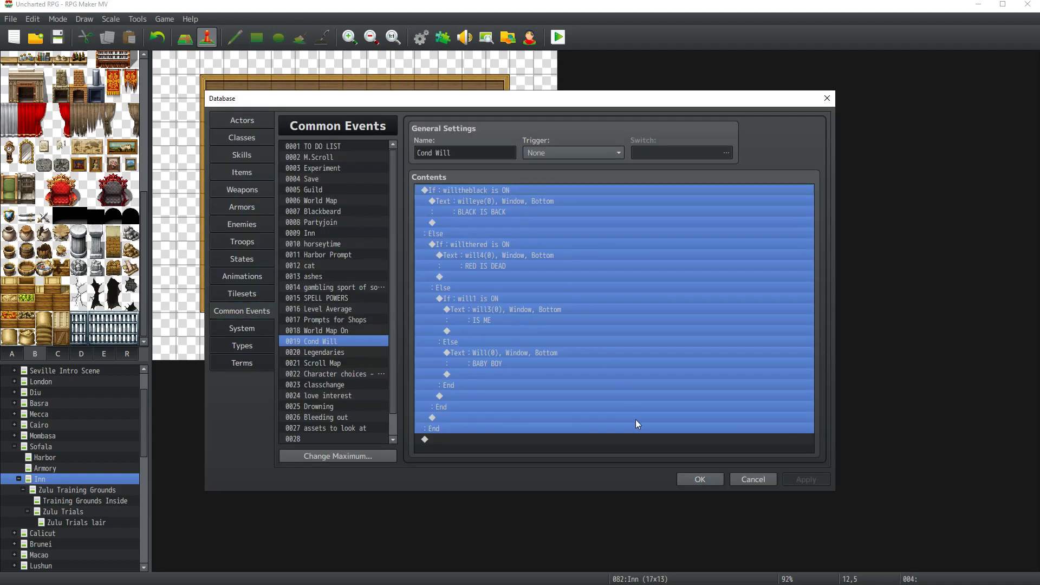
{"action": "left_click", "coordinate": [700, 479]}
{"action": "double_click", "coordinate": [451, 186]}
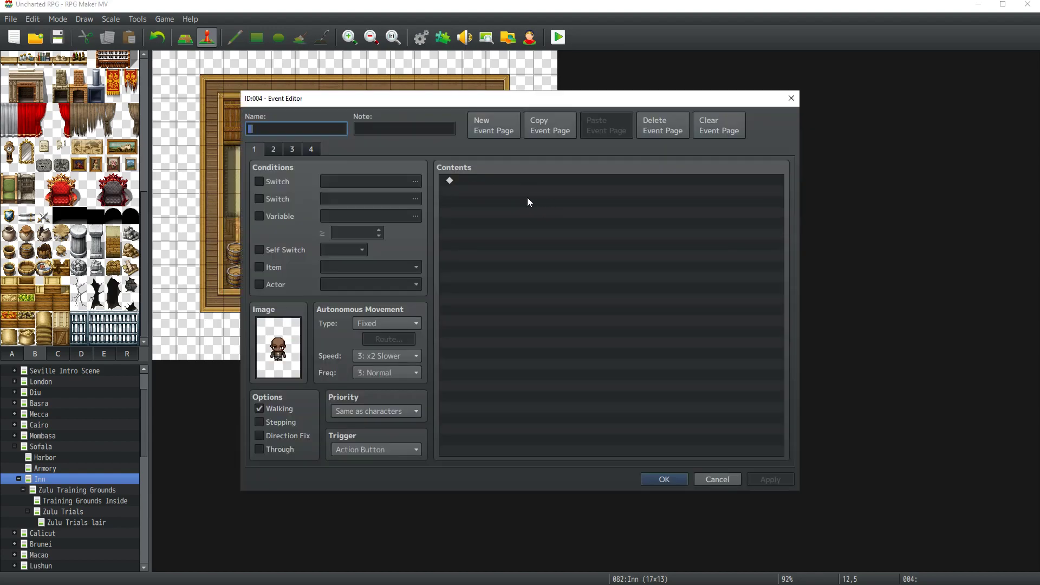
{"action": "left_click", "coordinate": [531, 217]}
{"action": "key", "text": "ctrl+v"}
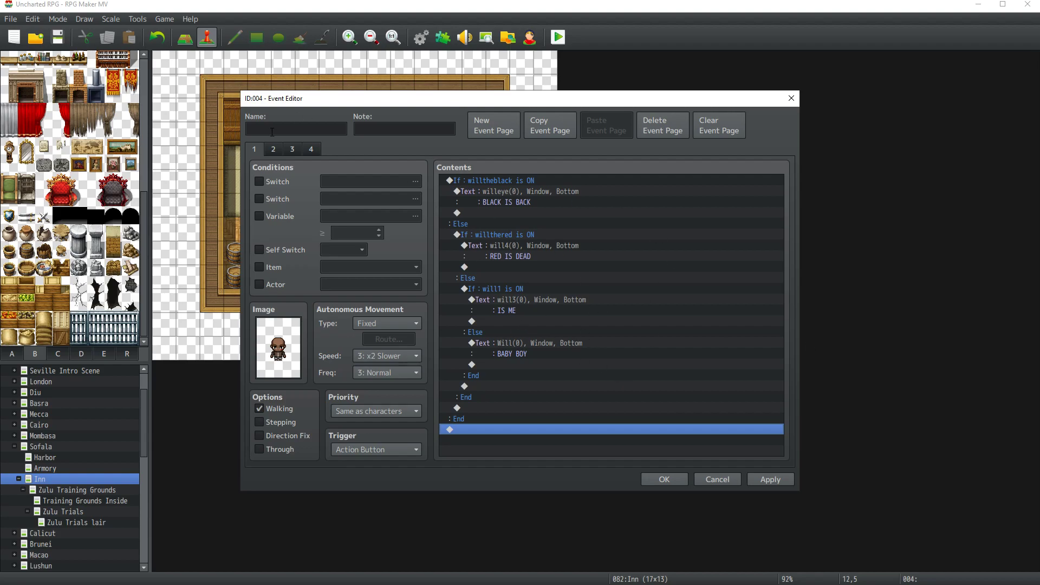
{"action": "key", "text": "ctrl+v"}
Step: Copy the will1 dialogue, from the BGM fadeout through the choices, from page 2 into page 1's will1 branch
{"action": "left_click", "coordinate": [513, 192]}
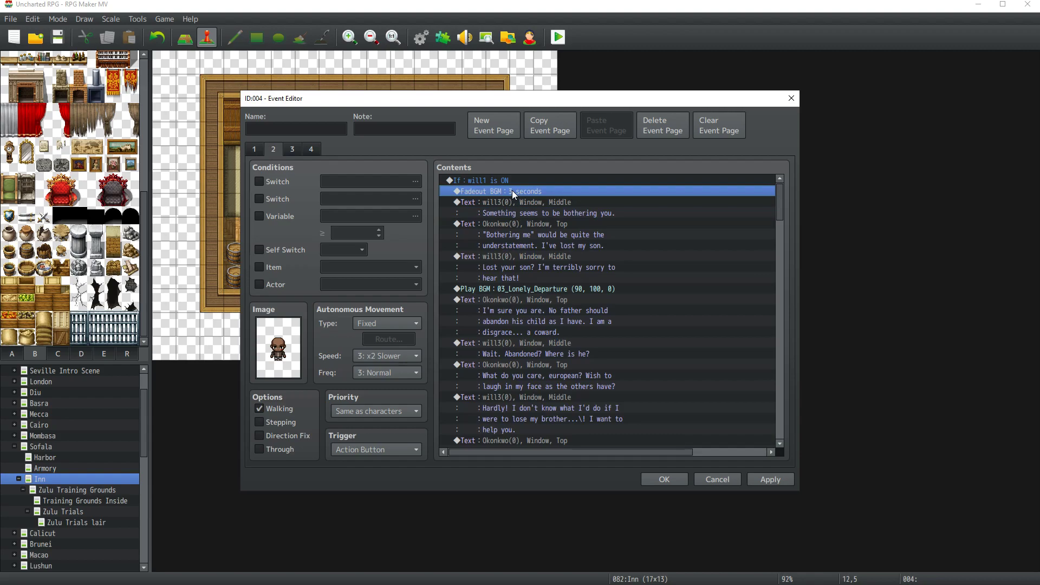
{"action": "scroll", "coordinate": [543, 278], "scroll_direction": "down", "scroll_amount": 10}
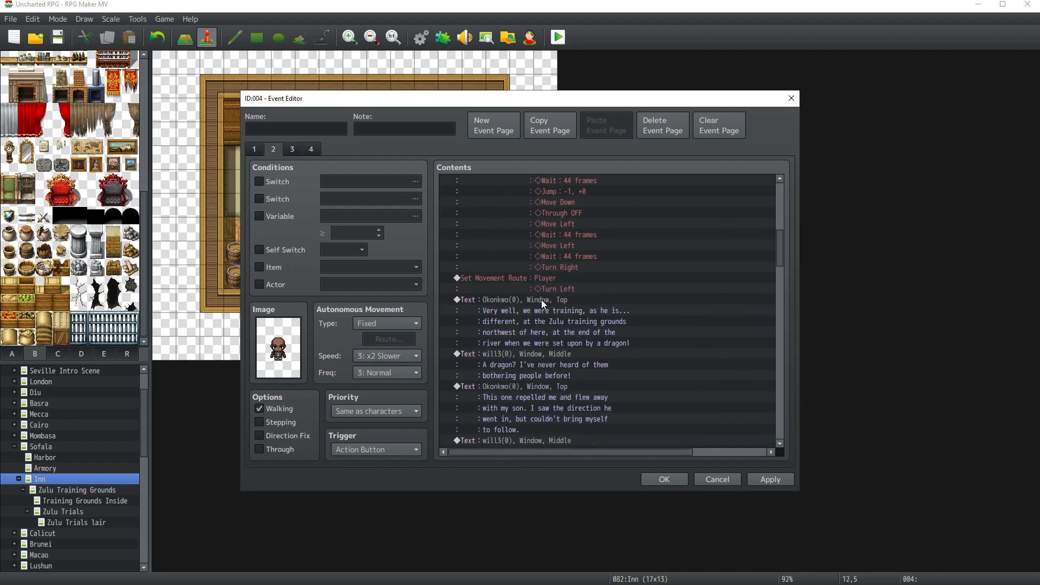
{"action": "scroll", "coordinate": [541, 300], "scroll_direction": "down", "scroll_amount": 8}
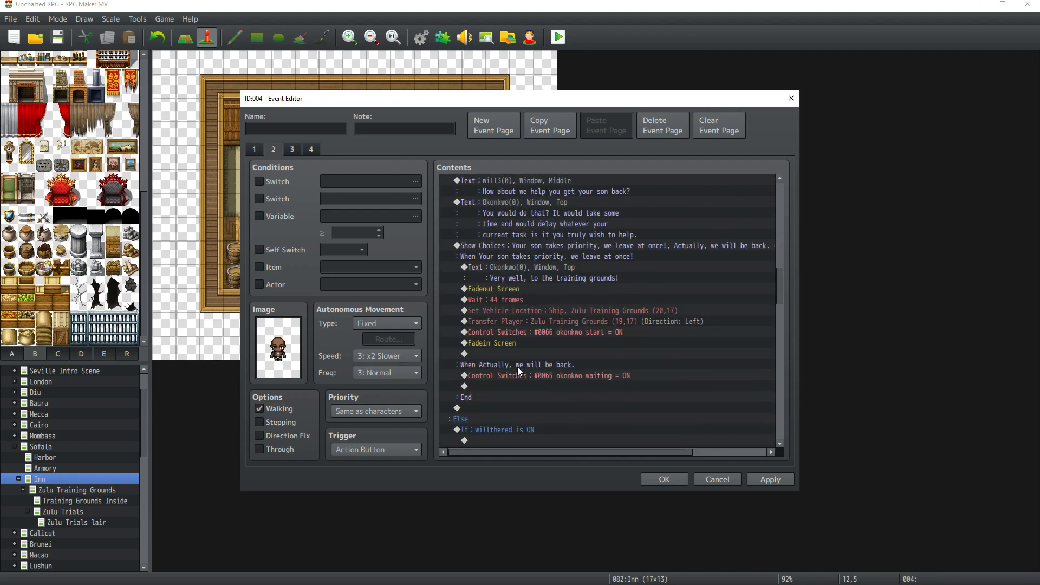
{"action": "left_click", "coordinate": [518, 366], "text": "shift"}
{"action": "key", "text": "Delete"}
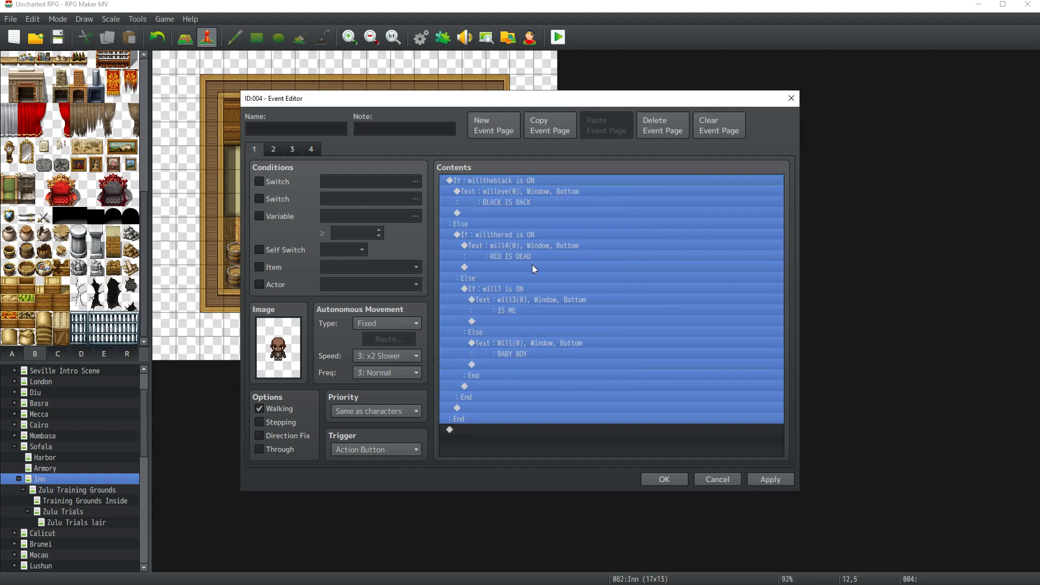
{"action": "left_click", "coordinate": [507, 236]}
{"action": "left_click", "coordinate": [514, 298]}
{"action": "left_click", "coordinate": [516, 321]}
{"action": "key", "text": "ctrl+v"}
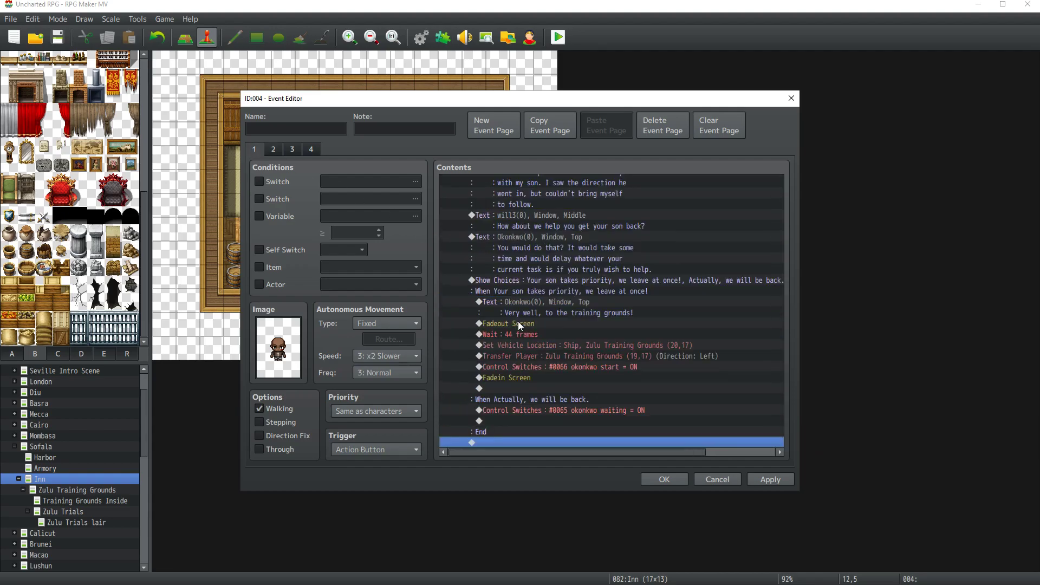
Step: Delete the "IS ME" placeholder text from the will1 branch
{"action": "scroll", "coordinate": [518, 321], "scroll_direction": "up", "scroll_amount": 15}
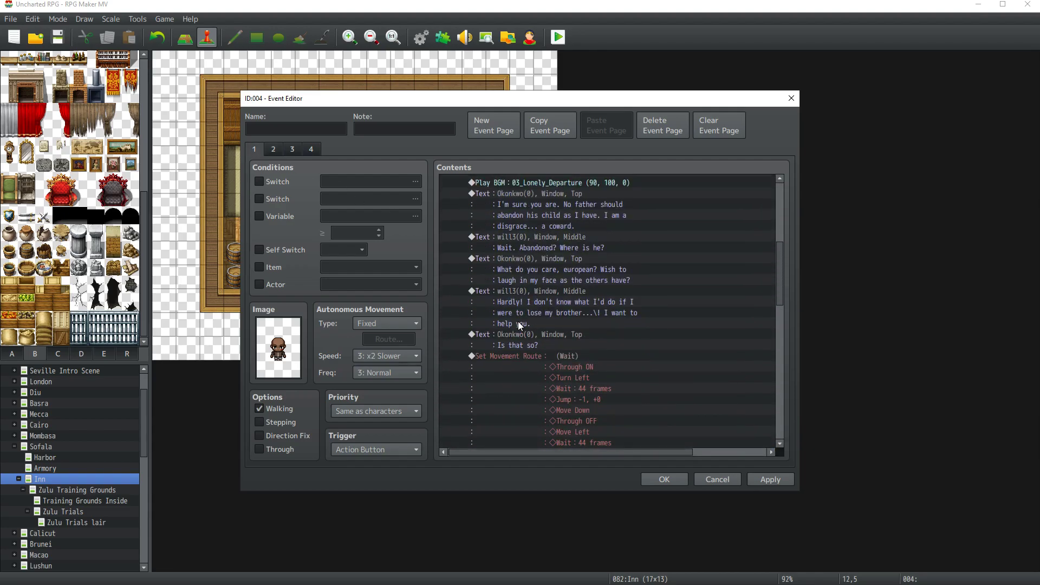
{"action": "scroll", "coordinate": [518, 324], "scroll_direction": "up", "scroll_amount": 7}
{"action": "left_click", "coordinate": [510, 291]}
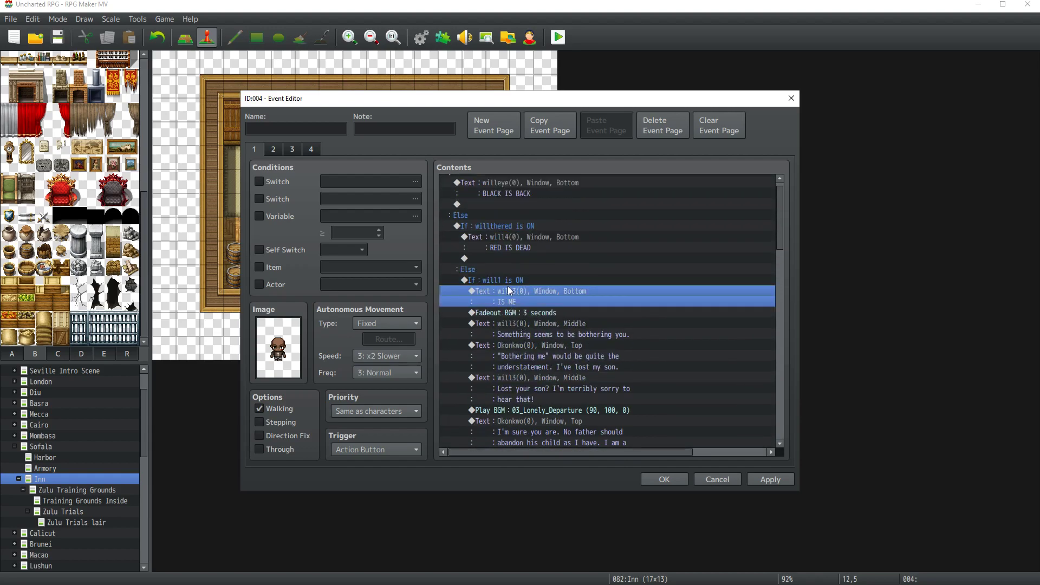
{"action": "key", "text": "Delete"}
Step: Paste the copied dialogue into the willthered branch and delete its "RED IS DEAD" placeholder text
{"action": "left_click", "coordinate": [506, 267]}
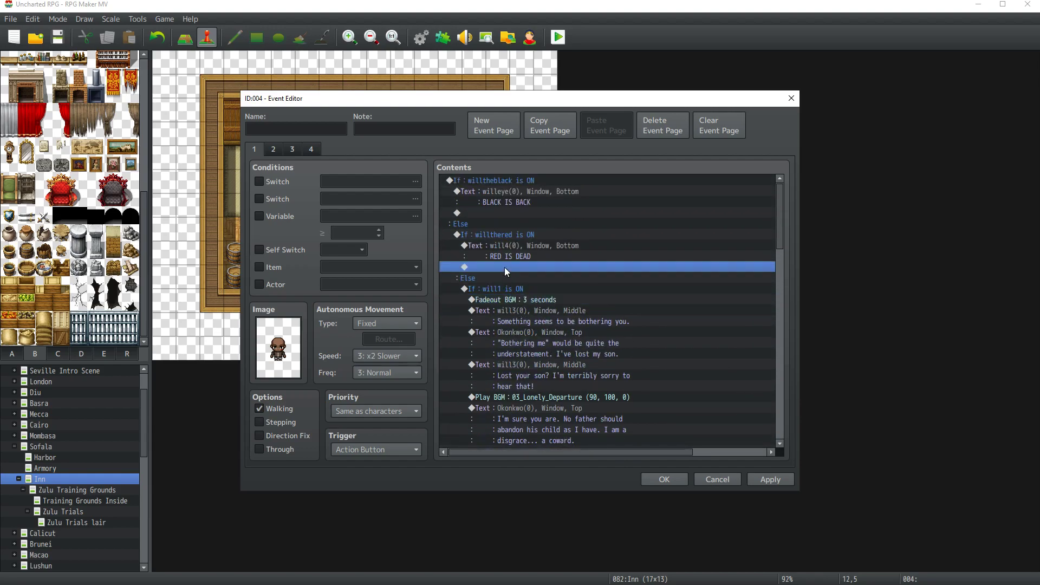
{"action": "scroll", "coordinate": [501, 290], "scroll_direction": "down", "scroll_amount": 10}
{"action": "scroll", "coordinate": [501, 291], "scroll_direction": "up", "scroll_amount": 10}
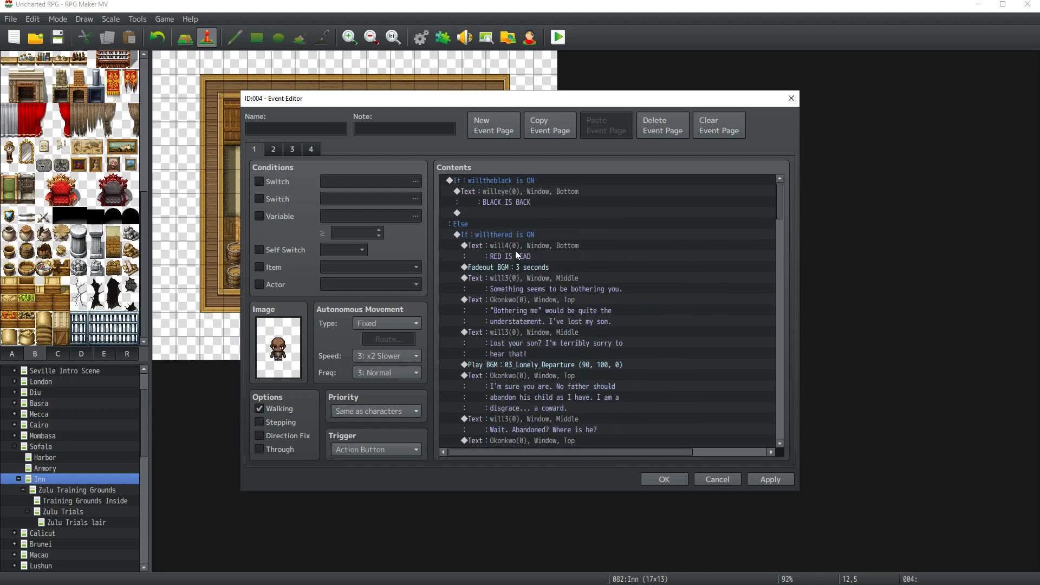
{"action": "left_click", "coordinate": [516, 250]}
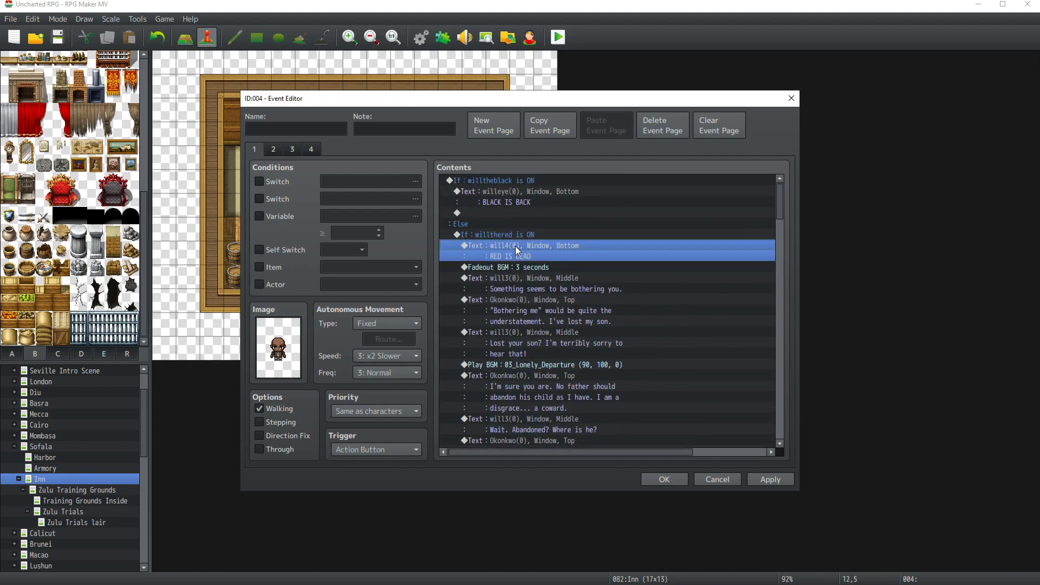
{"action": "key", "text": "Delete"}
Step: Change the face of the willthered line "Something seems to be bothering you." to will4
{"action": "double_click", "coordinate": [516, 252]}
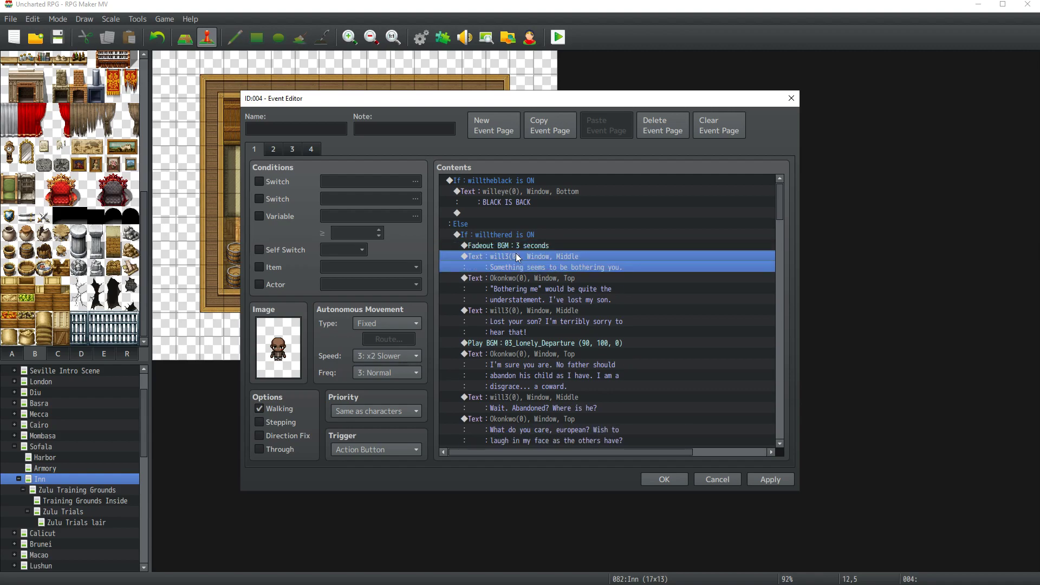
{"action": "double_click", "coordinate": [490, 297]}
{"action": "left_click", "coordinate": [456, 388]}
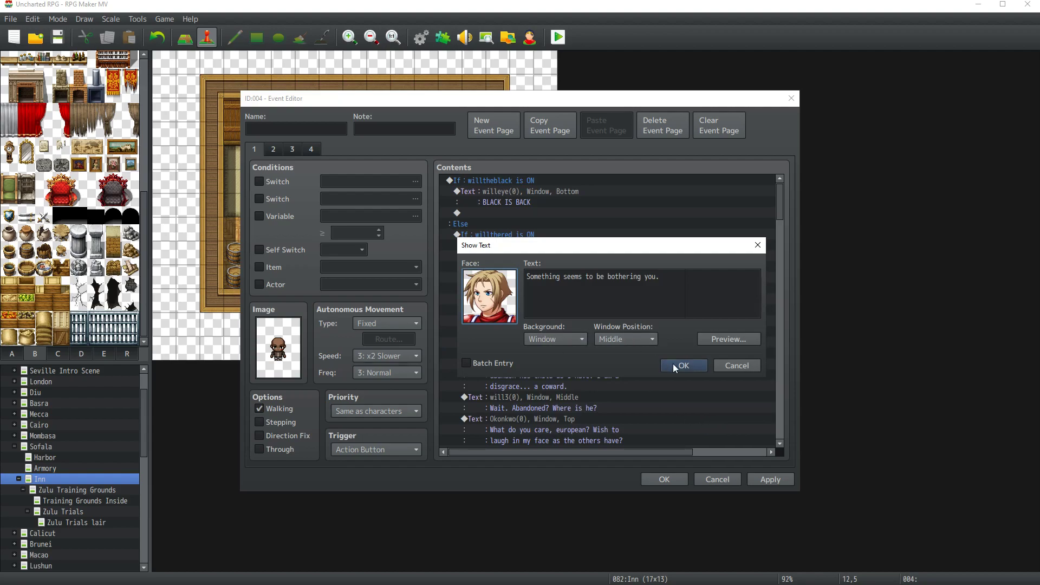
{"action": "left_click", "coordinate": [676, 366]}
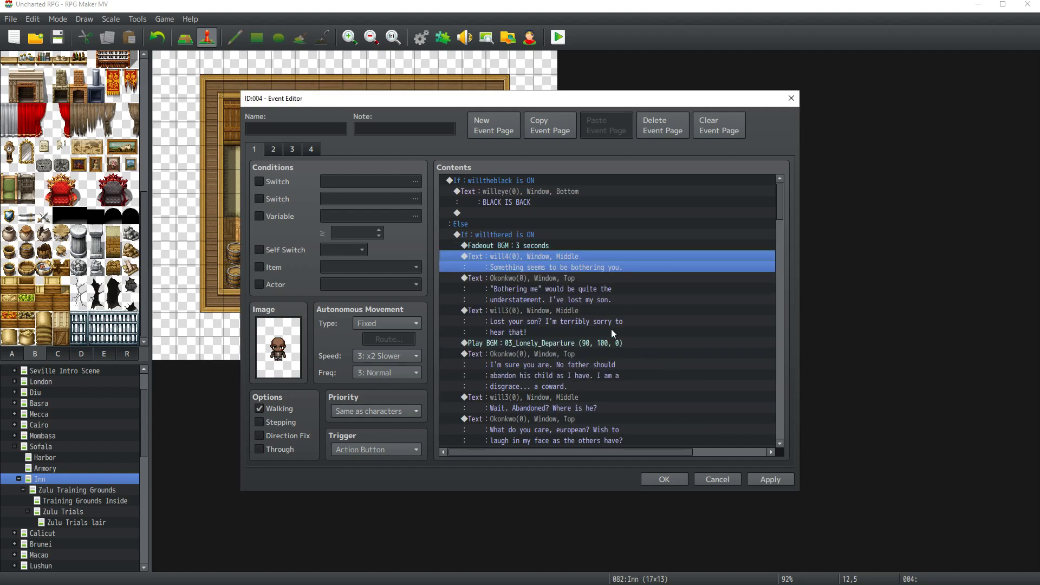
Step: Give the willthered "Lost your son?" line the will4 face and reword it to "Lost your son? I feel your pain."
{"action": "double_click", "coordinate": [526, 312]}
{"action": "double_click", "coordinate": [498, 306]}
{"action": "left_click", "coordinate": [460, 386]}
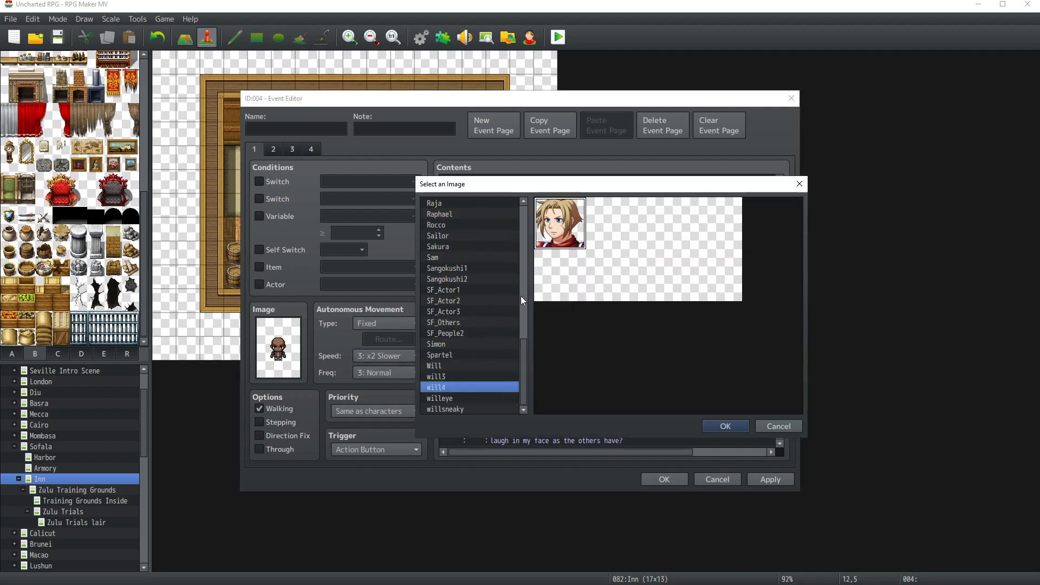
{"action": "double_click", "coordinate": [561, 227]}
{"action": "left_click", "coordinate": [599, 285]}
{"action": "left_click_drag", "start_coordinate": [598, 285], "coordinate": [584, 278]}
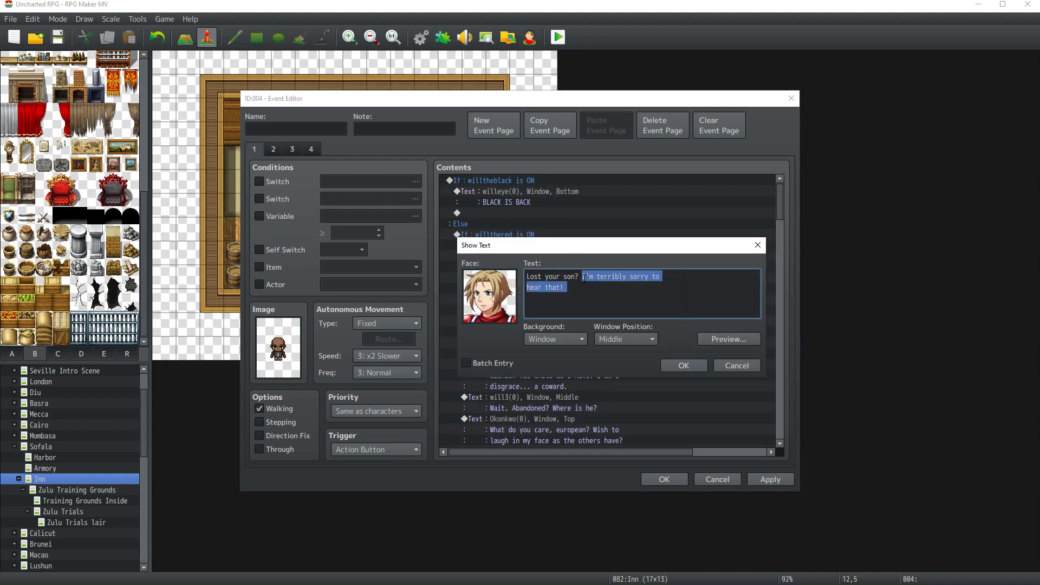
{"action": "type", "text": "I feel "}
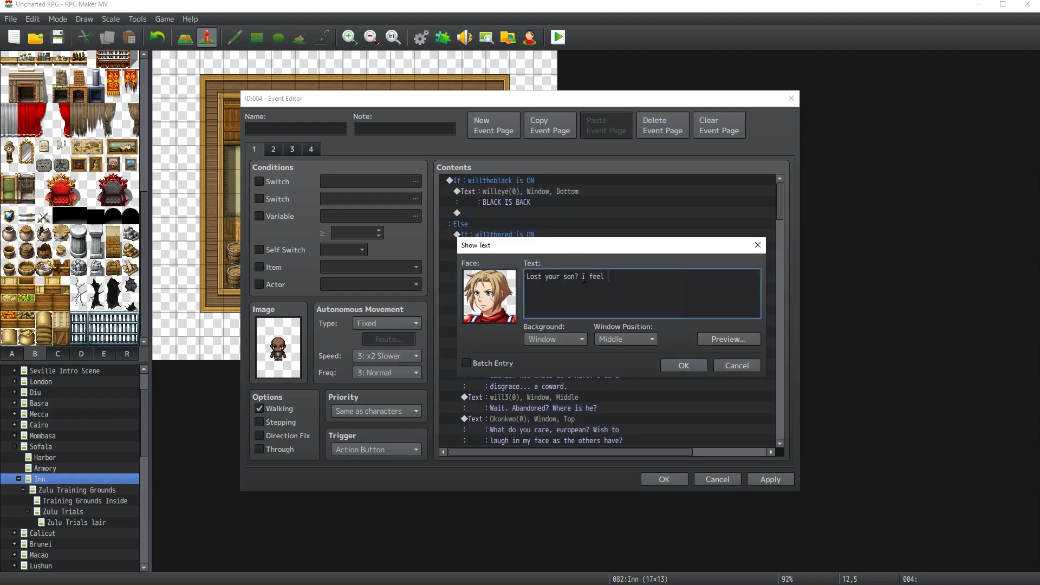
{"action": "type", "text": "your pain."}
{"action": "left_click", "coordinate": [684, 365]}
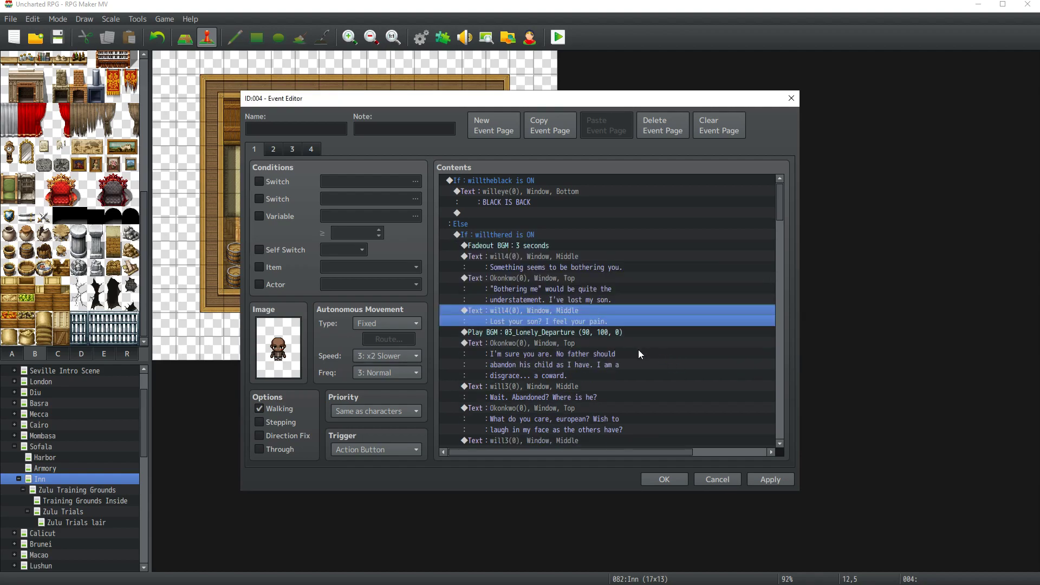
Step: Reword the opening of Okonkwo's willthered reply from "I'm sure you are." to "You are as I."
{"action": "left_click", "coordinate": [568, 347]}
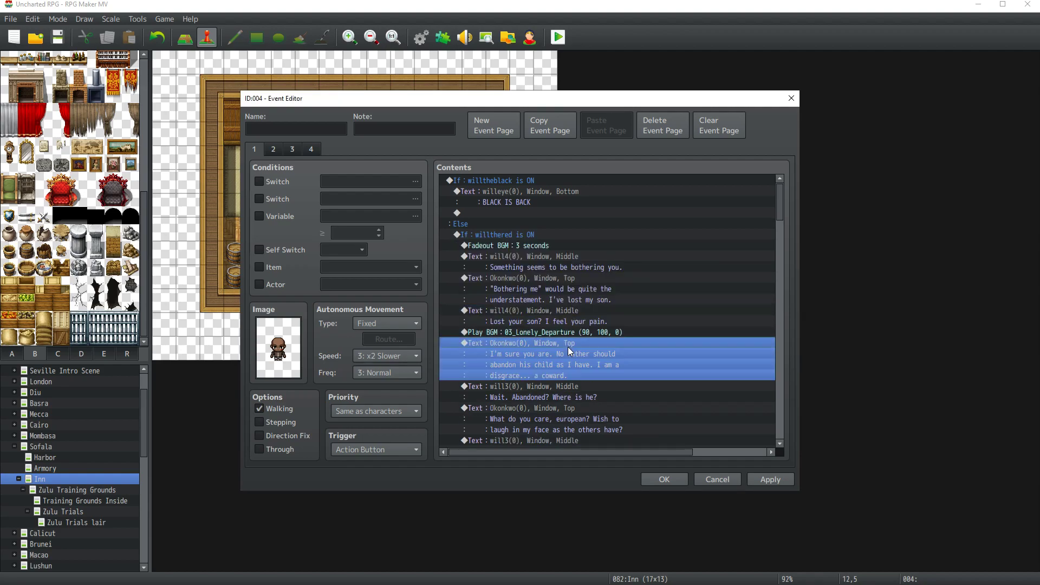
{"action": "double_click", "coordinate": [564, 339]}
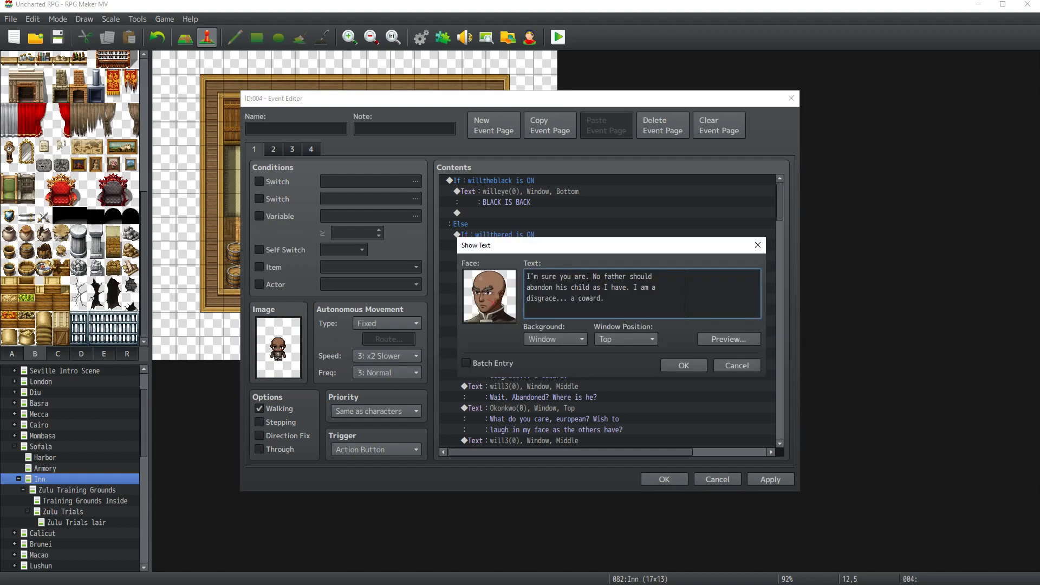
{"action": "left_click_drag", "start_coordinate": [588, 276], "coordinate": [528, 278]}
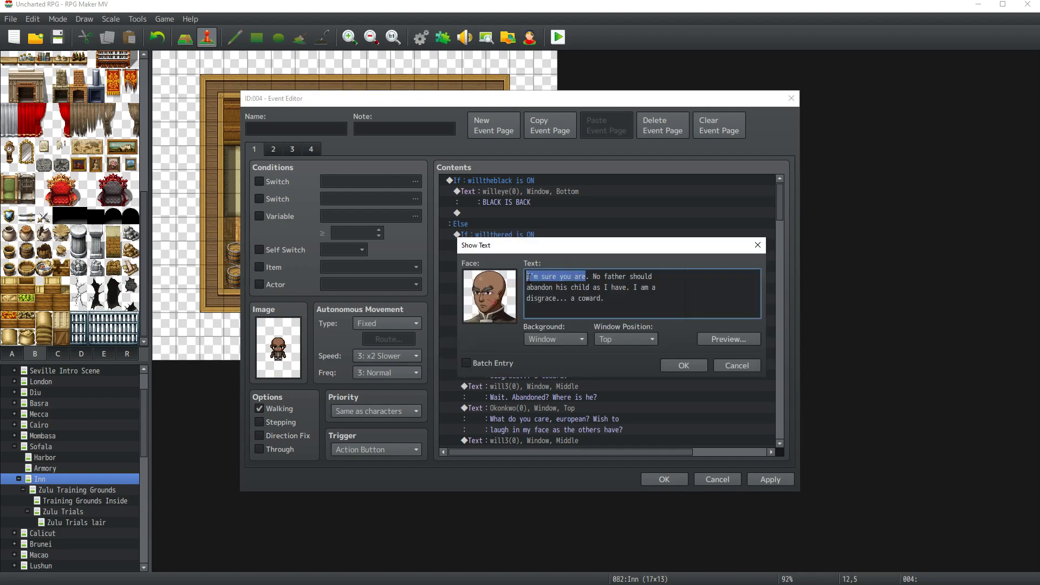
{"action": "type", "text": "I"}
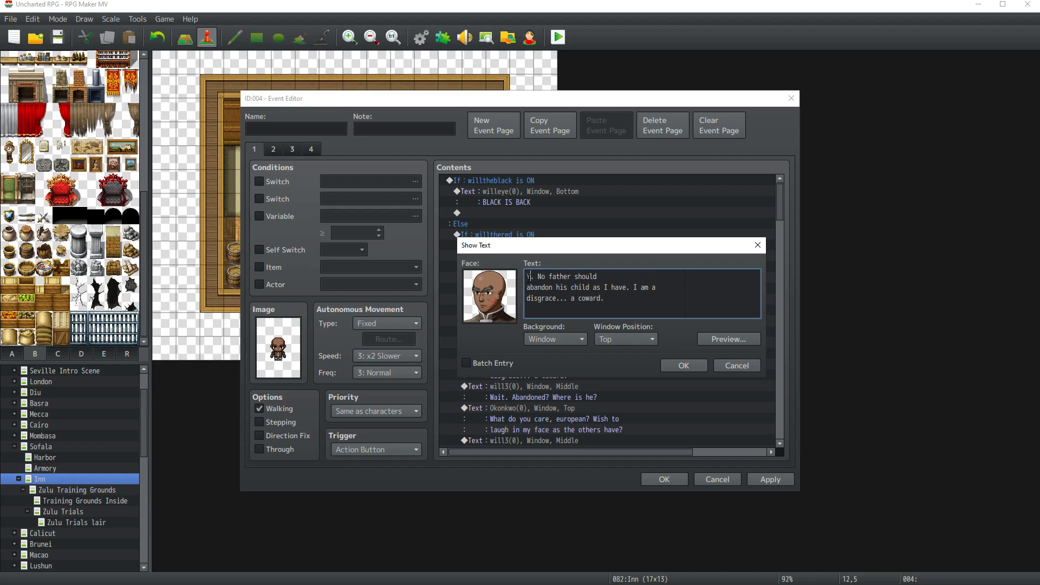
{"action": "key", "text": "BackSpace"}
{"action": "type", "text": "You are as I"}
{"action": "key", "text": "BackSpace"}
{"action": "type", "text": "I"}
{"action": "left_click", "coordinate": [683, 362]}
Step: Give the willthered "Wait. Abandoned?" line the will4 face and shorten it to "Abandoned? Where is he?"
{"action": "scroll", "coordinate": [589, 344], "scroll_direction": "down", "scroll_amount": 2}
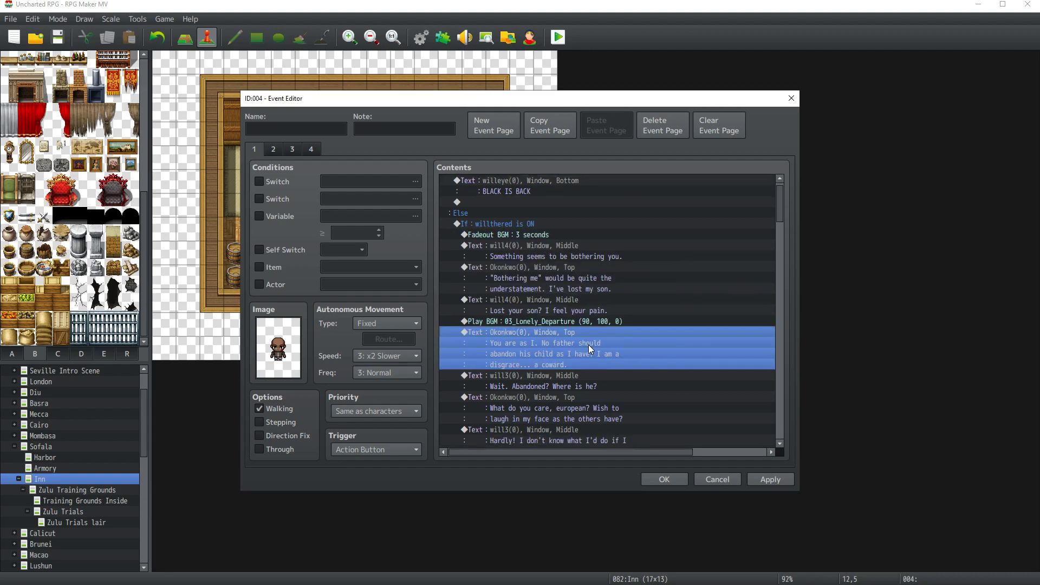
{"action": "double_click", "coordinate": [560, 347]}
{"action": "double_click", "coordinate": [498, 286]}
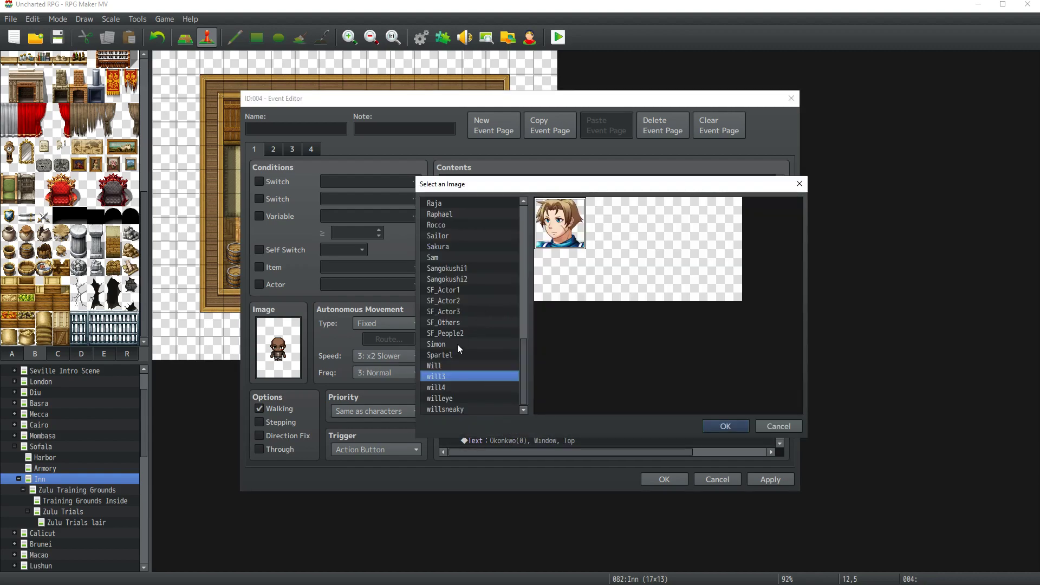
{"action": "left_click", "coordinate": [444, 387]}
{"action": "double_click", "coordinate": [444, 387]}
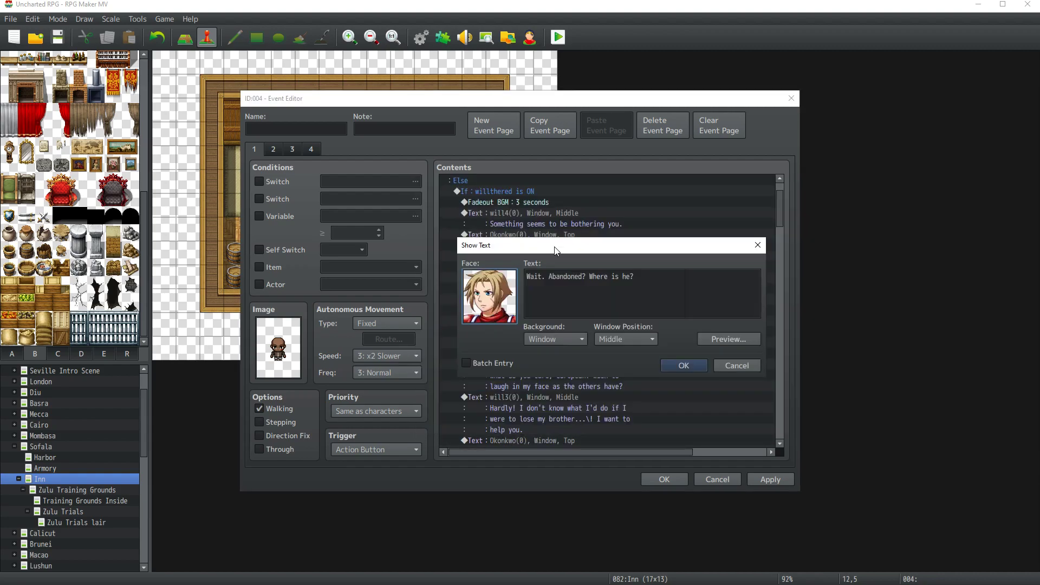
{"action": "left_click", "coordinate": [549, 279]}
{"action": "key", "text": "shift+Home"}
{"action": "key", "text": "Delete"}
{"action": "key", "text": "Delete"}
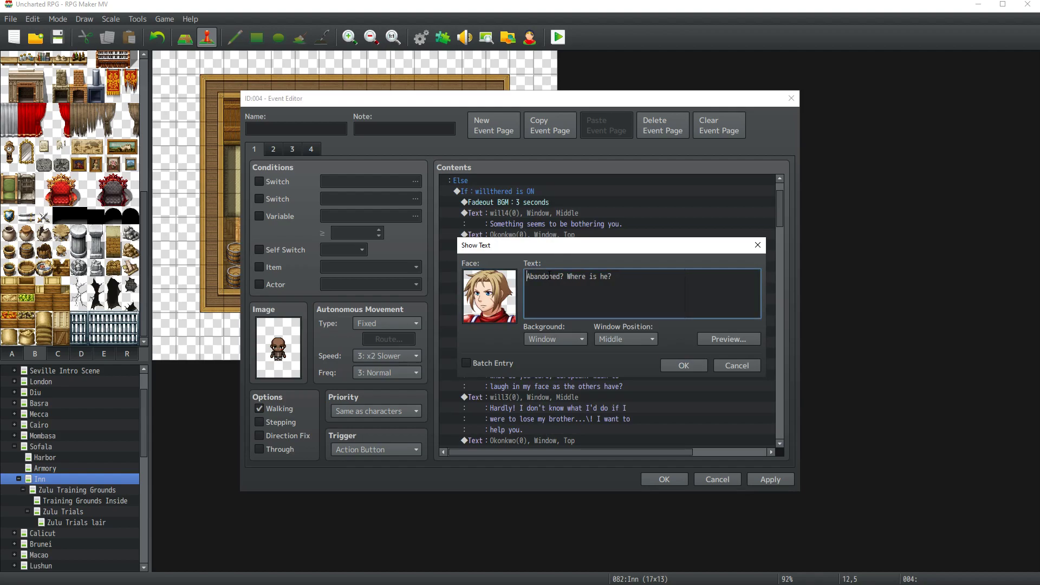
{"action": "left_click", "coordinate": [683, 365]}
Step: Give the willthered "Hardly!" line the will4 face and reword it to "Hardly! In fact, my brother is...\! I want to help you."
{"action": "scroll", "coordinate": [636, 374], "scroll_direction": "down", "scroll_amount": 2}
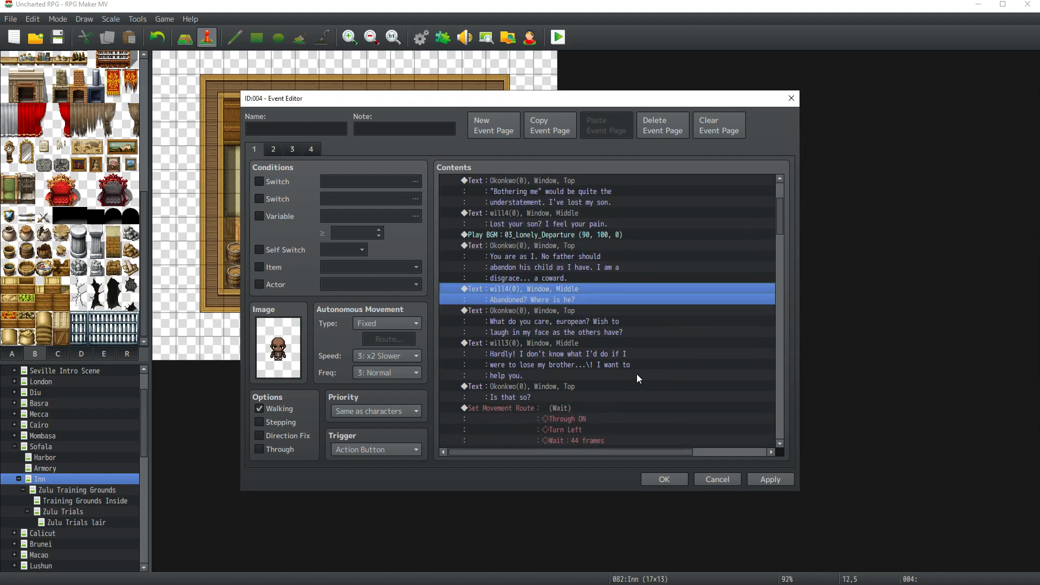
{"action": "double_click", "coordinate": [544, 342]}
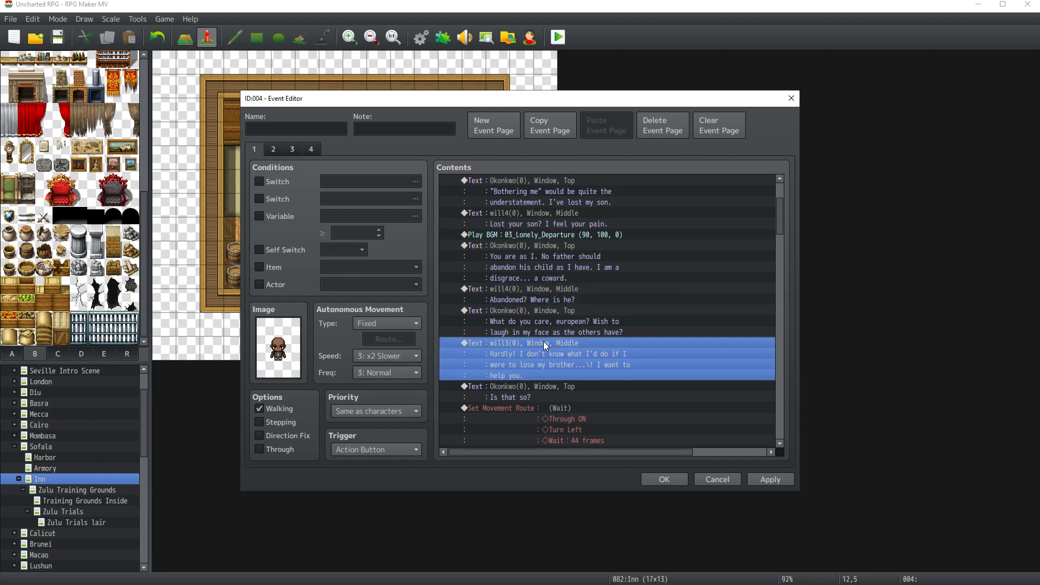
{"action": "double_click", "coordinate": [487, 309]}
{"action": "double_click", "coordinate": [451, 387]}
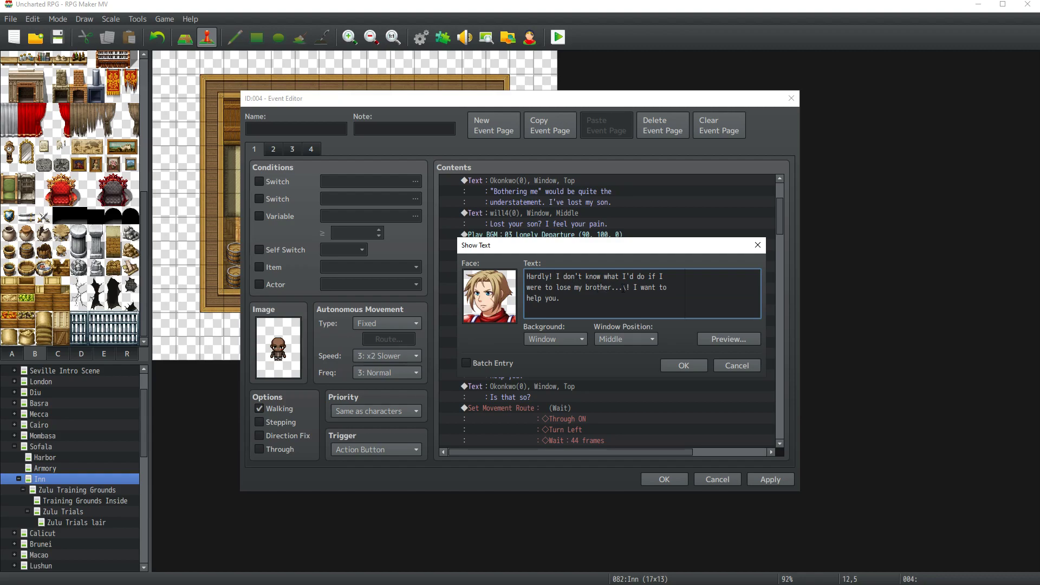
{"action": "left_click_drag", "start_coordinate": [622, 287], "coordinate": [558, 277]}
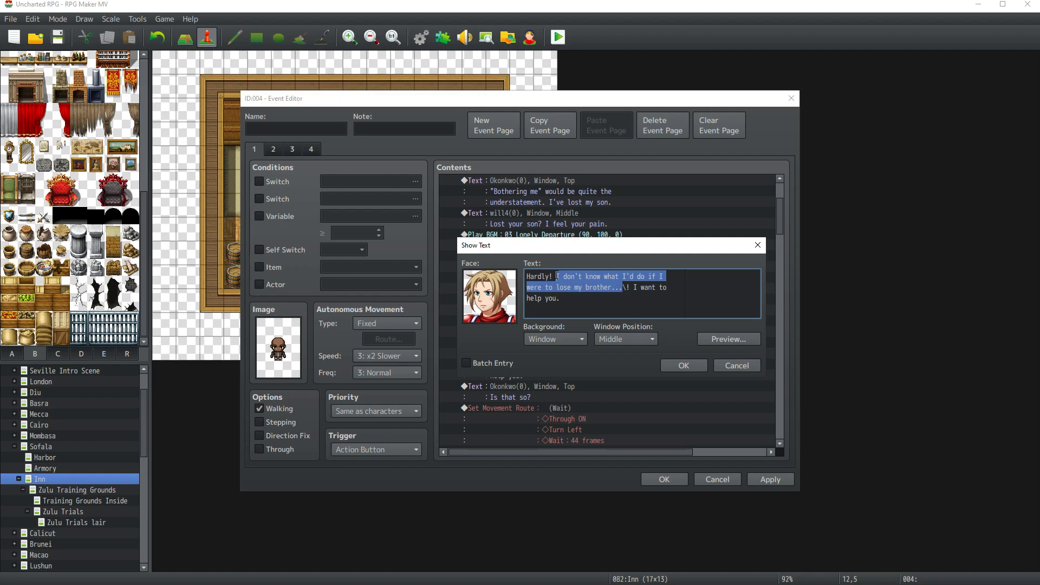
{"action": "type", "text": "In fact, my br"}
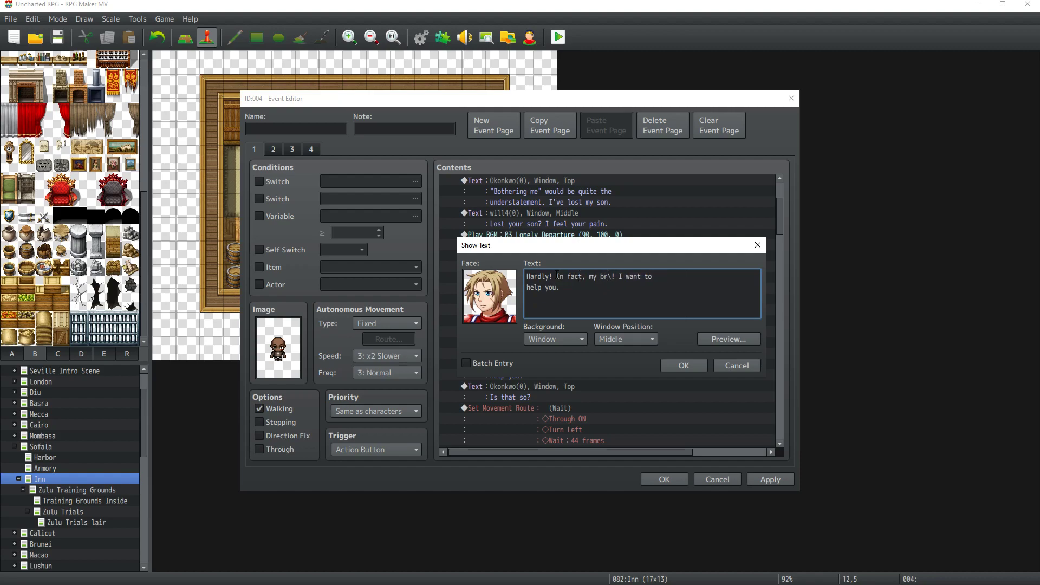
{"action": "type", "text": "other is..."}
{"action": "left_click", "coordinate": [661, 277]}
{"action": "key", "text": "Return"}
{"action": "key", "text": "BackSpace"}
{"action": "left_click", "coordinate": [672, 366]}
{"action": "left_click", "coordinate": [778, 479]}
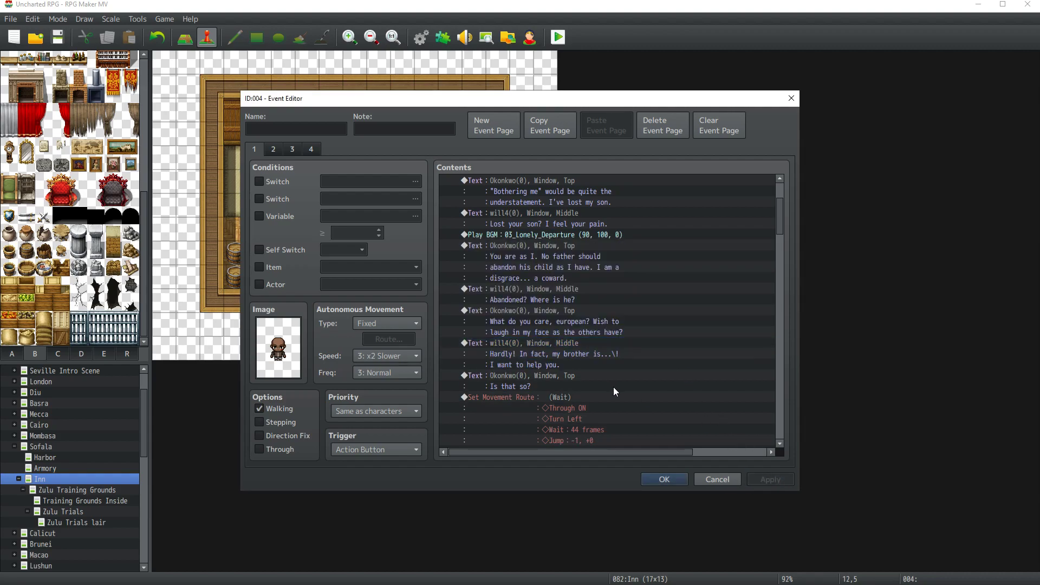
Step: Change the face of the willthered "A dragon?" line to will4
{"action": "scroll", "coordinate": [610, 386], "scroll_direction": "down", "scroll_amount": 8}
{"action": "scroll", "coordinate": [566, 383], "scroll_direction": "down", "scroll_amount": 1}
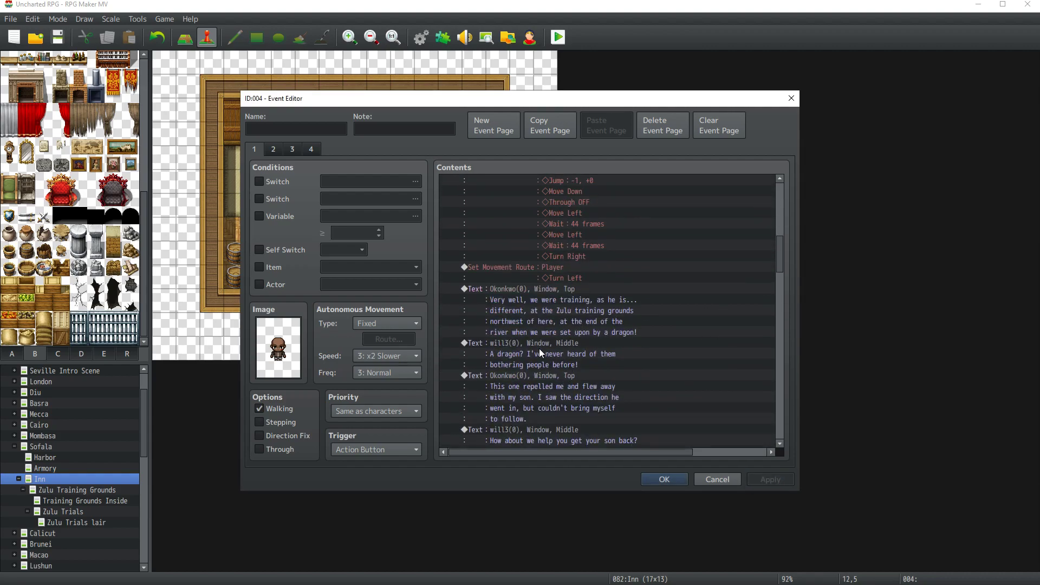
{"action": "double_click", "coordinate": [539, 343]}
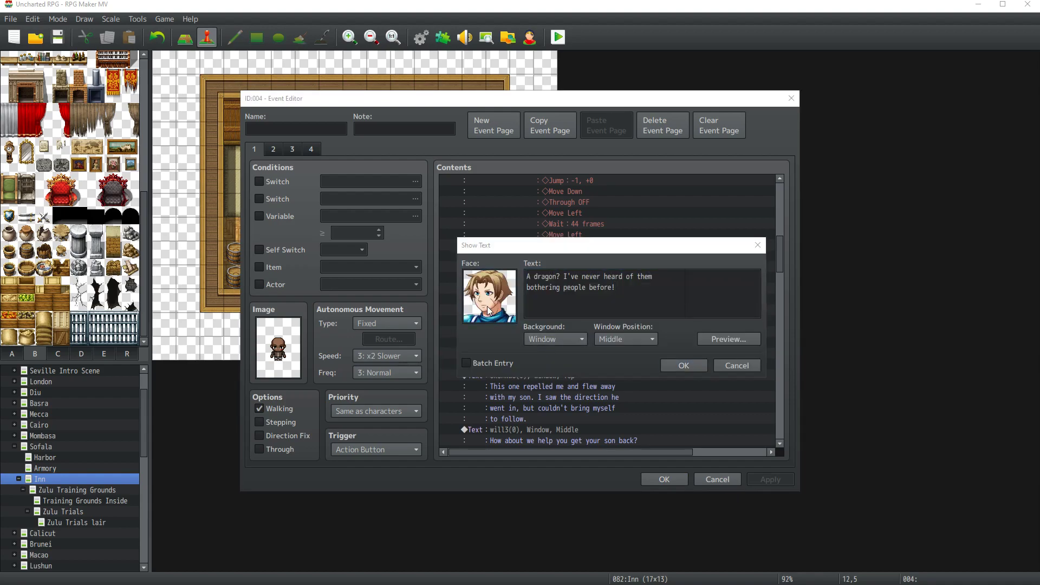
{"action": "double_click", "coordinate": [490, 303]}
{"action": "left_click", "coordinate": [441, 387]}
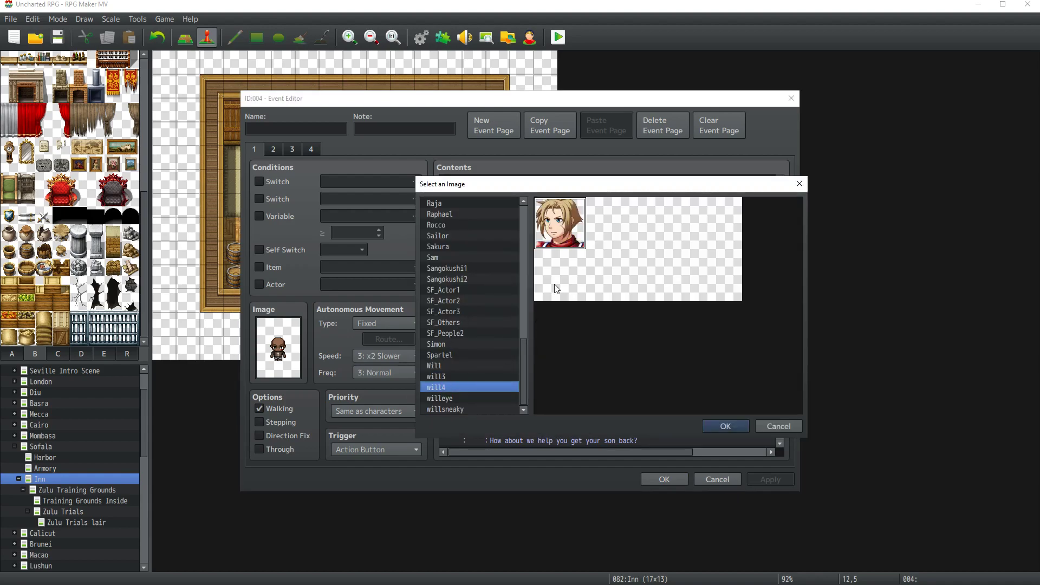
{"action": "double_click", "coordinate": [562, 238]}
Step: Reword the willthered dragon line to "A dragon? I'm sure we can help."
{"action": "left_click_drag", "start_coordinate": [625, 290], "coordinate": [567, 258]}
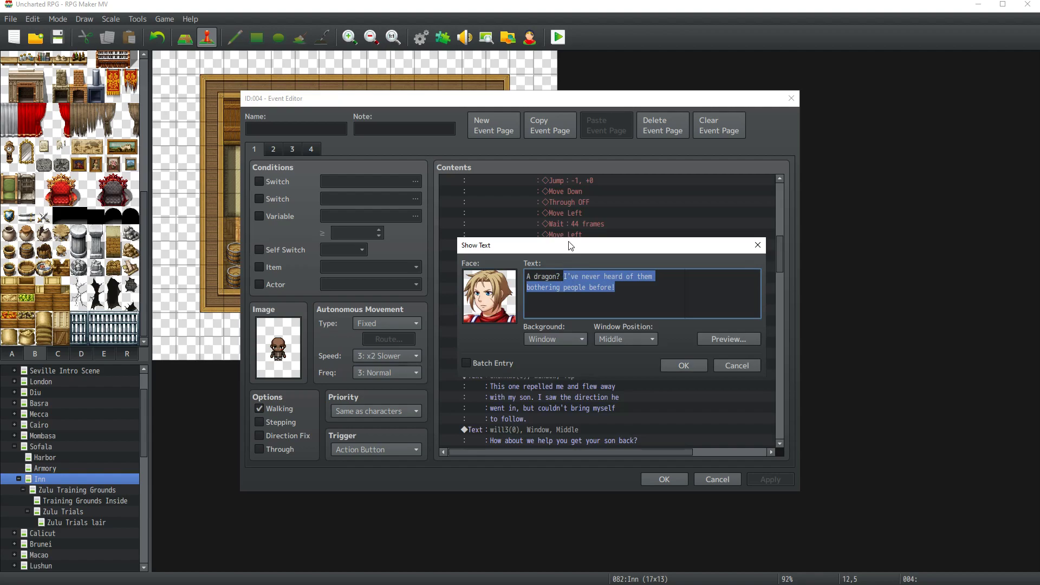
{"action": "type", "text": "Seems"}
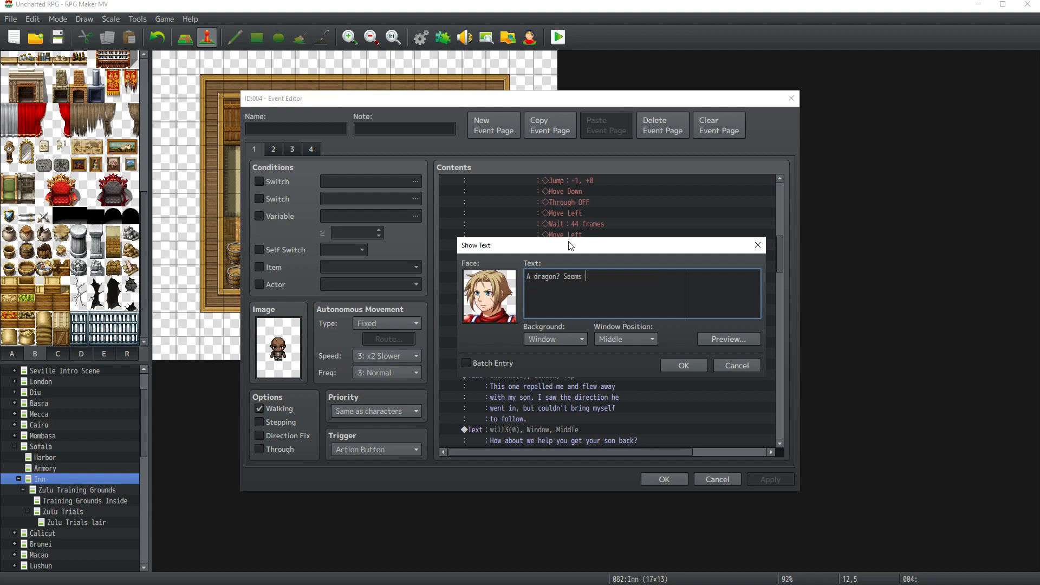
{"action": "key", "text": "BackSpace"}
{"action": "key", "text": "BackSpace"}
{"action": "key", "text": "BackSpace"}
{"action": "key", "text": "BackSpace"}
{"action": "key", "text": "BackSpace"}
{"action": "key", "text": "BackSpace"}
{"action": "type", "text": "I'm sure we can help/."}
{"action": "left_click", "coordinate": [672, 364]}
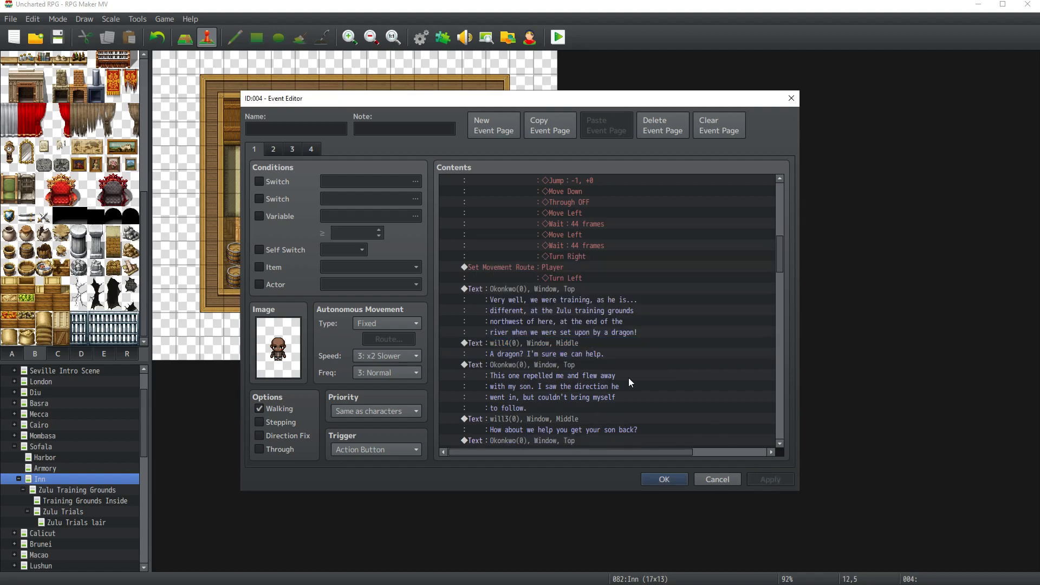
Step: Change the face of the willthered line "How about we help you get your son back?" to will4 and apply the event changes
{"action": "scroll", "coordinate": [629, 382], "scroll_direction": "down", "scroll_amount": 2}
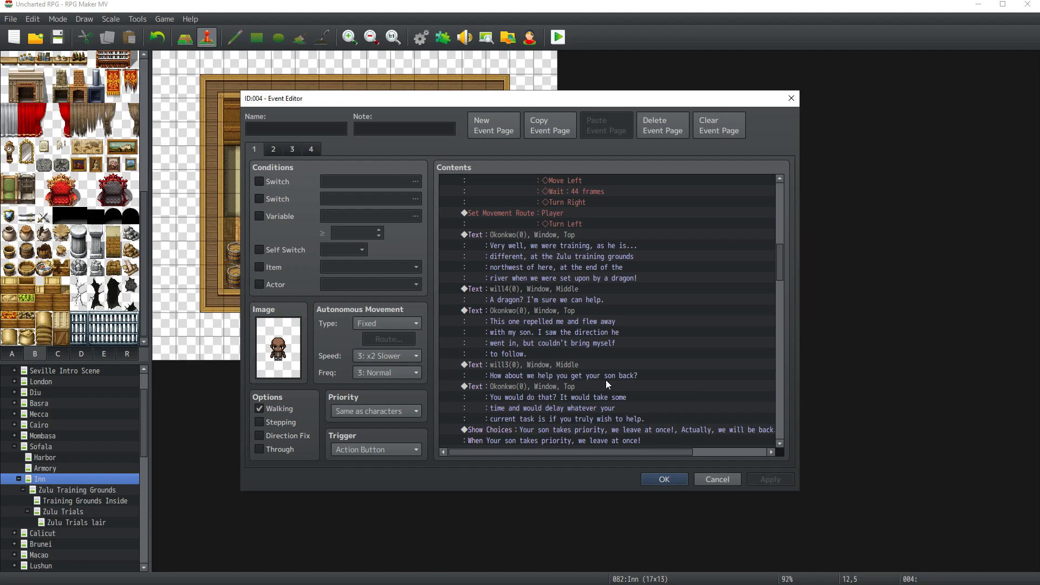
{"action": "scroll", "coordinate": [605, 379], "scroll_direction": "down", "scroll_amount": 1}
{"action": "double_click", "coordinate": [548, 346]}
{"action": "double_click", "coordinate": [486, 314]}
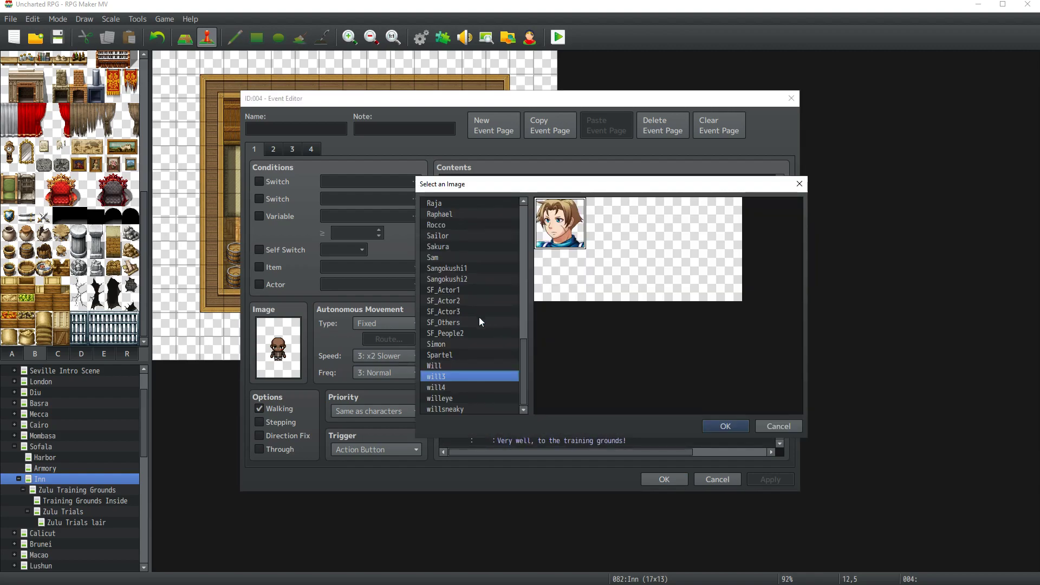
{"action": "left_click", "coordinate": [457, 383]}
{"action": "left_click", "coordinate": [725, 363]}
{"action": "left_click", "coordinate": [690, 363]}
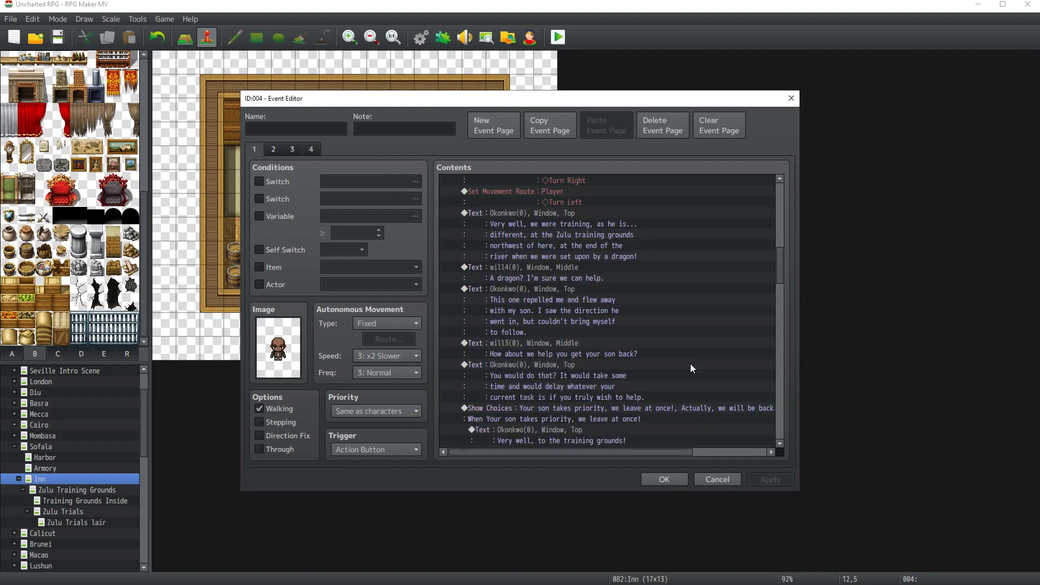
{"action": "scroll", "coordinate": [691, 363], "scroll_direction": "down", "scroll_amount": 2}
{"action": "left_click", "coordinate": [769, 478]}
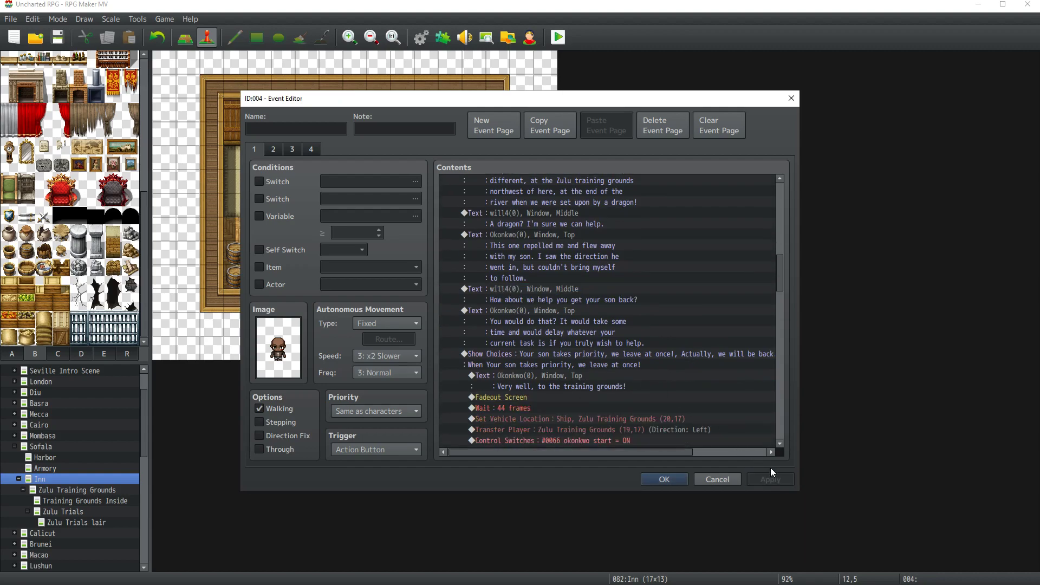
Step: Copy the whole willthered dialogue, from the BGM fadeout through the end of the choices, into the willtheblack branch below "BLACK IS BACK"
{"action": "scroll", "coordinate": [605, 348], "scroll_direction": "down", "scroll_amount": 4}
{"action": "scroll", "coordinate": [605, 347], "scroll_direction": "up", "scroll_amount": 10}
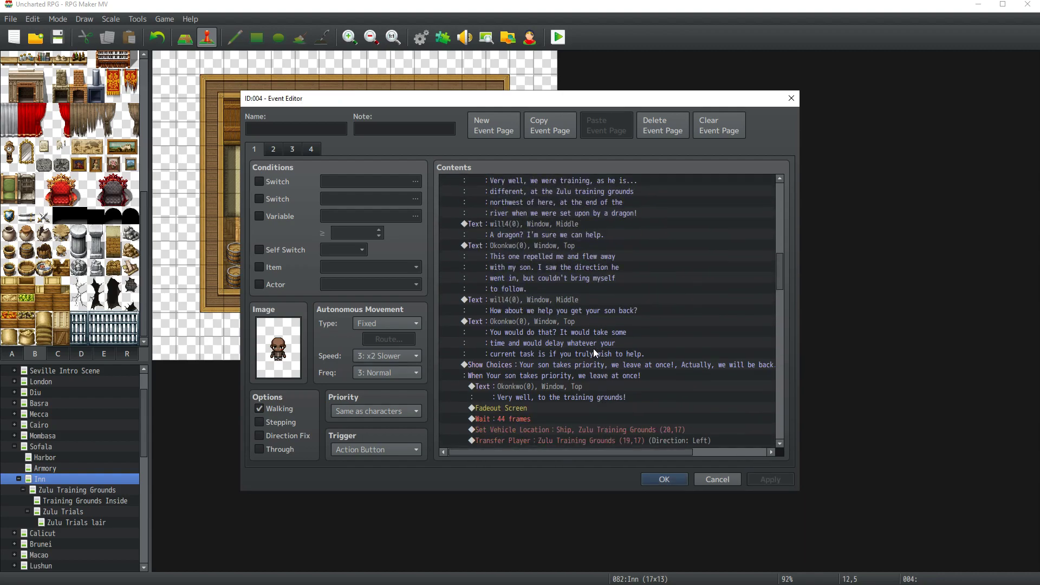
{"action": "scroll", "coordinate": [540, 329], "scroll_direction": "up", "scroll_amount": 4}
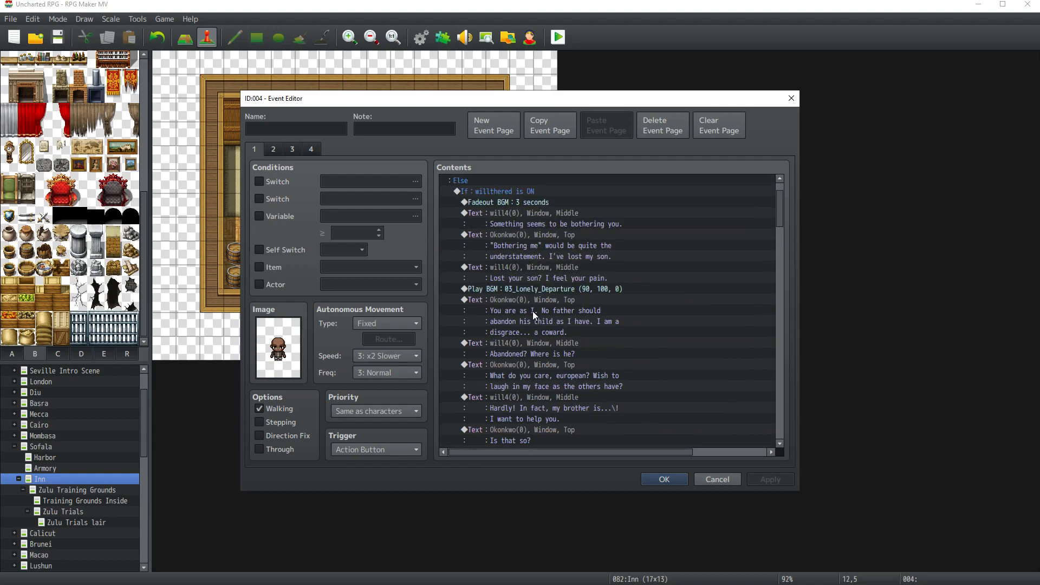
{"action": "left_click", "coordinate": [531, 202]}
{"action": "scroll", "coordinate": [531, 299], "scroll_direction": "down", "scroll_amount": 12}
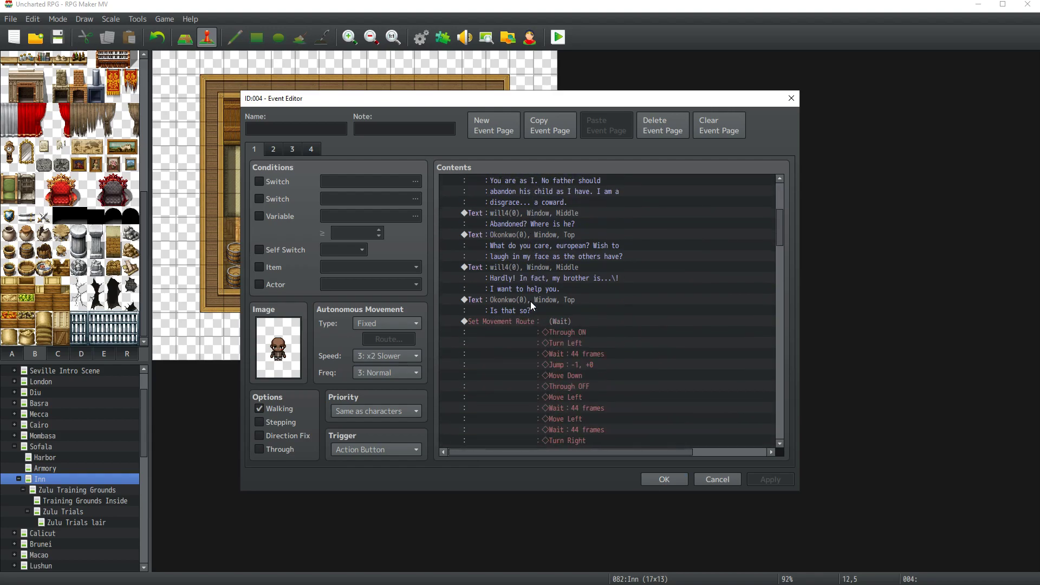
{"action": "scroll", "coordinate": [544, 356], "scroll_direction": "down", "scroll_amount": 3}
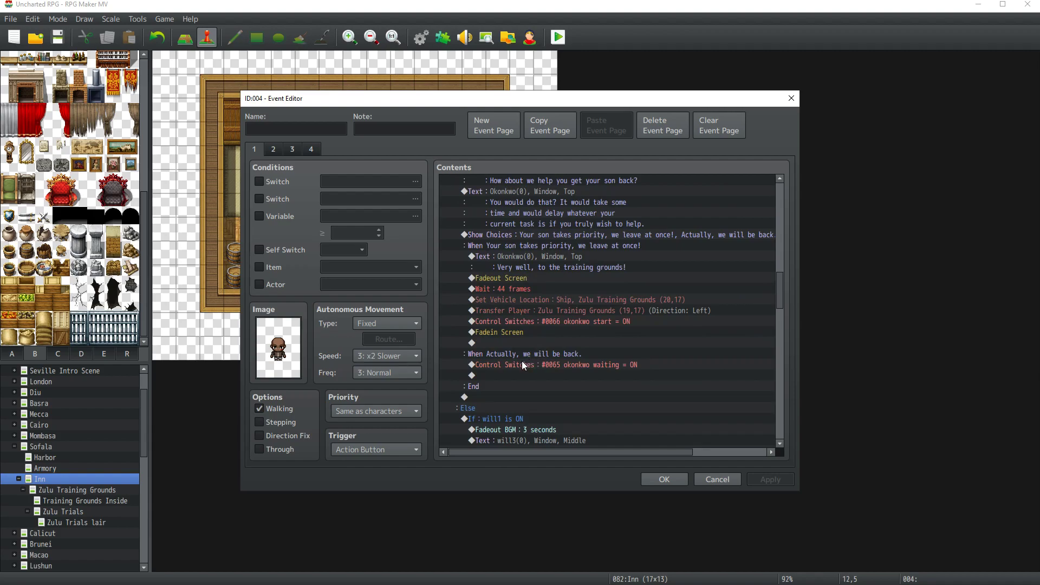
{"action": "left_click", "coordinate": [522, 355]}
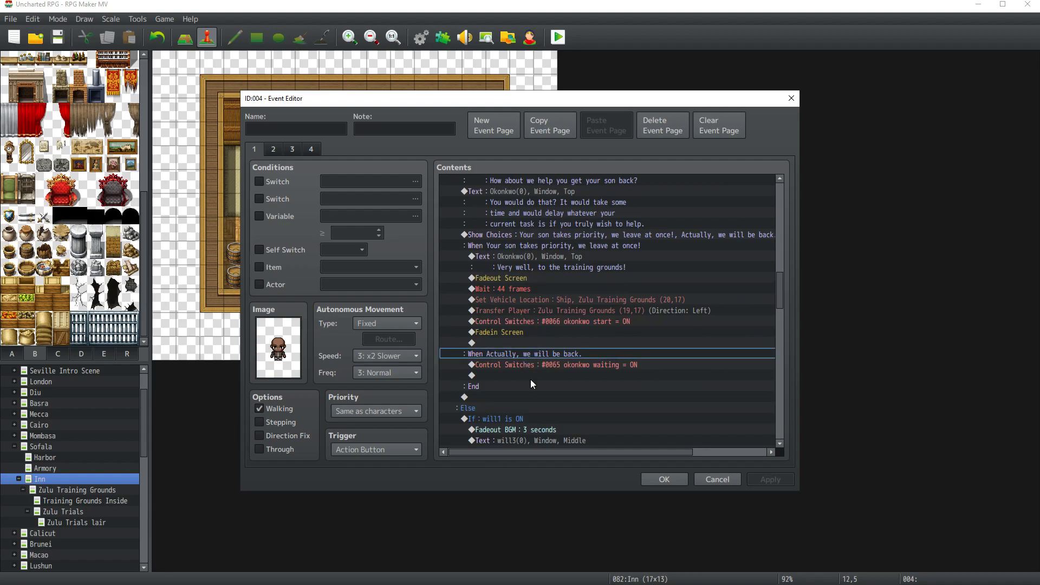
{"action": "mouse_move", "coordinate": [784, 297]}
{"action": "left_mouse_down"}
{"action": "mouse_move", "coordinate": [774, 210]}
{"action": "mouse_move", "coordinate": [781, 331]}
{"action": "mouse_move", "coordinate": [785, 298]}
{"action": "left_mouse_up"}
{"action": "left_click", "coordinate": [528, 237]}
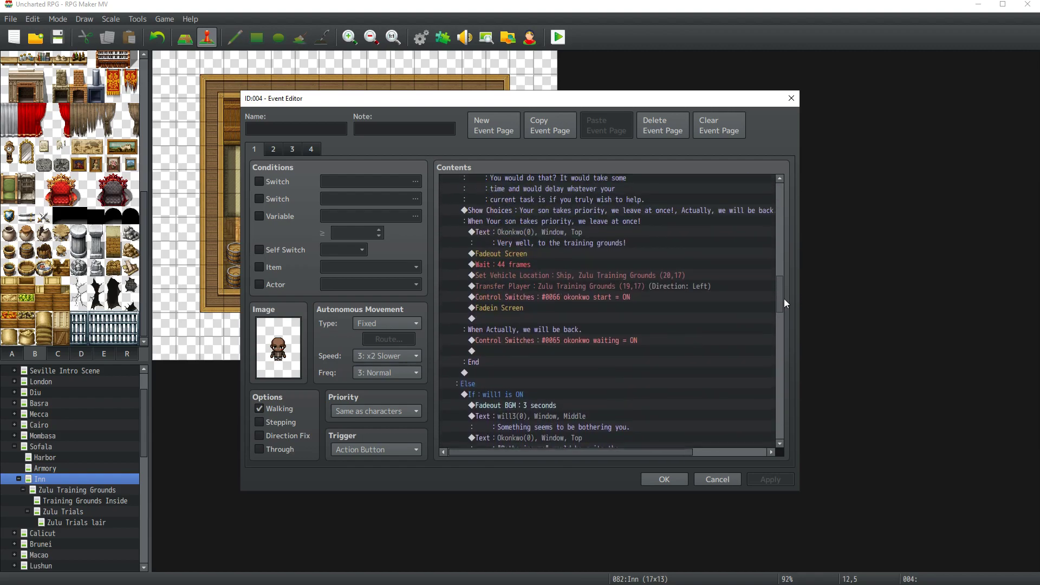
{"action": "left_click", "coordinate": [507, 388], "text": "shift"}
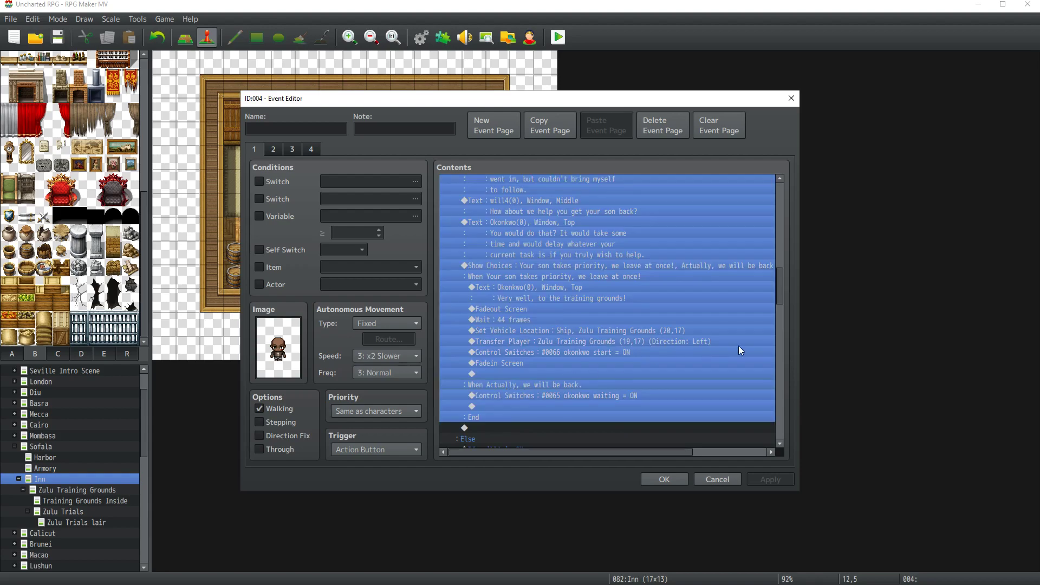
{"action": "left_click_drag", "start_coordinate": [780, 287], "coordinate": [789, 201]}
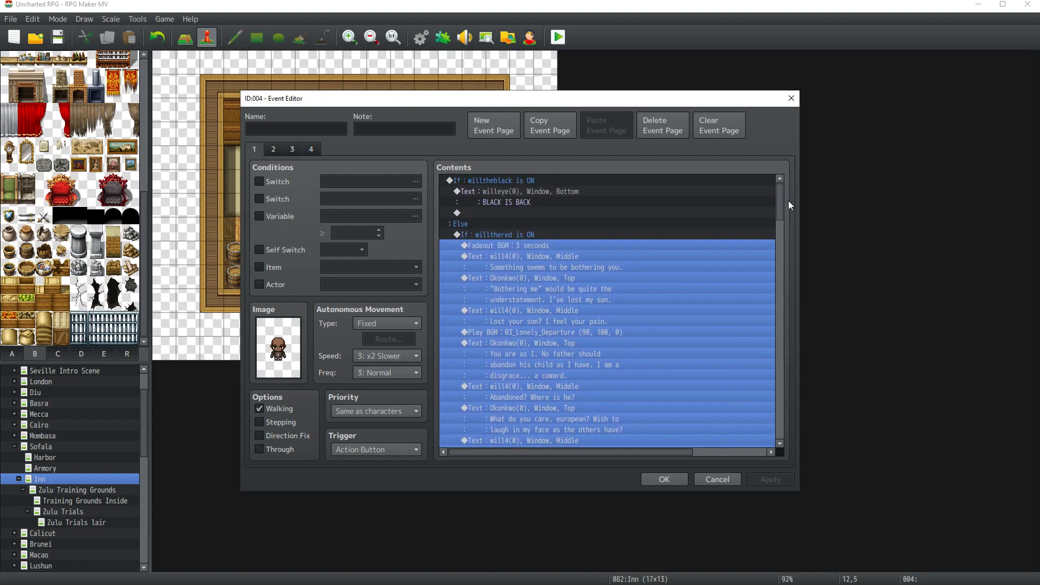
{"action": "left_click", "coordinate": [566, 215]}
{"action": "key", "text": "ctrl+v"}
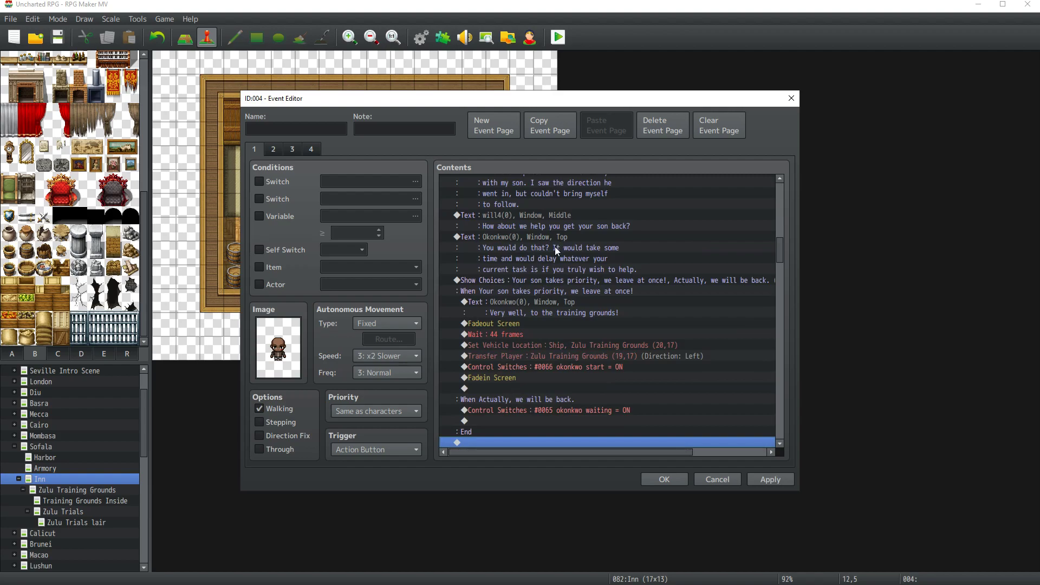
Step: Change the face of the willtheblack line "Something seems to be bothering you." to willeye
{"action": "scroll", "coordinate": [564, 274], "scroll_direction": "up", "scroll_amount": 10}
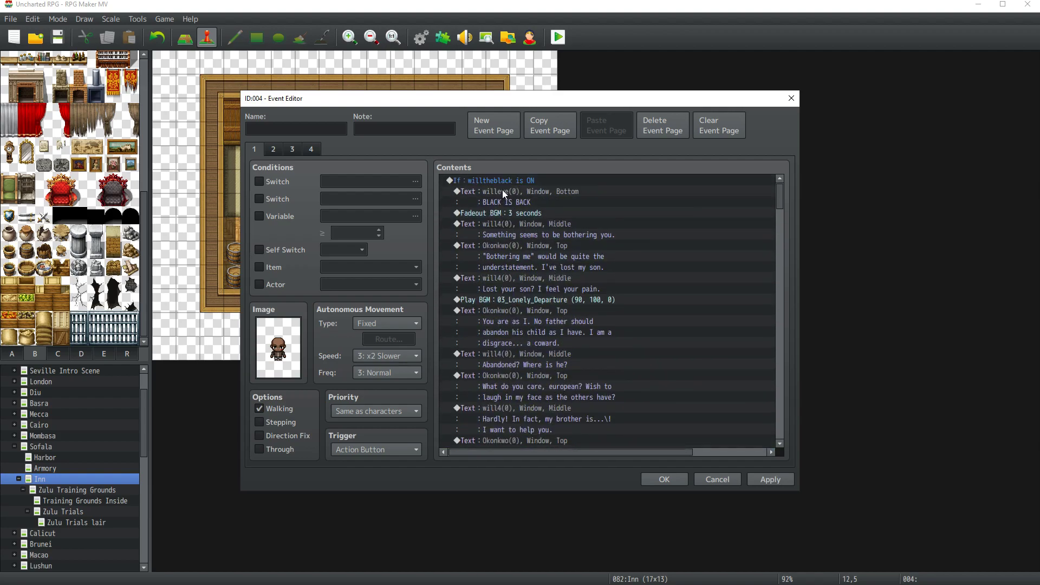
{"action": "double_click", "coordinate": [505, 224]}
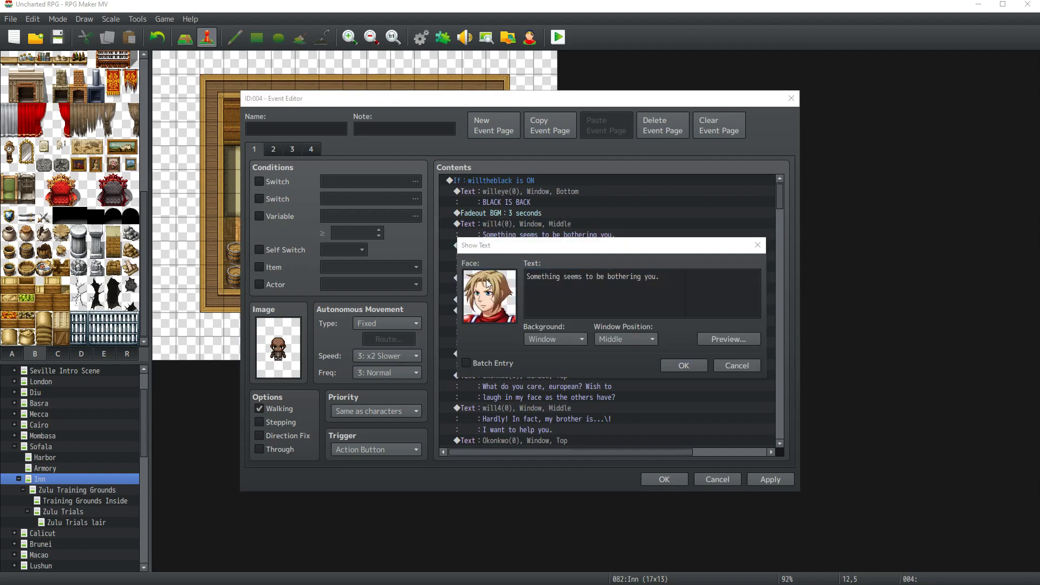
{"action": "double_click", "coordinate": [487, 283]}
{"action": "left_click", "coordinate": [447, 399]}
{"action": "double_click", "coordinate": [552, 230]}
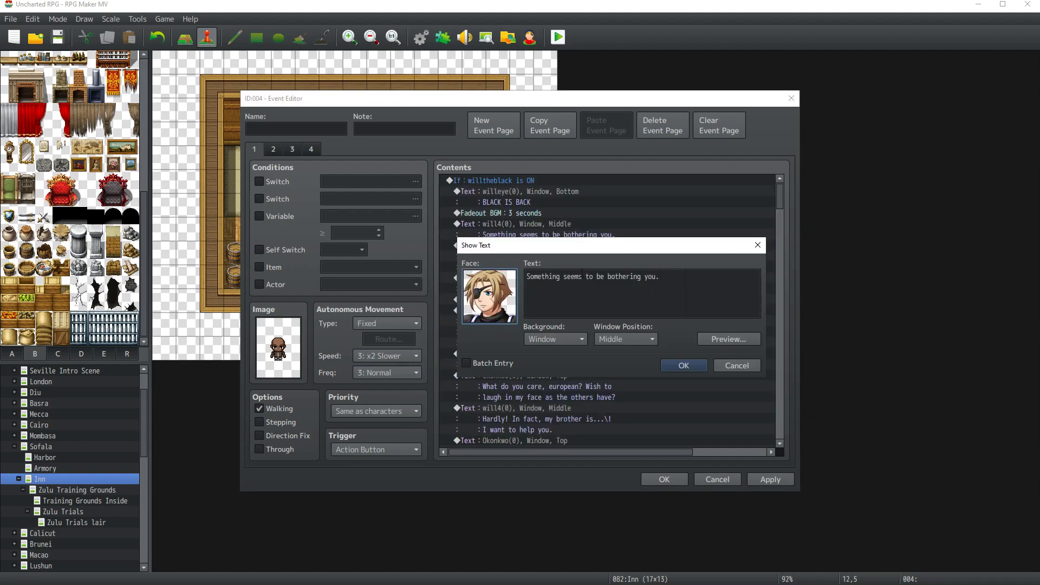
Step: Reword the opening willtheblack line to "What is bothering you?"
{"action": "left_click", "coordinate": [601, 283]}
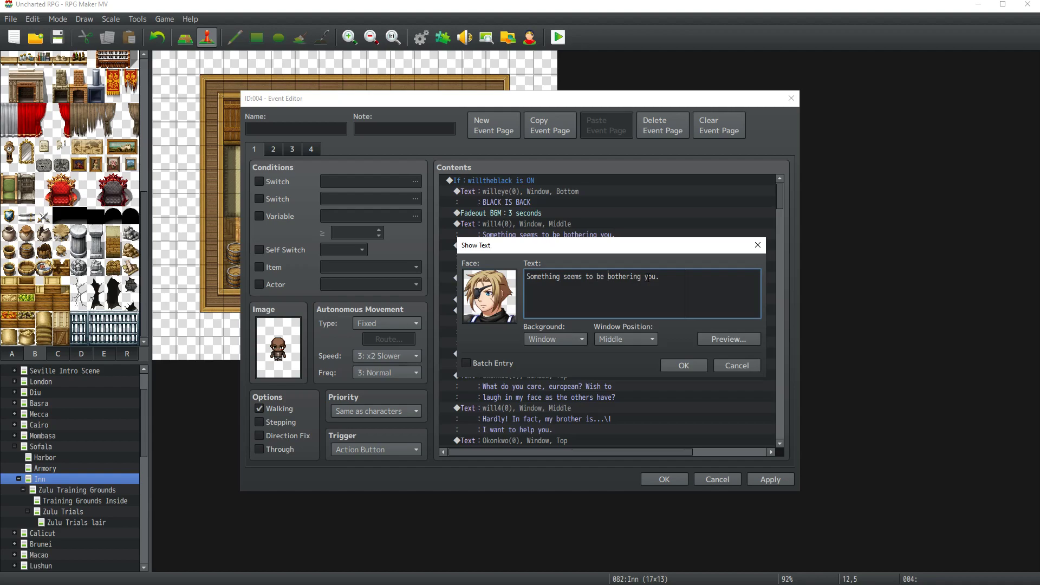
{"action": "left_click", "coordinate": [607, 277]}
{"action": "left_click_drag", "start_coordinate": [584, 276], "coordinate": [531, 277]}
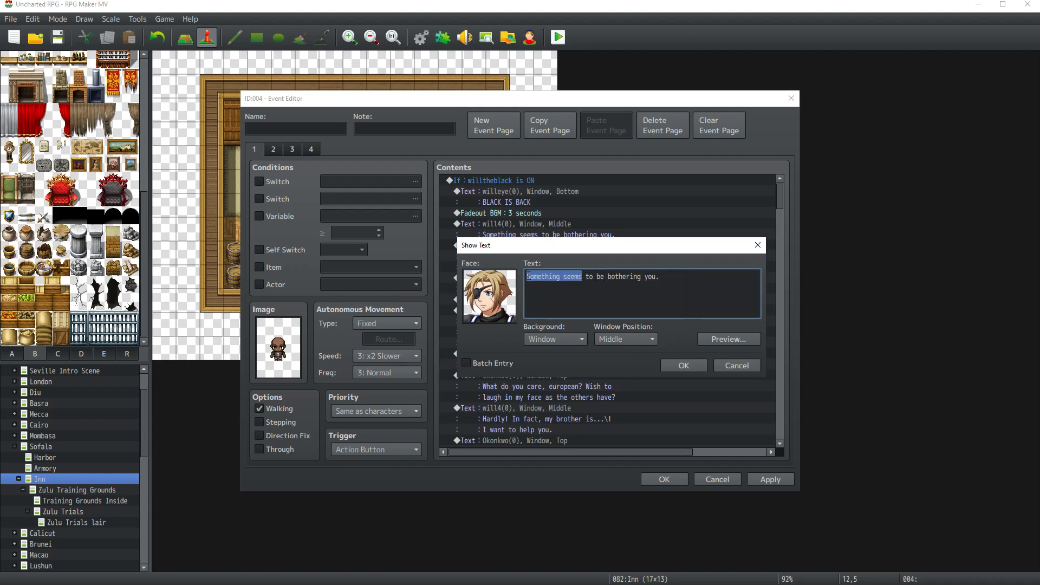
{"action": "type", "text": "What is"}
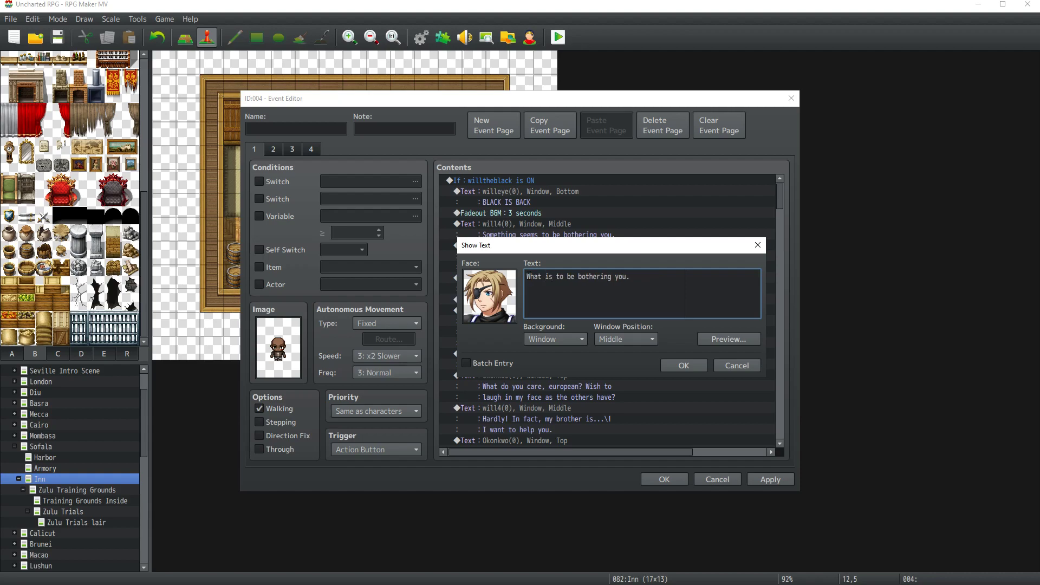
{"action": "key", "text": "Delete"}
{"action": "key", "text": "Delete"}
{"action": "key", "text": "Delete"}
{"action": "key", "text": "Delete"}
{"action": "key", "text": "Delete"}
{"action": "key", "text": "Delete"}
{"action": "left_click_drag", "start_coordinate": [605, 276], "coordinate": [613, 273]}
{"action": "type", "text": "?"}
{"action": "left_click", "coordinate": [671, 363]}
Step: Delete the "BLACK IS BACK" placeholder text from the willtheblack branch and apply the event changes
{"action": "left_click", "coordinate": [535, 196]}
{"action": "key", "text": "Delete"}
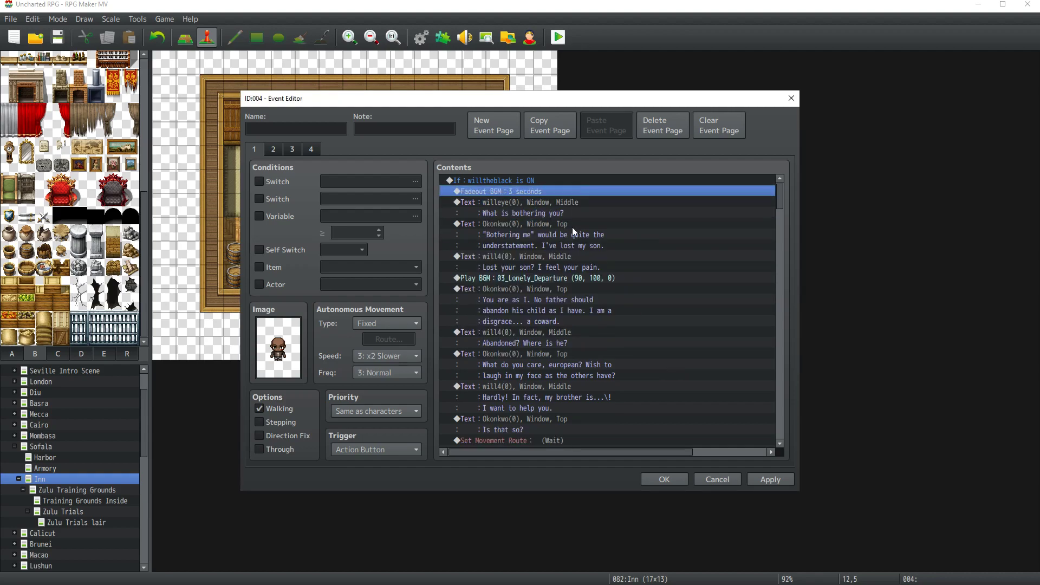
{"action": "left_click", "coordinate": [770, 479]}
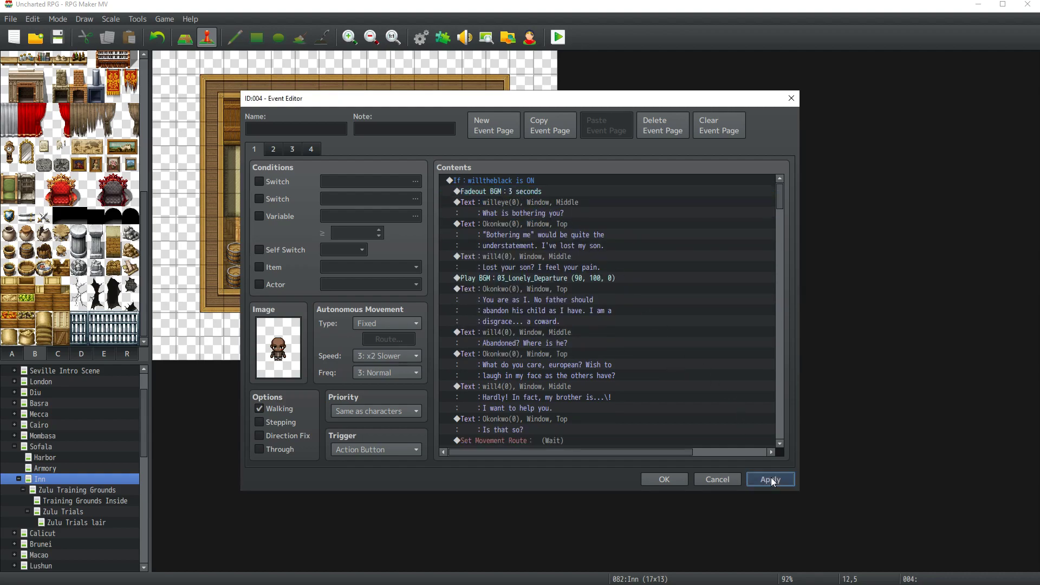
Step: Change the face of the willtheblack line "Lost your son? I feel your pain." to willeye
{"action": "left_click", "coordinate": [516, 255]}
{"action": "double_click", "coordinate": [541, 266]}
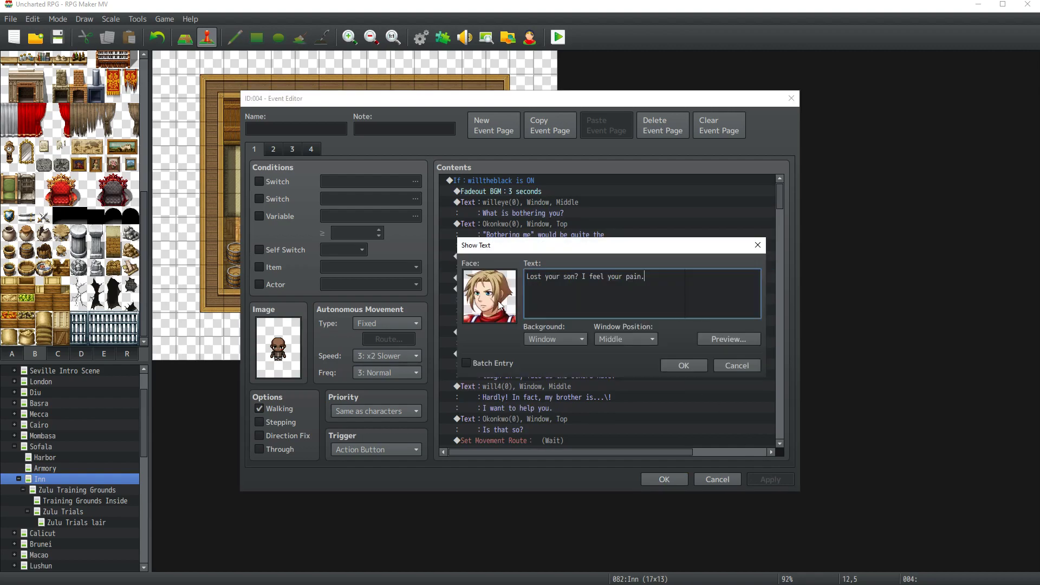
{"action": "double_click", "coordinate": [500, 306]}
{"action": "left_click", "coordinate": [453, 395]}
{"action": "double_click", "coordinate": [582, 258]}
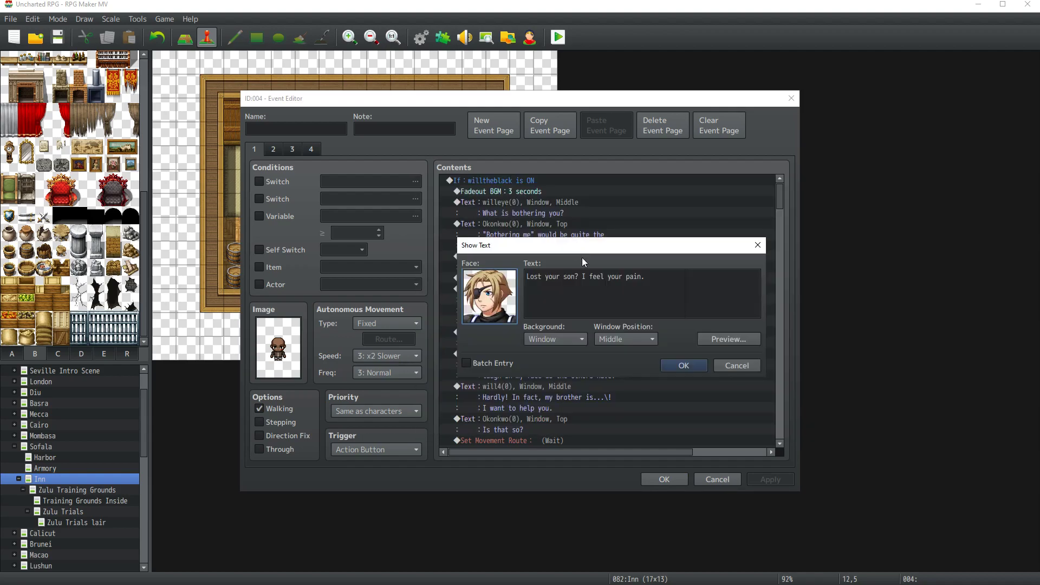
Step: Replace the lost-son reply in the willtheblack branch with "I understand loss." and apply the event changes
{"action": "left_click_drag", "start_coordinate": [645, 277], "coordinate": [527, 280]}
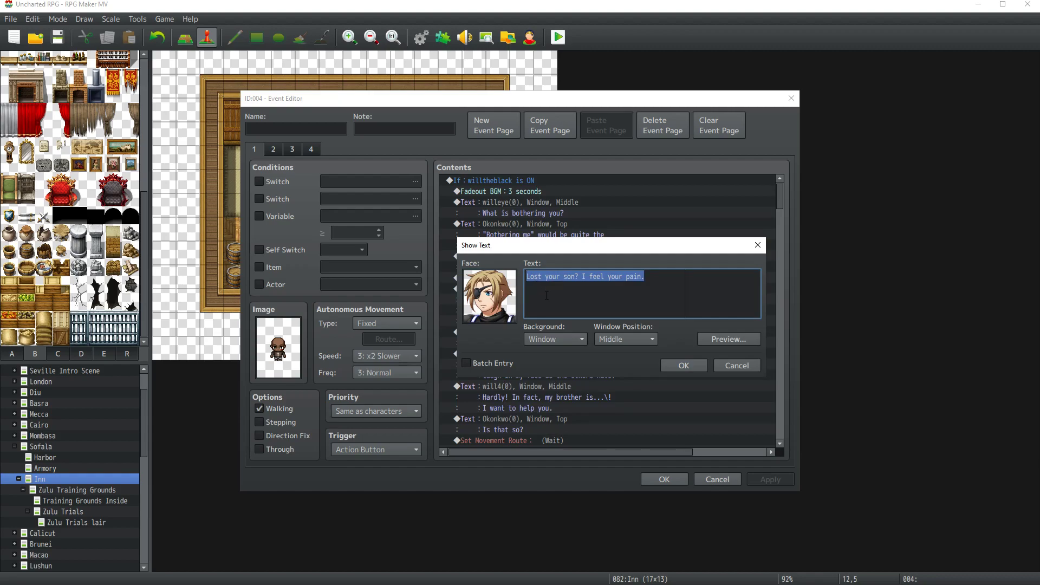
{"action": "type", "text": "I understa"}
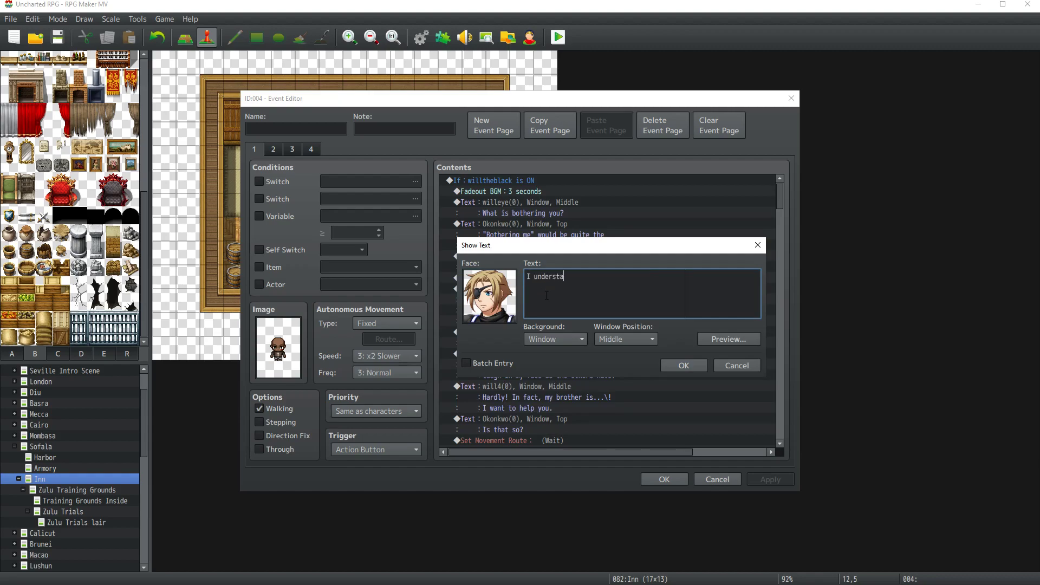
{"action": "type", "text": "nd loss."}
{"action": "left_click", "coordinate": [683, 364]}
{"action": "left_click", "coordinate": [560, 291]}
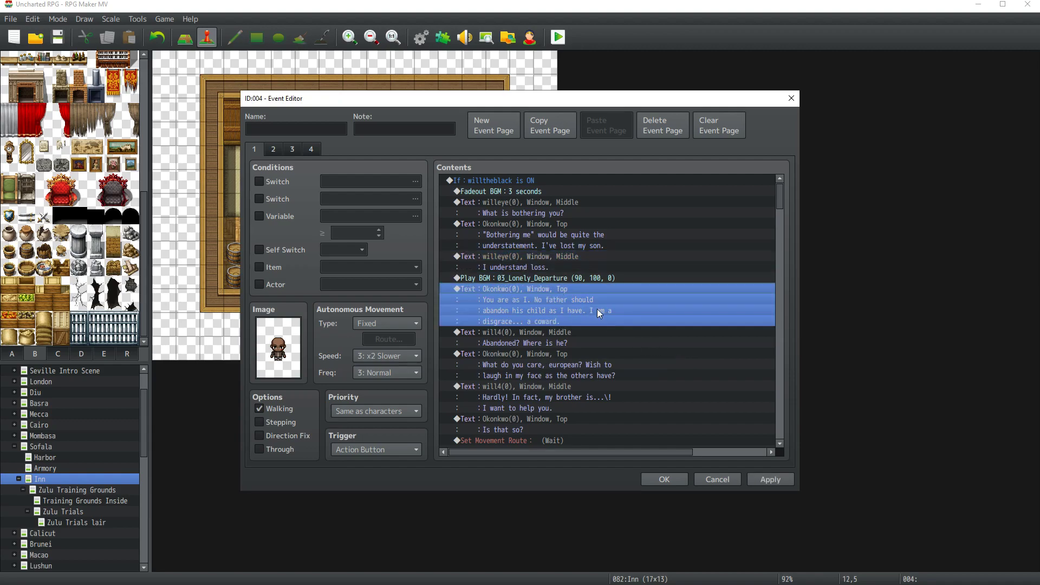
{"action": "left_click", "coordinate": [765, 480]}
Step: Change the face of the willtheblack line "Abandoned? Where is he?" to willeye
{"action": "scroll", "coordinate": [605, 344], "scroll_direction": "down", "scroll_amount": 2}
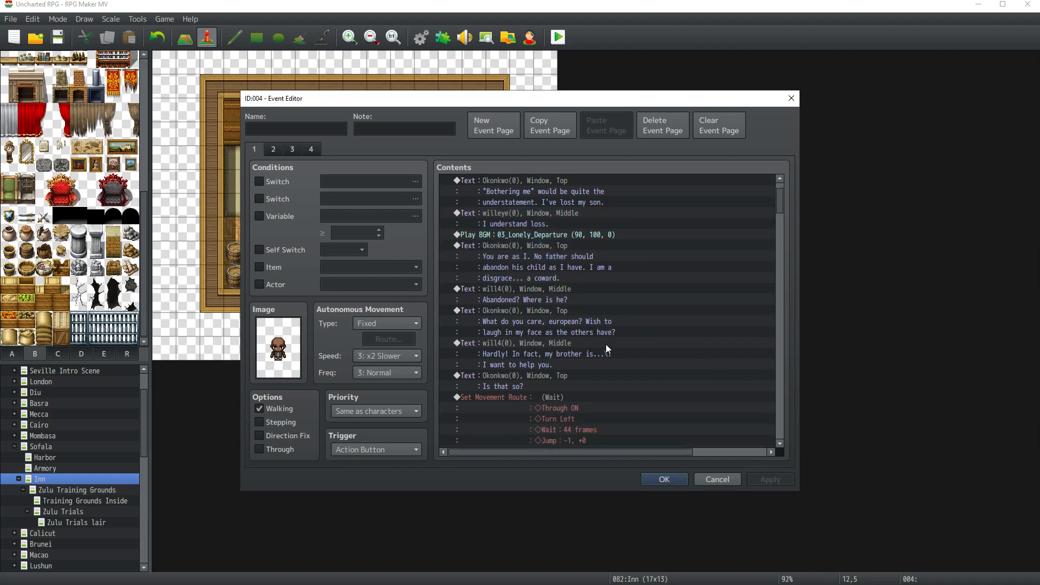
{"action": "double_click", "coordinate": [542, 289]}
{"action": "double_click", "coordinate": [481, 295]}
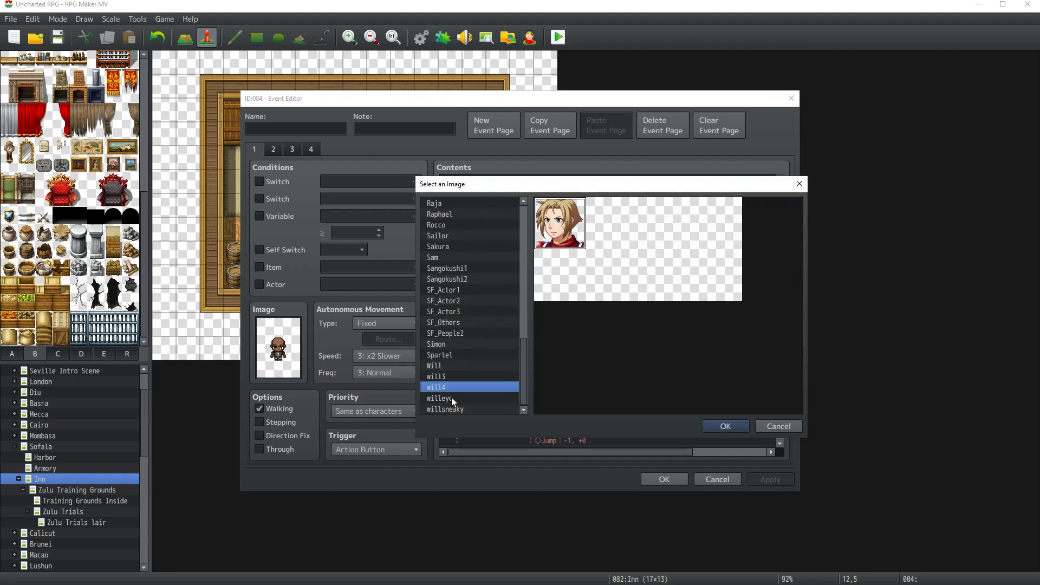
{"action": "left_click", "coordinate": [451, 398]}
{"action": "double_click", "coordinate": [554, 241]}
{"action": "left_click", "coordinate": [690, 369]}
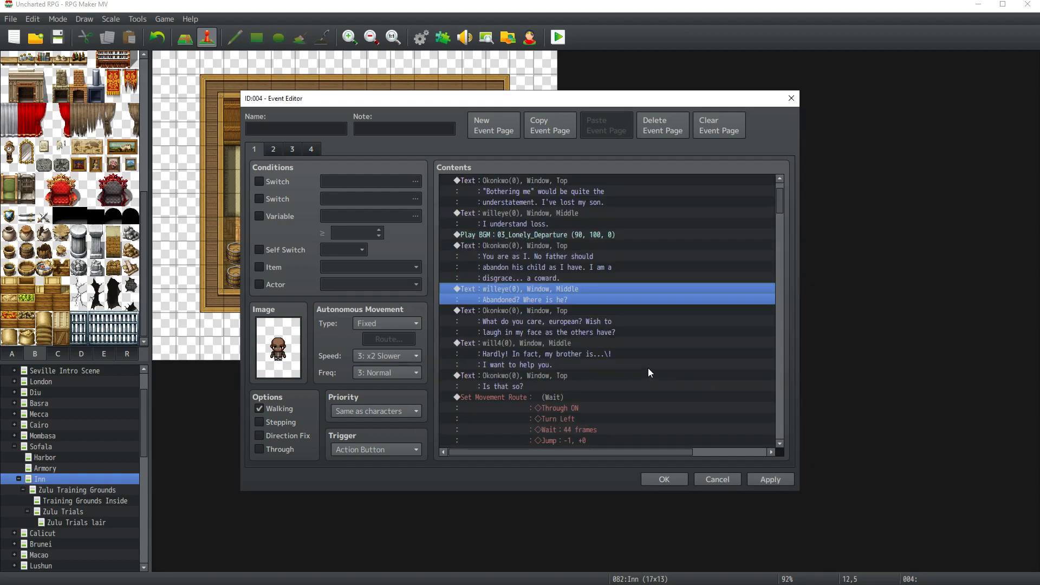
Step: Change the face of the willtheblack line starting "Hardly! In fact, my brother is..." to willeye
{"action": "double_click", "coordinate": [528, 343]}
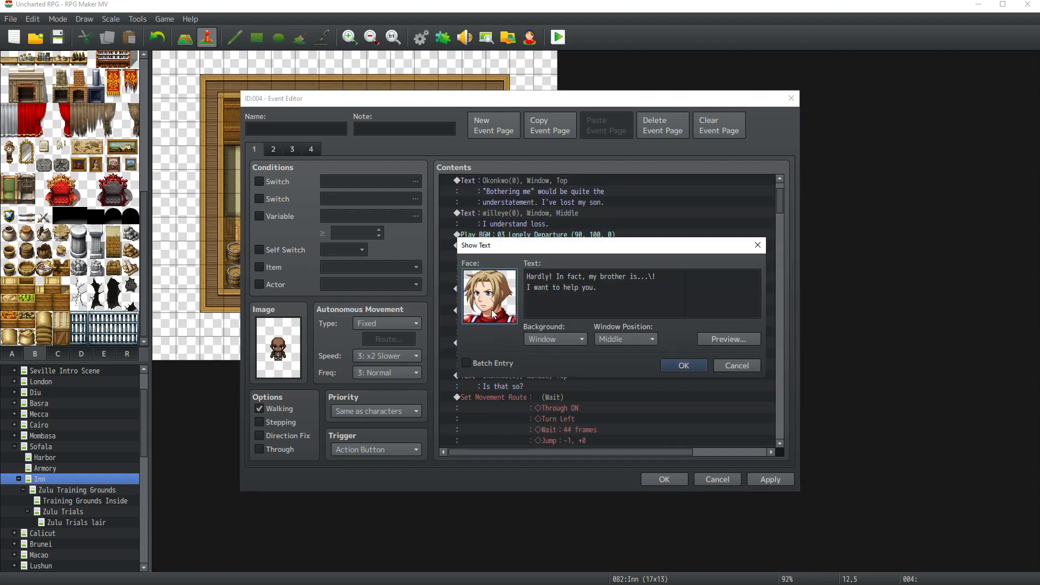
{"action": "double_click", "coordinate": [481, 296]}
{"action": "left_click", "coordinate": [466, 398]}
{"action": "double_click", "coordinate": [561, 225]}
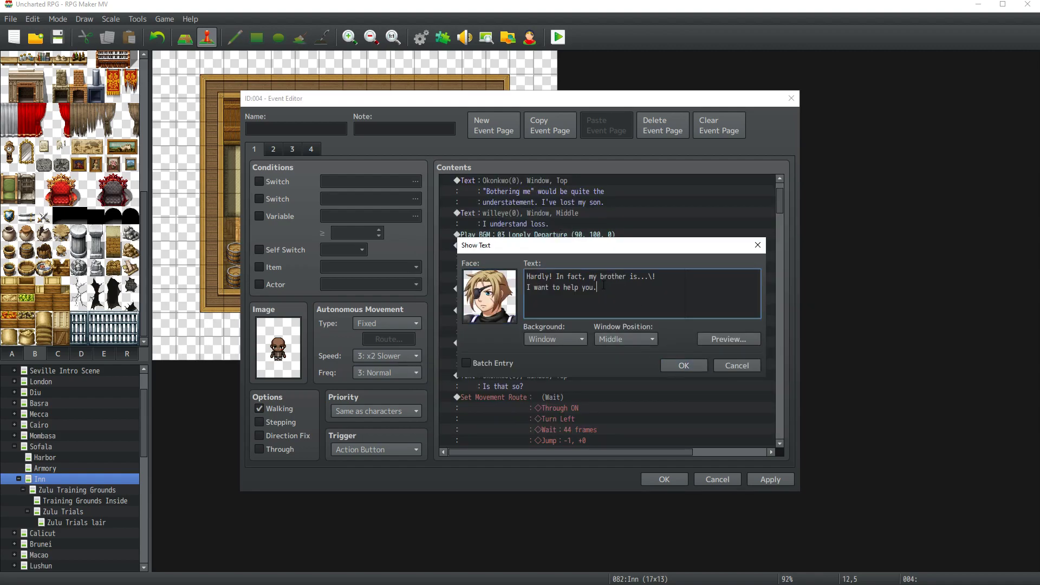
Step: Reword the second row of the "Hardly!" line to "I must help you." and apply the event changes
{"action": "left_click_drag", "start_coordinate": [597, 287], "coordinate": [535, 287]}
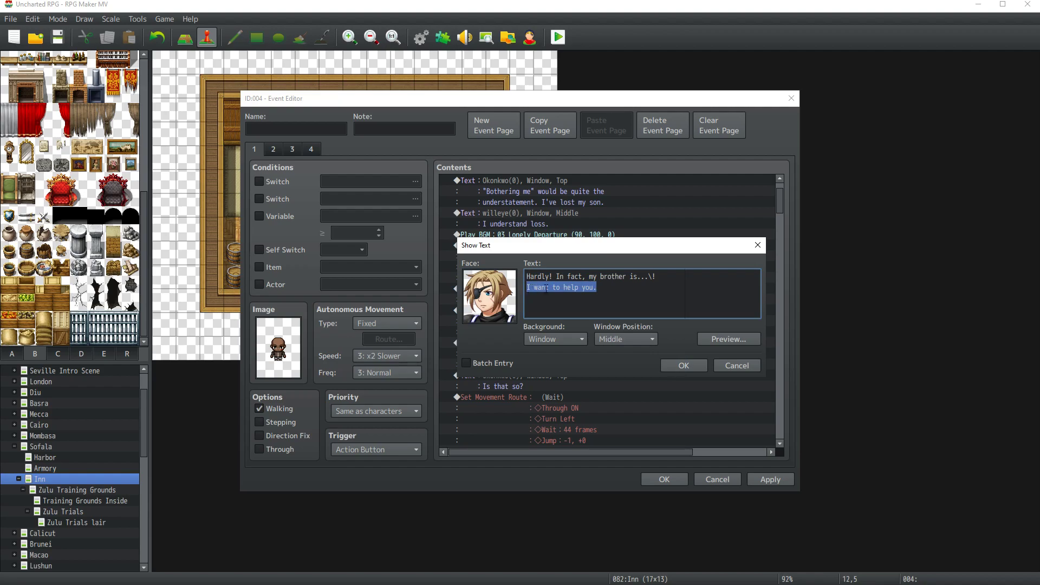
{"action": "left_click", "coordinate": [576, 287]}
{"action": "left_click_drag", "start_coordinate": [565, 287], "coordinate": [534, 288]}
{"action": "type", "text": "must"}
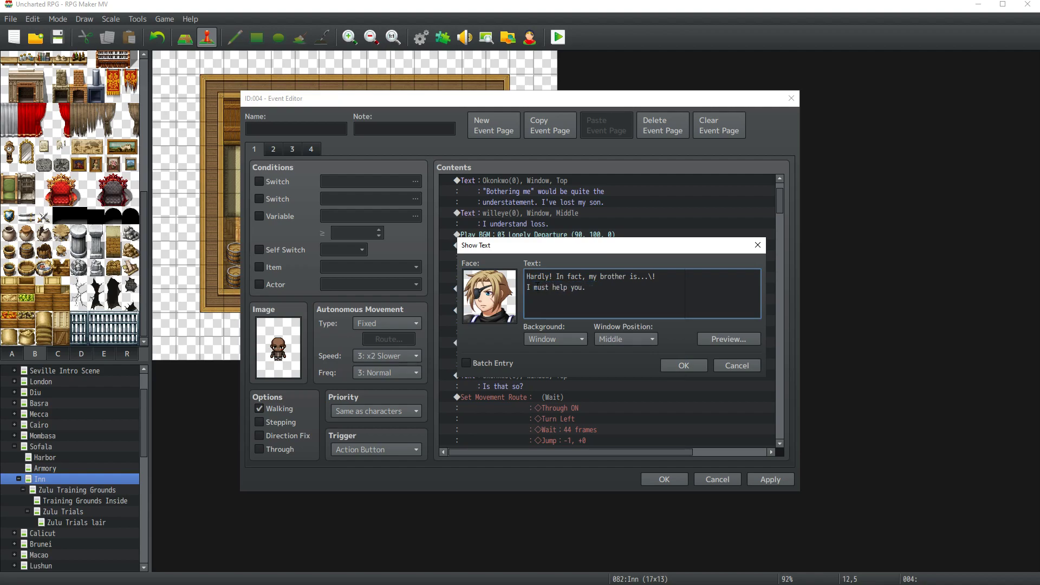
{"action": "left_click", "coordinate": [684, 366]}
{"action": "left_click", "coordinate": [764, 475]}
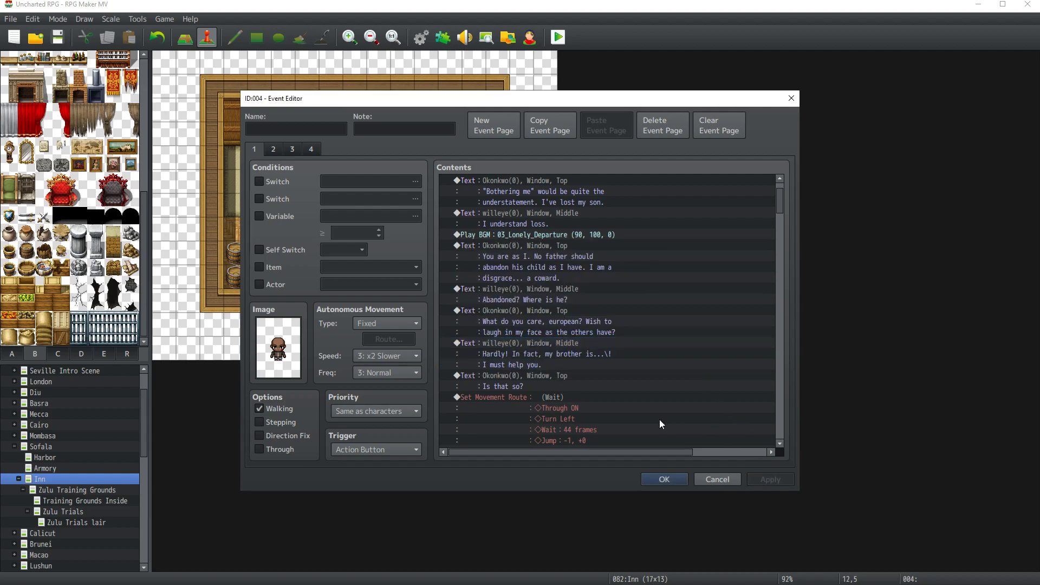
Step: Change the face of the willtheblack line "A dragon? I'm sure we can help." to willeye
{"action": "scroll", "coordinate": [659, 419], "scroll_direction": "down", "scroll_amount": 7}
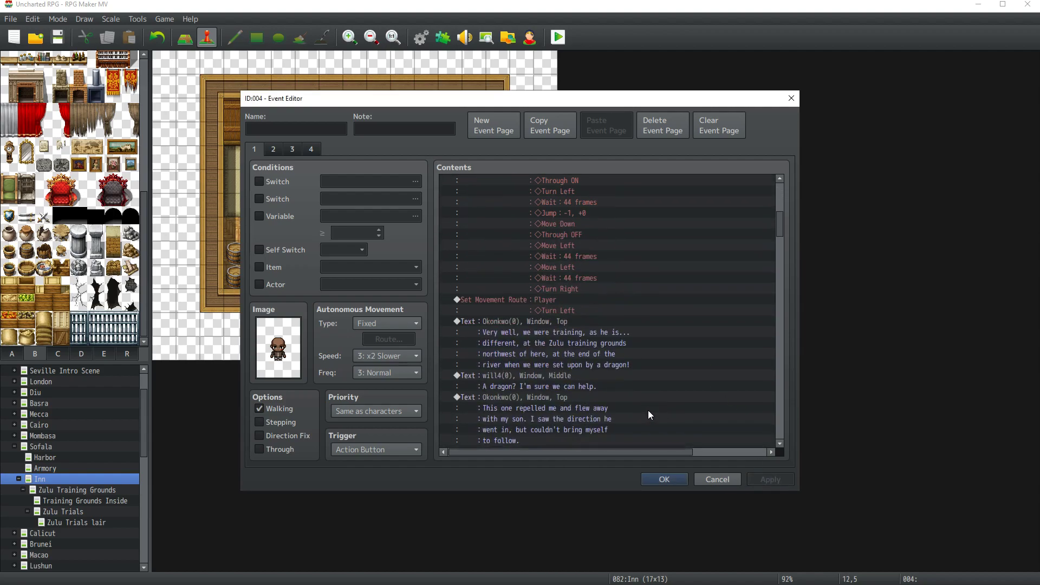
{"action": "scroll", "coordinate": [519, 327], "scroll_direction": "down", "scroll_amount": 1}
{"action": "double_click", "coordinate": [529, 332]}
{"action": "double_click", "coordinate": [486, 308]}
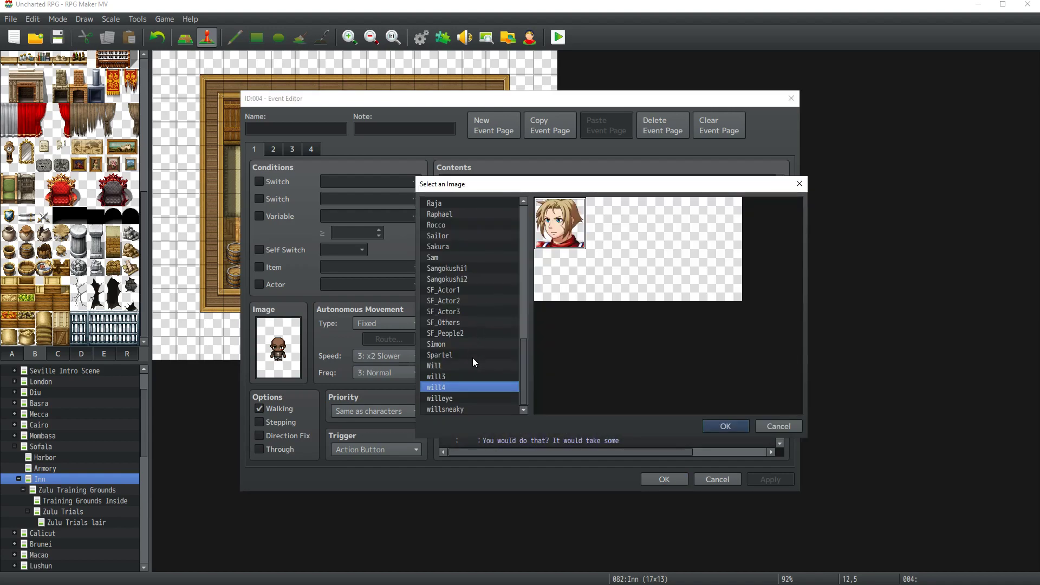
{"action": "left_click", "coordinate": [453, 397]}
{"action": "double_click", "coordinate": [564, 239]}
Step: Reword the willtheblack dragon line to "A dragon? No problem." and apply the event changes
{"action": "left_click_drag", "start_coordinate": [643, 278], "coordinate": [566, 276]}
{"action": "type", "text": "No problem."}
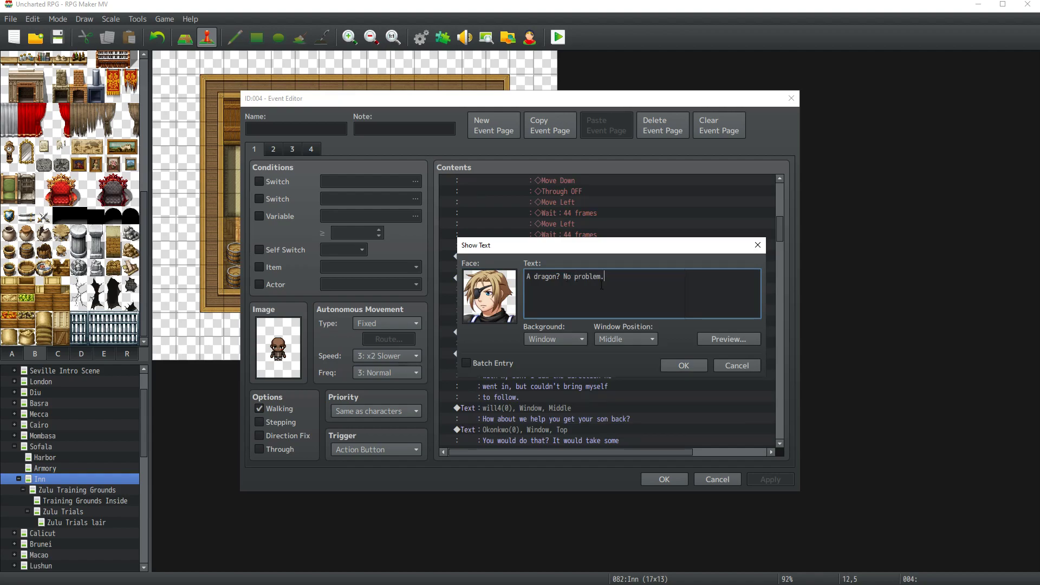
{"action": "left_click", "coordinate": [684, 365]}
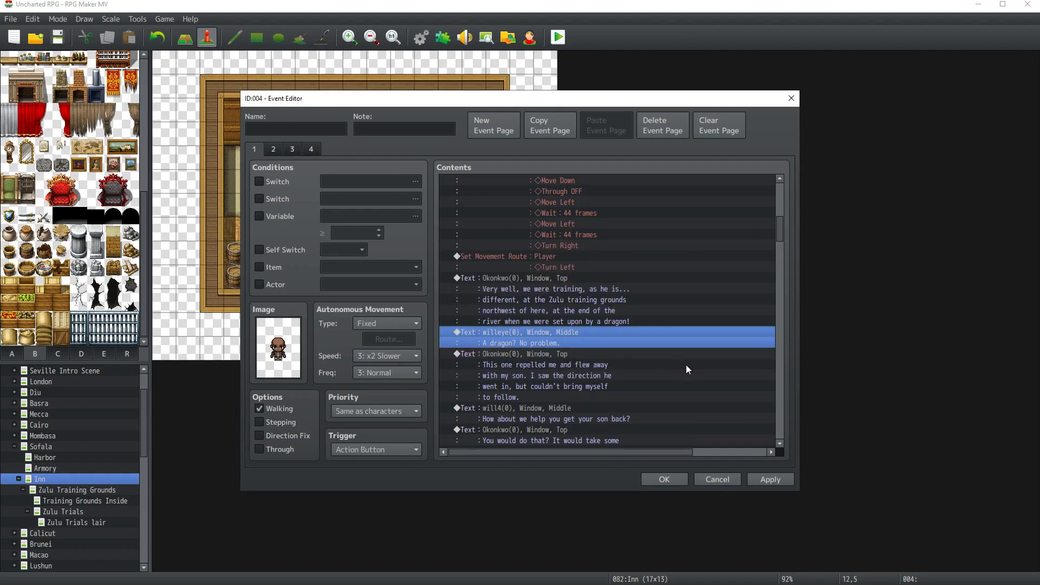
{"action": "left_click", "coordinate": [778, 479]}
Step: Change the face of the willtheblack line "How about we help you get your son back?" to willeye and apply the event changes
{"action": "scroll", "coordinate": [700, 399], "scroll_direction": "down", "scroll_amount": 3}
{"action": "double_click", "coordinate": [555, 321]}
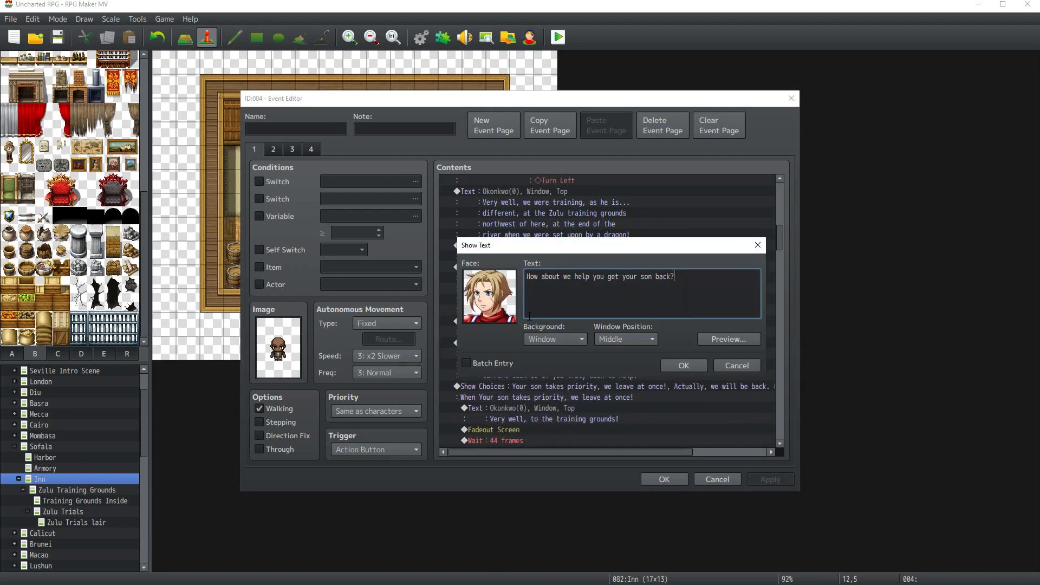
{"action": "double_click", "coordinate": [502, 310]}
{"action": "left_click", "coordinate": [439, 398]}
{"action": "double_click", "coordinate": [542, 251]}
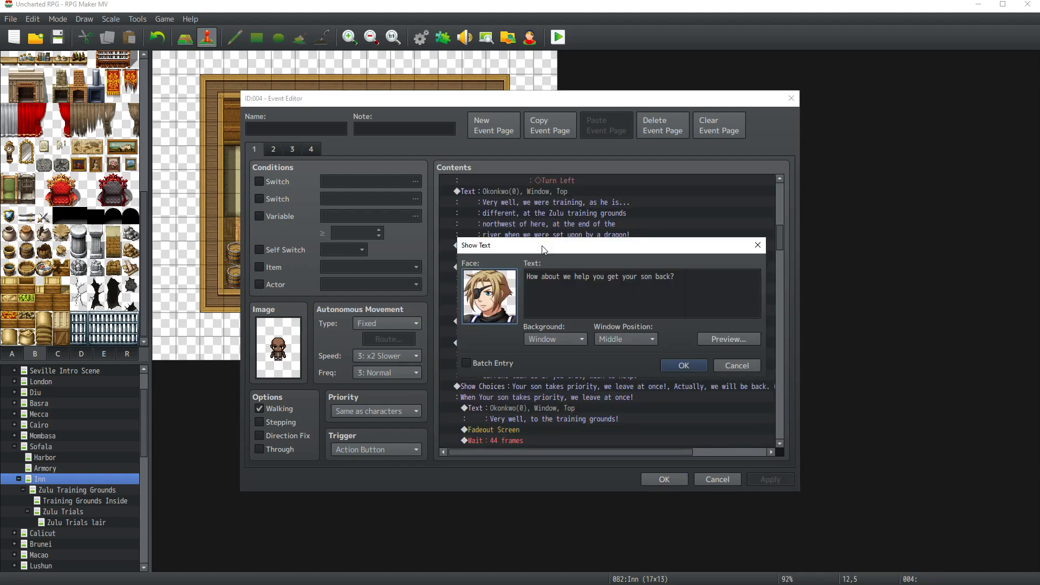
{"action": "left_click", "coordinate": [682, 366]}
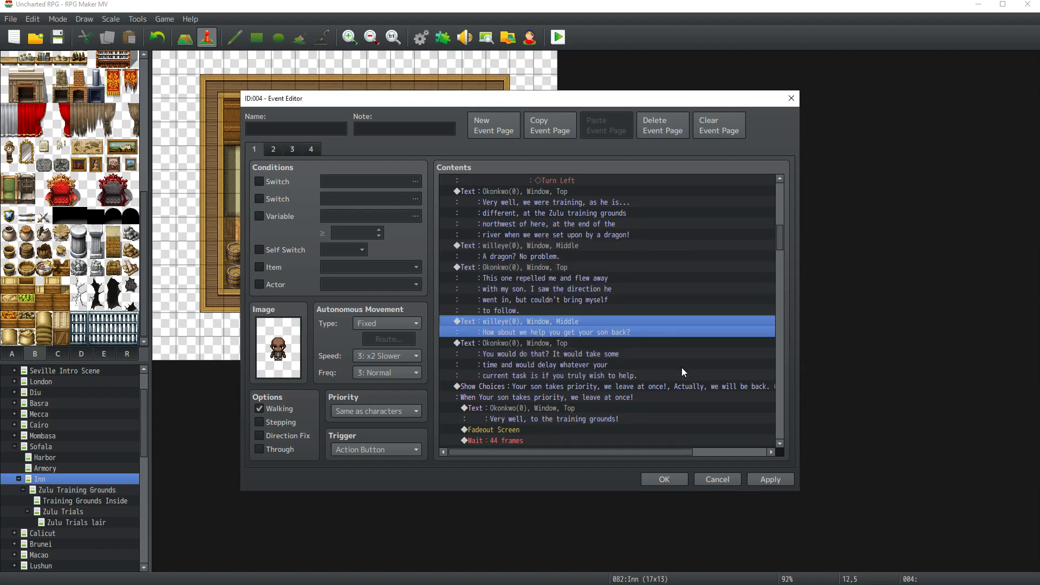
{"action": "left_click", "coordinate": [769, 478]}
Step: Delete the event's redundant second page with the will1 dialogue, check the remaining pages and save the event
{"action": "scroll", "coordinate": [630, 406], "scroll_direction": "down", "scroll_amount": 1}
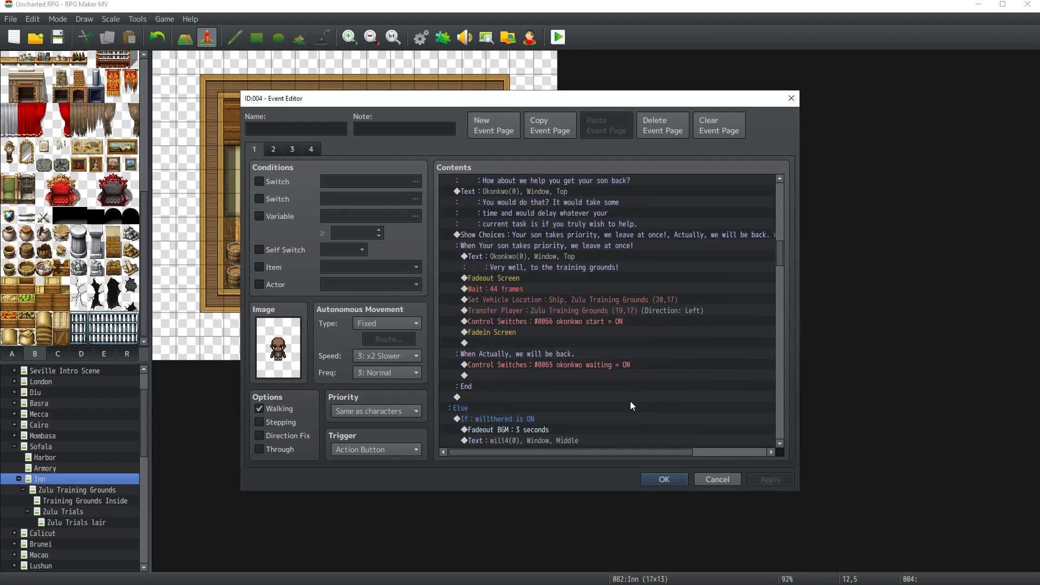
{"action": "left_click", "coordinate": [274, 150]}
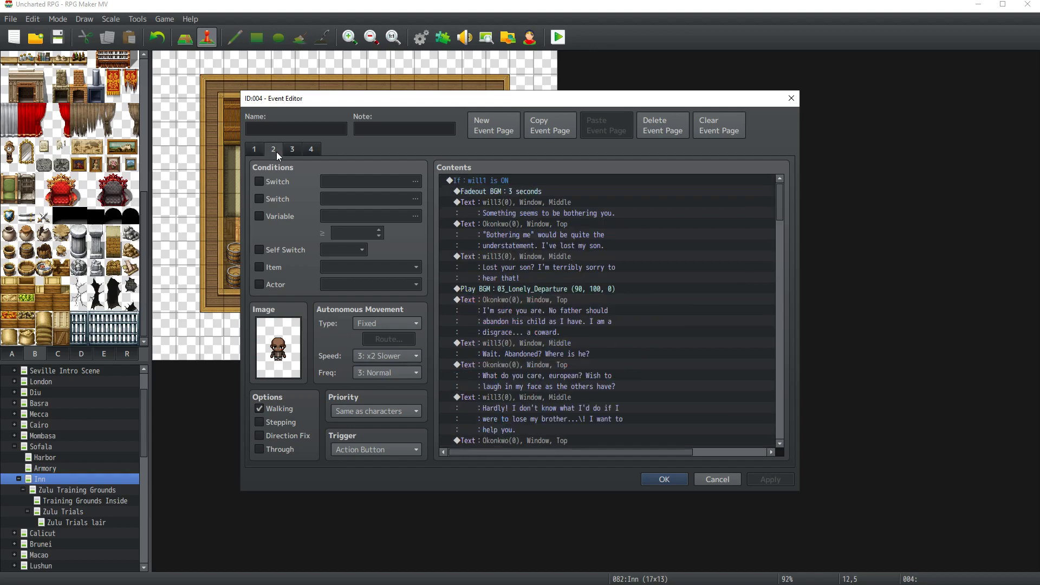
{"action": "left_click", "coordinate": [663, 125]}
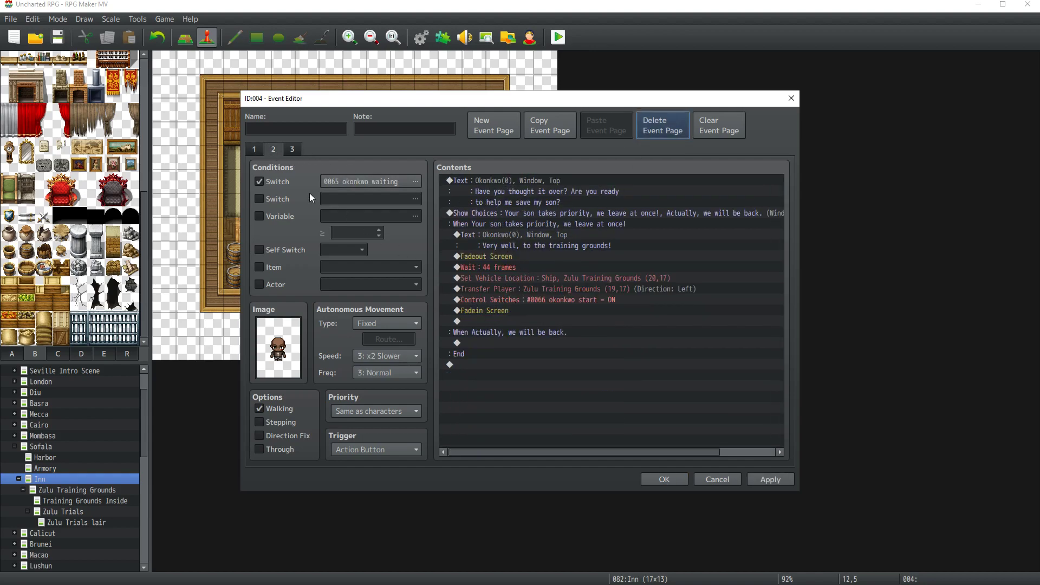
{"action": "left_click", "coordinate": [258, 150]}
{"action": "left_click", "coordinate": [273, 150]}
{"action": "left_click", "coordinate": [292, 150]}
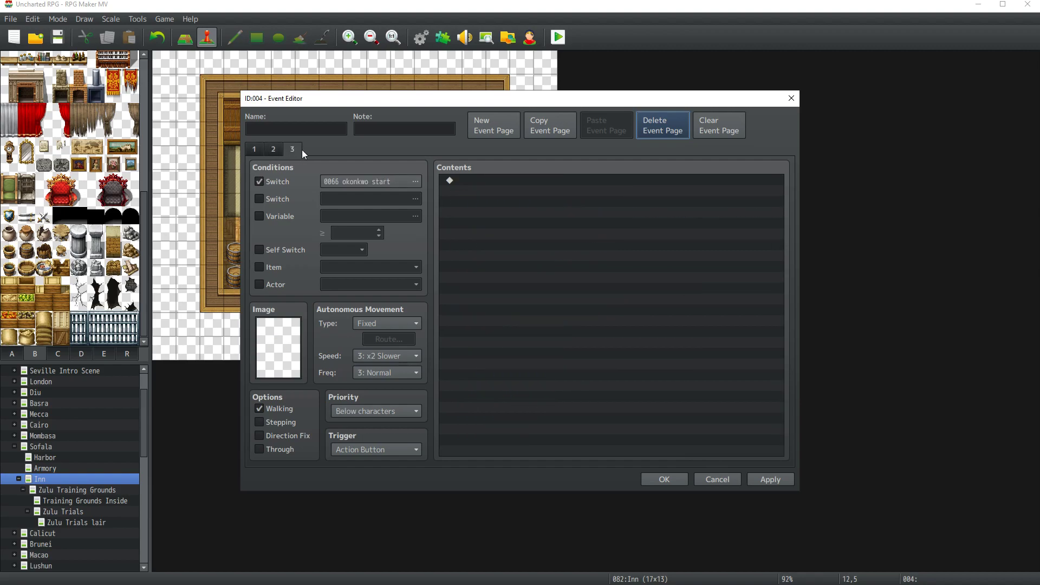
{"action": "left_click", "coordinate": [663, 479]}
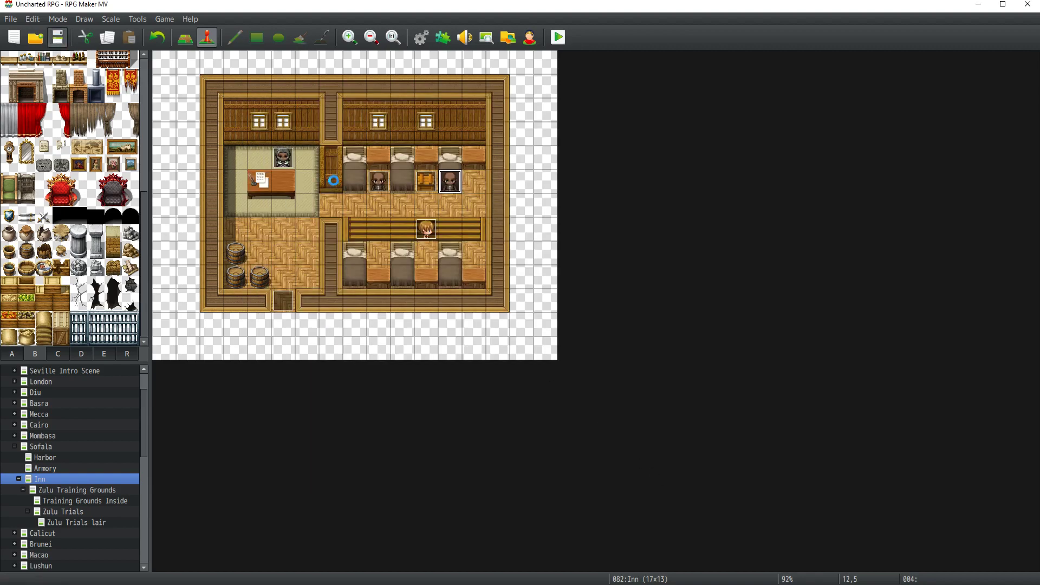
Step: Look over the dialogue of the okonk2 event in the inn and close it
{"action": "left_click", "coordinate": [372, 183]}
{"action": "double_click", "coordinate": [372, 182]}
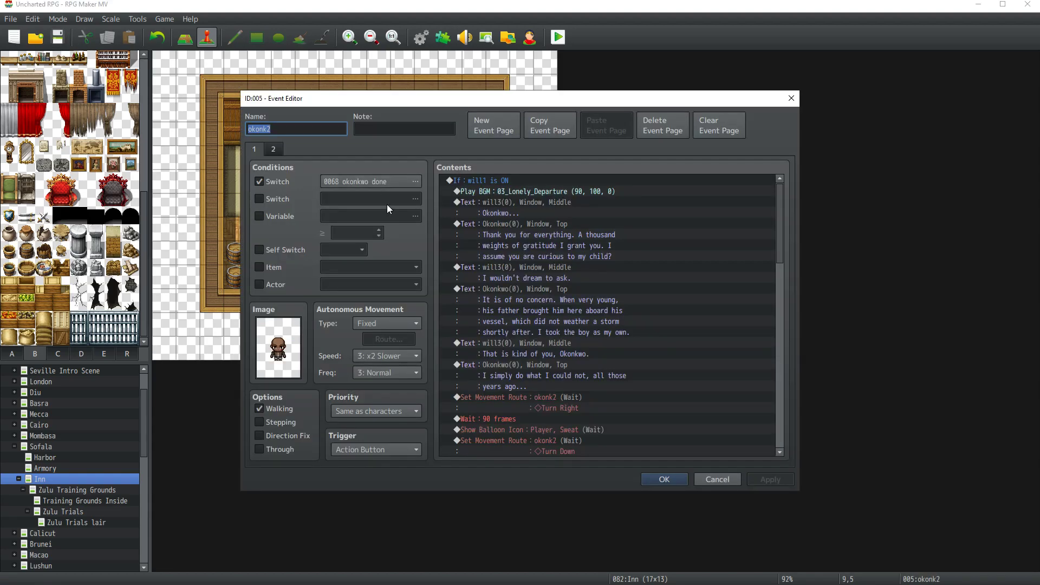
{"action": "left_click", "coordinate": [665, 479]}
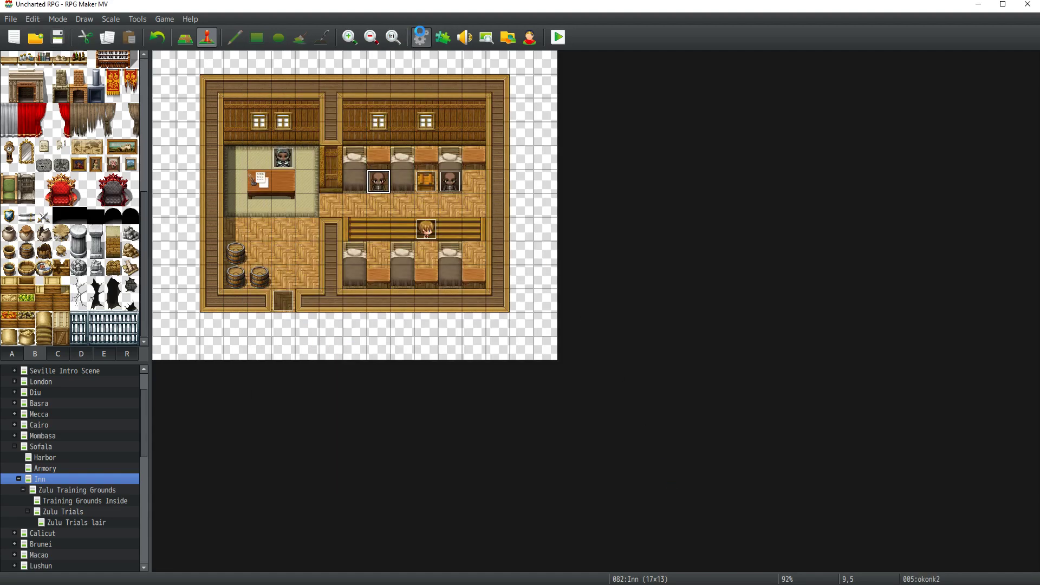
{"action": "left_click", "coordinate": [421, 37]}
{"action": "left_click", "coordinate": [511, 190]}
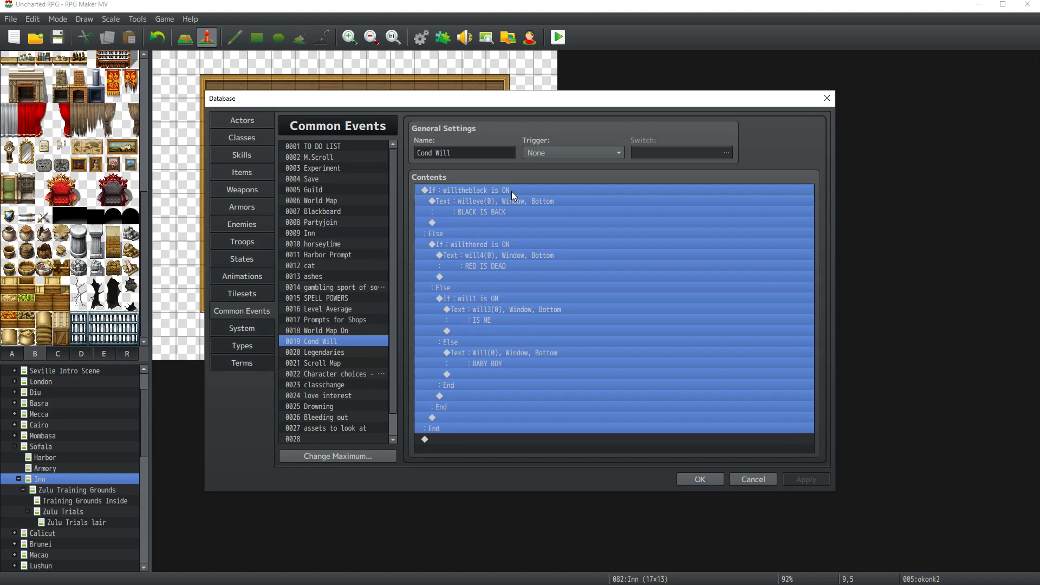
{"action": "left_click", "coordinate": [678, 479]}
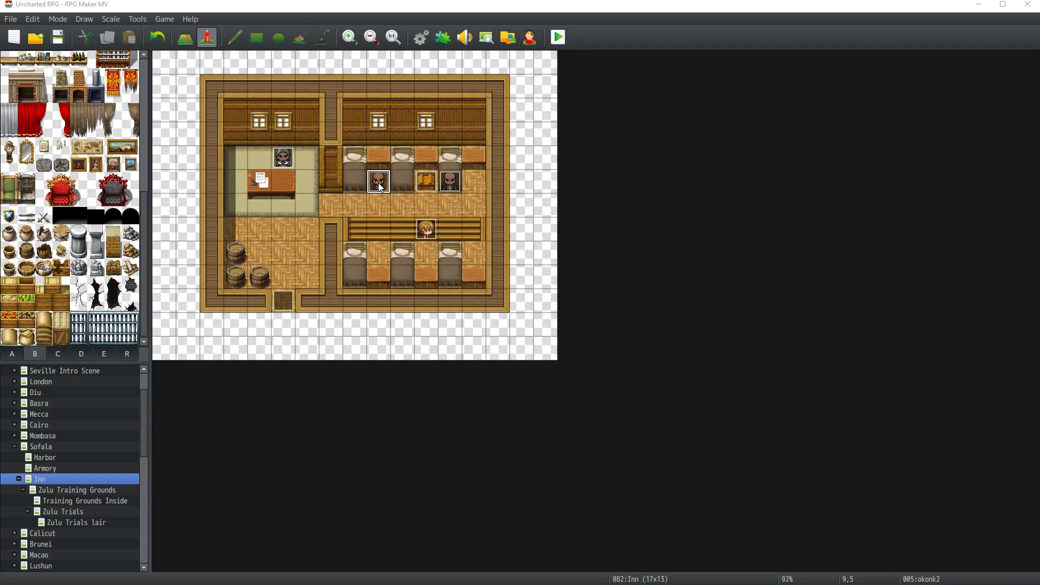
Step: Duplicate the first page of the okonk2 event, delete all commands from page 1 and save the event
{"action": "double_click", "coordinate": [379, 182]}
{"action": "left_click", "coordinate": [549, 130]}
{"action": "left_click", "coordinate": [604, 124]}
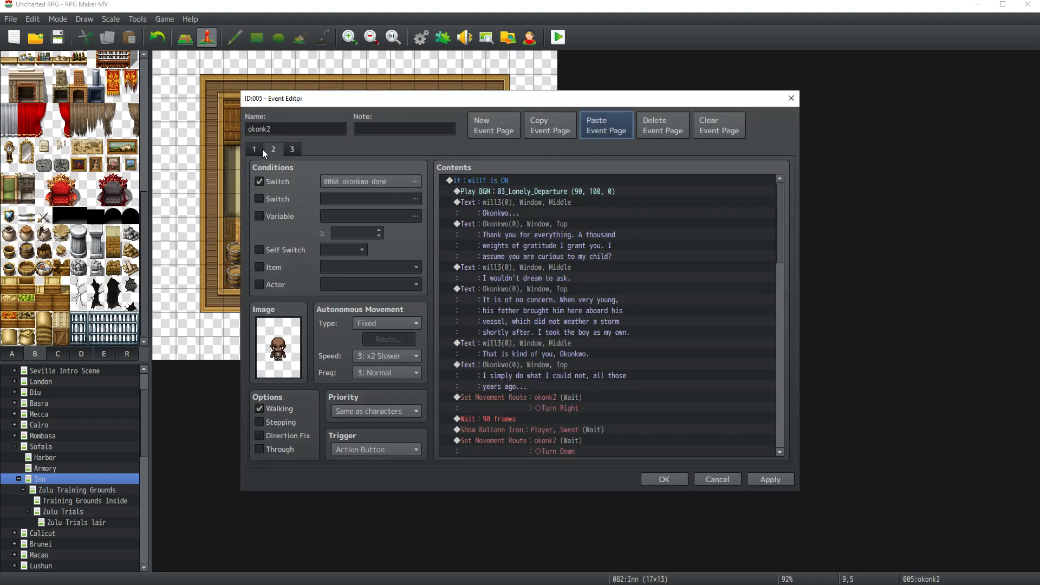
{"action": "left_click", "coordinate": [494, 180]}
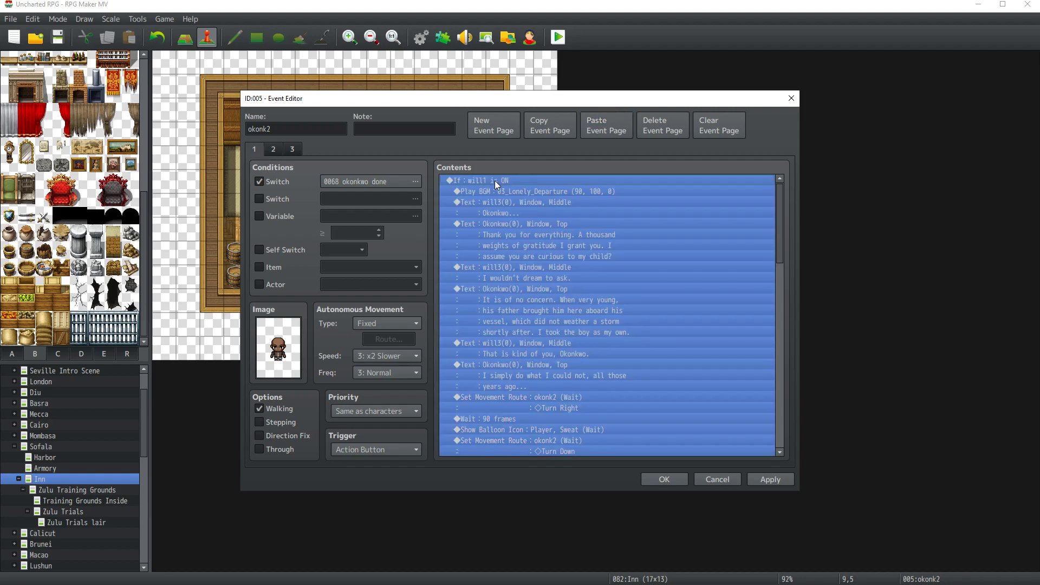
{"action": "key", "text": "Delete"}
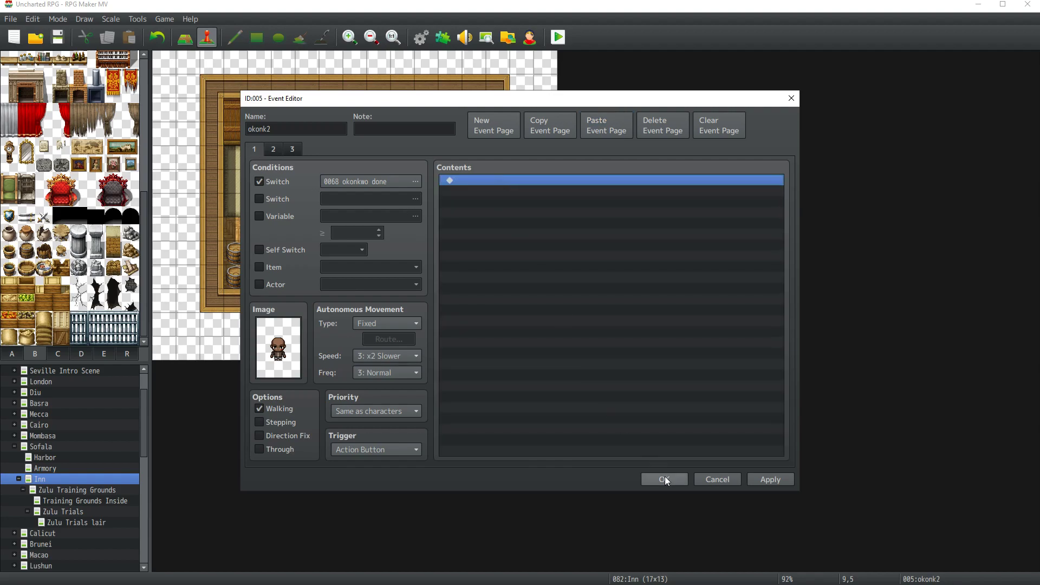
{"action": "left_click", "coordinate": [664, 478]}
Step: Copy the whole conditional block of the Cond Will common event into the empty first page of okonk2
{"action": "key", "text": "F9"}
{"action": "left_click", "coordinate": [502, 187]}
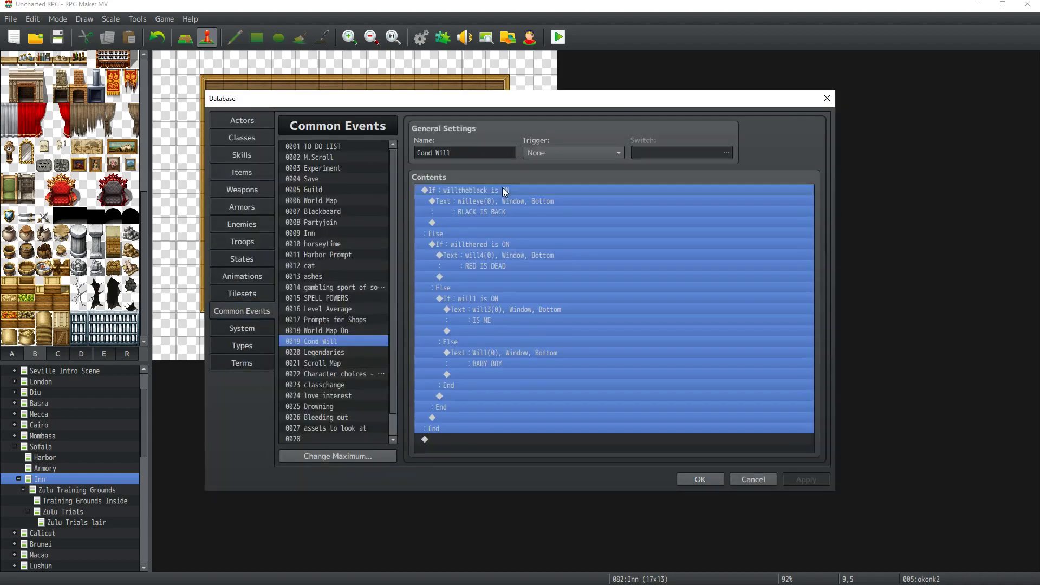
{"action": "left_click", "coordinate": [692, 481]}
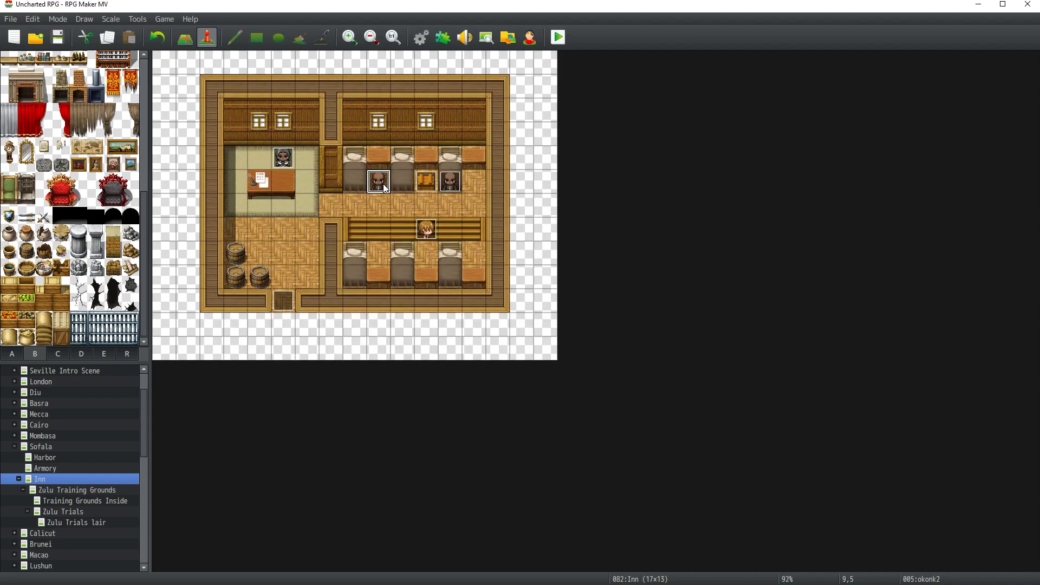
{"action": "double_click", "coordinate": [379, 183]}
{"action": "key", "text": "ctrl+v"}
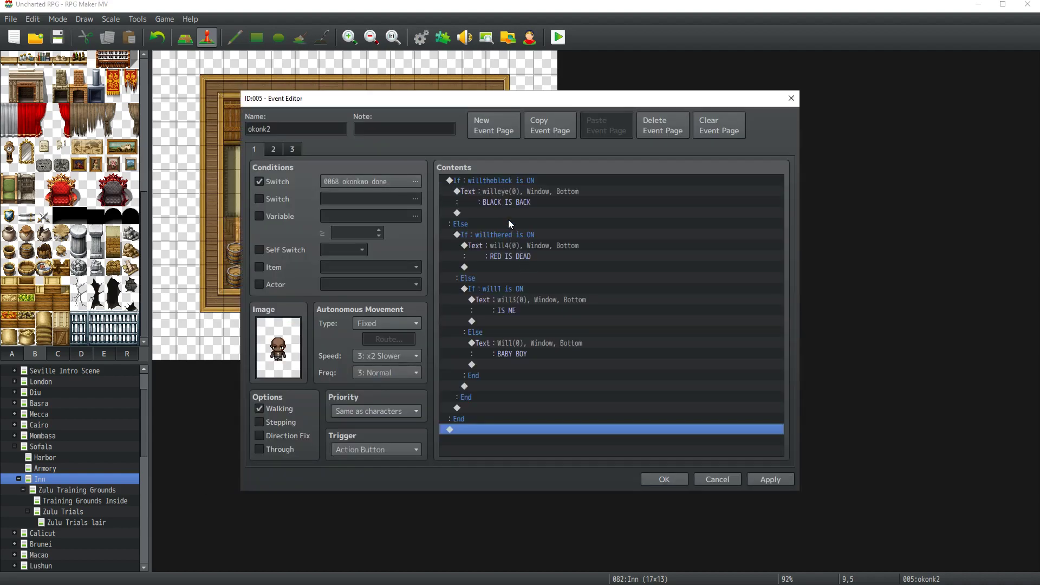
Step: Copy page 2's will1 commands, from Play BGM through Control Self Switch A = ON, to the end of page 1's will1 branch
{"action": "left_click", "coordinate": [272, 149]}
{"action": "left_click", "coordinate": [499, 189]}
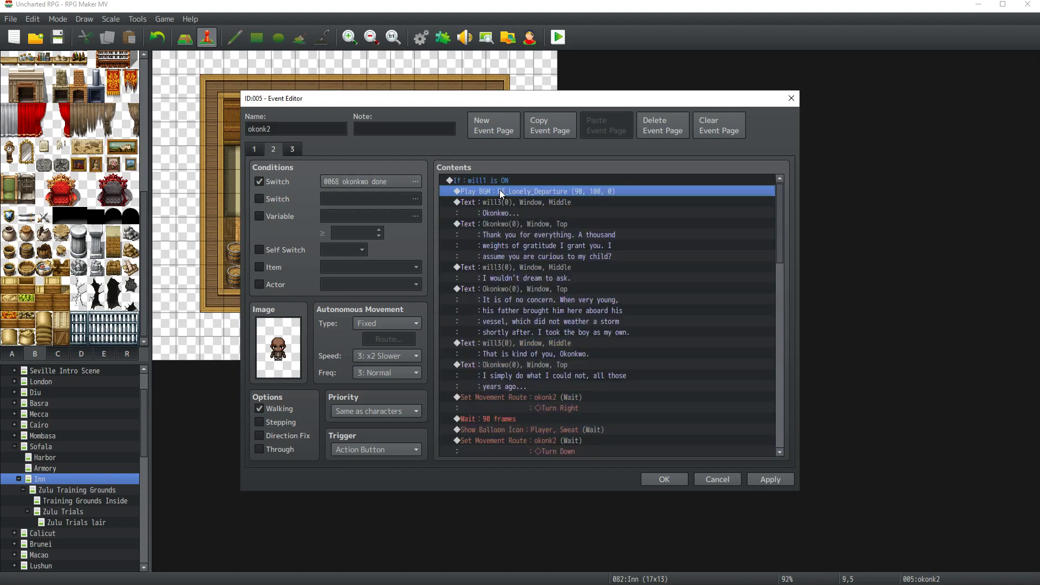
{"action": "scroll", "coordinate": [534, 317], "scroll_direction": "down", "scroll_amount": 3}
{"action": "scroll", "coordinate": [535, 319], "scroll_direction": "down", "scroll_amount": 7}
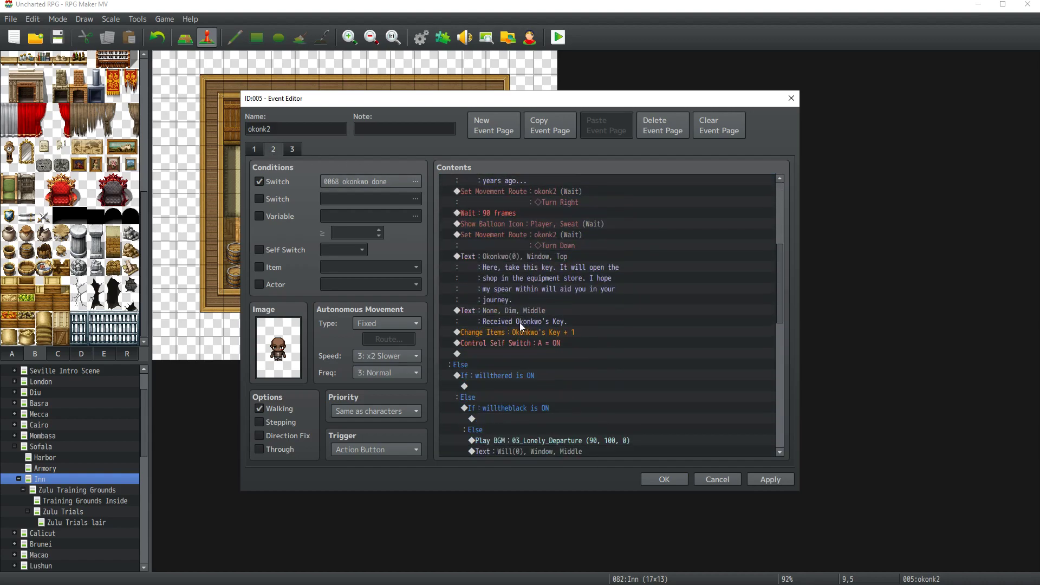
{"action": "scroll", "coordinate": [518, 337], "scroll_direction": "up", "scroll_amount": 2}
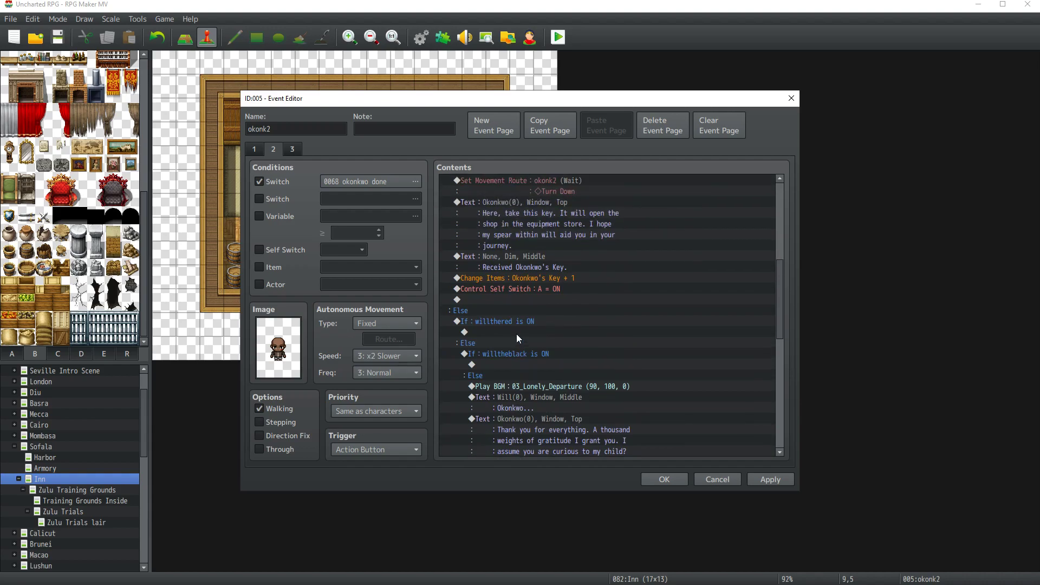
{"action": "left_click", "coordinate": [509, 290], "text": "shift"}
{"action": "scroll", "coordinate": [512, 291], "scroll_direction": "up", "scroll_amount": 2}
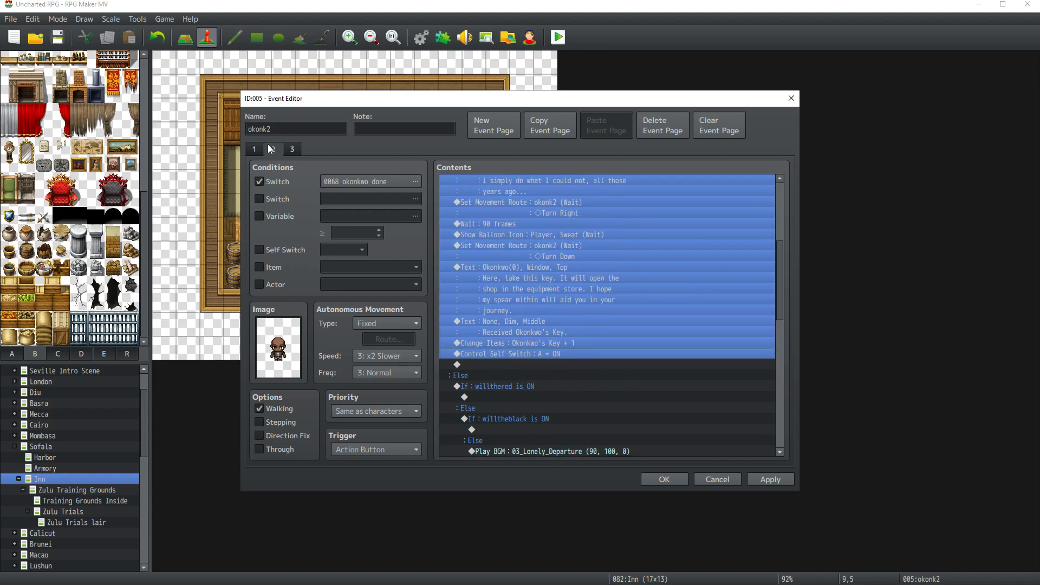
{"action": "left_click", "coordinate": [254, 149]}
{"action": "left_click", "coordinate": [513, 322]}
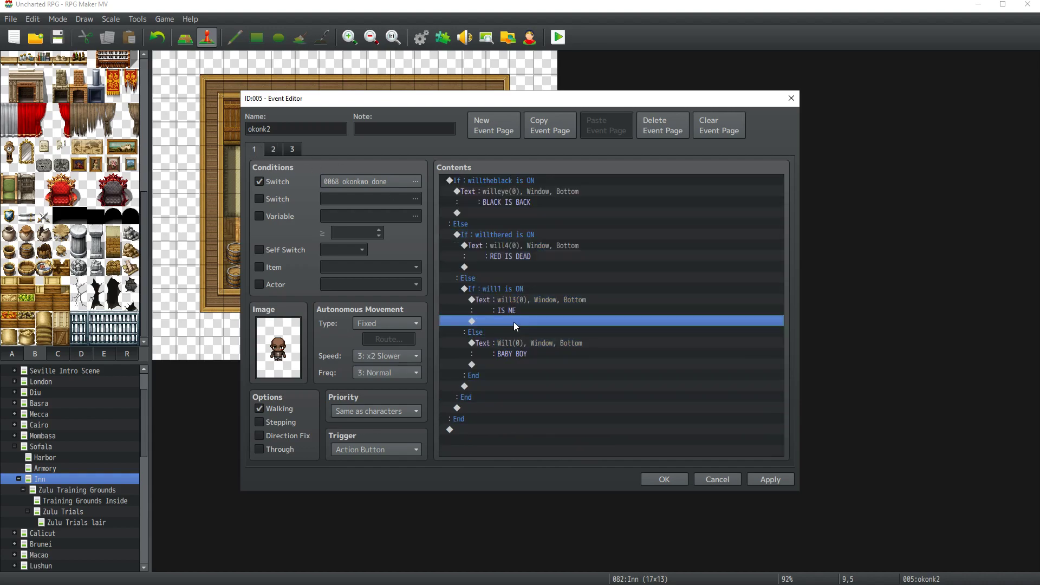
{"action": "key", "text": "ctrl+v"}
Step: Delete the placeholder text "IS ME" from the will1 branch and apply the event changes
{"action": "scroll", "coordinate": [541, 333], "scroll_direction": "up", "scroll_amount": 2}
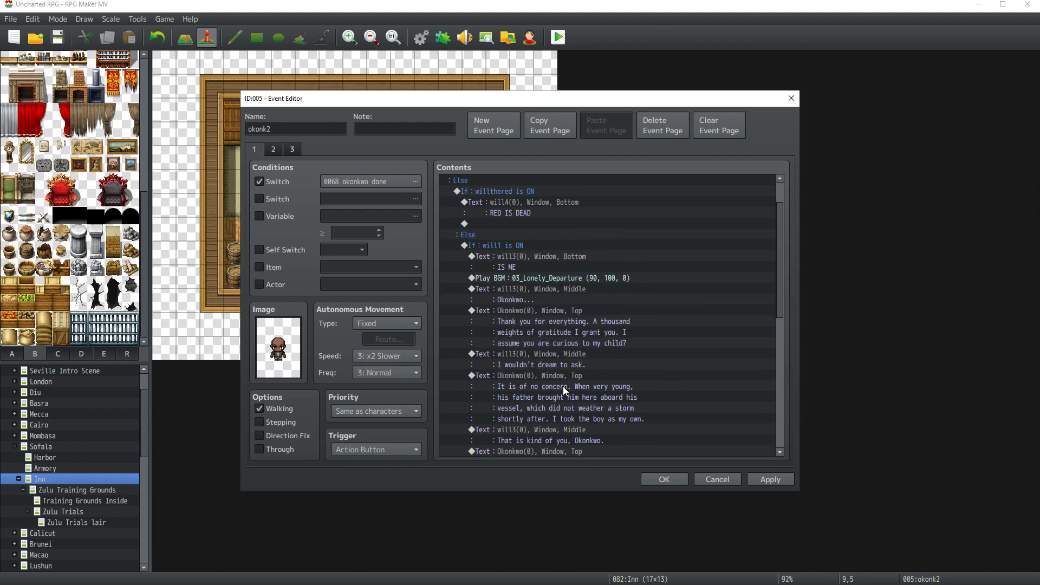
{"action": "scroll", "coordinate": [542, 347], "scroll_direction": "up", "scroll_amount": 1}
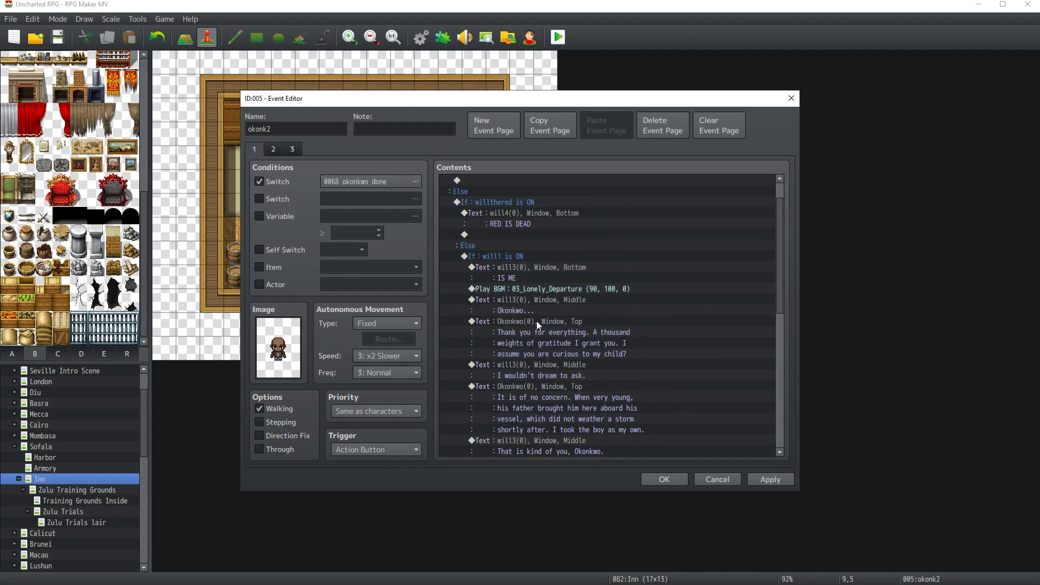
{"action": "left_click", "coordinate": [525, 267]}
{"action": "key", "text": "Delete"}
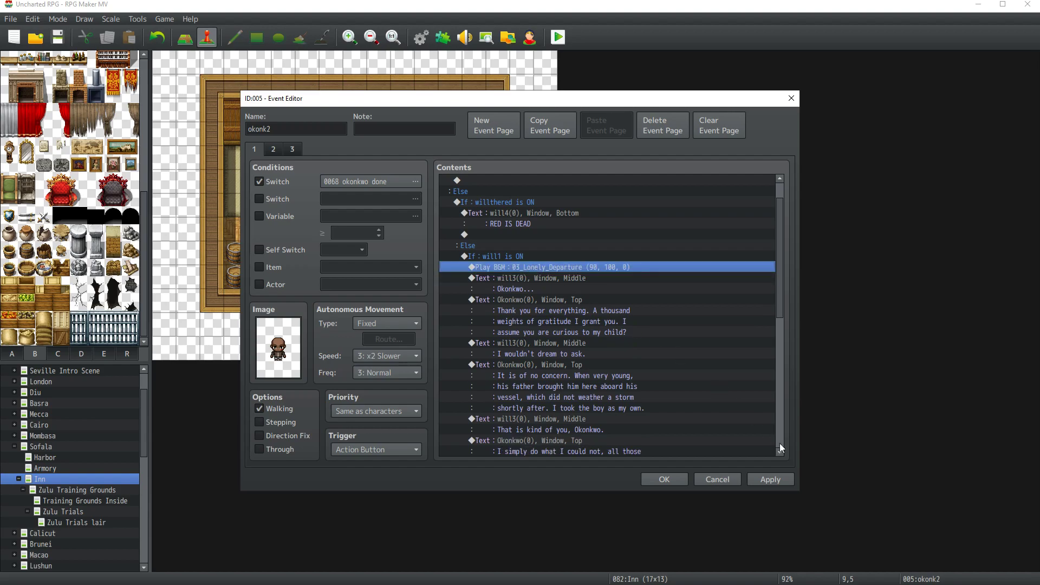
{"action": "left_click", "coordinate": [771, 479]}
Step: Copy the will1 branch's commands, from Play BGM through Control Self Switch, to the end of the willthered branch
{"action": "scroll", "coordinate": [527, 316], "scroll_direction": "up", "scroll_amount": 1}
{"action": "left_click", "coordinate": [528, 315]}
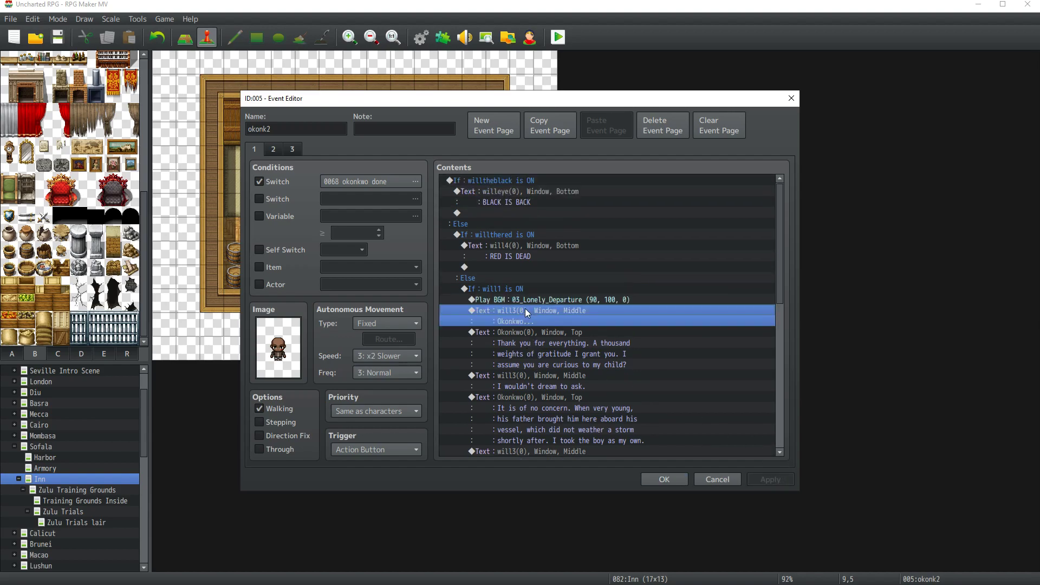
{"action": "left_click", "coordinate": [526, 302]}
{"action": "scroll", "coordinate": [538, 354], "scroll_direction": "down", "scroll_amount": 10}
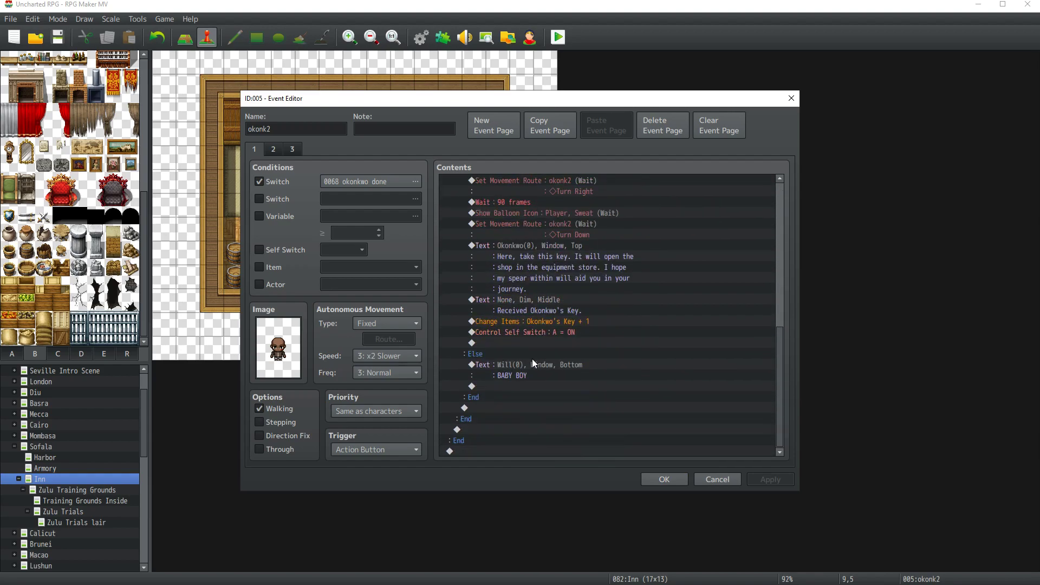
{"action": "left_click", "coordinate": [530, 331], "text": "shift"}
{"action": "scroll", "coordinate": [530, 328], "scroll_direction": "up", "scroll_amount": 7}
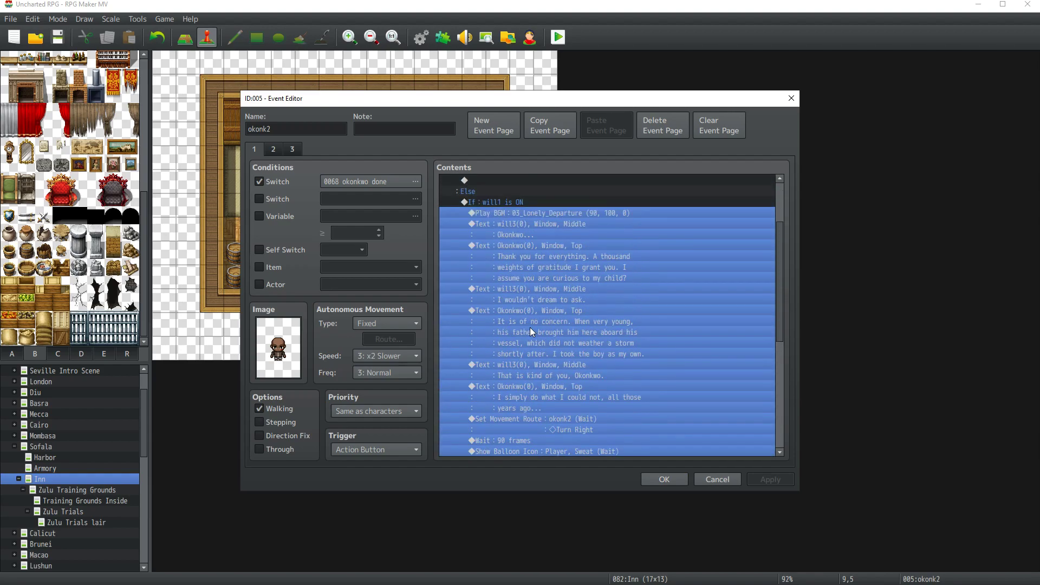
{"action": "scroll", "coordinate": [530, 327], "scroll_direction": "up", "scroll_amount": 3}
{"action": "left_click", "coordinate": [519, 268]}
{"action": "key", "text": "ctrl+v"}
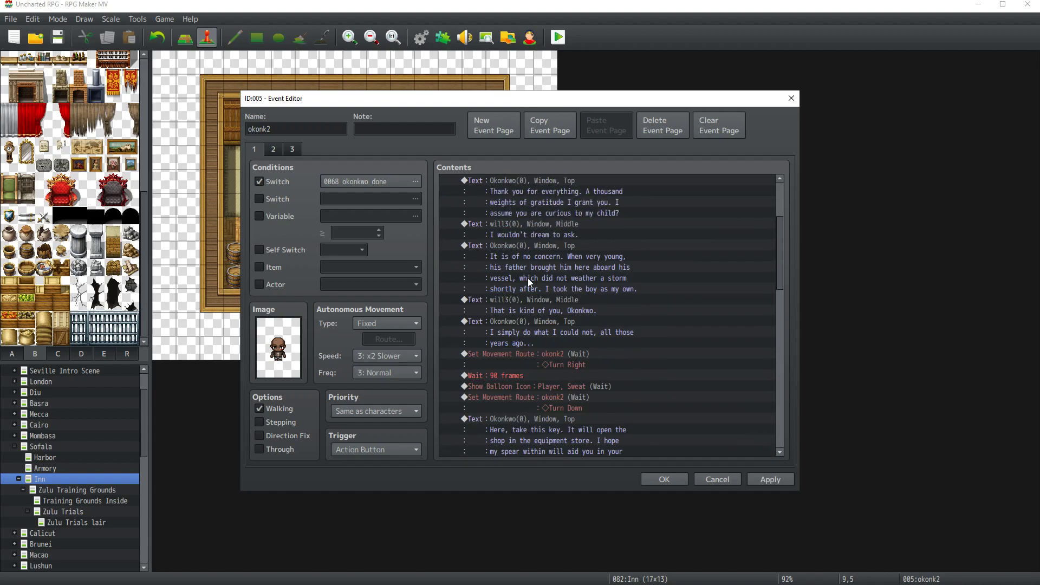
Step: Change the face of the willthered line "Okonkwo..." to will4
{"action": "scroll", "coordinate": [529, 282], "scroll_direction": "up", "scroll_amount": 4}
{"action": "double_click", "coordinate": [520, 278]}
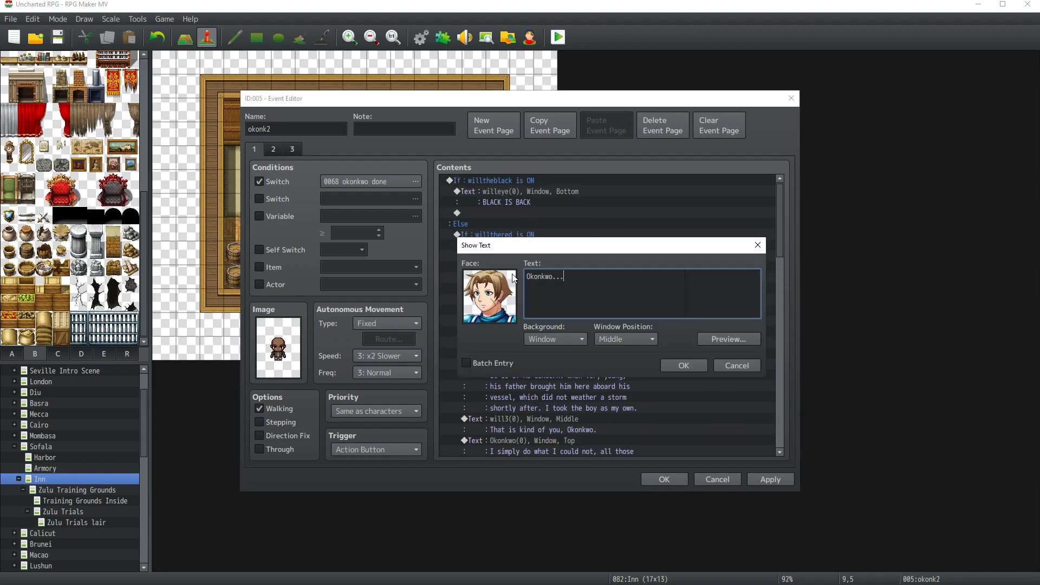
{"action": "double_click", "coordinate": [480, 294]}
{"action": "left_click", "coordinate": [451, 387]}
{"action": "double_click", "coordinate": [578, 223]}
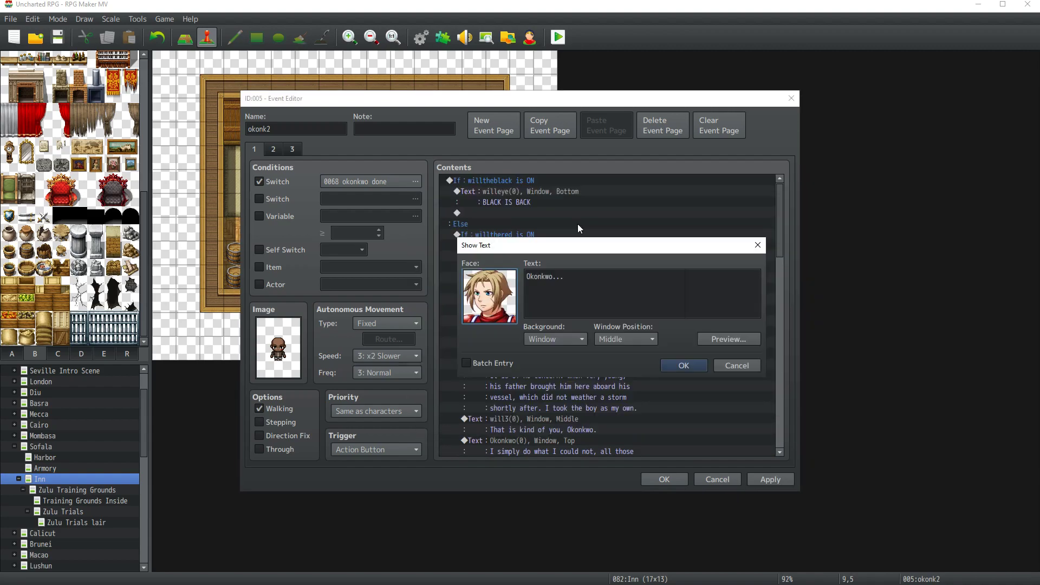
{"action": "left_click", "coordinate": [677, 369]}
Step: Delete the placeholder text "RED IS DEAD" from the willthered branch and check the "Okonkwo..." line's settings
{"action": "left_click", "coordinate": [506, 245]}
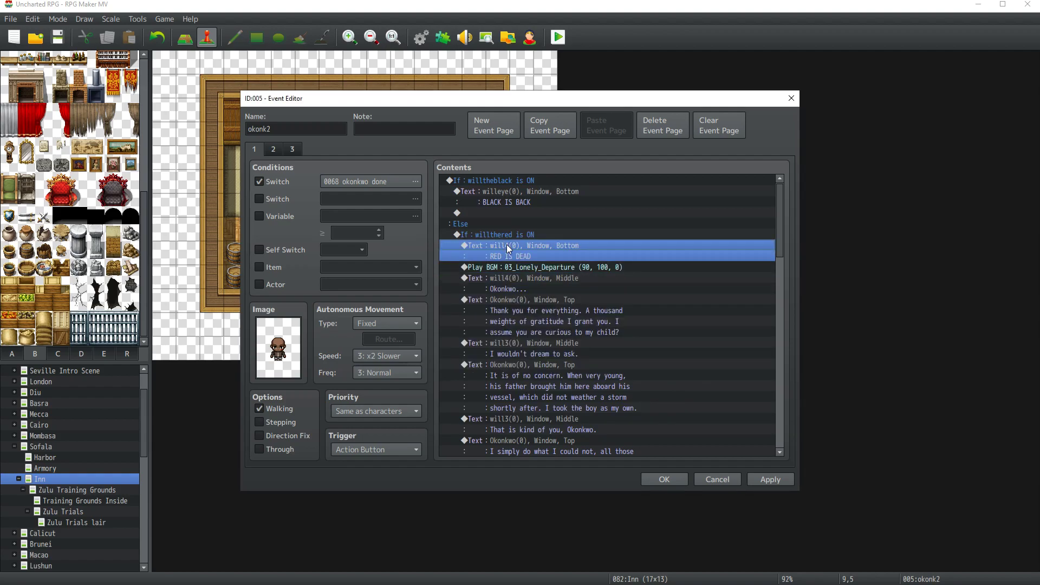
{"action": "key", "text": "Delete"}
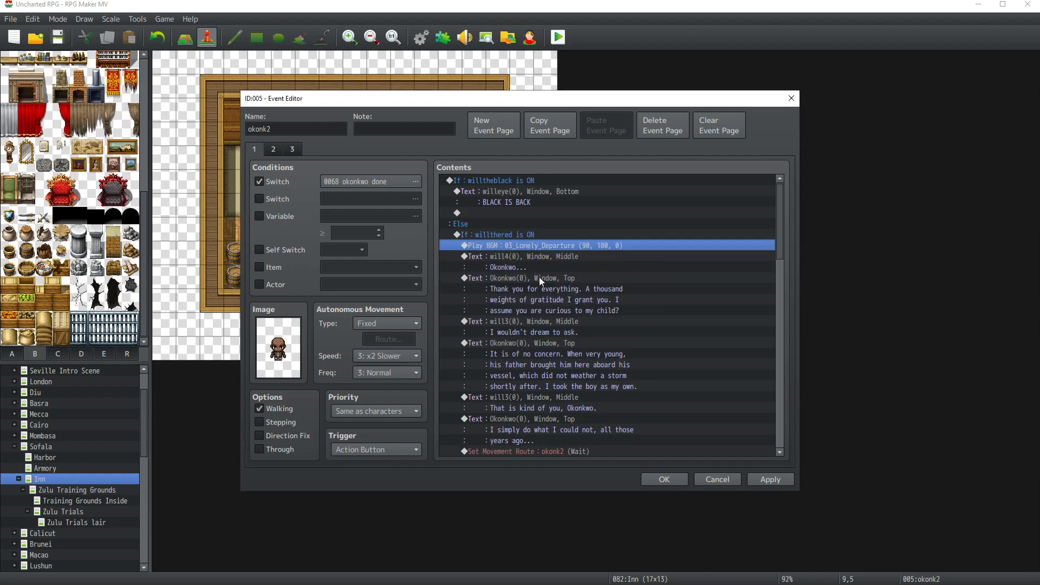
{"action": "double_click", "coordinate": [541, 258]}
{"action": "left_click", "coordinate": [676, 365]}
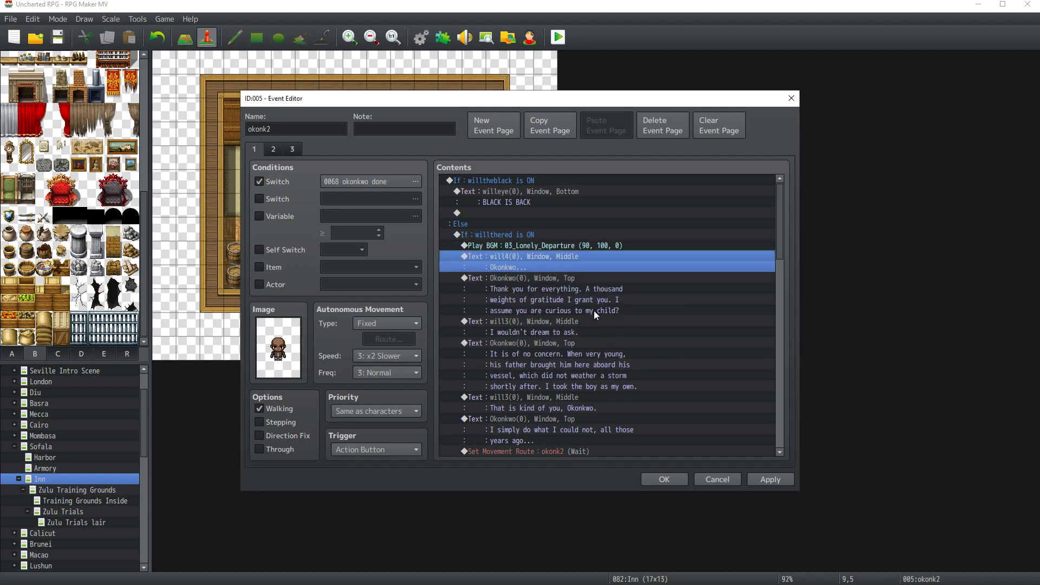
Step: Give the willthered line "I wouldn't dream to ask." the will4 face, reword it to "I wouldn't think of asking." and apply the event changes
{"action": "scroll", "coordinate": [542, 325], "scroll_direction": "down", "scroll_amount": 2}
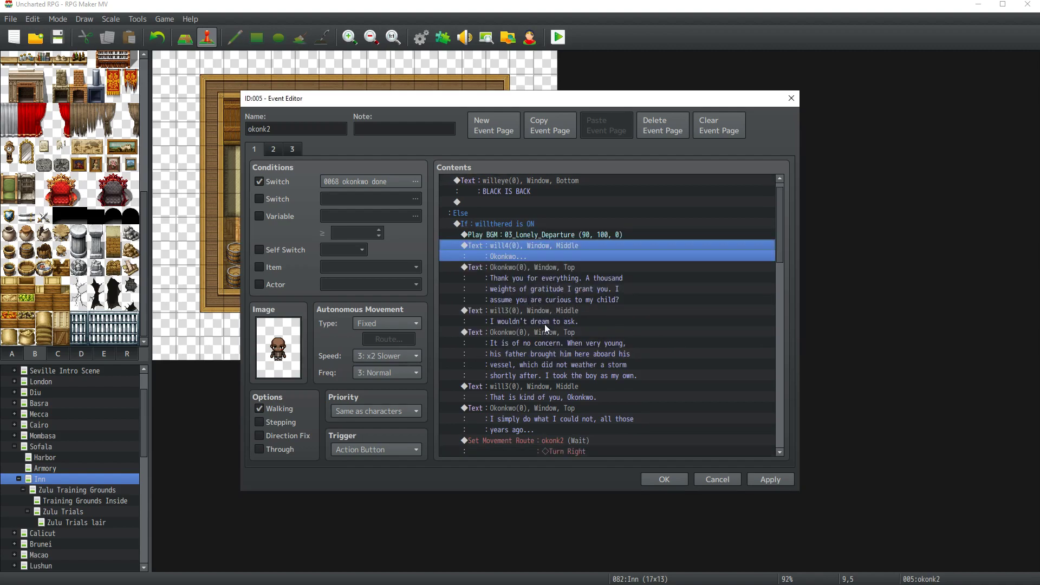
{"action": "double_click", "coordinate": [535, 287]}
{"action": "double_click", "coordinate": [484, 308]}
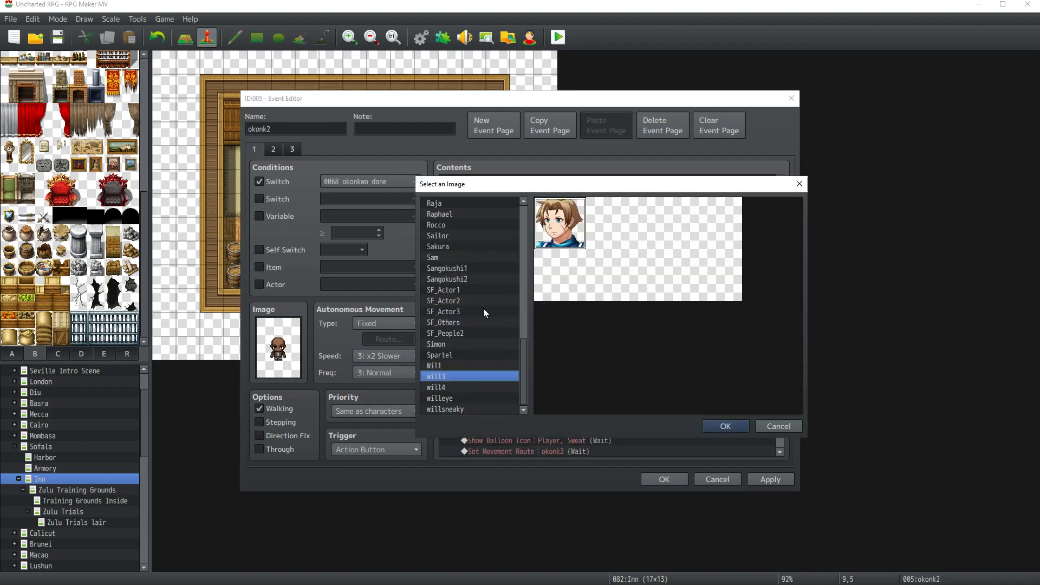
{"action": "left_click", "coordinate": [454, 387]}
{"action": "double_click", "coordinate": [548, 234]}
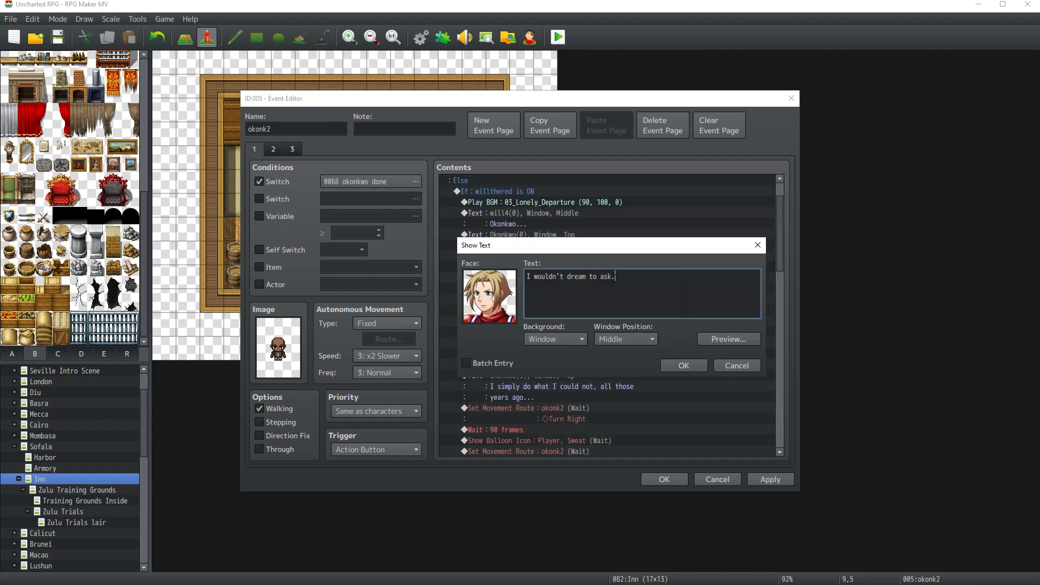
{"action": "left_click_drag", "start_coordinate": [615, 276], "coordinate": [568, 277]}
{"action": "type", "text": "put my trhou"}
{"action": "key", "text": "BackSpace"}
{"action": "key", "text": "BackSpace"}
{"action": "key", "text": "BackSpace"}
{"action": "key", "text": "BackSpace"}
{"action": "key", "text": "BackSpace"}
{"action": "key", "text": "BackSpace"}
{"action": "key", "text": "BackSpace"}
{"action": "key", "text": "BackSpace"}
{"action": "key", "text": "BackSpace"}
{"action": "key", "text": "BackSpace"}
{"action": "key", "text": "BackSpace"}
{"action": "key", "text": "BackSpace"}
{"action": "type", "text": "think of asking."}
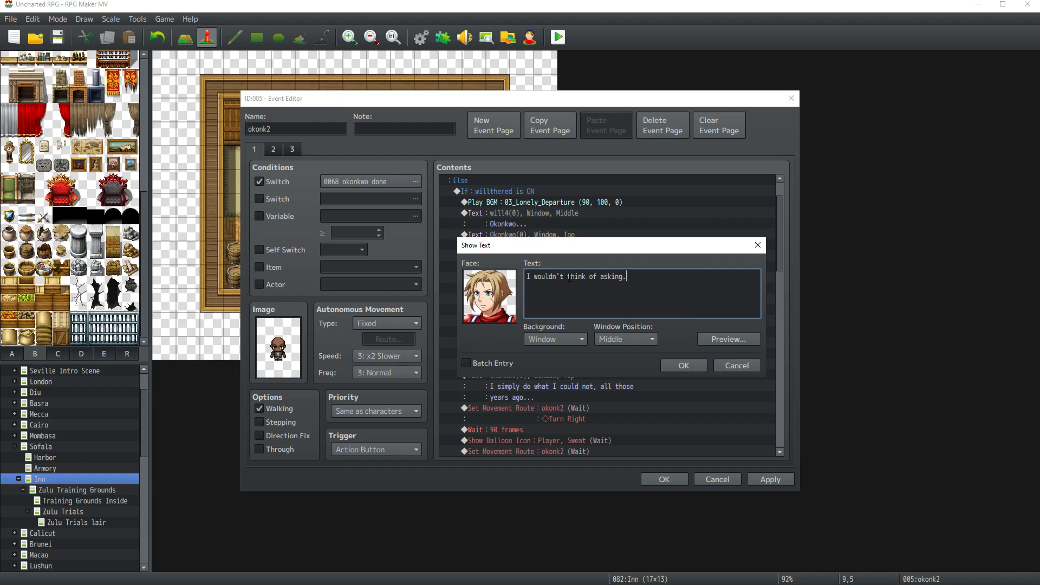
{"action": "left_click", "coordinate": [678, 363]}
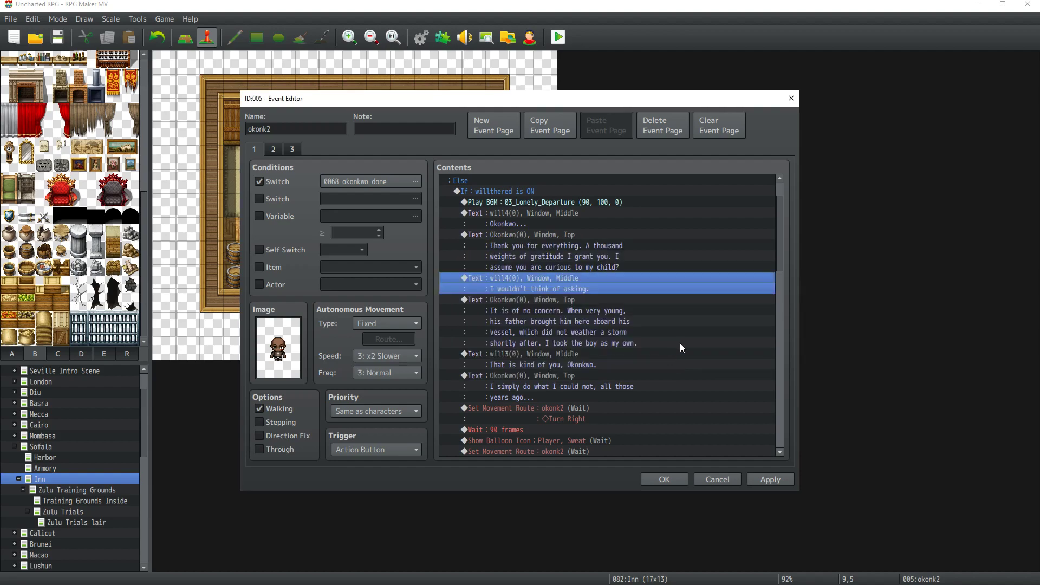
{"action": "left_click", "coordinate": [762, 478]}
Step: Change the face of the willthered line "That is kind of you, Okonkwo." to will4 and apply the event changes
{"action": "double_click", "coordinate": [534, 356]}
{"action": "double_click", "coordinate": [489, 303]}
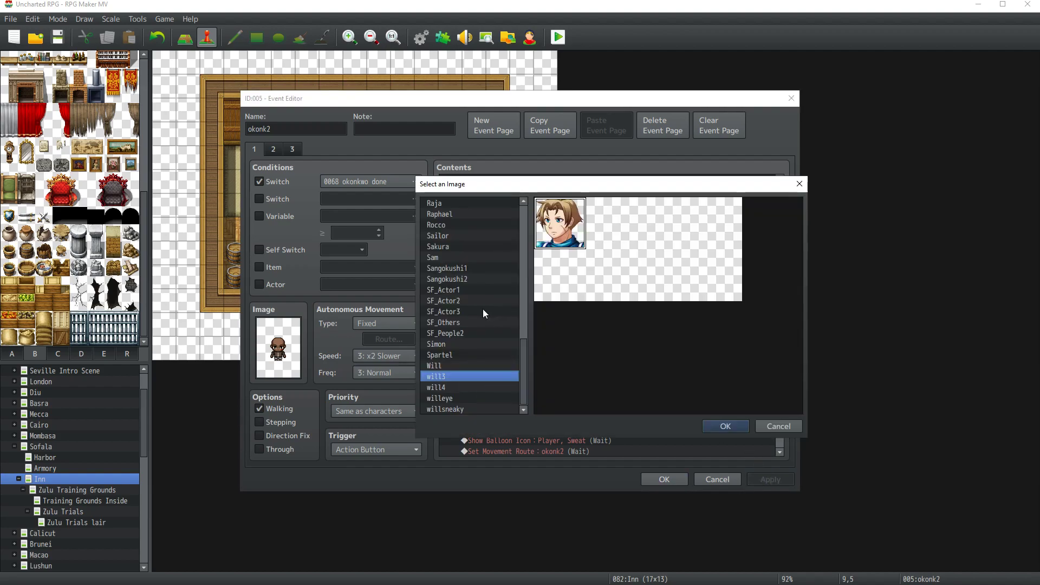
{"action": "left_click", "coordinate": [447, 385]}
{"action": "double_click", "coordinate": [548, 222]}
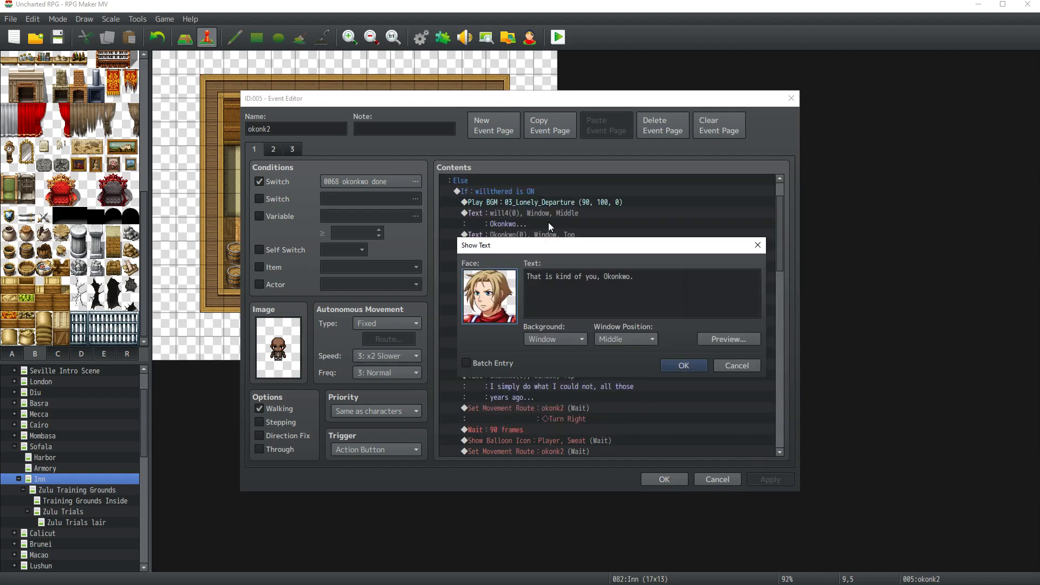
{"action": "left_click", "coordinate": [682, 364]}
{"action": "scroll", "coordinate": [681, 363], "scroll_direction": "down", "scroll_amount": 2}
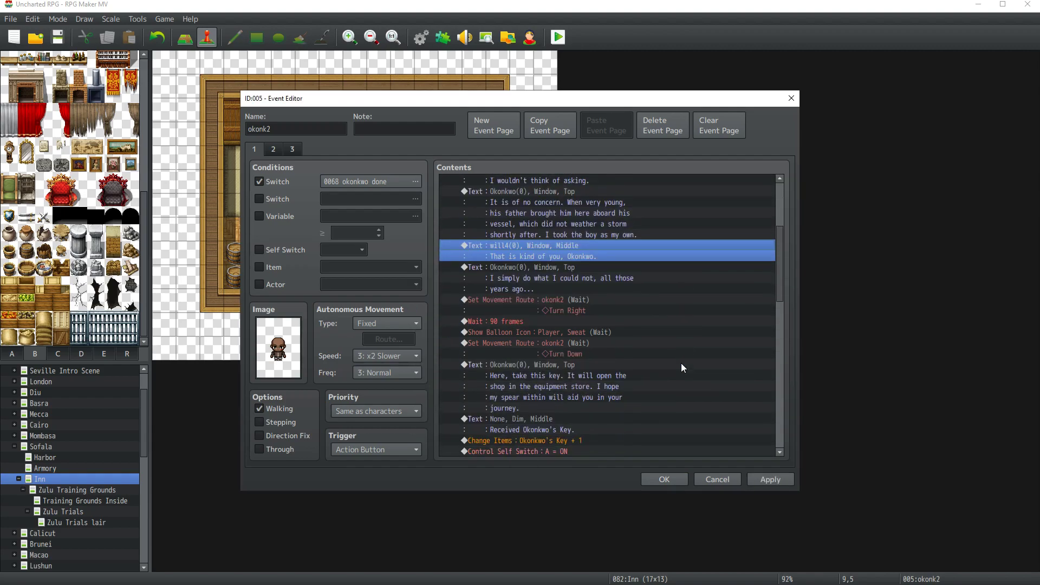
{"action": "scroll", "coordinate": [681, 363], "scroll_direction": "down", "scroll_amount": 1}
{"action": "left_click", "coordinate": [793, 479]}
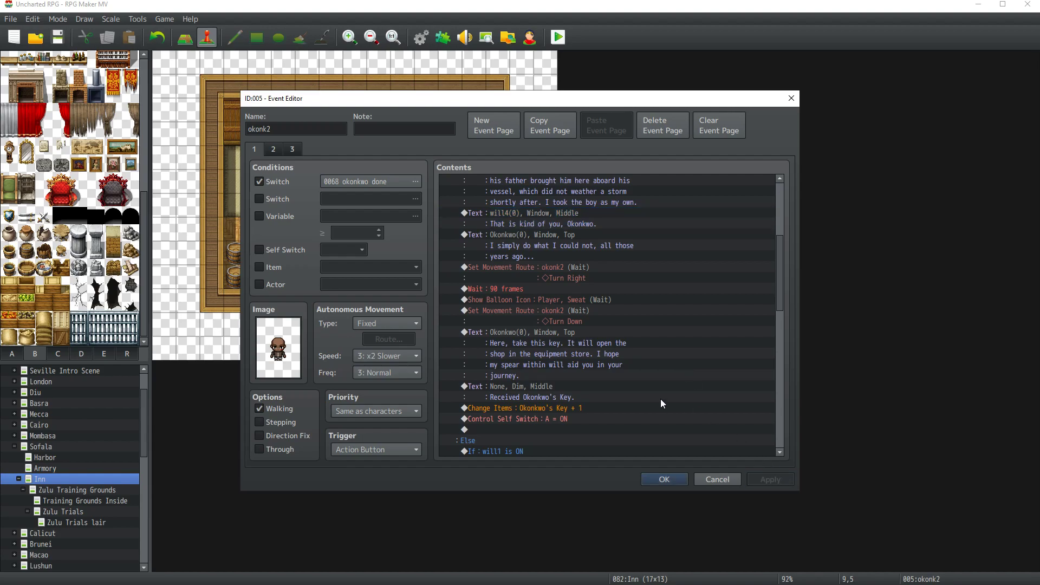
{"action": "scroll", "coordinate": [657, 399], "scroll_direction": "down", "scroll_amount": 2}
{"action": "scroll", "coordinate": [600, 379], "scroll_direction": "up", "scroll_amount": 6}
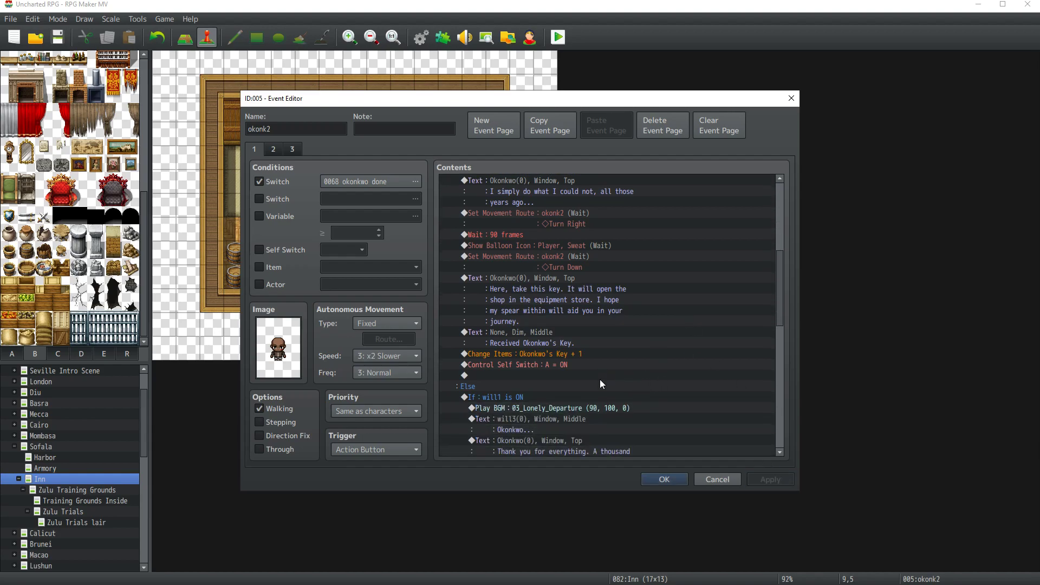
Step: Copy the willthered commands, from Play BGM through Control Self Switch, into the willtheblack branch and remove its "BLACK IS BACK" placeholder text
{"action": "scroll", "coordinate": [668, 393], "scroll_direction": "up", "scroll_amount": 2}
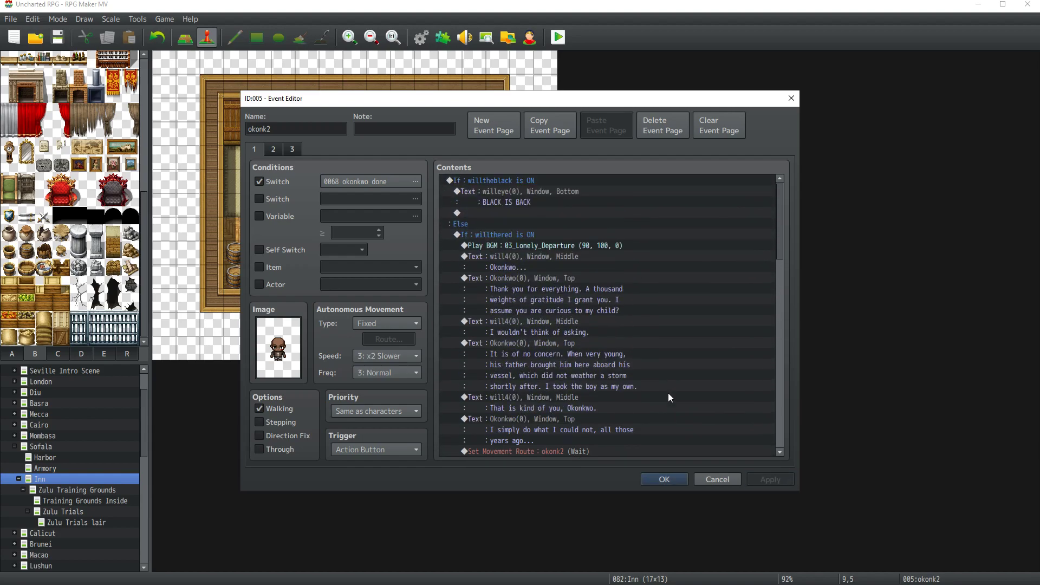
{"action": "left_click", "coordinate": [526, 236]}
{"action": "left_click", "coordinate": [519, 252]}
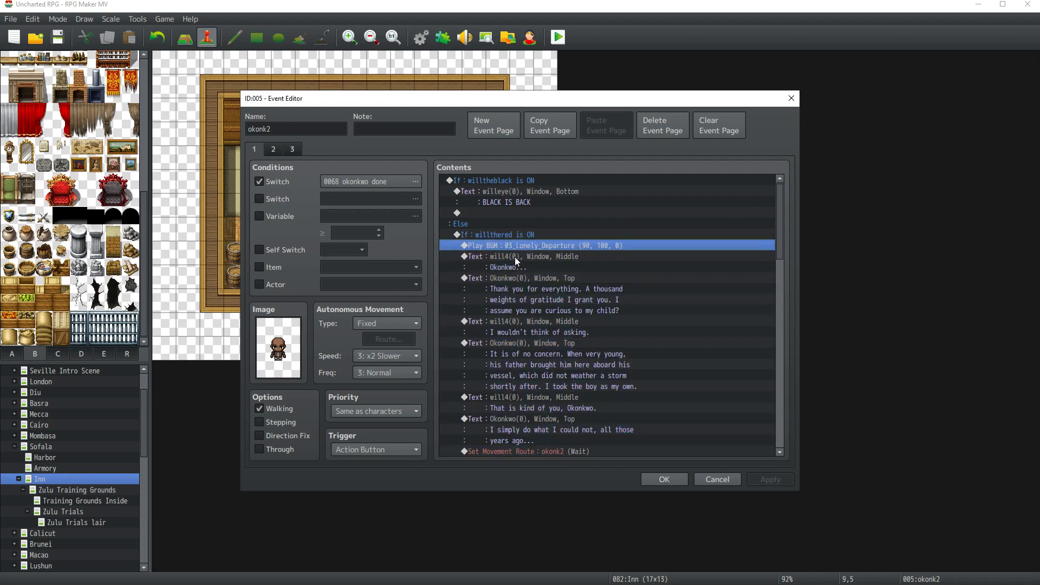
{"action": "scroll", "coordinate": [539, 342], "scroll_direction": "down", "scroll_amount": 8}
{"action": "left_click", "coordinate": [537, 342], "text": "shift"}
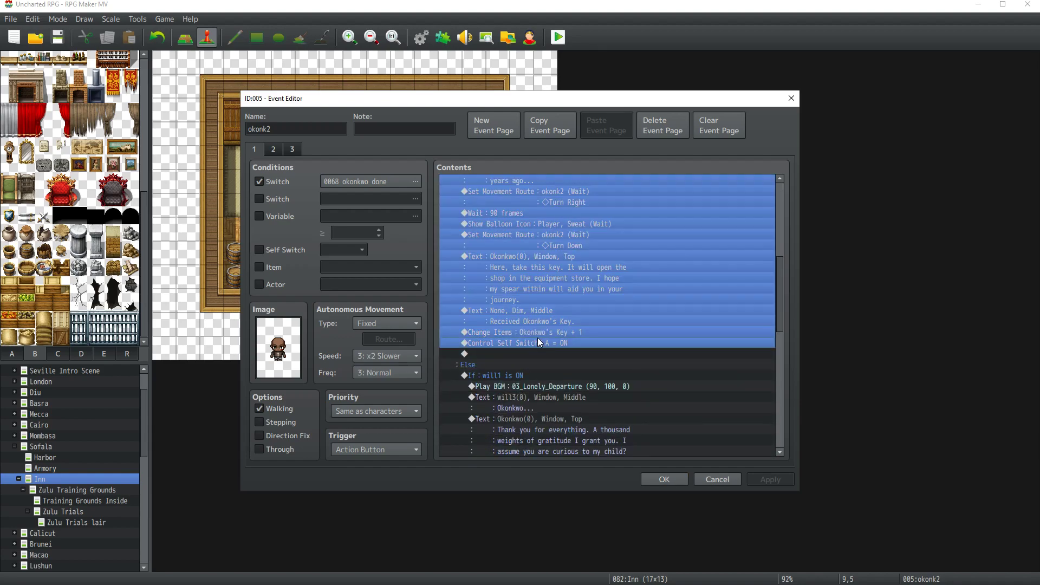
{"action": "scroll", "coordinate": [538, 337], "scroll_direction": "up", "scroll_amount": 8}
{"action": "key", "text": "ctrl+c"}
{"action": "left_click", "coordinate": [489, 213]}
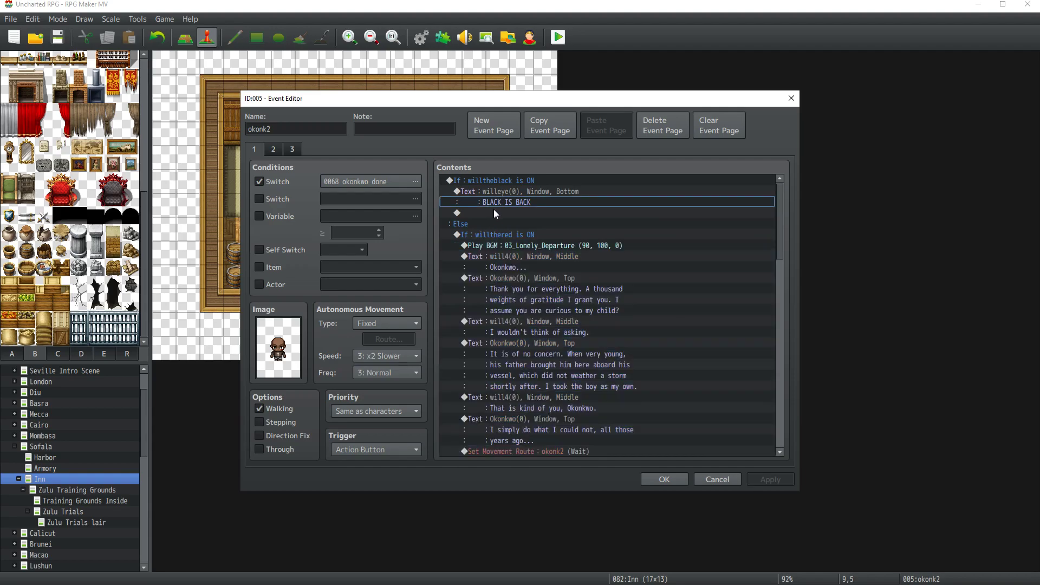
{"action": "key", "text": "ctrl+v"}
{"action": "left_click", "coordinate": [516, 196]}
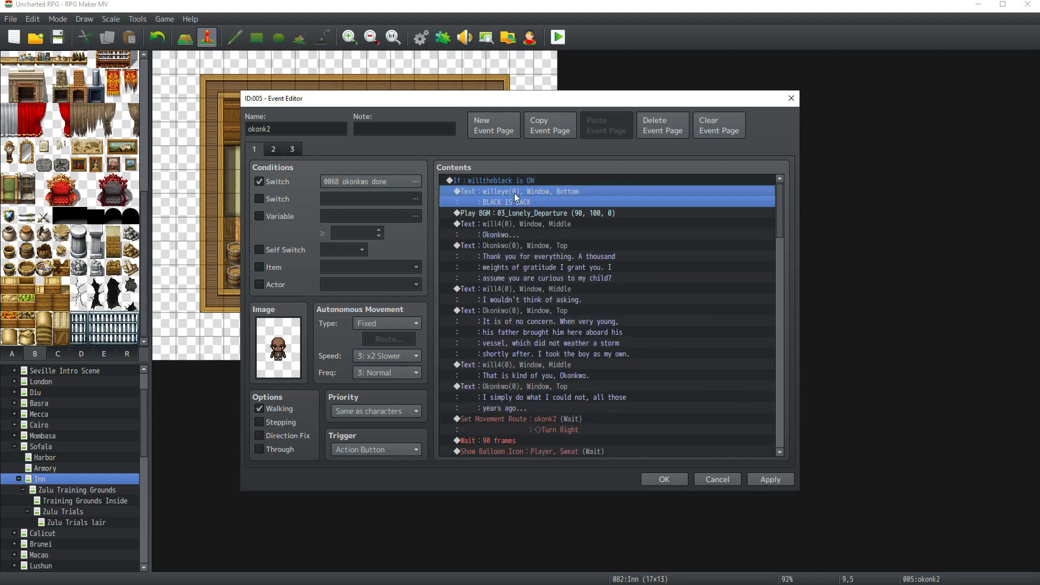
{"action": "key", "text": "Delete"}
Step: Change the face of the willtheblack branch's "Okonkwo..." line to willeye
{"action": "double_click", "coordinate": [512, 202]}
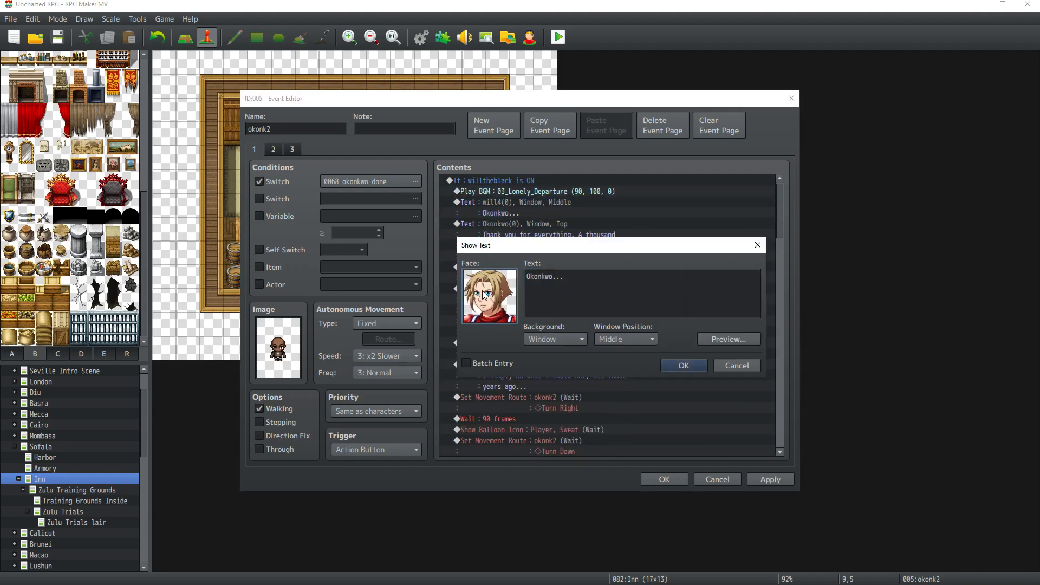
{"action": "double_click", "coordinate": [482, 290]}
{"action": "left_click", "coordinate": [447, 398]}
{"action": "double_click", "coordinate": [447, 397]}
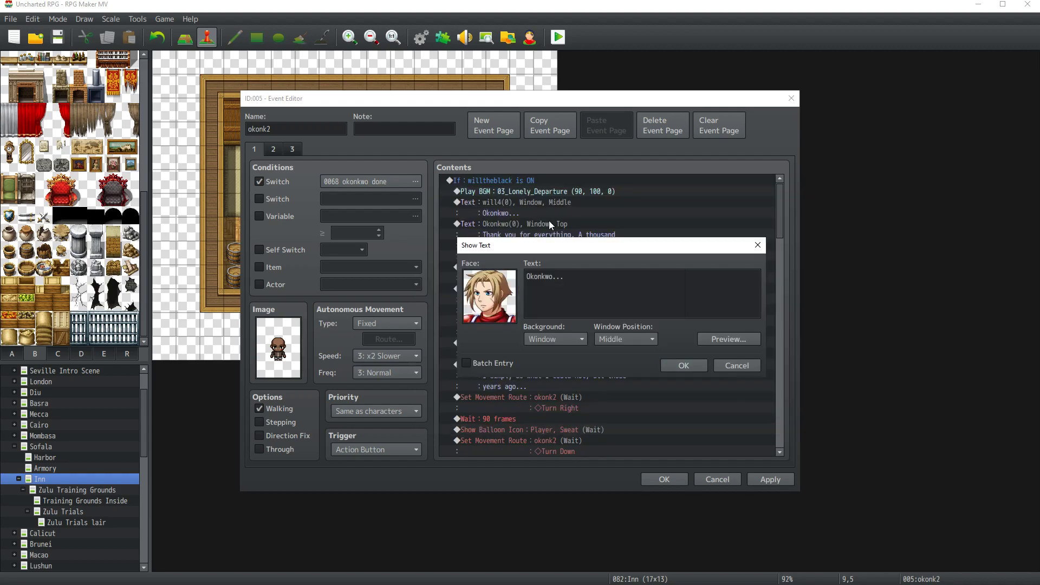
{"action": "left_click", "coordinate": [675, 364]}
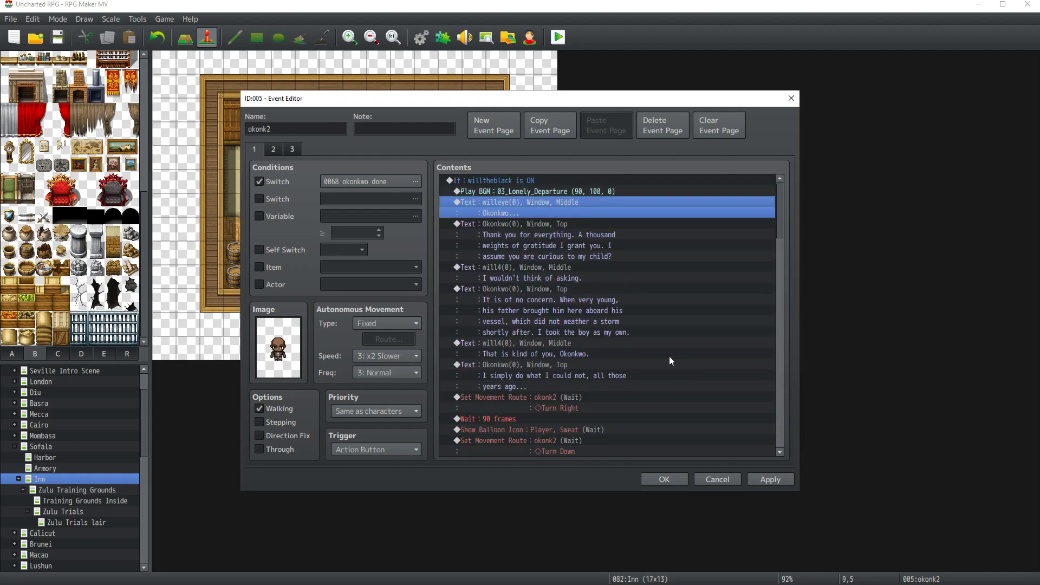
Step: Give the willtheblack line "I wouldn't think of asking." the willeye face and reword it to "I wouldn't mind hearing about him."
{"action": "double_click", "coordinate": [538, 270]}
{"action": "double_click", "coordinate": [490, 297]}
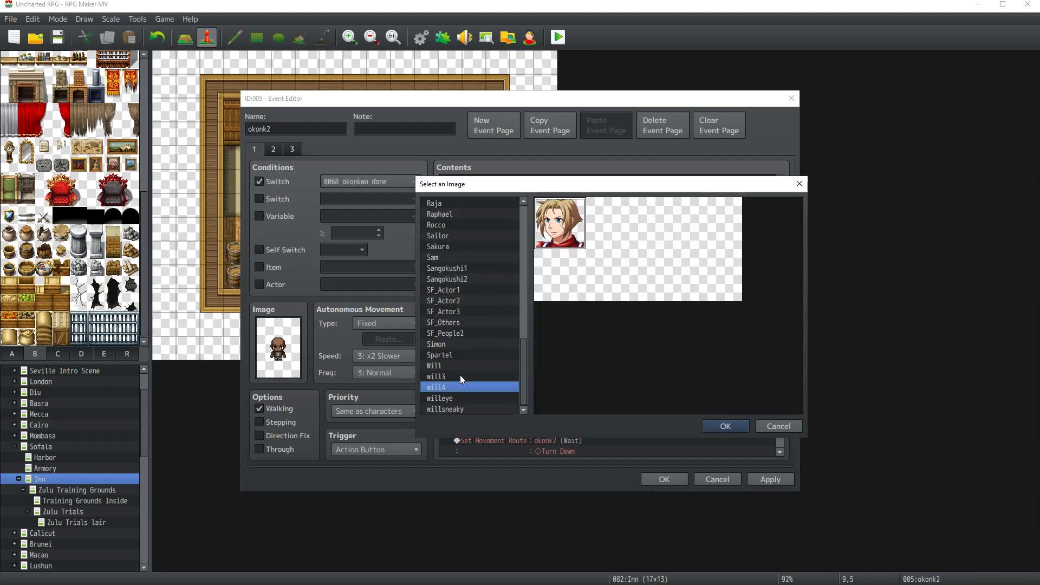
{"action": "double_click", "coordinate": [446, 398]}
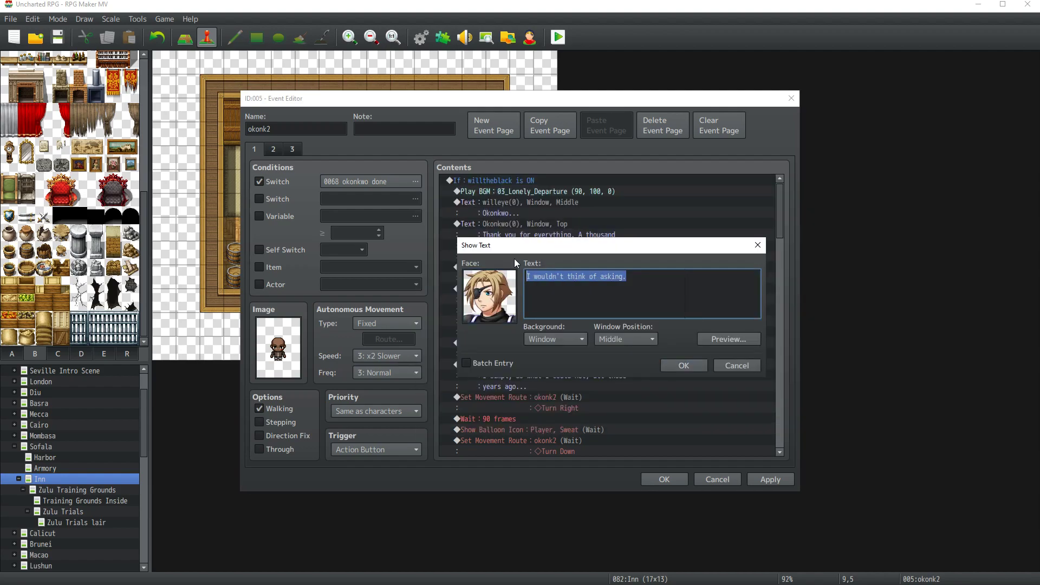
{"action": "type", "text": "I wouln"}
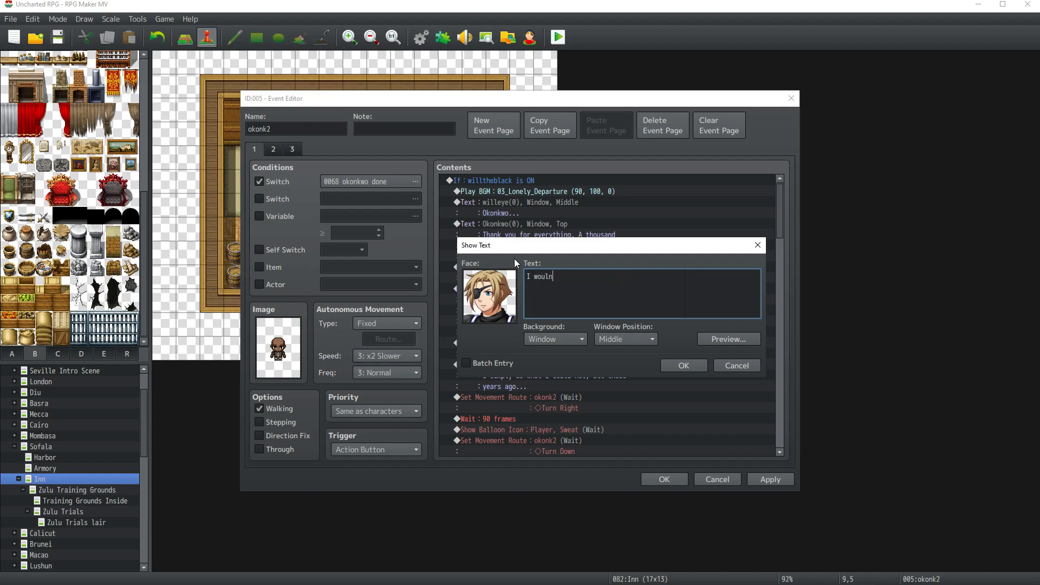
{"action": "key", "text": "BackSpace"}
{"action": "type", "text": "dn't mind hearing about him."}
{"action": "left_click", "coordinate": [682, 363]}
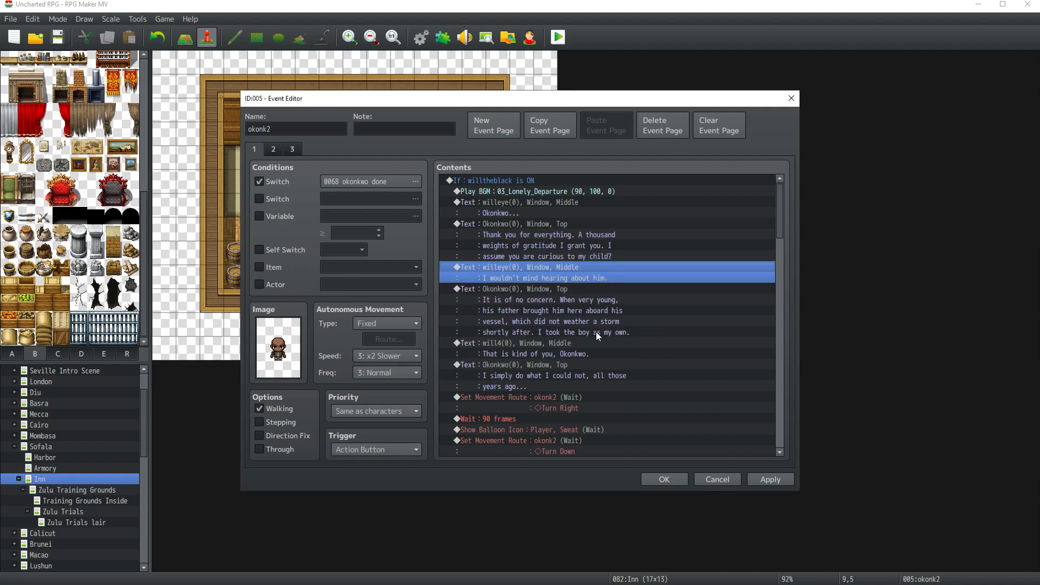
Step: Change the face of the willtheblack line "That is kind of you, Okonkwo." to willeye, then apply the changes and close the event
{"action": "scroll", "coordinate": [596, 331], "scroll_direction": "down", "scroll_amount": 1}
{"action": "left_click", "coordinate": [549, 300]}
{"action": "double_click", "coordinate": [549, 301]}
{"action": "double_click", "coordinate": [505, 308]}
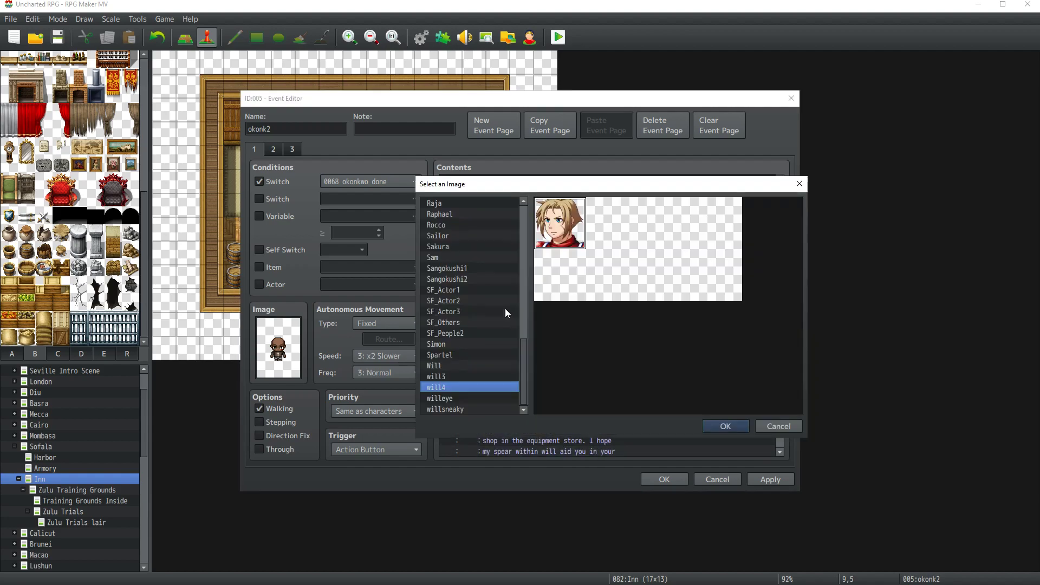
{"action": "left_click", "coordinate": [447, 398]}
{"action": "double_click", "coordinate": [541, 242]}
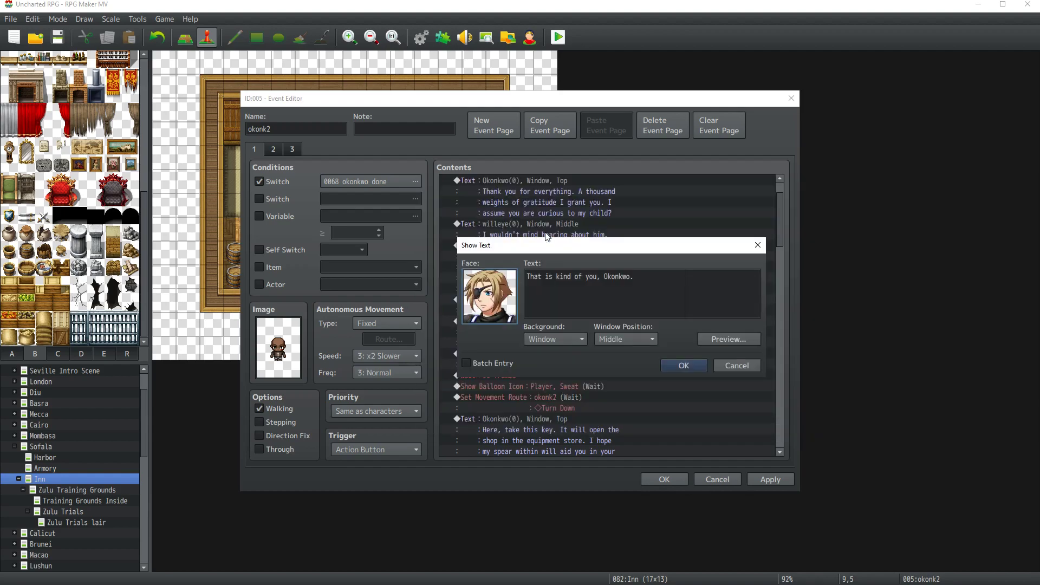
{"action": "left_click", "coordinate": [669, 362]}
{"action": "scroll", "coordinate": [653, 359], "scroll_direction": "down", "scroll_amount": 2}
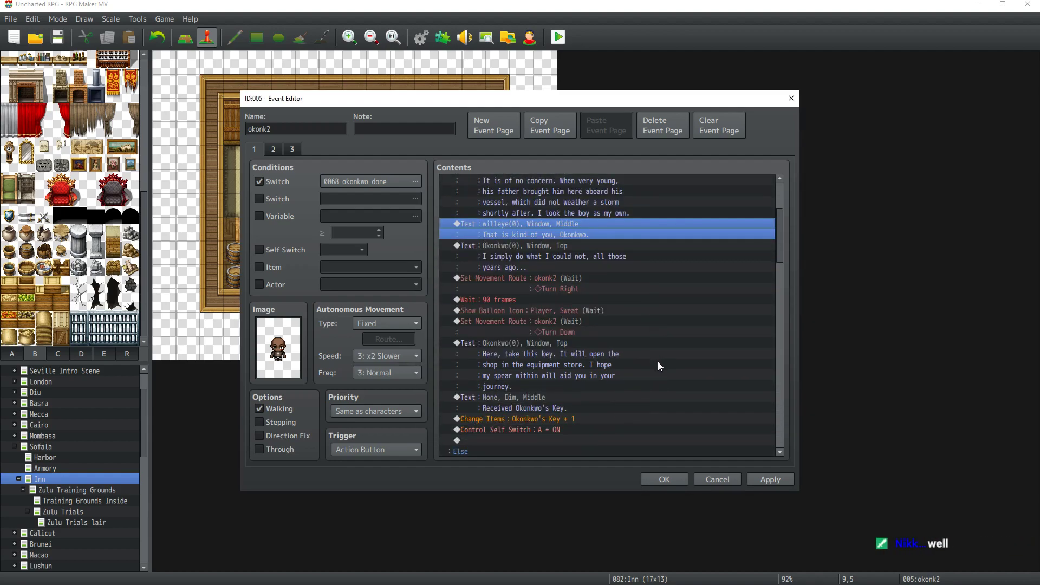
{"action": "left_click", "coordinate": [775, 476]}
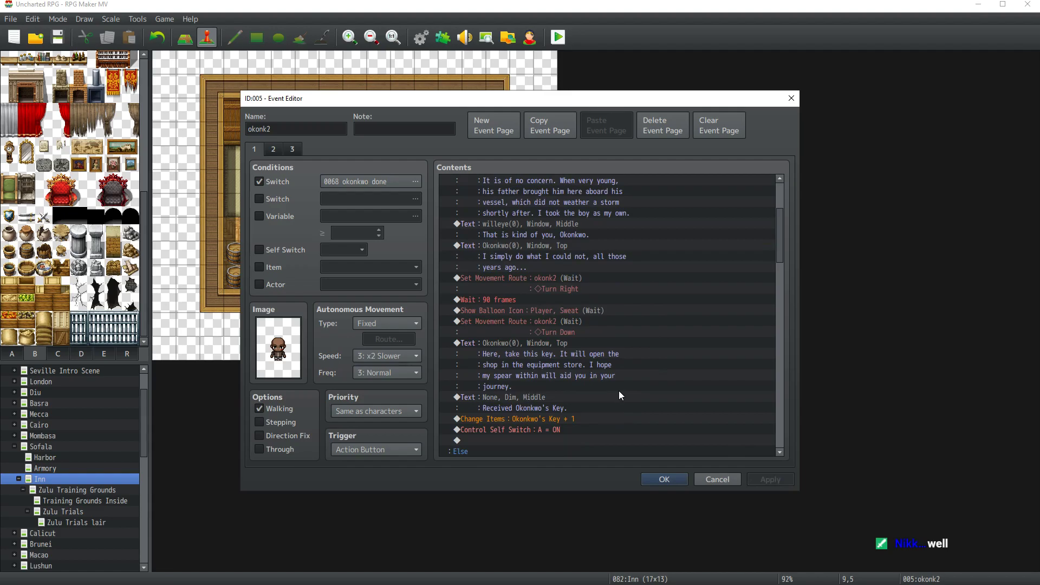
{"action": "scroll", "coordinate": [635, 440], "scroll_direction": "down", "scroll_amount": 4}
{"action": "left_click", "coordinate": [665, 480]}
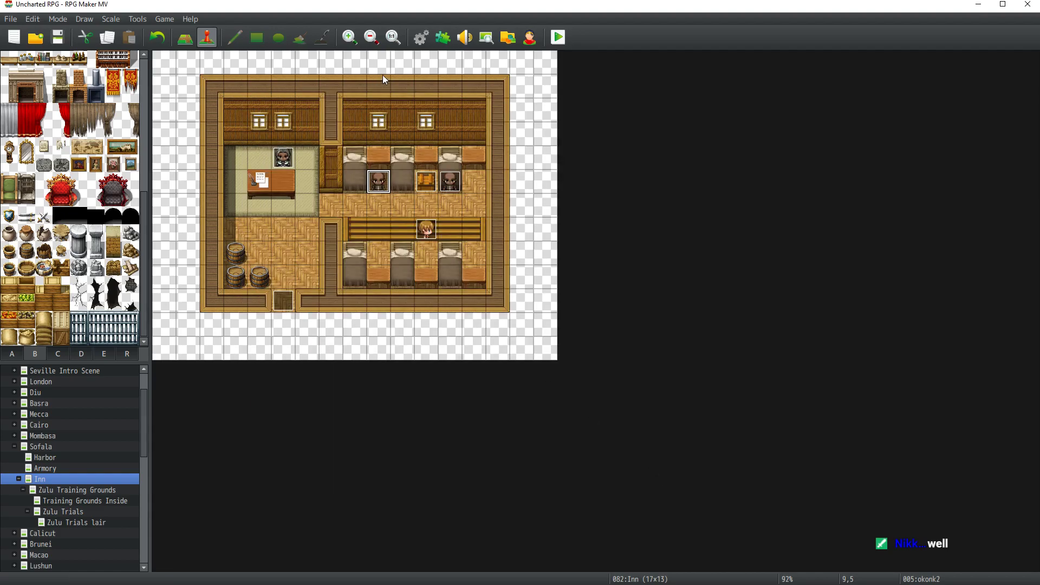
Step: Delete the redundant second event page of okonk2 and save the project
{"action": "double_click", "coordinate": [378, 181]}
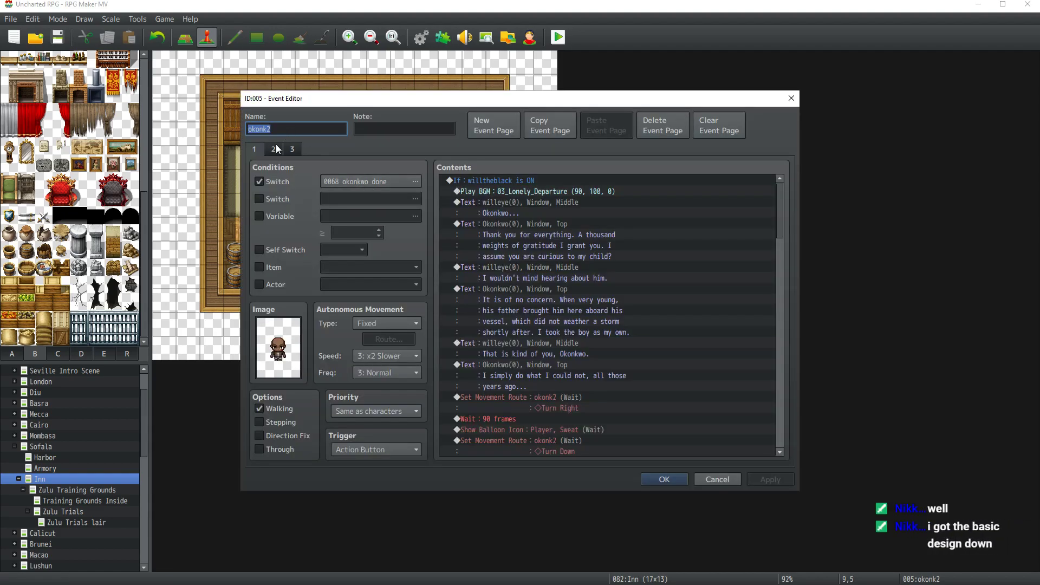
{"action": "left_click", "coordinate": [663, 126]}
{"action": "left_click", "coordinate": [281, 151]}
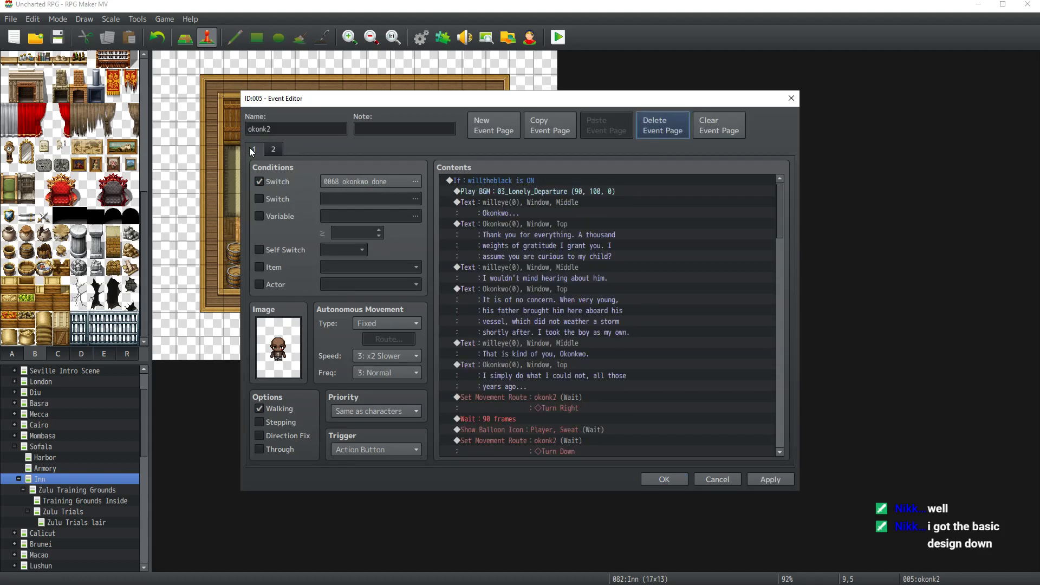
{"action": "left_click", "coordinate": [254, 149]}
{"action": "left_click", "coordinate": [274, 149]}
{"action": "left_click", "coordinate": [656, 478]}
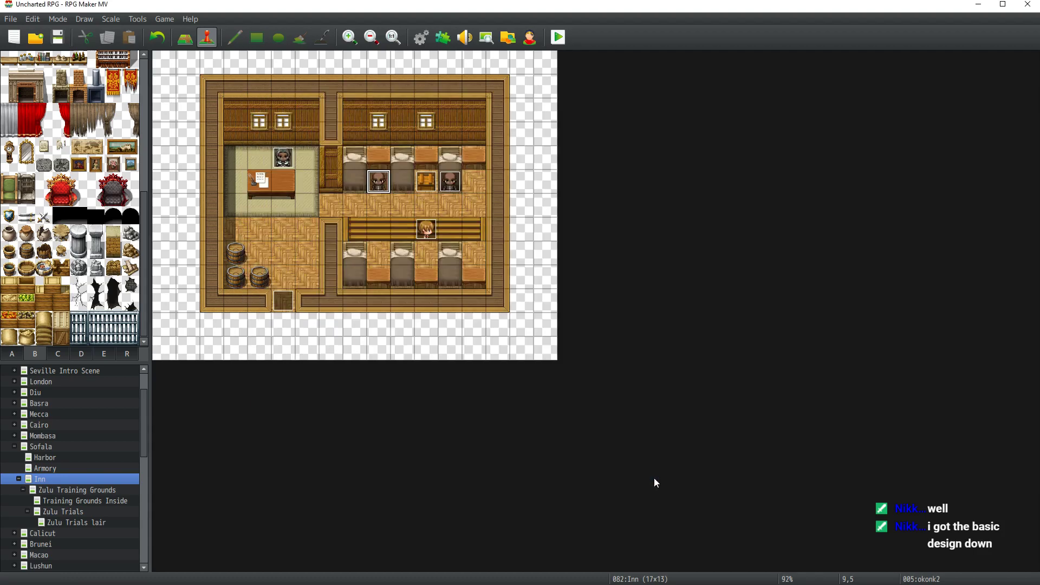
{"action": "left_click", "coordinate": [57, 36]}
{"action": "left_click", "coordinate": [57, 37]}
Step: Collapse the Sofala maps and open the Inn map under Lushun
{"action": "left_click", "coordinate": [14, 447]}
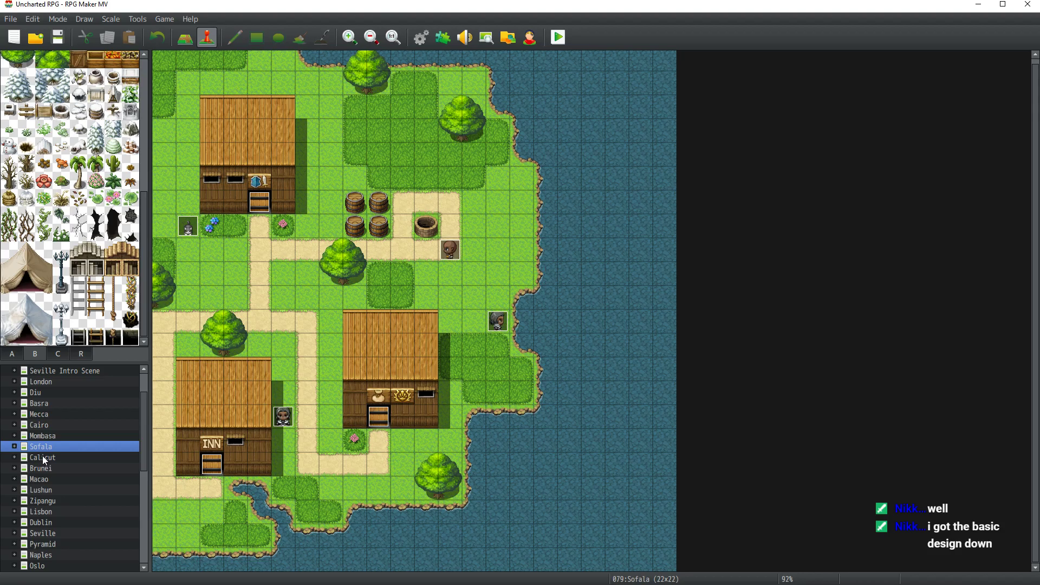
{"action": "scroll", "coordinate": [51, 465], "scroll_direction": "down", "scroll_amount": 1}
{"action": "left_click", "coordinate": [28, 467]}
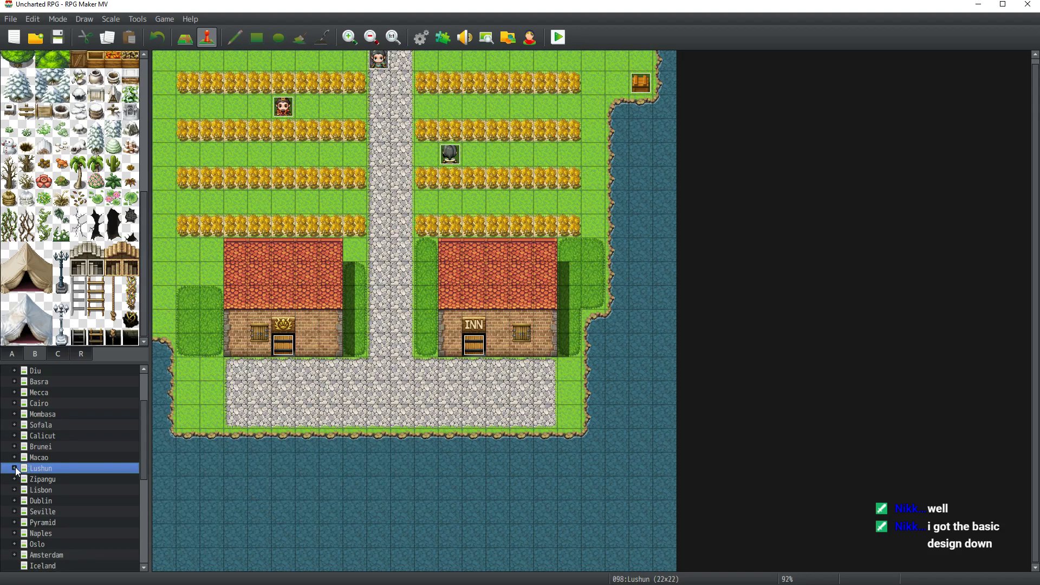
{"action": "left_click", "coordinate": [15, 468]}
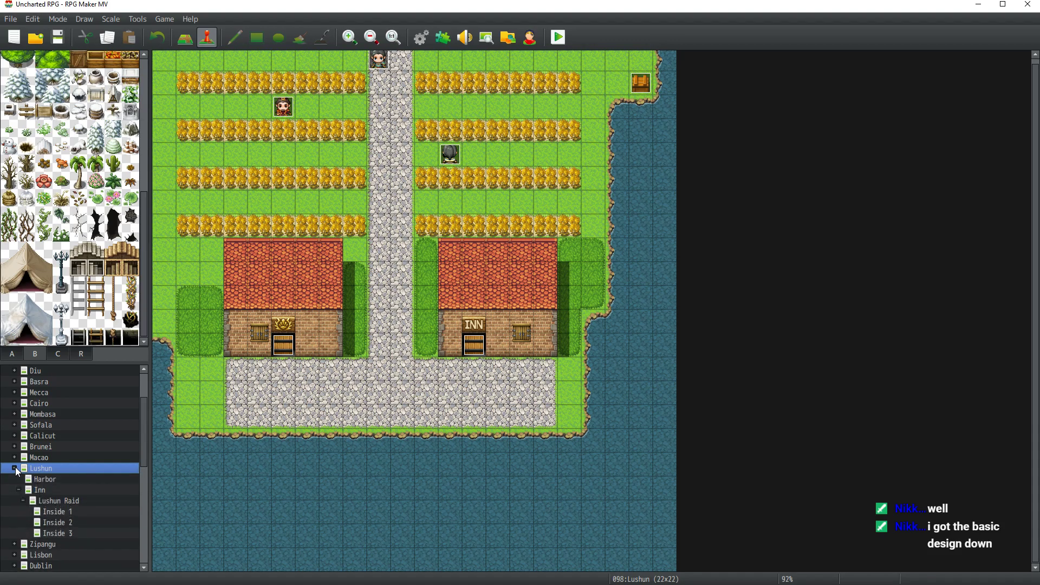
{"action": "left_click", "coordinate": [44, 491]}
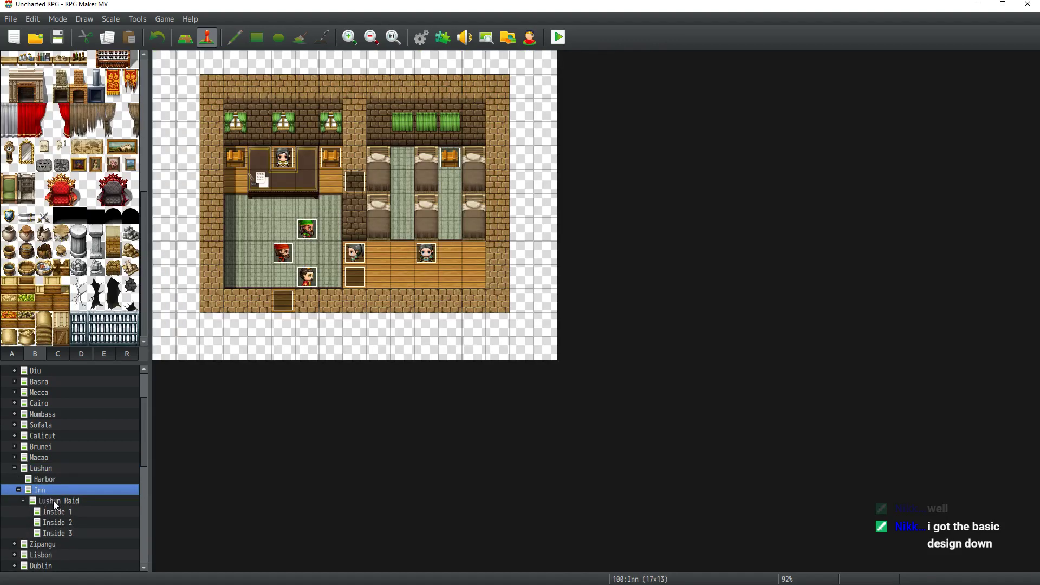
{"action": "left_click", "coordinate": [53, 501]}
{"action": "left_click", "coordinate": [57, 491]}
Step: Check the planning comment in event EV003 of Lushun's inn, delete that event and save the project
{"action": "left_click", "coordinate": [359, 175]}
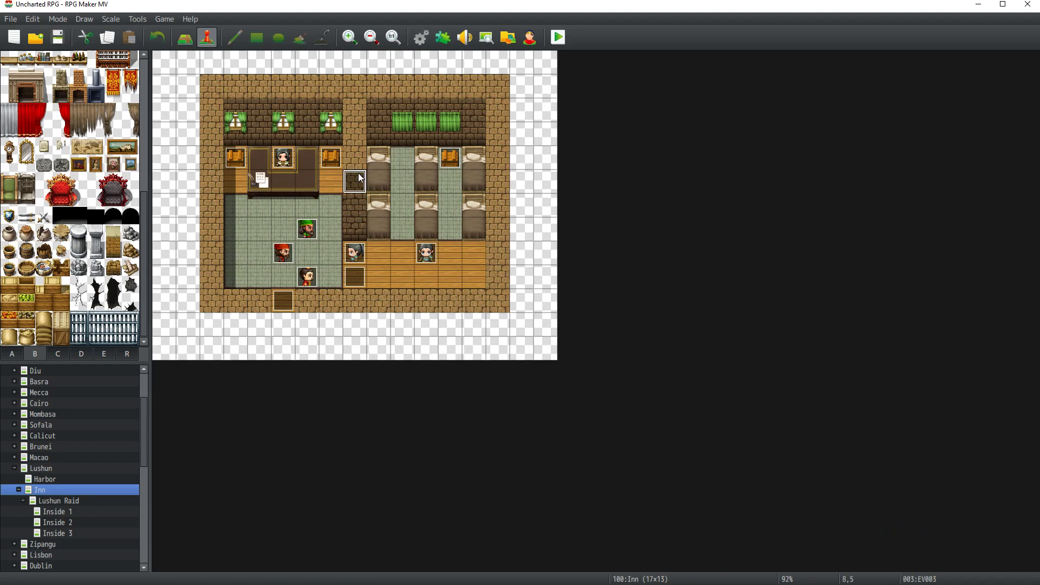
{"action": "double_click", "coordinate": [359, 173]}
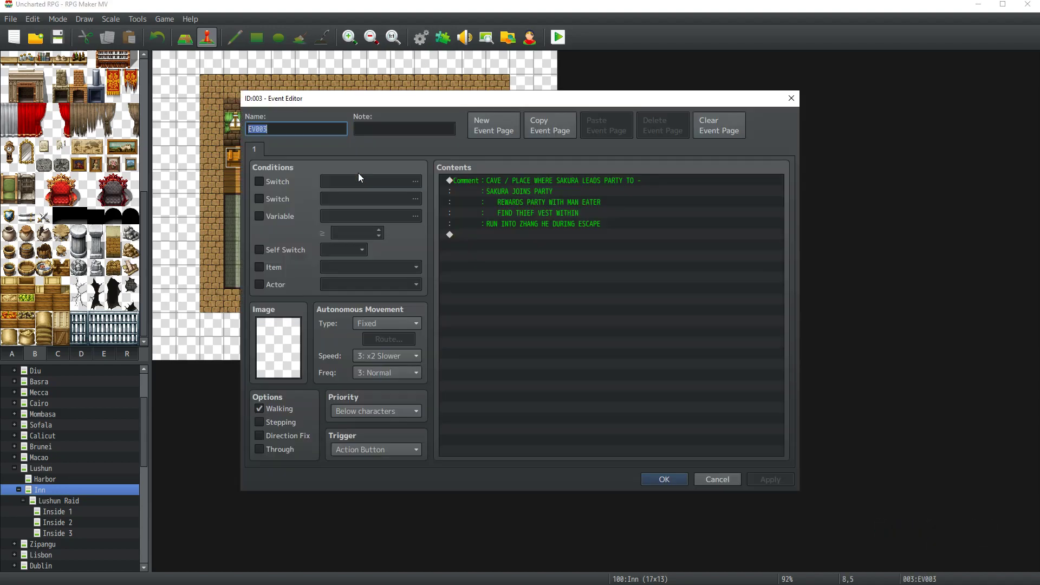
{"action": "left_click", "coordinate": [792, 99]}
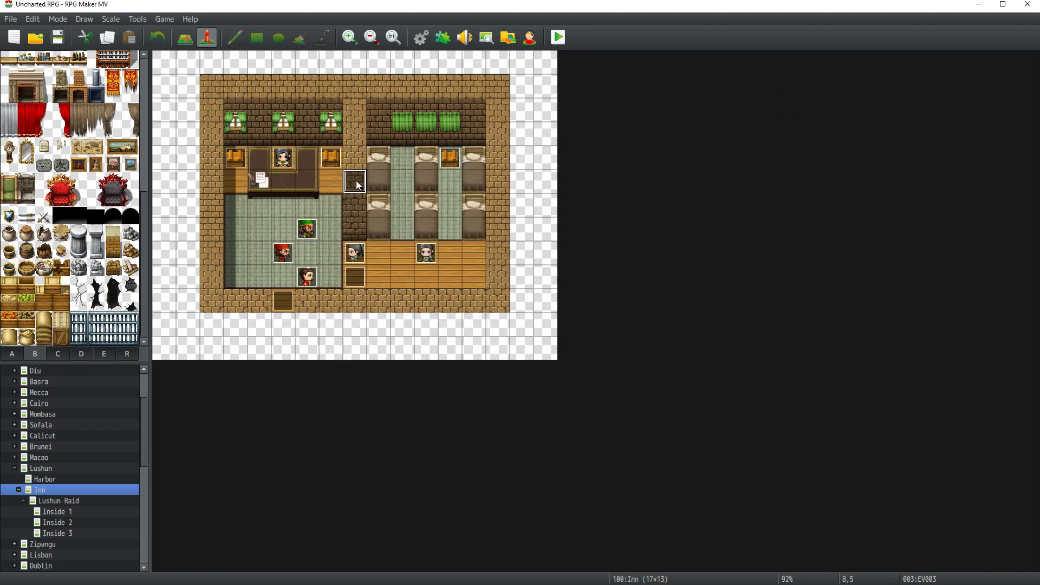
{"action": "key", "text": "Delete"}
{"action": "left_click", "coordinate": [65, 39]}
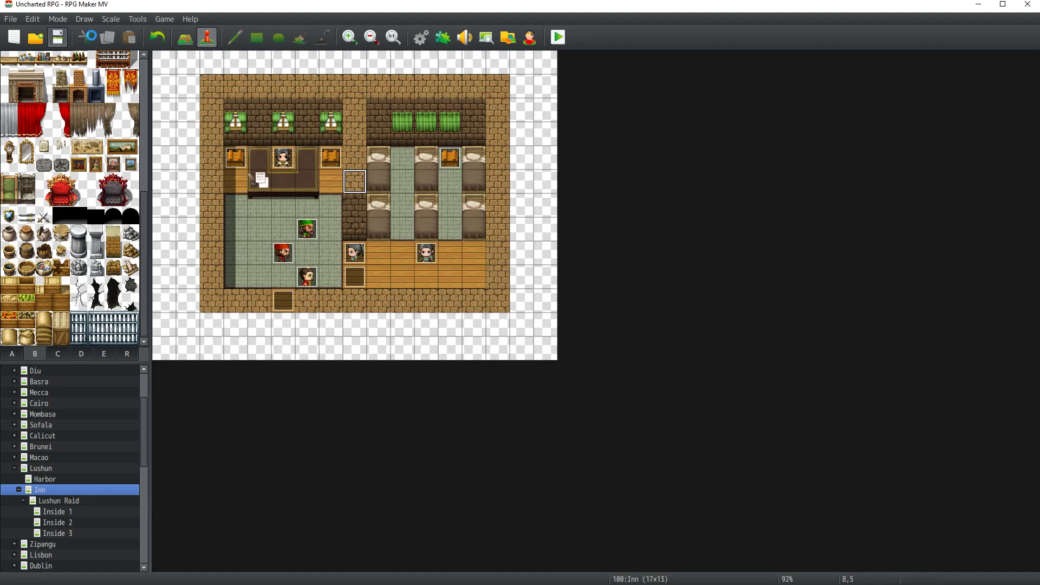
Step: Examine the event pages and dialogue of sak2 and sak in Lushun's inn
{"action": "left_click", "coordinate": [432, 258]}
{"action": "double_click", "coordinate": [431, 257]}
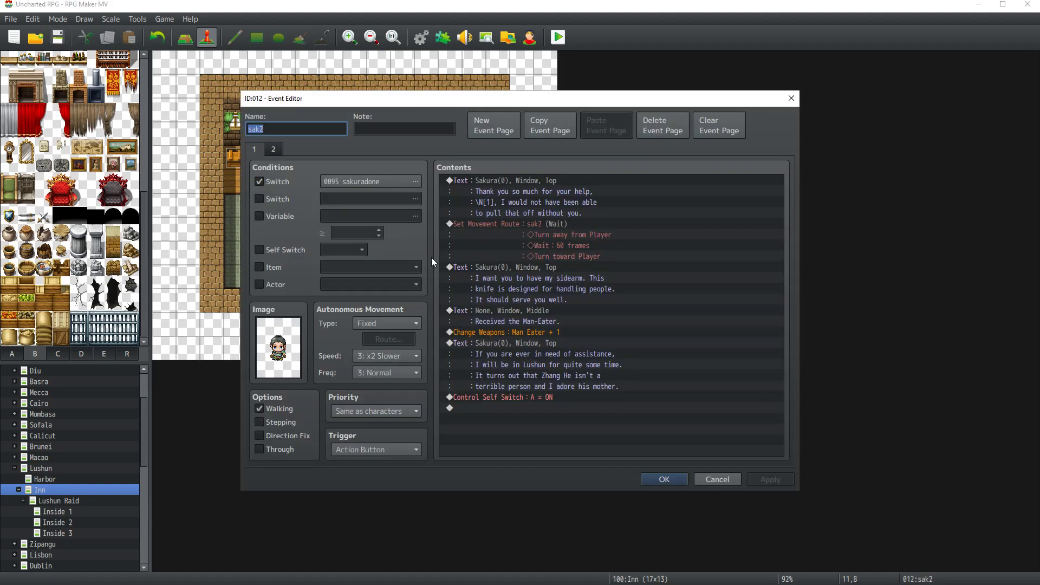
{"action": "left_click", "coordinate": [256, 150]}
{"action": "left_click", "coordinate": [256, 150]}
{"action": "left_click", "coordinate": [660, 481]}
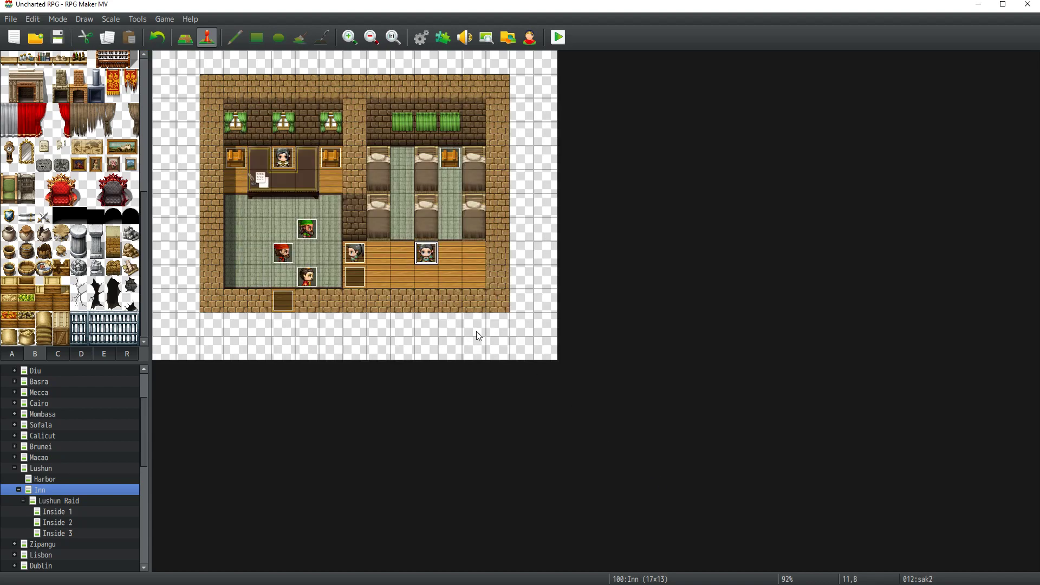
{"action": "double_click", "coordinate": [358, 255]}
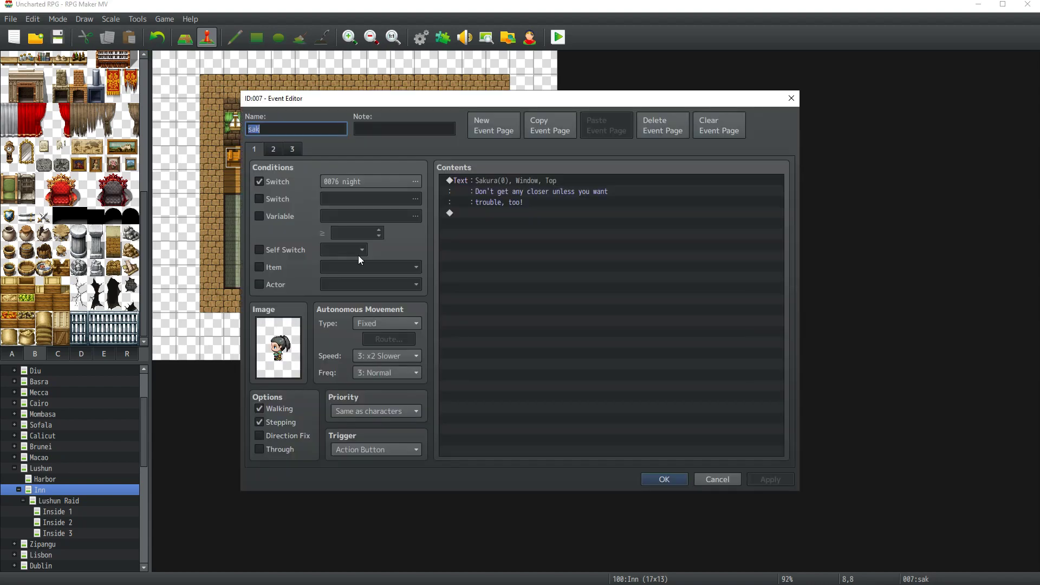
{"action": "left_click", "coordinate": [279, 149]}
{"action": "left_click", "coordinate": [674, 481]}
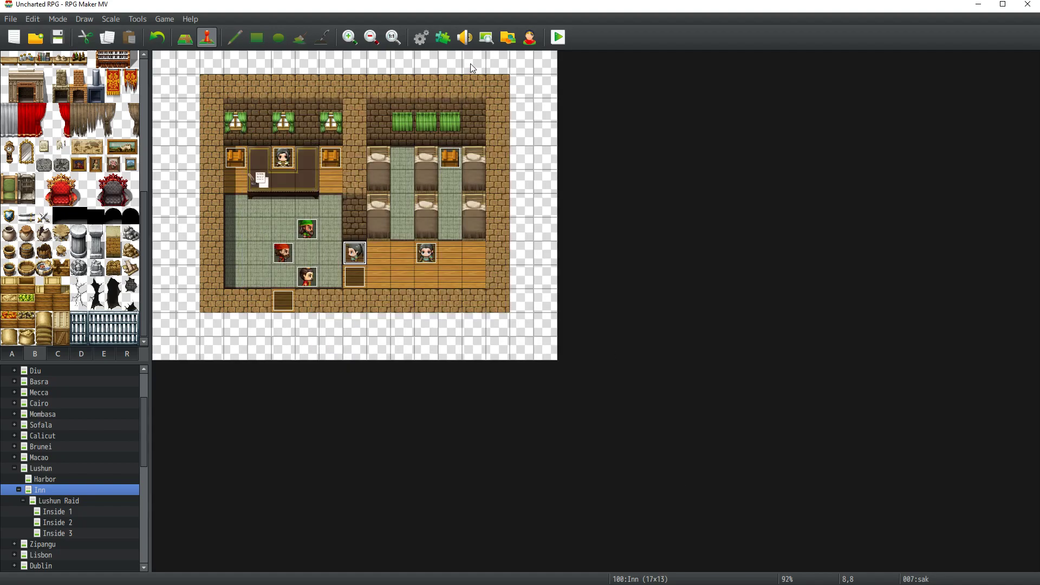
{"action": "key", "text": "F9"}
{"action": "left_click", "coordinate": [472, 190]}
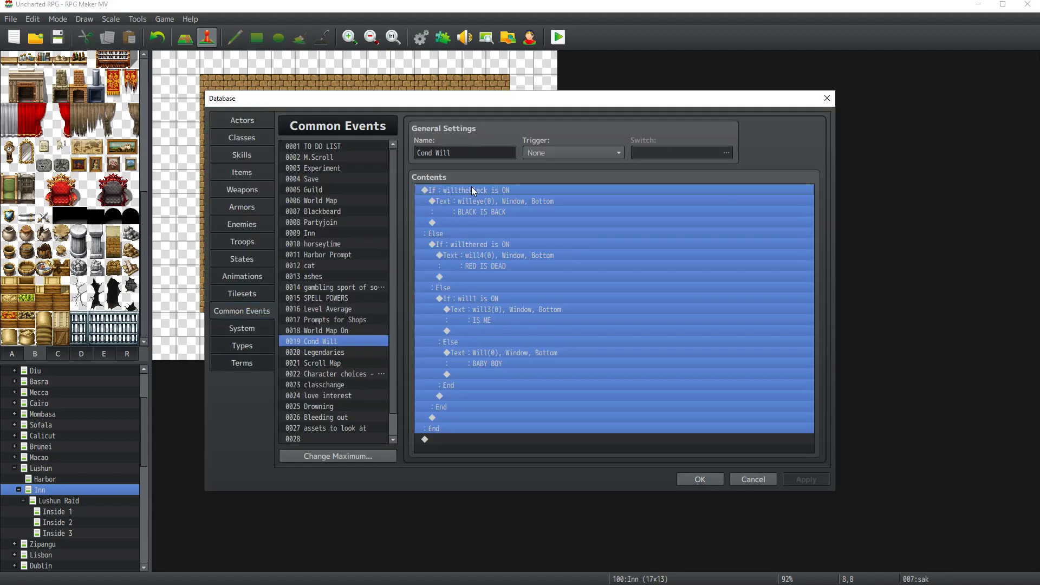
{"action": "left_click", "coordinate": [700, 479]}
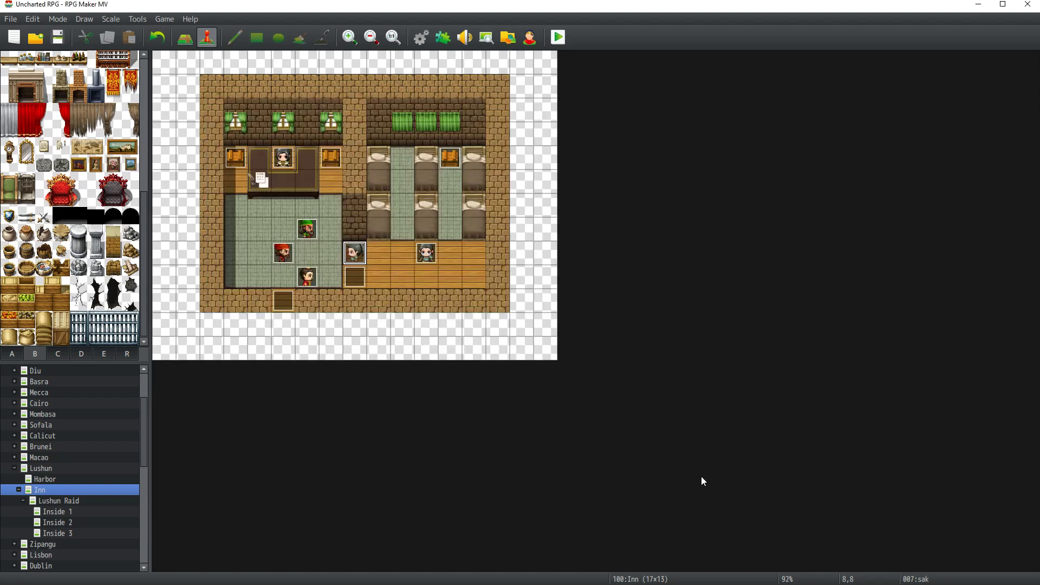
{"action": "left_click", "coordinate": [420, 38]}
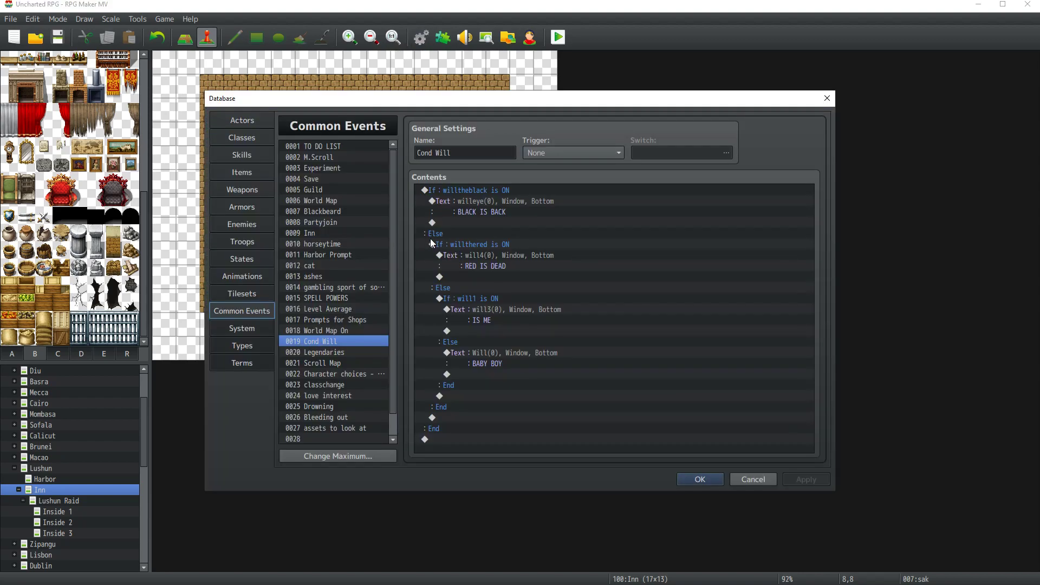
{"action": "left_click", "coordinate": [700, 479]}
Step: Duplicate the second event page of sak, the one conditioned on switch 0080 sakura, and confirm the event
{"action": "double_click", "coordinate": [349, 230]}
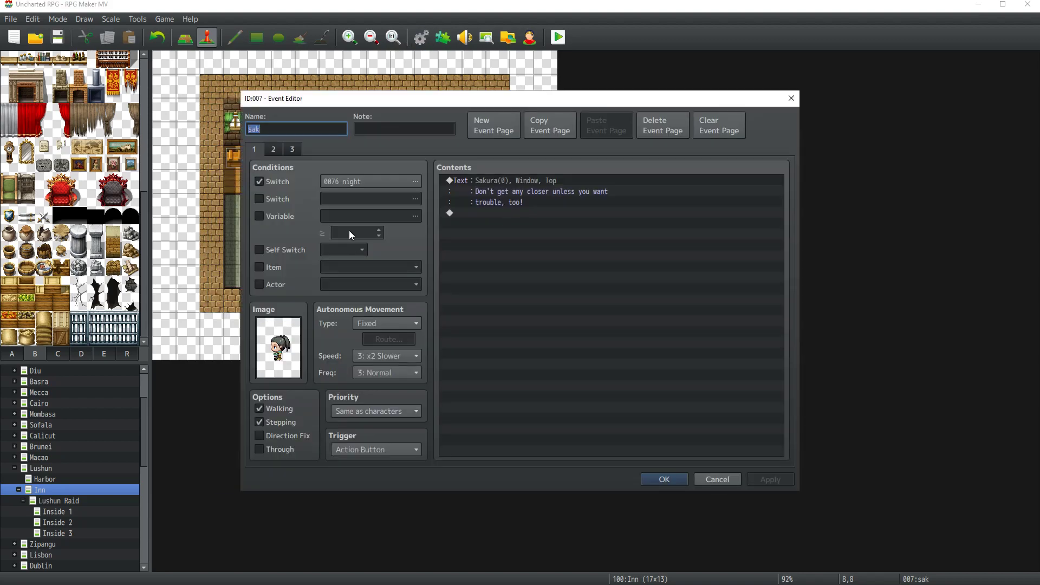
{"action": "left_click", "coordinate": [276, 149]}
{"action": "left_click", "coordinate": [551, 125]}
{"action": "left_click", "coordinate": [606, 126]}
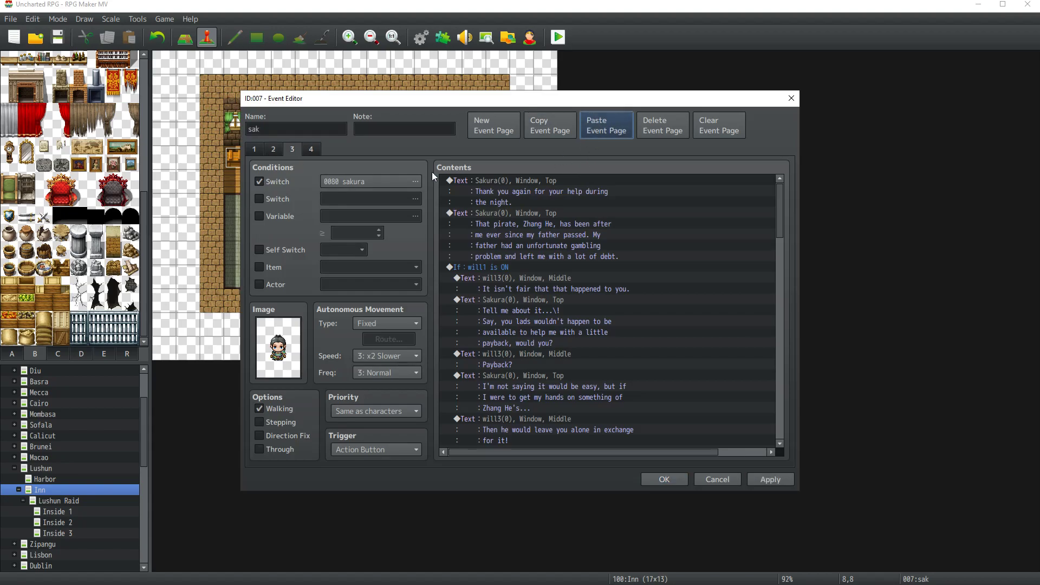
{"action": "left_click", "coordinate": [672, 479]}
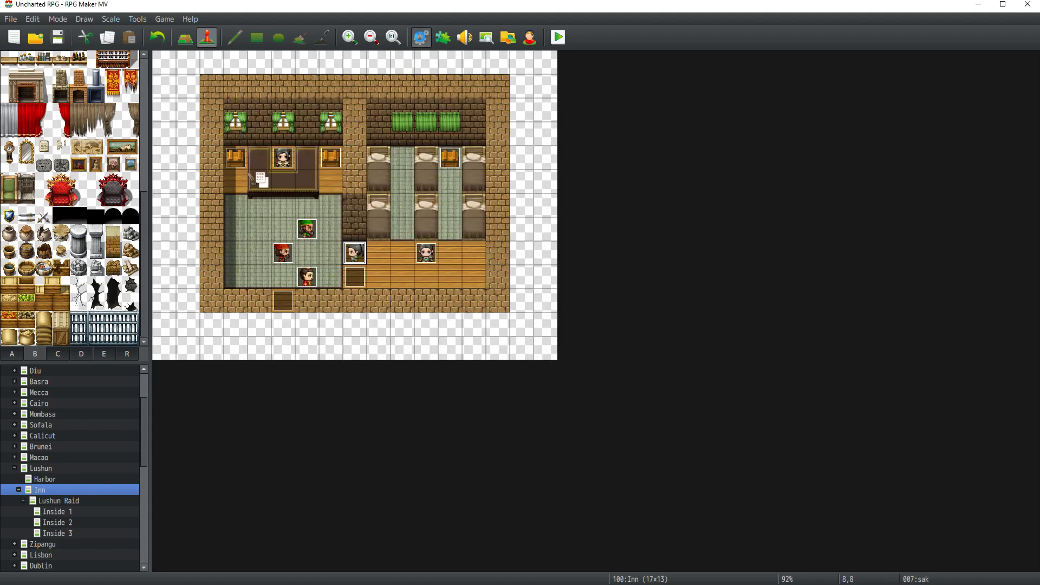
Step: Replace the will1 conditional on page 2 of sak with the full branch block copied from the Cond Will common event
{"action": "left_click", "coordinate": [421, 36]}
{"action": "left_click", "coordinate": [501, 192]}
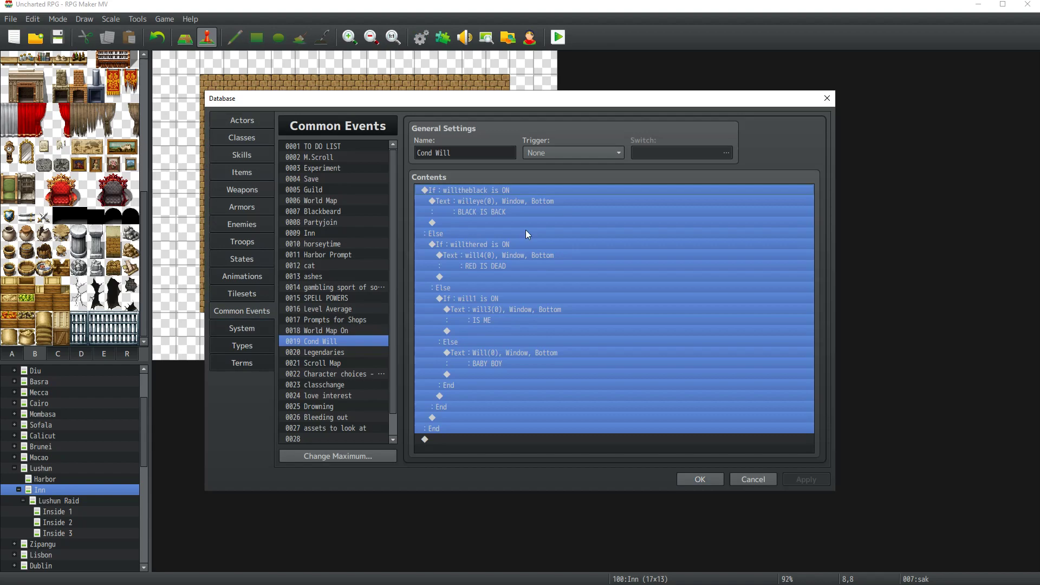
{"action": "left_click", "coordinate": [699, 479]}
{"action": "double_click", "coordinate": [356, 255]}
{"action": "left_click", "coordinate": [273, 149]}
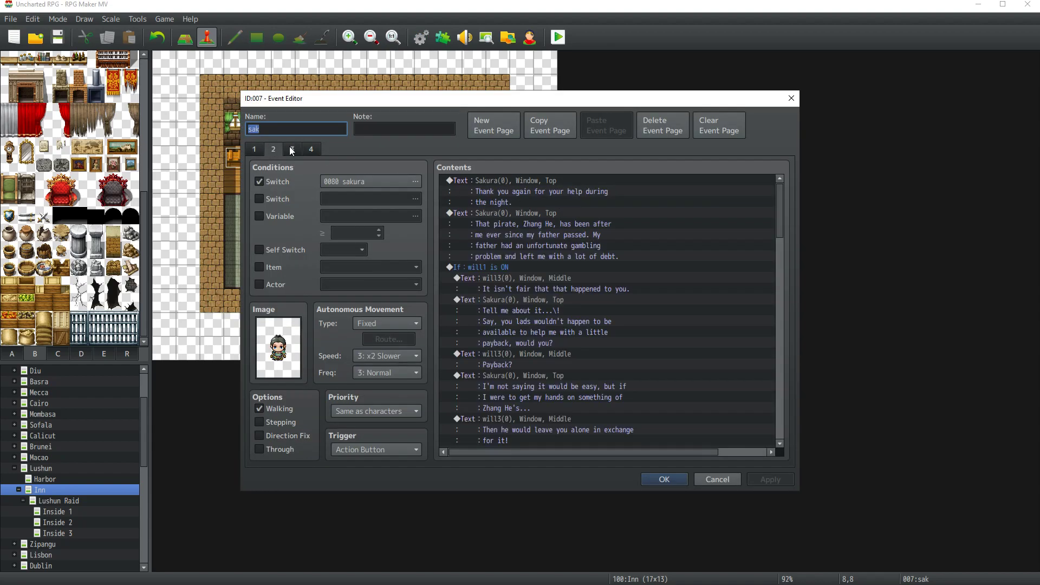
{"action": "left_click", "coordinate": [265, 149]}
{"action": "left_click", "coordinate": [275, 150]}
{"action": "left_click", "coordinate": [515, 267]}
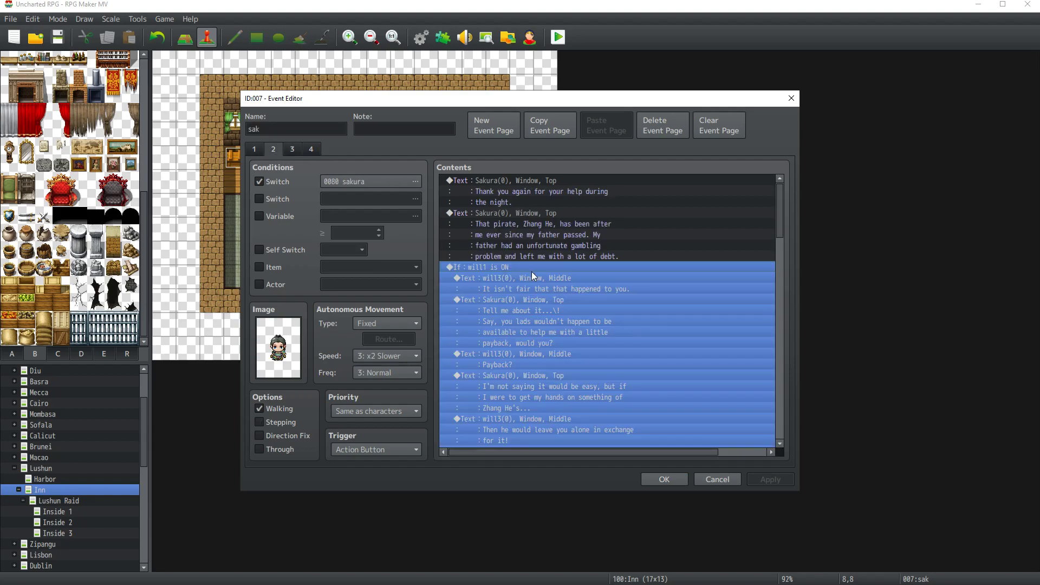
{"action": "key", "text": "Delete"}
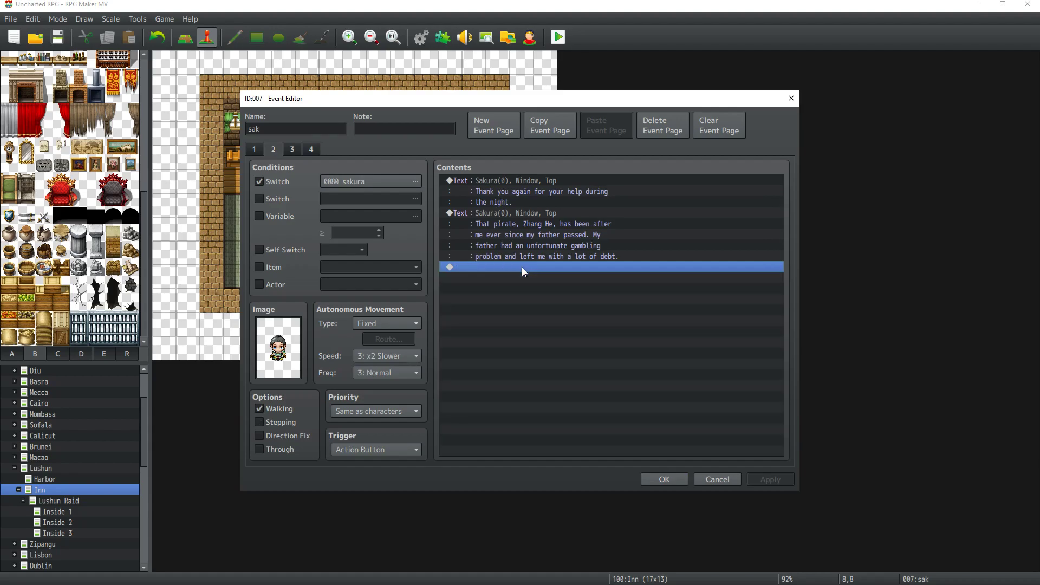
{"action": "key", "text": "ctrl+v"}
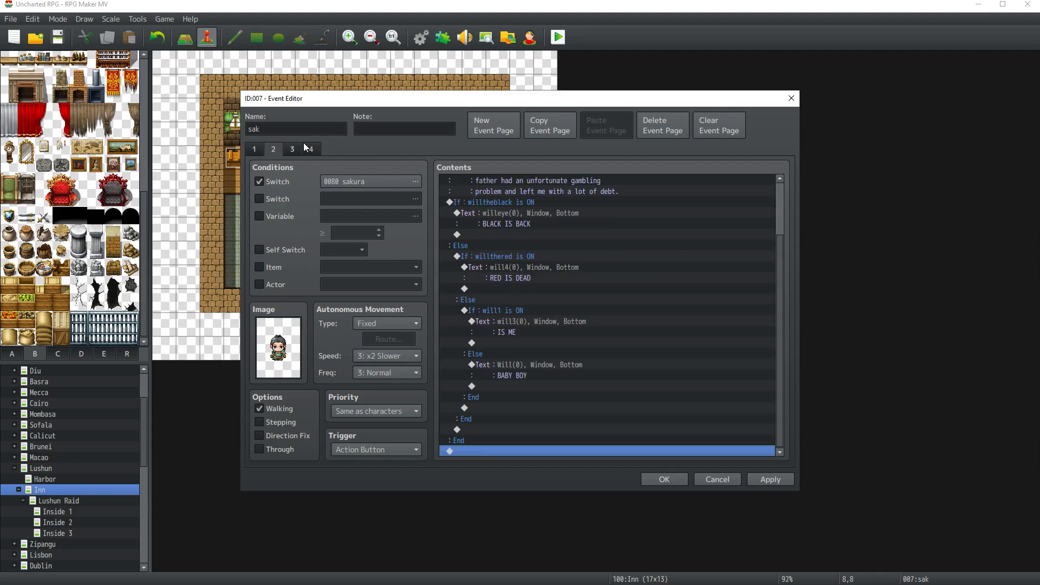
Step: Copy the will1 dialogue and choice commands from page 3 of sak into the will1 branch on page 2
{"action": "left_click", "coordinate": [302, 147]}
{"action": "left_click", "coordinate": [513, 278]}
{"action": "scroll", "coordinate": [516, 290], "scroll_direction": "down", "scroll_amount": 14}
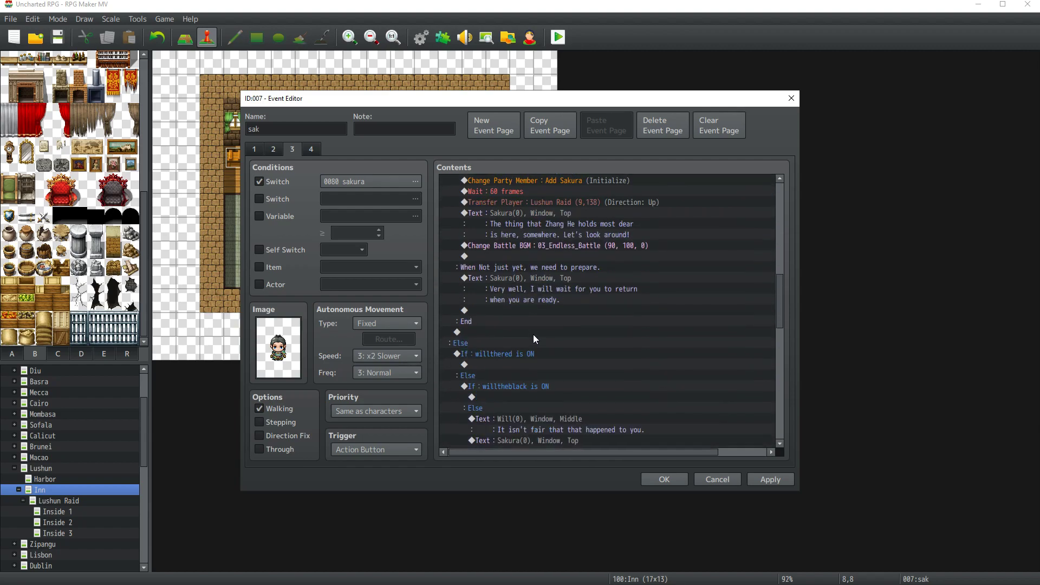
{"action": "left_click", "coordinate": [518, 278], "text": "shift"}
{"action": "left_click", "coordinate": [271, 149]}
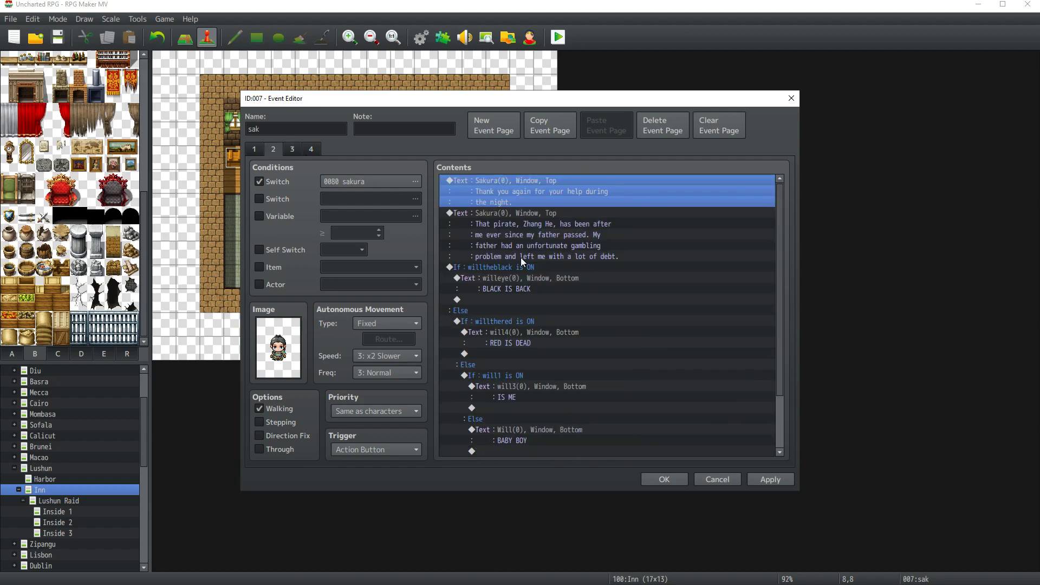
{"action": "scroll", "coordinate": [556, 348], "scroll_direction": "down", "scroll_amount": 3}
{"action": "left_click", "coordinate": [518, 353]}
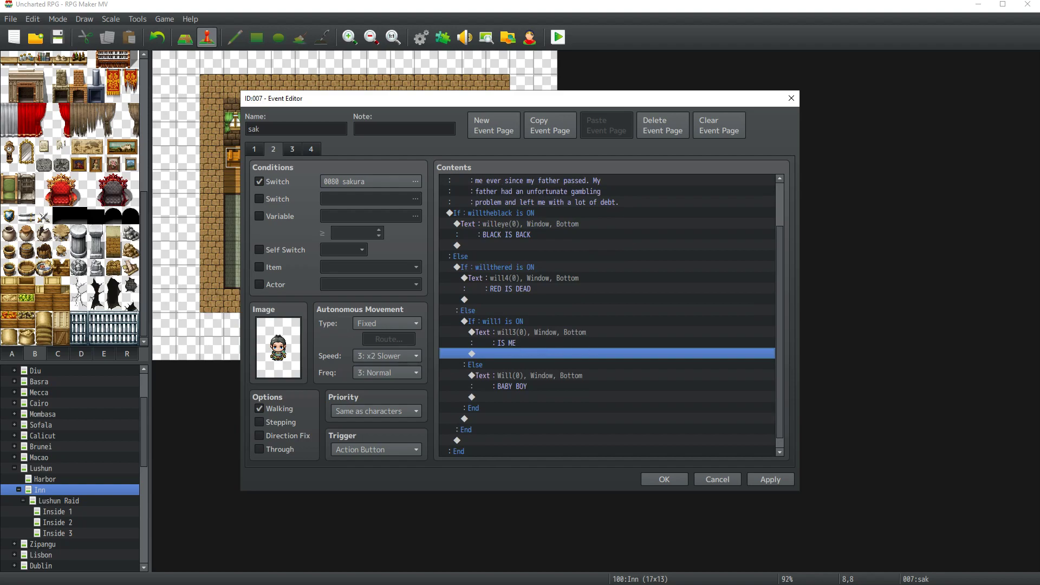
{"action": "key", "text": "ctrl+v"}
Step: Delete the IS ME placeholder text from the will1 branch of sak's page 2 and confirm the event
{"action": "scroll", "coordinate": [545, 359], "scroll_direction": "up", "scroll_amount": 5}
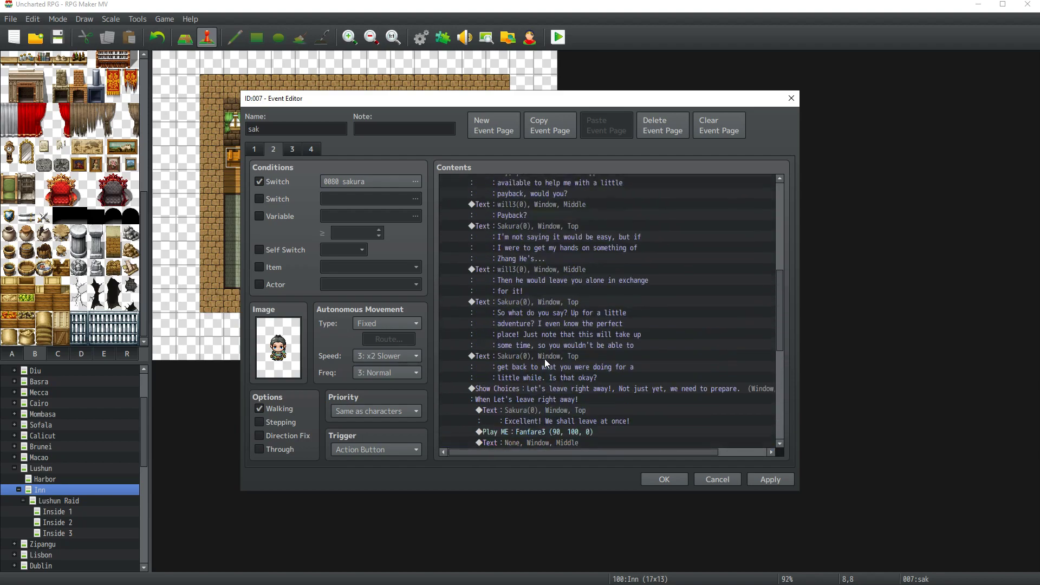
{"action": "scroll", "coordinate": [542, 357], "scroll_direction": "up", "scroll_amount": 2}
{"action": "left_click", "coordinate": [534, 257]}
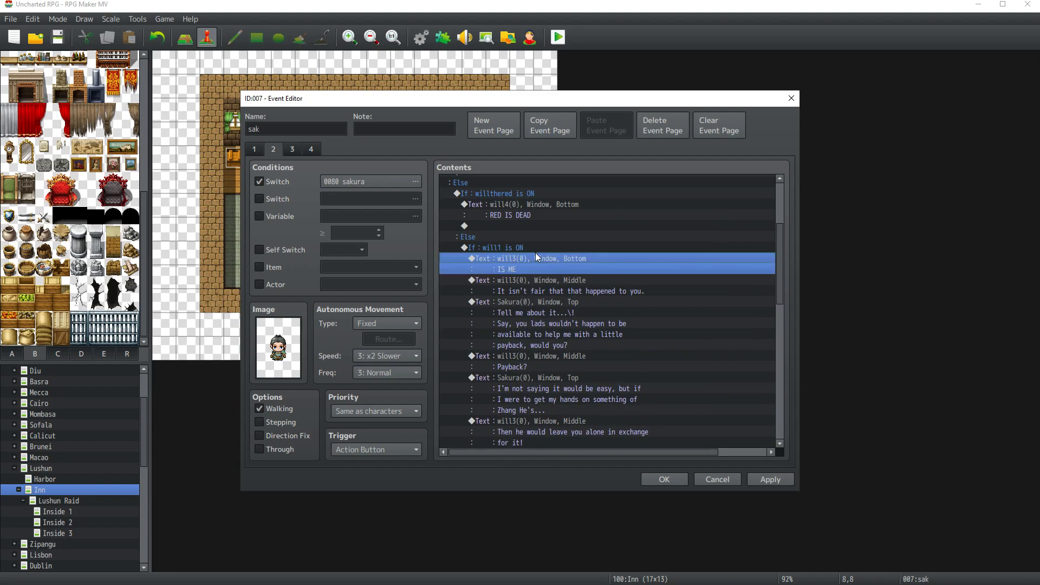
{"action": "key", "text": "Delete"}
{"action": "left_click", "coordinate": [771, 479]}
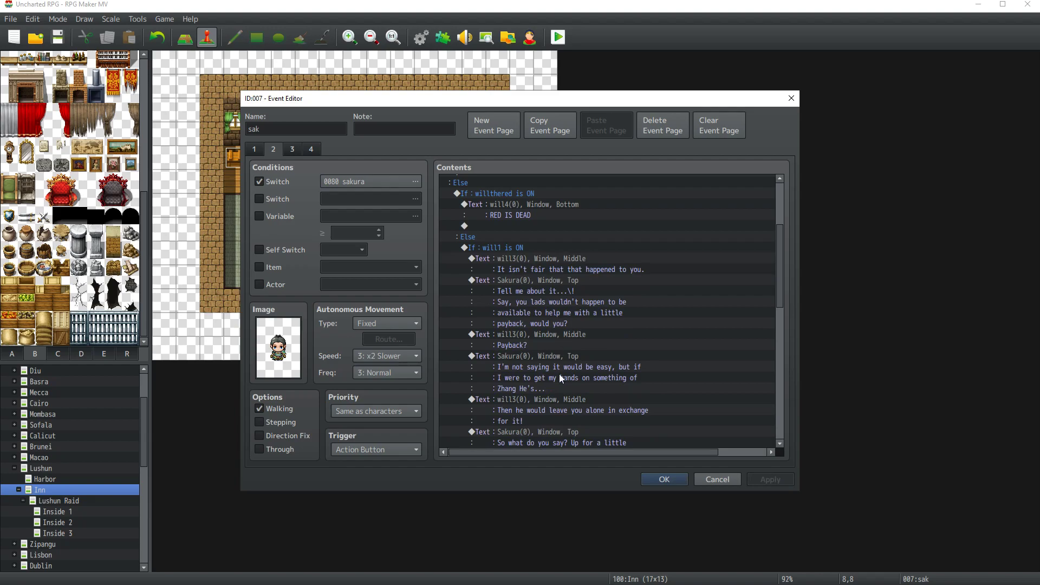
{"action": "left_click", "coordinate": [653, 480]}
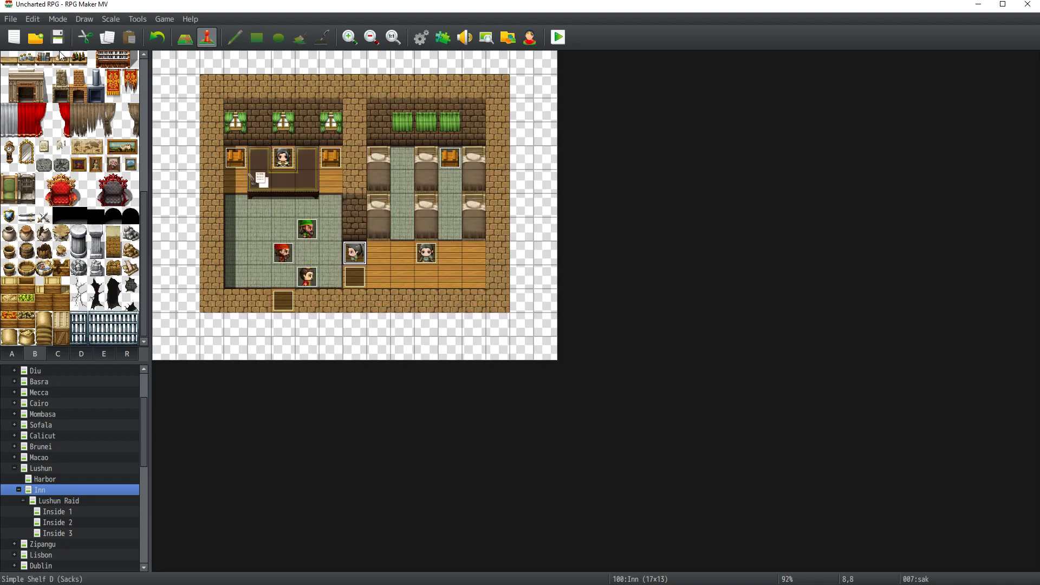
Step: Duplicate the first event page of EV011, the night scene with the thugs below sak, and confirm the event
{"action": "double_click", "coordinate": [355, 277]}
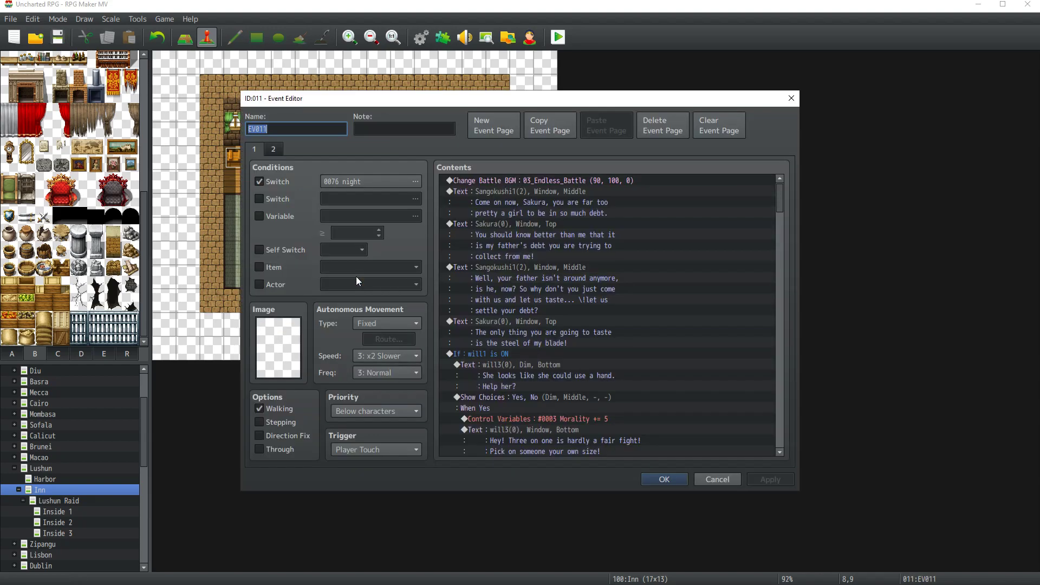
{"action": "scroll", "coordinate": [564, 260], "scroll_direction": "down", "scroll_amount": 2}
{"action": "scroll", "coordinate": [570, 278], "scroll_direction": "up", "scroll_amount": 2}
{"action": "left_click", "coordinate": [271, 151]}
{"action": "left_click", "coordinate": [254, 149]}
{"action": "left_click", "coordinate": [550, 125]}
{"action": "left_click", "coordinate": [603, 126]}
{"action": "left_click", "coordinate": [662, 479]}
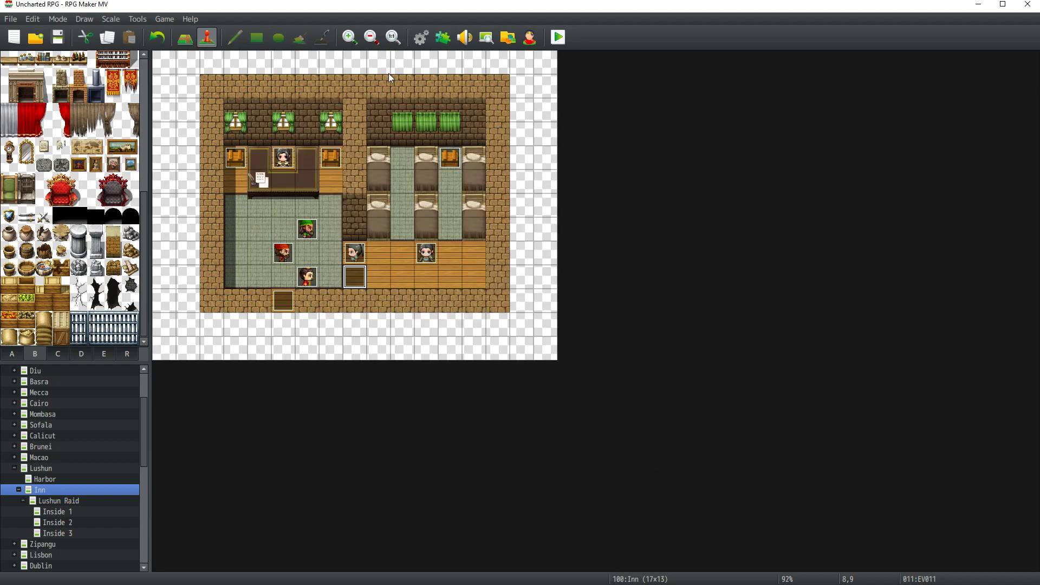
Step: Replace the will1 conditional on page 1 of EV011 with the full branch block copied from the Cond Will common event
{"action": "left_click", "coordinate": [421, 36]}
{"action": "left_click", "coordinate": [493, 190]}
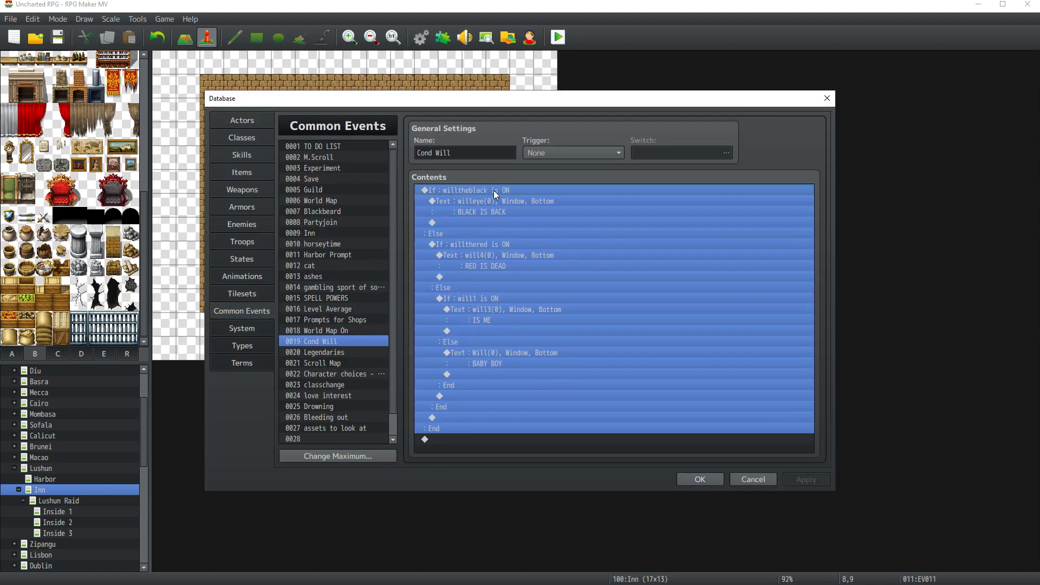
{"action": "left_click", "coordinate": [693, 480]}
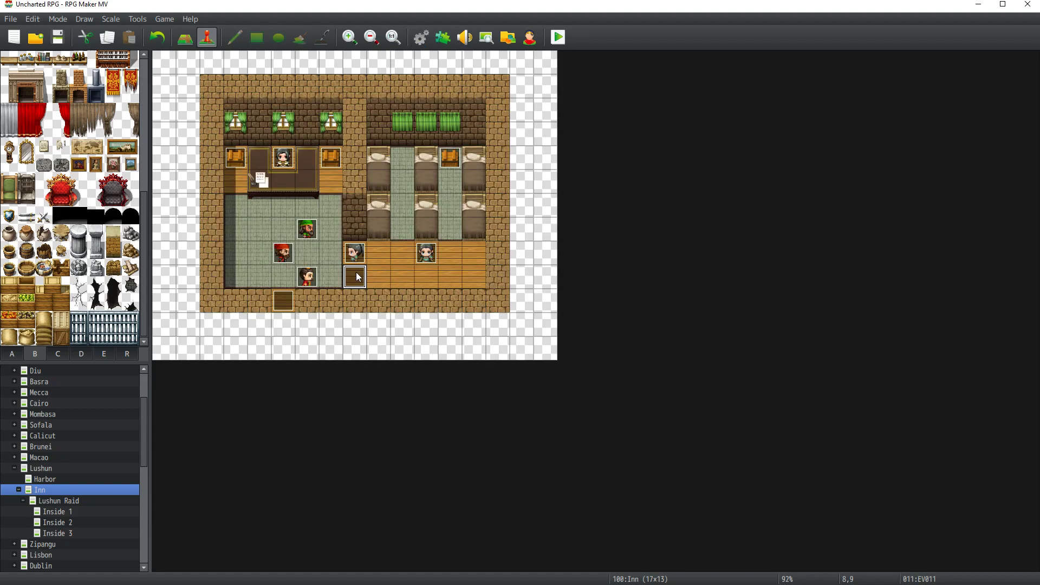
{"action": "key", "text": "Return"}
{"action": "scroll", "coordinate": [503, 294], "scroll_direction": "down", "scroll_amount": 2}
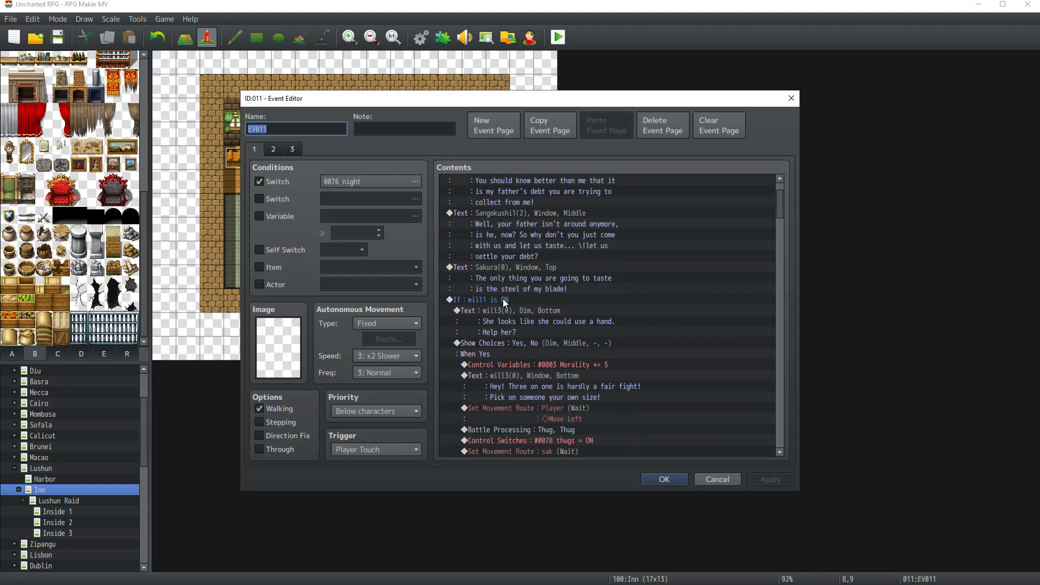
{"action": "left_click", "coordinate": [502, 300]}
{"action": "key", "text": "Delete"}
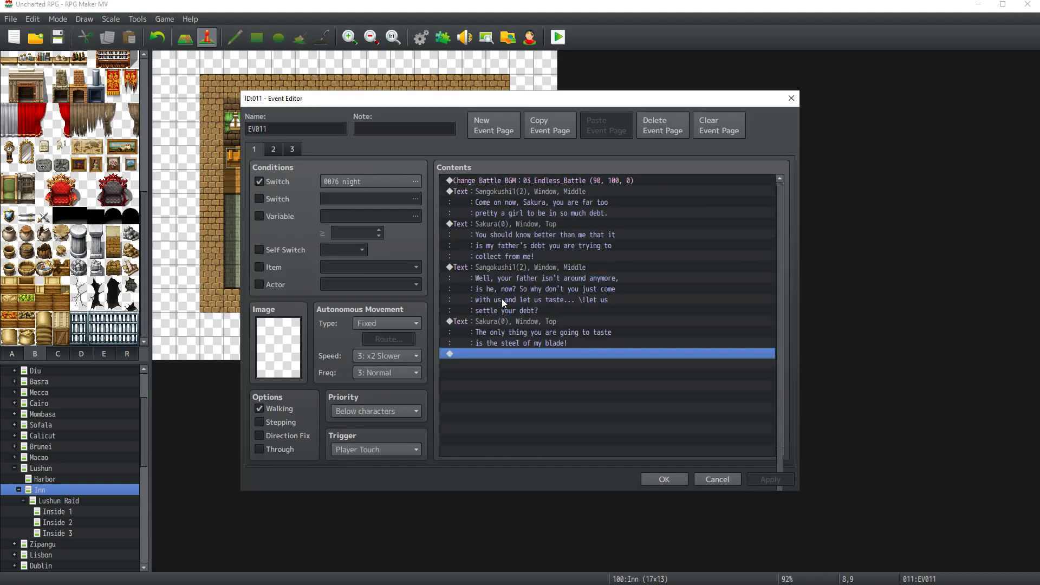
{"action": "key", "text": "ctrl+v"}
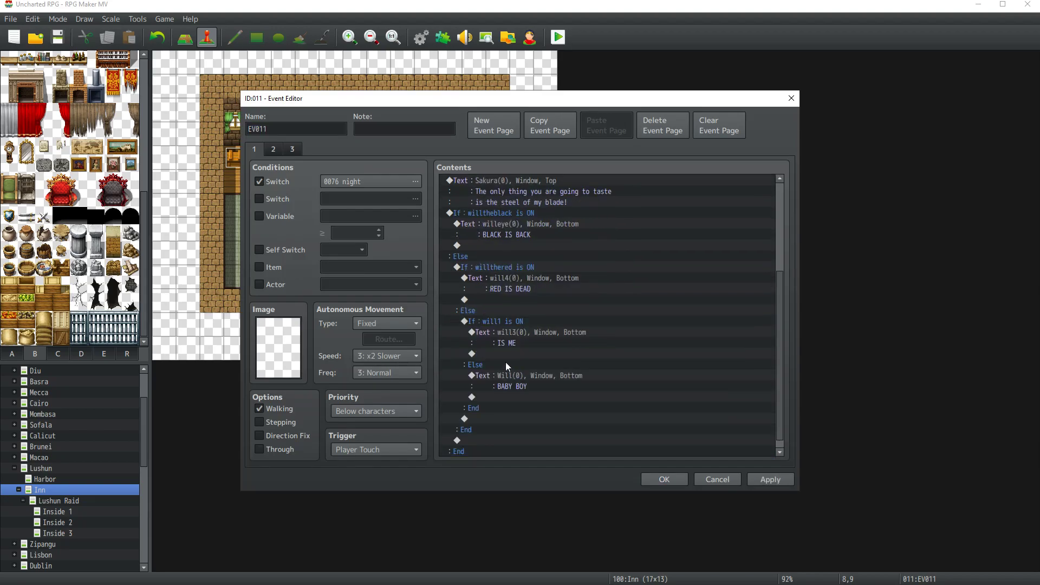
Step: Copy all commands inside the will1 branch on page 2 of EV011 into the will1 branch on page 1
{"action": "left_click", "coordinate": [274, 150]}
{"action": "scroll", "coordinate": [520, 277], "scroll_direction": "down", "scroll_amount": 2}
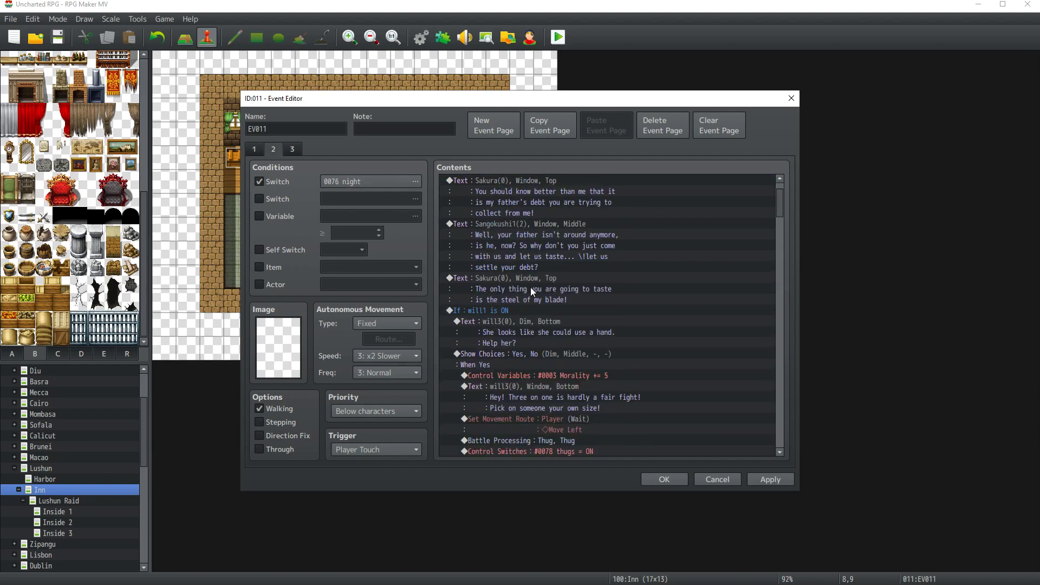
{"action": "left_click", "coordinate": [509, 332]}
{"action": "scroll", "coordinate": [517, 331], "scroll_direction": "down", "scroll_amount": 7}
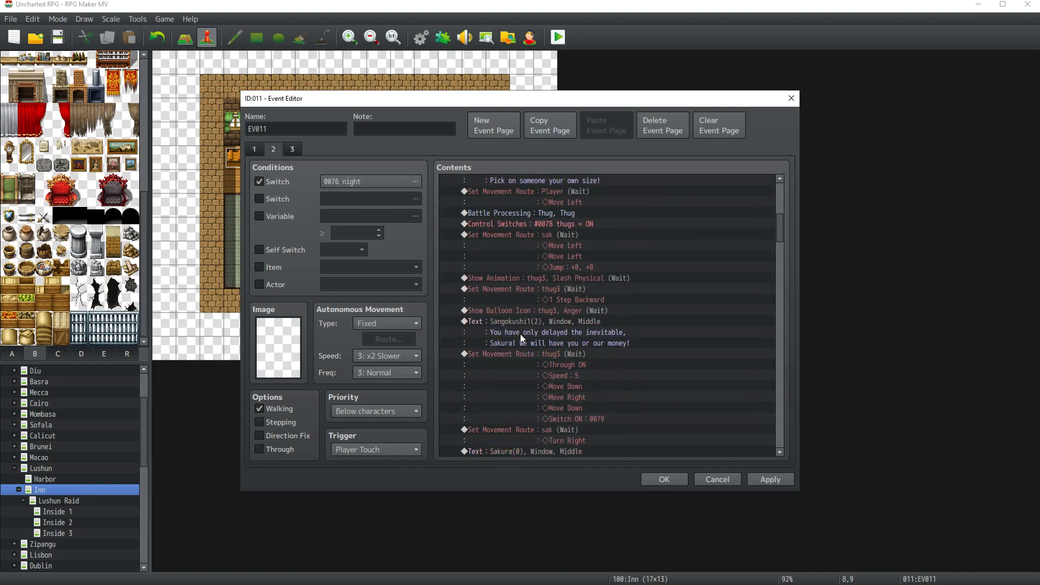
{"action": "scroll", "coordinate": [521, 334], "scroll_direction": "down", "scroll_amount": 10}
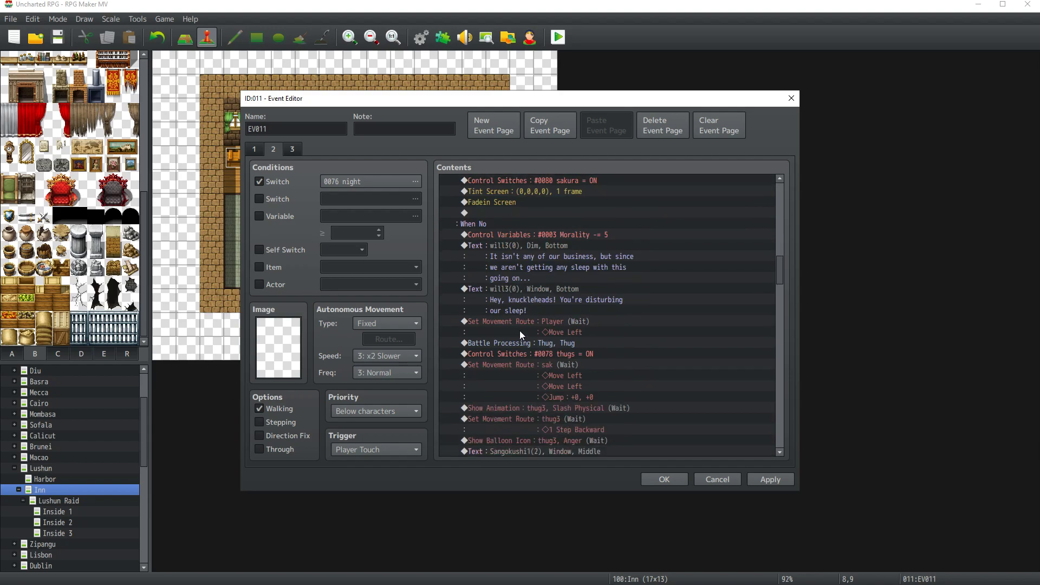
{"action": "scroll", "coordinate": [519, 330], "scroll_direction": "down", "scroll_amount": 10}
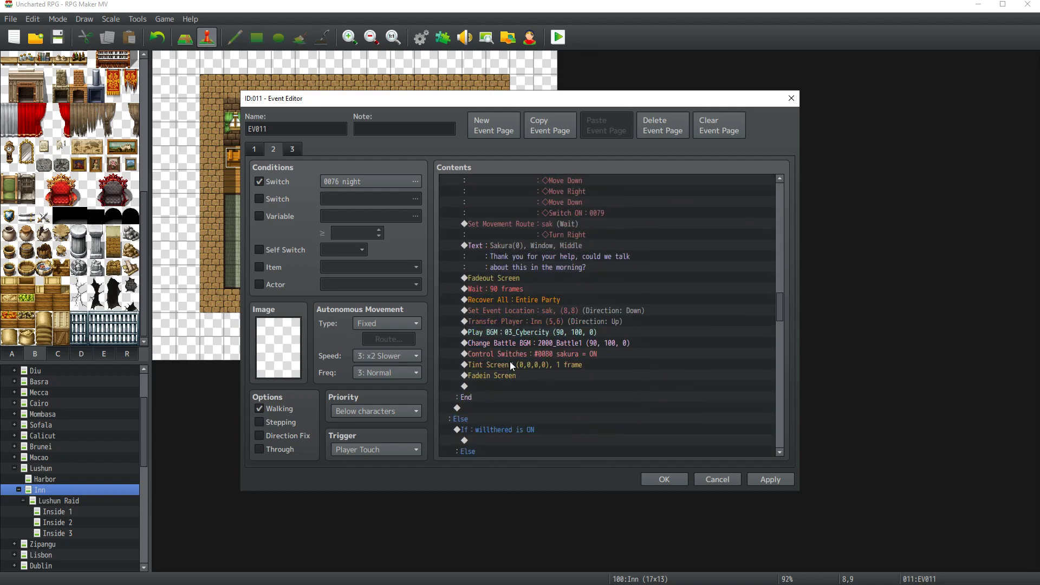
{"action": "left_click", "coordinate": [513, 384], "text": "shift"}
{"action": "key", "text": "Delete"}
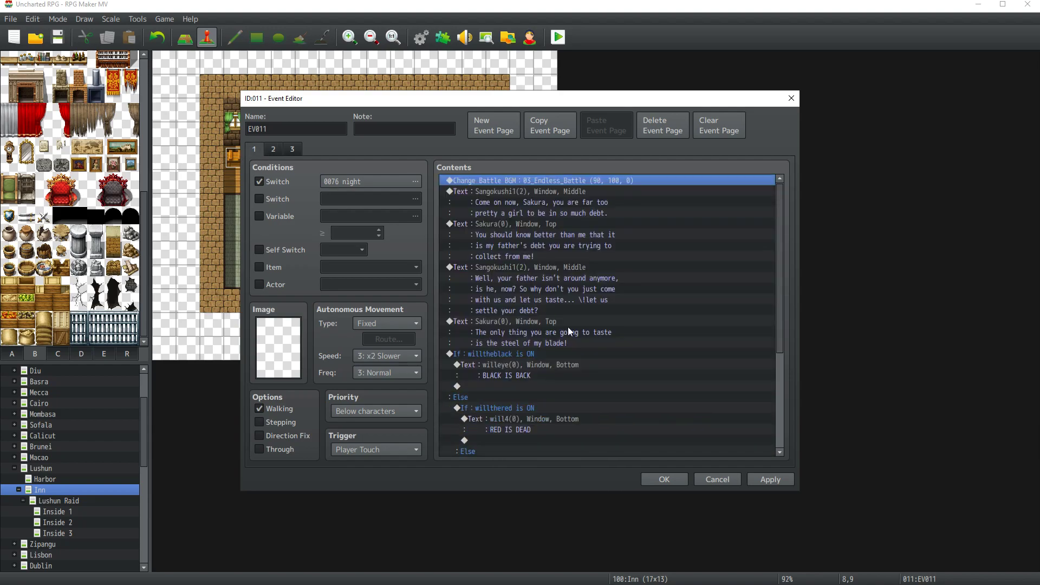
{"action": "scroll", "coordinate": [564, 396], "scroll_direction": "down", "scroll_amount": 3}
{"action": "left_click", "coordinate": [515, 353]}
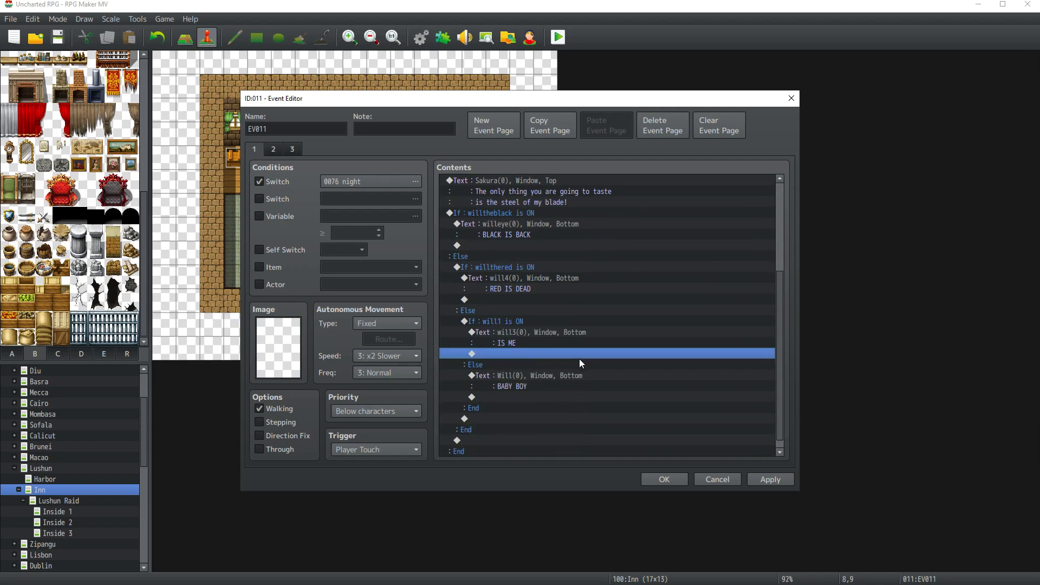
{"action": "key", "text": "ctrl+v"}
Step: Delete the IS ME placeholder text from the will1 branch on page 1 of EV011 and apply the change
{"action": "scroll", "coordinate": [575, 357], "scroll_direction": "up", "scroll_amount": 2}
{"action": "scroll", "coordinate": [575, 357], "scroll_direction": "down", "scroll_amount": 8}
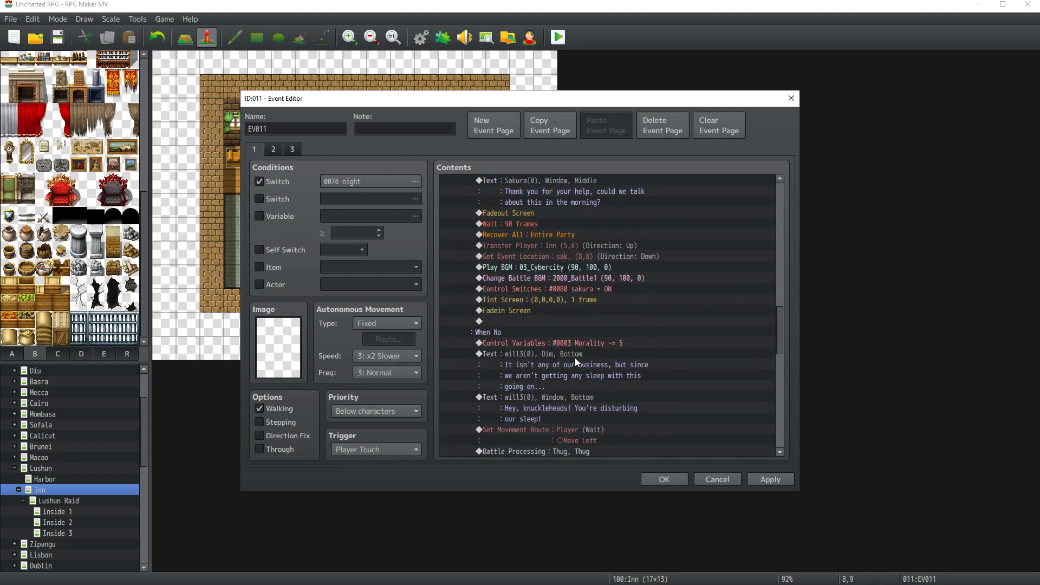
{"action": "scroll", "coordinate": [574, 357], "scroll_direction": "up", "scroll_amount": 7}
{"action": "scroll", "coordinate": [575, 358], "scroll_direction": "up", "scroll_amount": 7}
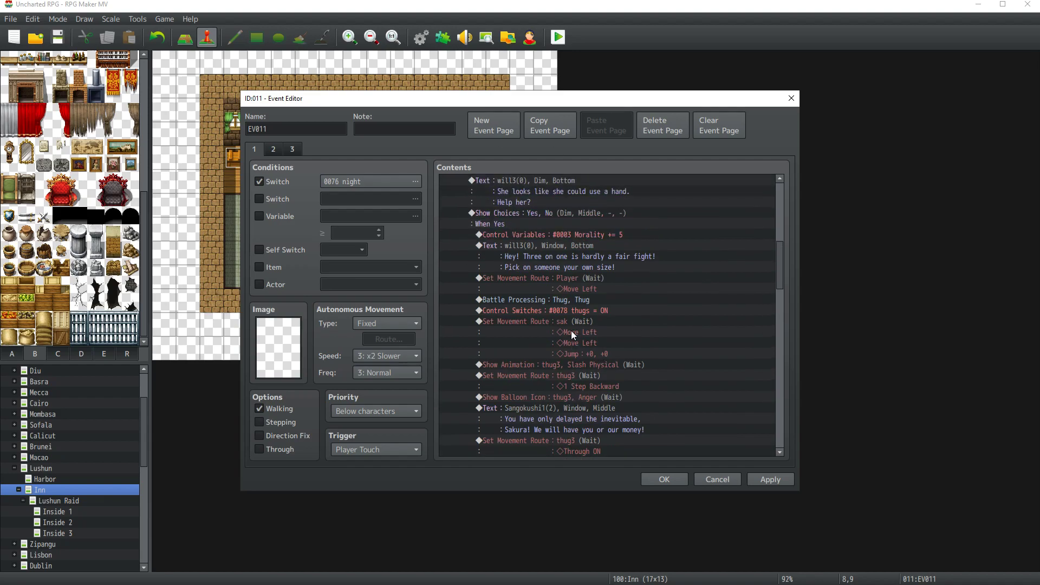
{"action": "left_click", "coordinate": [521, 276]}
{"action": "key", "text": "Delete"}
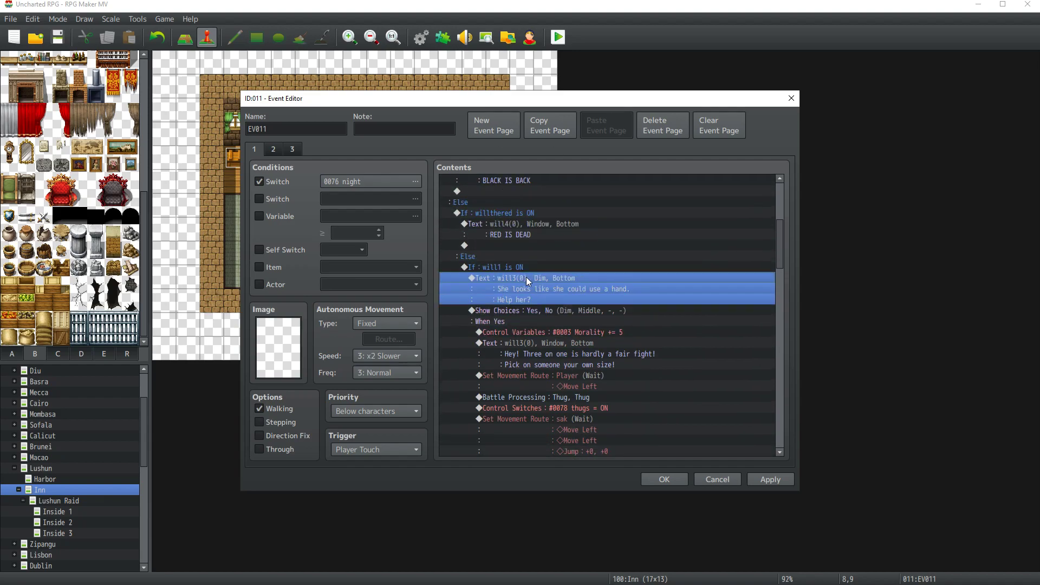
{"action": "left_click", "coordinate": [773, 479]}
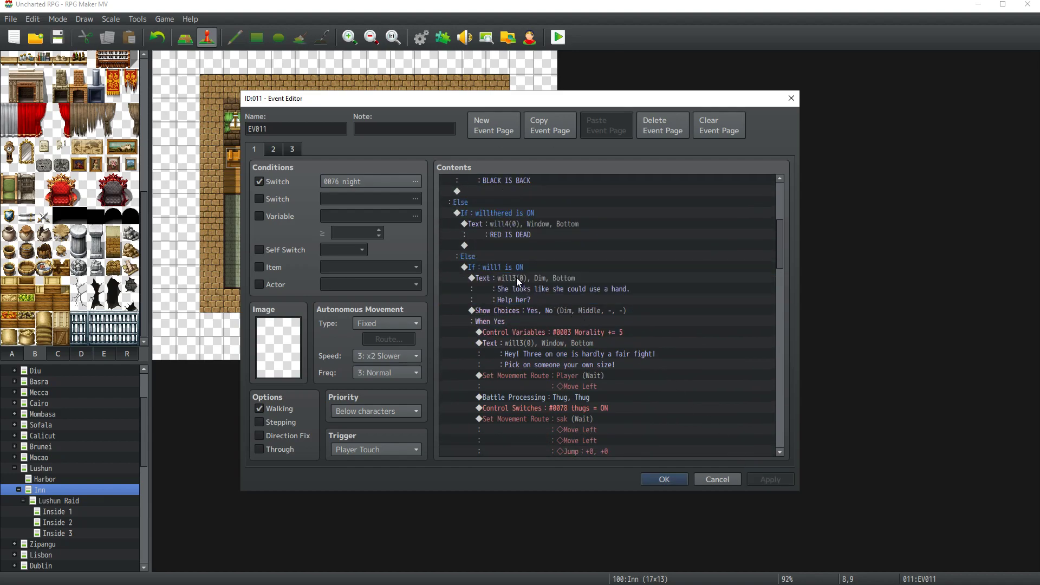
Step: Paste the copied will1 commands into the willthered branch on page 1 of EV011 and delete its RED IS DEAD placeholder text
{"action": "left_click", "coordinate": [507, 245]}
{"action": "key", "text": "ctrl+v"}
{"action": "scroll", "coordinate": [549, 303], "scroll_direction": "up", "scroll_amount": 7}
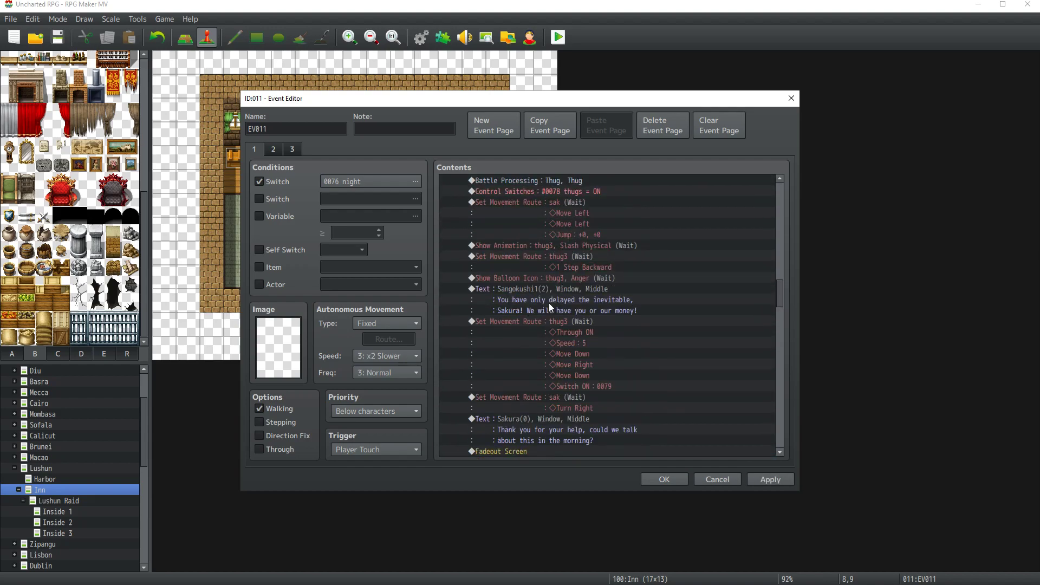
{"action": "scroll", "coordinate": [551, 304], "scroll_direction": "down", "scroll_amount": 12}
{"action": "scroll", "coordinate": [551, 304], "scroll_direction": "up", "scroll_amount": 6}
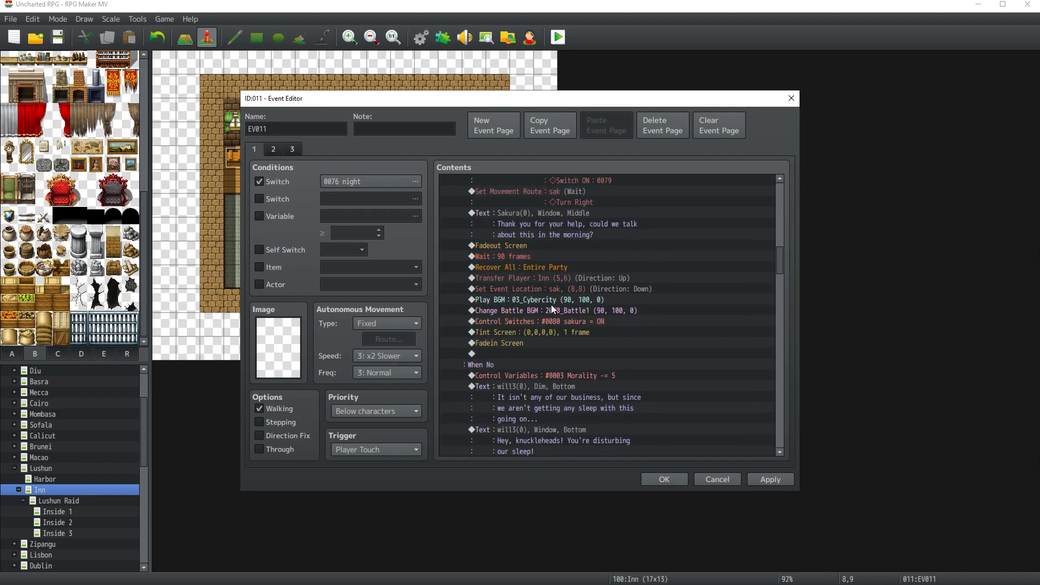
{"action": "scroll", "coordinate": [552, 305], "scroll_direction": "up", "scroll_amount": 6}
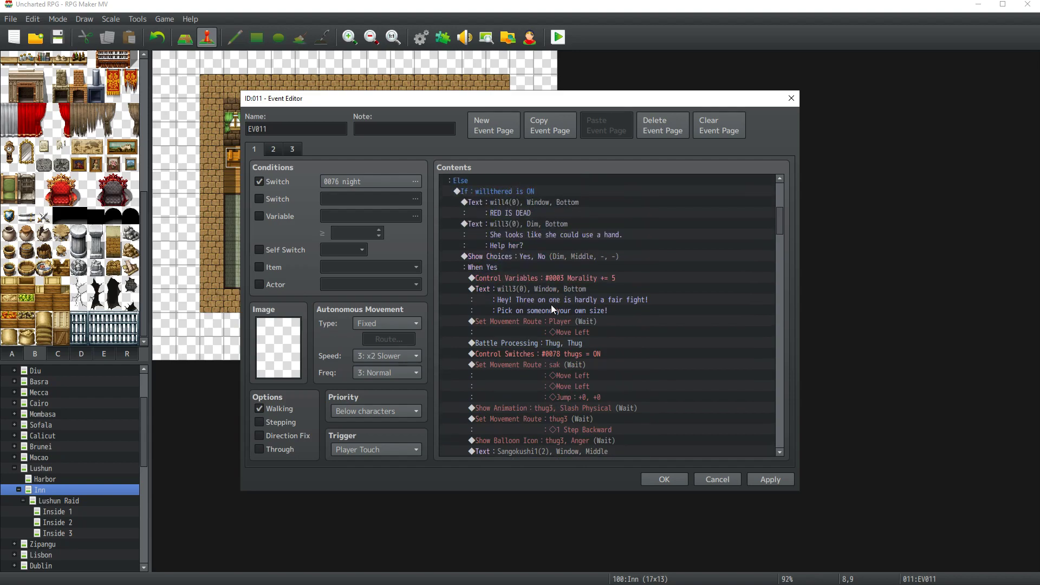
{"action": "left_click", "coordinate": [529, 245]}
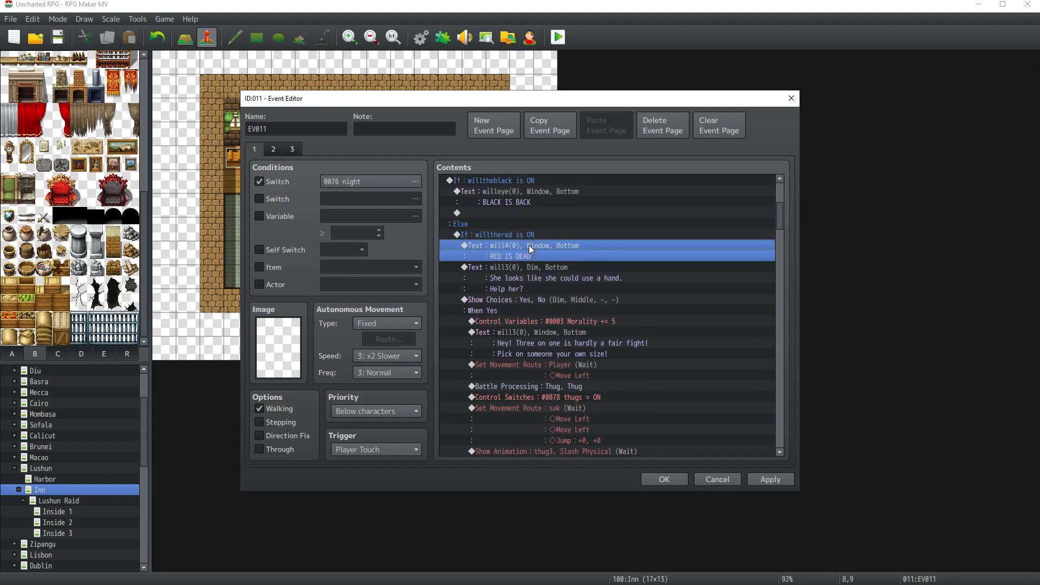
{"action": "scroll", "coordinate": [529, 245], "scroll_direction": "down", "scroll_amount": 1}
Step: Set the face of the "She looks like she could use a hand." text in the willthered branch to will4
{"action": "left_click", "coordinate": [522, 255]}
{"action": "double_click", "coordinate": [522, 254]}
{"action": "double_click", "coordinate": [489, 283]}
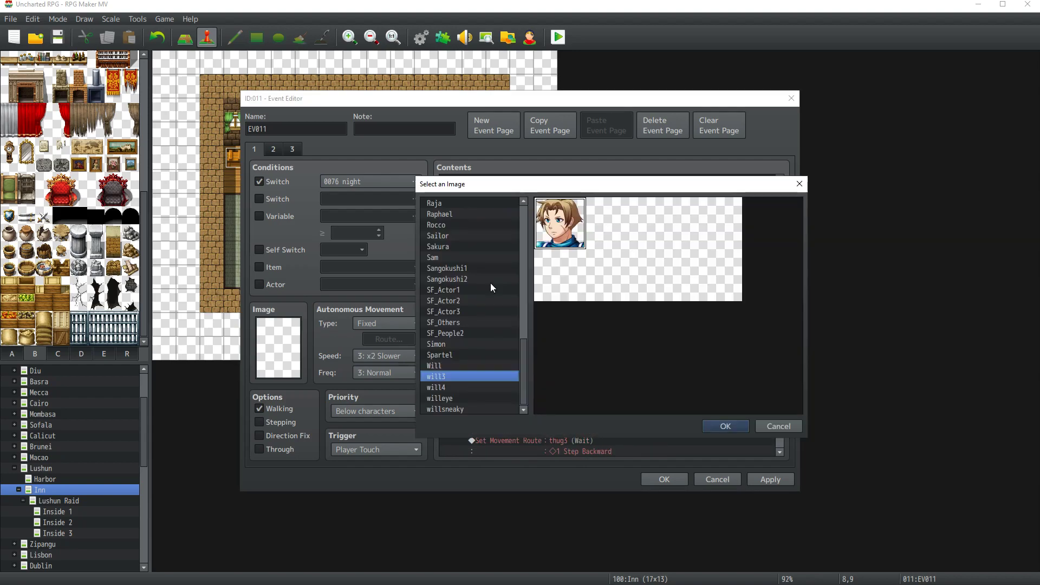
{"action": "left_click", "coordinate": [444, 387]}
{"action": "double_click", "coordinate": [562, 236]}
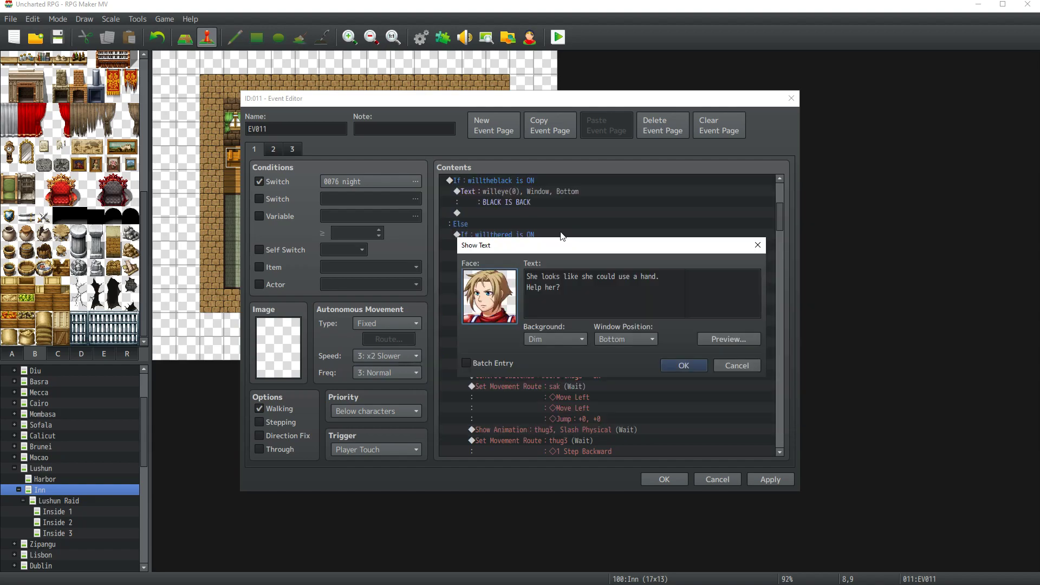
Step: Reword the second line of that willthered text to "Should we help her?" and apply the event change
{"action": "left_click", "coordinate": [531, 287]}
{"action": "key", "text": "BackSpace"}
{"action": "type", "text": "h"}
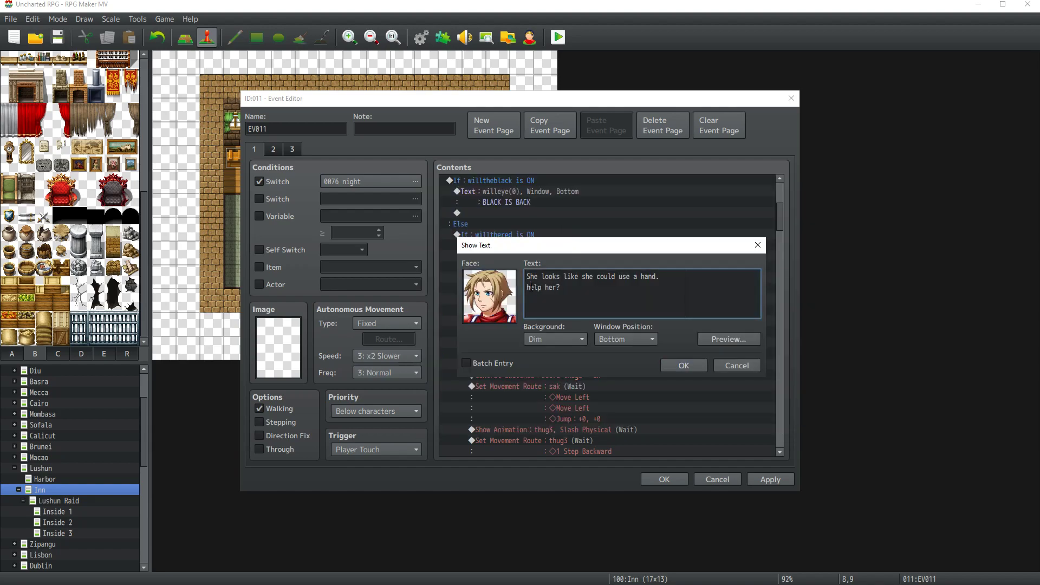
{"action": "key", "text": "Home"}
{"action": "type", "text": "Should we"}
{"action": "left_click", "coordinate": [690, 365]}
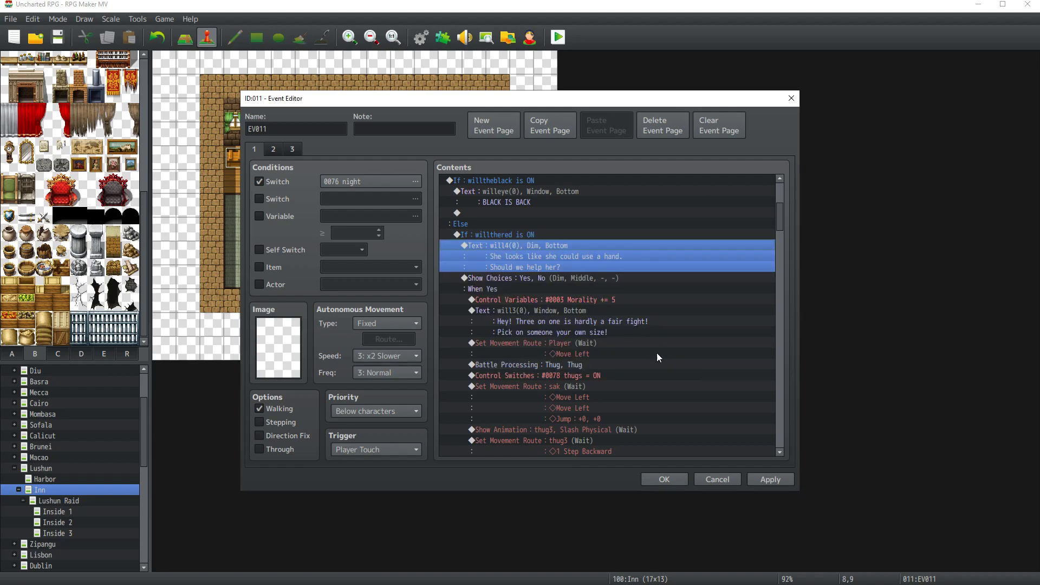
{"action": "left_click", "coordinate": [532, 300]}
{"action": "left_click", "coordinate": [770, 480]}
Step: Change the face of the "Hey! Three on one is hardly a fair fight!" text in the willthered Yes choice to will4
{"action": "double_click", "coordinate": [535, 312]}
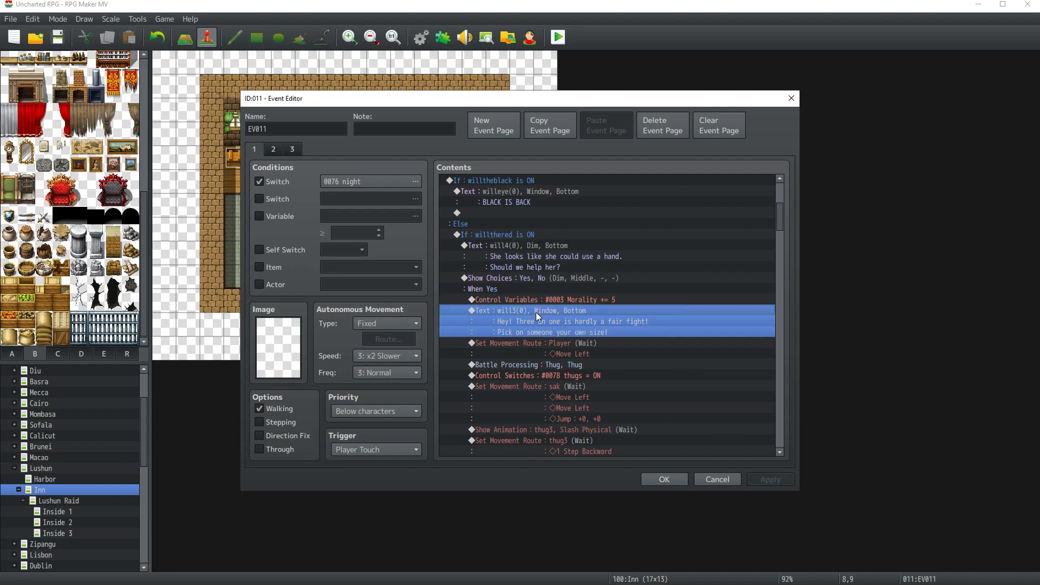
{"action": "double_click", "coordinate": [488, 304]}
{"action": "left_click", "coordinate": [451, 387]}
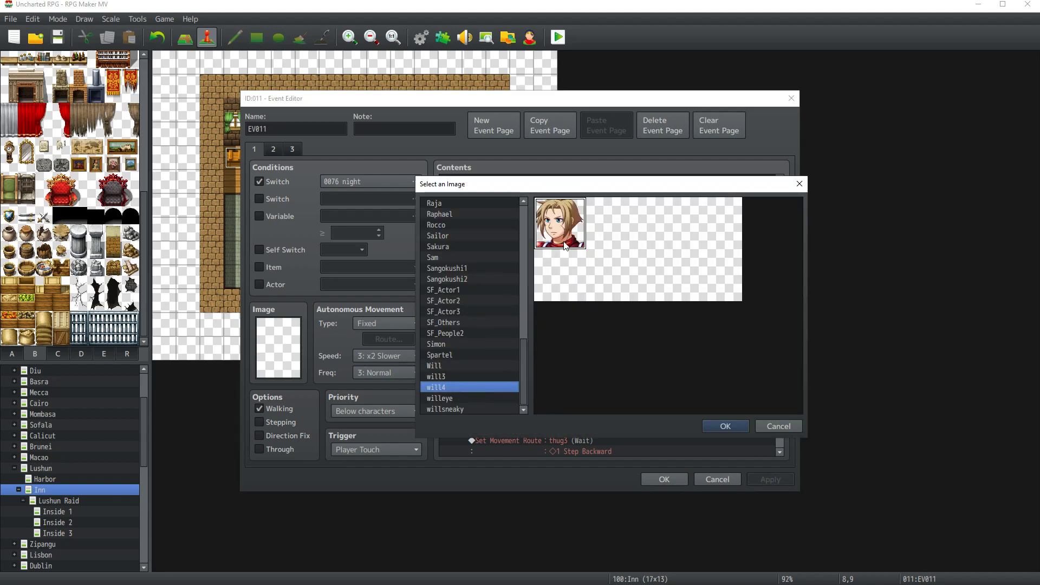
{"action": "key", "text": "Return"}
{"action": "left_click", "coordinate": [649, 289]}
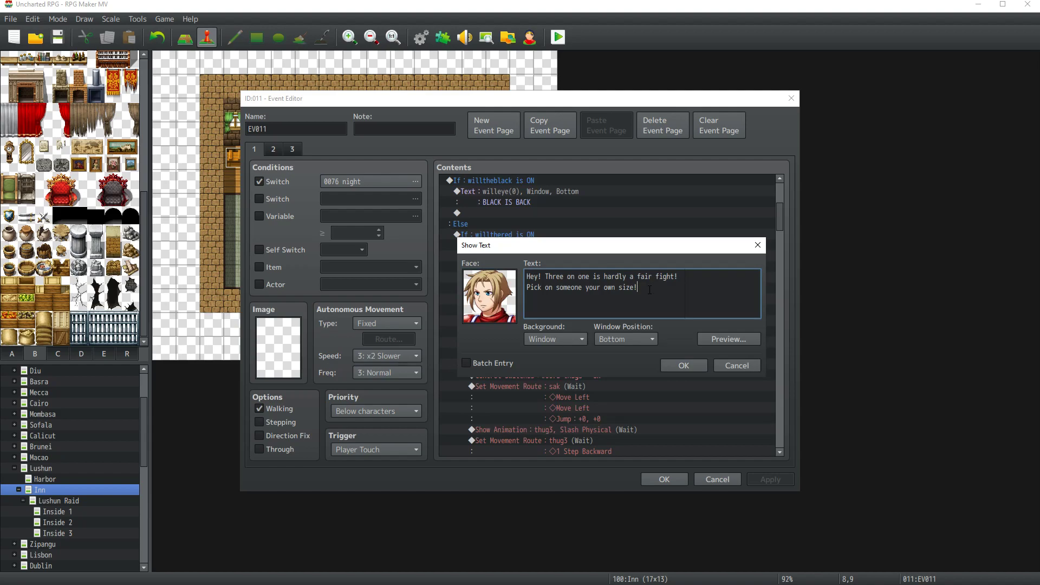